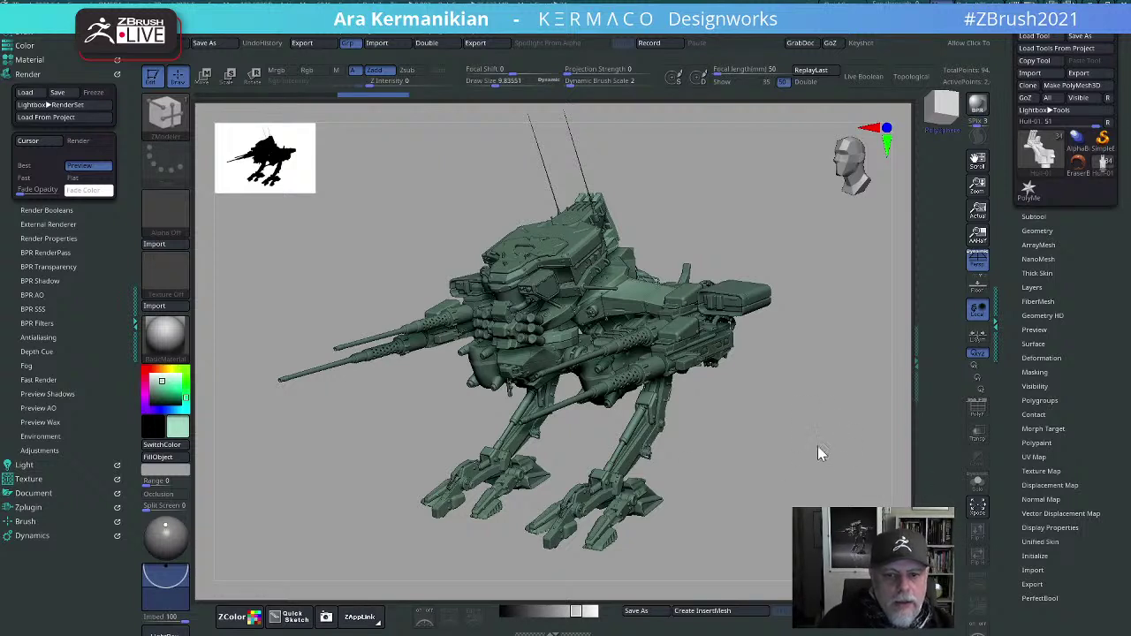
Step: Inspect the full mech model from the front and from several three-quarter angles
{"action": "left_click_drag", "start_coordinate": [811, 469], "coordinate": [812, 441]}
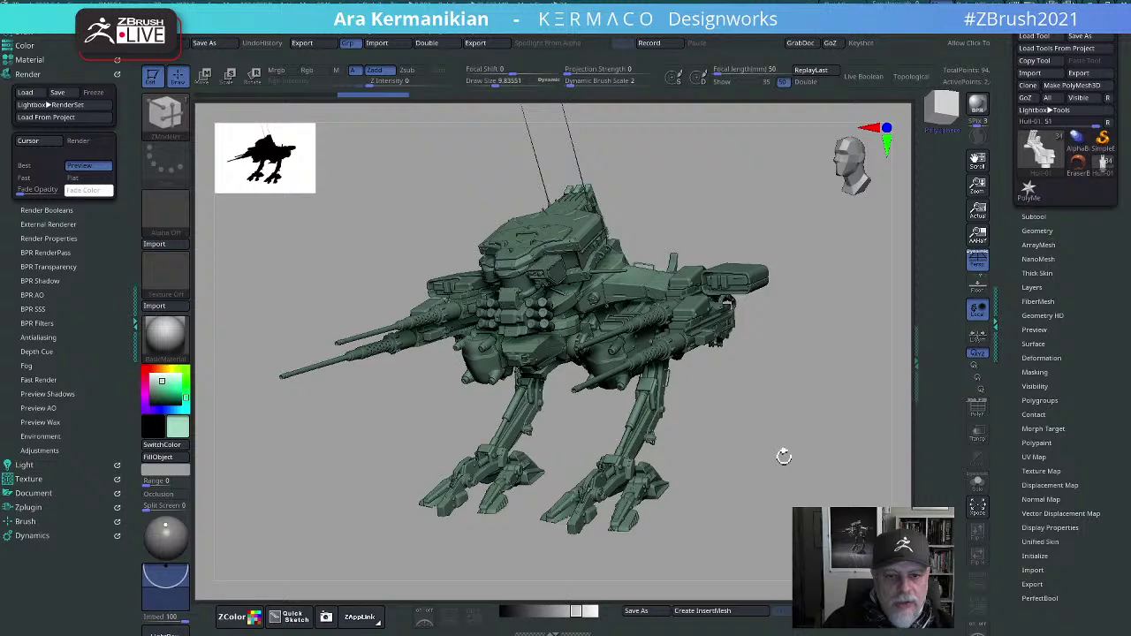
{"action": "left_click_drag", "start_coordinate": [790, 460], "coordinate": [797, 449]}
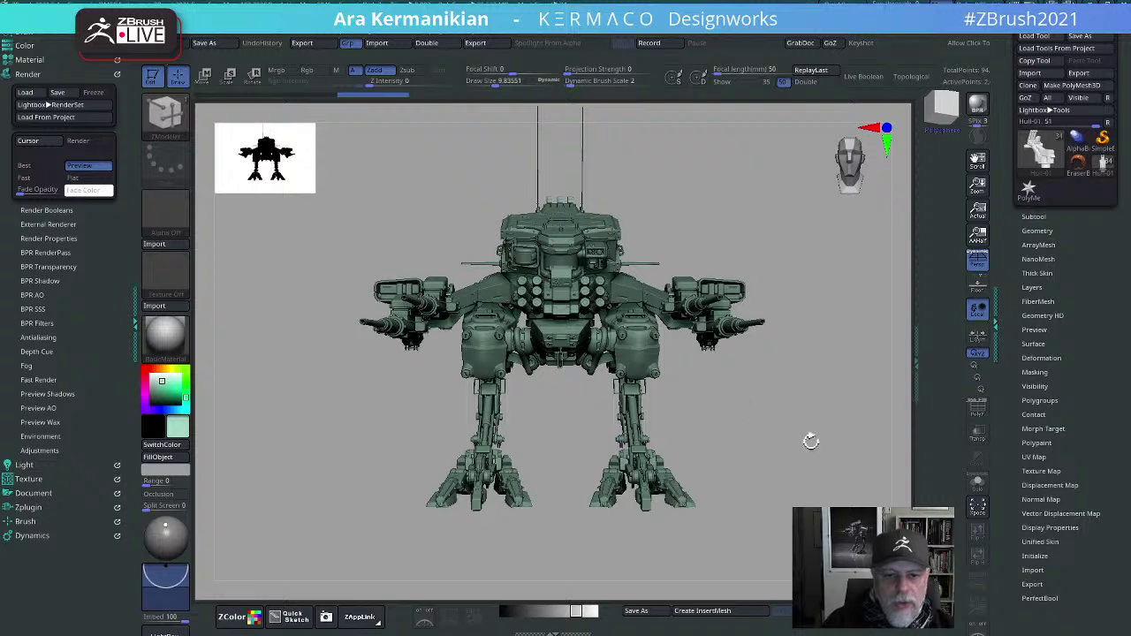
{"action": "left_click_drag", "start_coordinate": [811, 440], "coordinate": [836, 467]}
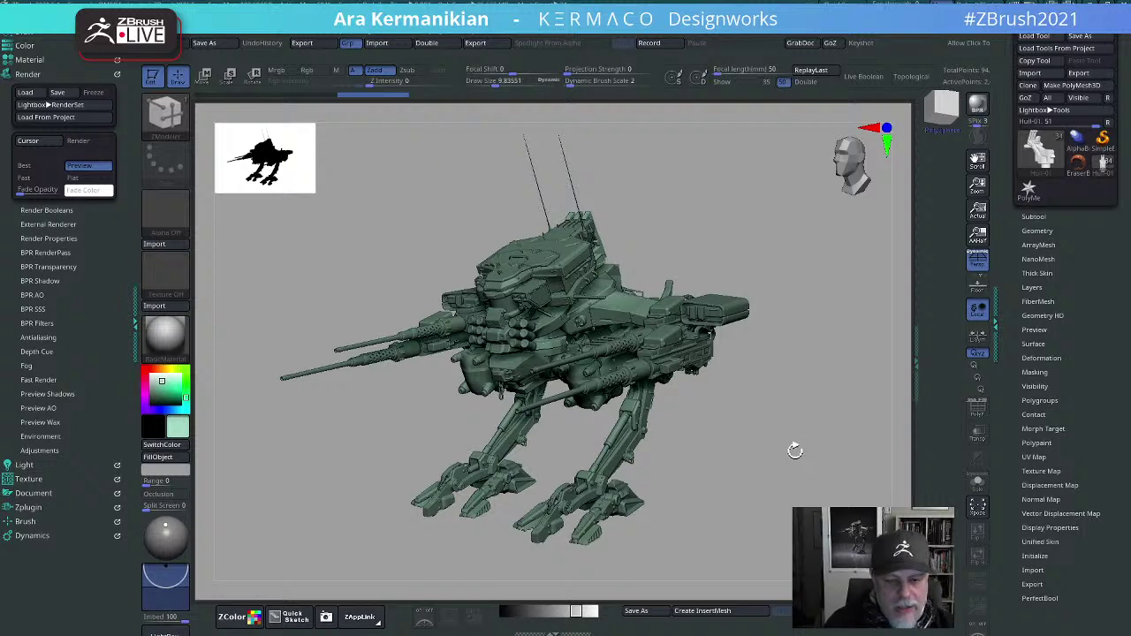
{"action": "left_click_drag", "start_coordinate": [831, 462], "coordinate": [794, 456]}
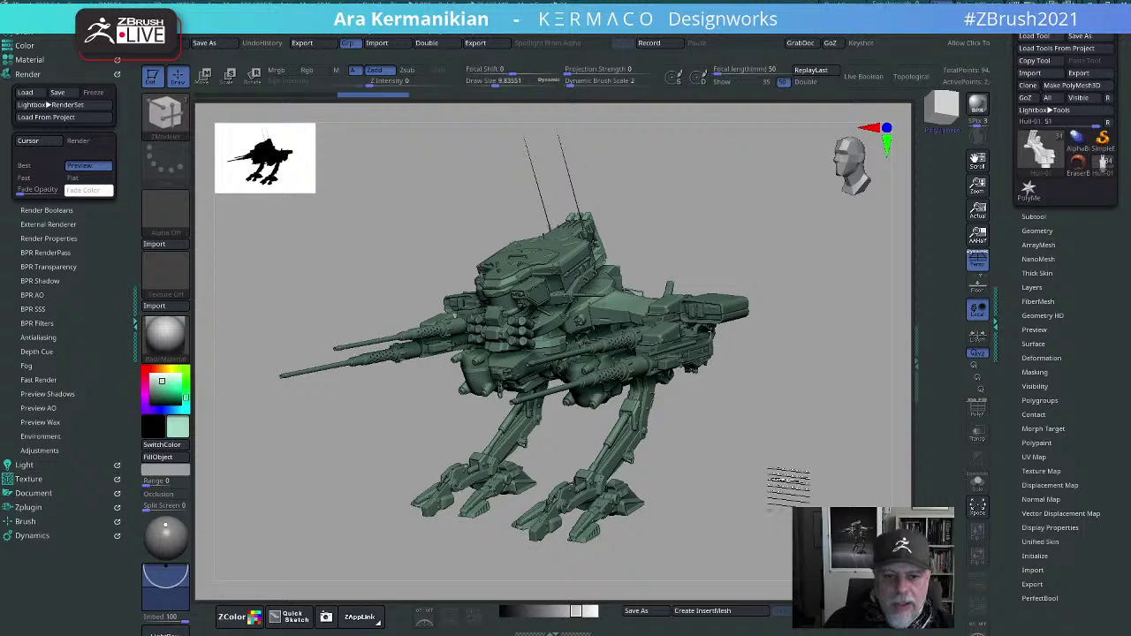
{"action": "left_click_drag", "start_coordinate": [789, 482], "coordinate": [809, 464]}
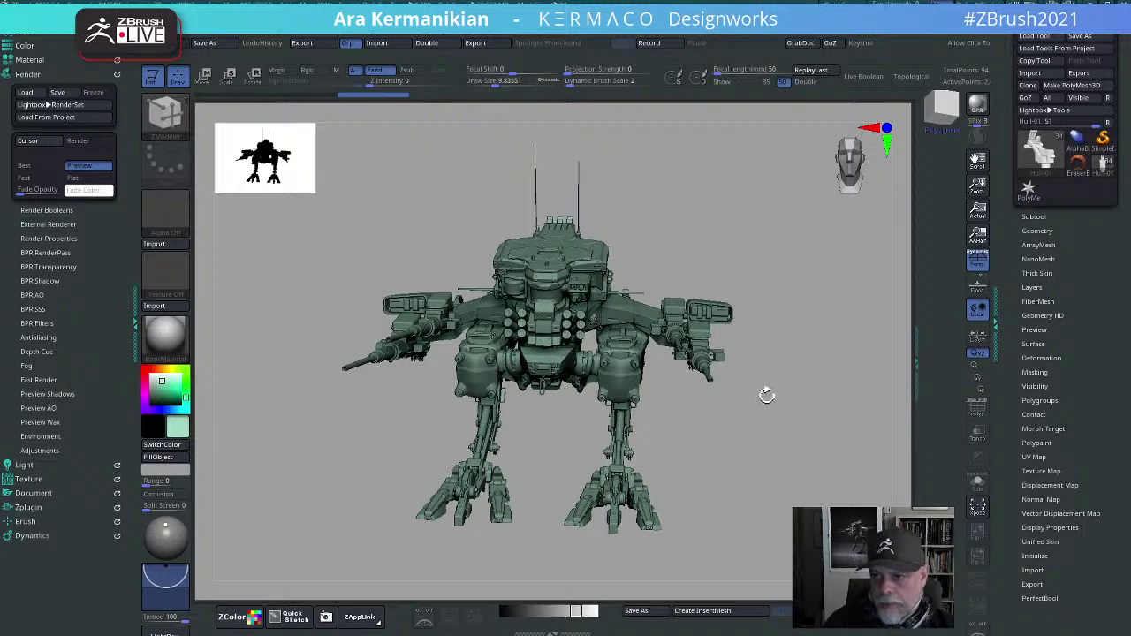
{"action": "left_click_drag", "start_coordinate": [809, 384], "coordinate": [818, 406]}
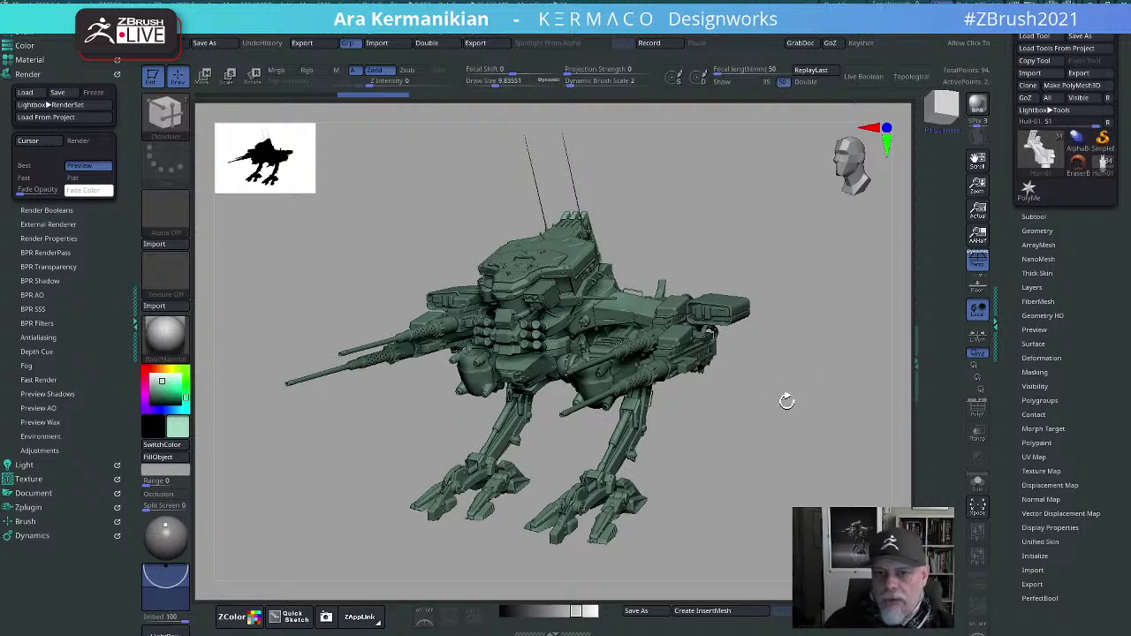
{"action": "left_click_drag", "start_coordinate": [742, 410], "coordinate": [790, 412], "text": "shift"}
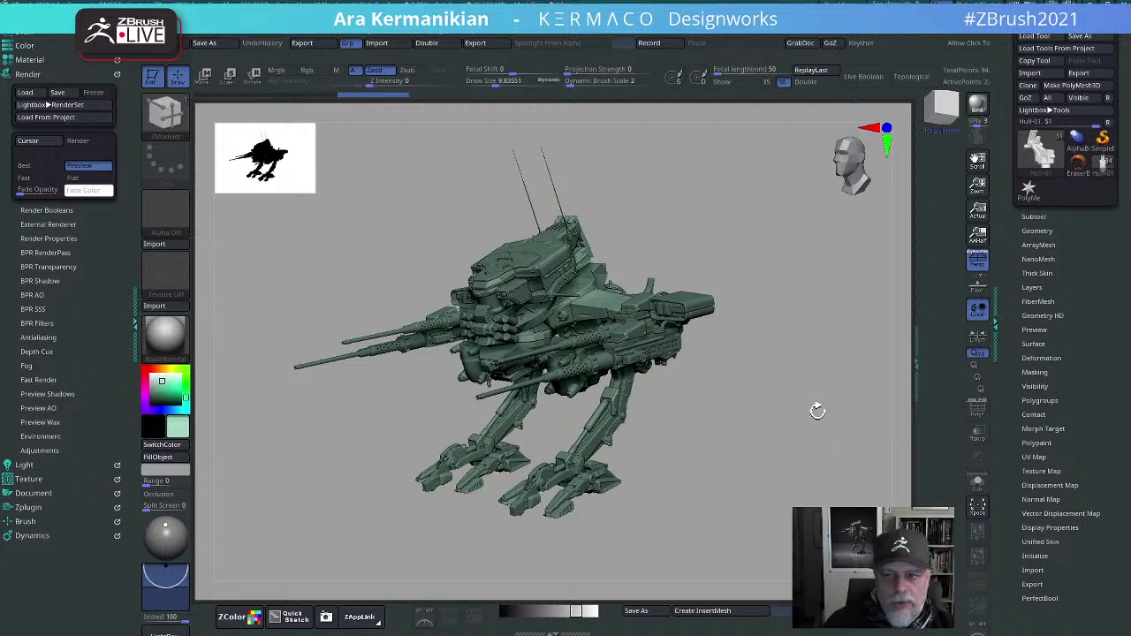
{"action": "mouse_move", "coordinate": [821, 412]}
{"action": "left_mouse_down"}
{"action": "mouse_move", "coordinate": [843, 412]}
{"action": "mouse_move", "coordinate": [821, 434]}
{"action": "mouse_move", "coordinate": [834, 434]}
{"action": "mouse_move", "coordinate": [823, 415]}
{"action": "mouse_move", "coordinate": [831, 437]}
{"action": "mouse_move", "coordinate": [813, 424]}
{"action": "left_mouse_up"}
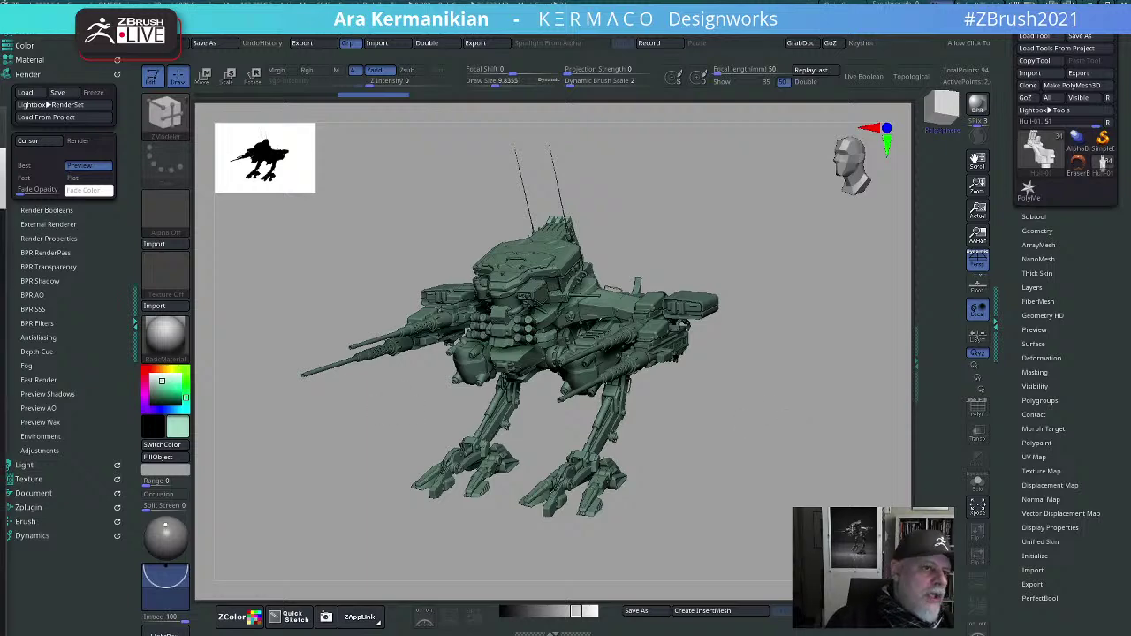
Step: Switch to the web browser showing the ZBrushLIVE site and open its Presenters page
{"action": "left_click_drag", "start_coordinate": [2, 115], "coordinate": [720, 2]}
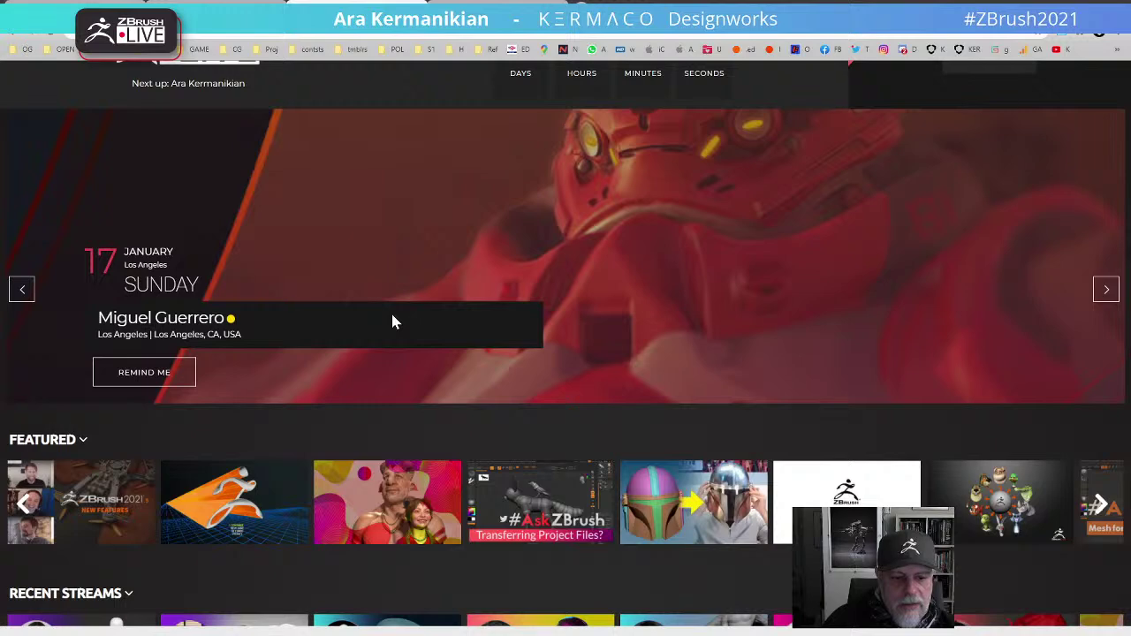
{"action": "scroll", "coordinate": [391, 311], "scroll_direction": "down", "scroll_amount": 1}
{"action": "scroll", "coordinate": [392, 314], "scroll_direction": "up", "scroll_amount": 2}
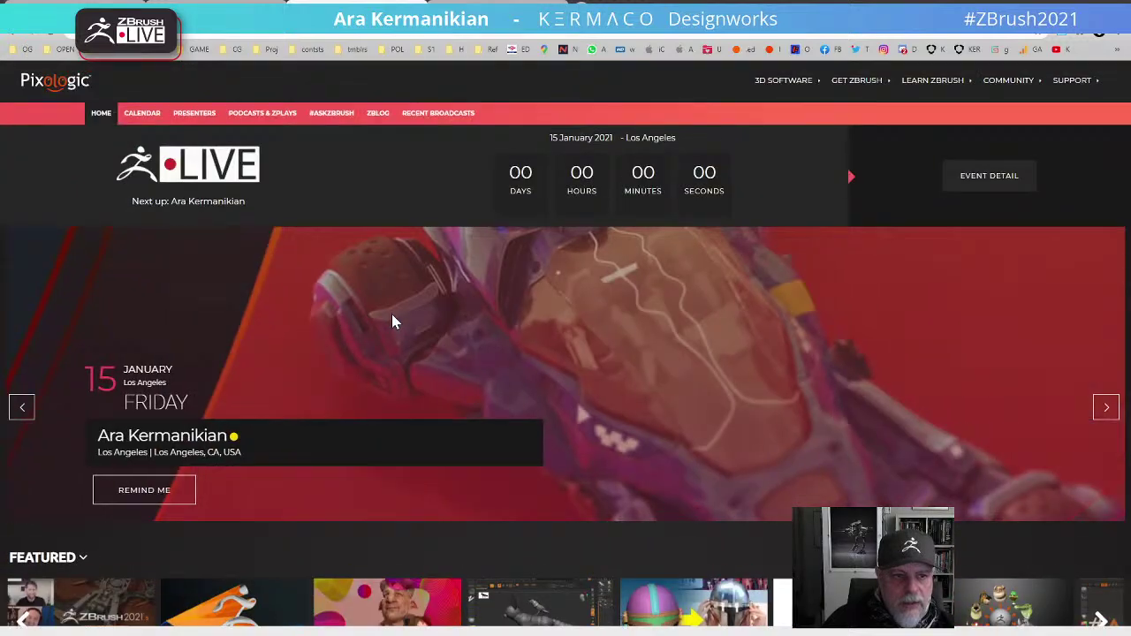
{"action": "left_click", "coordinate": [200, 117]}
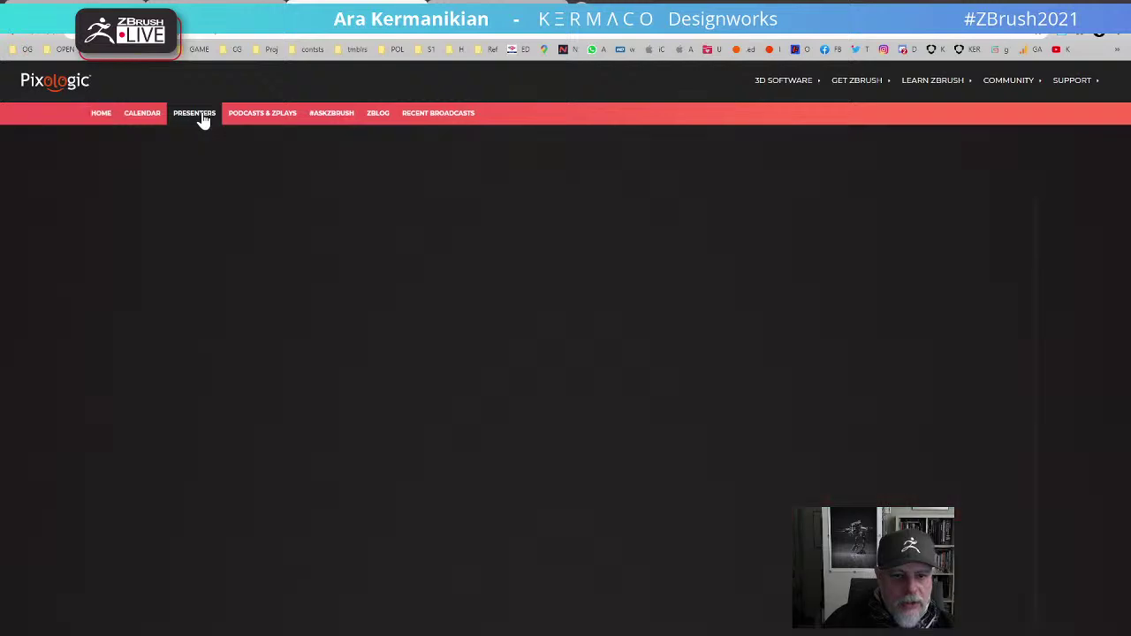
Step: Find the kermaco.com designer in the presenter list and open that presenter's past broadcasts and schedule page
{"action": "scroll", "coordinate": [526, 437], "scroll_direction": "down", "scroll_amount": 5}
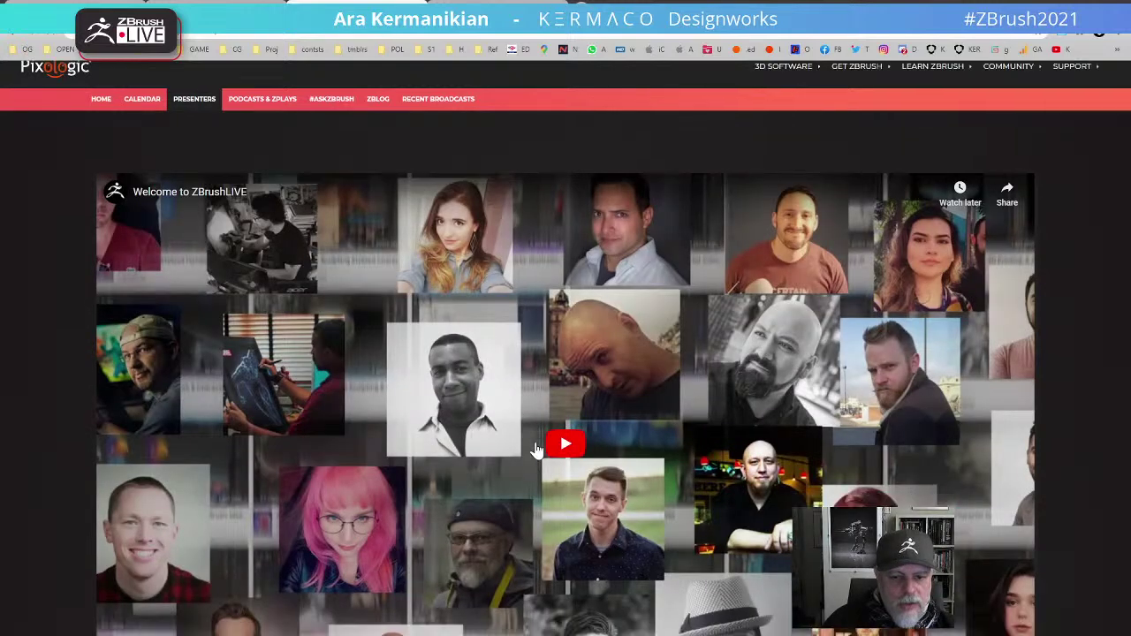
{"action": "scroll", "coordinate": [536, 450], "scroll_direction": "down", "scroll_amount": 6}
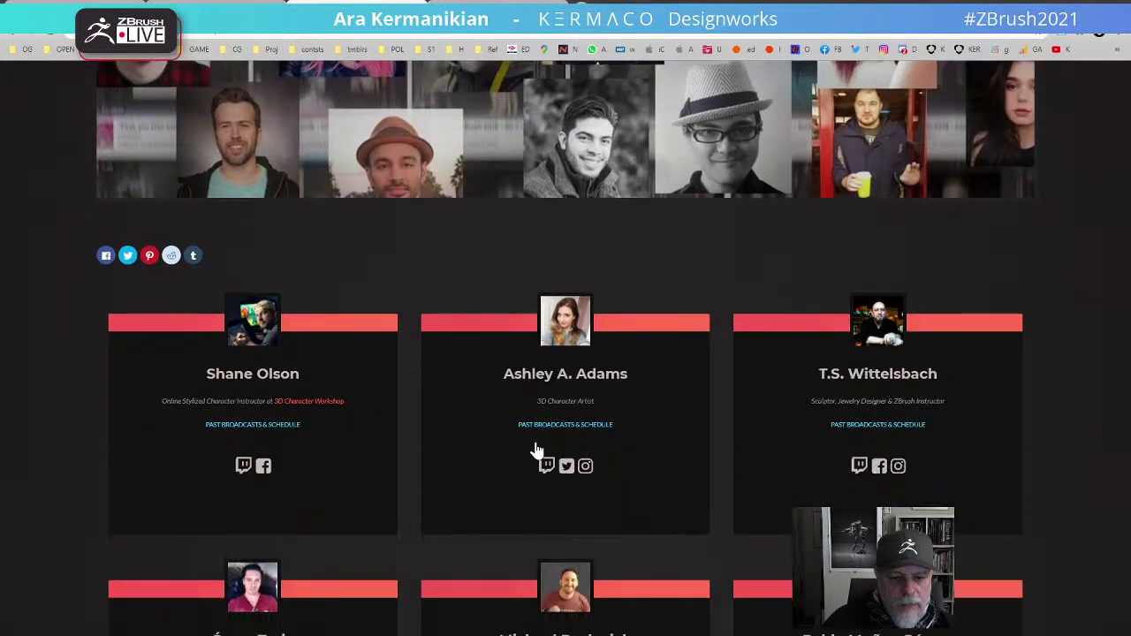
{"action": "scroll", "coordinate": [537, 451], "scroll_direction": "down", "scroll_amount": 3}
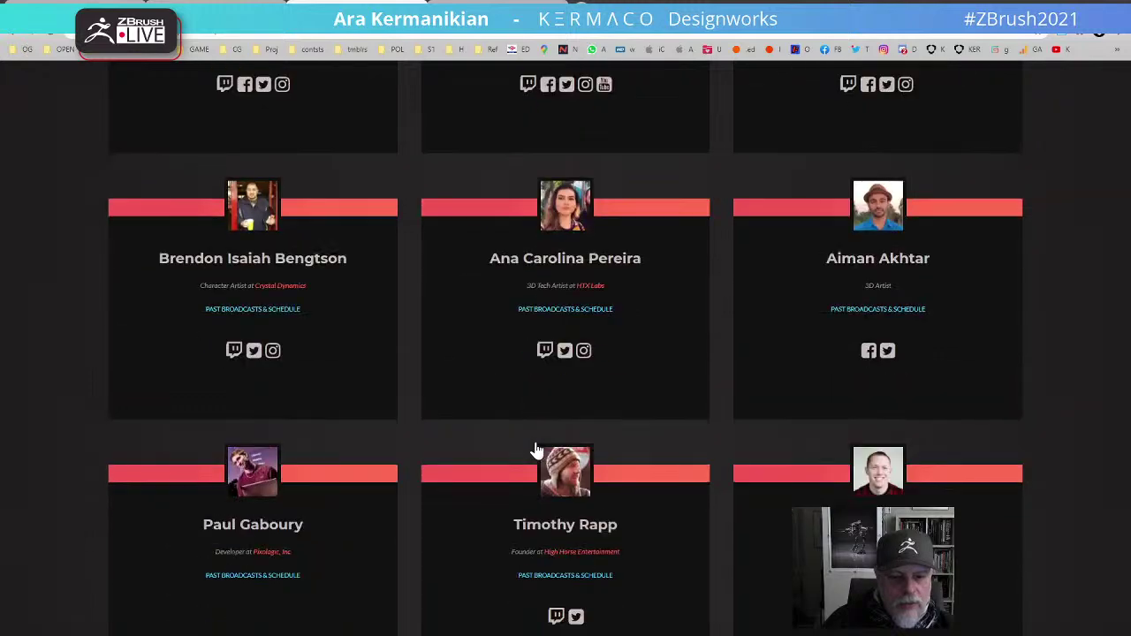
{"action": "scroll", "coordinate": [536, 451], "scroll_direction": "down", "scroll_amount": 2}
{"action": "scroll", "coordinate": [537, 451], "scroll_direction": "down", "scroll_amount": 6}
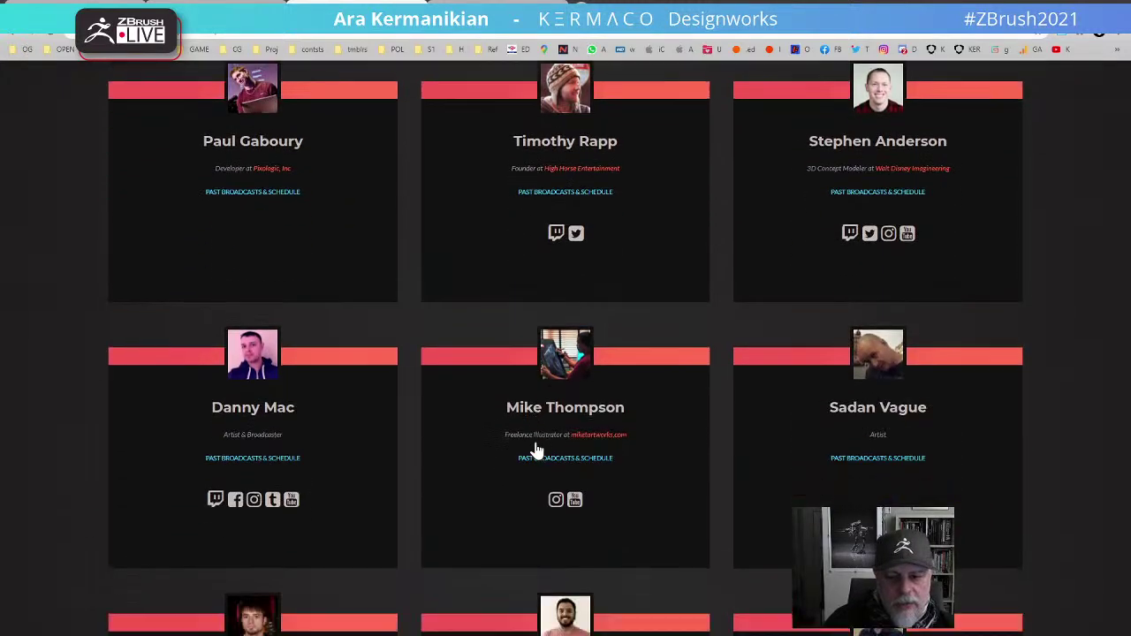
{"action": "scroll", "coordinate": [536, 450], "scroll_direction": "down", "scroll_amount": 5}
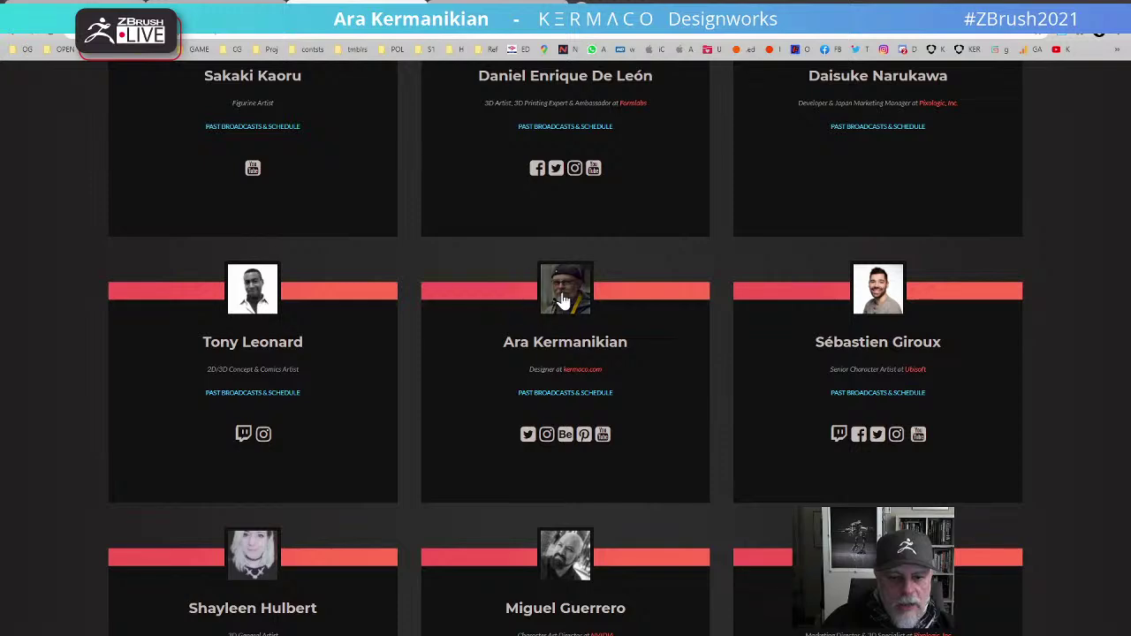
{"action": "left_click", "coordinate": [622, 372]}
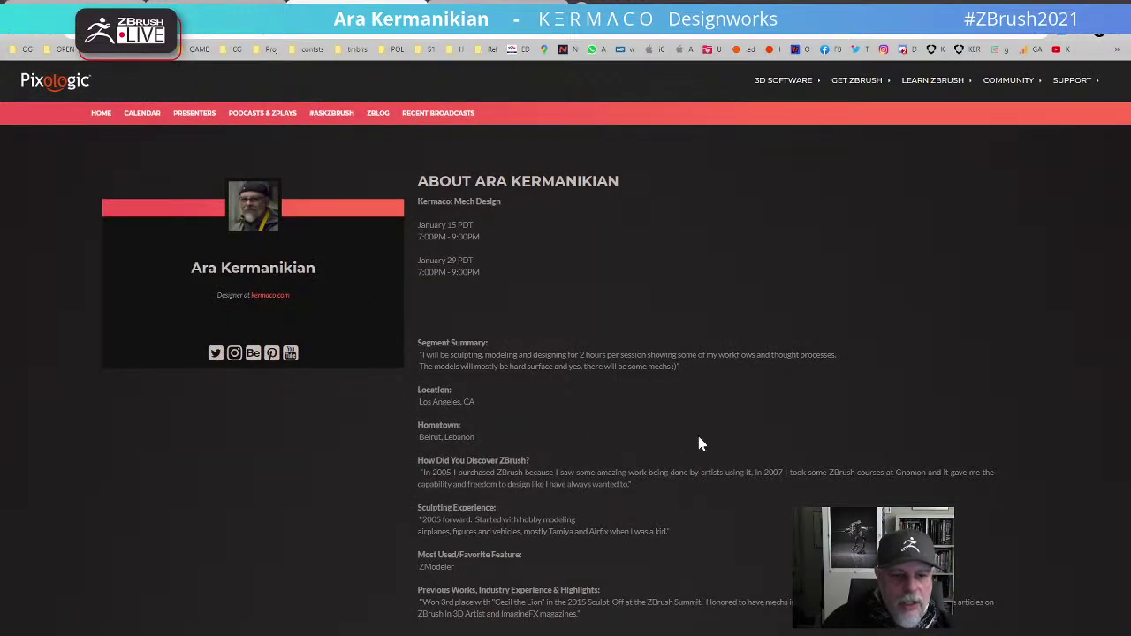
Step: Look through the presenter's biography, artwork and featured broadcast posts from Season 3 back to Season 1
{"action": "scroll", "coordinate": [336, 397], "scroll_direction": "down", "scroll_amount": 5}
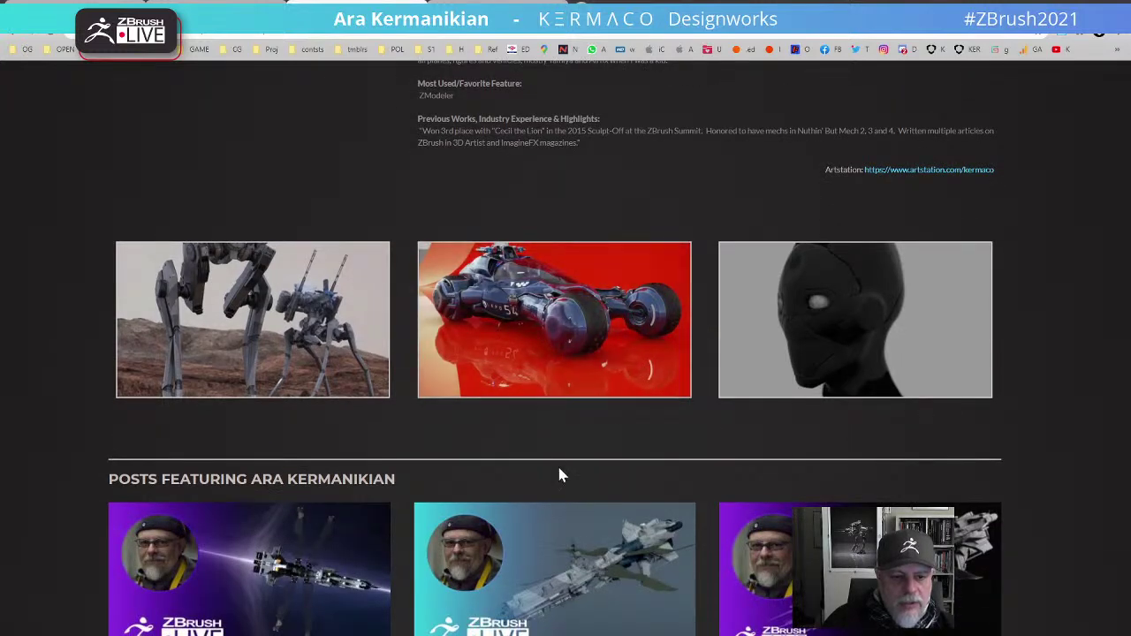
{"action": "scroll", "coordinate": [558, 472], "scroll_direction": "down", "scroll_amount": 2}
{"action": "scroll", "coordinate": [559, 475], "scroll_direction": "down", "scroll_amount": 4}
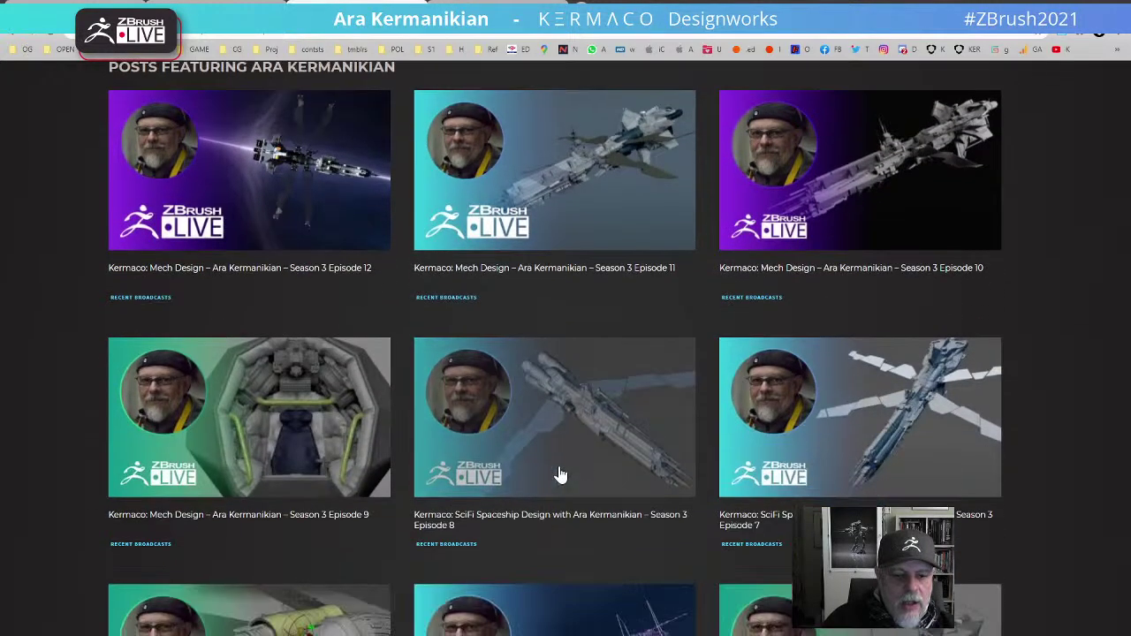
{"action": "scroll", "coordinate": [559, 476], "scroll_direction": "down", "scroll_amount": 8}
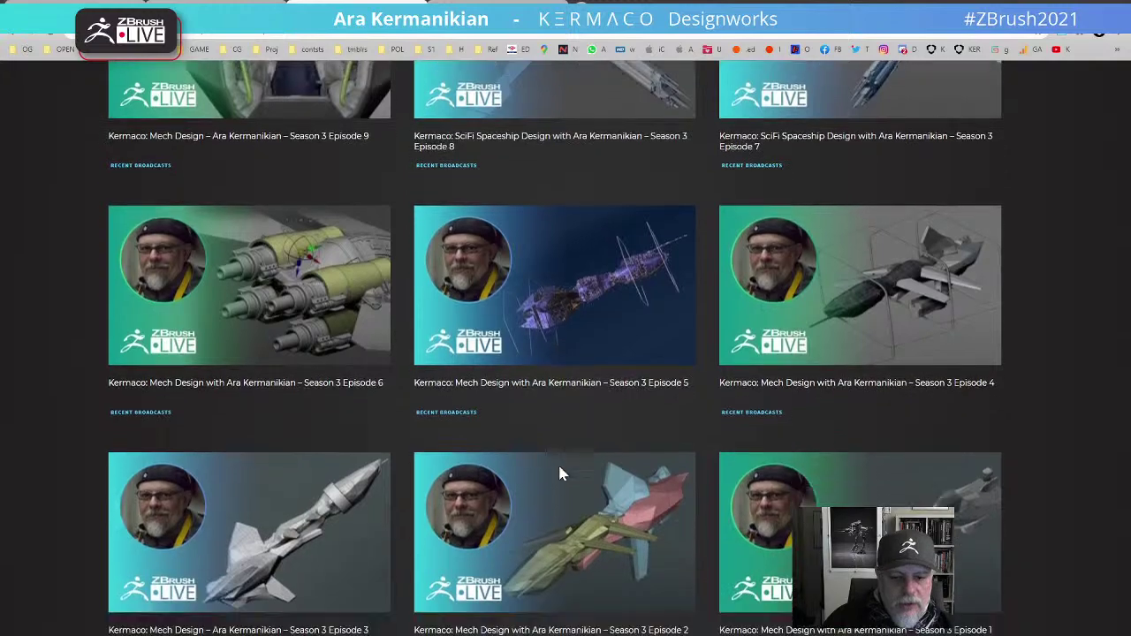
{"action": "scroll", "coordinate": [558, 476], "scroll_direction": "down", "scroll_amount": 4}
{"action": "scroll", "coordinate": [560, 476], "scroll_direction": "up", "scroll_amount": 8}
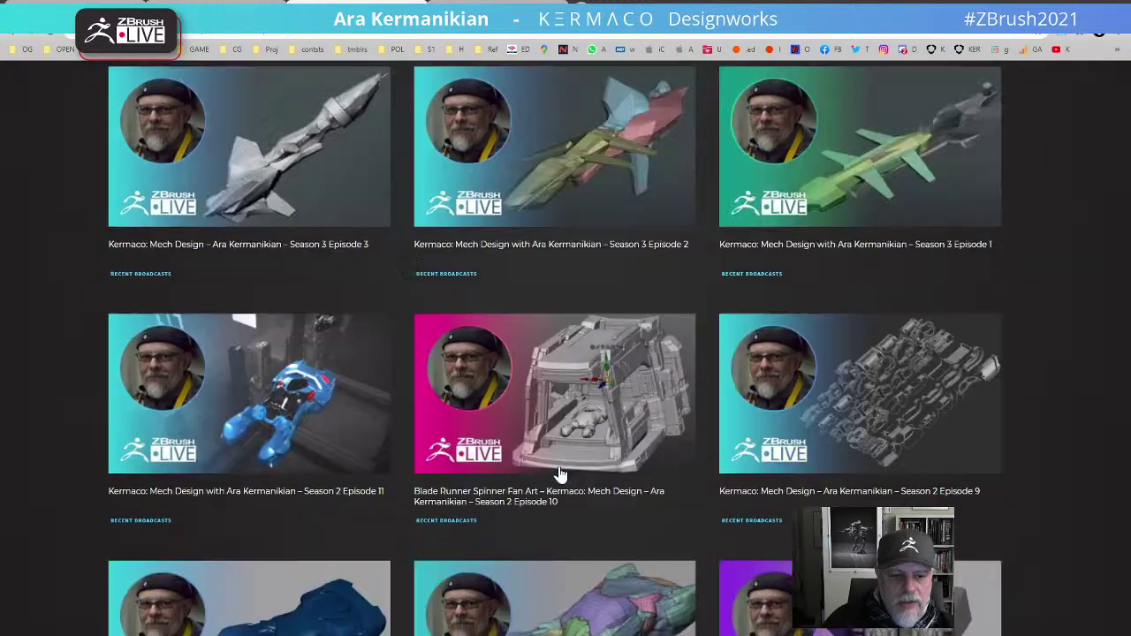
{"action": "scroll", "coordinate": [558, 475], "scroll_direction": "down", "scroll_amount": 4}
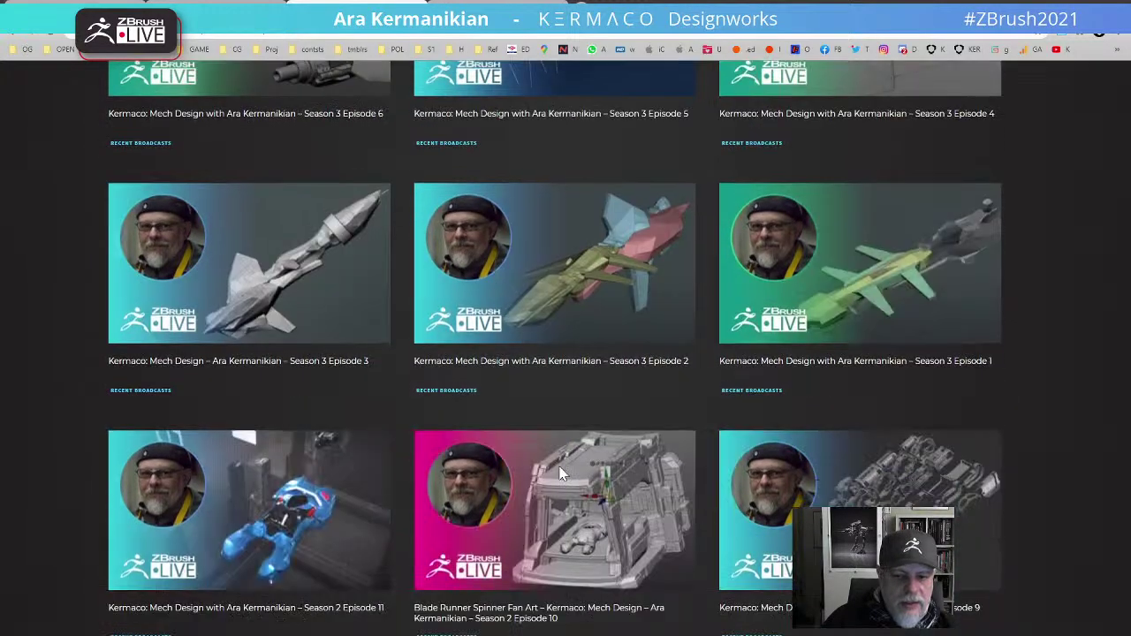
{"action": "scroll", "coordinate": [559, 475], "scroll_direction": "down", "scroll_amount": 1}
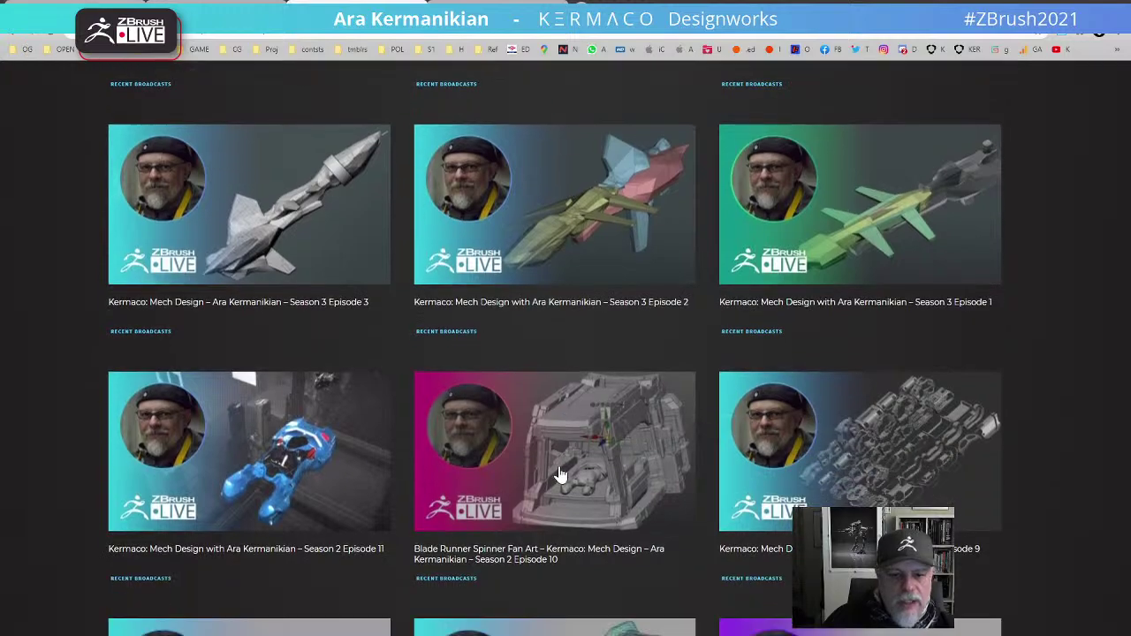
{"action": "scroll", "coordinate": [559, 476], "scroll_direction": "down", "scroll_amount": 13}
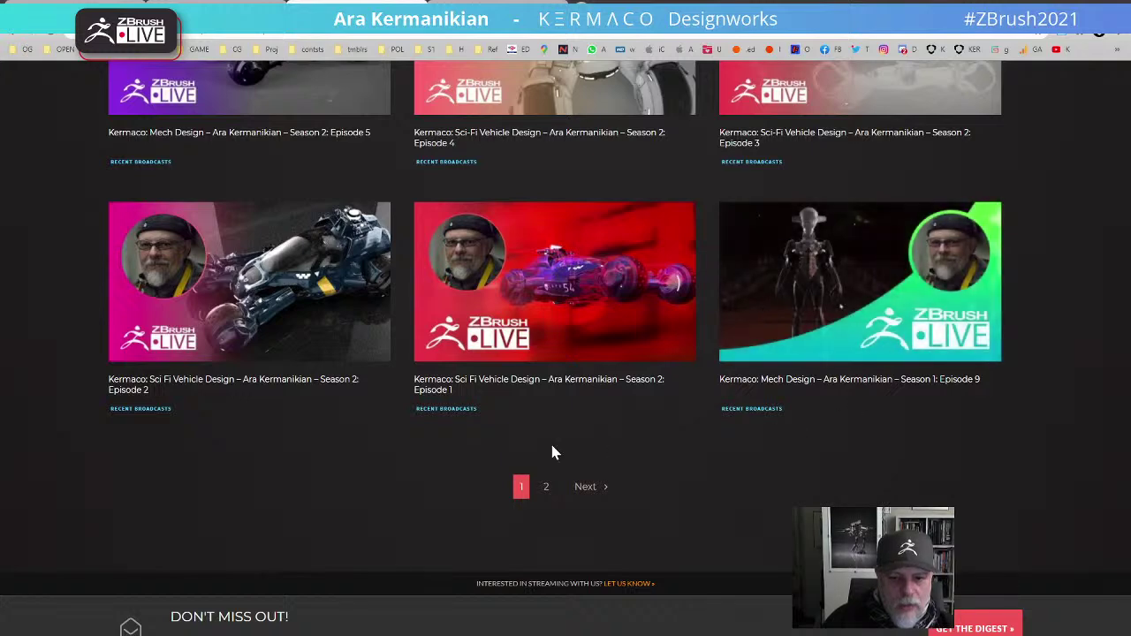
Step: Review the Season 2 and Season 3 episode posts in reverse, returning to the presenter's biography and stream dates
{"action": "scroll", "coordinate": [550, 452], "scroll_direction": "up", "scroll_amount": 2}
{"action": "scroll", "coordinate": [578, 315], "scroll_direction": "up", "scroll_amount": 4}
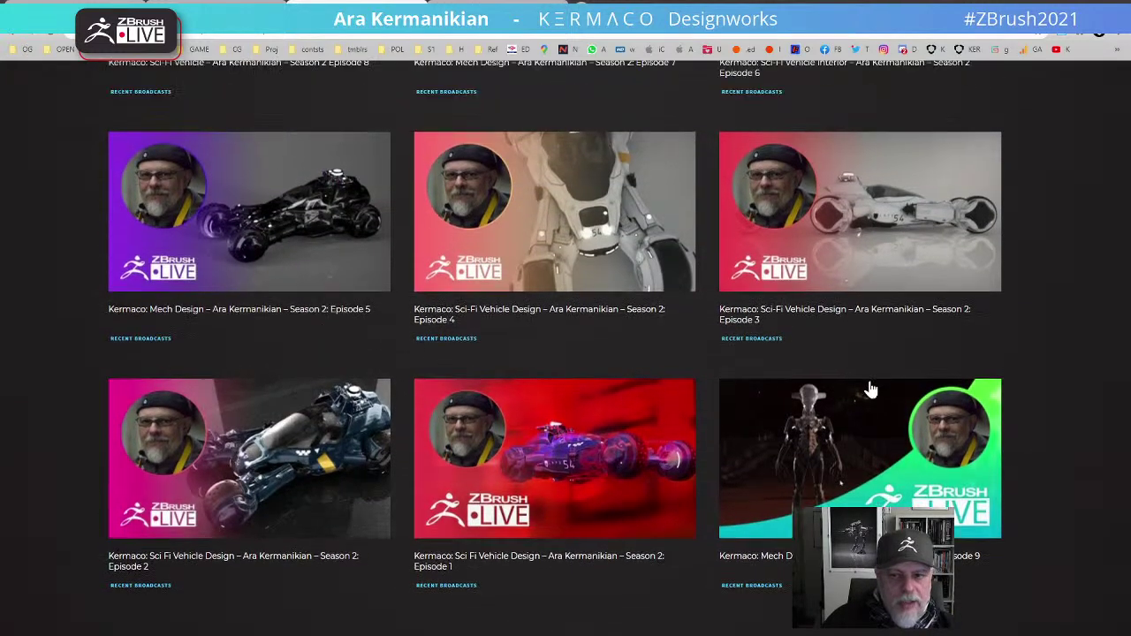
{"action": "scroll", "coordinate": [584, 327], "scroll_direction": "up", "scroll_amount": 3}
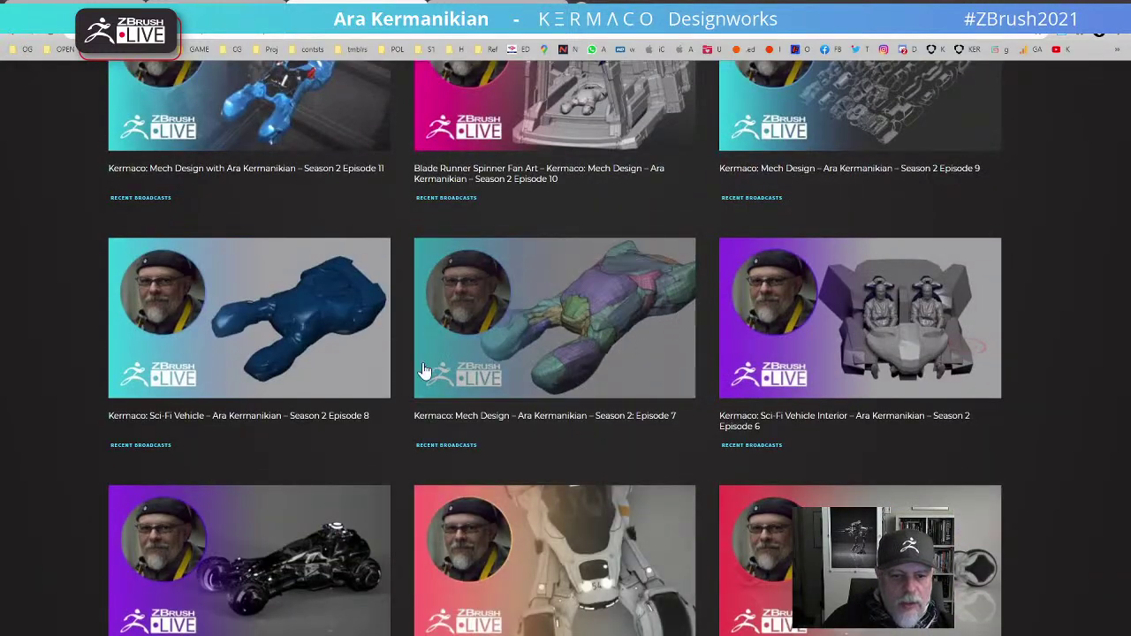
{"action": "scroll", "coordinate": [498, 378], "scroll_direction": "up", "scroll_amount": 2}
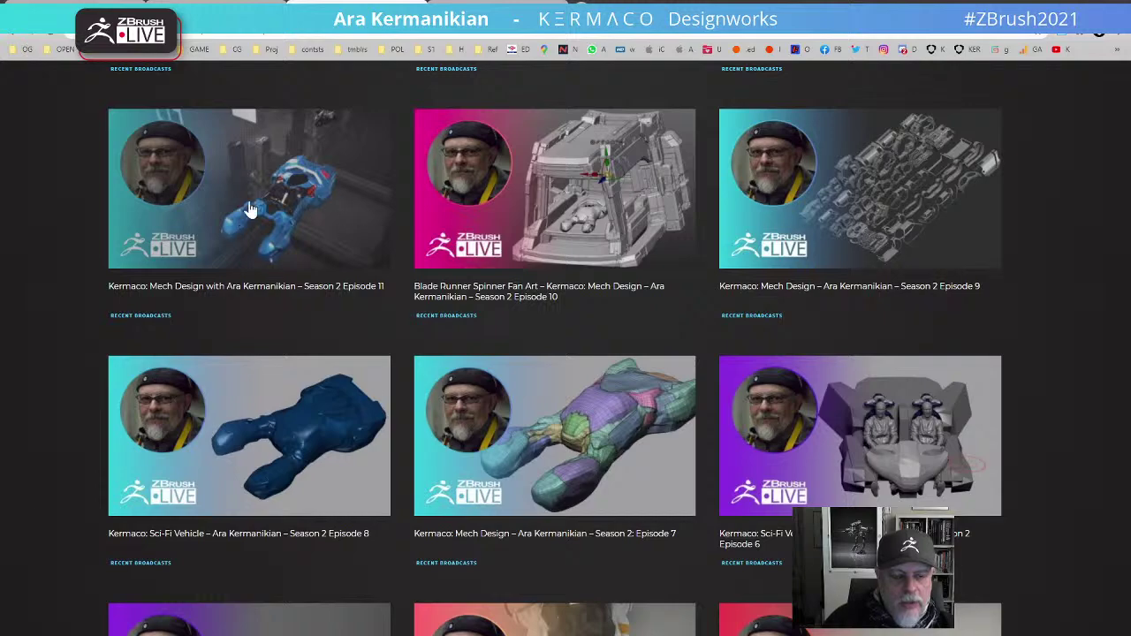
{"action": "scroll", "coordinate": [561, 388], "scroll_direction": "up", "scroll_amount": 5}
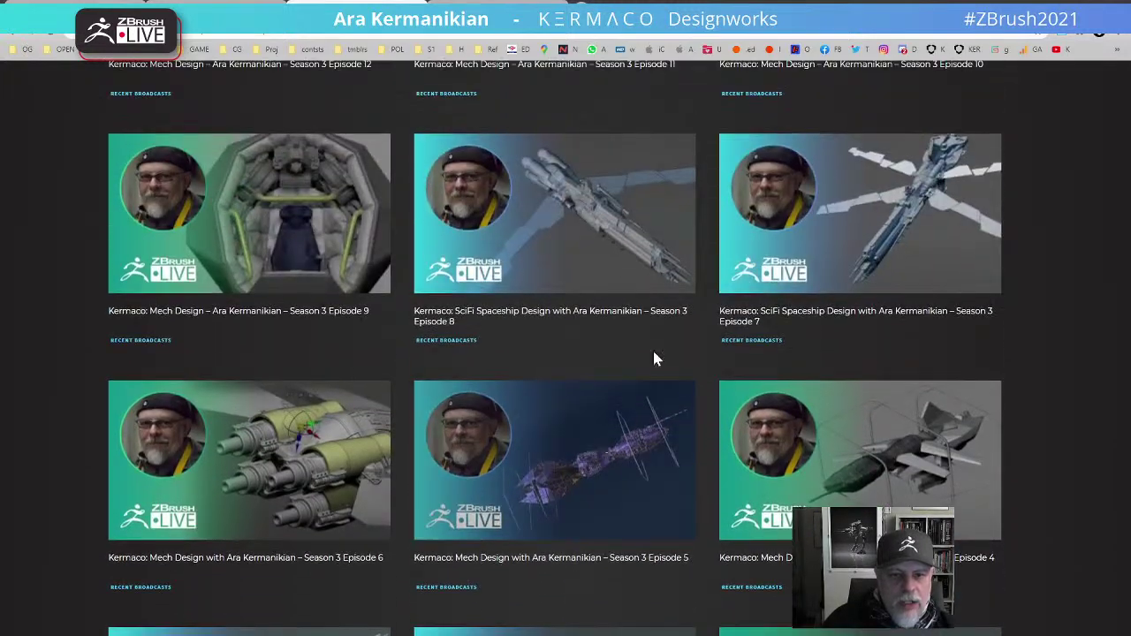
{"action": "scroll", "coordinate": [461, 373], "scroll_direction": "up", "scroll_amount": 1}
{"action": "scroll", "coordinate": [464, 382], "scroll_direction": "up", "scroll_amount": 3}
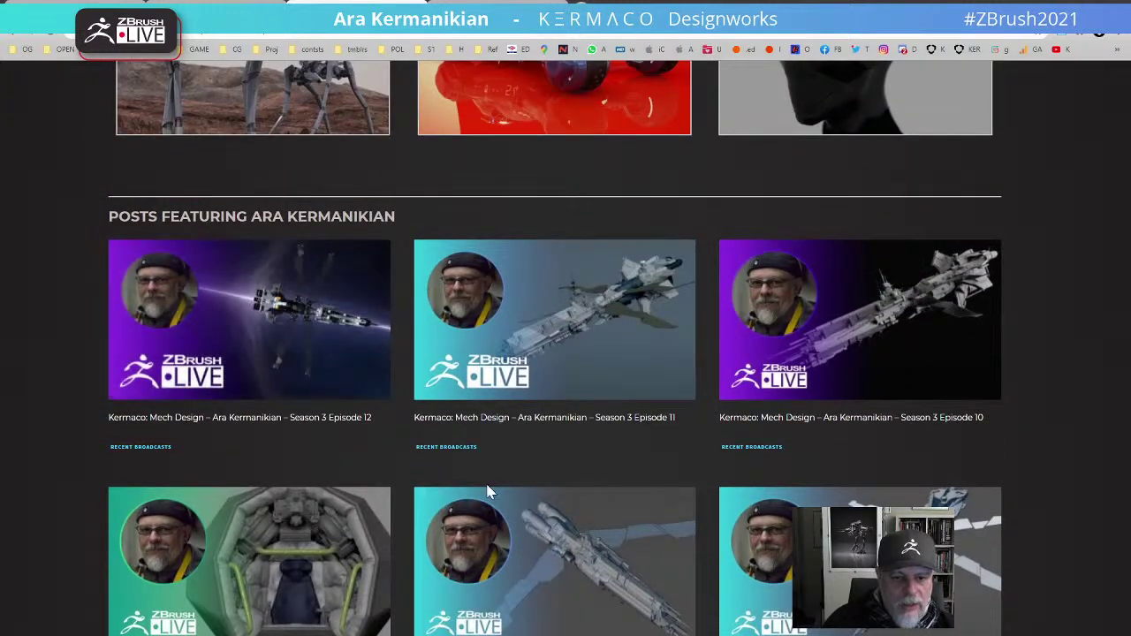
{"action": "scroll", "coordinate": [543, 518], "scroll_direction": "up", "scroll_amount": 5}
{"action": "scroll", "coordinate": [544, 517], "scroll_direction": "down", "scroll_amount": 2}
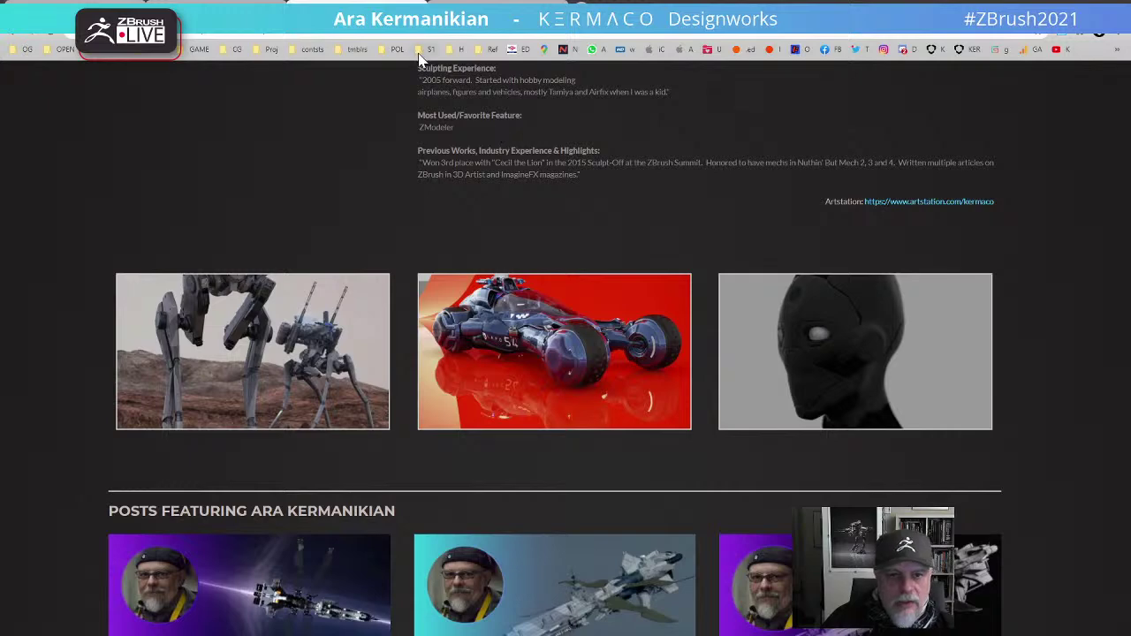
{"action": "scroll", "coordinate": [467, 334], "scroll_direction": "up", "scroll_amount": 5}
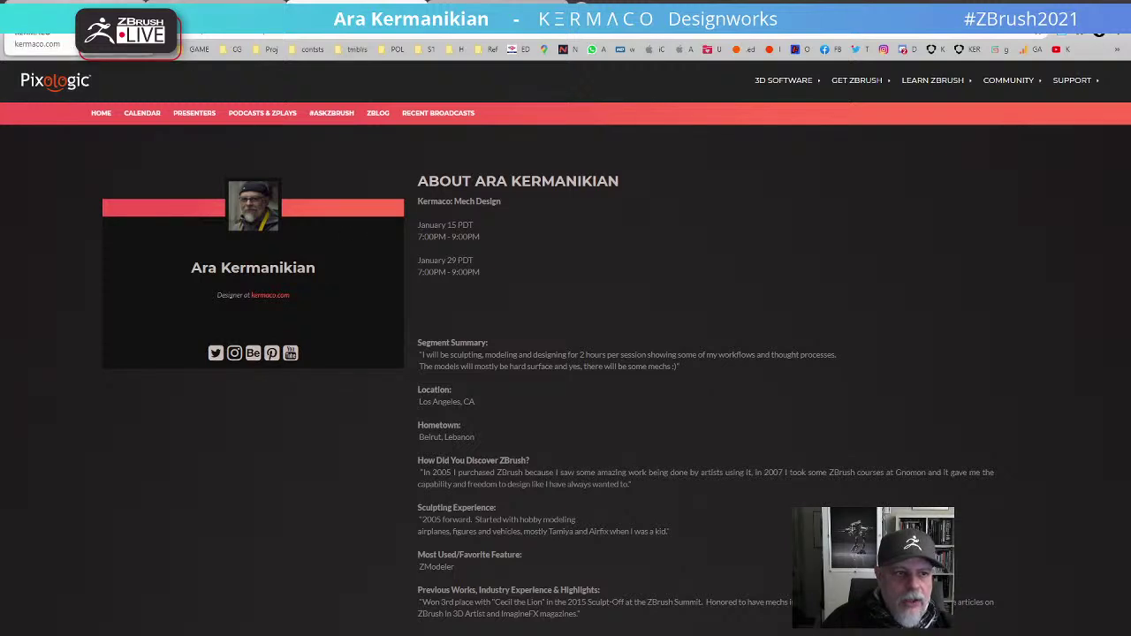
Step: Switch to the Kermaco portfolio site, open the Mech gallery and browse its images
{"action": "left_click", "coordinate": [53, 12]}
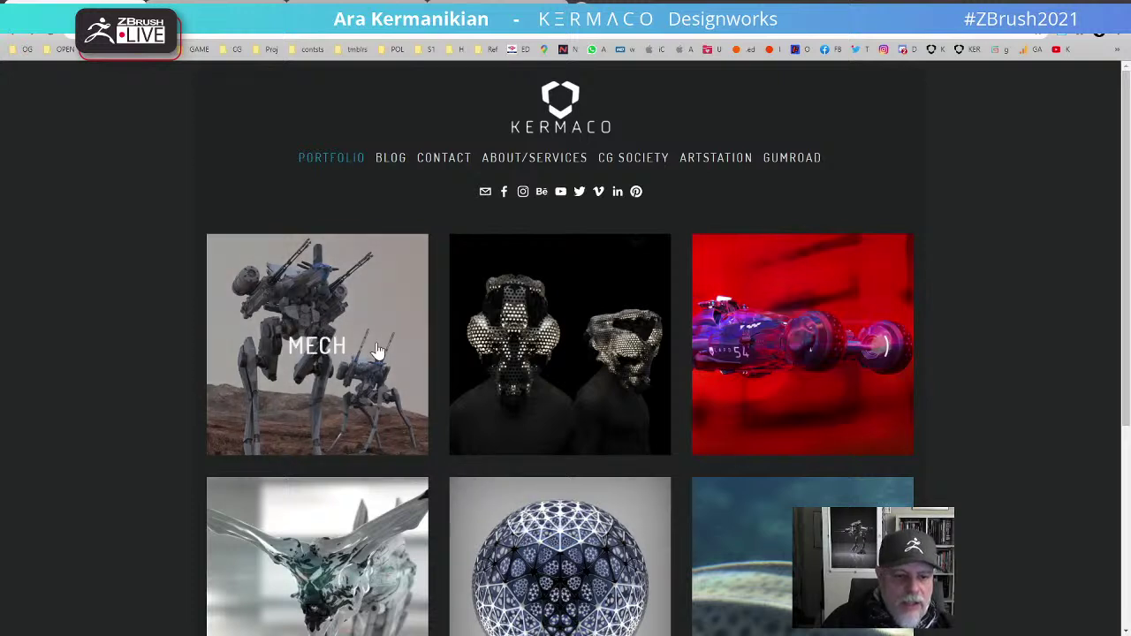
{"action": "left_click", "coordinate": [322, 352]}
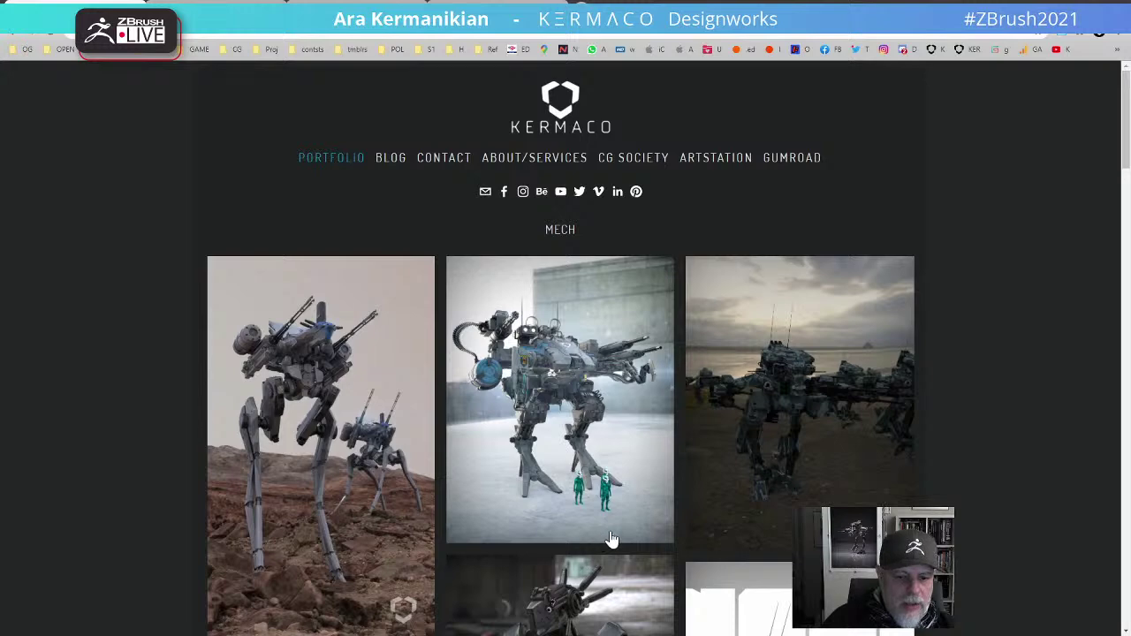
{"action": "scroll", "coordinate": [523, 424], "scroll_direction": "down", "scroll_amount": 2}
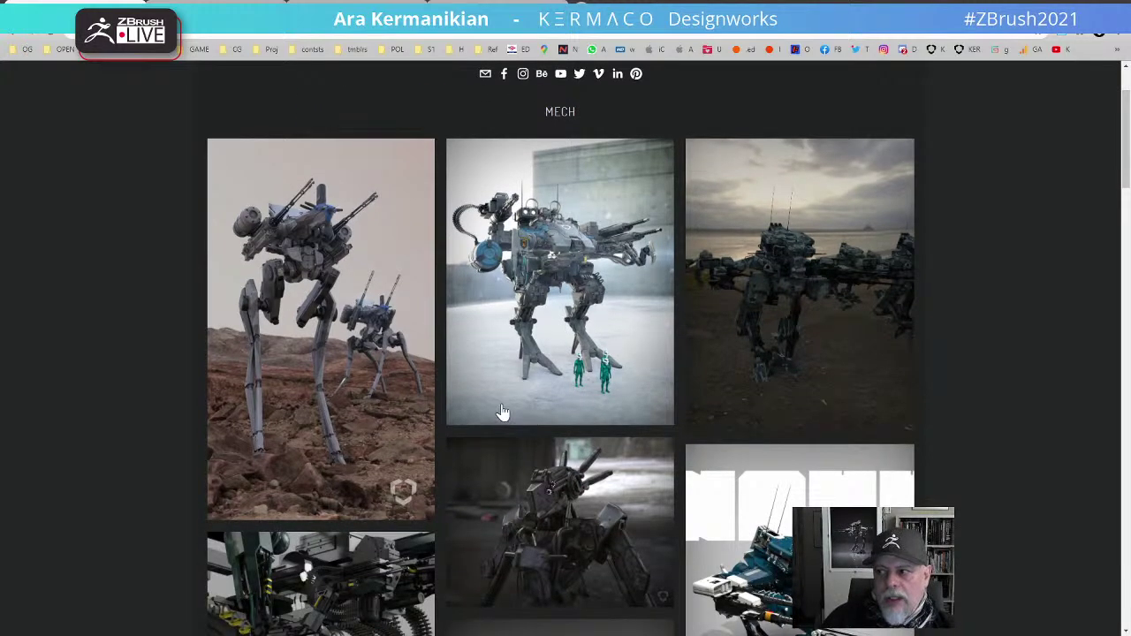
{"action": "scroll", "coordinate": [531, 412], "scroll_direction": "down", "scroll_amount": 2}
{"action": "scroll", "coordinate": [531, 412], "scroll_direction": "down", "scroll_amount": 4}
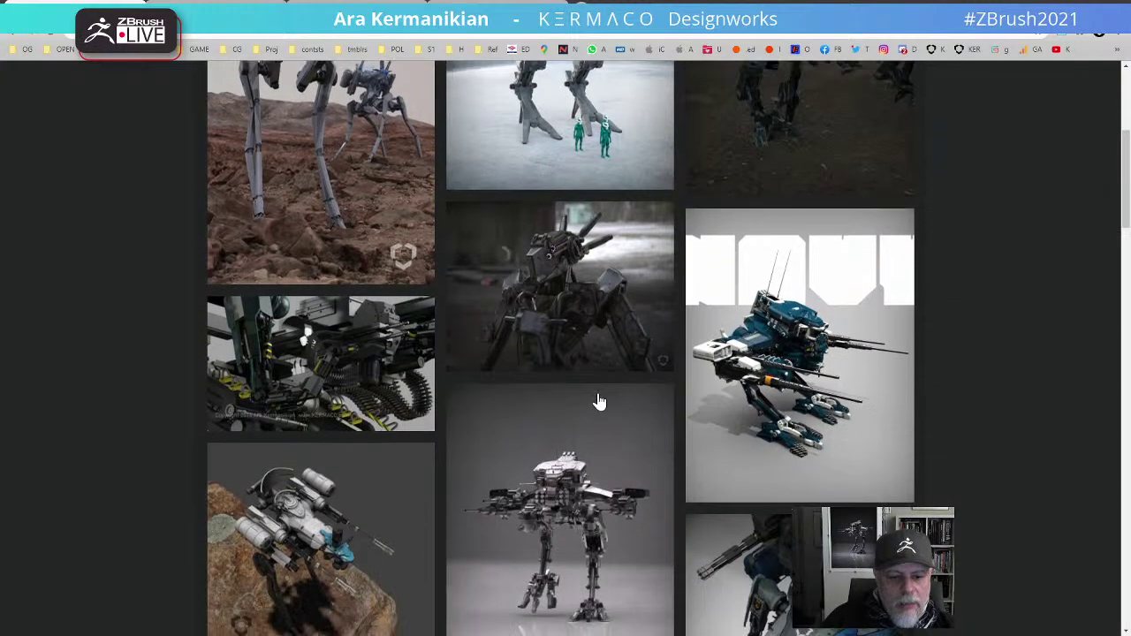
Step: Browse further through the Mech gallery, view the chrome walking mech render enlarged, and return to the portfolio overview
{"action": "scroll", "coordinate": [598, 402], "scroll_direction": "down", "scroll_amount": 7}
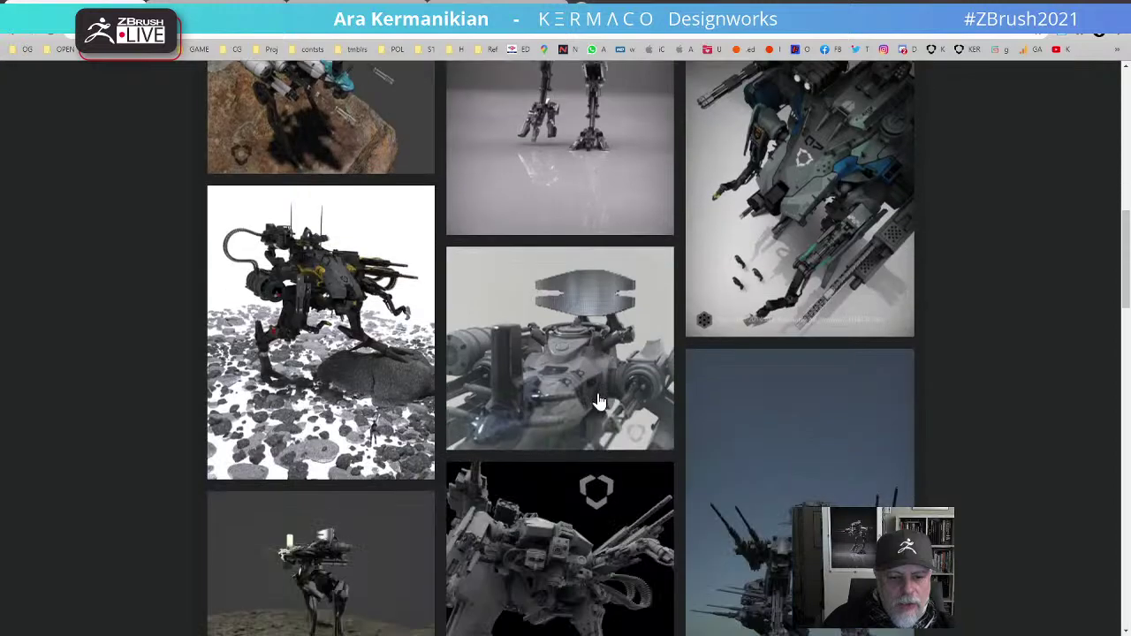
{"action": "scroll", "coordinate": [599, 402], "scroll_direction": "down", "scroll_amount": 7}
{"action": "scroll", "coordinate": [598, 402], "scroll_direction": "down", "scroll_amount": 2}
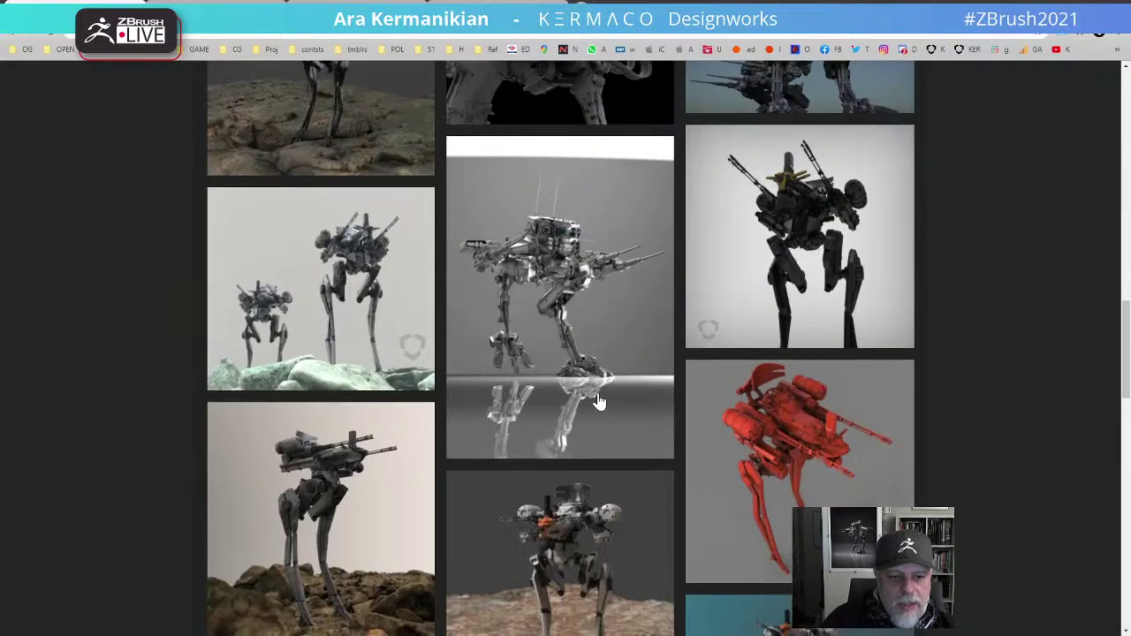
{"action": "scroll", "coordinate": [599, 402], "scroll_direction": "down", "scroll_amount": 1}
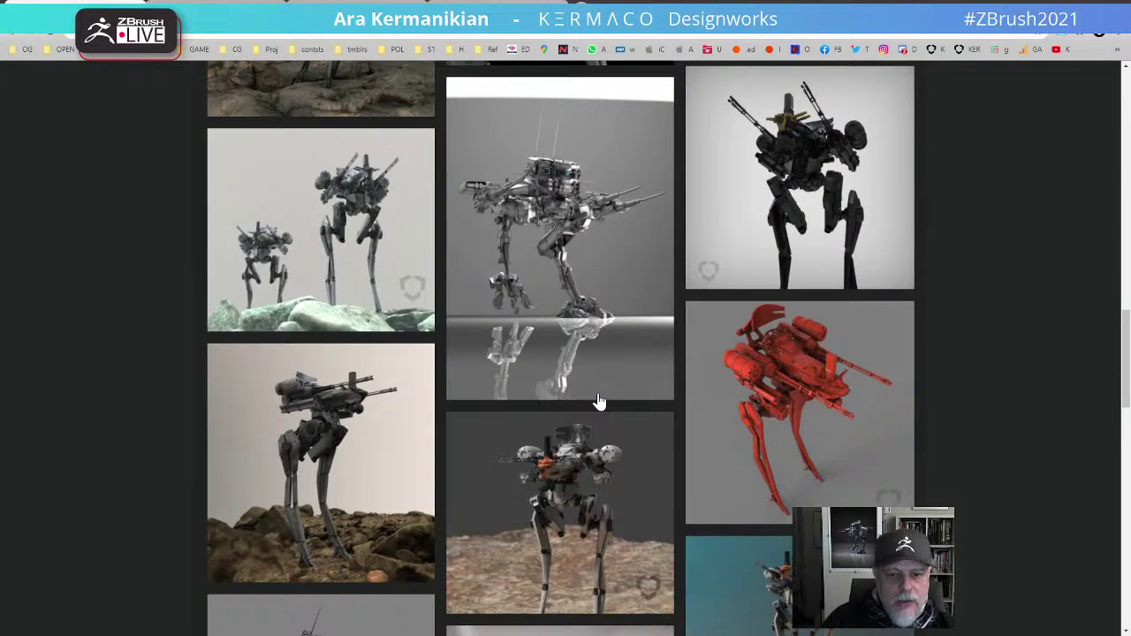
{"action": "left_click", "coordinate": [567, 302]}
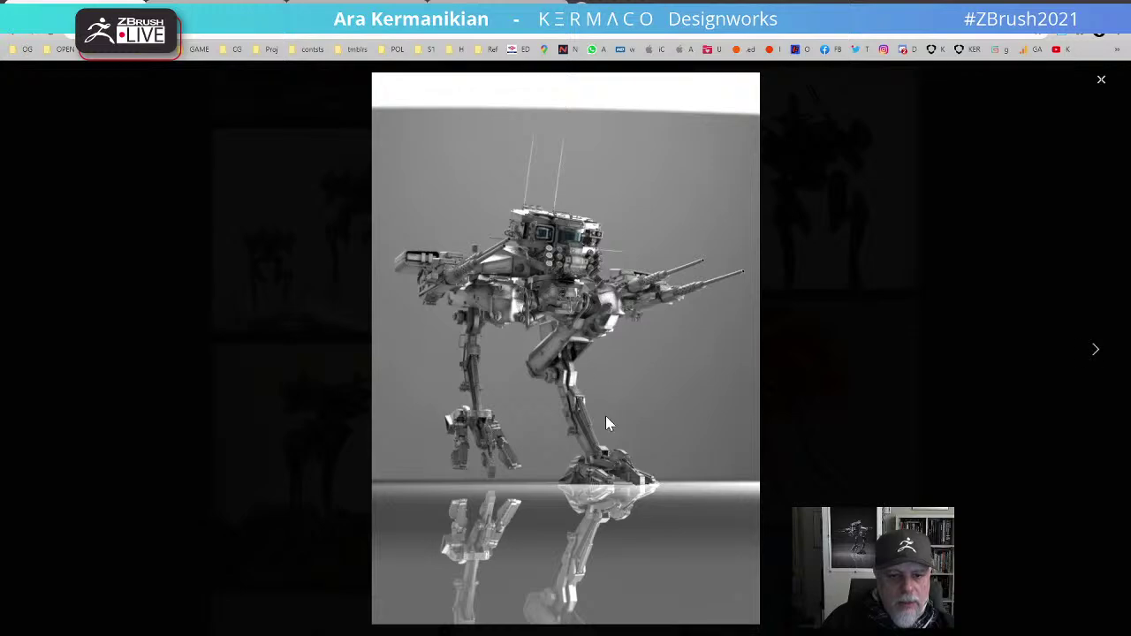
{"action": "left_click", "coordinate": [1100, 81]}
{"action": "scroll", "coordinate": [535, 359], "scroll_direction": "down", "scroll_amount": 3}
{"action": "scroll", "coordinate": [535, 367], "scroll_direction": "up", "scroll_amount": 10}
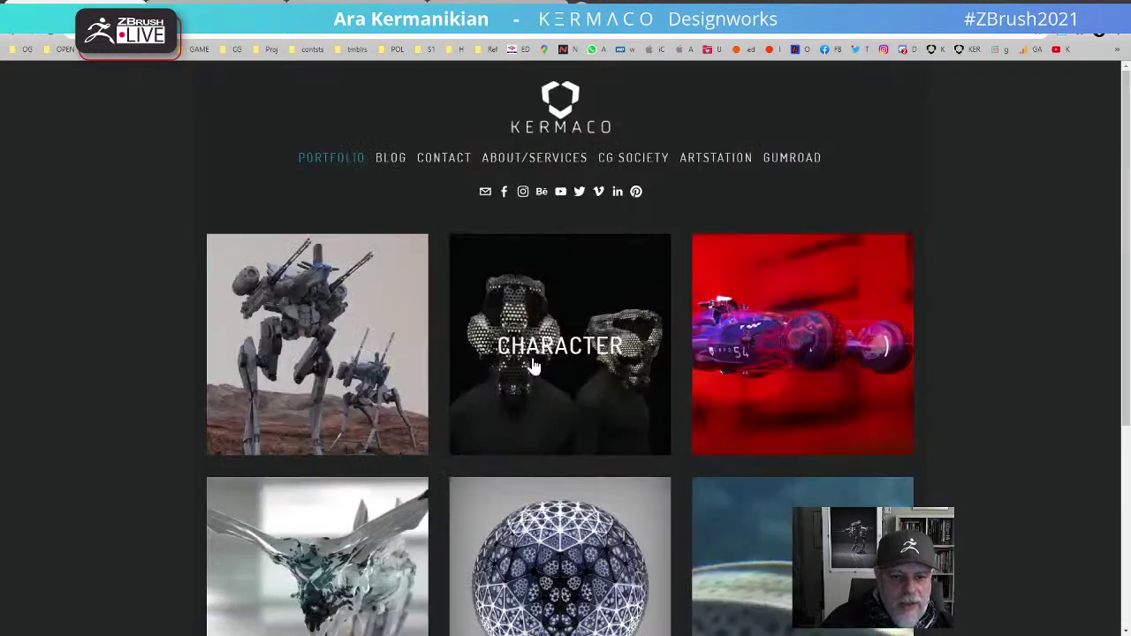
Step: Look briefly at the Character gallery and return to the portfolio overview
{"action": "left_click", "coordinate": [573, 304]}
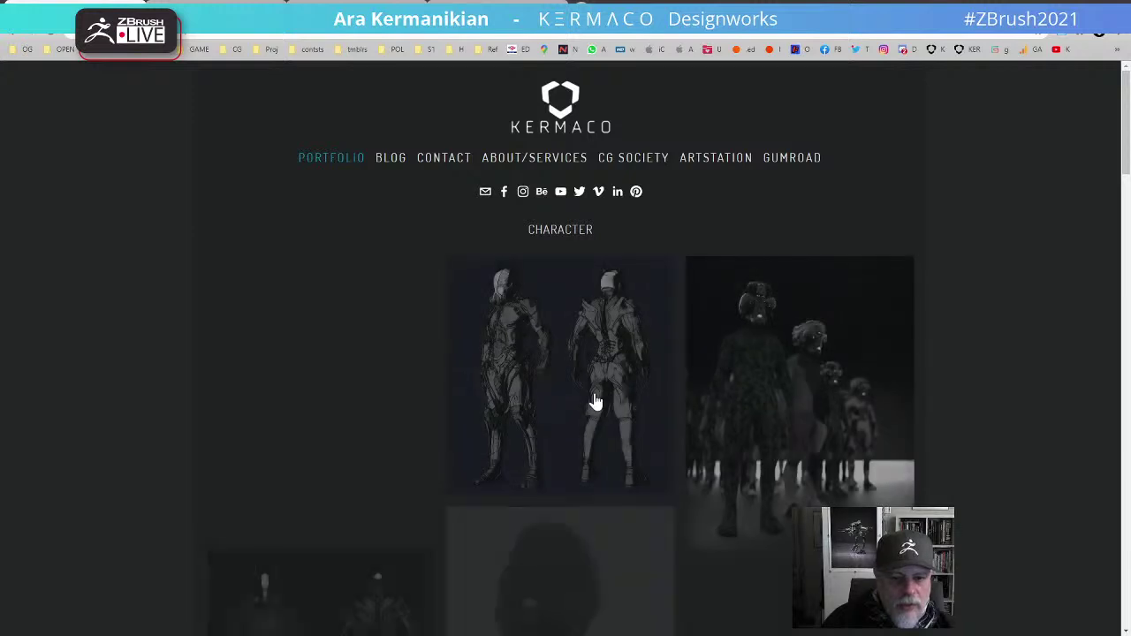
{"action": "scroll", "coordinate": [595, 401], "scroll_direction": "down", "scroll_amount": 1}
{"action": "key", "text": "alt+Left"}
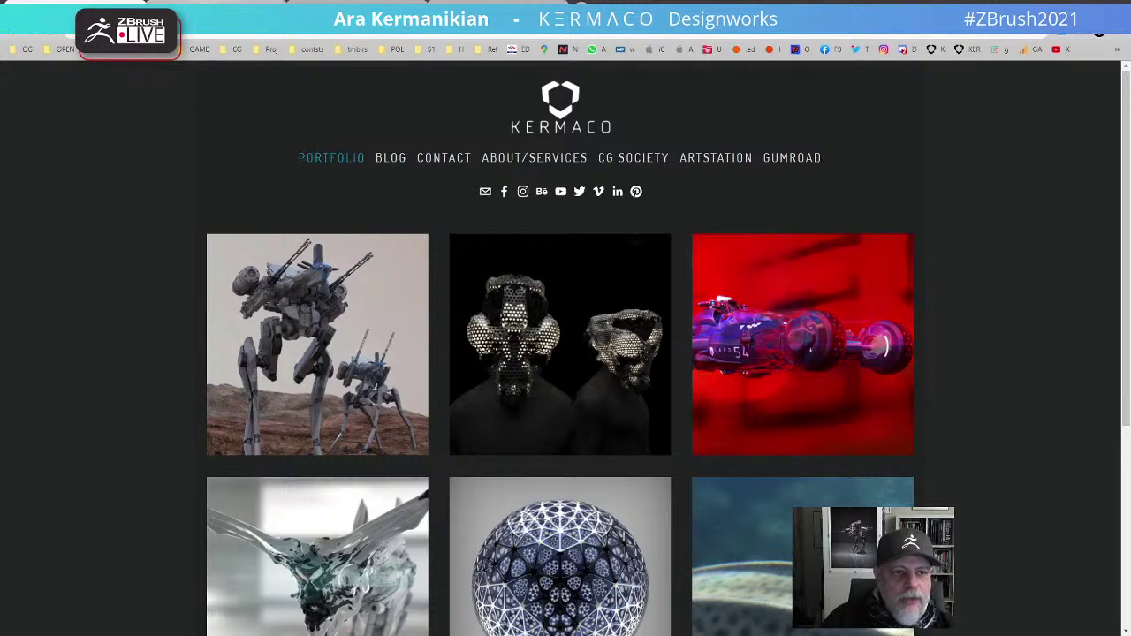
Step: Switch to the kermaco Instagram profile and look through the recent posts, viewing the blue-tipped bullet render enlarged
{"action": "left_click", "coordinate": [146, 48]}
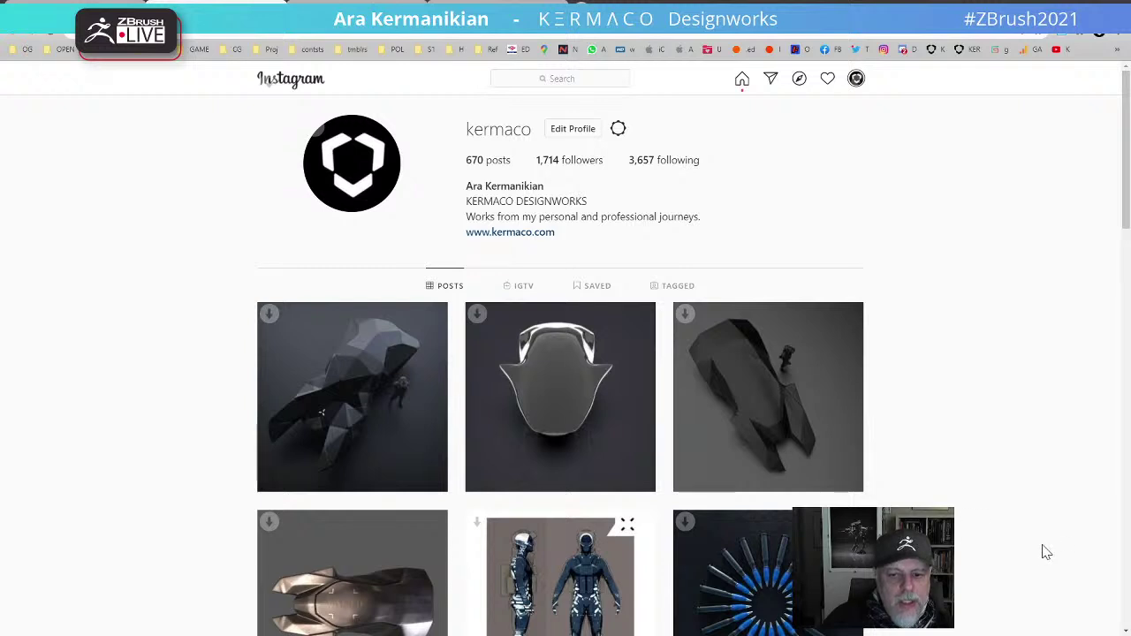
{"action": "scroll", "coordinate": [1043, 551], "scroll_direction": "down", "scroll_amount": 3}
{"action": "scroll", "coordinate": [322, 117], "scroll_direction": "down", "scroll_amount": 1}
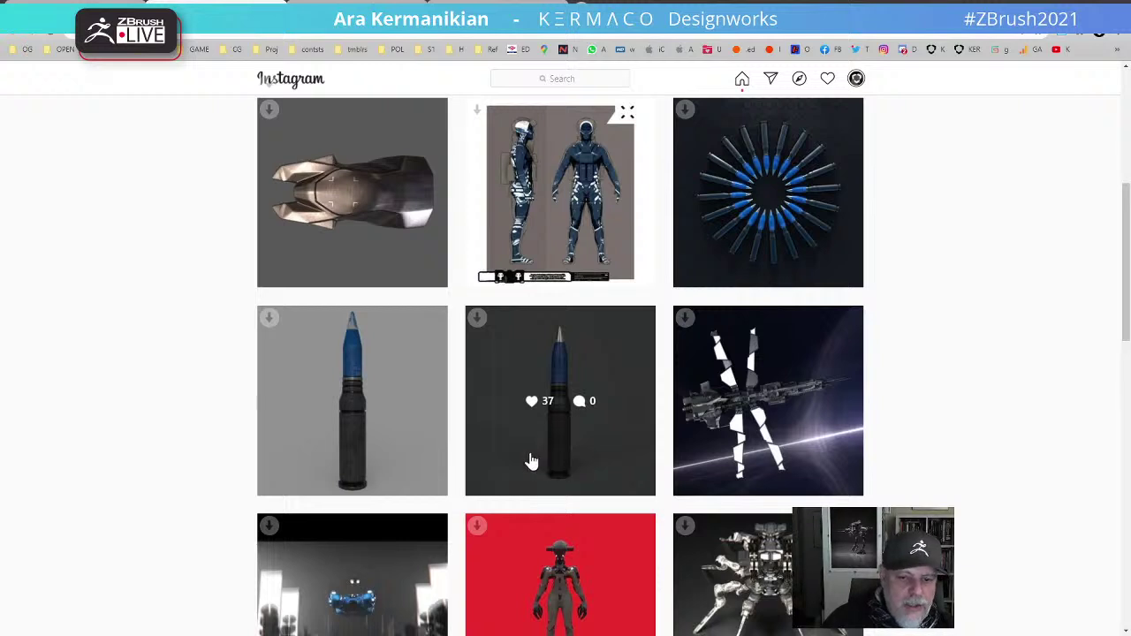
{"action": "left_click", "coordinate": [361, 453]}
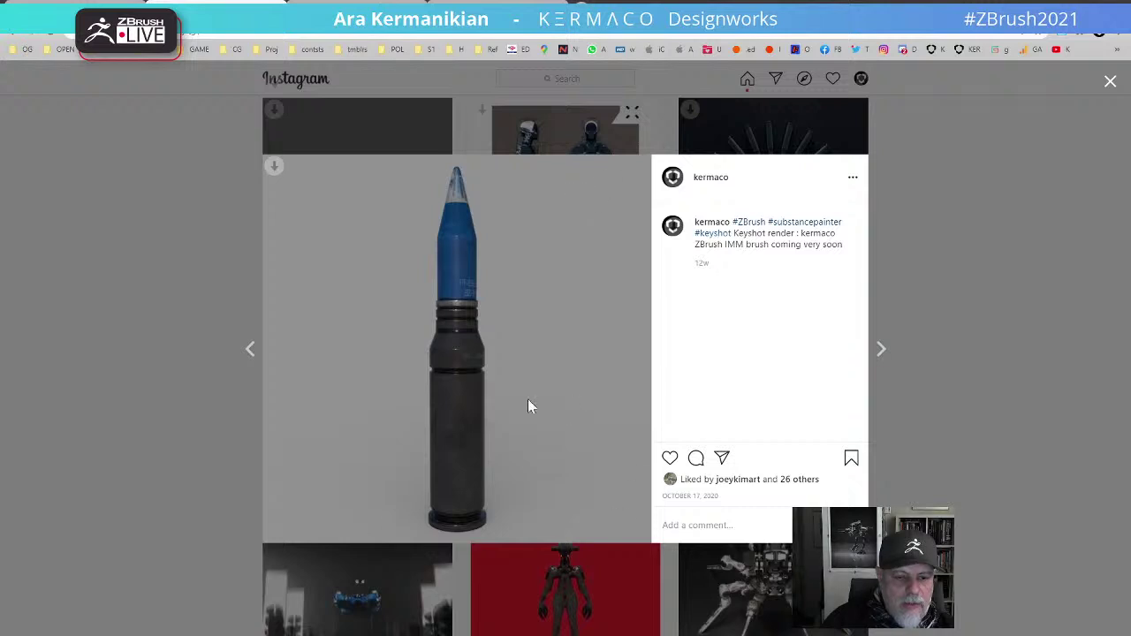
{"action": "left_click", "coordinate": [1112, 81]}
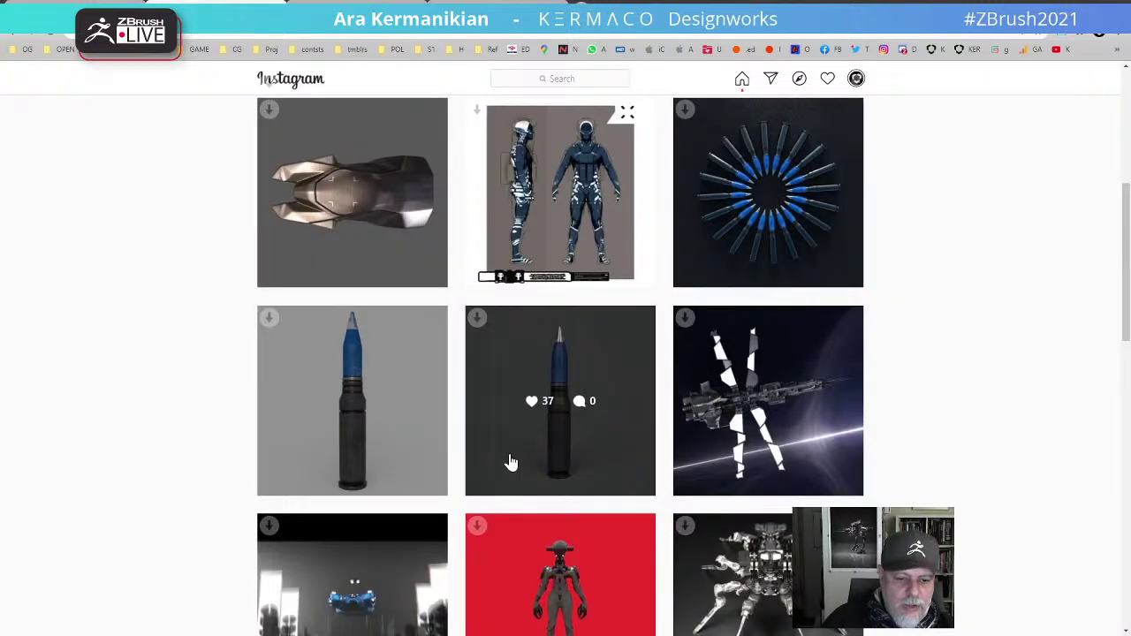
{"action": "scroll", "coordinate": [511, 463], "scroll_direction": "down", "scroll_amount": 2}
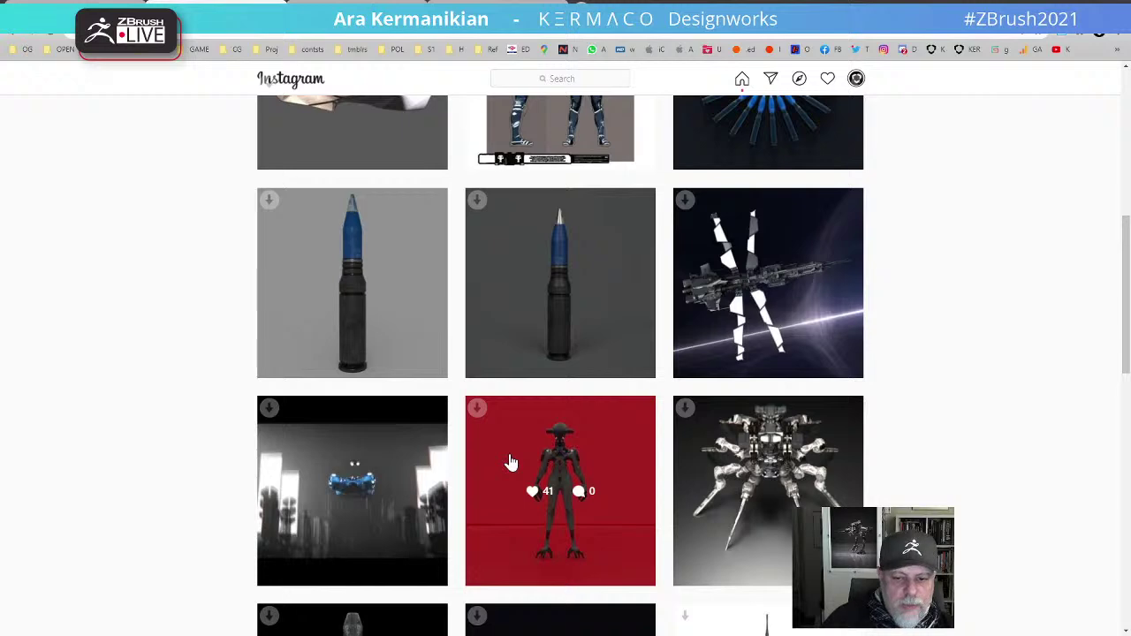
{"action": "scroll", "coordinate": [511, 463], "scroll_direction": "down", "scroll_amount": 2}
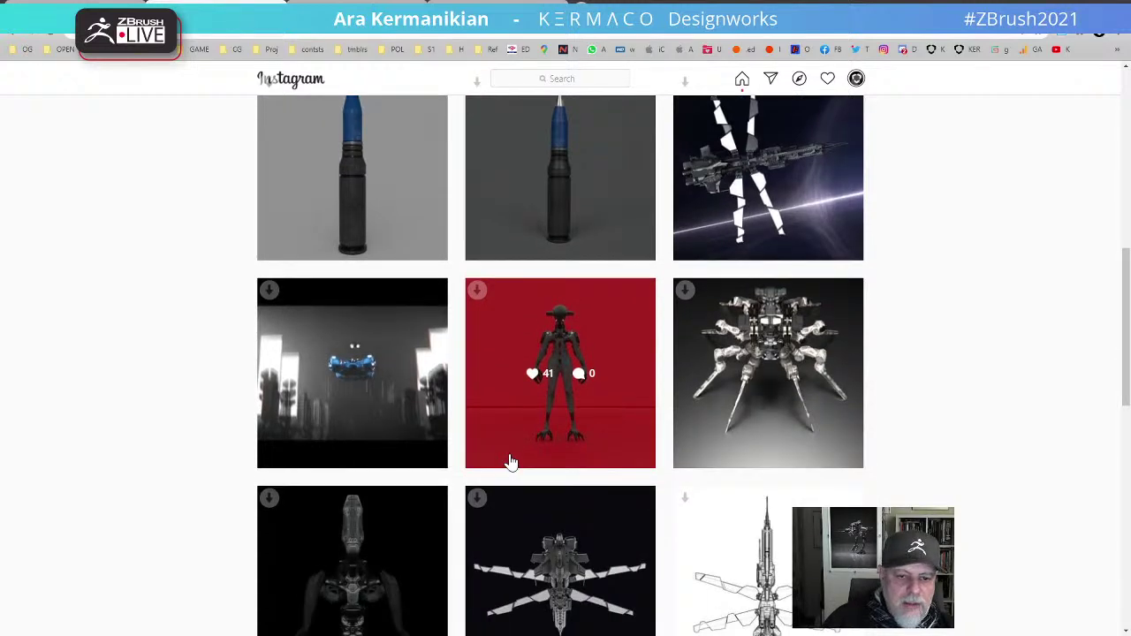
{"action": "scroll", "coordinate": [511, 462], "scroll_direction": "up", "scroll_amount": 10}
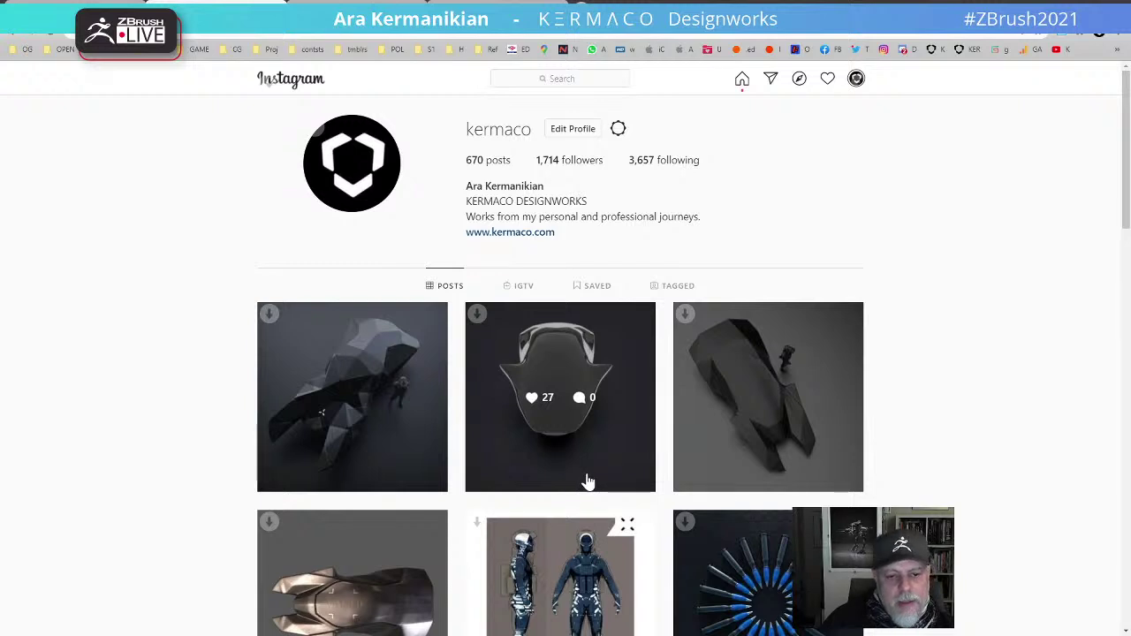
Step: Examine the older kermaco Instagram posts down to the ZBrush 2020 figure renders and return to the profile header
{"action": "scroll", "coordinate": [588, 482], "scroll_direction": "down", "scroll_amount": 2}
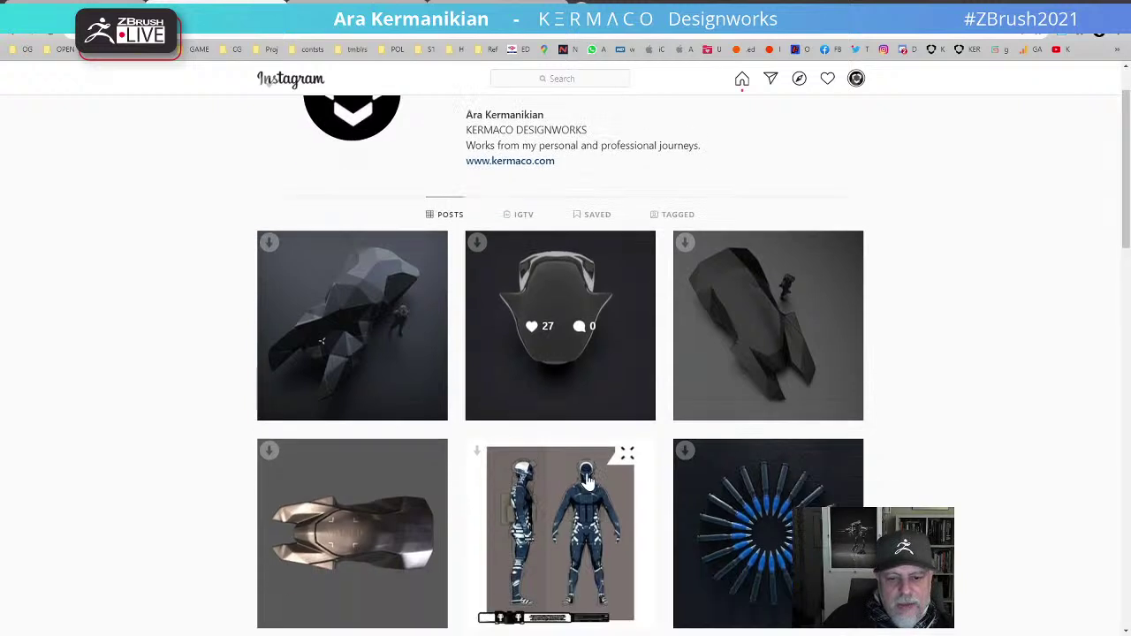
{"action": "scroll", "coordinate": [587, 482], "scroll_direction": "up", "scroll_amount": 2}
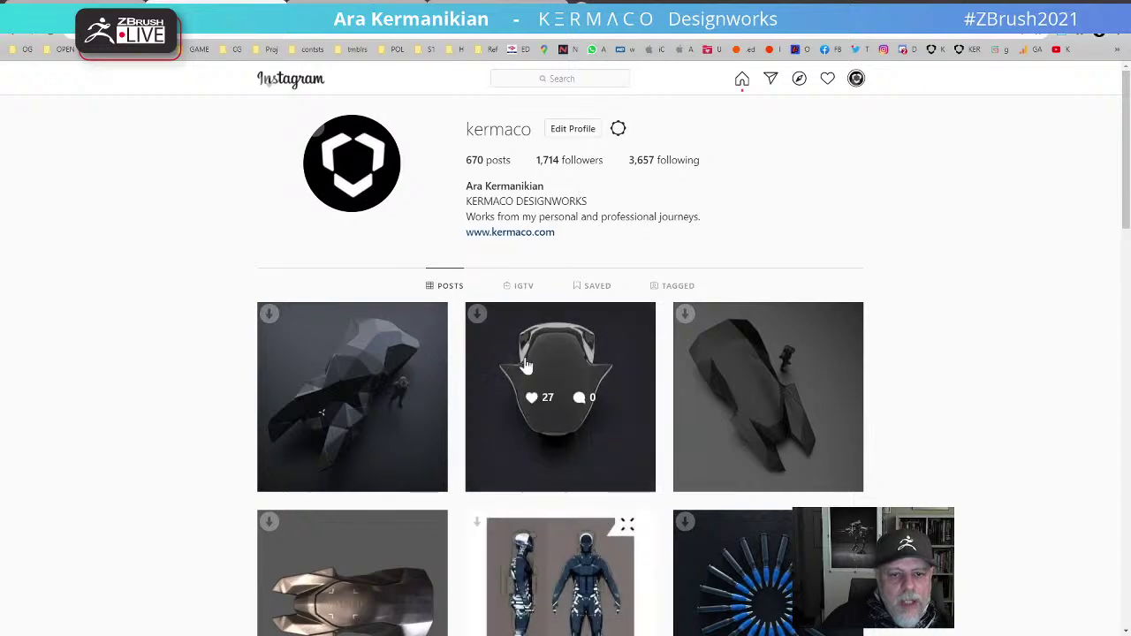
{"action": "scroll", "coordinate": [715, 483], "scroll_direction": "down", "scroll_amount": 4}
{"action": "scroll", "coordinate": [715, 485], "scroll_direction": "down", "scroll_amount": 9}
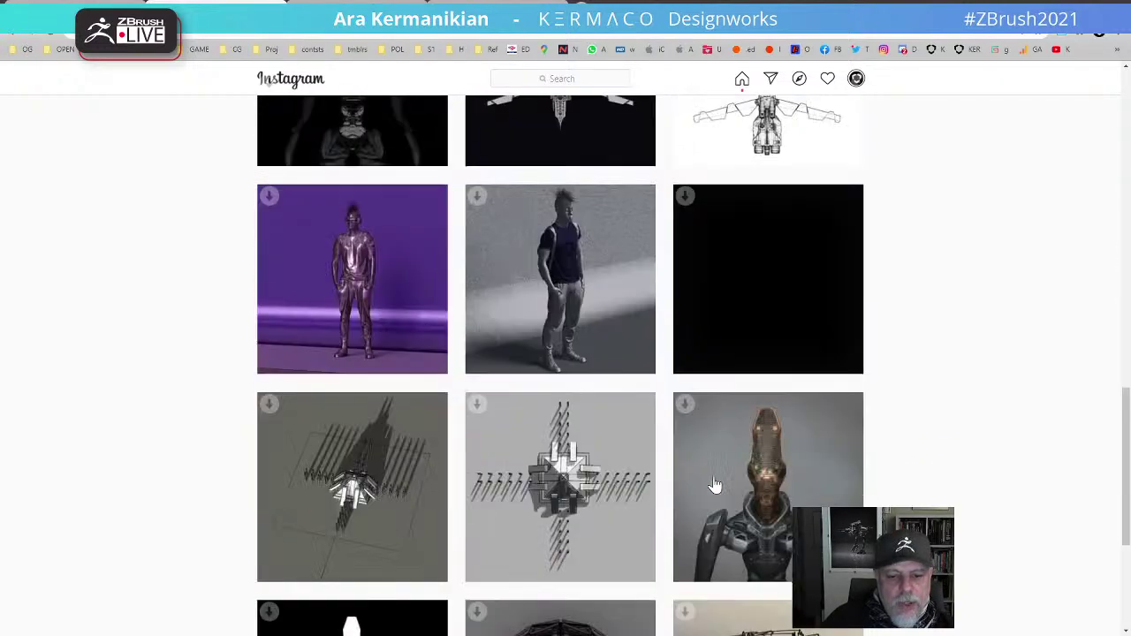
{"action": "scroll", "coordinate": [648, 485], "scroll_direction": "down", "scroll_amount": 12}
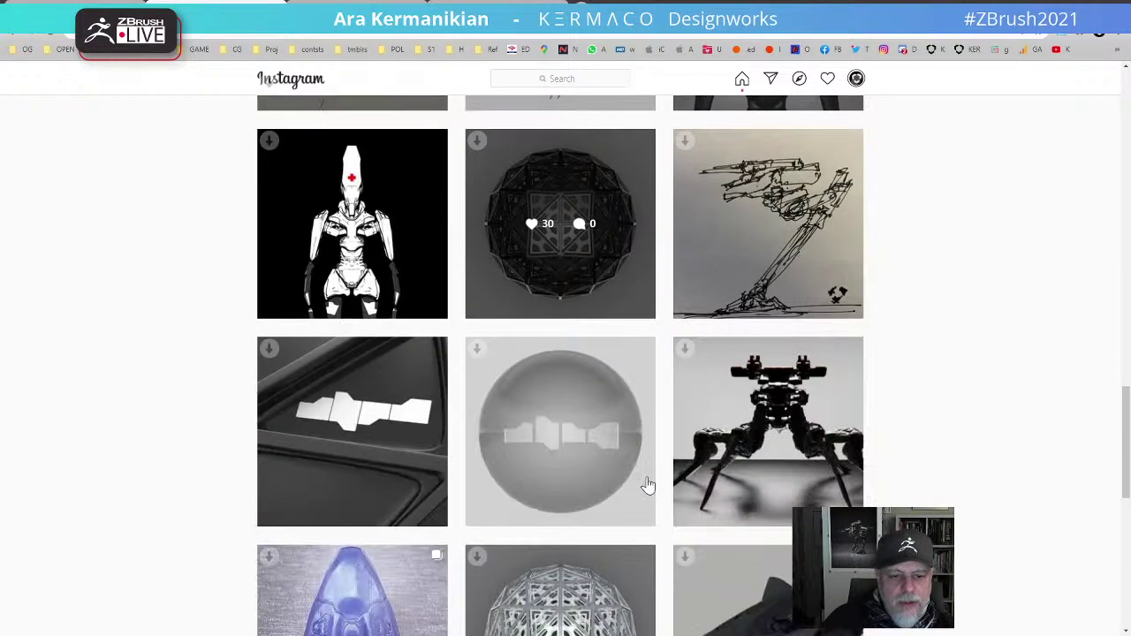
{"action": "scroll", "coordinate": [648, 484], "scroll_direction": "down", "scroll_amount": 3}
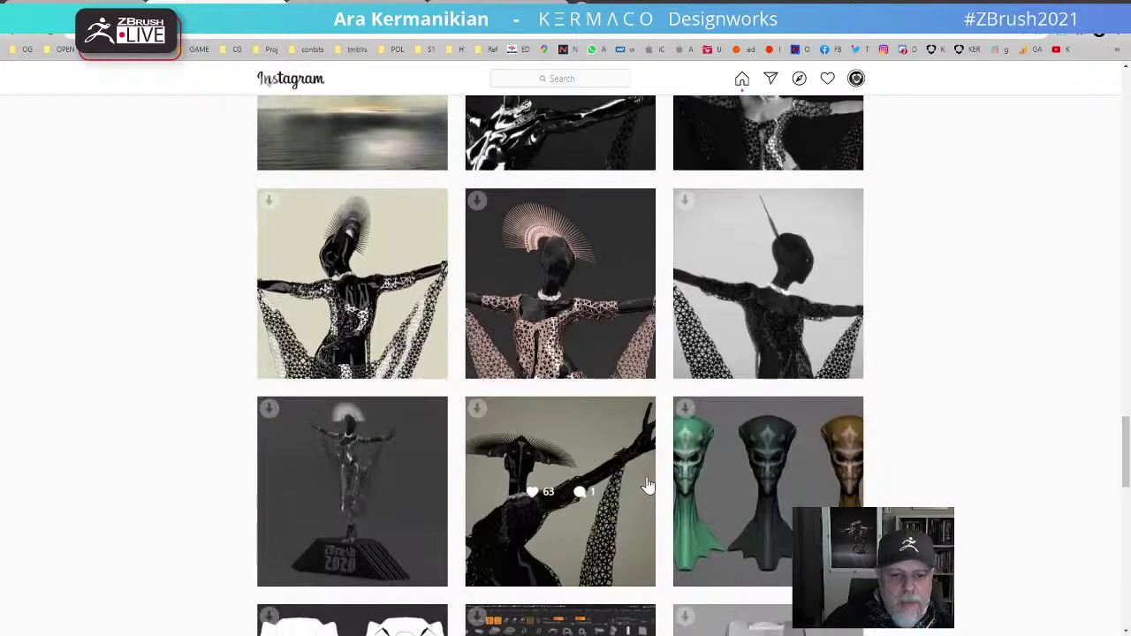
{"action": "scroll", "coordinate": [648, 486], "scroll_direction": "up", "scroll_amount": 20}
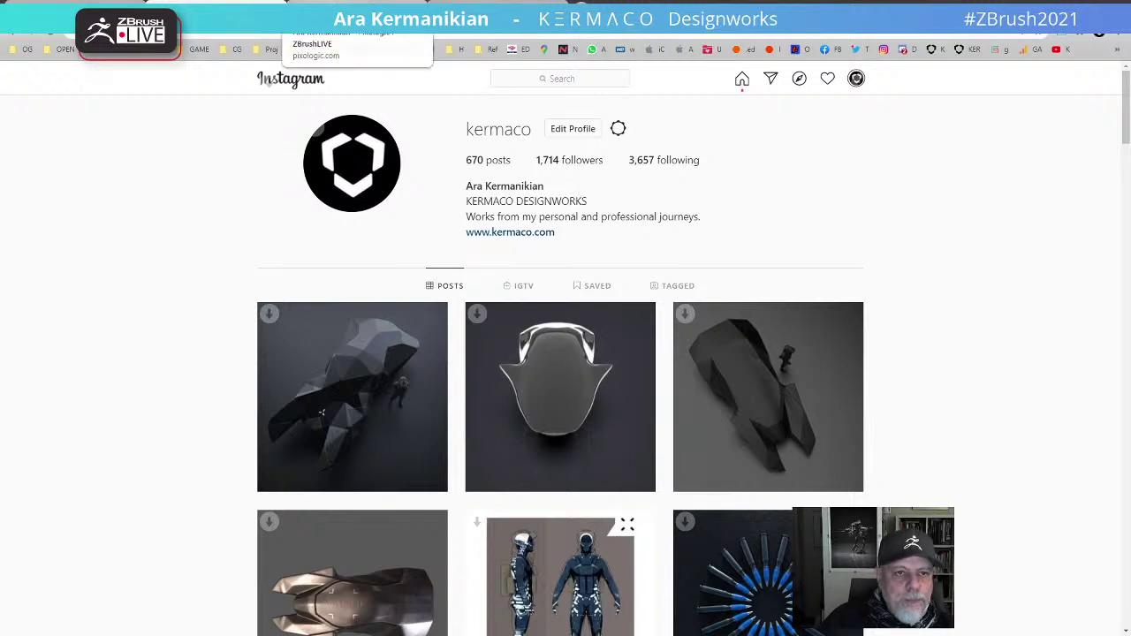
Step: Revisit the ZBrushLIVE presenter page, reveal the ZBrush mech behind the browser, and bring up the Gnomon Workshop combat mech page maximized
{"action": "left_click", "coordinate": [318, 11]}
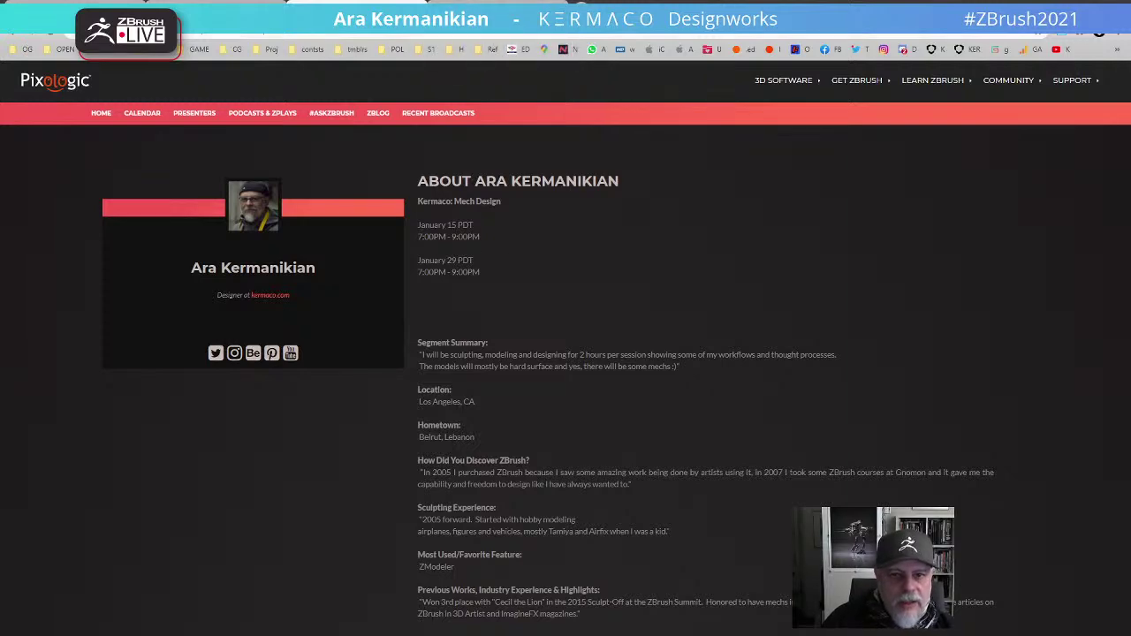
{"action": "left_click_drag", "start_coordinate": [690, 8], "coordinate": [776, 60]}
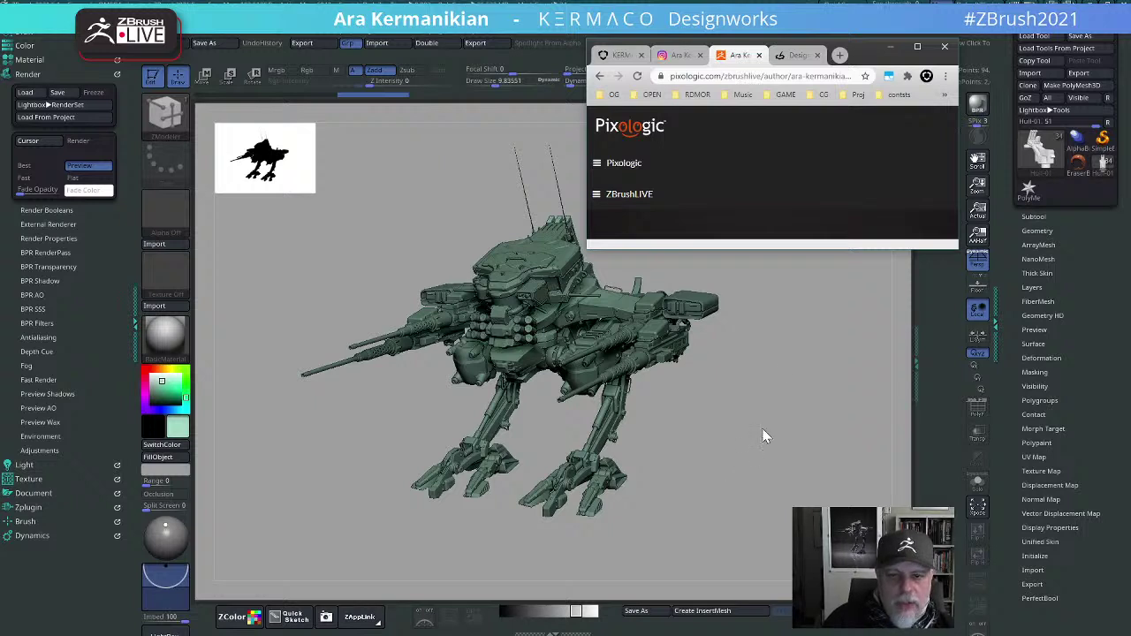
{"action": "left_click", "coordinate": [794, 57]}
{"action": "left_click", "coordinate": [918, 46]}
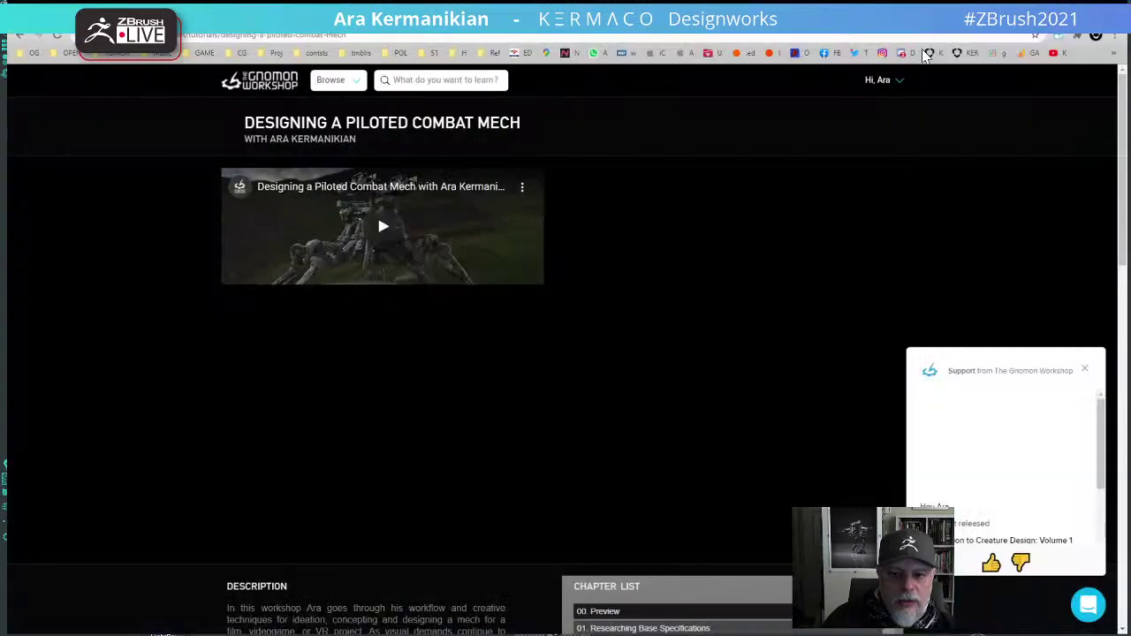
Step: Find the kermaco designer among the Gnomon Workshop instructors I - L and open the workshop "Designing a Piloted Combat Mech"
{"action": "mouse_move", "coordinate": [290, 91]}
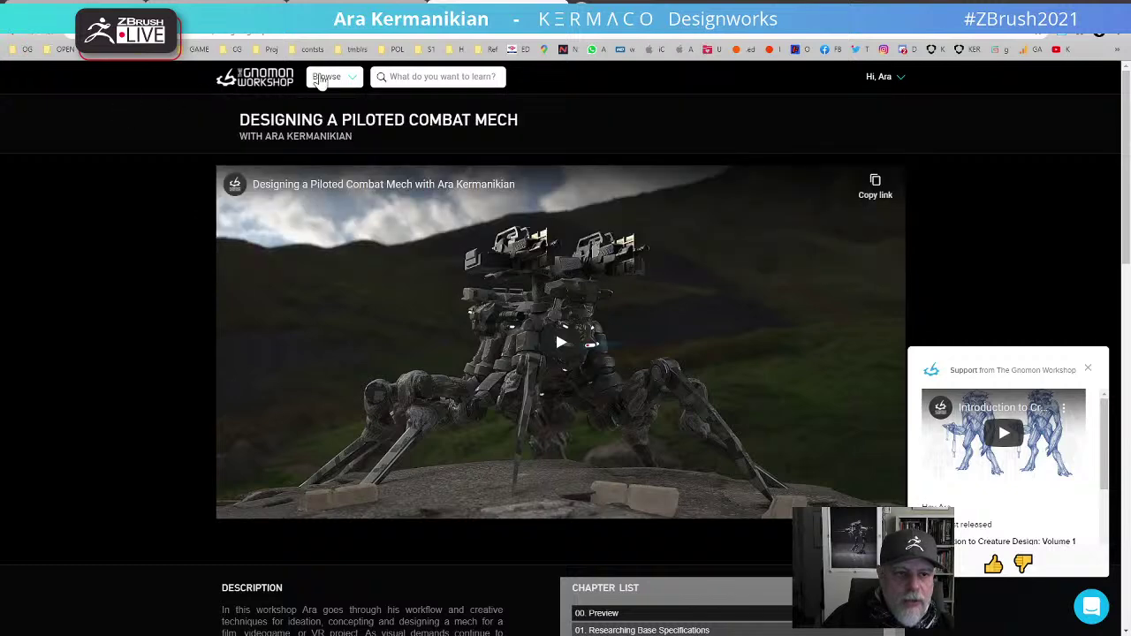
{"action": "mouse_move", "coordinate": [320, 80]}
{"action": "left_click", "coordinate": [255, 181]}
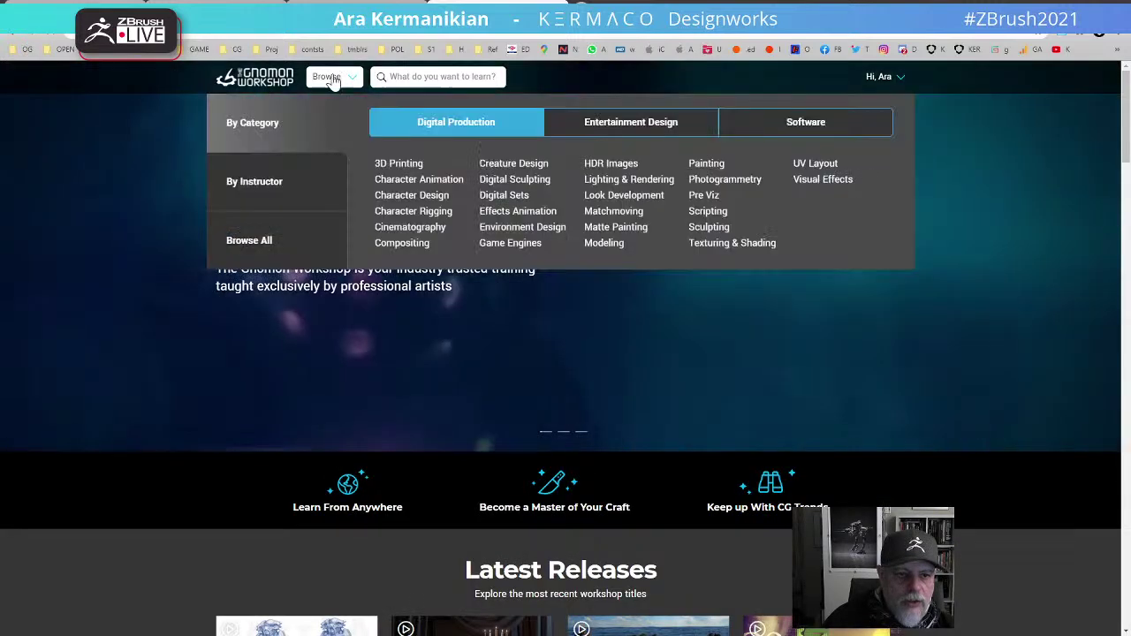
{"action": "mouse_move", "coordinate": [263, 190]}
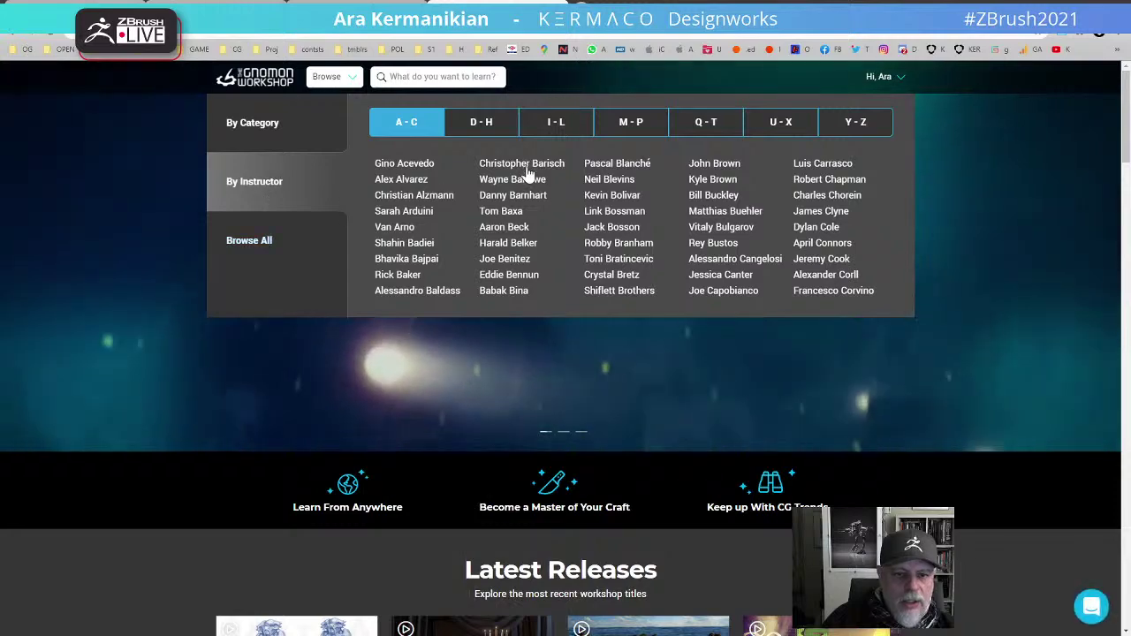
{"action": "left_click", "coordinate": [559, 128]}
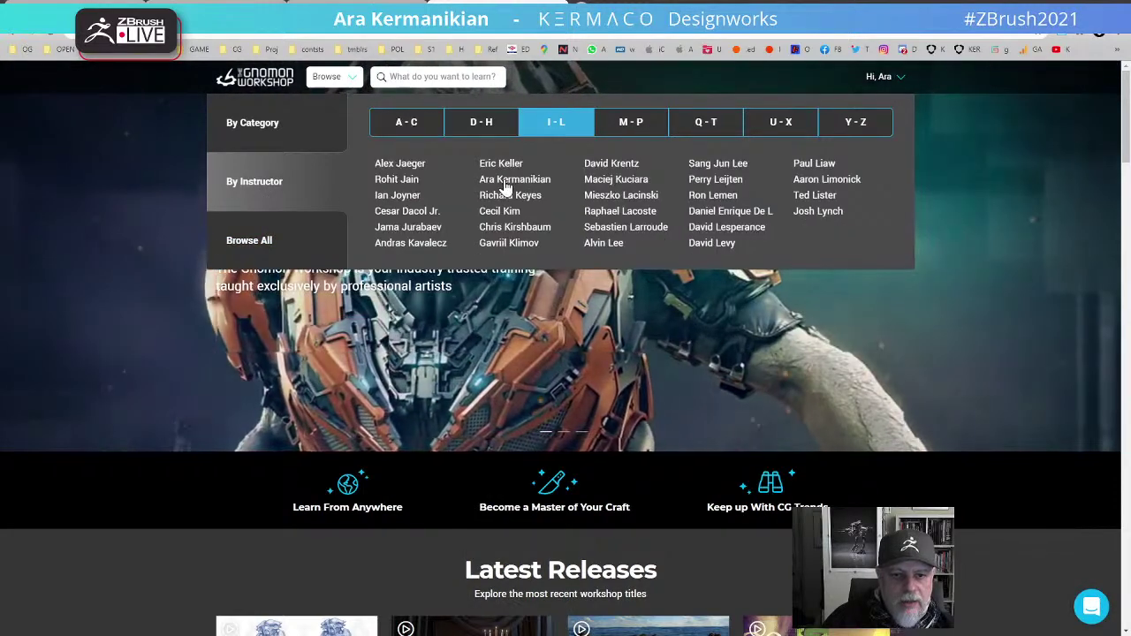
{"action": "left_click", "coordinate": [507, 180]}
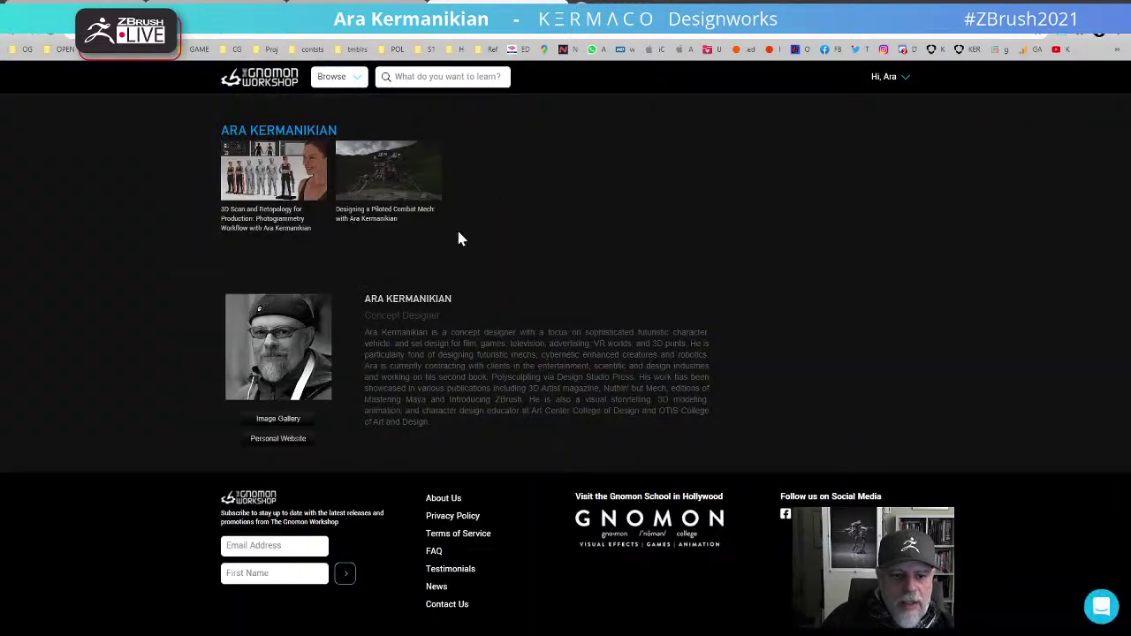
{"action": "left_click", "coordinate": [425, 179]}
Step: Review the combat mech workshop's description and its chapter list from the preview through Compositing in Photoshop
{"action": "scroll", "coordinate": [555, 270], "scroll_direction": "down", "scroll_amount": 1}
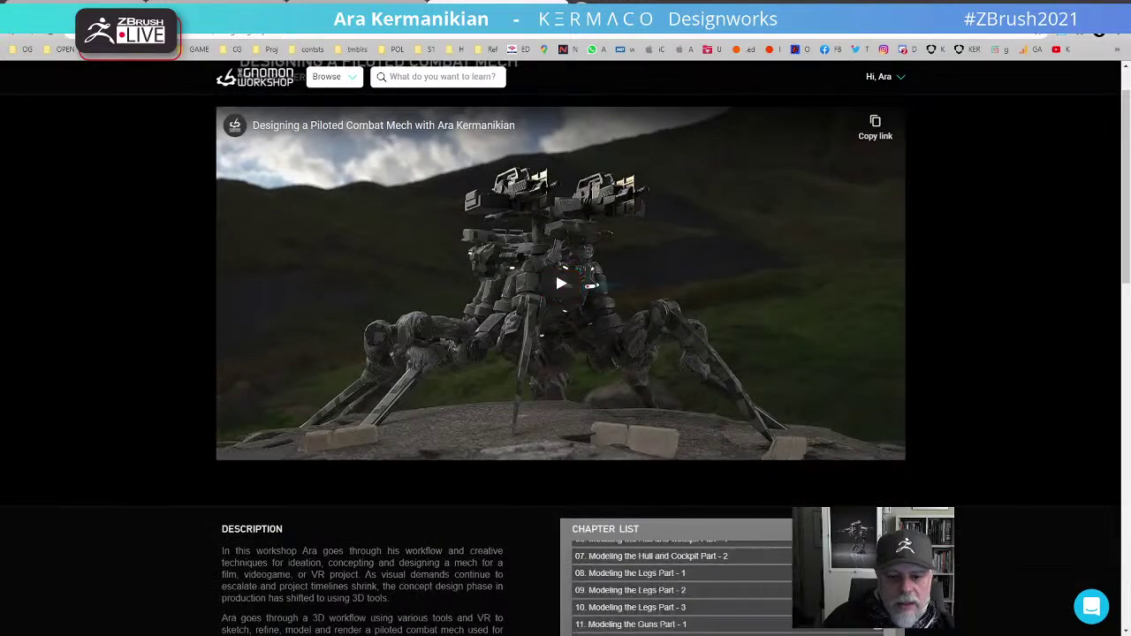
{"action": "scroll", "coordinate": [672, 566], "scroll_direction": "down", "scroll_amount": 3}
{"action": "scroll", "coordinate": [658, 469], "scroll_direction": "down", "scroll_amount": 3}
{"action": "scroll", "coordinate": [672, 345], "scroll_direction": "down", "scroll_amount": 1}
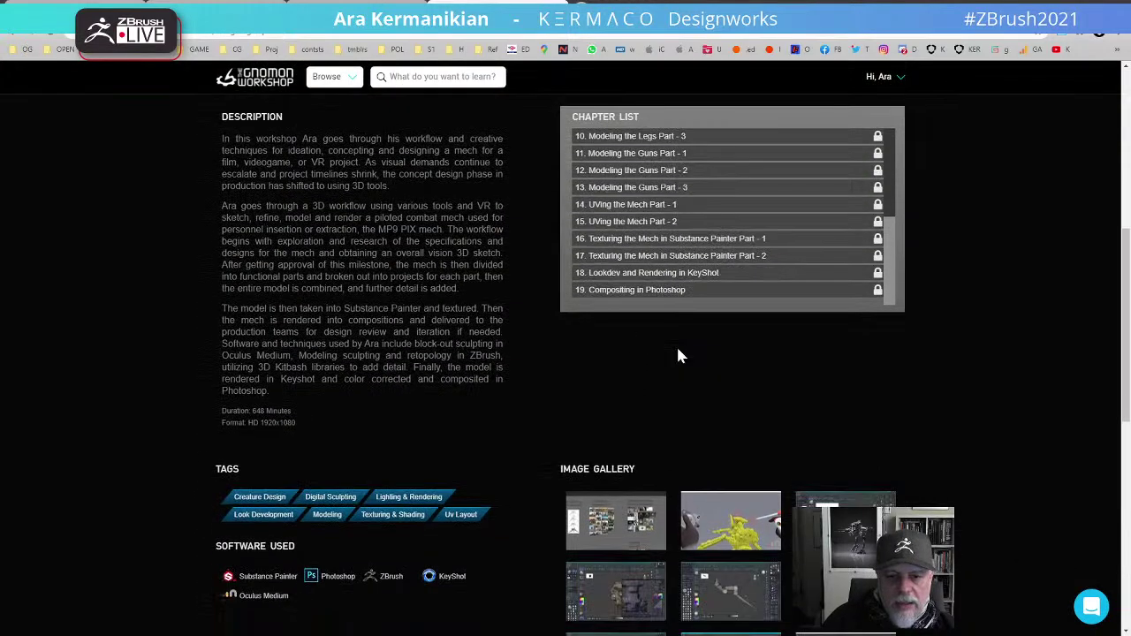
{"action": "scroll", "coordinate": [676, 356], "scroll_direction": "up", "scroll_amount": 6}
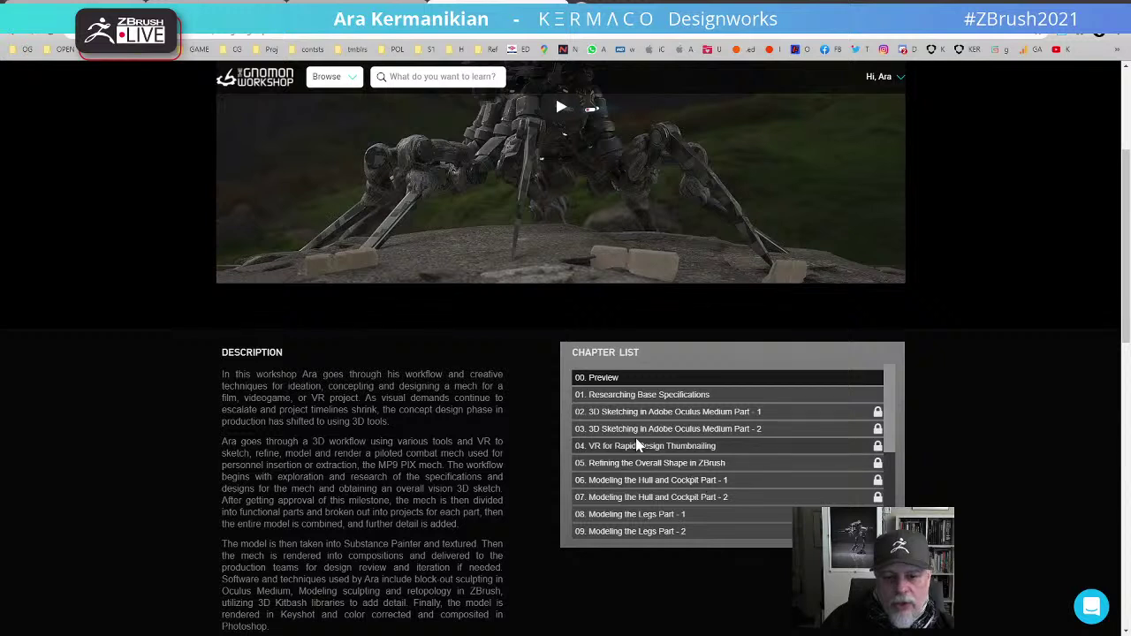
{"action": "scroll", "coordinate": [651, 474], "scroll_direction": "down", "scroll_amount": 1}
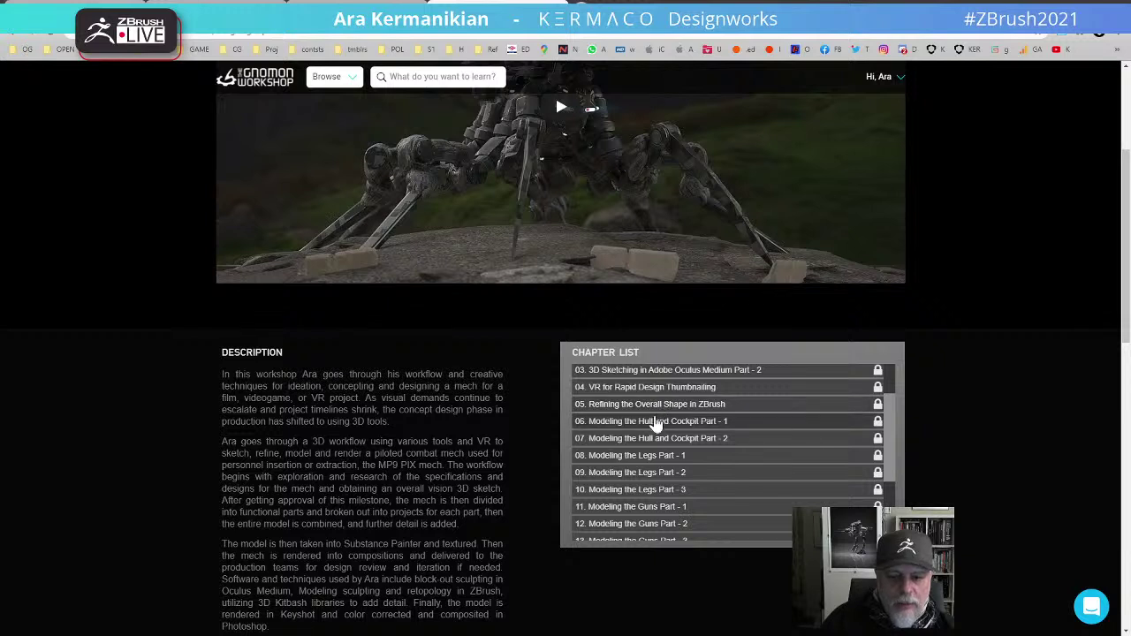
{"action": "scroll", "coordinate": [622, 485], "scroll_direction": "down", "scroll_amount": 1}
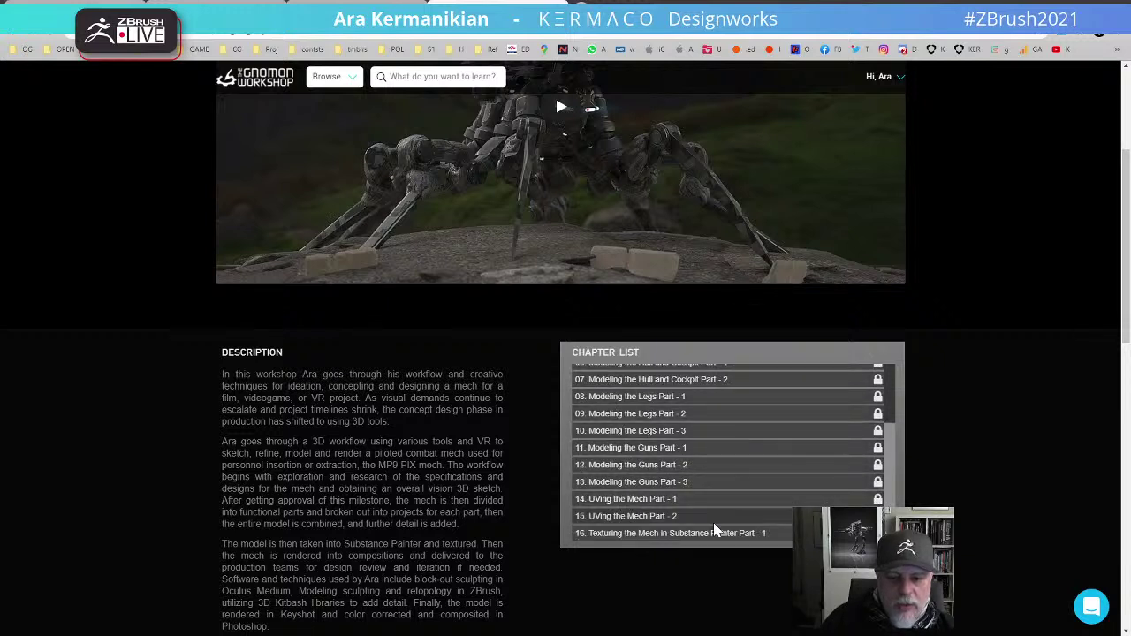
{"action": "scroll", "coordinate": [671, 498], "scroll_direction": "down", "scroll_amount": 1}
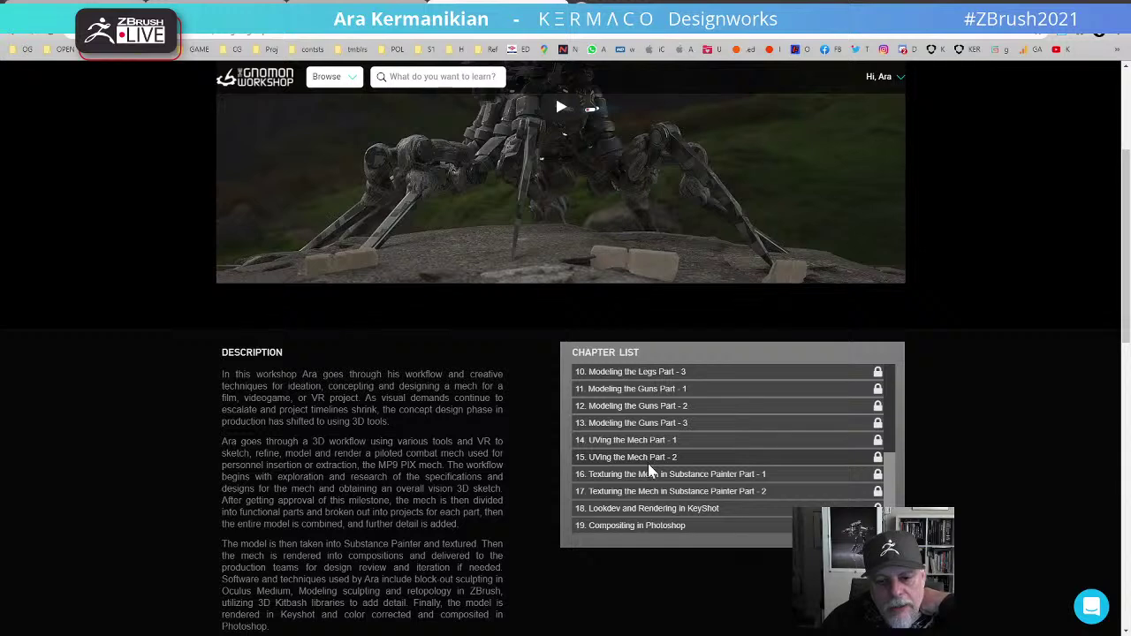
{"action": "scroll", "coordinate": [649, 464], "scroll_direction": "down", "scroll_amount": 1}
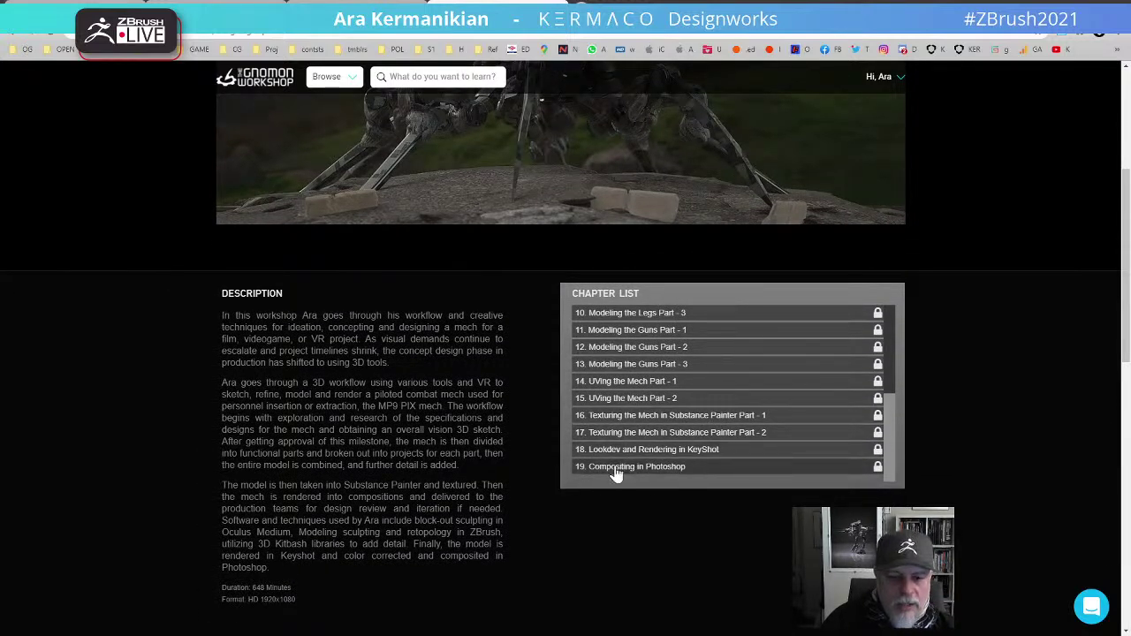
Step: Return to the top of the combat mech workshop page and move the browser off this screen to reveal the ZBrush mech
{"action": "scroll", "coordinate": [690, 437], "scroll_direction": "up", "scroll_amount": 3}
{"action": "scroll", "coordinate": [694, 442], "scroll_direction": "up", "scroll_amount": 5}
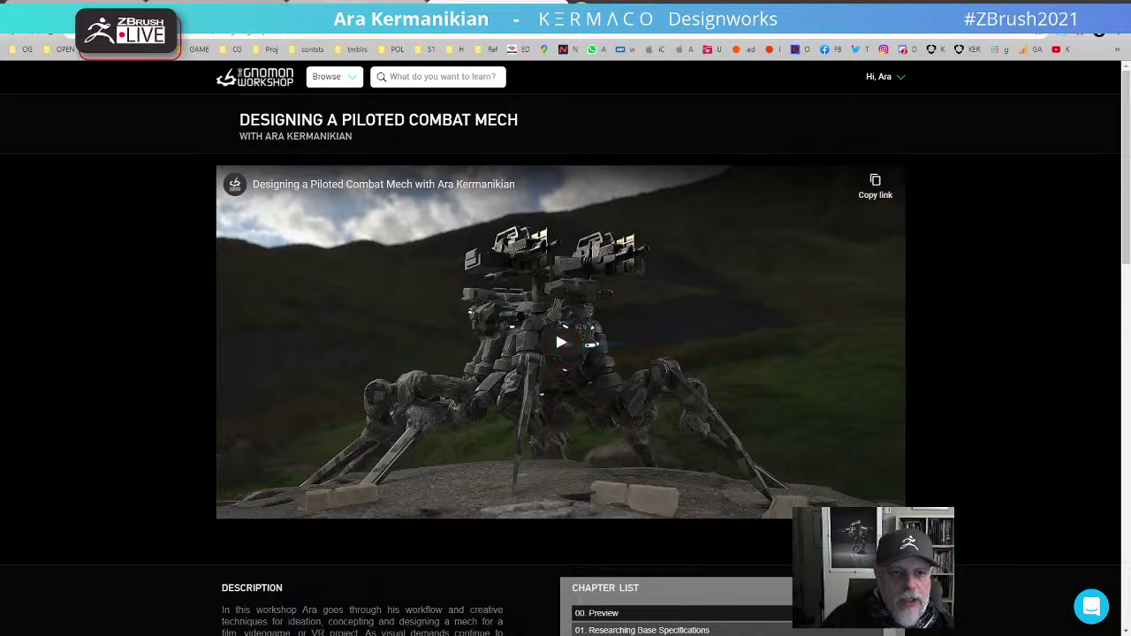
{"action": "left_click_drag", "start_coordinate": [672, 11], "coordinate": [529, 200]}
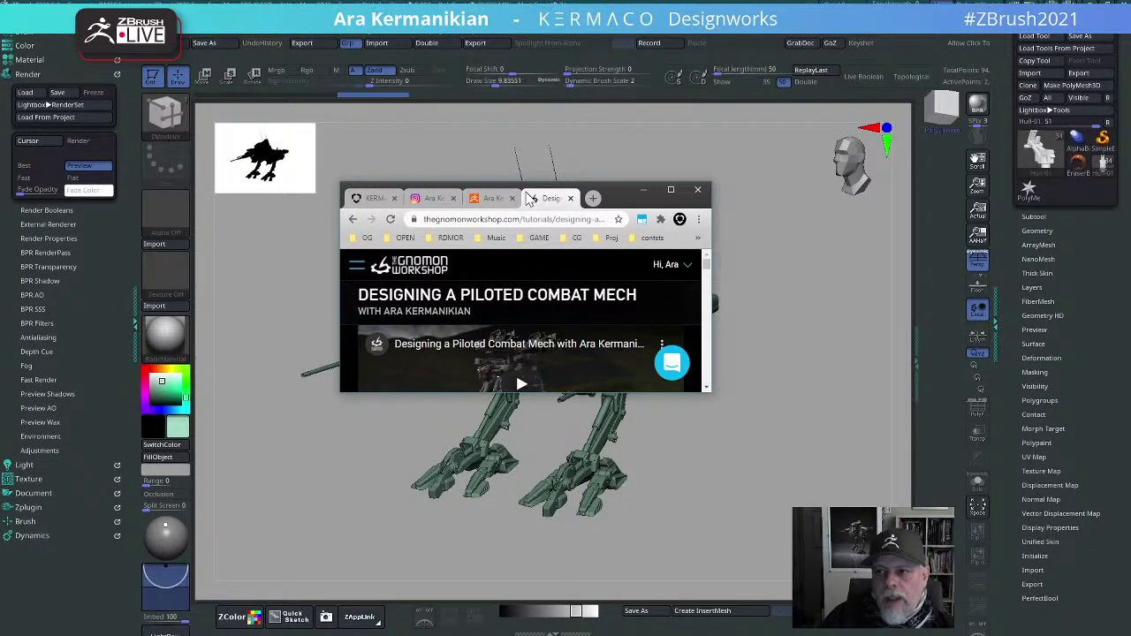
{"action": "left_click_drag", "start_coordinate": [528, 200], "coordinate": [0, 232]}
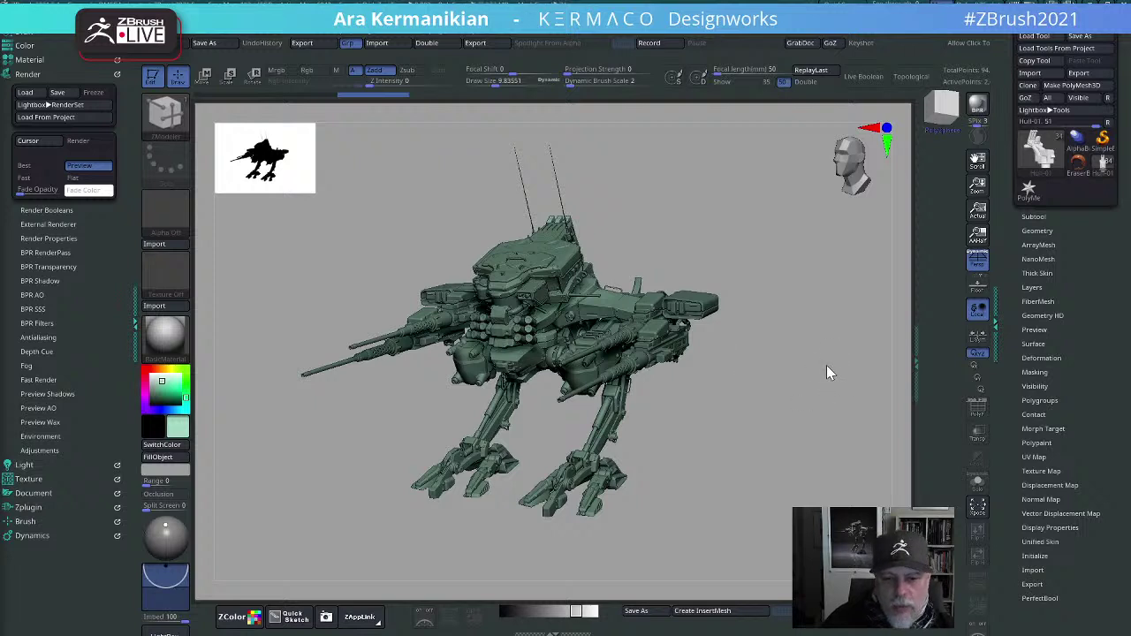
Step: Examine the green ZBrush mech from the front, both three-quarter angles and the side, including a closer view
{"action": "left_click_drag", "start_coordinate": [820, 382], "coordinate": [853, 372]}
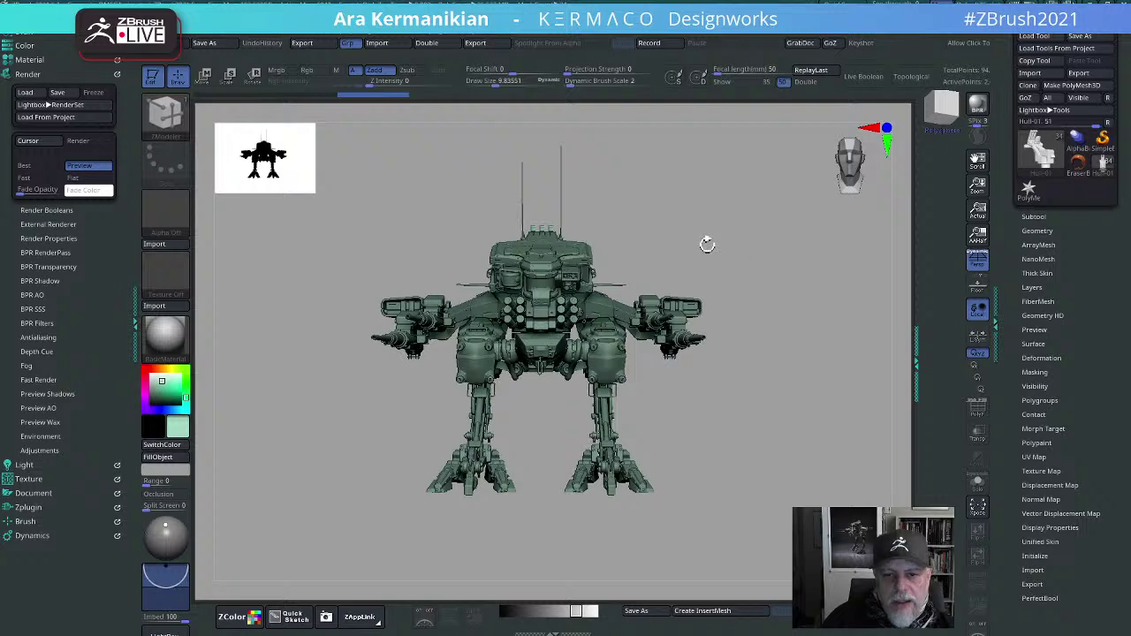
{"action": "left_click_drag", "start_coordinate": [708, 244], "coordinate": [732, 264]}
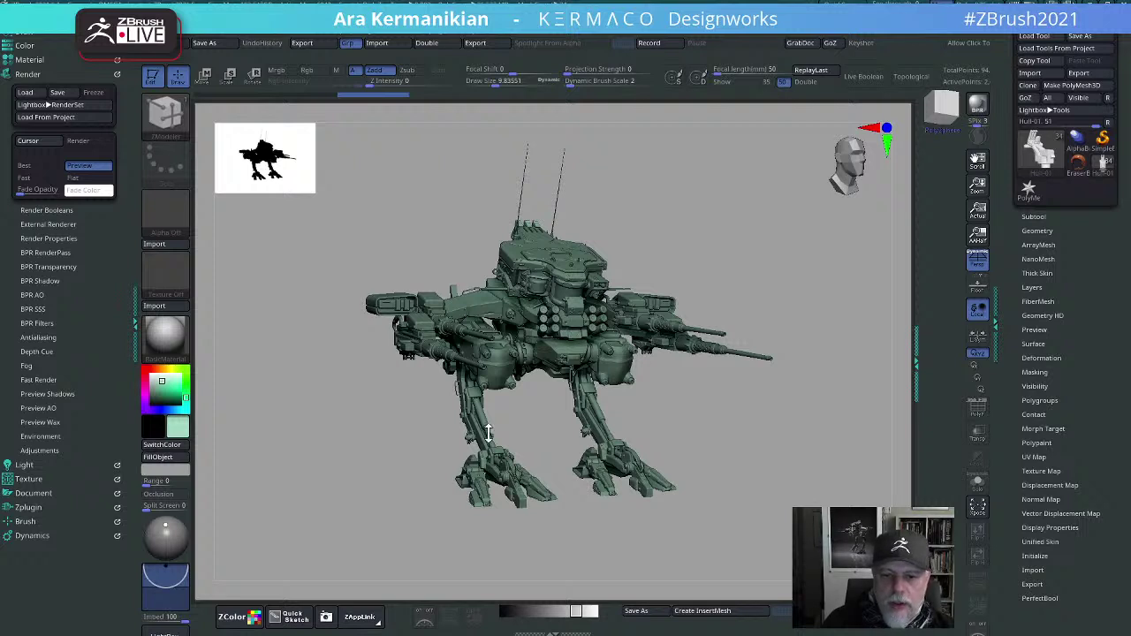
{"action": "left_click_drag", "start_coordinate": [849, 225], "coordinate": [778, 281]}
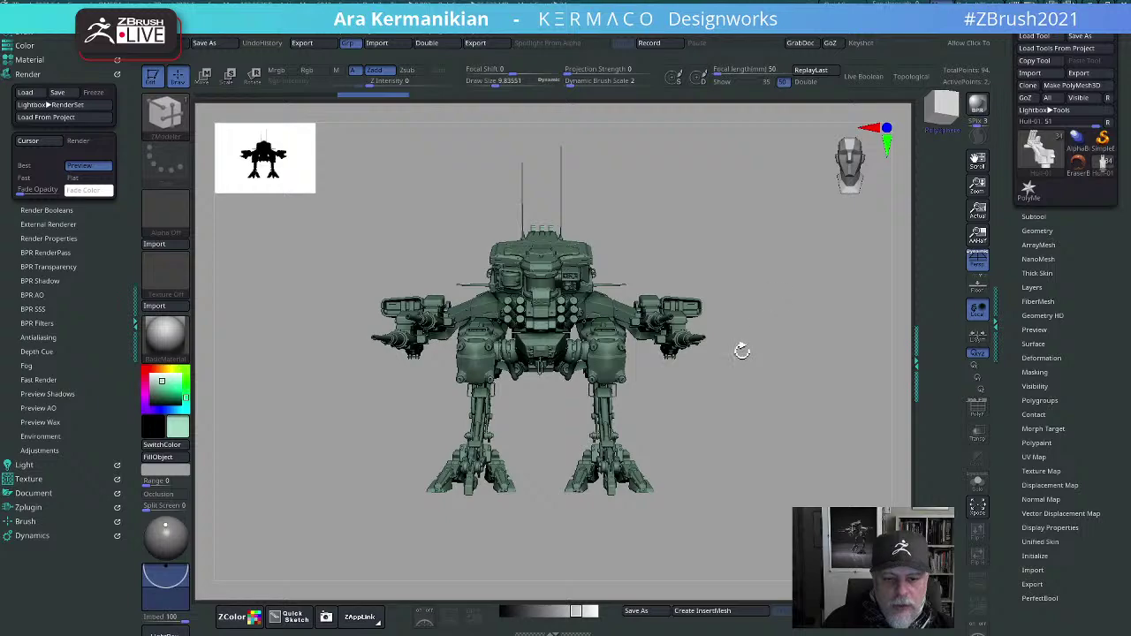
{"action": "left_click_drag", "start_coordinate": [843, 305], "coordinate": [747, 295]}
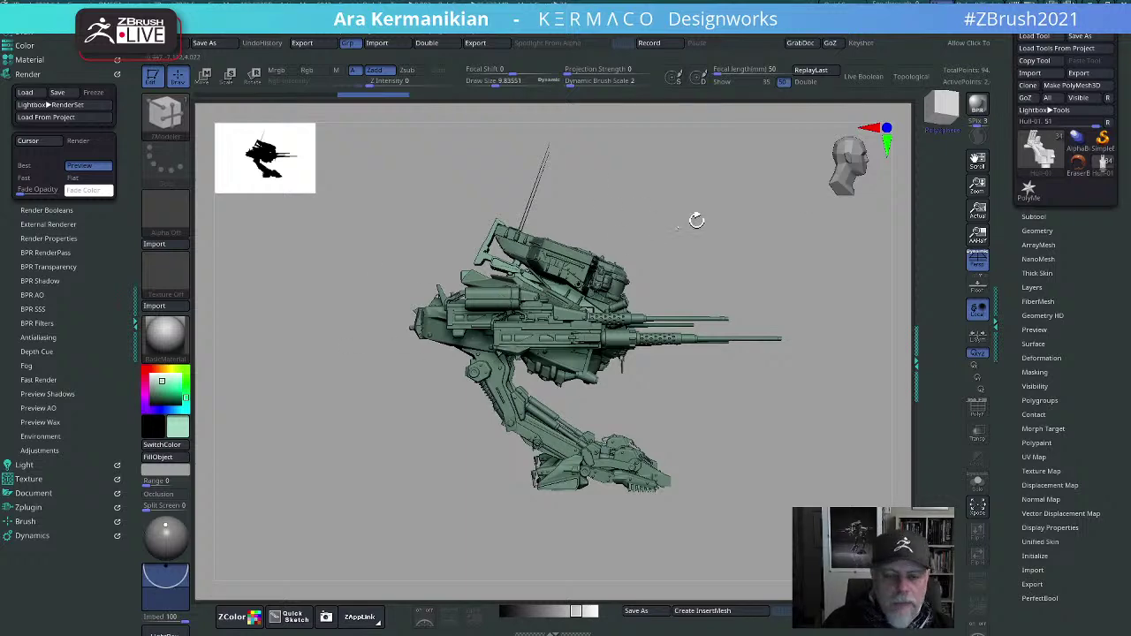
{"action": "left_click_drag", "start_coordinate": [698, 217], "coordinate": [737, 209]}
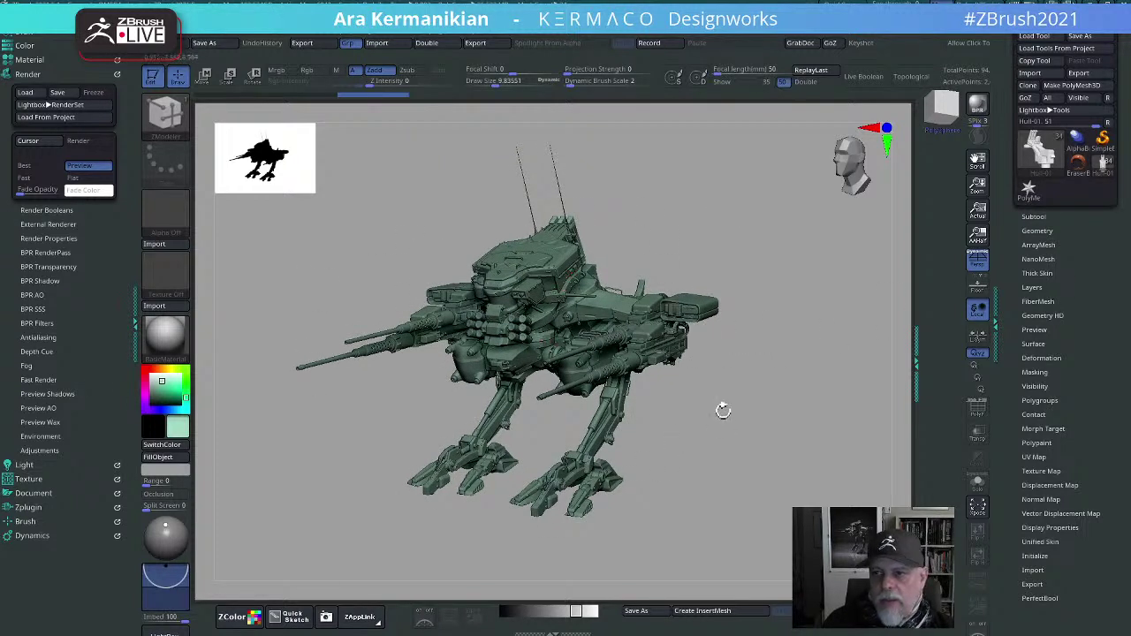
{"action": "left_click_drag", "start_coordinate": [752, 455], "coordinate": [819, 406]}
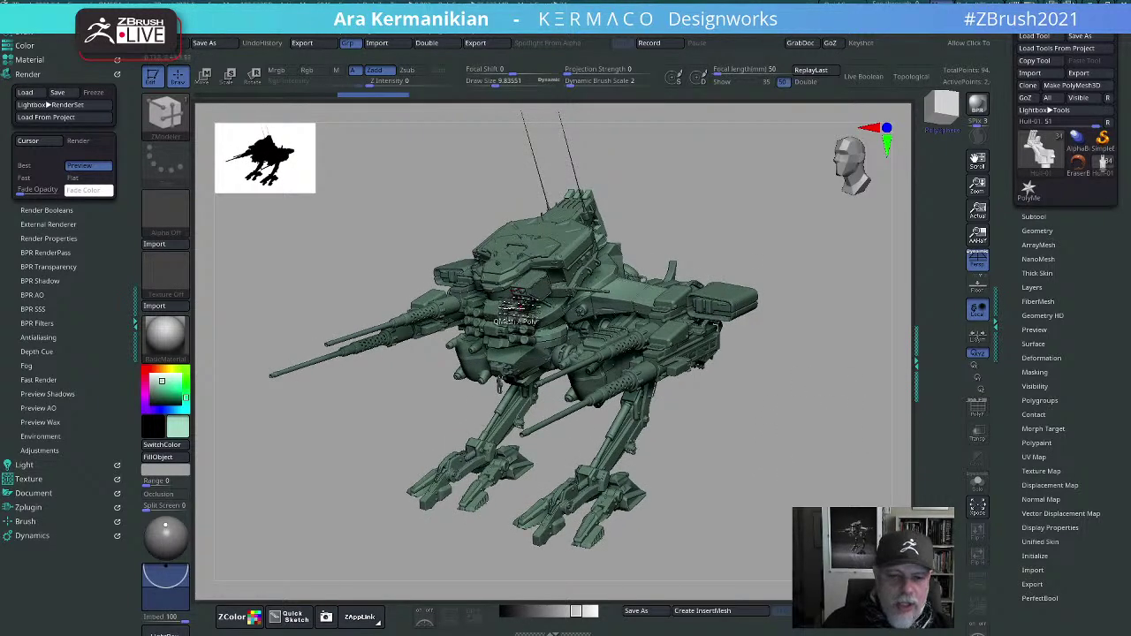
{"action": "left_click_drag", "start_coordinate": [719, 237], "coordinate": [758, 229]}
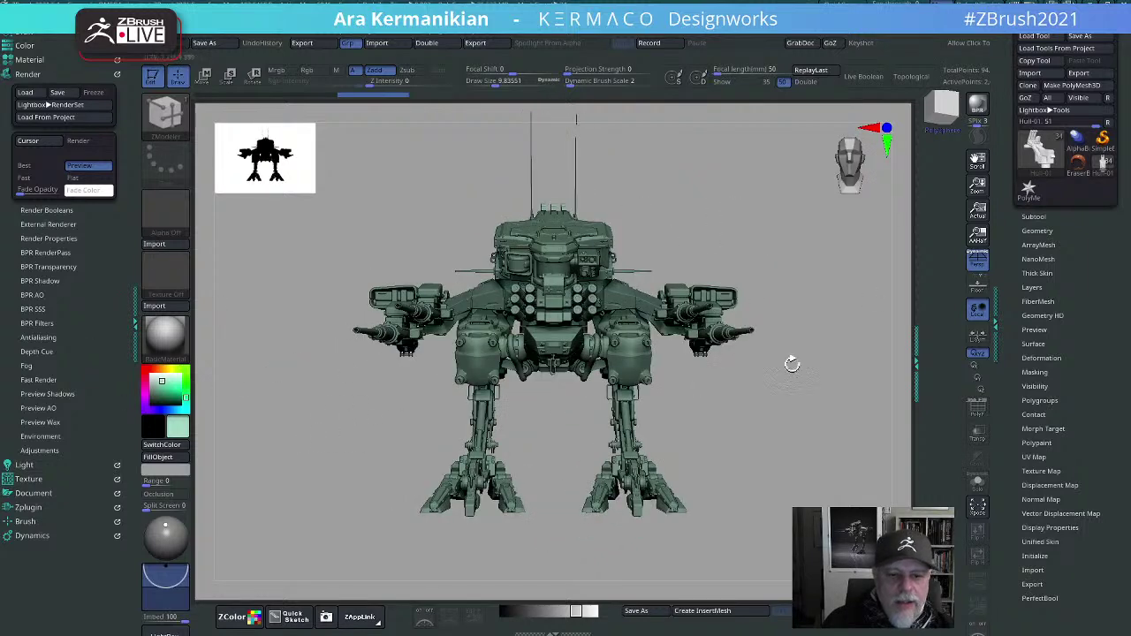
{"action": "left_click_drag", "start_coordinate": [845, 453], "coordinate": [835, 478]}
Step: Expand the mech's subtool list and review its hull parts, comparing them with the full model
{"action": "left_click", "coordinate": [1036, 217]}
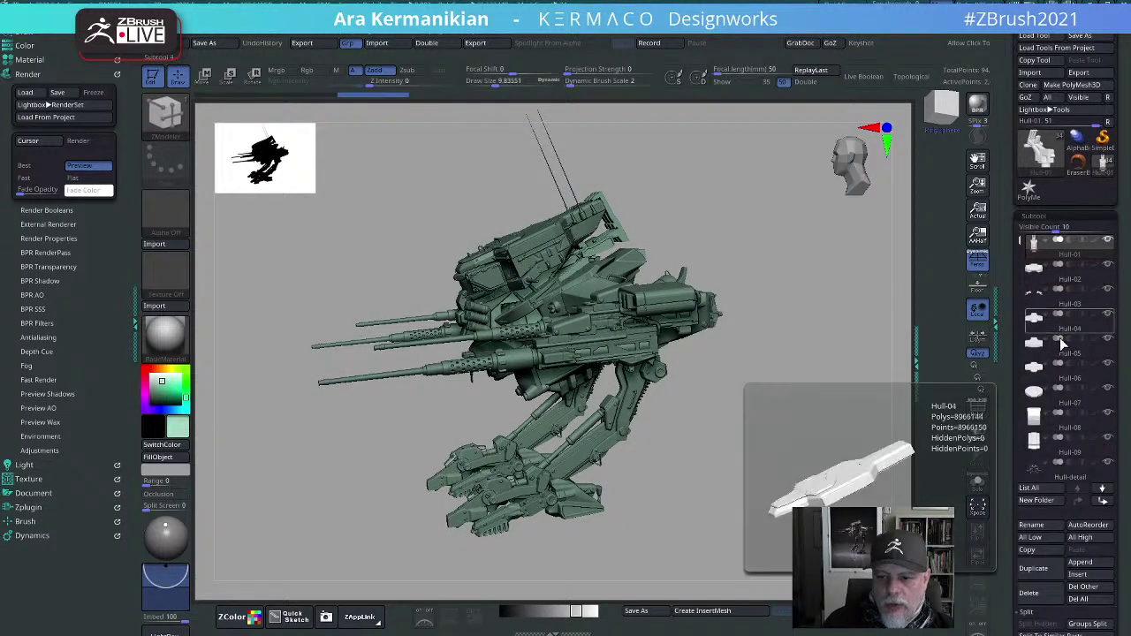
{"action": "left_click_drag", "start_coordinate": [1019, 239], "coordinate": [1026, 244]}
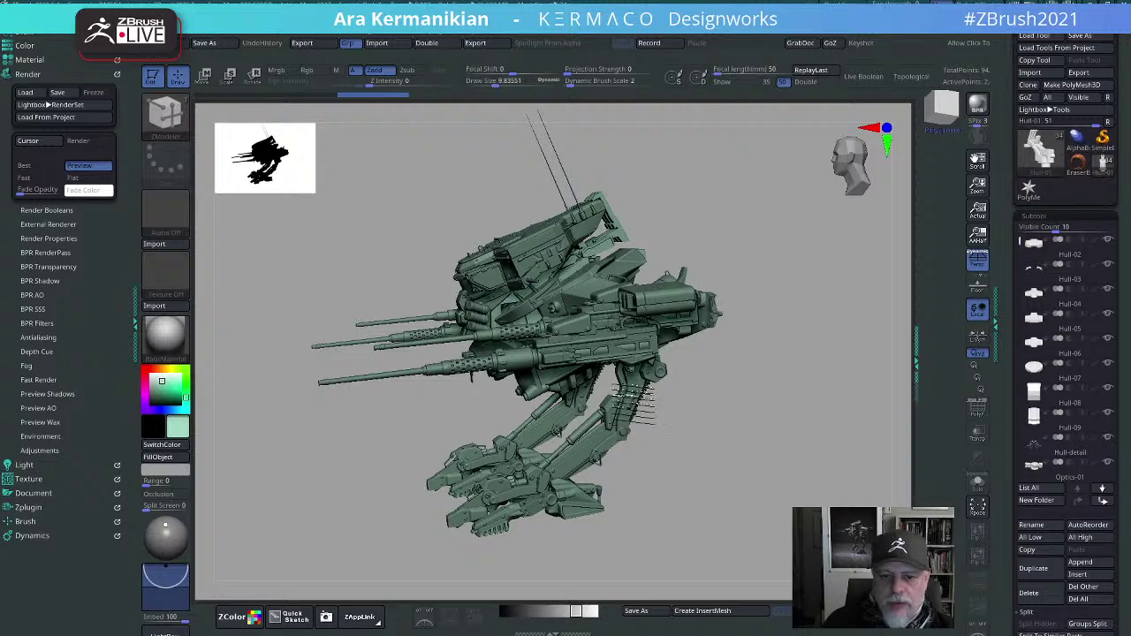
{"action": "left_click_drag", "start_coordinate": [706, 451], "coordinate": [669, 367]}
{"action": "left_click_drag", "start_coordinate": [564, 511], "coordinate": [619, 506]}
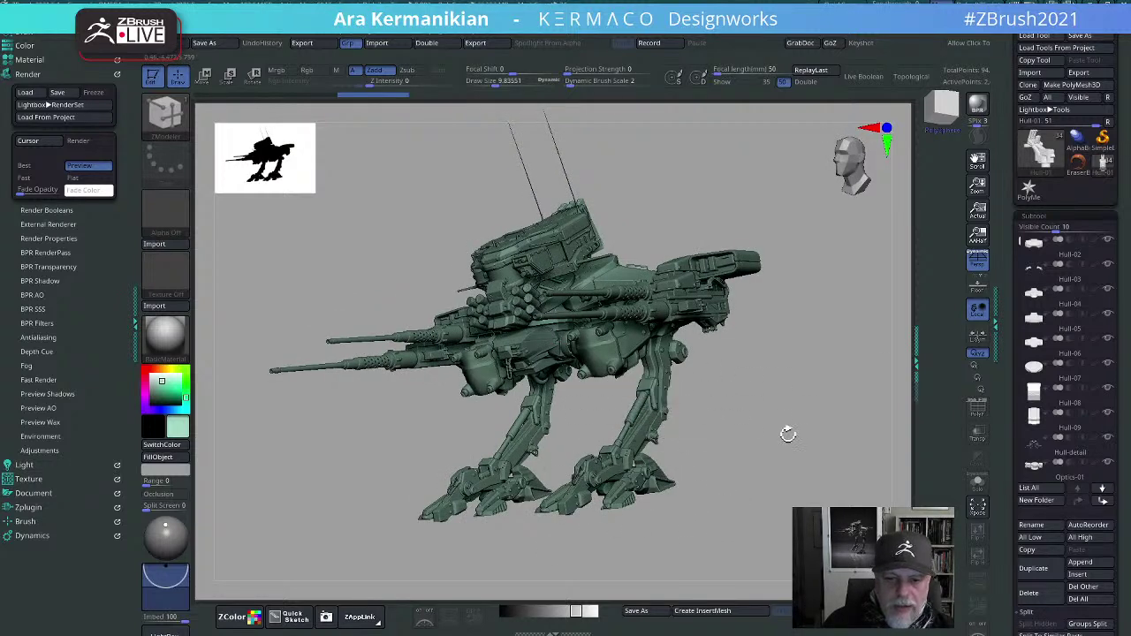
Step: Switch to the Move brush and turn the mech through its side profile to a front three-quarter view
{"action": "key", "text": "b"}
{"action": "key", "text": "m"}
{"action": "key", "text": "v"}
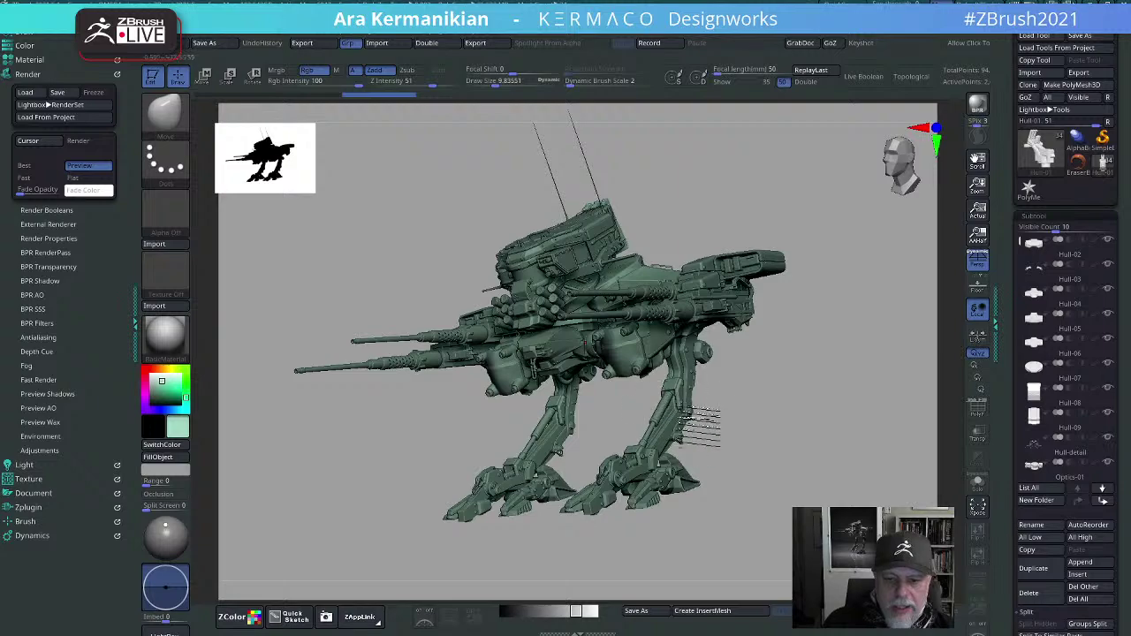
{"action": "left_click_drag", "start_coordinate": [816, 423], "coordinate": [653, 406]}
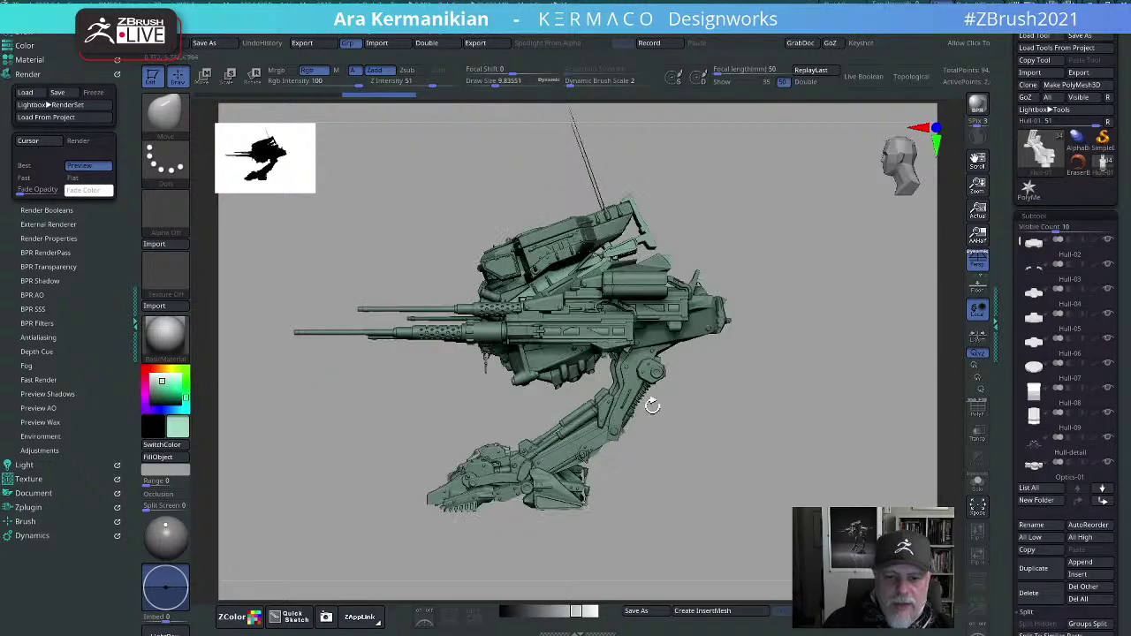
{"action": "left_click_drag", "start_coordinate": [745, 436], "coordinate": [801, 462]}
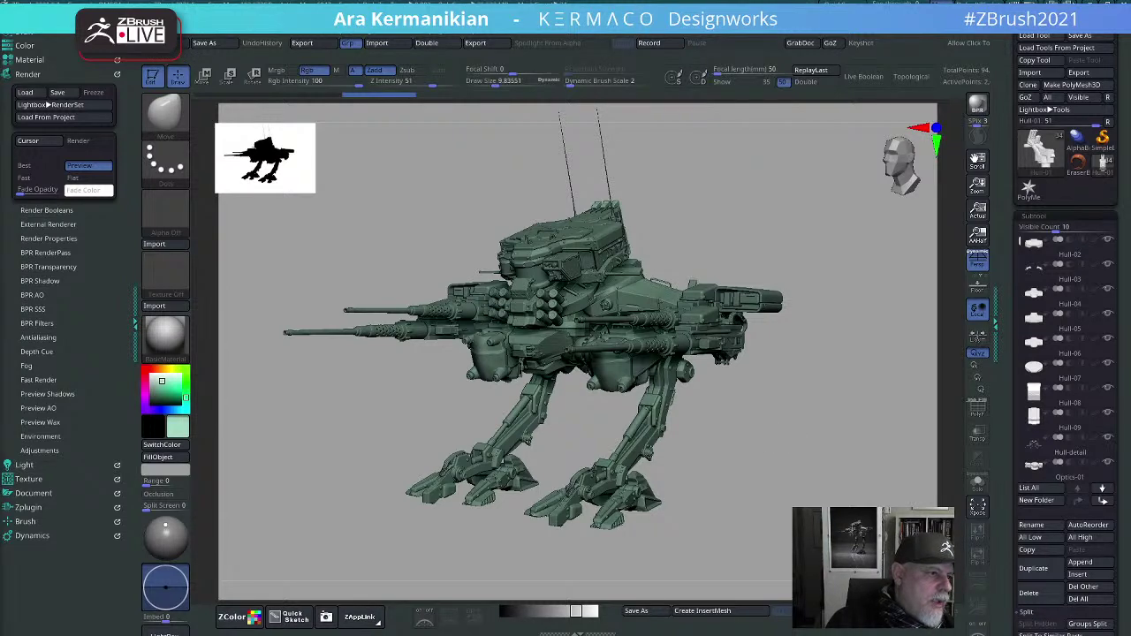
Step: Bring up the Kermaco portfolio in the browser, open the Mech gallery and view the beach mech render enlarged
{"action": "left_click_drag", "start_coordinate": [1130, 64], "coordinate": [1043, 2]}
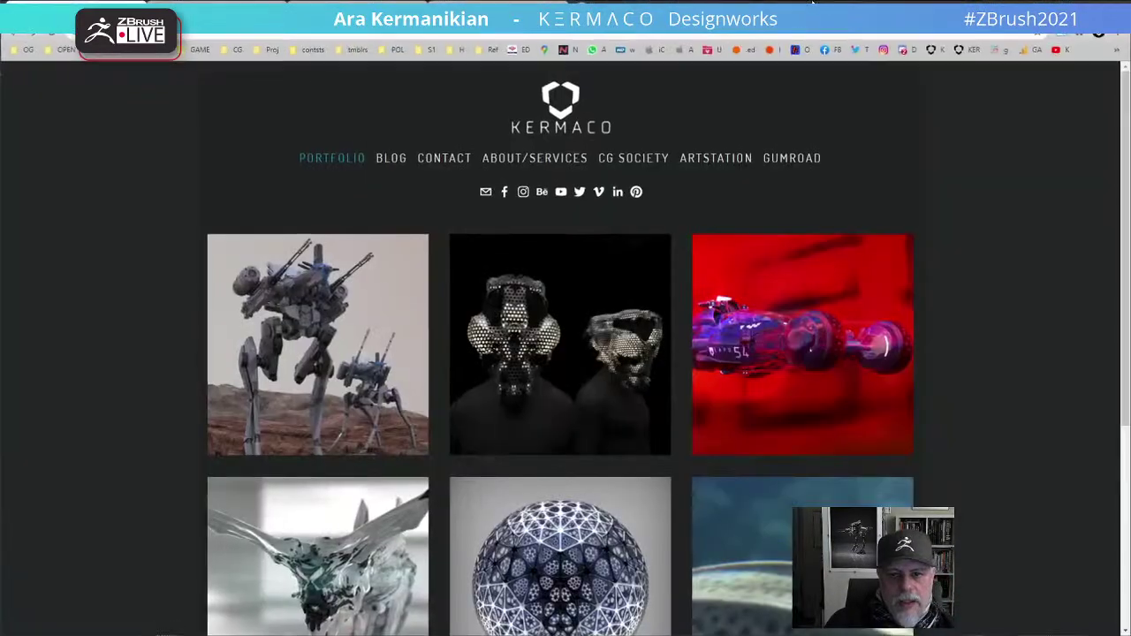
{"action": "left_click", "coordinate": [358, 386]}
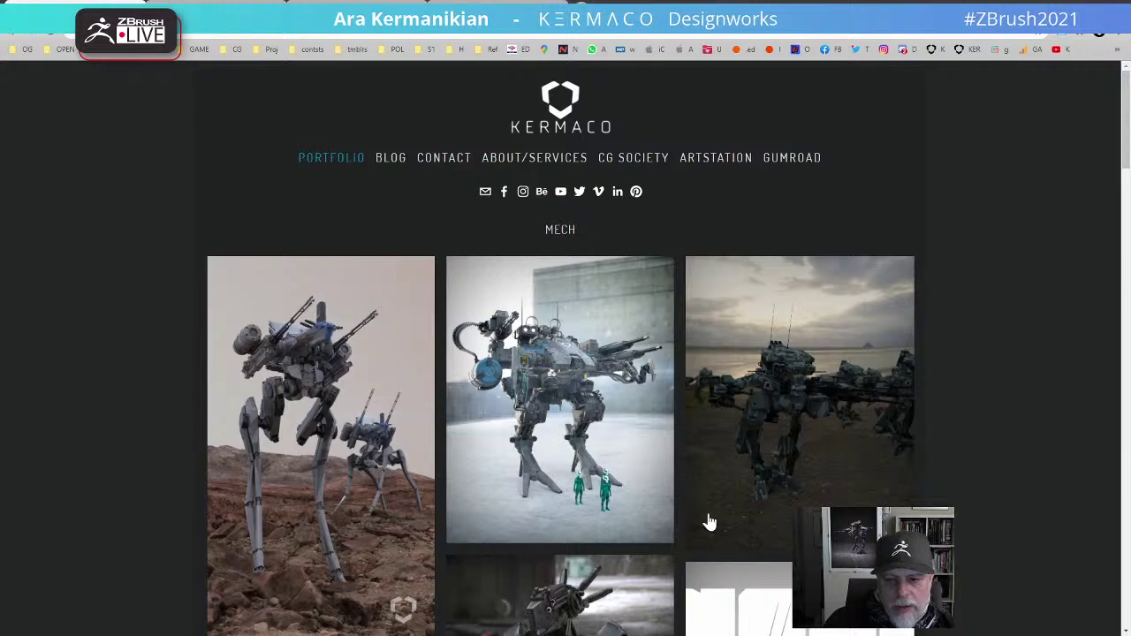
{"action": "left_click", "coordinate": [831, 449]}
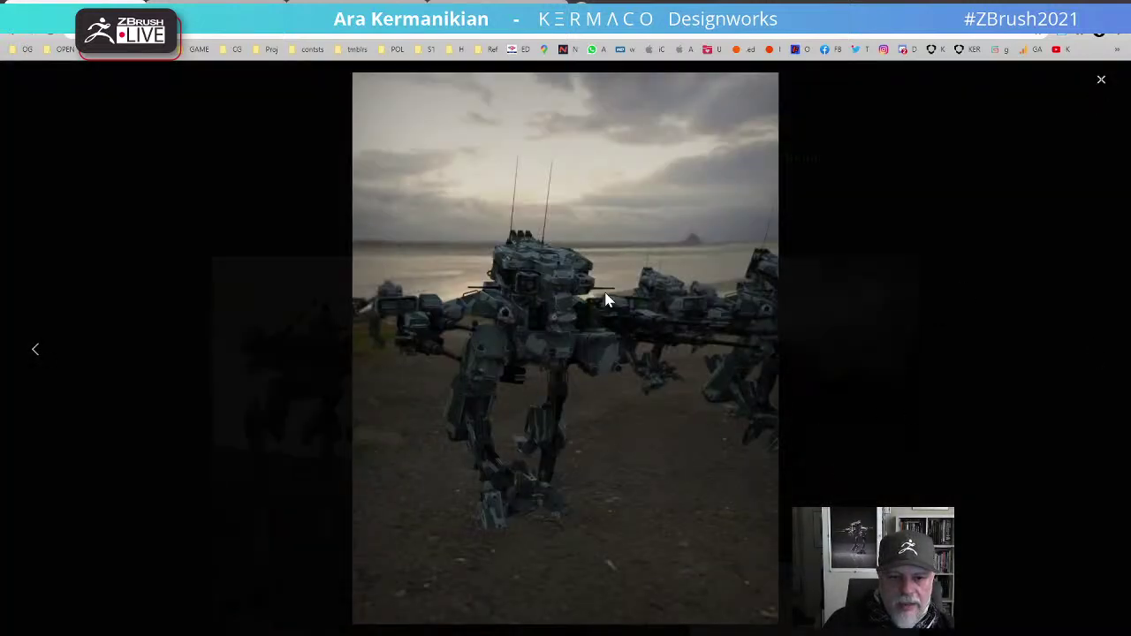
{"action": "left_click", "coordinate": [1101, 82]}
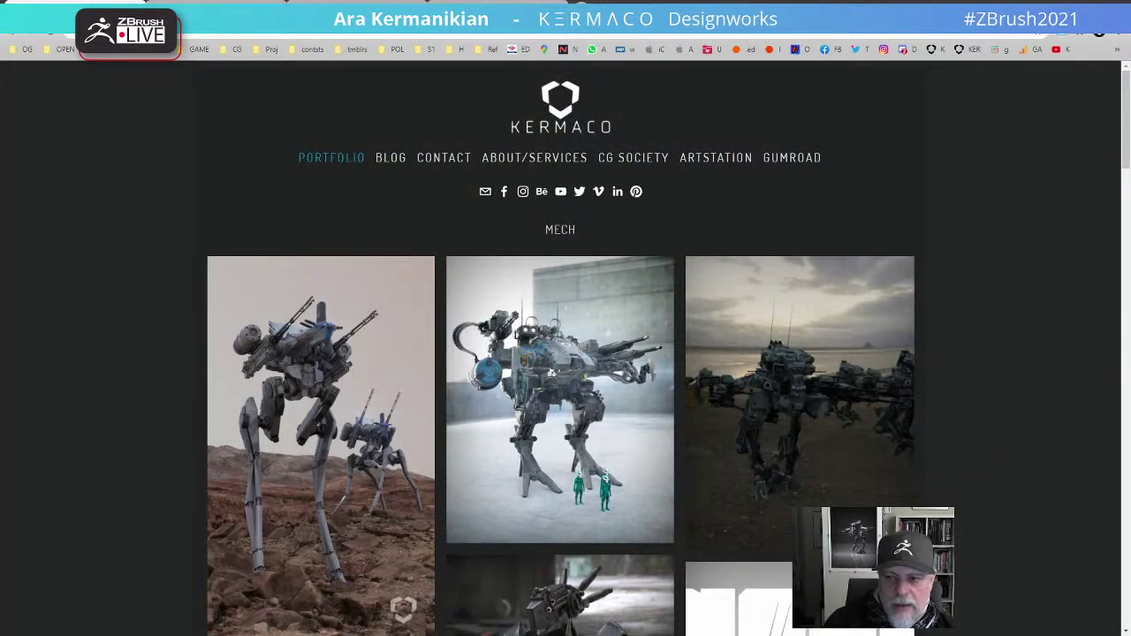
Step: View enlarged the grey studio render of the walking mech and the render of mechs against a blue sky
{"action": "left_click_drag", "start_coordinate": [1126, 153], "coordinate": [1125, 238]}
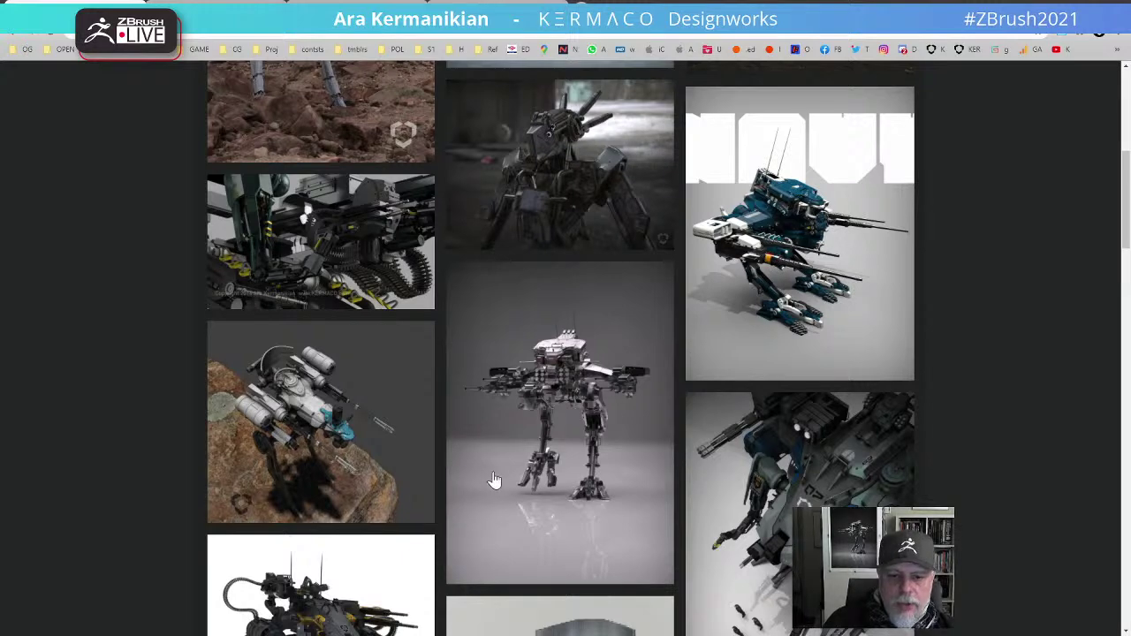
{"action": "left_click", "coordinate": [576, 436]}
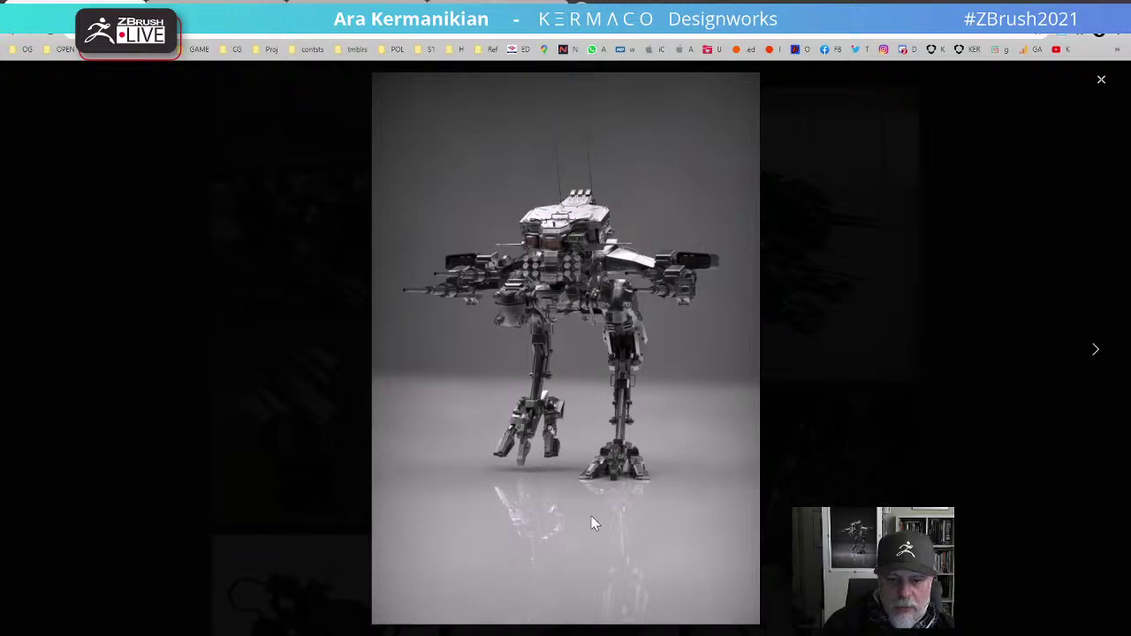
{"action": "left_click", "coordinate": [1102, 82]}
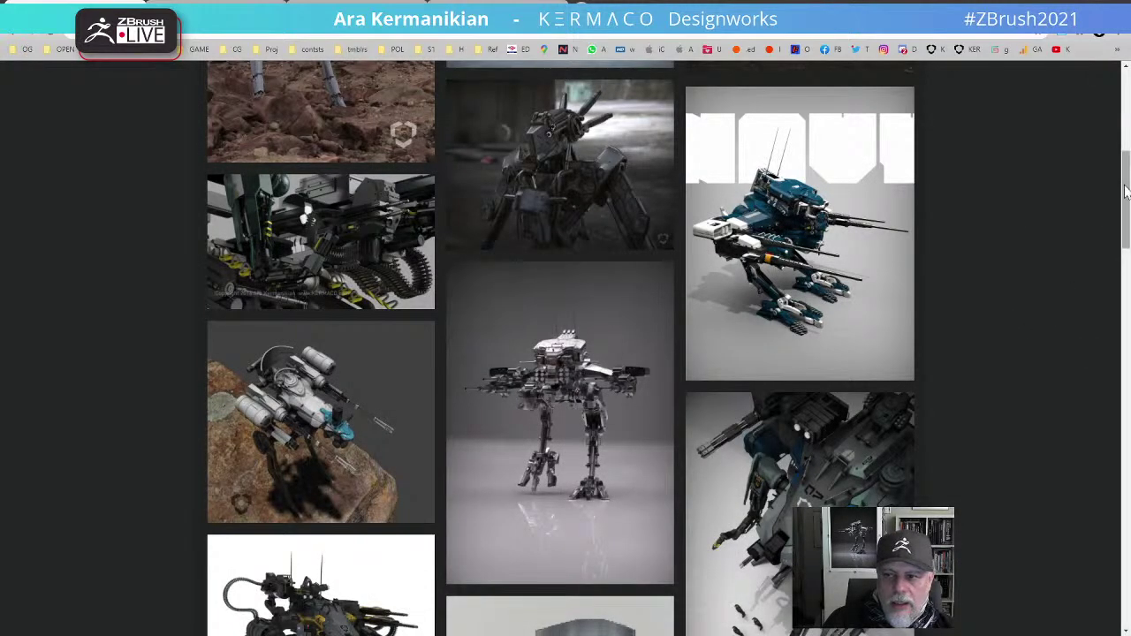
{"action": "left_click_drag", "start_coordinate": [1128, 190], "coordinate": [1128, 310]}
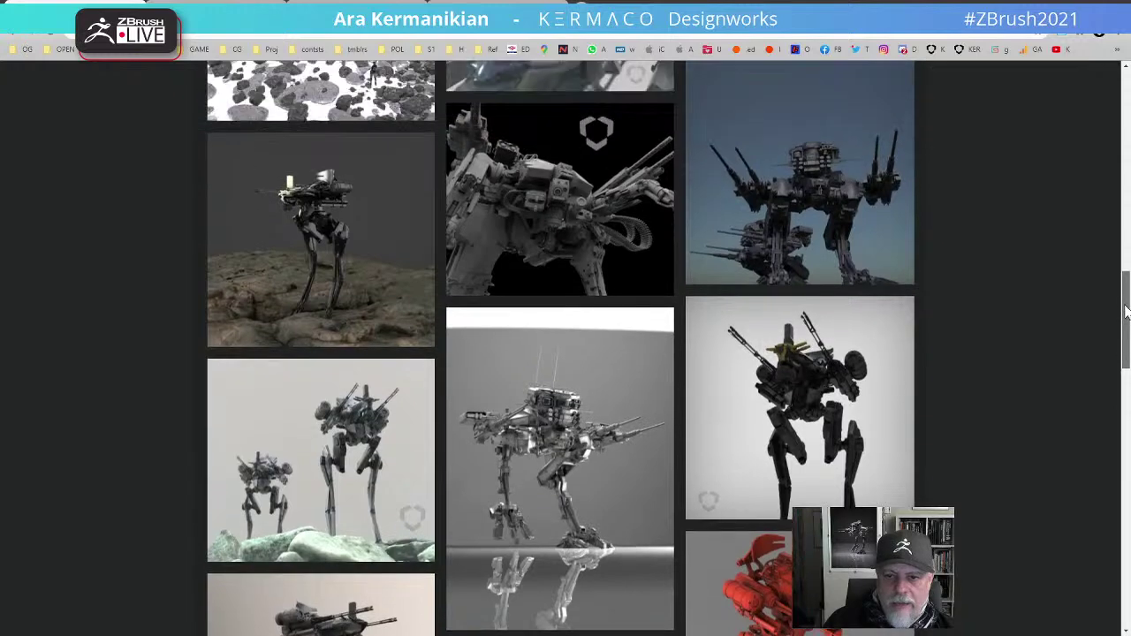
{"action": "left_click", "coordinate": [850, 240]}
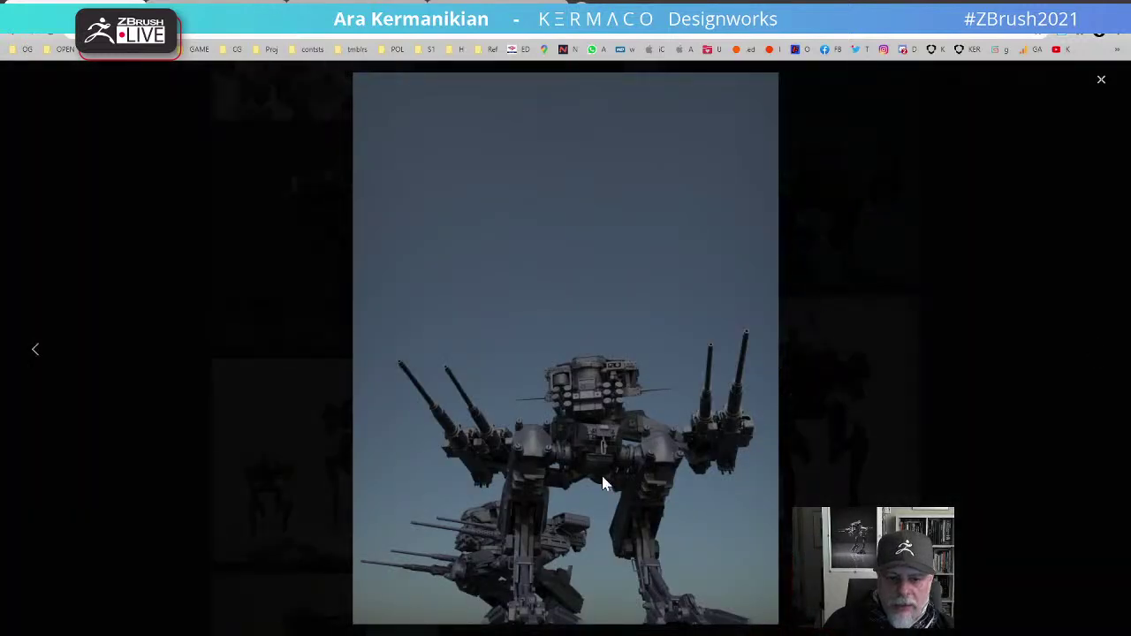
{"action": "left_click", "coordinate": [1102, 82]}
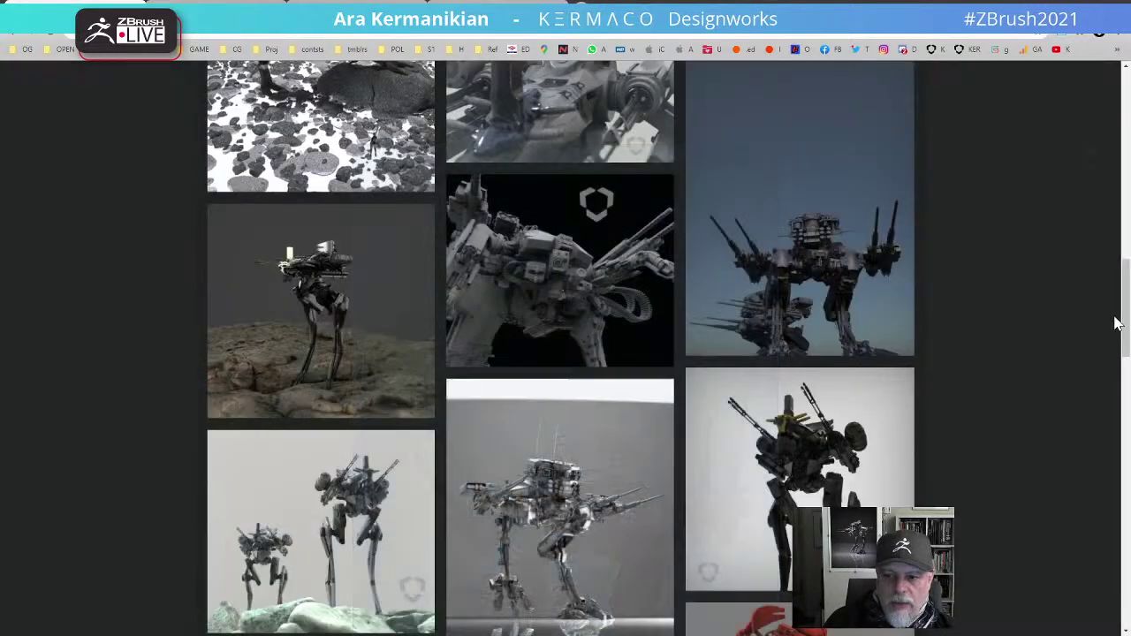
Step: Browse the rest of the Mech gallery and enlarge the illustration of green mechs with soldiers and tall bottle-shaped towers
{"action": "left_click_drag", "start_coordinate": [1128, 329], "coordinate": [1125, 382]}
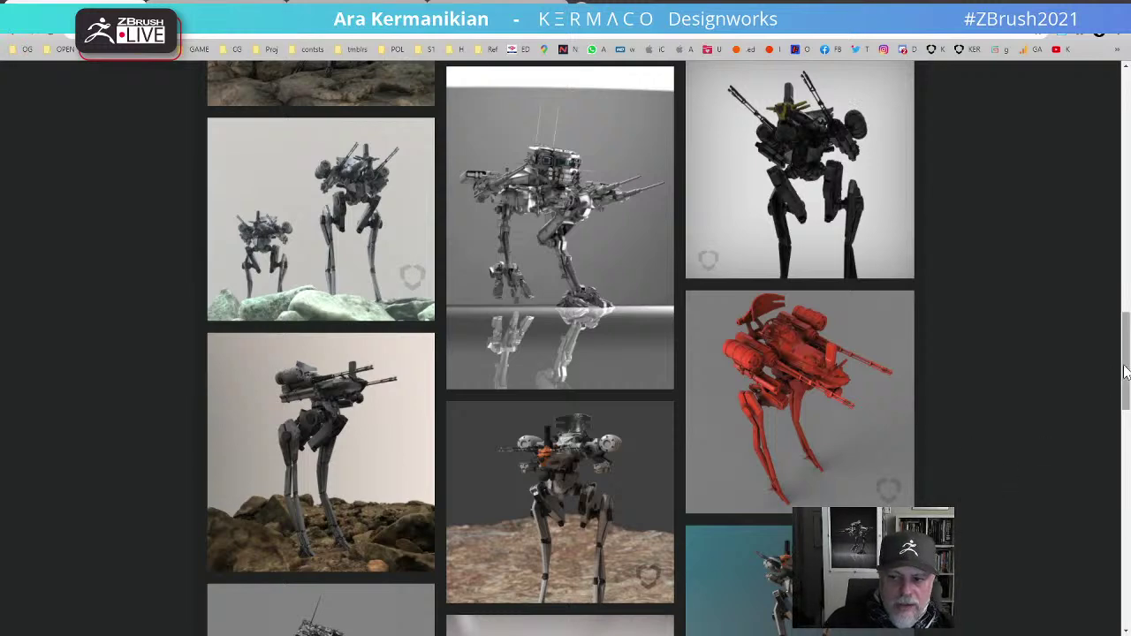
{"action": "left_click_drag", "start_coordinate": [1125, 361], "coordinate": [1127, 454]}
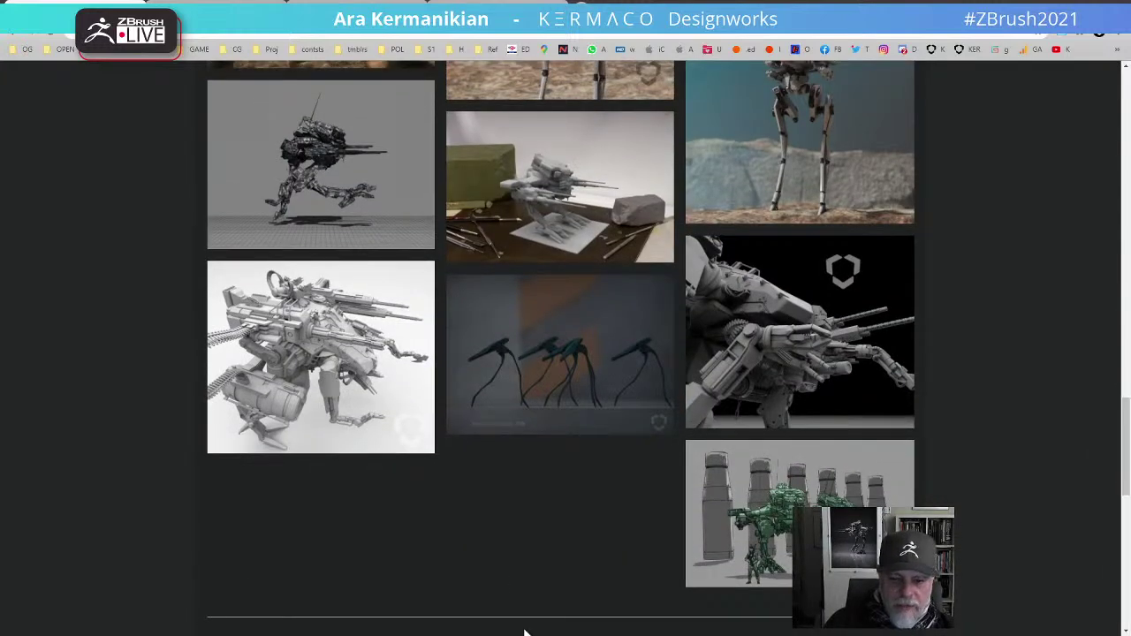
{"action": "left_click", "coordinate": [778, 546]}
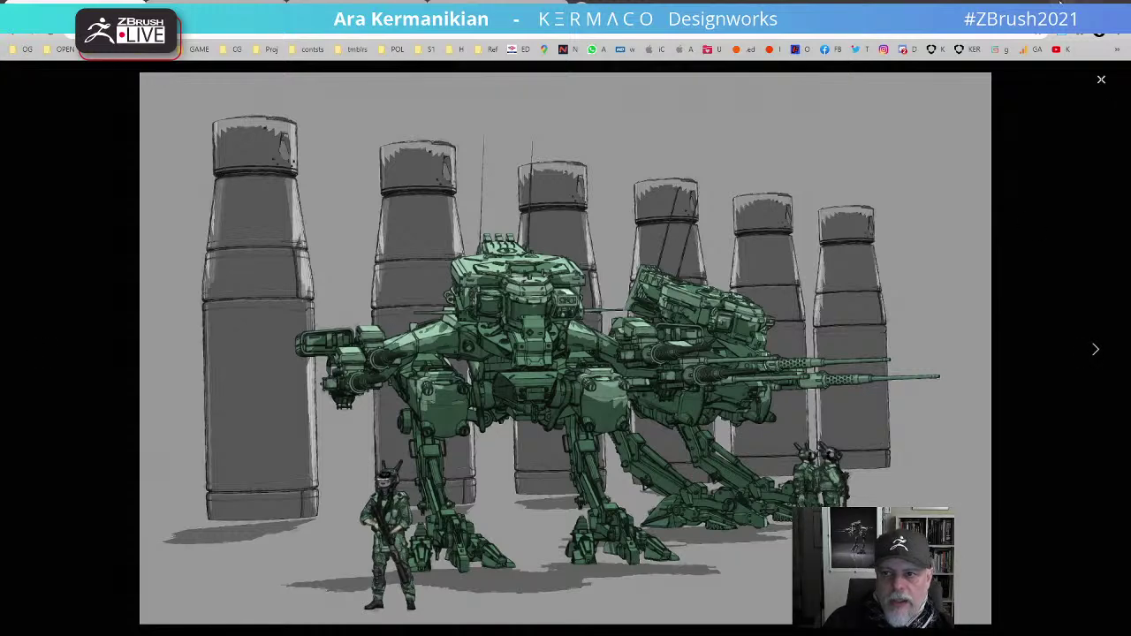
Step: Switch back to ZBrush, turn on Occlusion shading and examine the mech from both sides and closer up
{"action": "left_click", "coordinate": [1033, 7]}
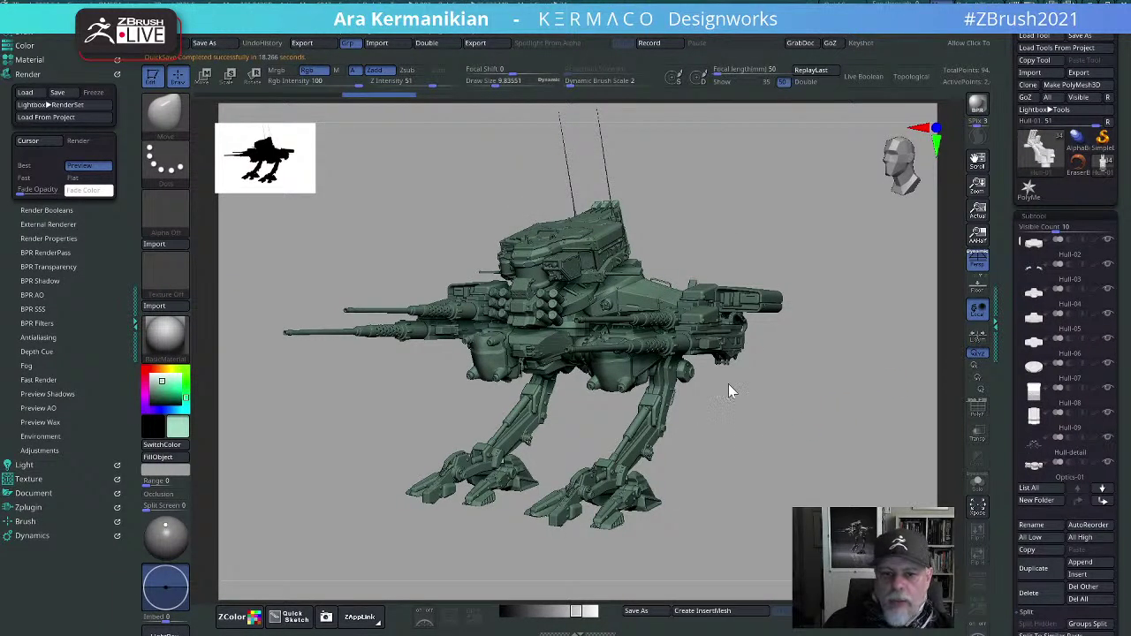
{"action": "mouse_move", "coordinate": [807, 458]}
{"action": "left_mouse_down"}
{"action": "mouse_move", "coordinate": [841, 465]}
{"action": "mouse_move", "coordinate": [807, 482]}
{"action": "mouse_move", "coordinate": [790, 467]}
{"action": "left_mouse_up"}
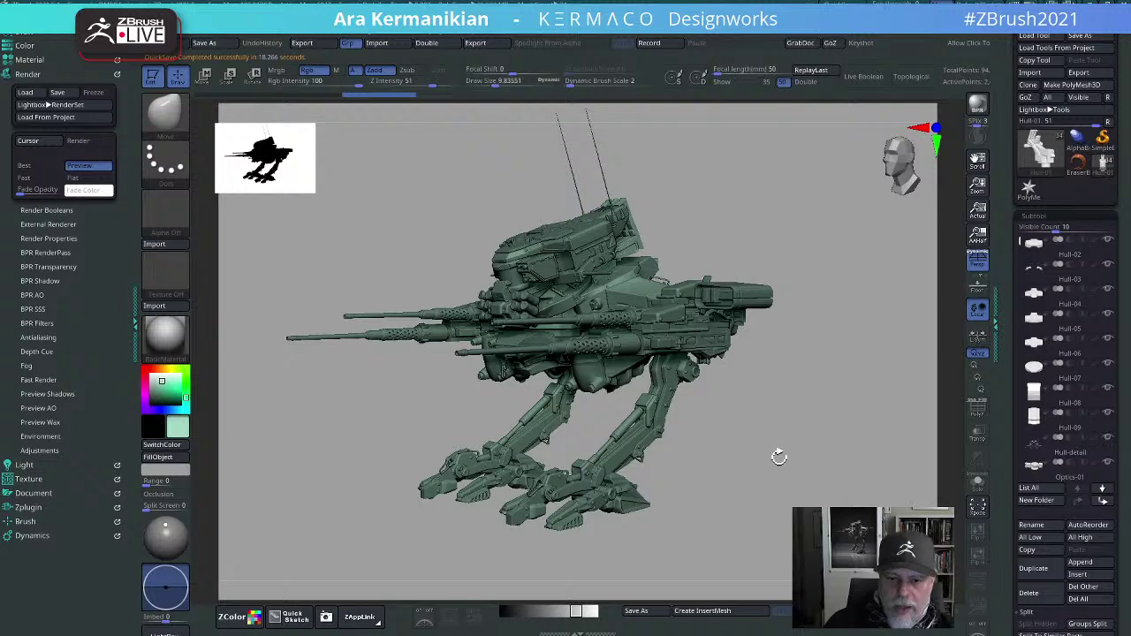
{"action": "left_click_drag", "start_coordinate": [784, 435], "coordinate": [421, 444]}
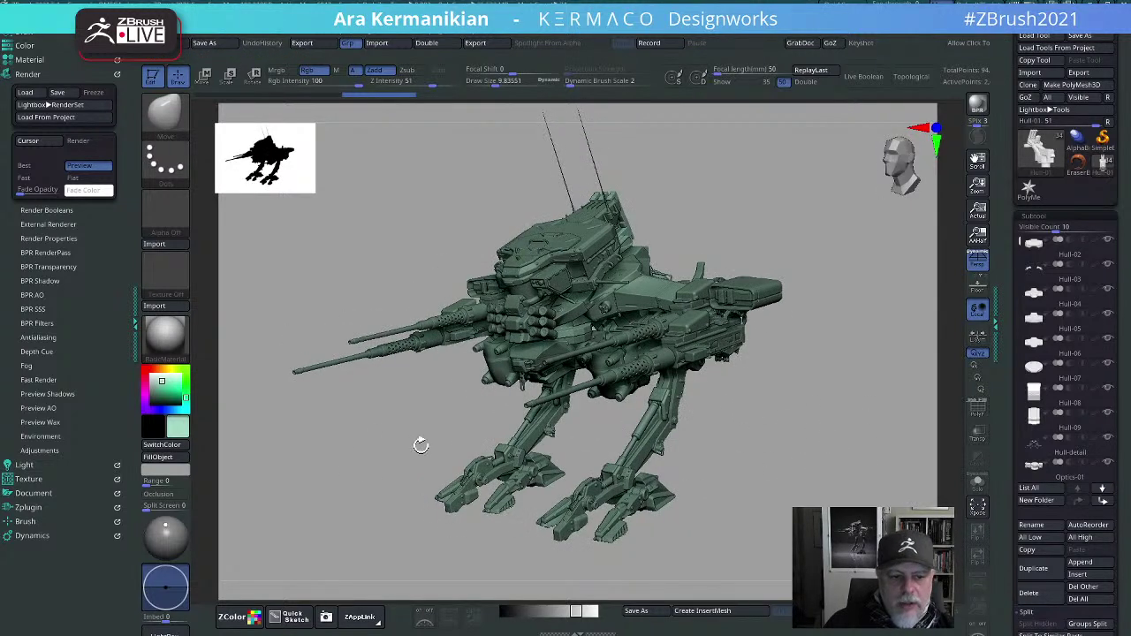
{"action": "left_click", "coordinate": [168, 497]}
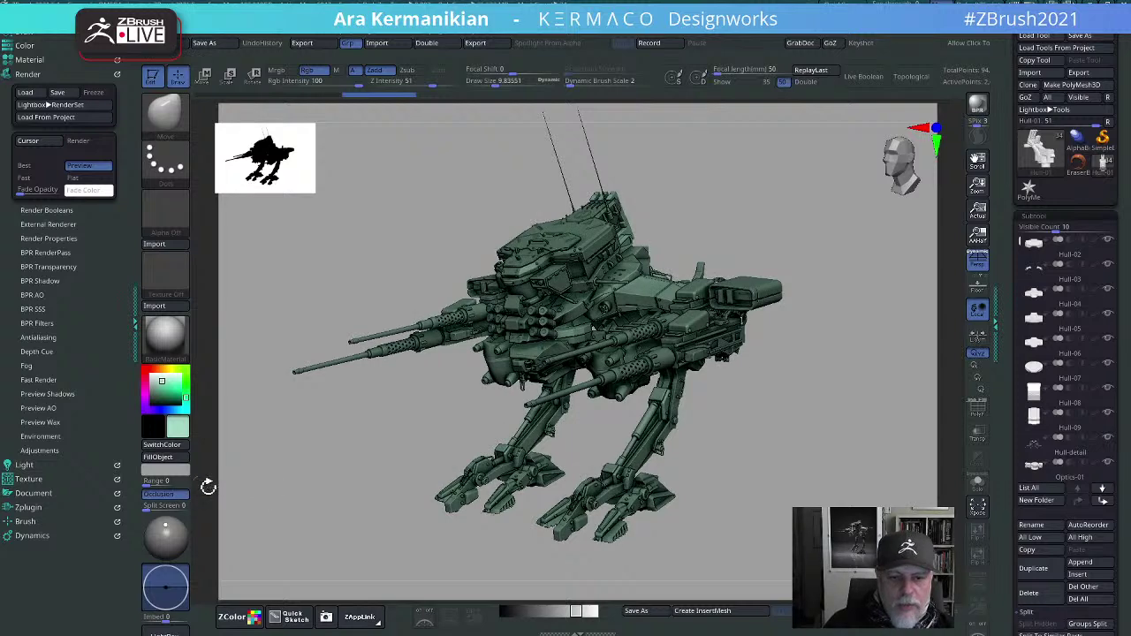
{"action": "left_click_drag", "start_coordinate": [805, 486], "coordinate": [495, 411]}
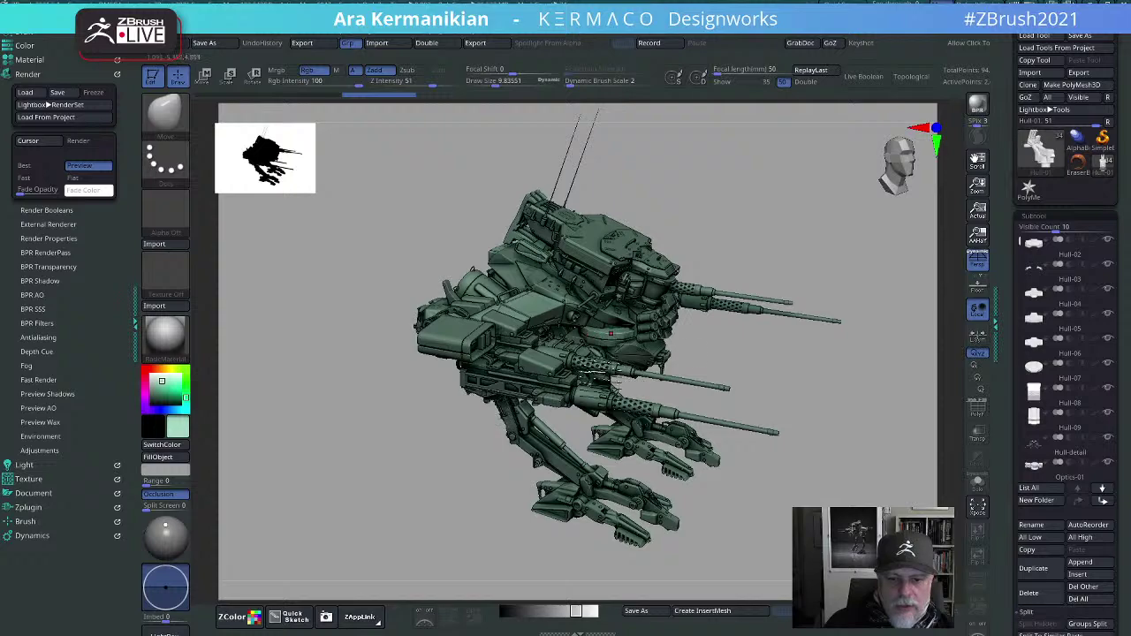
{"action": "left_click_drag", "start_coordinate": [842, 429], "coordinate": [313, 433]}
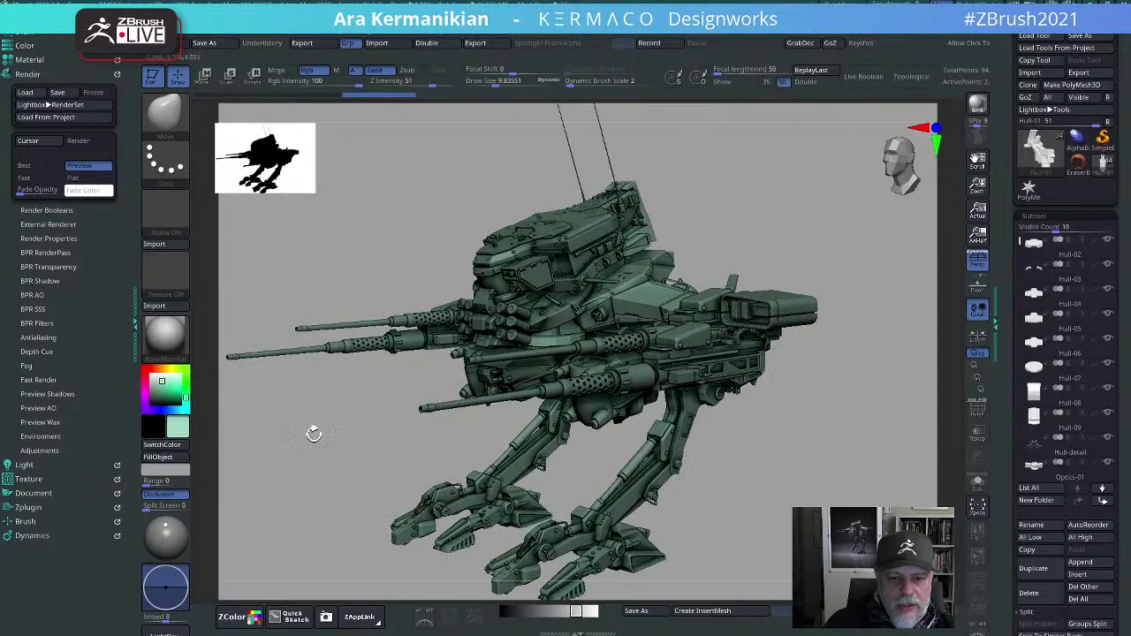
Step: Turn the mech to a front view and open the ZeeZoo folder among the LightBox projects
{"action": "mouse_move", "coordinate": [827, 501]}
{"action": "left_mouse_down"}
{"action": "mouse_move", "coordinate": [870, 499]}
{"action": "mouse_move", "coordinate": [835, 503]}
{"action": "mouse_move", "coordinate": [814, 480]}
{"action": "mouse_move", "coordinate": [869, 466]}
{"action": "mouse_move", "coordinate": [831, 485]}
{"action": "mouse_move", "coordinate": [875, 491]}
{"action": "left_mouse_up"}
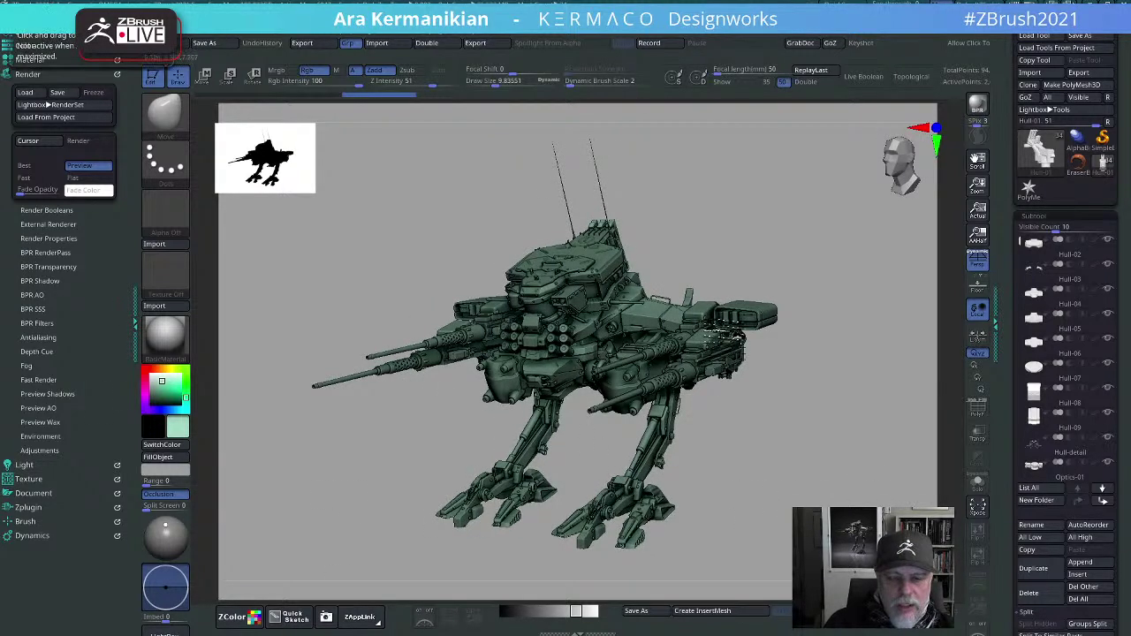
{"action": "left_click_drag", "start_coordinate": [866, 264], "coordinate": [865, 262]}
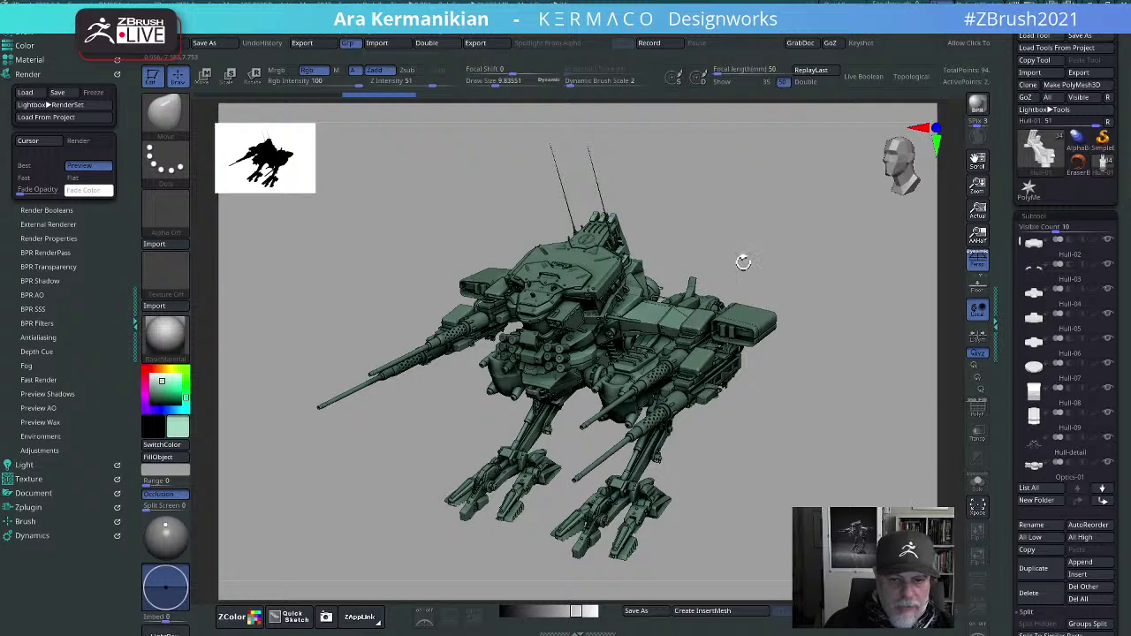
{"action": "left_click_drag", "start_coordinate": [814, 463], "coordinate": [853, 406]}
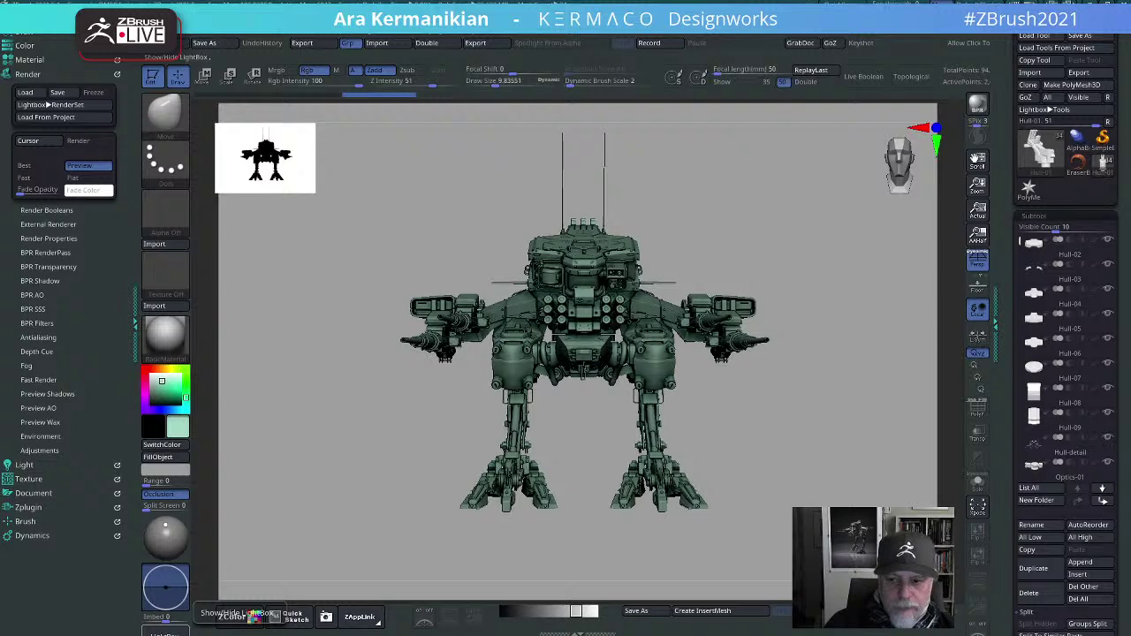
{"action": "left_click", "coordinate": [254, 617]}
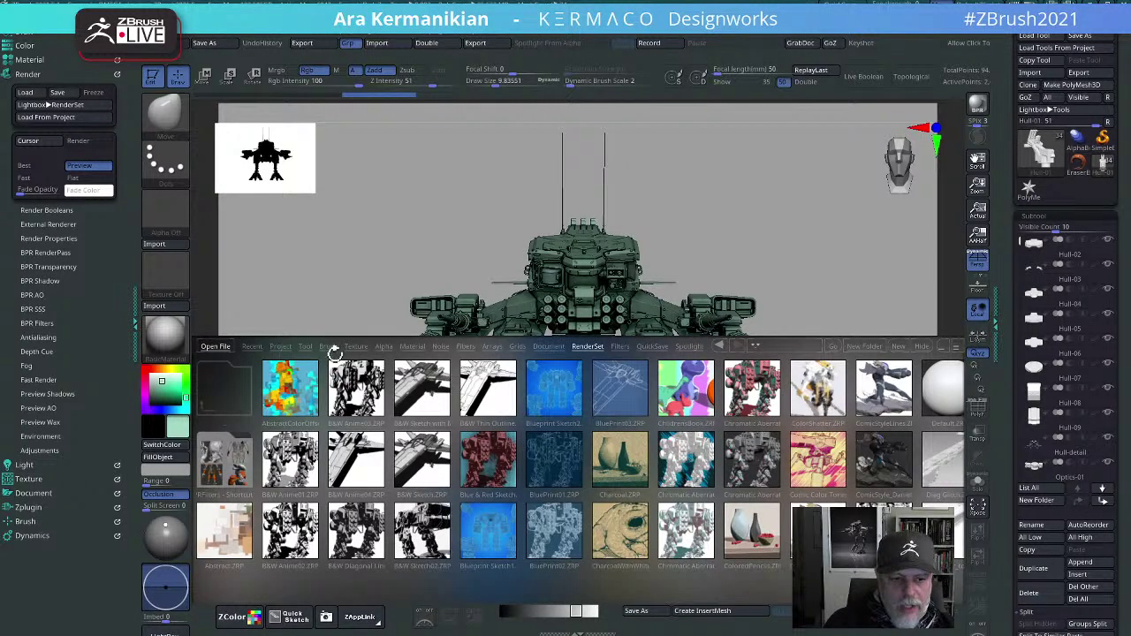
{"action": "left_click", "coordinate": [283, 347]}
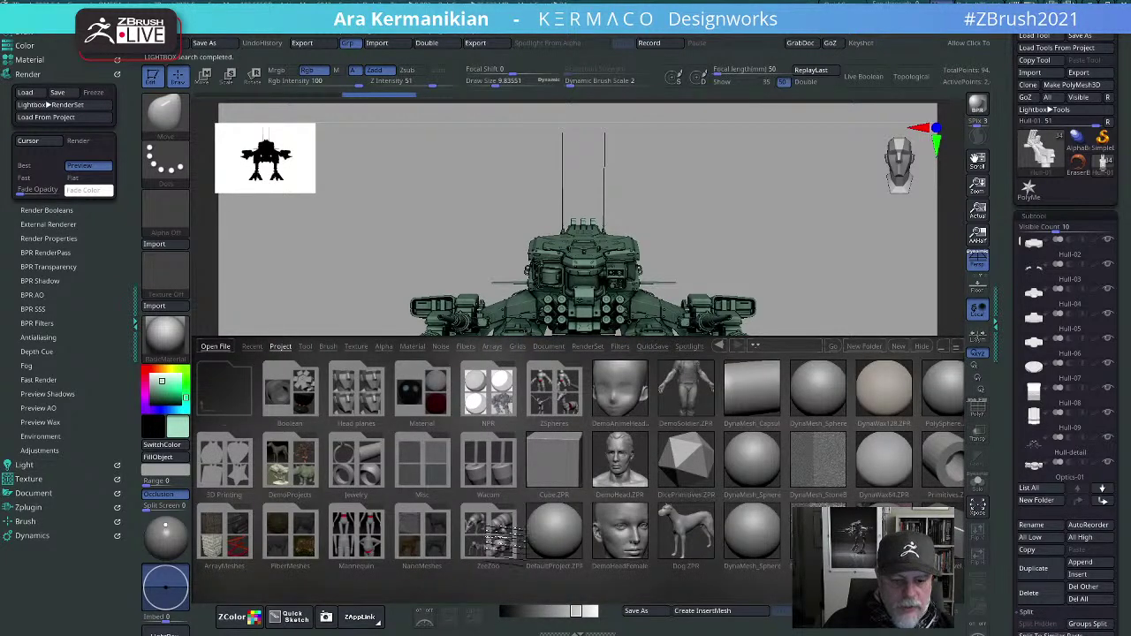
{"action": "left_click", "coordinate": [489, 535]}
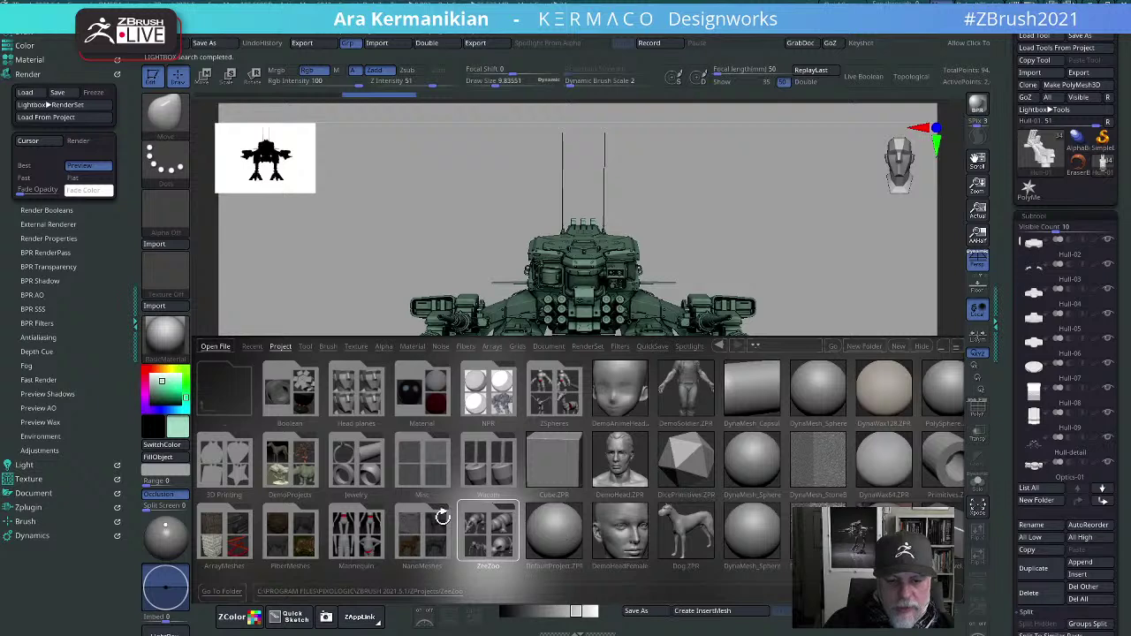
{"action": "double_click", "coordinate": [500, 548]}
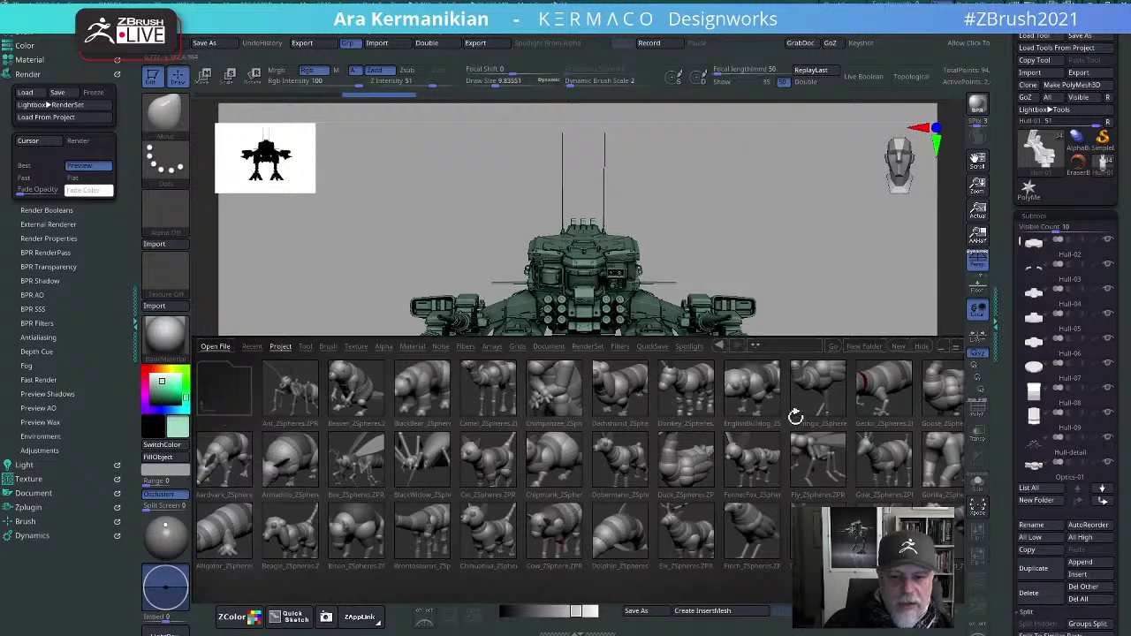
Step: Find the hyena in the ZeeZoo projects and load it without saving the mech project
{"action": "left_click", "coordinate": [819, 460]}
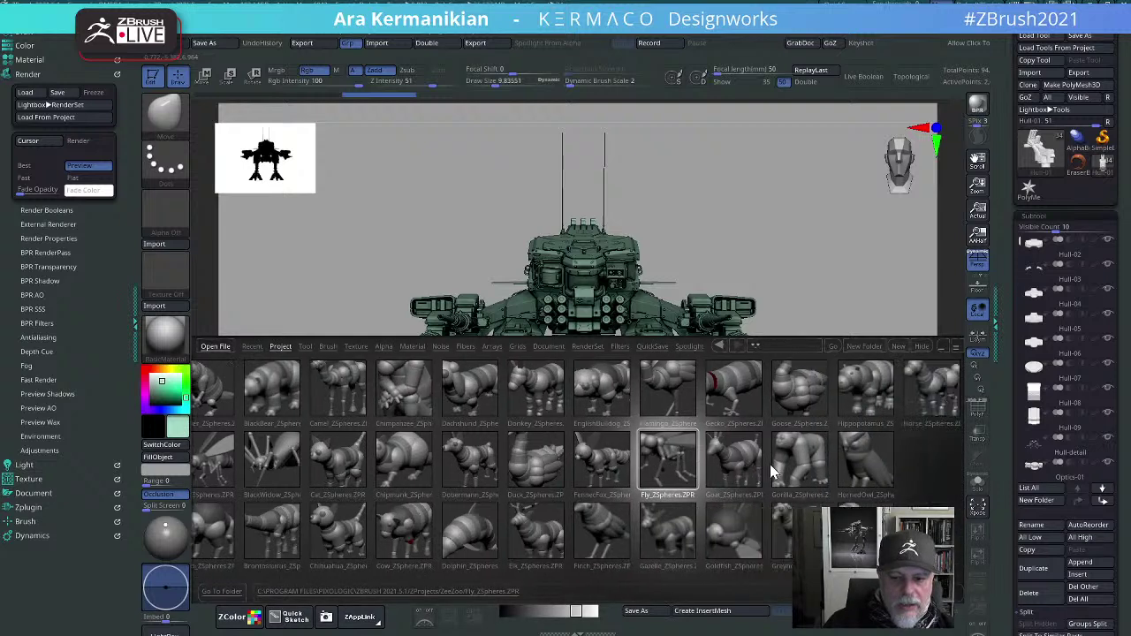
{"action": "left_click_drag", "start_coordinate": [770, 464], "coordinate": [718, 470]}
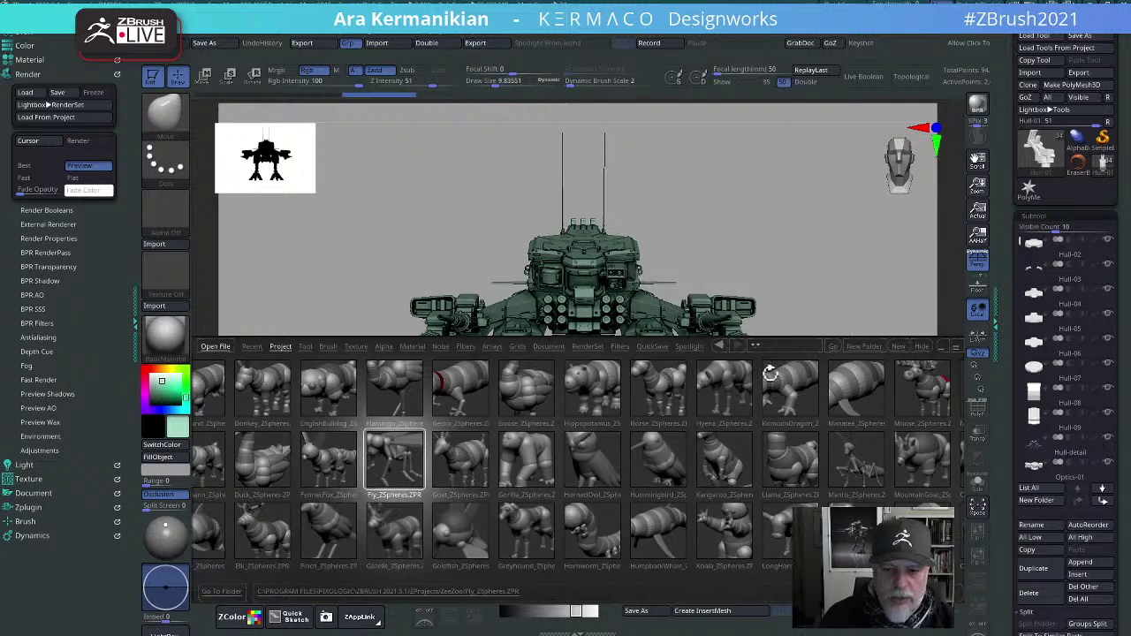
{"action": "double_click", "coordinate": [729, 386]}
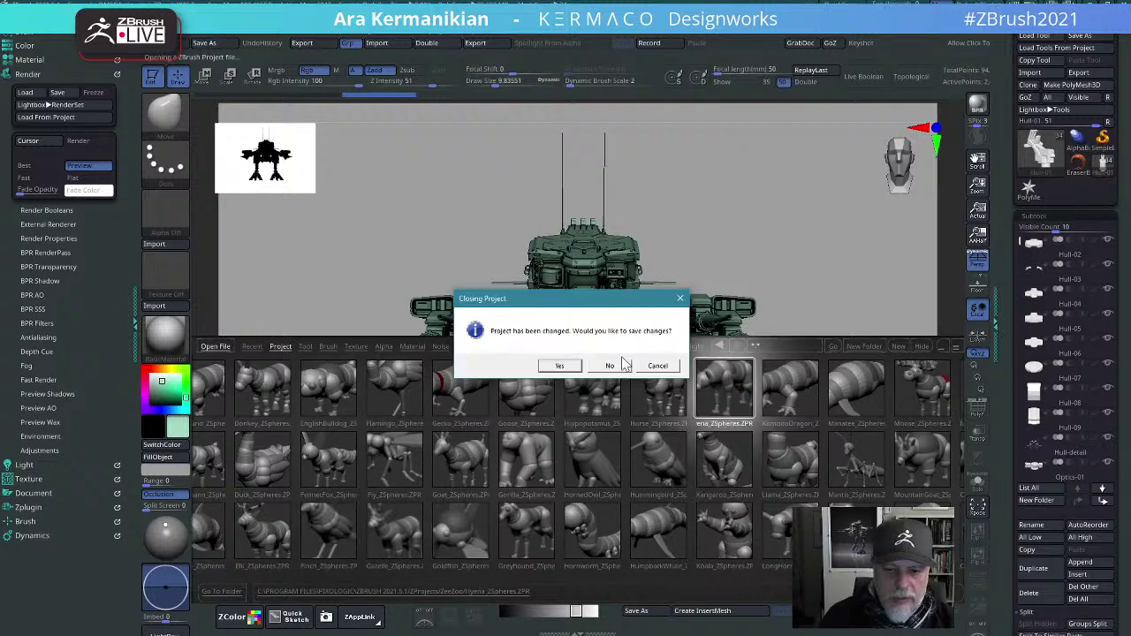
{"action": "left_click", "coordinate": [610, 366]}
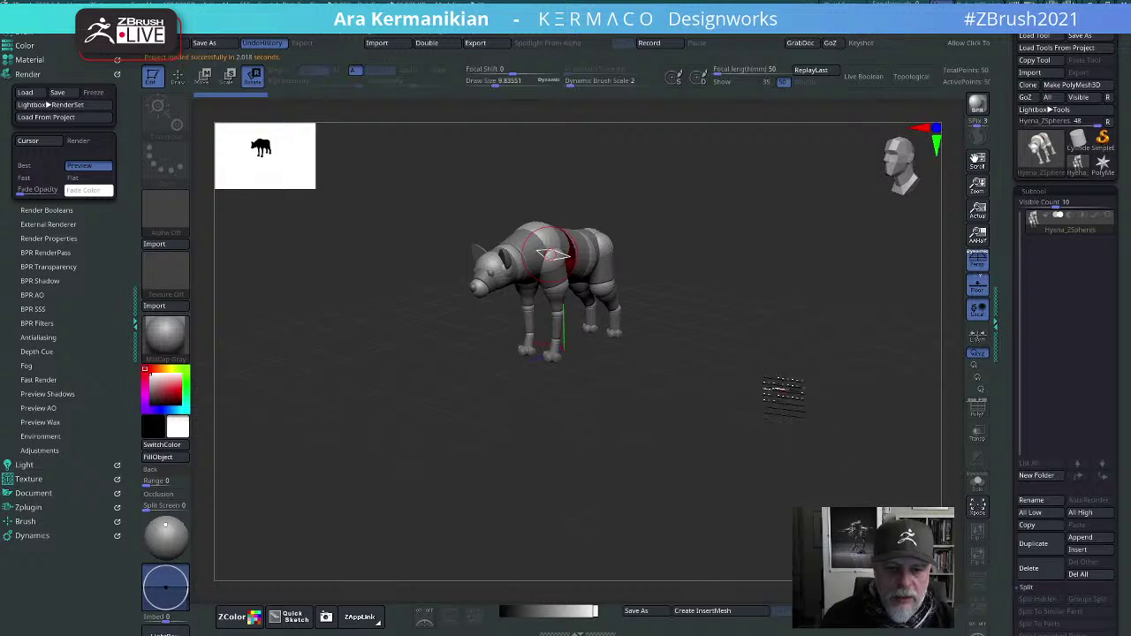
Step: Pose the hyena from the side by moving its front leg forward, bending the elbow, and moving its hind leg backward
{"action": "left_click_drag", "start_coordinate": [771, 397], "coordinate": [825, 412]}
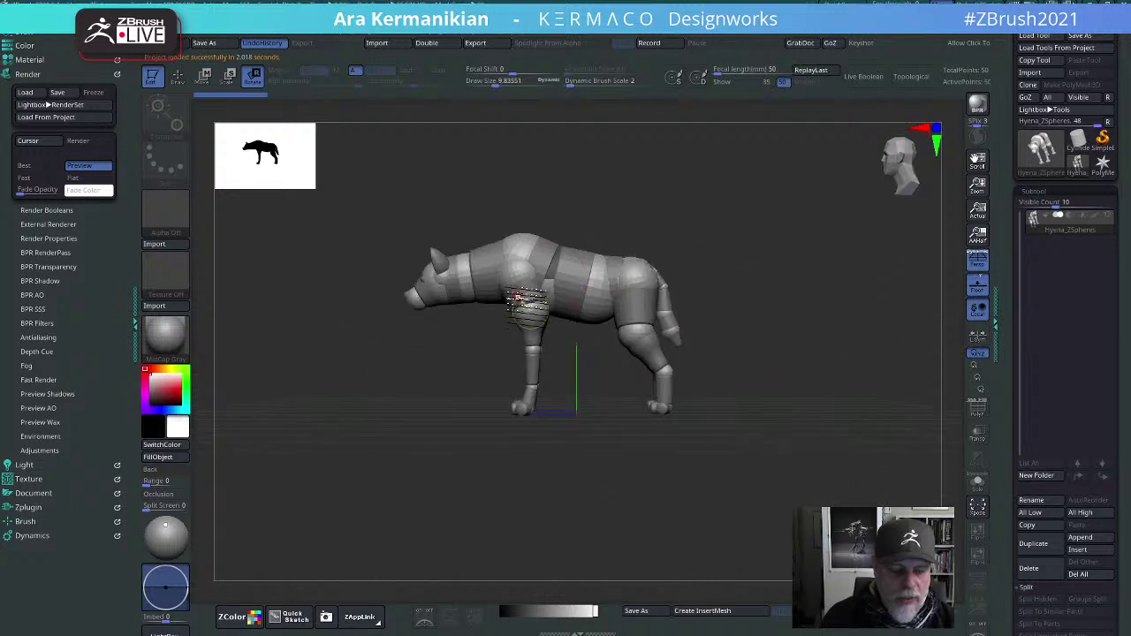
{"action": "key", "text": "w"}
{"action": "left_click_drag", "start_coordinate": [522, 301], "coordinate": [487, 301]}
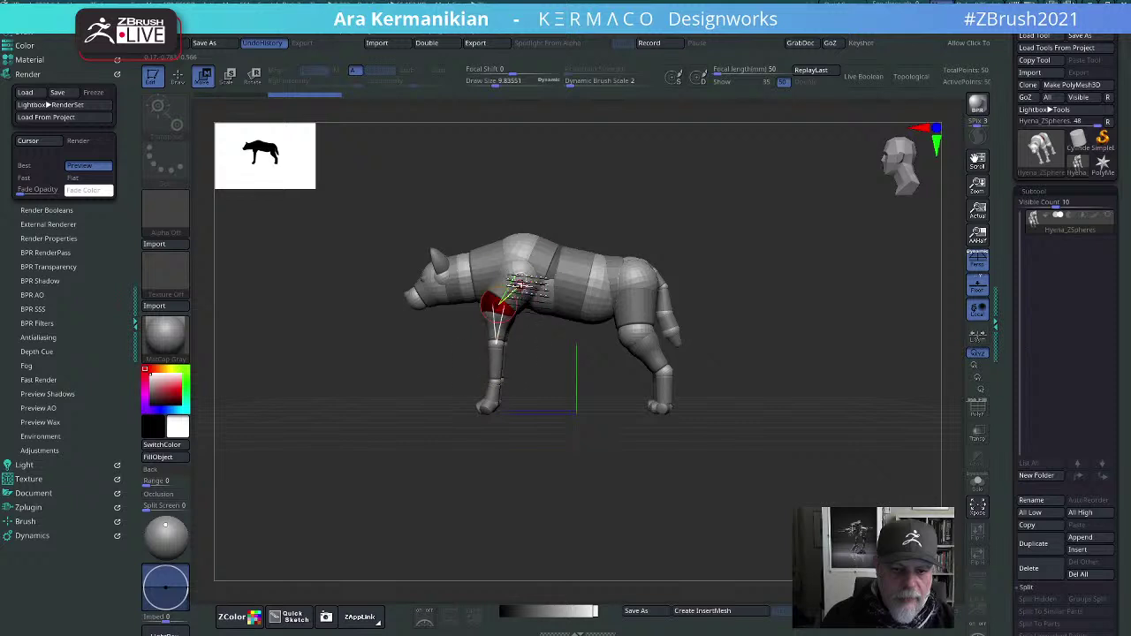
{"action": "left_click_drag", "start_coordinate": [550, 306], "coordinate": [508, 331]}
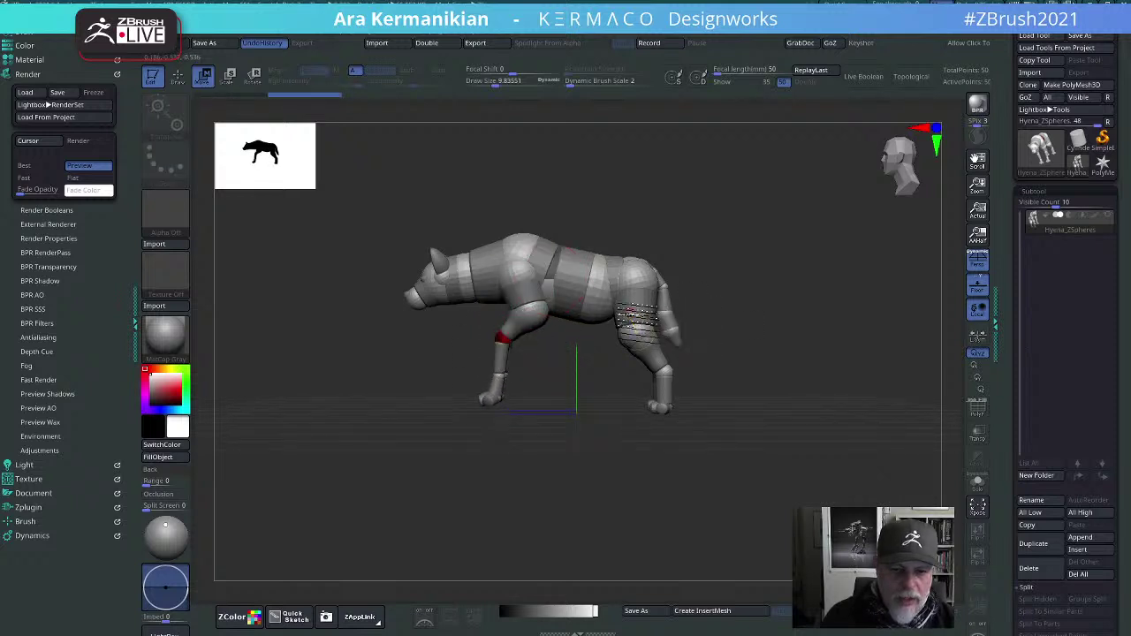
{"action": "left_click_drag", "start_coordinate": [638, 330], "coordinate": [679, 312]}
{"action": "mouse_move", "coordinate": [901, 284]}
{"action": "left_mouse_down"}
{"action": "mouse_move", "coordinate": [971, 278]}
{"action": "mouse_move", "coordinate": [907, 292]}
{"action": "left_mouse_up"}
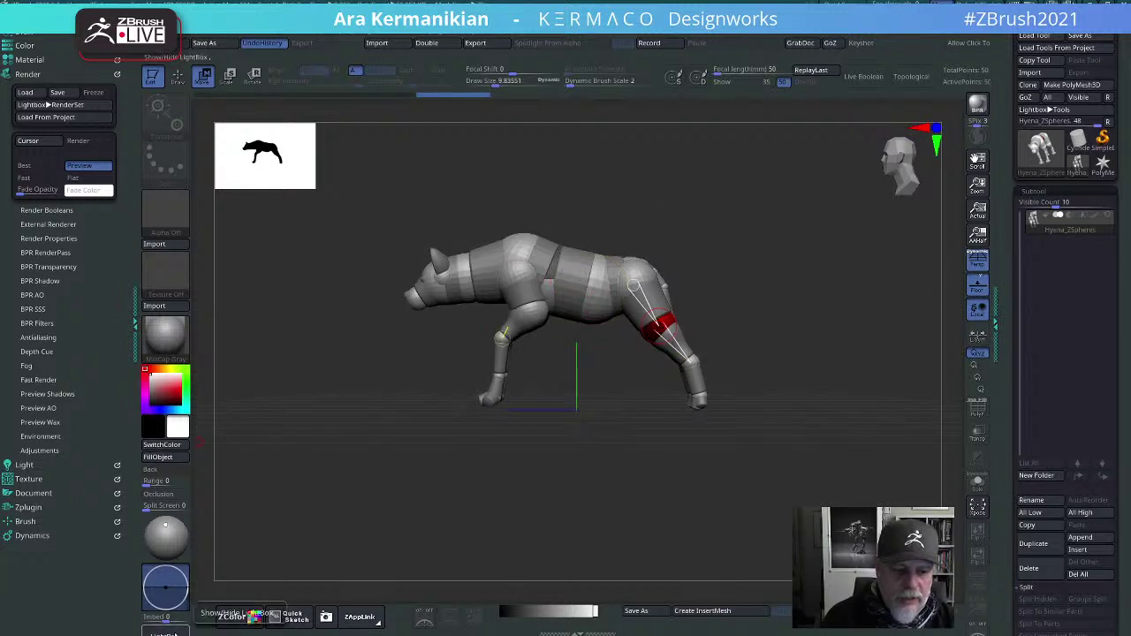
{"action": "left_click", "coordinate": [257, 616]}
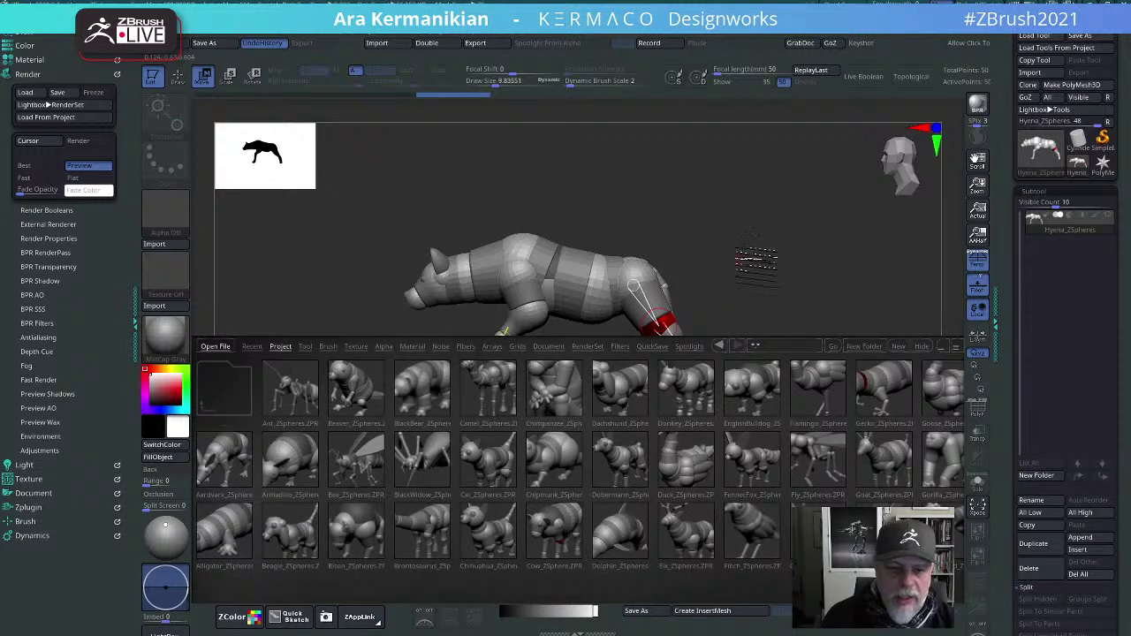
{"action": "left_click_drag", "start_coordinate": [753, 263], "coordinate": [832, 274]}
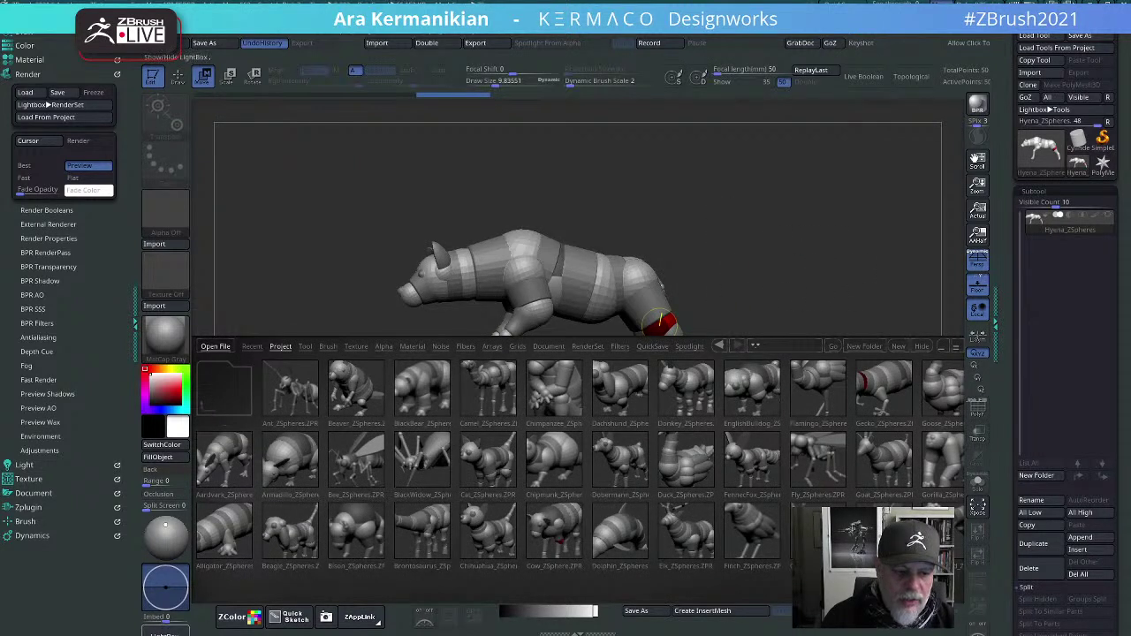
{"action": "left_click", "coordinate": [256, 616]}
Step: Preview the posed hyena ZSpheres as a mesh and inspect it from the front and the side
{"action": "key", "text": "a"}
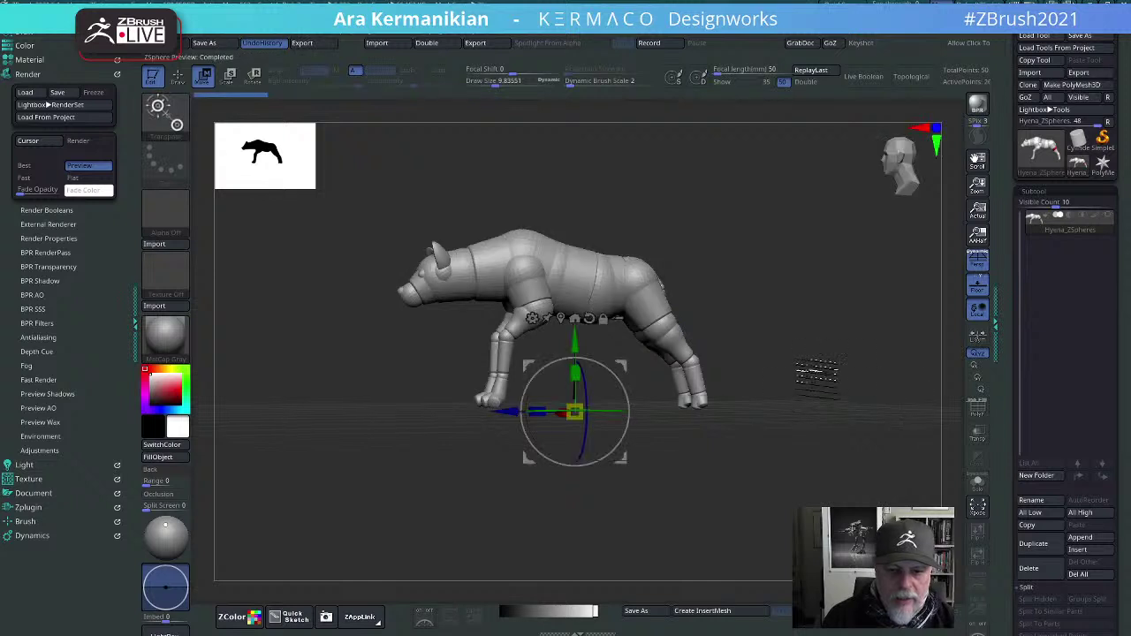
{"action": "left_click_drag", "start_coordinate": [817, 375], "coordinate": [870, 389]}
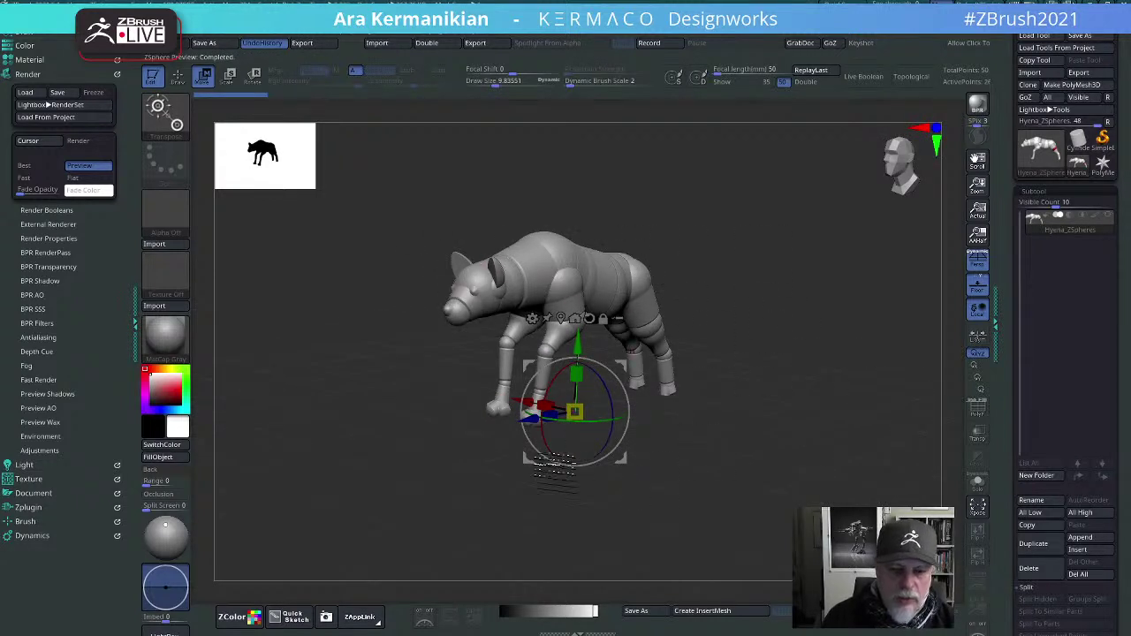
{"action": "left_click_drag", "start_coordinate": [884, 469], "coordinate": [831, 484]}
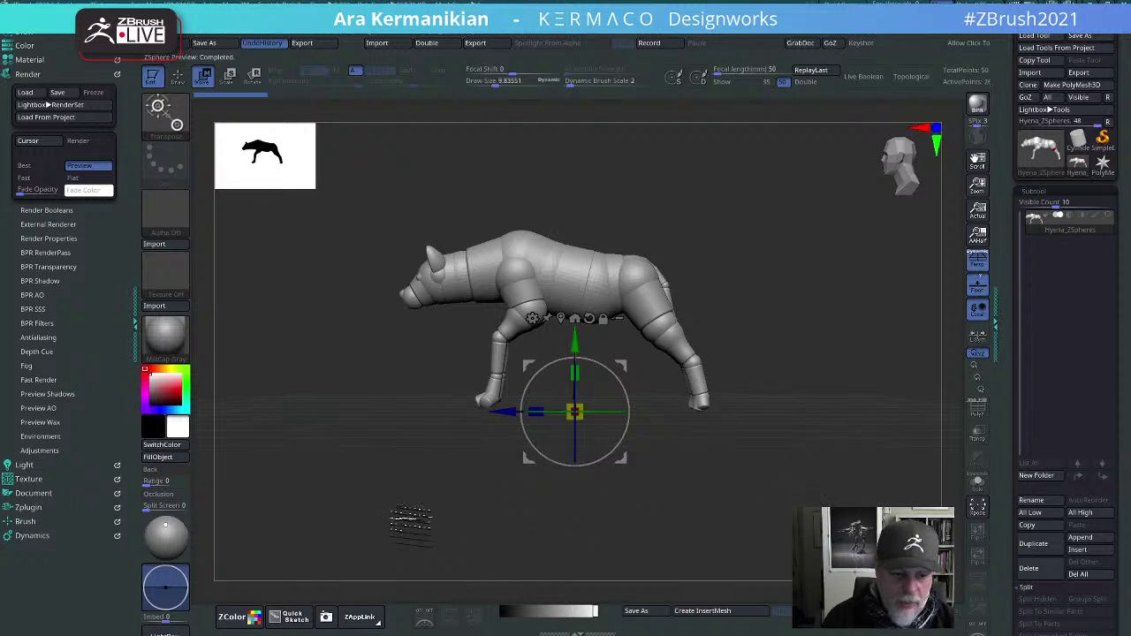
Step: Load the RinehartDuckbill_ZSpheres project from LightBox without saving the hyena, and view the dinosaur in profile
{"action": "left_click", "coordinate": [231, 616]}
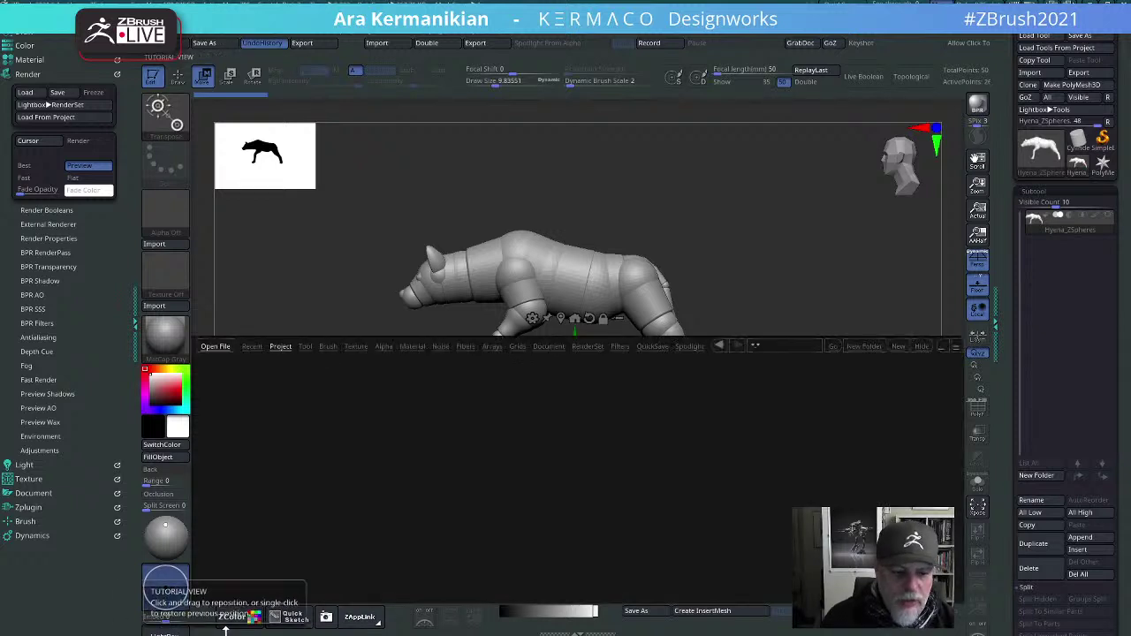
{"action": "left_click_drag", "start_coordinate": [919, 448], "coordinate": [699, 477]}
{"action": "scroll", "coordinate": [701, 478], "scroll_direction": "right", "scroll_amount": 5}
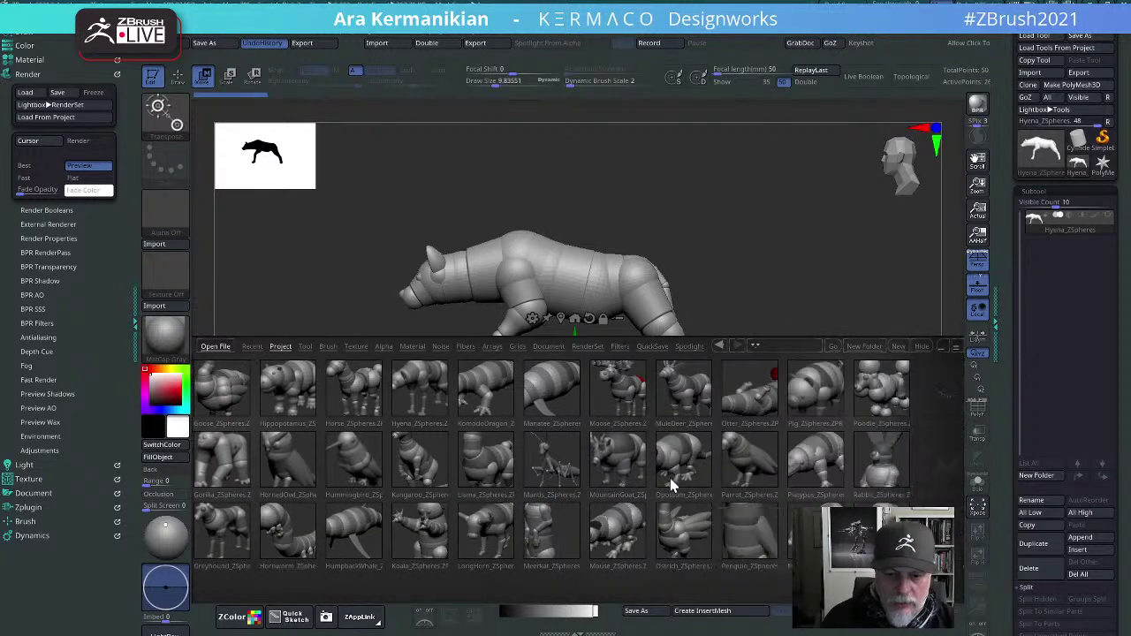
{"action": "scroll", "coordinate": [593, 489], "scroll_direction": "right", "scroll_amount": 1}
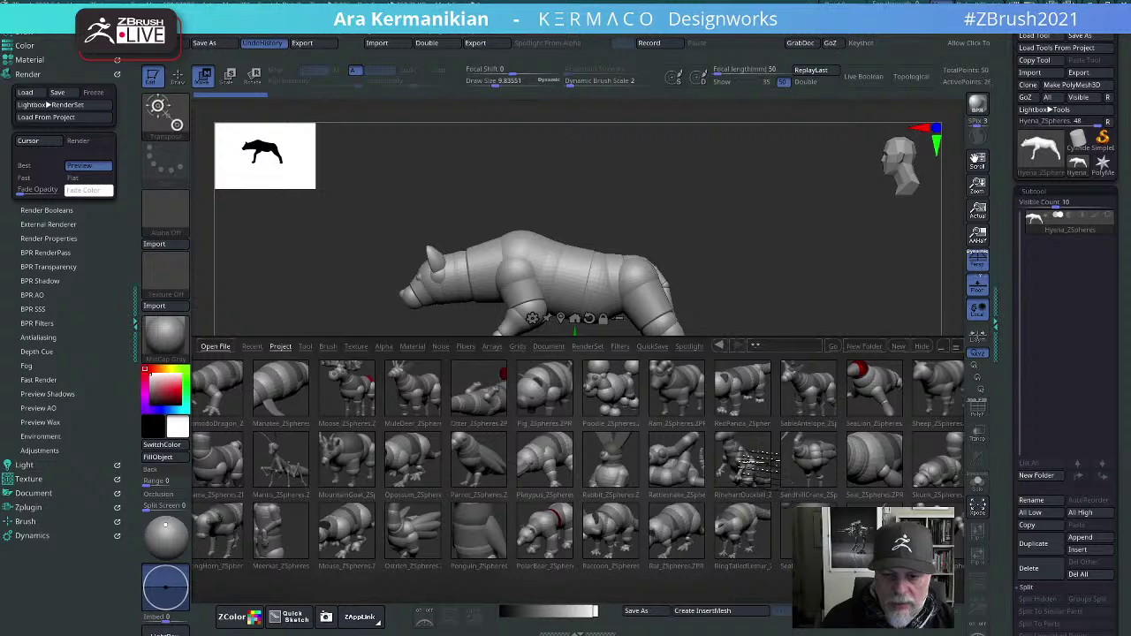
{"action": "double_click", "coordinate": [742, 469]}
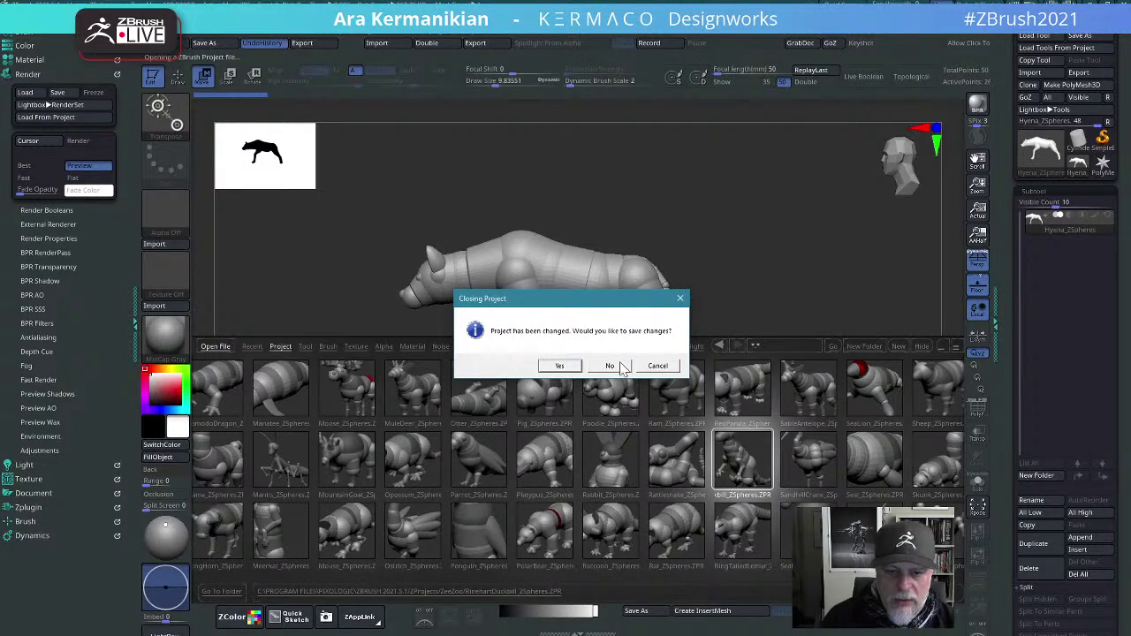
{"action": "left_click", "coordinate": [610, 366]}
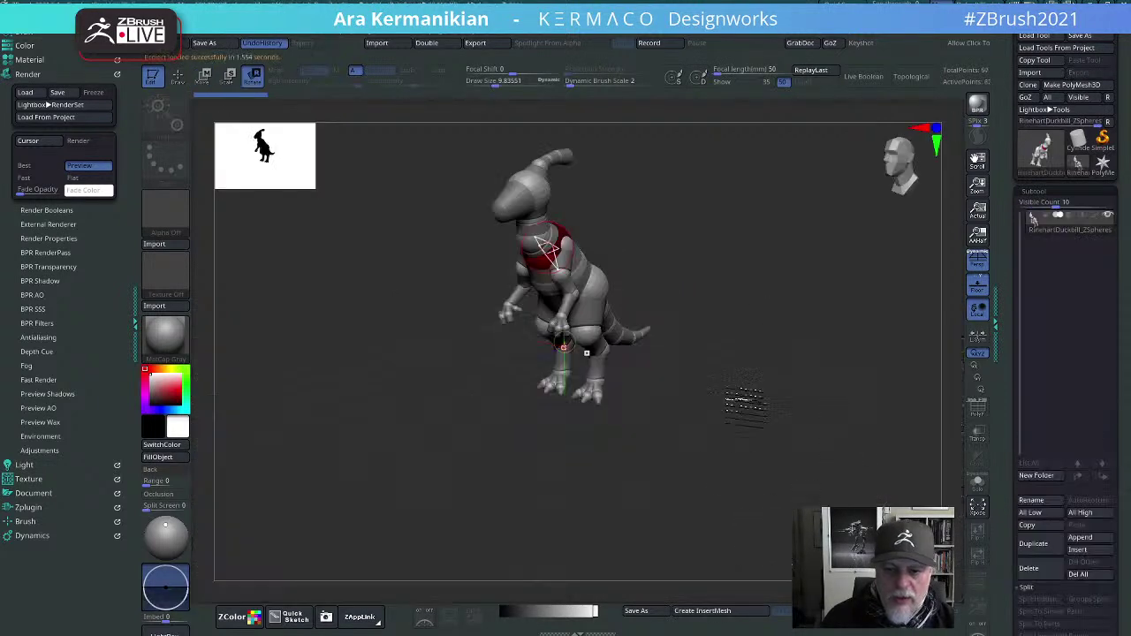
{"action": "left_click_drag", "start_coordinate": [814, 409], "coordinate": [745, 405]}
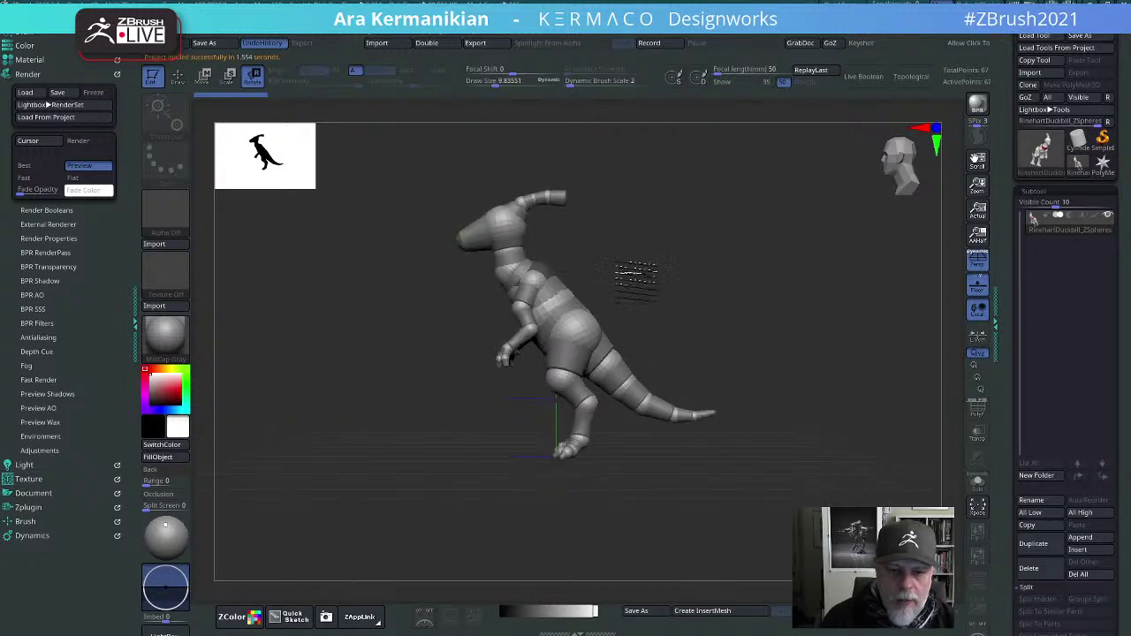
{"action": "left_click_drag", "start_coordinate": [770, 336], "coordinate": [677, 400]}
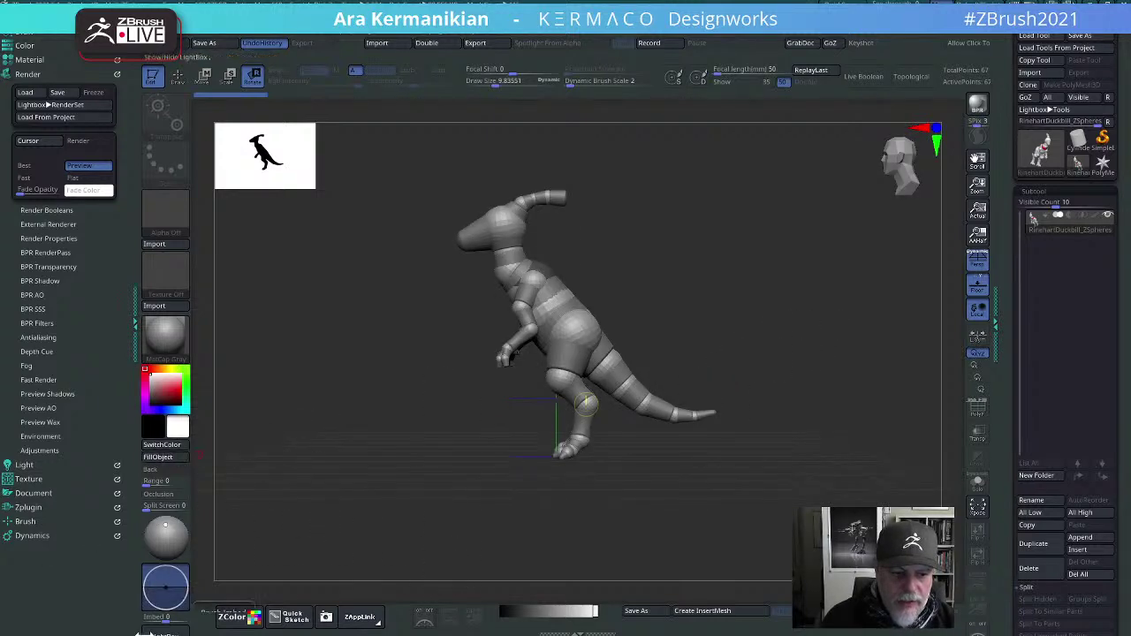
Step: Load the Velociraptor_ZSpheres project from LightBox without saving the duckbill project
{"action": "left_click", "coordinate": [232, 616]}
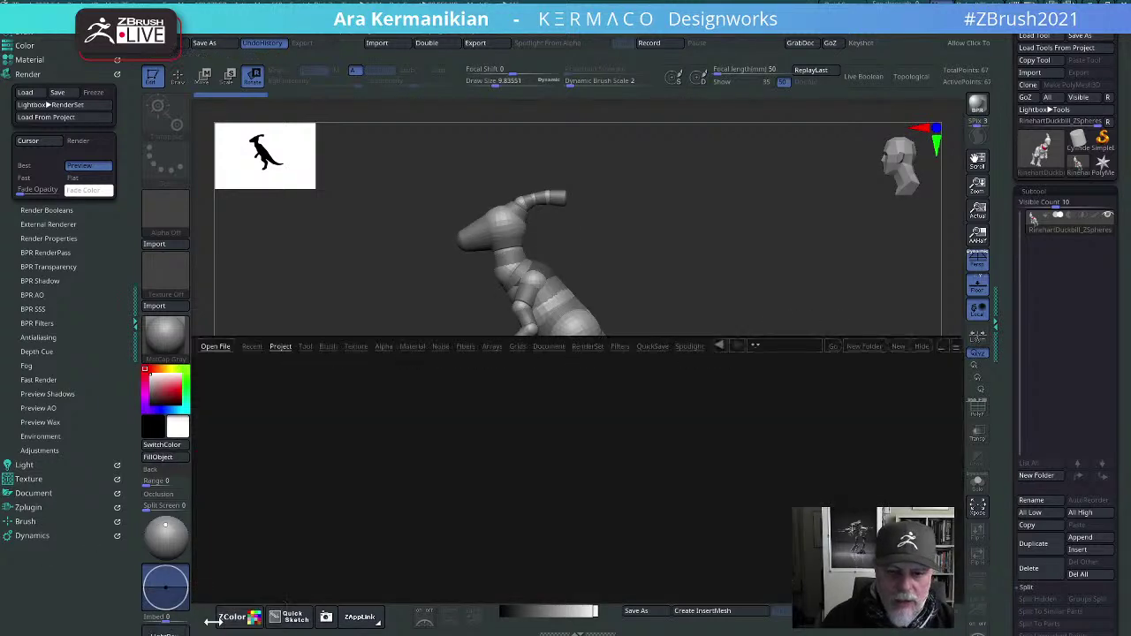
{"action": "left_click_drag", "start_coordinate": [870, 482], "coordinate": [523, 463]}
{"action": "left_click_drag", "start_coordinate": [738, 474], "coordinate": [558, 470]}
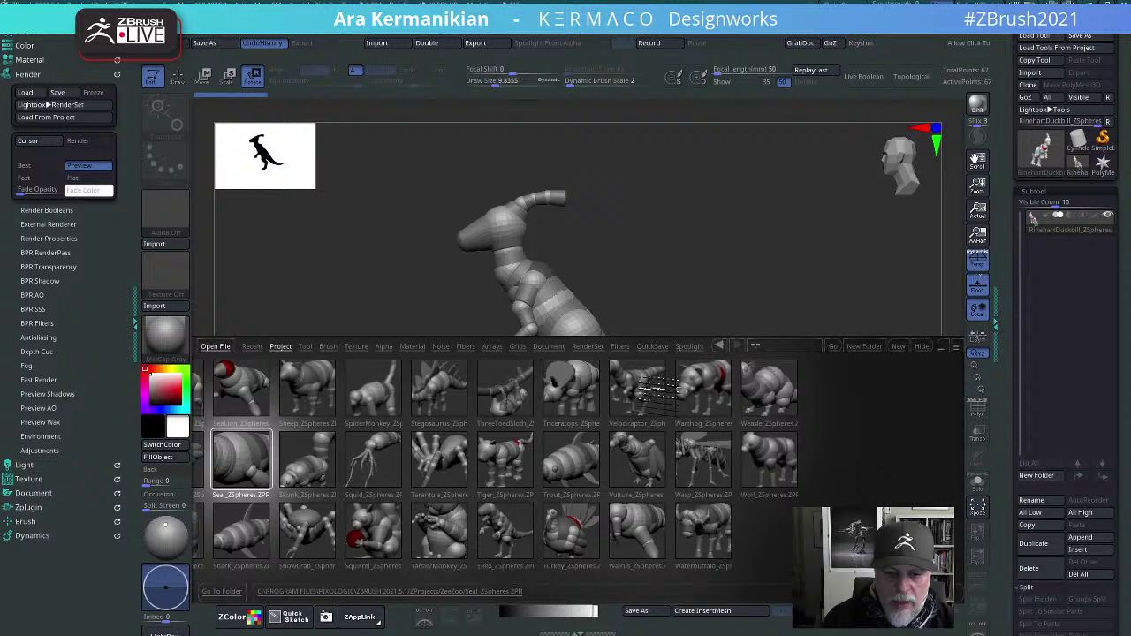
{"action": "double_click", "coordinate": [638, 389]}
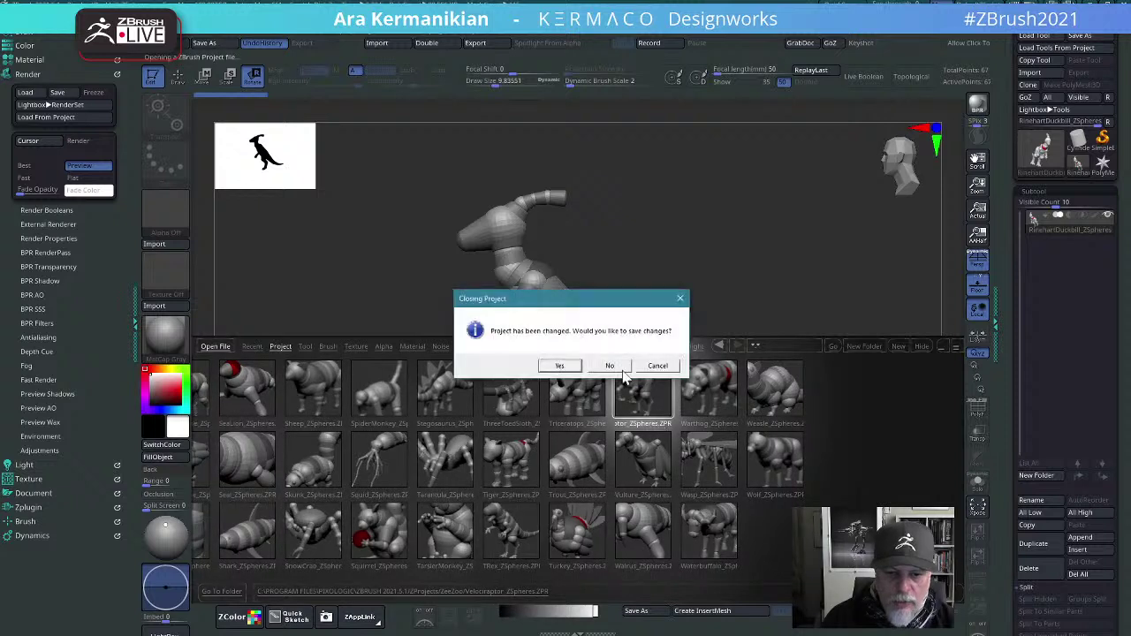
{"action": "left_click", "coordinate": [611, 366]}
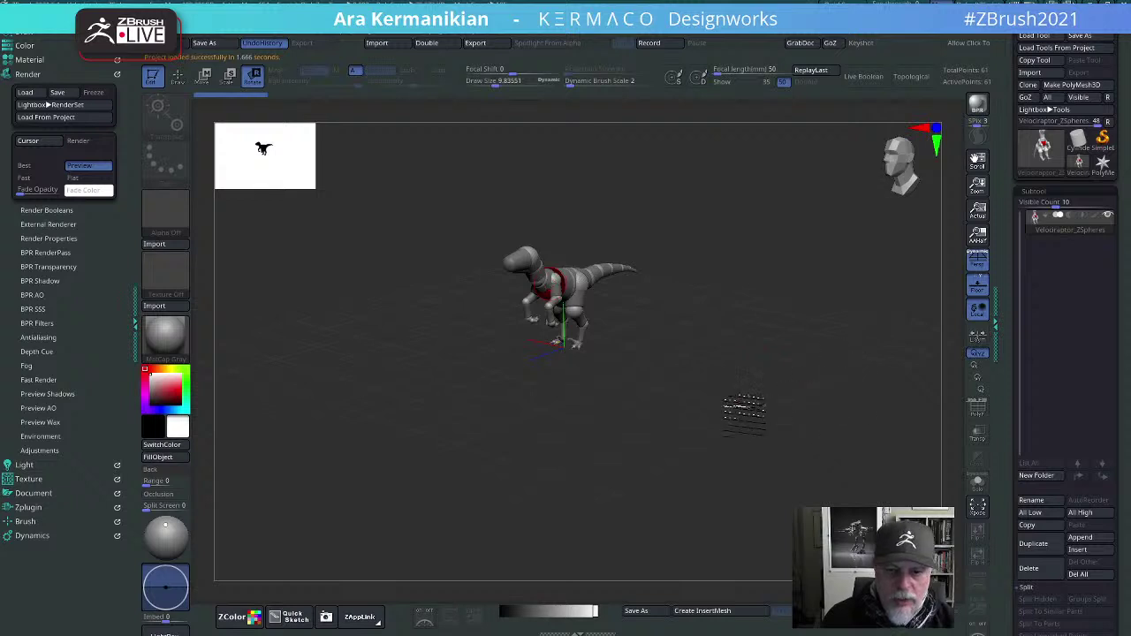
Step: Delete the claw-tip ZSpheres from the toes of both velociraptor feet
{"action": "left_click_drag", "start_coordinate": [745, 404], "coordinate": [719, 404]}
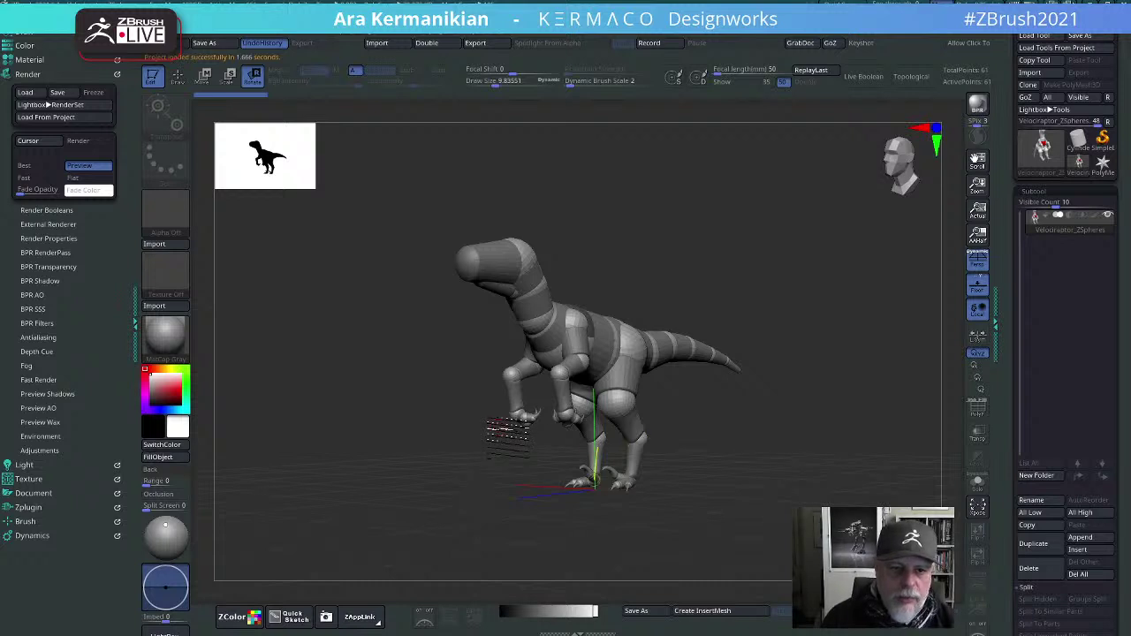
{"action": "left_click_drag", "start_coordinate": [740, 530], "coordinate": [789, 439]}
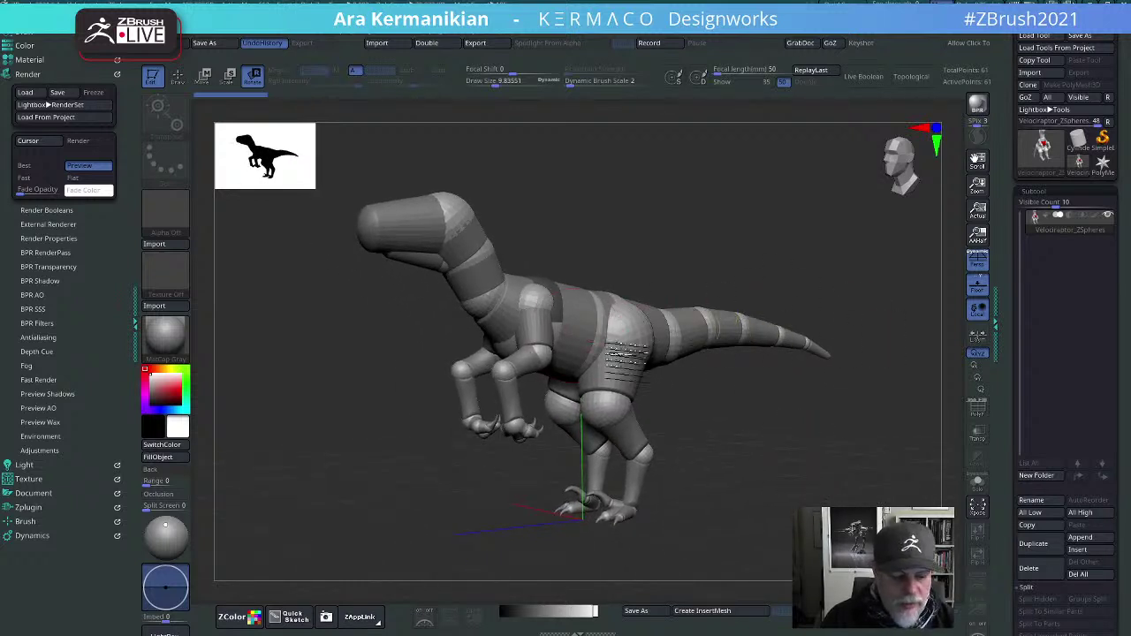
{"action": "key", "text": "q"}
{"action": "mouse_move", "coordinate": [841, 451]}
{"action": "left_mouse_down"}
{"action": "mouse_move", "coordinate": [836, 458]}
{"action": "mouse_move", "coordinate": [804, 426]}
{"action": "mouse_move", "coordinate": [814, 426]}
{"action": "left_mouse_up"}
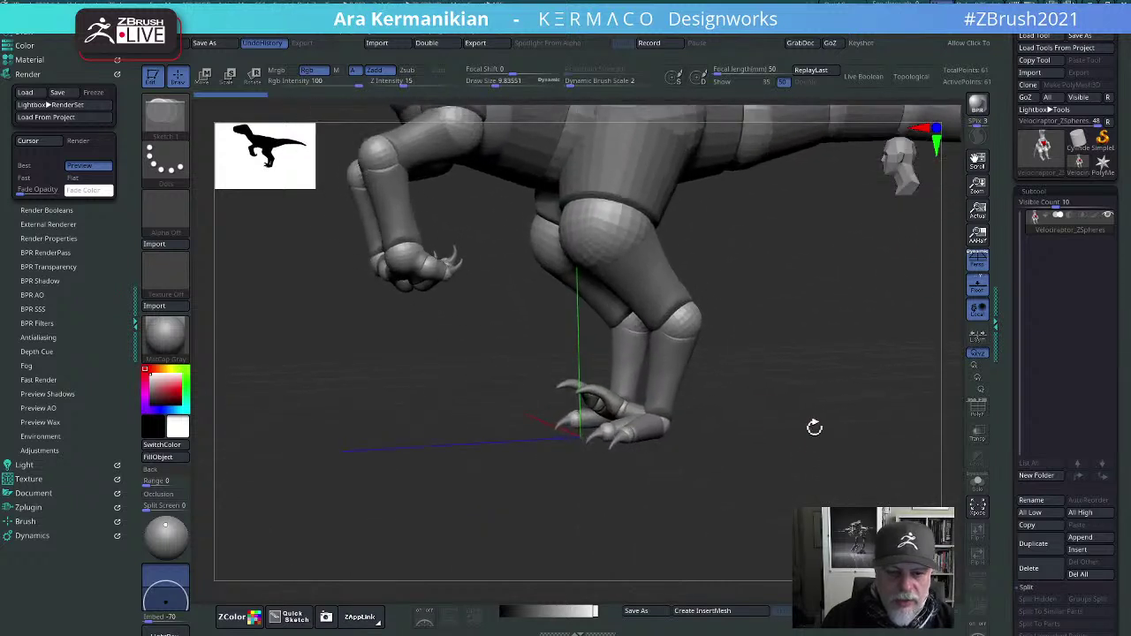
{"action": "left_click", "coordinate": [575, 389], "text": "alt"}
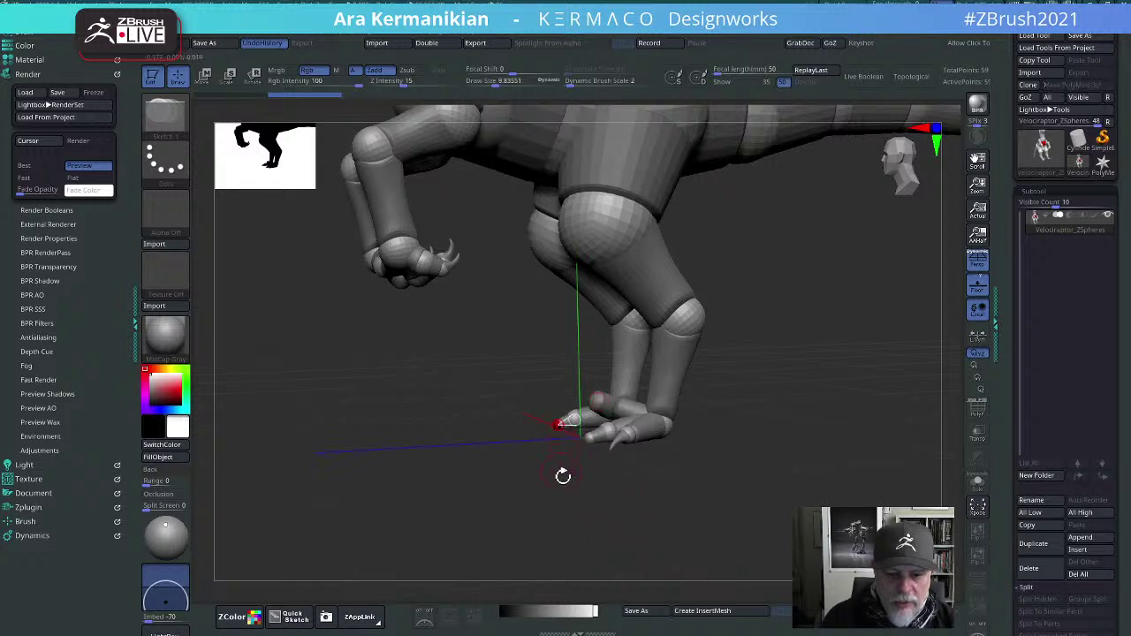
{"action": "mouse_move", "coordinate": [681, 539]}
{"action": "left_mouse_down"}
{"action": "mouse_move", "coordinate": [714, 530]}
{"action": "mouse_move", "coordinate": [694, 538]}
{"action": "left_mouse_up"}
Step: Delete the claw and finger ZSpheres from the velociraptor's hands, working inward toward the wrists
{"action": "right_click_drag", "start_coordinate": [285, 366], "coordinate": [441, 275]}
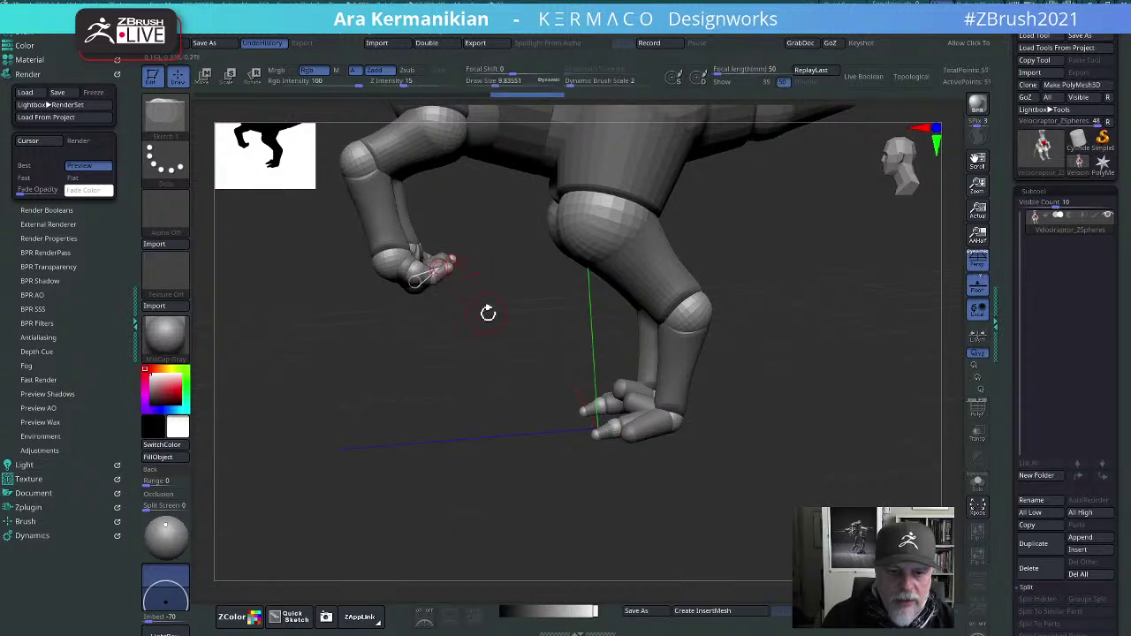
{"action": "right_click_drag", "start_coordinate": [487, 313], "coordinate": [417, 232]}
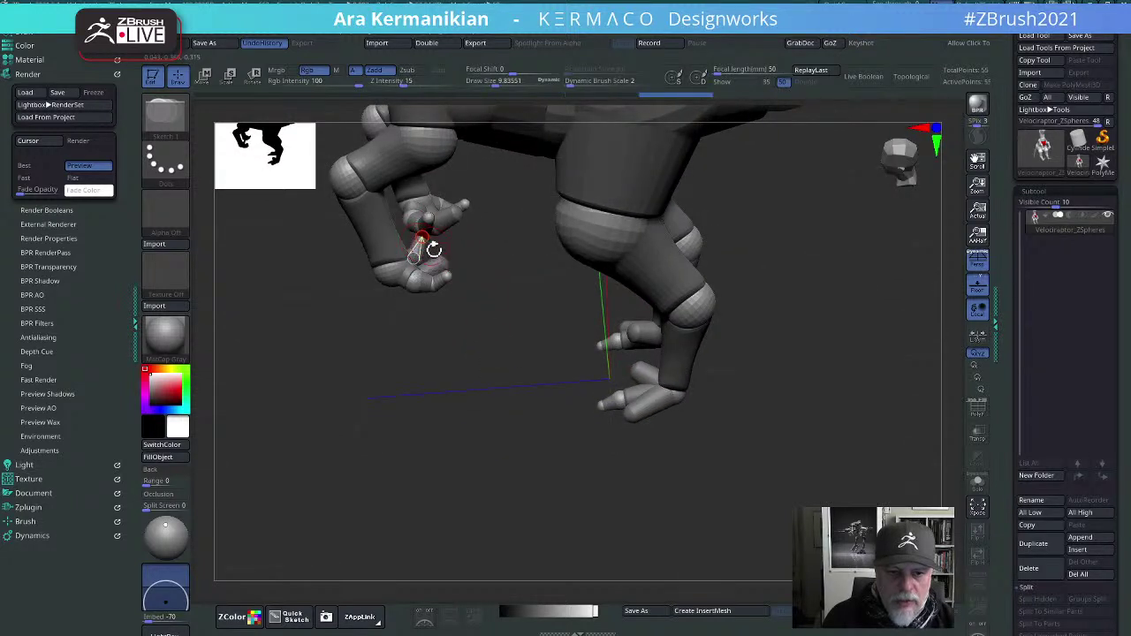
{"action": "left_click", "coordinate": [446, 277], "text": "alt"}
{"action": "left_click", "coordinate": [432, 279], "text": "alt"}
{"action": "left_click", "coordinate": [420, 281], "text": "alt"}
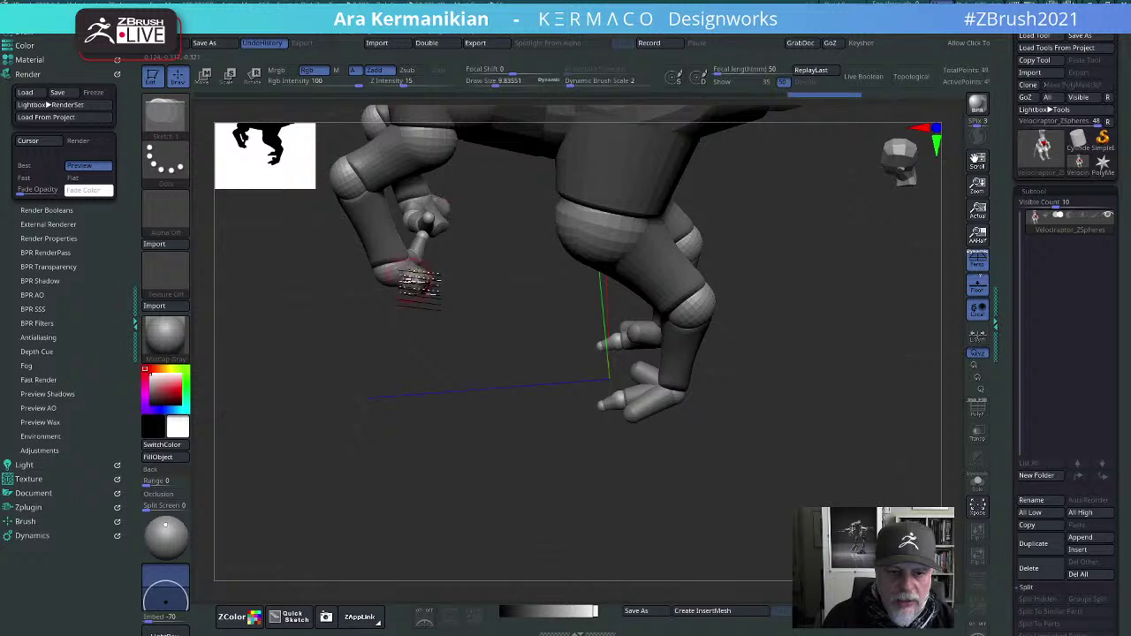
{"action": "left_click", "coordinate": [410, 278], "text": "alt"}
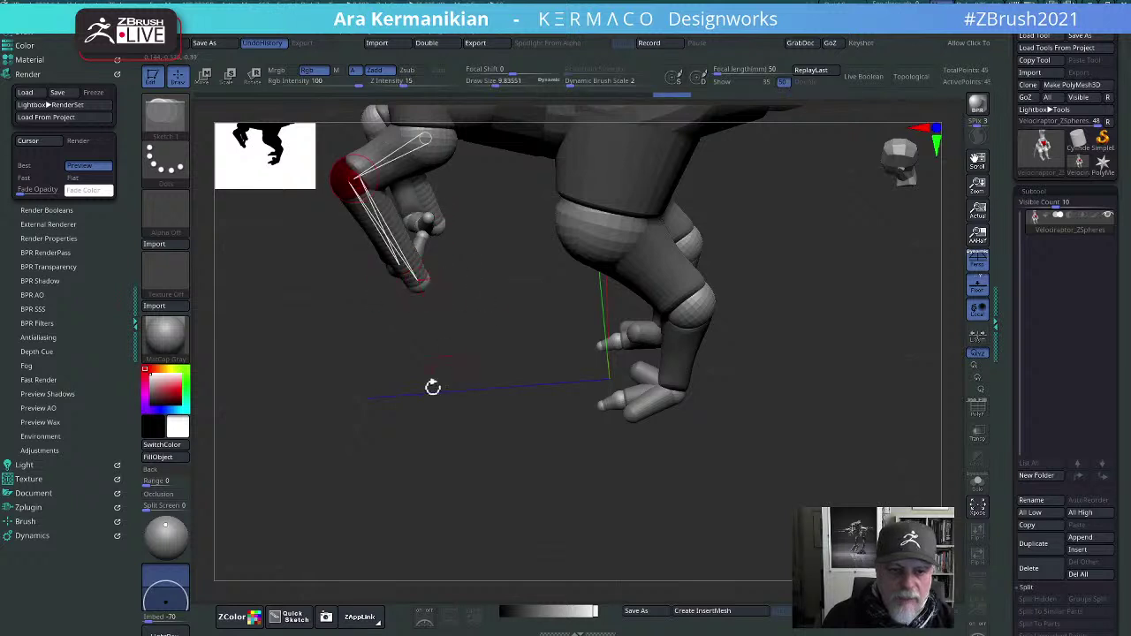
Step: Delete the remaining hand ZSpheres and the forearms so that each arm ends in a stub at the elbow
{"action": "right_click_drag", "start_coordinate": [434, 386], "coordinate": [336, 257]}
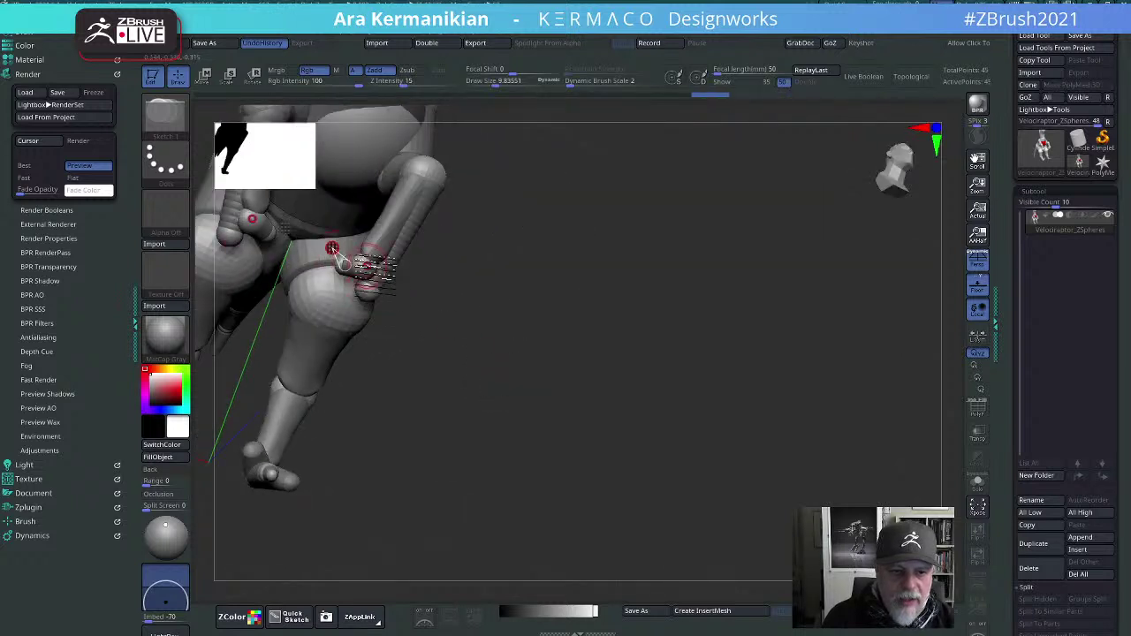
{"action": "mouse_move", "coordinate": [503, 330]}
{"action": "right_mouse_down"}
{"action": "mouse_move", "coordinate": [715, 379]}
{"action": "mouse_move", "coordinate": [676, 376]}
{"action": "right_mouse_up"}
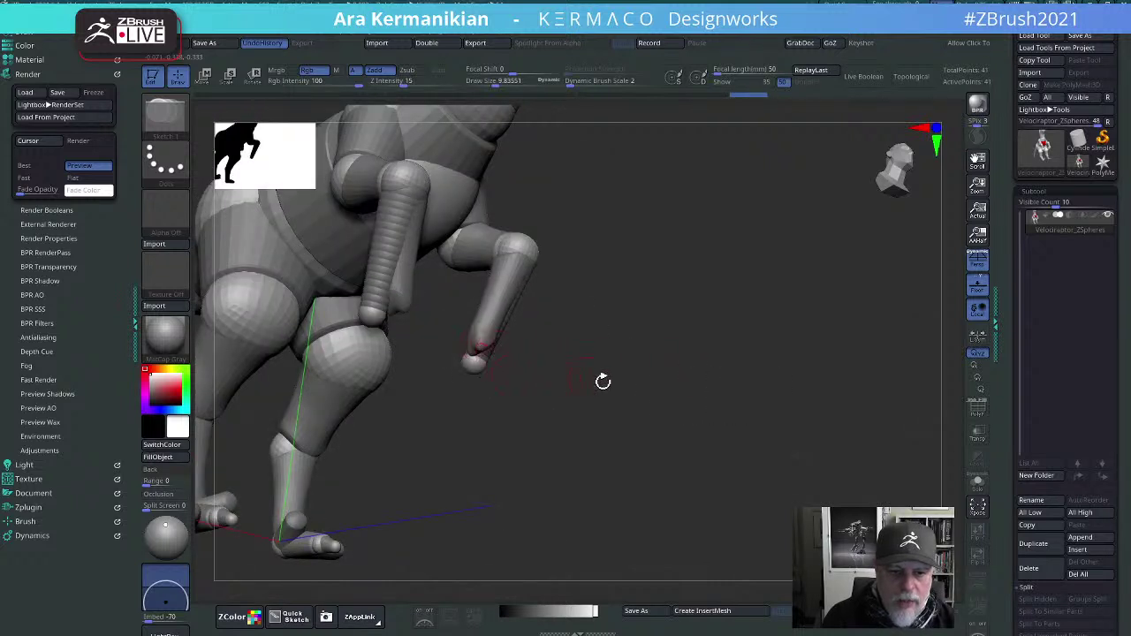
{"action": "right_click_drag", "start_coordinate": [603, 381], "coordinate": [518, 315]}
{"action": "right_click_drag", "start_coordinate": [662, 404], "coordinate": [563, 367]}
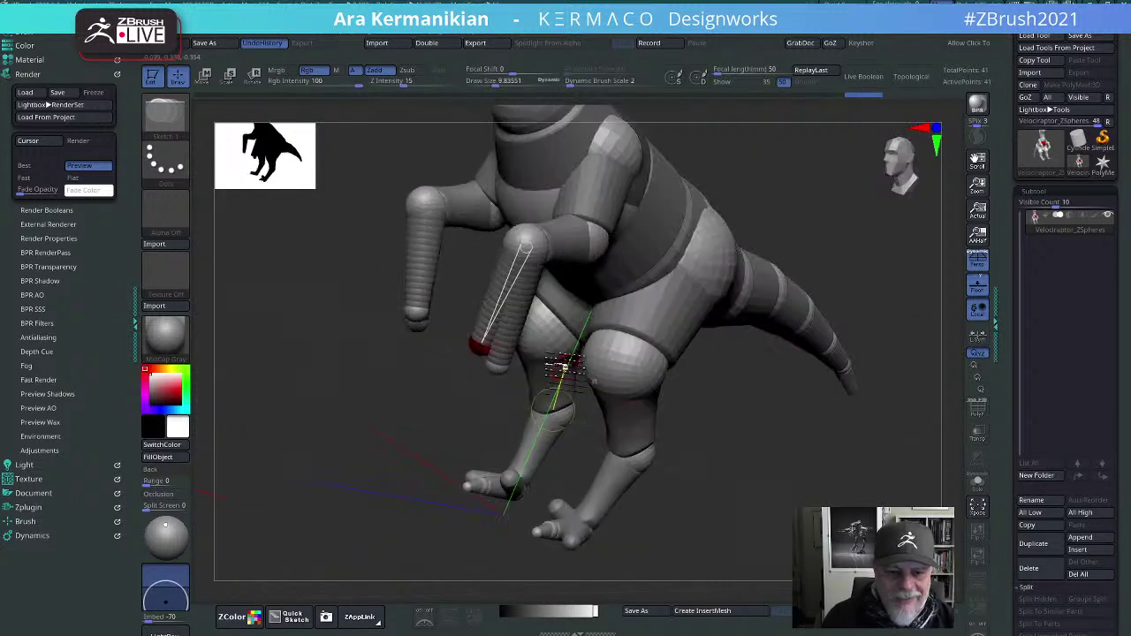
{"action": "right_click_drag", "start_coordinate": [305, 428], "coordinate": [517, 322]}
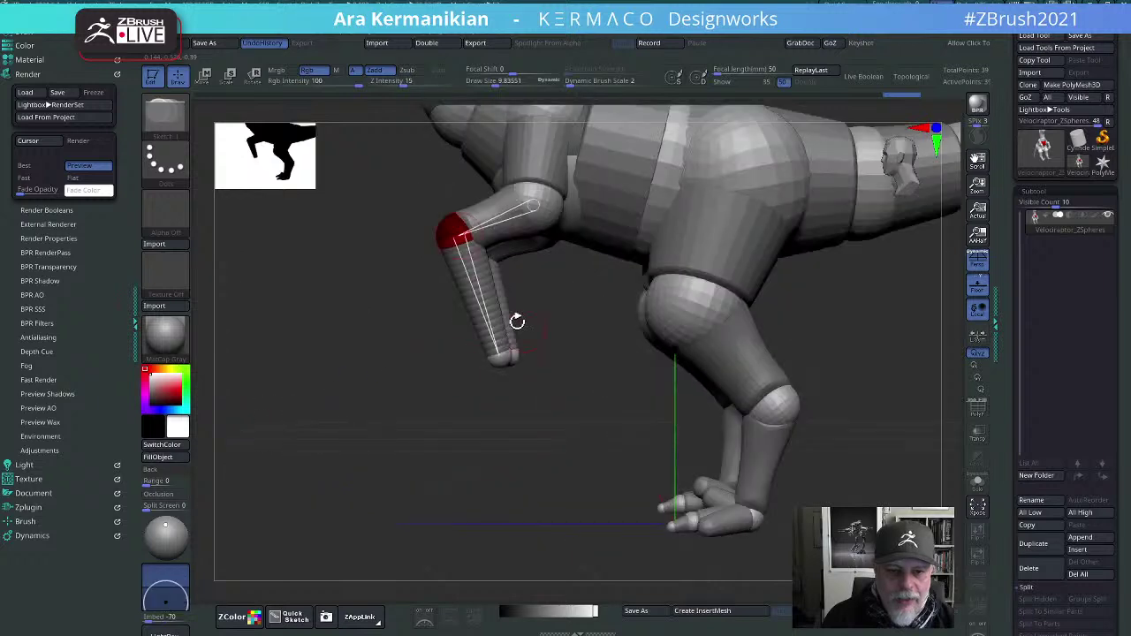
{"action": "left_click", "coordinate": [512, 362], "text": "alt"}
Step: Delete the extra toes so each foot keeps one toe, and undo the stray ZSphere added to the shin
{"action": "right_click_drag", "start_coordinate": [443, 390], "coordinate": [725, 466]}
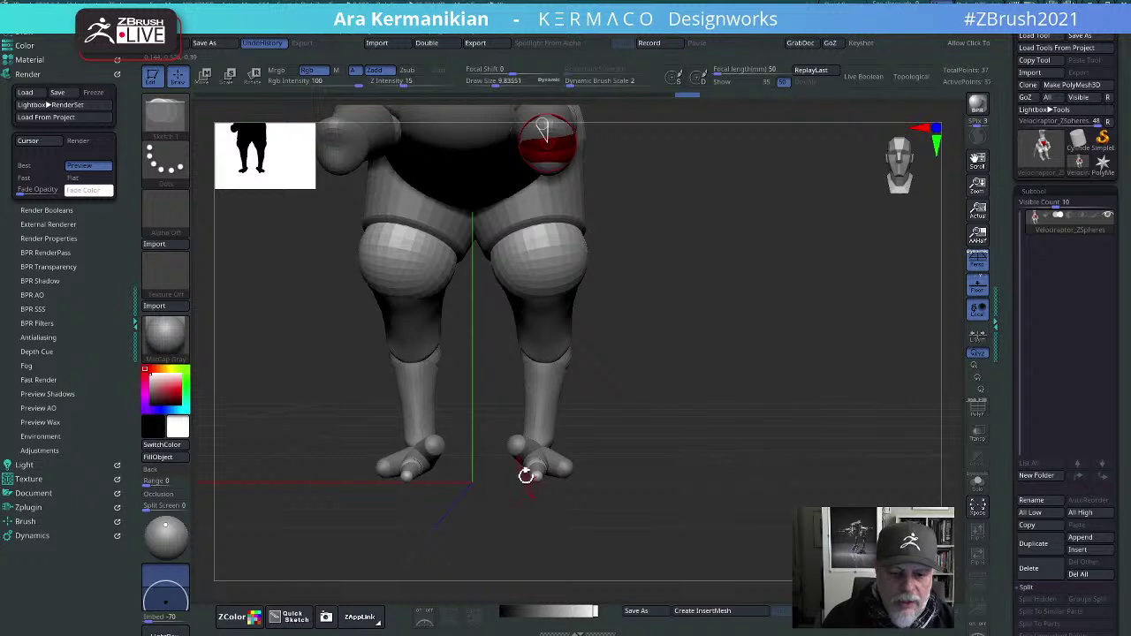
{"action": "right_click_drag", "start_coordinate": [614, 472], "coordinate": [784, 490]}
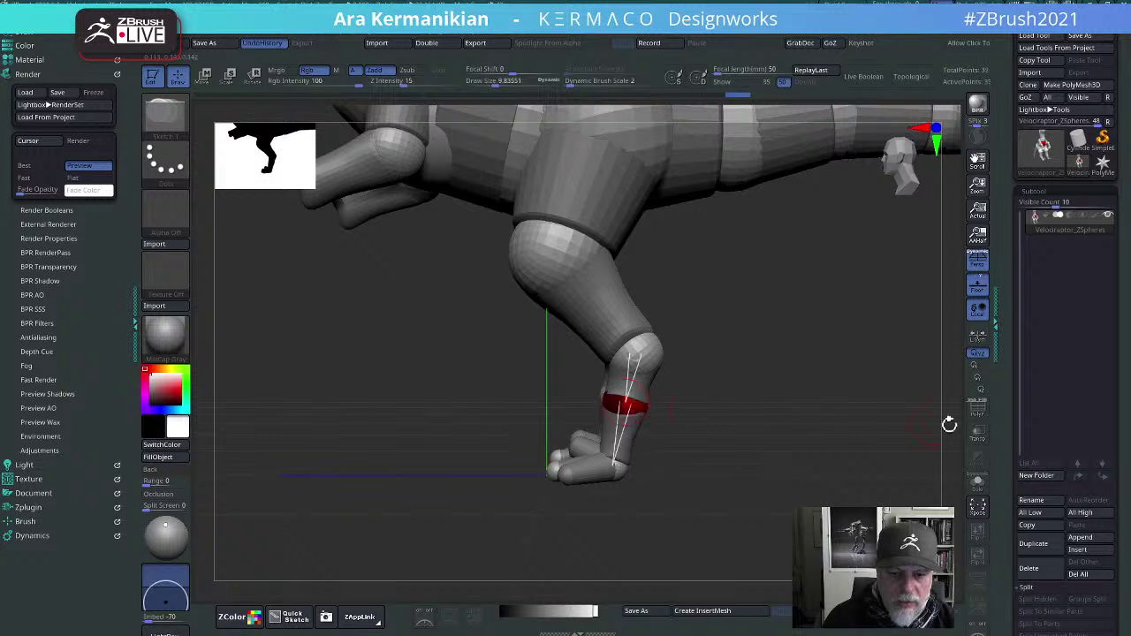
{"action": "key", "text": "ctrl+shift+z"}
Step: Repose the lower hind legs from the side by moving the hock and foot-base ZSpheres into a bent stance with the feet forward
{"action": "key", "text": "w"}
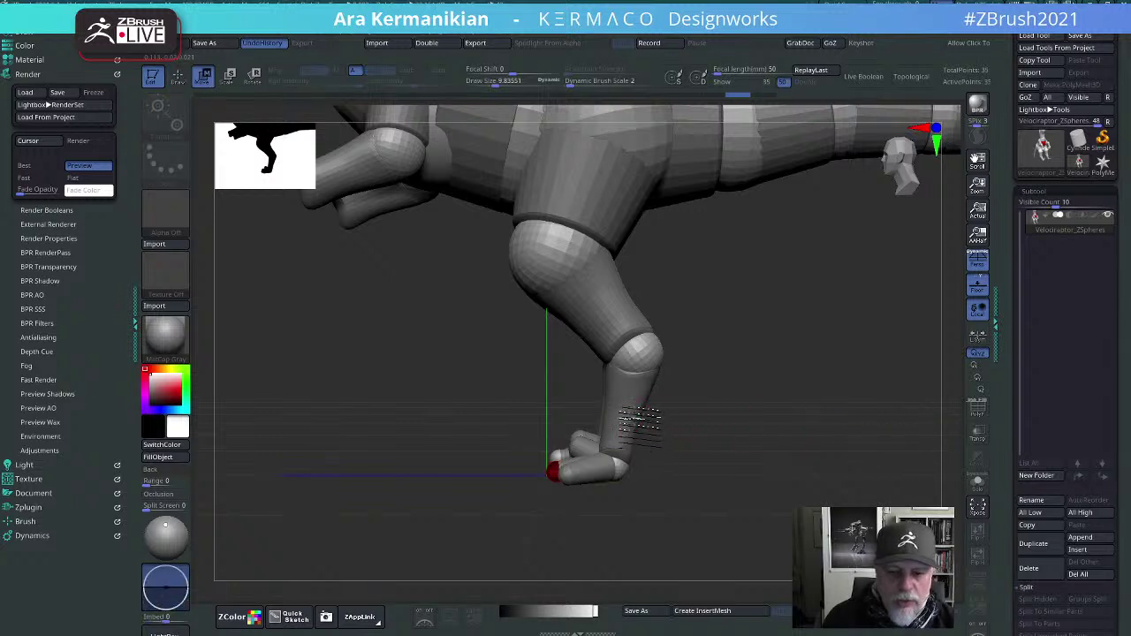
{"action": "left_click_drag", "start_coordinate": [639, 423], "coordinate": [546, 446]}
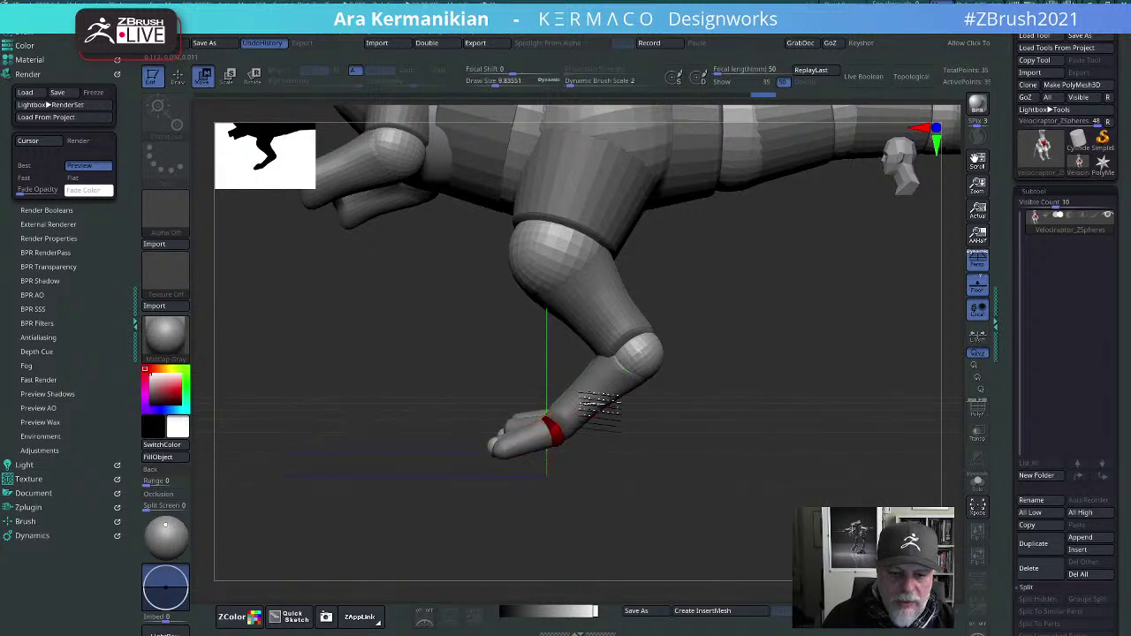
{"action": "left_click_drag", "start_coordinate": [600, 404], "coordinate": [619, 420]}
{"action": "left_click_drag", "start_coordinate": [771, 449], "coordinate": [747, 500], "text": "alt"}
{"action": "mouse_move", "coordinate": [641, 378]}
{"action": "left_mouse_down"}
{"action": "mouse_move", "coordinate": [753, 358]}
{"action": "mouse_move", "coordinate": [612, 393]}
{"action": "mouse_move", "coordinate": [713, 345]}
{"action": "mouse_move", "coordinate": [617, 386]}
{"action": "mouse_move", "coordinate": [638, 386]}
{"action": "left_mouse_up"}
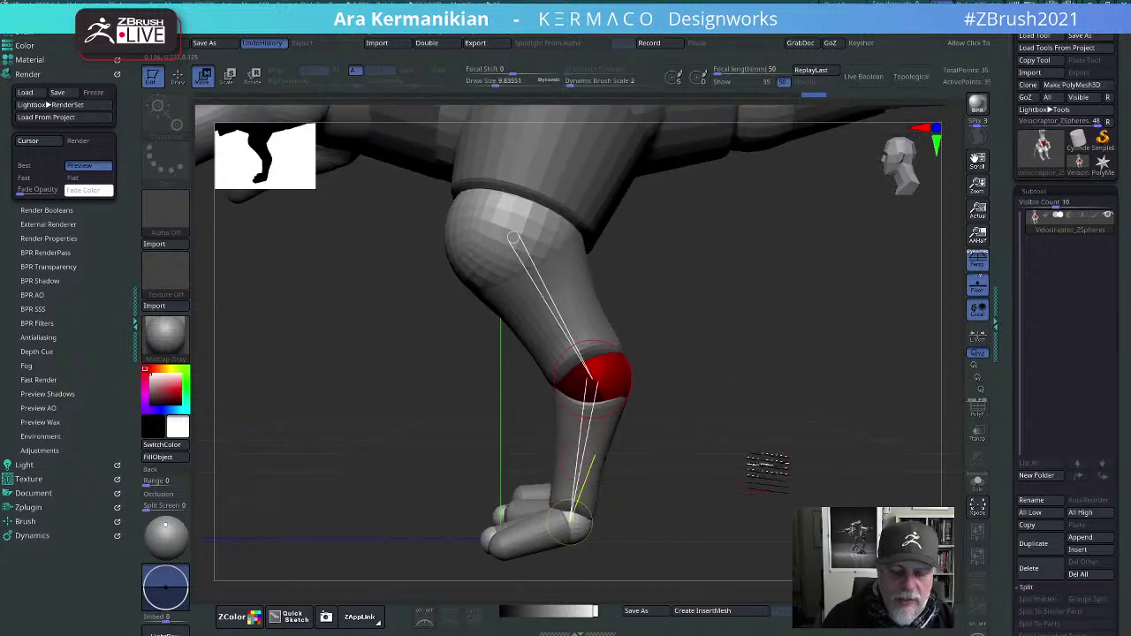
{"action": "left_click_drag", "start_coordinate": [768, 473], "coordinate": [748, 449], "text": "alt"}
{"action": "left_click_drag", "start_coordinate": [668, 355], "coordinate": [714, 355]}
{"action": "left_click_drag", "start_coordinate": [640, 473], "coordinate": [660, 452]}
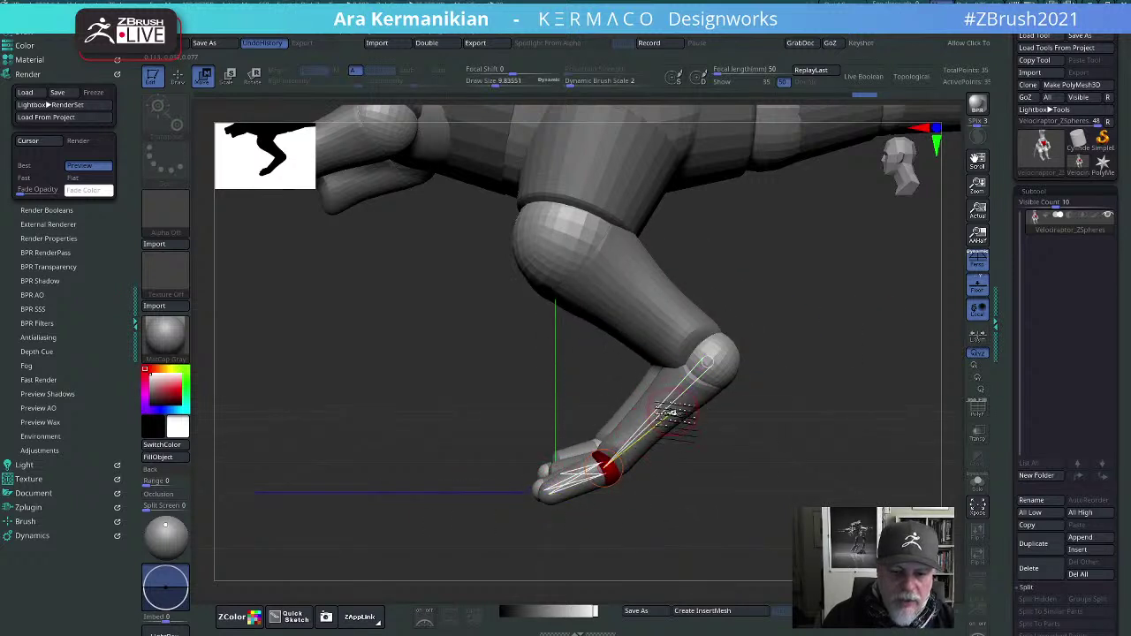
{"action": "mouse_move", "coordinate": [674, 413]}
{"action": "left_mouse_down"}
{"action": "mouse_move", "coordinate": [606, 414]}
{"action": "mouse_move", "coordinate": [669, 396]}
{"action": "left_mouse_up"}
{"action": "left_click_drag", "start_coordinate": [657, 323], "coordinate": [669, 412]}
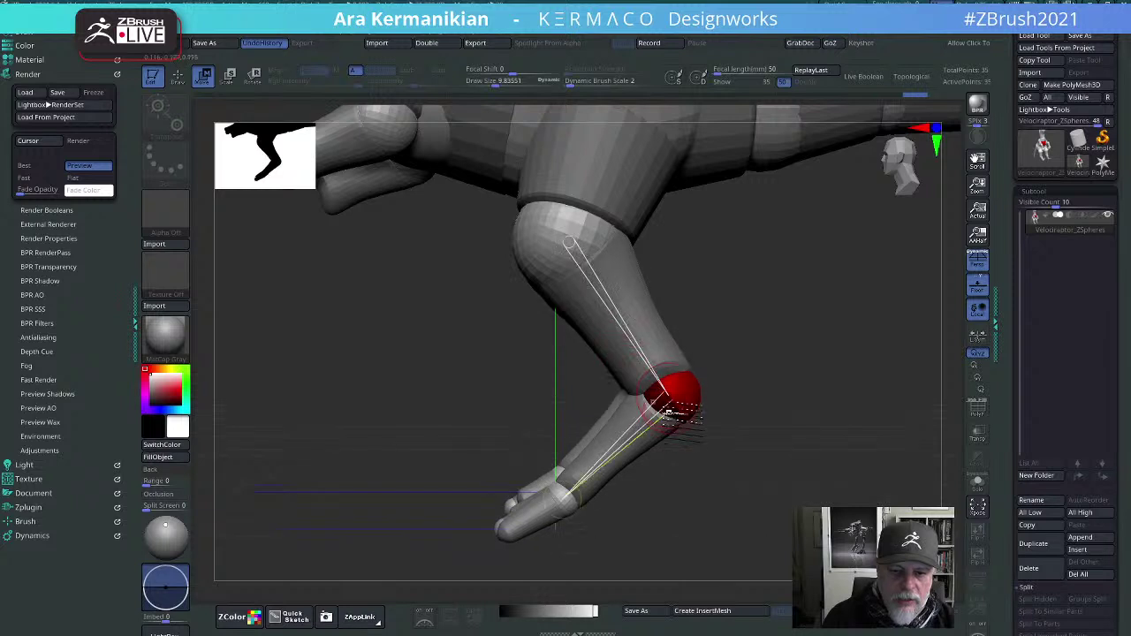
Step: Delete the tail ZSpheres from the tip inward, leaving only a short stub behind the hips
{"action": "left_click_drag", "start_coordinate": [854, 457], "coordinate": [680, 427], "text": "alt"}
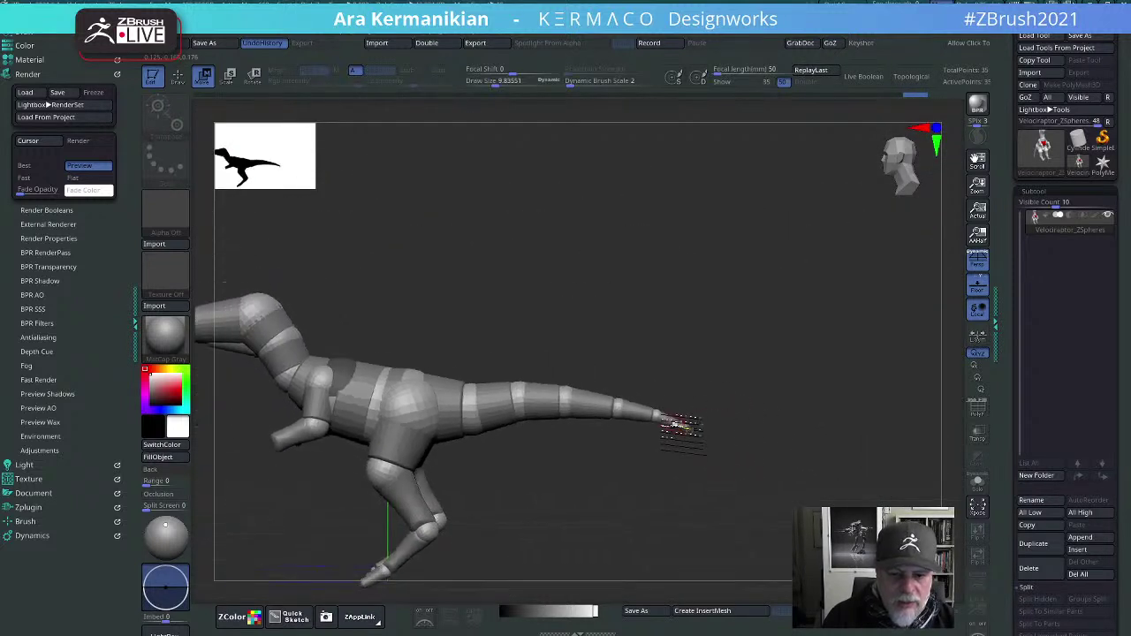
{"action": "key", "text": "q"}
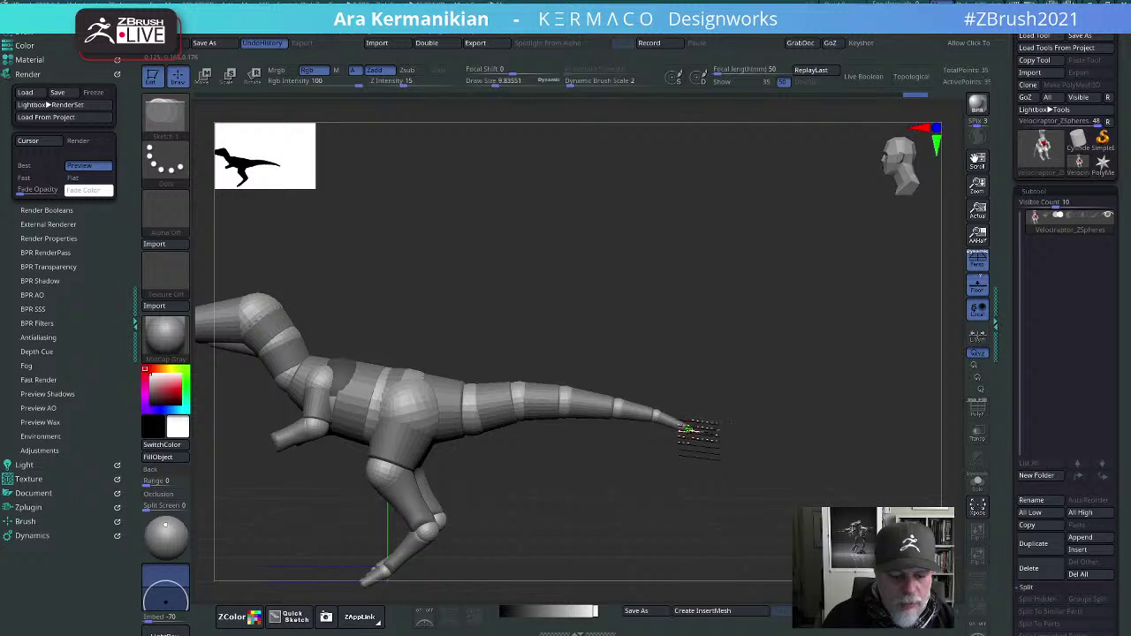
{"action": "left_click", "coordinate": [688, 427], "text": "alt"}
{"action": "left_click", "coordinate": [658, 415], "text": "alt"}
{"action": "left_click", "coordinate": [618, 406], "text": "alt"}
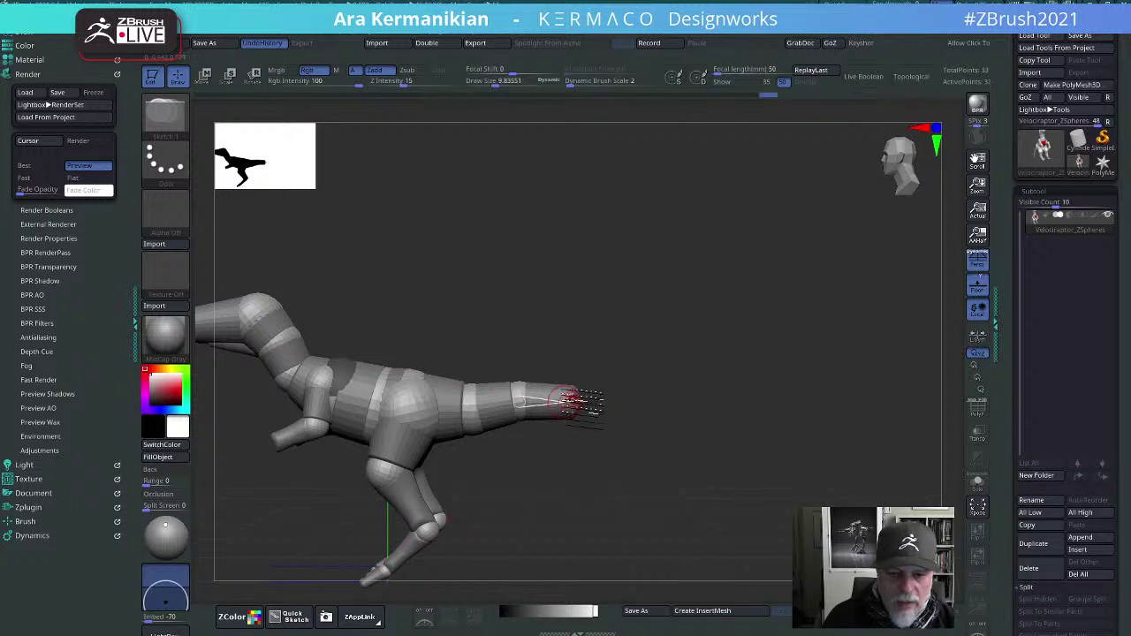
{"action": "left_click", "coordinate": [566, 399], "text": "alt"}
{"action": "left_click", "coordinate": [523, 400], "text": "alt"}
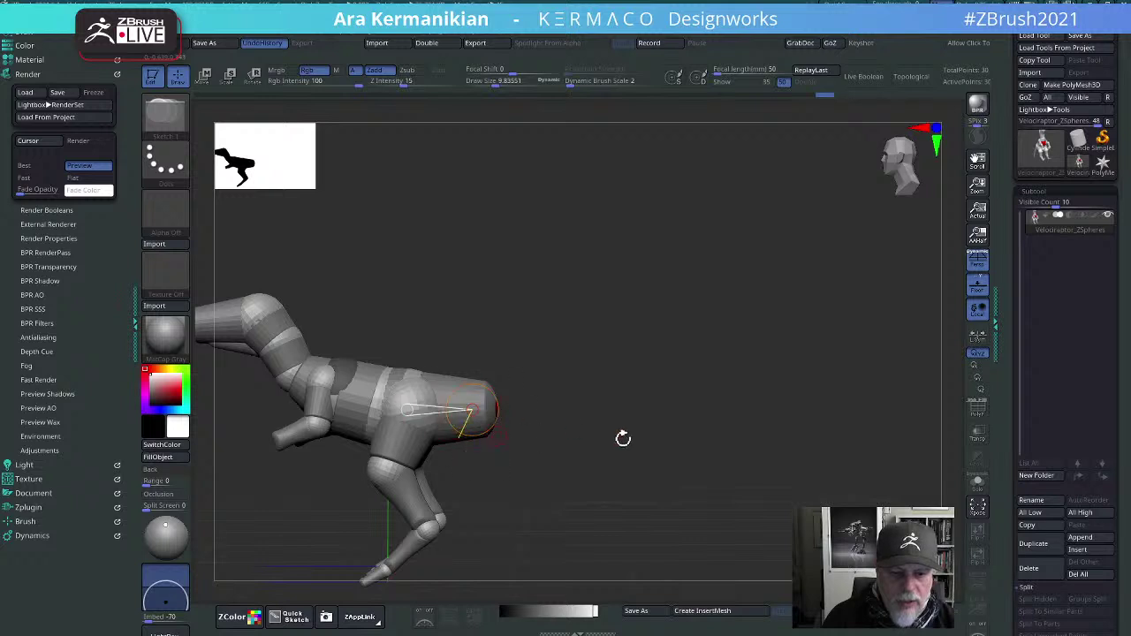
Step: Delete the lower-jaw ZSpheres beneath the velociraptor's head
{"action": "left_click_drag", "start_coordinate": [732, 415], "coordinate": [782, 397]}
{"action": "left_click_drag", "start_coordinate": [729, 374], "coordinate": [801, 359]}
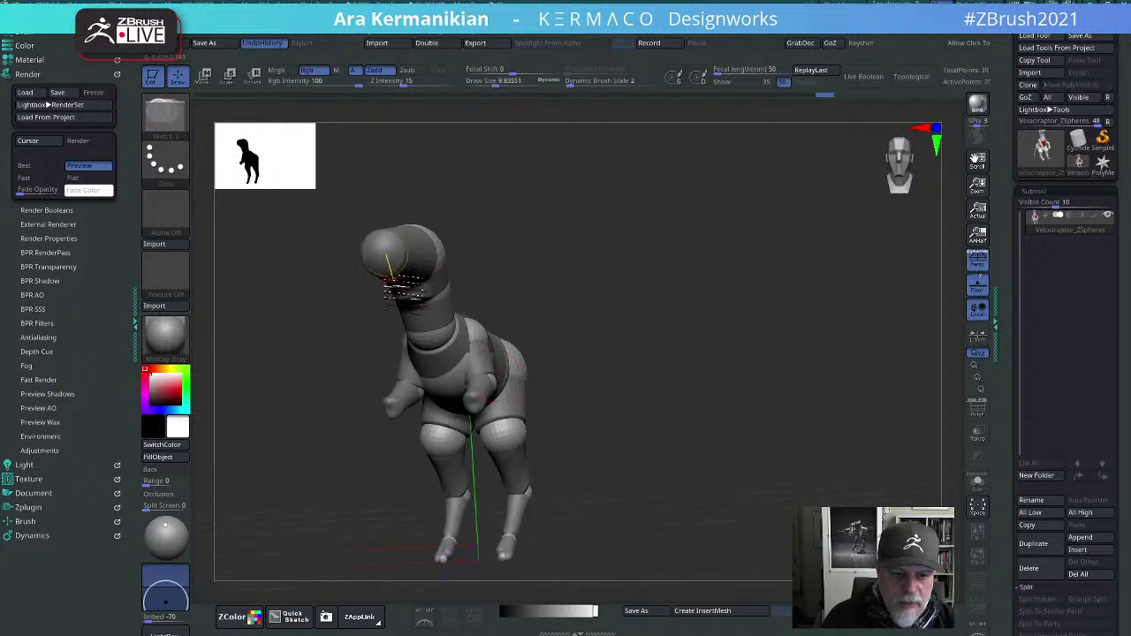
{"action": "left_click_drag", "start_coordinate": [791, 339], "coordinate": [702, 261]}
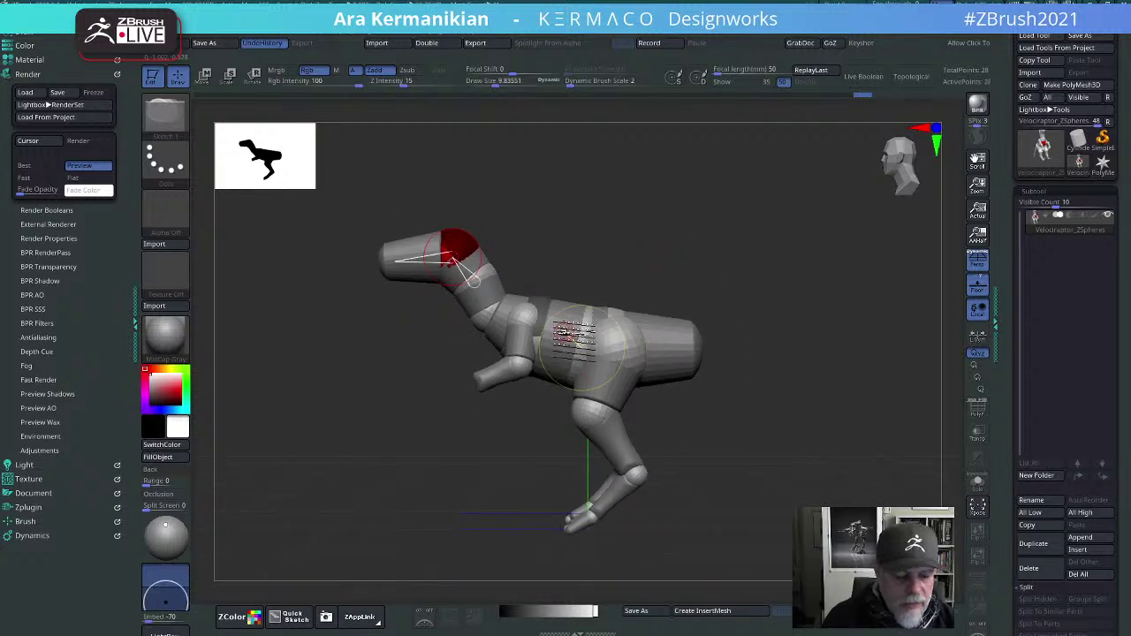
{"action": "key", "text": "r"}
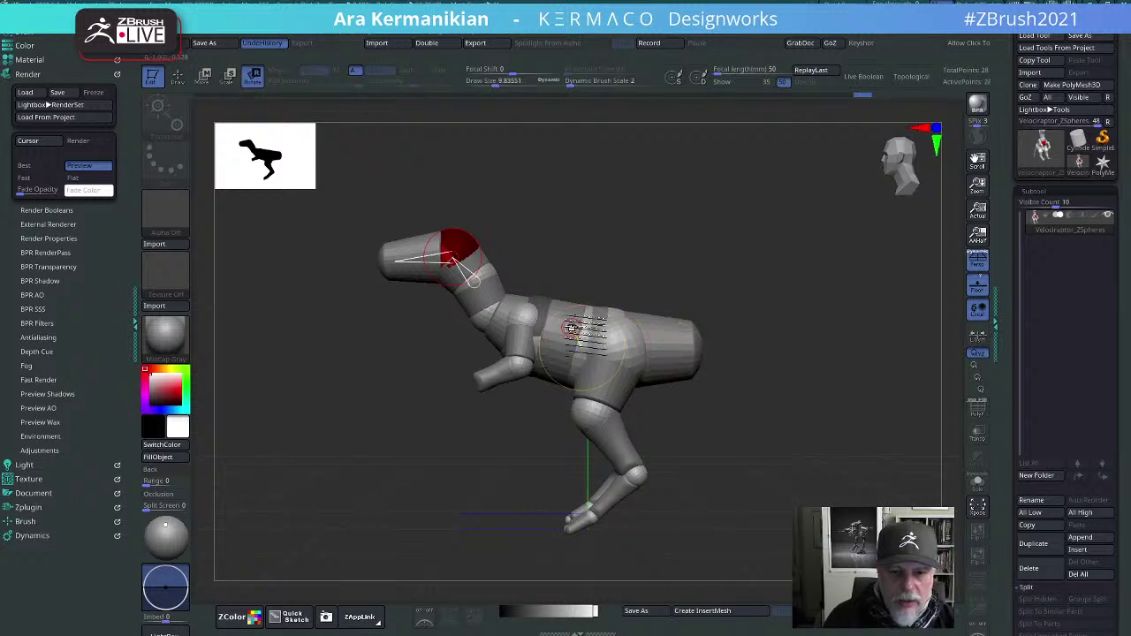
{"action": "left_click_drag", "start_coordinate": [579, 329], "coordinate": [570, 340]}
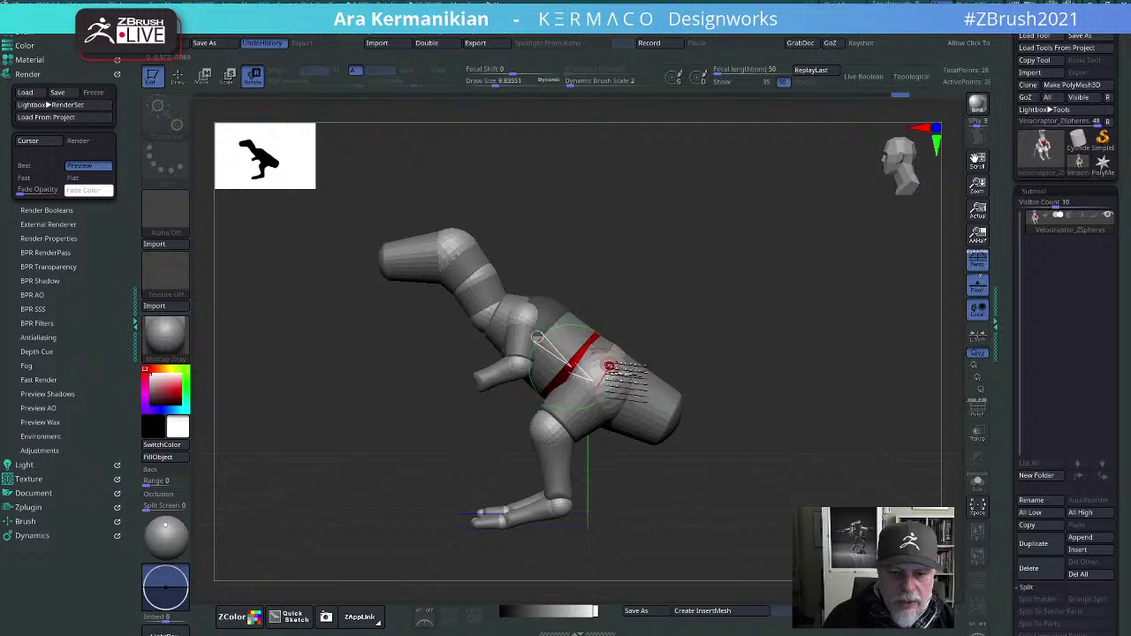
{"action": "key", "text": "ctrl"}
{"action": "key", "text": "ctrl+z"}
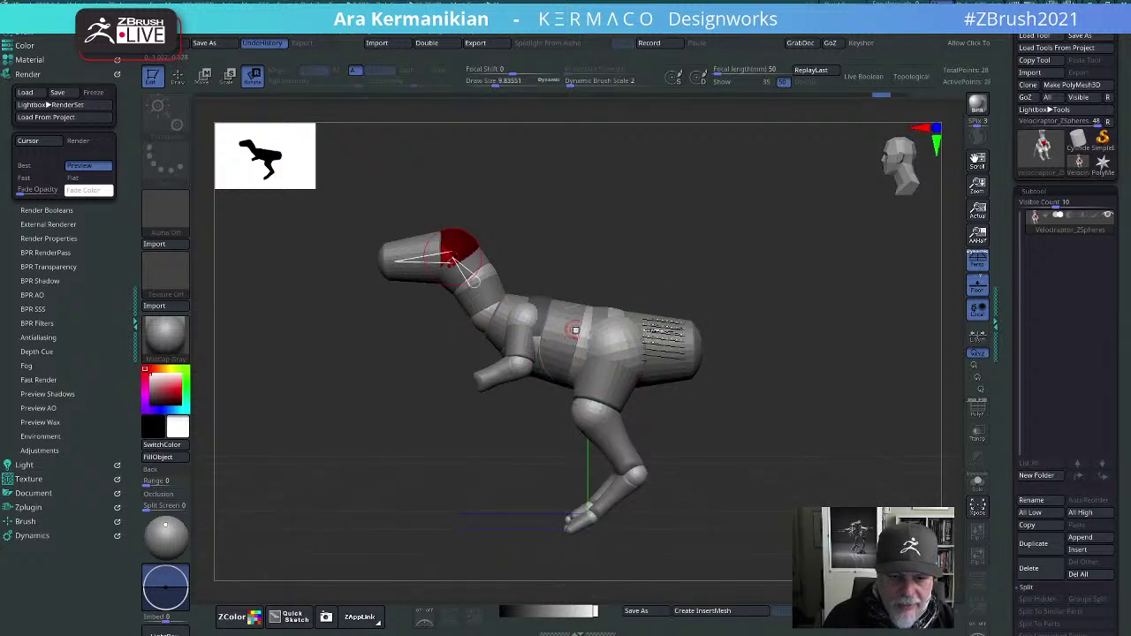
Step: Rotate the pelvis, tail stub and hind legs at the waist so the rear body tilts upward and the legs swing backward
{"action": "left_click_drag", "start_coordinate": [782, 458], "coordinate": [840, 460]}
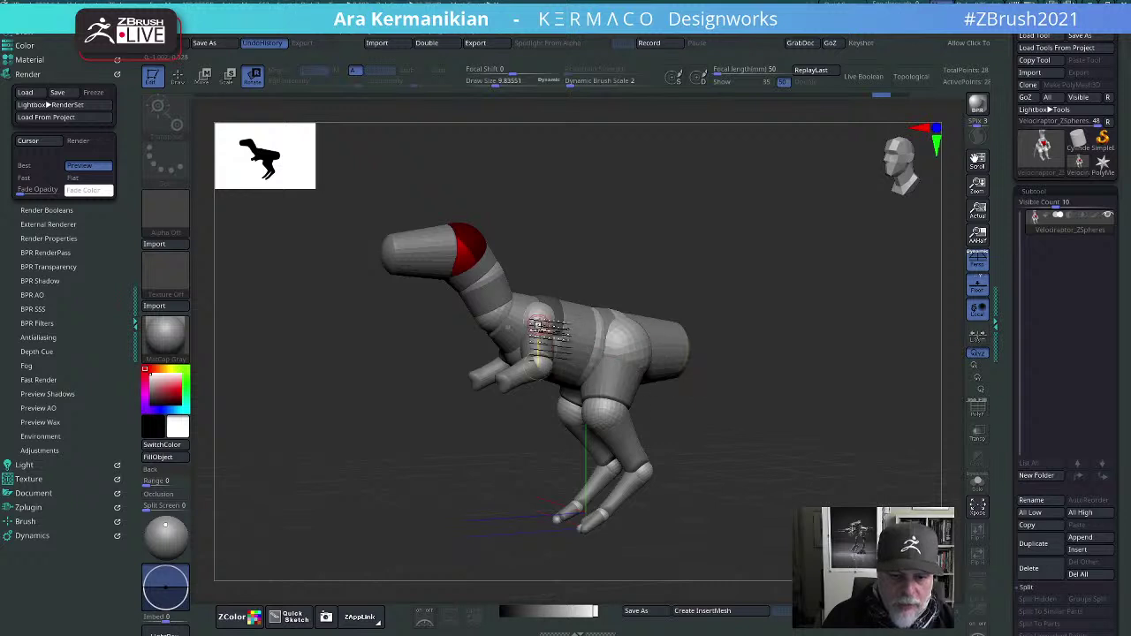
{"action": "left_click_drag", "start_coordinate": [571, 334], "coordinate": [618, 345]}
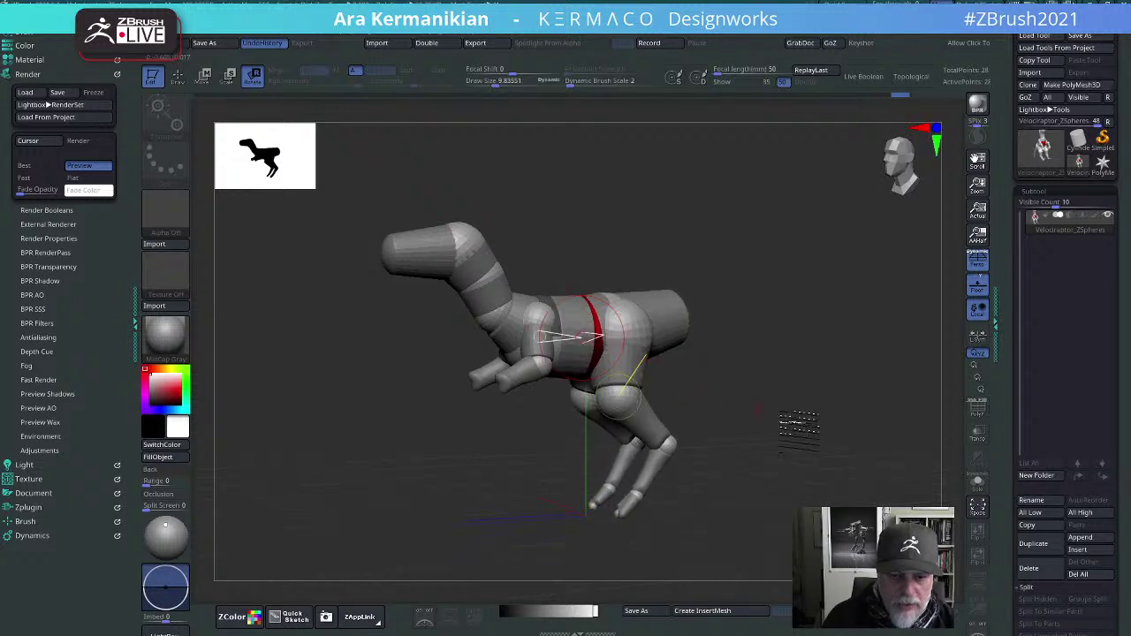
{"action": "left_click_drag", "start_coordinate": [788, 423], "coordinate": [734, 354], "text": "shift"}
{"action": "left_click_drag", "start_coordinate": [753, 363], "coordinate": [750, 364]}
{"action": "left_click_drag", "start_coordinate": [563, 274], "coordinate": [549, 271]}
{"action": "left_click_drag", "start_coordinate": [789, 311], "coordinate": [728, 311], "text": "shift"}
Step: Move the hip ZSpheres outward and down from the body, and lower the upper-leg joints beneath them
{"action": "key", "text": "w"}
{"action": "left_click_drag", "start_coordinate": [637, 245], "coordinate": [656, 295]}
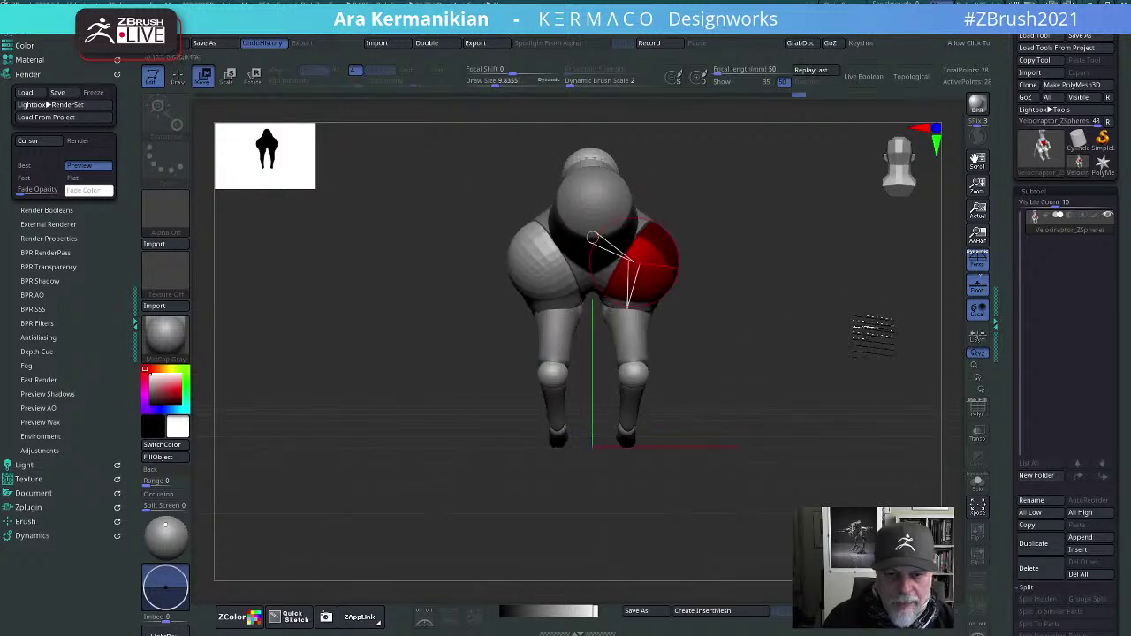
{"action": "left_click_drag", "start_coordinate": [867, 324], "coordinate": [733, 328]}
{"action": "left_click_drag", "start_coordinate": [634, 308], "coordinate": [645, 339]}
{"action": "left_click_drag", "start_coordinate": [778, 421], "coordinate": [734, 419]}
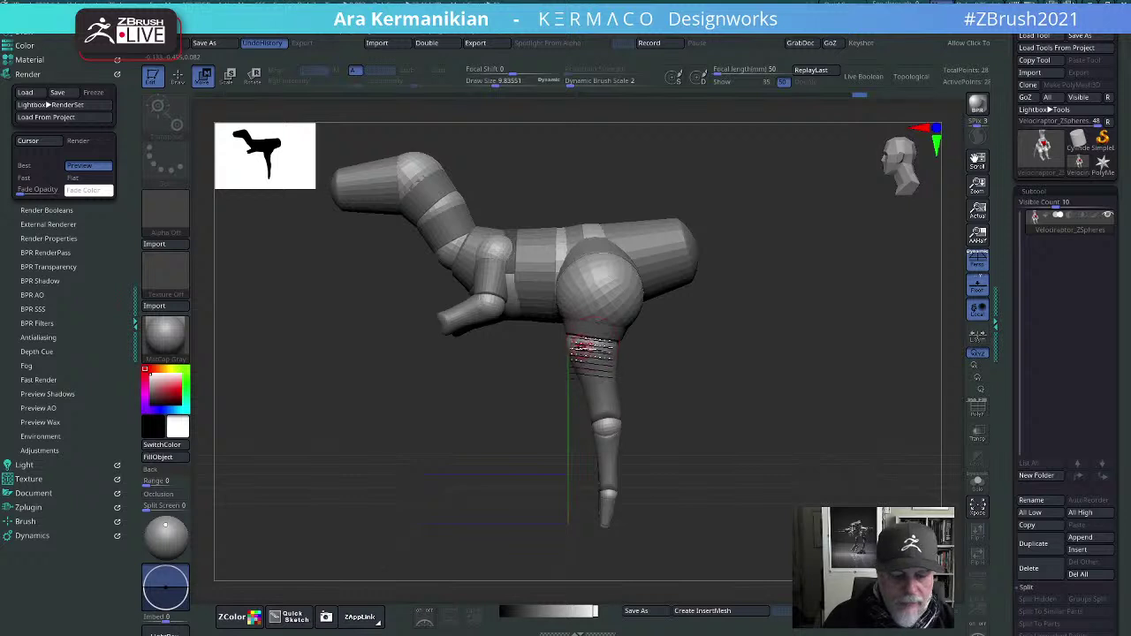
Step: Shape the hind legs from the side by moving the knee forward, the hock backward and the foot joint slightly forward
{"action": "left_click_drag", "start_coordinate": [592, 362], "coordinate": [556, 393]}
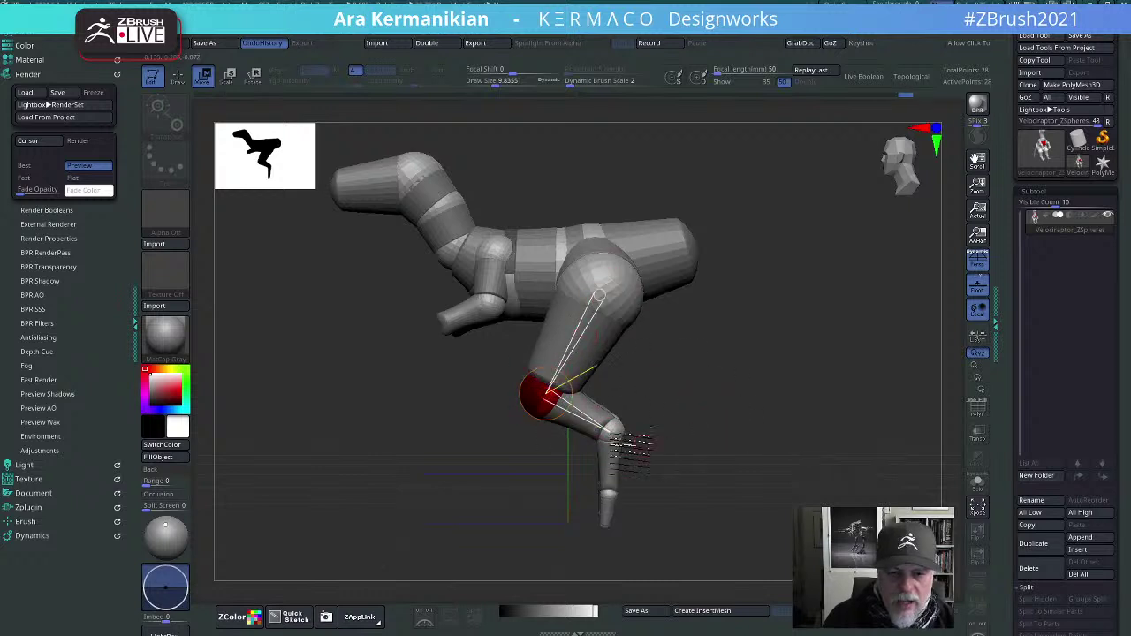
{"action": "left_click_drag", "start_coordinate": [610, 428], "coordinate": [633, 449]}
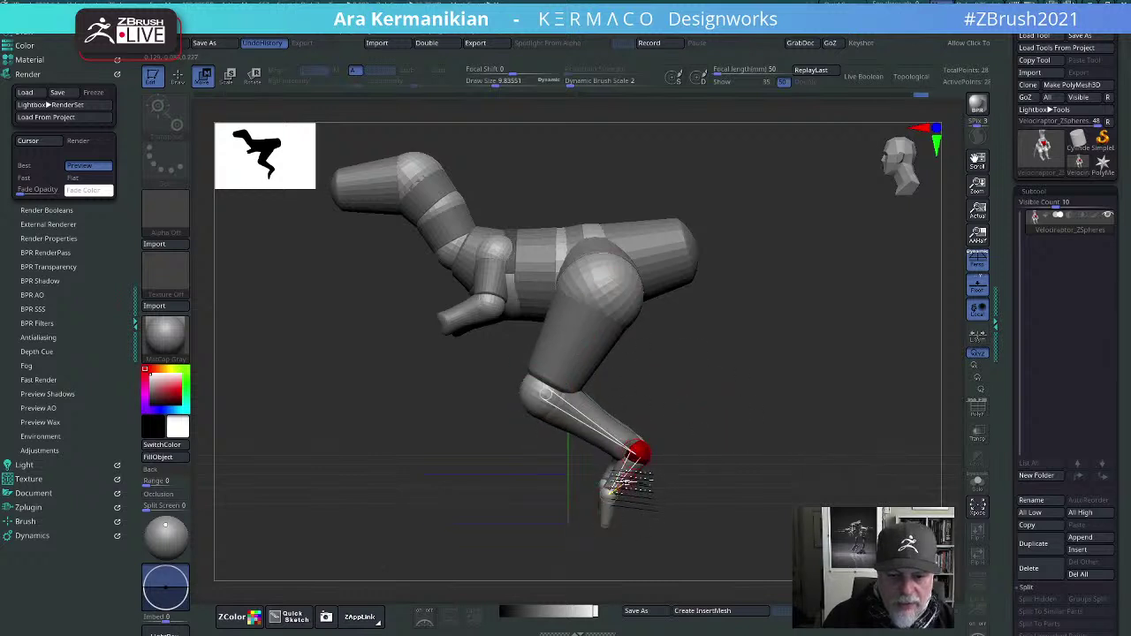
{"action": "mouse_move", "coordinate": [624, 492]}
{"action": "left_mouse_down"}
{"action": "mouse_move", "coordinate": [576, 499]}
{"action": "mouse_move", "coordinate": [525, 485]}
{"action": "mouse_move", "coordinate": [594, 470]}
{"action": "mouse_move", "coordinate": [608, 482]}
{"action": "left_mouse_up"}
{"action": "left_click_drag", "start_coordinate": [742, 511], "coordinate": [840, 438]}
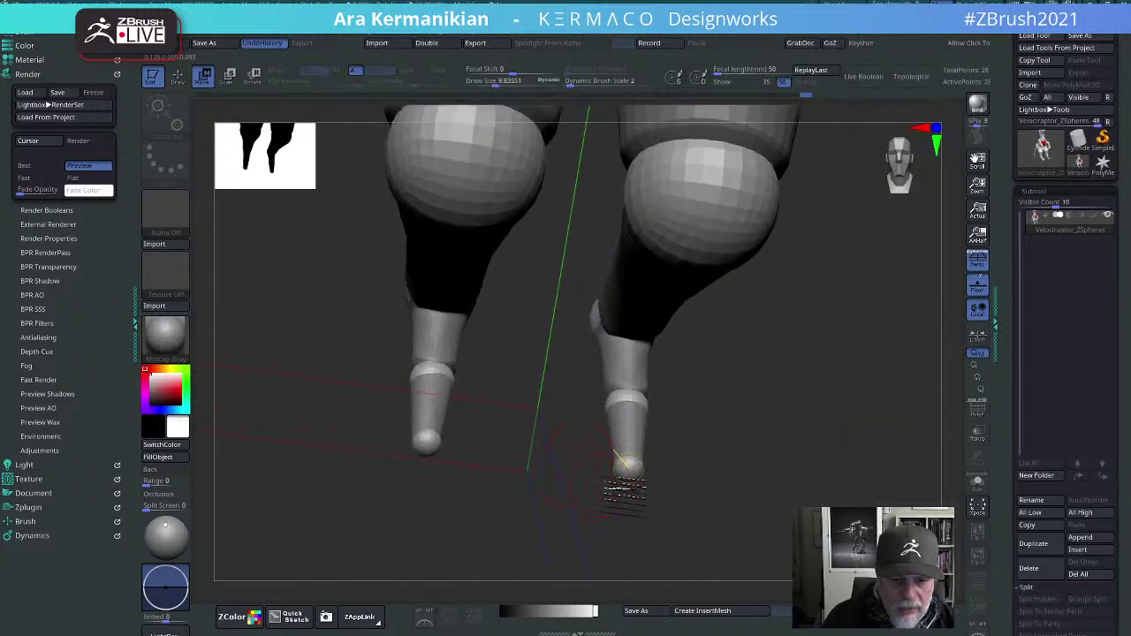
Step: Spread the outer toe ZSpheres to either side of the middle toe so each foot has three fanned toes
{"action": "left_click_drag", "start_coordinate": [646, 466], "coordinate": [561, 480]}
{"action": "left_click_drag", "start_coordinate": [754, 462], "coordinate": [622, 498]}
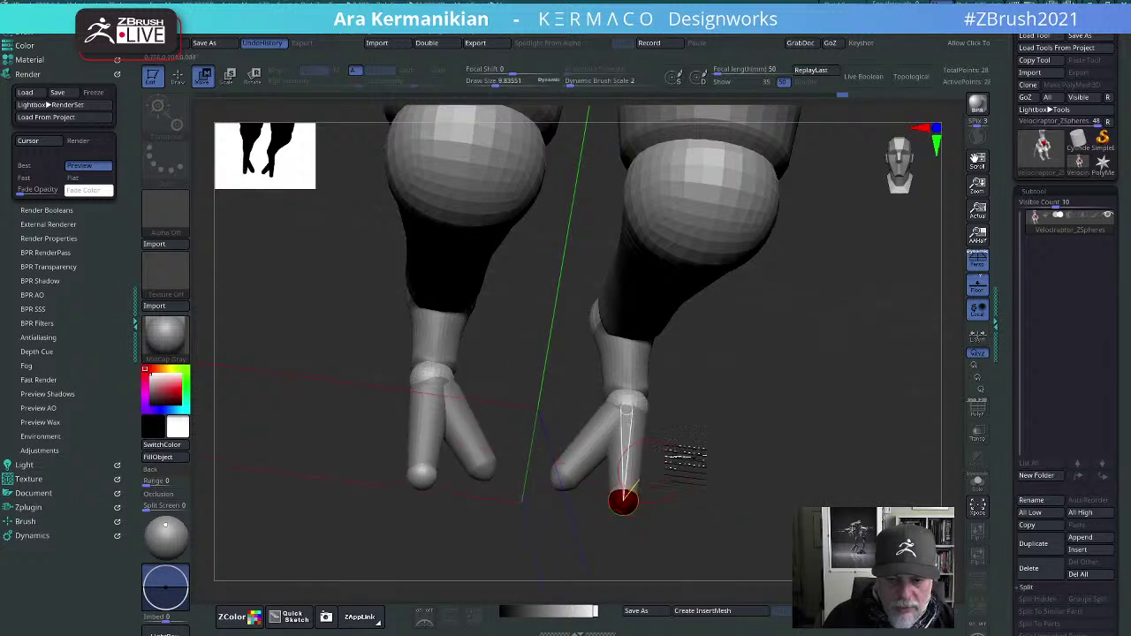
{"action": "left_click_drag", "start_coordinate": [672, 455], "coordinate": [708, 463]}
{"action": "left_click_drag", "start_coordinate": [761, 490], "coordinate": [596, 421]}
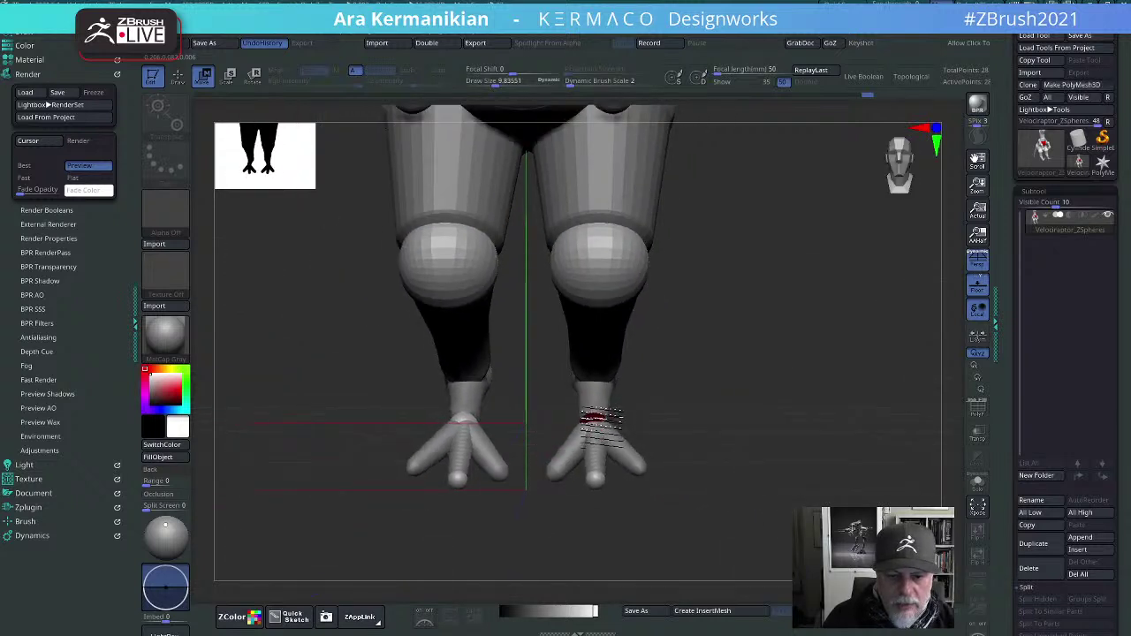
{"action": "left_click_drag", "start_coordinate": [710, 402], "coordinate": [941, 351]}
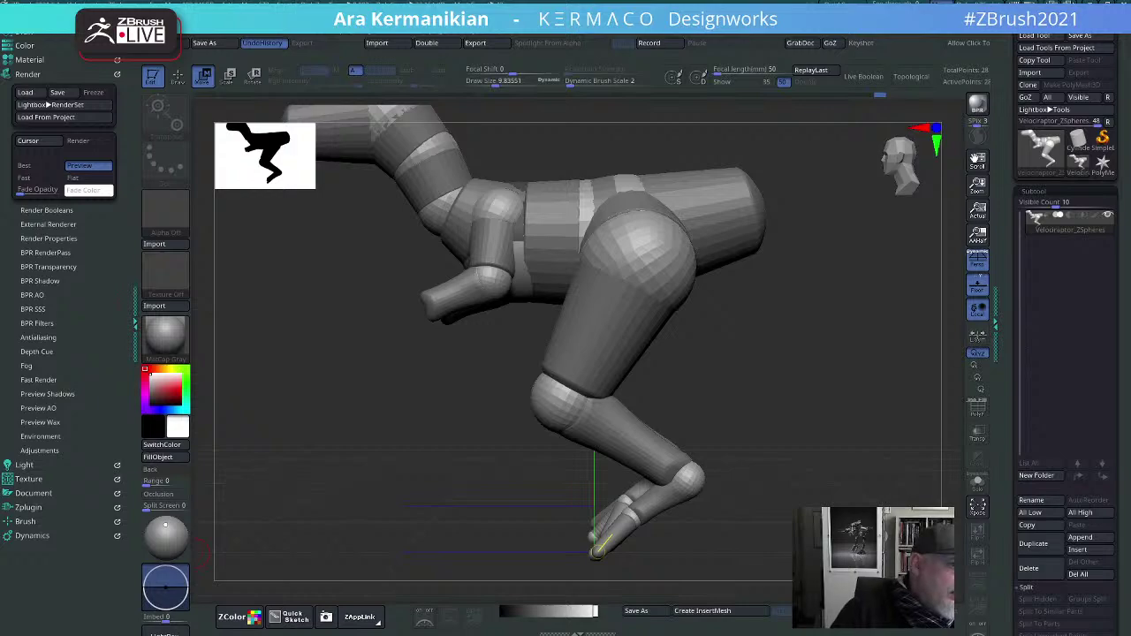
Step: Switch to the browser, examine the bipedal mech designs in the gallery including the enlarged blue walker, and return to ZBrush
{"action": "left_click_drag", "start_coordinate": [1130, 49], "coordinate": [670, 3]}
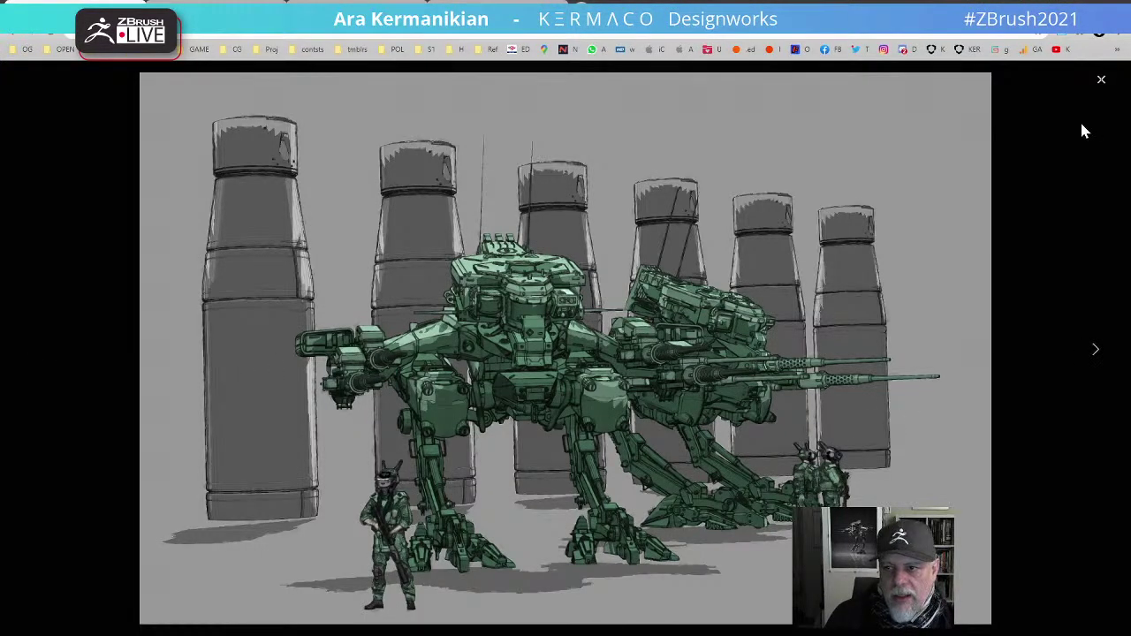
{"action": "left_click", "coordinate": [1102, 82]}
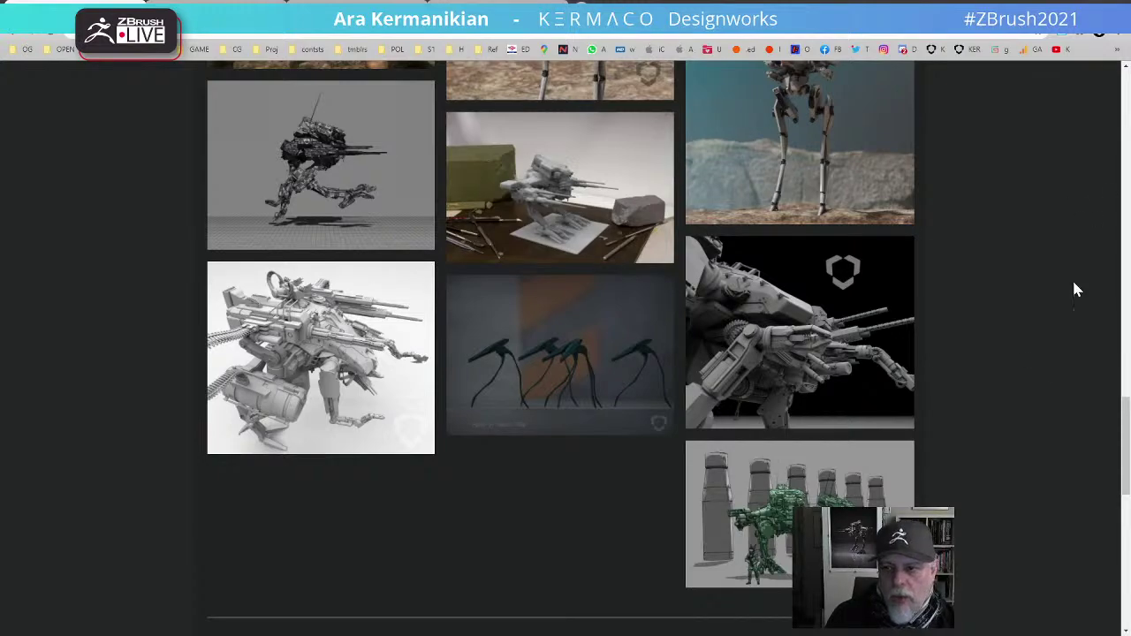
{"action": "left_click_drag", "start_coordinate": [1124, 458], "coordinate": [1083, 227]}
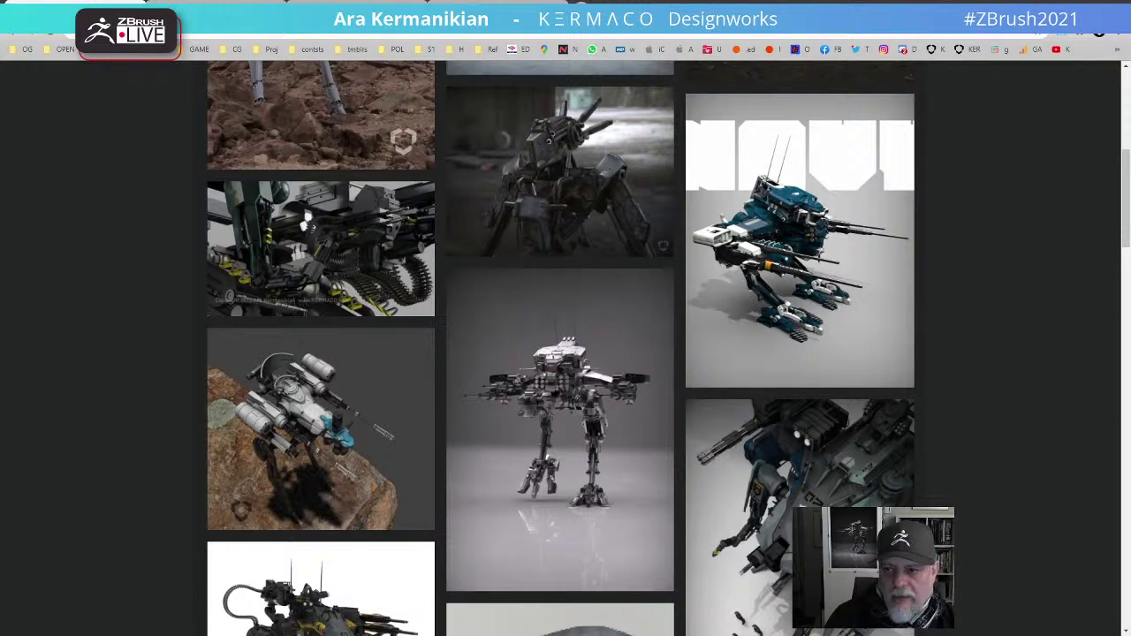
{"action": "mouse_move", "coordinate": [1124, 267]}
{"action": "left_mouse_down"}
{"action": "mouse_move", "coordinate": [1125, 197]}
{"action": "mouse_move", "coordinate": [1125, 265]}
{"action": "left_mouse_up"}
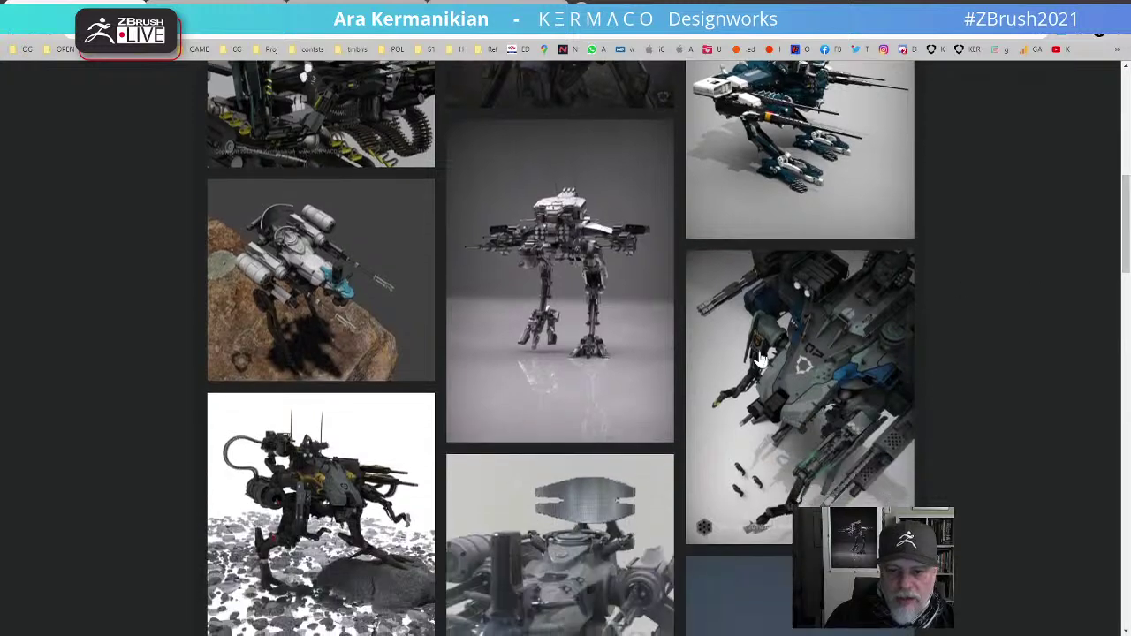
{"action": "left_click", "coordinate": [778, 166]}
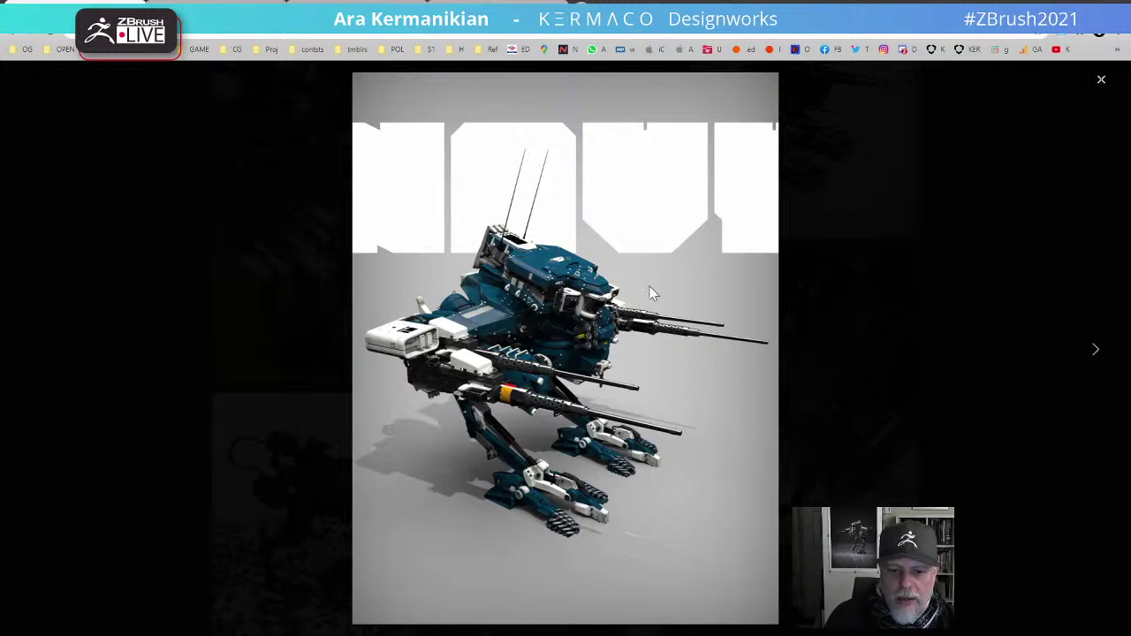
{"action": "left_click", "coordinate": [1101, 79]}
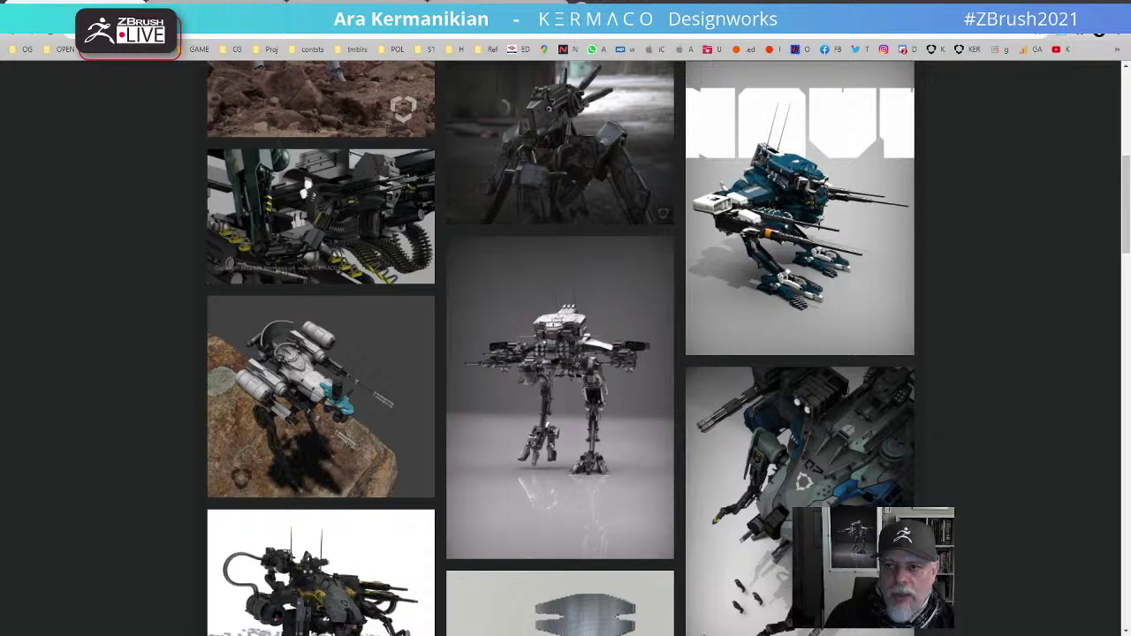
{"action": "key", "text": "alt+Tab"}
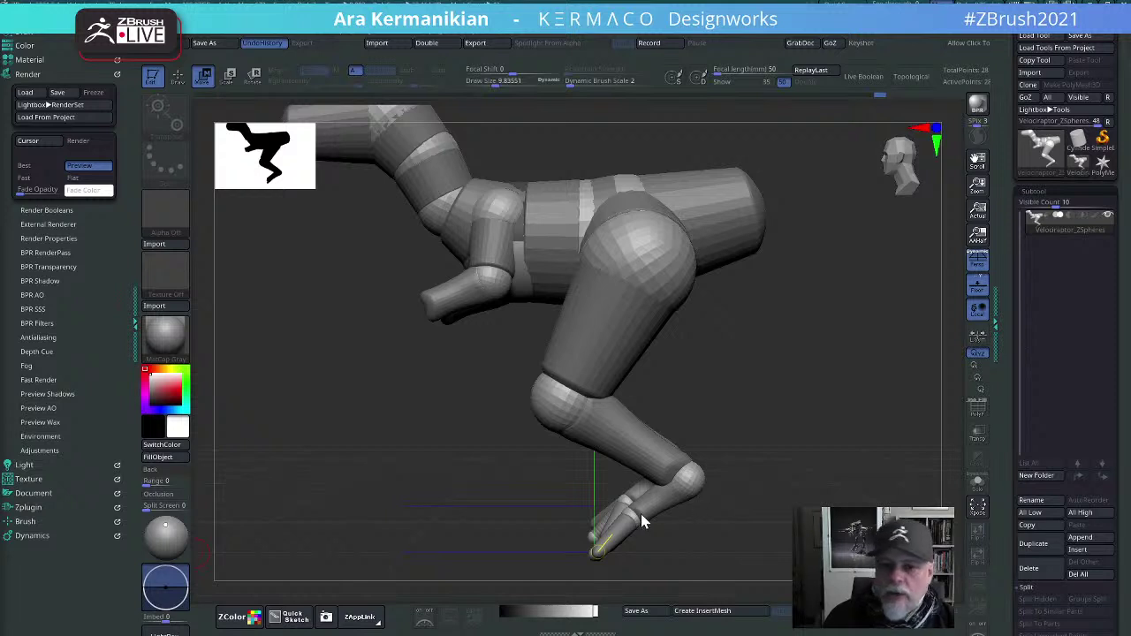
Step: Widen the stance from behind by moving the hip, knee and lower-leg ZSpheres outward
{"action": "left_click_drag", "start_coordinate": [902, 397], "coordinate": [905, 391], "text": "shift"}
{"action": "left_click_drag", "start_coordinate": [808, 360], "coordinate": [710, 328]}
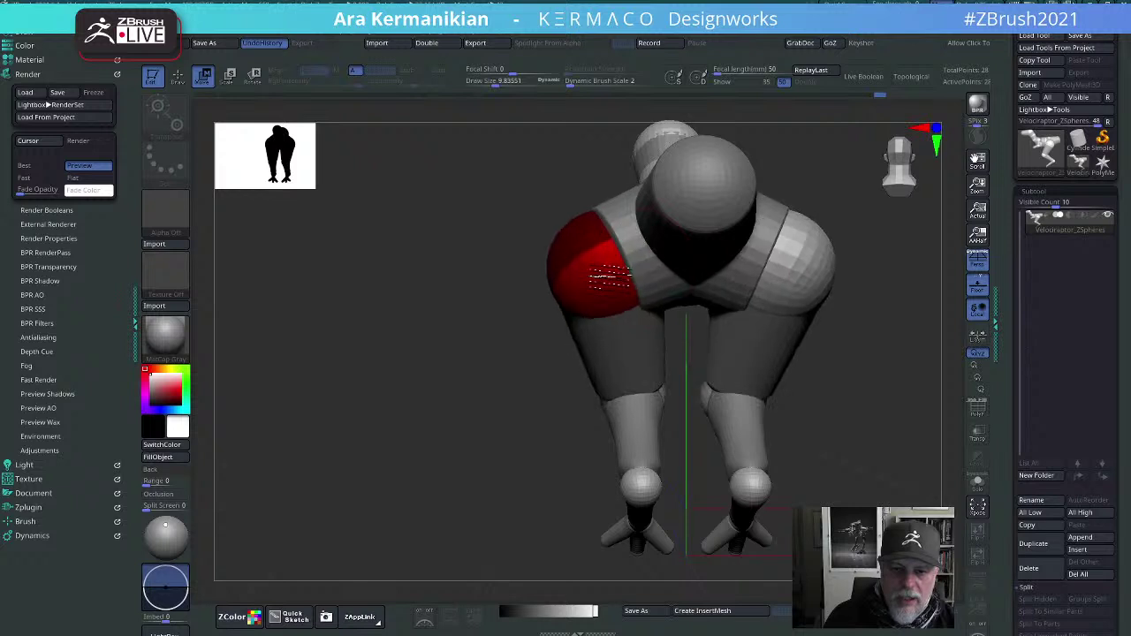
{"action": "left_click_drag", "start_coordinate": [610, 276], "coordinate": [605, 276]}
{"action": "left_click_drag", "start_coordinate": [669, 396], "coordinate": [602, 398]}
{"action": "left_click_drag", "start_coordinate": [616, 470], "coordinate": [553, 387]}
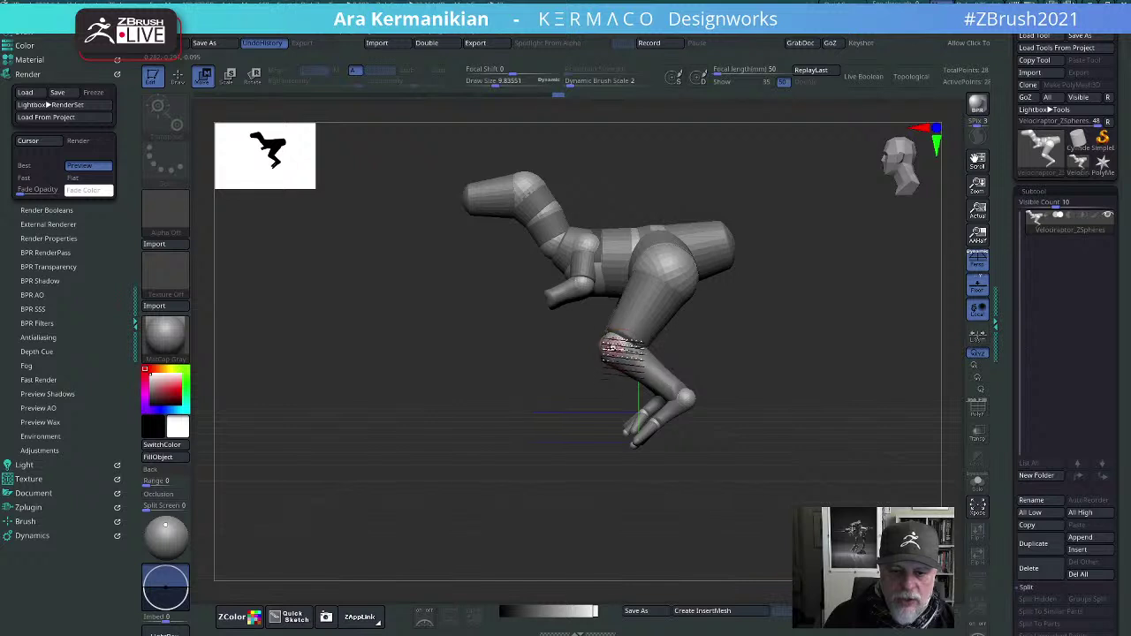
Step: Lengthen the thighs by moving the knees forward and down, lower the hocks to match, and extend the toes forward
{"action": "left_click_drag", "start_coordinate": [614, 347], "coordinate": [575, 387]}
{"action": "left_click_drag", "start_coordinate": [687, 401], "coordinate": [634, 493]}
{"action": "left_click_drag", "start_coordinate": [657, 438], "coordinate": [708, 488]}
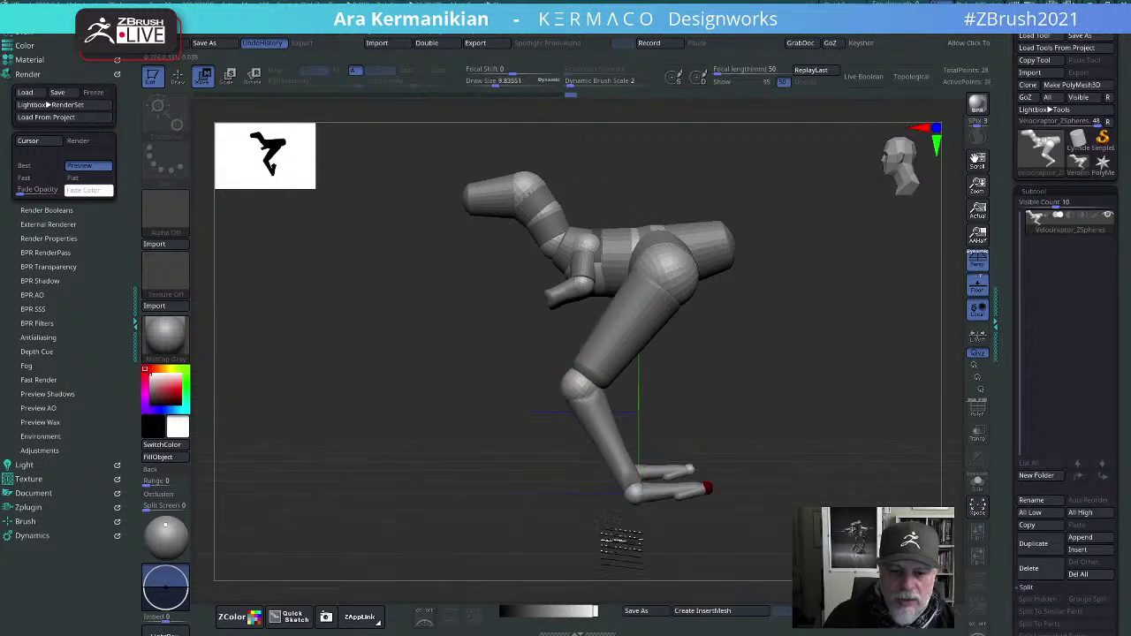
{"action": "left_click_drag", "start_coordinate": [609, 518], "coordinate": [542, 530]}
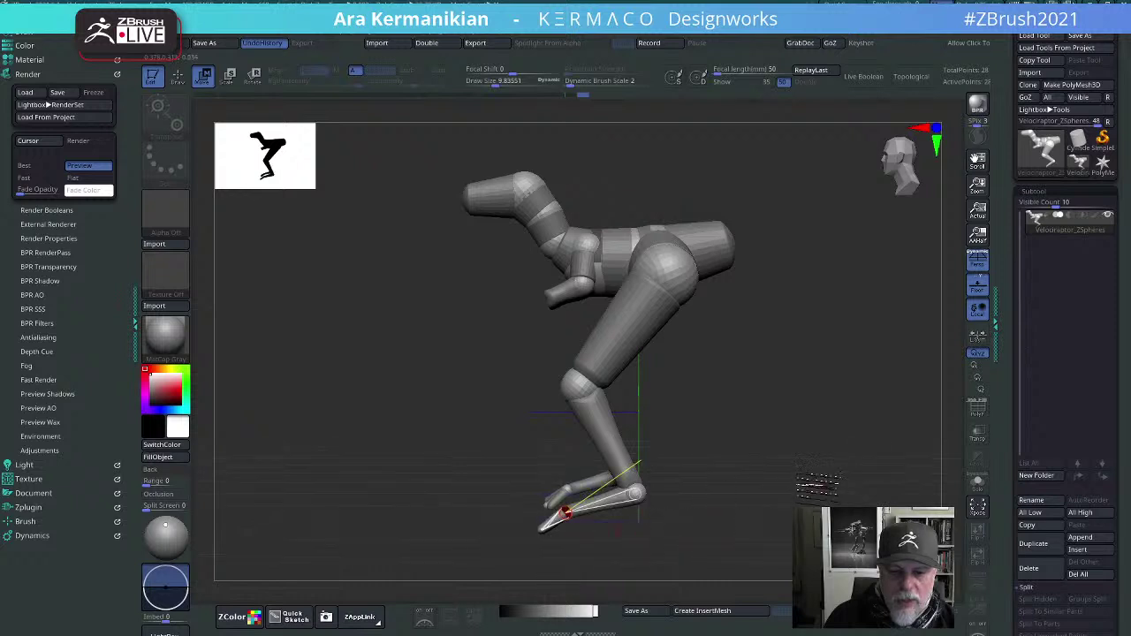
Step: Refine the leg proportions from the side by raising the knees slightly and moving the hocks upward
{"action": "left_click_drag", "start_coordinate": [818, 485], "coordinate": [831, 454], "text": "alt"}
{"action": "left_click_drag", "start_coordinate": [739, 397], "coordinate": [765, 368], "text": "alt"}
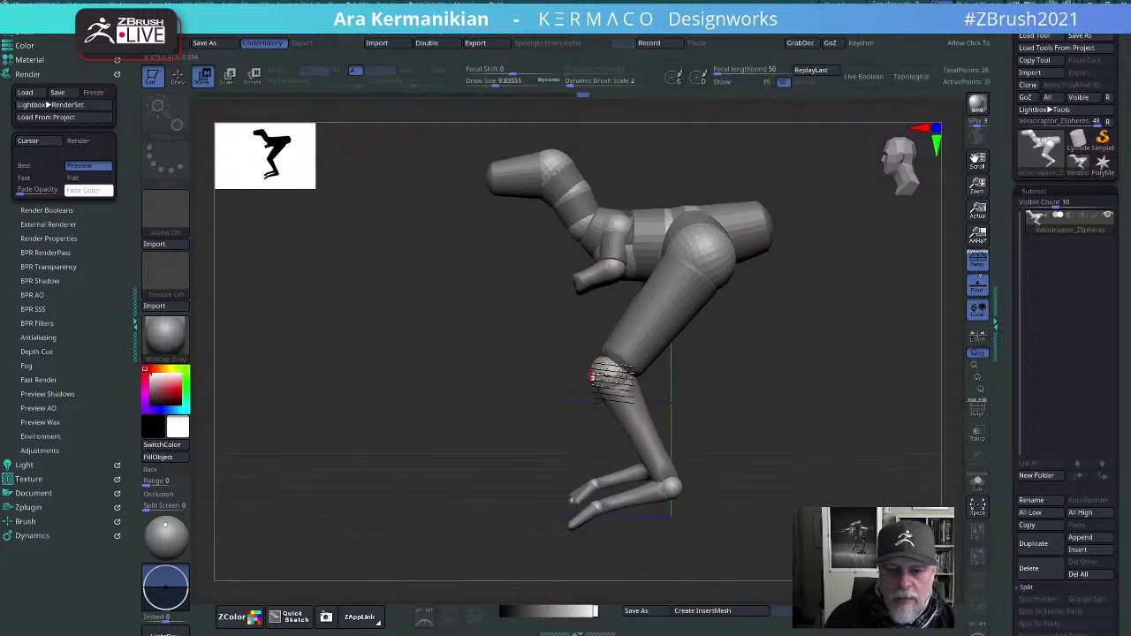
{"action": "left_click", "coordinate": [609, 378]}
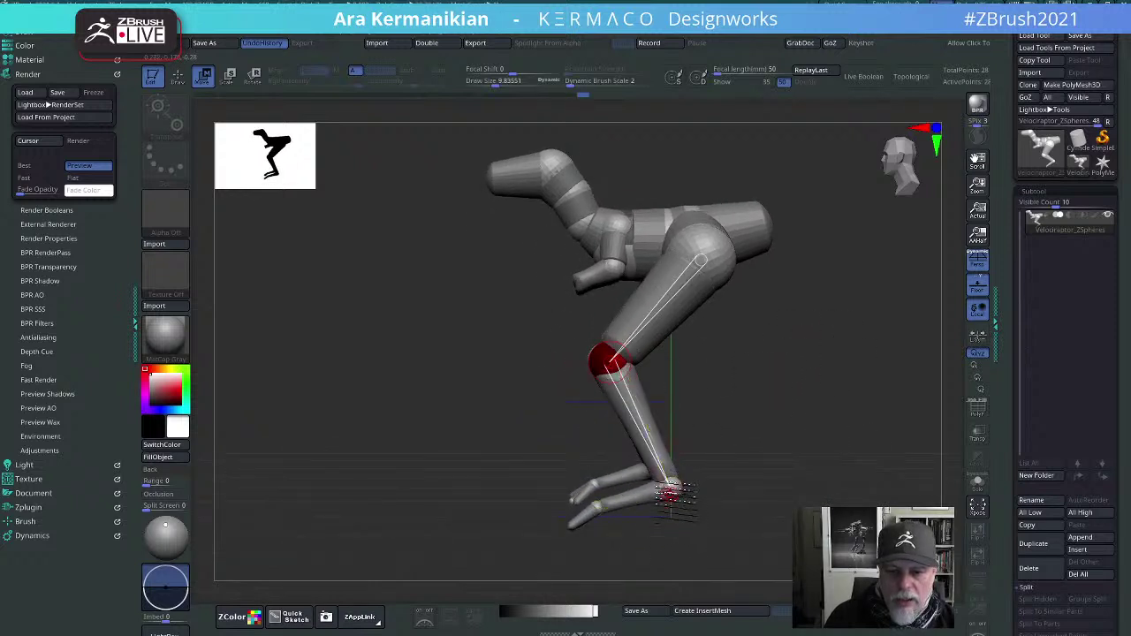
{"action": "left_click_drag", "start_coordinate": [669, 493], "coordinate": [658, 456]}
Step: Delete the two outer toe ZSpheres on each foot so that only the middle toe is left
{"action": "left_click_drag", "start_coordinate": [834, 453], "coordinate": [875, 446]}
{"action": "mouse_move", "coordinate": [808, 390]}
{"action": "left_mouse_down"}
{"action": "mouse_move", "coordinate": [745, 301]}
{"action": "mouse_move", "coordinate": [766, 325]}
{"action": "left_mouse_up"}
{"action": "mouse_move", "coordinate": [878, 459]}
{"action": "left_mouse_down", "text": "alt"}
{"action": "mouse_move", "coordinate": [766, 328]}
{"action": "mouse_move", "coordinate": [766, 374]}
{"action": "left_mouse_up", "text": "alt"}
{"action": "key", "text": "q"}
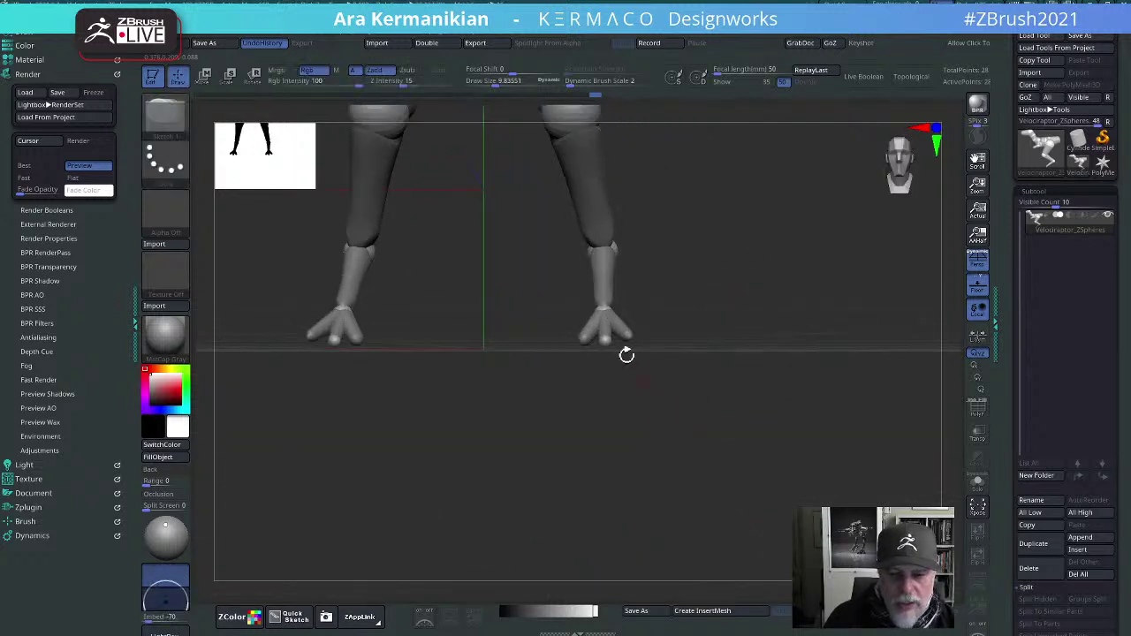
{"action": "left_click", "coordinate": [629, 335], "text": "alt"}
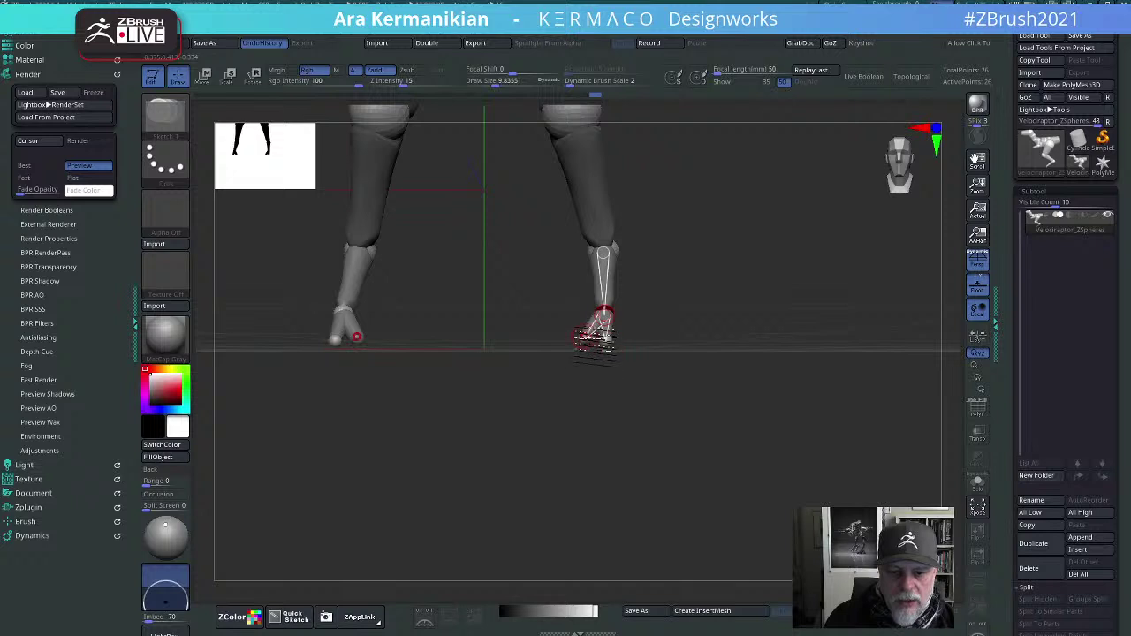
{"action": "left_click_drag", "start_coordinate": [806, 353], "coordinate": [765, 313]}
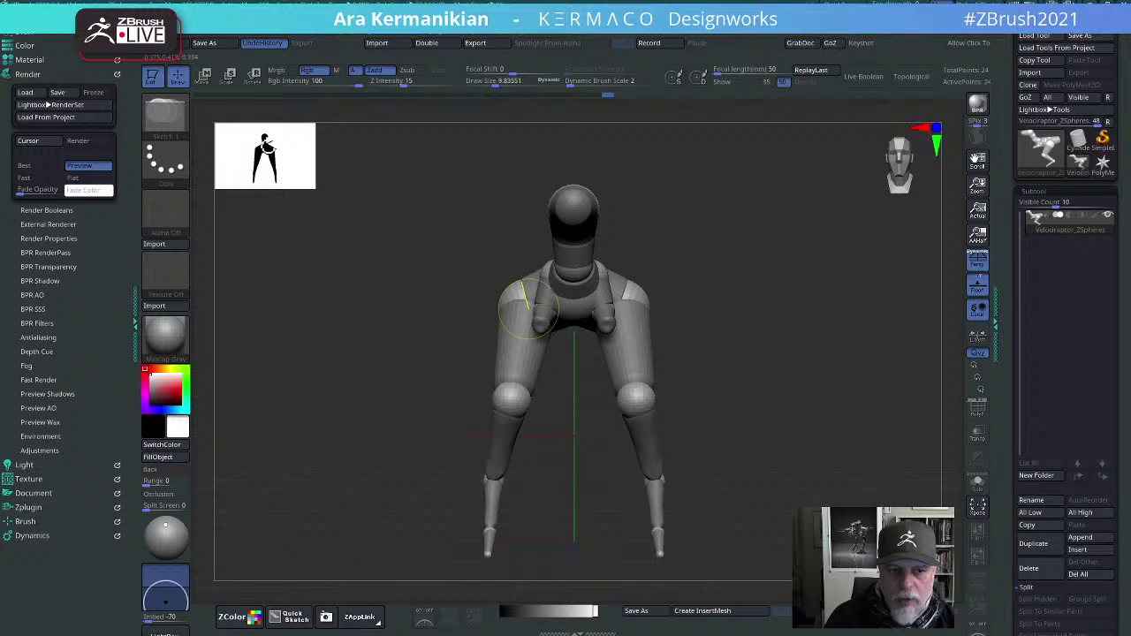
Step: Rotate the arms outward from the chest like weapon mounts, and bend the neck and head forward and down
{"action": "left_click_drag", "start_coordinate": [864, 318], "coordinate": [593, 291]}
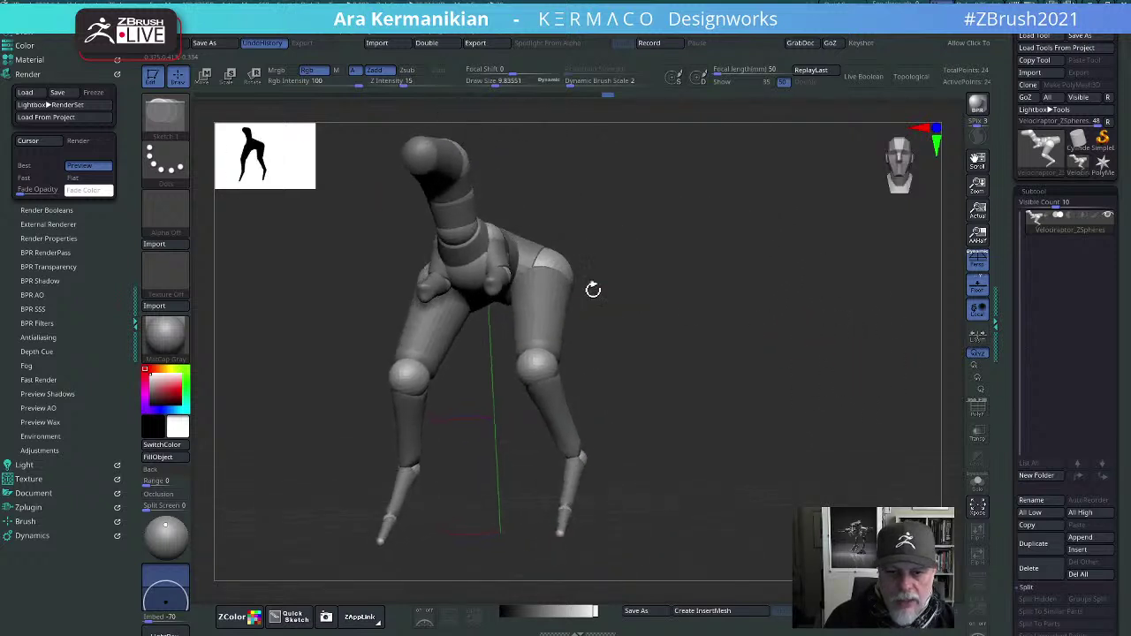
{"action": "key", "text": "r"}
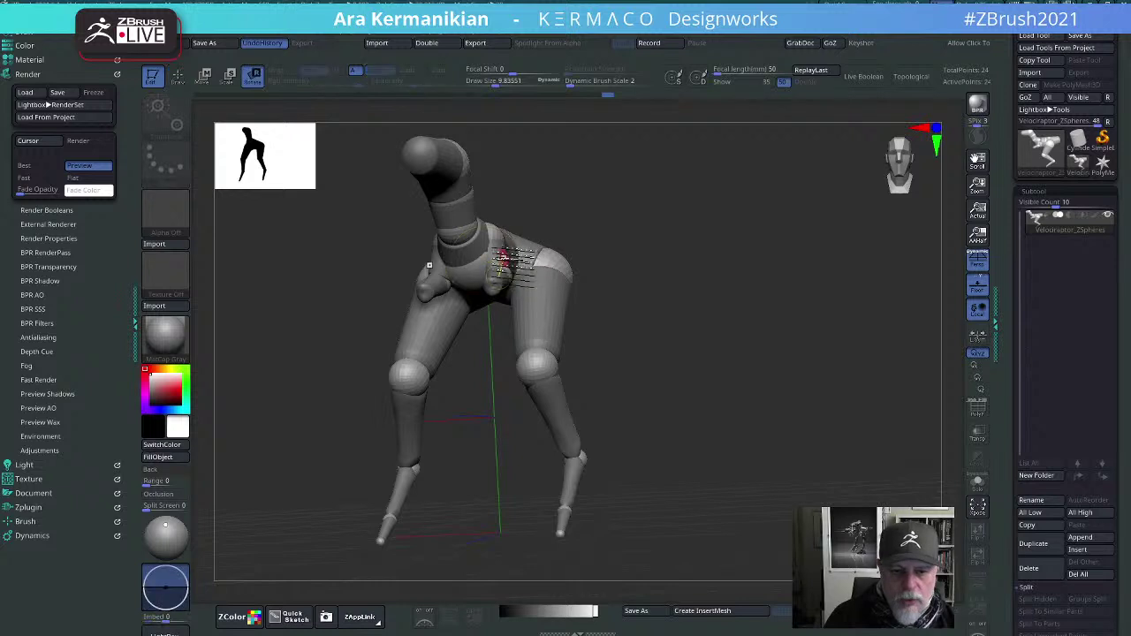
{"action": "left_click_drag", "start_coordinate": [429, 263], "coordinate": [386, 252]}
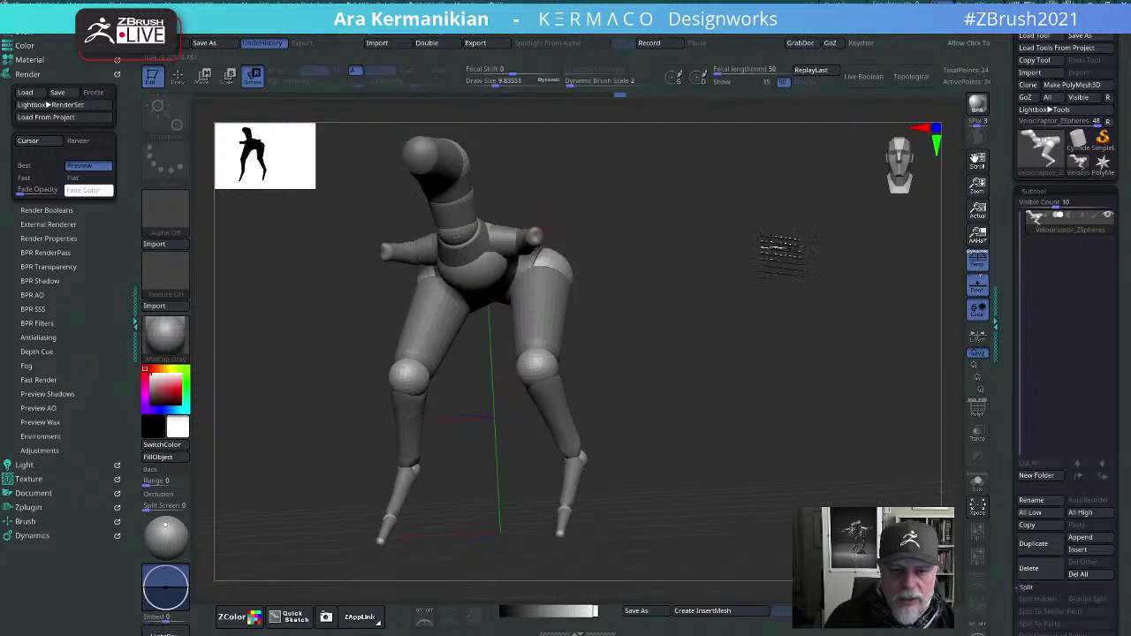
{"action": "left_click_drag", "start_coordinate": [778, 248], "coordinate": [813, 291]}
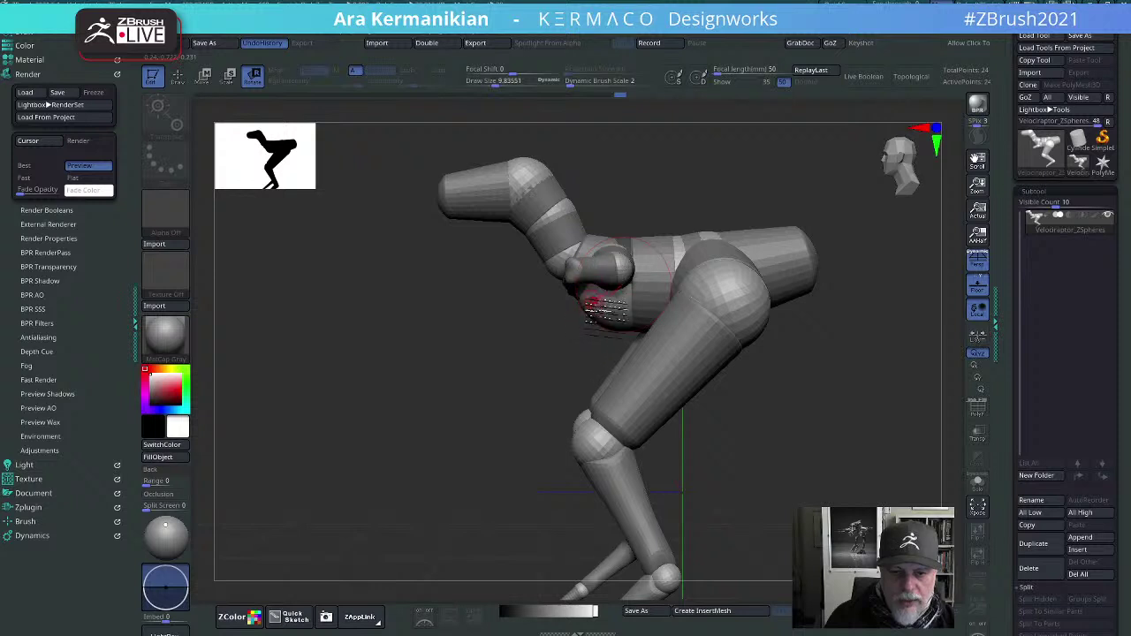
{"action": "left_click_drag", "start_coordinate": [571, 254], "coordinate": [534, 244]}
Step: Rotate the feet downward at the hocks and level the toes with the ground
{"action": "left_click_drag", "start_coordinate": [812, 452], "coordinate": [799, 391]}
{"action": "left_click_drag", "start_coordinate": [766, 389], "coordinate": [557, 489]}
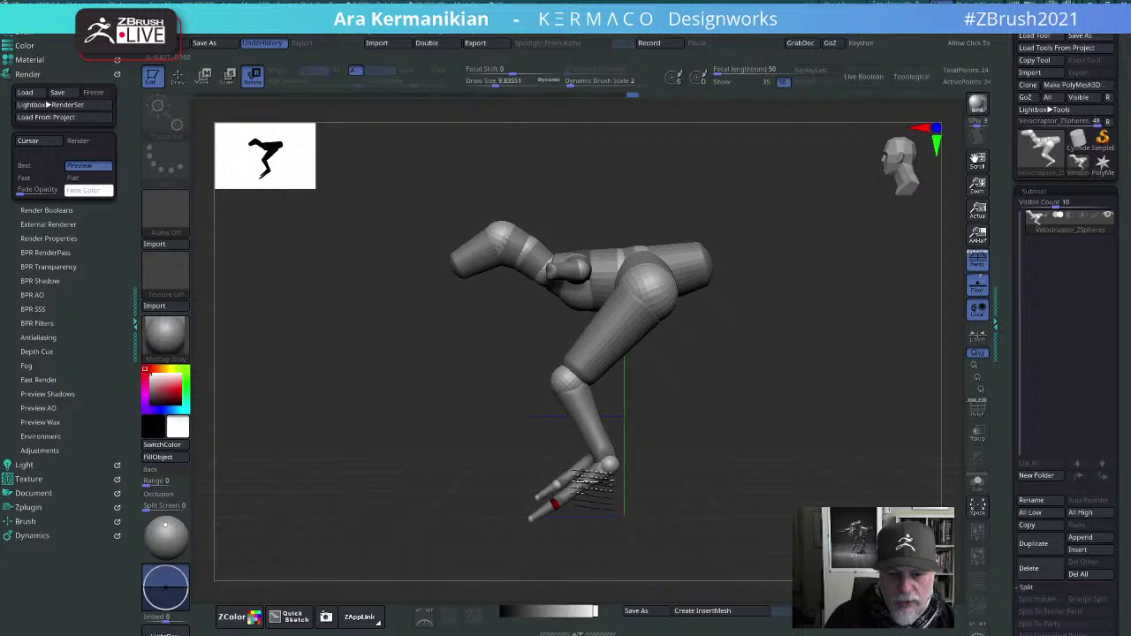
{"action": "left_click", "coordinate": [592, 486]}
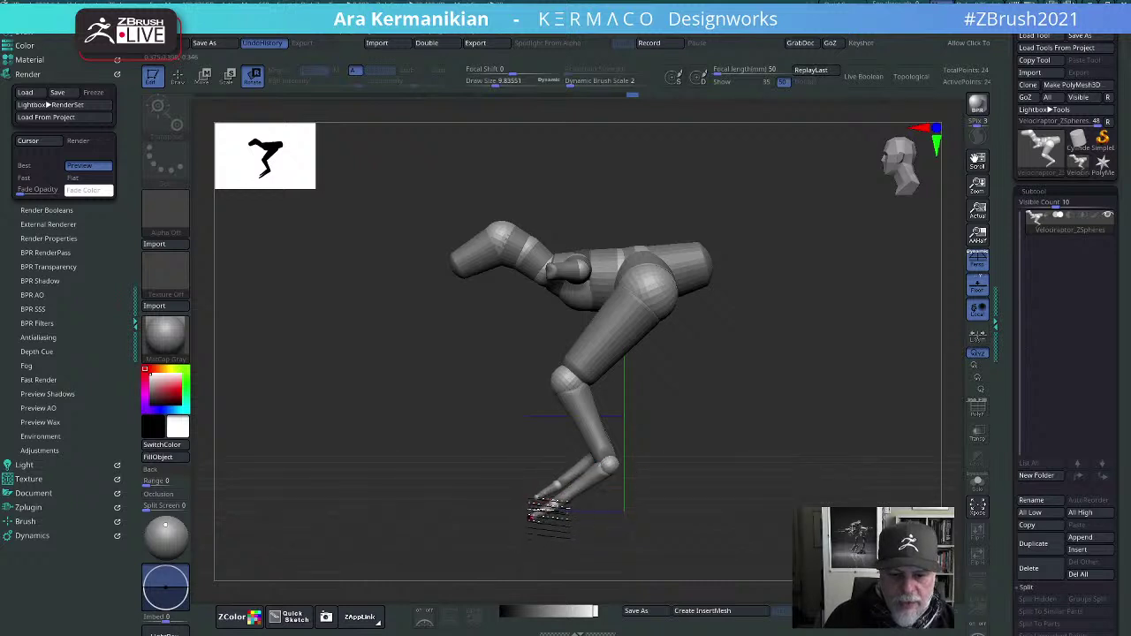
{"action": "left_click_drag", "start_coordinate": [545, 505], "coordinate": [542, 507]}
{"action": "left_click_drag", "start_coordinate": [783, 460], "coordinate": [831, 397]}
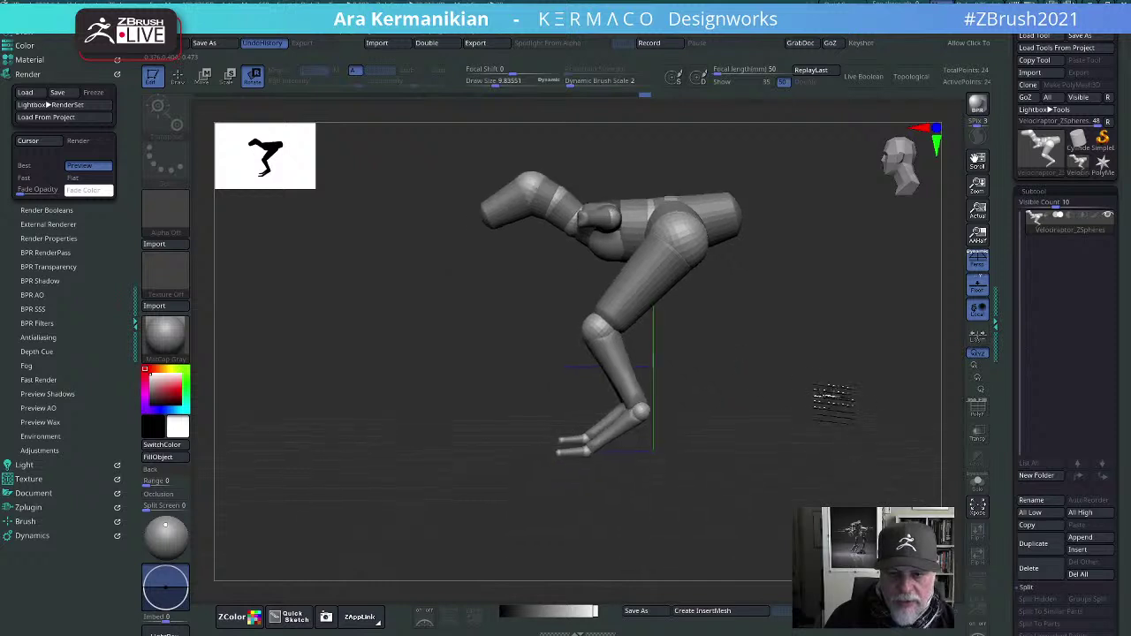
Step: Turn off perspective in the side view and rotate the lower legs backward with the feet angled more steeply
{"action": "left_click_drag", "start_coordinate": [735, 392], "coordinate": [664, 406]}
{"action": "left_click_drag", "start_coordinate": [608, 438], "coordinate": [617, 428]}
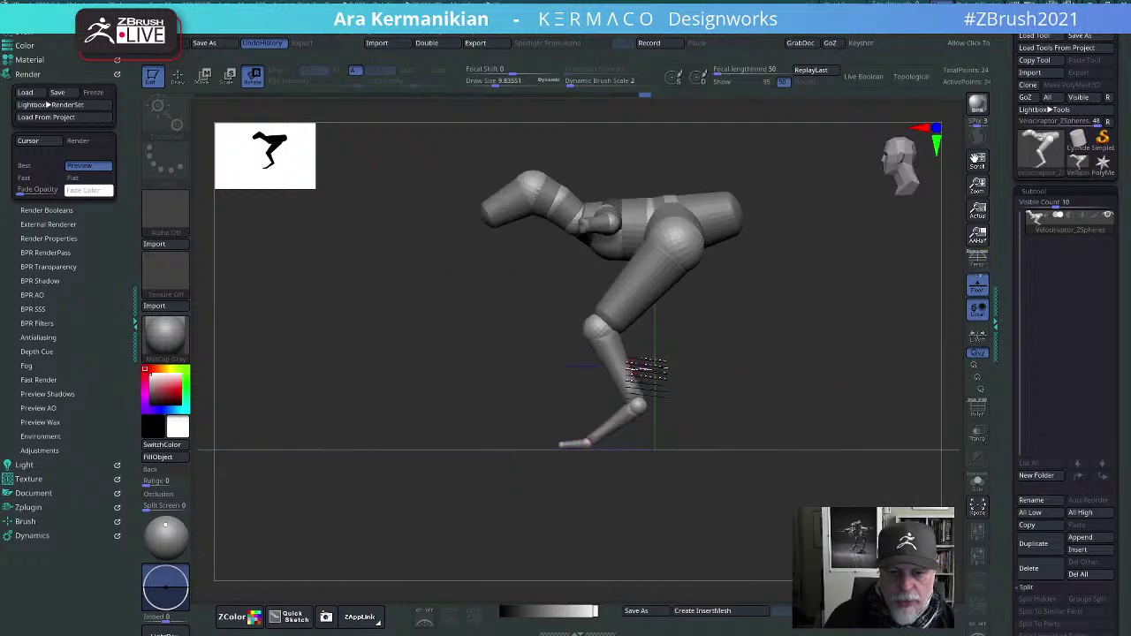
{"action": "left_click_drag", "start_coordinate": [629, 382], "coordinate": [657, 392]}
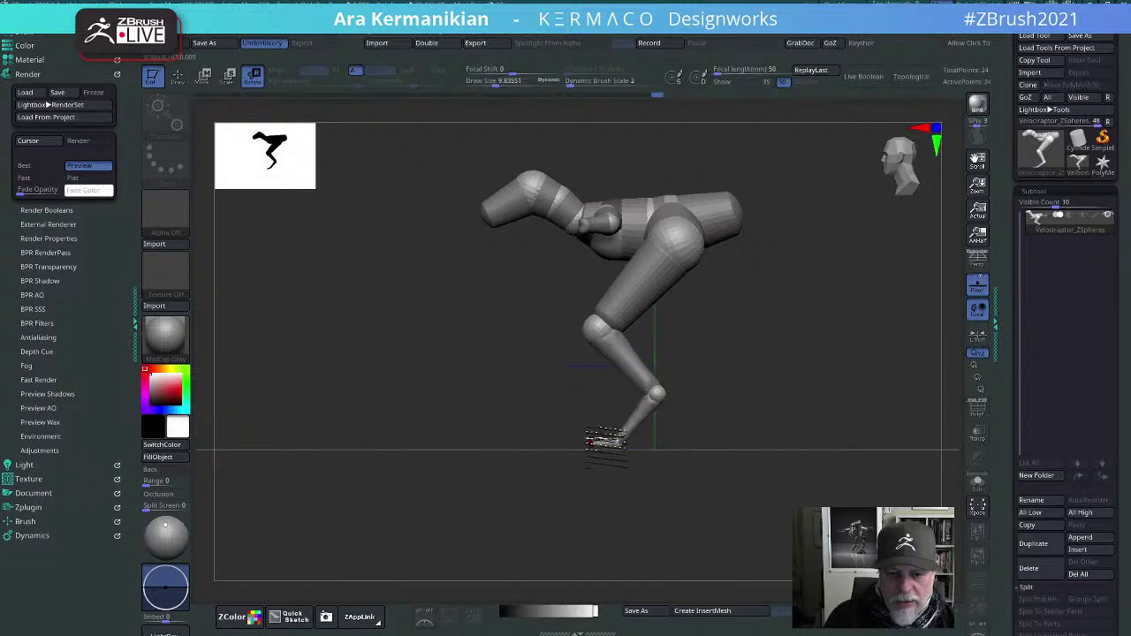
Step: Swing the thighs backward at the hips with the shins bent forward, and rotate the feet forward at the hocks
{"action": "left_click_drag", "start_coordinate": [645, 289], "coordinate": [662, 461]}
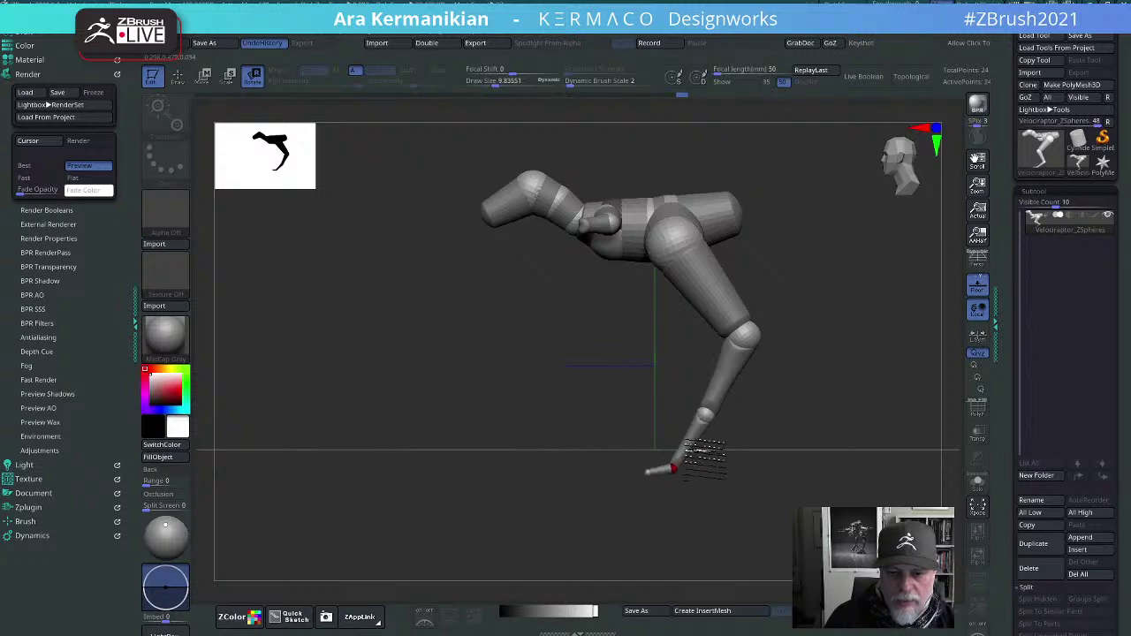
{"action": "left_click_drag", "start_coordinate": [821, 431], "coordinate": [867, 405]}
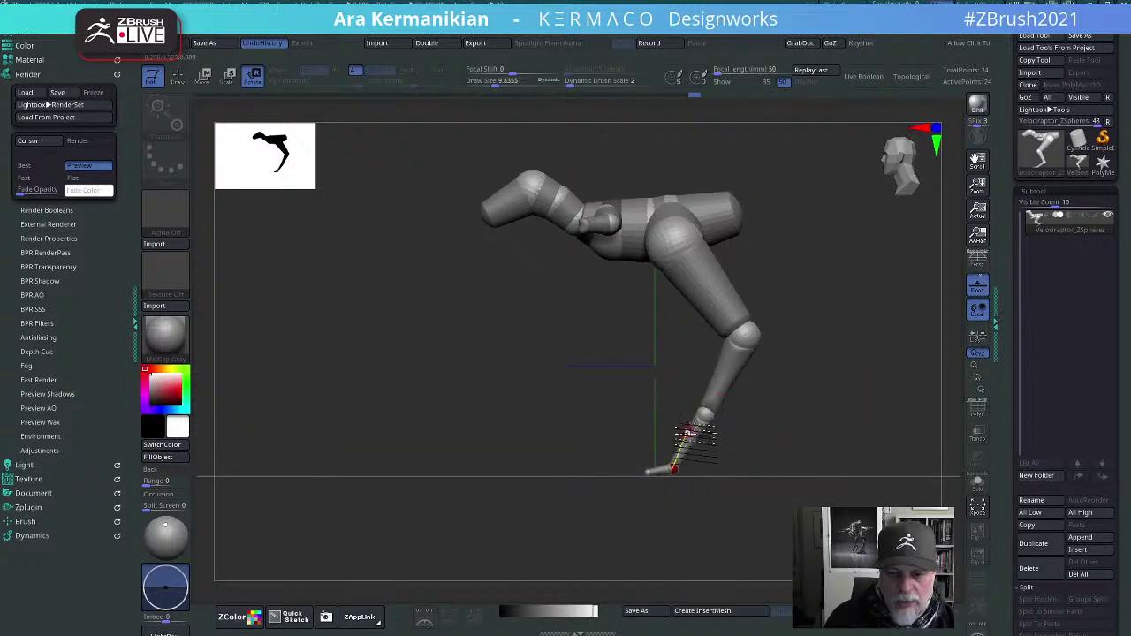
{"action": "left_click_drag", "start_coordinate": [712, 429], "coordinate": [785, 353]}
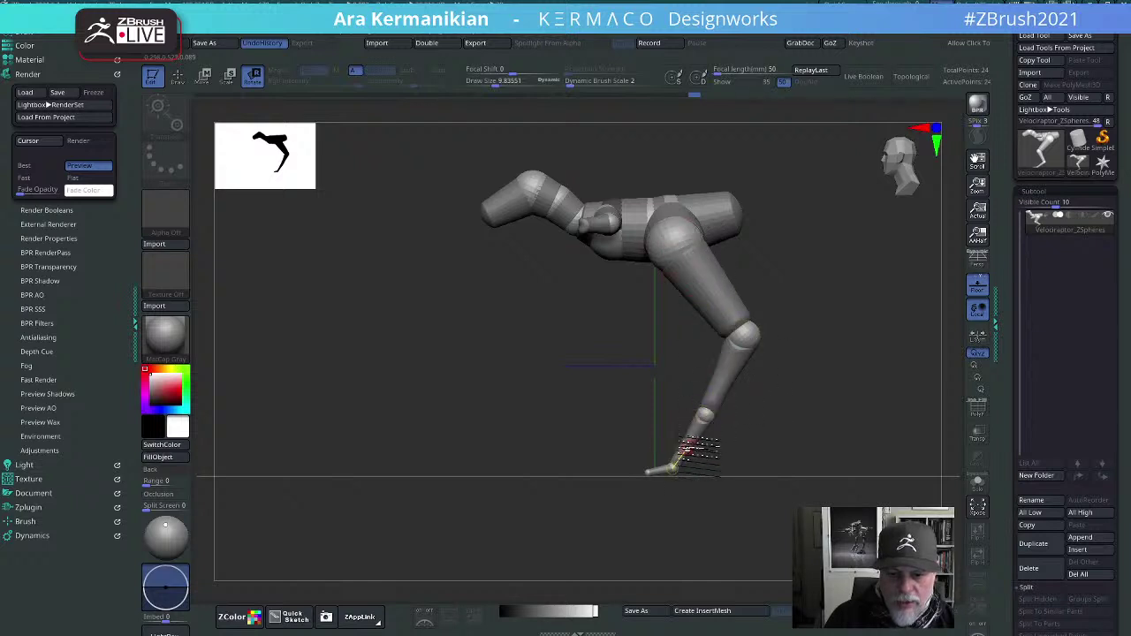
{"action": "left_click_drag", "start_coordinate": [685, 449], "coordinate": [658, 454]}
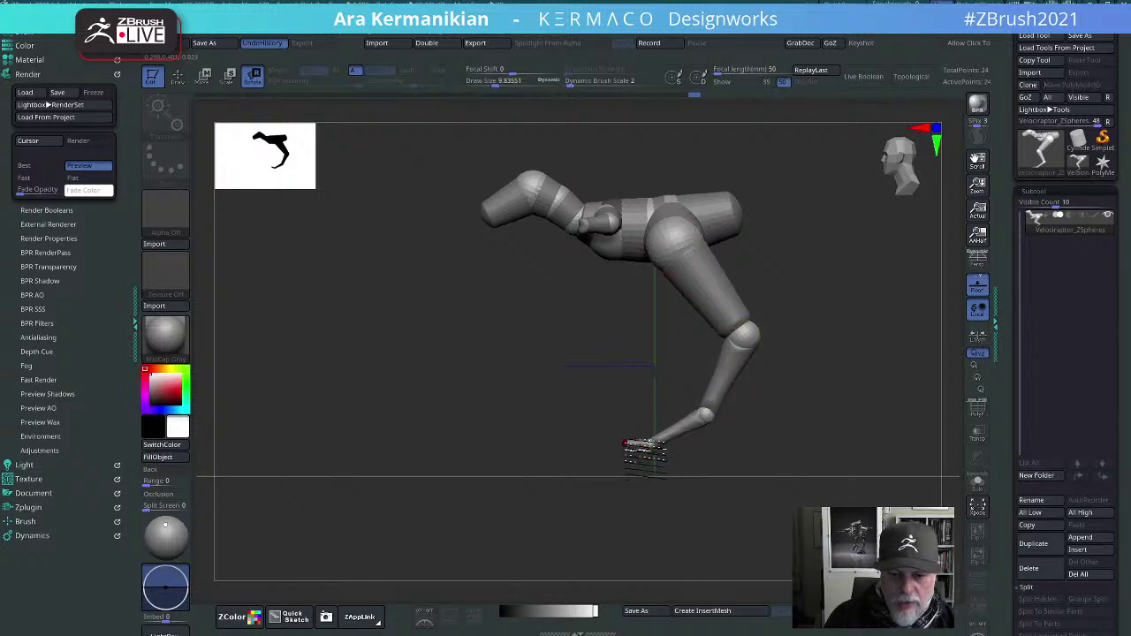
Step: Delete the head and neck ZSpheres down to the front of the shoulders
{"action": "left_click_drag", "start_coordinate": [813, 433], "coordinate": [869, 348]}
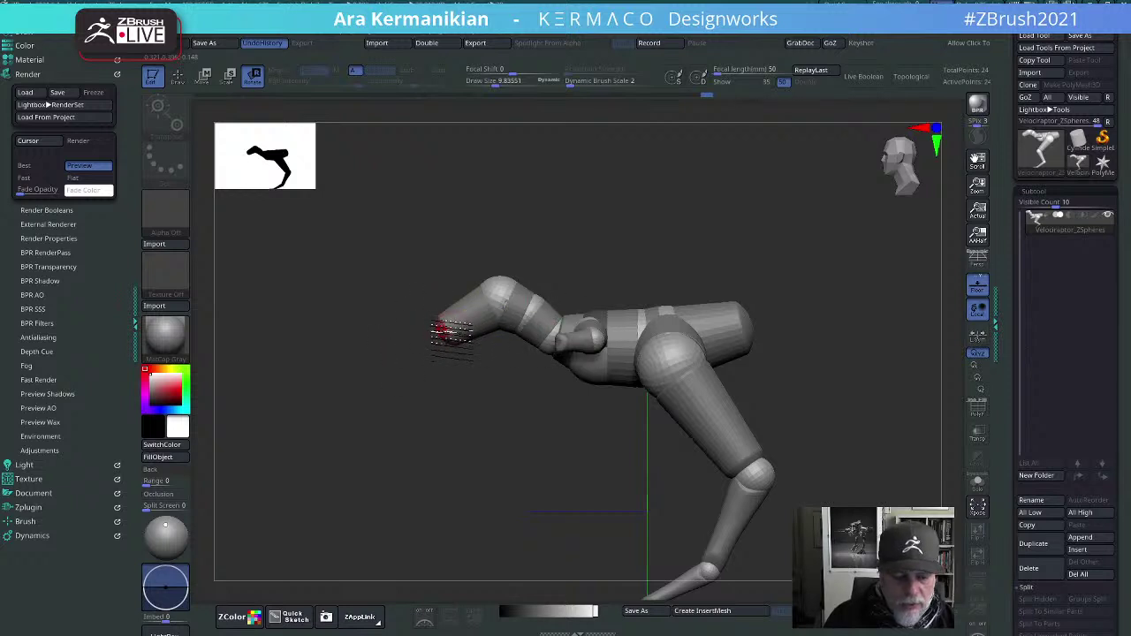
{"action": "key", "text": "q"}
{"action": "left_click_drag", "start_coordinate": [502, 296], "coordinate": [488, 295]}
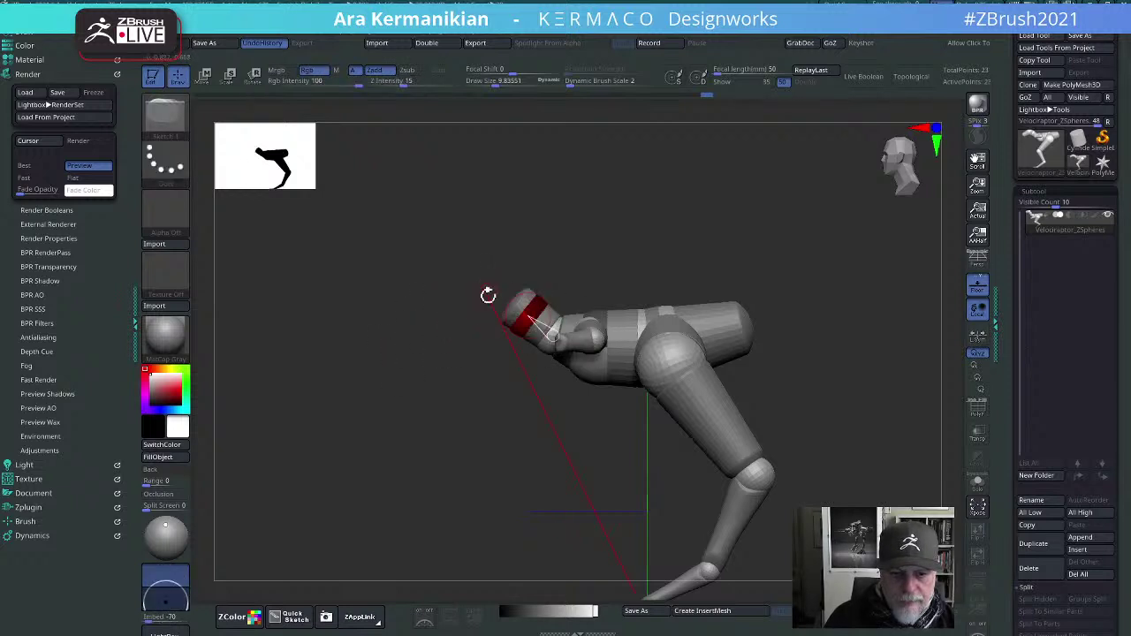
{"action": "left_click", "coordinate": [521, 309], "text": "alt"}
{"action": "left_click_drag", "start_coordinate": [940, 237], "coordinate": [831, 256]}
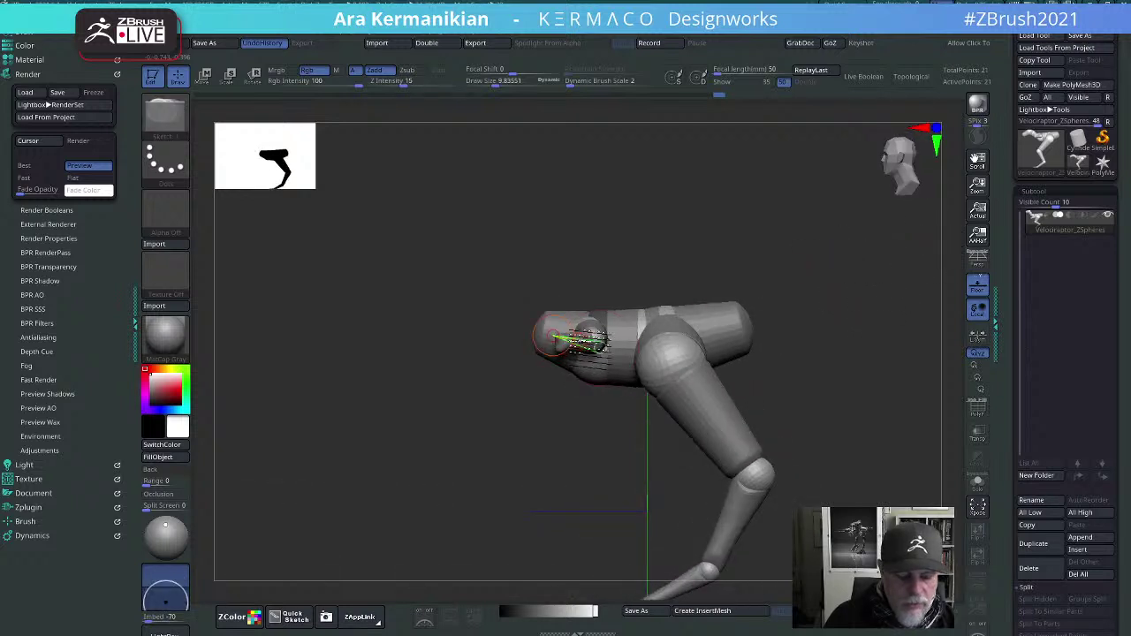
{"action": "left_click_drag", "start_coordinate": [731, 288], "coordinate": [743, 380]}
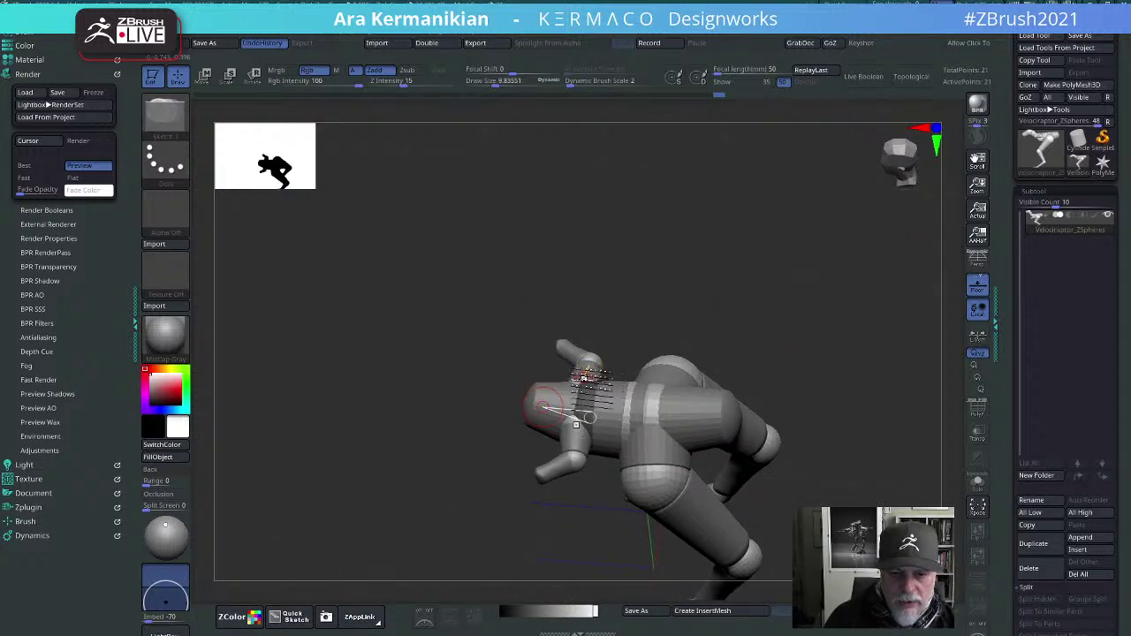
{"action": "left_click", "coordinate": [590, 389]}
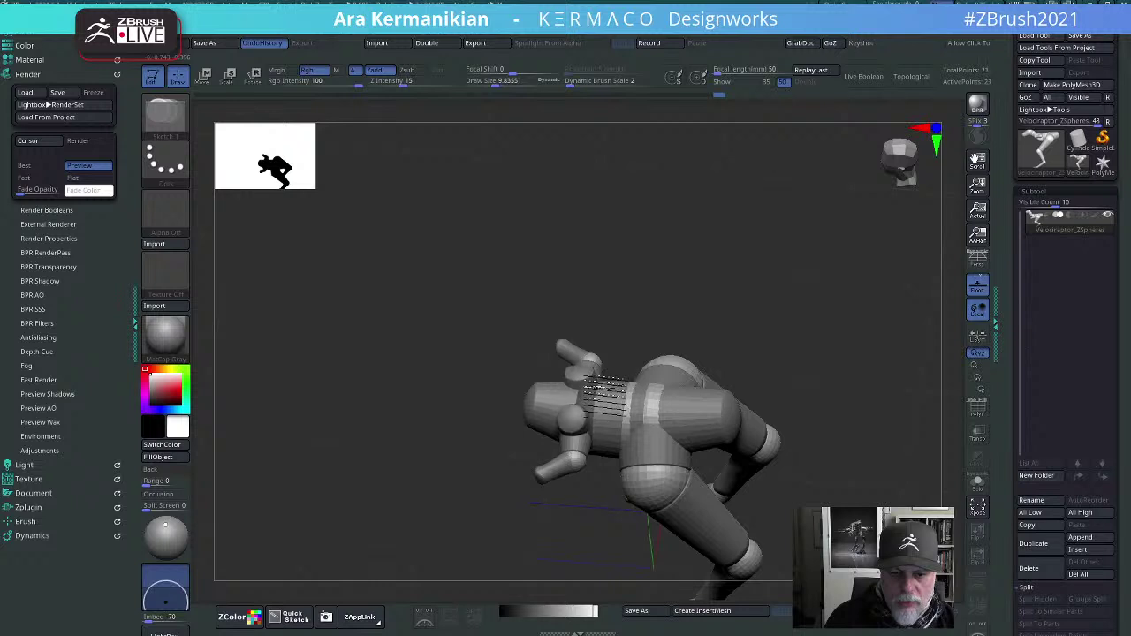
{"action": "left_click", "coordinate": [592, 387], "text": "alt"}
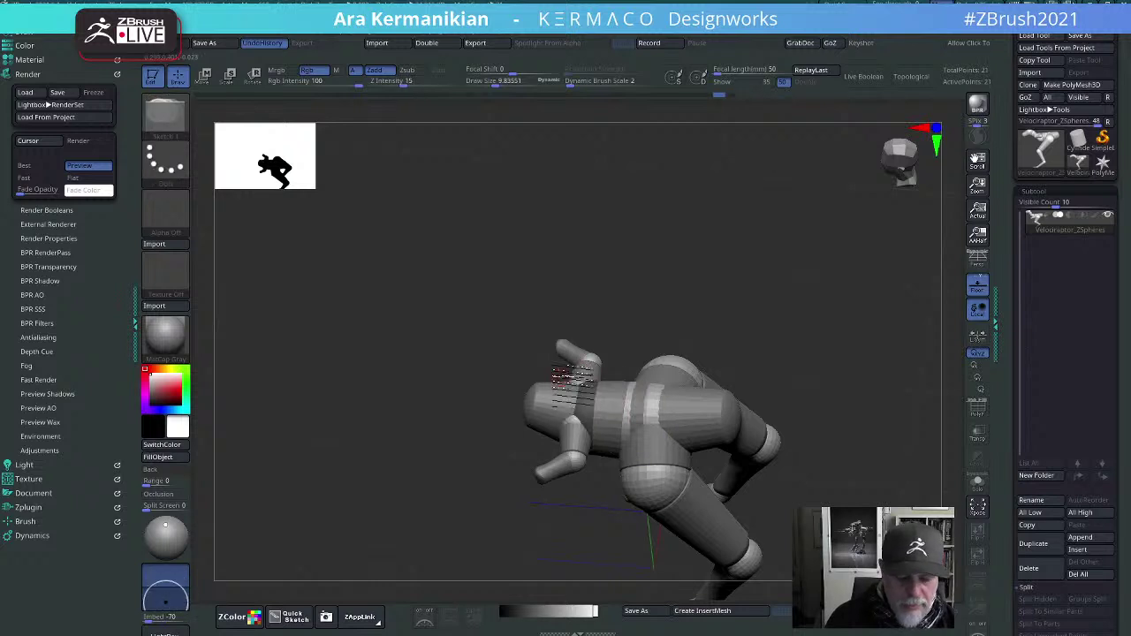
Step: Scale up both arms from the shoulders and elbows so they become longer and thicker
{"action": "key", "text": "e"}
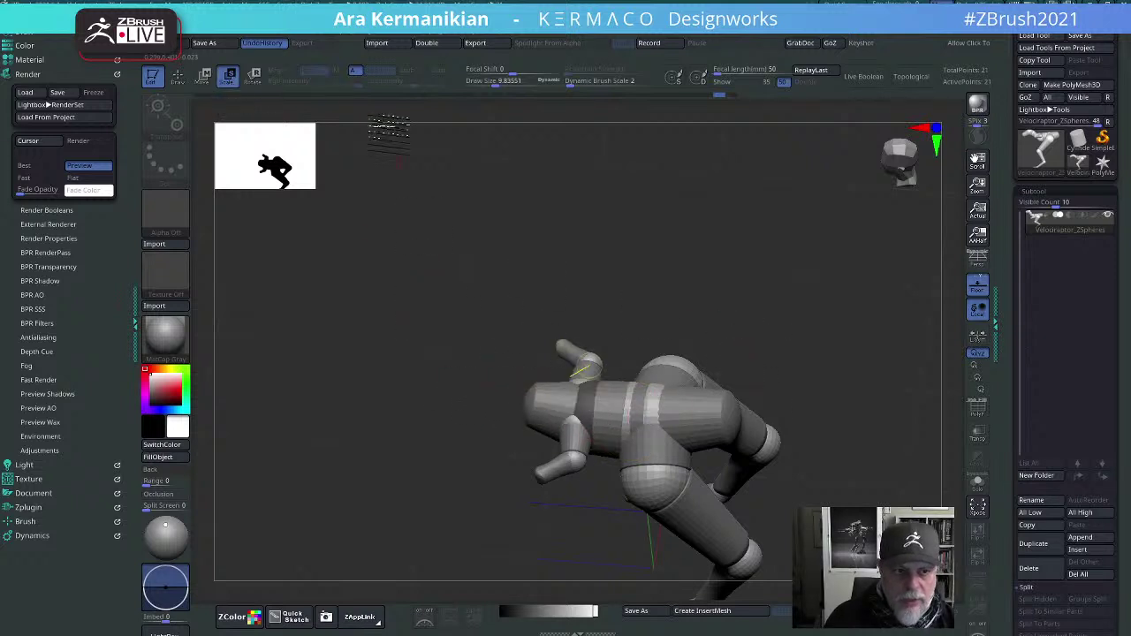
{"action": "left_click", "coordinate": [227, 77]}
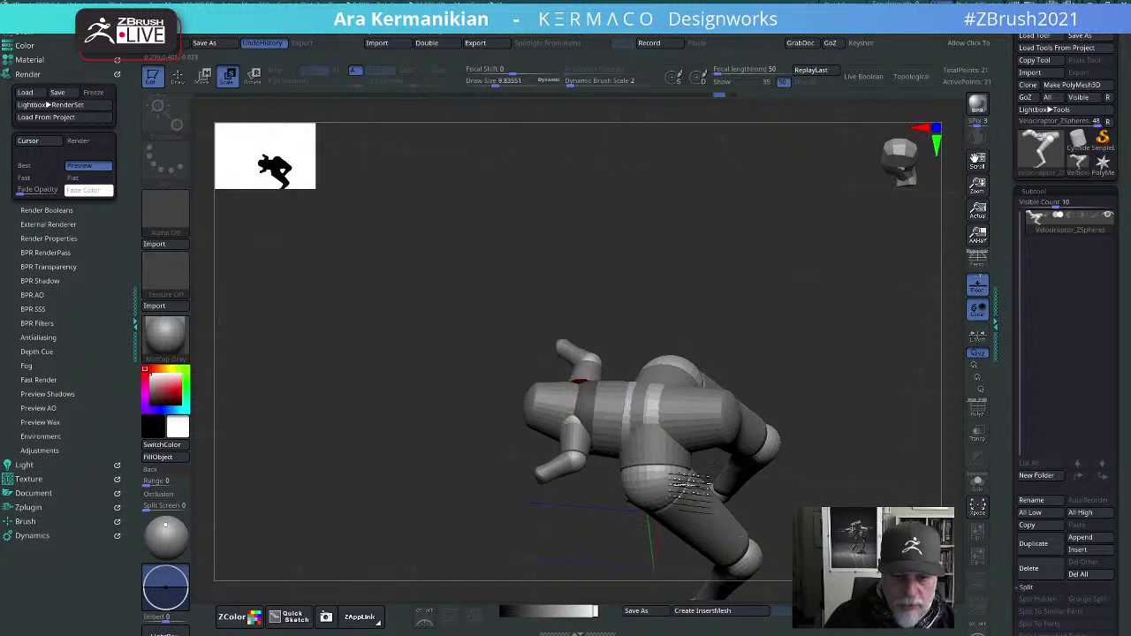
{"action": "left_click_drag", "start_coordinate": [579, 382], "coordinate": [594, 343]}
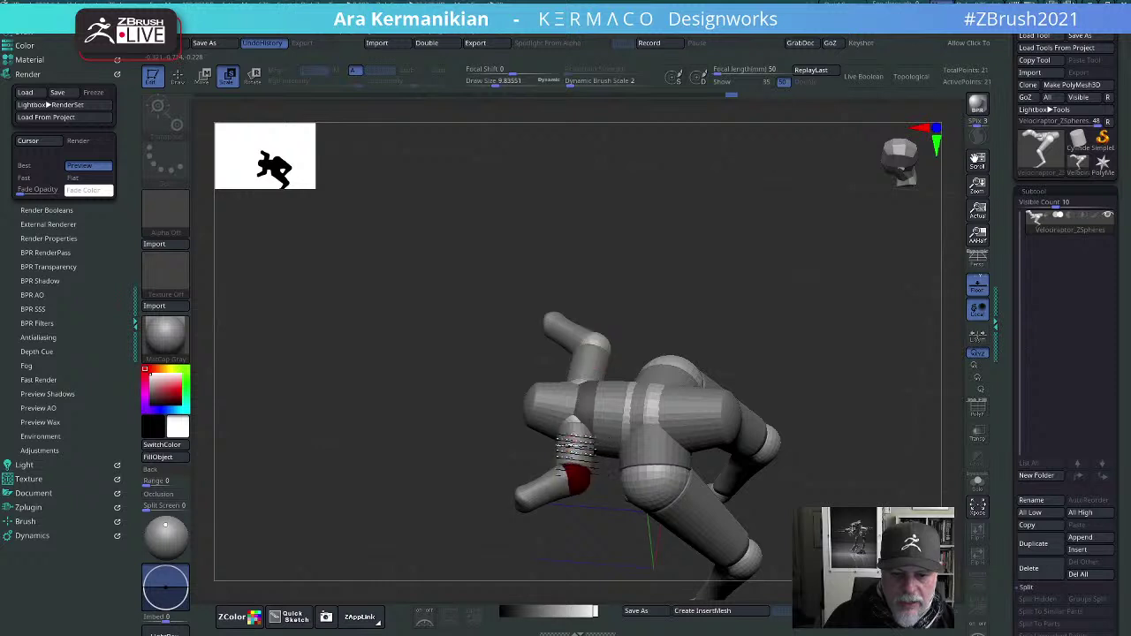
{"action": "left_click_drag", "start_coordinate": [577, 464], "coordinate": [577, 486]}
{"action": "left_click_drag", "start_coordinate": [633, 543], "coordinate": [672, 617]}
{"action": "left_click_drag", "start_coordinate": [573, 489], "coordinate": [575, 506]}
{"action": "left_click_drag", "start_coordinate": [681, 528], "coordinate": [586, 422]}
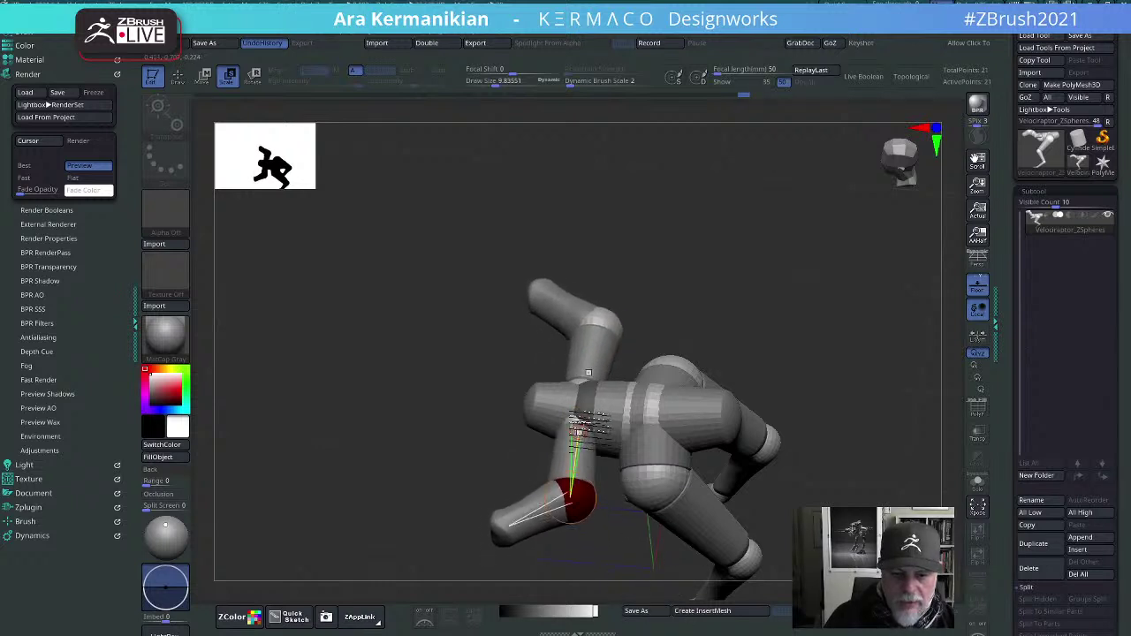
Step: Shrink the ZSphere at the front of the chest to a small tip and enlarge both shoulder ZSpheres
{"action": "left_click", "coordinate": [579, 416]}
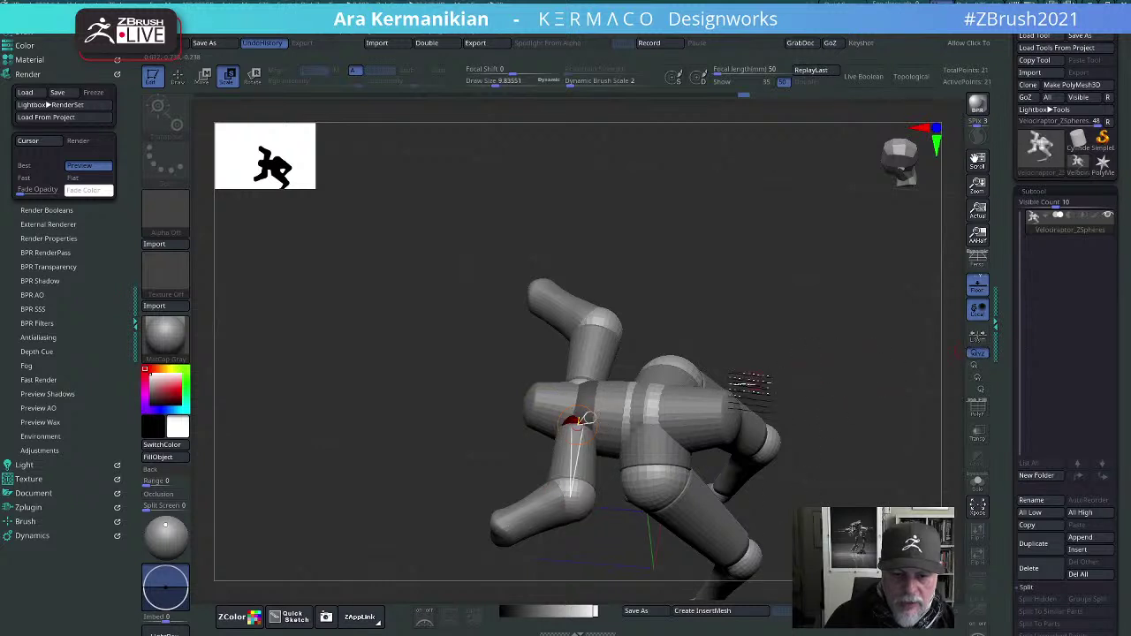
{"action": "left_click_drag", "start_coordinate": [750, 384], "coordinate": [688, 317]}
{"action": "left_click", "coordinate": [575, 303]}
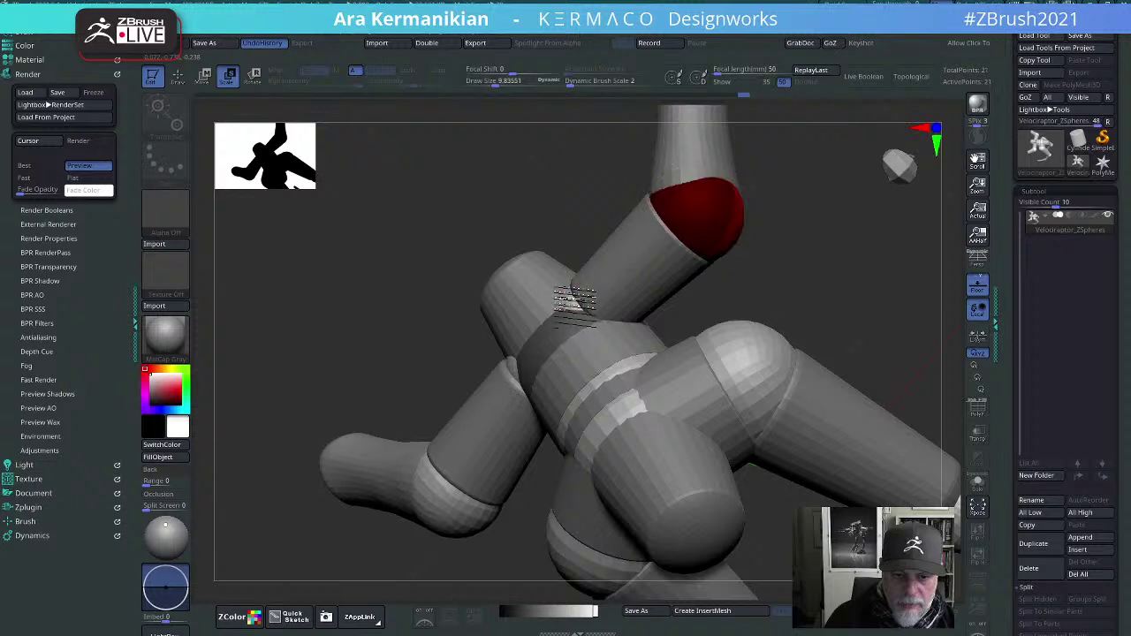
{"action": "left_click_drag", "start_coordinate": [808, 306], "coordinate": [832, 303]}
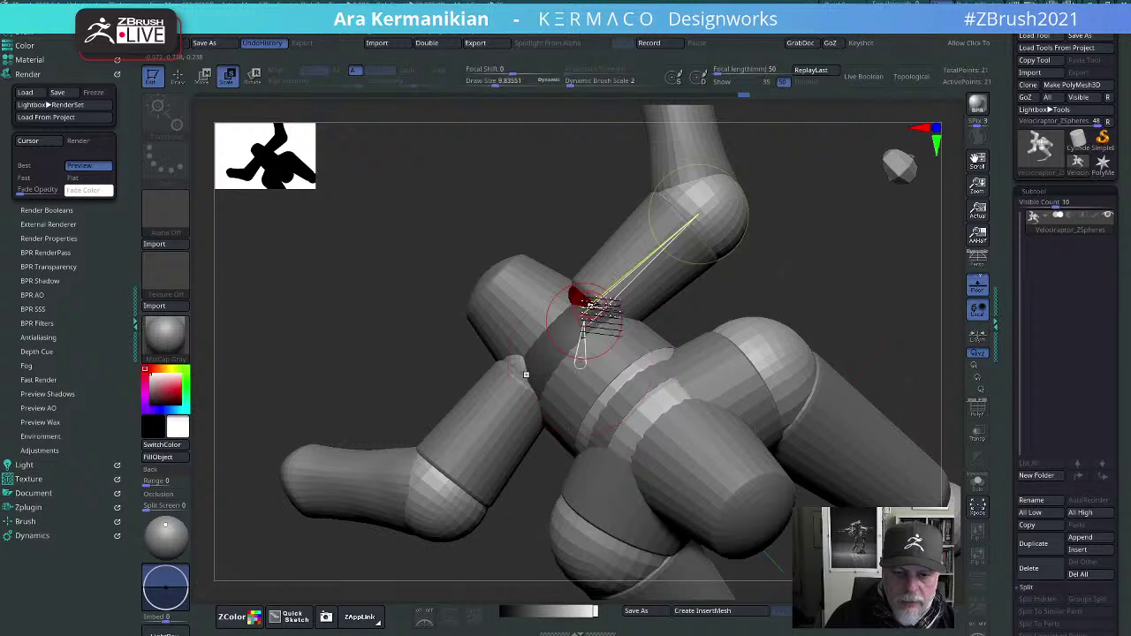
{"action": "left_click_drag", "start_coordinate": [625, 273], "coordinate": [498, 142]}
{"action": "left_click_drag", "start_coordinate": [925, 248], "coordinate": [708, 341]}
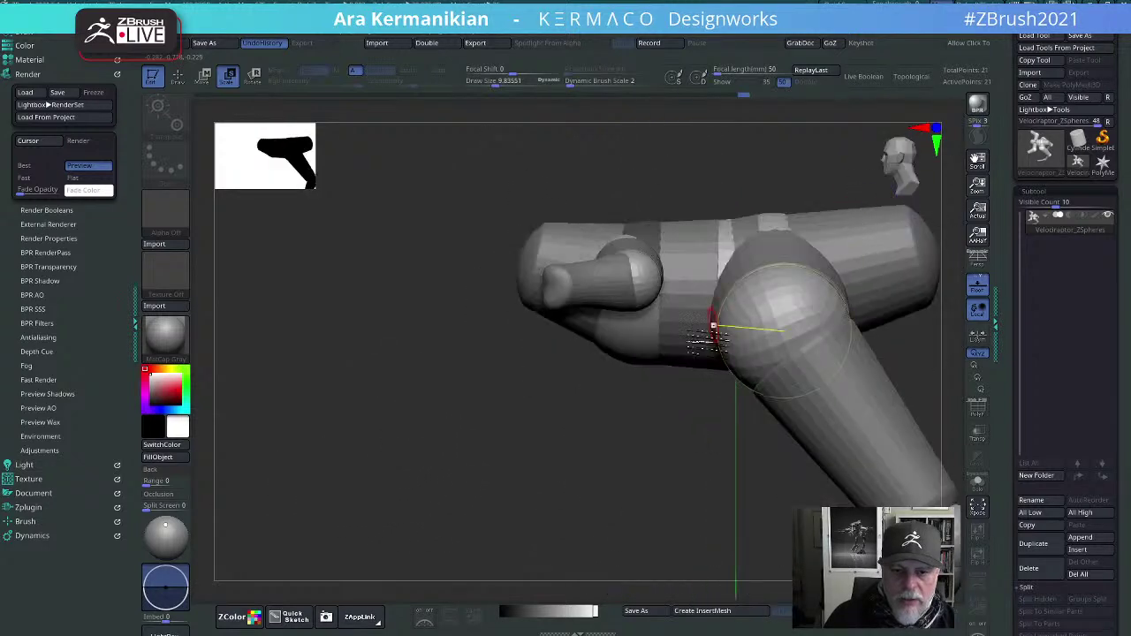
{"action": "left_click_drag", "start_coordinate": [588, 537], "coordinate": [633, 544]}
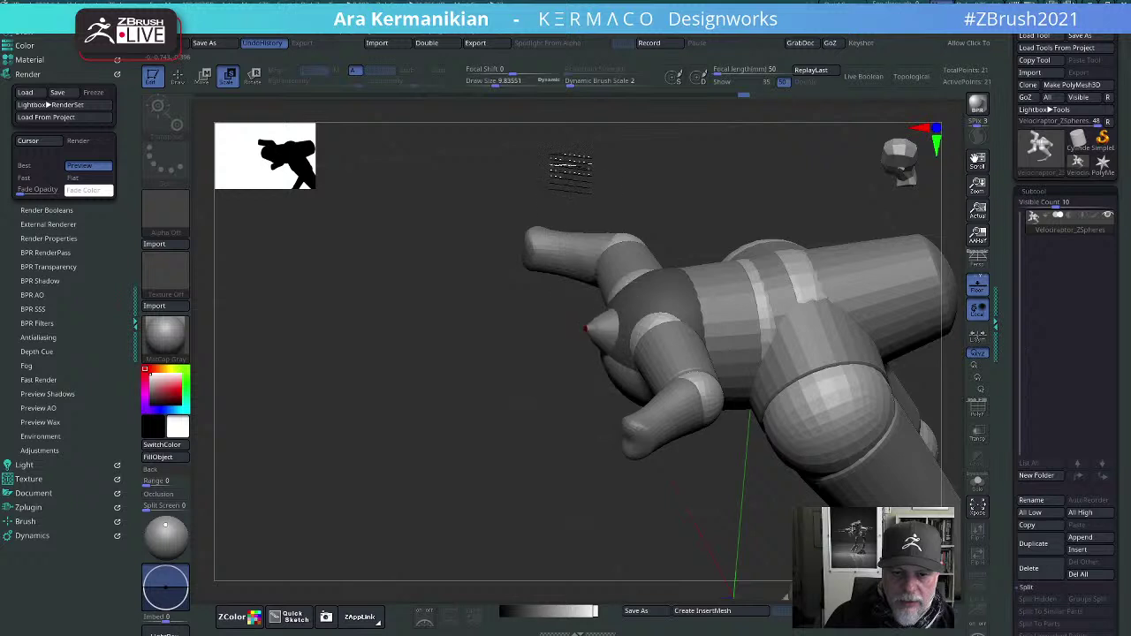
{"action": "left_click_drag", "start_coordinate": [488, 505], "coordinate": [557, 428]}
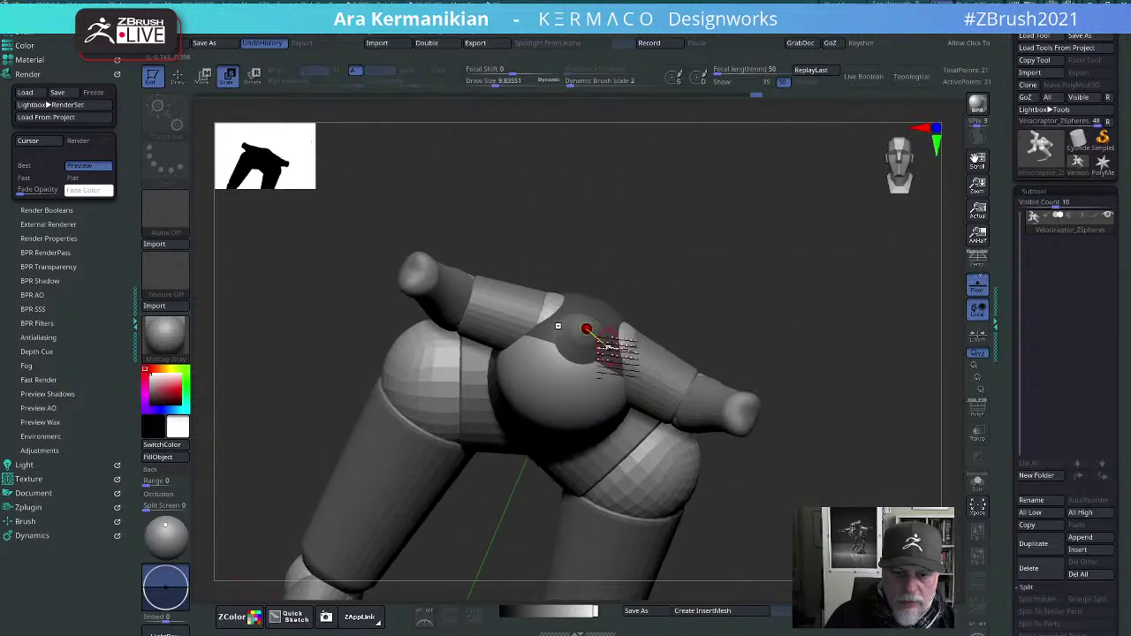
{"action": "left_click_drag", "start_coordinate": [862, 285], "coordinate": [799, 327]}
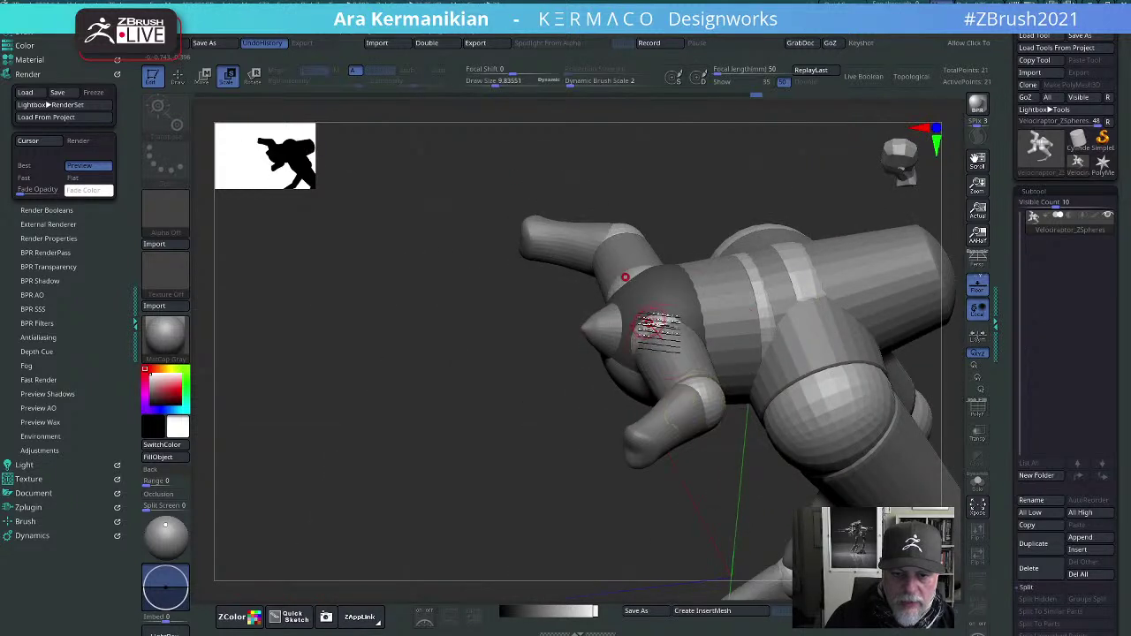
{"action": "left_click_drag", "start_coordinate": [701, 362], "coordinate": [774, 630]}
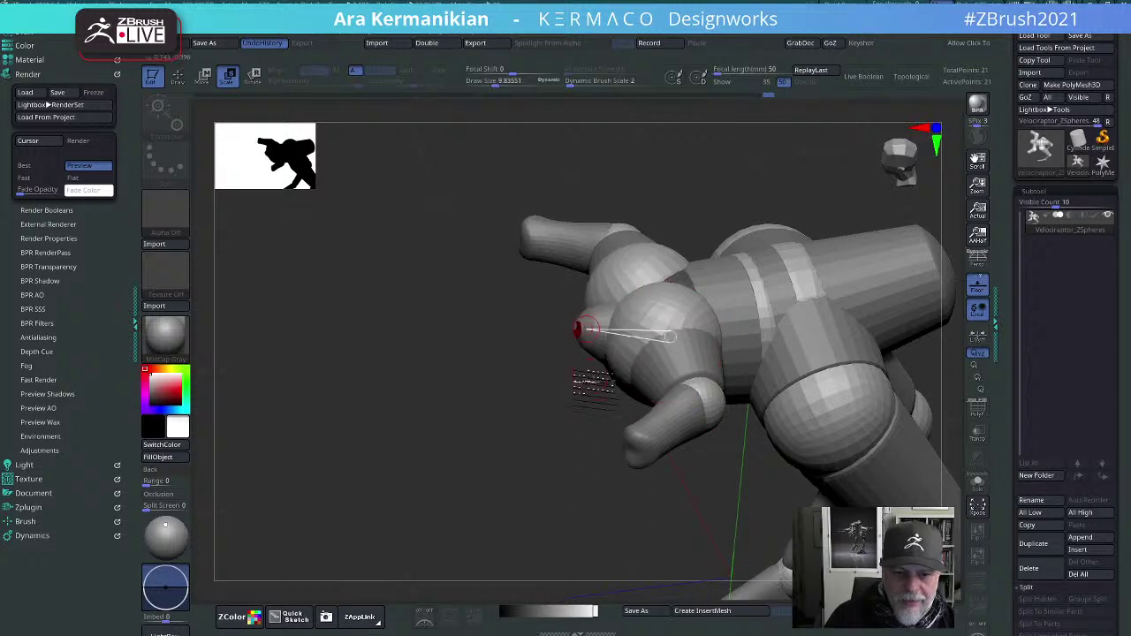
Step: Pull the front chest ZSphere forward and scale it up into a long, thick front body section
{"action": "left_click_drag", "start_coordinate": [592, 382], "coordinate": [601, 327]}
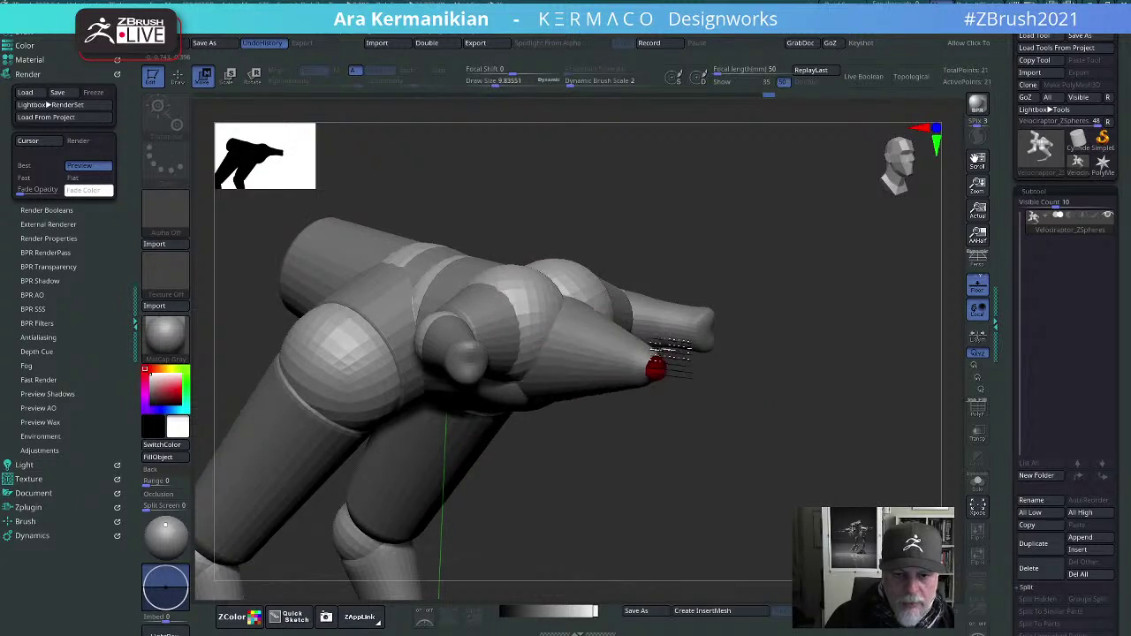
{"action": "mouse_move", "coordinate": [656, 366]}
{"action": "left_mouse_down"}
{"action": "mouse_move", "coordinate": [743, 348]}
{"action": "mouse_move", "coordinate": [775, 394]}
{"action": "mouse_move", "coordinate": [735, 571]}
{"action": "mouse_move", "coordinate": [725, 537]}
{"action": "mouse_move", "coordinate": [195, 477]}
{"action": "mouse_move", "coordinate": [505, 458]}
{"action": "mouse_move", "coordinate": [652, 355]}
{"action": "left_mouse_up"}
{"action": "key", "text": "e"}
{"action": "mouse_move", "coordinate": [831, 368]}
{"action": "left_mouse_down", "text": "alt"}
{"action": "mouse_move", "coordinate": [806, 382]}
{"action": "mouse_move", "coordinate": [767, 378]}
{"action": "mouse_move", "coordinate": [866, 389]}
{"action": "mouse_move", "coordinate": [821, 354]}
{"action": "mouse_move", "coordinate": [852, 295]}
{"action": "mouse_move", "coordinate": [859, 411]}
{"action": "mouse_move", "coordinate": [790, 331]}
{"action": "mouse_move", "coordinate": [775, 336]}
{"action": "mouse_move", "coordinate": [854, 341]}
{"action": "mouse_move", "coordinate": [808, 378]}
{"action": "mouse_move", "coordinate": [859, 349]}
{"action": "mouse_move", "coordinate": [816, 354]}
{"action": "mouse_move", "coordinate": [834, 350]}
{"action": "left_mouse_up", "text": "alt"}
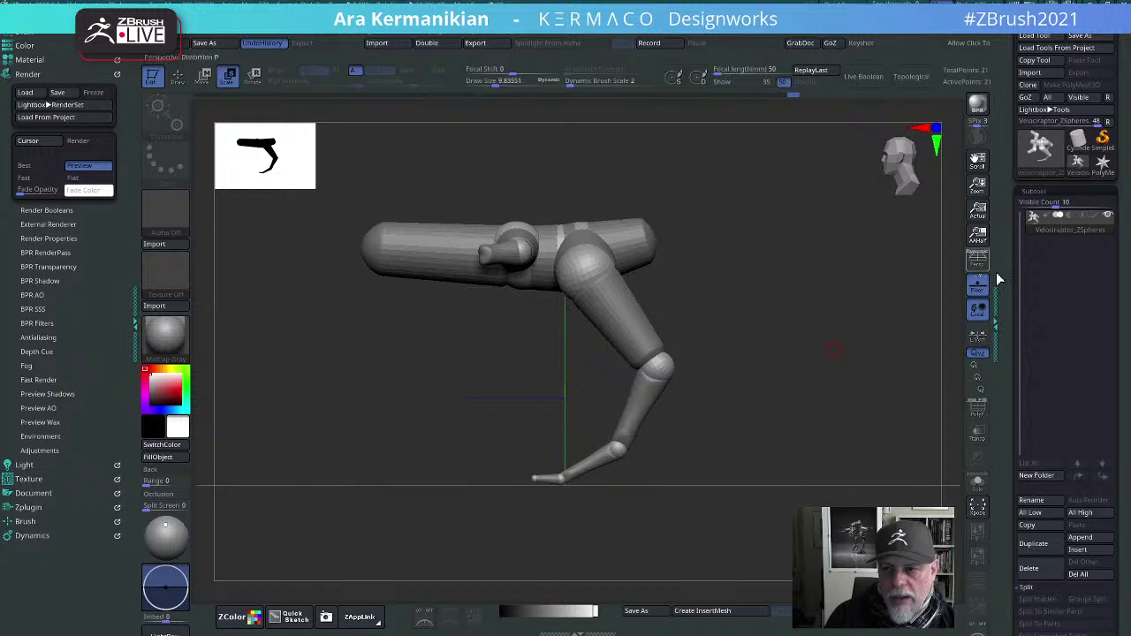
Step: Switch to the PolyMesh3D star and replace it with Cube_01 from the kermaco_pro_primitives_V1 insert brush
{"action": "left_click", "coordinate": [1103, 162]}
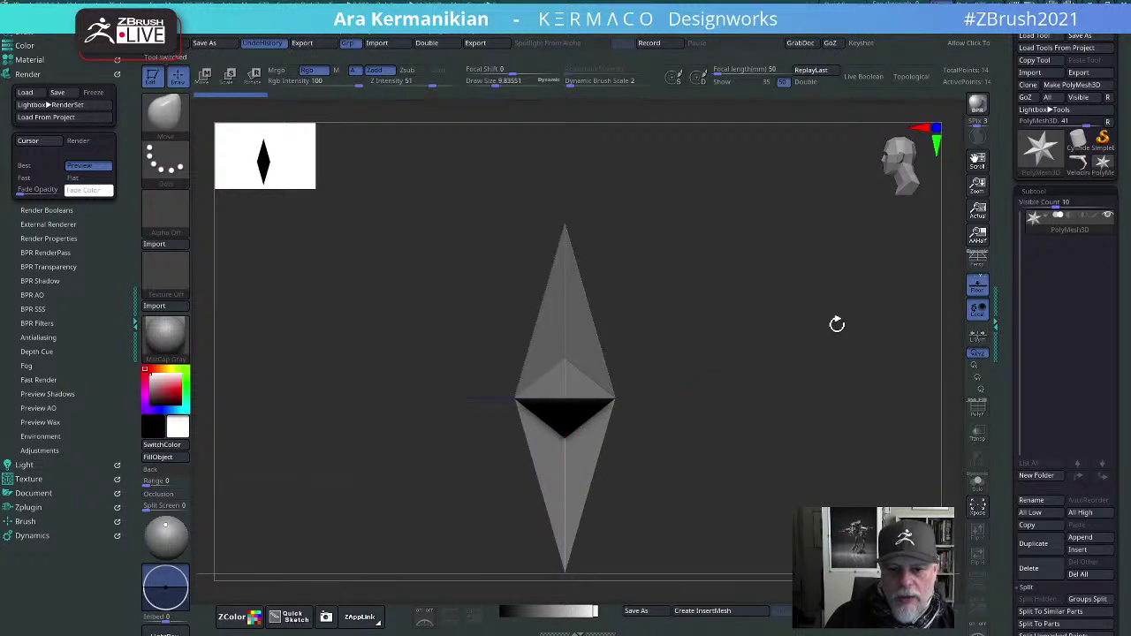
{"action": "mouse_move", "coordinate": [760, 365]}
{"action": "left_mouse_down"}
{"action": "mouse_move", "coordinate": [790, 371]}
{"action": "mouse_move", "coordinate": [768, 366]}
{"action": "left_mouse_up"}
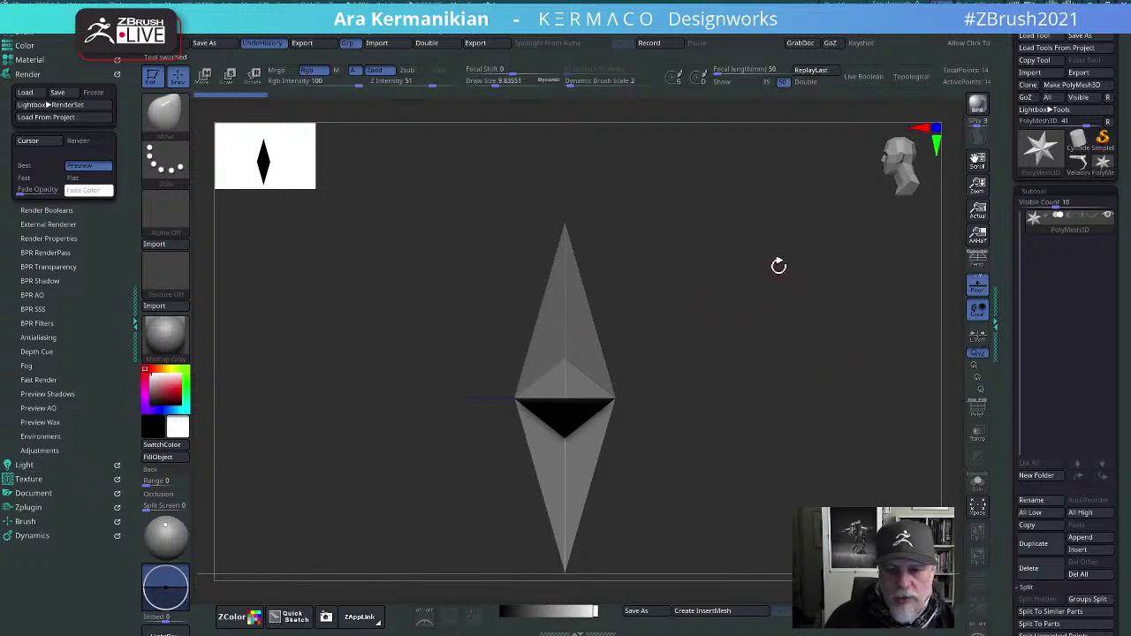
{"action": "key", "text": "ctrl+space"}
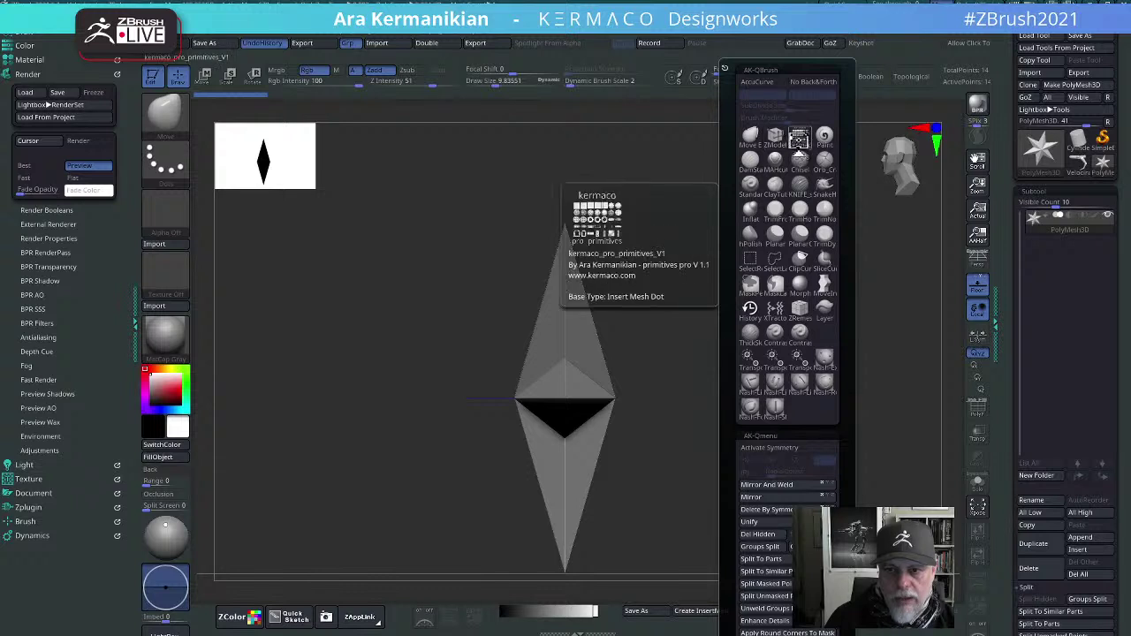
{"action": "left_click", "coordinate": [811, 139]}
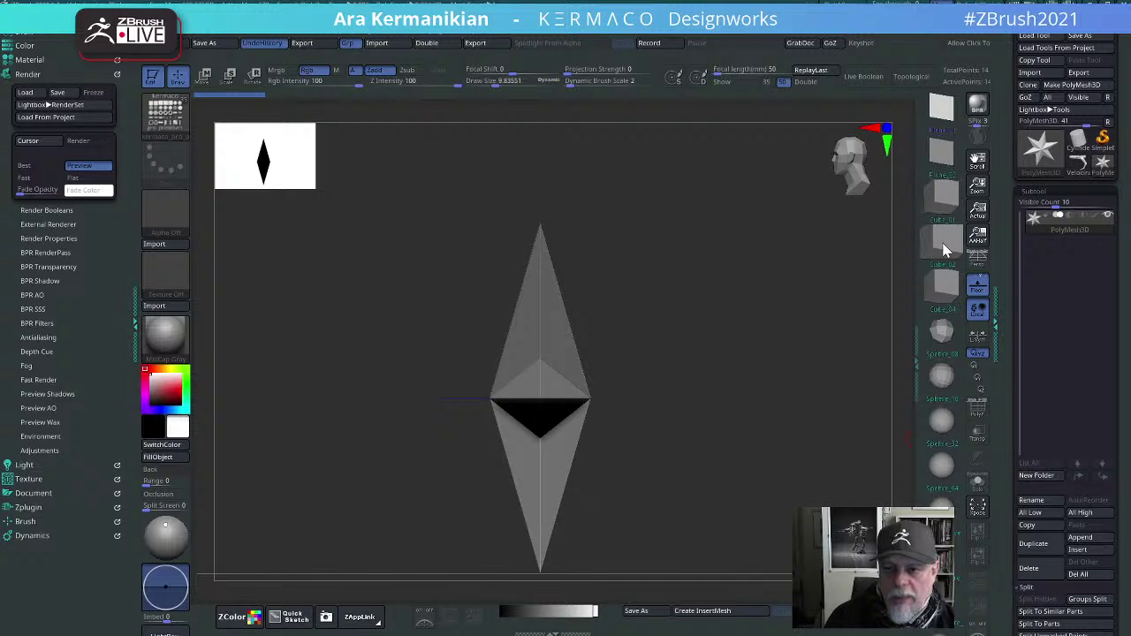
{"action": "key", "text": "w"}
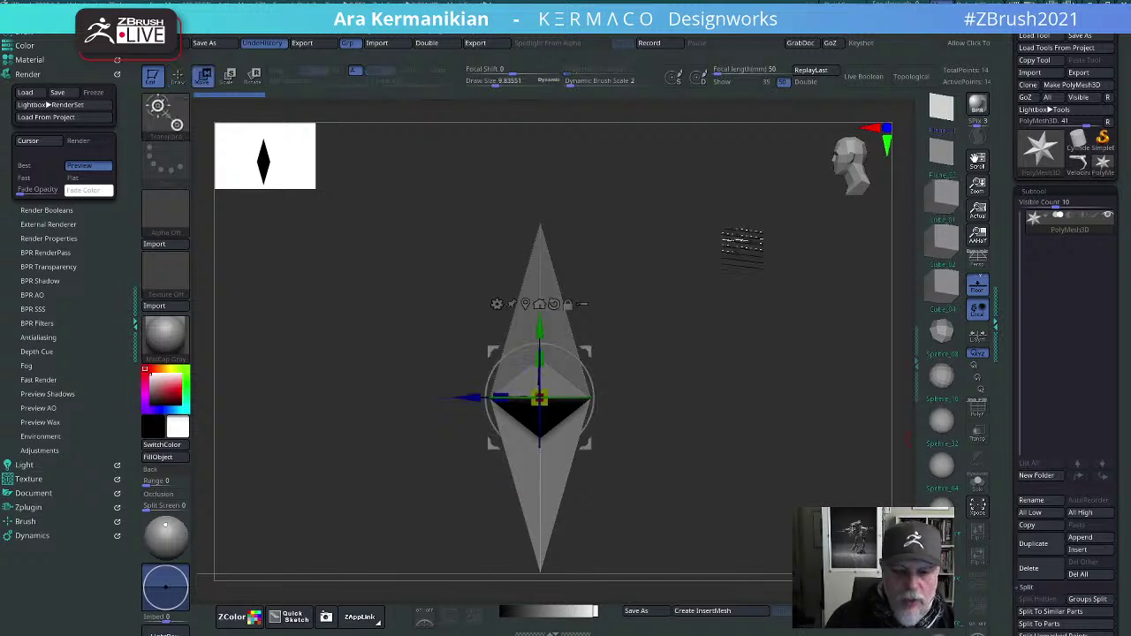
{"action": "left_click", "coordinate": [938, 200]}
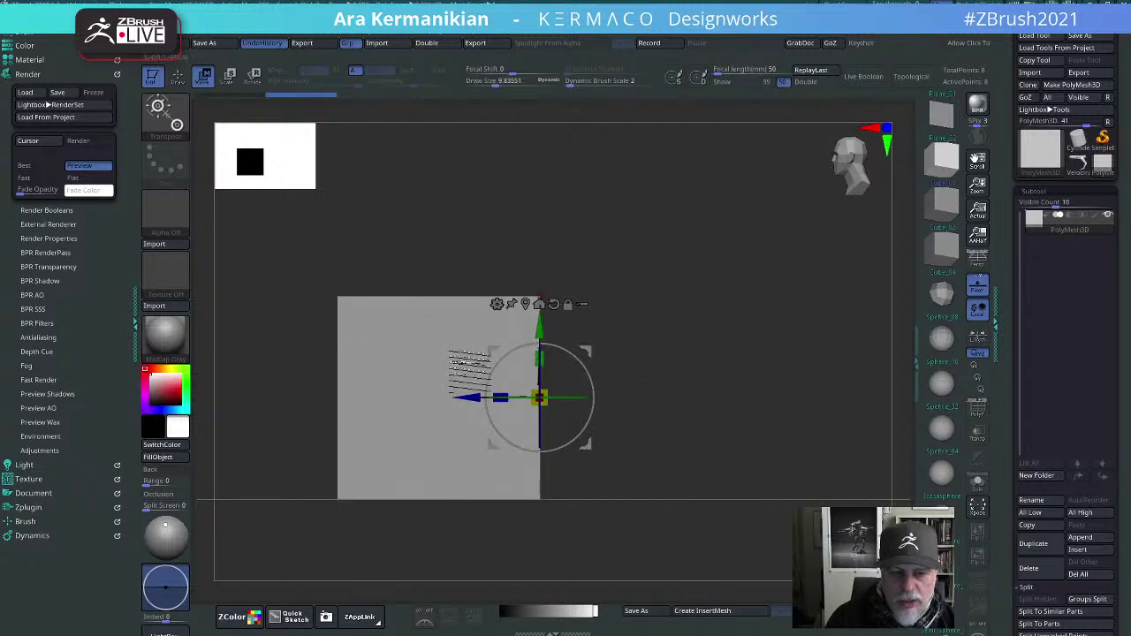
Step: Try swapping the mesh for cylinder, semi-capsule, extended pipe and sphere primitives from the insert brush
{"action": "left_click_drag", "start_coordinate": [927, 415], "coordinate": [880, 57]}
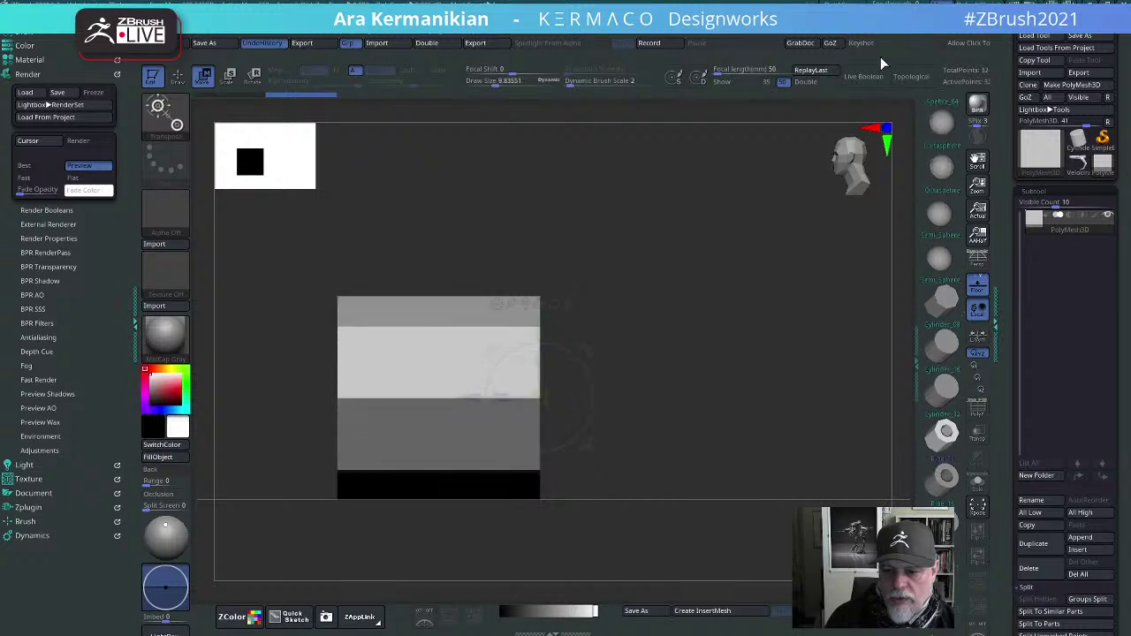
{"action": "left_click_drag", "start_coordinate": [930, 486], "coordinate": [942, 173]}
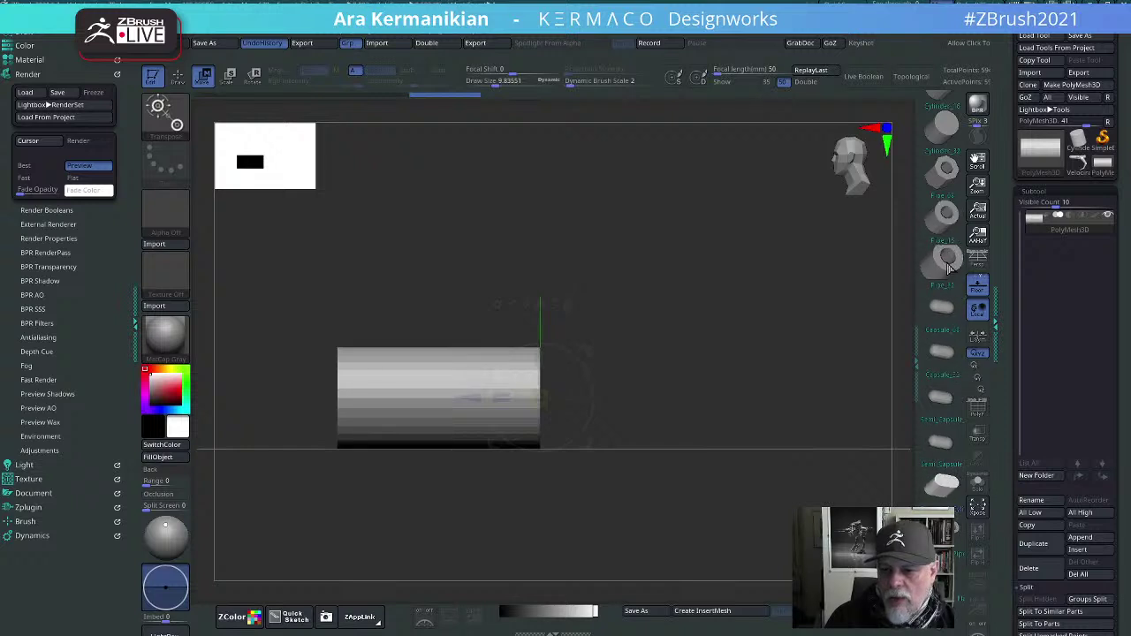
{"action": "left_click", "coordinate": [935, 212]}
{"action": "left_click", "coordinate": [941, 397]}
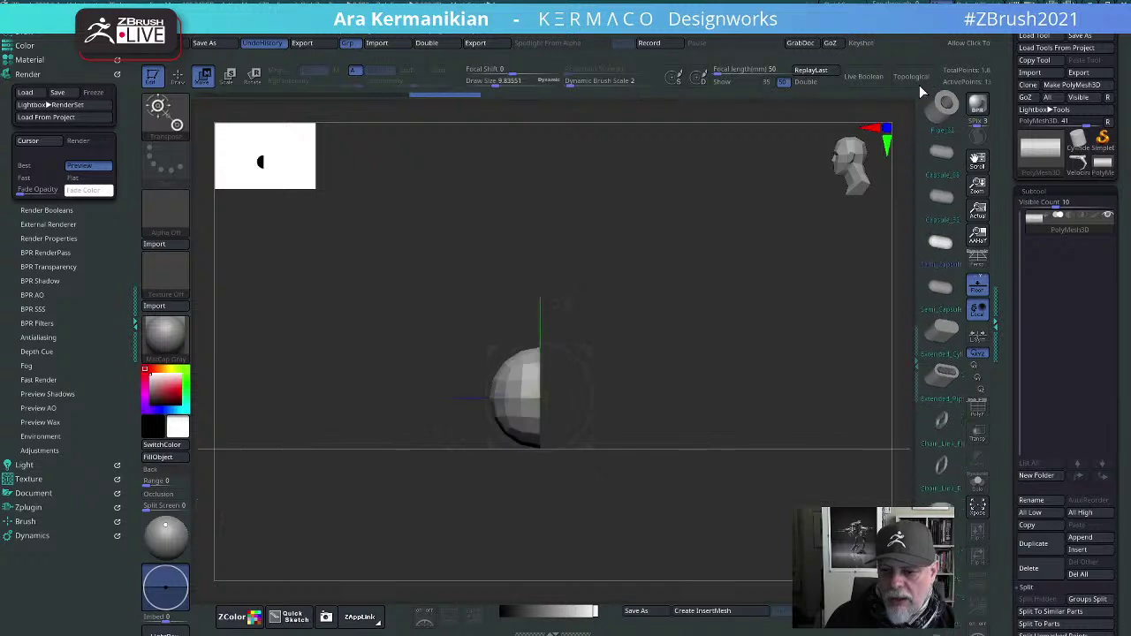
{"action": "left_click_drag", "start_coordinate": [956, 542], "coordinate": [941, 608]}
{"action": "scroll", "coordinate": [917, 274], "scroll_direction": "down", "scroll_amount": 4}
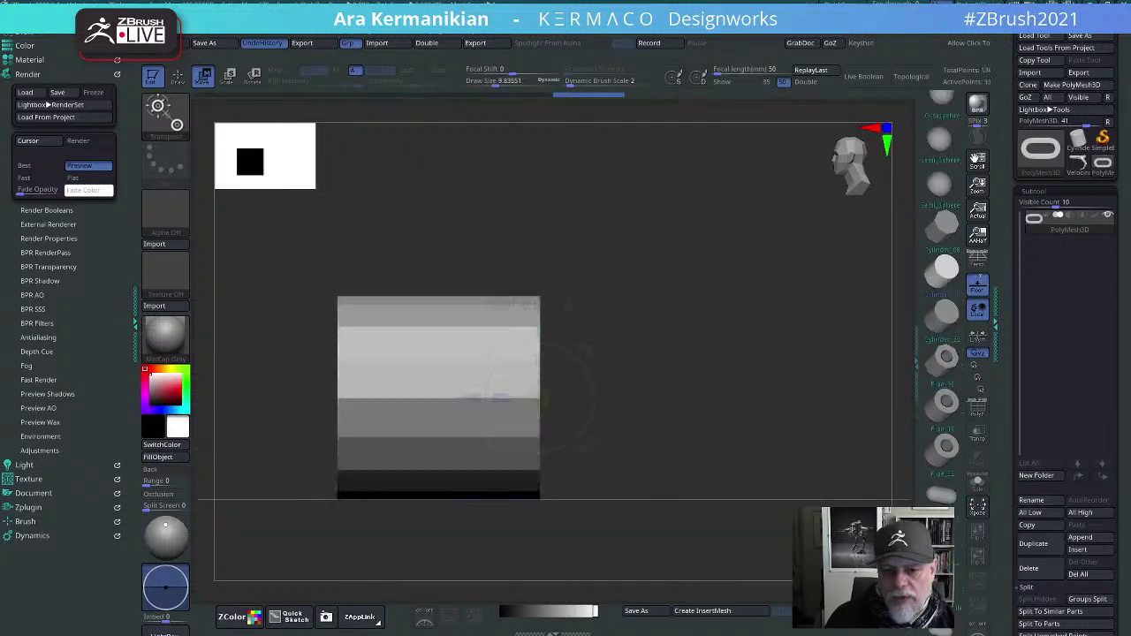
{"action": "scroll", "coordinate": [942, 309], "scroll_direction": "up", "scroll_amount": 3}
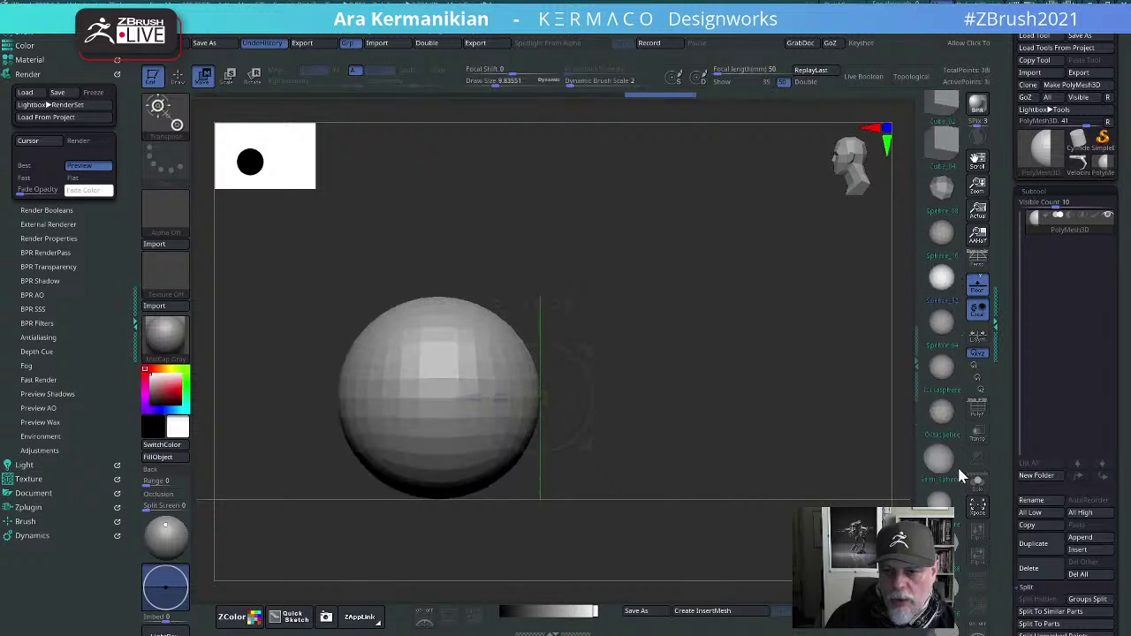
{"action": "left_click", "coordinate": [944, 274]}
Step: Replace the mesh with Cube_01, centre the gizmo on it and move the cube backward along its depth axis
{"action": "left_click", "coordinate": [942, 228]}
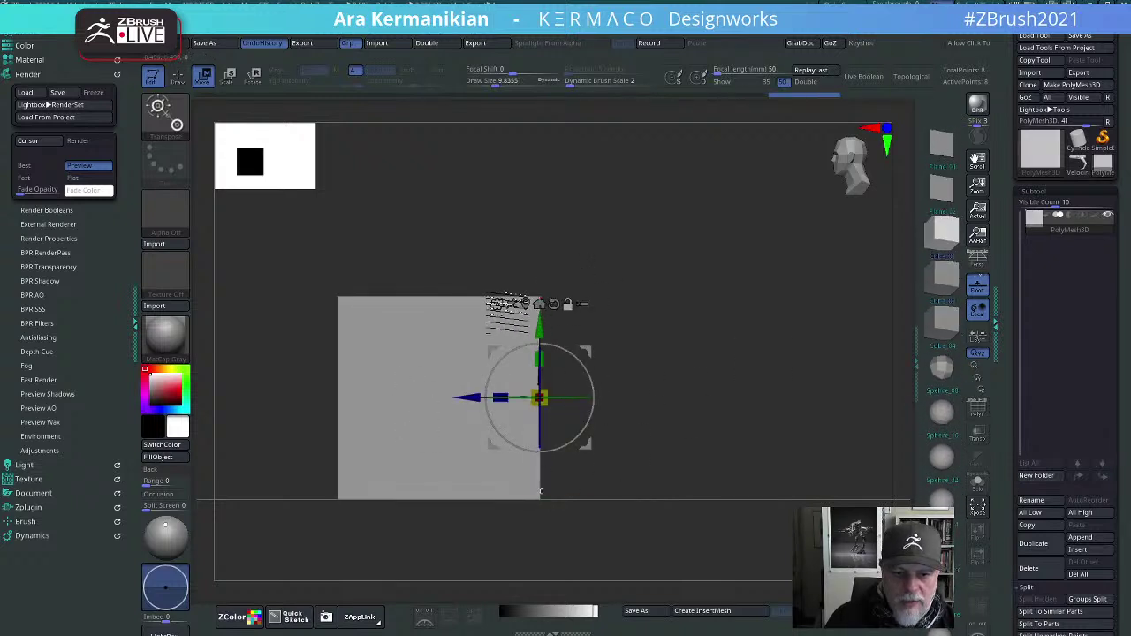
{"action": "left_click", "coordinate": [539, 303]}
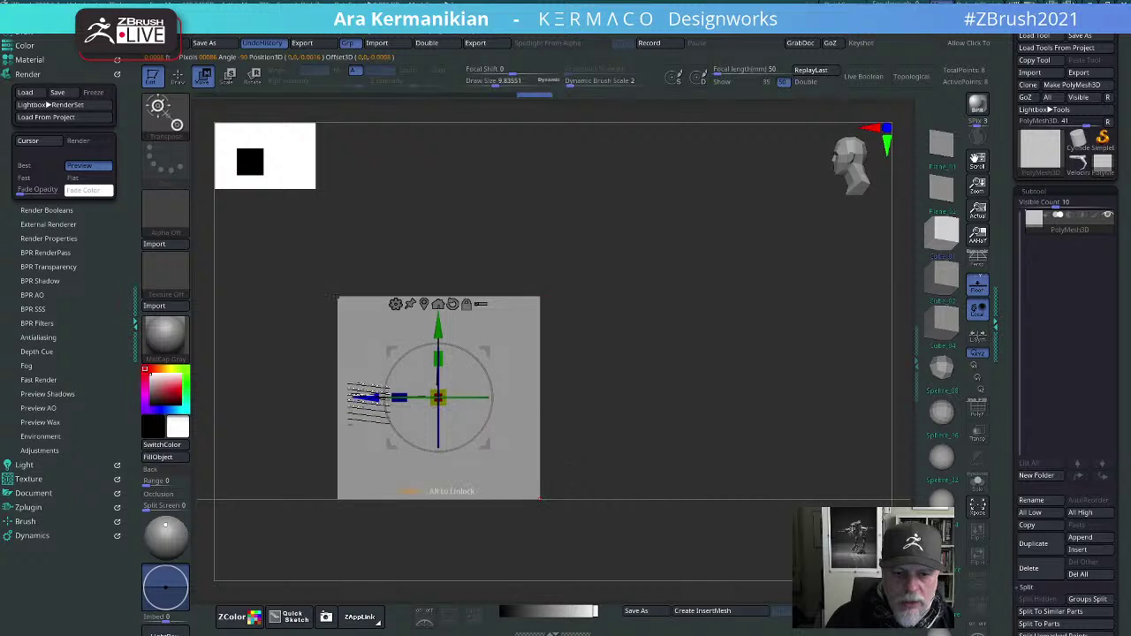
{"action": "left_click_drag", "start_coordinate": [368, 394], "coordinate": [506, 403]}
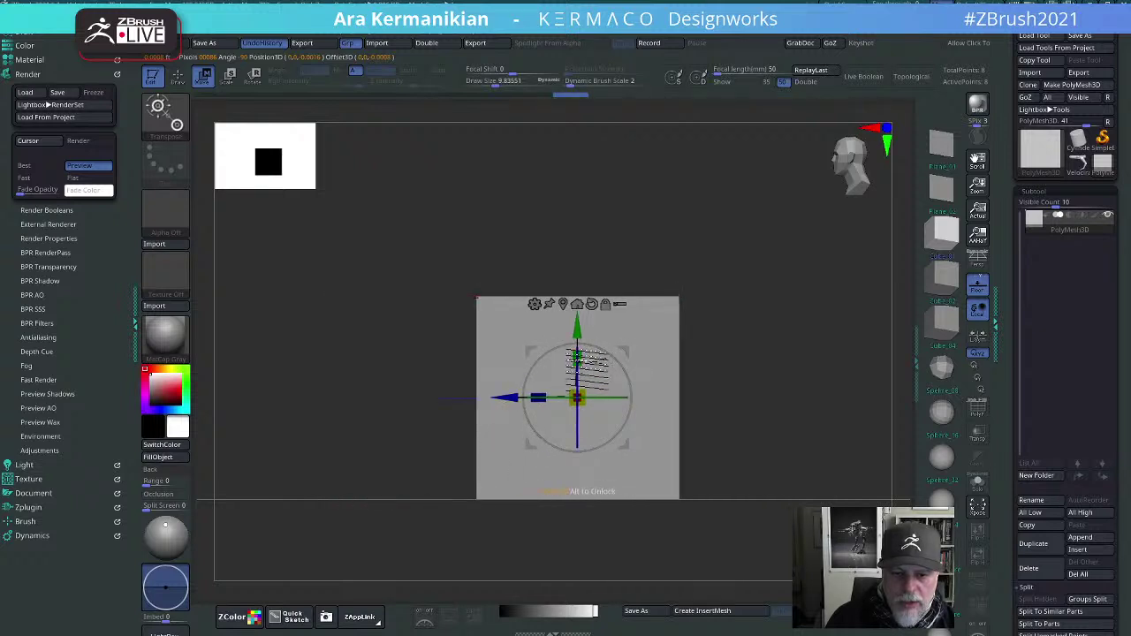
Step: Scale the cube down in height and width to form a long, flat block
{"action": "left_click_drag", "start_coordinate": [577, 358], "coordinate": [577, 473]}
{"action": "key", "text": "ctrl+z"}
{"action": "left_click_drag", "start_coordinate": [745, 359], "coordinate": [796, 423]}
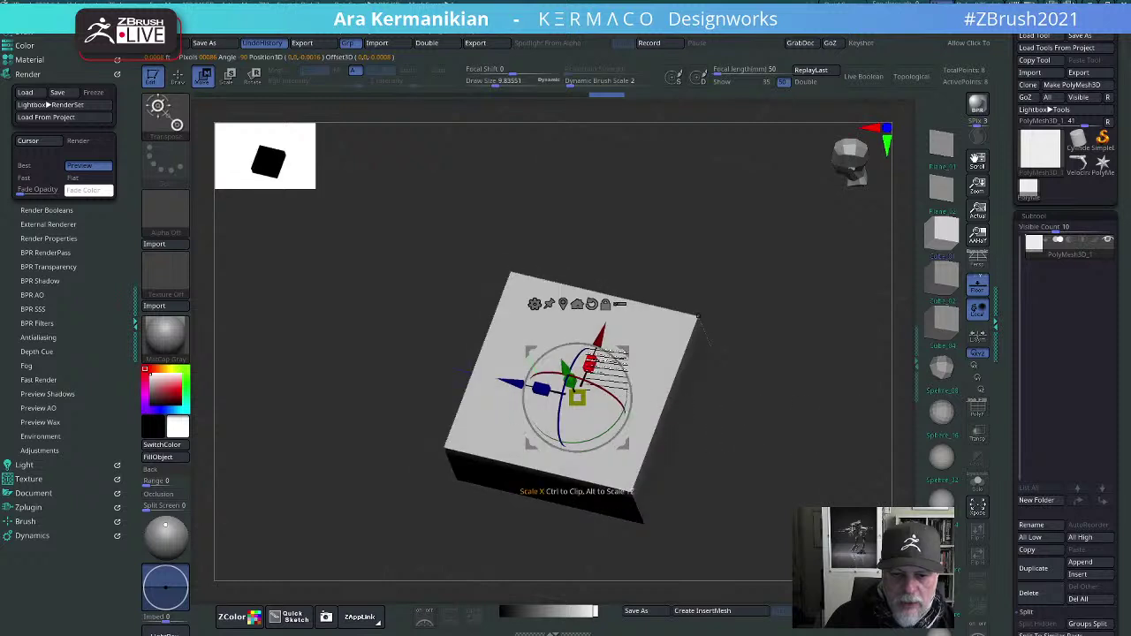
{"action": "left_click_drag", "start_coordinate": [591, 364], "coordinate": [532, 455]}
{"action": "left_click_drag", "start_coordinate": [757, 516], "coordinate": [819, 421]}
{"action": "left_click_drag", "start_coordinate": [575, 345], "coordinate": [576, 398]}
{"action": "left_click_drag", "start_coordinate": [720, 243], "coordinate": [775, 260], "text": "shift"}
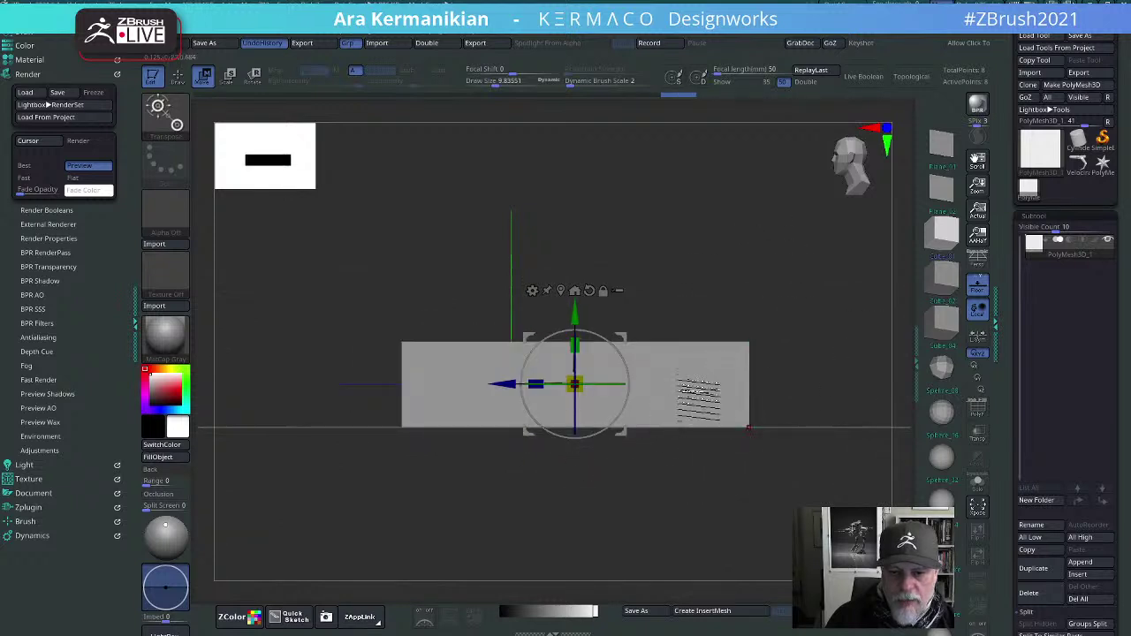
Step: Switch back to the velociraptor ZSphere tool and open its Adaptive Skin settings
{"action": "left_click", "coordinate": [1078, 162]}
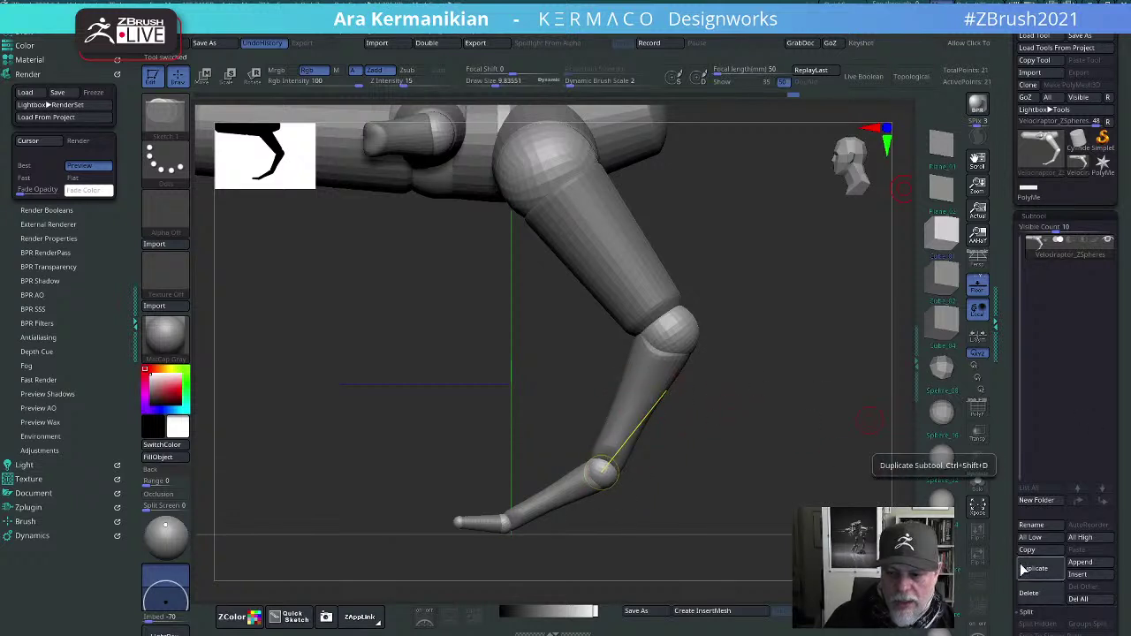
{"action": "left_click_drag", "start_coordinate": [1007, 566], "coordinate": [1021, 440]}
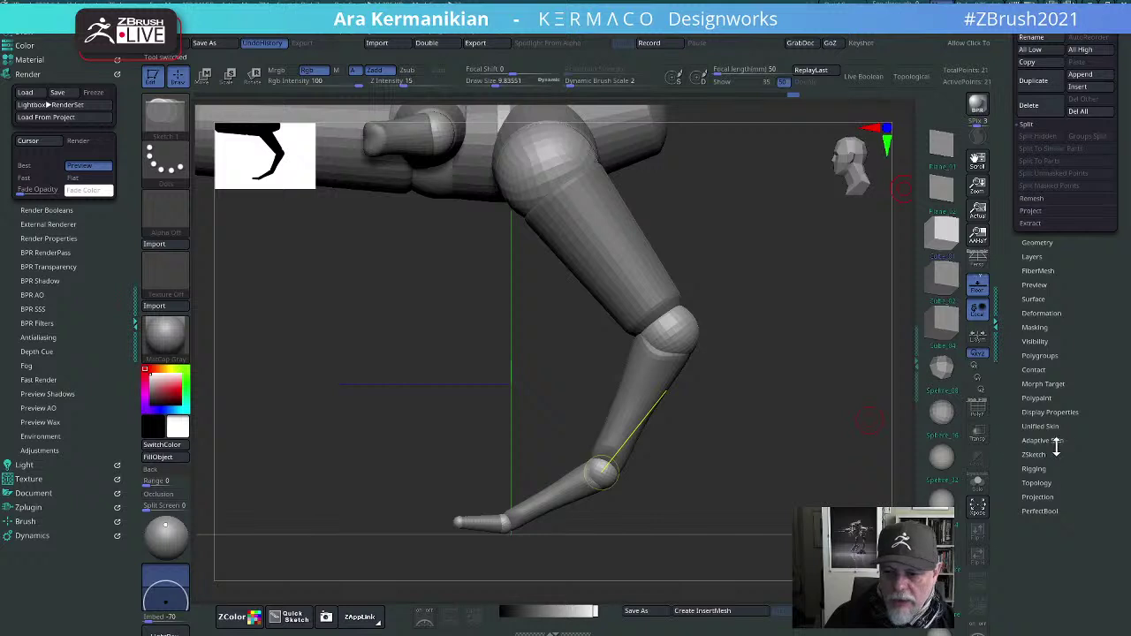
{"action": "left_click", "coordinate": [1056, 442]}
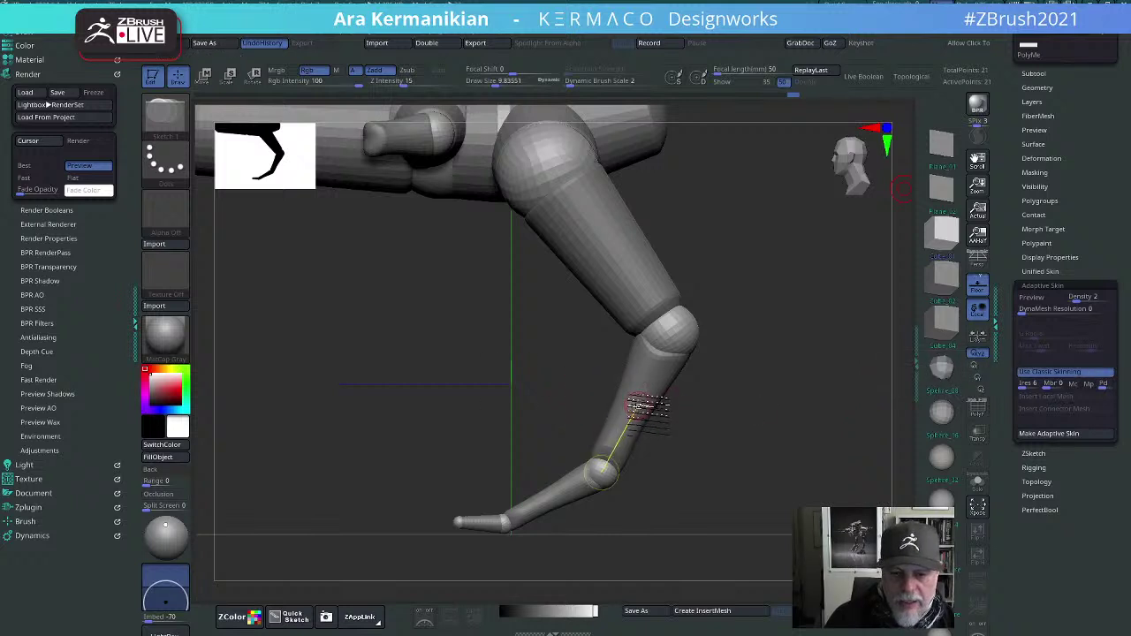
Step: Insert the PolyMesh3D_1 block as a connector mesh between the knee and ankle ZSpheres of the near leg
{"action": "key", "text": "w"}
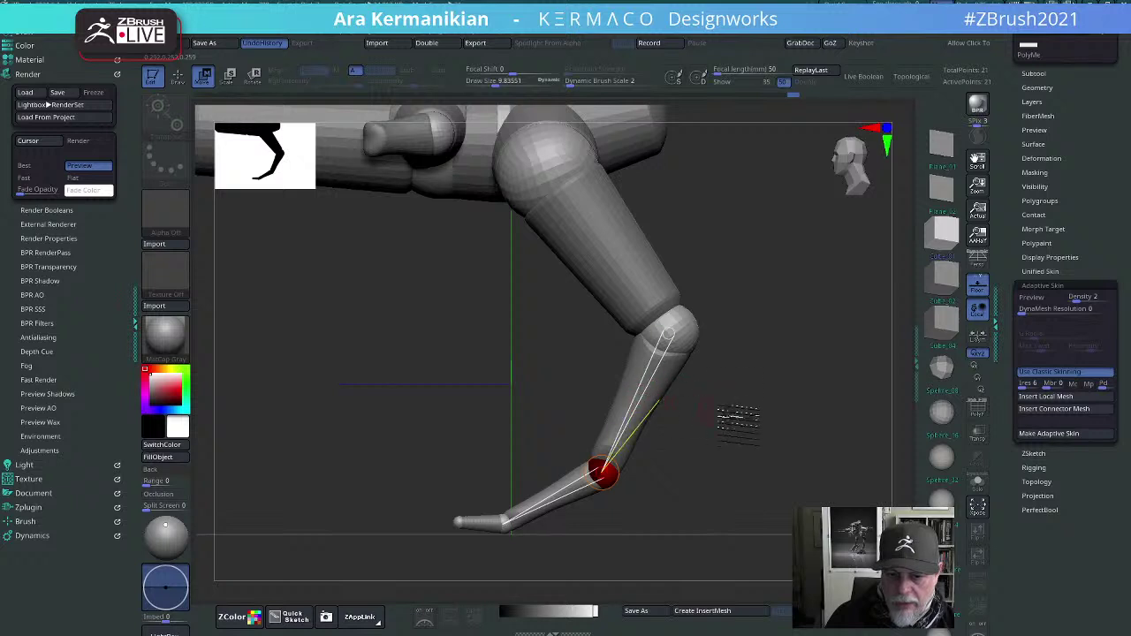
{"action": "left_click", "coordinate": [1057, 410]}
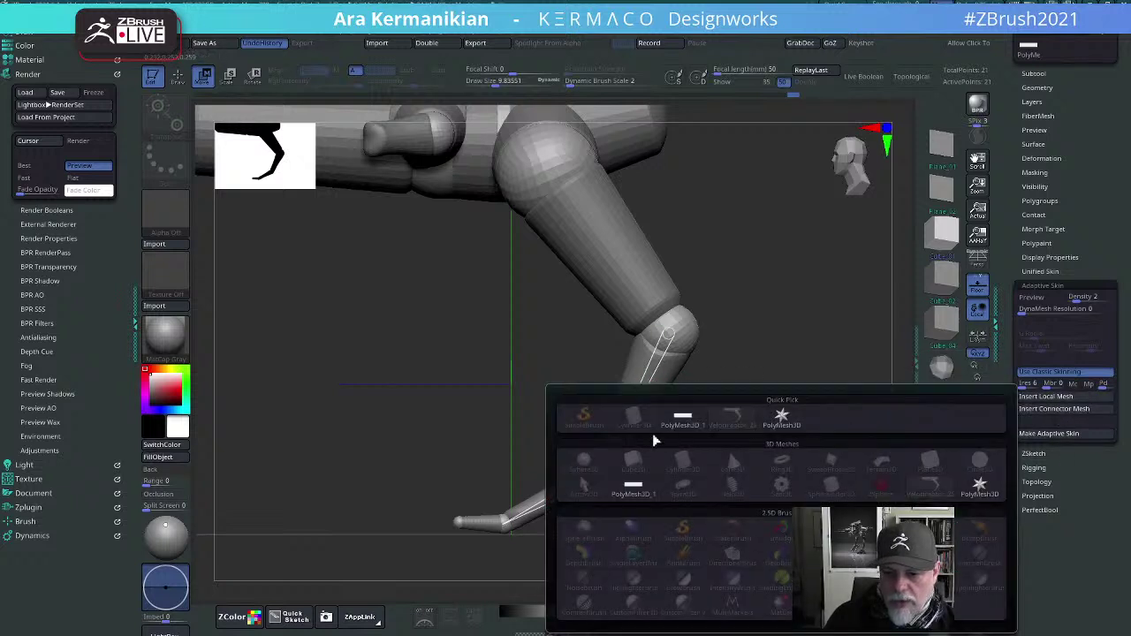
{"action": "left_click", "coordinate": [683, 420]}
{"action": "left_click_drag", "start_coordinate": [656, 478], "coordinate": [704, 453]}
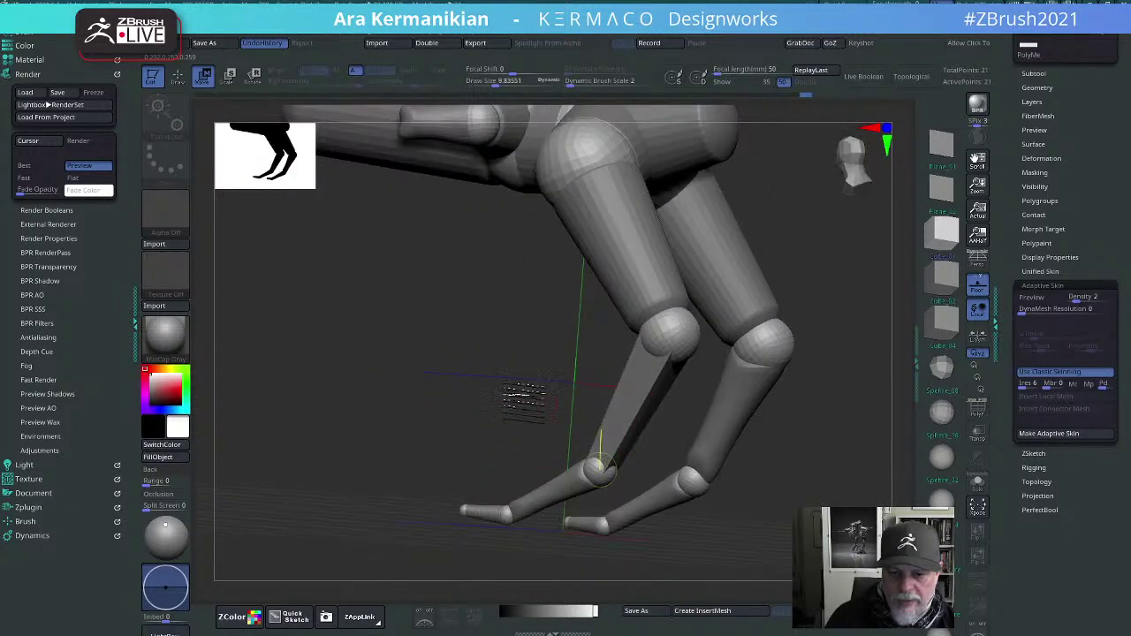
Step: Replace the other leg's shin segment with PolyMesh3D_1 as a connector mesh
{"action": "left_click_drag", "start_coordinate": [518, 397], "coordinate": [704, 420]}
{"action": "mouse_move", "coordinate": [867, 427]}
{"action": "left_mouse_down"}
{"action": "mouse_move", "coordinate": [748, 457]}
{"action": "mouse_move", "coordinate": [757, 448]}
{"action": "mouse_move", "coordinate": [727, 457]}
{"action": "mouse_move", "coordinate": [679, 438]}
{"action": "mouse_move", "coordinate": [720, 462]}
{"action": "mouse_move", "coordinate": [757, 448]}
{"action": "mouse_move", "coordinate": [623, 427]}
{"action": "mouse_move", "coordinate": [654, 394]}
{"action": "left_mouse_up"}
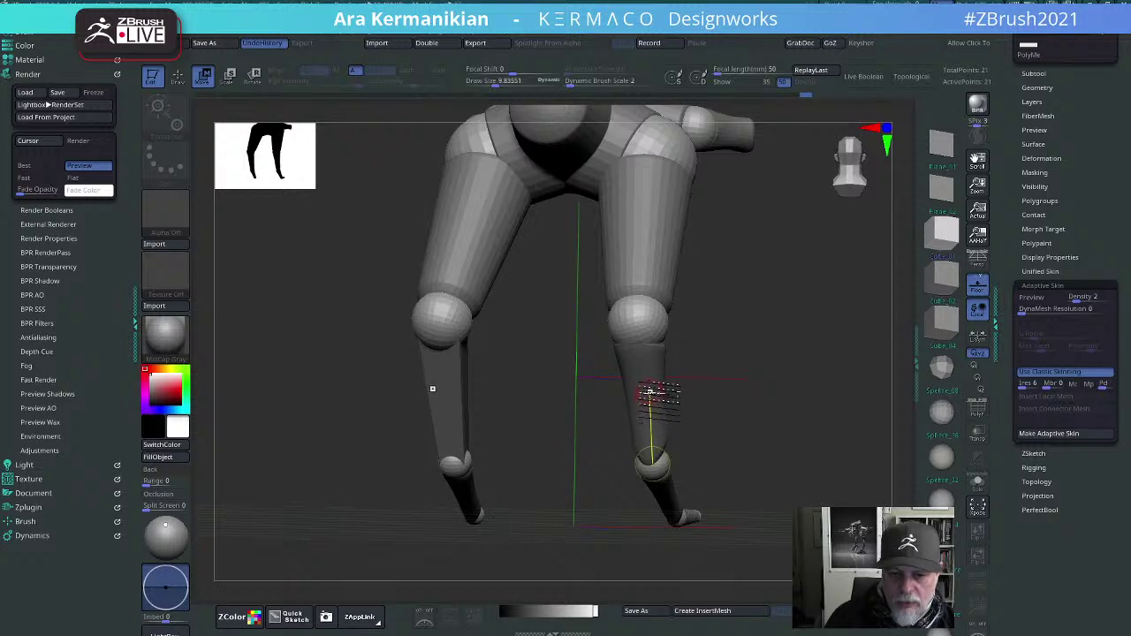
{"action": "left_click", "coordinate": [661, 416]}
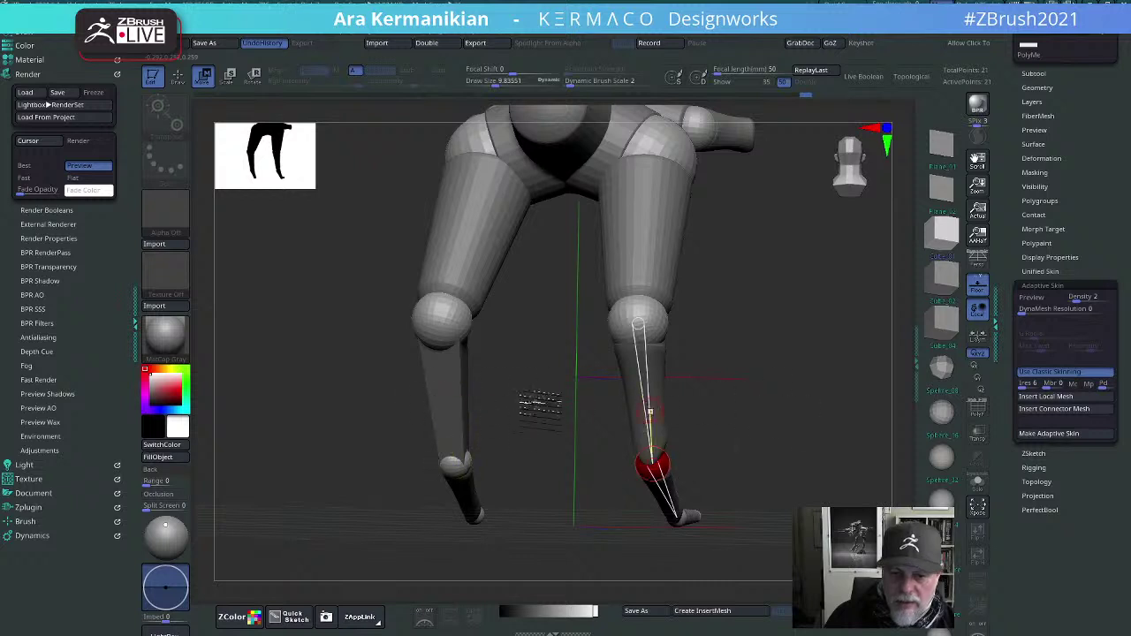
{"action": "left_click", "coordinate": [1052, 408]}
{"action": "left_click", "coordinate": [667, 424]}
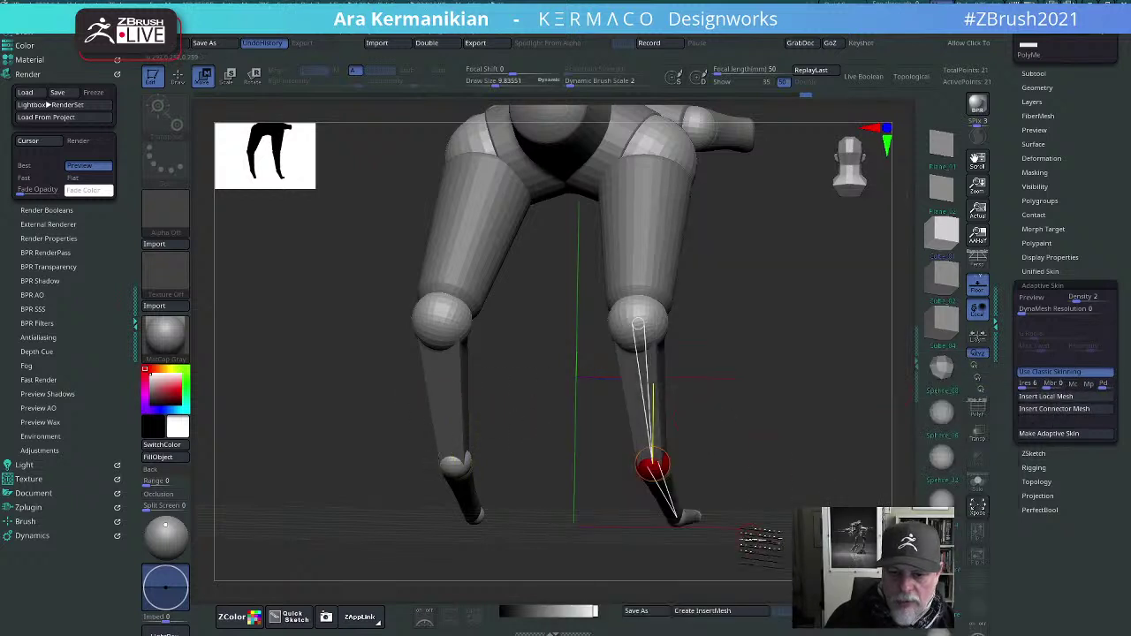
Step: Insert PolyMesh3D_1 as a connector mesh on the foot segment between the ankle and the toe joint
{"action": "left_click_drag", "start_coordinate": [846, 439], "coordinate": [779, 451]}
{"action": "left_click_drag", "start_coordinate": [853, 400], "coordinate": [654, 402], "text": "alt"}
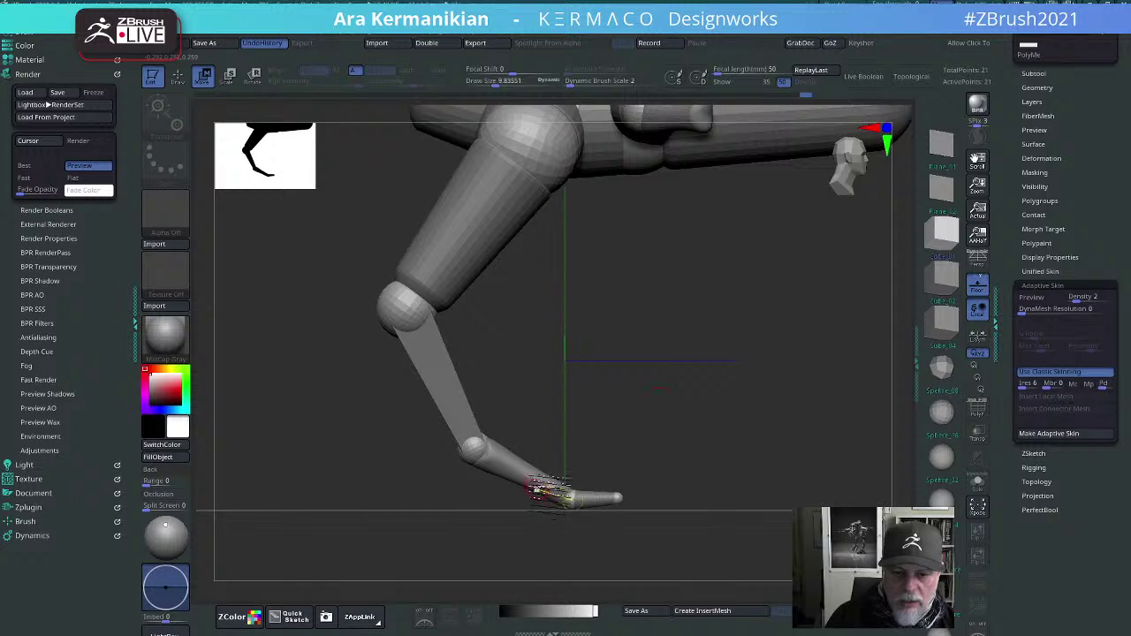
{"action": "left_click", "coordinate": [569, 496]}
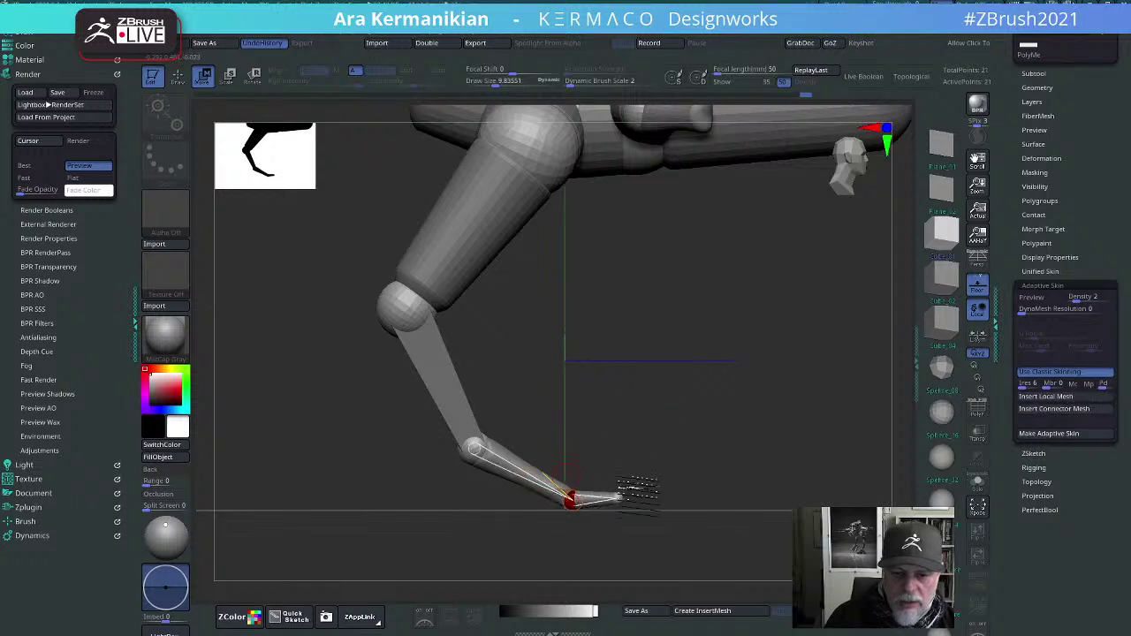
{"action": "left_click", "coordinate": [1081, 410]}
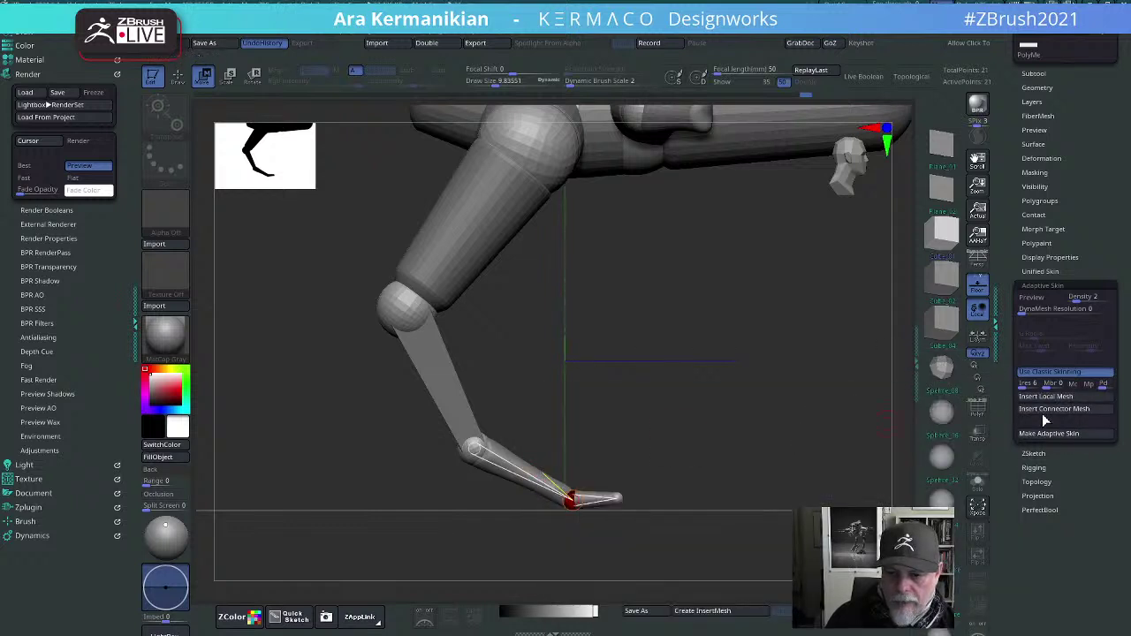
{"action": "left_click", "coordinate": [688, 420]}
Step: Insert the PolyMesh3D_1 connector mesh on the toe segment at the end of the foot
{"action": "left_click_drag", "start_coordinate": [705, 412], "coordinate": [623, 425]}
{"action": "left_click_drag", "start_coordinate": [811, 468], "coordinate": [634, 477]}
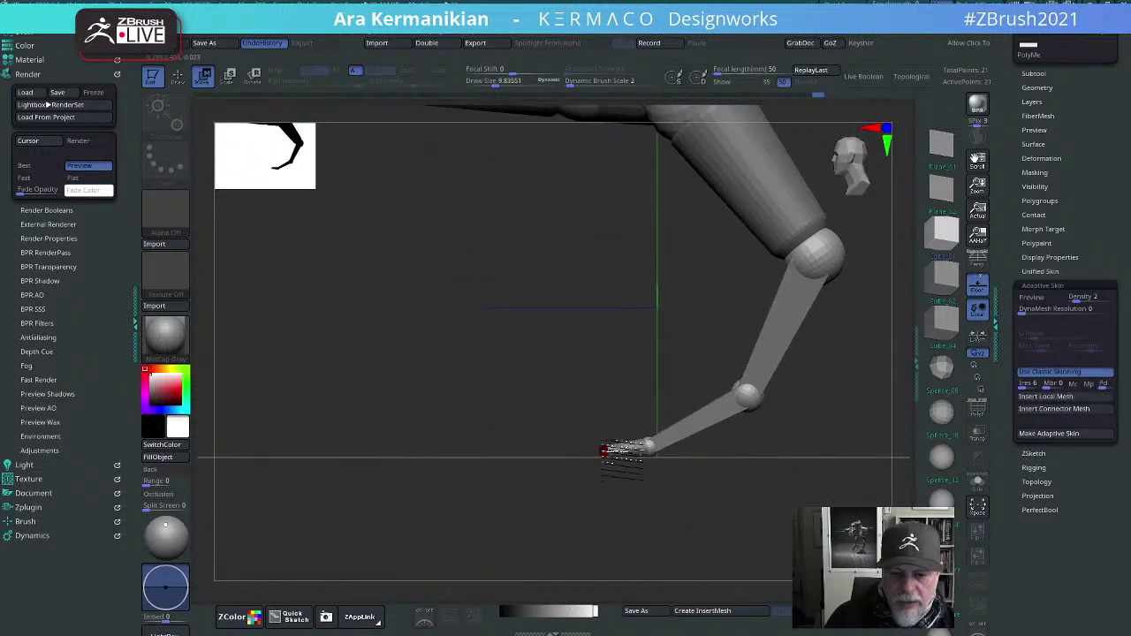
{"action": "left_click_drag", "start_coordinate": [805, 441], "coordinate": [638, 599], "text": "alt"}
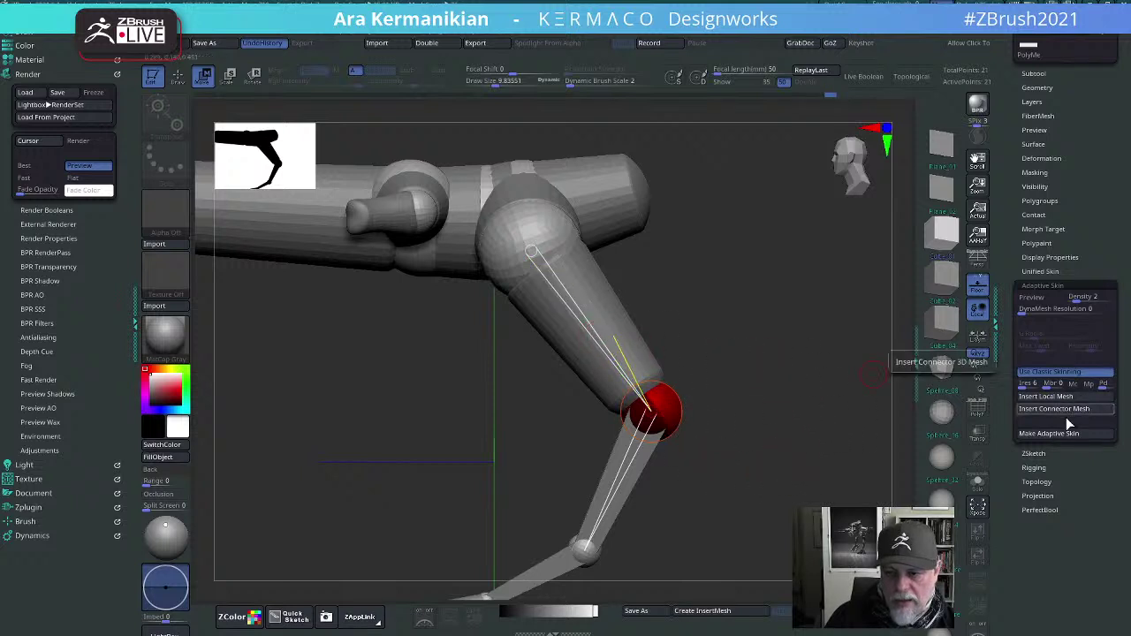
Step: Insert PolyMesh3D_1 as a connector mesh along the long front segment extending forward from the shoulders
{"action": "left_click_drag", "start_coordinate": [824, 470], "coordinate": [888, 251]}
{"action": "left_click_drag", "start_coordinate": [713, 473], "coordinate": [686, 545]}
{"action": "left_click_drag", "start_coordinate": [771, 466], "coordinate": [669, 303]}
{"action": "left_click_drag", "start_coordinate": [677, 379], "coordinate": [599, 444]}
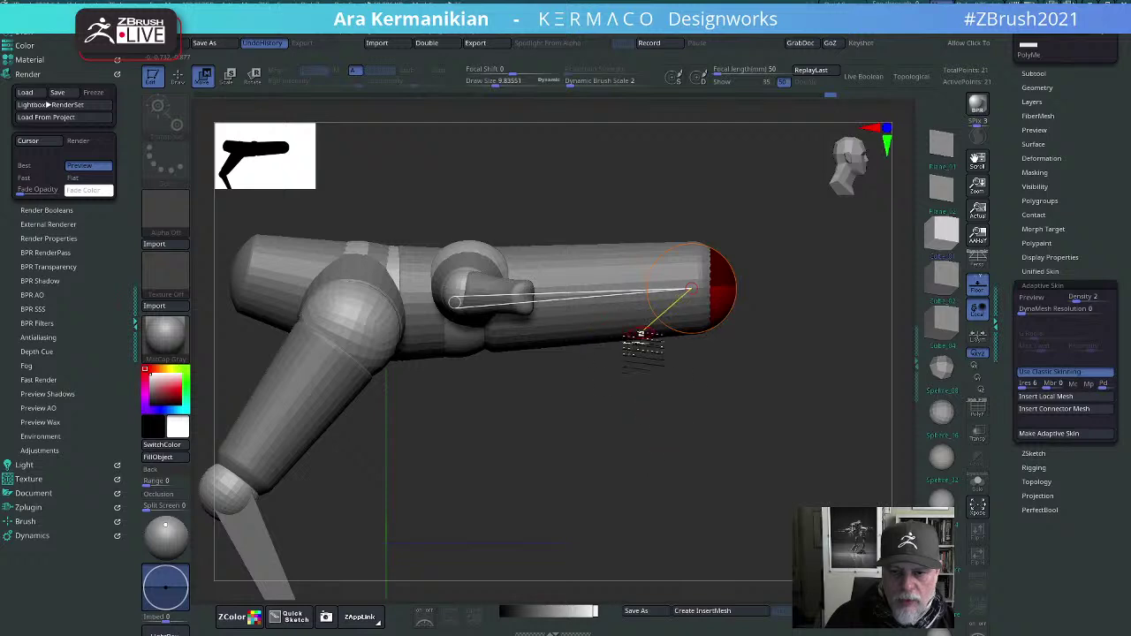
{"action": "left_click_drag", "start_coordinate": [715, 373], "coordinate": [734, 416]}
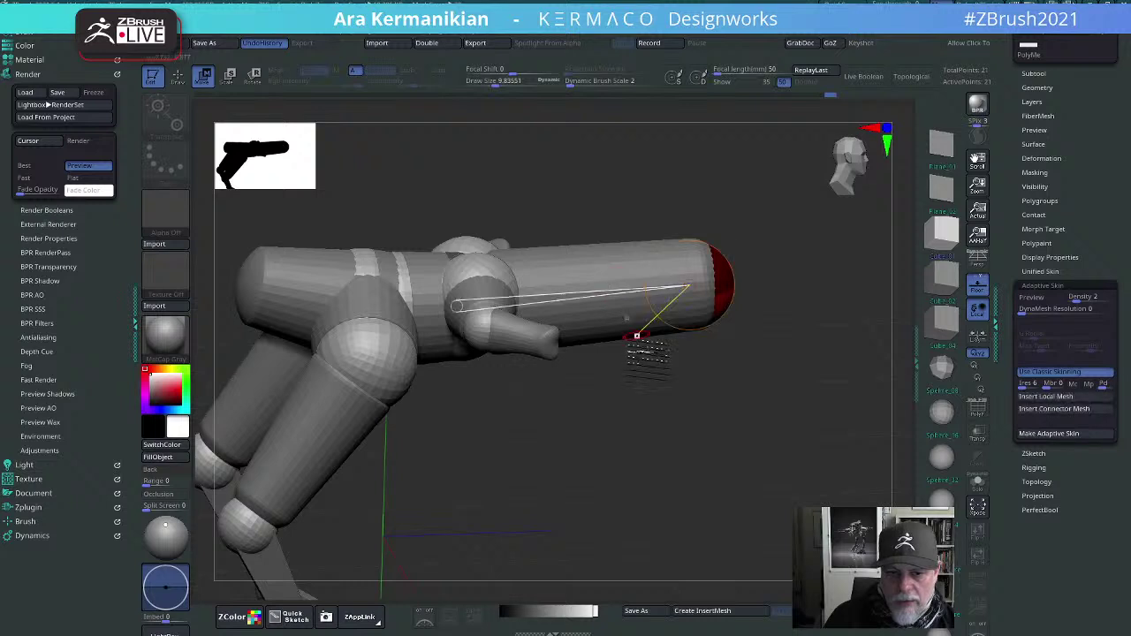
{"action": "left_click", "coordinate": [1063, 410]}
{"action": "left_click", "coordinate": [684, 419]}
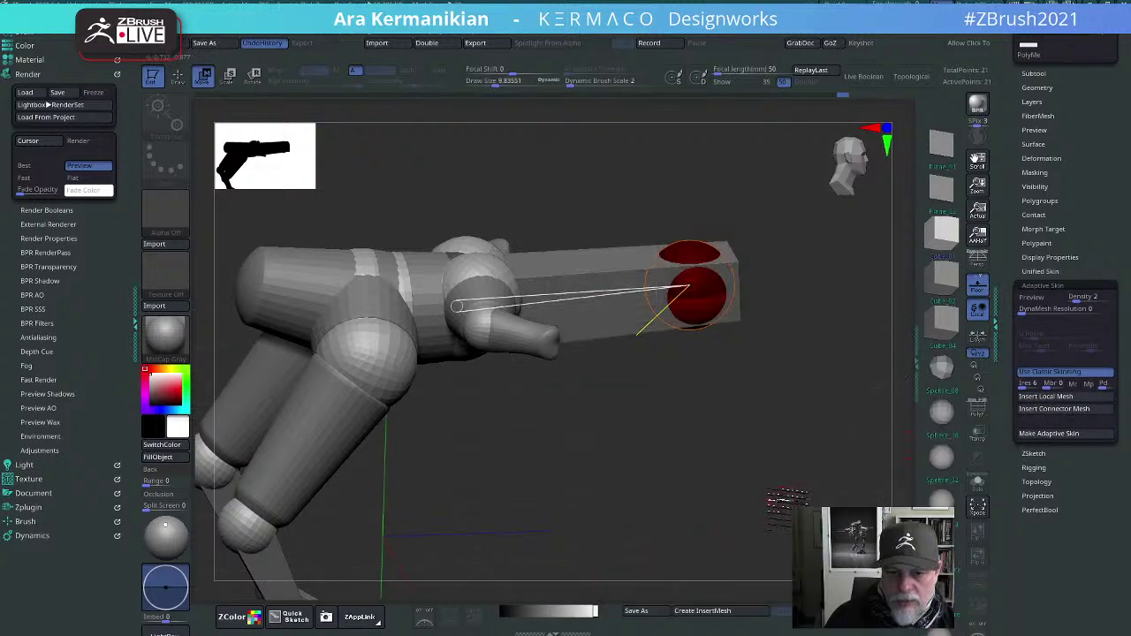
Step: Select the mid-torso ZSphere between the shoulders and hips and insert PolyMesh3D_1 as its connector mesh
{"action": "mouse_move", "coordinate": [782, 499]}
{"action": "left_mouse_down"}
{"action": "mouse_move", "coordinate": [682, 492]}
{"action": "mouse_move", "coordinate": [521, 521]}
{"action": "mouse_move", "coordinate": [448, 457]}
{"action": "mouse_move", "coordinate": [539, 468]}
{"action": "mouse_move", "coordinate": [725, 232]}
{"action": "left_mouse_up"}
{"action": "left_click", "coordinate": [680, 231]}
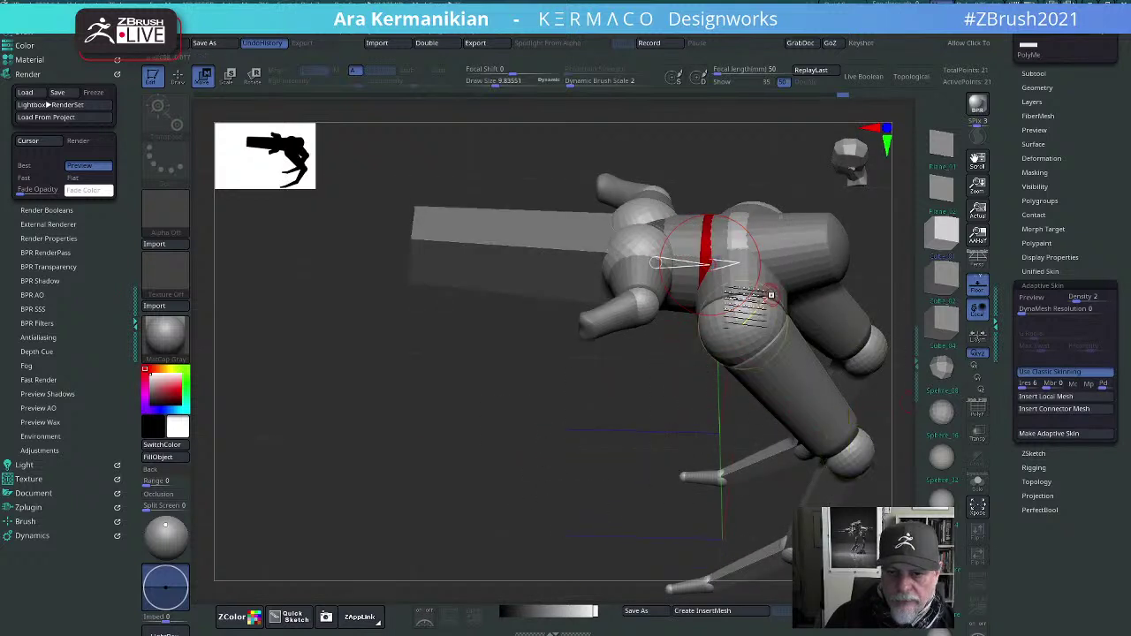
{"action": "mouse_move", "coordinate": [584, 448]}
{"action": "left_mouse_down", "text": "alt"}
{"action": "mouse_move", "coordinate": [432, 568]}
{"action": "mouse_move", "coordinate": [451, 599]}
{"action": "left_mouse_up", "text": "alt"}
{"action": "left_click", "coordinate": [585, 360]}
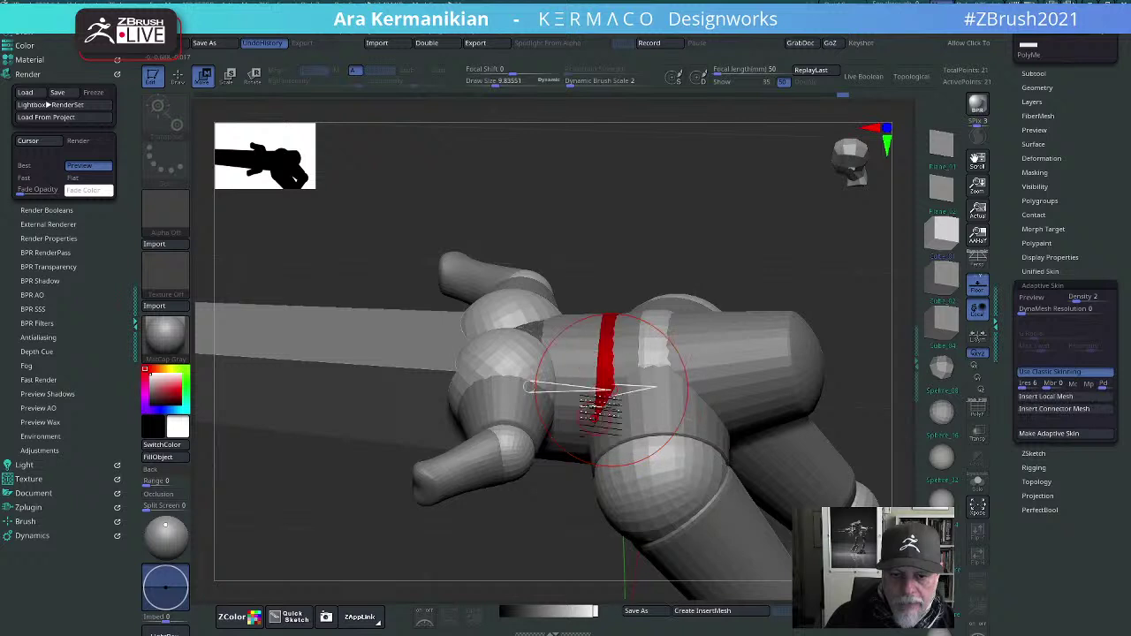
{"action": "left_click", "coordinate": [1051, 411]}
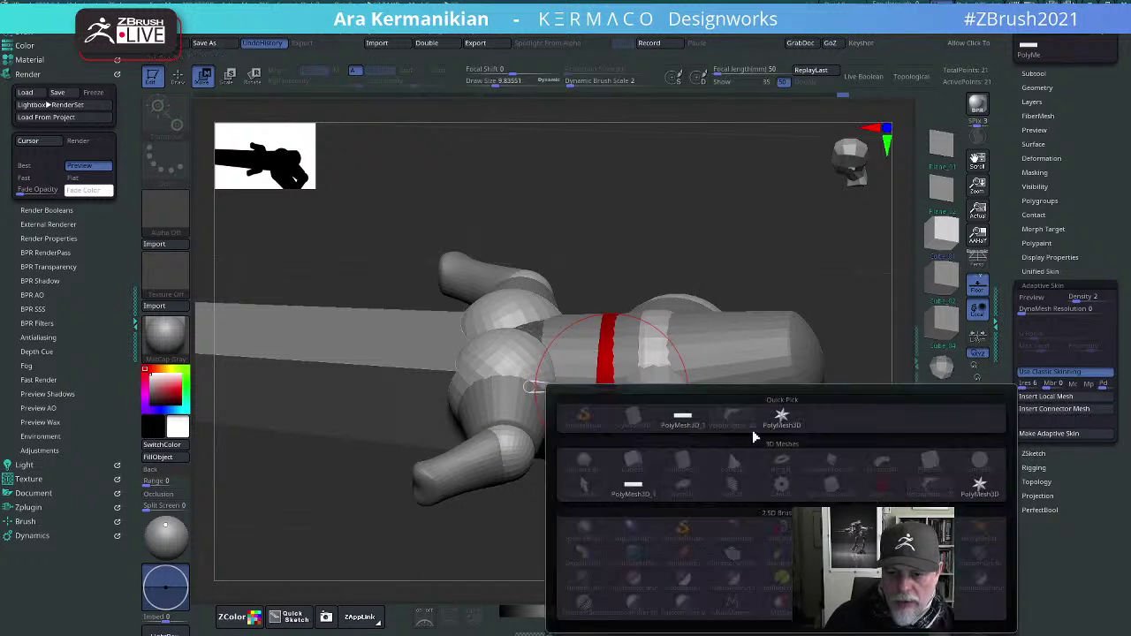
{"action": "left_click", "coordinate": [682, 413]}
Step: Replace the tail segment behind the hips with a PolyMesh3D_1 connector mesh
{"action": "left_click", "coordinate": [758, 364]}
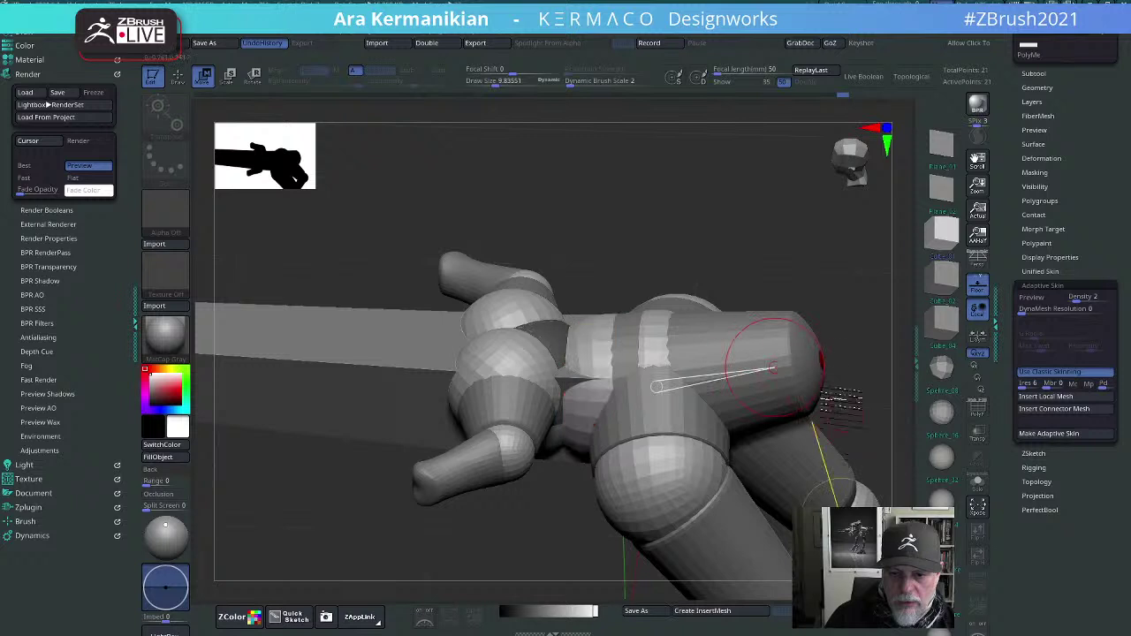
{"action": "left_click", "coordinate": [1054, 409]}
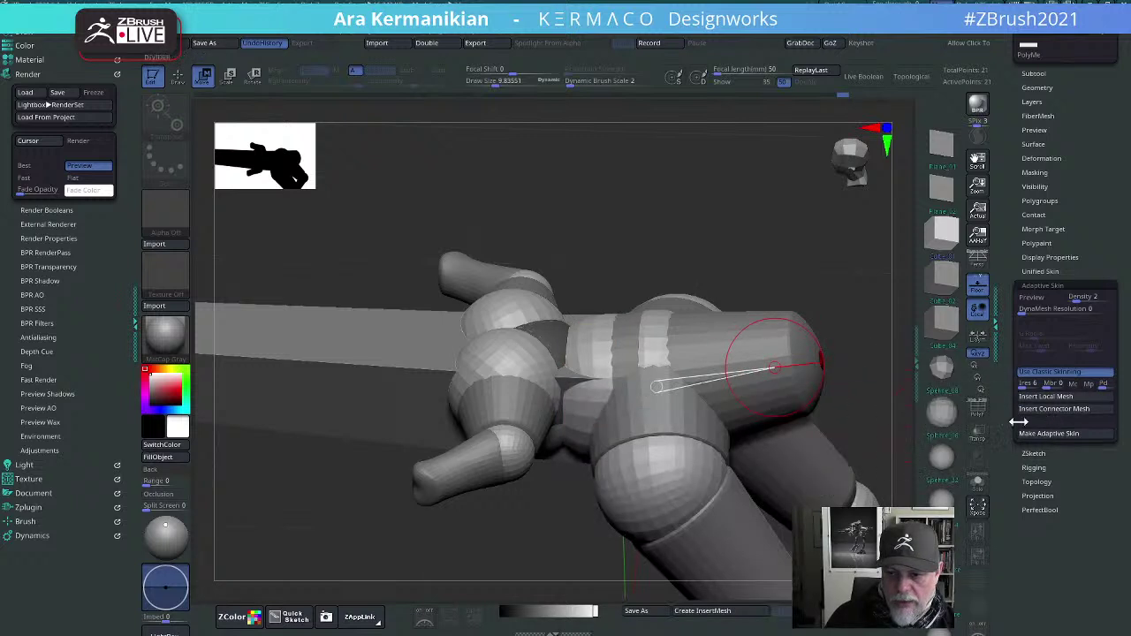
{"action": "left_click", "coordinate": [1054, 409]}
{"action": "left_click", "coordinate": [685, 420]}
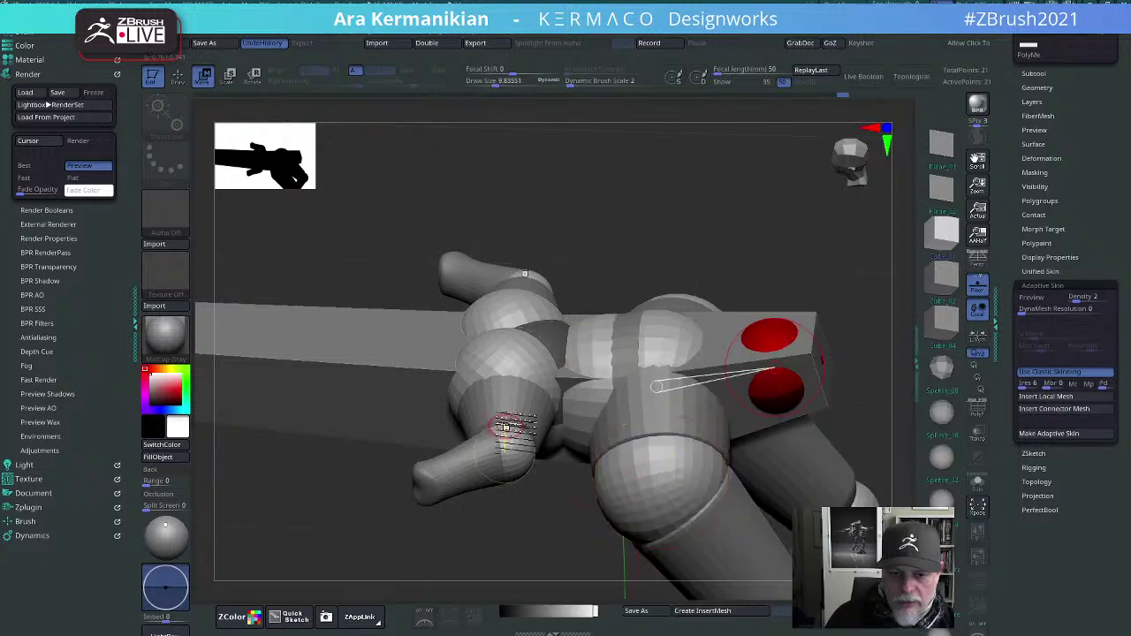
Step: Insert PolyMesh3D_1 connector meshes on the upper arm and forearm segments
{"action": "left_click", "coordinate": [507, 442]}
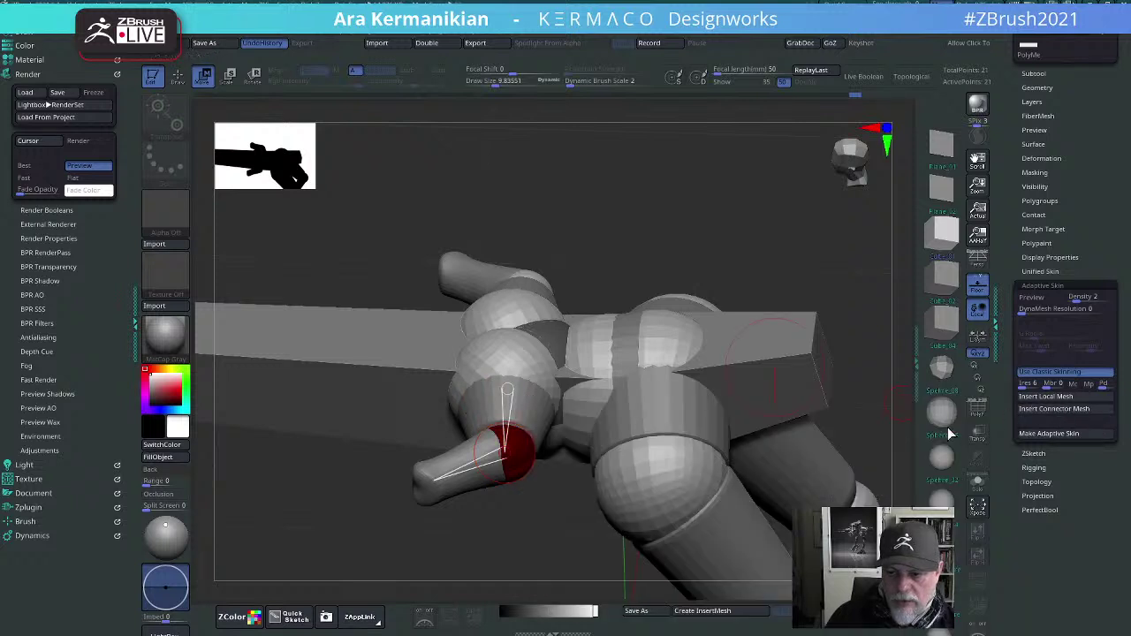
{"action": "left_click", "coordinate": [1045, 409]}
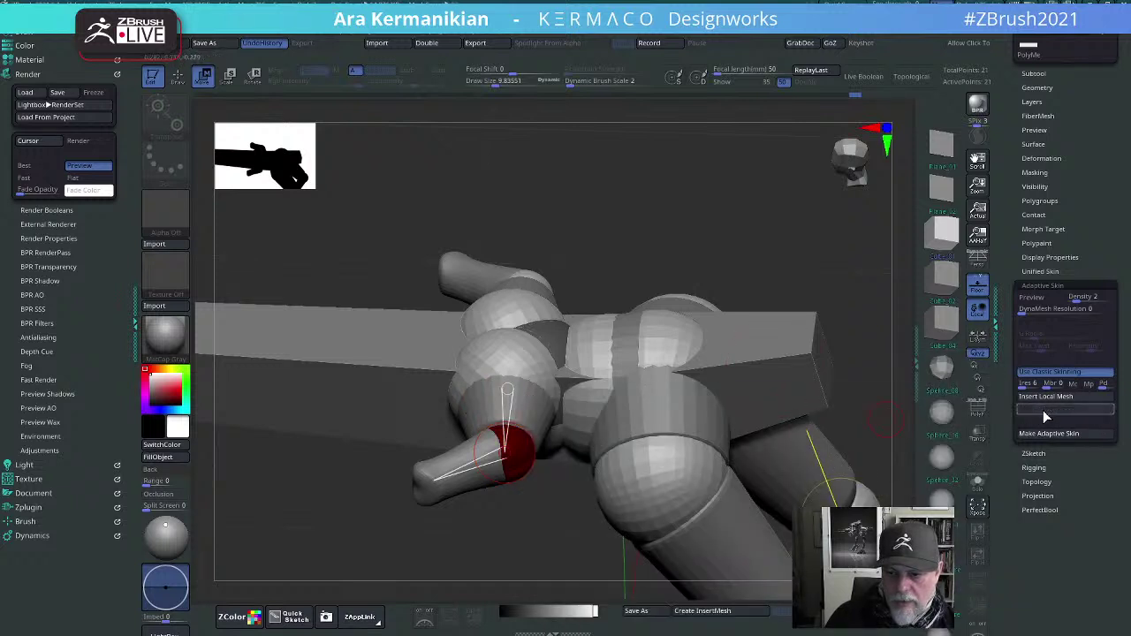
{"action": "left_click", "coordinate": [1045, 411]}
{"action": "left_click", "coordinate": [672, 422]}
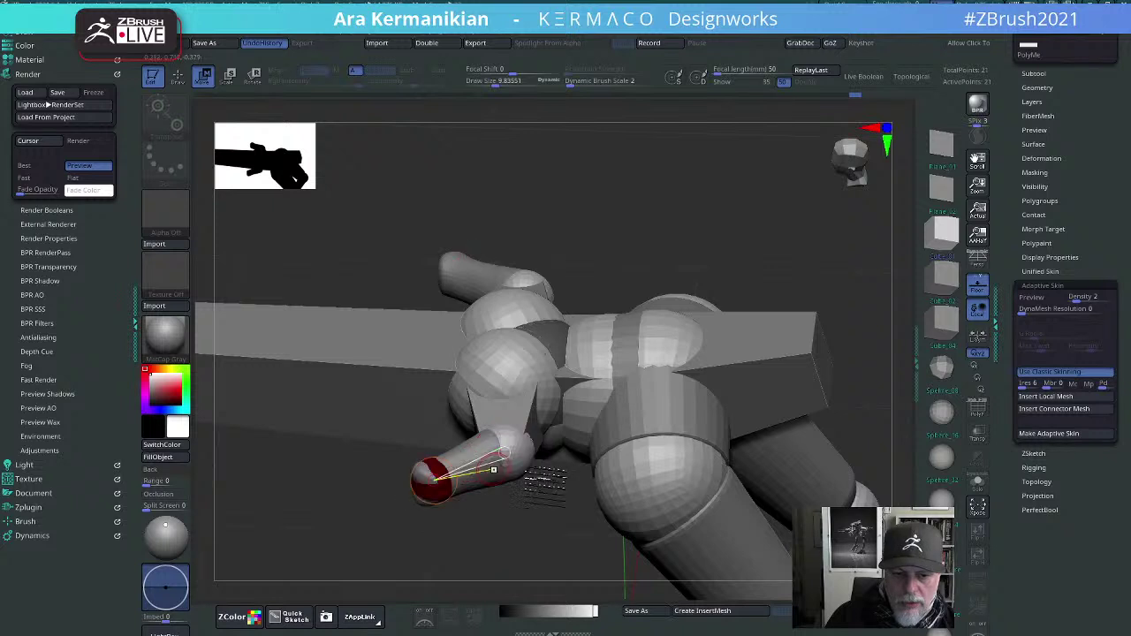
{"action": "left_click", "coordinate": [1050, 411]}
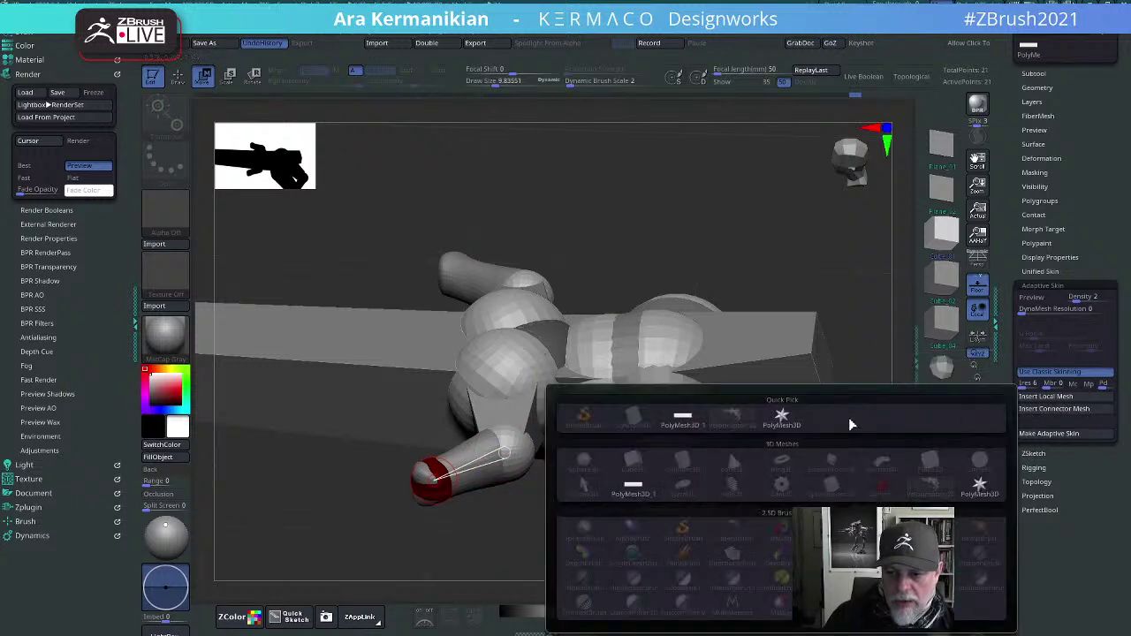
{"action": "left_click", "coordinate": [683, 421]}
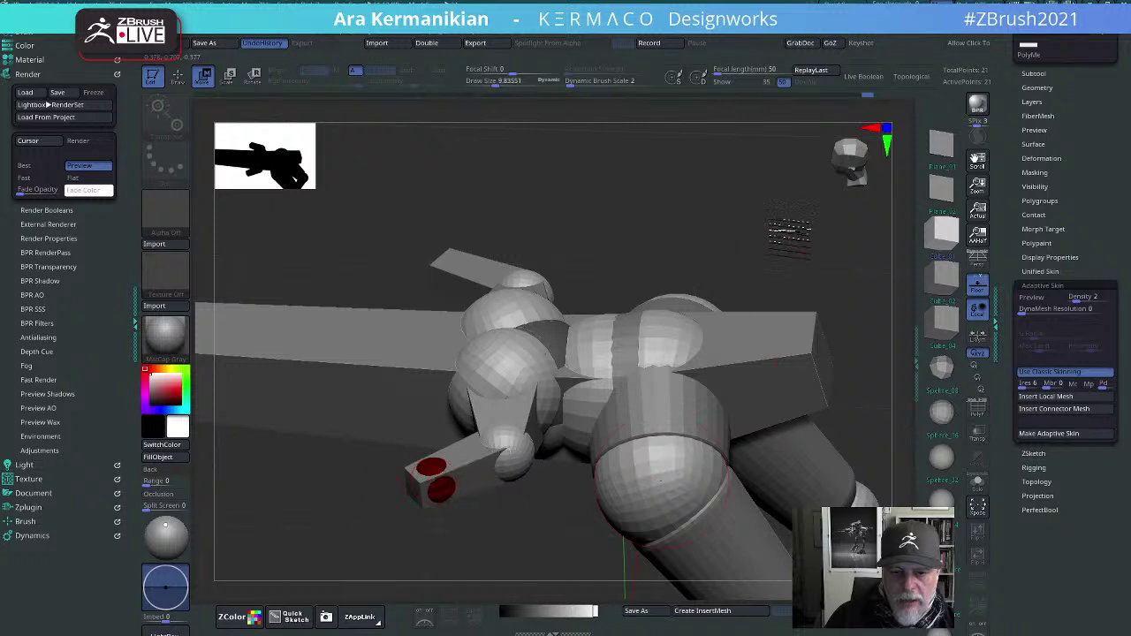
Step: Select the central pelvis ZSphere from above and insert PolyMesh3D_1 as its connector mesh
{"action": "left_click_drag", "start_coordinate": [783, 229], "coordinate": [671, 371], "text": "alt"}
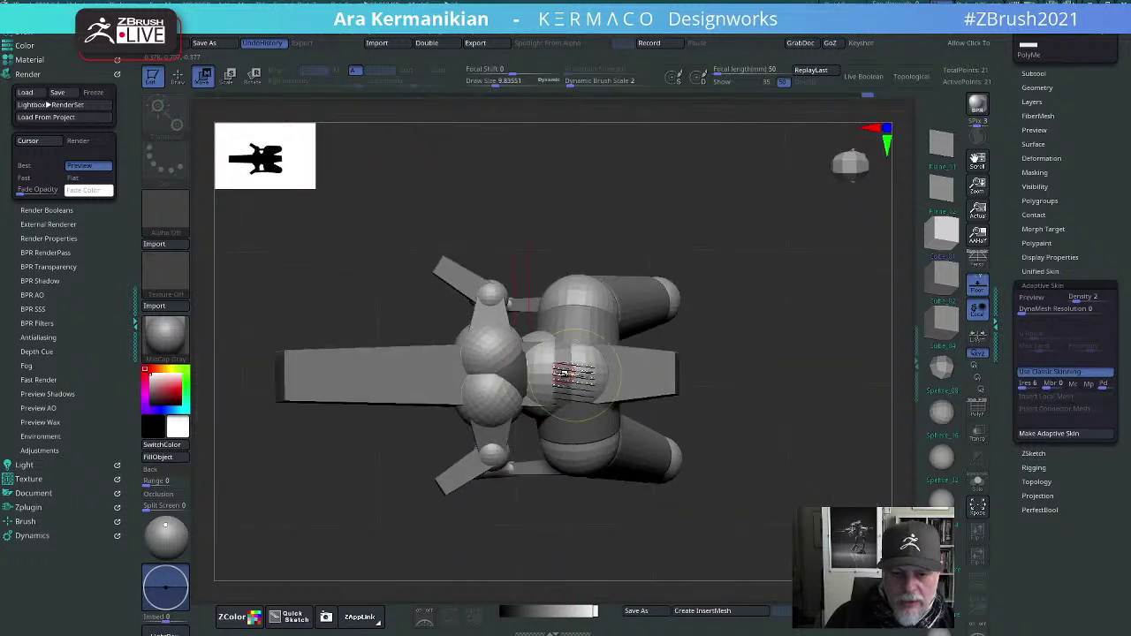
{"action": "left_click_drag", "start_coordinate": [564, 374], "coordinate": [584, 372]}
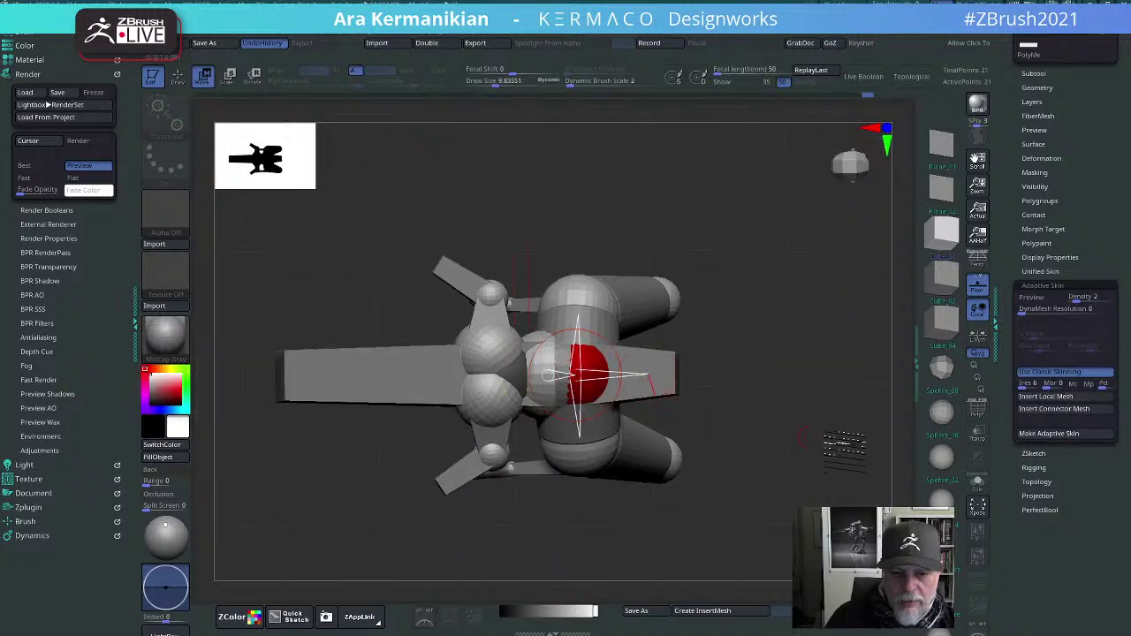
{"action": "left_click", "coordinate": [1072, 411]}
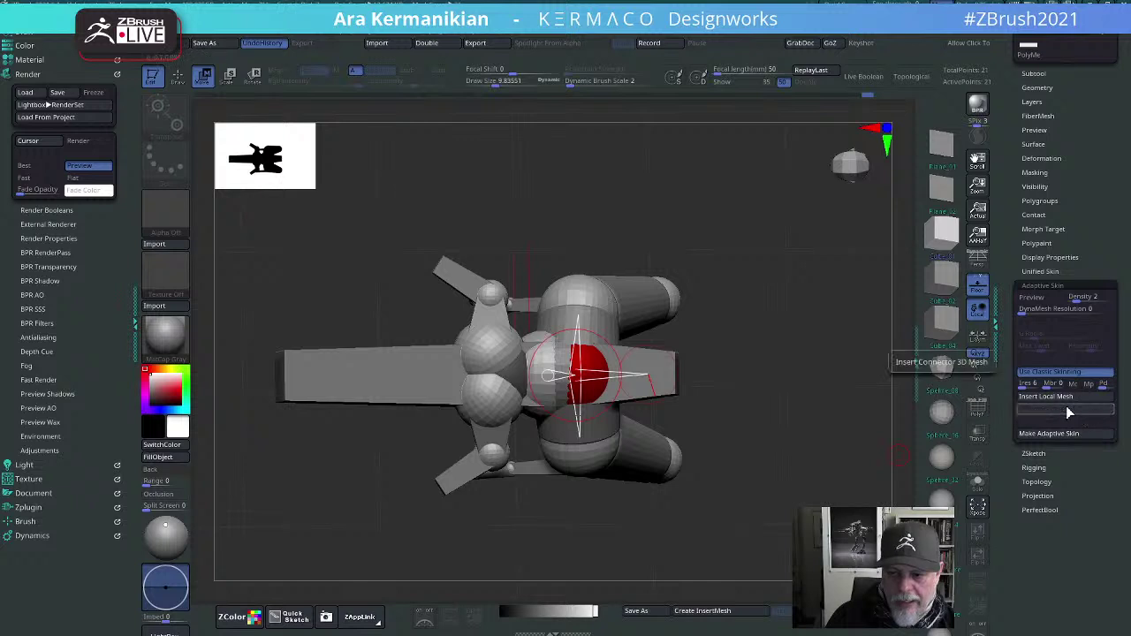
{"action": "left_click", "coordinate": [1044, 411]}
{"action": "left_click", "coordinate": [672, 422]}
Step: Insert PolyMesh3D_1 as a connector mesh on the thighs between the hip and knee ZSpheres
{"action": "left_click_drag", "start_coordinate": [767, 355], "coordinate": [752, 401]}
{"action": "left_click", "coordinate": [690, 456]}
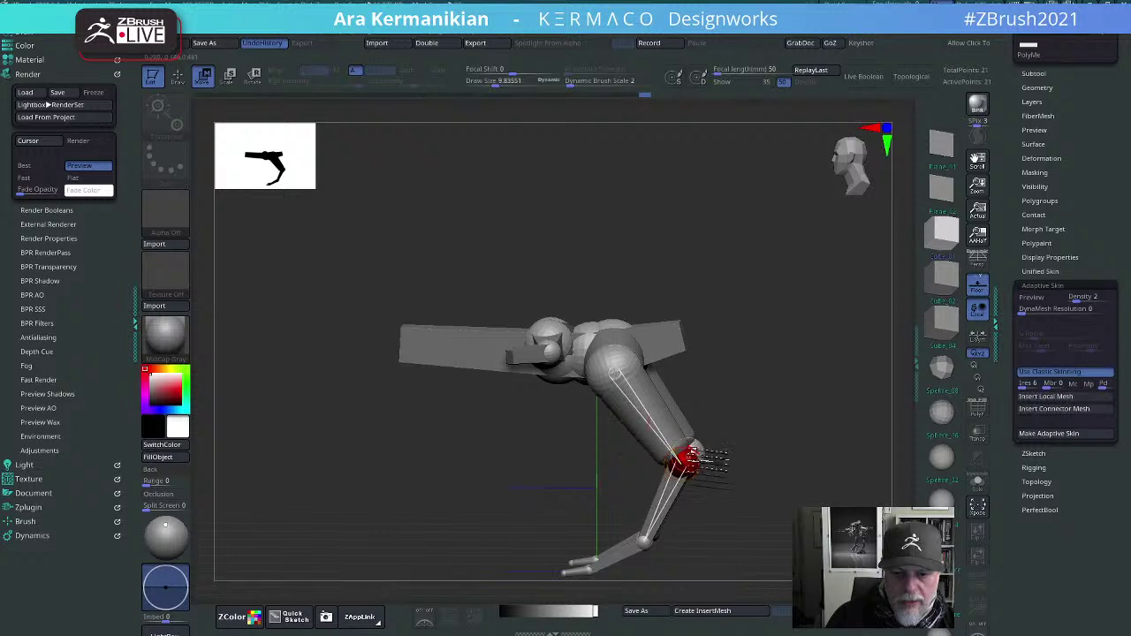
{"action": "left_click", "coordinate": [1064, 408]}
{"action": "left_click", "coordinate": [1033, 412]}
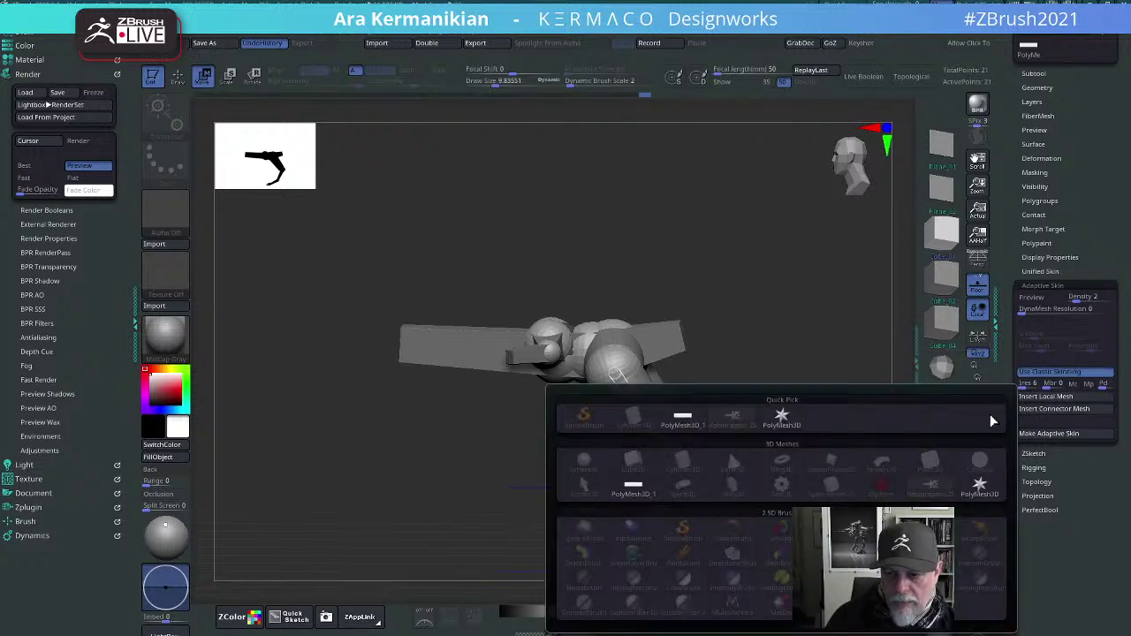
{"action": "left_click", "coordinate": [686, 420]}
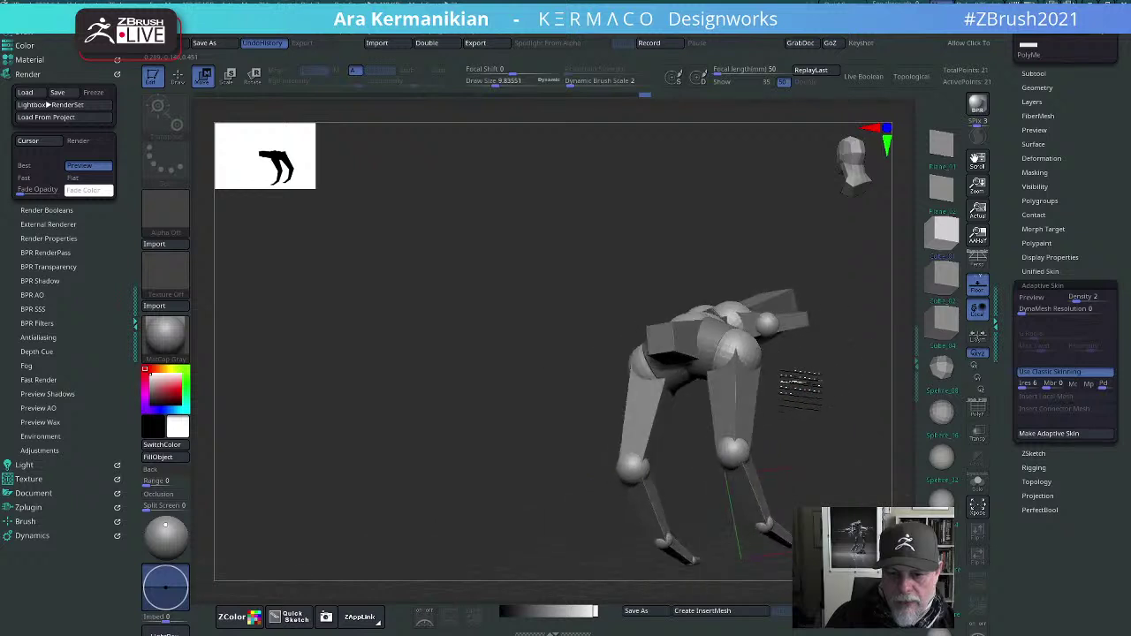
{"action": "left_click_drag", "start_coordinate": [797, 382], "coordinate": [610, 407]}
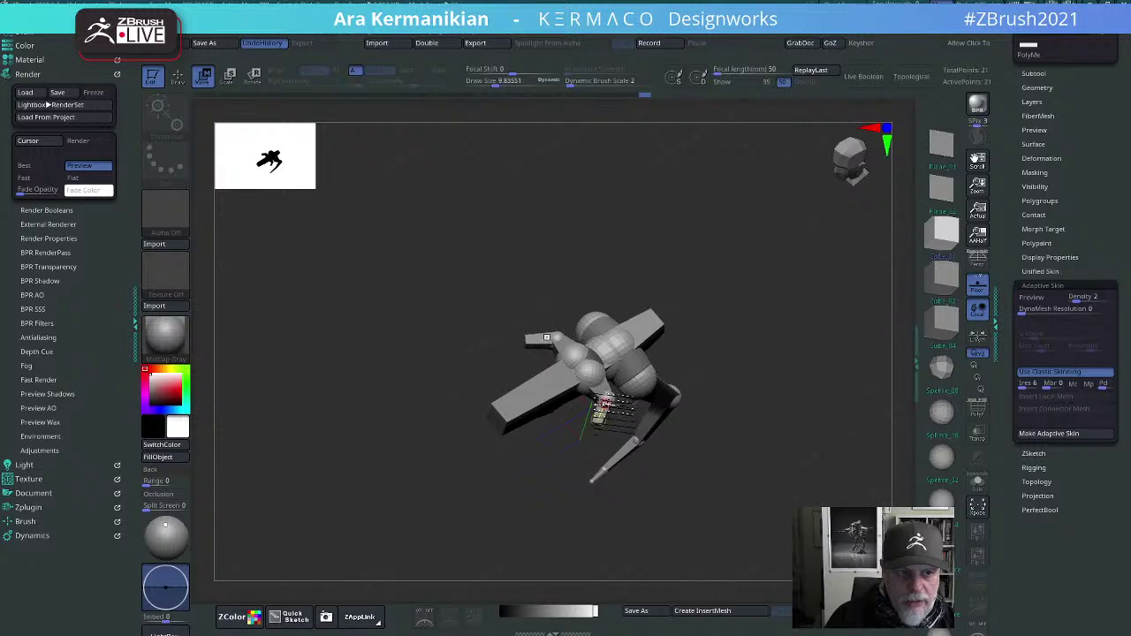
Step: Reposition the forearm's end ZSphere in side view so the forearm points forward alongside the neck
{"action": "left_click", "coordinate": [602, 422]}
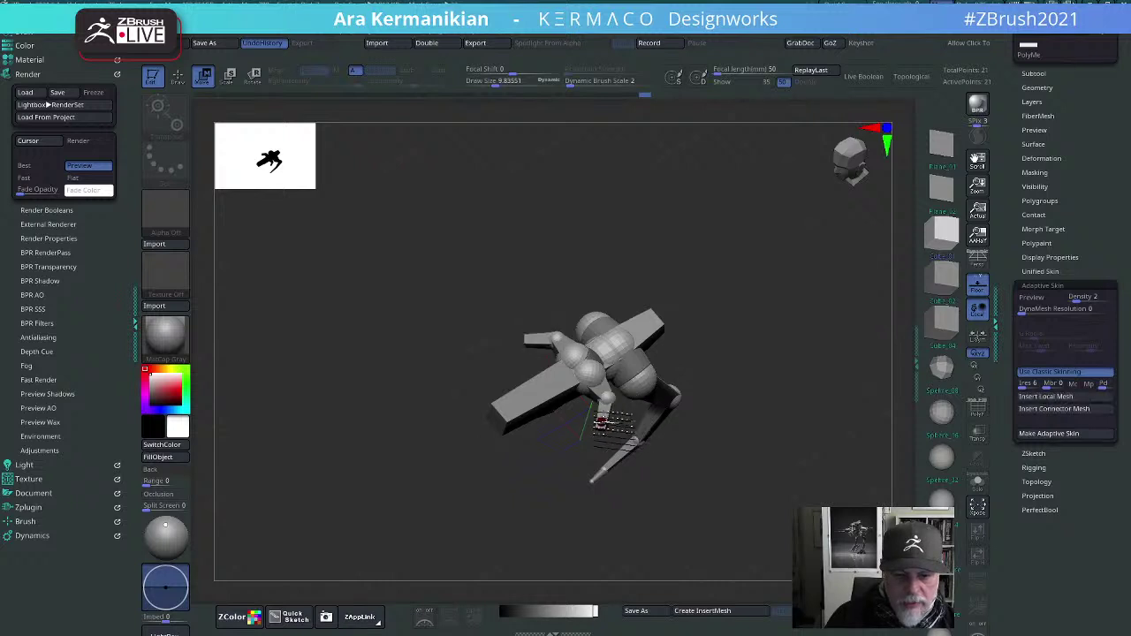
{"action": "left_click_drag", "start_coordinate": [592, 418], "coordinate": [606, 366]}
{"action": "left_click_drag", "start_coordinate": [536, 397], "coordinate": [530, 374]}
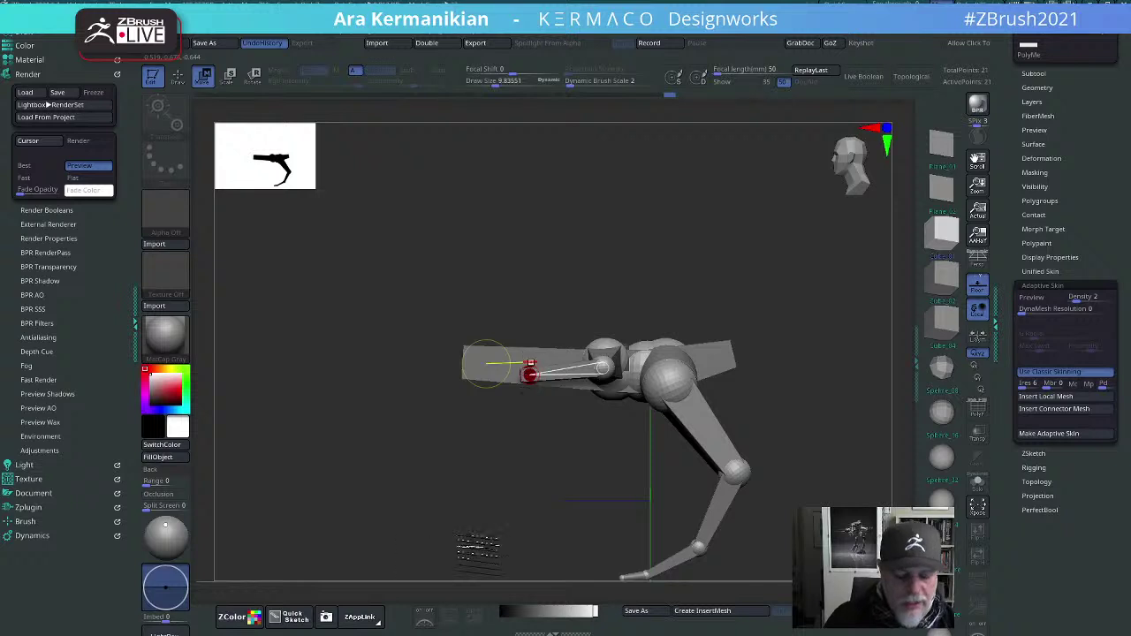
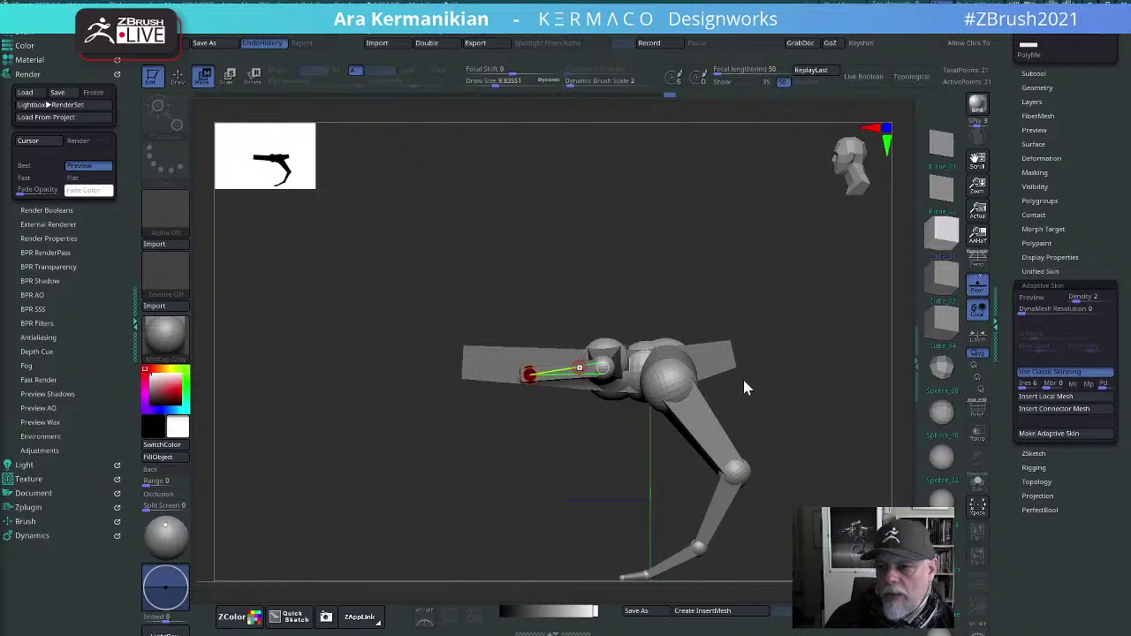
Step: Move the shoulder ZSpheres symmetrically outward along the upper arms and return to Draw mode
{"action": "left_click_drag", "start_coordinate": [803, 431], "coordinate": [806, 459]}
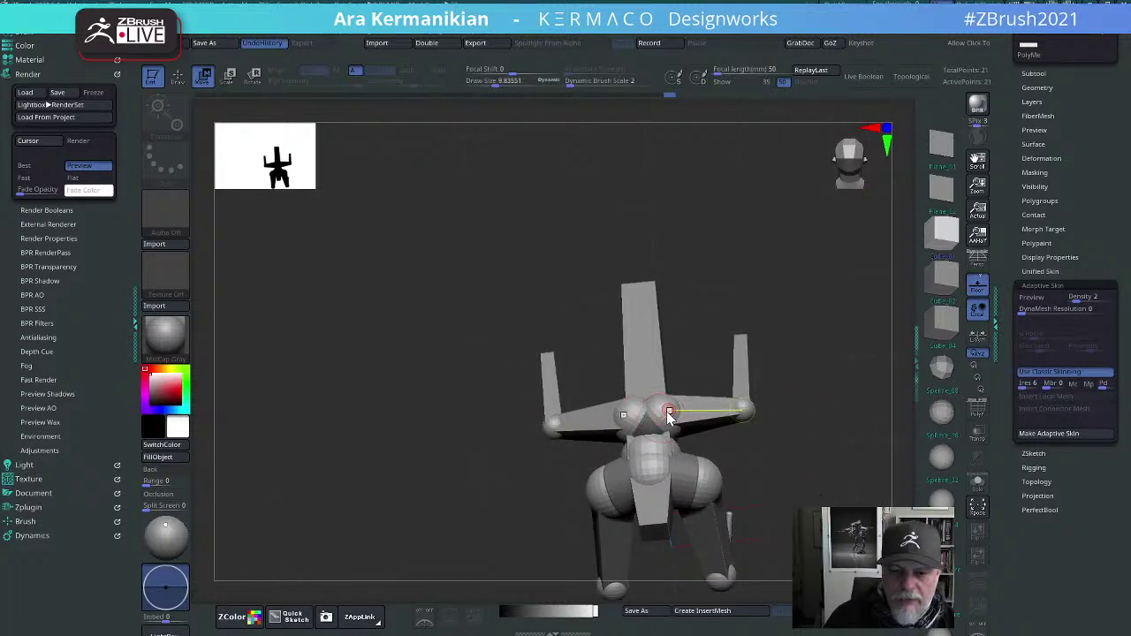
{"action": "left_click_drag", "start_coordinate": [668, 411], "coordinate": [692, 407]}
{"action": "left_click_drag", "start_coordinate": [781, 475], "coordinate": [791, 471]}
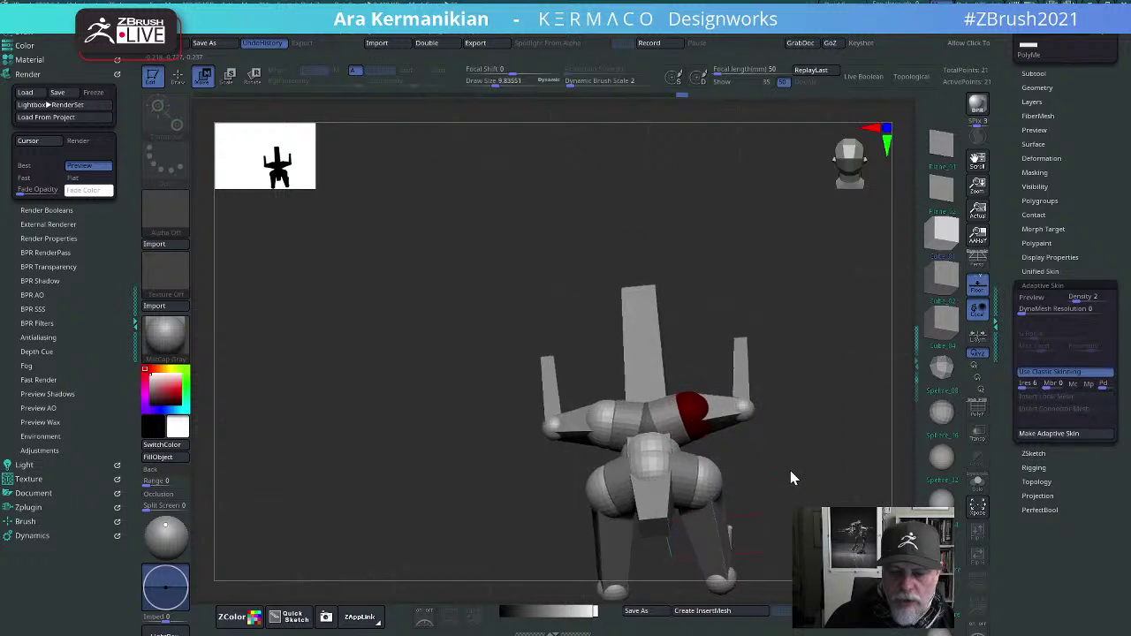
{"action": "left_click", "coordinate": [665, 422]}
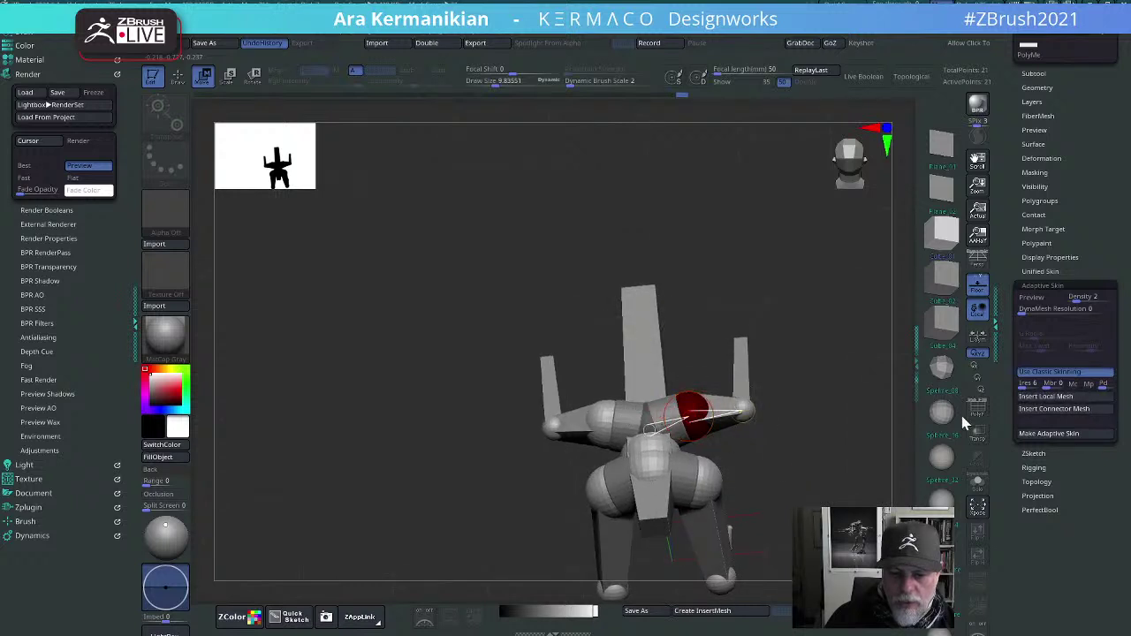
{"action": "left_click", "coordinate": [652, 403]}
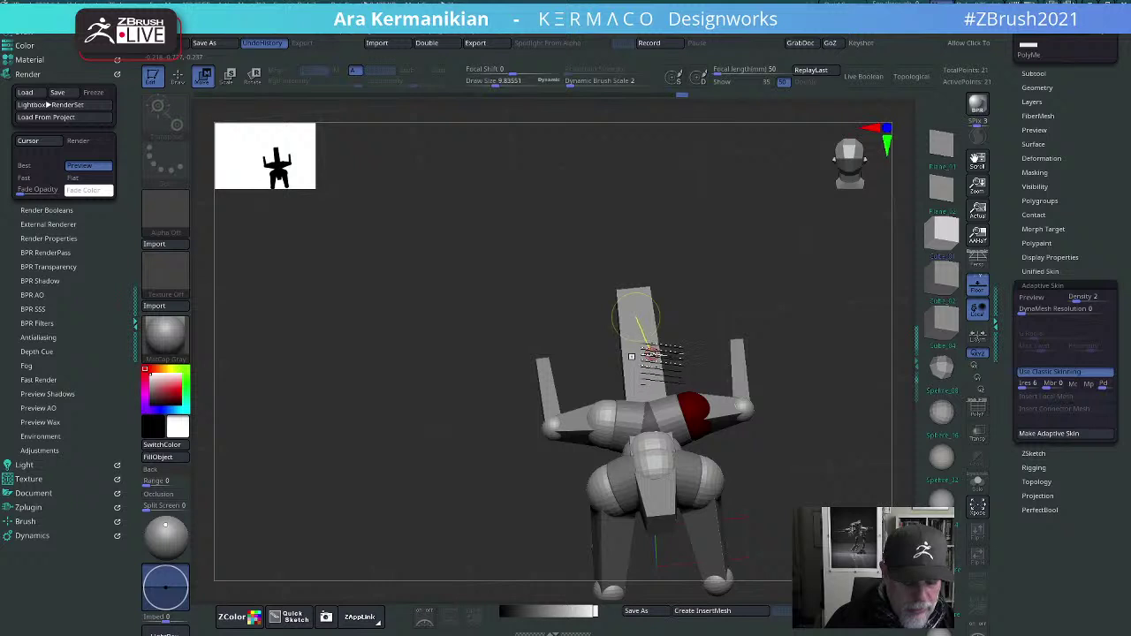
{"action": "key", "text": "q"}
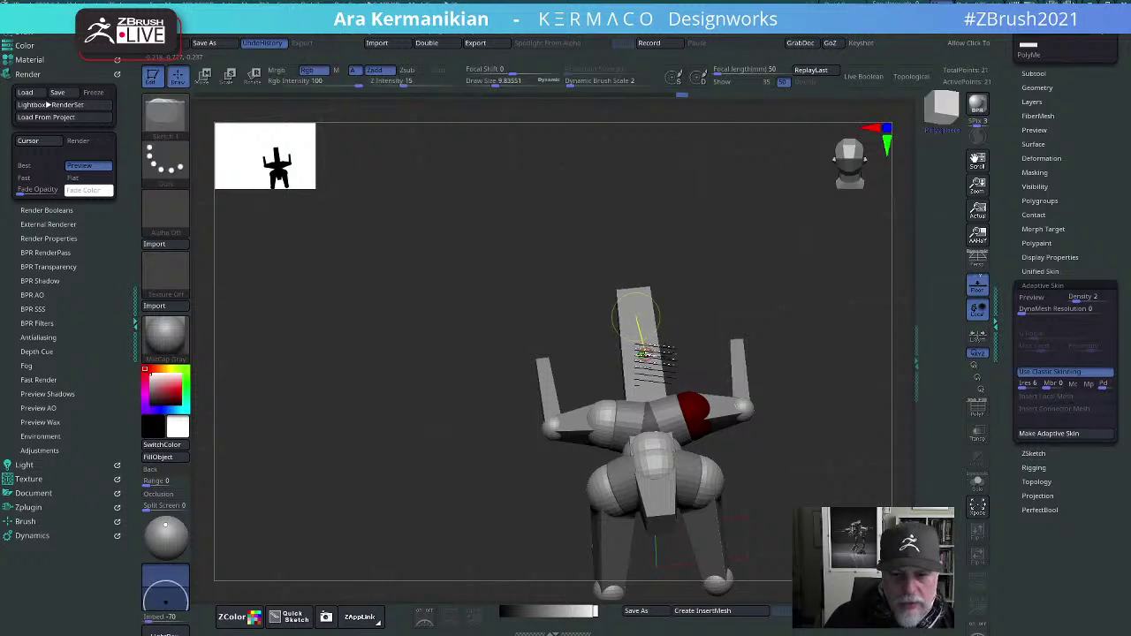
{"action": "left_click_drag", "start_coordinate": [845, 411], "coordinate": [838, 354]}
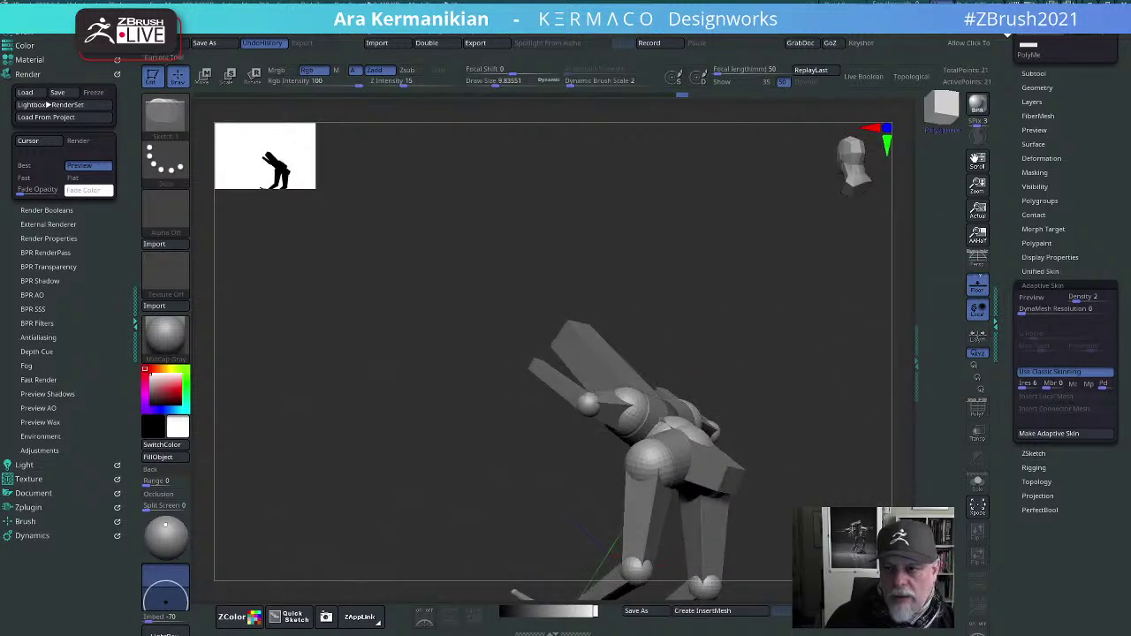
Step: Switch to the elongated PolyMesh3D_1 box used as the connector mesh and frame it in a three-quarter view
{"action": "left_click", "coordinate": [1029, 49]}
{"action": "key", "text": "space"}
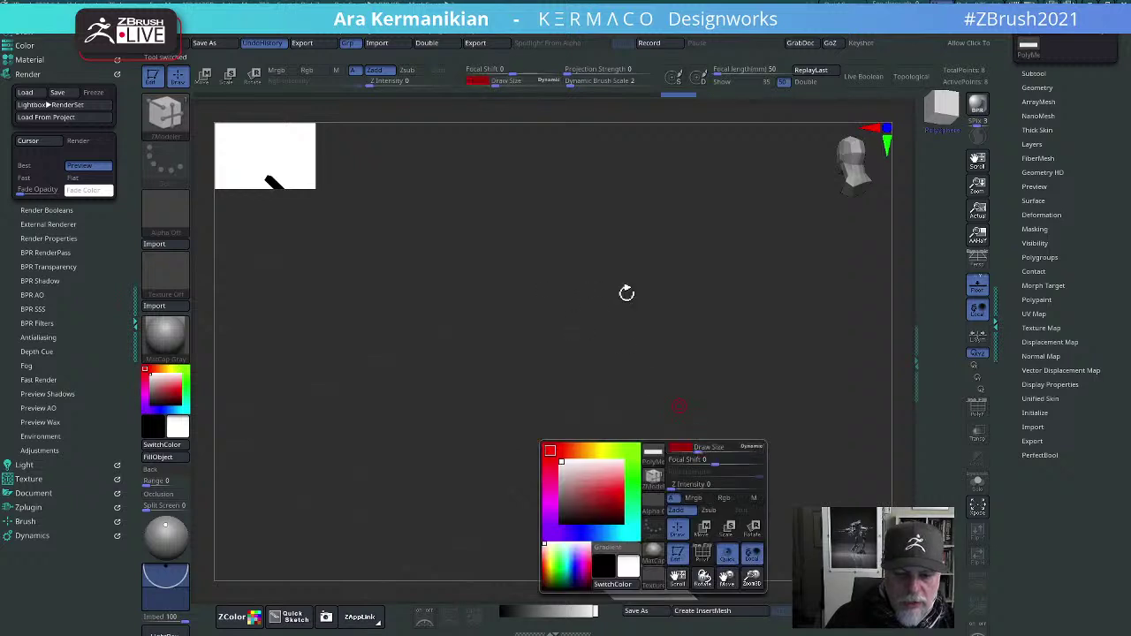
{"action": "left_click_drag", "start_coordinate": [707, 394], "coordinate": [755, 406]}
{"action": "key", "text": "space"}
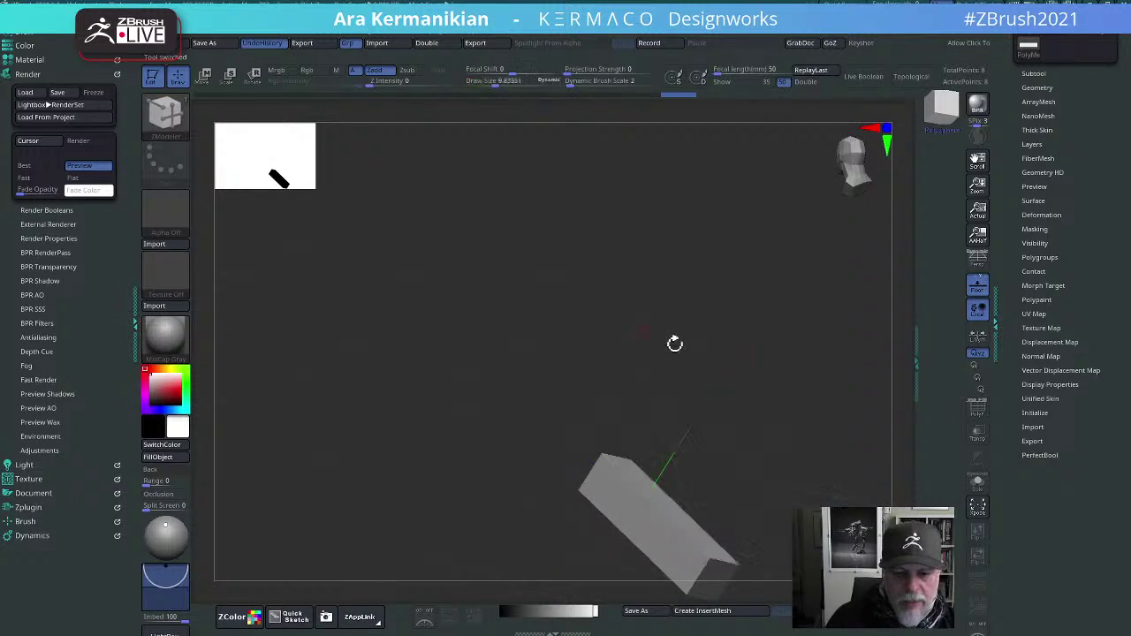
{"action": "left_click_drag", "start_coordinate": [617, 306], "coordinate": [695, 297], "text": "shift"}
{"action": "key", "text": "space"}
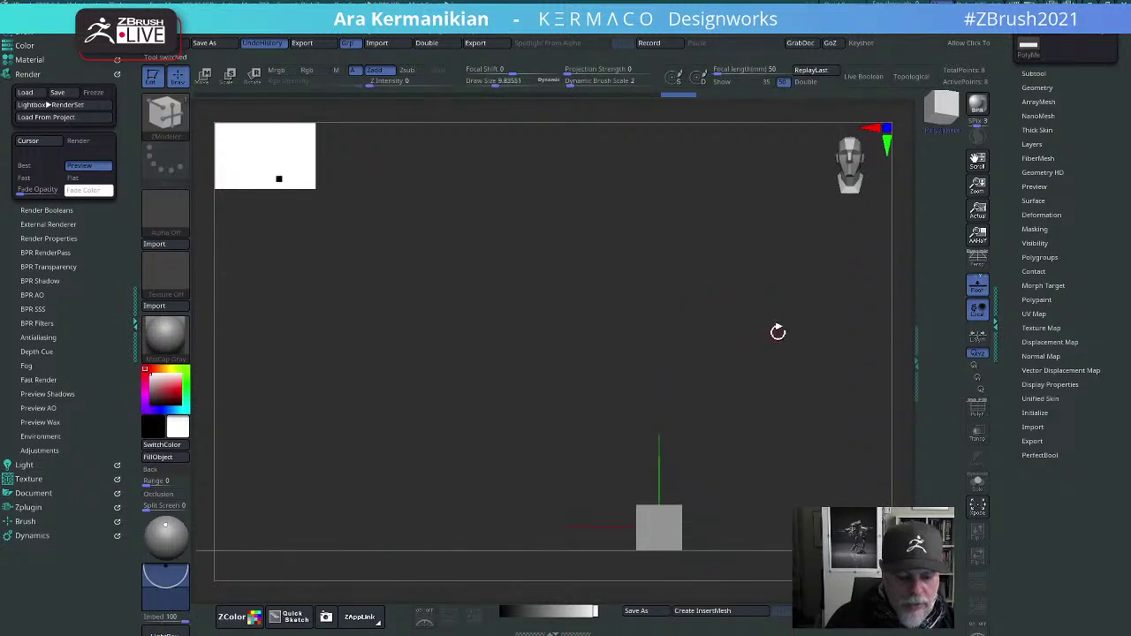
{"action": "left_click_drag", "start_coordinate": [778, 331], "coordinate": [693, 315]}
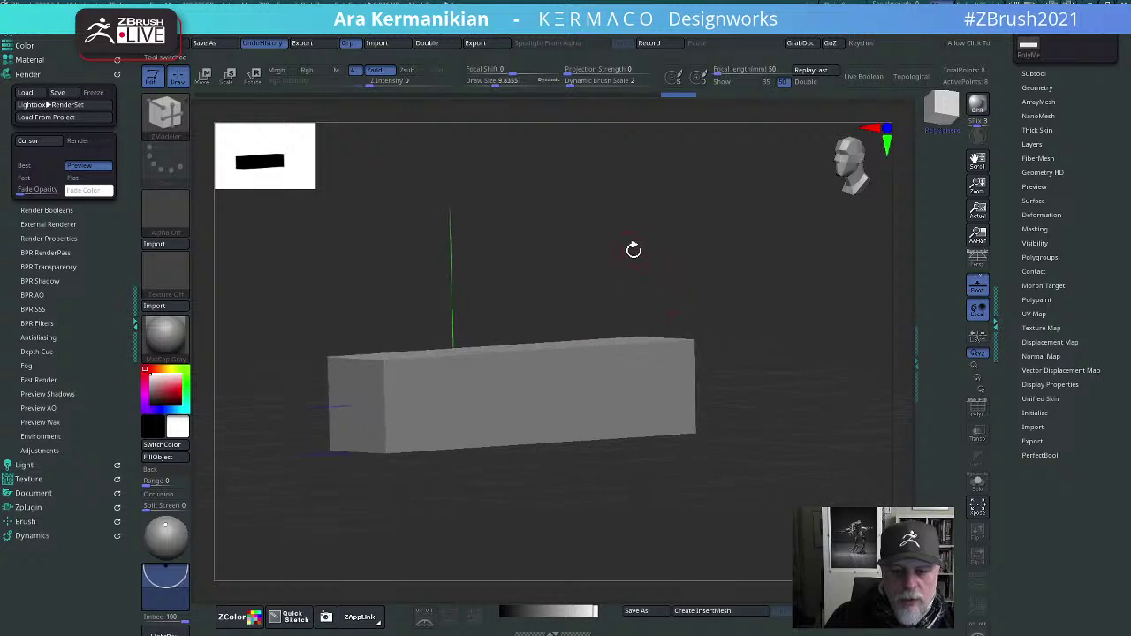
{"action": "left_click_drag", "start_coordinate": [634, 250], "coordinate": [939, 243]}
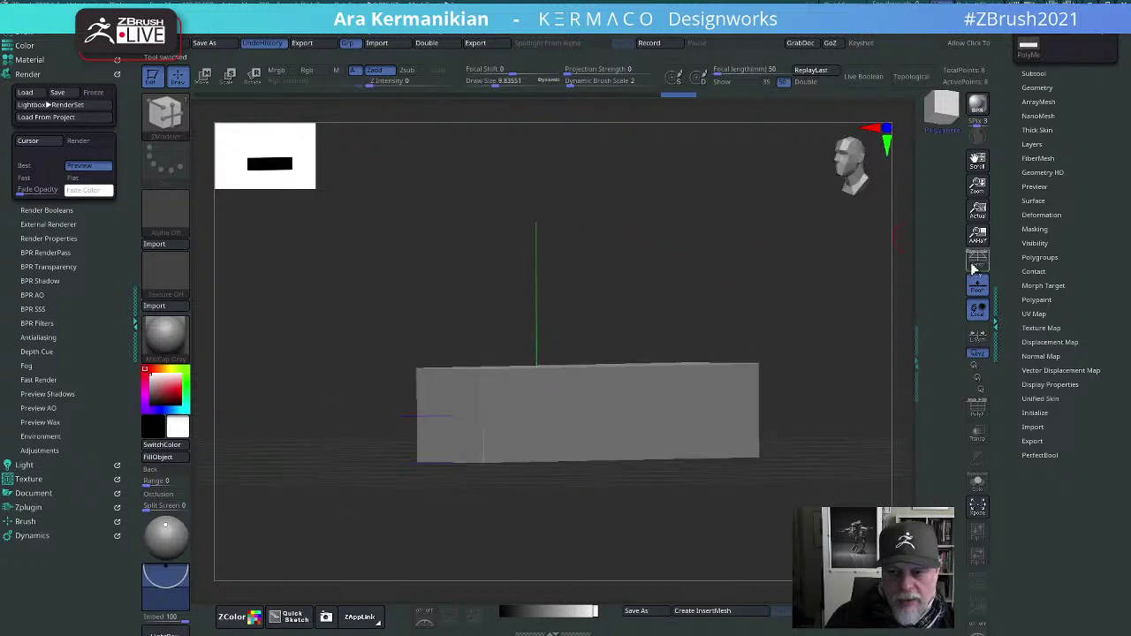
{"action": "left_click_drag", "start_coordinate": [762, 261], "coordinate": [770, 295]}
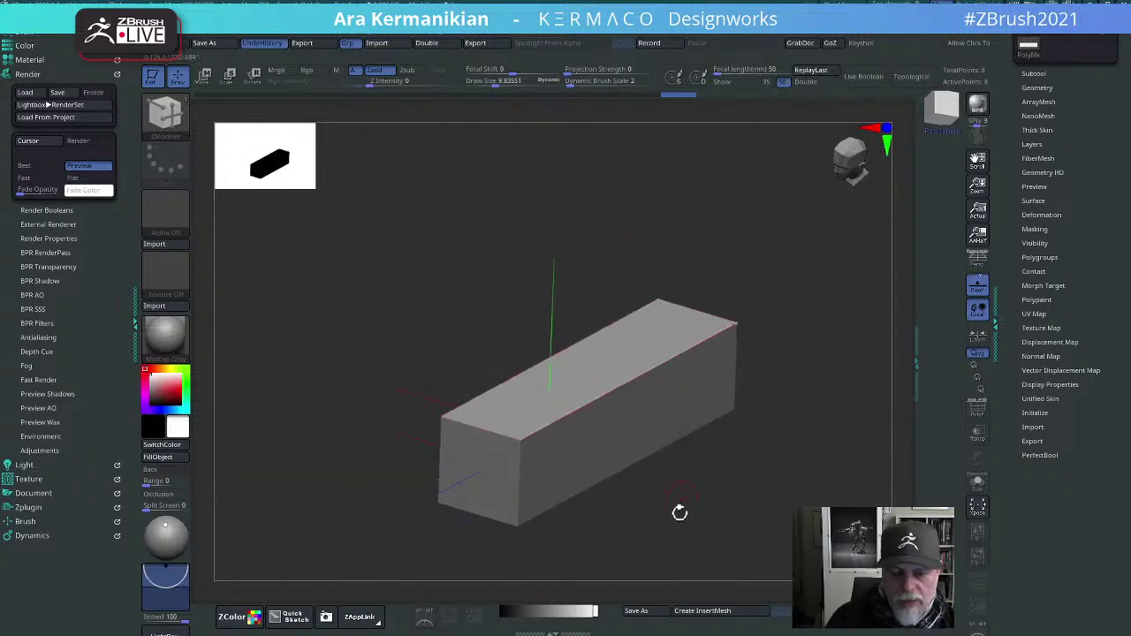
{"action": "left_click_drag", "start_coordinate": [679, 512], "coordinate": [727, 462]}
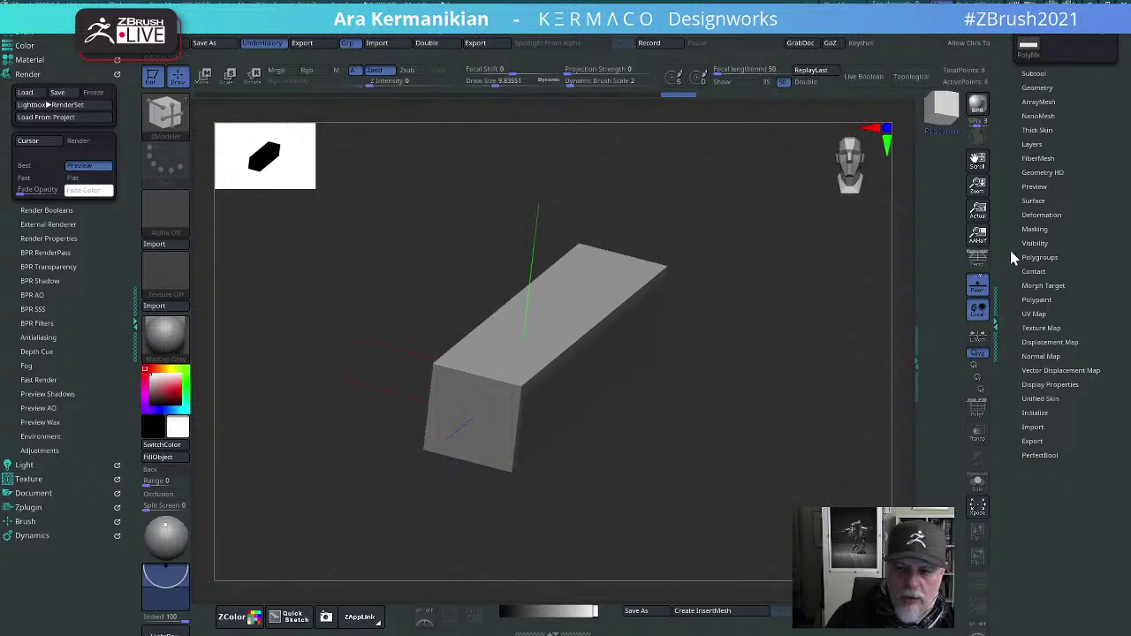
Step: Turn on perspective for the box view while keeping the floor grid shown
{"action": "left_click", "coordinate": [978, 258]}
{"action": "left_click", "coordinate": [976, 286]}
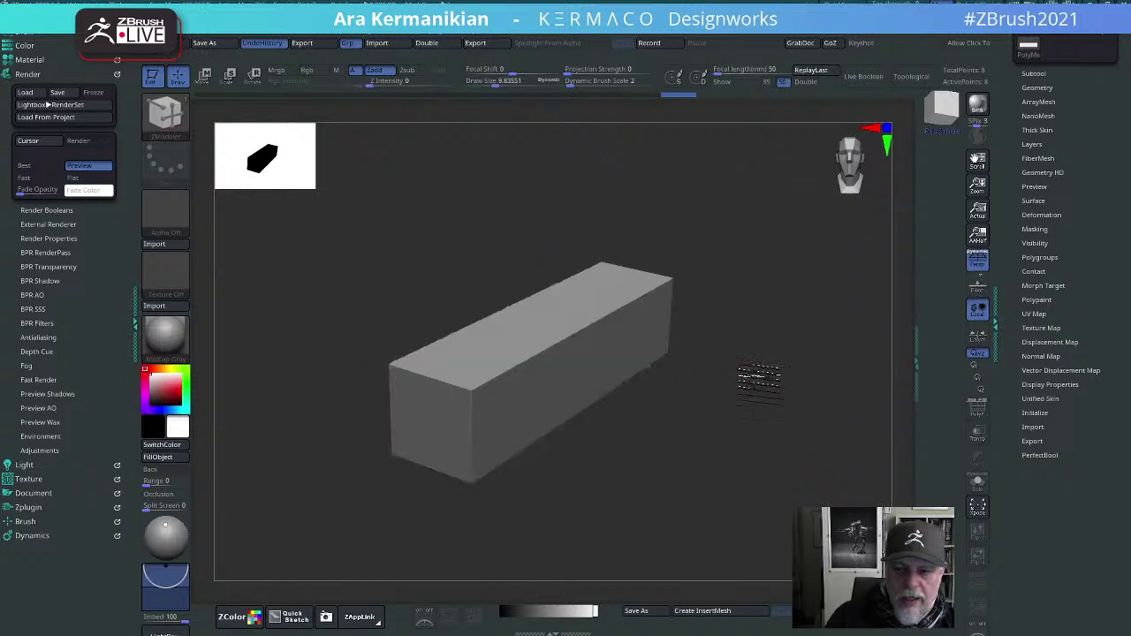
{"action": "left_click", "coordinate": [977, 286]}
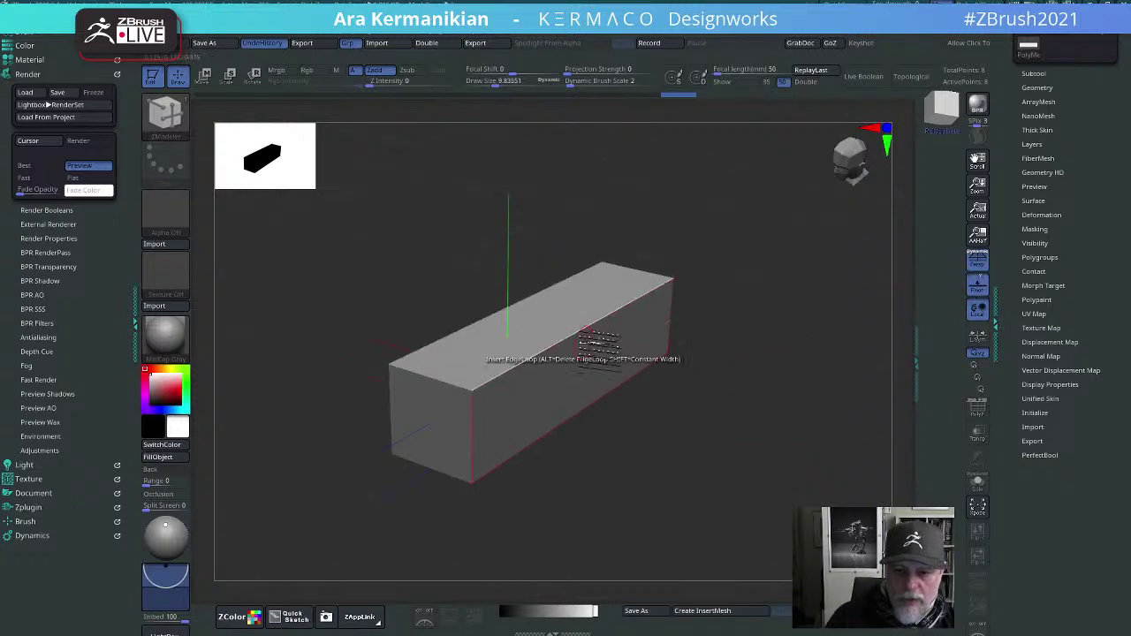
{"action": "left_click_drag", "start_coordinate": [667, 505], "coordinate": [644, 498]}
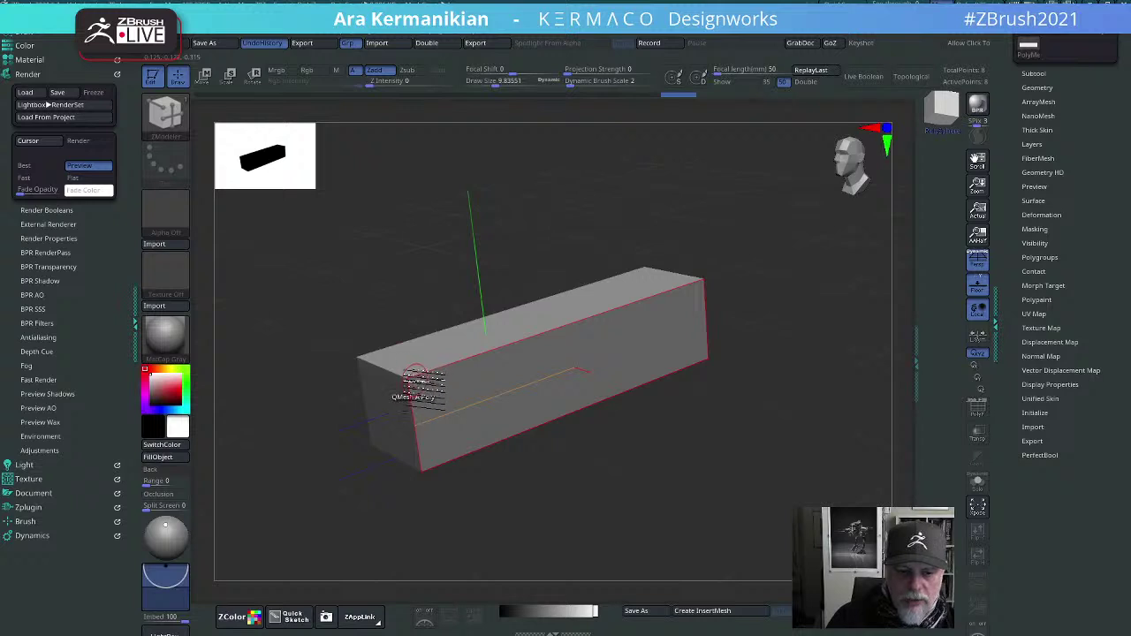
Step: Open the ZModeler point actions at the box's near corner and display the box with PolyFrame
{"action": "key", "text": "space"}
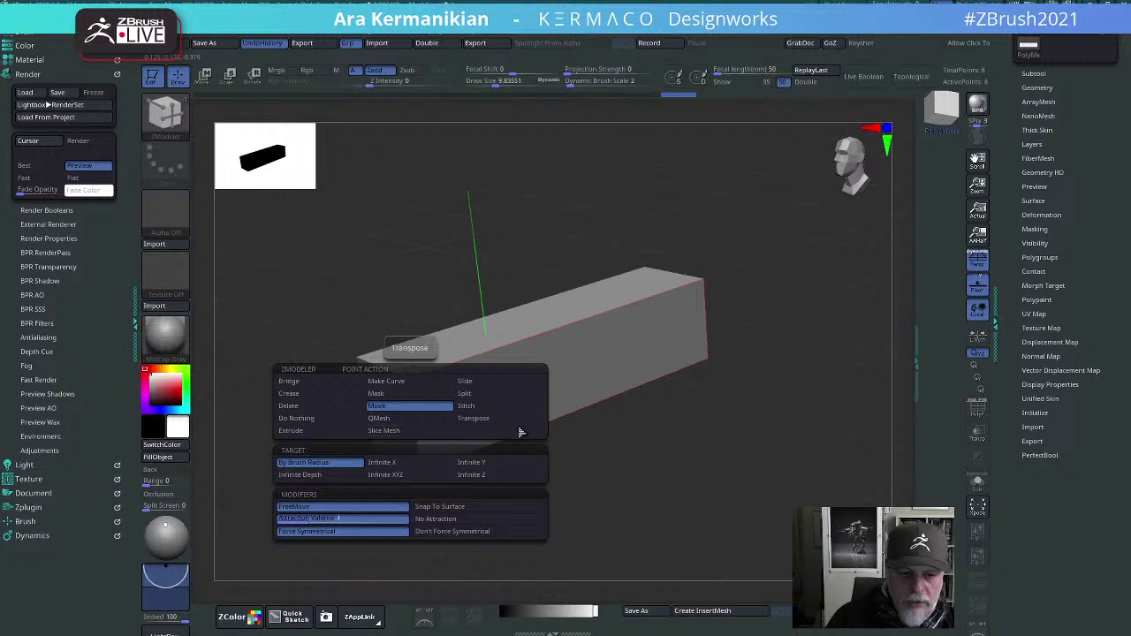
{"action": "left_click", "coordinate": [412, 433]}
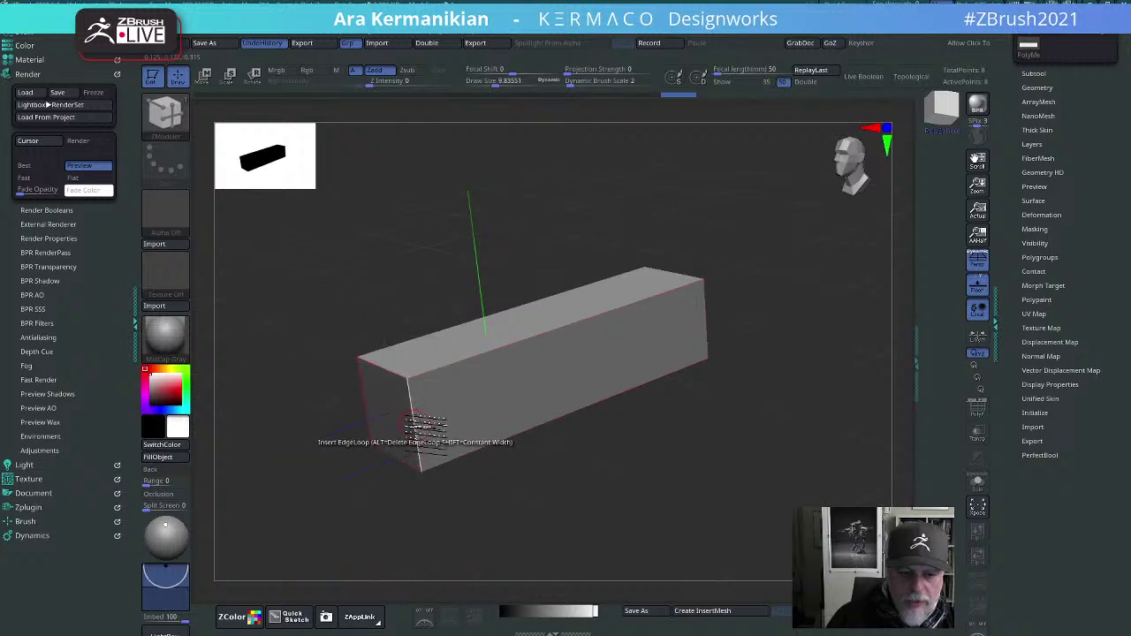
{"action": "left_click", "coordinate": [976, 410]}
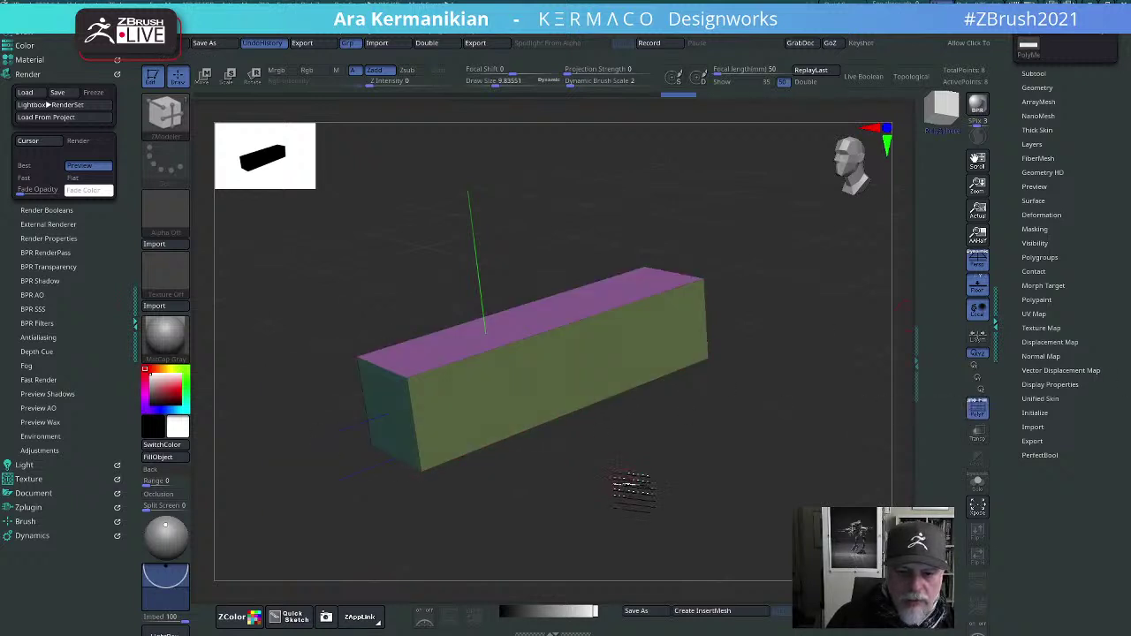
{"action": "left_click_drag", "start_coordinate": [633, 491], "coordinate": [591, 484]}
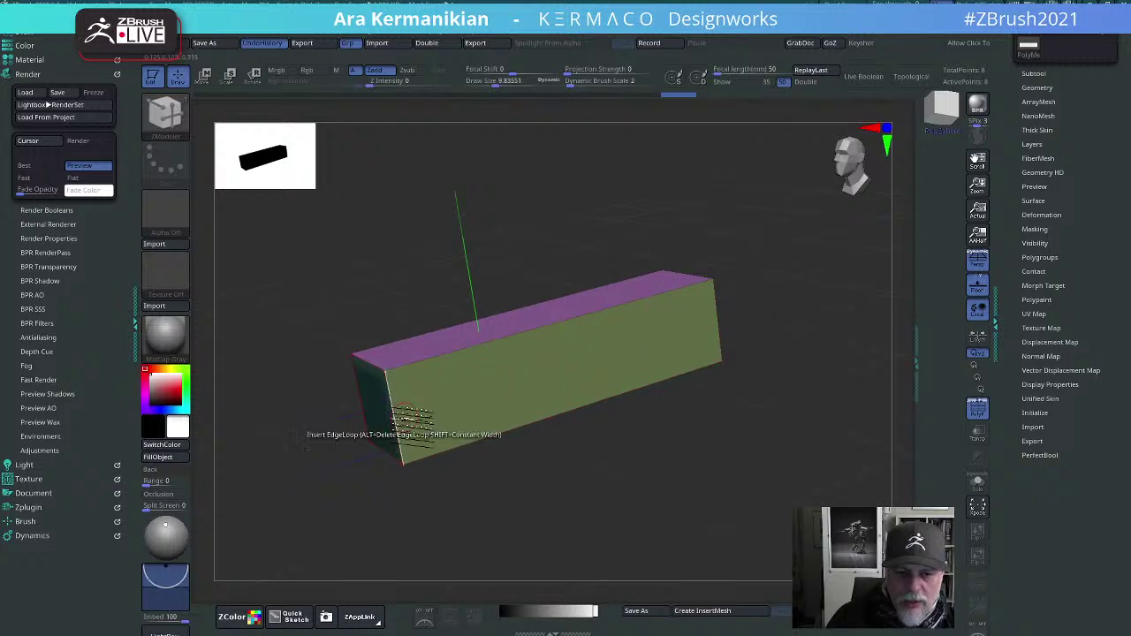
Step: Set the ZModeler edge action to Slice Mesh and try slicing lengthwise along the box's side and across its end face
{"action": "key", "text": "space"}
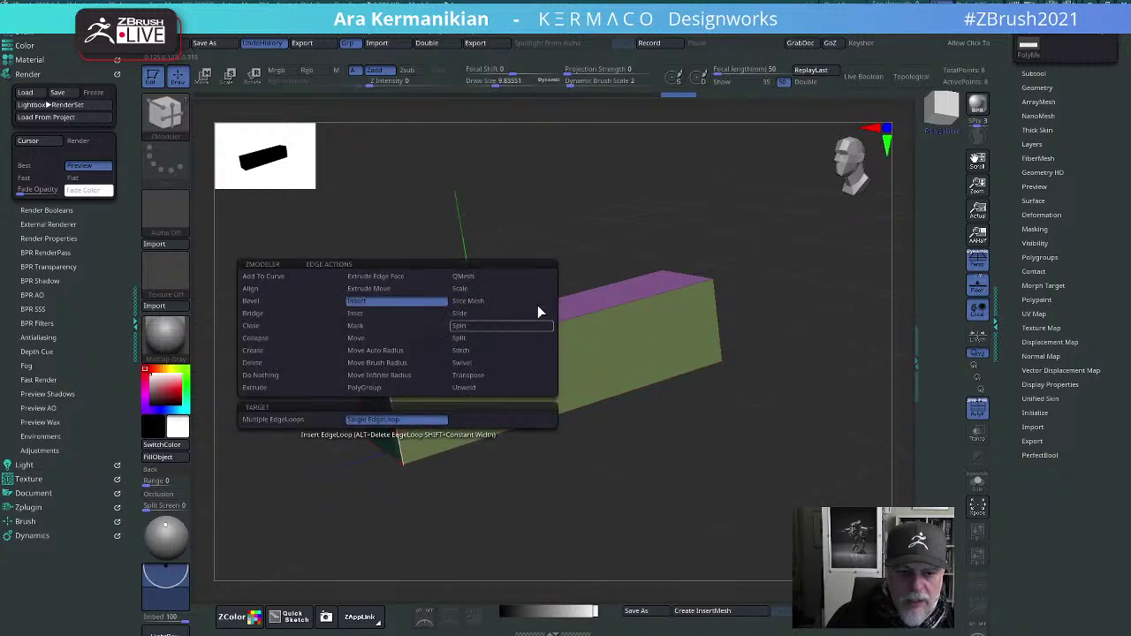
{"action": "left_click", "coordinate": [473, 304]}
{"action": "left_click", "coordinate": [460, 443]}
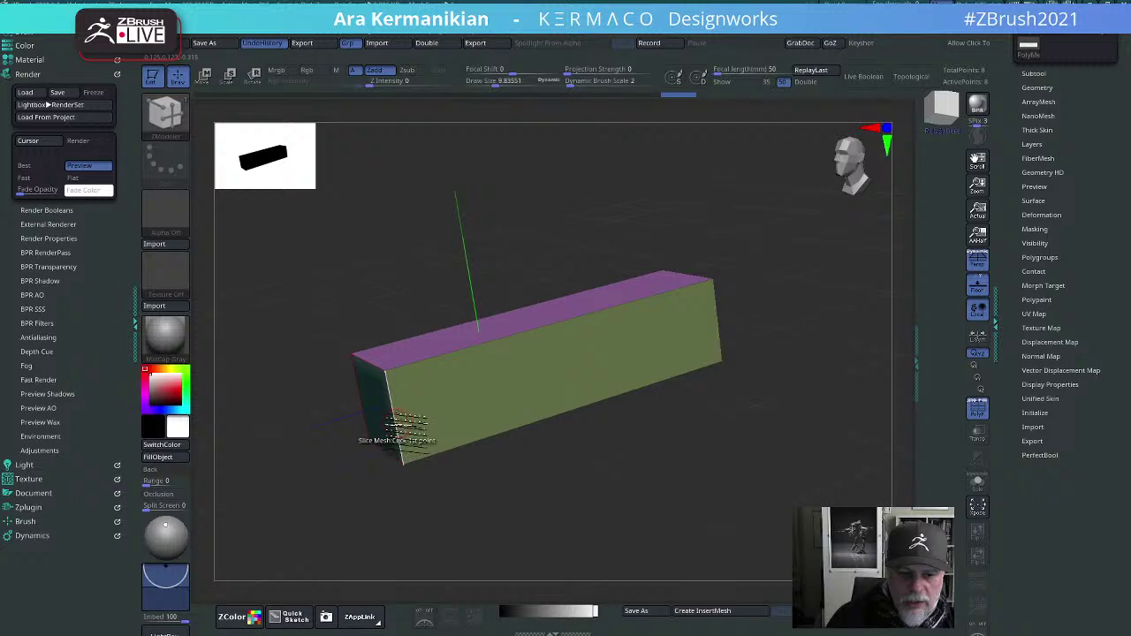
{"action": "left_click", "coordinate": [718, 334]}
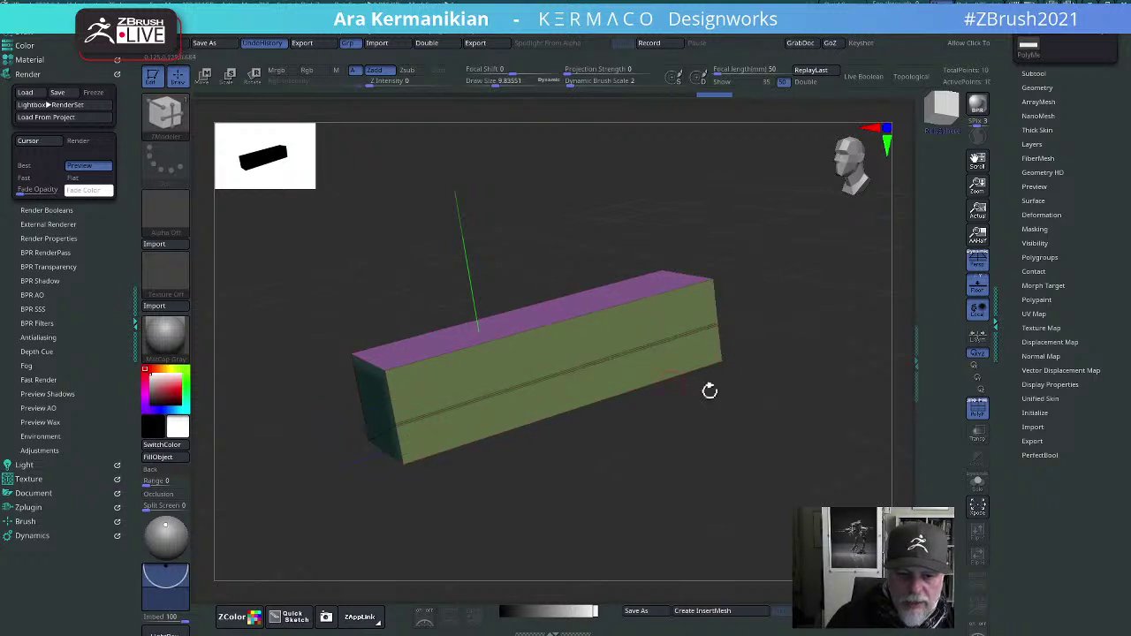
{"action": "mouse_move", "coordinate": [710, 389]}
{"action": "left_mouse_down"}
{"action": "mouse_move", "coordinate": [770, 495]}
{"action": "mouse_move", "coordinate": [760, 387]}
{"action": "left_mouse_up"}
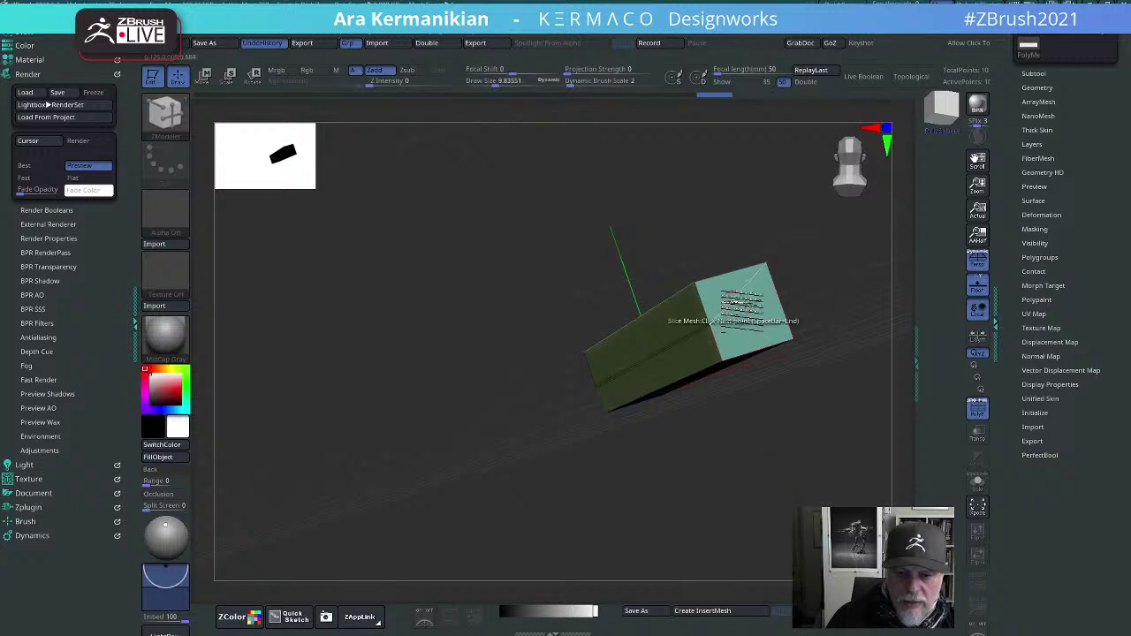
{"action": "left_click_drag", "start_coordinate": [730, 451], "coordinate": [705, 548]}
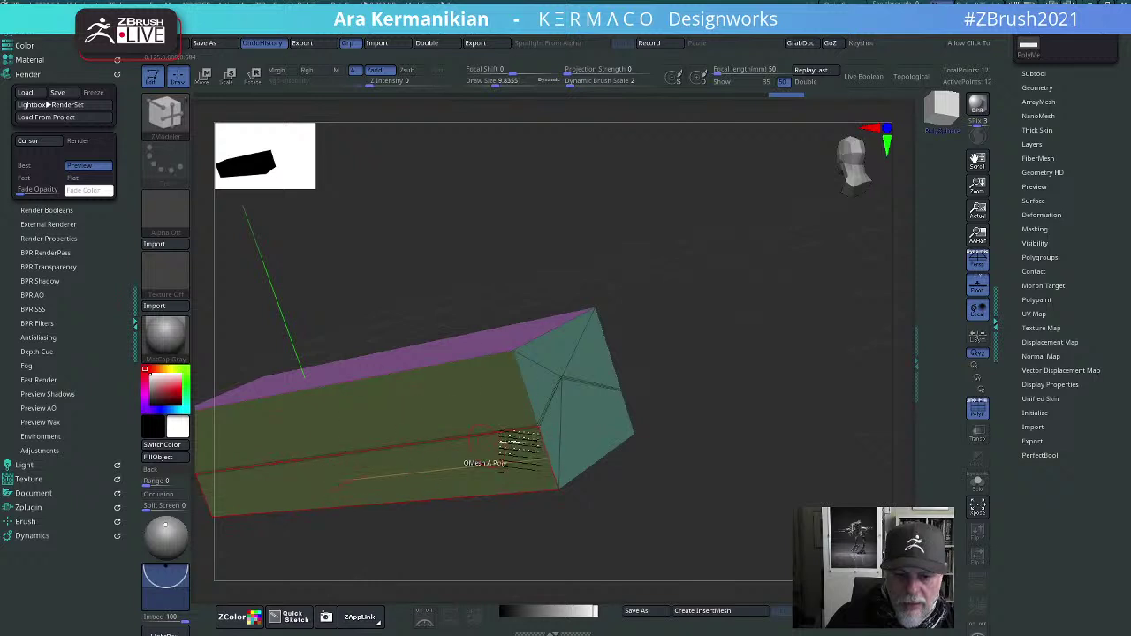
Step: End the Slice Mesh operation and undo the cuts on the box
{"action": "left_click_drag", "start_coordinate": [776, 469], "coordinate": [708, 448]}
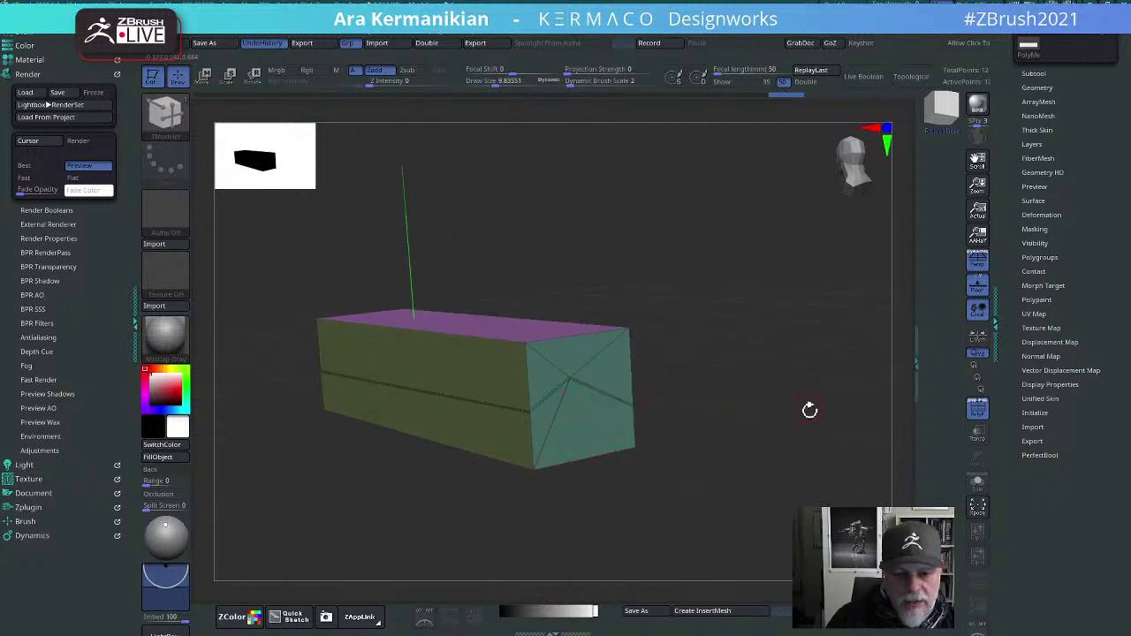
{"action": "left_click_drag", "start_coordinate": [811, 410], "coordinate": [800, 454]}
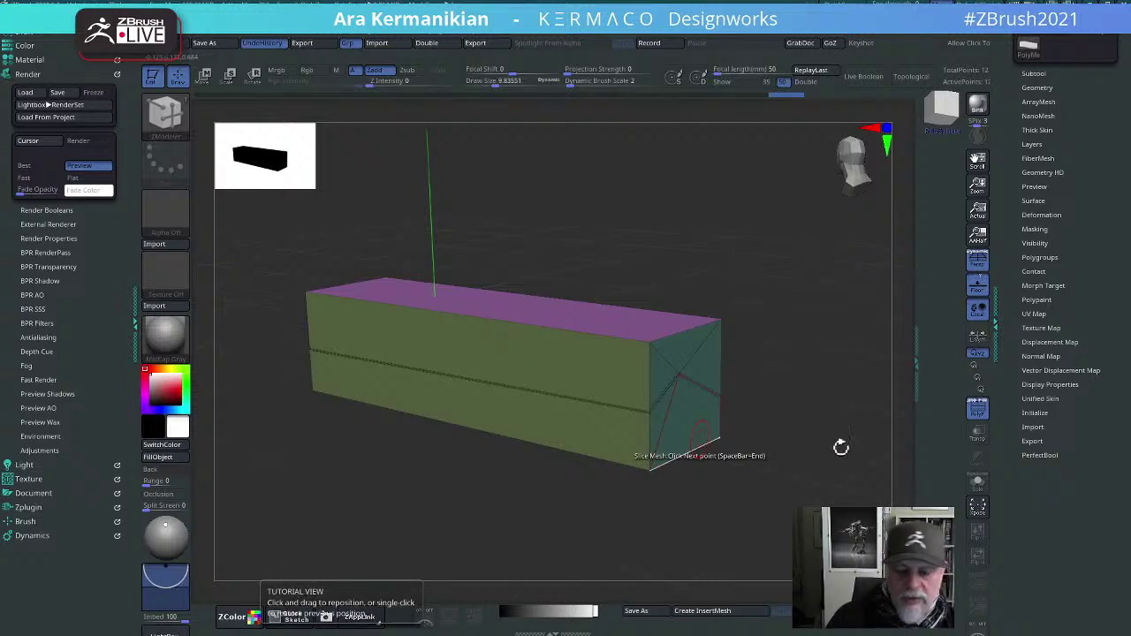
{"action": "key", "text": "space"}
{"action": "key", "text": "ctrl+z"}
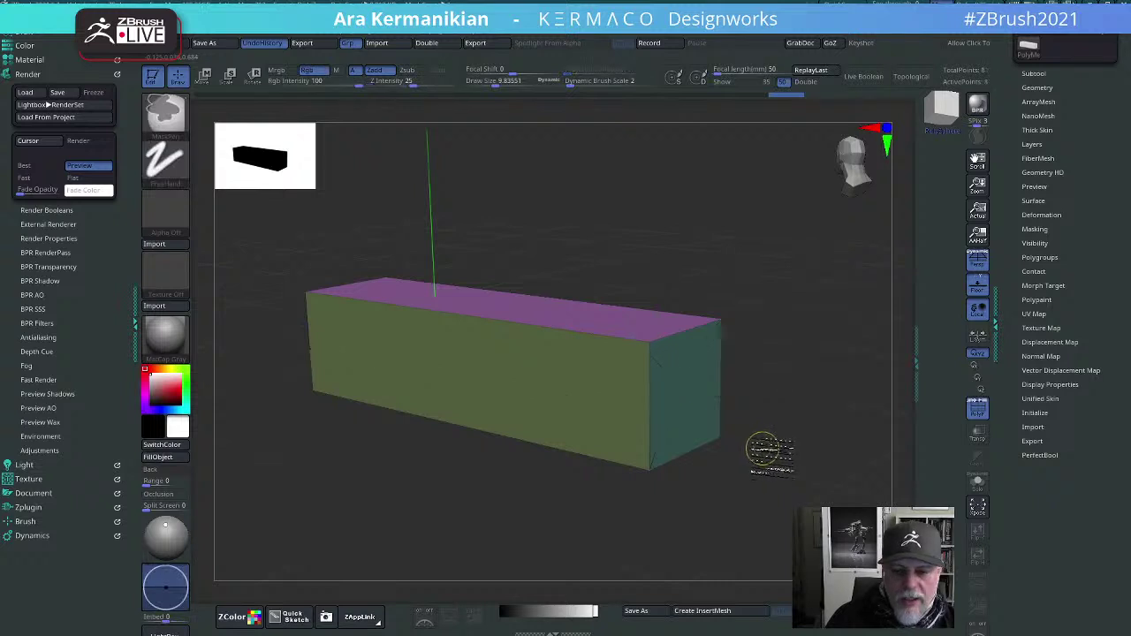
Step: Hide PolyFrame, switch back to the velociraptor ZSphere armature and check it from above, front and side
{"action": "left_click_drag", "start_coordinate": [778, 444], "coordinate": [611, 206], "text": "shift"}
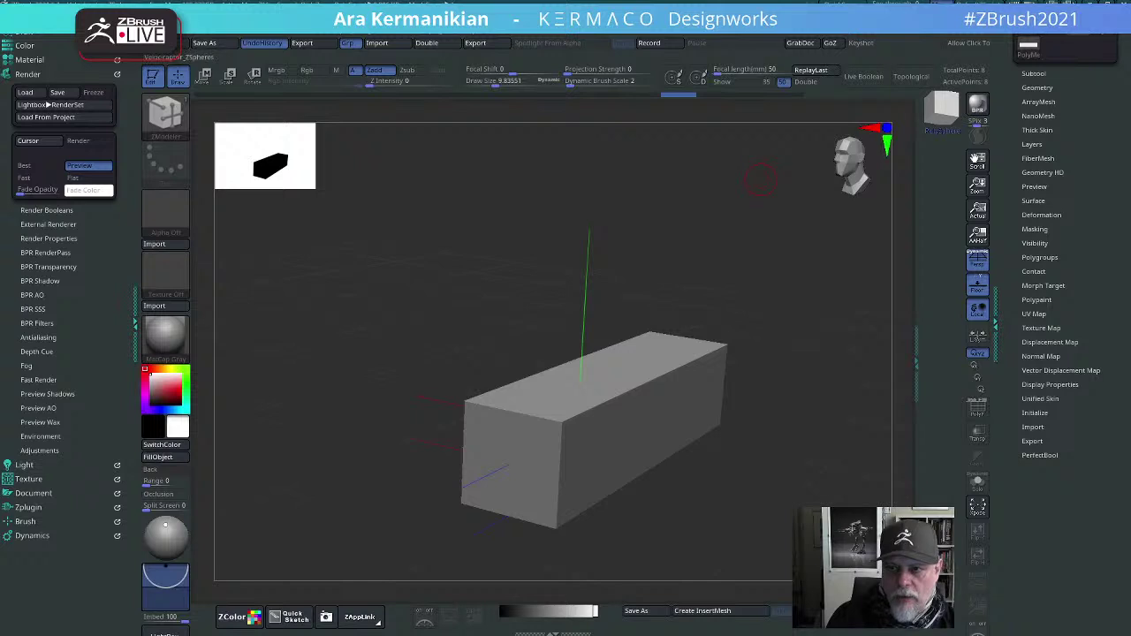
{"action": "left_click_drag", "start_coordinate": [649, 497], "coordinate": [781, 390]}
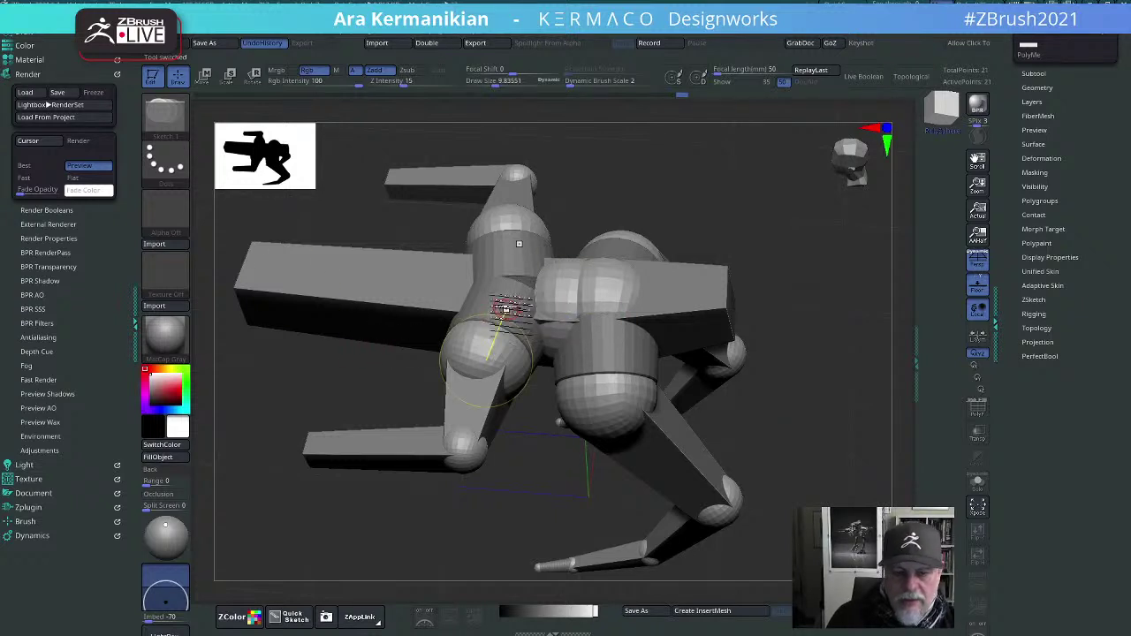
{"action": "mouse_move", "coordinate": [783, 271]}
{"action": "left_mouse_down"}
{"action": "mouse_move", "coordinate": [815, 267]}
{"action": "mouse_move", "coordinate": [804, 242]}
{"action": "mouse_move", "coordinate": [829, 333]}
{"action": "mouse_move", "coordinate": [724, 394]}
{"action": "mouse_move", "coordinate": [670, 398]}
{"action": "mouse_move", "coordinate": [843, 404]}
{"action": "mouse_move", "coordinate": [819, 394]}
{"action": "left_mouse_up"}
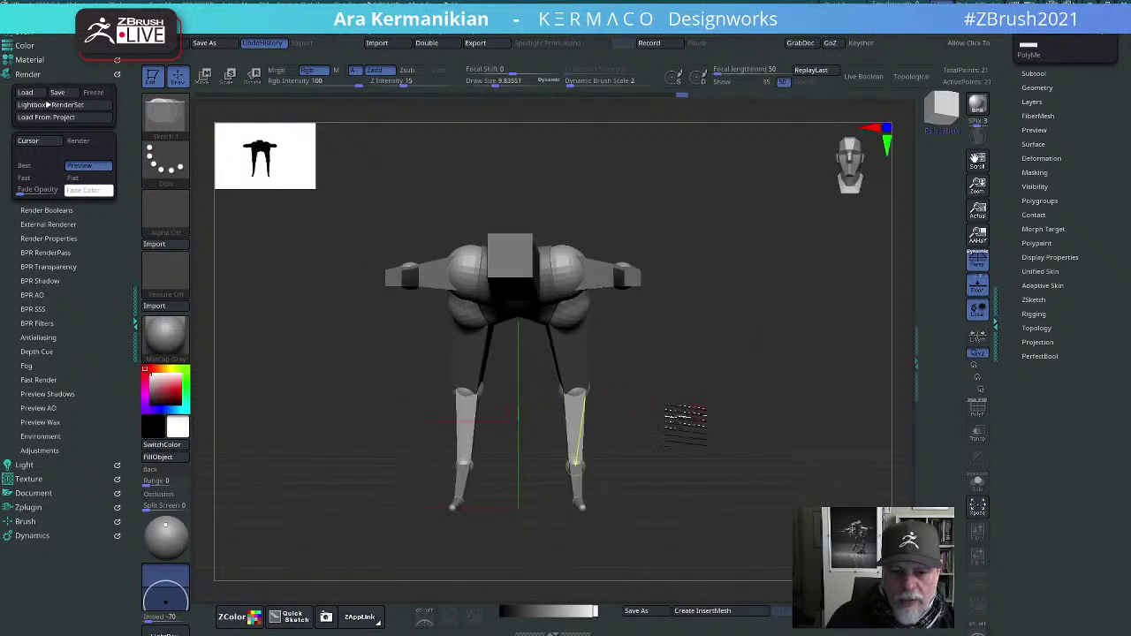
{"action": "left_click_drag", "start_coordinate": [686, 422], "coordinate": [641, 394]}
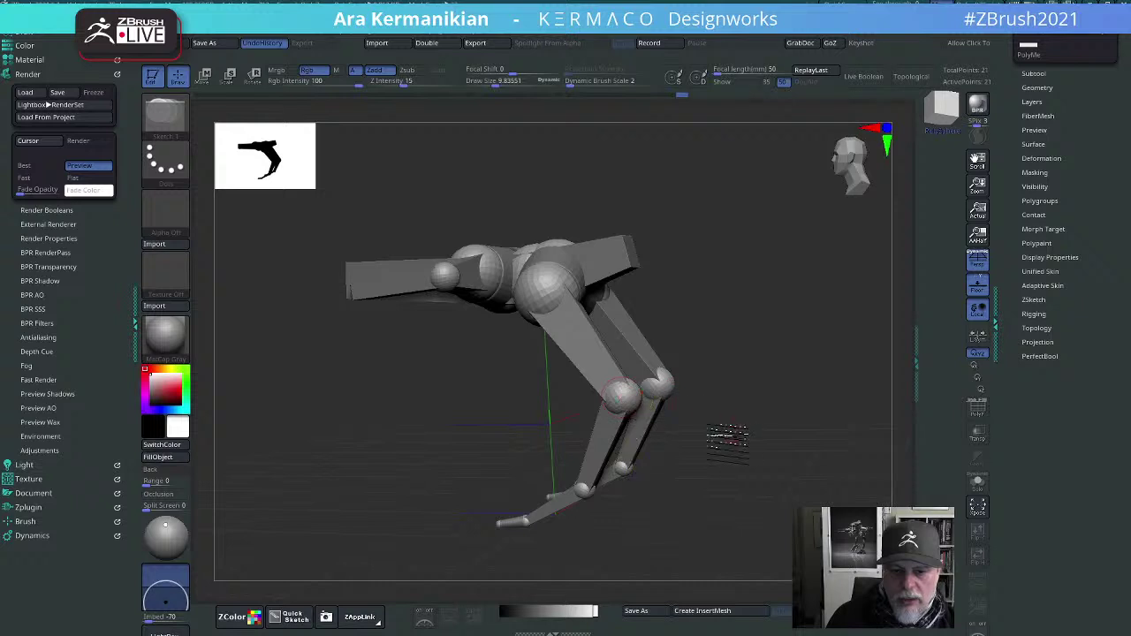
Step: Review the velociraptor armature's proportions from the front, from overhead and in a low three-quarter view
{"action": "left_click_drag", "start_coordinate": [728, 442], "coordinate": [612, 382]}
{"action": "left_click_drag", "start_coordinate": [730, 434], "coordinate": [786, 341], "text": "shift"}
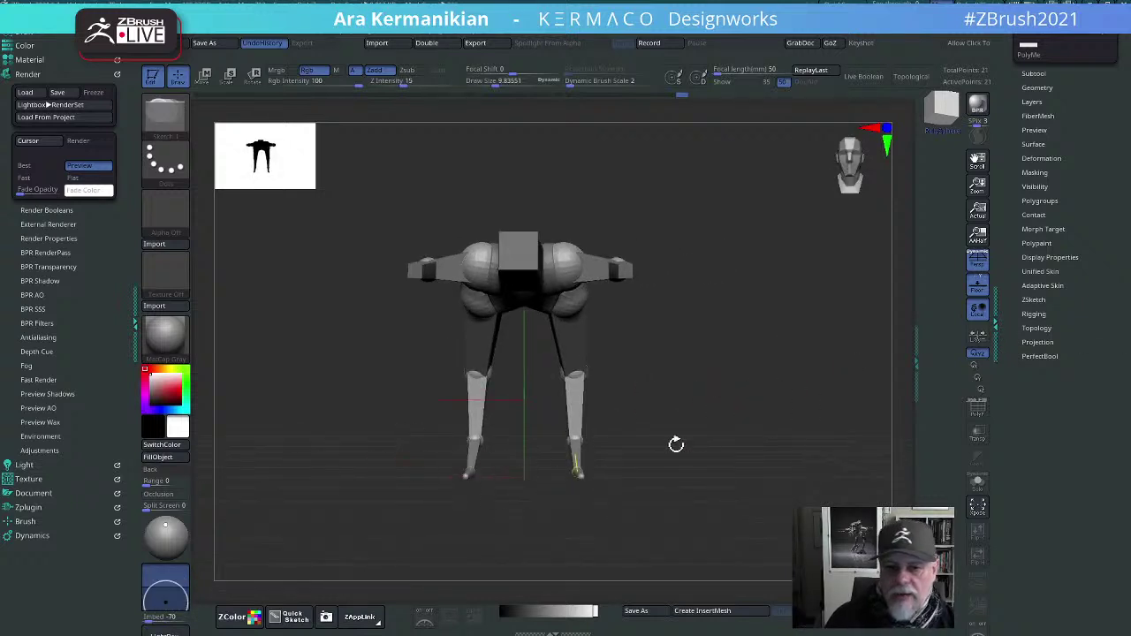
{"action": "left_click_drag", "start_coordinate": [676, 445], "coordinate": [762, 421]}
{"action": "left_click_drag", "start_coordinate": [763, 348], "coordinate": [559, 384]}
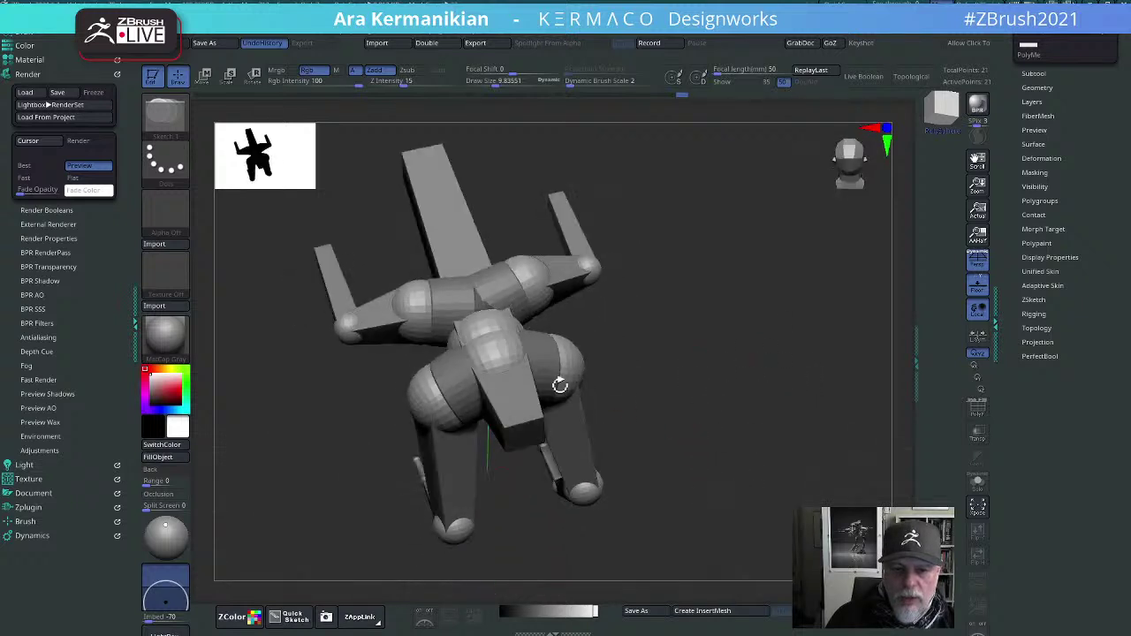
{"action": "left_click_drag", "start_coordinate": [739, 402], "coordinate": [565, 410]}
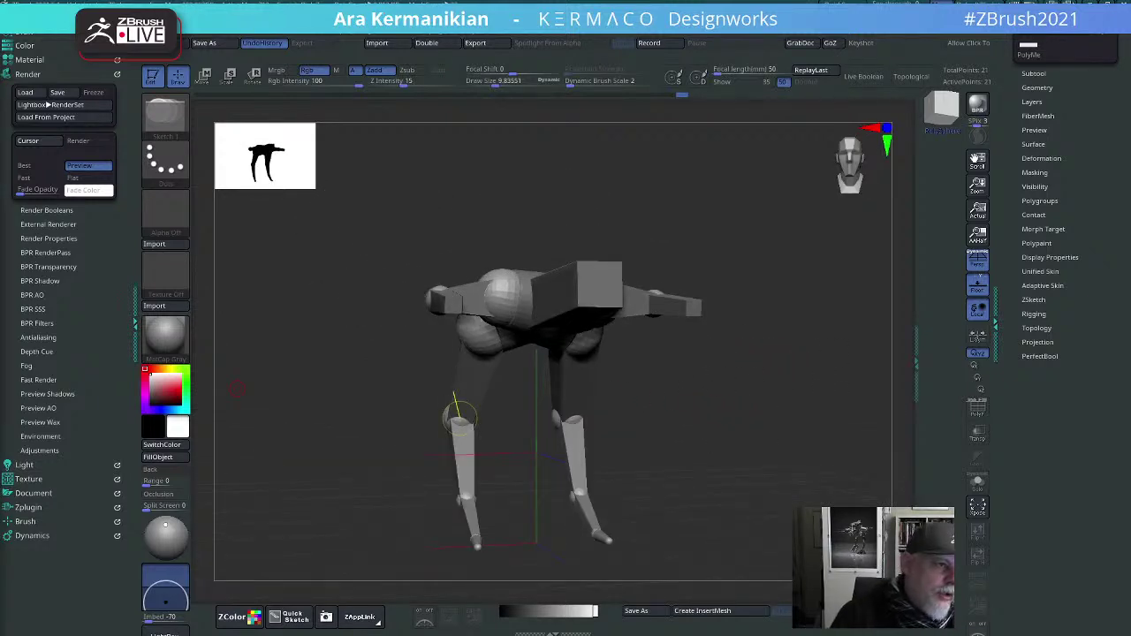
Step: Switch to the browser, look through the mech renders on the Kermaco portfolio page and return to ZBrush
{"action": "left_click_drag", "start_coordinate": [0, 106], "coordinate": [680, 1]}
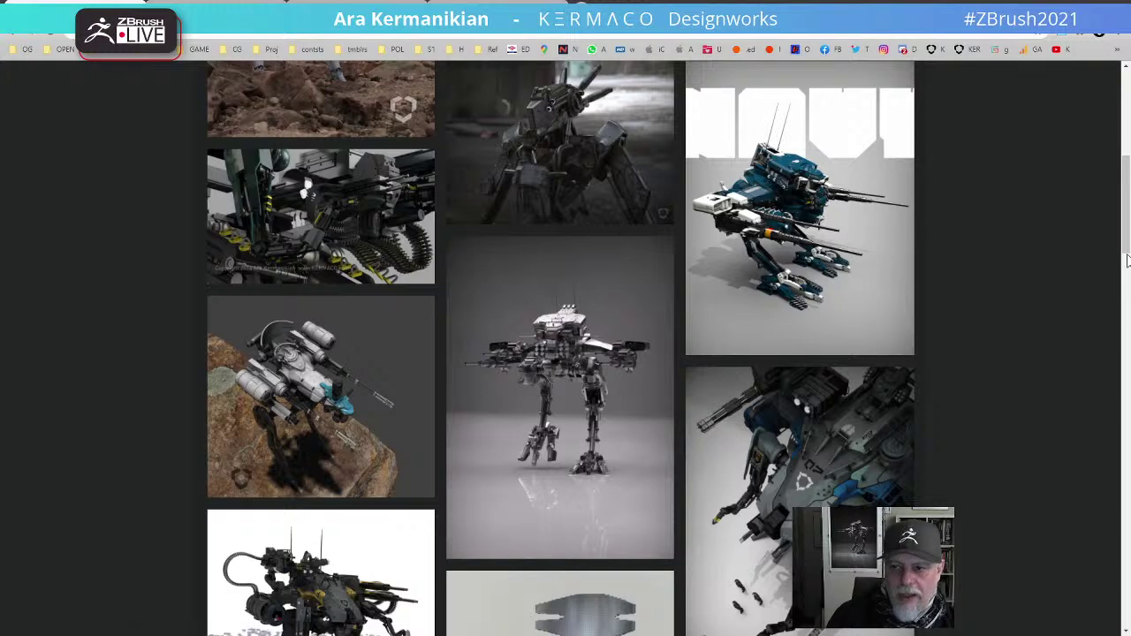
{"action": "left_click_drag", "start_coordinate": [1126, 255], "coordinate": [1126, 164]}
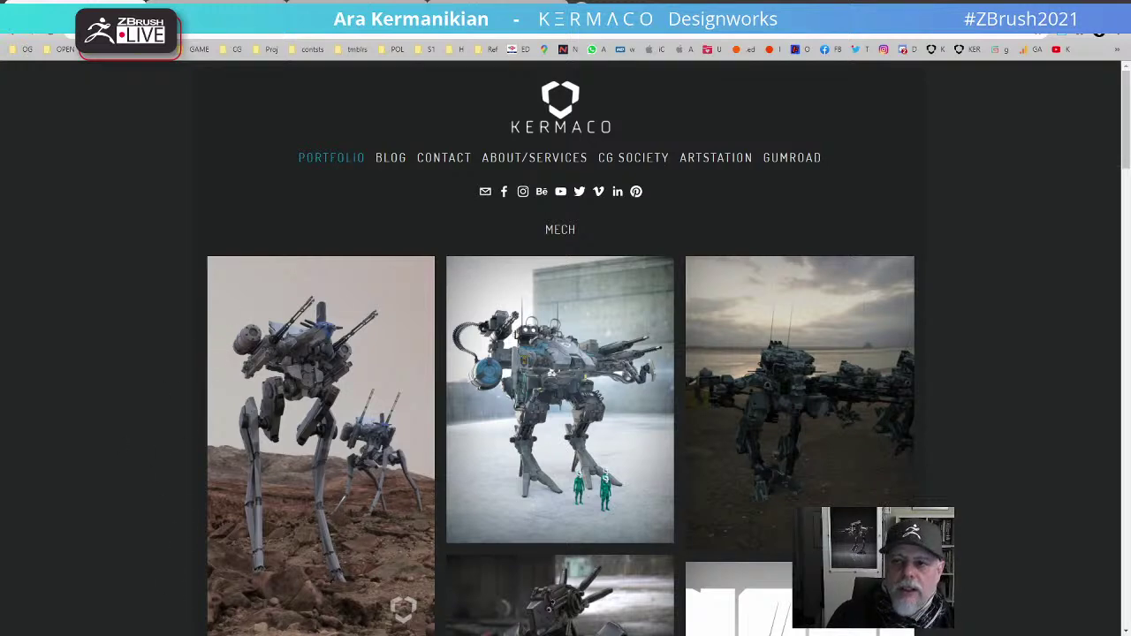
{"action": "left_click_drag", "start_coordinate": [888, 7], "coordinate": [0, 221]}
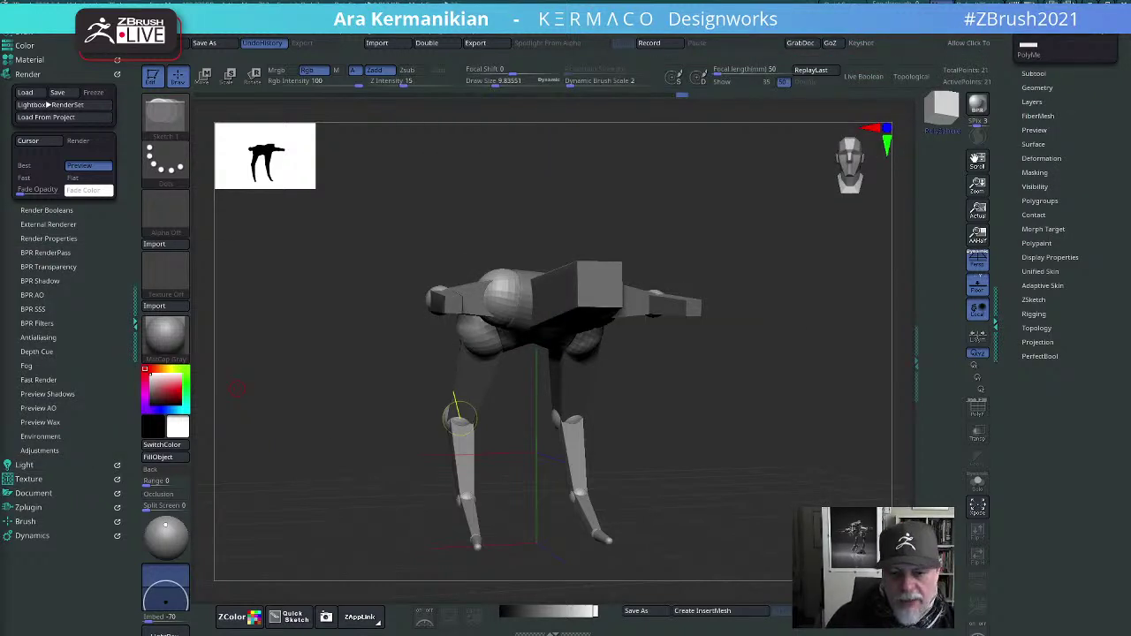
Step: Add a mirrored pair of ZSpheres on the links between the armature's body and its shoulders
{"action": "left_click_drag", "start_coordinate": [756, 495], "coordinate": [761, 412]}
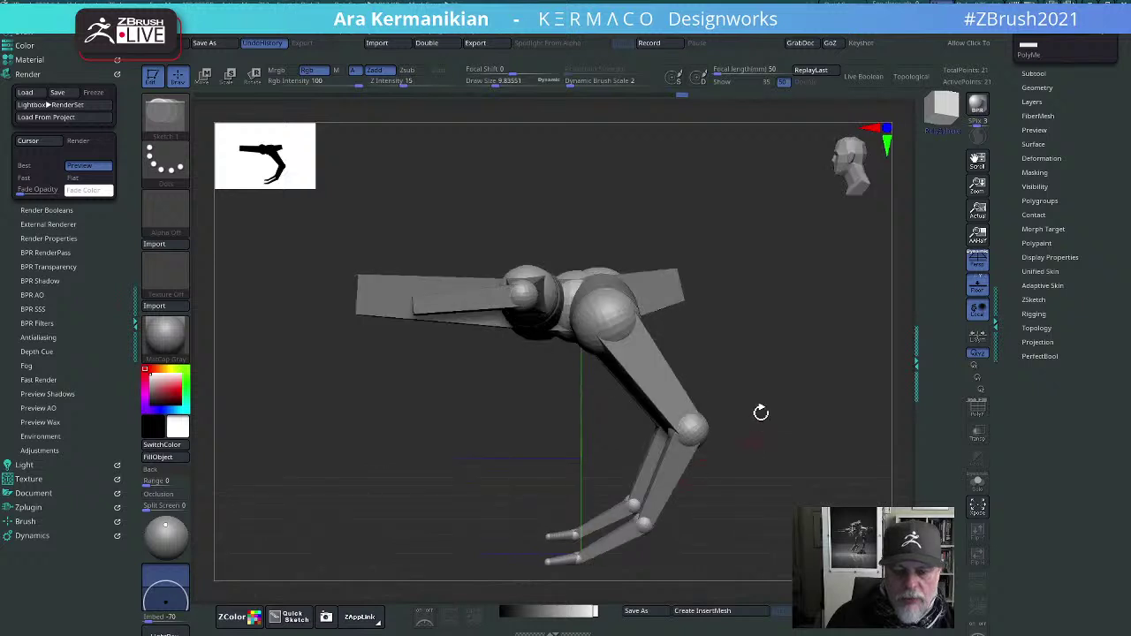
{"action": "mouse_move", "coordinate": [767, 345]}
{"action": "left_mouse_down"}
{"action": "mouse_move", "coordinate": [808, 389]}
{"action": "mouse_move", "coordinate": [813, 367]}
{"action": "mouse_move", "coordinate": [739, 339]}
{"action": "left_mouse_up"}
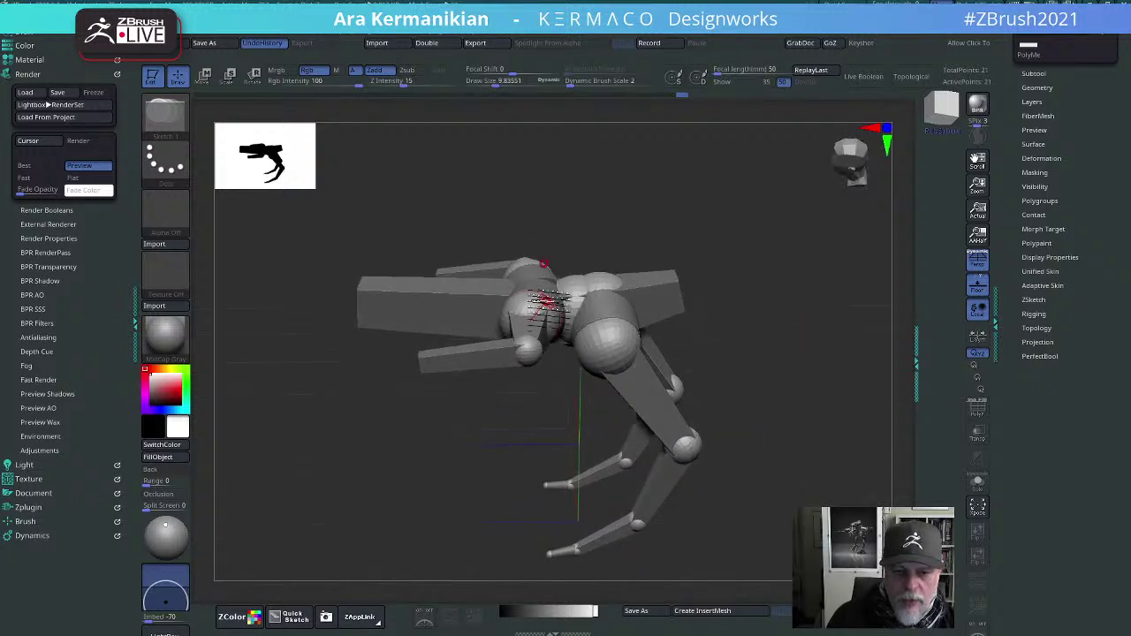
{"action": "left_click_drag", "start_coordinate": [816, 328], "coordinate": [822, 389]}
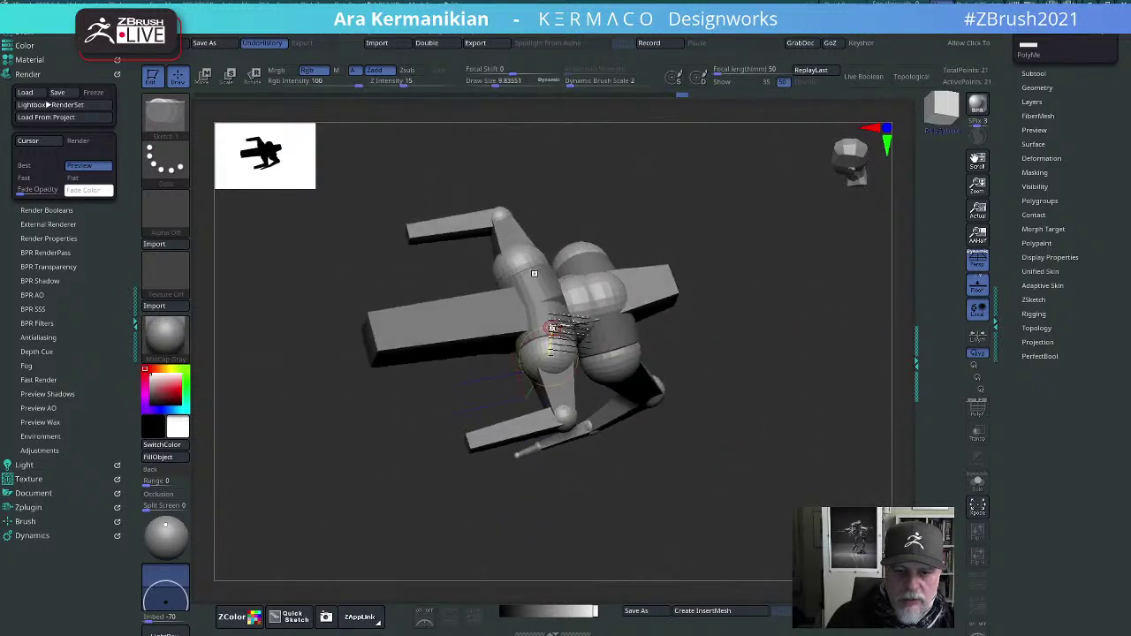
{"action": "left_click_drag", "start_coordinate": [648, 391], "coordinate": [652, 405]}
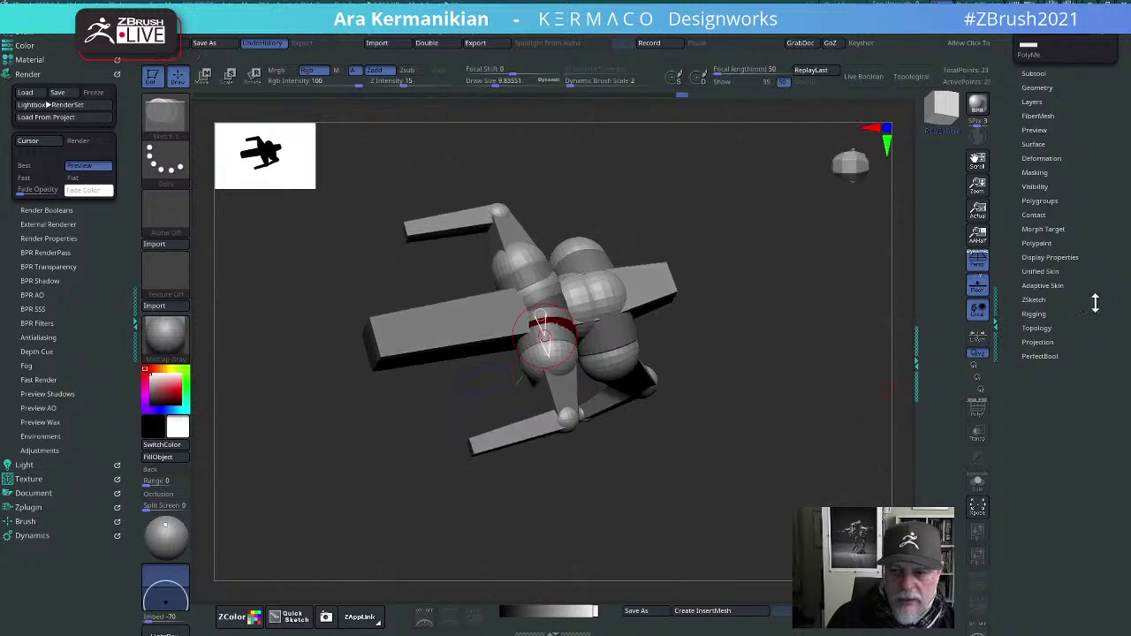
Step: Try inserting a box connector mesh at the added ZSphere beside the near shoulder from the Adaptive Skin options
{"action": "left_click", "coordinate": [1027, 300]}
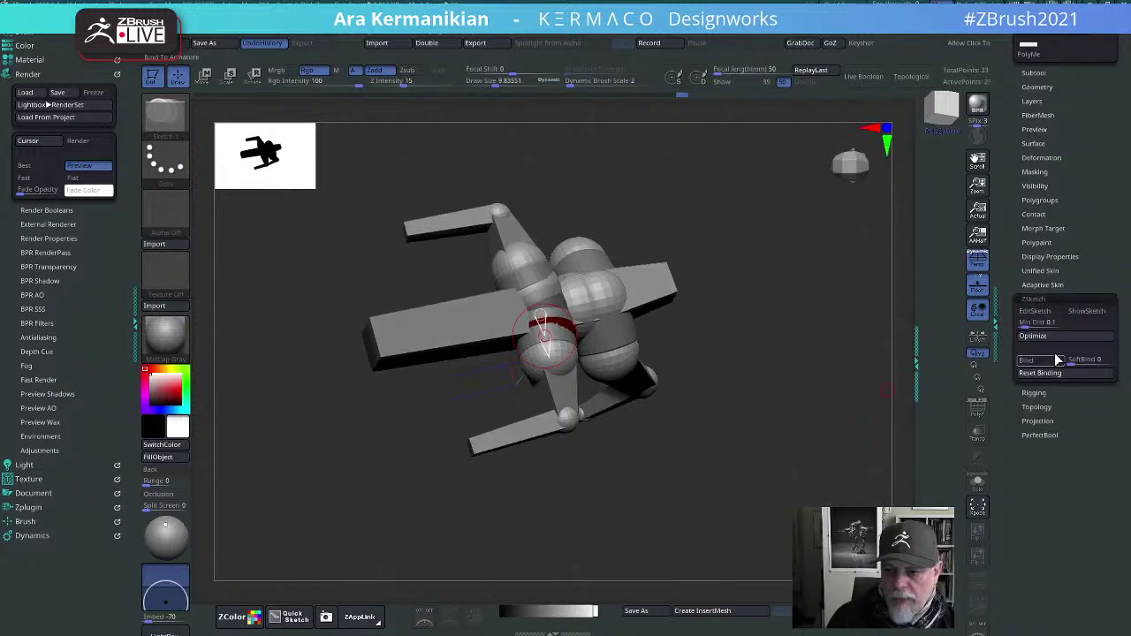
{"action": "left_click", "coordinate": [1039, 284]}
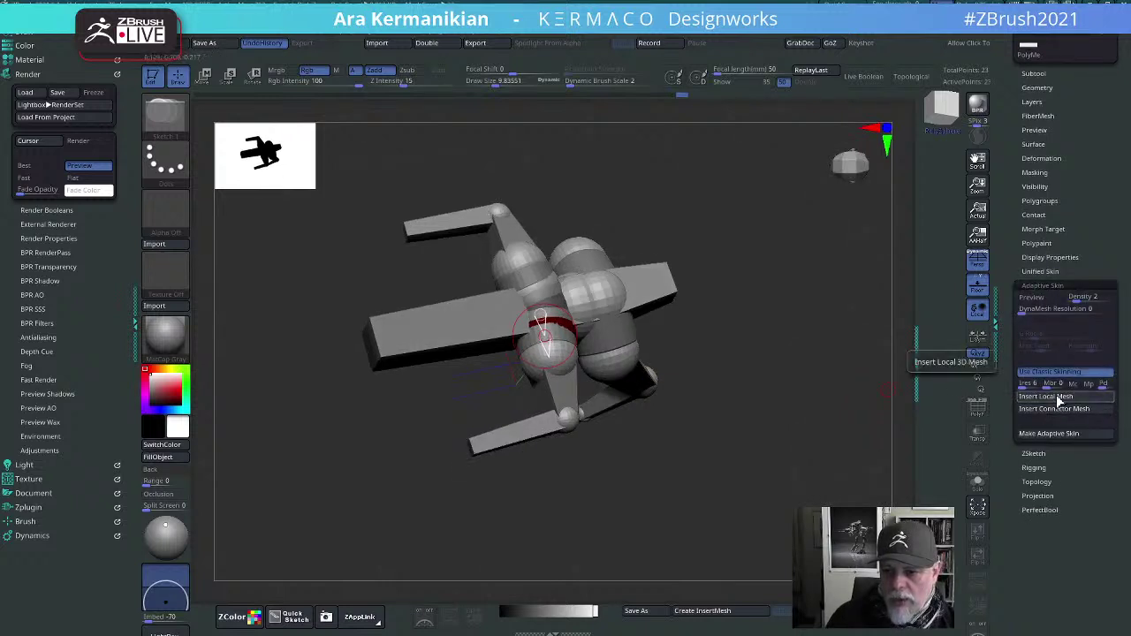
{"action": "left_click", "coordinate": [1055, 409]}
{"action": "left_click", "coordinate": [681, 415]}
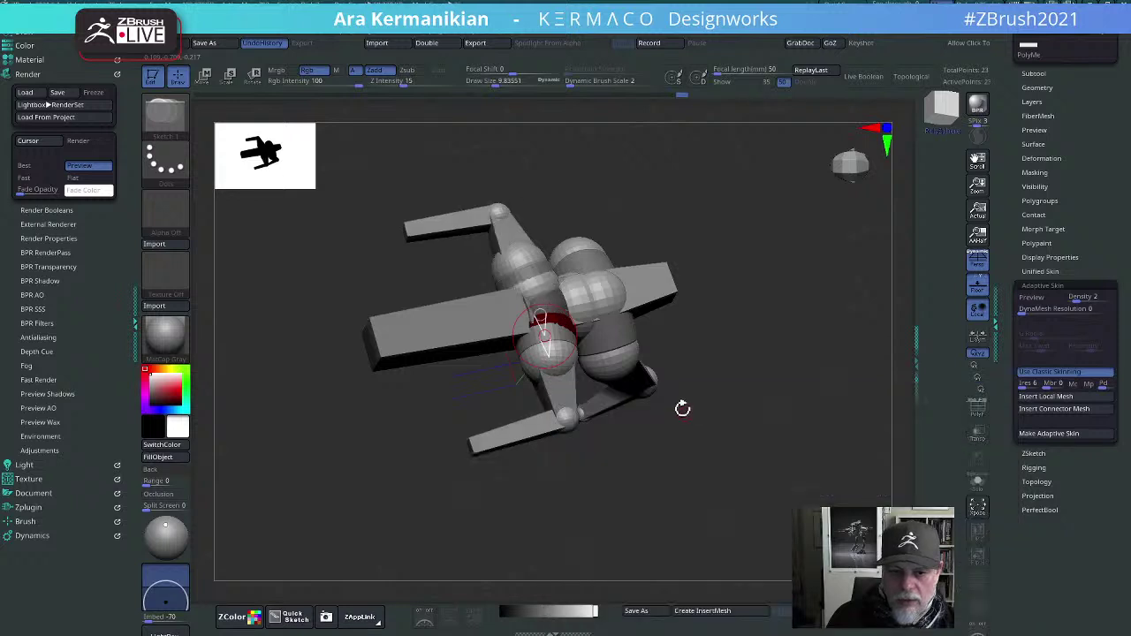
{"action": "left_click_drag", "start_coordinate": [847, 327], "coordinate": [812, 356]}
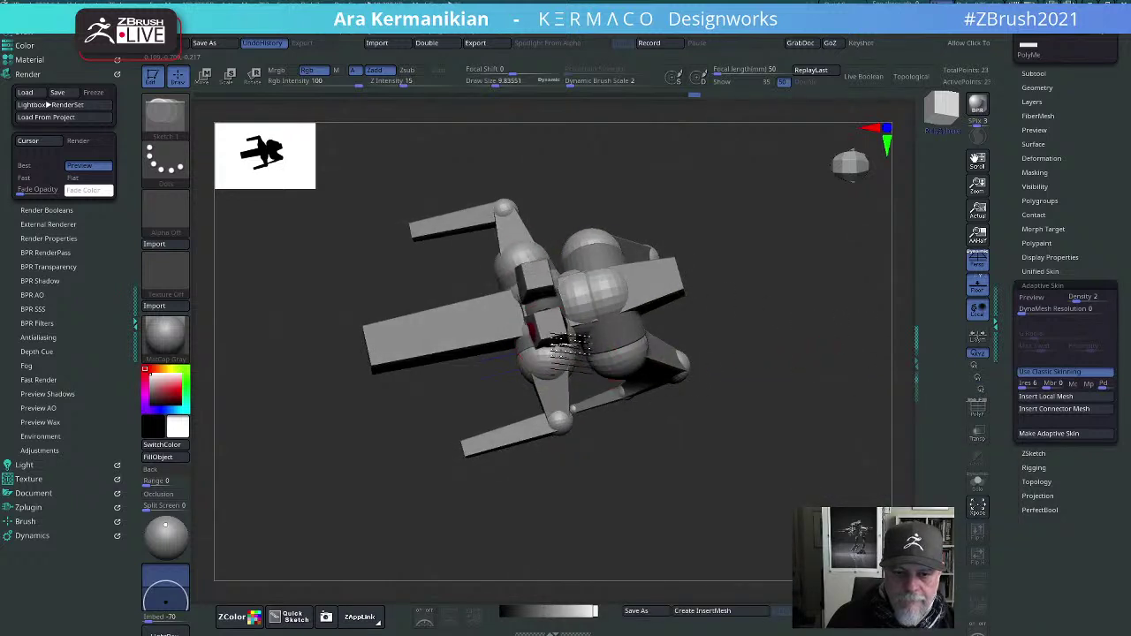
{"action": "left_click", "coordinate": [677, 365]}
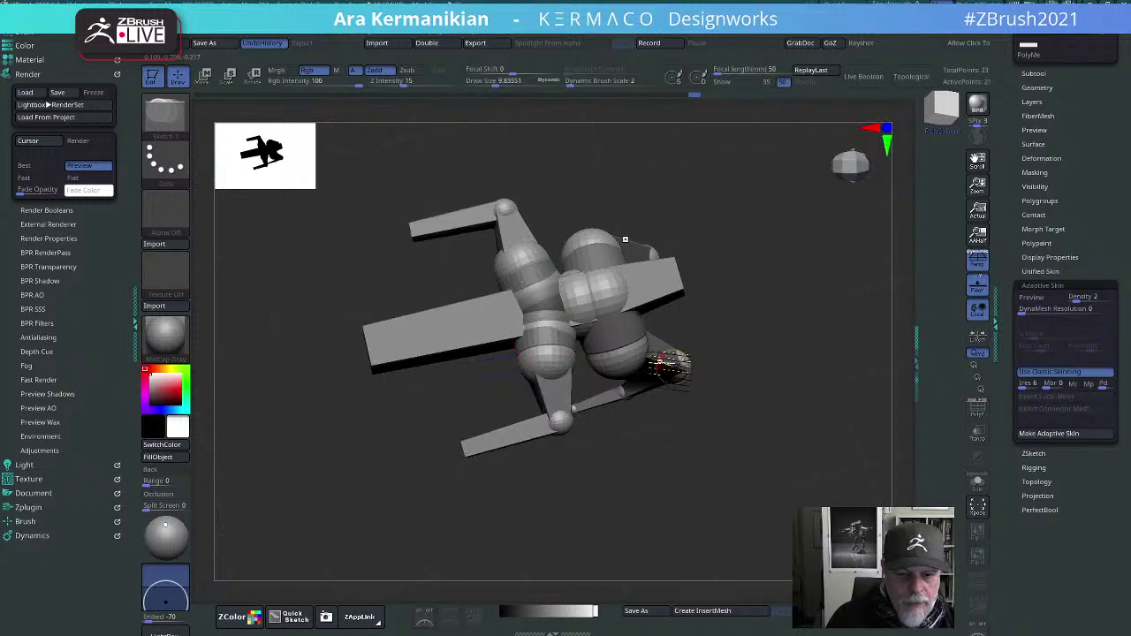
Step: Switch to Move mode, select the near shoulder ZSphere and apply Insert Connector Mesh to it
{"action": "key", "text": "w"}
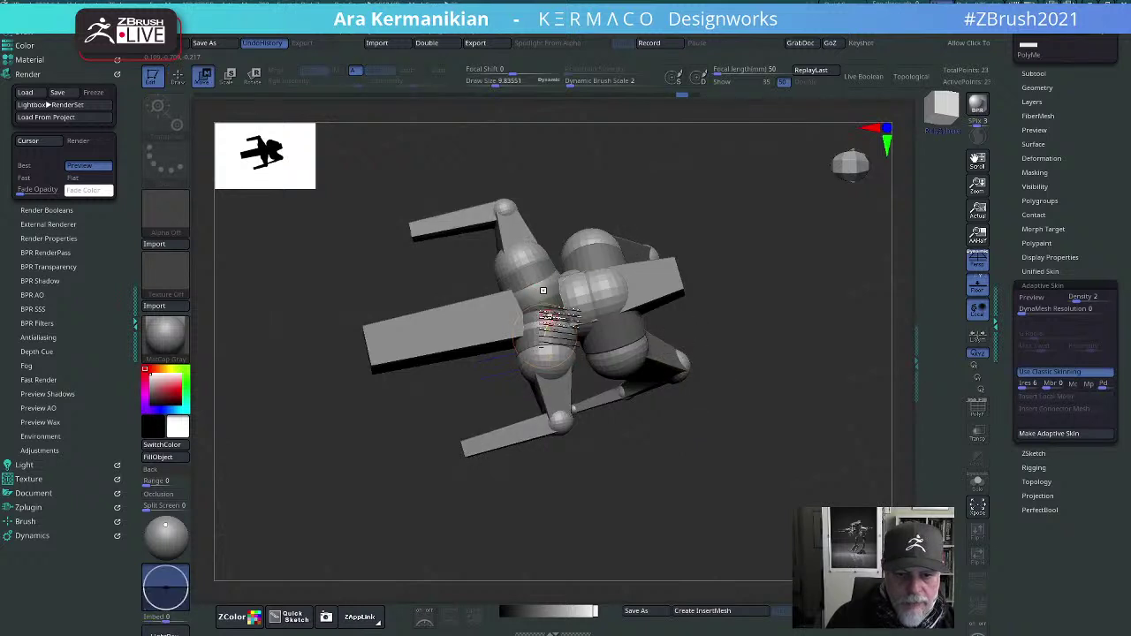
{"action": "left_click", "coordinate": [547, 344]}
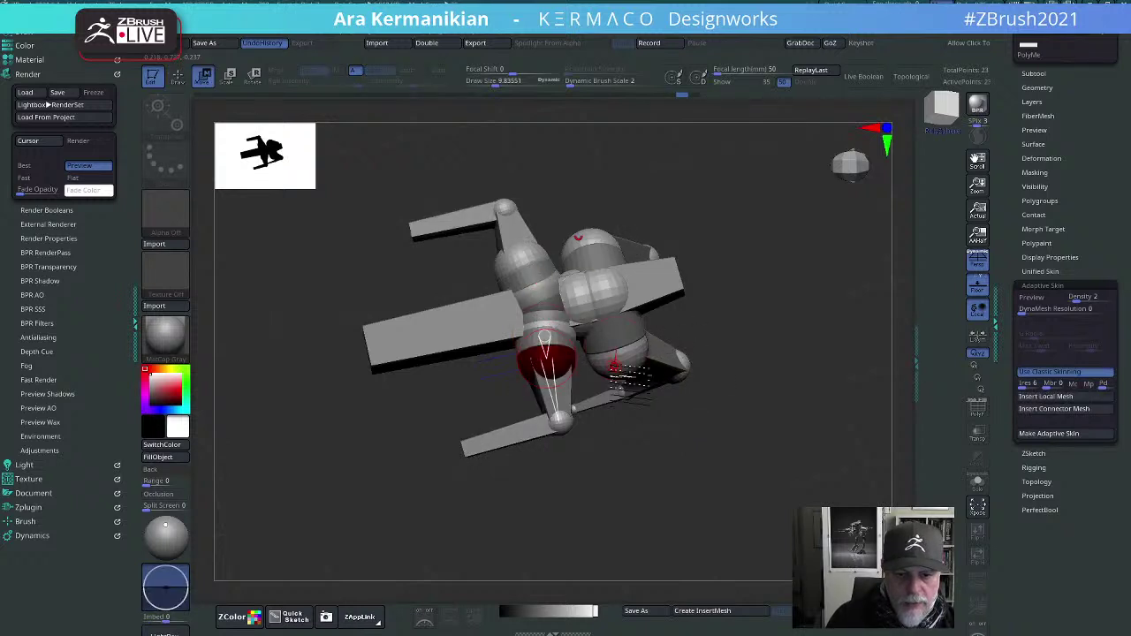
{"action": "left_click", "coordinate": [1057, 409]}
{"action": "left_click", "coordinate": [682, 419]}
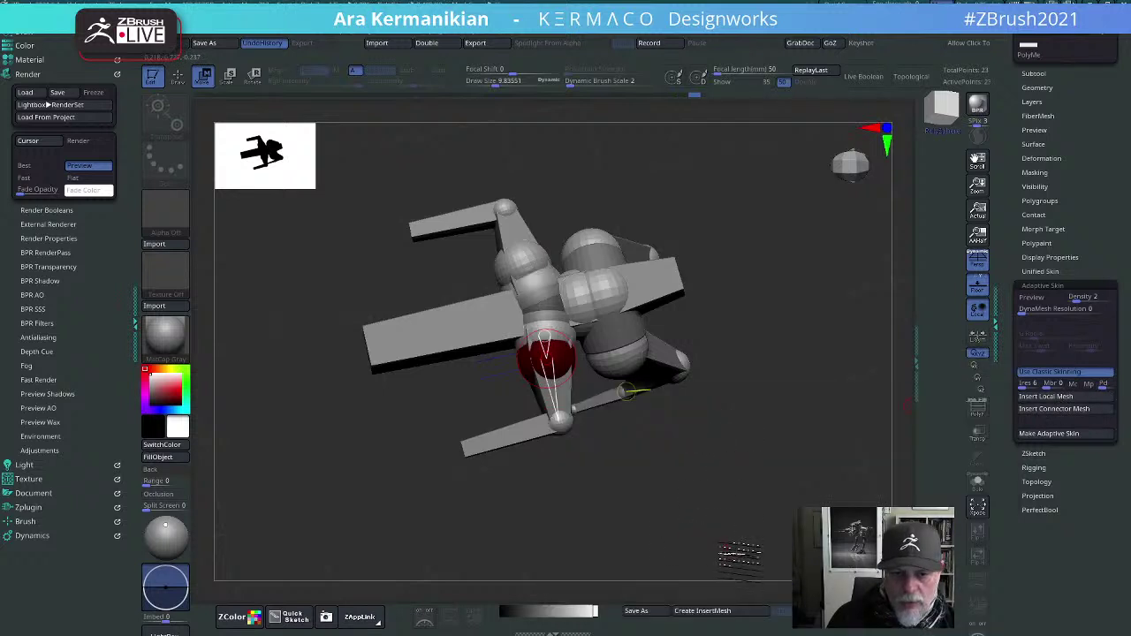
Step: Check the armature from the side, switch to the PolyMesh3D star and turn it to a three-quarter view
{"action": "left_click_drag", "start_coordinate": [738, 552], "coordinate": [751, 521]}
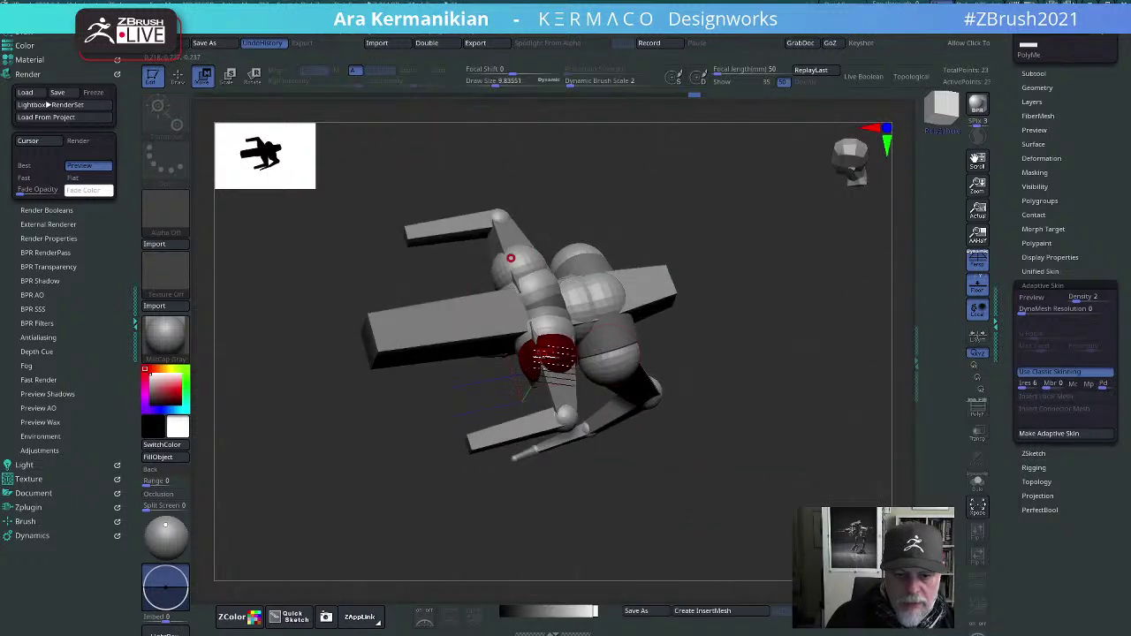
{"action": "left_click_drag", "start_coordinate": [882, 423], "coordinate": [770, 368]}
{"action": "left_click_drag", "start_coordinate": [1003, 193], "coordinate": [983, 306]}
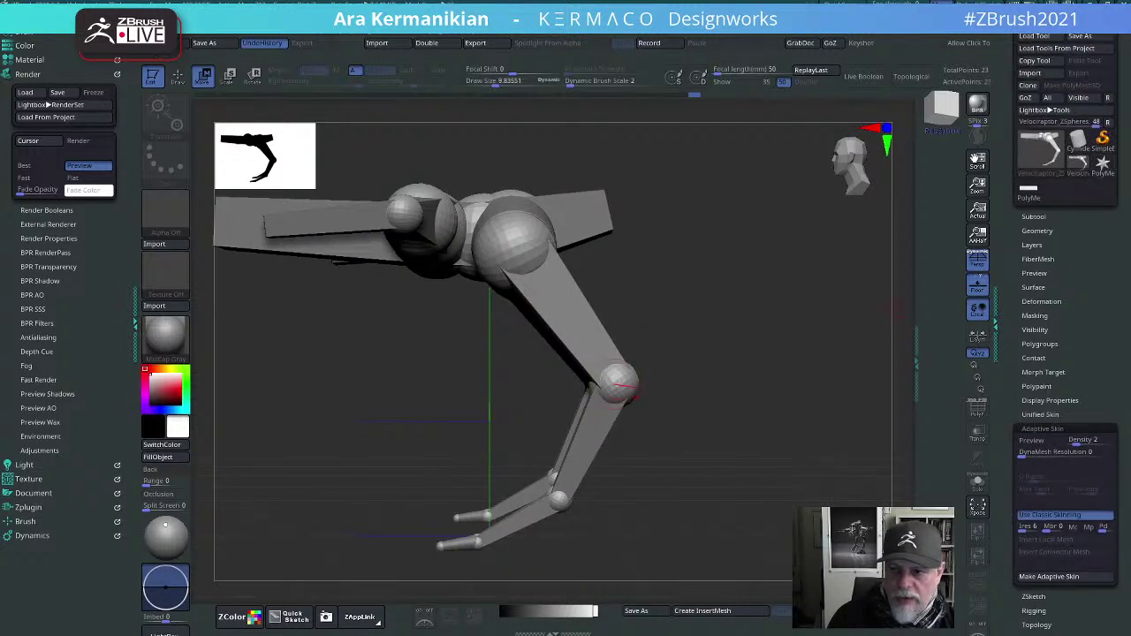
{"action": "left_click", "coordinate": [1104, 168]}
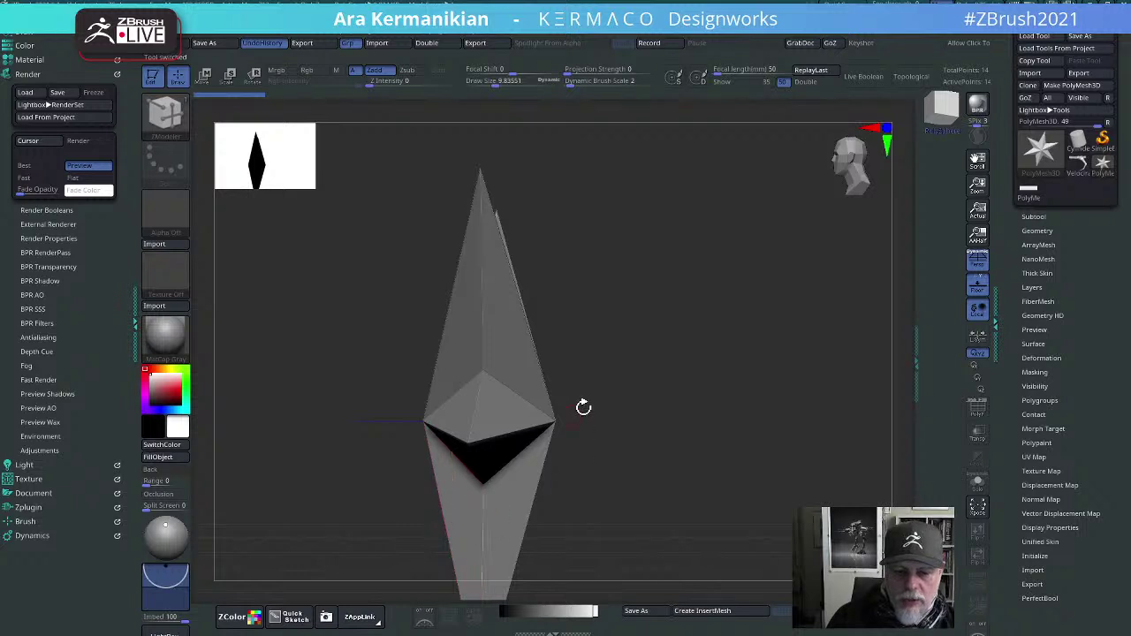
{"action": "left_click_drag", "start_coordinate": [722, 446], "coordinate": [682, 399], "text": "alt"}
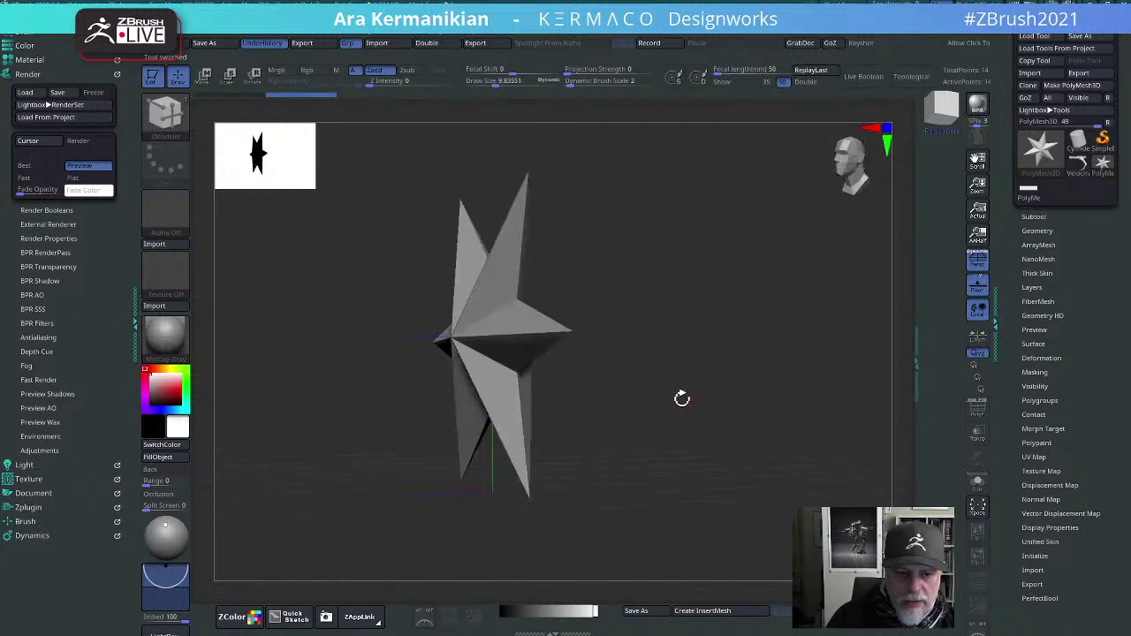
{"action": "key", "text": "ctrl"}
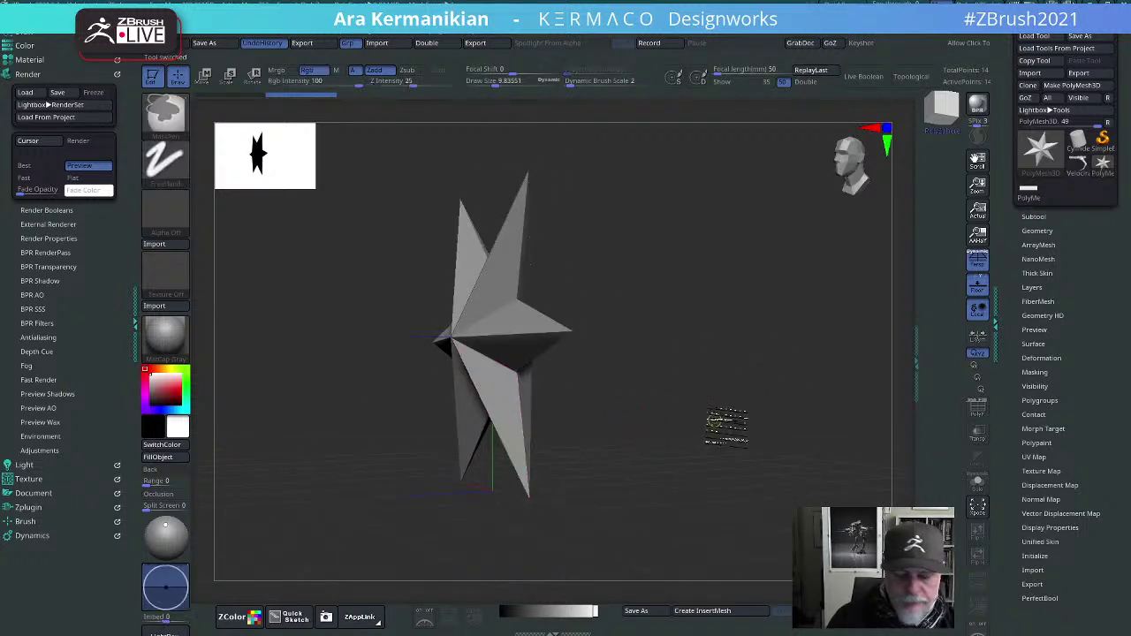
{"action": "key", "text": "space"}
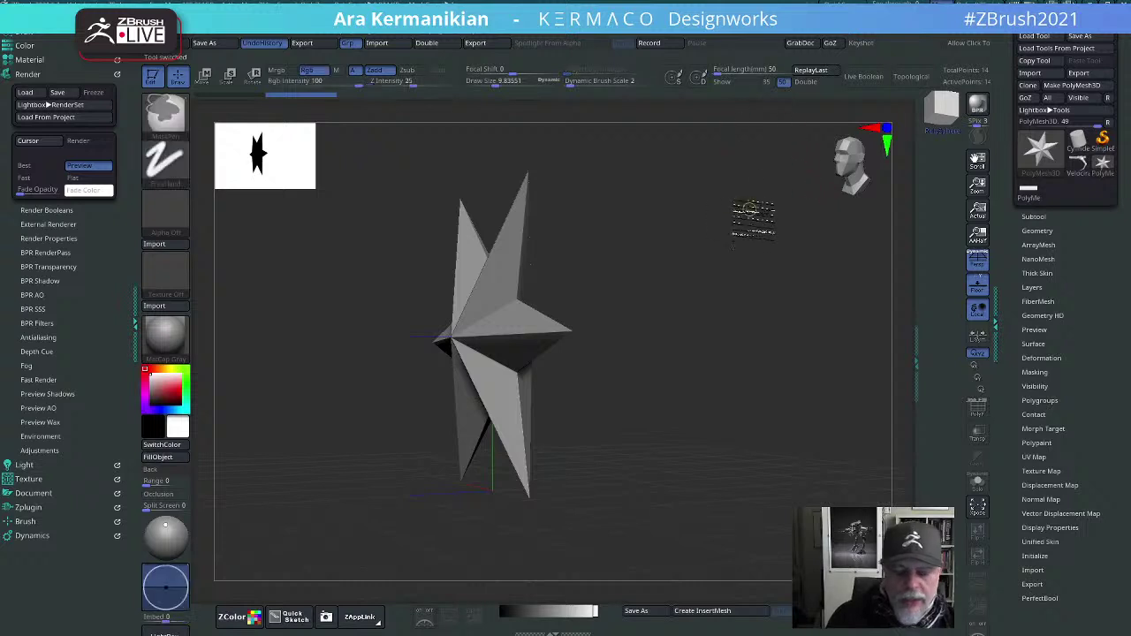
{"action": "key", "text": "space"}
{"action": "key", "text": "space"}
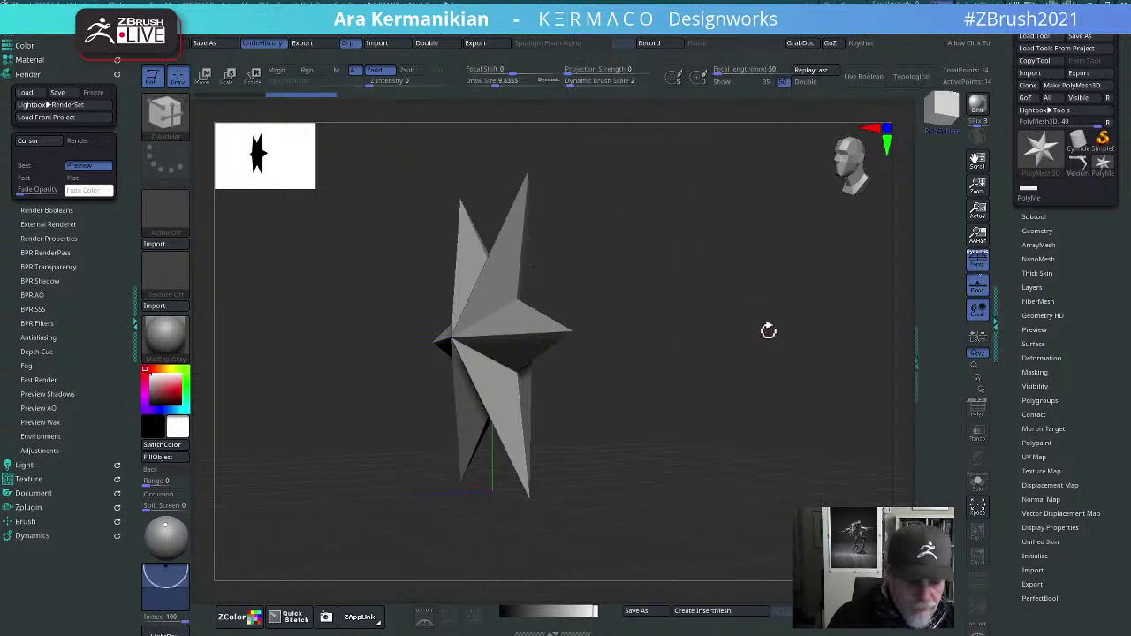
{"action": "left_click_drag", "start_coordinate": [800, 313], "coordinate": [776, 304]}
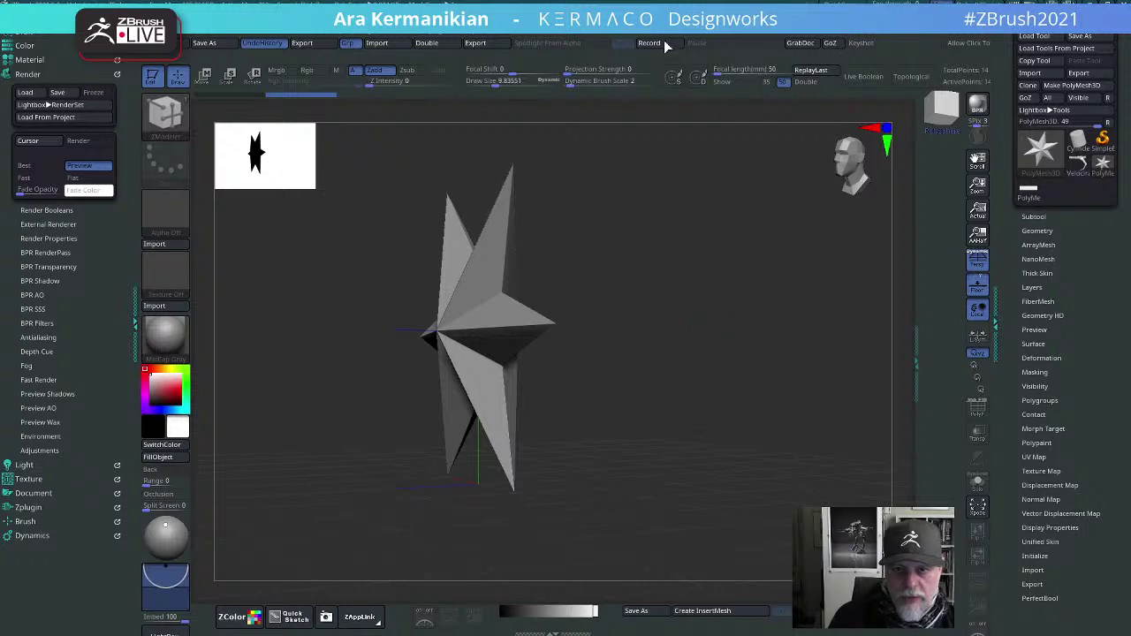
{"action": "left_click", "coordinate": [846, 35]}
{"action": "mouse_move", "coordinate": [907, 36]}
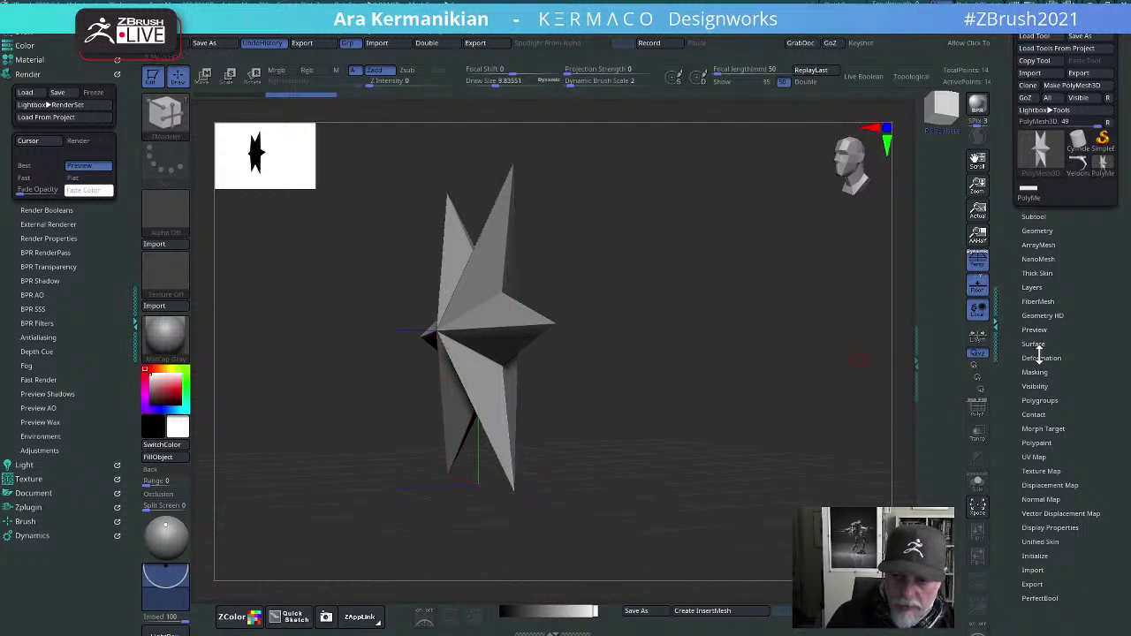
Step: Bring up the custom pop-up menus over the star and examine their brushes and their mesh, subdivision and remeshing commands
{"action": "key", "text": "space"}
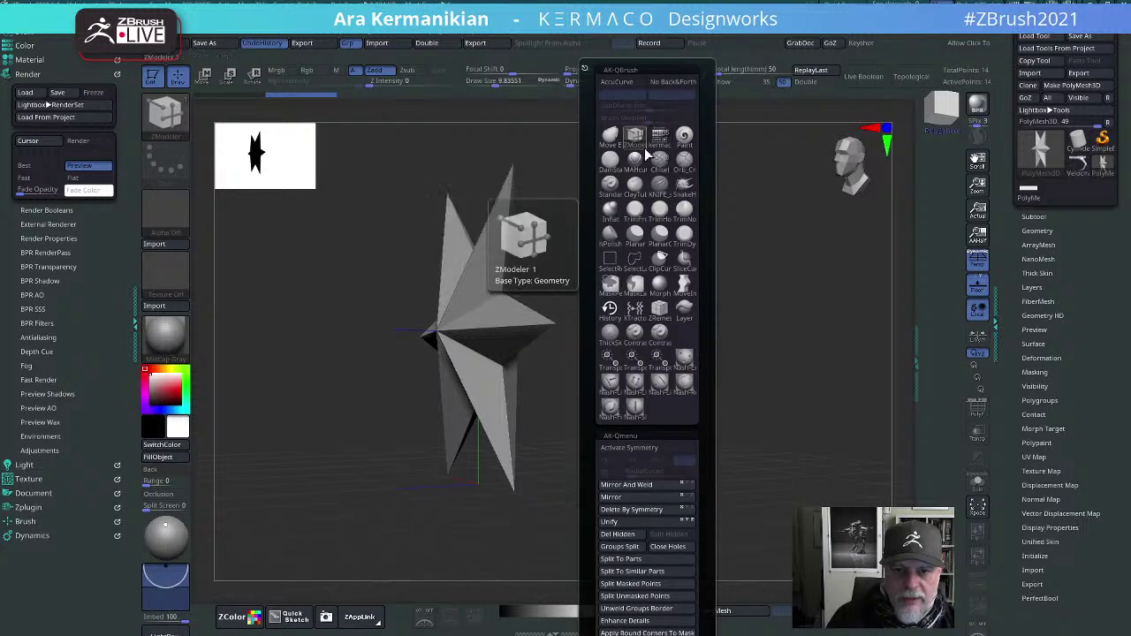
{"action": "key", "text": "space"}
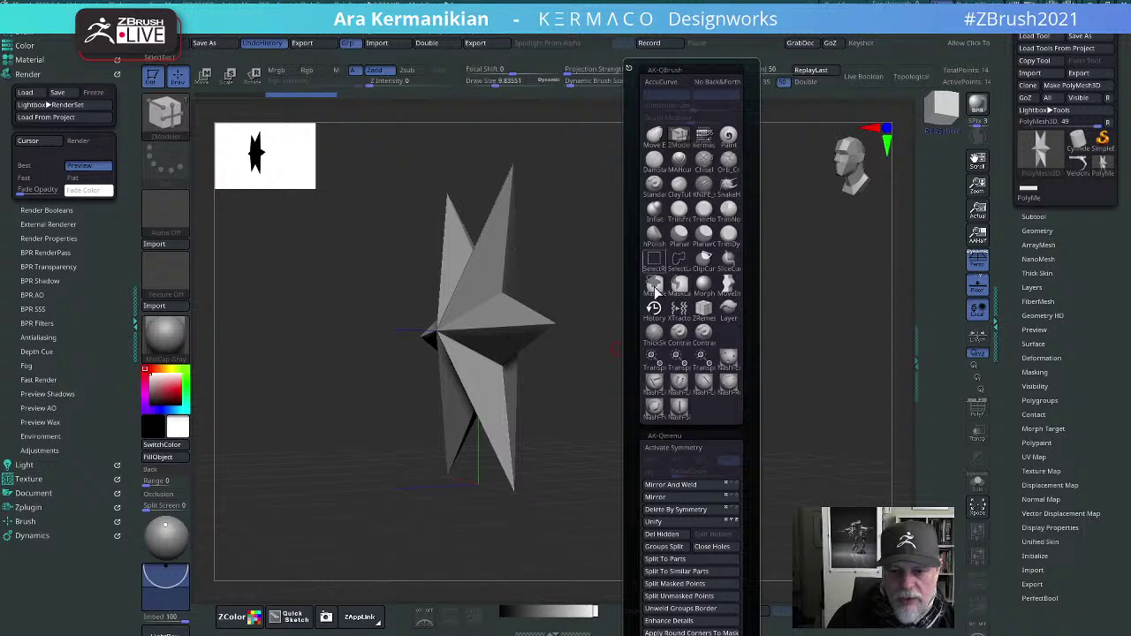
{"action": "key", "text": "space"}
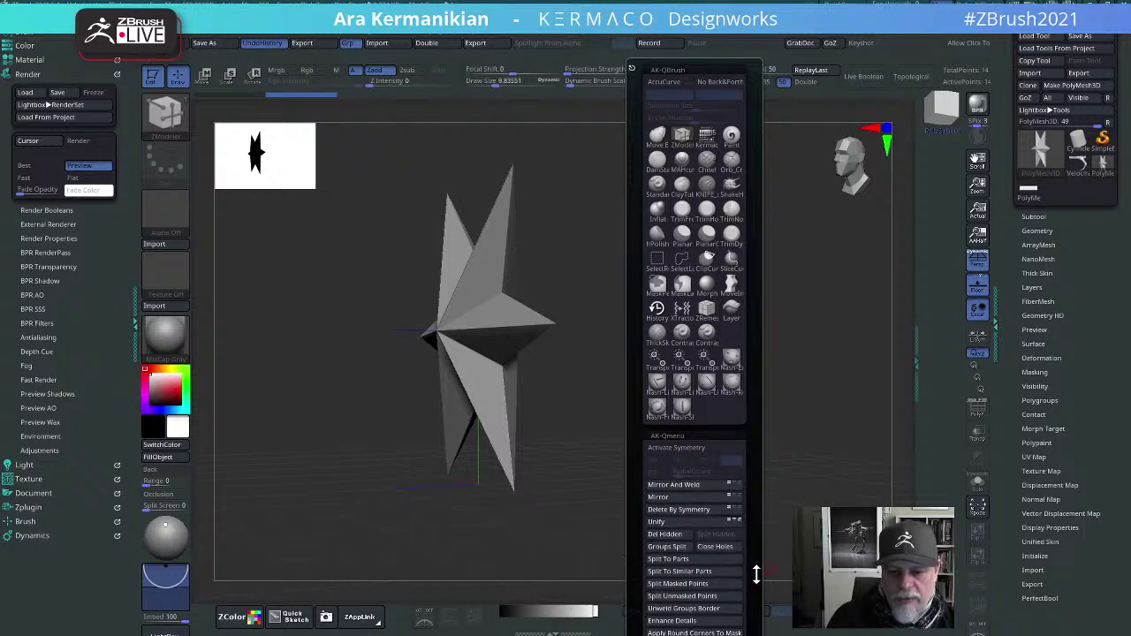
{"action": "left_click_drag", "start_coordinate": [756, 574], "coordinate": [754, 598]}
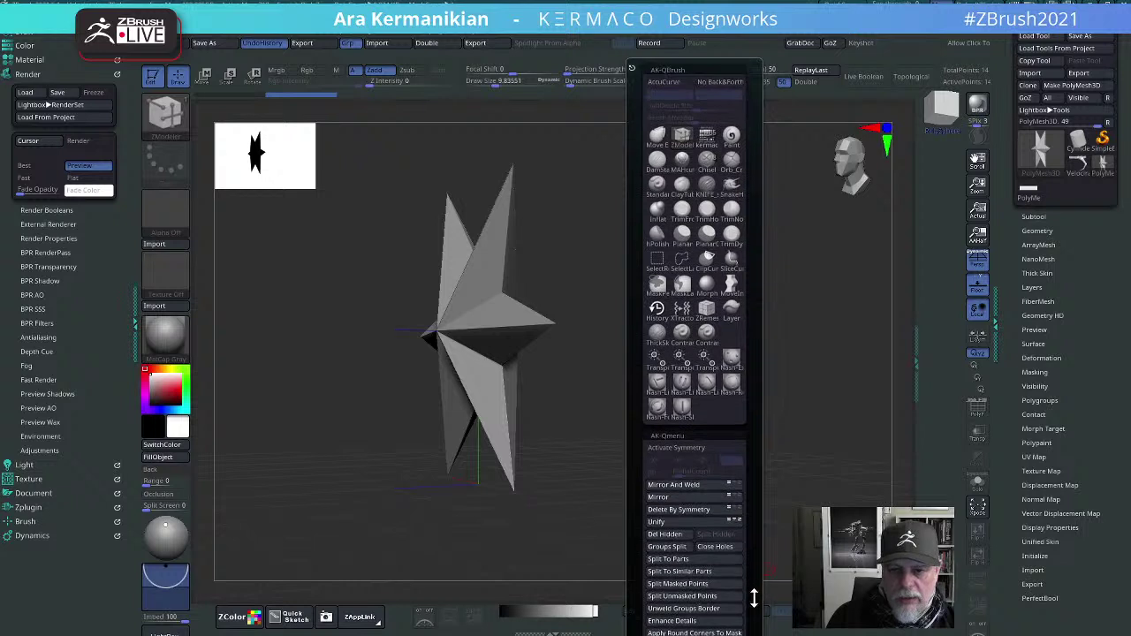
{"action": "key", "text": "ctrl+space"}
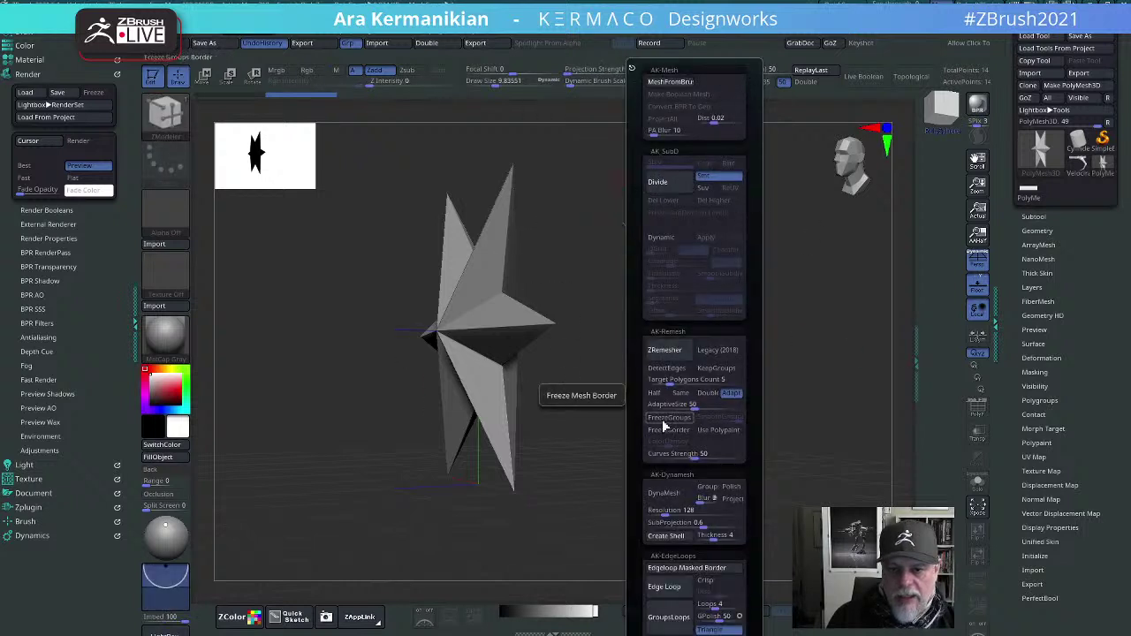
{"action": "left_click_drag", "start_coordinate": [716, 381], "coordinate": [780, 392]}
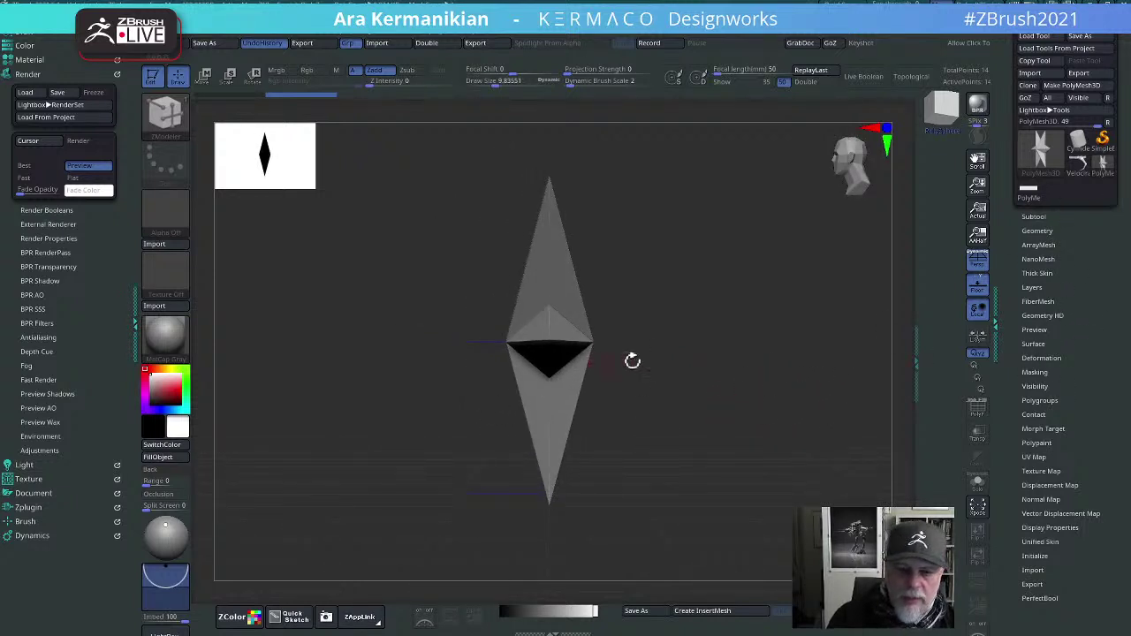
{"action": "left_click_drag", "start_coordinate": [633, 360], "coordinate": [703, 363]}
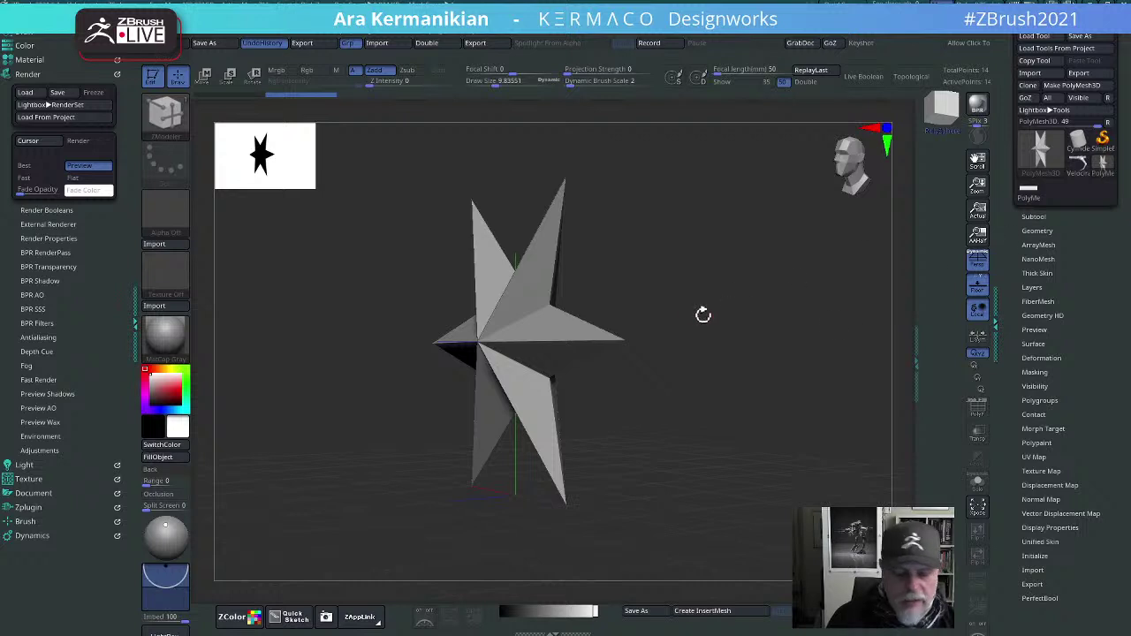
{"action": "key", "text": "ctrl+1"}
{"action": "key", "text": "ctrl+2"}
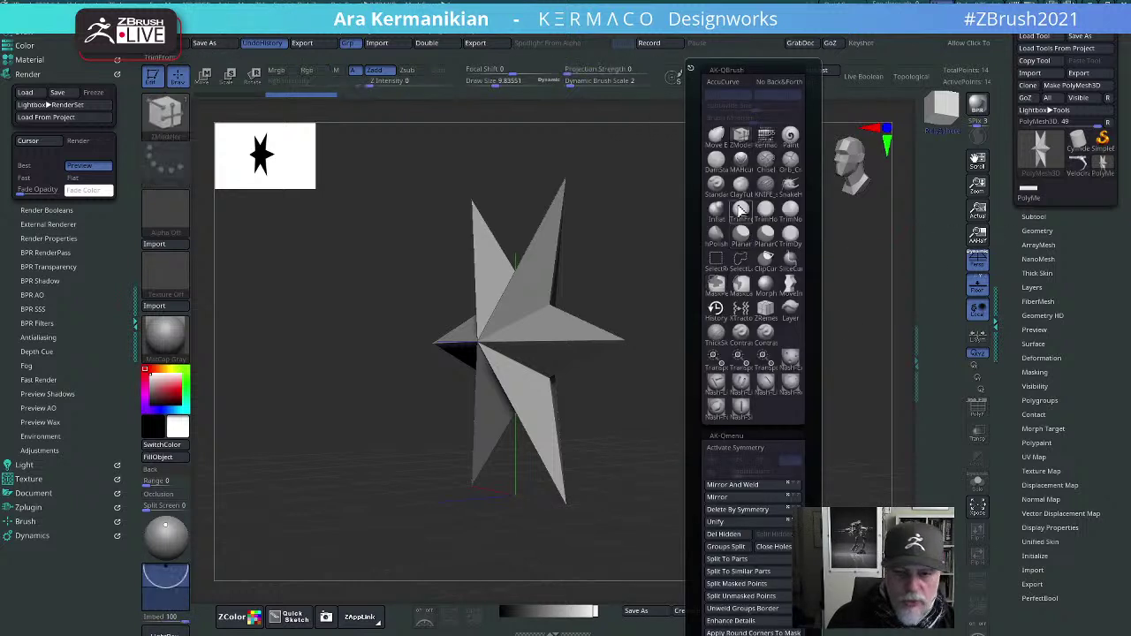
Step: Pick the custom primitives insert-mesh brush, switch to Move mode and replace the star with the cylinder primitive
{"action": "left_click", "coordinate": [762, 134]}
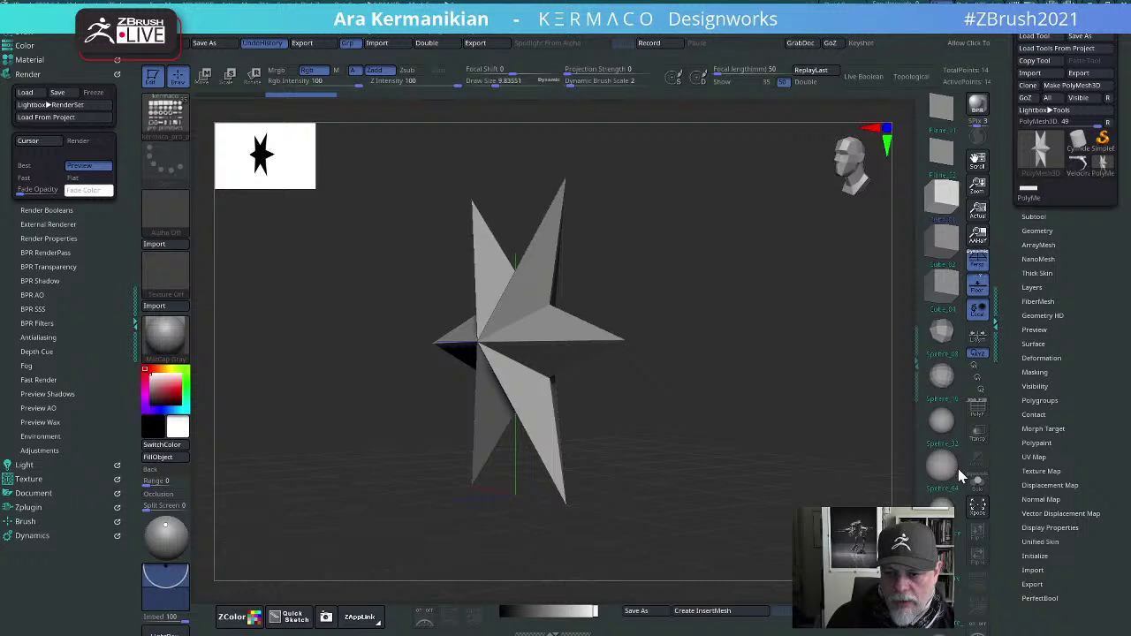
{"action": "left_click_drag", "start_coordinate": [959, 471], "coordinate": [947, 271]}
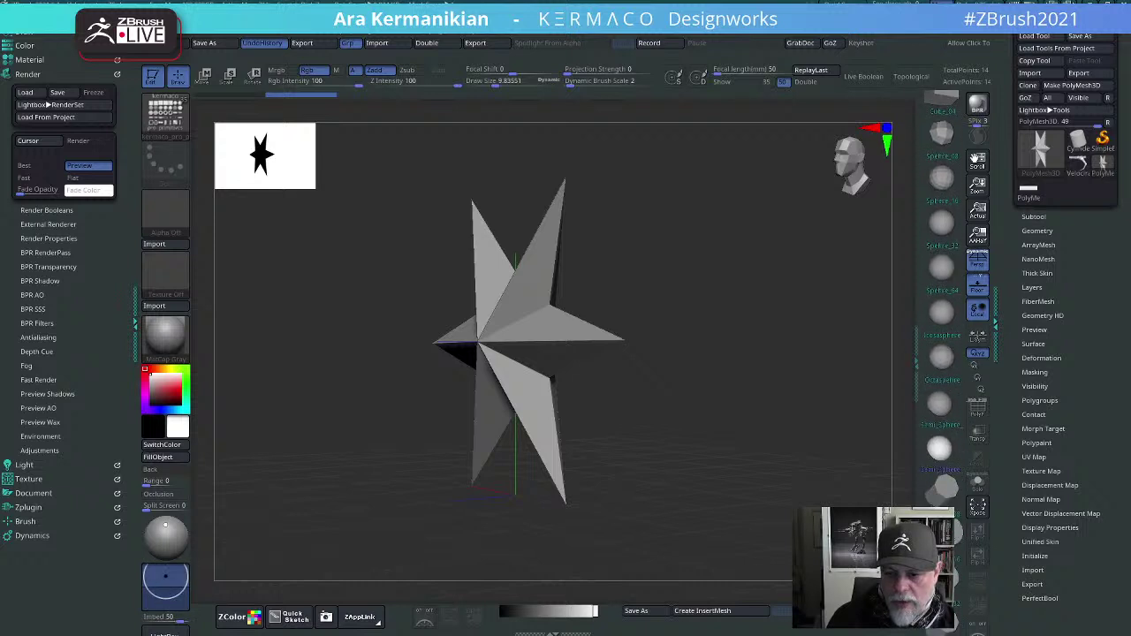
{"action": "left_click", "coordinate": [946, 492]}
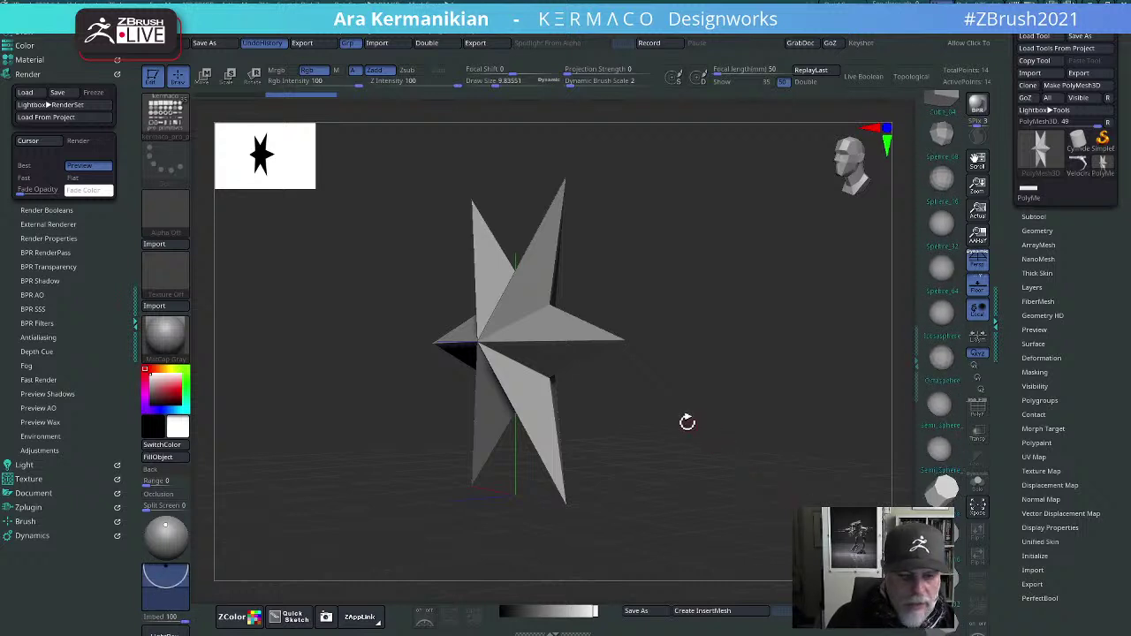
{"action": "key", "text": "w"}
{"action": "left_click", "coordinate": [942, 491]}
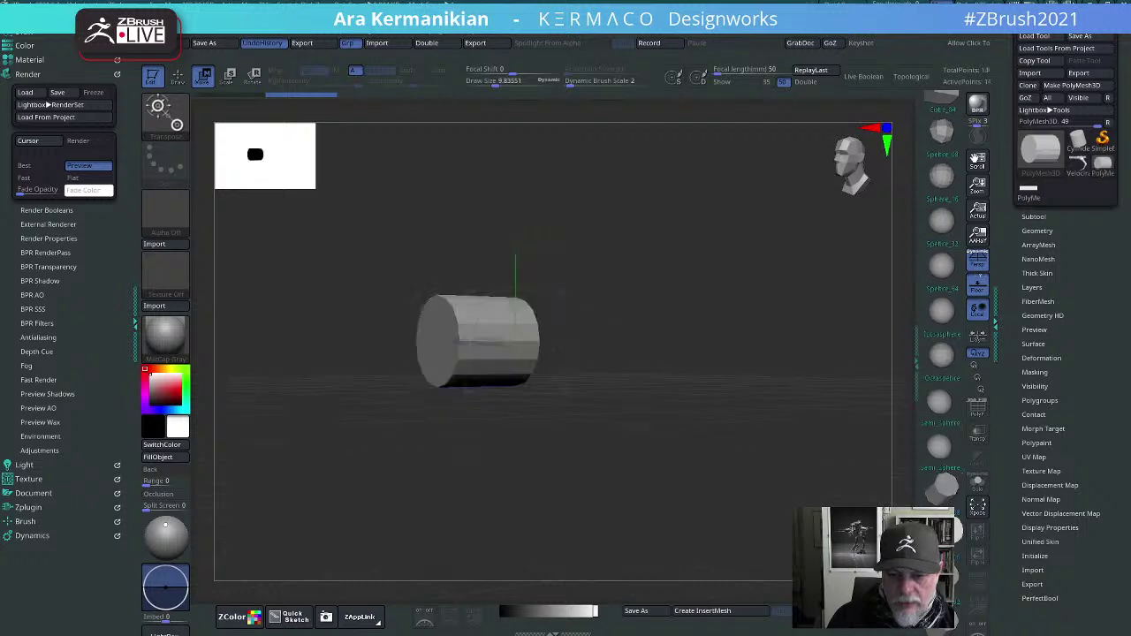
Step: Turn on PolyFrame and examine the cylinder's wireframe and polygroups on its end cap and sides
{"action": "left_click_drag", "start_coordinate": [714, 392], "coordinate": [627, 295]}
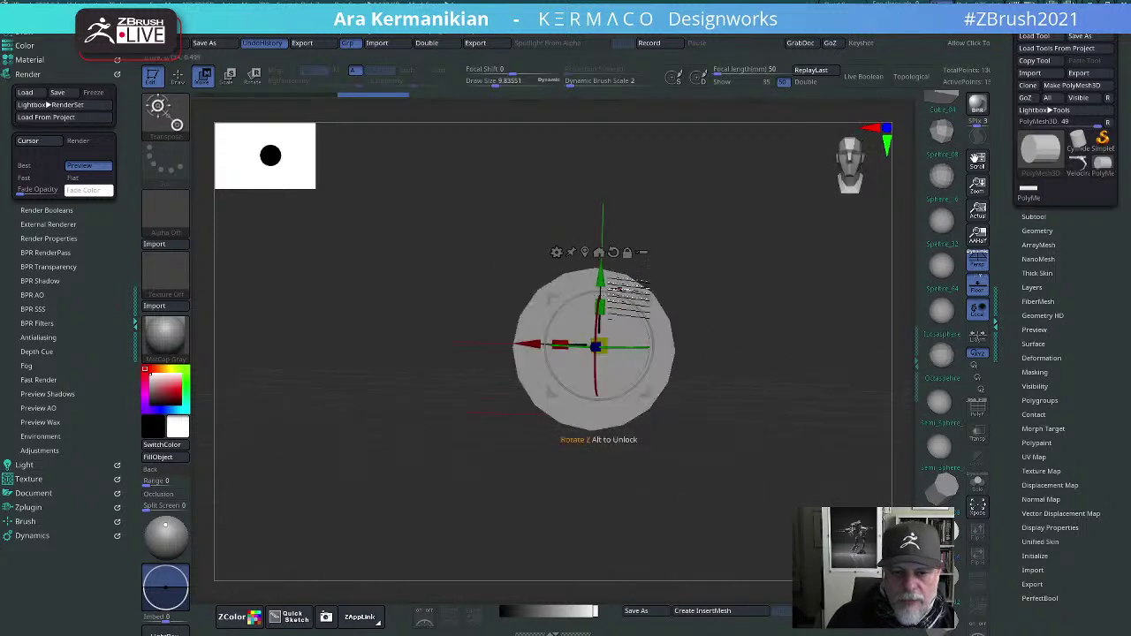
{"action": "left_click_drag", "start_coordinate": [778, 394], "coordinate": [577, 336]}
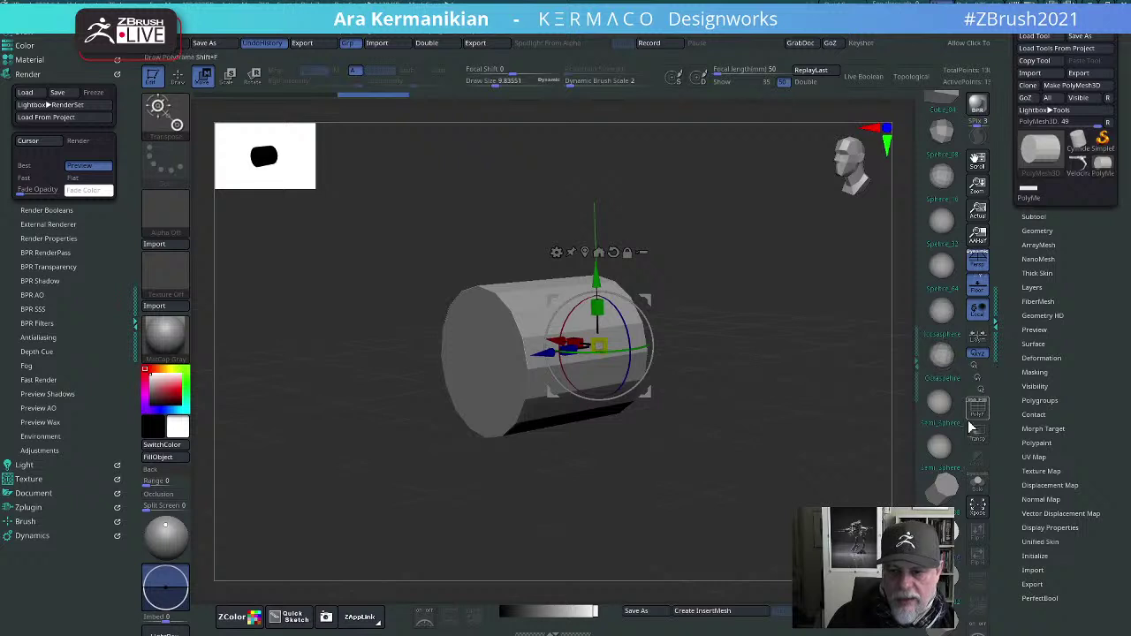
{"action": "left_click", "coordinate": [976, 410]}
{"action": "left_click_drag", "start_coordinate": [687, 460], "coordinate": [720, 460]}
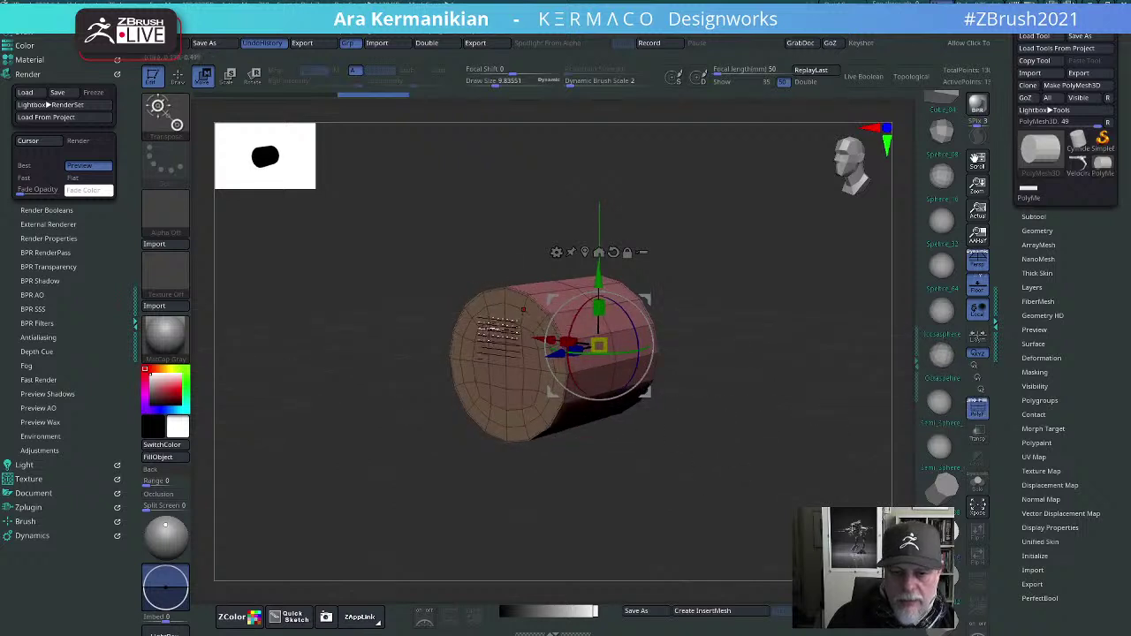
{"action": "left_click_drag", "start_coordinate": [672, 500], "coordinate": [750, 508], "text": "alt"}
{"action": "left_click", "coordinate": [624, 239]}
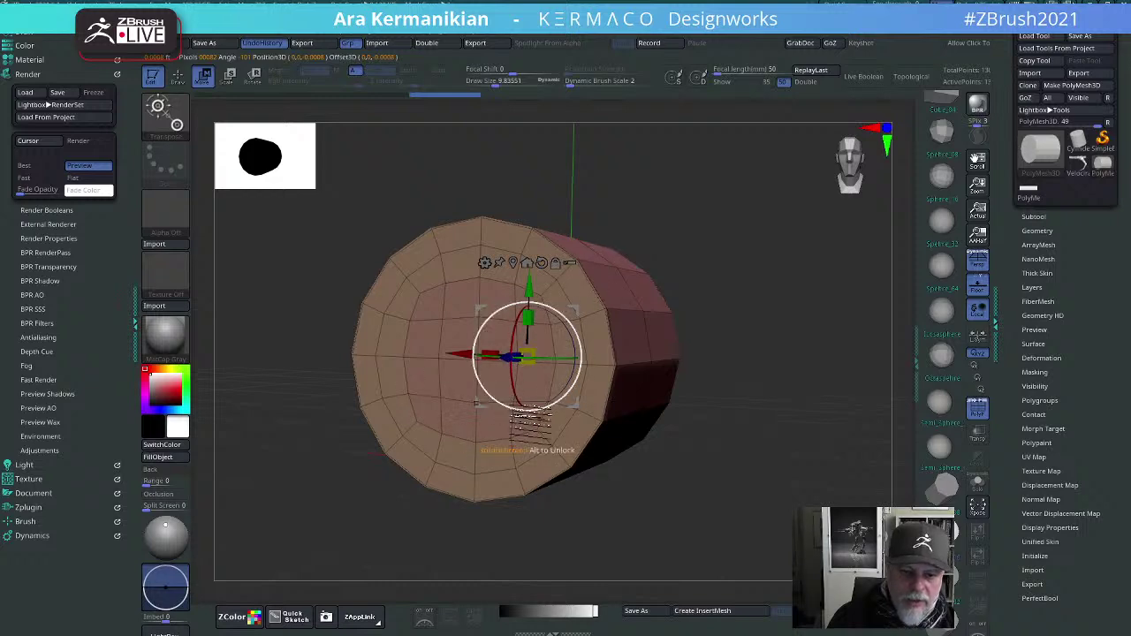
{"action": "left_click_drag", "start_coordinate": [785, 500], "coordinate": [808, 458]}
{"action": "left_click_drag", "start_coordinate": [763, 344], "coordinate": [853, 402]}
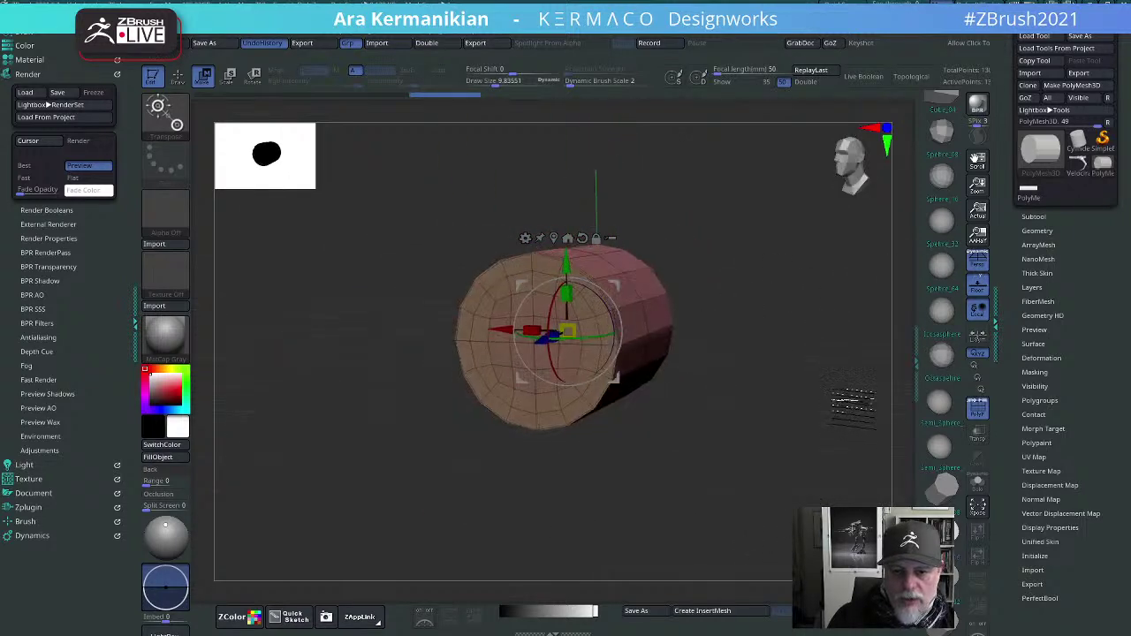
Step: Swap the cylinder for the icosphere primitive, replace that with another cylindrical primitive from the set and check its end cap
{"action": "left_click", "coordinate": [942, 320]}
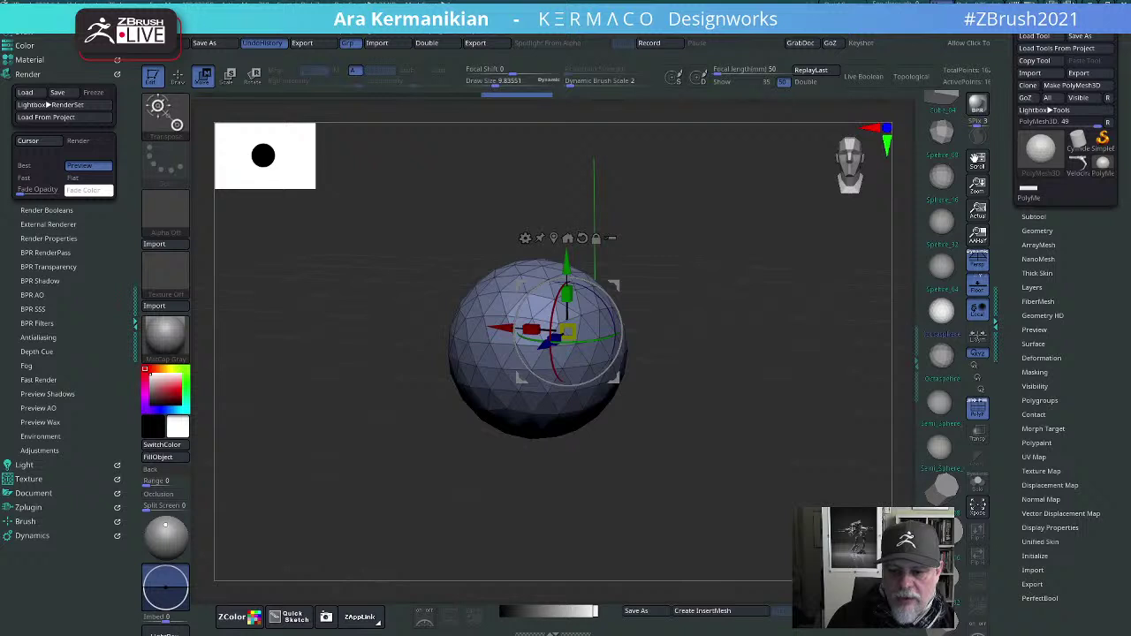
{"action": "left_click", "coordinate": [955, 541]}
{"action": "left_click_drag", "start_coordinate": [733, 473], "coordinate": [785, 455]}
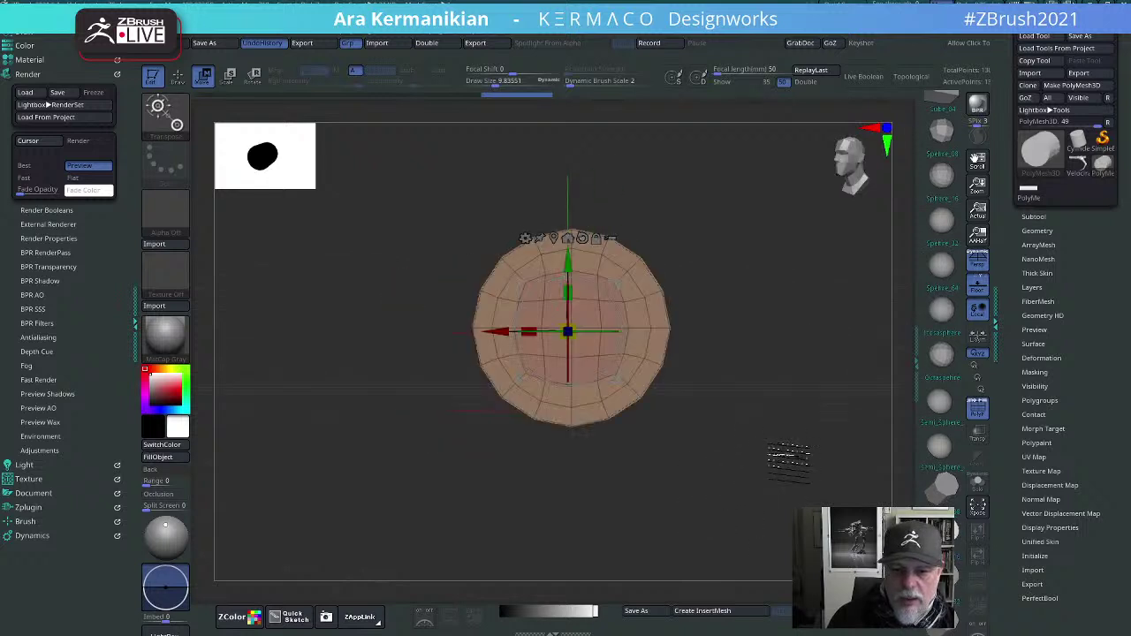
Step: Switch back to the velociraptor ZSphere armature and turn it to a side view of the legs
{"action": "left_click", "coordinate": [1094, 174]}
{"action": "left_click_drag", "start_coordinate": [727, 376], "coordinate": [723, 432]}
{"action": "left_click_drag", "start_coordinate": [871, 430], "coordinate": [760, 425]}
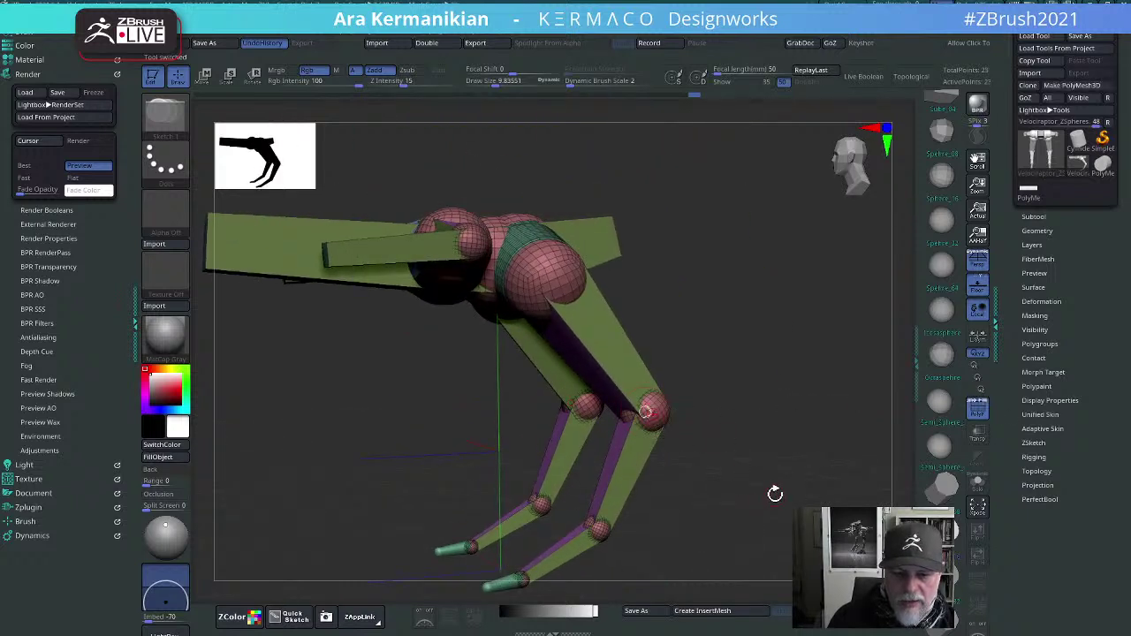
{"action": "mouse_move", "coordinate": [776, 495]}
{"action": "left_mouse_down"}
{"action": "mouse_move", "coordinate": [798, 451]}
{"action": "mouse_move", "coordinate": [663, 353]}
{"action": "left_mouse_up"}
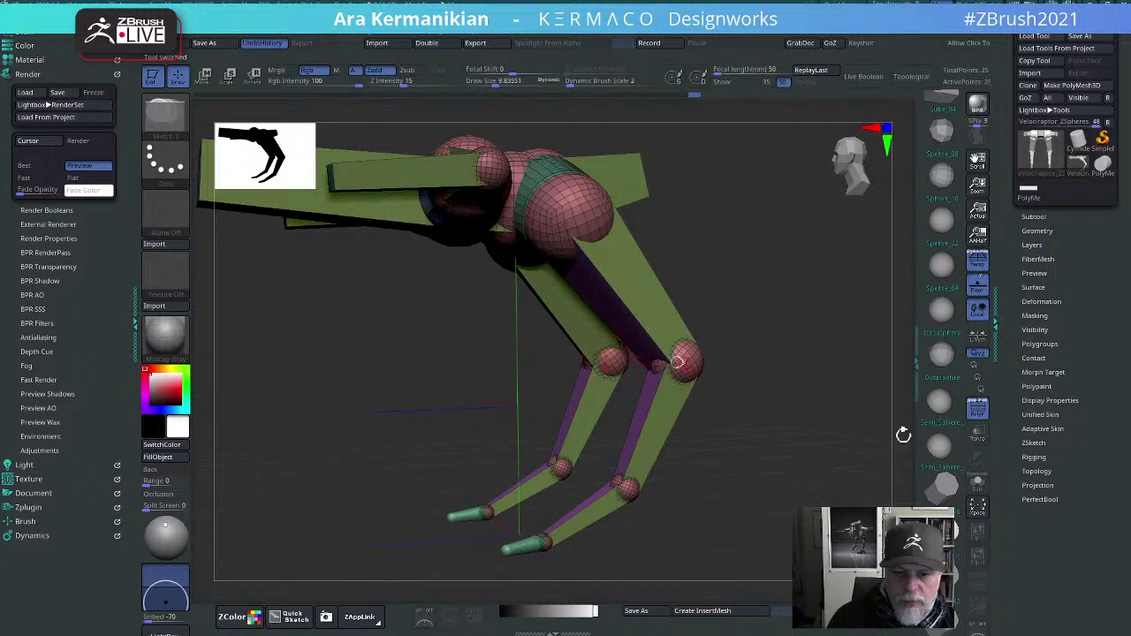
Step: Open the Adaptive Skin options and try Insert Connector Mesh at the near knee
{"action": "left_click", "coordinate": [1043, 429]}
{"action": "left_click_drag", "start_coordinate": [1006, 480], "coordinate": [1007, 327]}
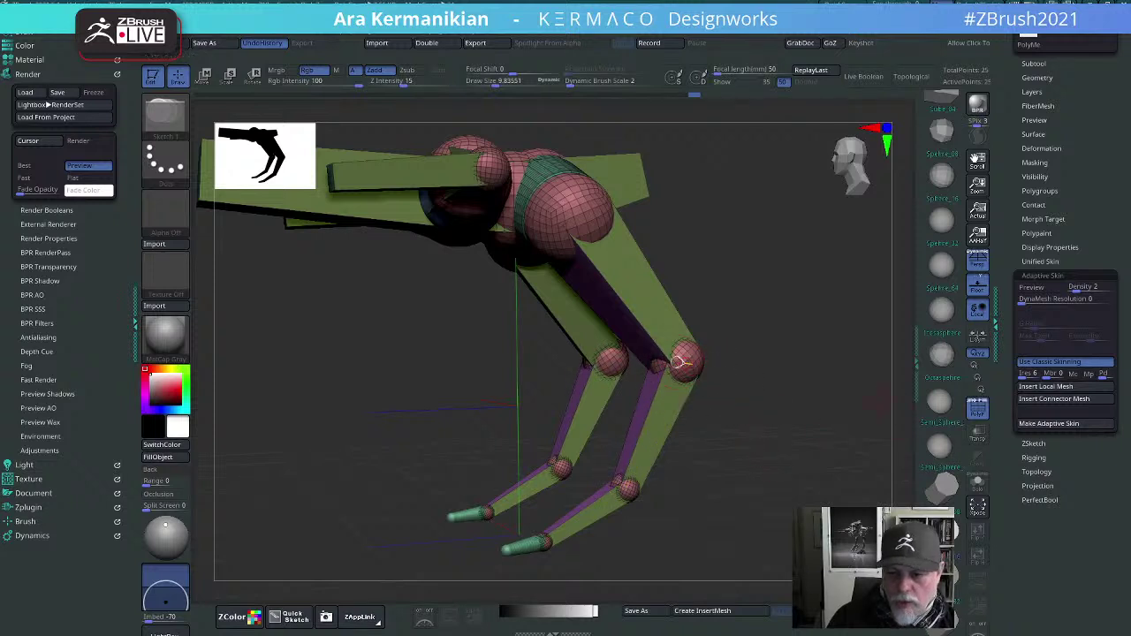
{"action": "left_click", "coordinate": [1059, 400]}
{"action": "left_click", "coordinate": [789, 419]}
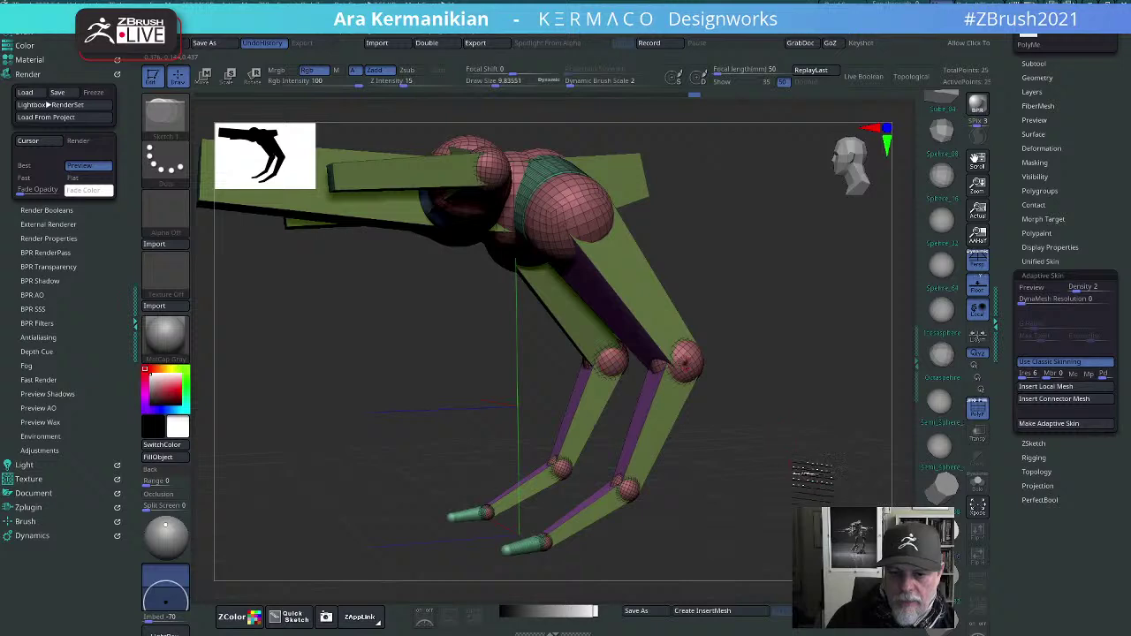
Step: Undo the last ZSphere additions at the near knee joint
{"action": "left_click_drag", "start_coordinate": [814, 475], "coordinate": [748, 349]}
{"action": "key", "text": "ctrl+z"}
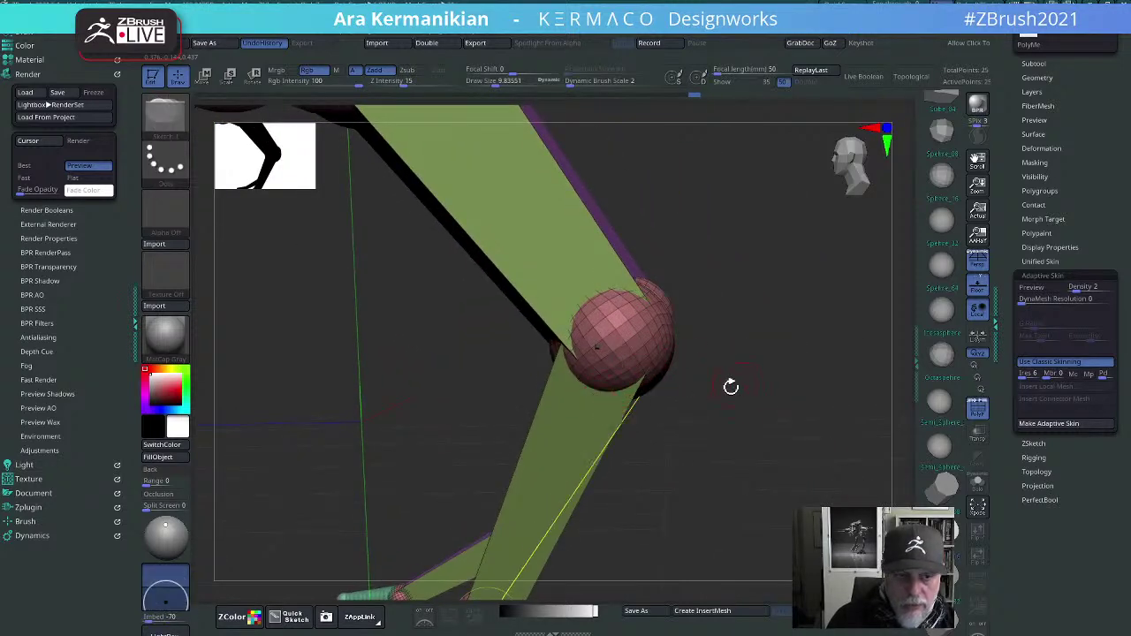
{"action": "left_click_drag", "start_coordinate": [746, 451], "coordinate": [760, 463]}
{"action": "key", "text": "ctrl+z"}
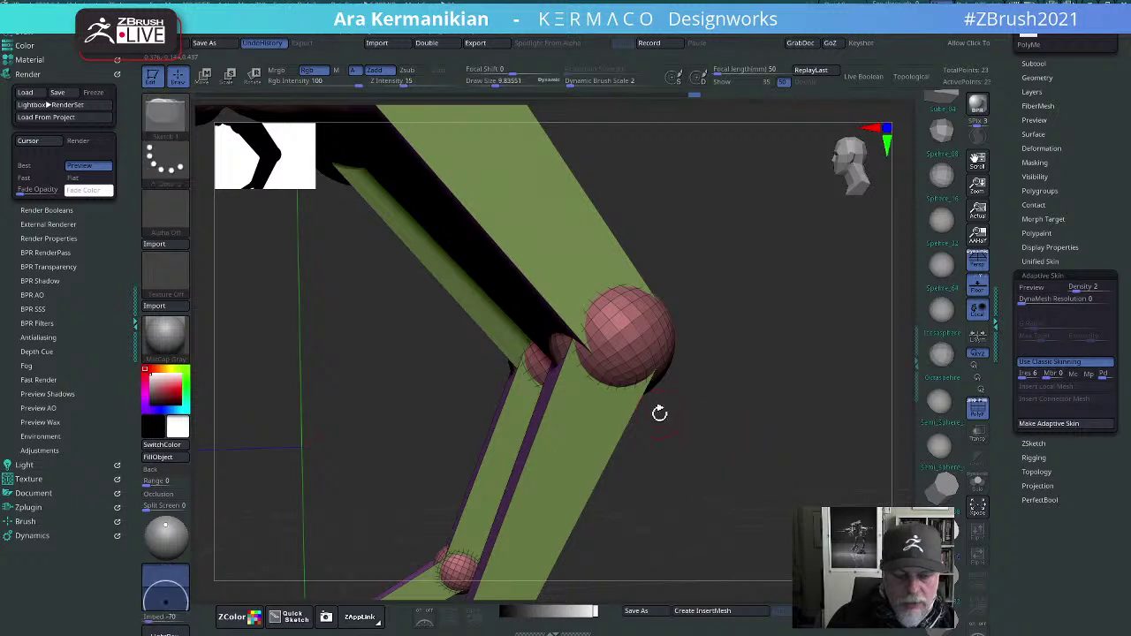
Step: Switch to Move mode, select the near knee ZSphere and bring up the mesh choices for Insert Local Mesh
{"action": "key", "text": "w"}
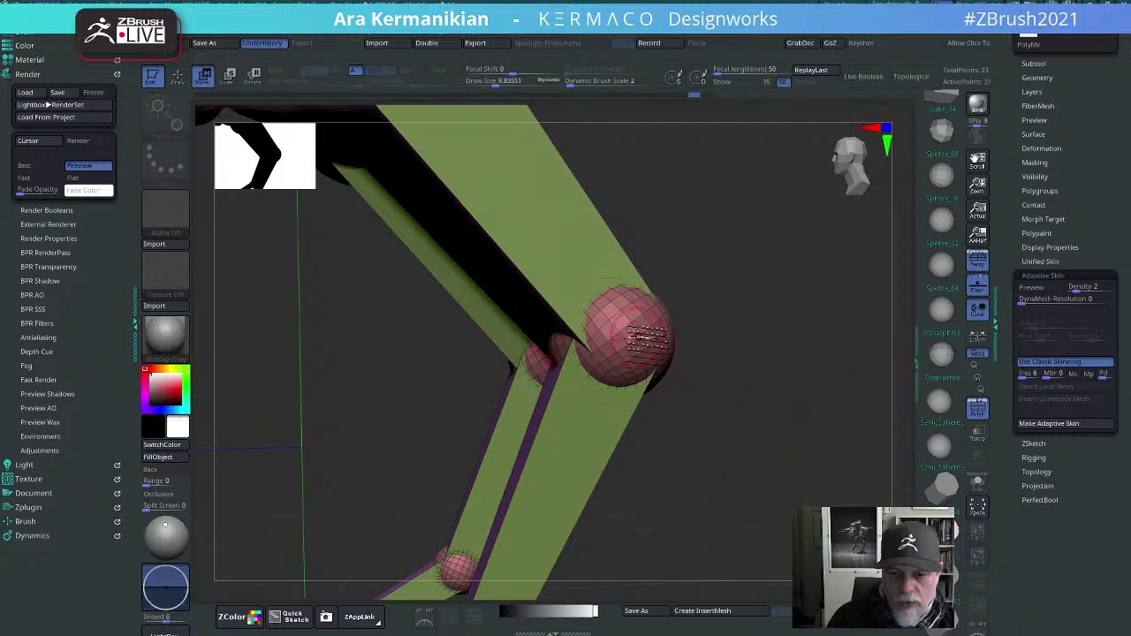
{"action": "left_click", "coordinate": [643, 337]}
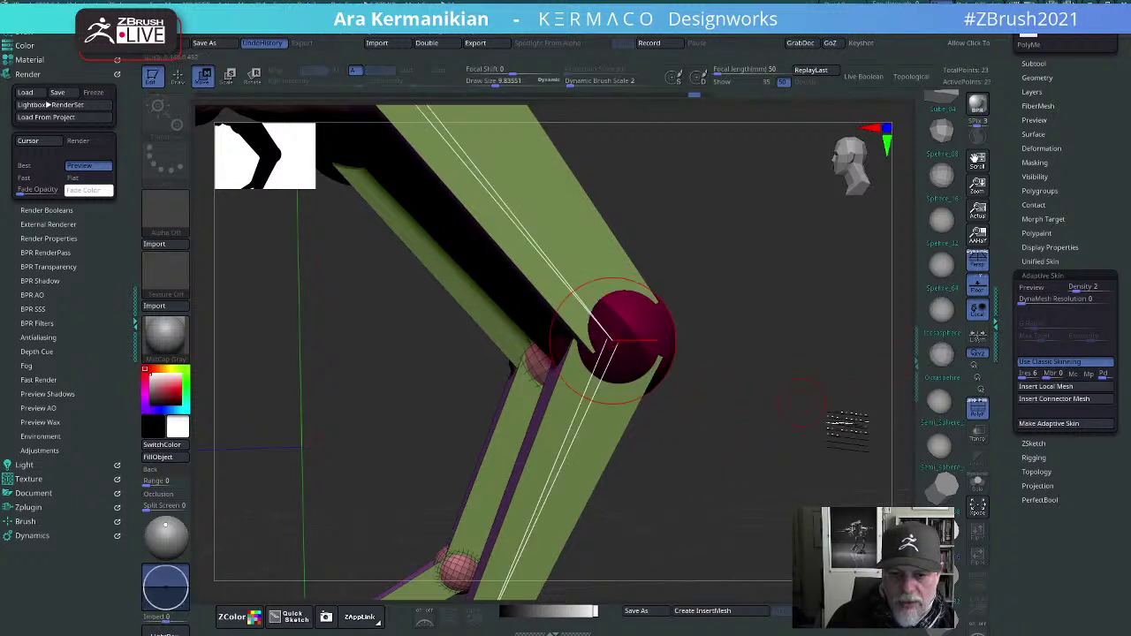
{"action": "left_click", "coordinate": [1060, 388]}
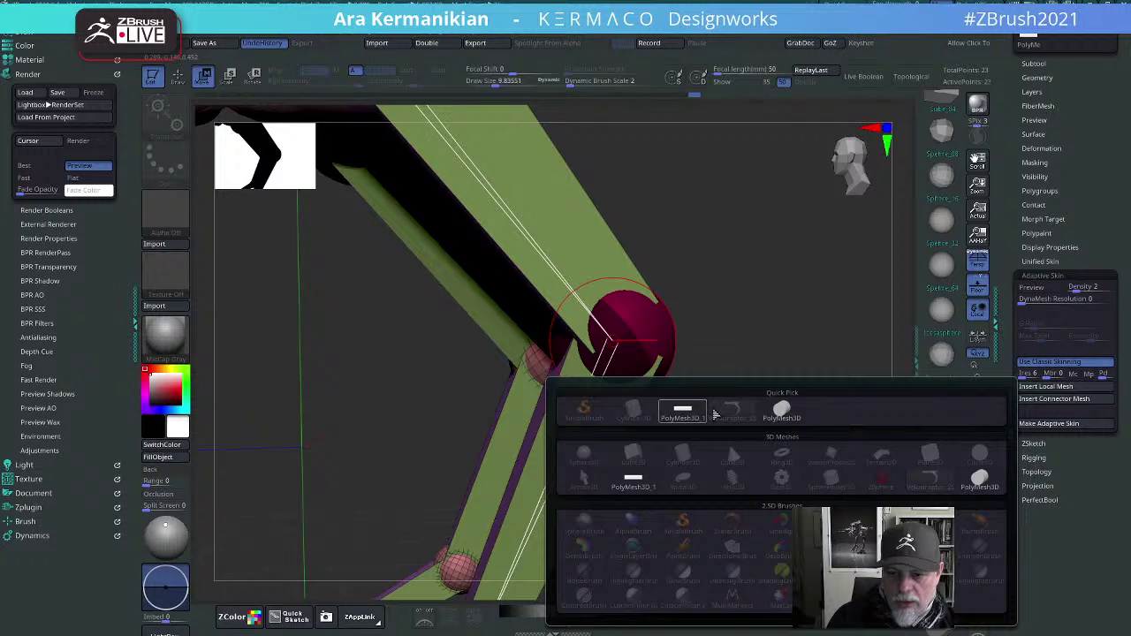
Step: Try to insert the PolyMesh3D mesh as a local mesh at the selected knee ZSphere
{"action": "left_click", "coordinate": [782, 414]}
{"action": "left_click_drag", "start_coordinate": [770, 435], "coordinate": [698, 381]}
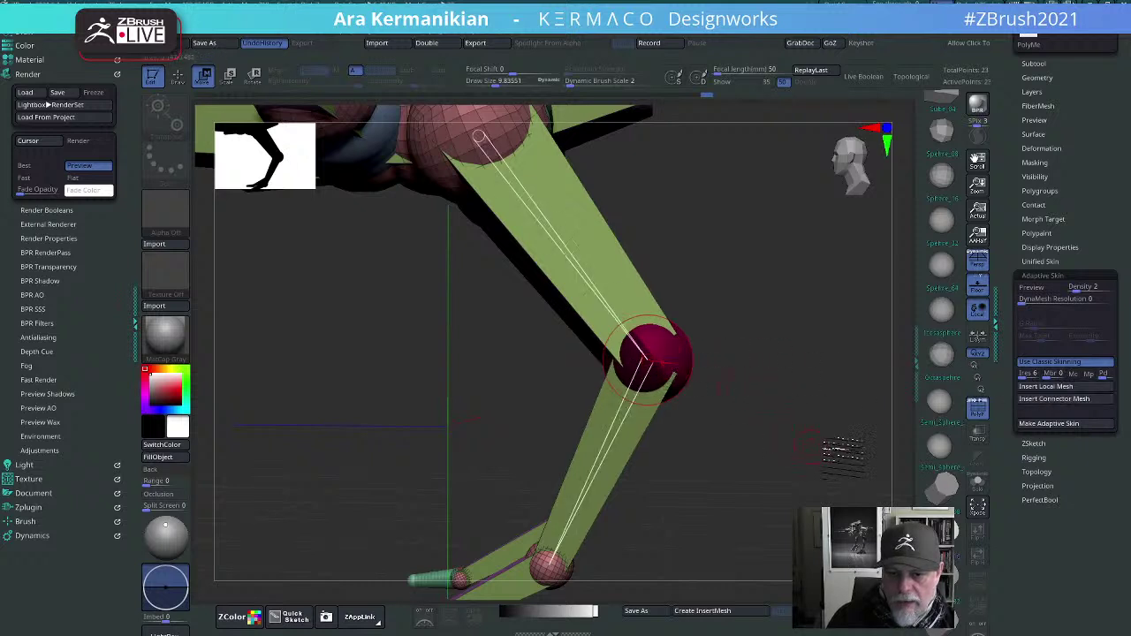
{"action": "left_click_drag", "start_coordinate": [776, 397], "coordinate": [663, 368]}
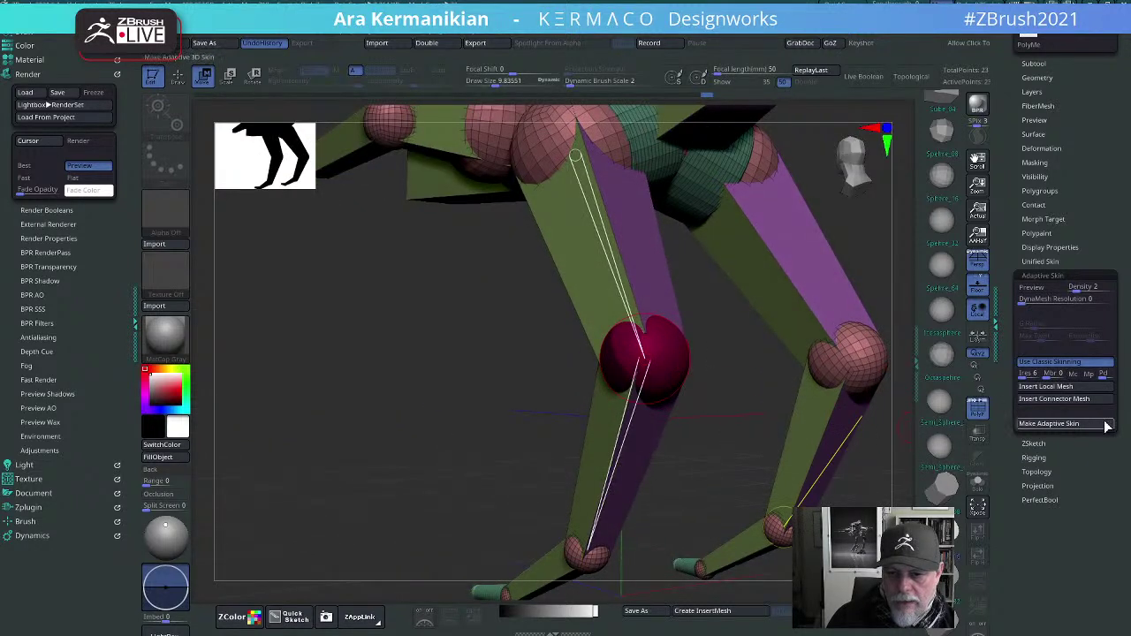
{"action": "left_click", "coordinate": [1067, 390]}
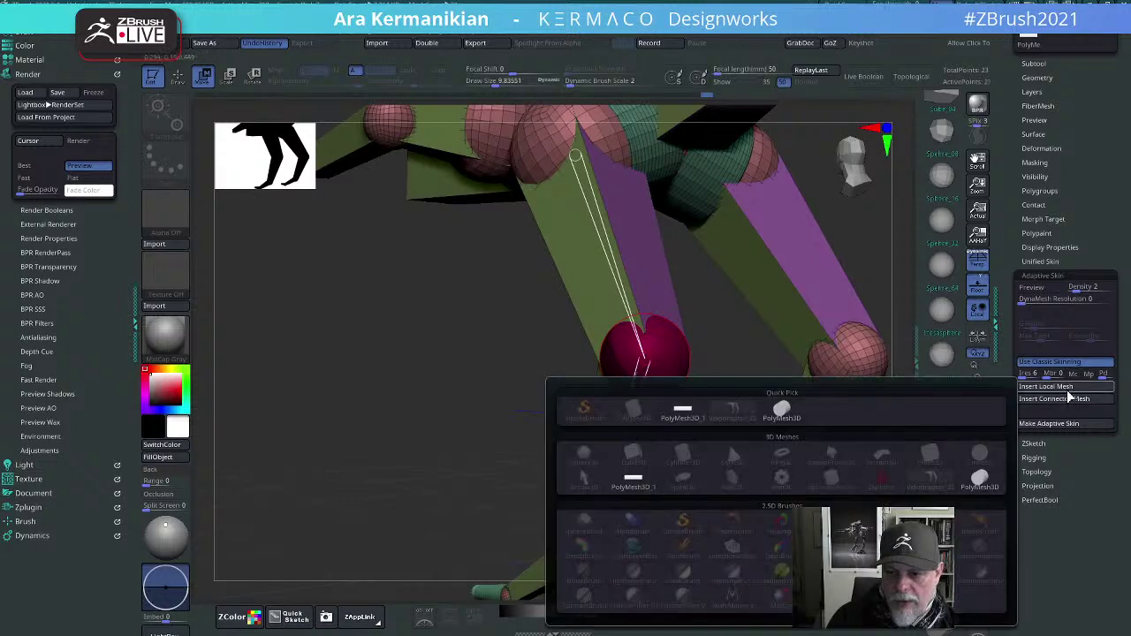
{"action": "left_click", "coordinate": [748, 418]}
{"action": "left_click_drag", "start_coordinate": [783, 416], "coordinate": [702, 397]}
Step: Undo the local mesh insertions at the leg joints
{"action": "key", "text": "ctrl+z"}
{"action": "key", "text": "ctrl+z"}
{"action": "key", "text": "ctrl+z"}
{"action": "key", "text": "ctrl+z"}
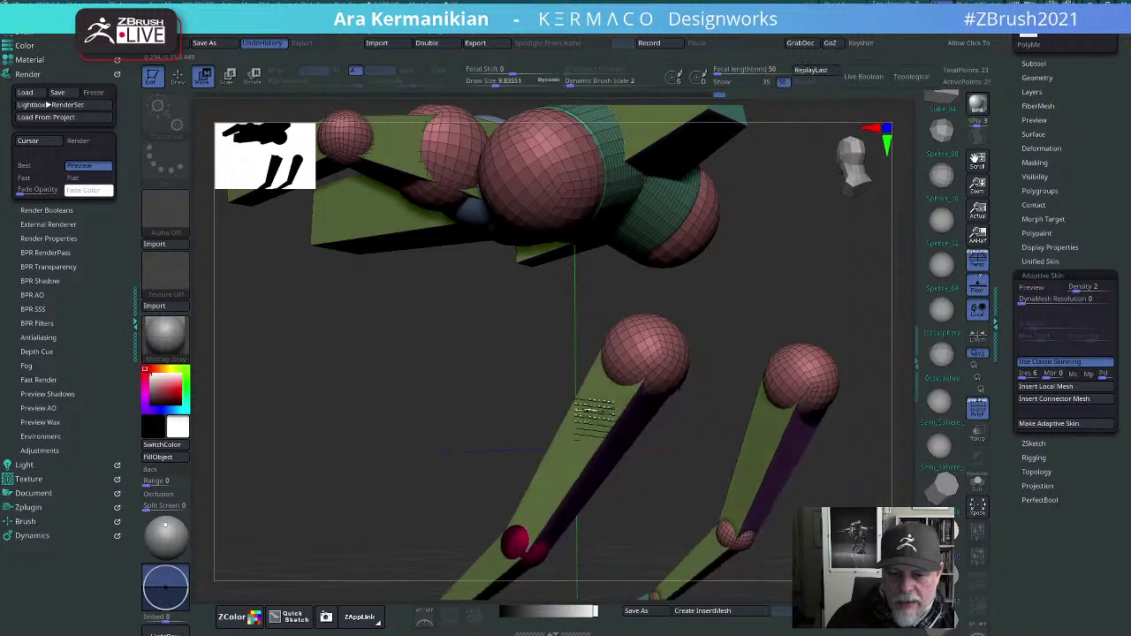
{"action": "key", "text": "ctrl+z"}
{"action": "key", "text": "ctrl+z"}
{"action": "key", "text": "ctrl+z"}
{"action": "key", "text": "ctrl+z"}
Step: Adjust the angle of both lower legs symmetrically by moving the shin links, with the feet following
{"action": "left_click_drag", "start_coordinate": [665, 477], "coordinate": [698, 478]}
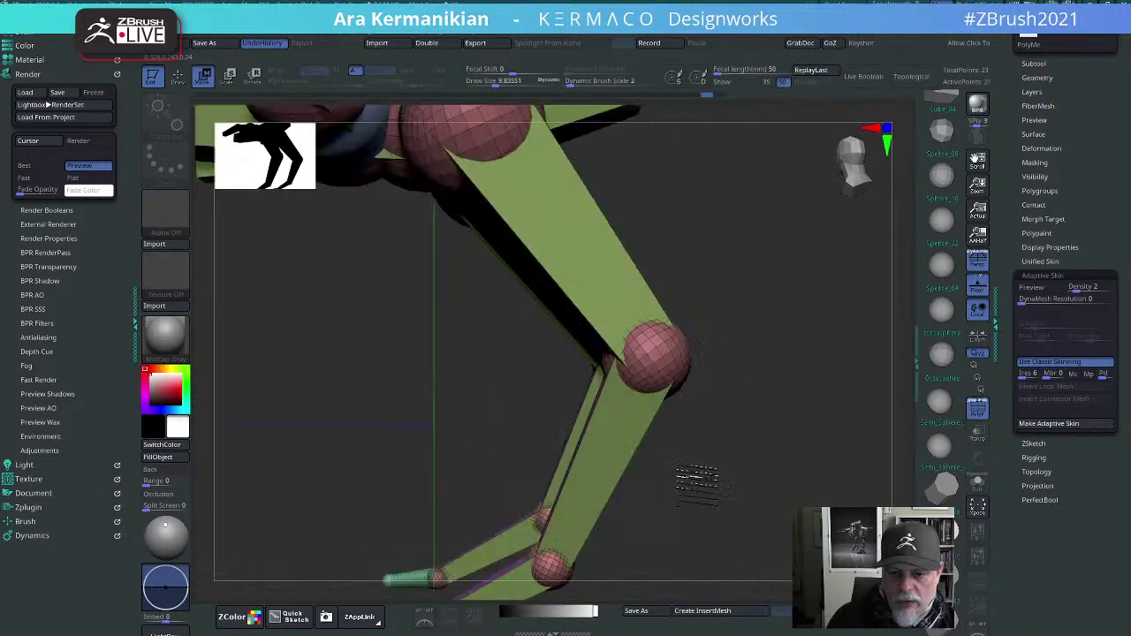
{"action": "left_click_drag", "start_coordinate": [858, 454], "coordinate": [716, 433], "text": "alt"}
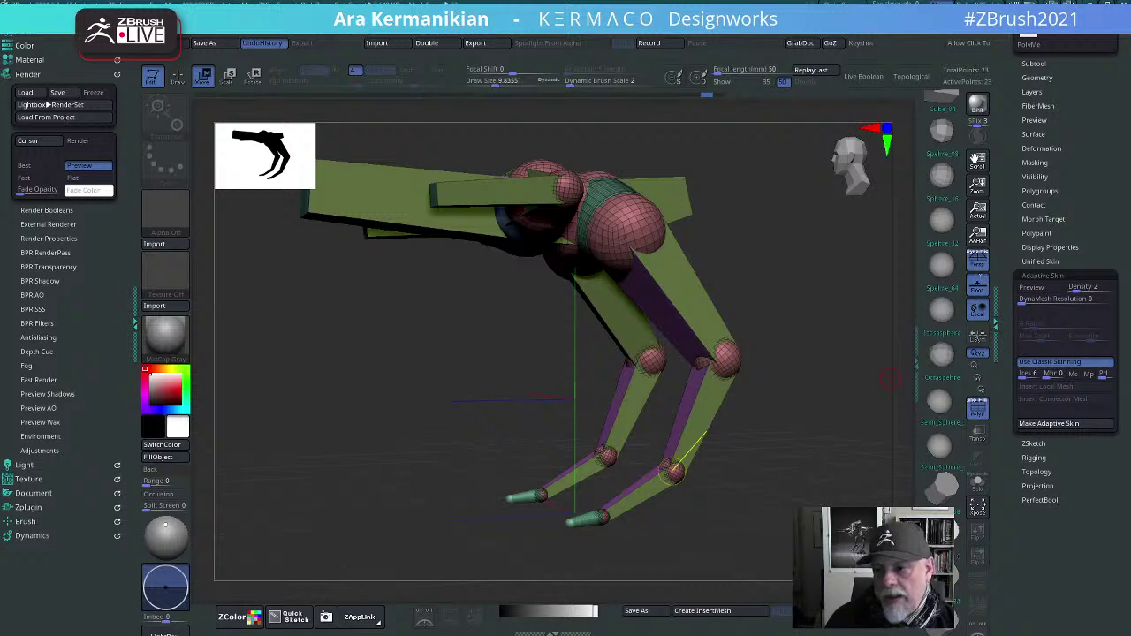
{"action": "left_click_drag", "start_coordinate": [786, 548], "coordinate": [772, 489], "text": "shift"}
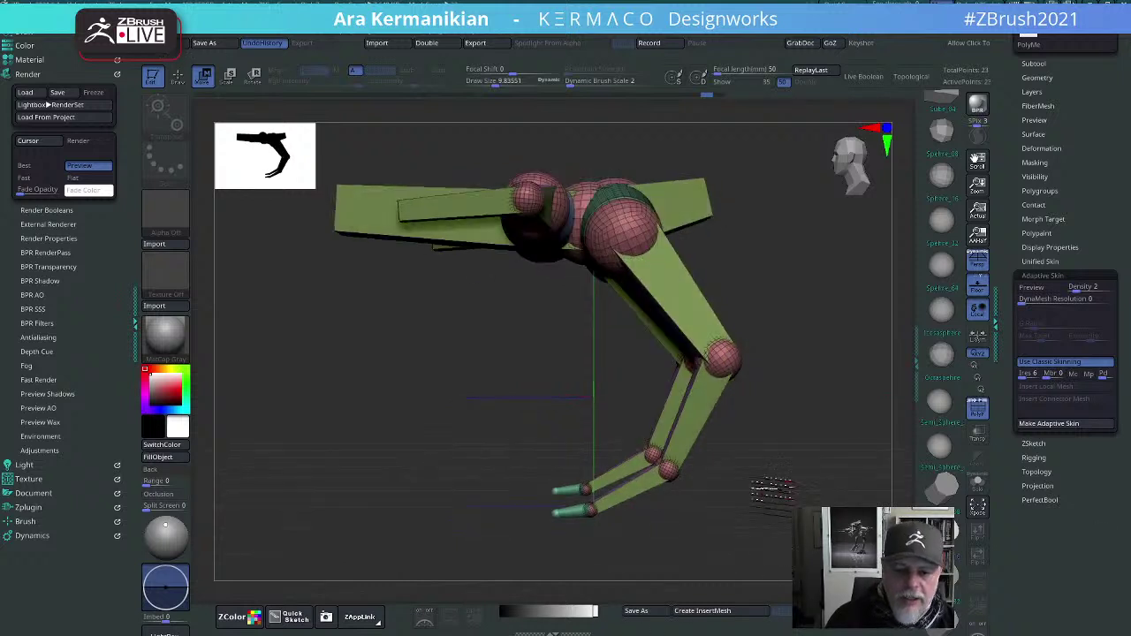
{"action": "left_click_drag", "start_coordinate": [844, 493], "coordinate": [772, 490], "text": "alt"}
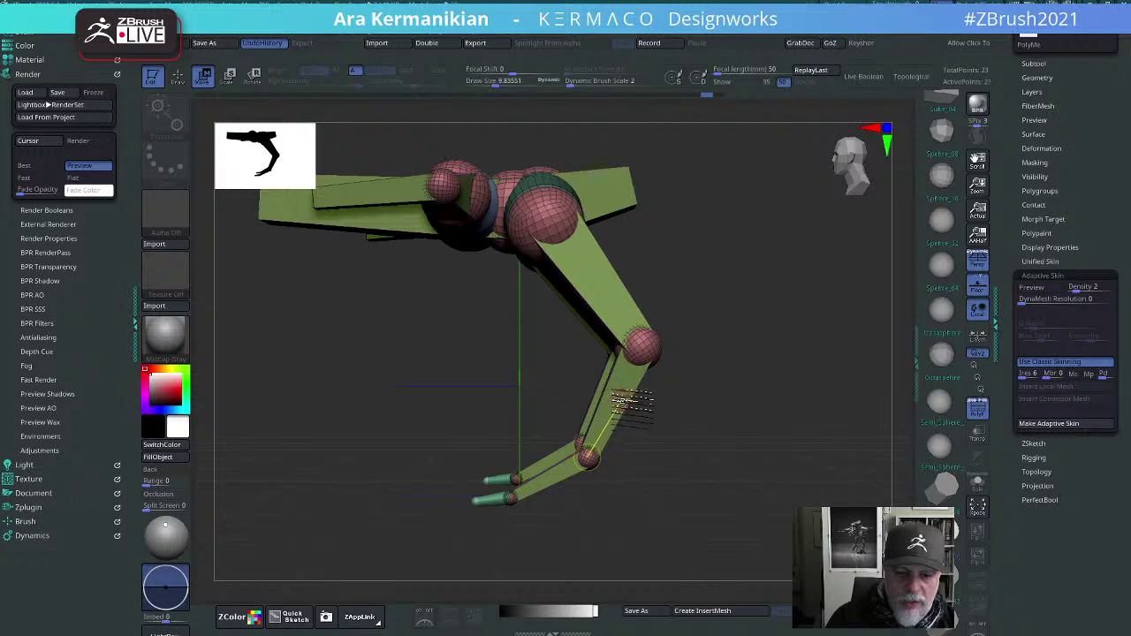
{"action": "left_click_drag", "start_coordinate": [618, 397], "coordinate": [638, 442]}
{"action": "left_click_drag", "start_coordinate": [772, 495], "coordinate": [777, 405]}
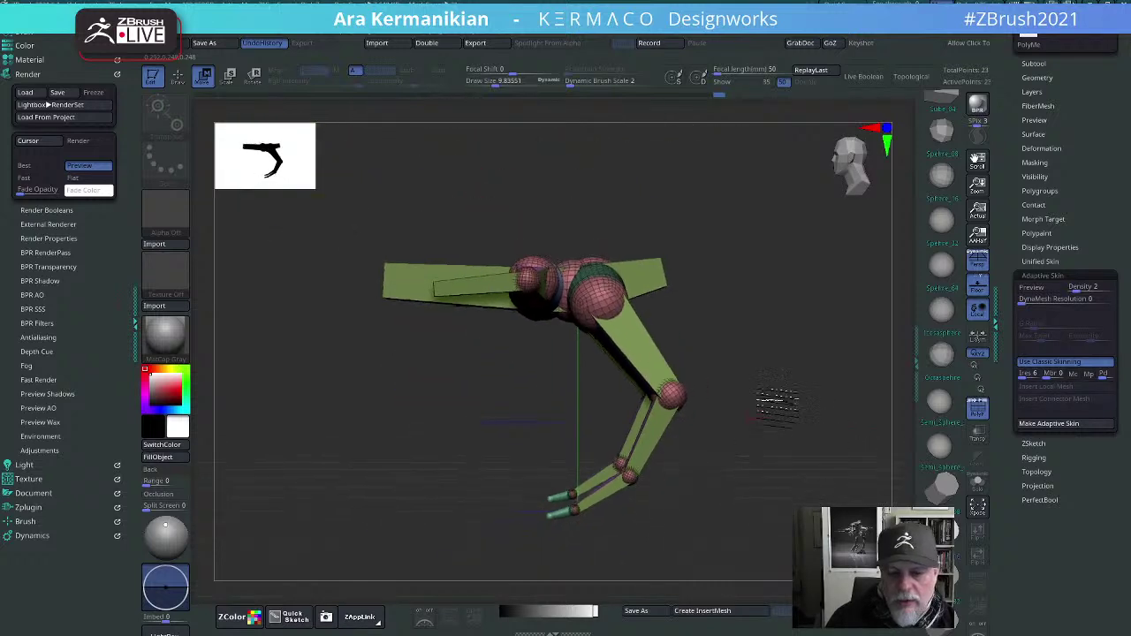
Step: Turn off perspective and swing both thighs slightly backward so the knees sit farther toward the tail
{"action": "left_click", "coordinate": [977, 271]}
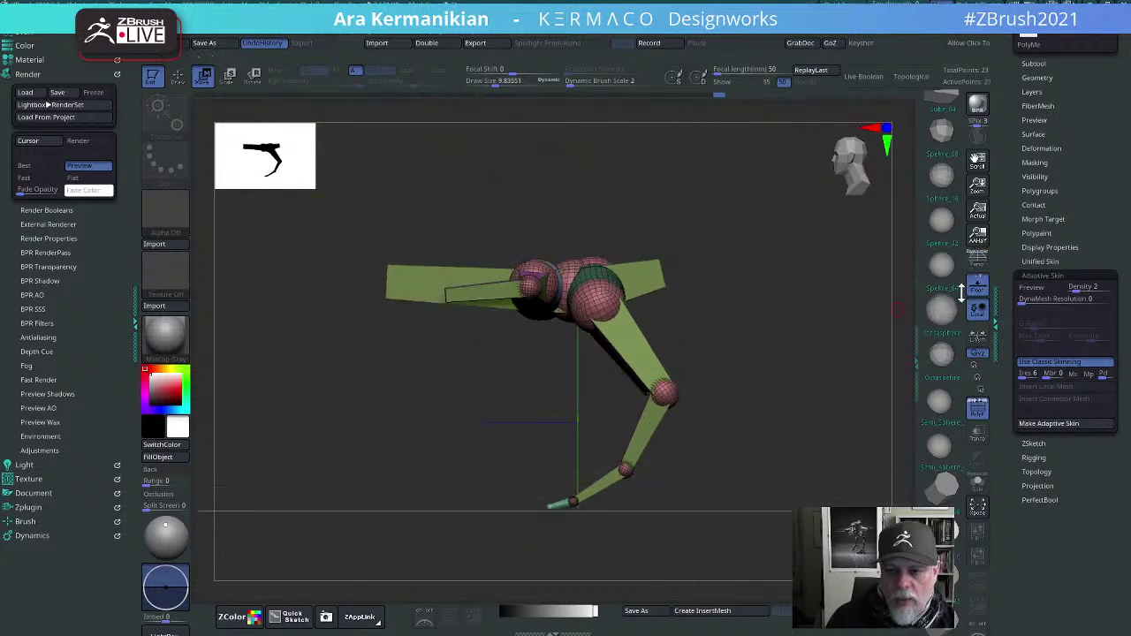
{"action": "left_click_drag", "start_coordinate": [601, 347], "coordinate": [681, 453]}
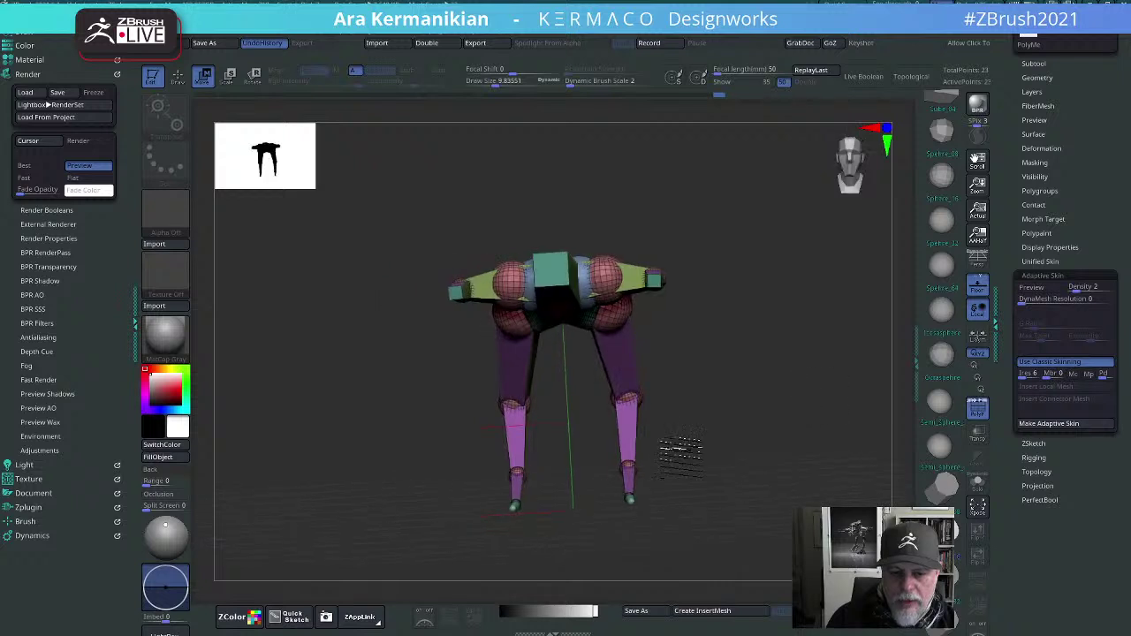
{"action": "left_click_drag", "start_coordinate": [792, 404], "coordinate": [673, 449], "text": "shift"}
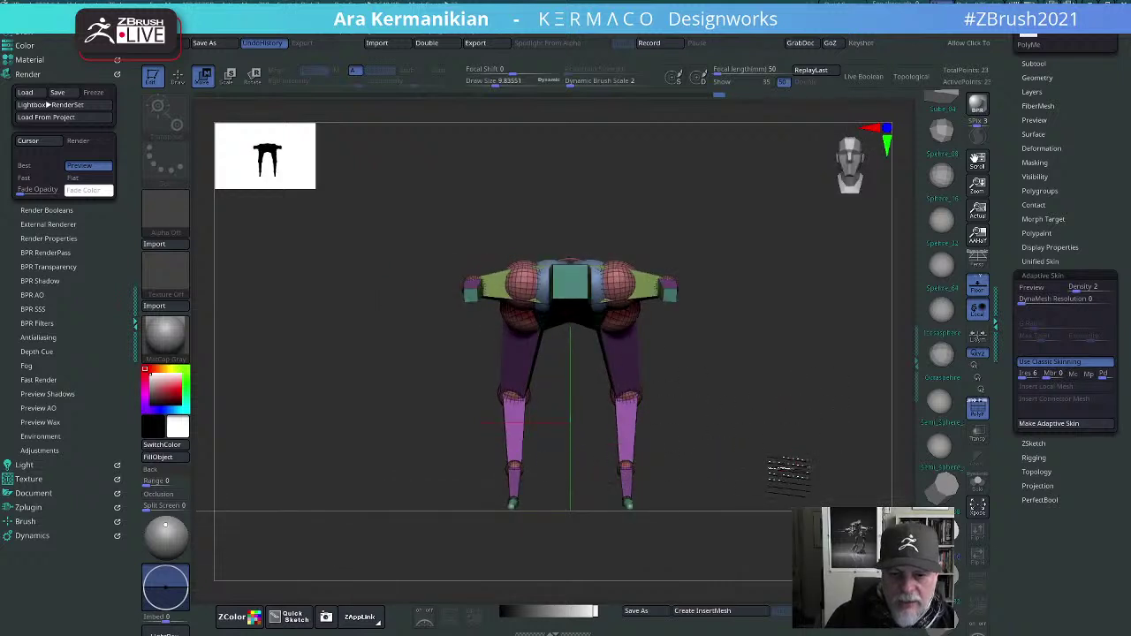
{"action": "left_click_drag", "start_coordinate": [787, 473], "coordinate": [734, 452]}
{"action": "left_click_drag", "start_coordinate": [632, 347], "coordinate": [647, 341]}
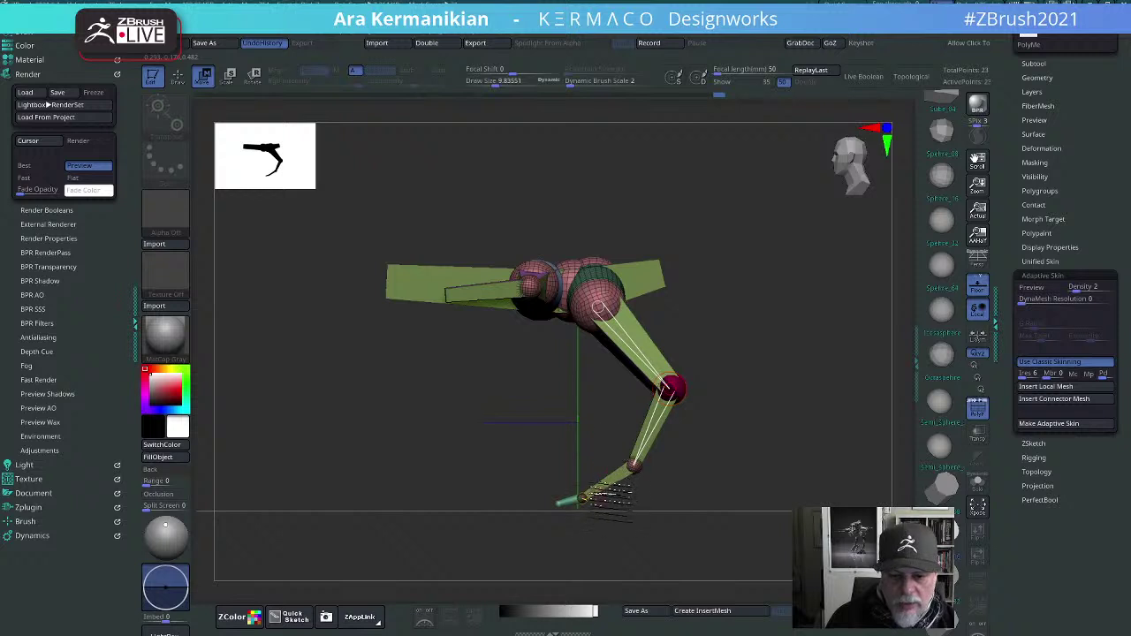
Step: Refine the knee position of both legs symmetrically, shifting the legs slightly farther back
{"action": "left_click_drag", "start_coordinate": [760, 343], "coordinate": [720, 276]}
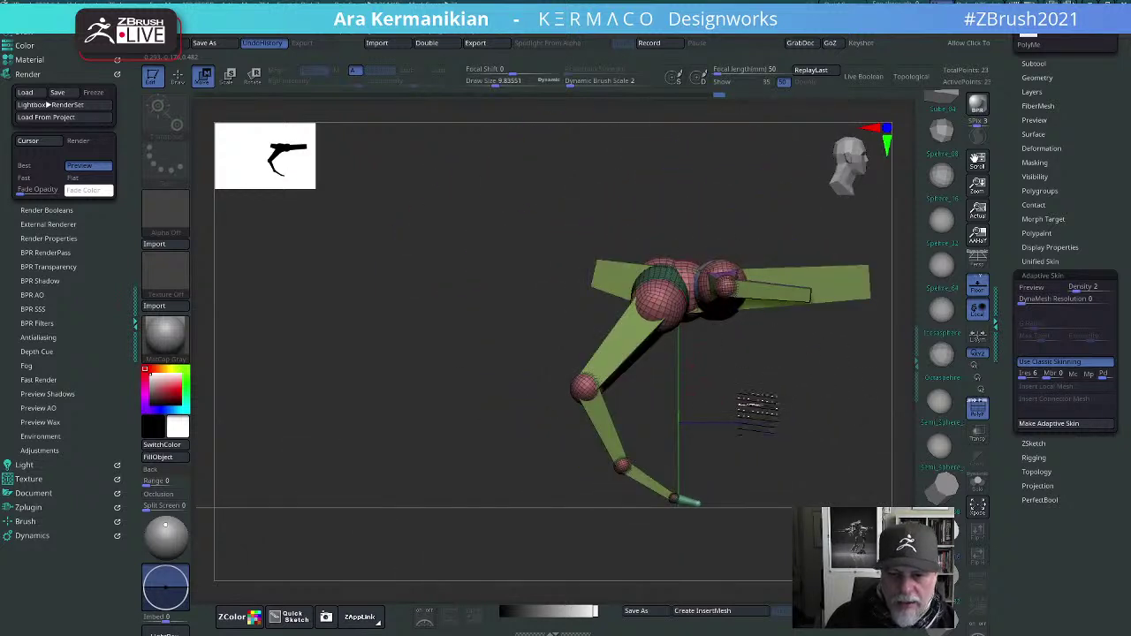
{"action": "left_click_drag", "start_coordinate": [758, 408], "coordinate": [749, 452]}
{"action": "mouse_move", "coordinate": [689, 309]}
{"action": "left_mouse_down"}
{"action": "mouse_move", "coordinate": [673, 325]}
{"action": "mouse_move", "coordinate": [667, 318]}
{"action": "mouse_move", "coordinate": [700, 325]}
{"action": "mouse_move", "coordinate": [690, 319]}
{"action": "left_mouse_up"}
{"action": "left_click_drag", "start_coordinate": [566, 447], "coordinate": [562, 449]}
{"action": "left_click_drag", "start_coordinate": [760, 451], "coordinate": [744, 411]}
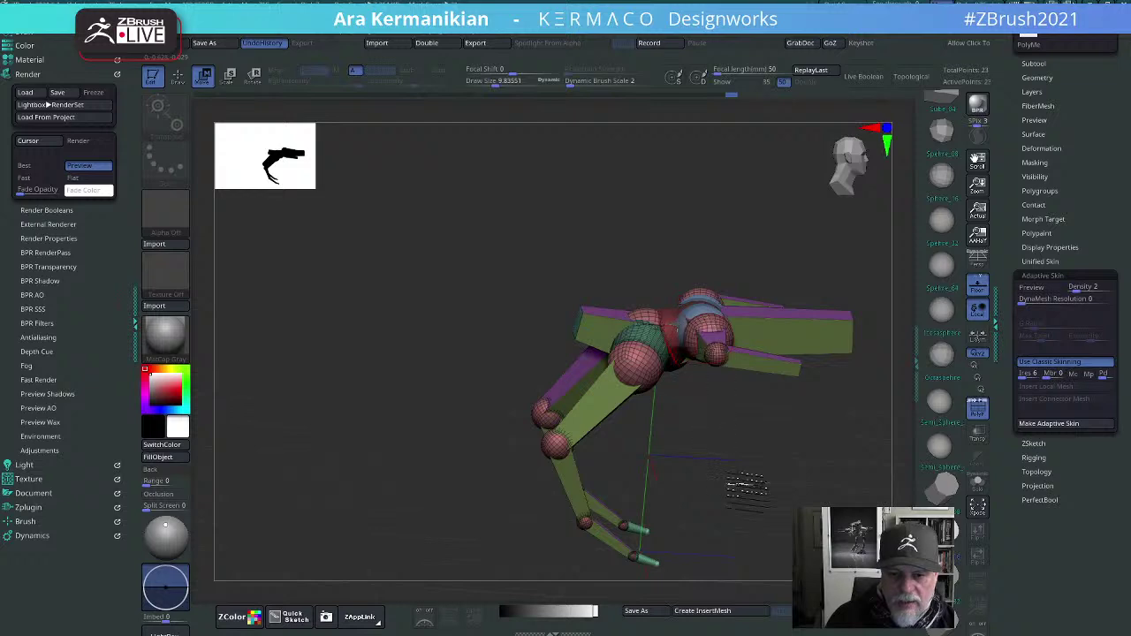
{"action": "left_click_drag", "start_coordinate": [743, 485], "coordinate": [662, 498]}
Step: Enlarge the central pelvis ZSphere at the base of the tail and shift it slightly toward the tail
{"action": "left_click_drag", "start_coordinate": [860, 361], "coordinate": [699, 331], "text": "shift"}
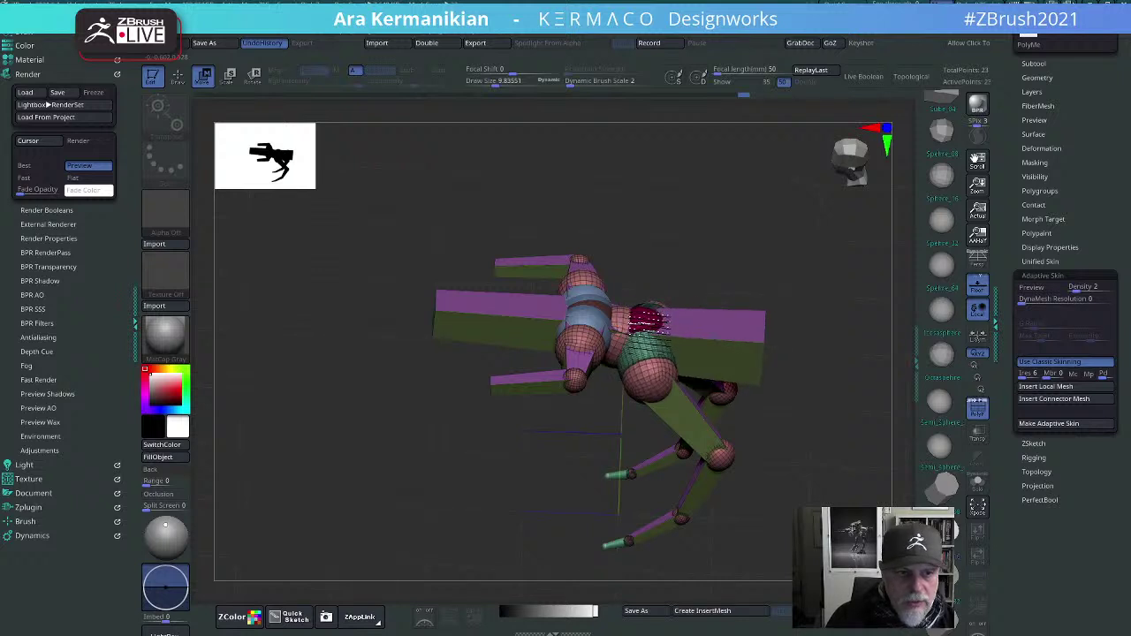
{"action": "key", "text": "ctrl+z"}
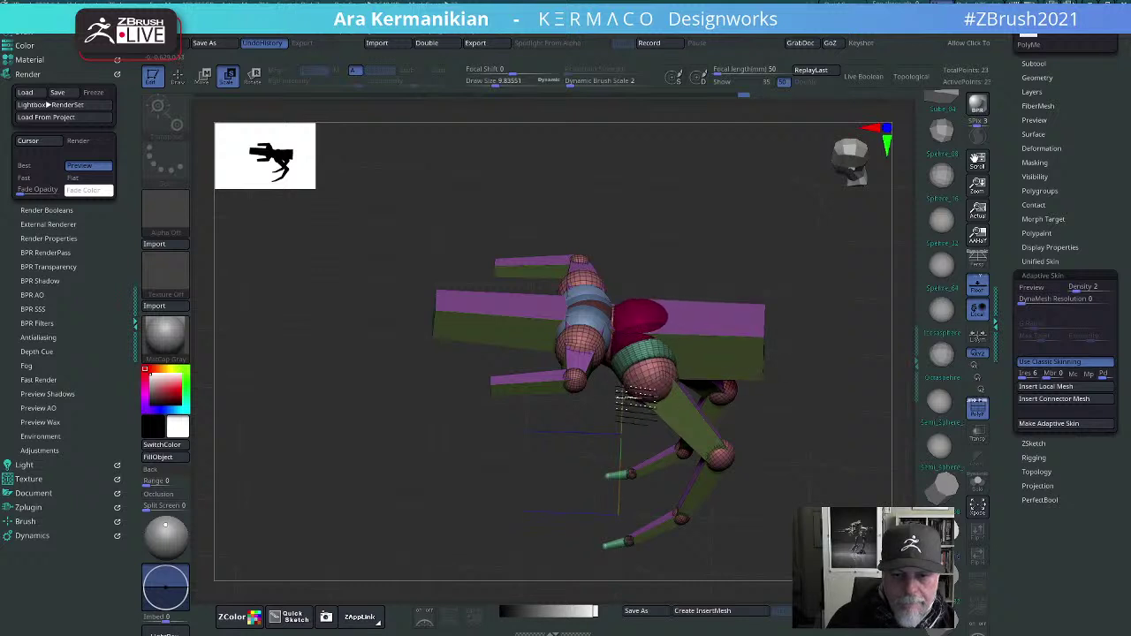
{"action": "mouse_move", "coordinate": [657, 327]}
{"action": "left_mouse_down"}
{"action": "mouse_move", "coordinate": [737, 328]}
{"action": "mouse_move", "coordinate": [676, 320]}
{"action": "left_mouse_up"}
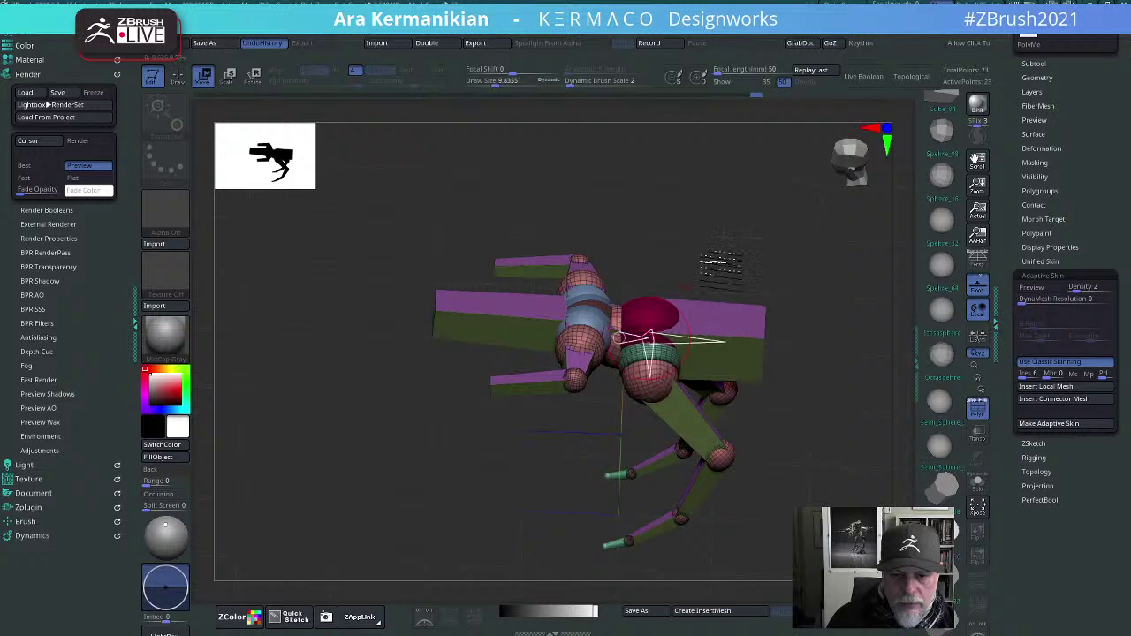
{"action": "left_click_drag", "start_coordinate": [720, 262], "coordinate": [550, 331]}
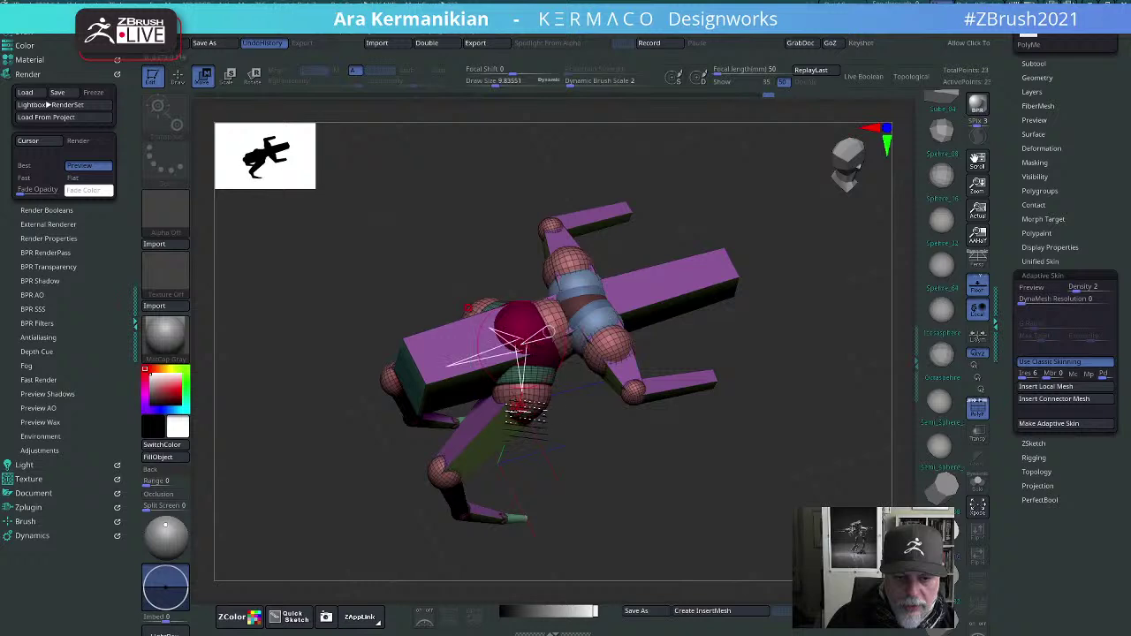
{"action": "left_click", "coordinate": [523, 409]}
Step: Duplicate the Velociraptor_ZSpheres subtool and hide the original so only the copy shows
{"action": "left_click_drag", "start_coordinate": [664, 555], "coordinate": [606, 490]}
{"action": "left_click_drag", "start_coordinate": [810, 481], "coordinate": [771, 389], "text": "shift"}
{"action": "left_click_drag", "start_coordinate": [806, 425], "coordinate": [498, 402]}
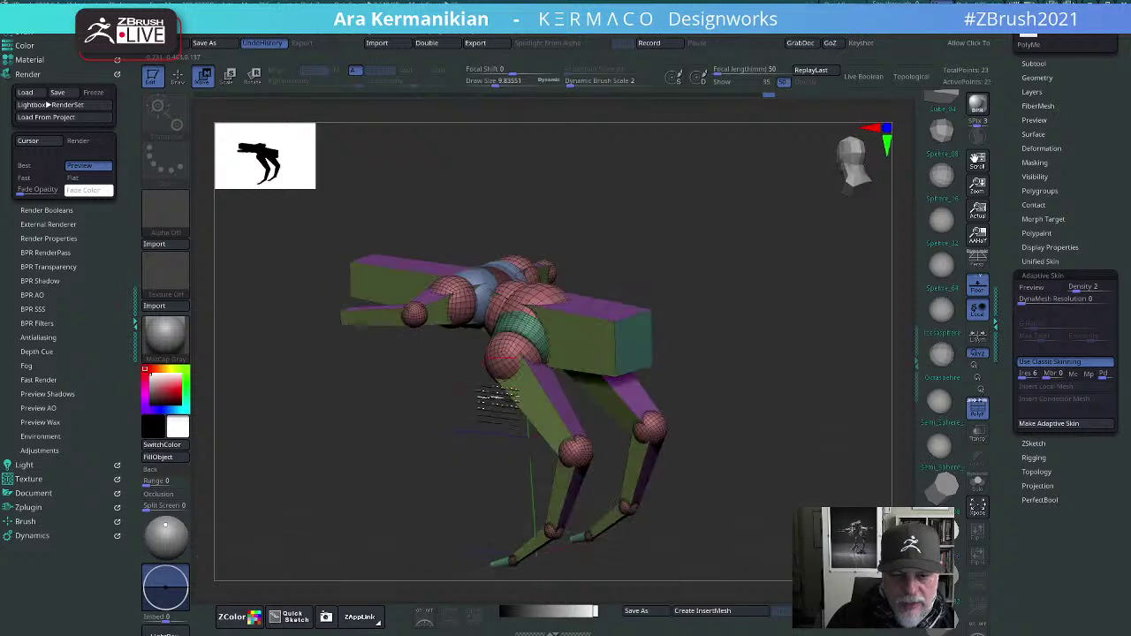
{"action": "left_click_drag", "start_coordinate": [771, 442], "coordinate": [729, 402]}
{"action": "left_click", "coordinate": [1034, 64]}
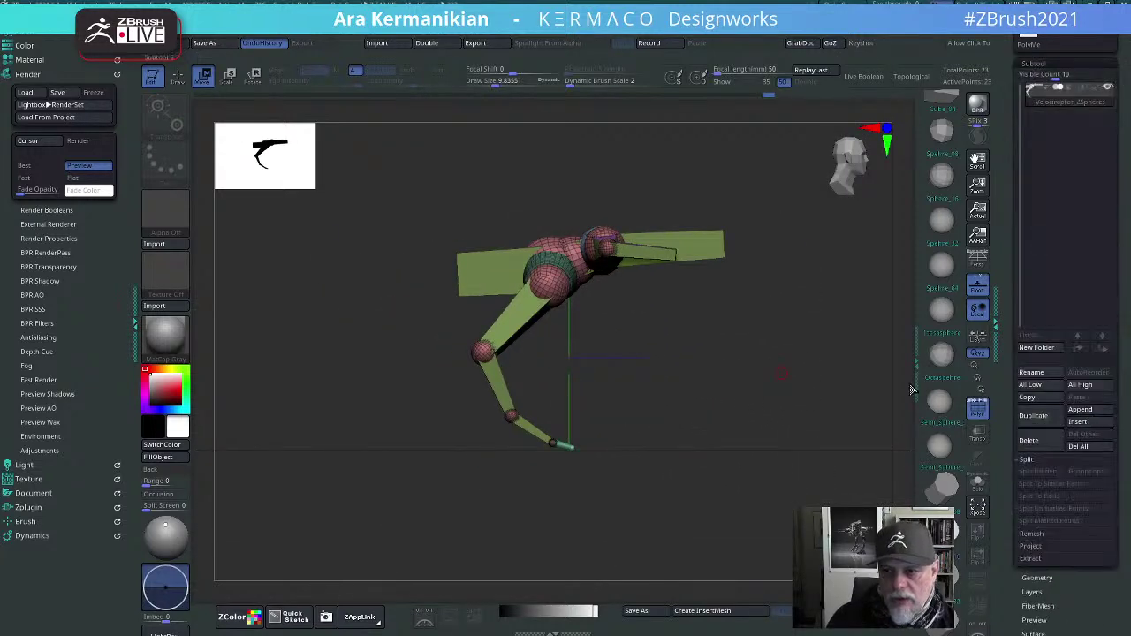
{"action": "left_click", "coordinate": [1030, 428]}
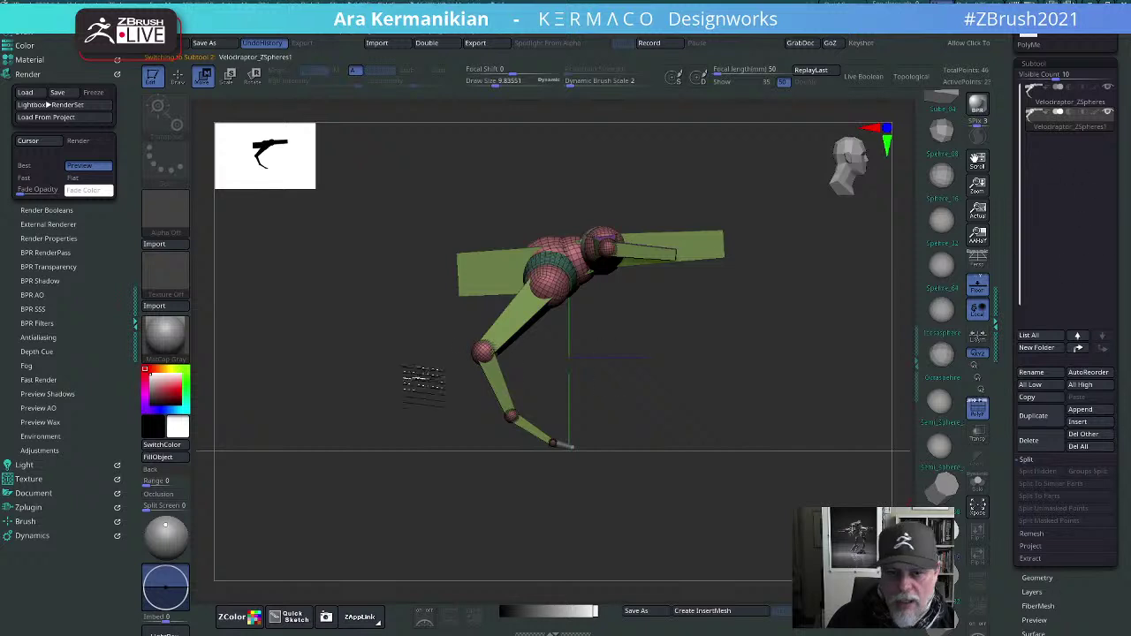
{"action": "left_click", "coordinate": [1109, 88]}
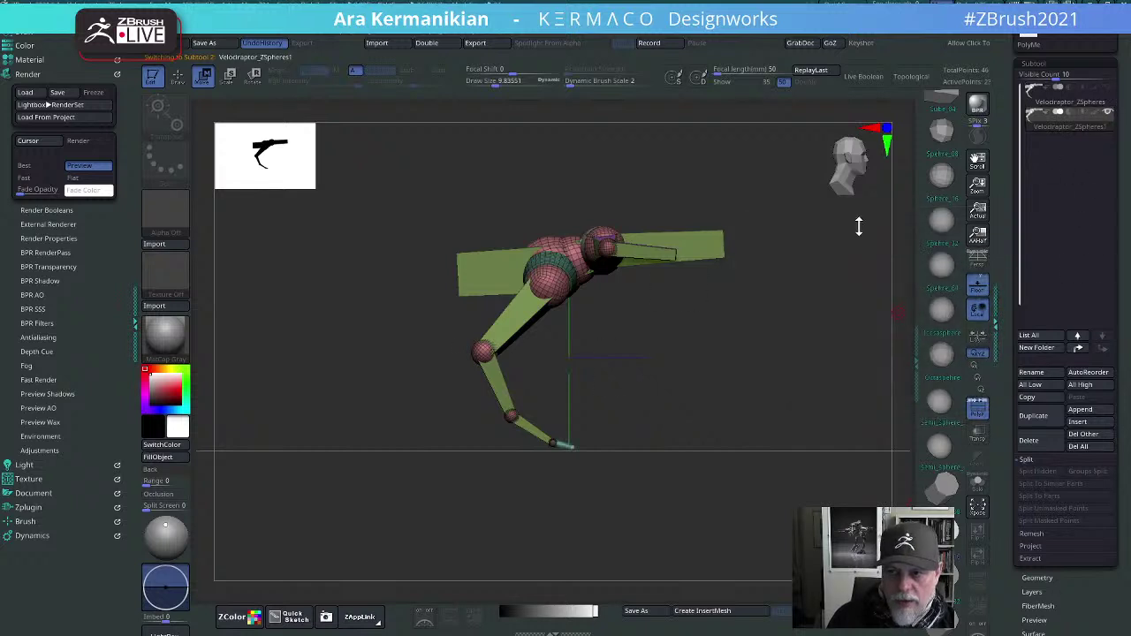
Step: Deactivate symmetry and swing the near leg of the duplicate backward, angling its foot section down and back
{"action": "left_click_drag", "start_coordinate": [529, 313], "coordinate": [514, 339]}
{"action": "key", "text": "space"}
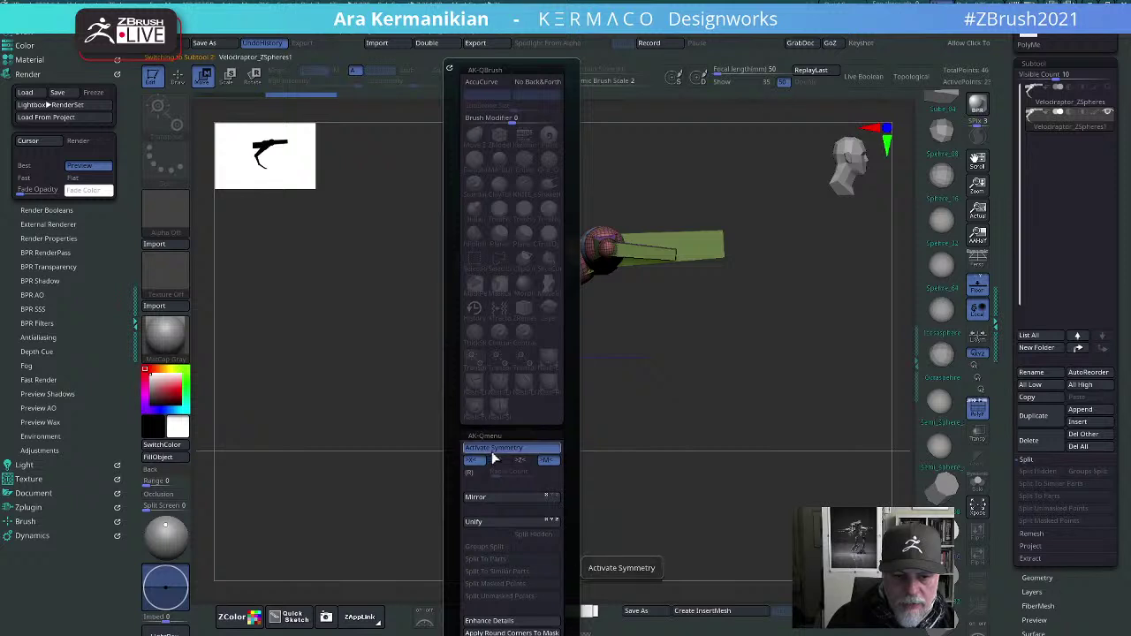
{"action": "left_click", "coordinate": [491, 453]}
{"action": "left_click_drag", "start_coordinate": [524, 319], "coordinate": [388, 384]}
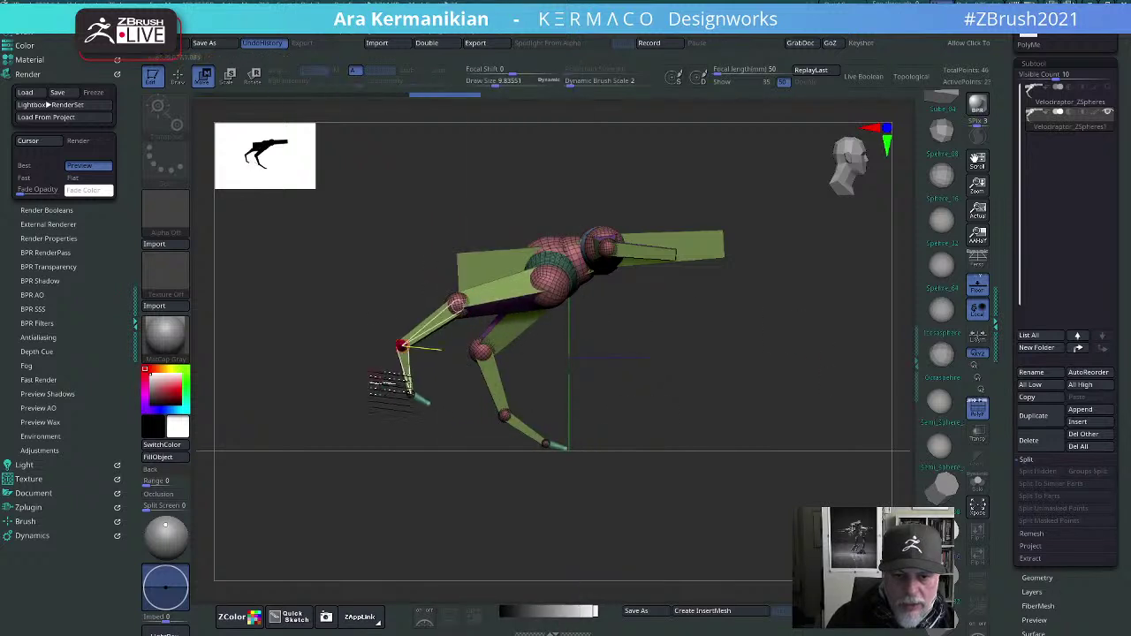
{"action": "left_click_drag", "start_coordinate": [403, 345], "coordinate": [378, 389]}
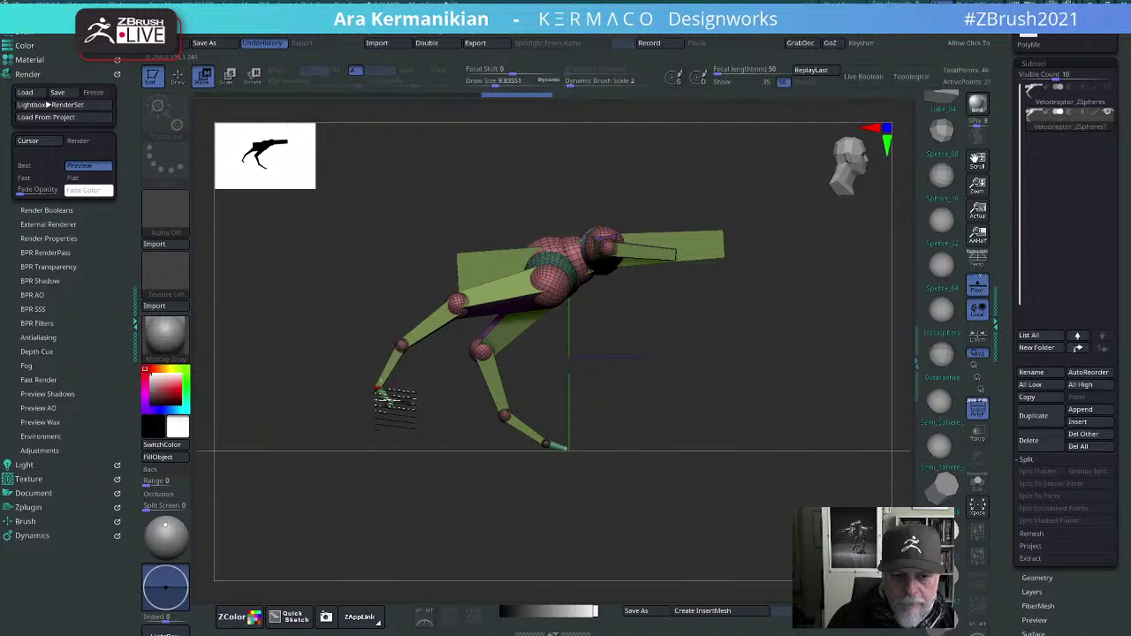
Step: Swing the far leg forward and straighten its lower section to form a running stride
{"action": "left_click_drag", "start_coordinate": [482, 351], "coordinate": [630, 329]}
{"action": "left_click_drag", "start_coordinate": [660, 389], "coordinate": [687, 365]}
{"action": "left_click_drag", "start_coordinate": [864, 352], "coordinate": [805, 361]}
{"action": "left_click_drag", "start_coordinate": [888, 373], "coordinate": [786, 387]}
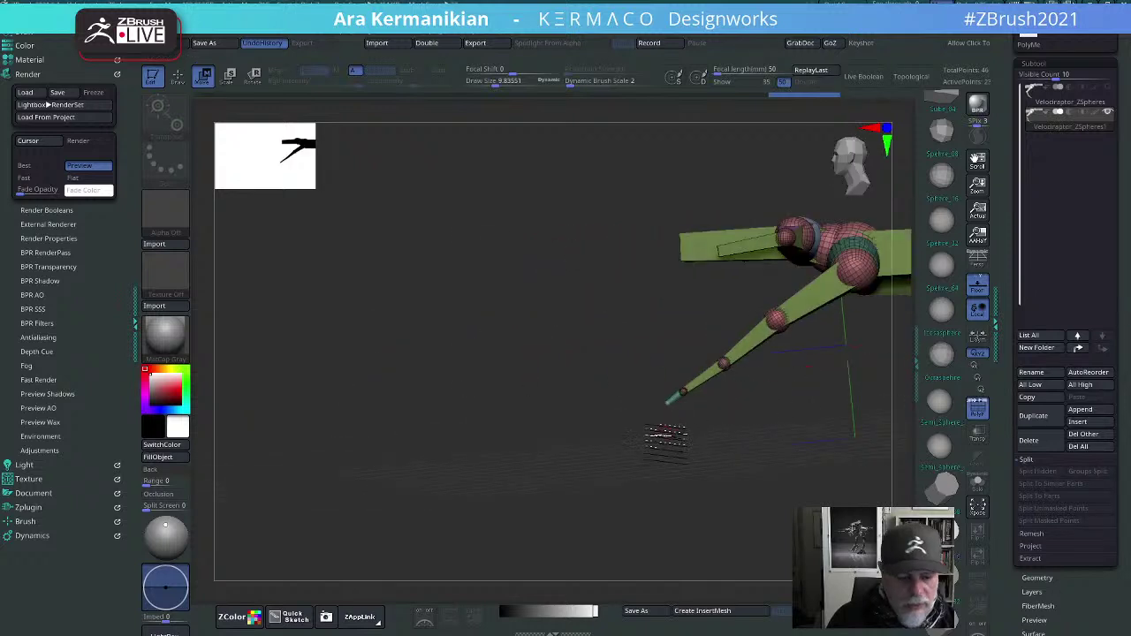
{"action": "left_click_drag", "start_coordinate": [667, 442], "coordinate": [346, 504], "text": "shift"}
Step: Inspect the stride from several angles and compare it with the original standing subtool
{"action": "left_click_drag", "start_coordinate": [818, 345], "coordinate": [944, 297]}
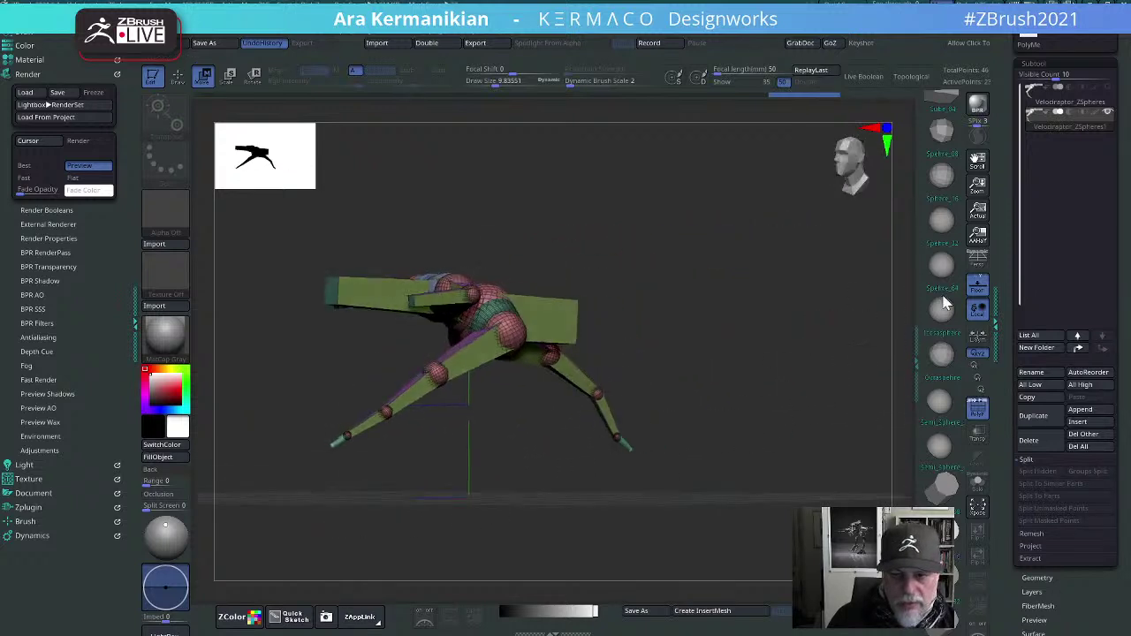
{"action": "left_click_drag", "start_coordinate": [833, 314], "coordinate": [546, 393]}
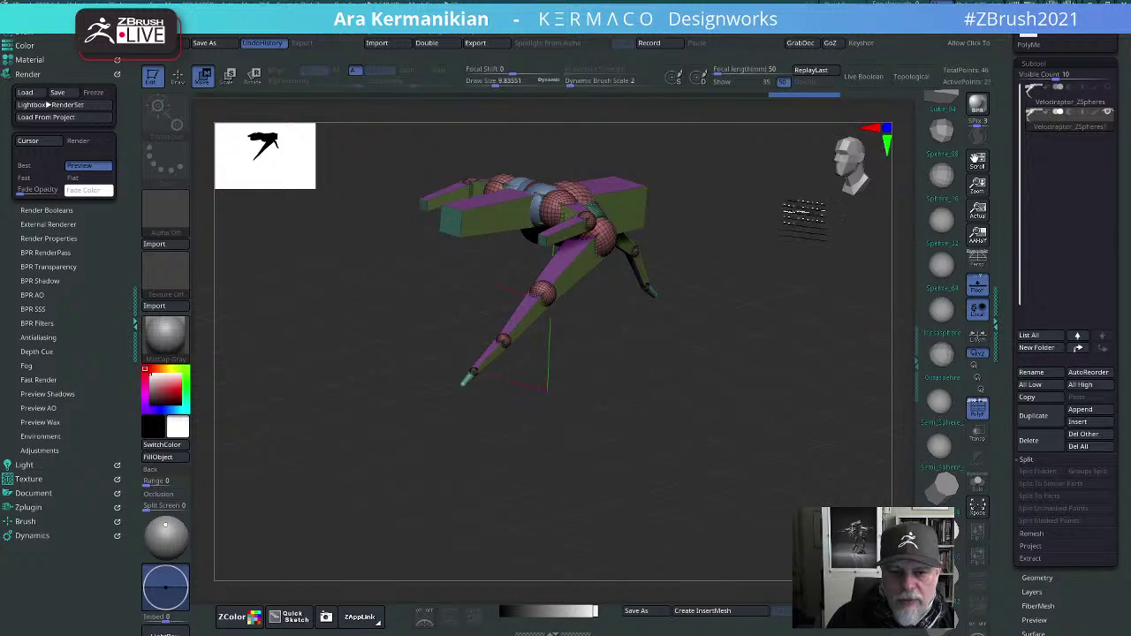
{"action": "left_click_drag", "start_coordinate": [802, 213], "coordinate": [570, 464]}
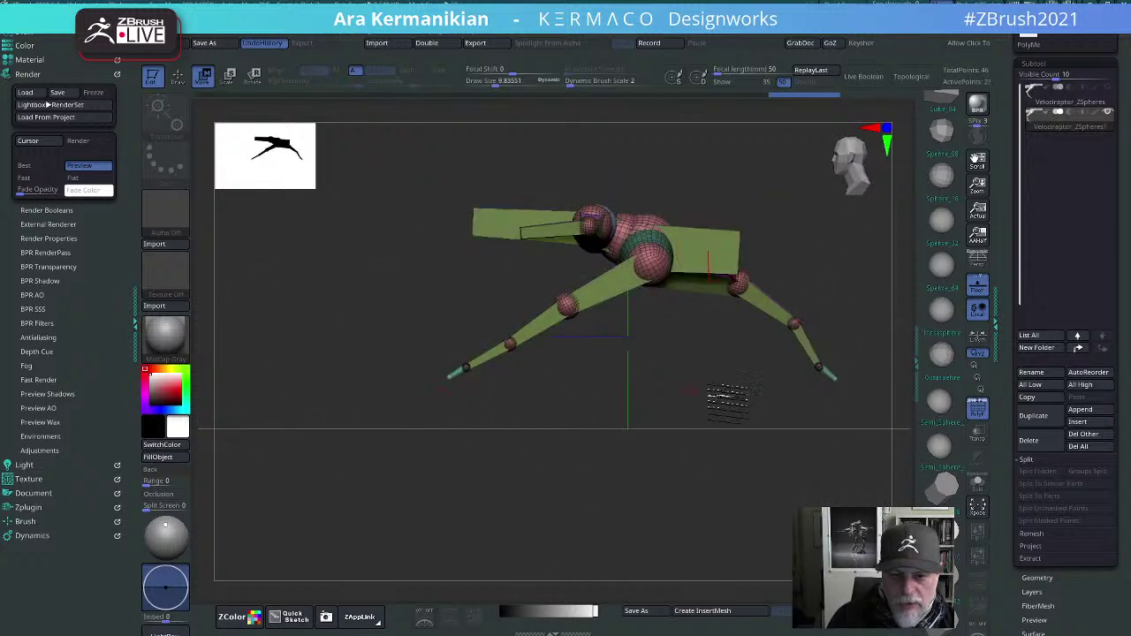
{"action": "left_click", "coordinate": [1074, 106]}
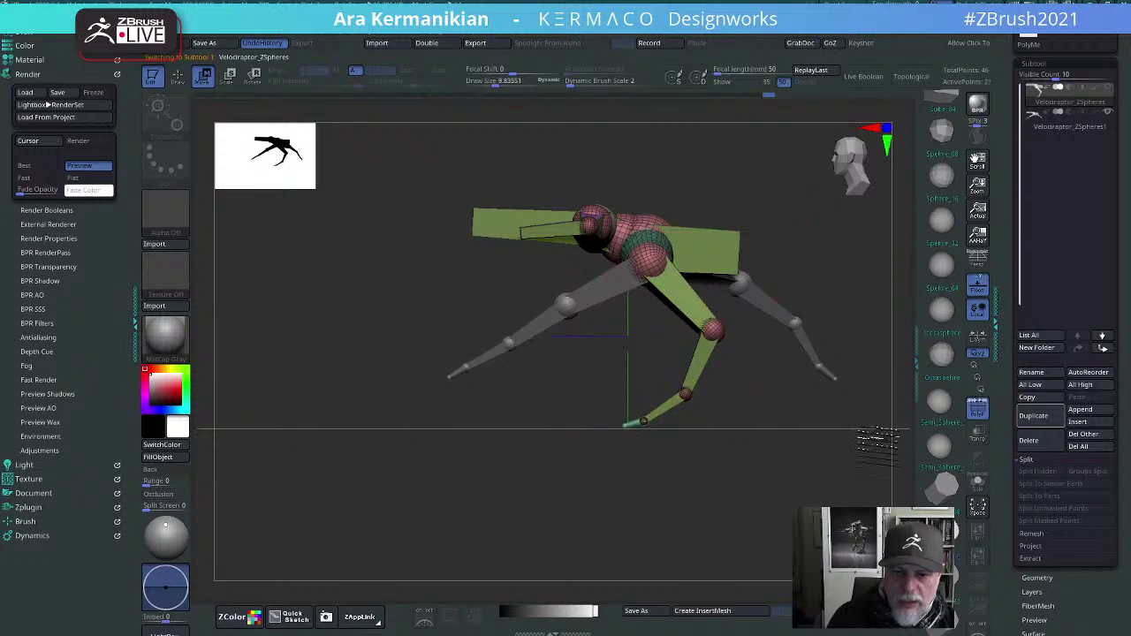
{"action": "left_click_drag", "start_coordinate": [636, 529], "coordinate": [798, 371]}
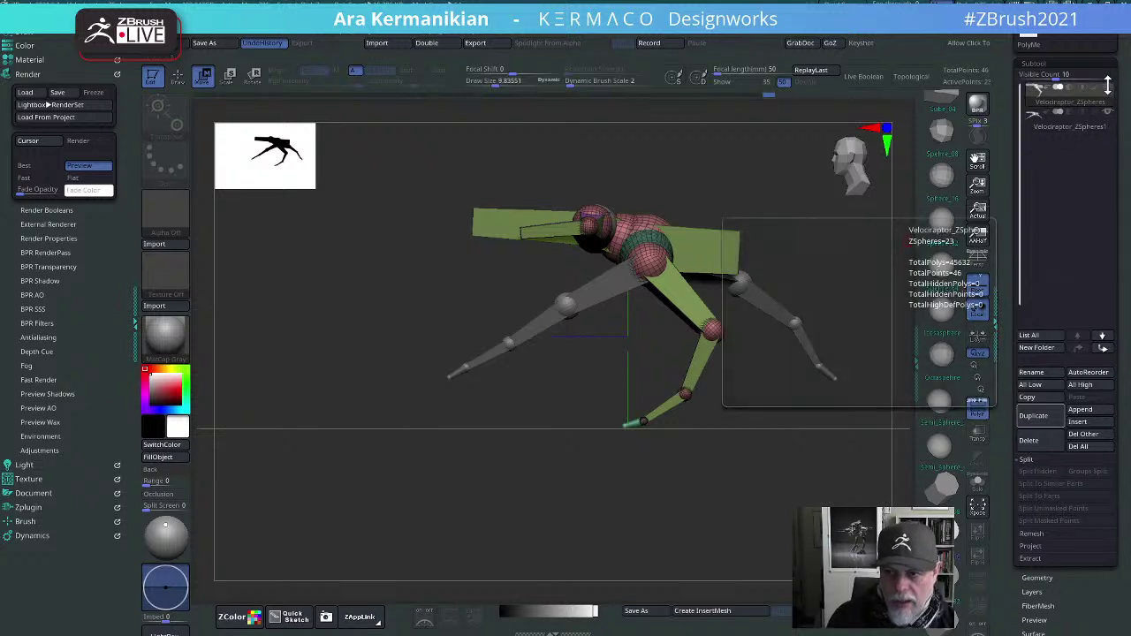
Step: Select the Velociraptor_ZSpheres1 duplicate and fine-tune the thigh and lower-leg angles of both legs in the running stride
{"action": "left_click", "coordinate": [1082, 129]}
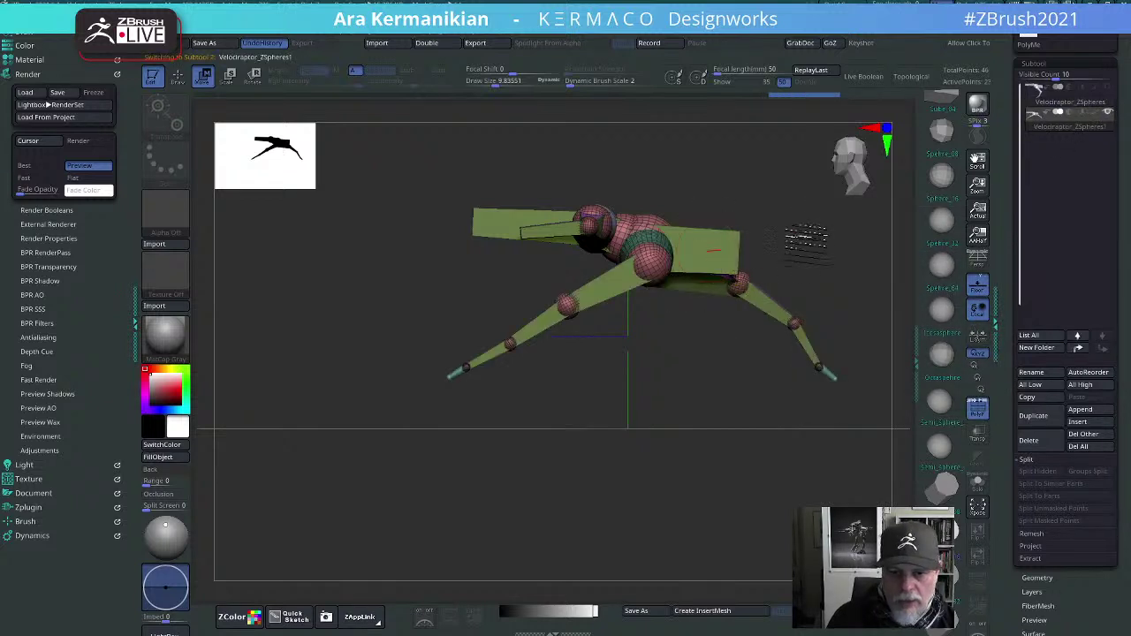
{"action": "left_click_drag", "start_coordinate": [711, 263], "coordinate": [872, 311], "text": "shift"}
{"action": "left_click_drag", "start_coordinate": [471, 310], "coordinate": [480, 332]}
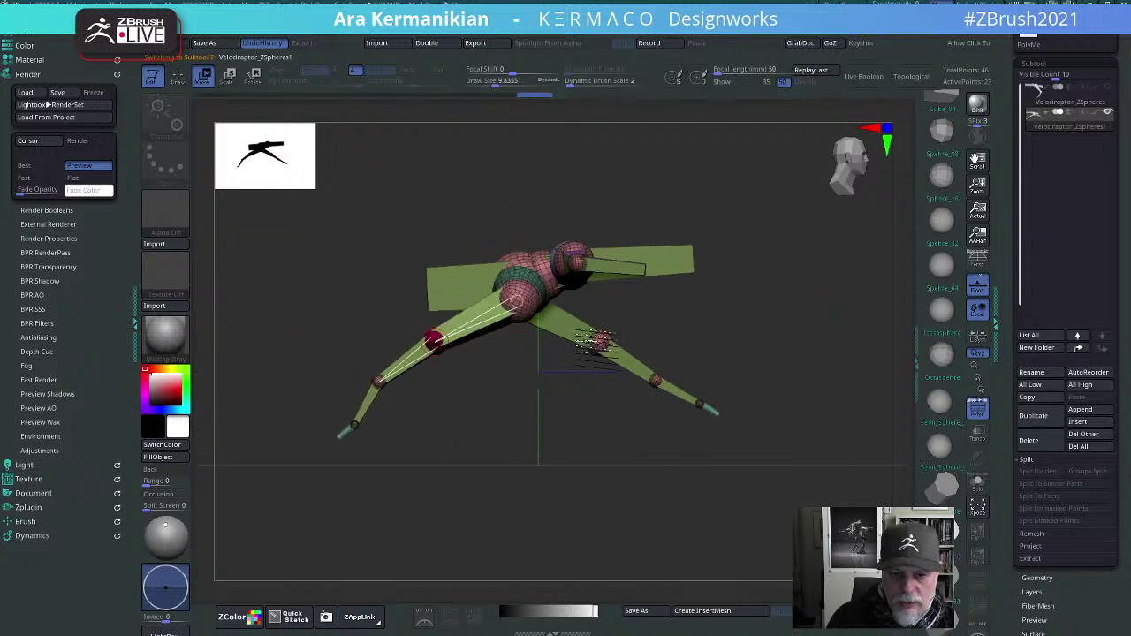
{"action": "left_click_drag", "start_coordinate": [624, 366], "coordinate": [614, 382]}
{"action": "mouse_move", "coordinate": [814, 350]}
{"action": "left_mouse_down"}
{"action": "mouse_move", "coordinate": [705, 348]}
{"action": "mouse_move", "coordinate": [794, 350]}
{"action": "left_mouse_up"}
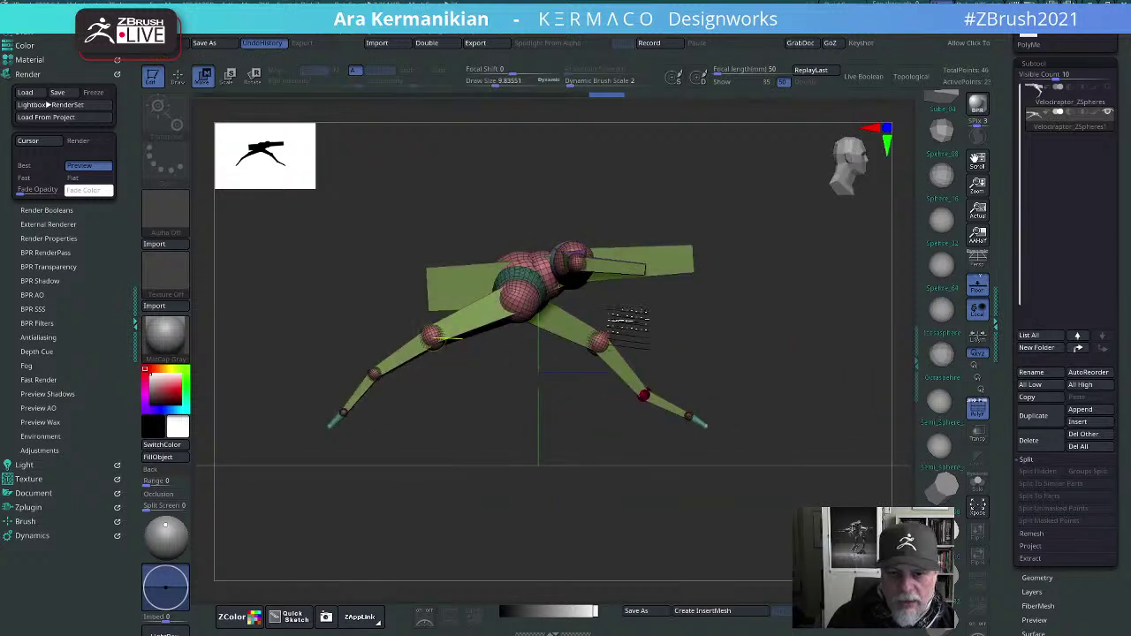
Step: Try lengthening the near forearm of the running duplicate forward, then undo the change
{"action": "left_click_drag", "start_coordinate": [619, 323], "coordinate": [742, 380]}
{"action": "left_click_drag", "start_coordinate": [826, 384], "coordinate": [531, 315]}
{"action": "left_click_drag", "start_coordinate": [715, 221], "coordinate": [752, 338]}
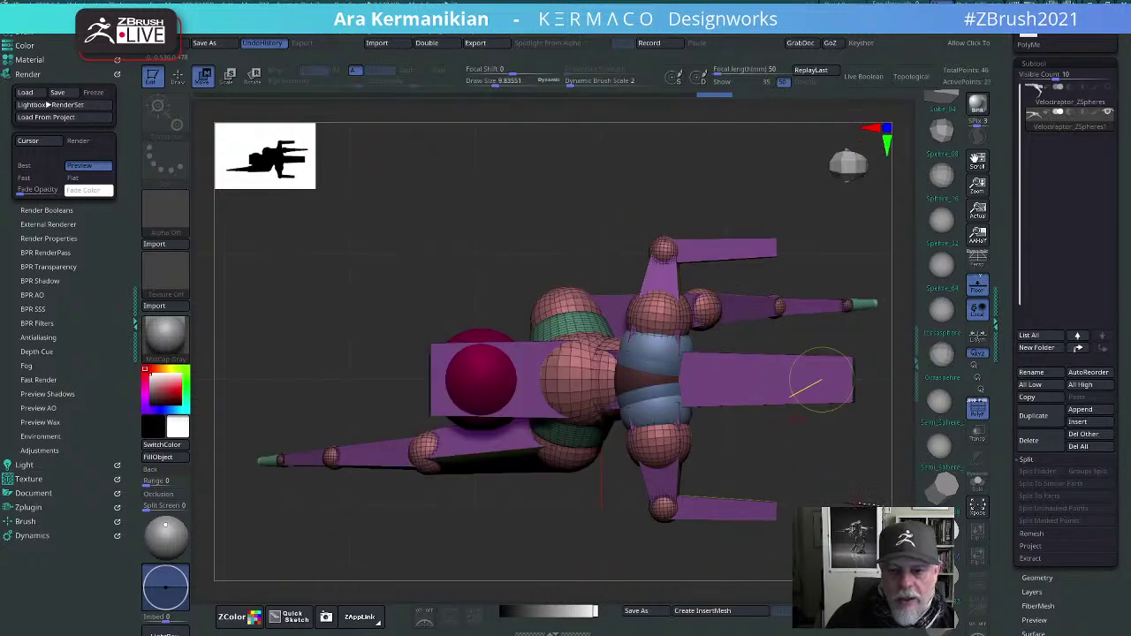
{"action": "left_click_drag", "start_coordinate": [820, 380], "coordinate": [414, 303]}
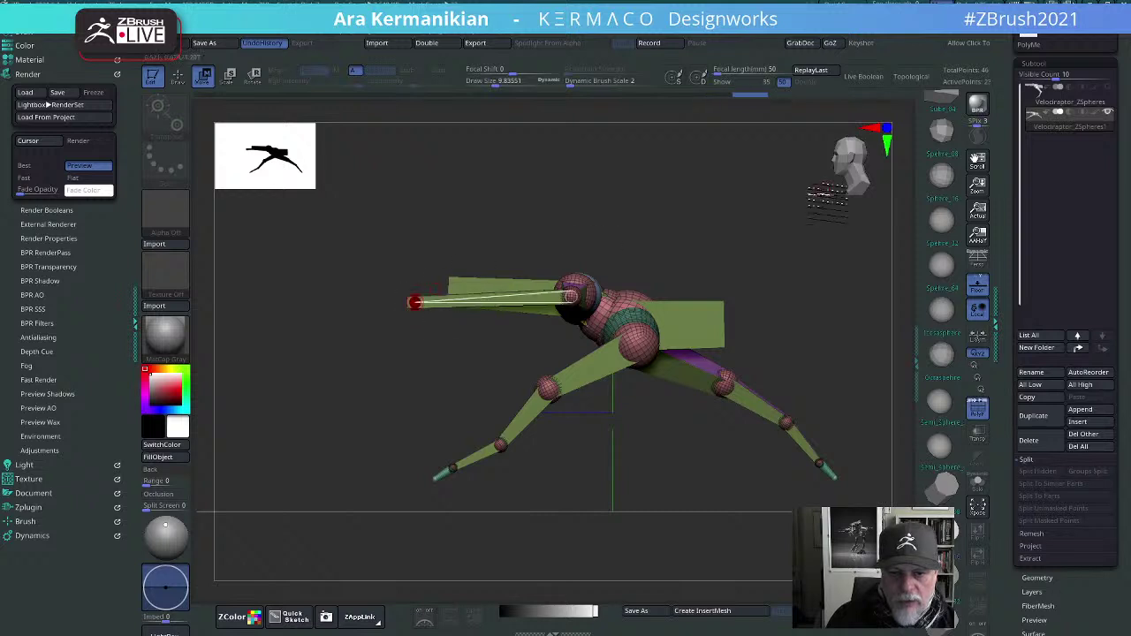
{"action": "left_click_drag", "start_coordinate": [826, 196], "coordinate": [822, 298]}
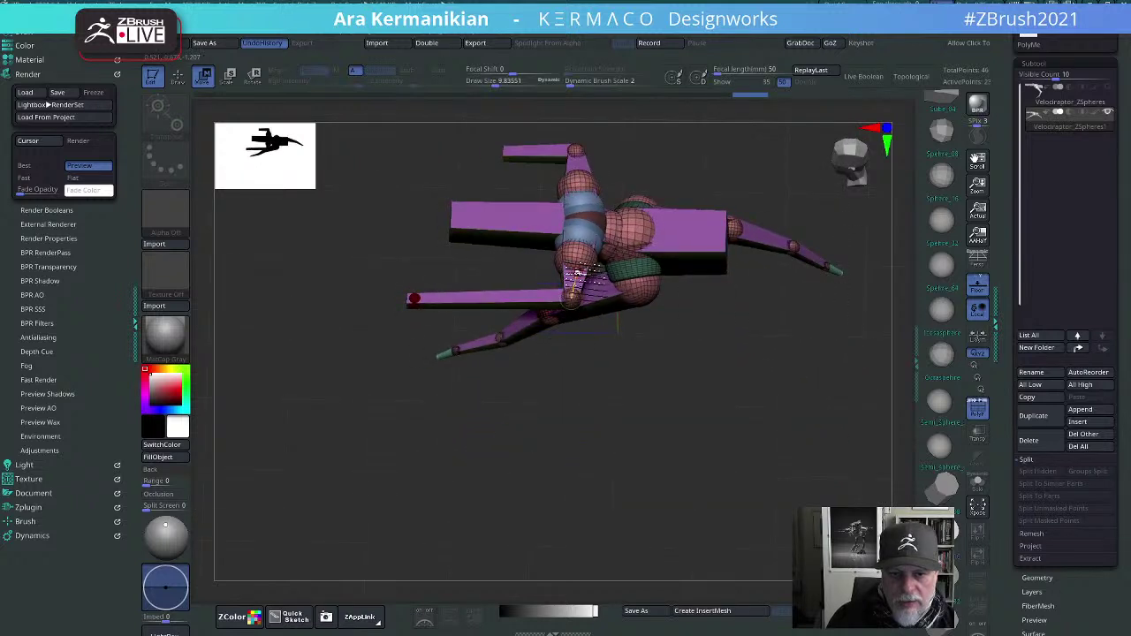
{"action": "key", "text": "ctrl+shift+z"}
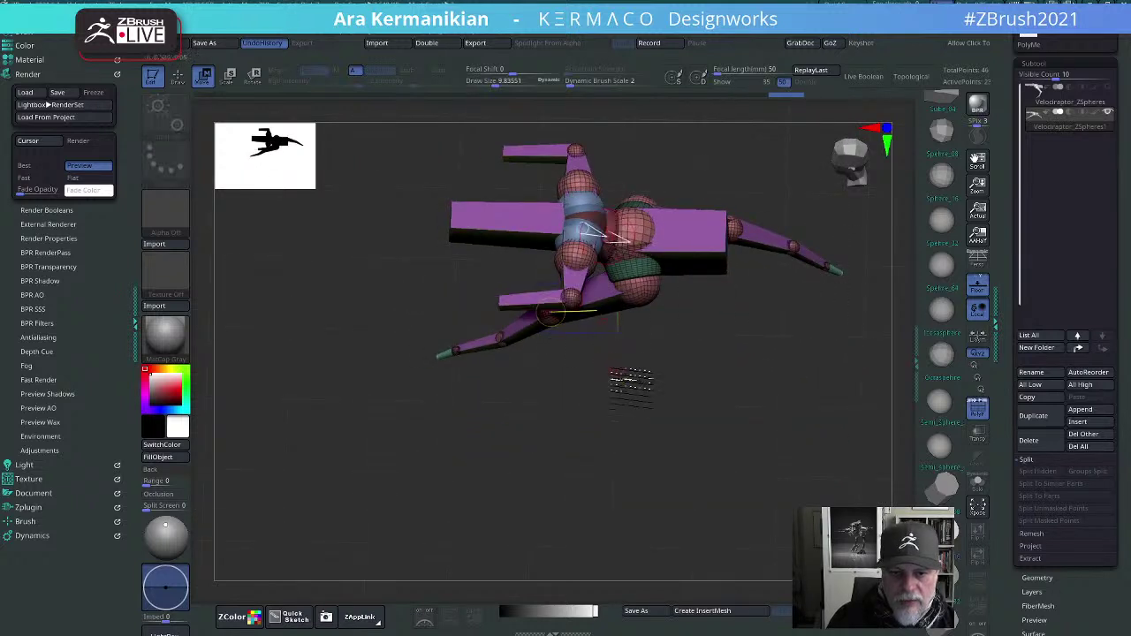
Step: Delete the running-stride duplicate subtool Velociraptor_ZSpheres1 and confirm the deletion
{"action": "left_click_drag", "start_coordinate": [669, 472], "coordinate": [692, 406]}
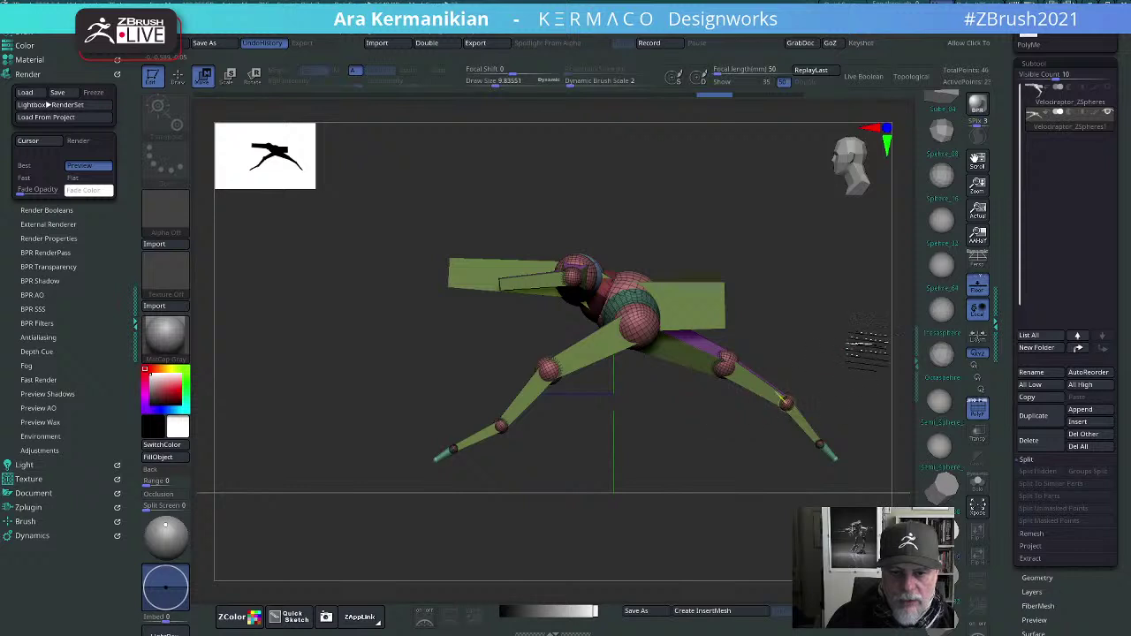
{"action": "left_click_drag", "start_coordinate": [862, 315], "coordinate": [944, 310]}
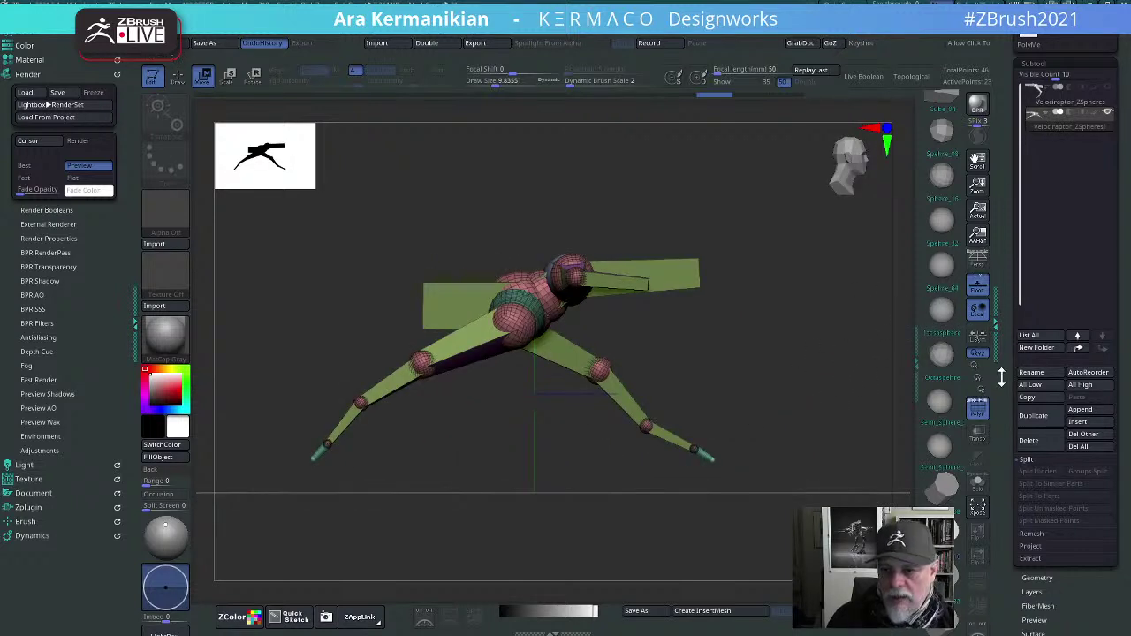
{"action": "left_click", "coordinate": [1031, 440]}
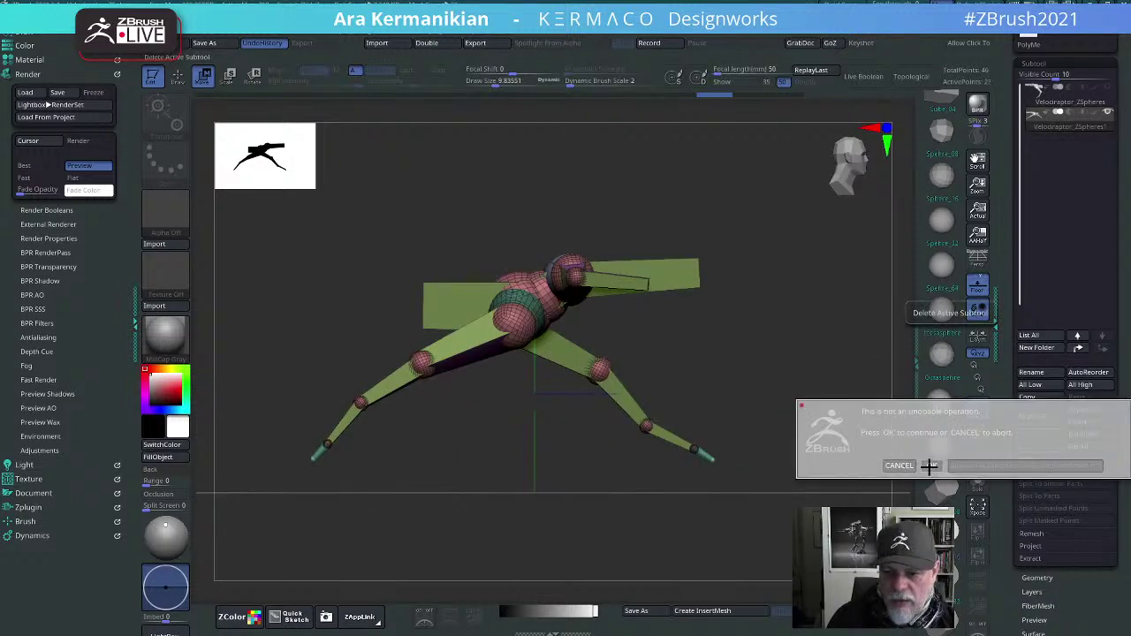
{"action": "left_click", "coordinate": [930, 466]}
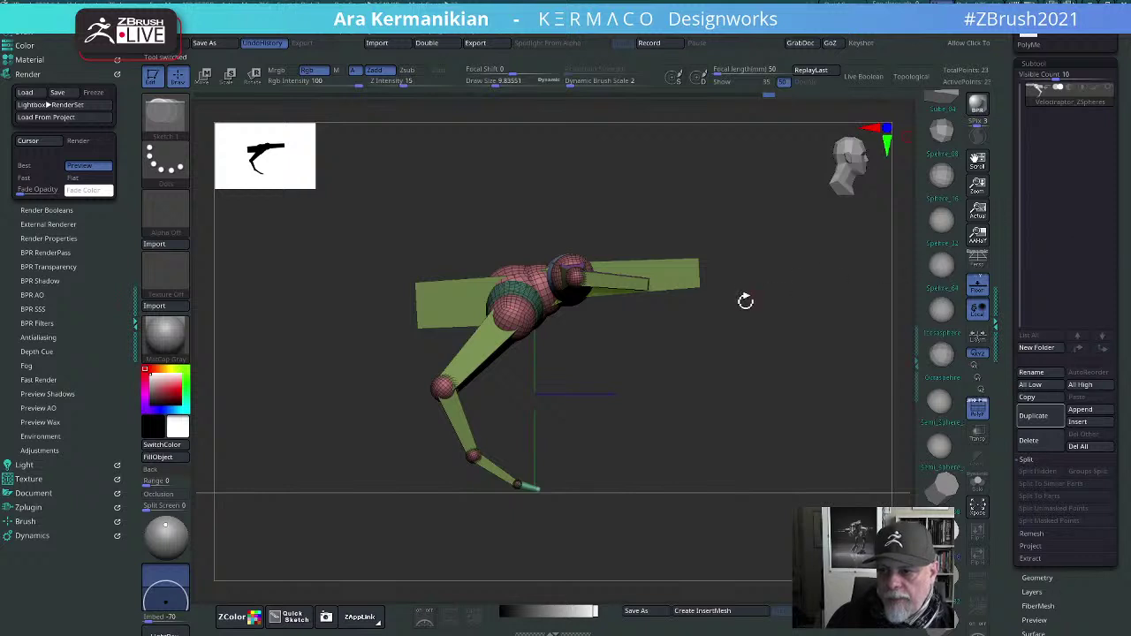
Step: Lengthen both forearms of the original Velociraptor_ZSpheres armature forward symmetrically and fine-tune their placement
{"action": "left_click_drag", "start_coordinate": [696, 377], "coordinate": [803, 342]}
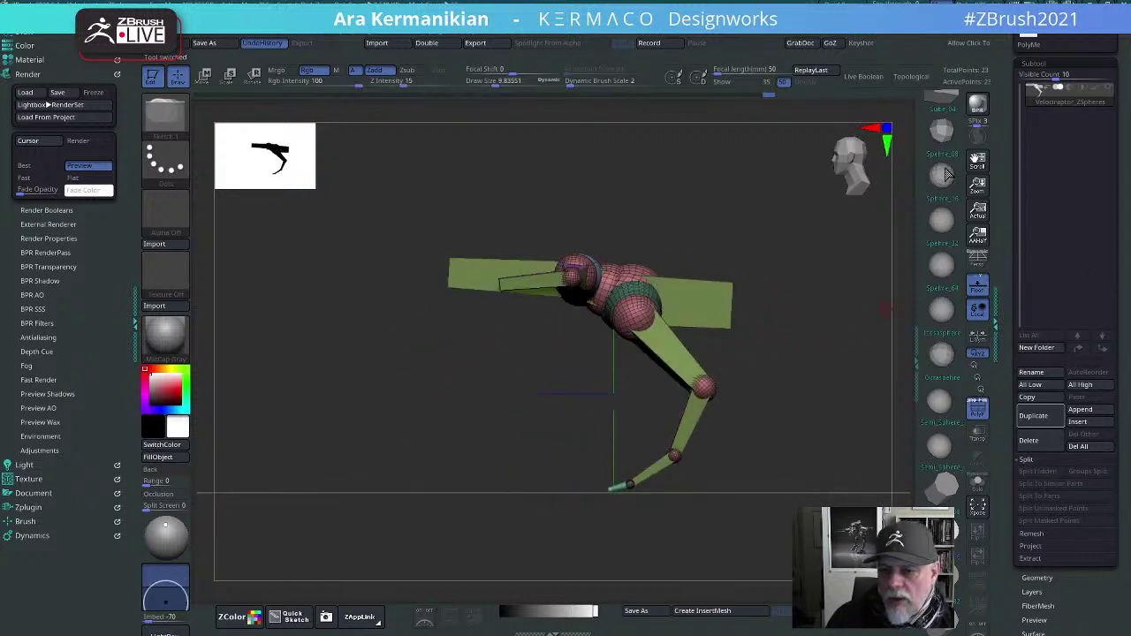
{"action": "left_click_drag", "start_coordinate": [749, 196], "coordinate": [623, 288]}
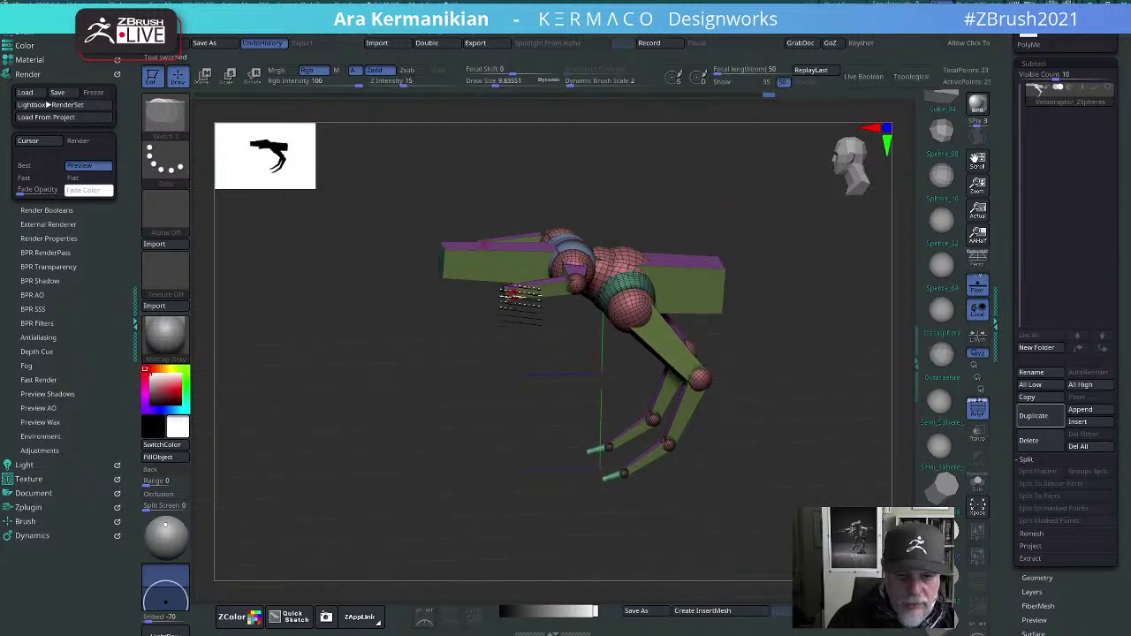
{"action": "left_click_drag", "start_coordinate": [514, 294], "coordinate": [439, 297]}
{"action": "key", "text": "ctrl+z"}
{"action": "key", "text": "w"}
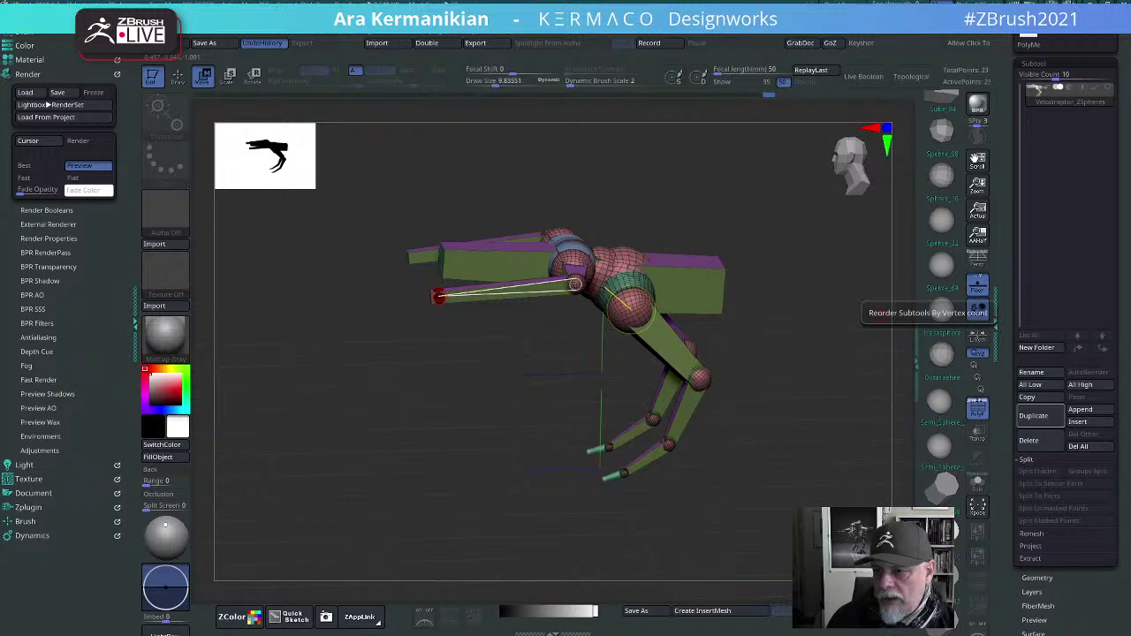
{"action": "left_click_drag", "start_coordinate": [825, 510], "coordinate": [812, 479], "text": "shift"}
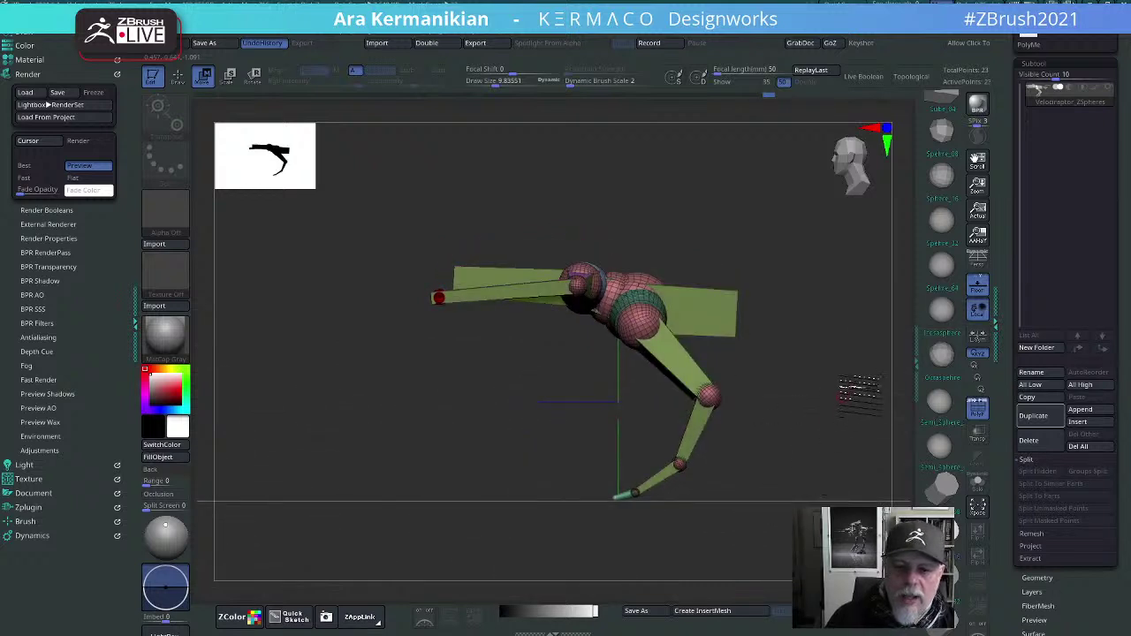
{"action": "left_click_drag", "start_coordinate": [859, 395], "coordinate": [778, 376]}
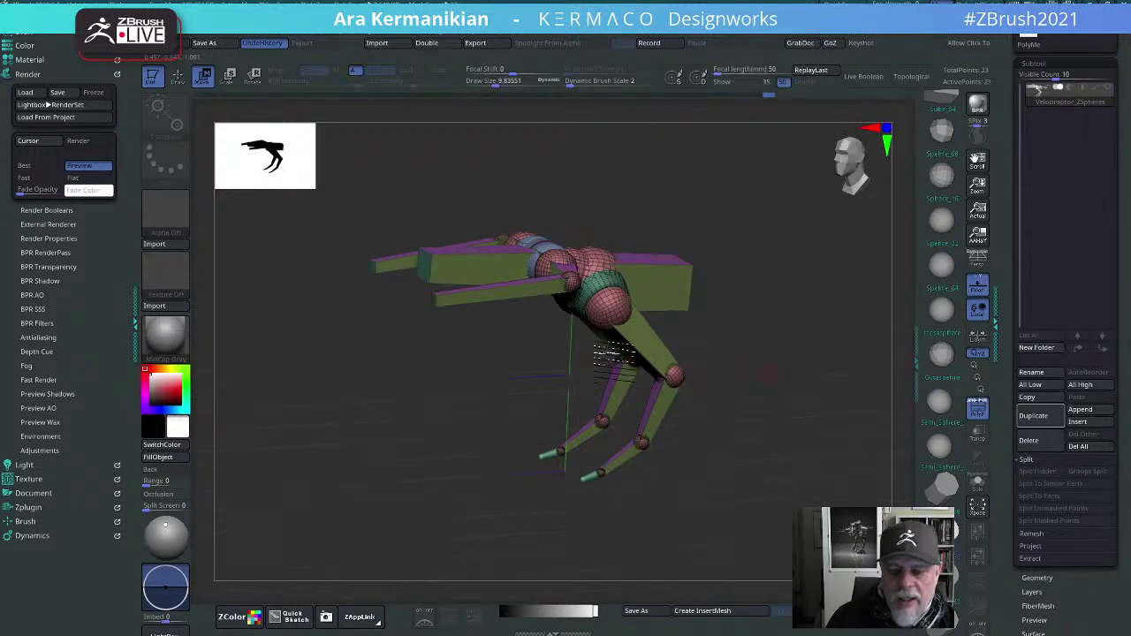
{"action": "left_click_drag", "start_coordinate": [765, 319], "coordinate": [538, 291]}
{"action": "left_click_drag", "start_coordinate": [610, 451], "coordinate": [626, 371], "text": "alt"}
{"action": "left_click_drag", "start_coordinate": [586, 315], "coordinate": [582, 328]}
{"action": "left_click_drag", "start_coordinate": [643, 402], "coordinate": [690, 403]}
{"action": "left_click_drag", "start_coordinate": [815, 232], "coordinate": [874, 175], "text": "alt"}
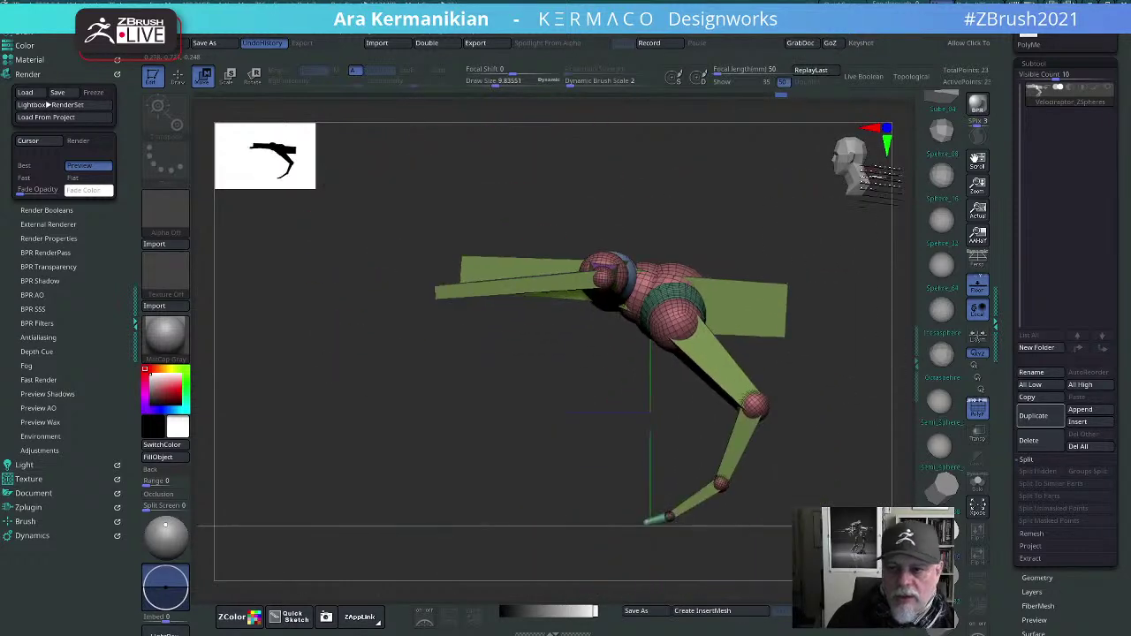
Step: Append a ZSphere as a new subtool and make it the active subtool
{"action": "left_click", "coordinate": [1093, 415]}
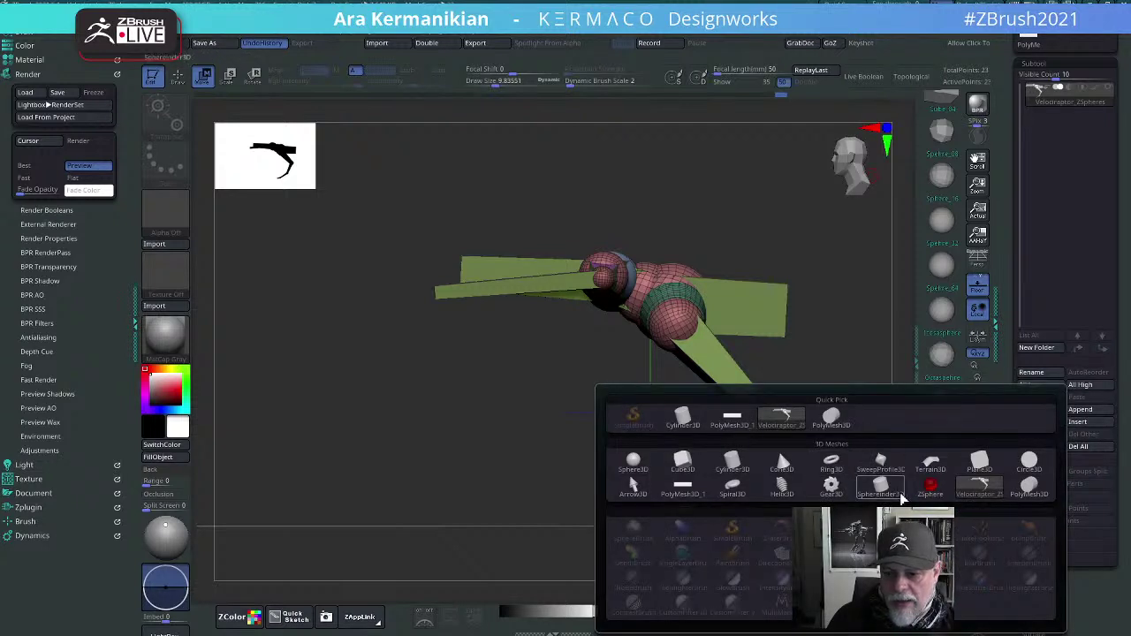
{"action": "left_click", "coordinate": [930, 477]}
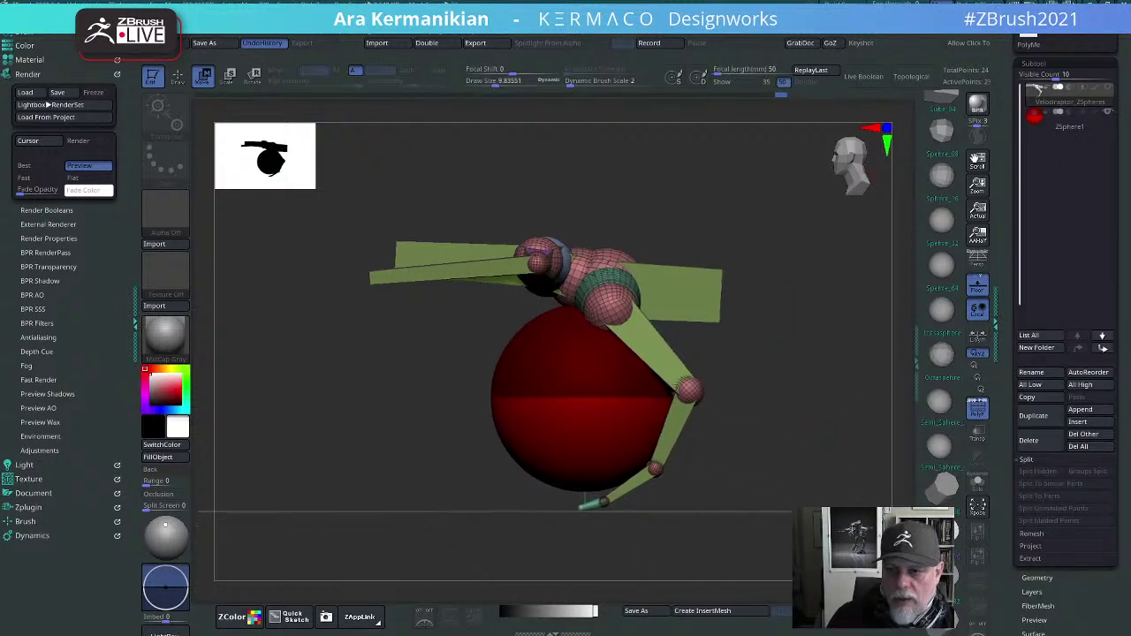
{"action": "left_click", "coordinate": [1087, 119]}
{"action": "left_click_drag", "start_coordinate": [702, 321], "coordinate": [796, 306]}
{"action": "left_click_drag", "start_coordinate": [644, 430], "coordinate": [610, 383]}
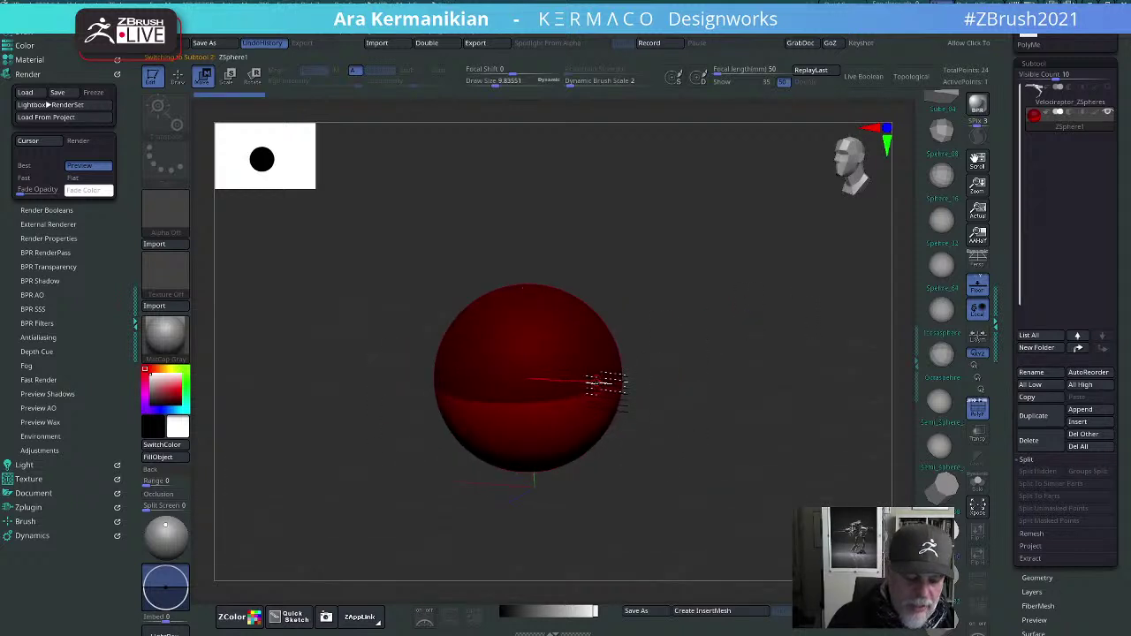
Step: Draw mirrored child ZSpheres on both sides of the root ZSphere and extend them outward into two chains
{"action": "key", "text": "q"}
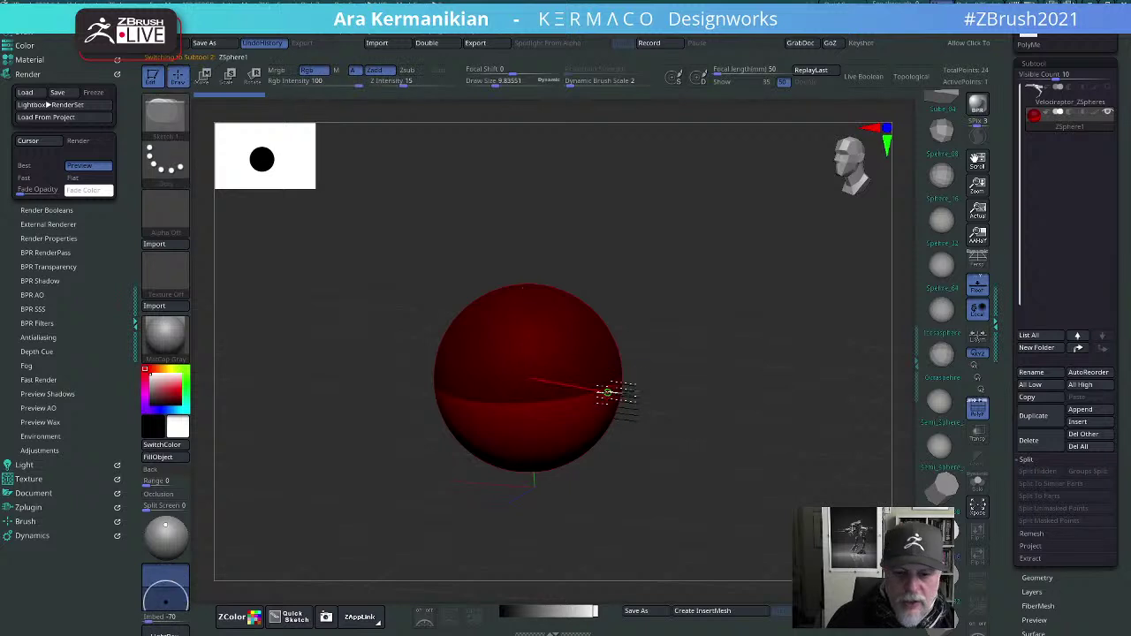
{"action": "left_click_drag", "start_coordinate": [596, 390], "coordinate": [601, 407]}
{"action": "key", "text": "ctrl+z"}
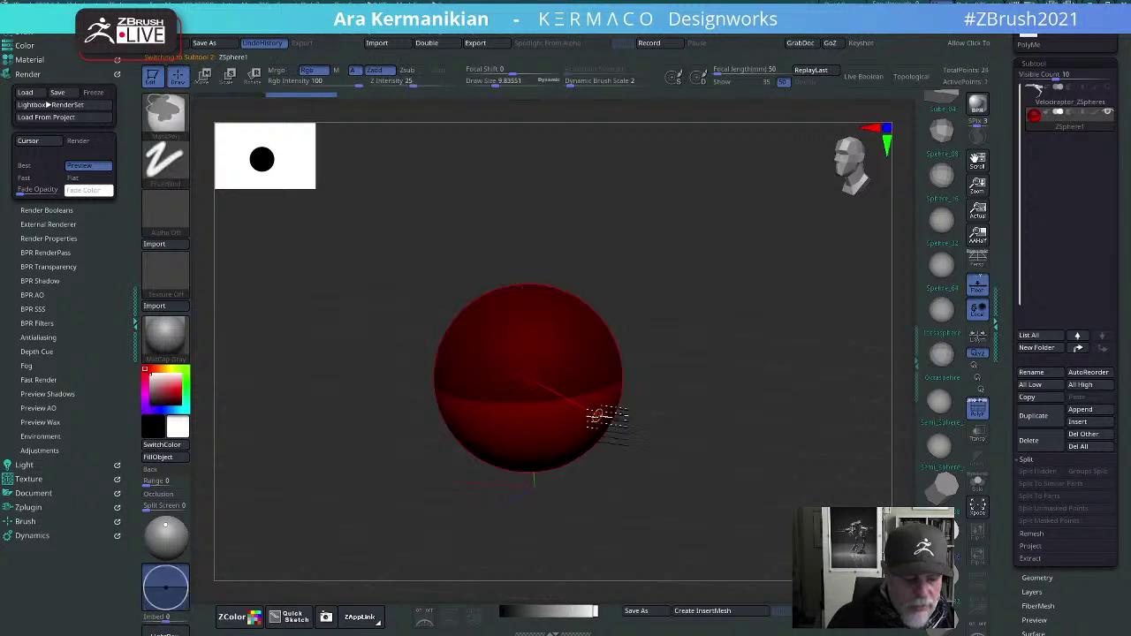
{"action": "key", "text": "b"}
{"action": "left_click", "coordinate": [604, 376]}
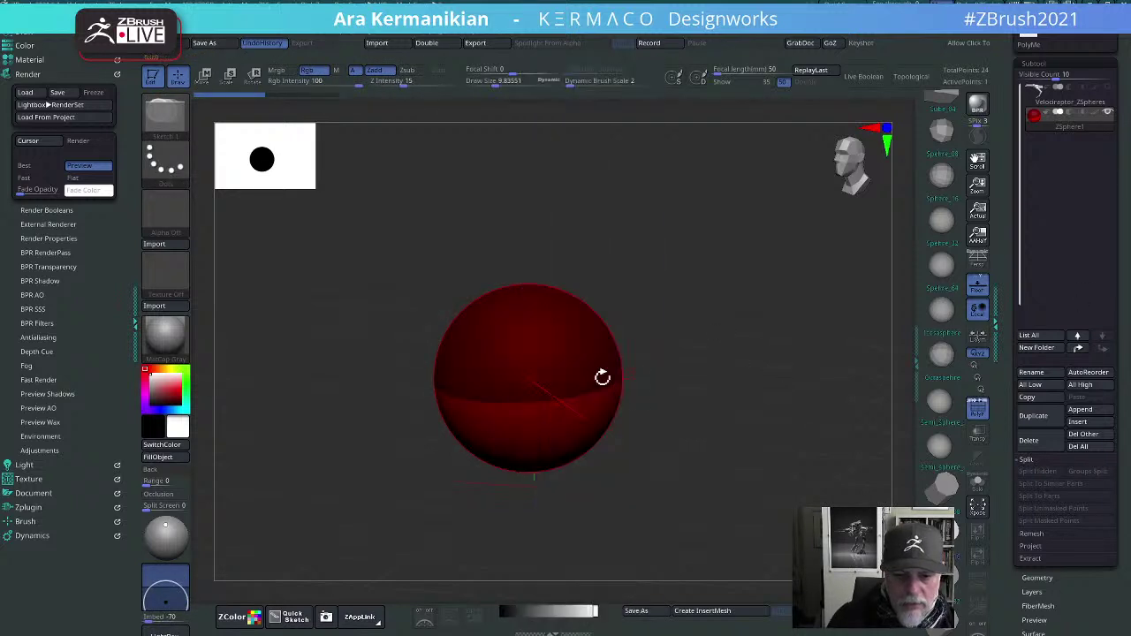
{"action": "left_click_drag", "start_coordinate": [593, 395], "coordinate": [776, 457]}
{"action": "key", "text": "w"}
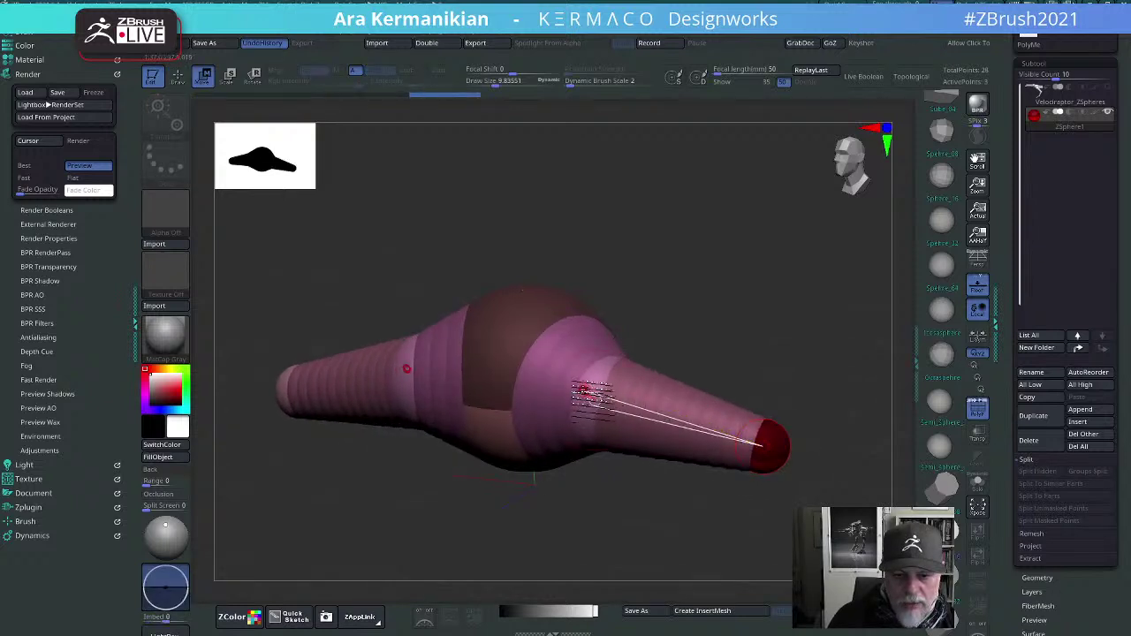
Step: Move the mirrored inner joints outward and upward so both side chains bend downward toward their tips
{"action": "left_click_drag", "start_coordinate": [583, 395], "coordinate": [642, 377]}
{"action": "left_click_drag", "start_coordinate": [712, 277], "coordinate": [786, 241]}
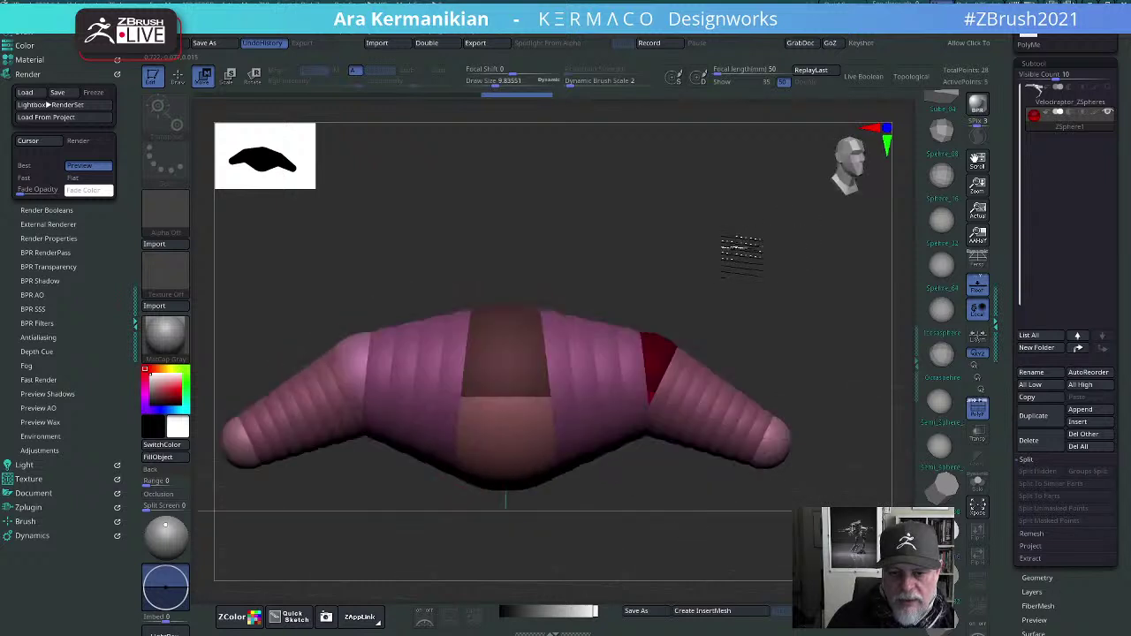
{"action": "left_click_drag", "start_coordinate": [779, 313], "coordinate": [751, 259], "text": "alt"}
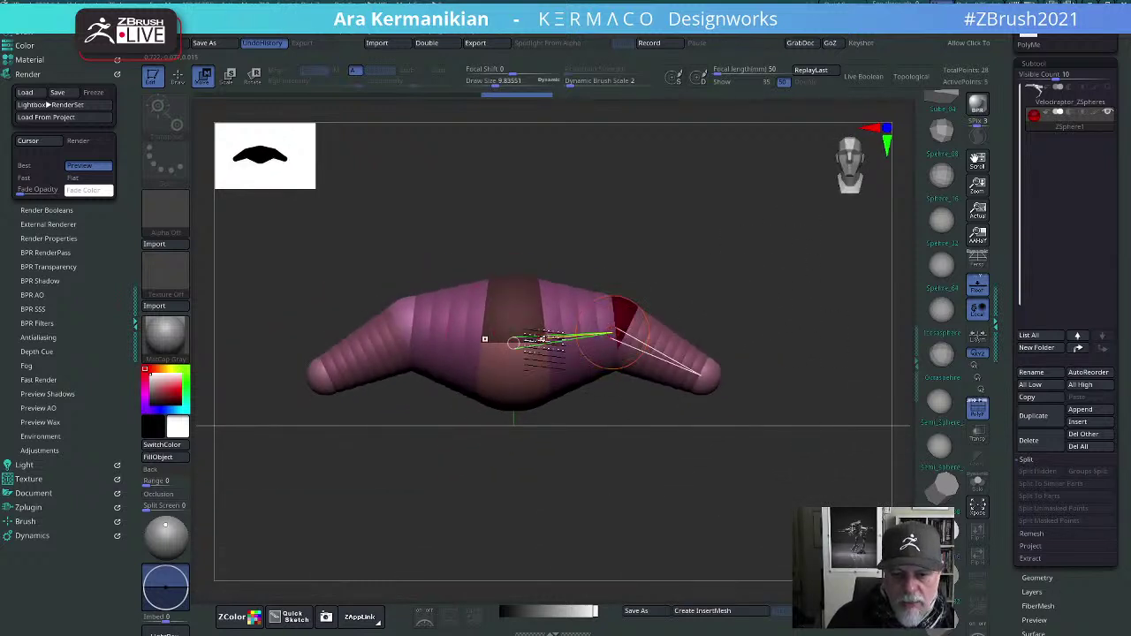
Step: Enable Use Classic Skinning for the adaptive skin and insert PolyMesh3D as the connector mesh between the root and inner joints
{"action": "left_click_drag", "start_coordinate": [1007, 526], "coordinate": [1010, 426]}
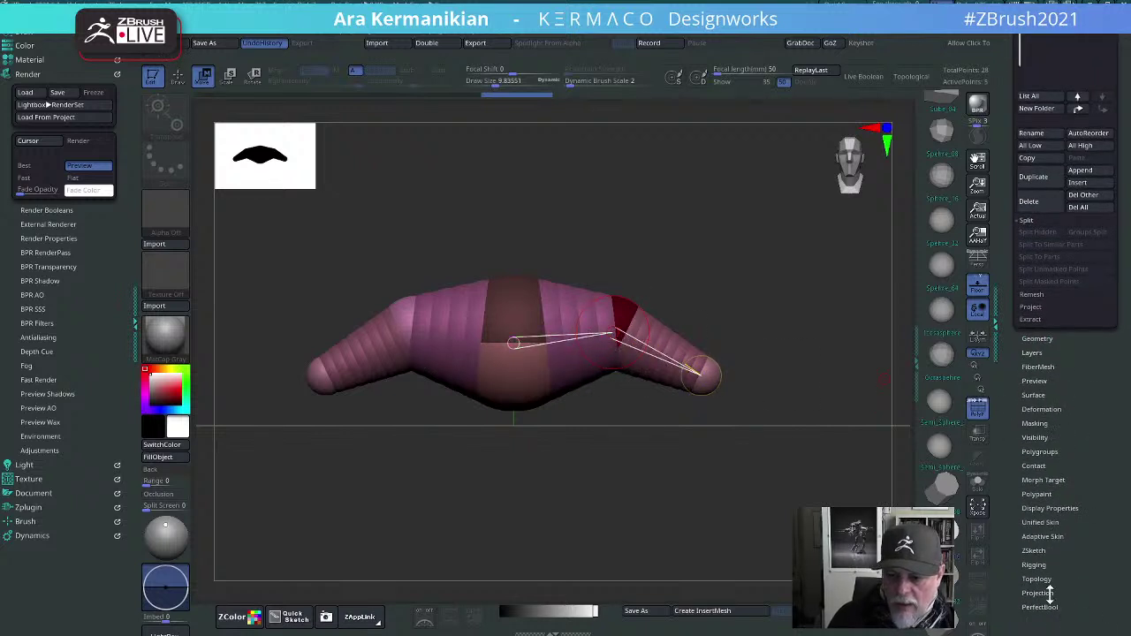
{"action": "left_click", "coordinate": [1043, 537]}
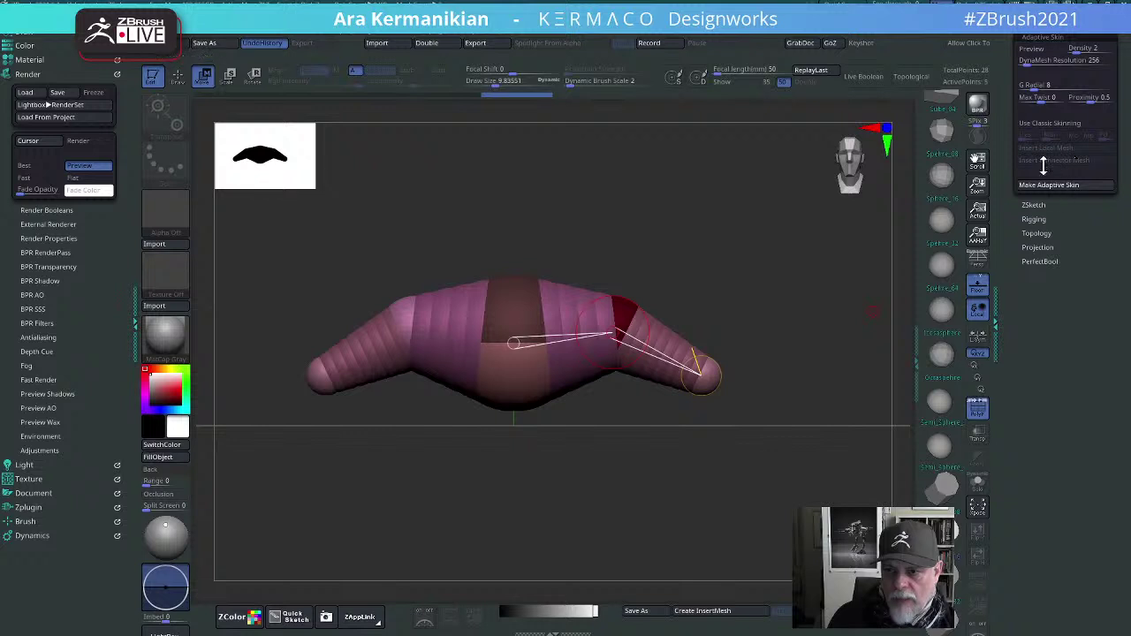
{"action": "left_click", "coordinate": [1052, 122]}
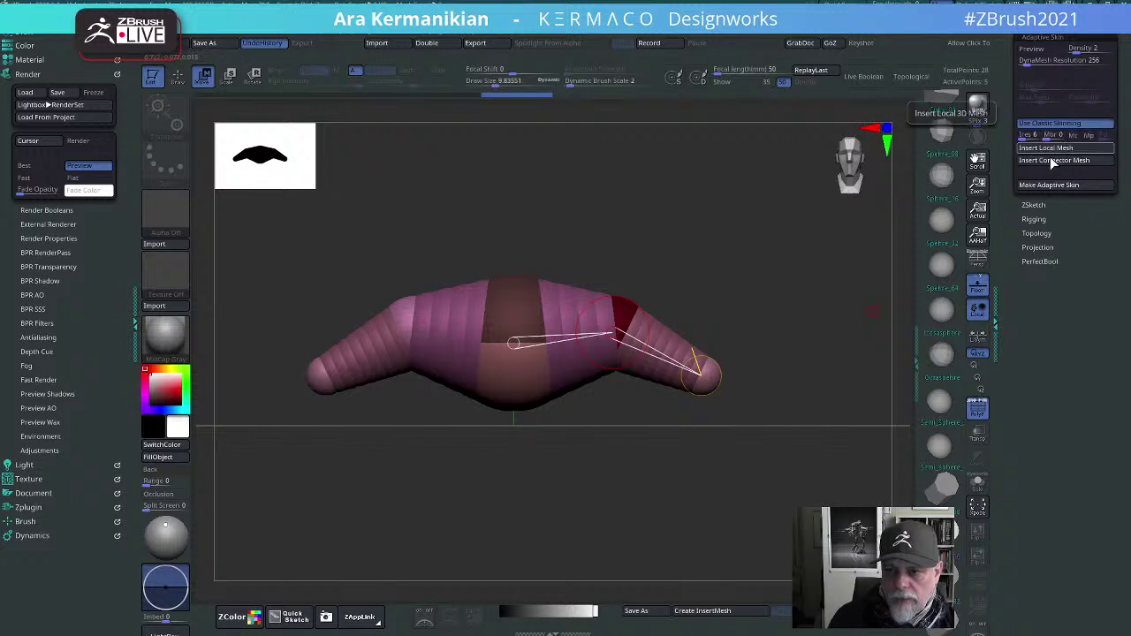
{"action": "left_click", "coordinate": [1050, 159]}
{"action": "left_click", "coordinate": [1051, 160]}
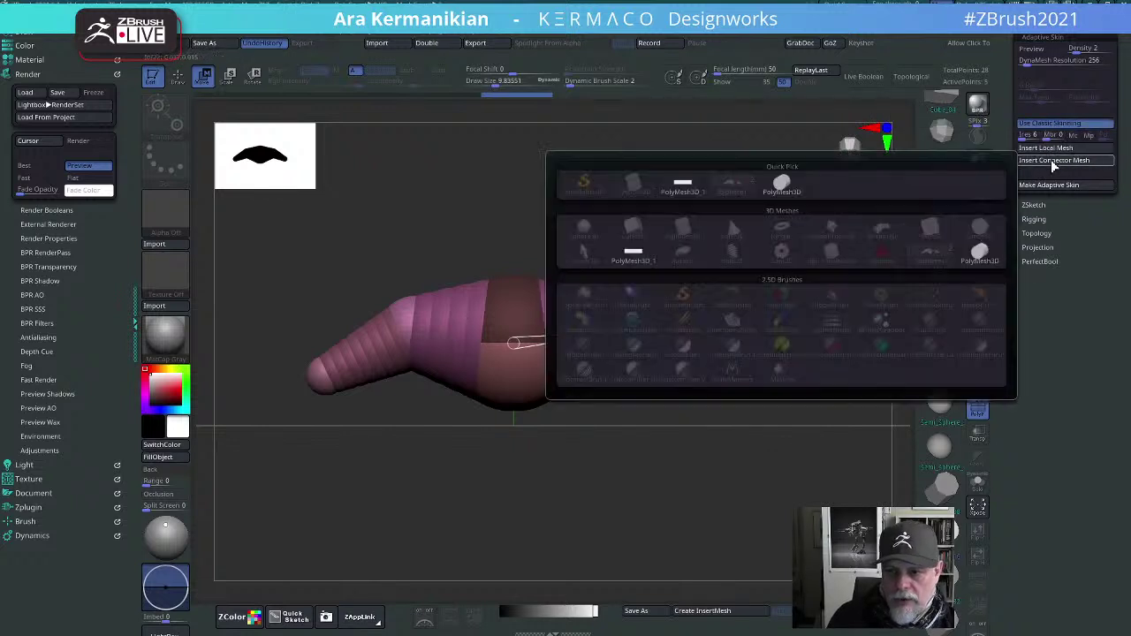
{"action": "left_click", "coordinate": [785, 185]}
Step: Move the tips and inner joints of the side chains to test how the inserted connector mesh follows
{"action": "left_click_drag", "start_coordinate": [723, 258], "coordinate": [528, 327]}
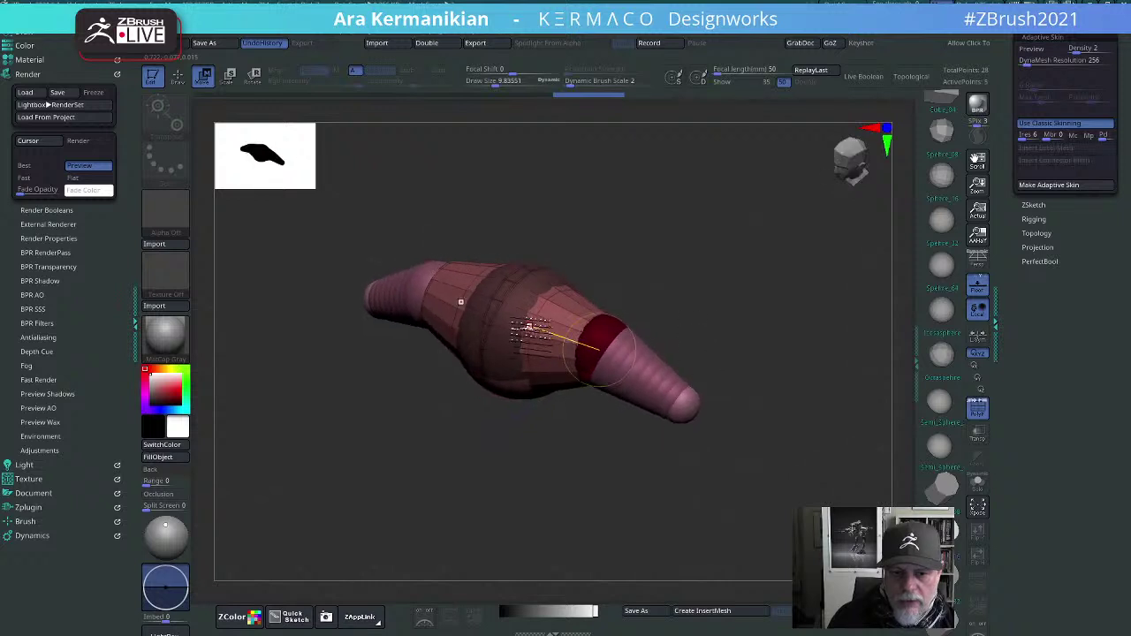
{"action": "left_click_drag", "start_coordinate": [598, 350], "coordinate": [701, 376]}
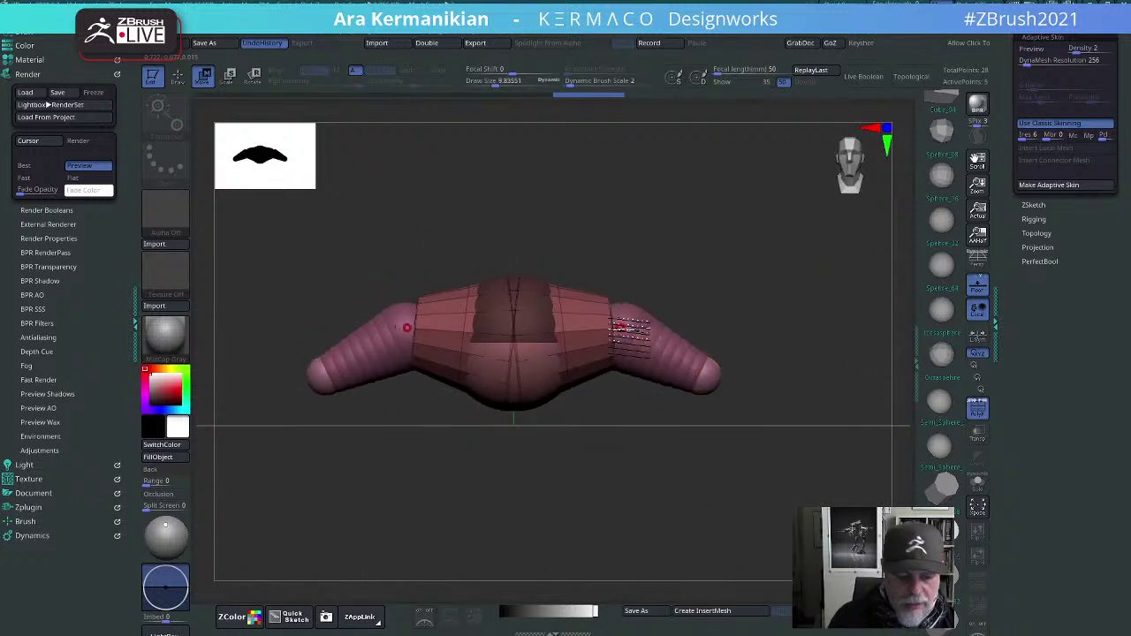
{"action": "left_click_drag", "start_coordinate": [641, 322], "coordinate": [756, 299]}
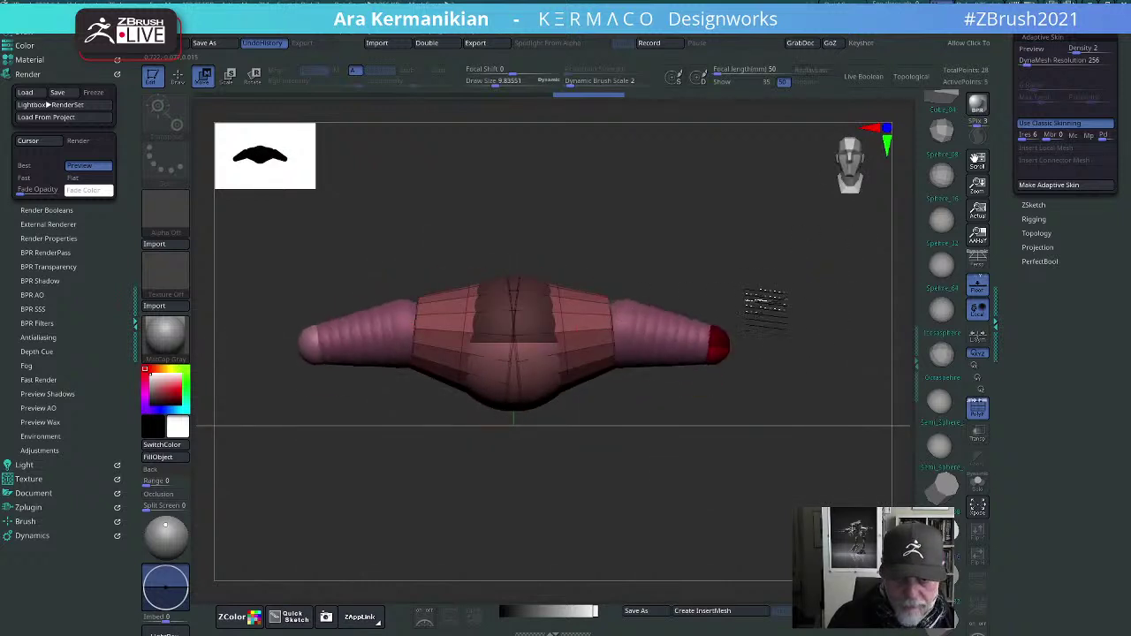
{"action": "mouse_move", "coordinate": [618, 317]}
{"action": "left_mouse_down"}
{"action": "mouse_move", "coordinate": [737, 284]}
{"action": "mouse_move", "coordinate": [619, 320]}
{"action": "mouse_move", "coordinate": [640, 342]}
{"action": "mouse_move", "coordinate": [601, 337]}
{"action": "mouse_move", "coordinate": [601, 389]}
{"action": "mouse_move", "coordinate": [600, 365]}
{"action": "mouse_move", "coordinate": [652, 359]}
{"action": "mouse_move", "coordinate": [681, 320]}
{"action": "mouse_move", "coordinate": [633, 323]}
{"action": "left_mouse_up"}
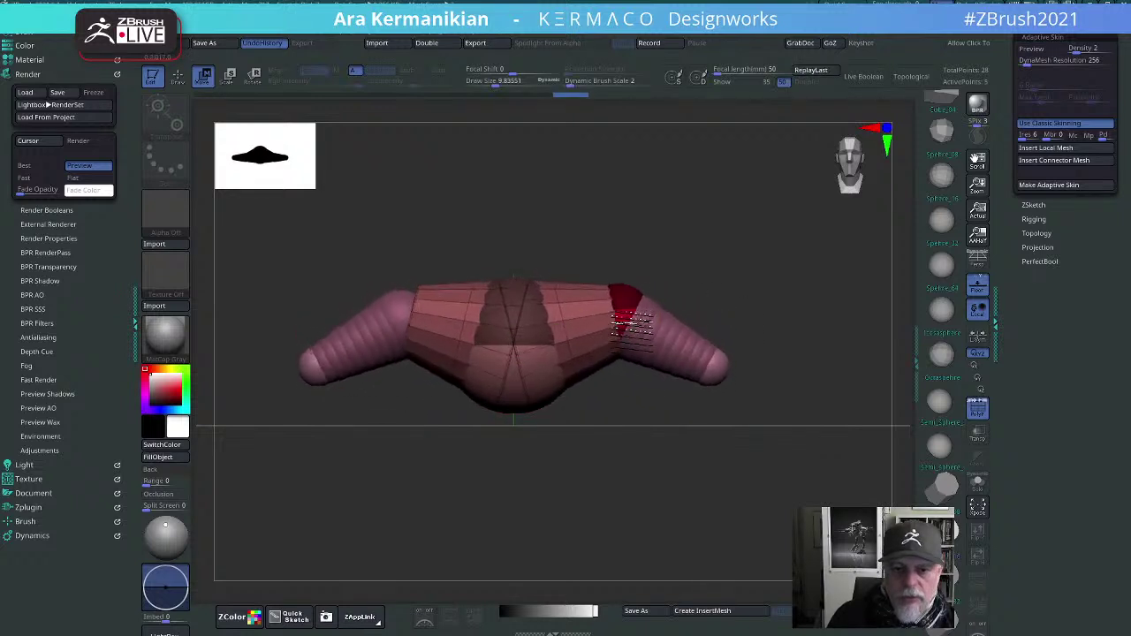
{"action": "left_click_drag", "start_coordinate": [663, 429], "coordinate": [735, 392]}
{"action": "left_click_drag", "start_coordinate": [614, 294], "coordinate": [676, 452]}
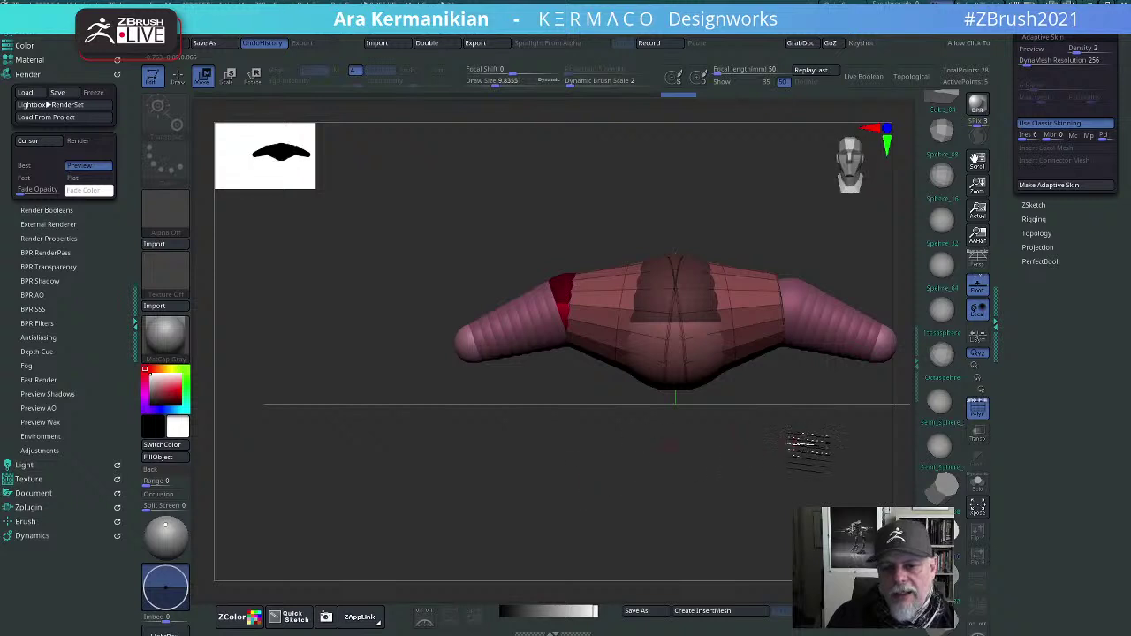
{"action": "left_click_drag", "start_coordinate": [809, 449], "coordinate": [700, 457], "text": "alt"}
Step: Delete the ZSphere1 test subtool, keeping only the Velociraptor_ZSpheres subtool, and bring its armature into closer view
{"action": "left_click_drag", "start_coordinate": [1007, 248], "coordinate": [995, 420]}
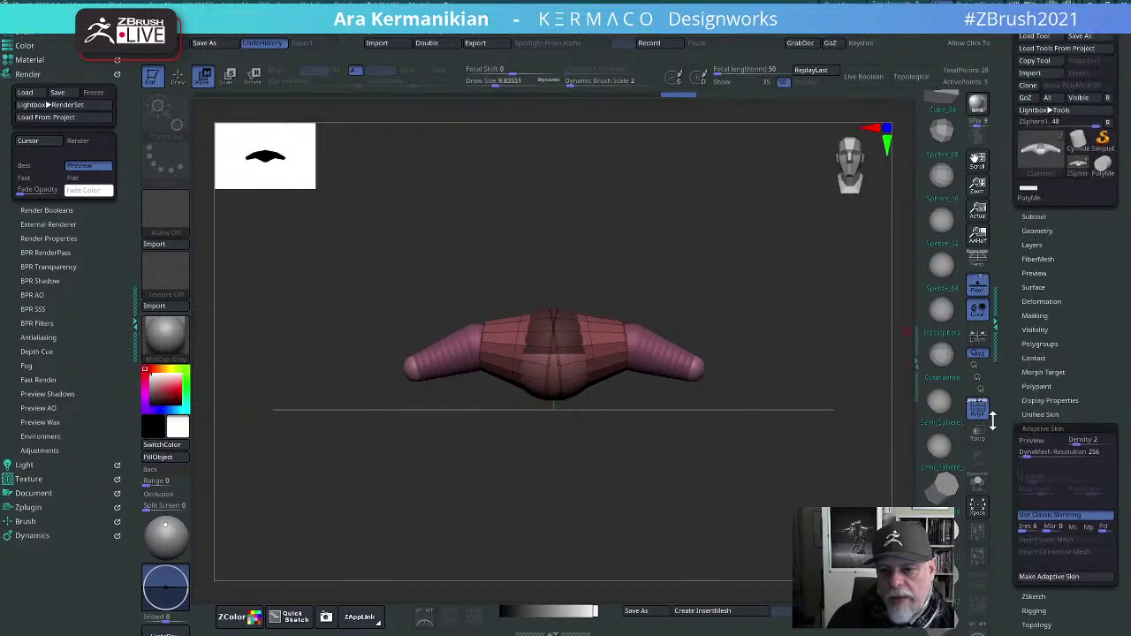
{"action": "left_click_drag", "start_coordinate": [821, 366], "coordinate": [782, 333]}
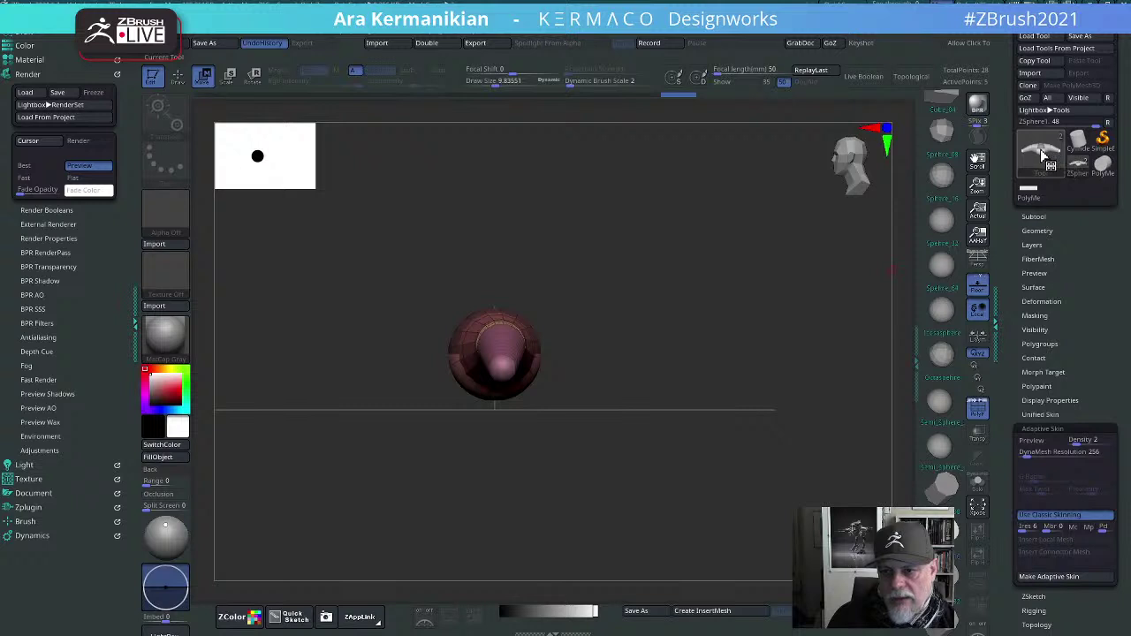
{"action": "left_click", "coordinate": [1034, 217]}
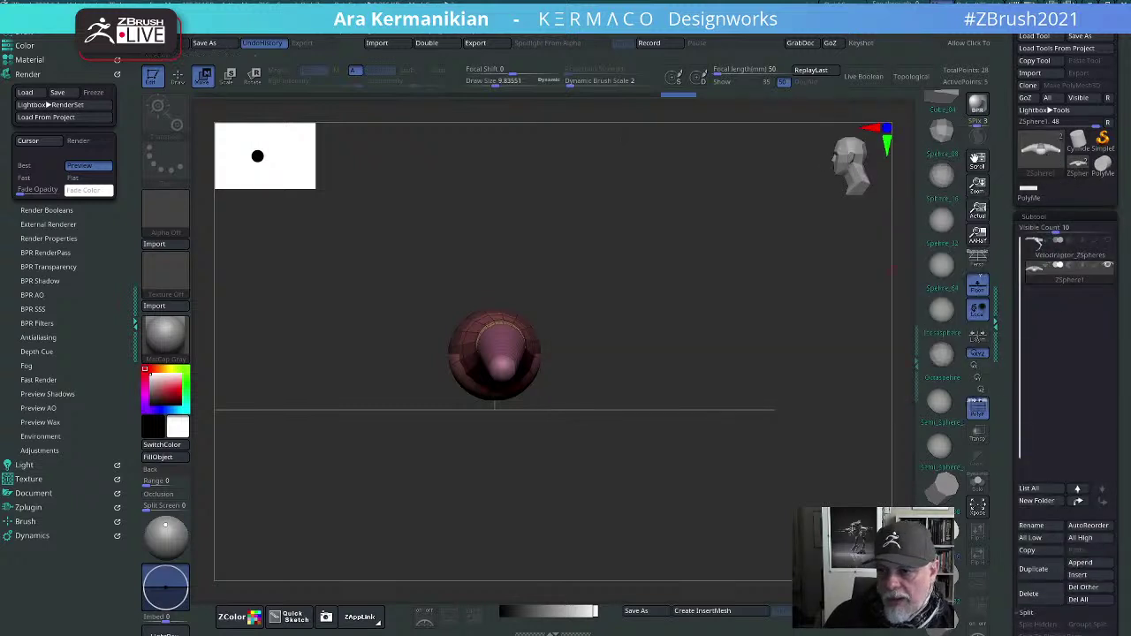
{"action": "left_click", "coordinate": [1031, 594]}
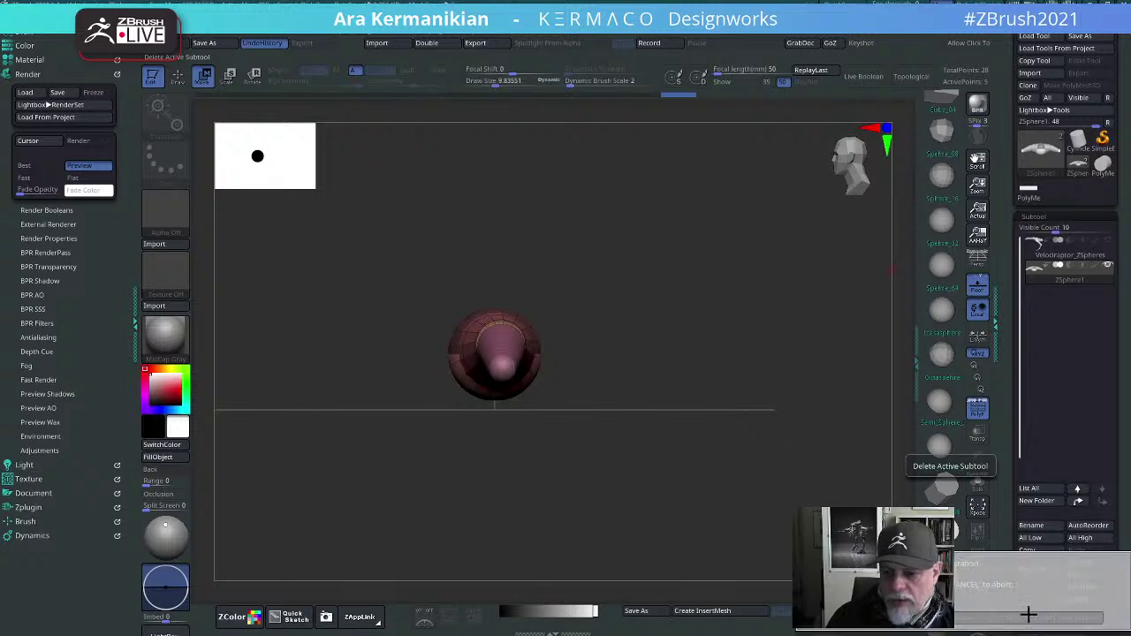
{"action": "left_click", "coordinate": [840, 617]}
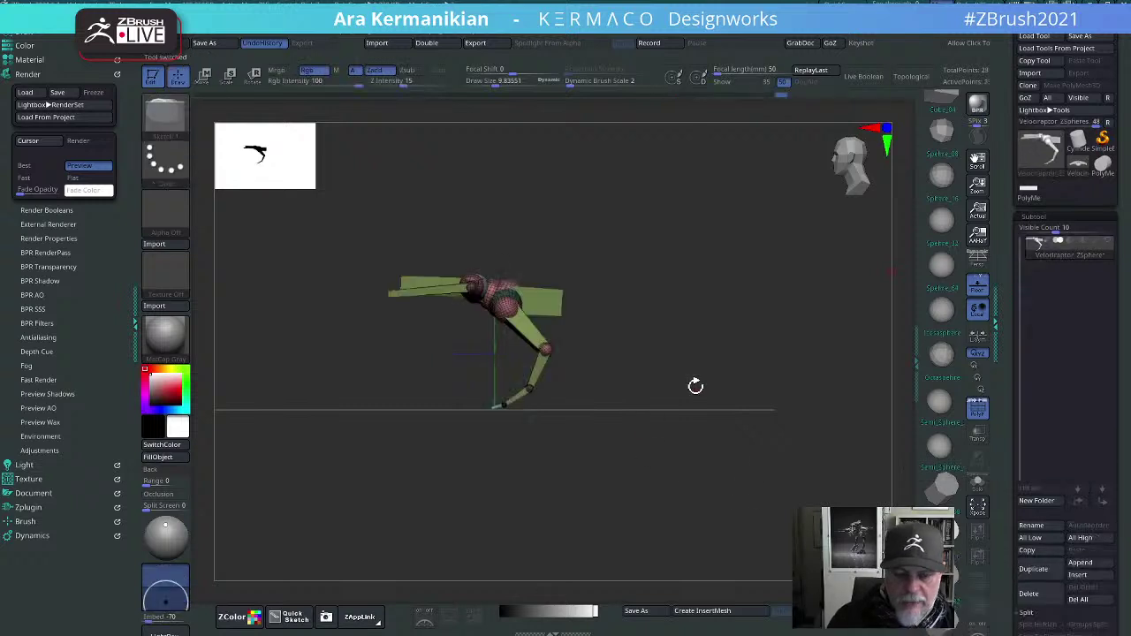
{"action": "left_click_drag", "start_coordinate": [696, 385], "coordinate": [727, 397]}
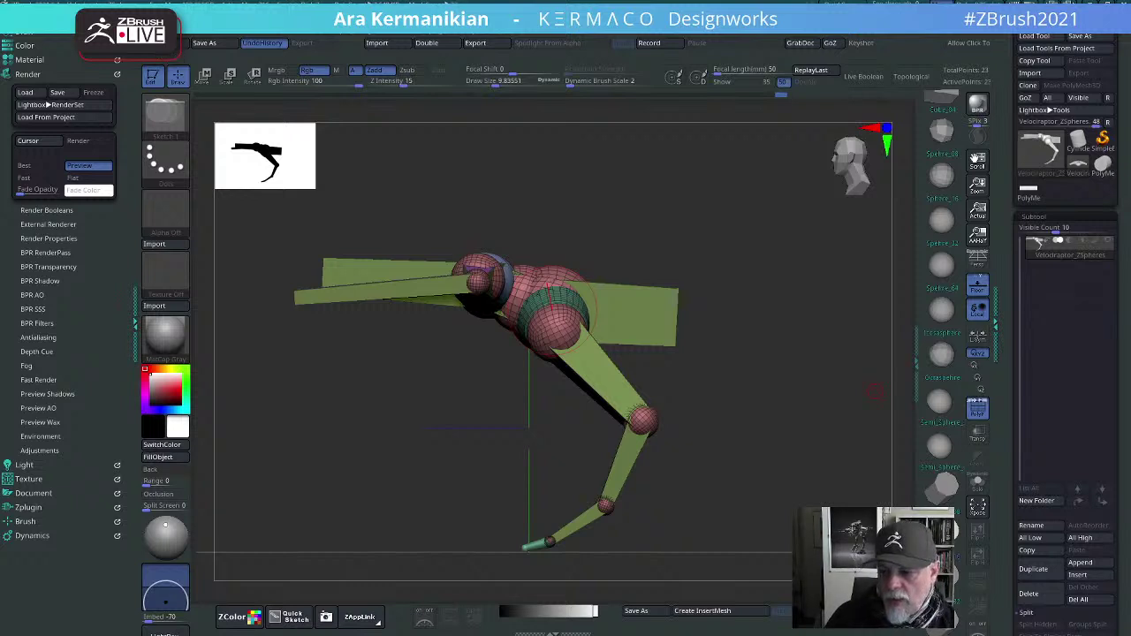
Step: Switch to the reference image board, move it over the sculpting canvas and enlarge its window to cover most of the workspace
{"action": "key", "text": "alt+Tab"}
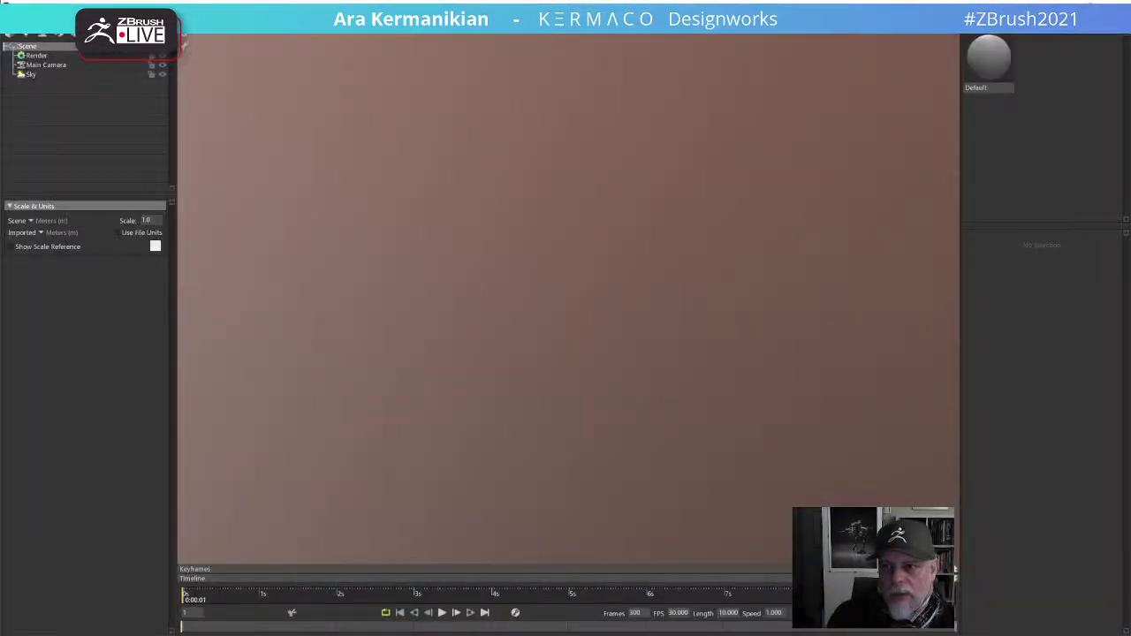
{"action": "key", "text": "alt+Tab"}
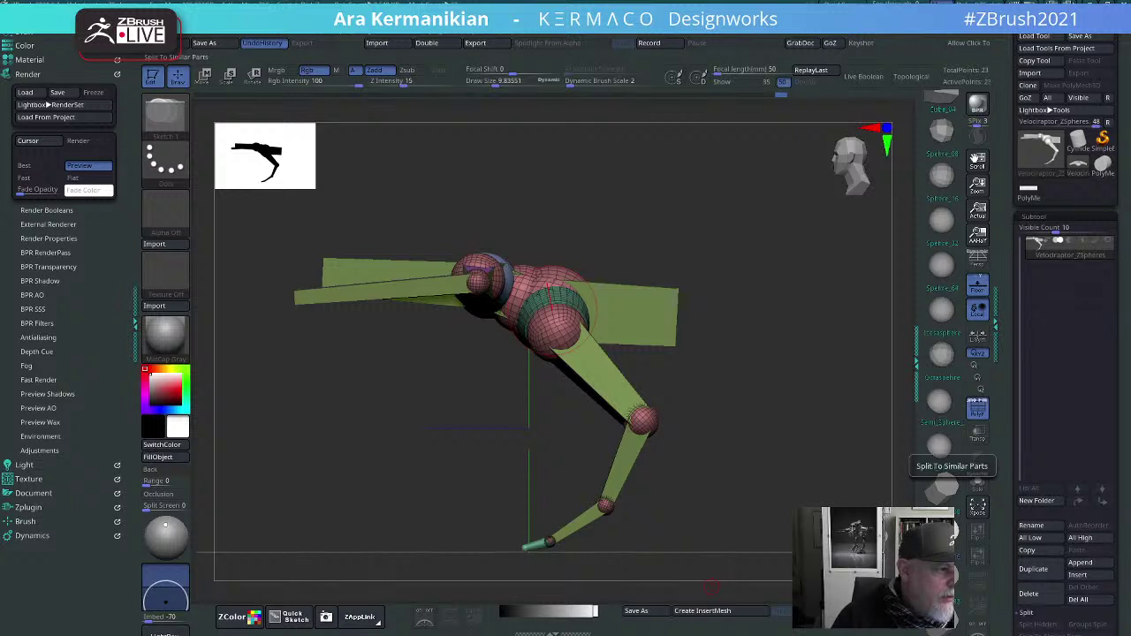
{"action": "key", "text": "alt+Tab"}
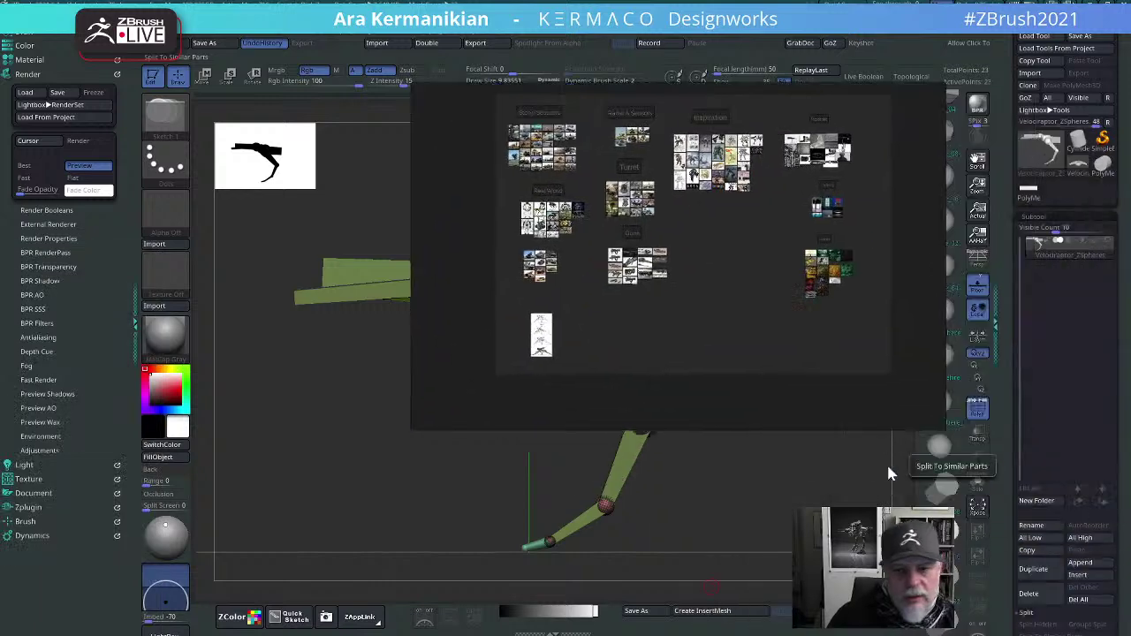
{"action": "left_click_drag", "start_coordinate": [888, 473], "coordinate": [626, 468]}
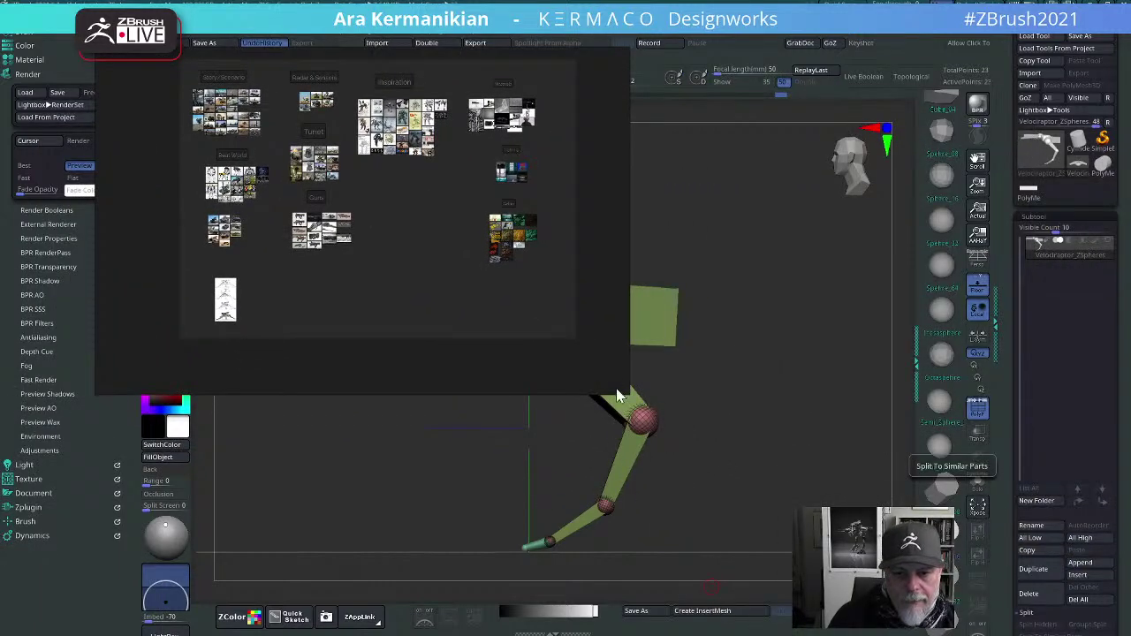
{"action": "left_click_drag", "start_coordinate": [626, 395], "coordinate": [1003, 619]}
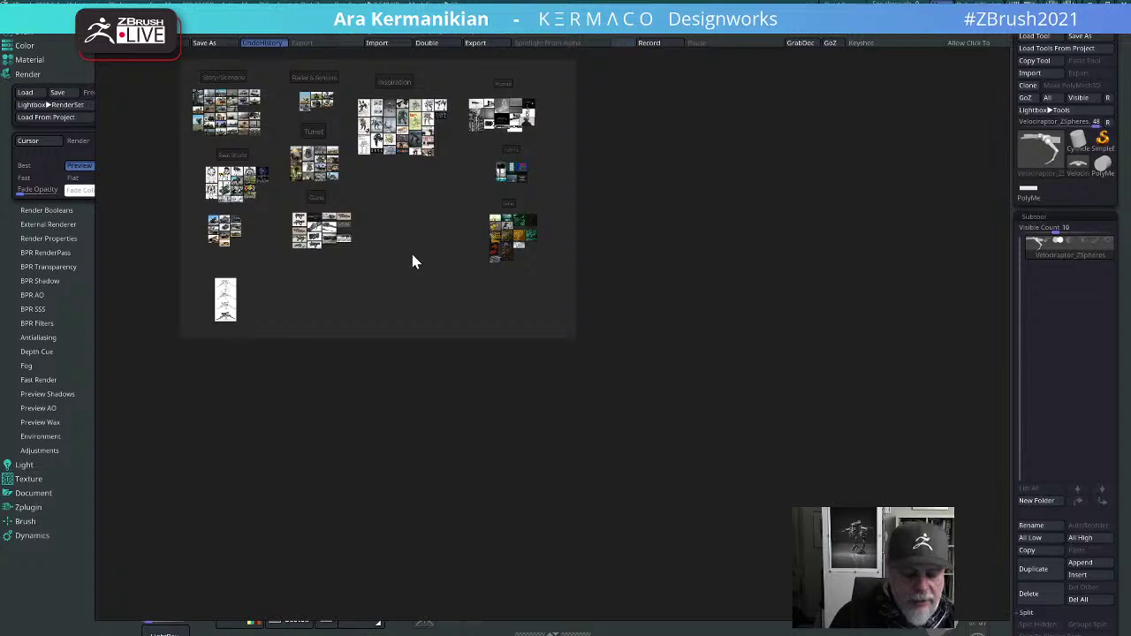
Step: Survey the reference board's image groups and frame the complete Story/Scenario group for review
{"action": "middle_click_drag", "start_coordinate": [412, 261], "coordinate": [566, 404]}
{"action": "scroll", "coordinate": [601, 412], "scroll_direction": "up", "scroll_amount": 5}
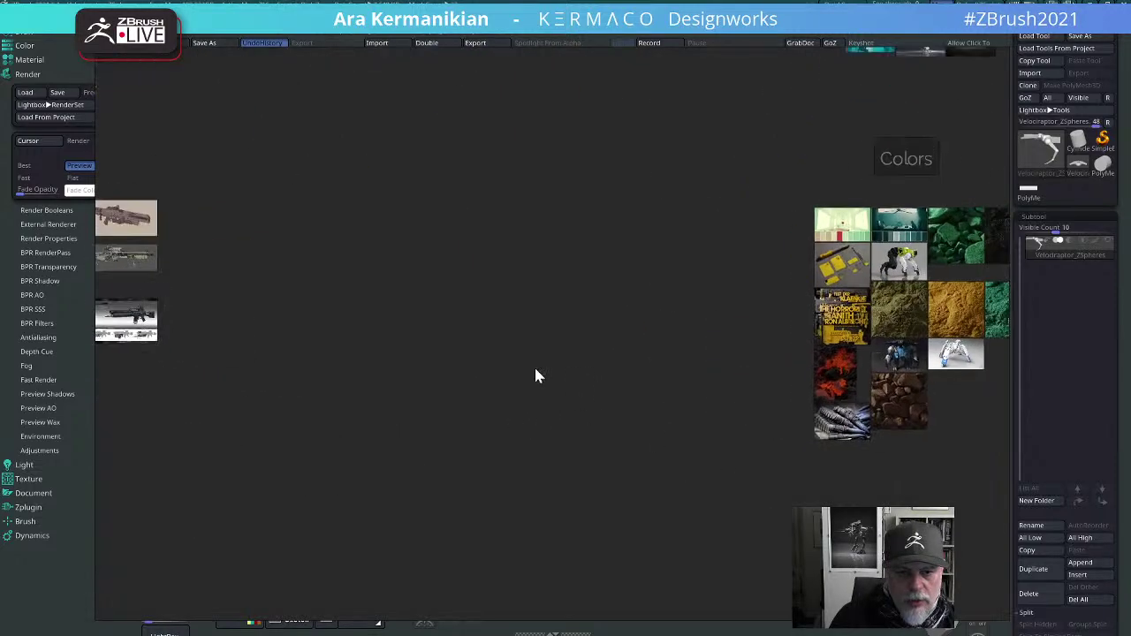
{"action": "scroll", "coordinate": [491, 336], "scroll_direction": "down", "scroll_amount": 5}
{"action": "middle_click_drag", "start_coordinate": [404, 283], "coordinate": [674, 416]}
{"action": "scroll", "coordinate": [590, 356], "scroll_direction": "up", "scroll_amount": 3}
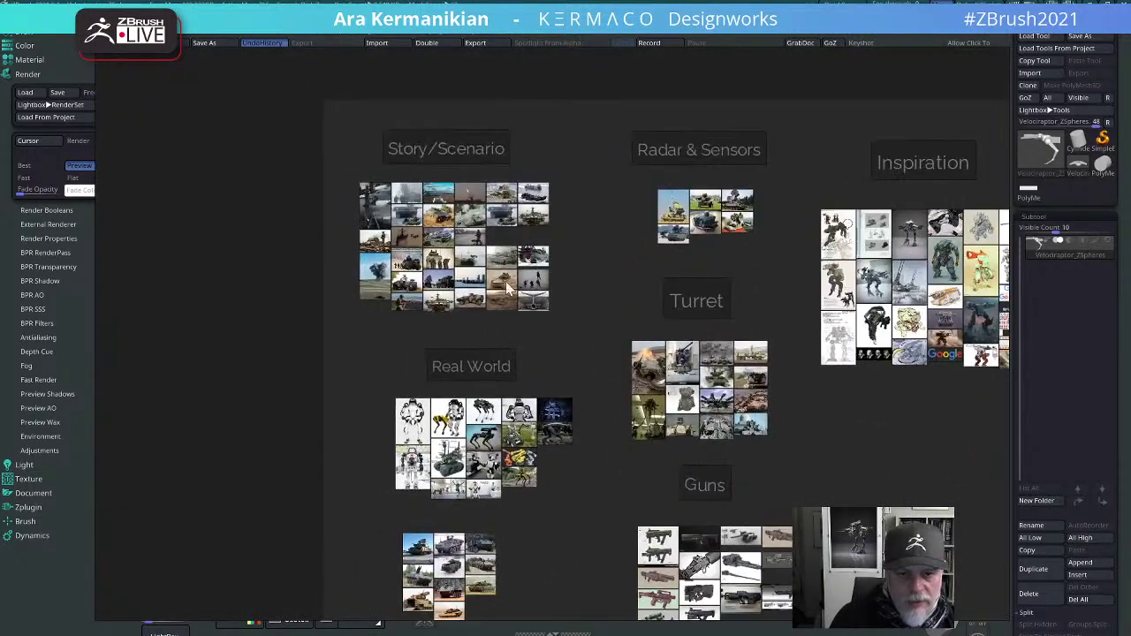
{"action": "scroll", "coordinate": [530, 292], "scroll_direction": "up", "scroll_amount": 4}
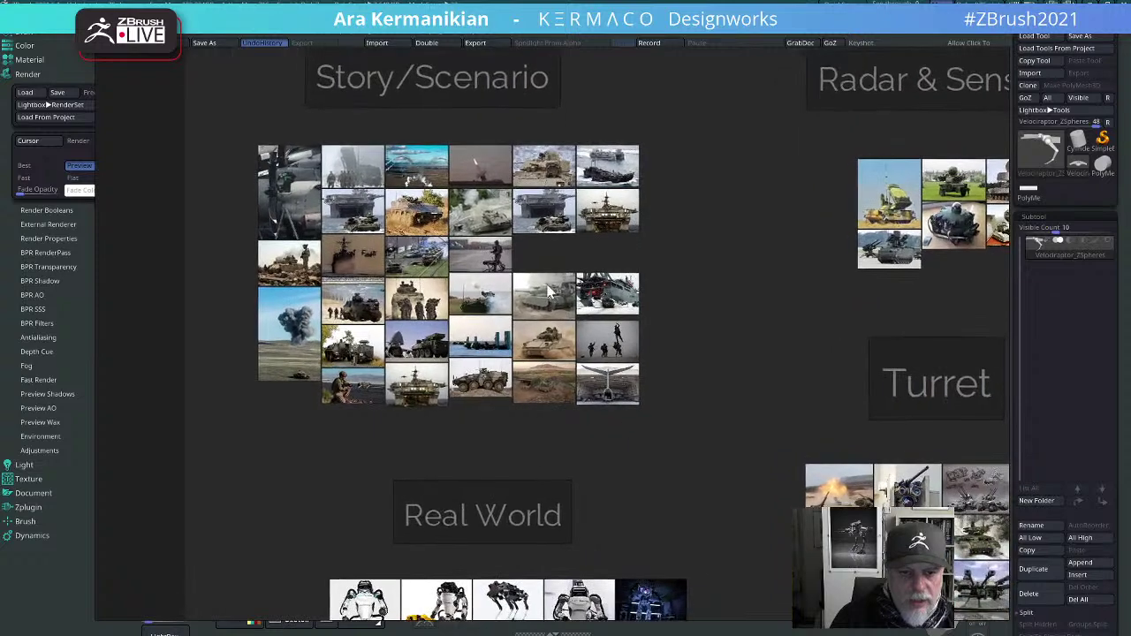
{"action": "middle_click_drag", "start_coordinate": [548, 286], "coordinate": [580, 365]}
{"action": "scroll", "coordinate": [607, 395], "scroll_direction": "up", "scroll_amount": 4}
{"action": "middle_click_drag", "start_coordinate": [557, 329], "coordinate": [661, 410]}
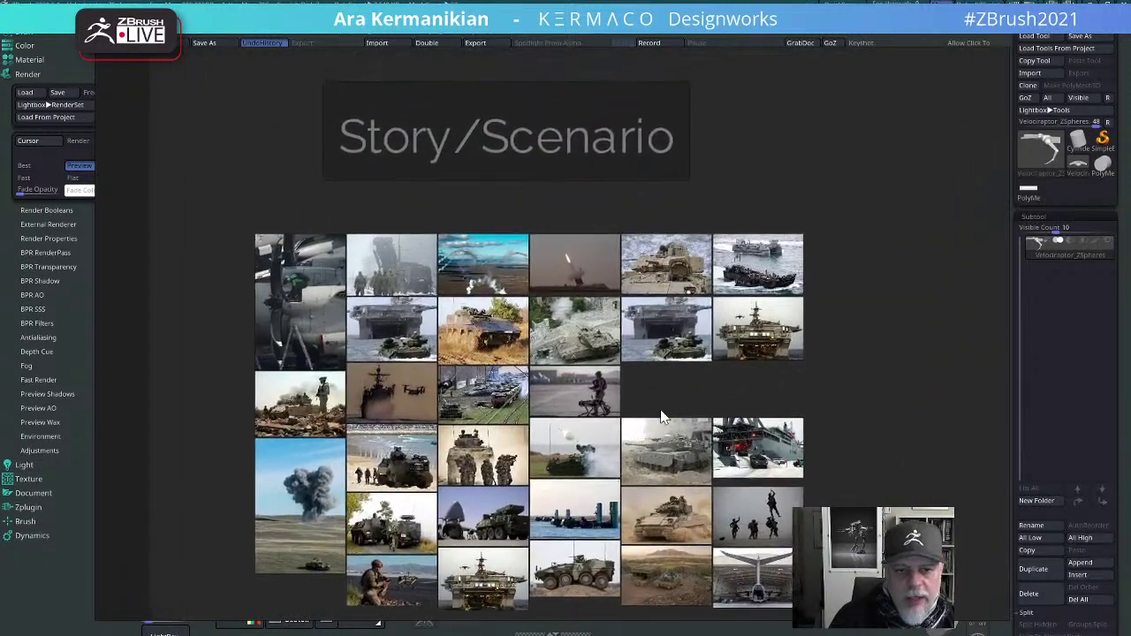
{"action": "middle_click_drag", "start_coordinate": [605, 538], "coordinate": [611, 514]}
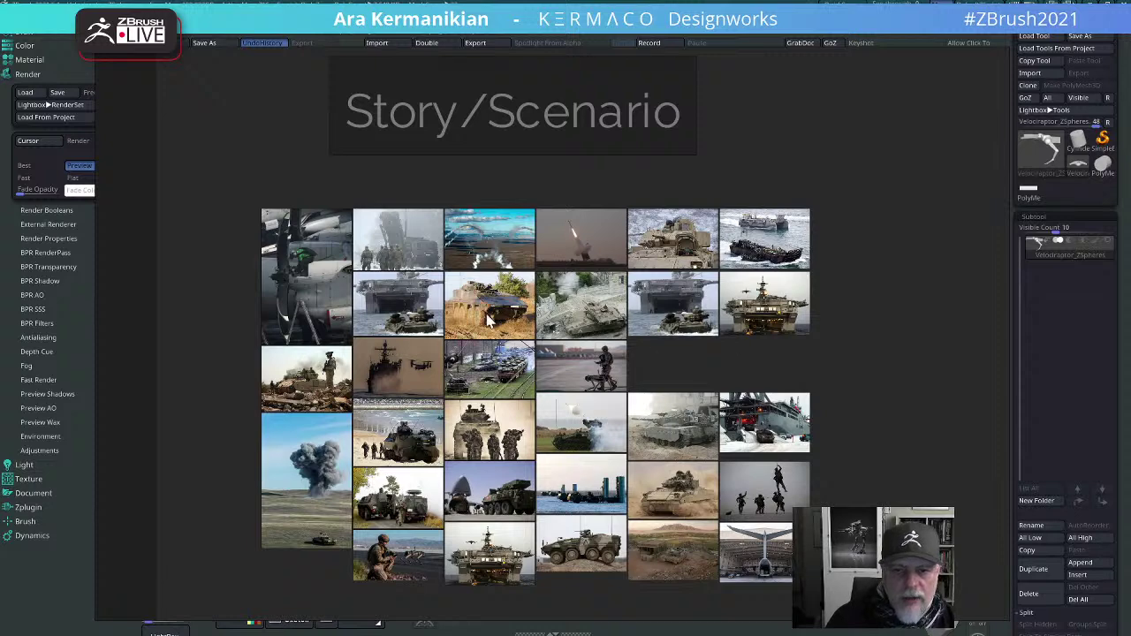
Step: Examine the Story/Scenario images of the aircraft carrier, the missile launcher, and the two soldiers with robot dogs at full size
{"action": "left_click", "coordinate": [766, 320]}
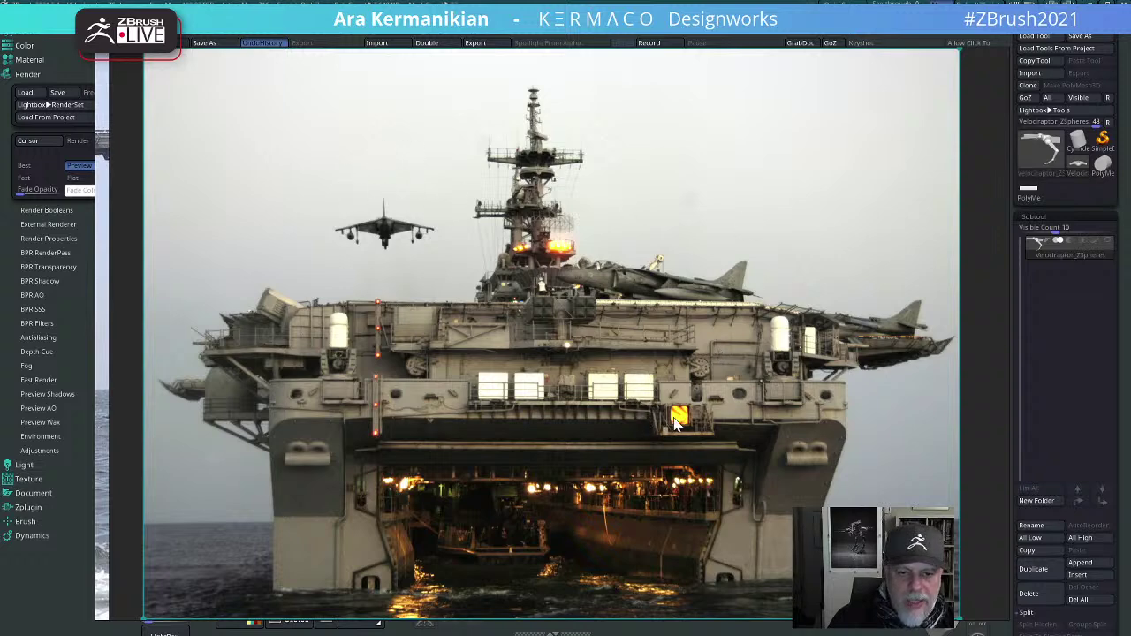
{"action": "double_click", "coordinate": [574, 323]}
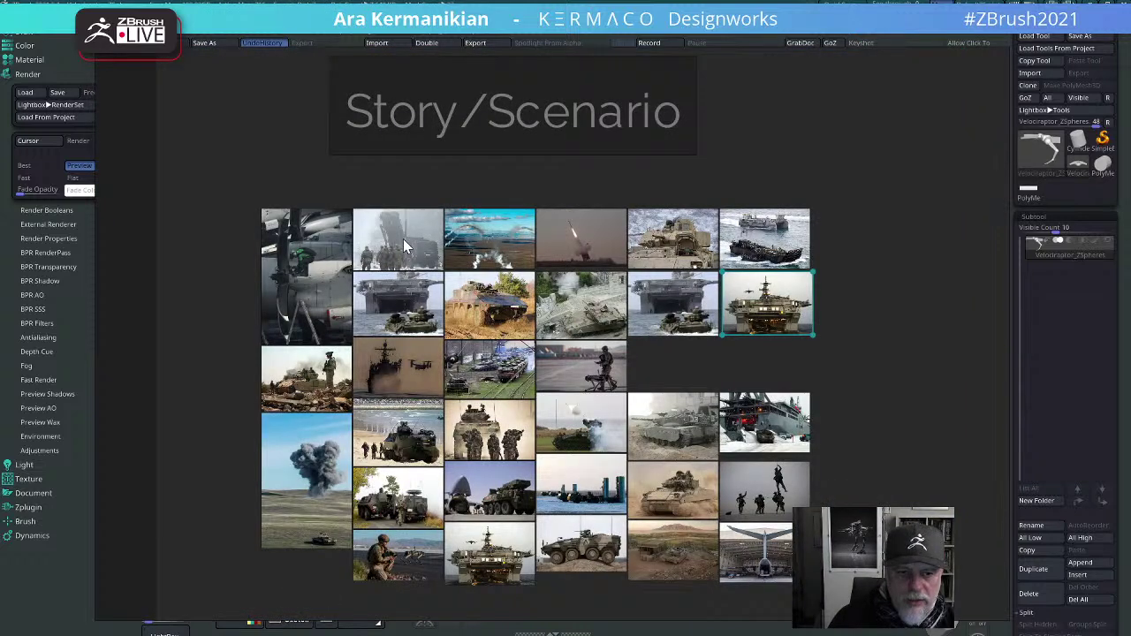
{"action": "double_click", "coordinate": [405, 246]}
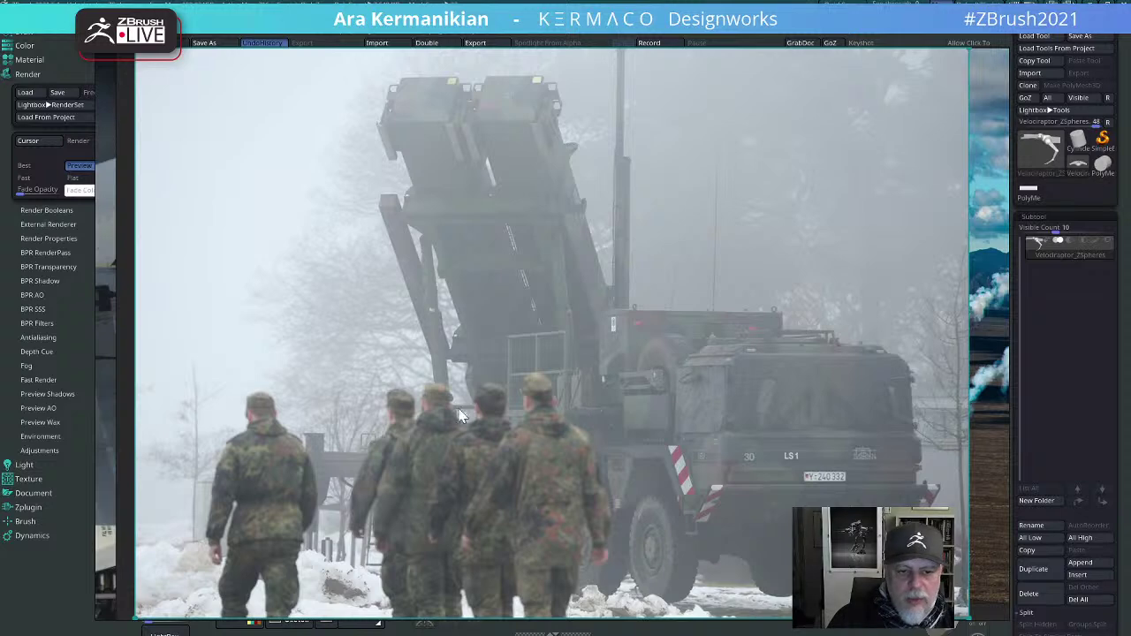
{"action": "double_click", "coordinate": [655, 304]}
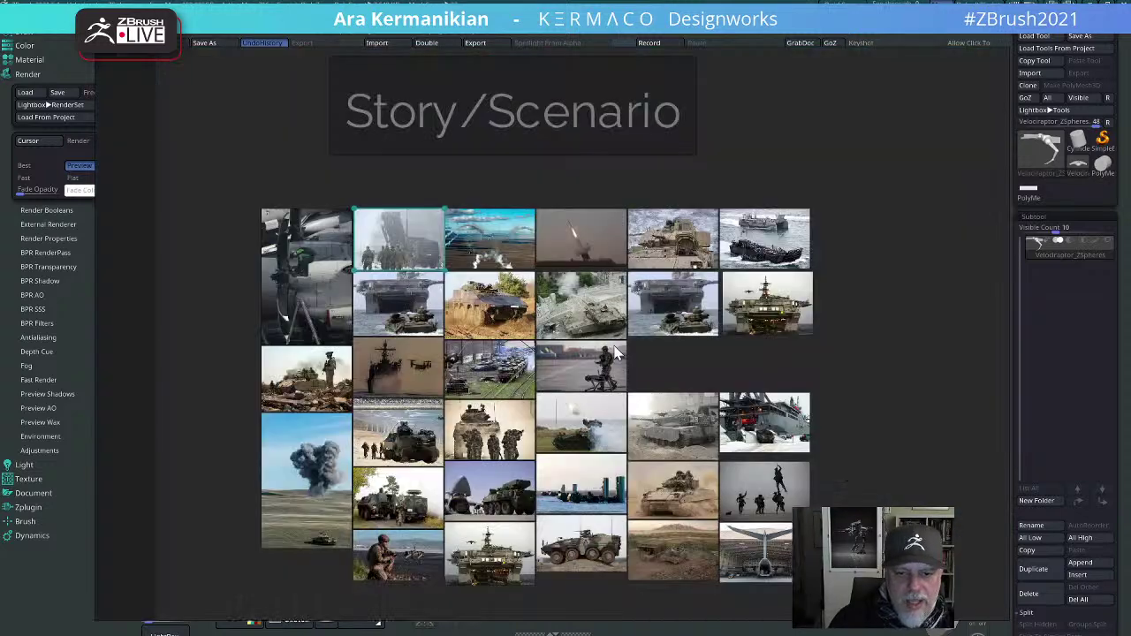
{"action": "double_click", "coordinate": [613, 371]}
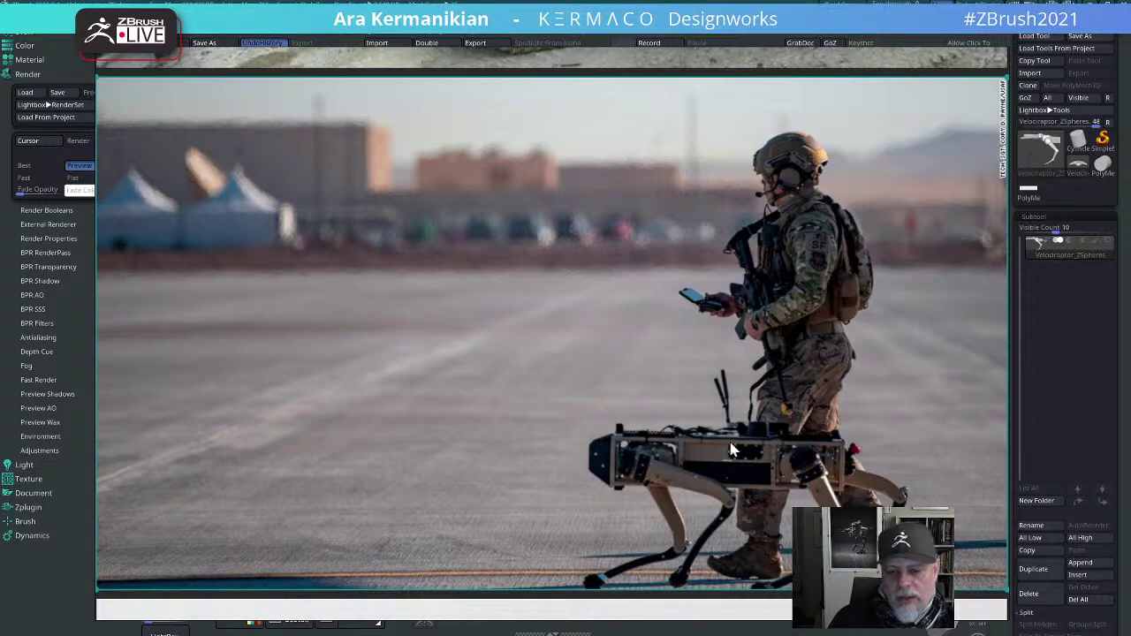
{"action": "double_click", "coordinate": [662, 443]}
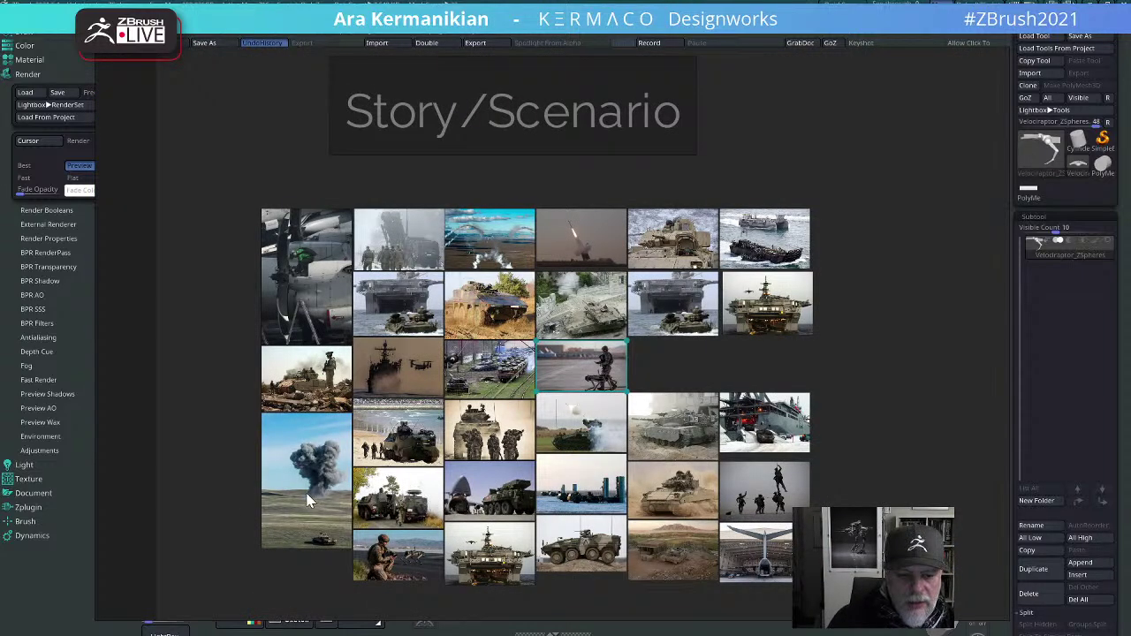
{"action": "double_click", "coordinate": [415, 557]}
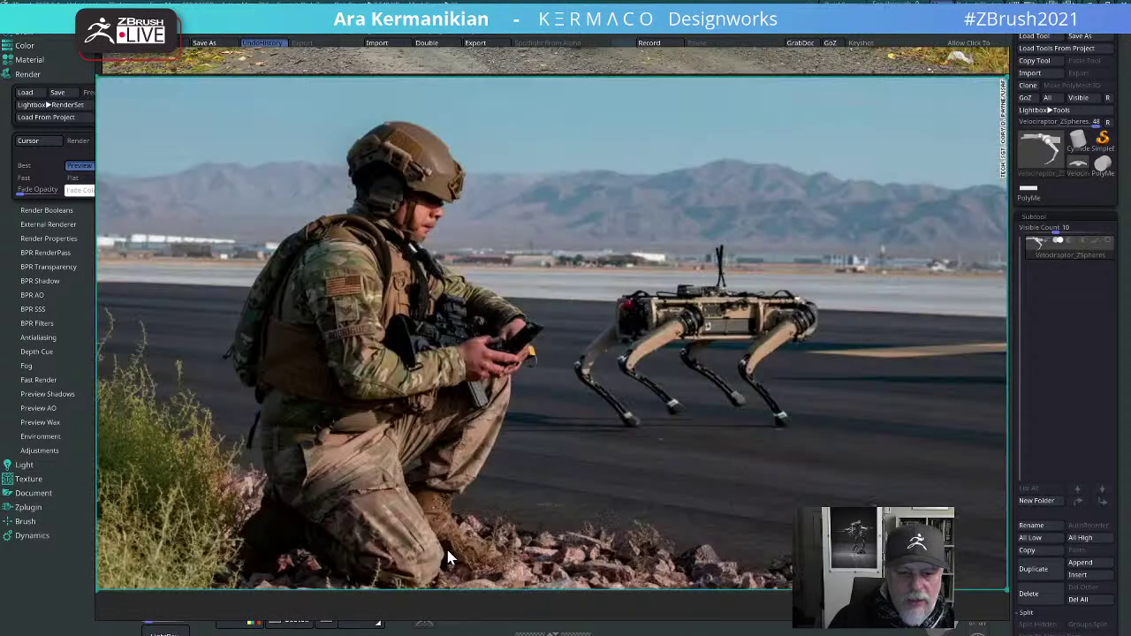
{"action": "double_click", "coordinate": [448, 559]}
Step: Delete the duplicate aircraft carrier image from the bottom row of the Story/Scenario group
{"action": "left_click", "coordinate": [505, 578]}
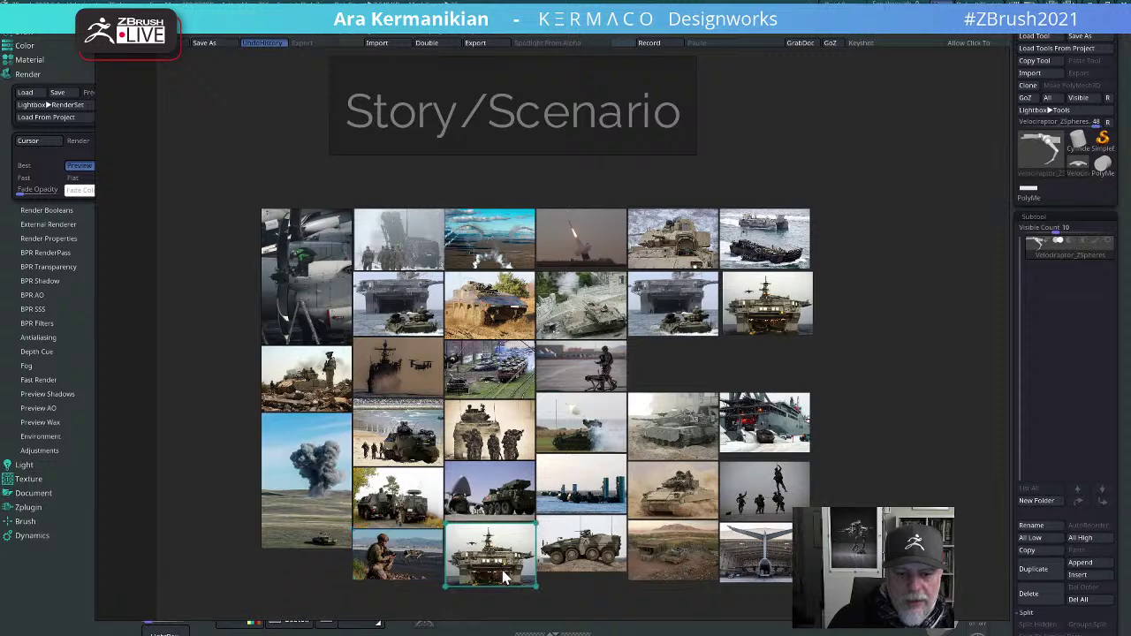
{"action": "key", "text": "Delete"}
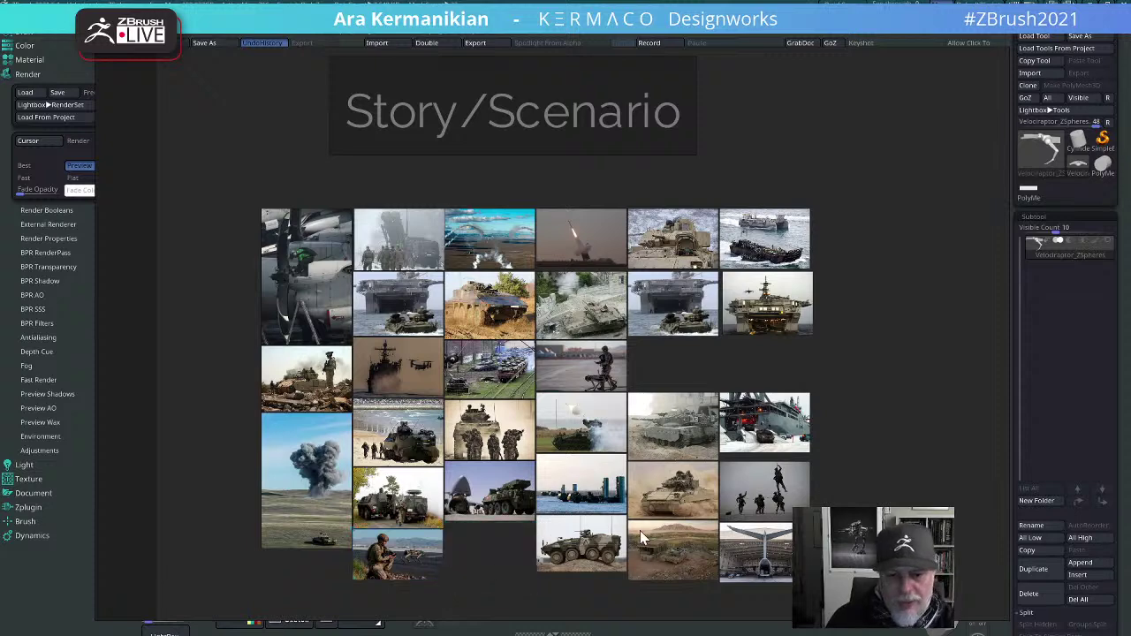
Step: Examine the Story/Scenario images of the cargo plane in its hangar, the tan armored vehicle, and the tank beside the rubble
{"action": "double_click", "coordinate": [774, 566]}
{"action": "double_click", "coordinate": [680, 382]}
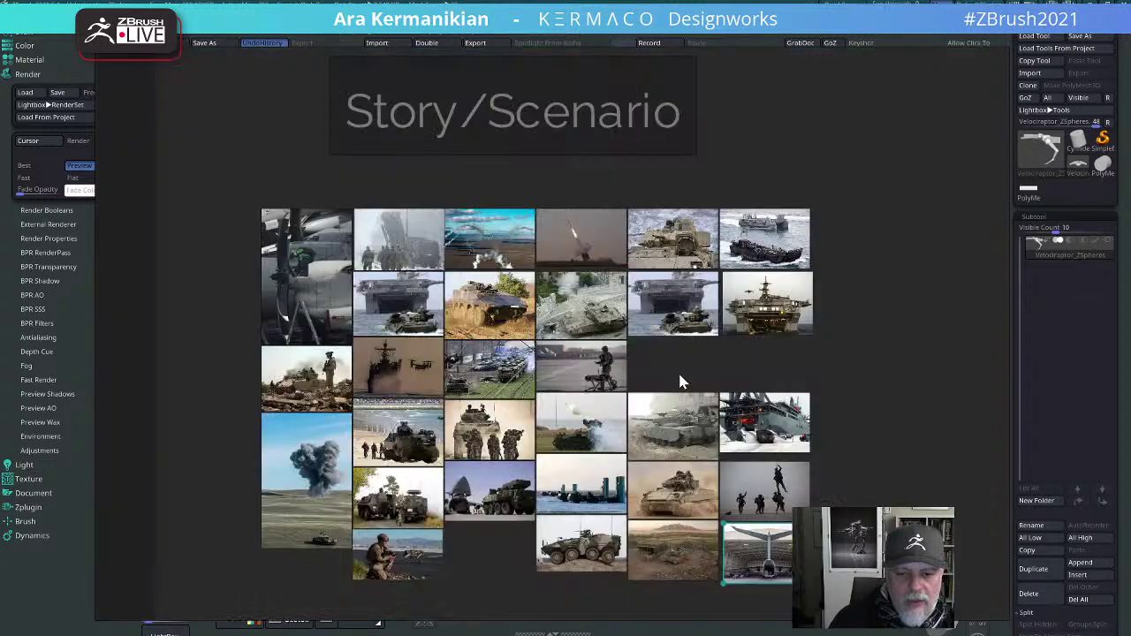
{"action": "double_click", "coordinate": [771, 571]}
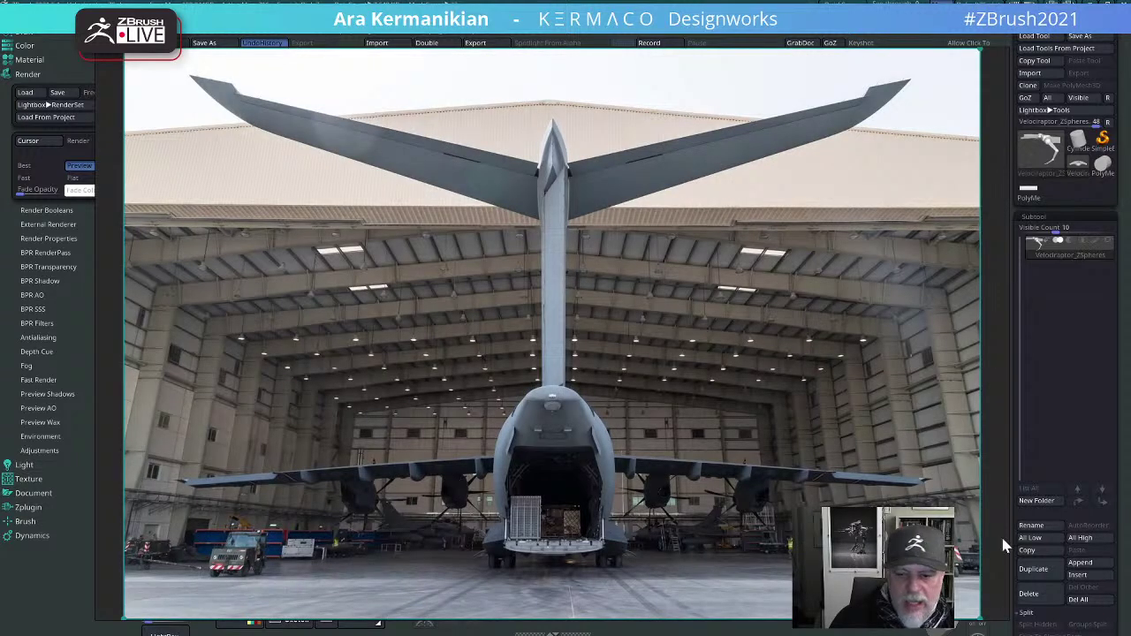
{"action": "double_click", "coordinate": [639, 320]}
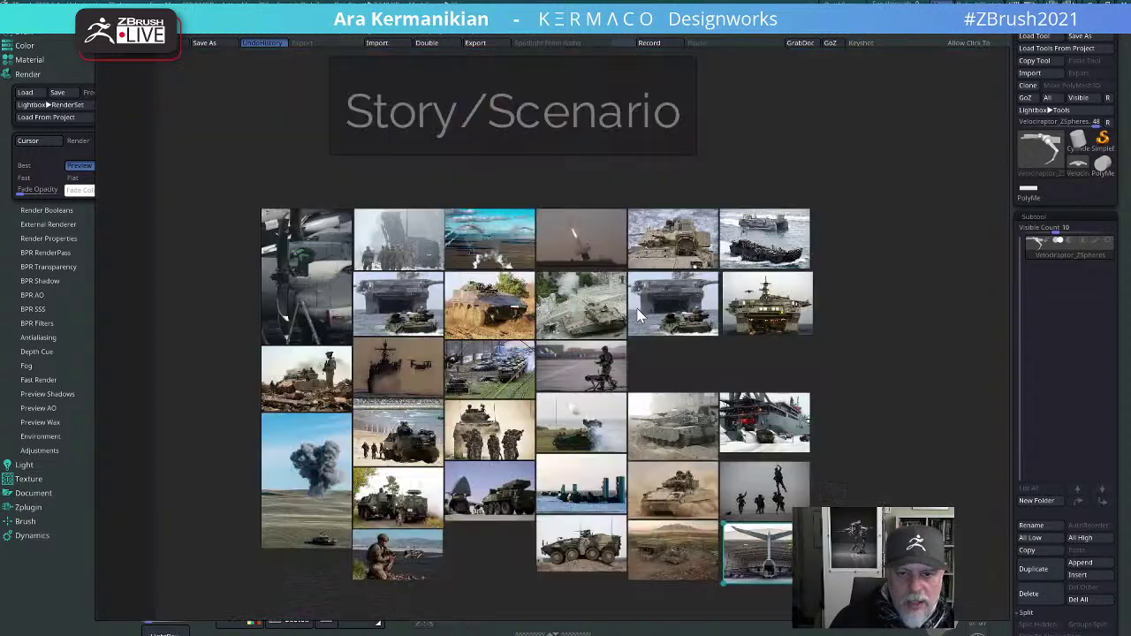
{"action": "double_click", "coordinate": [670, 257]}
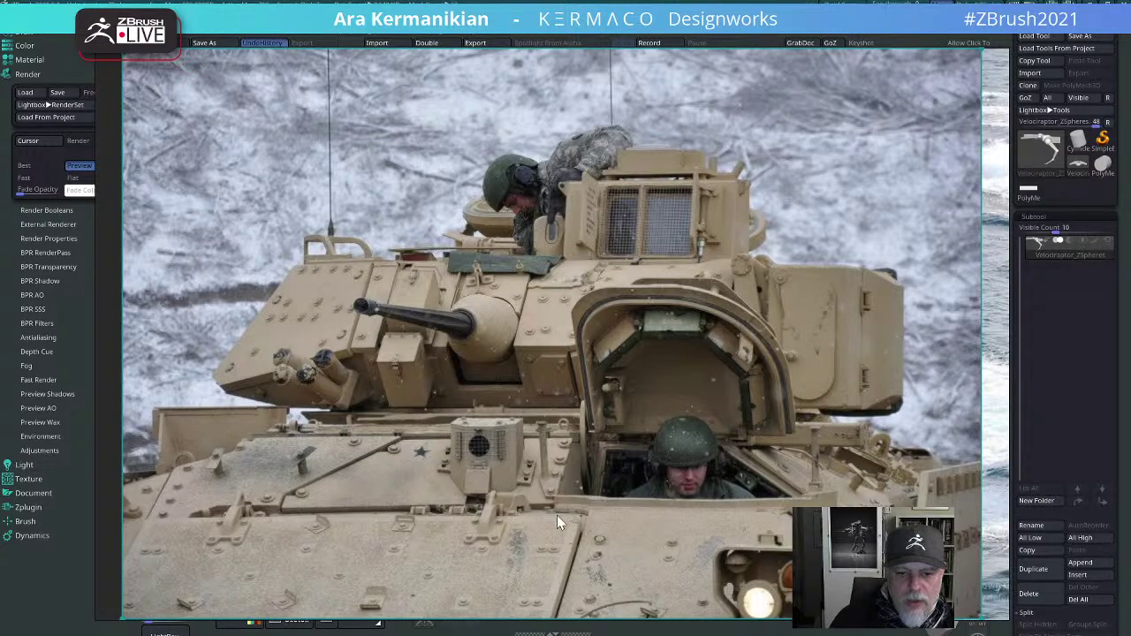
{"action": "double_click", "coordinate": [620, 456]}
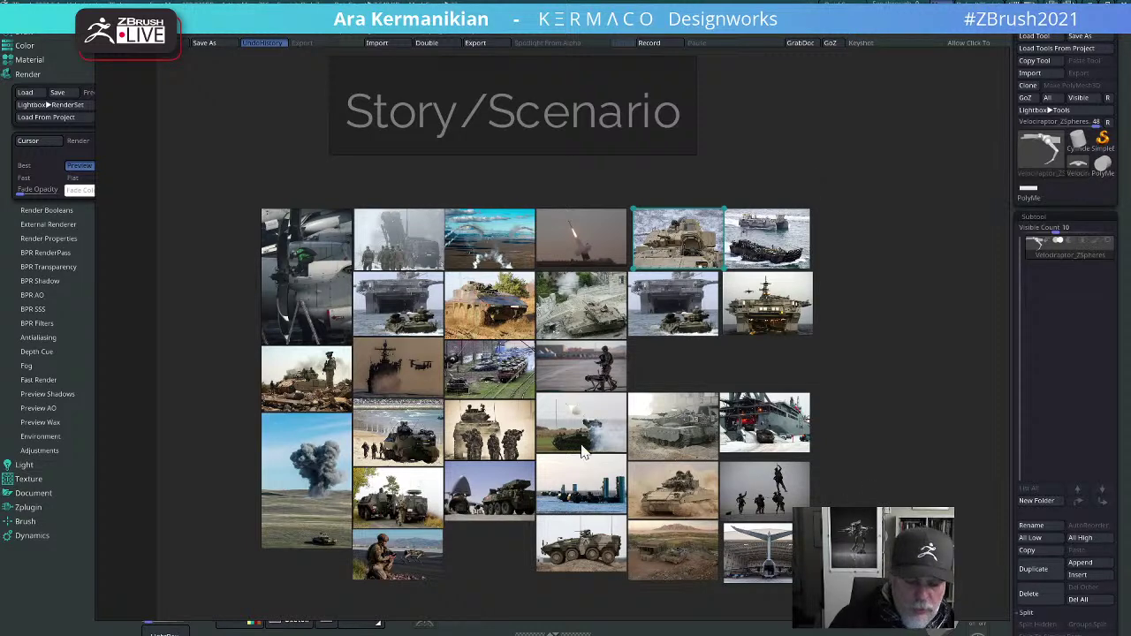
{"action": "key", "text": "space"}
{"action": "key", "text": "space"}
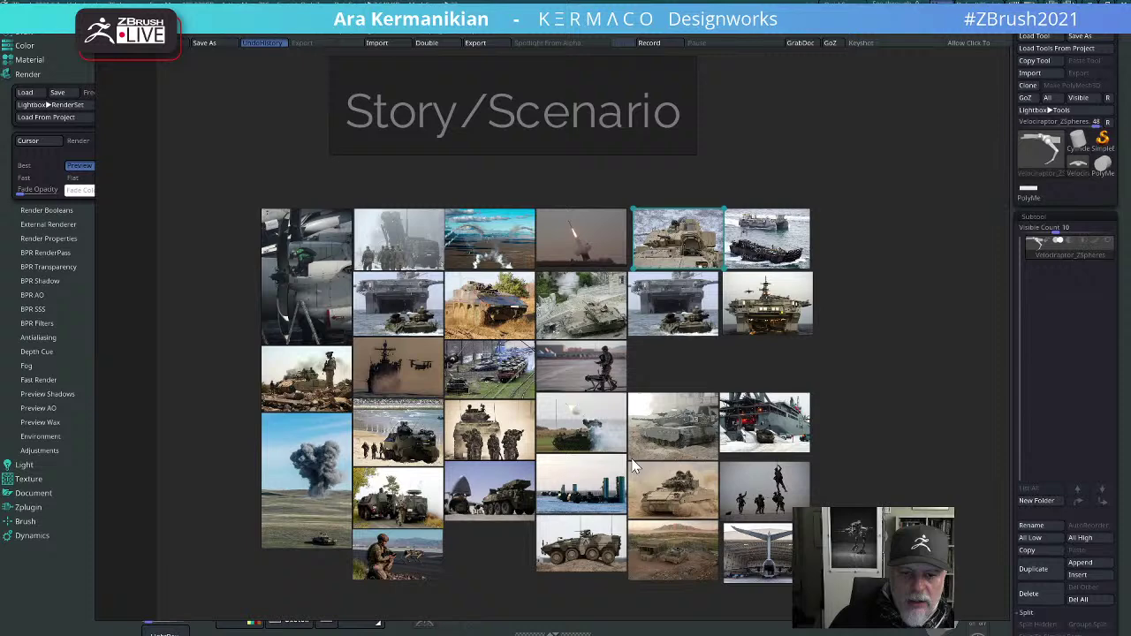
{"action": "double_click", "coordinate": [575, 298]}
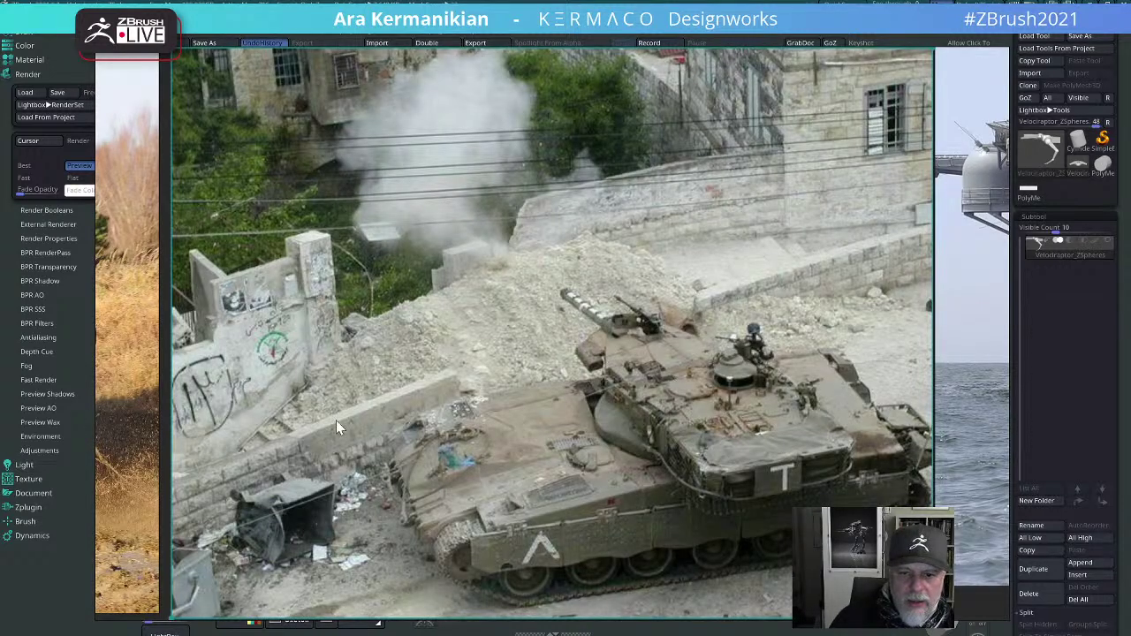
{"action": "double_click", "coordinate": [527, 369]}
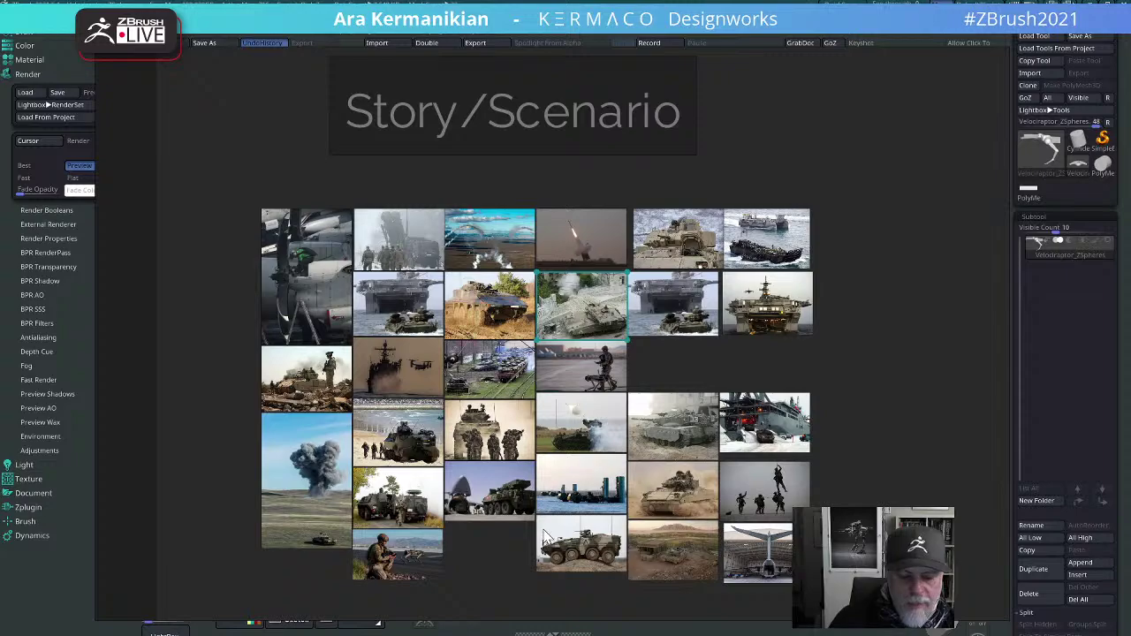
Step: Frame the Real World group on the reference board and examine its humanoid, quadruped and tracked robots
{"action": "middle_click_drag", "start_coordinate": [544, 527], "coordinate": [641, 242]}
{"action": "middle_click_drag", "start_coordinate": [607, 467], "coordinate": [495, 250]}
{"action": "middle_click_drag", "start_coordinate": [534, 457], "coordinate": [408, 282]}
{"action": "scroll", "coordinate": [454, 372], "scroll_direction": "up", "scroll_amount": 2}
{"action": "middle_click_drag", "start_coordinate": [453, 435], "coordinate": [624, 500]}
{"action": "scroll", "coordinate": [624, 500], "scroll_direction": "up", "scroll_amount": 1}
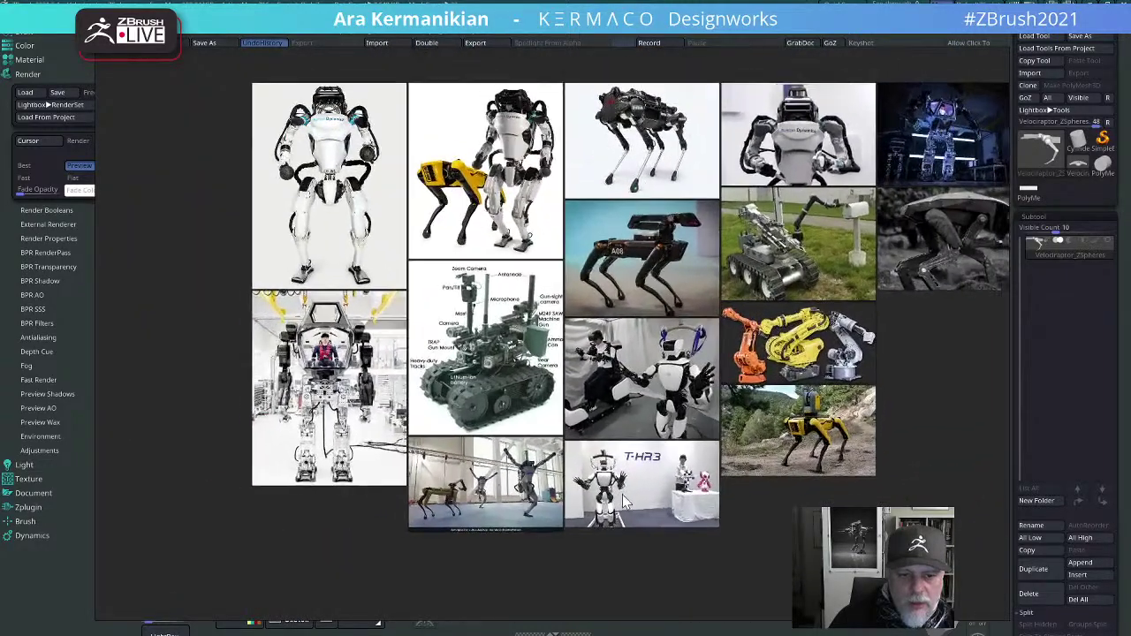
{"action": "scroll", "coordinate": [624, 500], "scroll_direction": "down", "scroll_amount": 1}
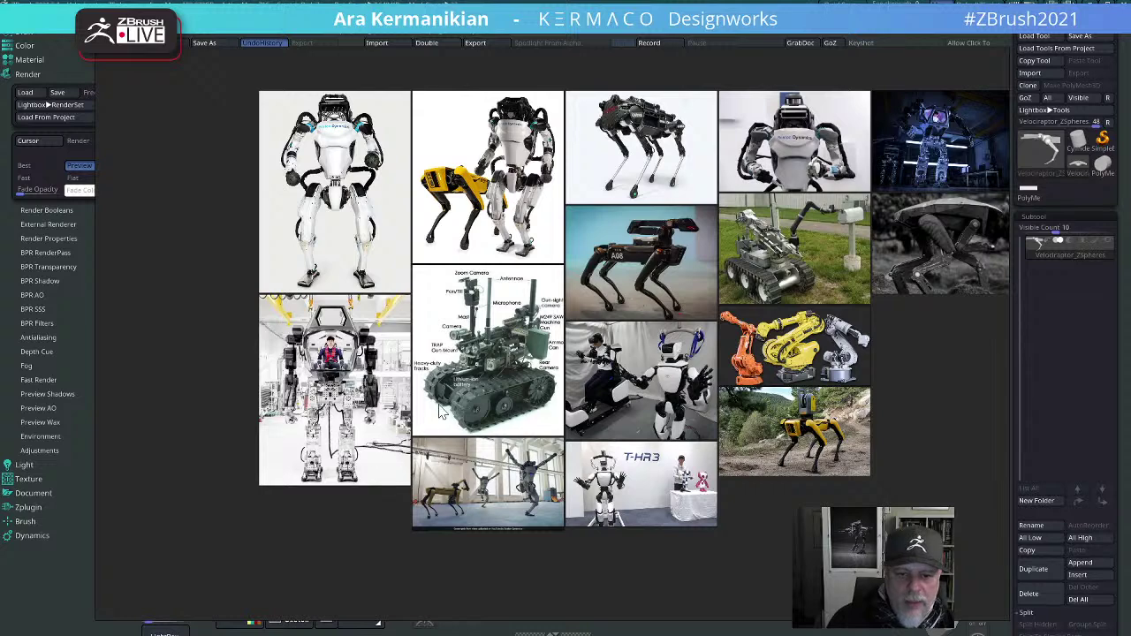
Step: Examine the Real World images of the piloted mech in the dark hangar and the dancing Boston Dynamics robots at full size
{"action": "left_click", "coordinate": [938, 146]}
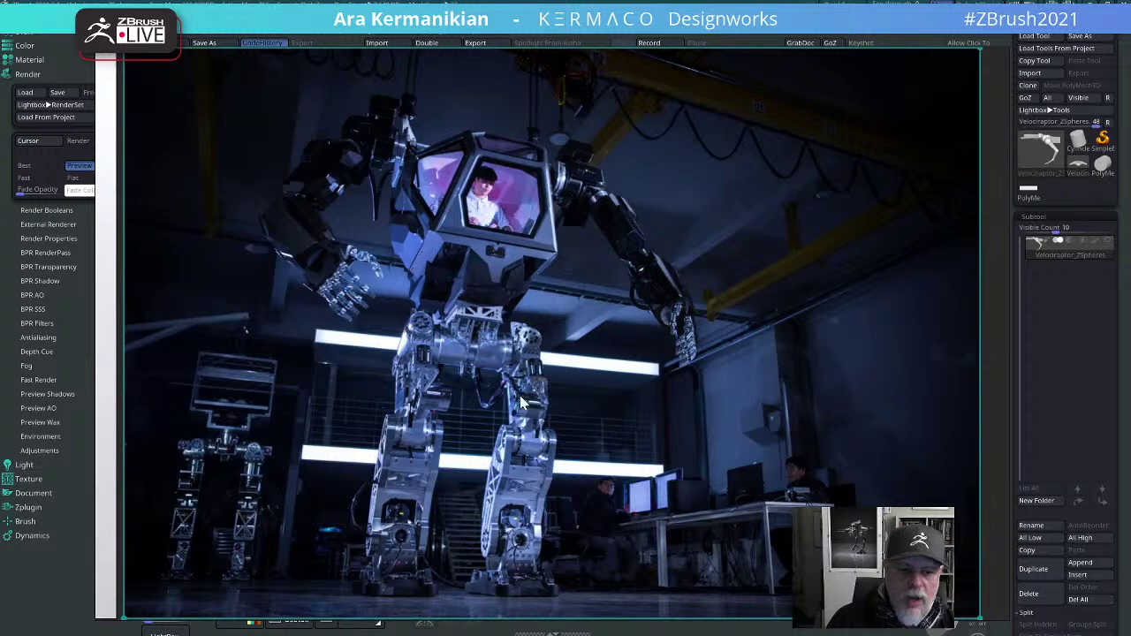
{"action": "double_click", "coordinate": [696, 399]}
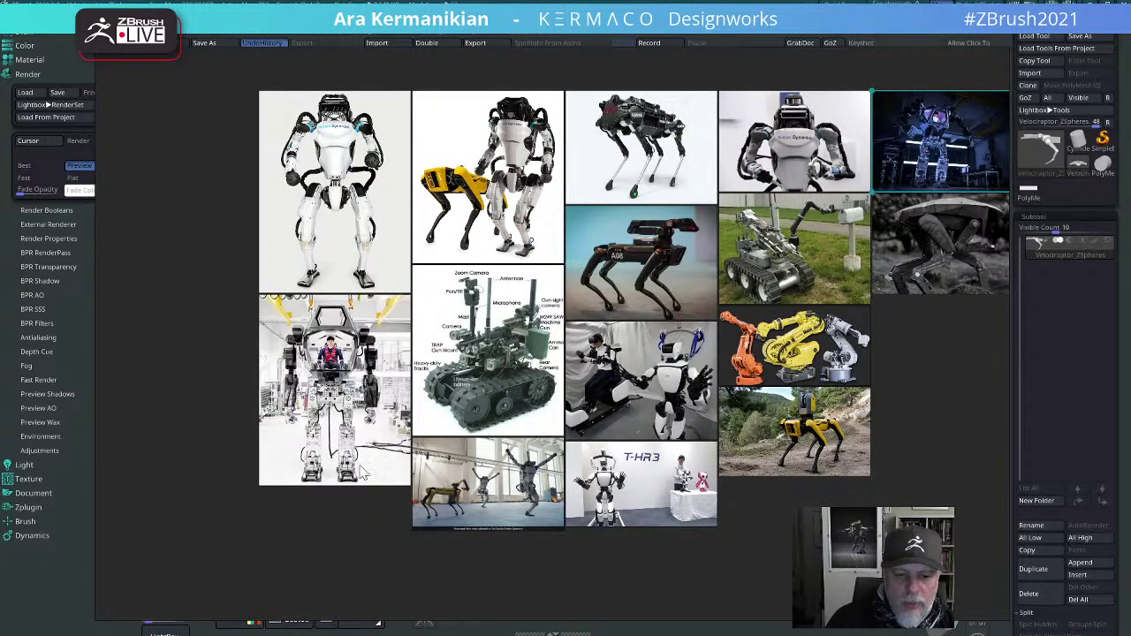
{"action": "double_click", "coordinate": [508, 479]}
{"action": "double_click", "coordinate": [510, 480]}
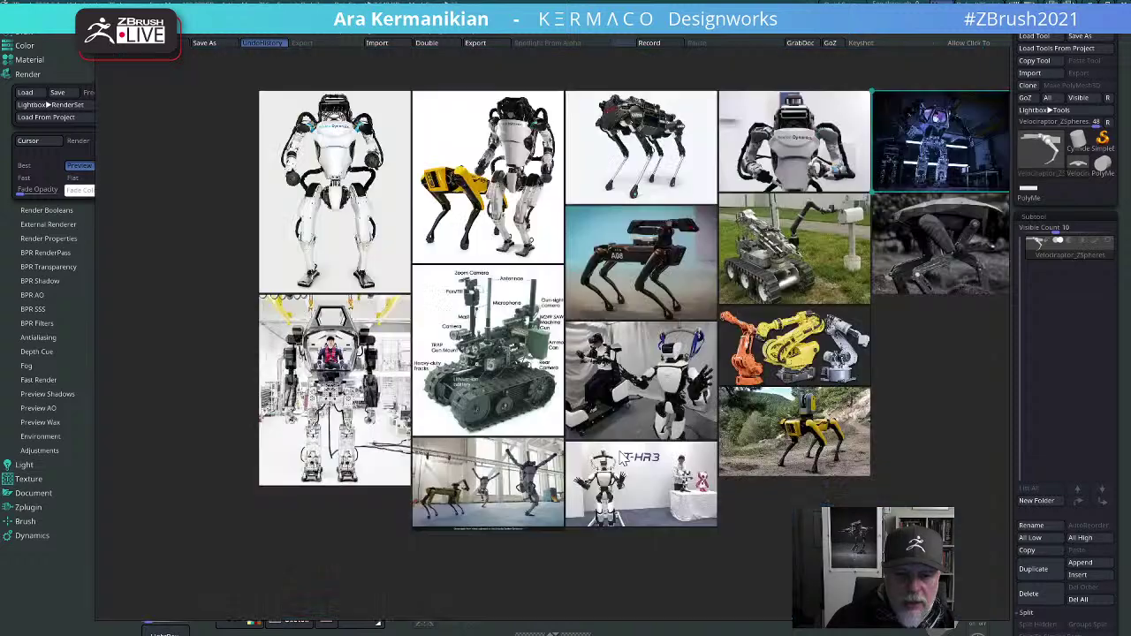
{"action": "double_click", "coordinate": [508, 482]}
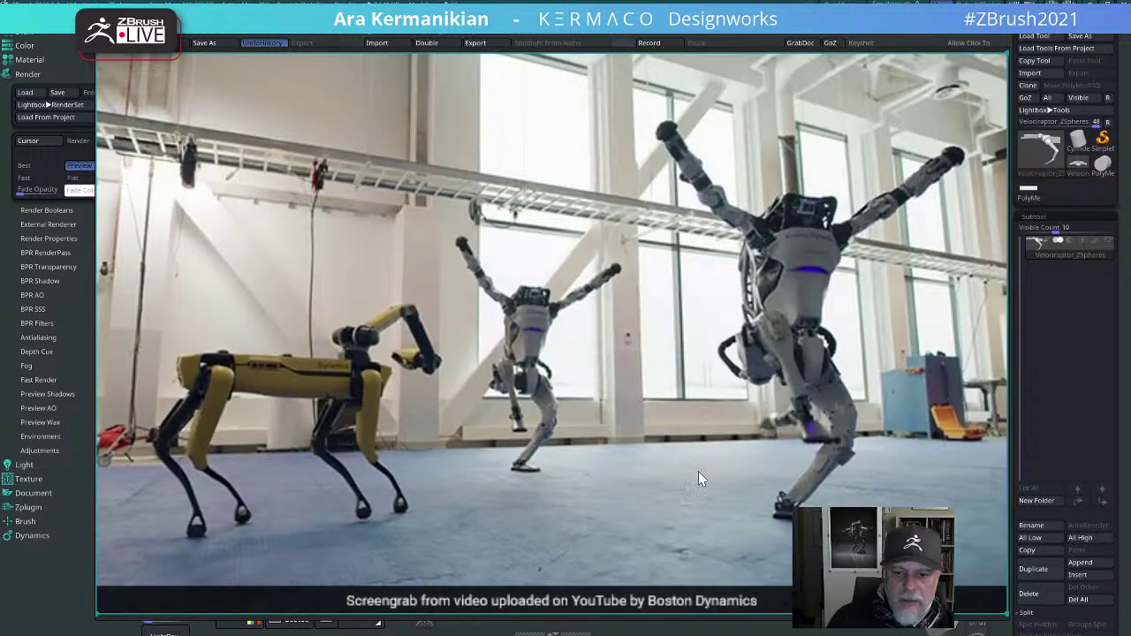
{"action": "double_click", "coordinate": [631, 330]}
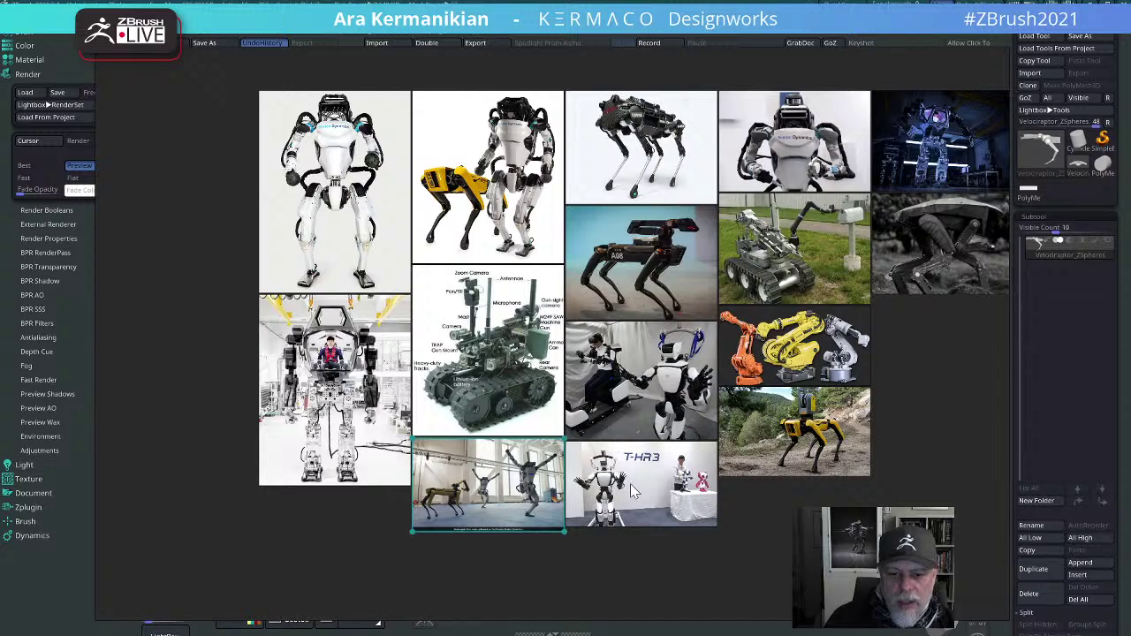
{"action": "key", "text": "space"}
{"action": "key", "text": "space"}
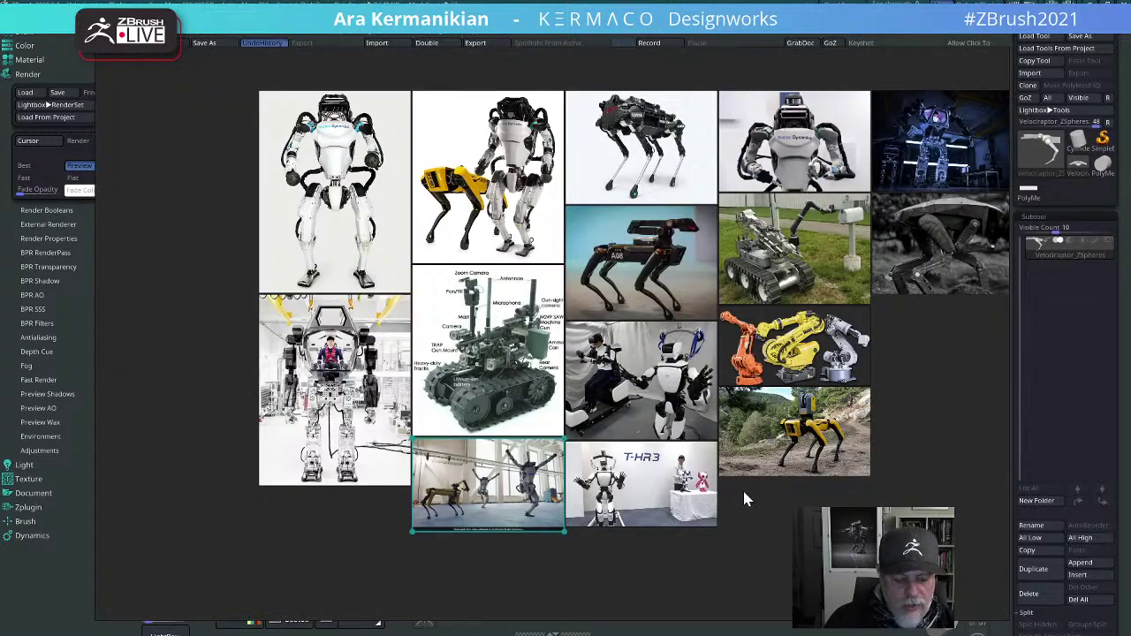
Step: Frame the Inspiration group on the reference board and examine the Battletech Vulture schematic at full size
{"action": "scroll", "coordinate": [745, 491], "scroll_direction": "down", "scroll_amount": 10}
{"action": "scroll", "coordinate": [831, 488], "scroll_direction": "up", "scroll_amount": 2}
{"action": "middle_click_drag", "start_coordinate": [835, 500], "coordinate": [422, 354]}
{"action": "scroll", "coordinate": [571, 228], "scroll_direction": "up", "scroll_amount": 7}
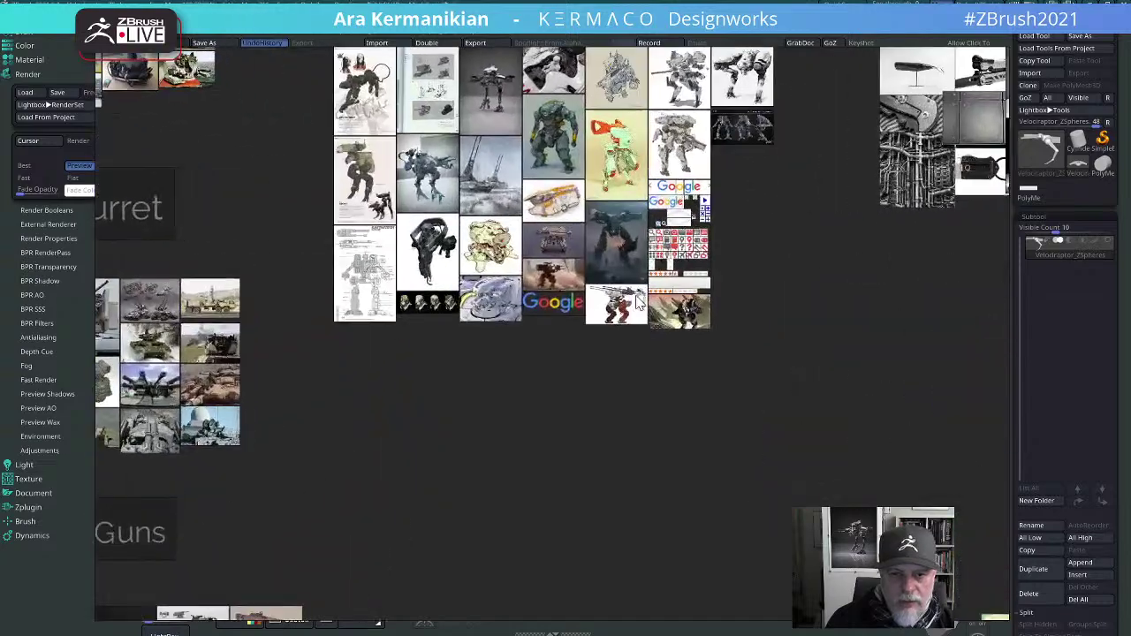
{"action": "scroll", "coordinate": [566, 260], "scroll_direction": "down", "scroll_amount": 1}
{"action": "middle_click_drag", "start_coordinate": [577, 252], "coordinate": [608, 383]}
{"action": "scroll", "coordinate": [601, 320], "scroll_direction": "up", "scroll_amount": 5}
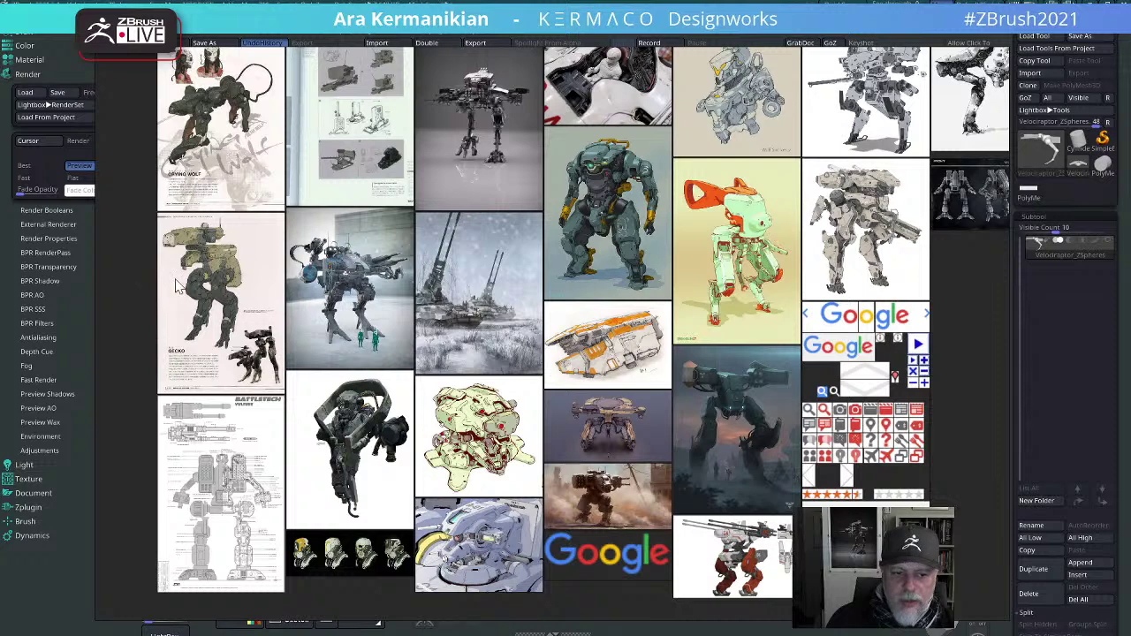
{"action": "double_click", "coordinate": [249, 530]}
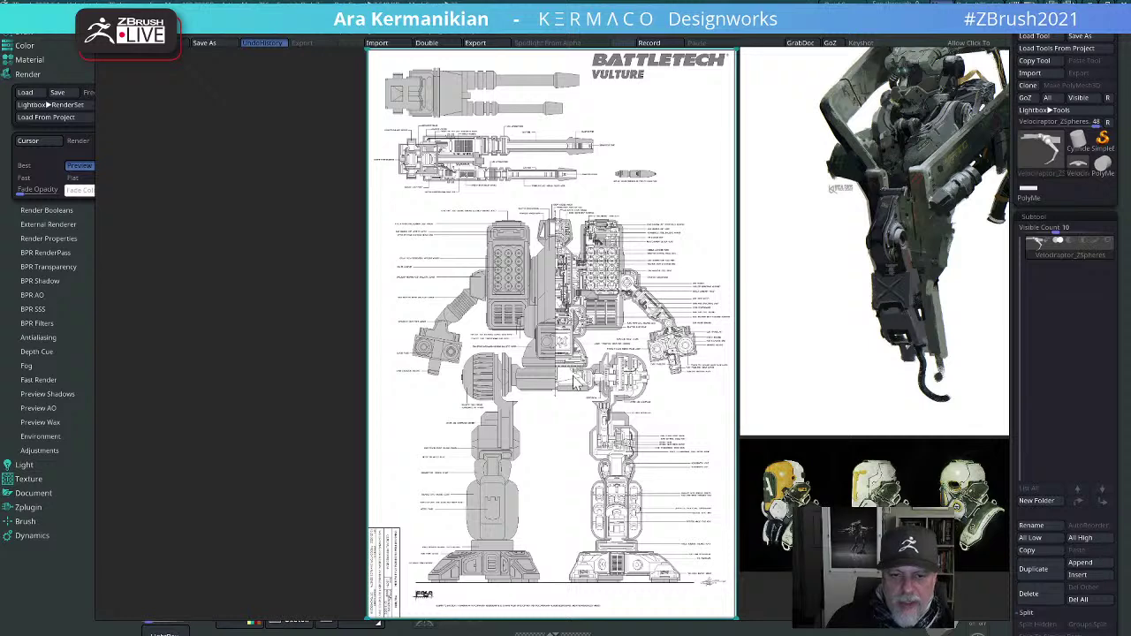
{"action": "double_click", "coordinate": [545, 449]}
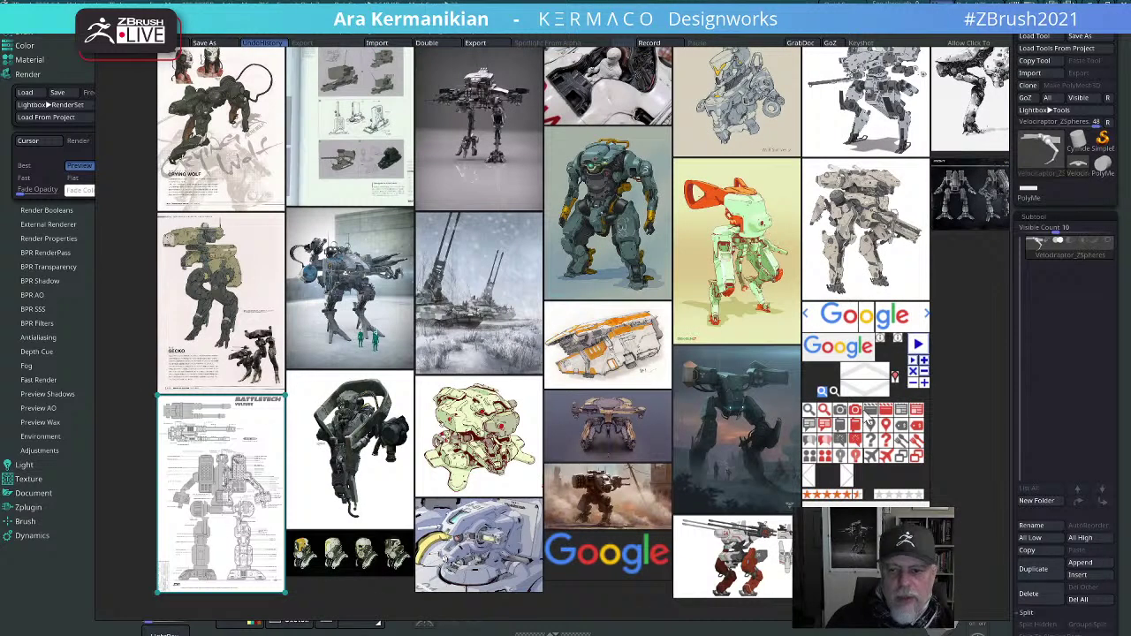
Step: Delete the stray Google icon sheet image from the Inspiration group
{"action": "left_click", "coordinate": [875, 346]}
{"action": "left_click_drag", "start_coordinate": [894, 372], "coordinate": [907, 373]}
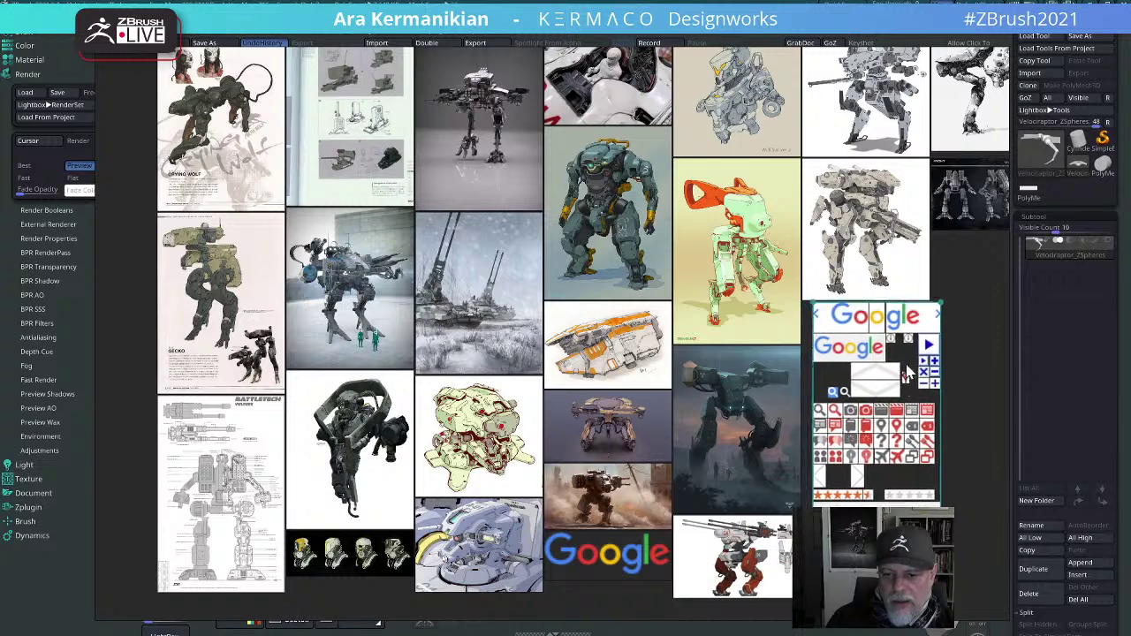
{"action": "key", "text": "Delete"}
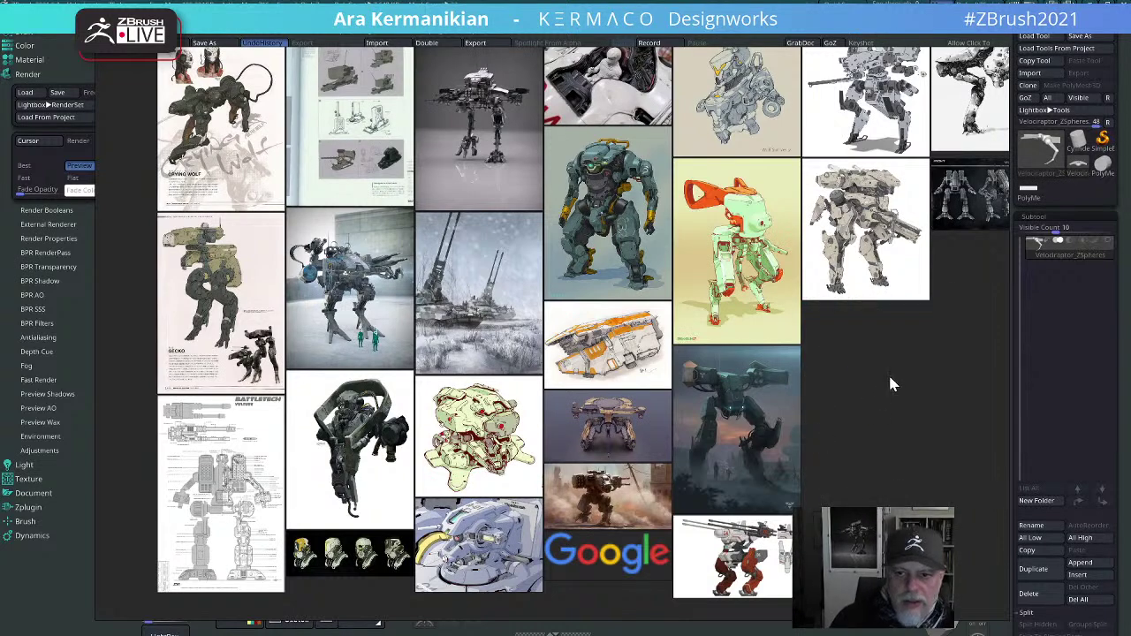
Step: Frame the Materials group on the reference board and examine its metal panels, pipes, knives and tool images
{"action": "scroll", "coordinate": [893, 402], "scroll_direction": "down", "scroll_amount": 5}
{"action": "scroll", "coordinate": [853, 398], "scroll_direction": "up", "scroll_amount": 3}
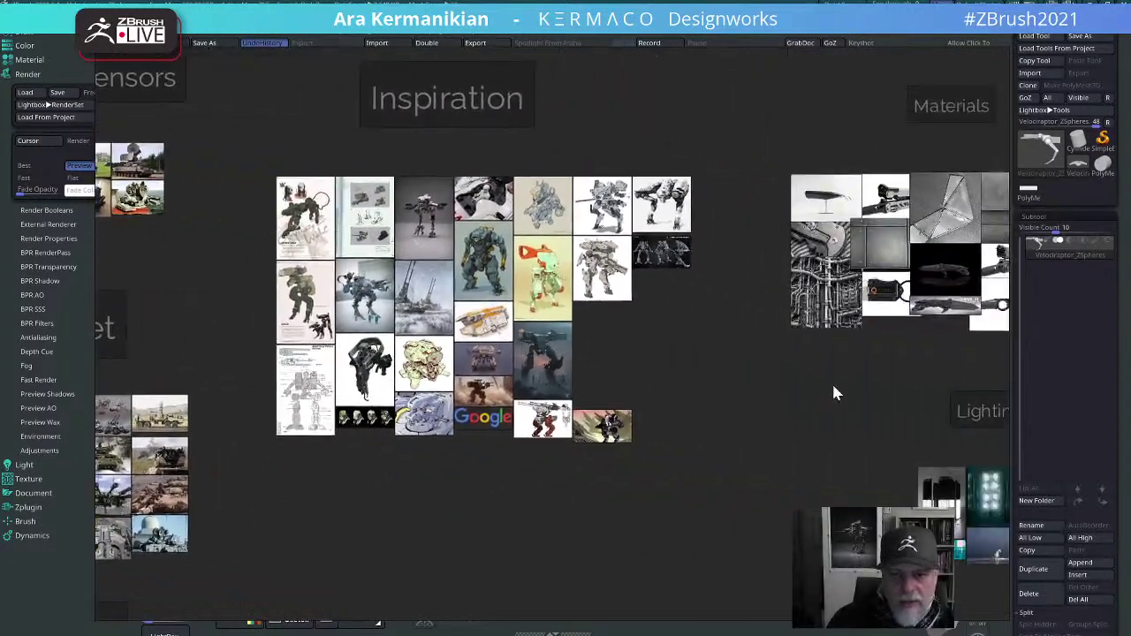
{"action": "scroll", "coordinate": [837, 394], "scroll_direction": "down", "scroll_amount": 1}
{"action": "middle_click_drag", "start_coordinate": [950, 409], "coordinate": [626, 434]}
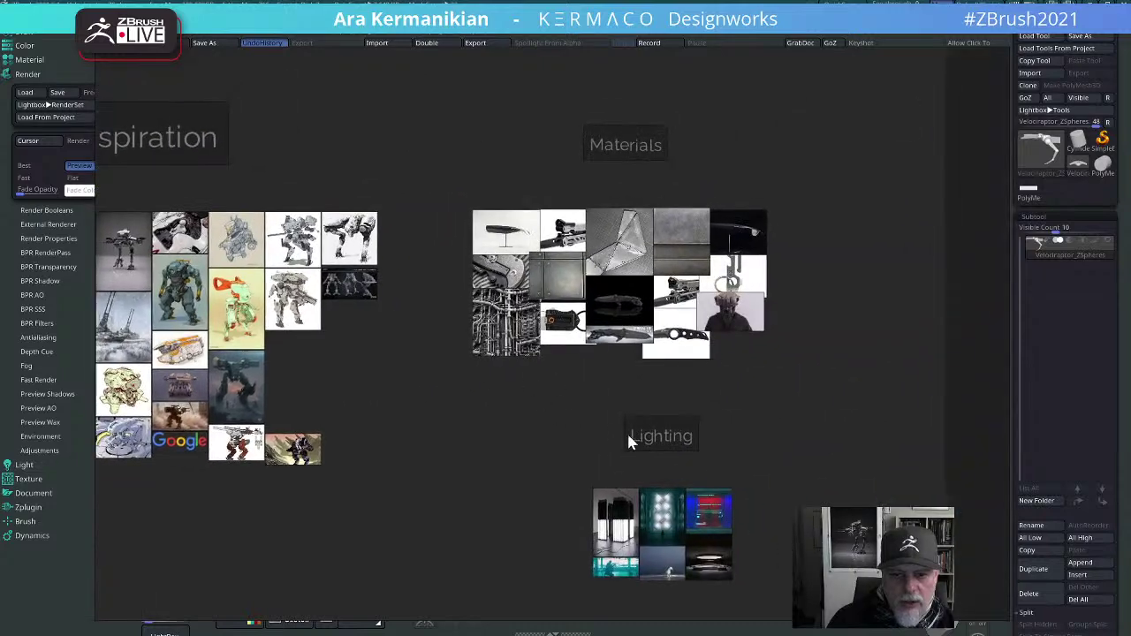
{"action": "scroll", "coordinate": [619, 428], "scroll_direction": "up", "scroll_amount": 7}
{"action": "middle_click_drag", "start_coordinate": [722, 309], "coordinate": [620, 555]}
{"action": "scroll", "coordinate": [619, 557], "scroll_direction": "down", "scroll_amount": 5}
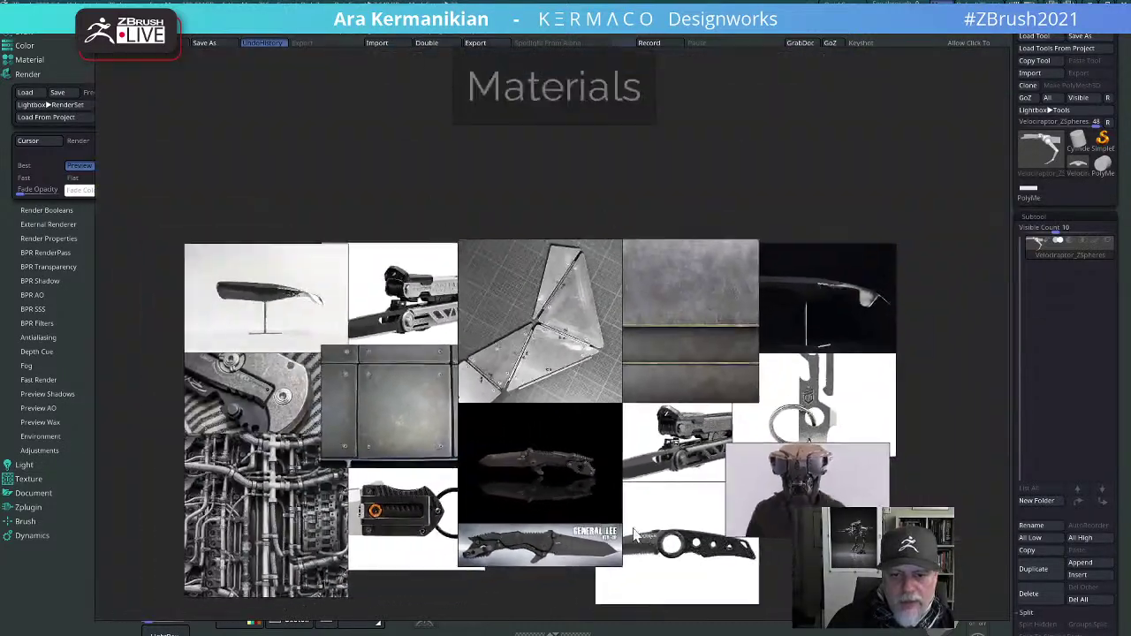
{"action": "scroll", "coordinate": [633, 535], "scroll_direction": "down", "scroll_amount": 1}
{"action": "middle_click_drag", "start_coordinate": [618, 559], "coordinate": [688, 469]}
{"action": "scroll", "coordinate": [727, 389], "scroll_direction": "up", "scroll_amount": 4}
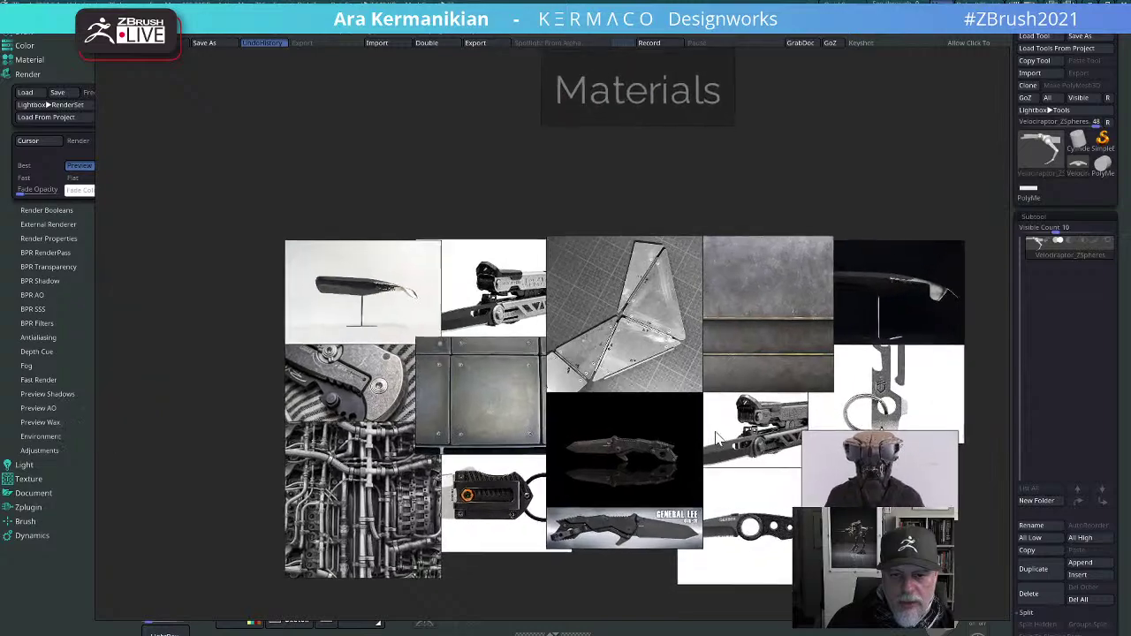
Step: Examine the Lighting and Colors reference groups
{"action": "scroll", "coordinate": [764, 466], "scroll_direction": "down", "scroll_amount": 6}
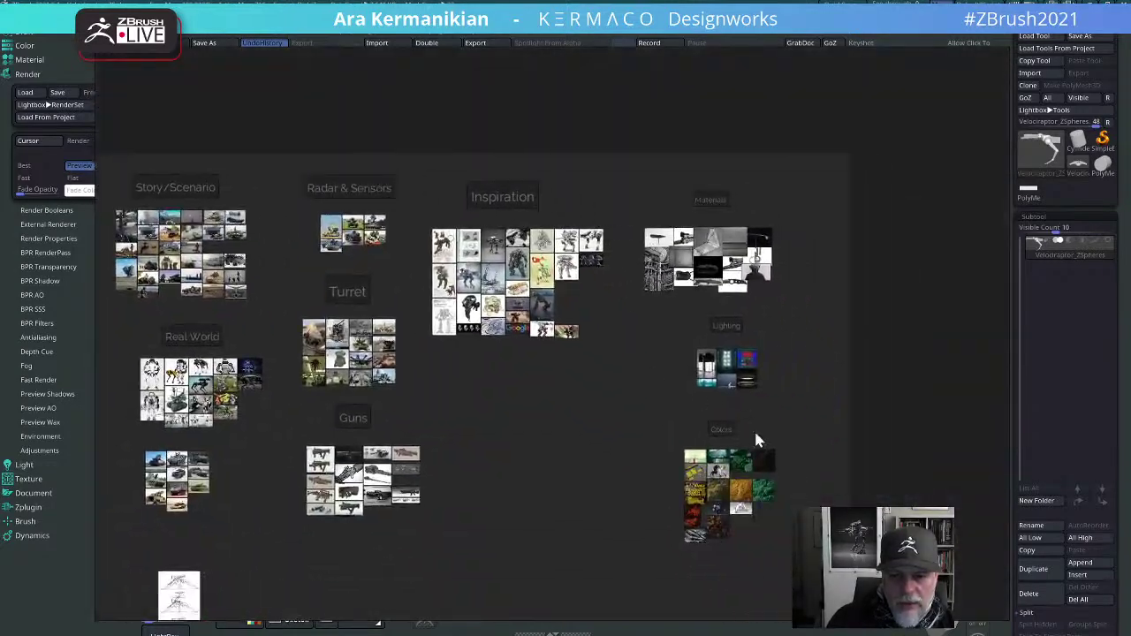
{"action": "right_click_drag", "start_coordinate": [755, 433], "coordinate": [872, 516], "text": "alt"}
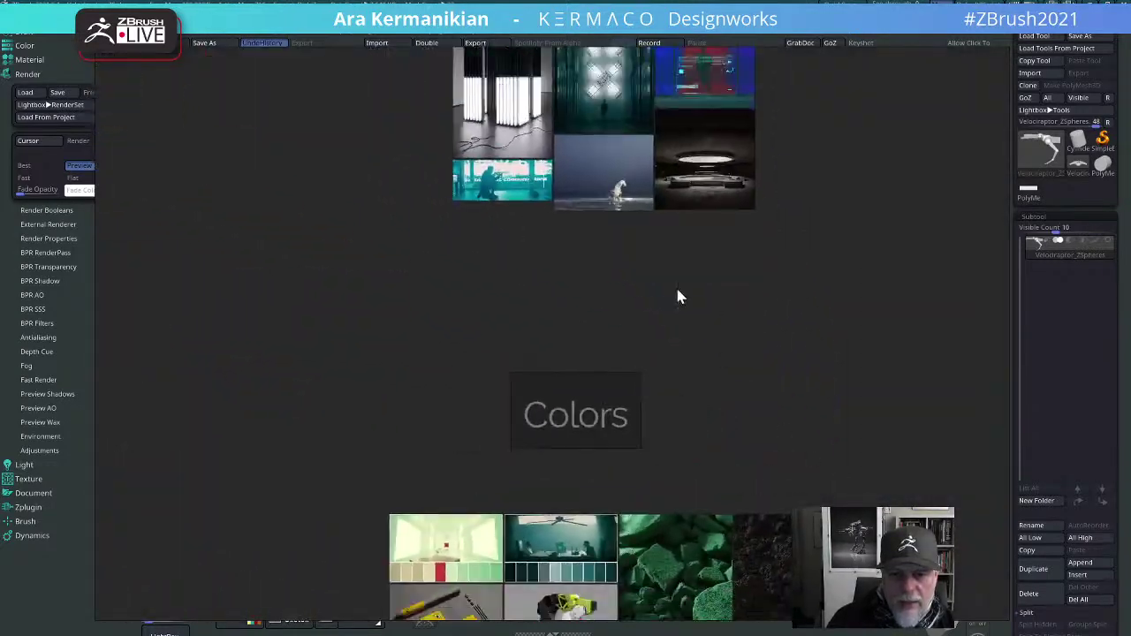
{"action": "middle_click_drag", "start_coordinate": [668, 272], "coordinate": [684, 423]}
{"action": "middle_click_drag", "start_coordinate": [658, 610], "coordinate": [728, 387]}
{"action": "scroll", "coordinate": [751, 427], "scroll_direction": "down", "scroll_amount": 5}
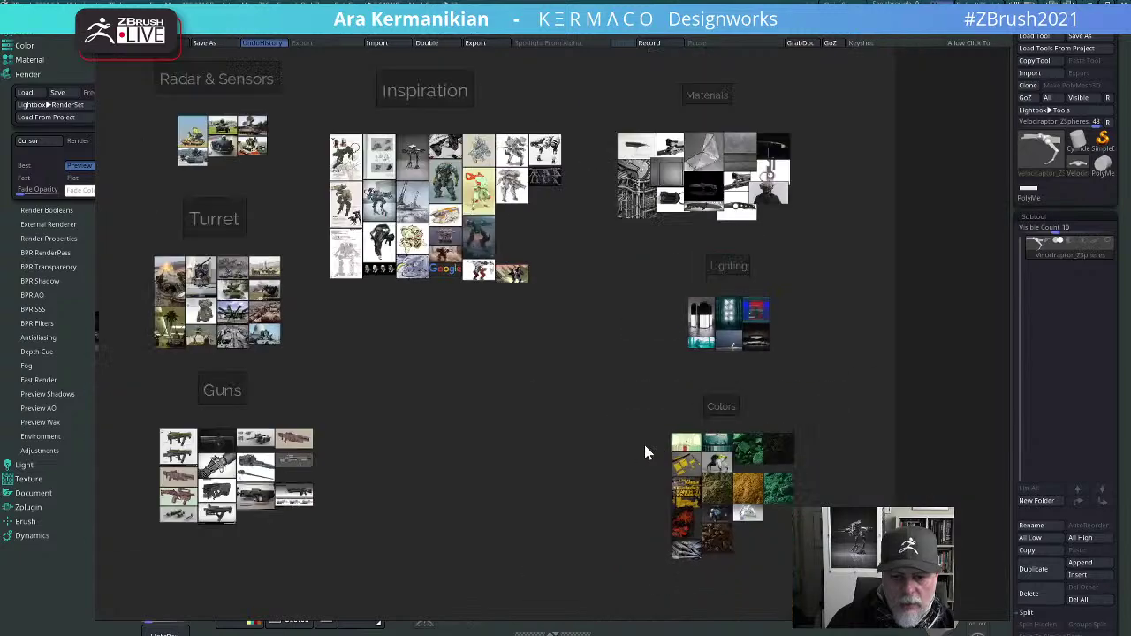
Step: Examine the Radar & Sensors images and the Turret group's mounted weapons and armored vehicles
{"action": "scroll", "coordinate": [712, 460], "scroll_direction": "down", "scroll_amount": 1}
{"action": "middle_click_drag", "start_coordinate": [712, 460], "coordinate": [786, 476]}
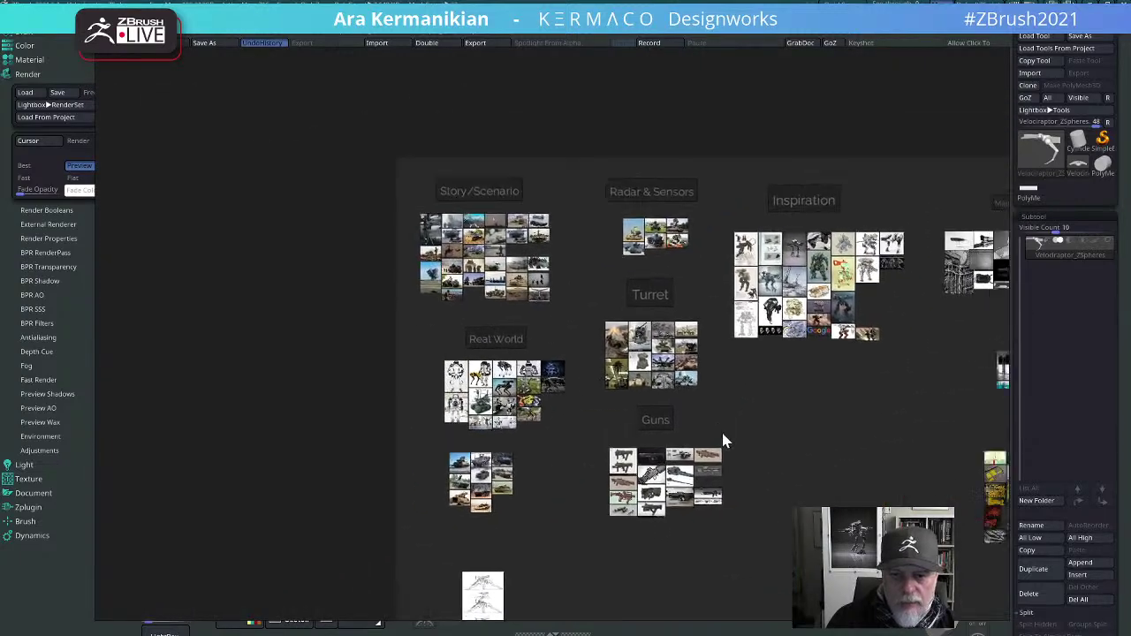
{"action": "scroll", "coordinate": [719, 294], "scroll_direction": "up", "scroll_amount": 6}
{"action": "middle_click_drag", "start_coordinate": [640, 353], "coordinate": [692, 432]}
{"action": "scroll", "coordinate": [694, 438], "scroll_direction": "up", "scroll_amount": 5}
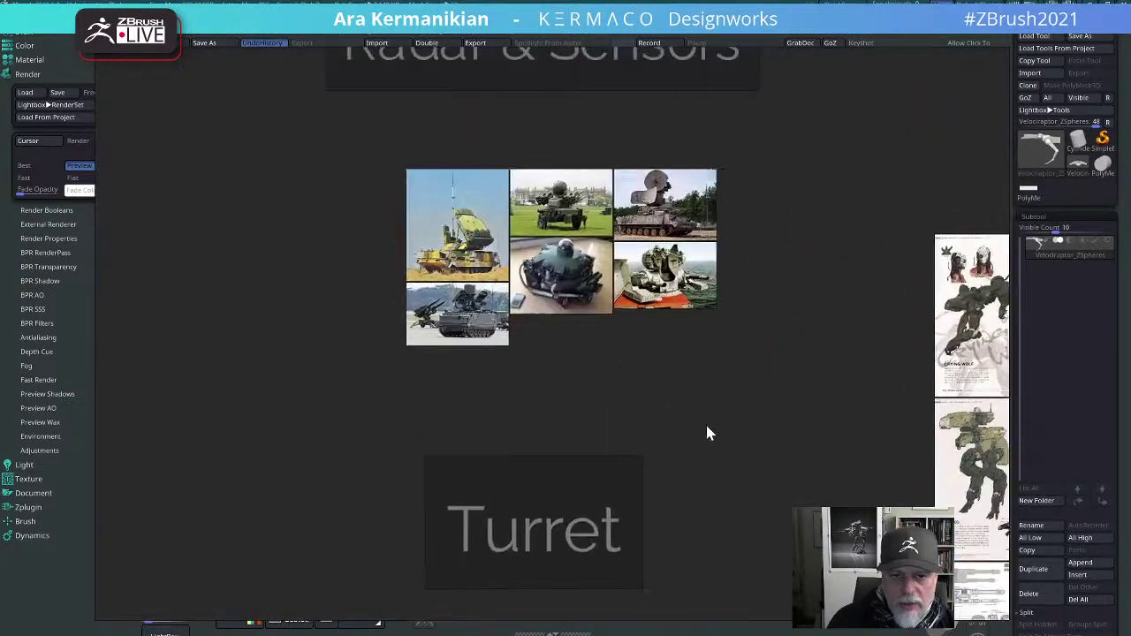
{"action": "middle_click_drag", "start_coordinate": [658, 389], "coordinate": [745, 185]}
{"action": "scroll", "coordinate": [694, 482], "scroll_direction": "down", "scroll_amount": 3}
{"action": "middle_click_drag", "start_coordinate": [742, 454], "coordinate": [734, 237]}
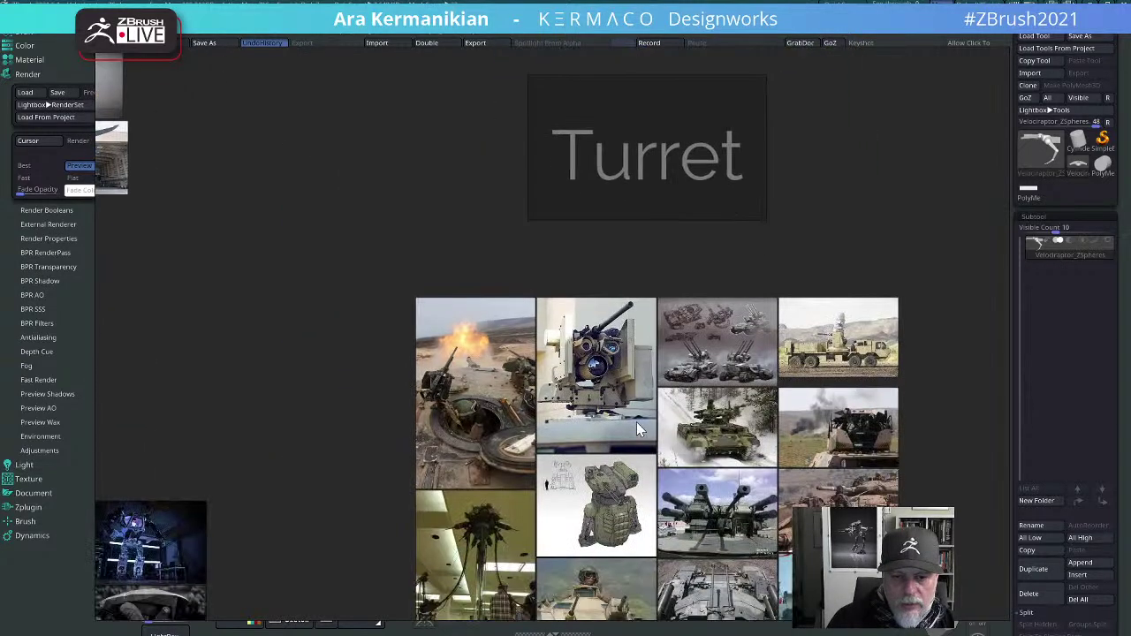
{"action": "middle_click_drag", "start_coordinate": [589, 443], "coordinate": [512, 222]}
{"action": "scroll", "coordinate": [650, 355], "scroll_direction": "up", "scroll_amount": 4}
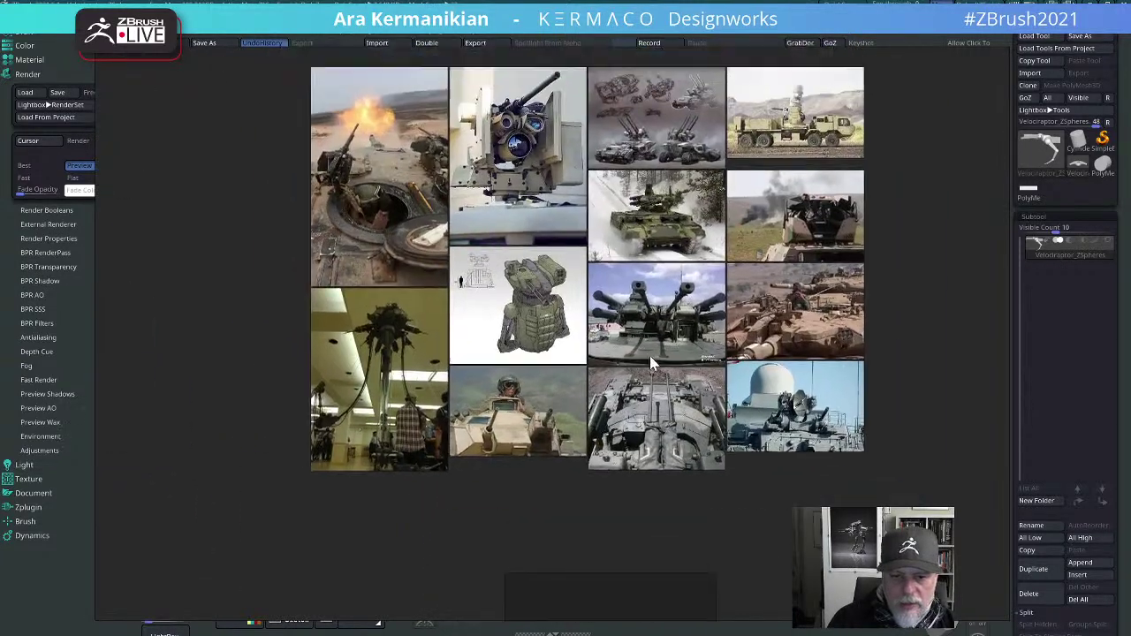
Step: Frame the Guns group on the reference board and examine its rifle and heavy weapon designs
{"action": "scroll", "coordinate": [686, 391], "scroll_direction": "down", "scroll_amount": 1}
{"action": "scroll", "coordinate": [658, 459], "scroll_direction": "down", "scroll_amount": 7}
{"action": "middle_click_drag", "start_coordinate": [469, 461], "coordinate": [568, 191]}
{"action": "scroll", "coordinate": [760, 423], "scroll_direction": "up", "scroll_amount": 4}
{"action": "scroll", "coordinate": [793, 446], "scroll_direction": "up", "scroll_amount": 5}
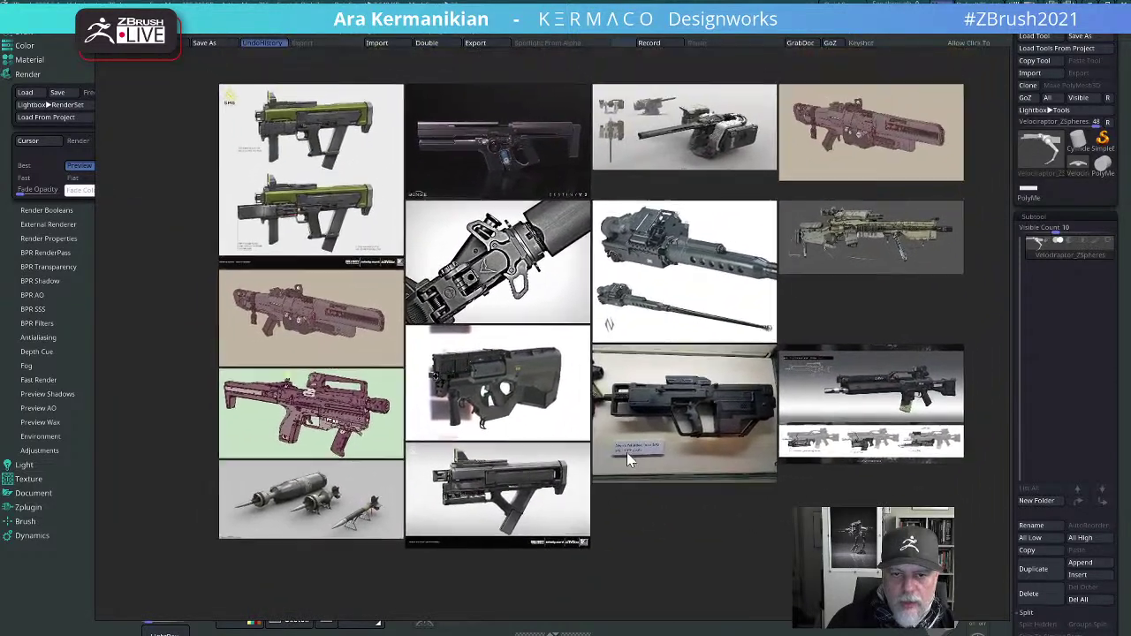
{"action": "middle_click_drag", "start_coordinate": [626, 453], "coordinate": [632, 477]}
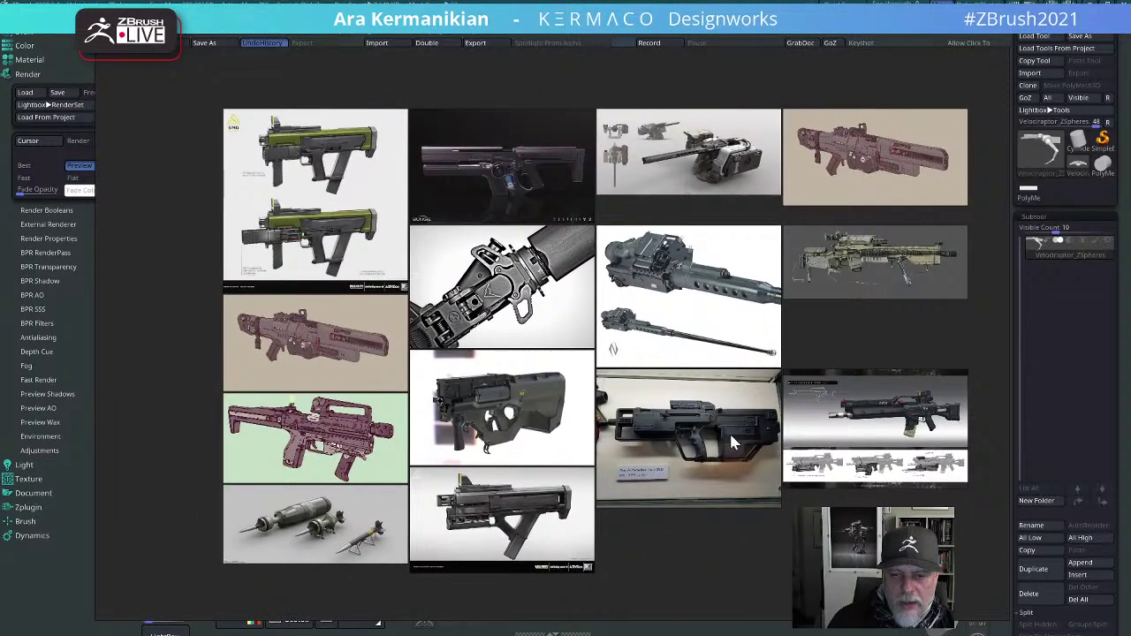
Step: Examine the pencil sketches of the legged gun platform below the vehicle images on the reference board
{"action": "scroll", "coordinate": [731, 435], "scroll_direction": "down", "scroll_amount": 6}
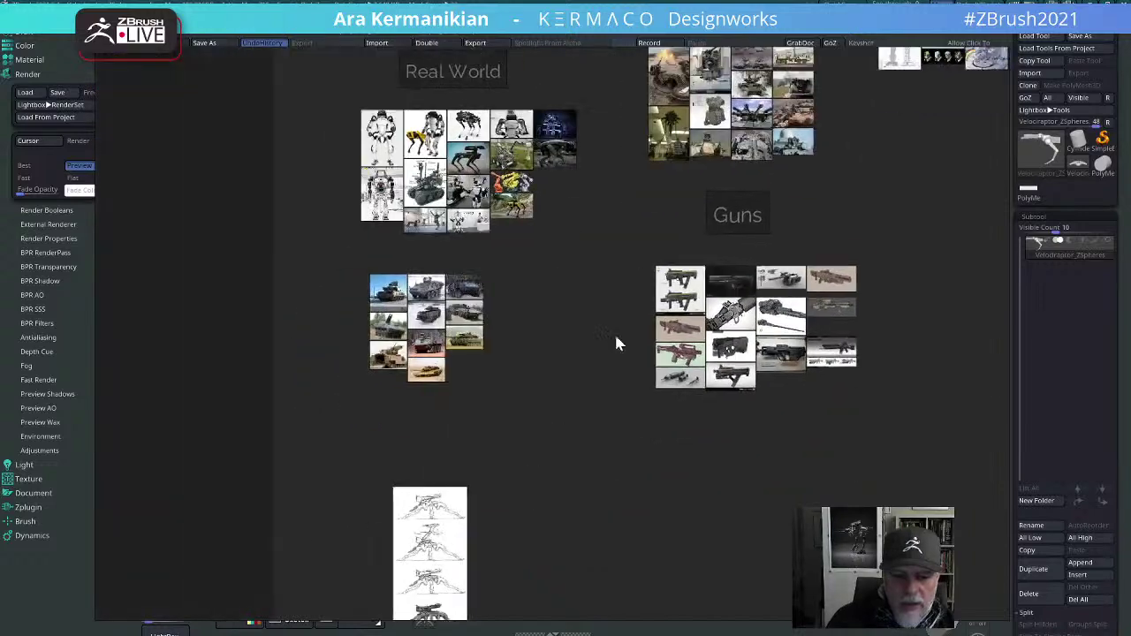
{"action": "middle_click_drag", "start_coordinate": [625, 541], "coordinate": [671, 396]}
{"action": "scroll", "coordinate": [671, 396], "scroll_direction": "down", "scroll_amount": 3}
{"action": "scroll", "coordinate": [465, 411], "scroll_direction": "up", "scroll_amount": 1}
{"action": "middle_click_drag", "start_coordinate": [530, 467], "coordinate": [558, 432]}
{"action": "scroll", "coordinate": [552, 420], "scroll_direction": "up", "scroll_amount": 10}
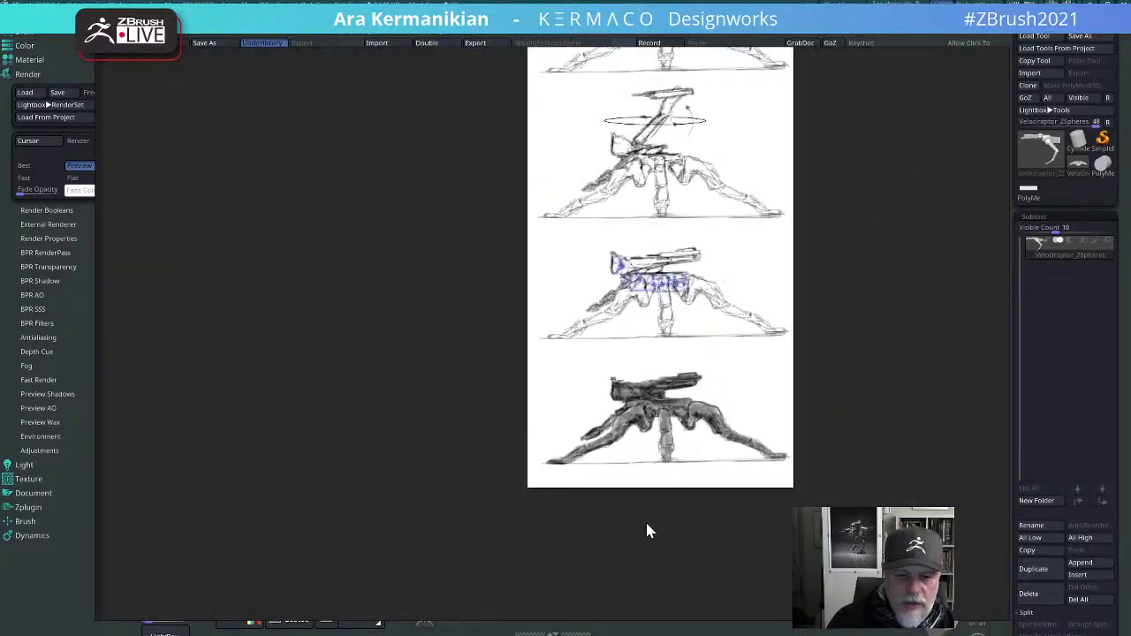
{"action": "scroll", "coordinate": [641, 364], "scroll_direction": "up", "scroll_amount": 1}
{"action": "mouse_move", "coordinate": [641, 364]}
{"action": "middle_mouse_down"}
{"action": "mouse_move", "coordinate": [553, 453]}
{"action": "mouse_move", "coordinate": [562, 449]}
{"action": "middle_mouse_up"}
{"action": "middle_click_drag", "start_coordinate": [702, 329], "coordinate": [655, 400]}
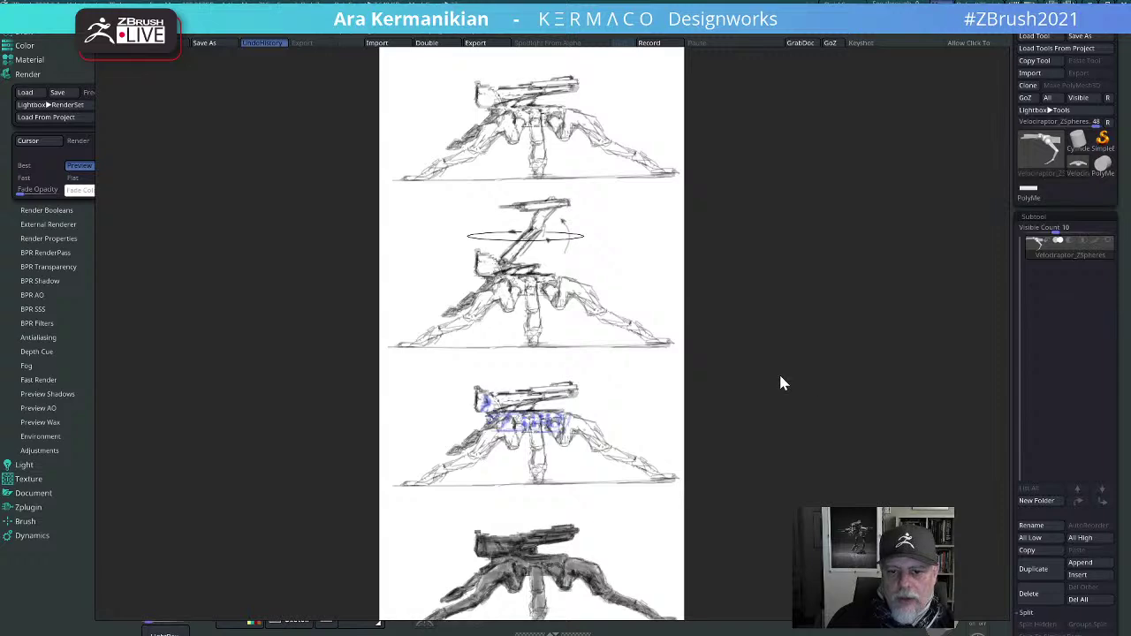
Step: Move the reference board out of view and examine the Velociraptor ZSphere armature from the front and side
{"action": "right_click_drag", "start_coordinate": [877, 379], "coordinate": [0, 374]}
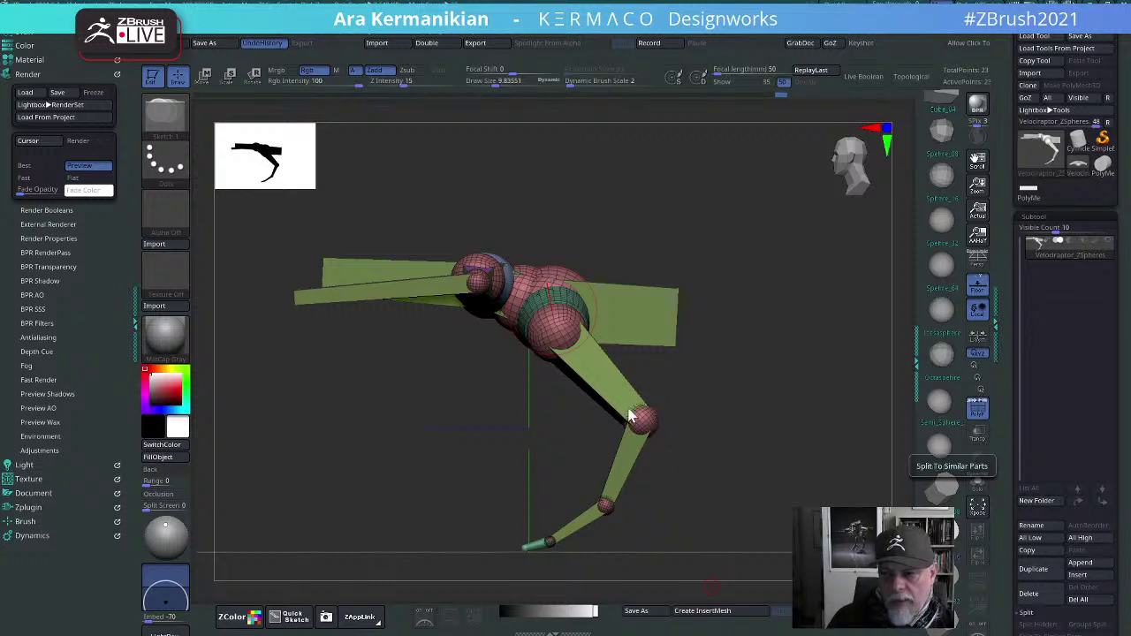
{"action": "left_click_drag", "start_coordinate": [776, 434], "coordinate": [585, 480]}
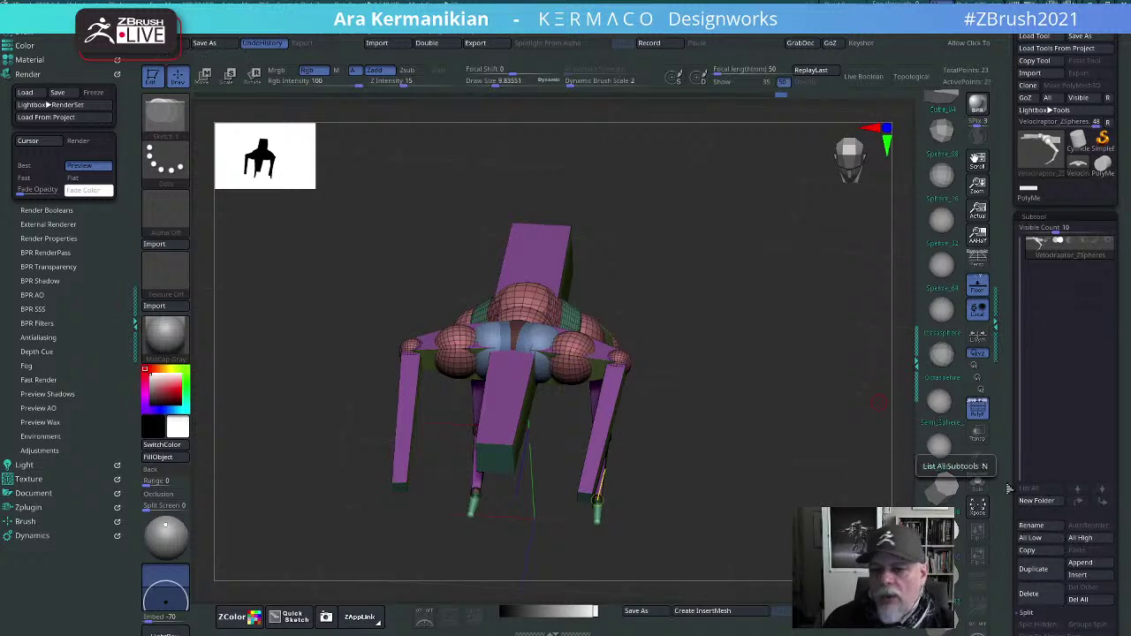
{"action": "left_click_drag", "start_coordinate": [653, 582], "coordinate": [778, 450]}
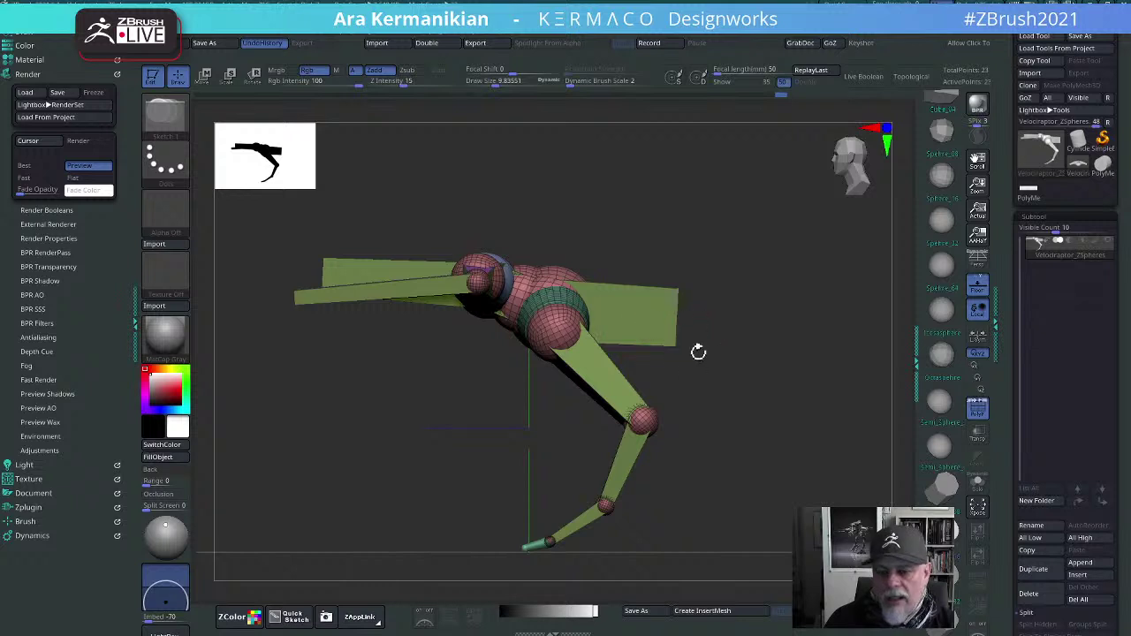
{"action": "left_click_drag", "start_coordinate": [781, 452], "coordinate": [768, 433], "text": "alt"}
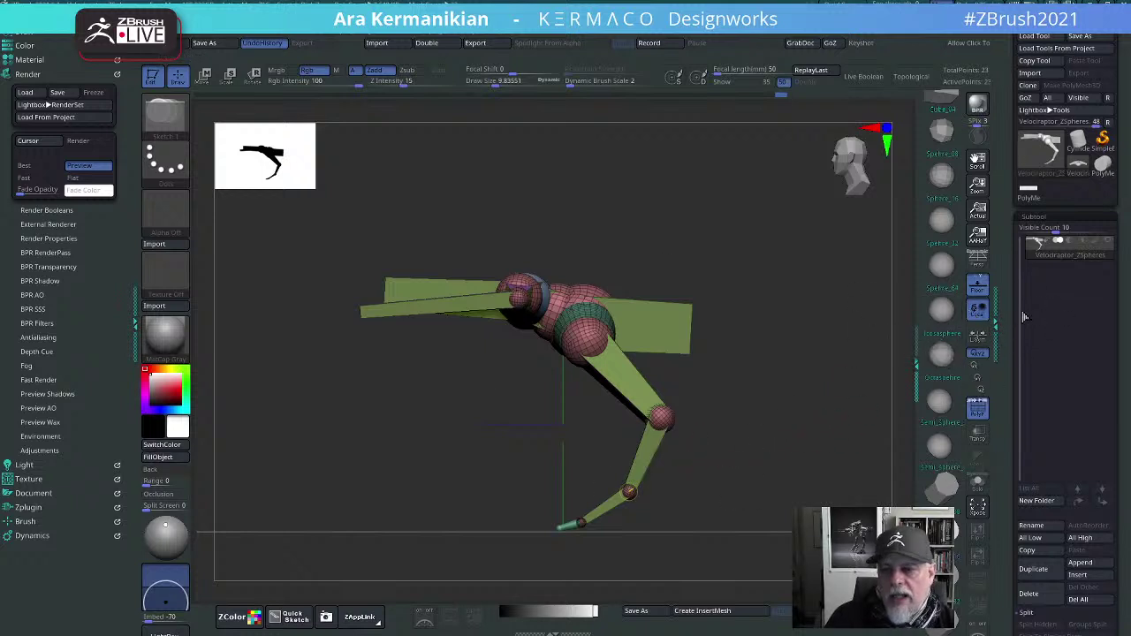
{"action": "left_click_drag", "start_coordinate": [784, 377], "coordinate": [750, 432]}
{"action": "mouse_move", "coordinate": [778, 402]}
{"action": "left_mouse_down"}
{"action": "mouse_move", "coordinate": [777, 451]}
{"action": "mouse_move", "coordinate": [856, 402]}
{"action": "mouse_move", "coordinate": [784, 492]}
{"action": "mouse_move", "coordinate": [793, 469]}
{"action": "mouse_move", "coordinate": [762, 465]}
{"action": "mouse_move", "coordinate": [774, 438]}
{"action": "mouse_move", "coordinate": [761, 380]}
{"action": "mouse_move", "coordinate": [783, 412]}
{"action": "left_mouse_up"}
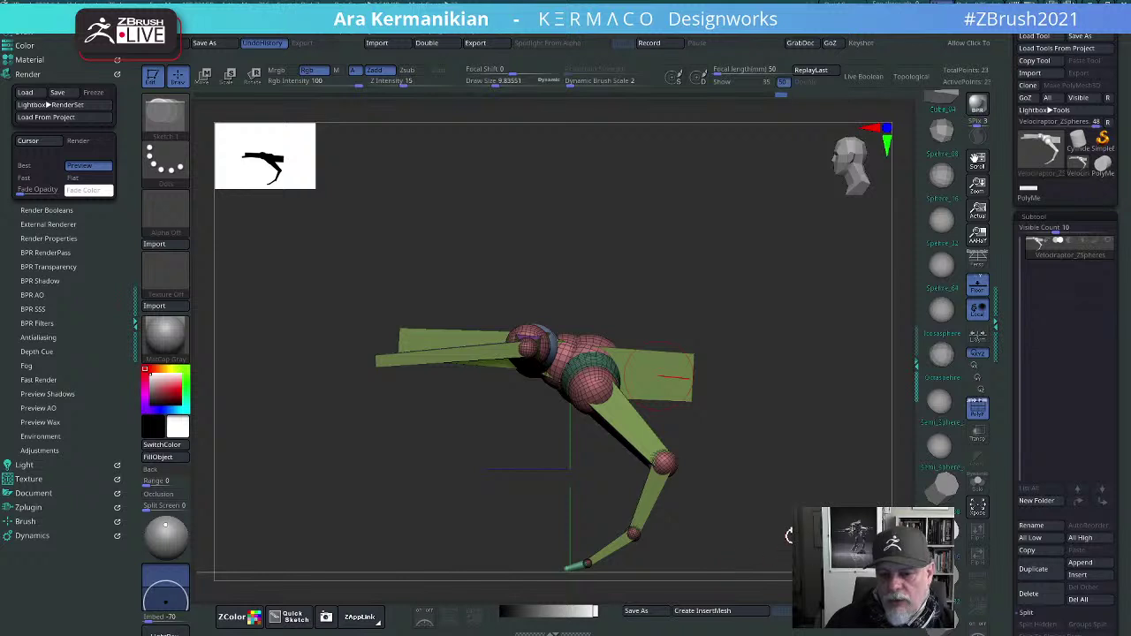
Step: Move the legs of the Velociraptor ZSphere armature outward to widen the stance, and check the pose in front and side profile
{"action": "left_click_drag", "start_coordinate": [850, 483], "coordinate": [753, 481]}
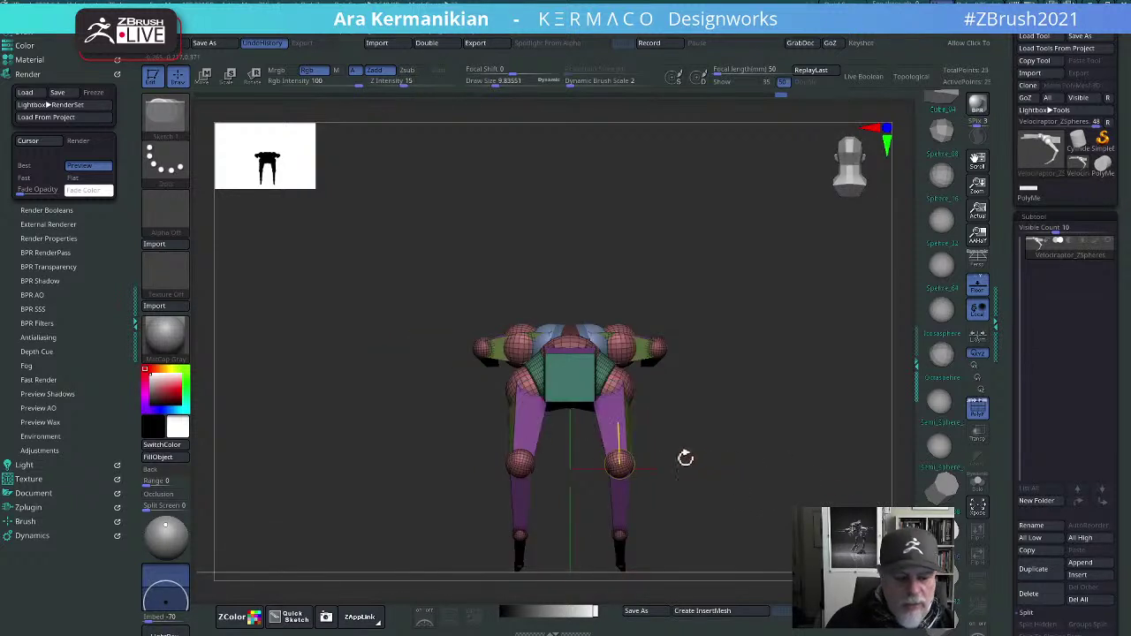
{"action": "key", "text": "w"}
{"action": "left_click_drag", "start_coordinate": [619, 440], "coordinate": [750, 465]}
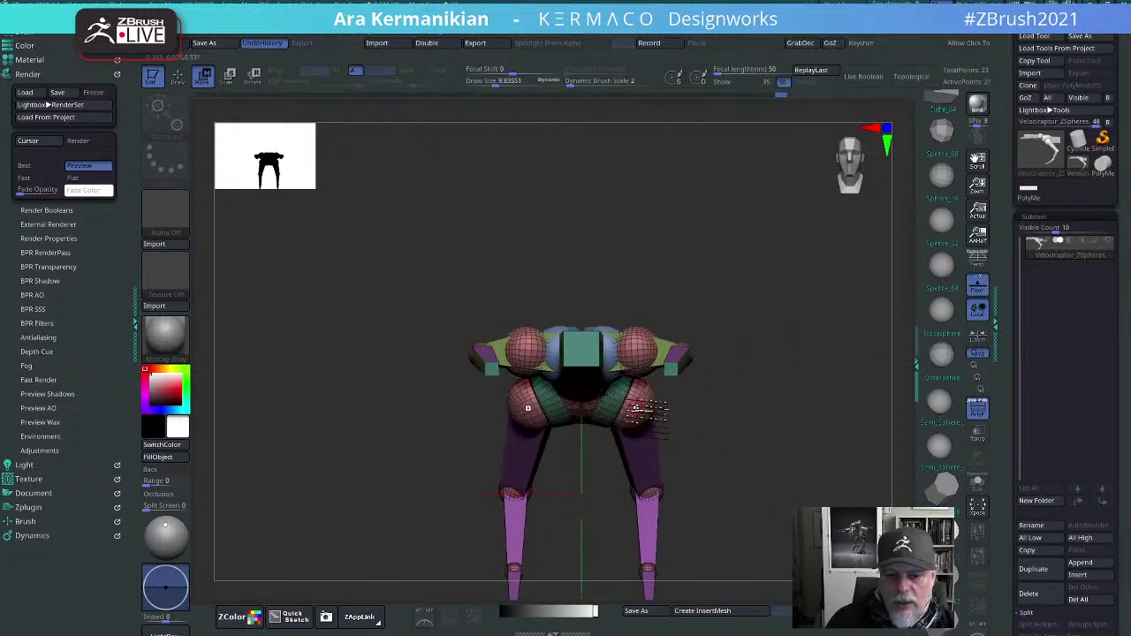
{"action": "left_click_drag", "start_coordinate": [640, 408], "coordinate": [687, 429]}
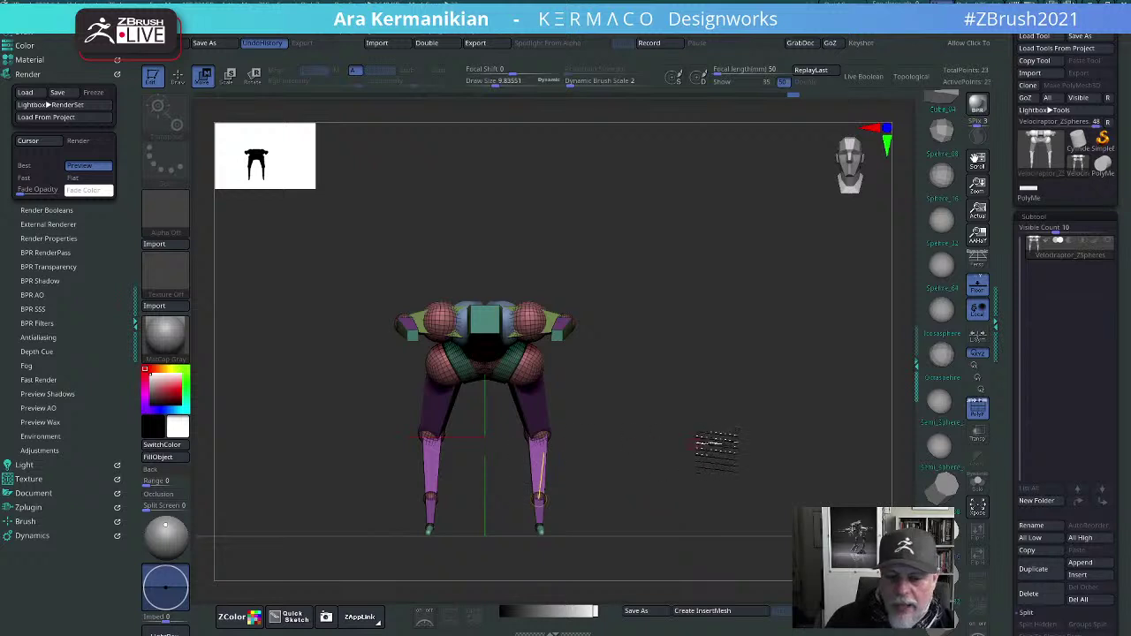
{"action": "mouse_move", "coordinate": [708, 444]}
{"action": "left_mouse_down"}
{"action": "mouse_move", "coordinate": [732, 440]}
{"action": "mouse_move", "coordinate": [726, 450]}
{"action": "left_mouse_up"}
{"action": "left_click_drag", "start_coordinate": [807, 445], "coordinate": [792, 449]}
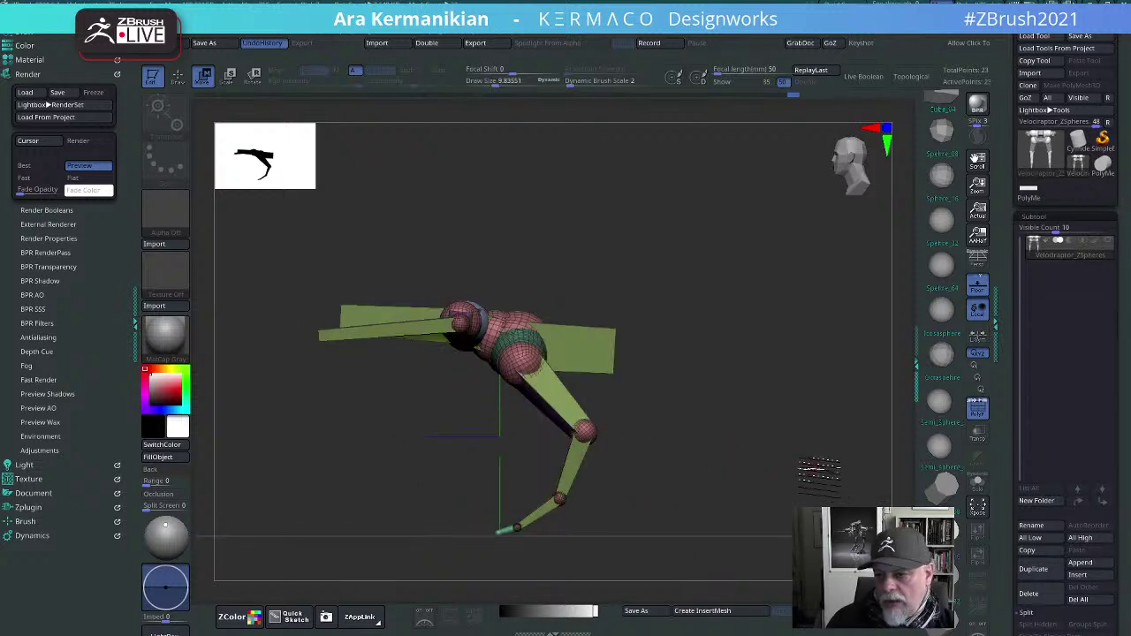
{"action": "left_click_drag", "start_coordinate": [817, 468], "coordinate": [800, 456]}
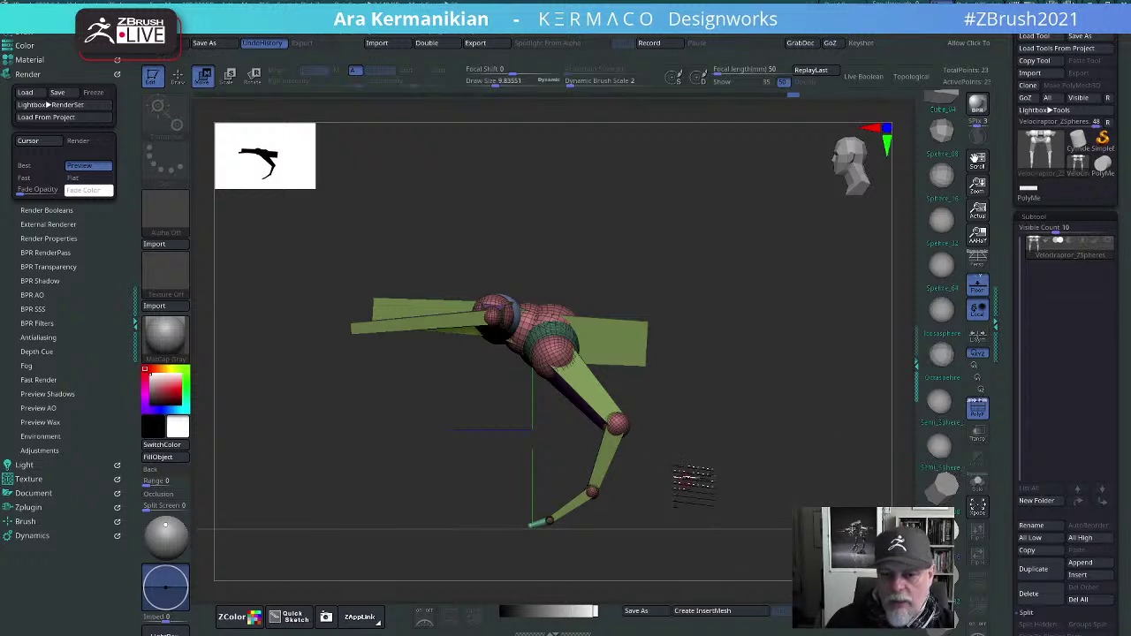
{"action": "left_click_drag", "start_coordinate": [853, 455], "coordinate": [810, 427]}
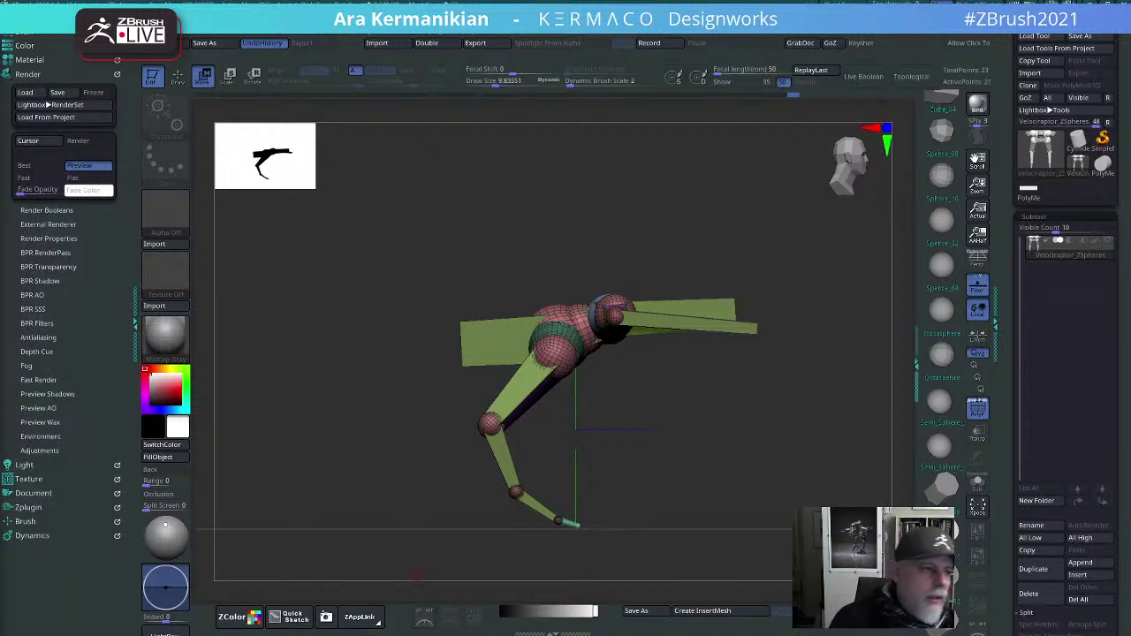
Step: Switch to the web browser, search for "zclassroom" on a new page, and open Pixologic's ZClassroom site
{"action": "left_click_drag", "start_coordinate": [0, 292], "coordinate": [829, 2]}
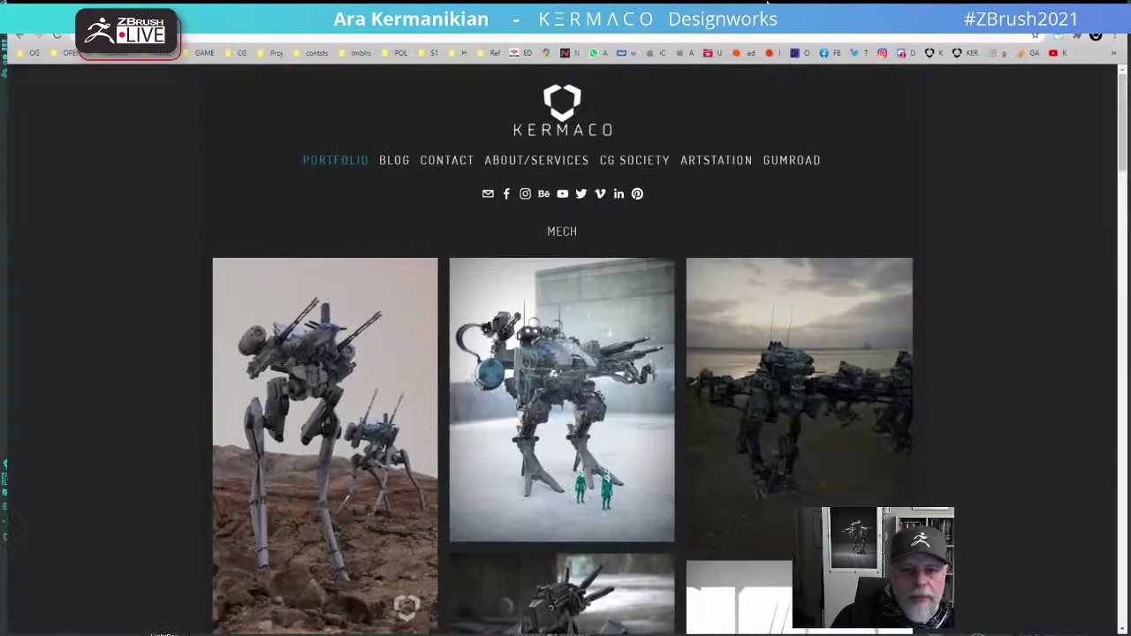
{"action": "key", "text": "ctrl+t"}
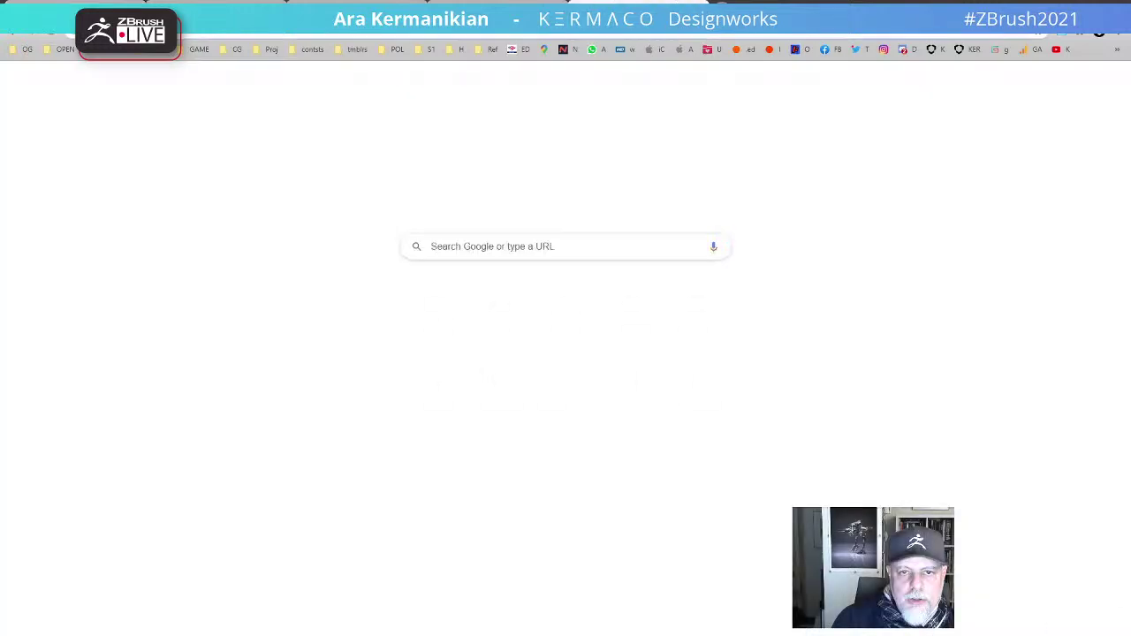
{"action": "type", "text": "zc"}
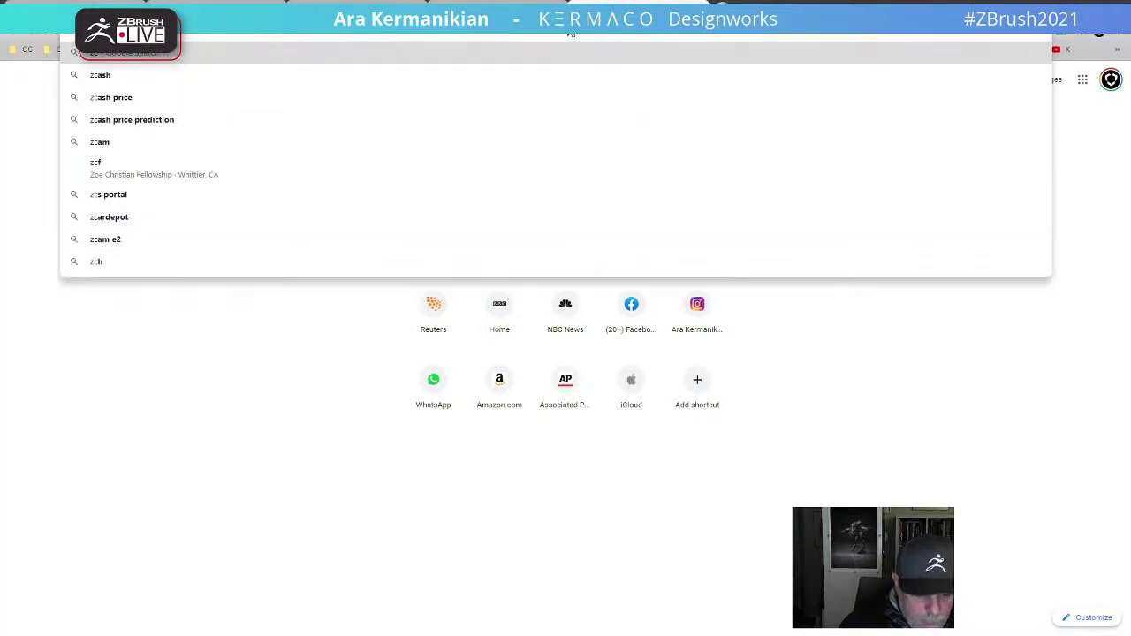
{"action": "type", "text": "lassroom"}
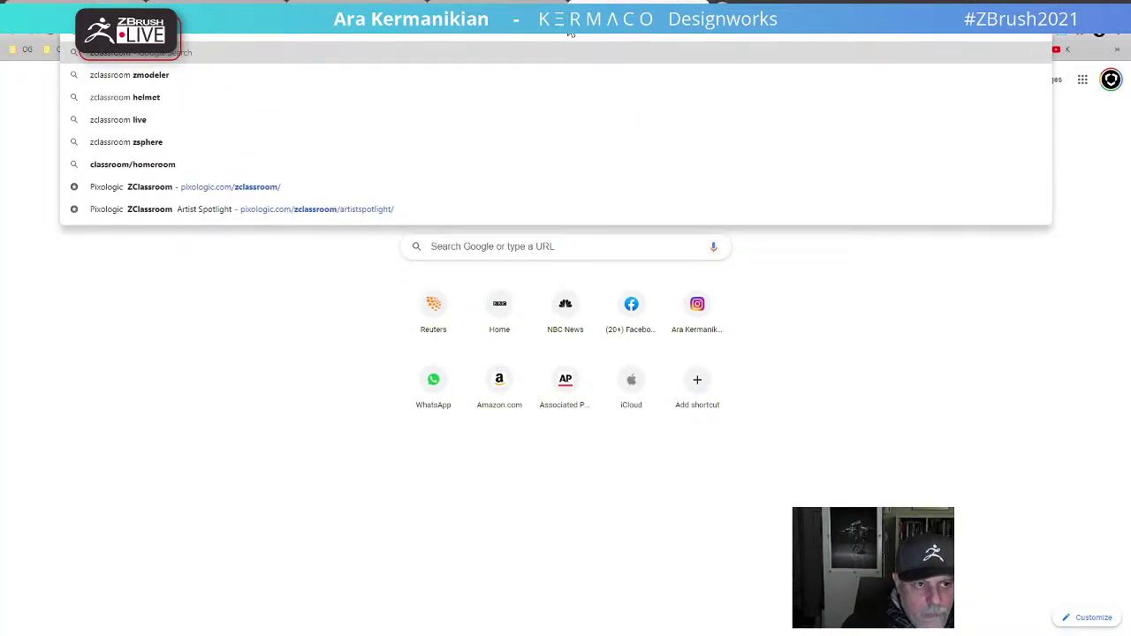
{"action": "key", "text": "Return"}
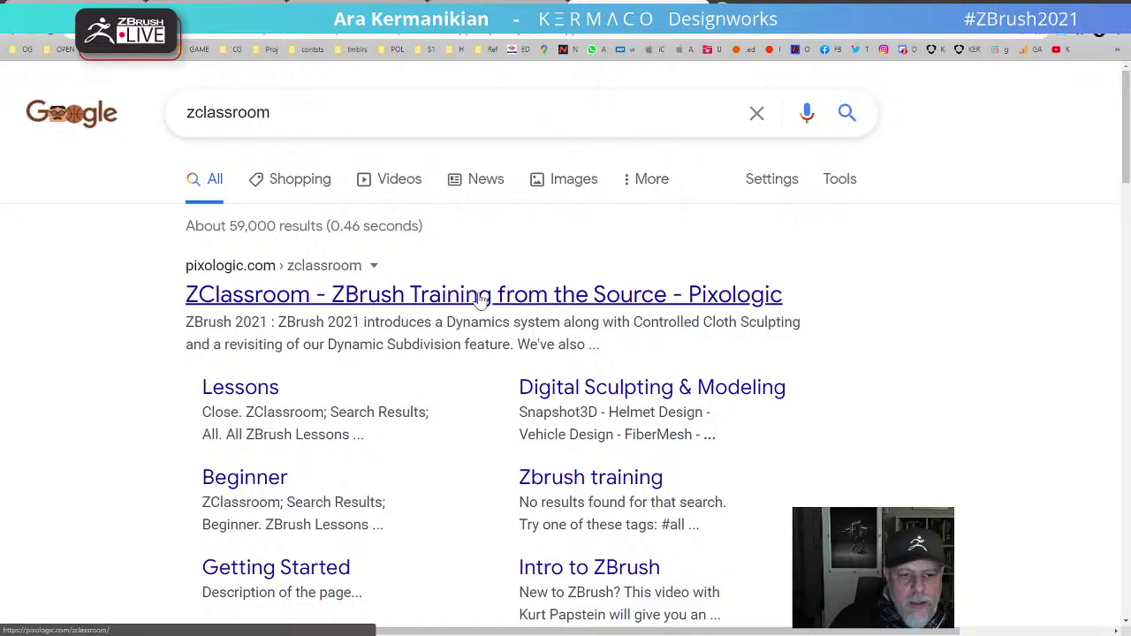
{"action": "left_click", "coordinate": [481, 305]}
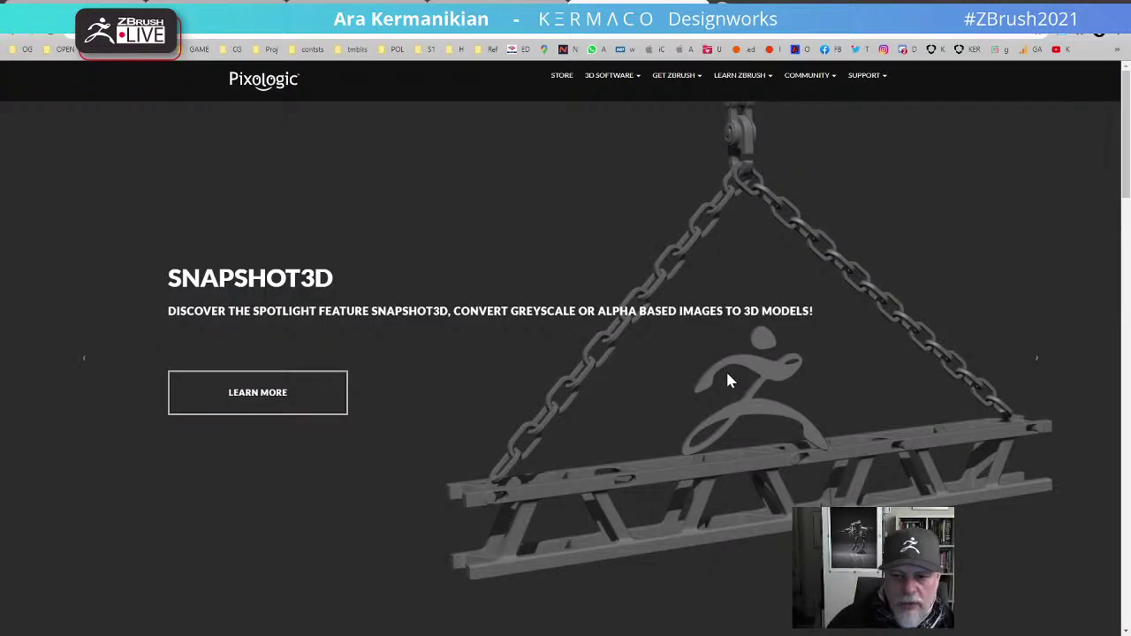
Step: Review the ZClassroom home page down to the ZBrush courses and open the Getting Started course
{"action": "scroll", "coordinate": [491, 373], "scroll_direction": "down", "scroll_amount": 3}
{"action": "scroll", "coordinate": [491, 374], "scroll_direction": "down", "scroll_amount": 3}
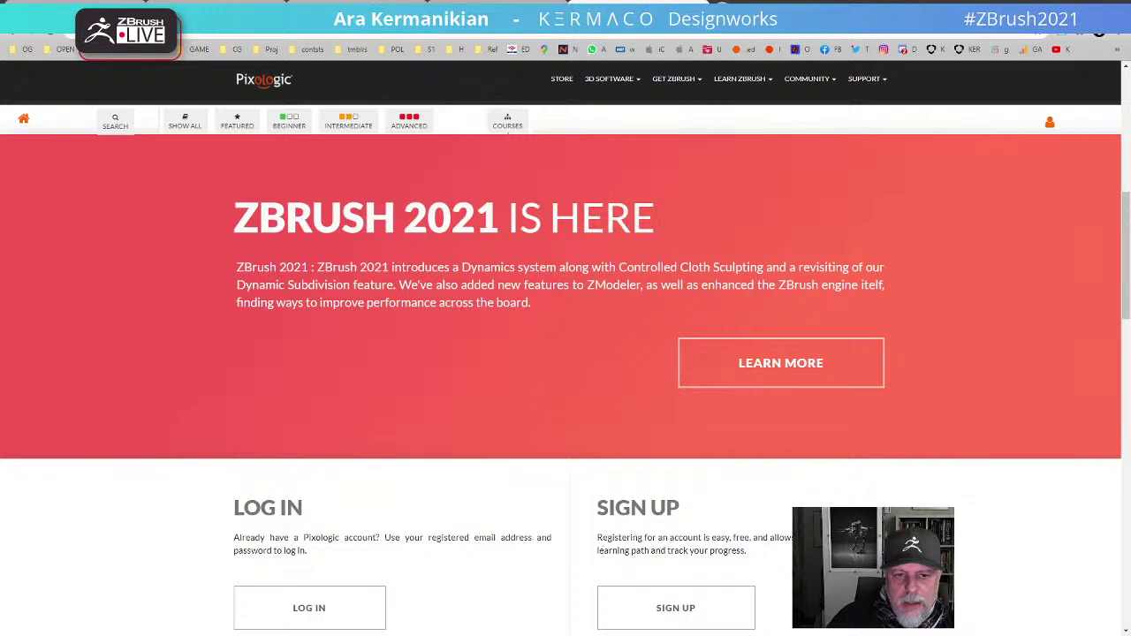
{"action": "scroll", "coordinate": [718, 437], "scroll_direction": "down", "scroll_amount": 1}
{"action": "scroll", "coordinate": [718, 436], "scroll_direction": "down", "scroll_amount": 1}
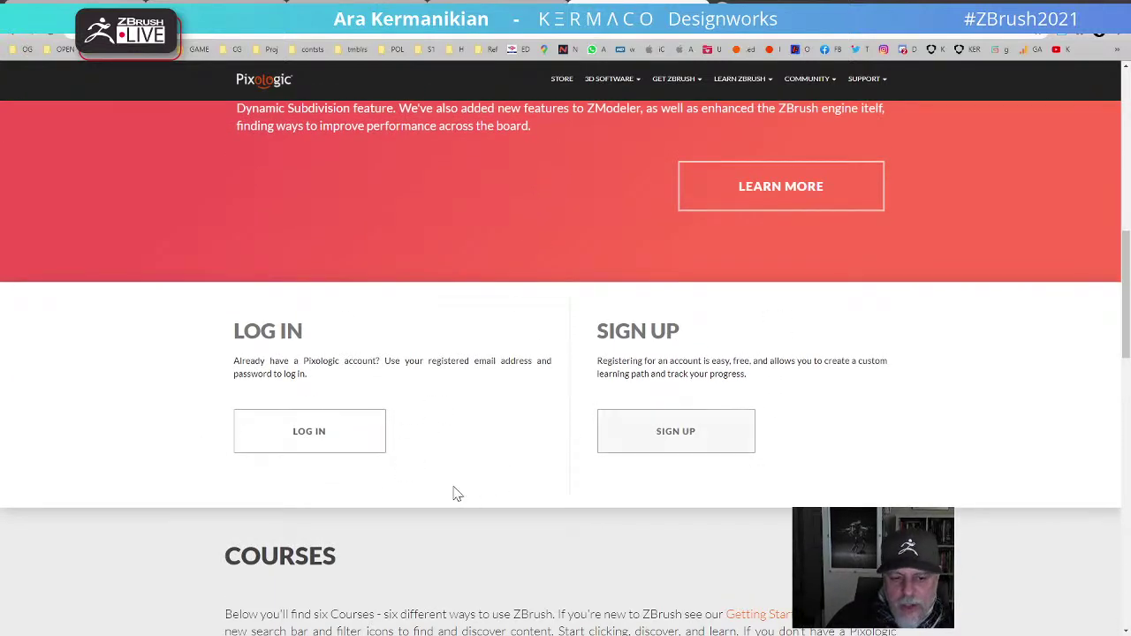
{"action": "scroll", "coordinate": [454, 493], "scroll_direction": "down", "scroll_amount": 2}
{"action": "scroll", "coordinate": [454, 493], "scroll_direction": "down", "scroll_amount": 3}
{"action": "scroll", "coordinate": [455, 492], "scroll_direction": "up", "scroll_amount": 1}
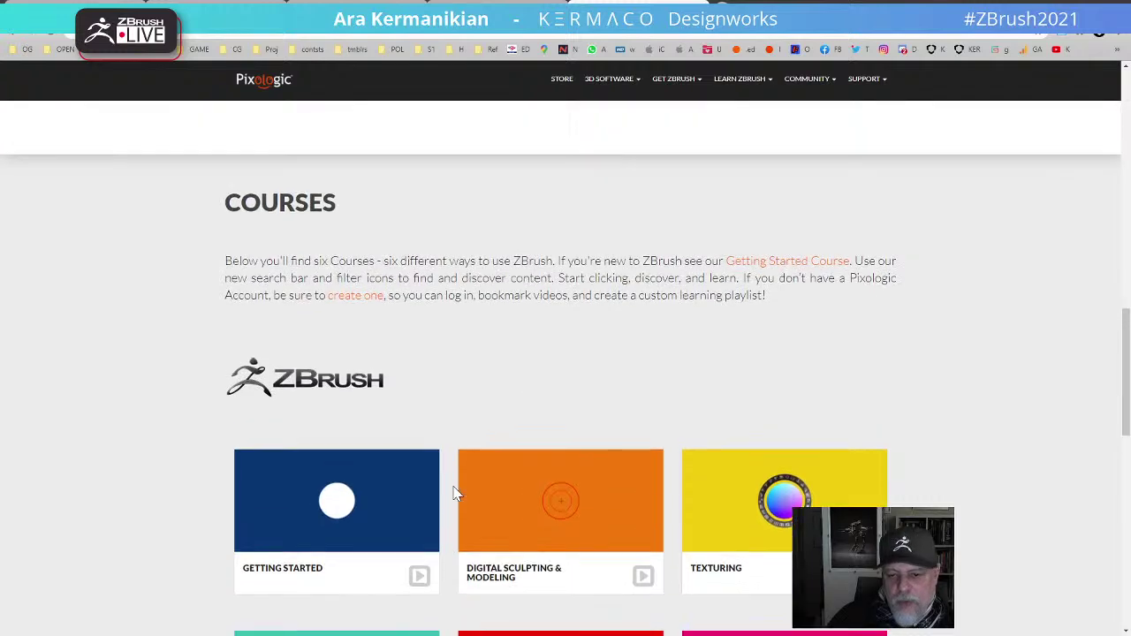
{"action": "scroll", "coordinate": [457, 497], "scroll_direction": "down", "scroll_amount": 2}
{"action": "scroll", "coordinate": [458, 501], "scroll_direction": "down", "scroll_amount": 1}
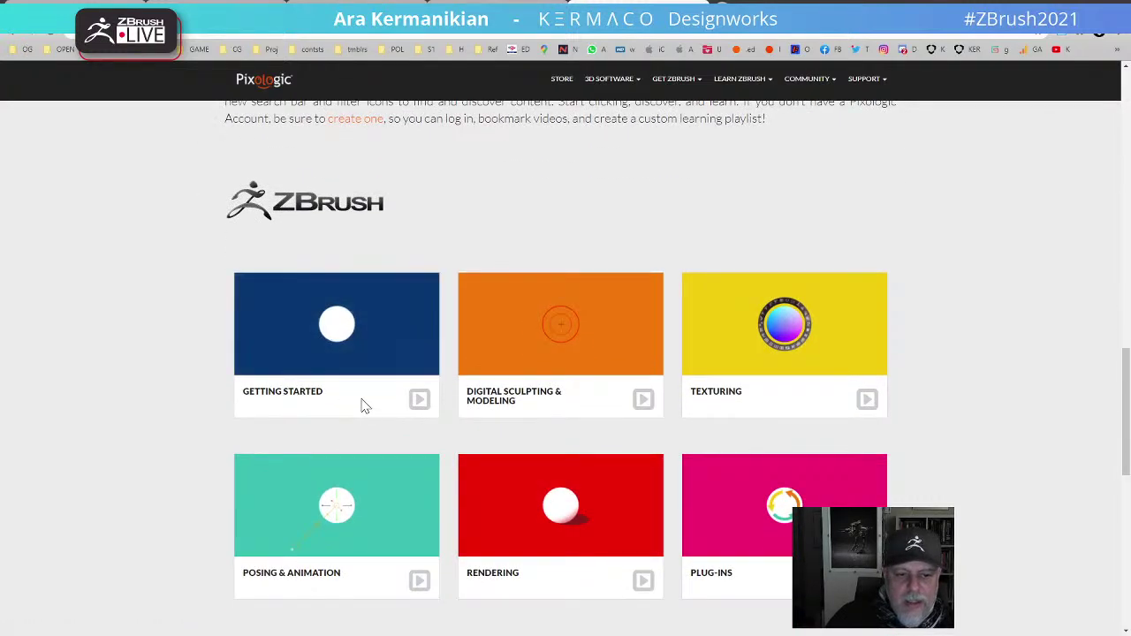
{"action": "left_click", "coordinate": [363, 336]}
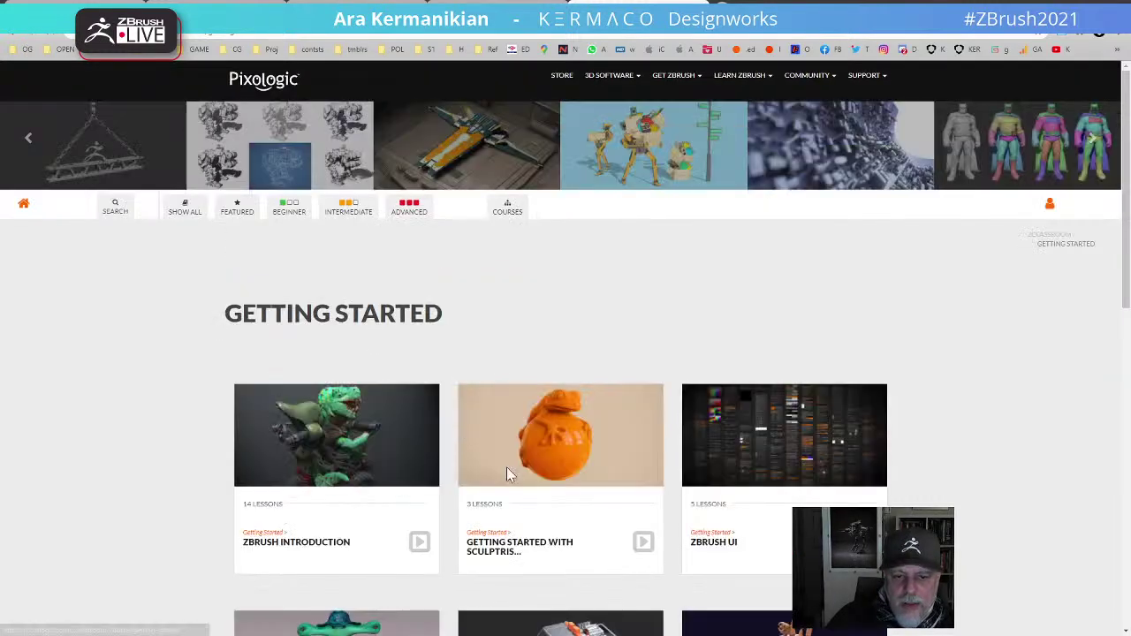
Step: Look through the Getting Started workshops, including ZBrush Introduction, ZBrush UI, Gizmo 3D and ZModeler Introduction
{"action": "scroll", "coordinate": [533, 493], "scroll_direction": "down", "scroll_amount": 2}
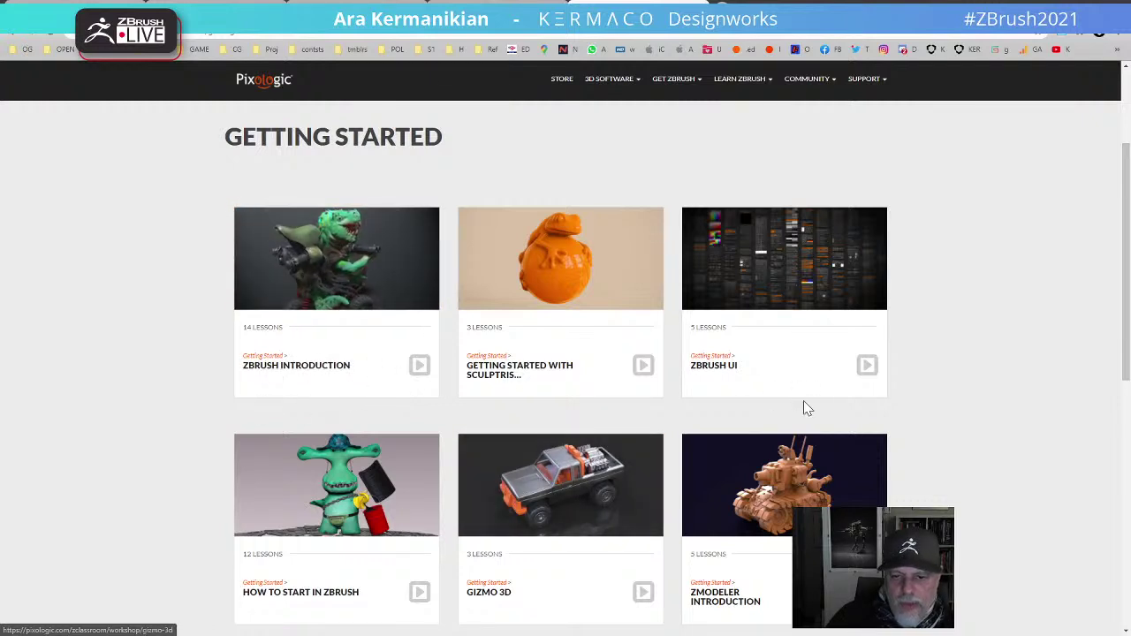
{"action": "scroll", "coordinate": [698, 495], "scroll_direction": "down", "scroll_amount": 2}
{"action": "scroll", "coordinate": [821, 310], "scroll_direction": "up", "scroll_amount": 1}
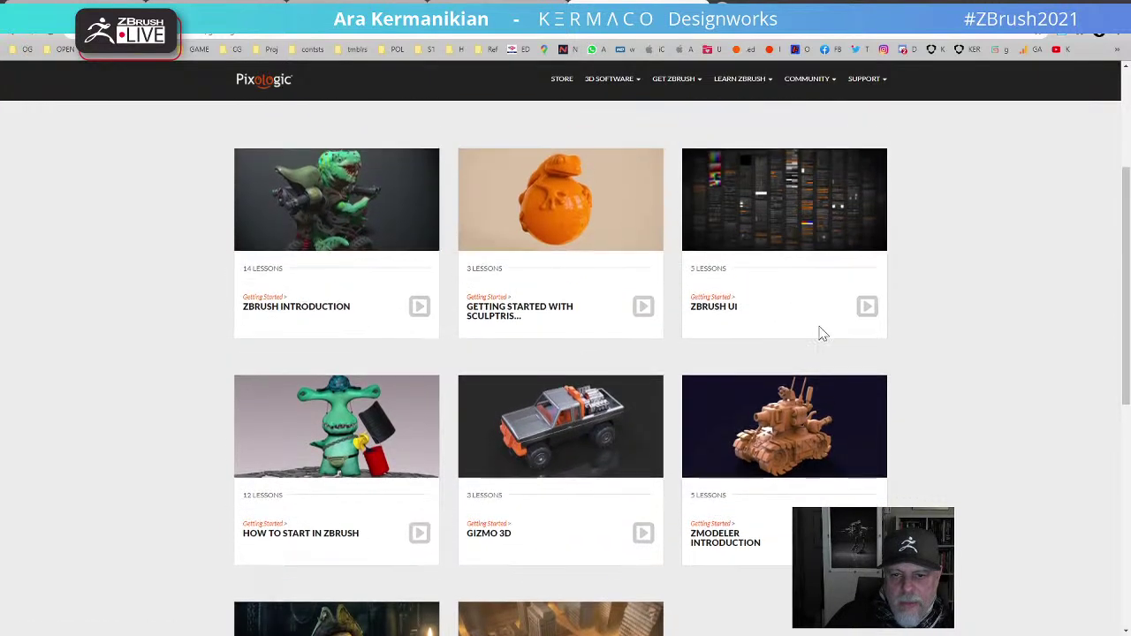
{"action": "scroll", "coordinate": [619, 402], "scroll_direction": "down", "scroll_amount": 2}
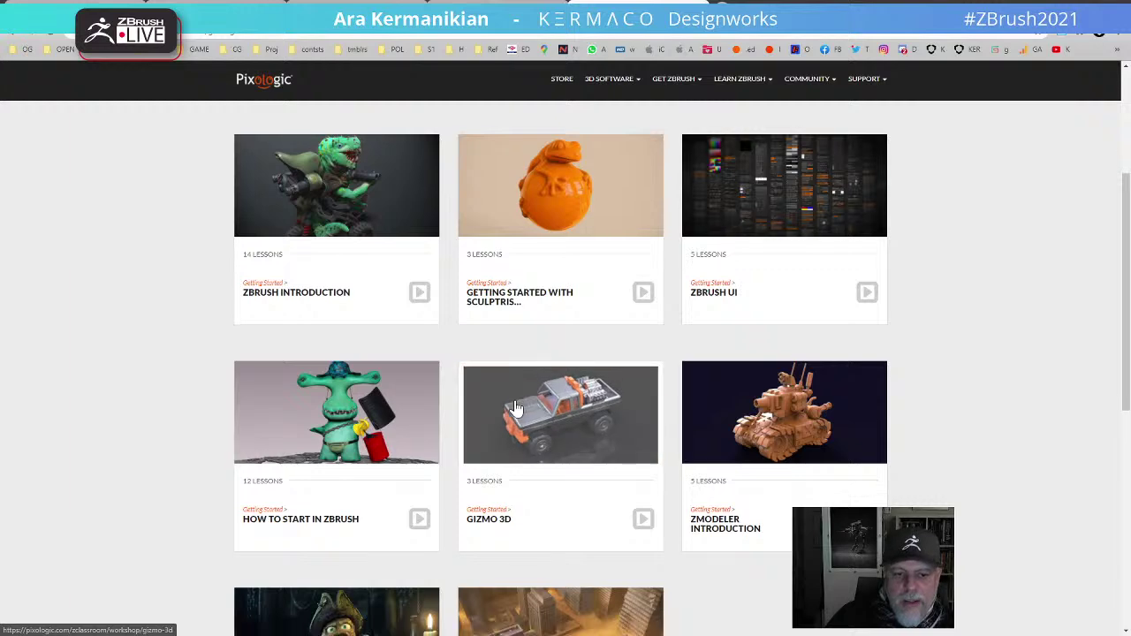
{"action": "scroll", "coordinate": [518, 407], "scroll_direction": "up", "scroll_amount": 6}
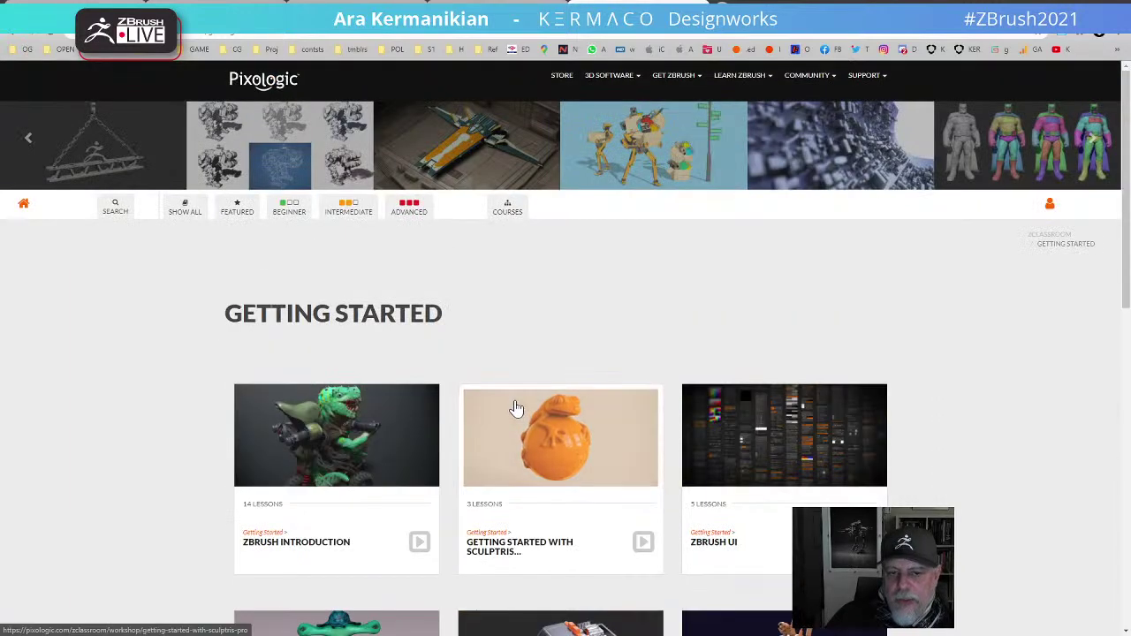
Step: Compare the Beginner, Intermediate and Advanced lesson lists, and return to Beginner to look through its lessons
{"action": "left_click", "coordinate": [292, 212]}
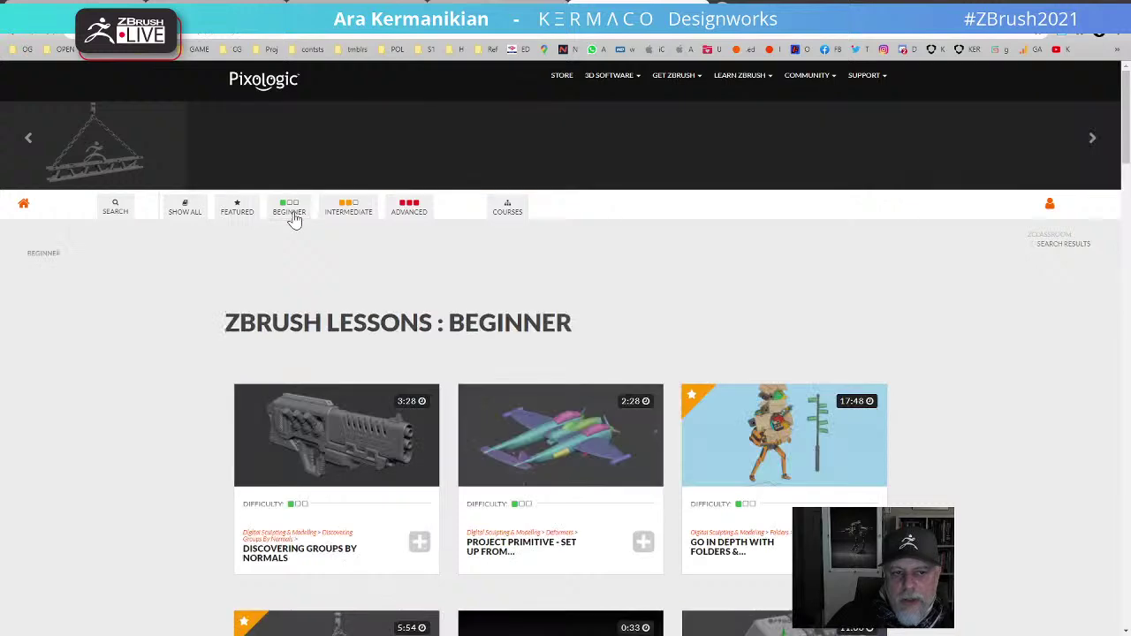
{"action": "left_click", "coordinate": [351, 212]}
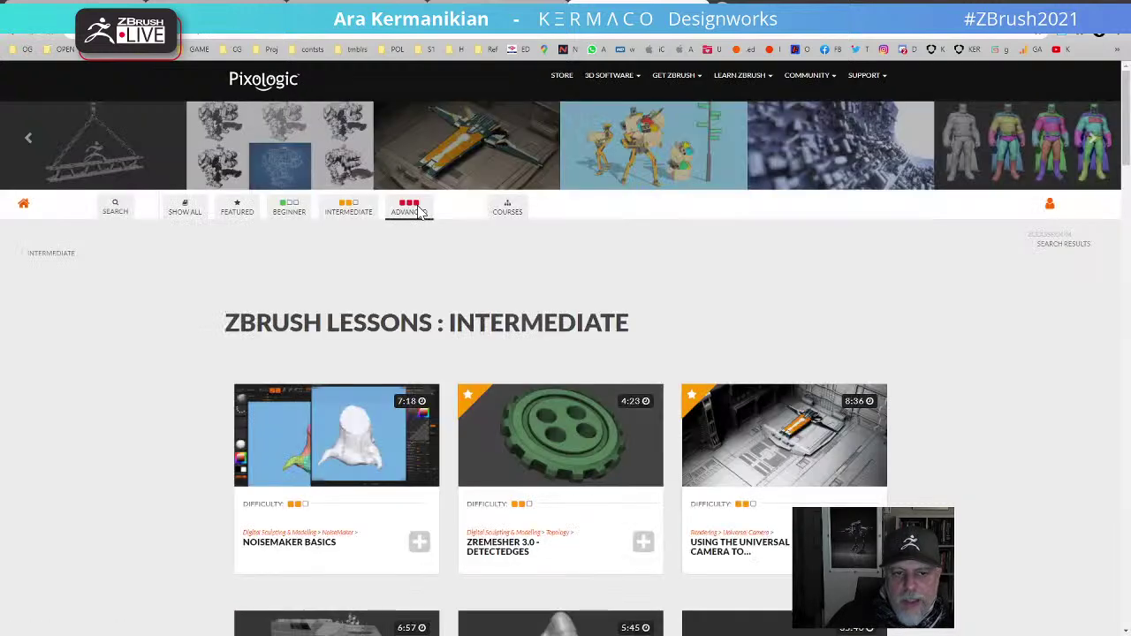
{"action": "left_click", "coordinate": [413, 210]}
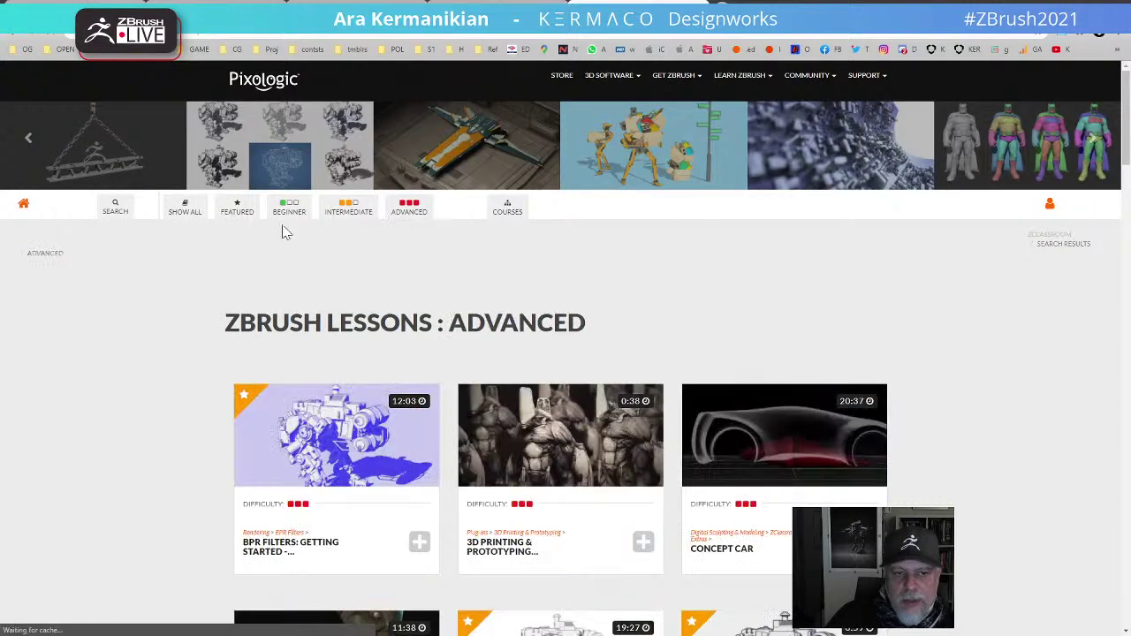
{"action": "left_click", "coordinate": [289, 211]}
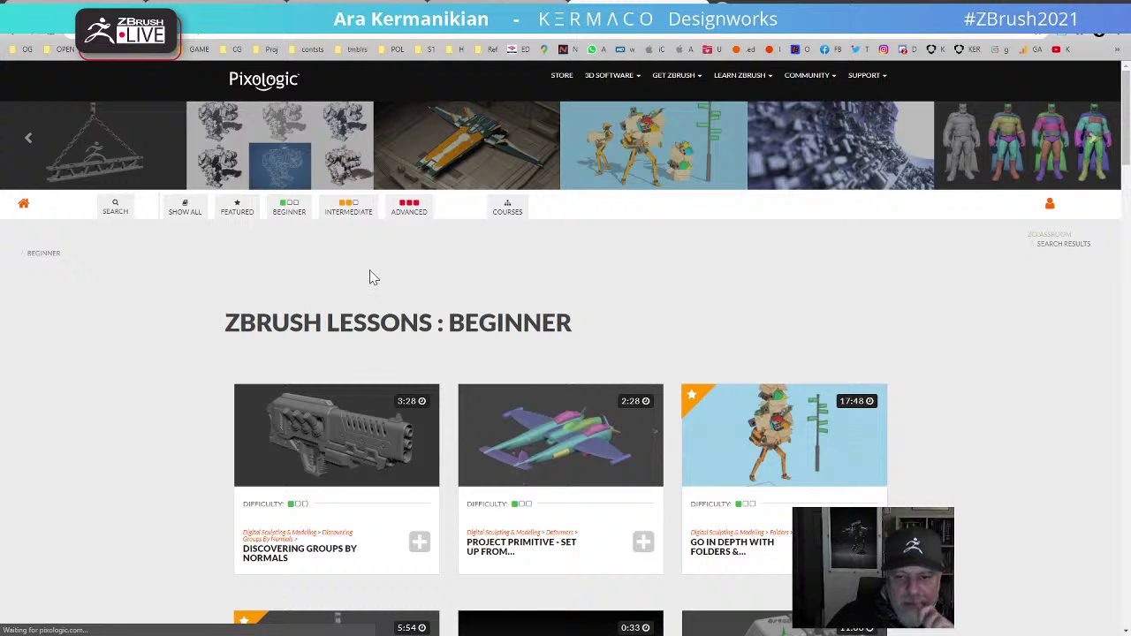
{"action": "scroll", "coordinate": [538, 405], "scroll_direction": "down", "scroll_amount": 3}
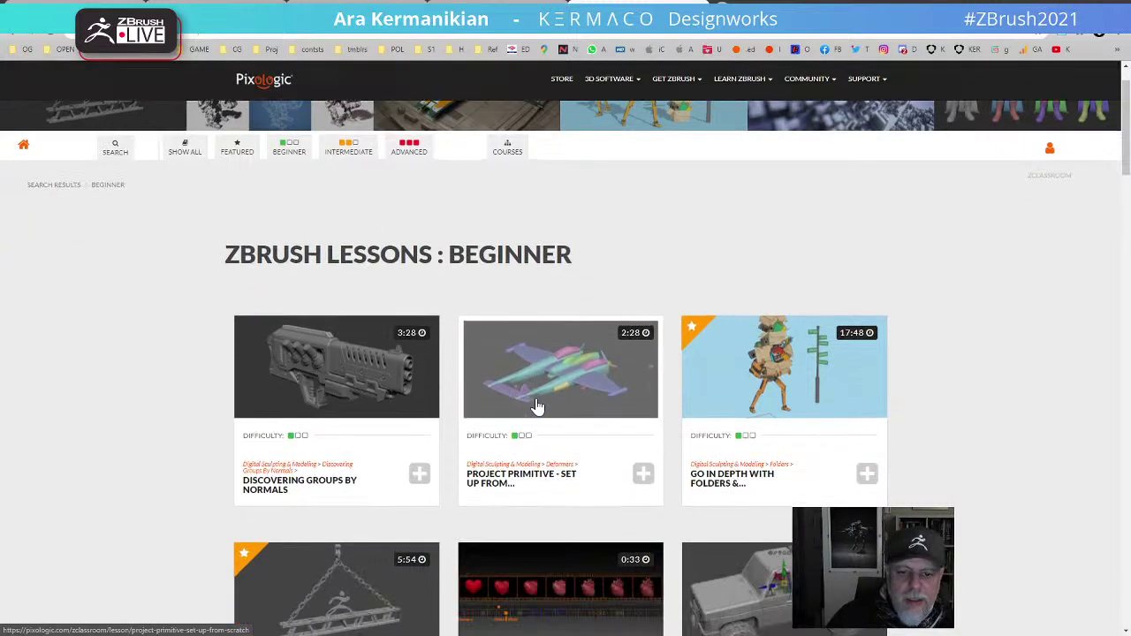
{"action": "scroll", "coordinate": [539, 409], "scroll_direction": "up", "scroll_amount": 1}
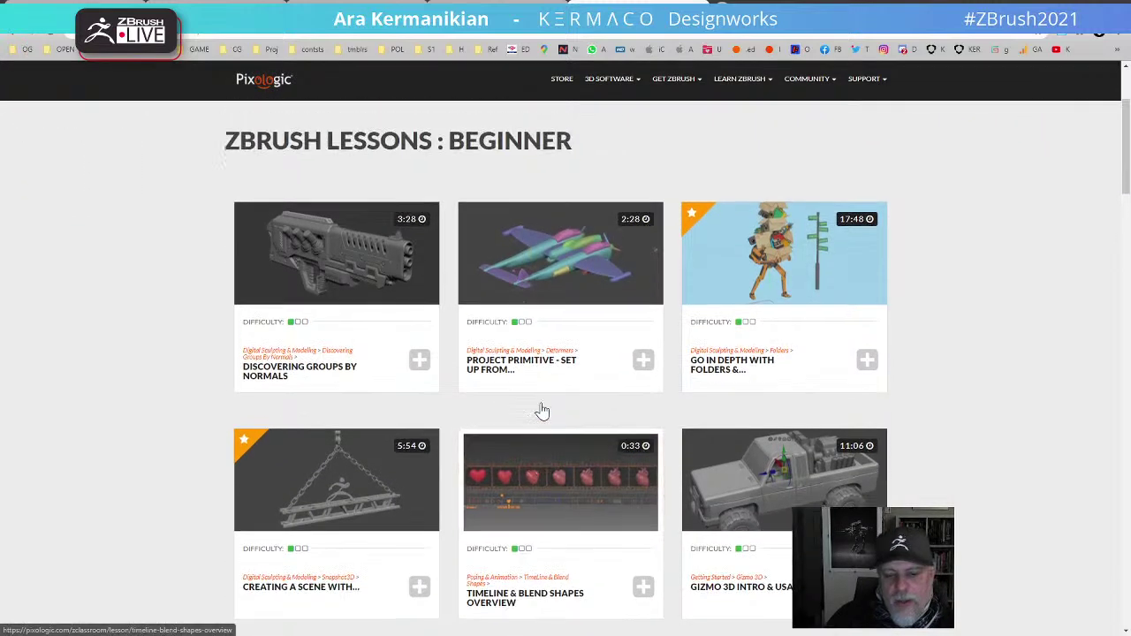
{"action": "scroll", "coordinate": [540, 409], "scroll_direction": "down", "scroll_amount": 1}
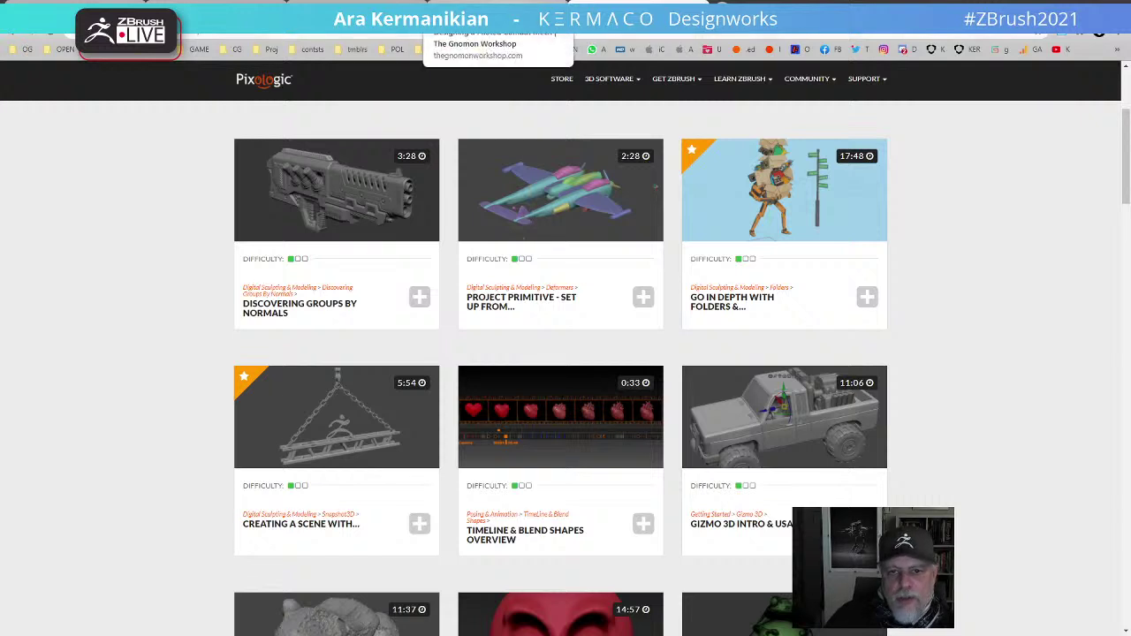
Step: Switch to The Gnomon Workshop site and open the Introduction to ZBrush 2021 tutorial through the Q - T instructor listing
{"action": "left_click", "coordinate": [430, 49]}
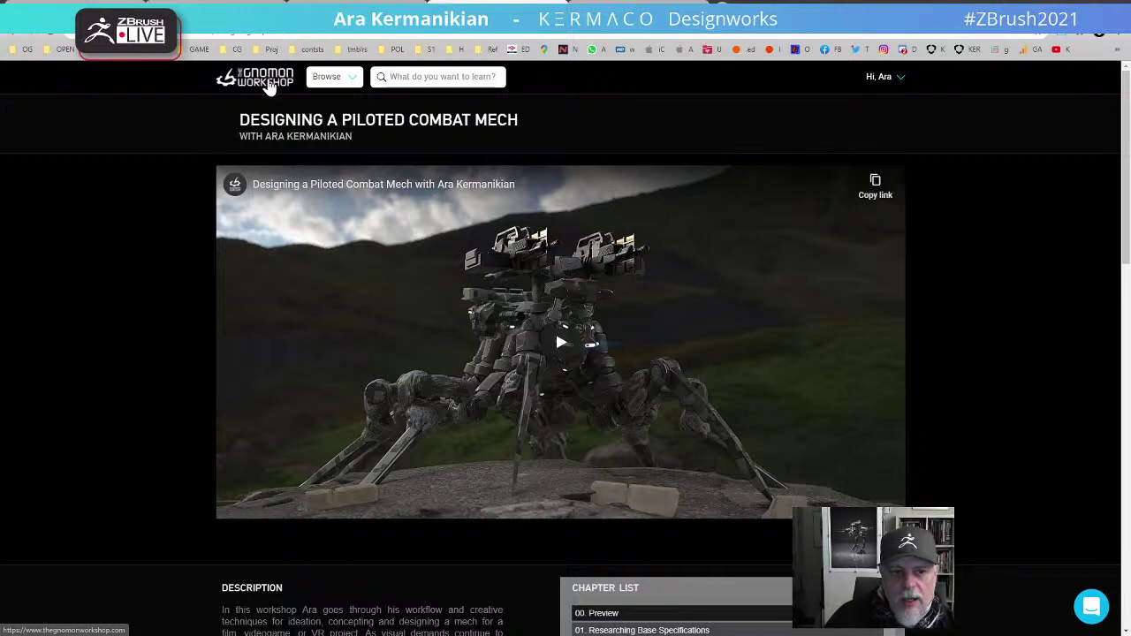
{"action": "left_click", "coordinate": [270, 82]}
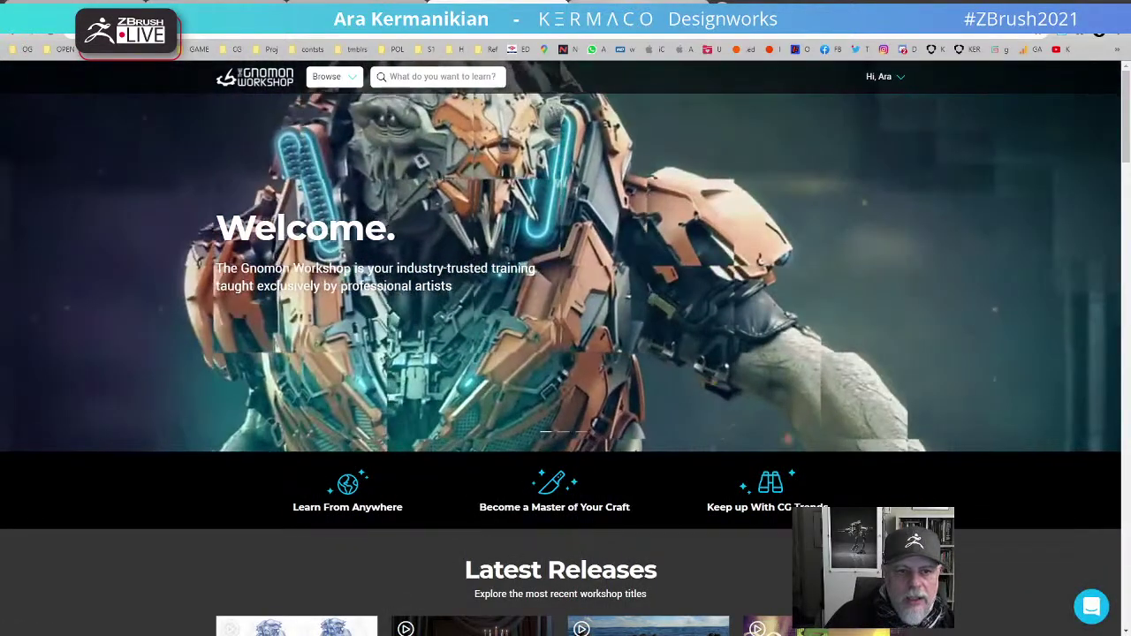
{"action": "left_click", "coordinate": [332, 76]}
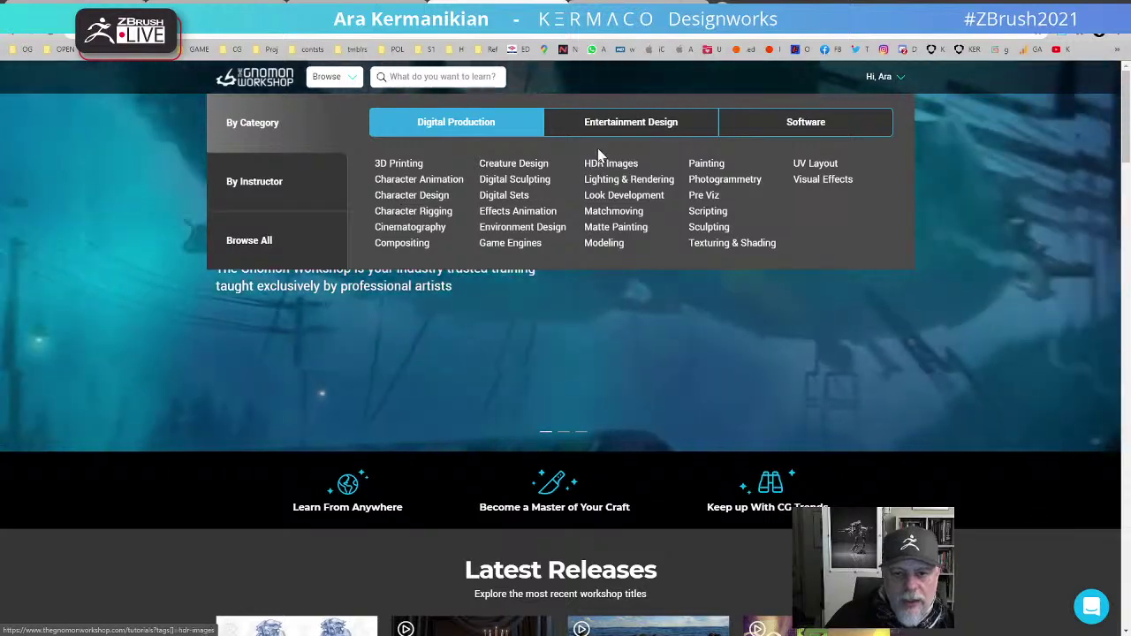
{"action": "left_click", "coordinate": [296, 194]}
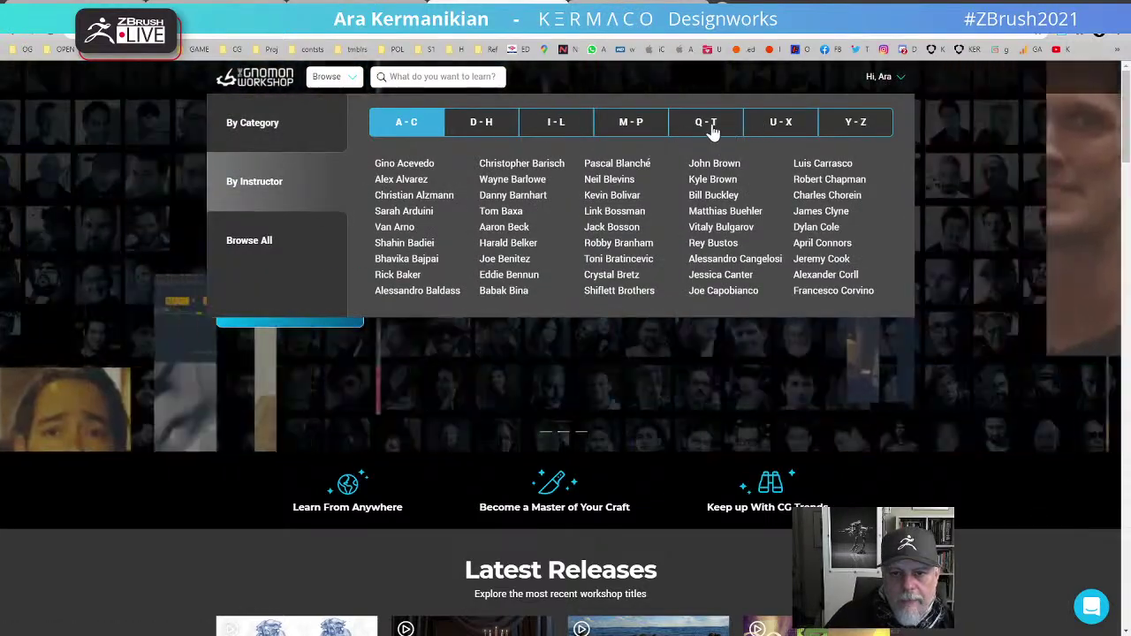
{"action": "left_click", "coordinate": [708, 131]}
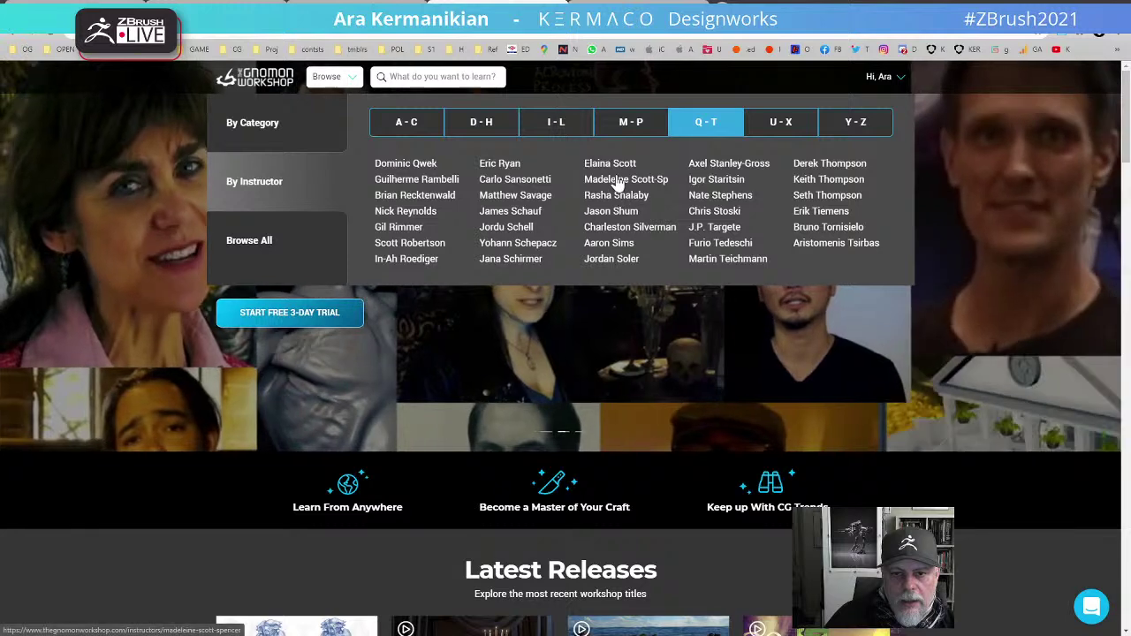
{"action": "left_click", "coordinate": [630, 183]}
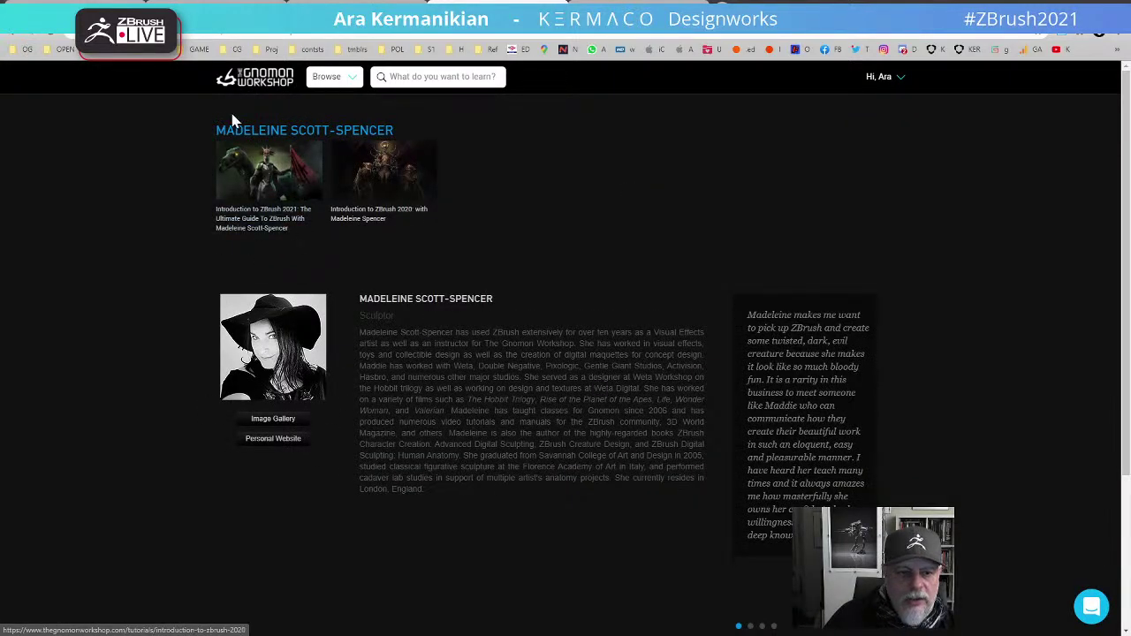
{"action": "left_click", "coordinate": [265, 181]}
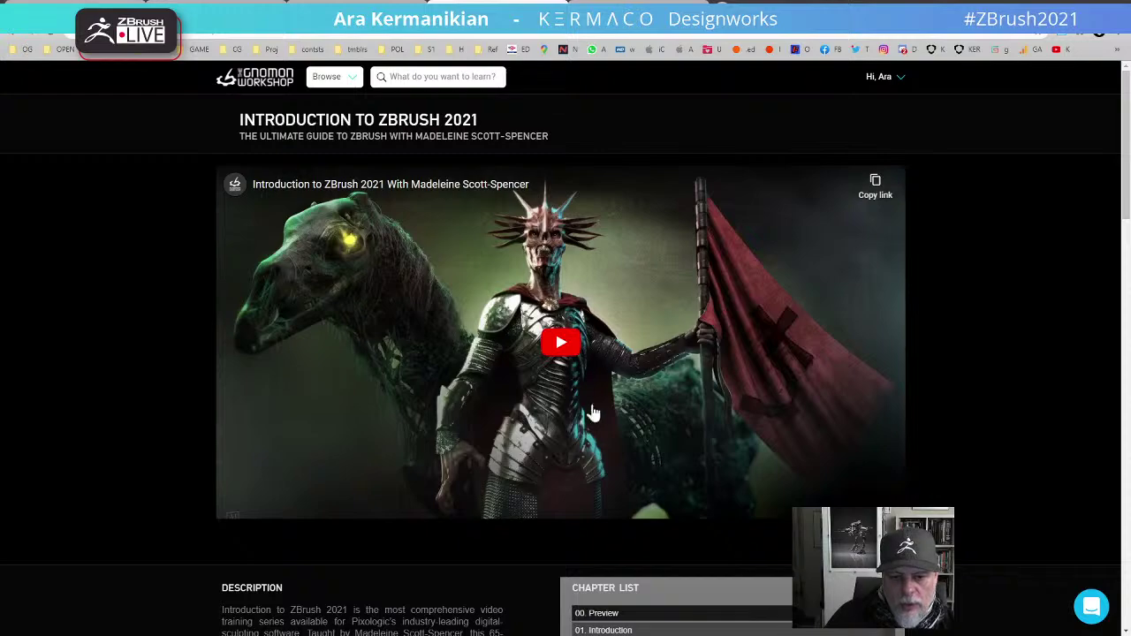
Step: Look through the description and chapter list of the Introduction to ZBrush 2021 workshop, down to the final chapters and back
{"action": "scroll", "coordinate": [594, 403], "scroll_direction": "down", "scroll_amount": 2}
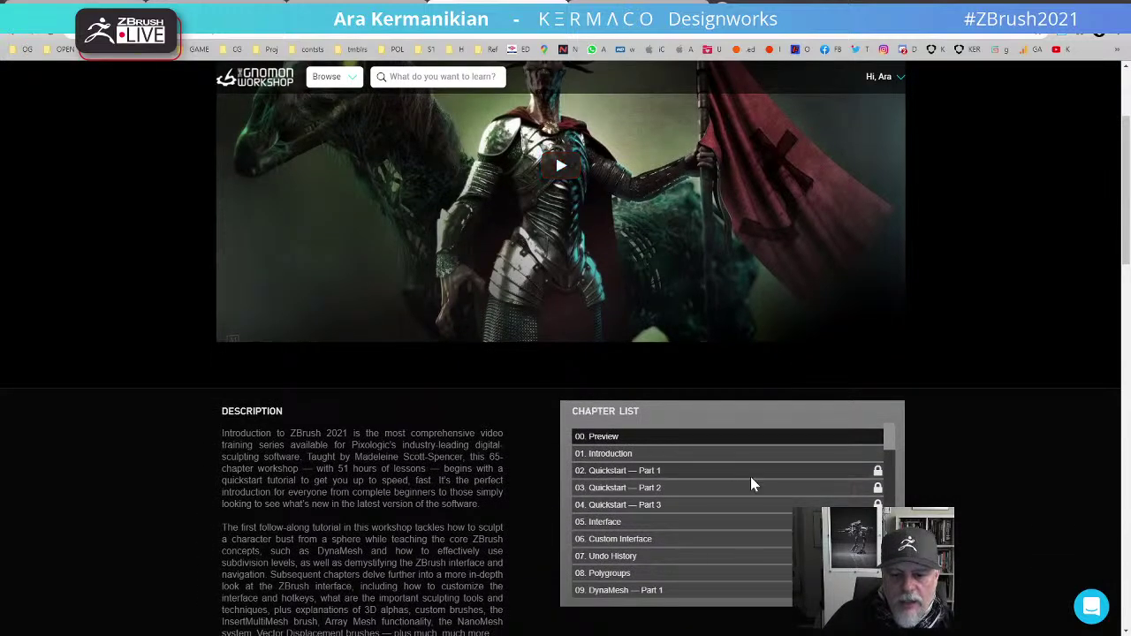
{"action": "scroll", "coordinate": [752, 484], "scroll_direction": "down", "scroll_amount": 5}
{"action": "scroll", "coordinate": [752, 486], "scroll_direction": "down", "scroll_amount": 10}
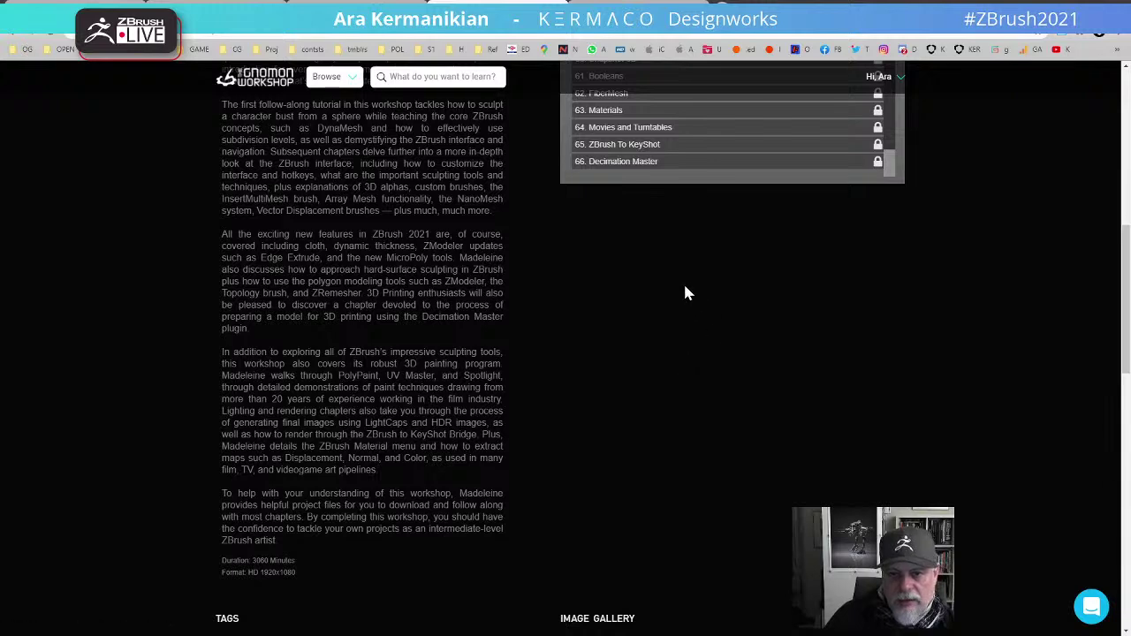
{"action": "scroll", "coordinate": [699, 144], "scroll_direction": "up", "scroll_amount": 1}
{"action": "scroll", "coordinate": [836, 286], "scroll_direction": "up", "scroll_amount": 2}
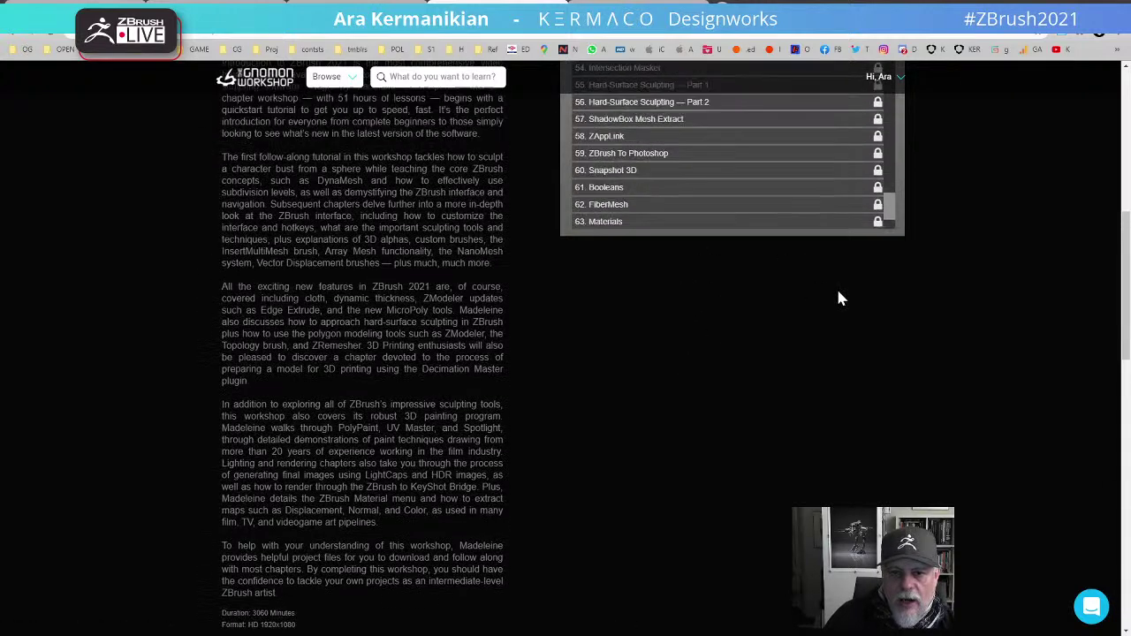
{"action": "scroll", "coordinate": [707, 286], "scroll_direction": "up", "scroll_amount": 3}
{"action": "scroll", "coordinate": [707, 284], "scroll_direction": "up", "scroll_amount": 15}
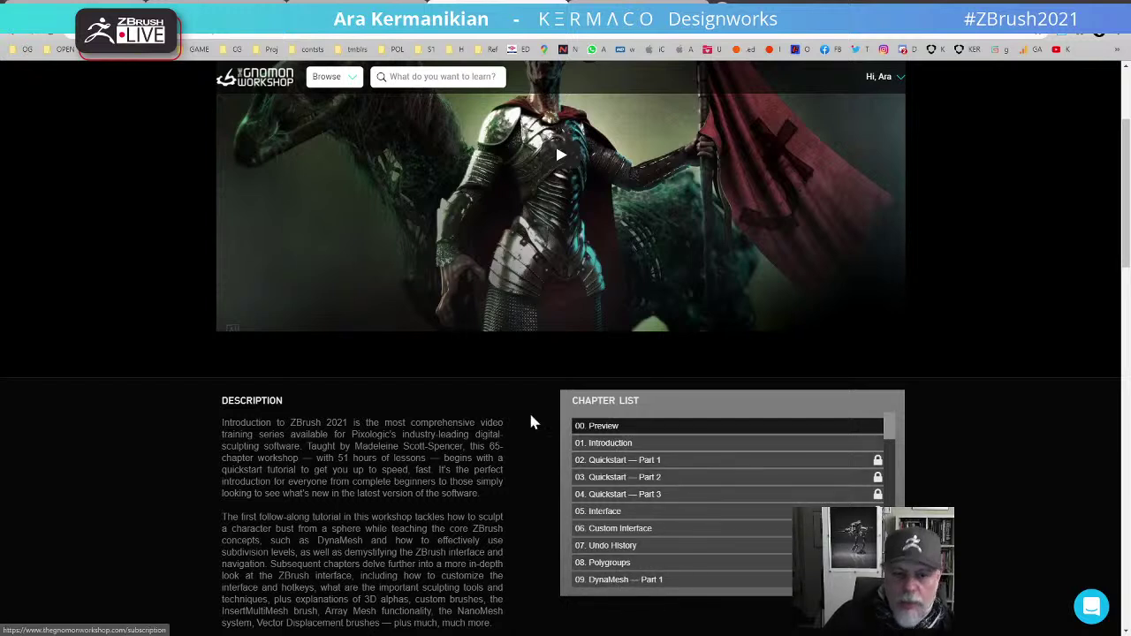
{"action": "scroll", "coordinate": [807, 361], "scroll_direction": "up", "scroll_amount": 1}
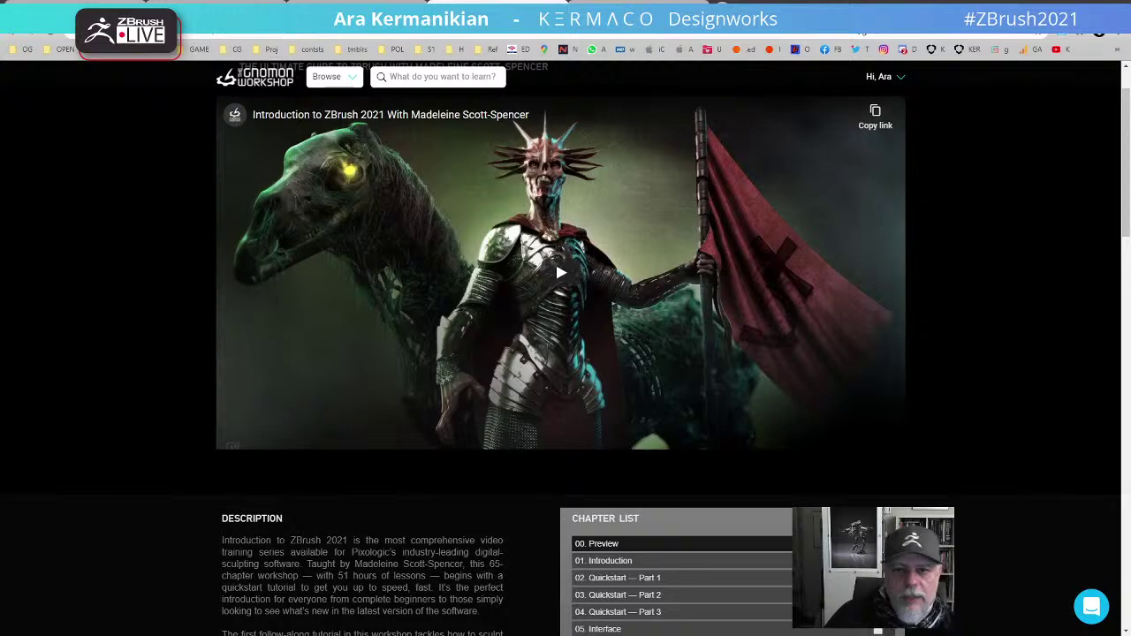
Step: Switch to ZBrush and scale down the two shoulder ZSpheres of the Velociraptor armature
{"action": "key", "text": "alt+Tab"}
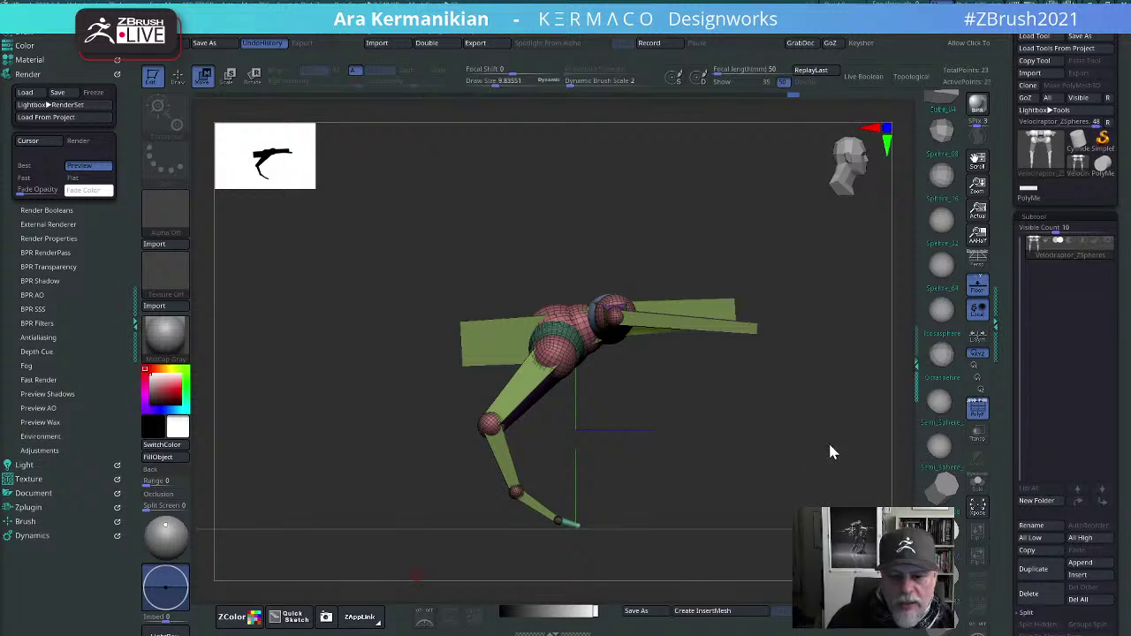
{"action": "left_click_drag", "start_coordinate": [831, 452], "coordinate": [735, 454]}
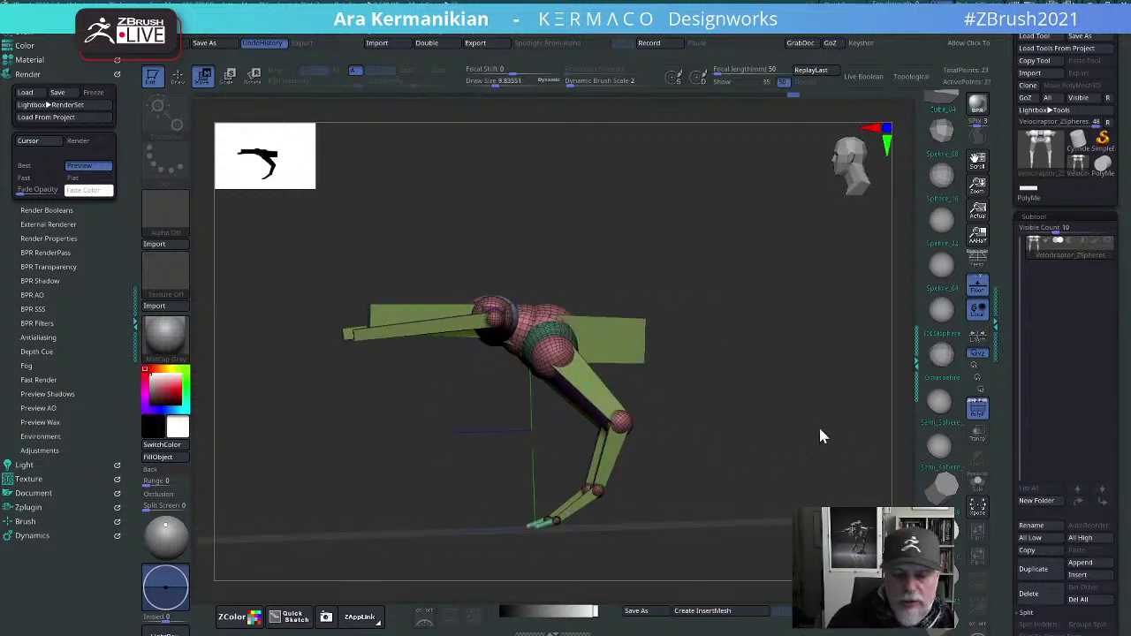
{"action": "left_click_drag", "start_coordinate": [820, 435], "coordinate": [822, 348]}
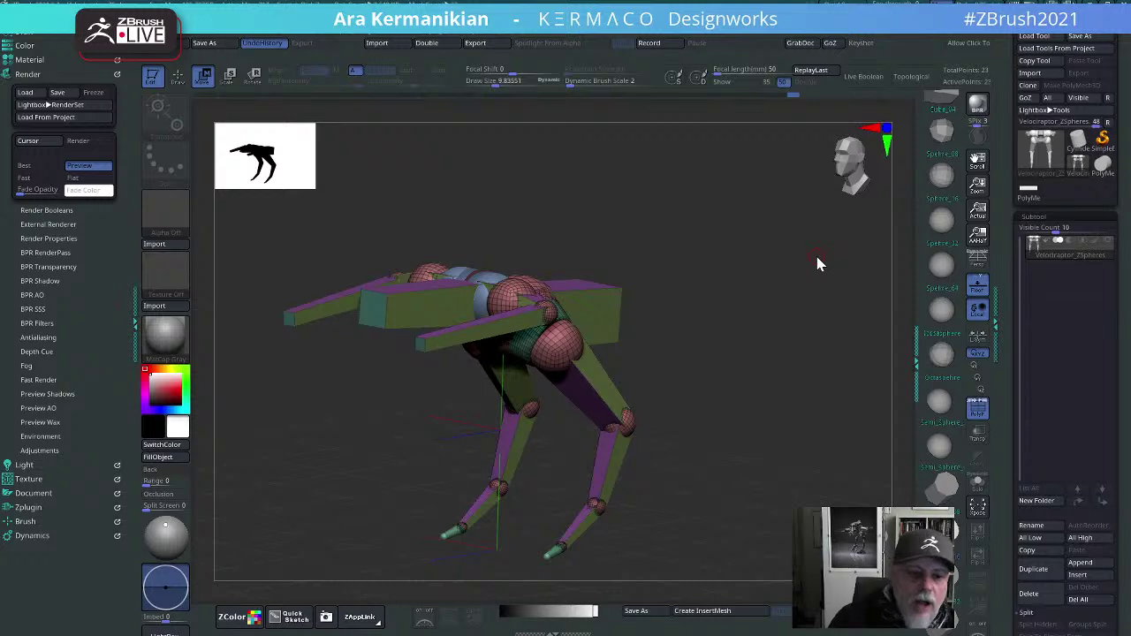
{"action": "left_click_drag", "start_coordinate": [739, 421], "coordinate": [720, 467]}
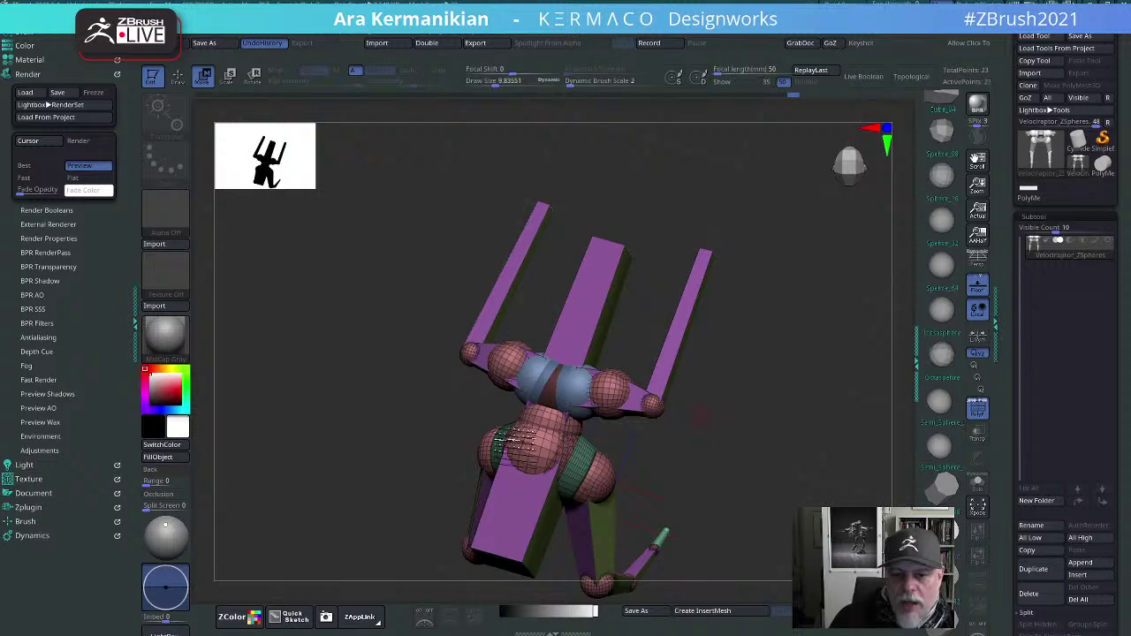
{"action": "key", "text": "e"}
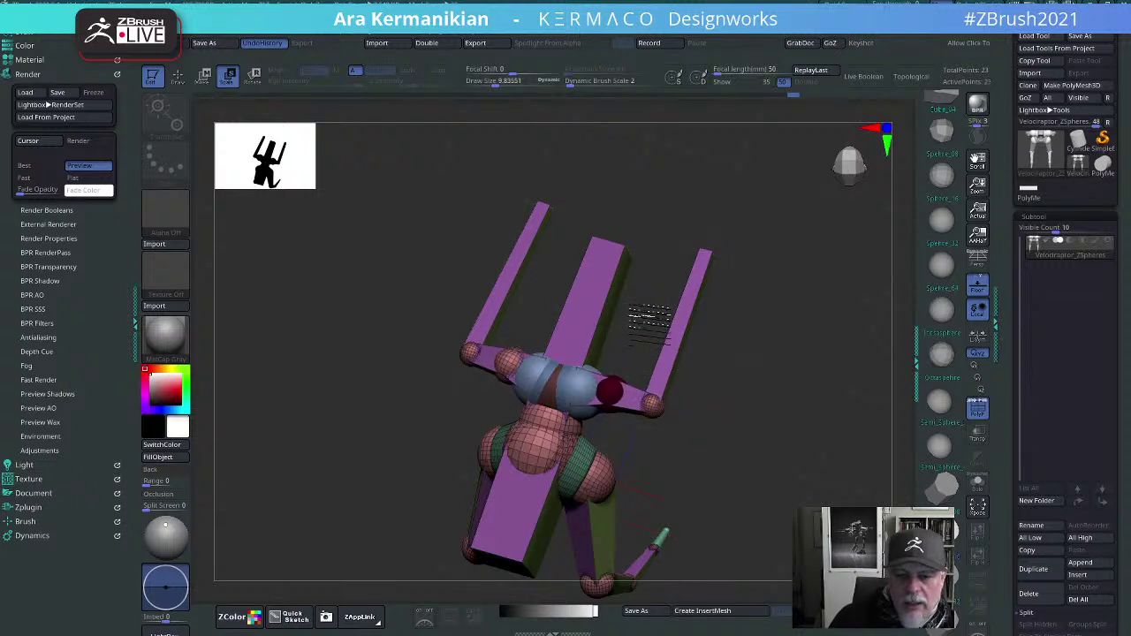
{"action": "left_click_drag", "start_coordinate": [818, 489], "coordinate": [825, 398]}
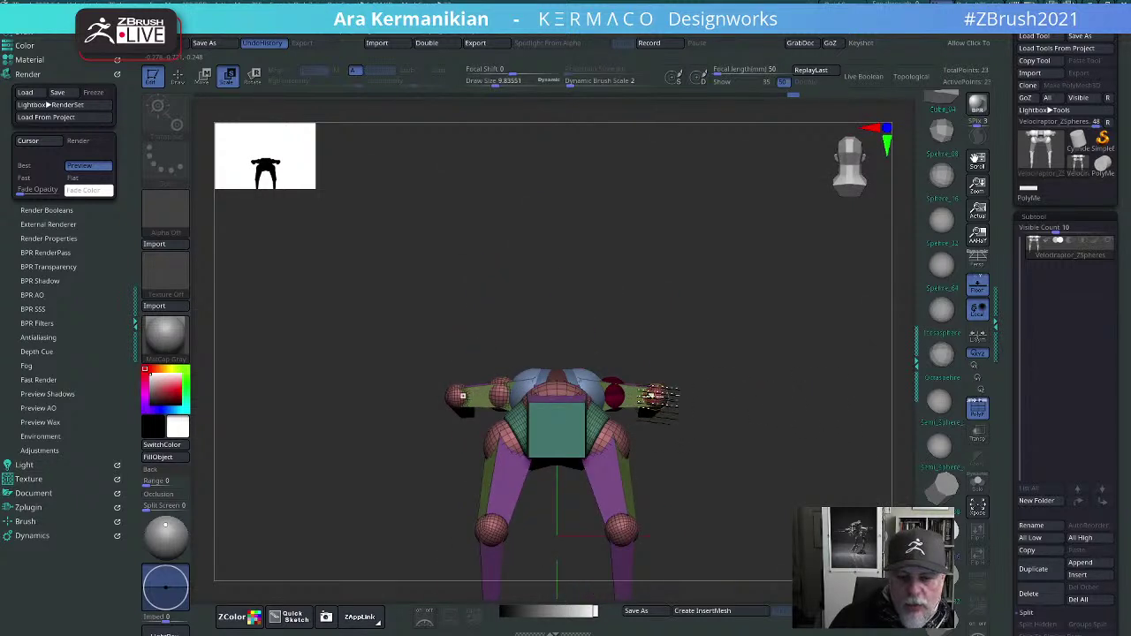
Step: Rotate the upper arms of the armature downward symmetrically and level out the forearms
{"action": "key", "text": "r"}
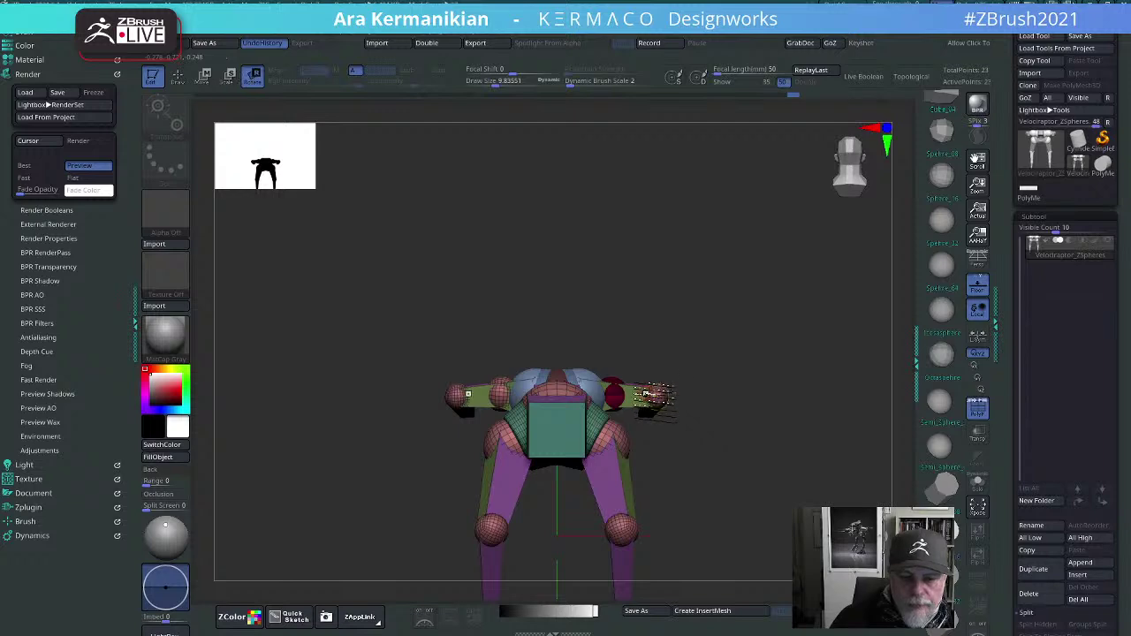
{"action": "left_click_drag", "start_coordinate": [654, 395], "coordinate": [645, 426]}
{"action": "left_click_drag", "start_coordinate": [838, 429], "coordinate": [702, 419]}
{"action": "left_click_drag", "start_coordinate": [453, 422], "coordinate": [353, 462], "text": "alt"}
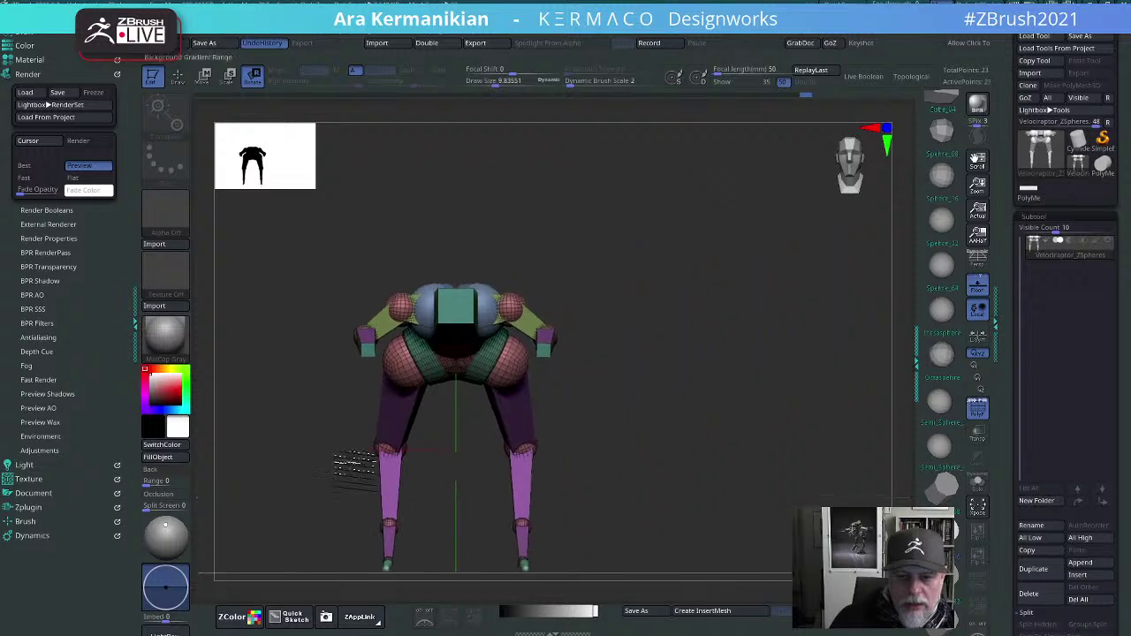
{"action": "left_click_drag", "start_coordinate": [737, 423], "coordinate": [521, 523], "text": "alt"}
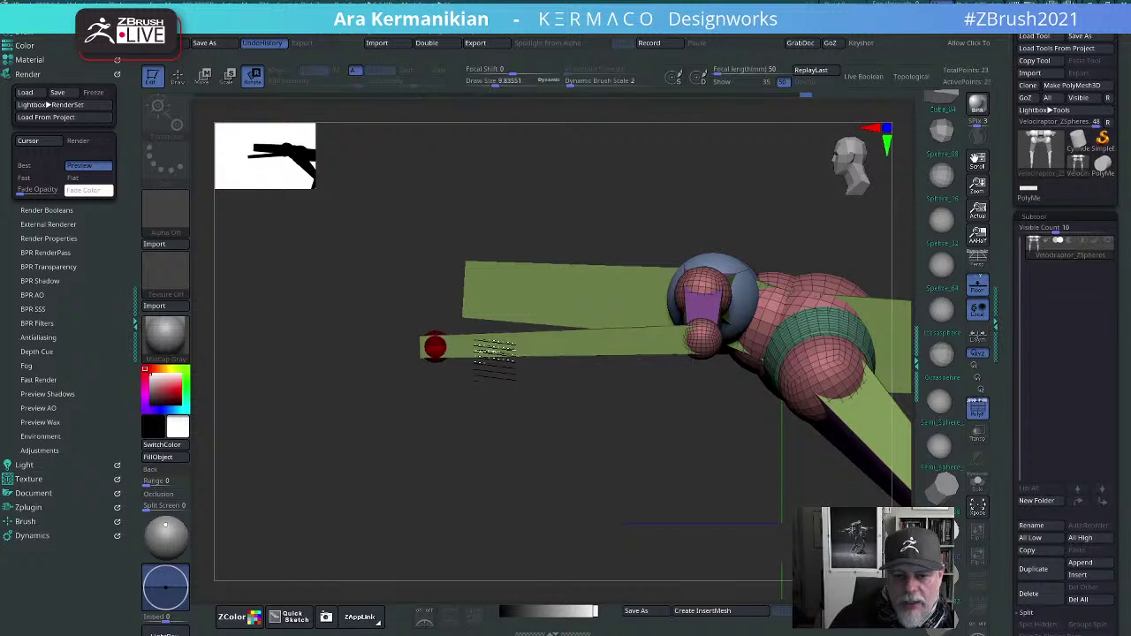
{"action": "left_click_drag", "start_coordinate": [638, 530], "coordinate": [793, 399], "text": "alt"}
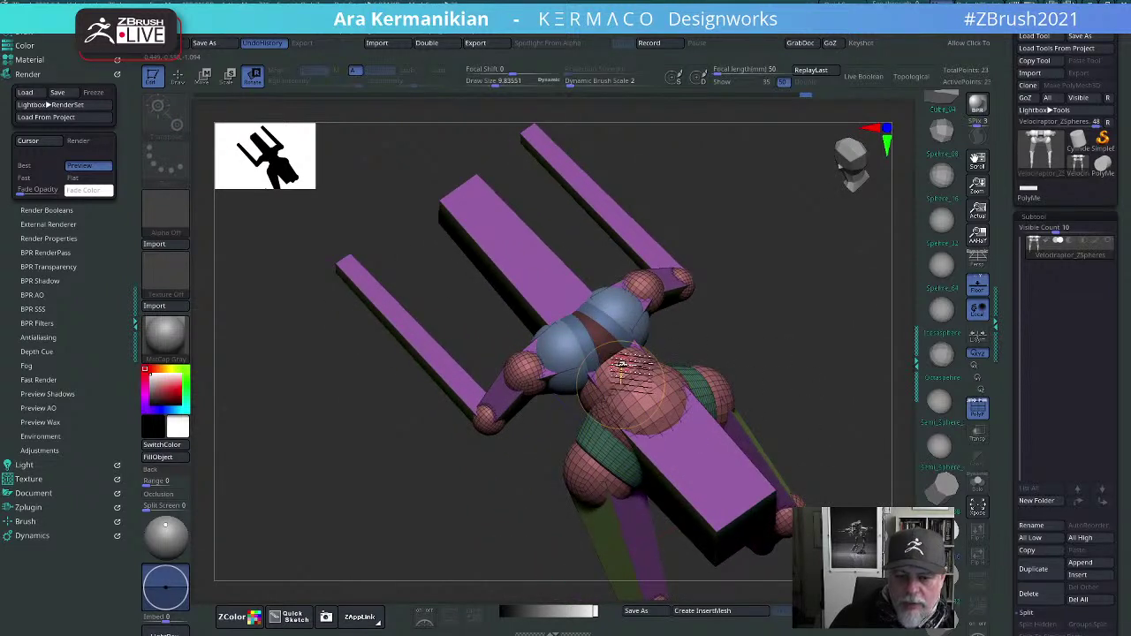
Step: Angle the central front block of the armature slightly downward and check the pose from the front and side
{"action": "left_click_drag", "start_coordinate": [822, 371], "coordinate": [792, 290]}
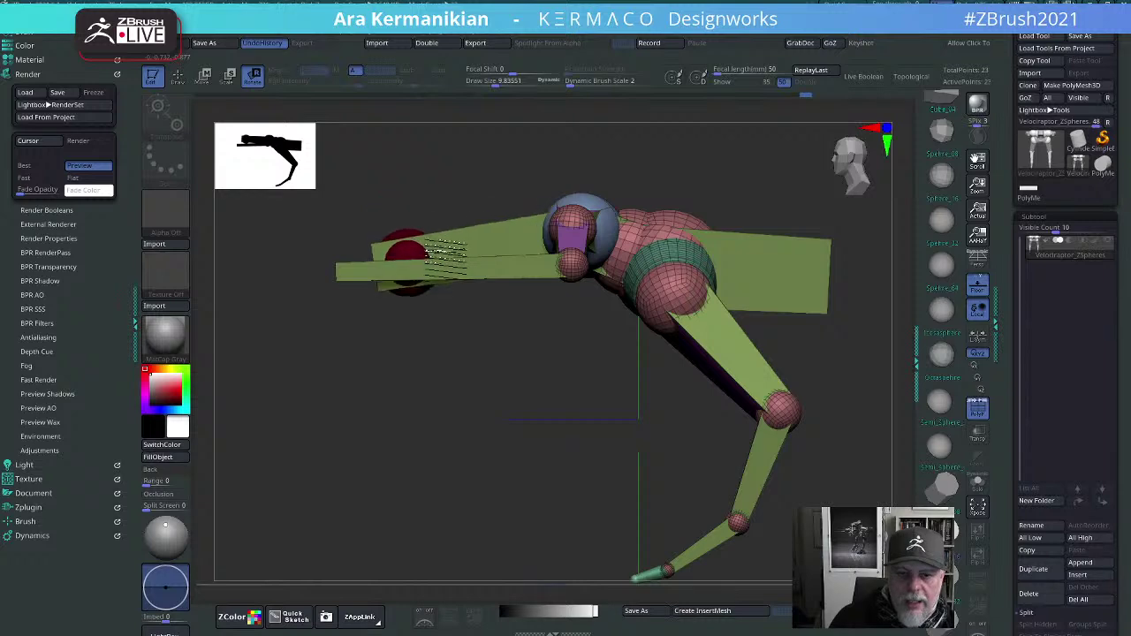
{"action": "left_click_drag", "start_coordinate": [425, 469], "coordinate": [482, 508]}
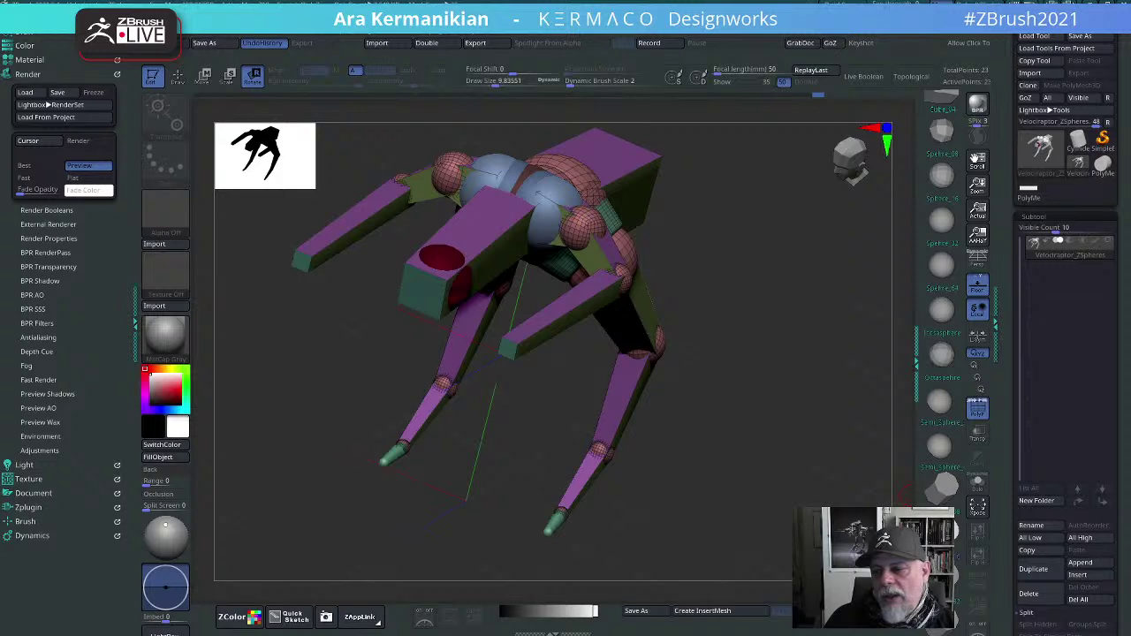
{"action": "left_click_drag", "start_coordinate": [762, 520], "coordinate": [840, 423]}
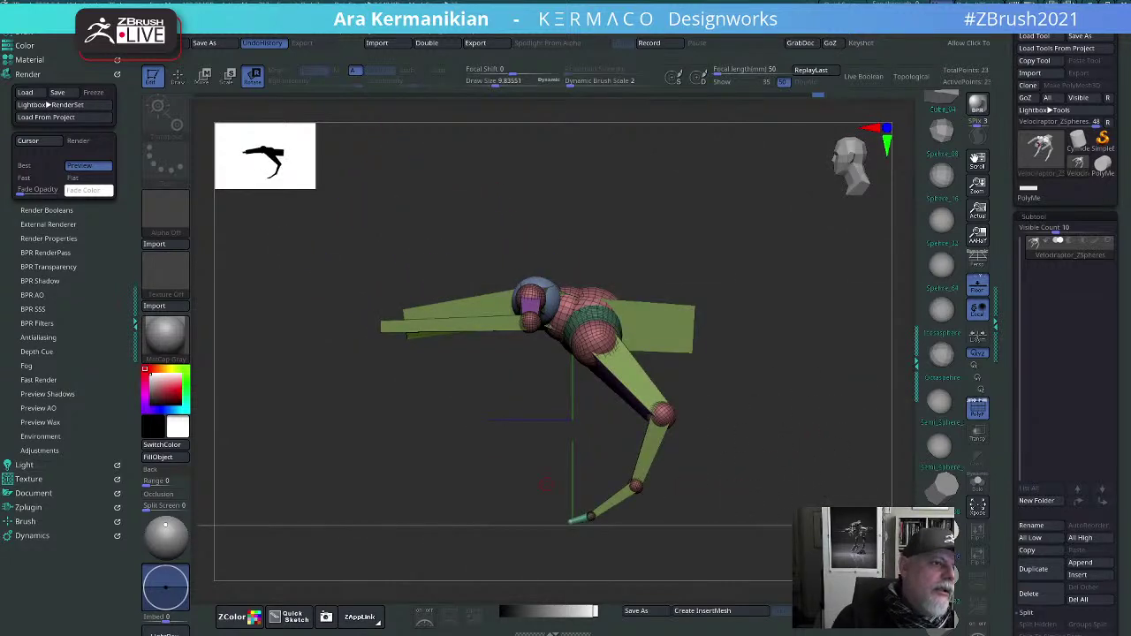
{"action": "left_click_drag", "start_coordinate": [708, 275], "coordinate": [739, 2]}
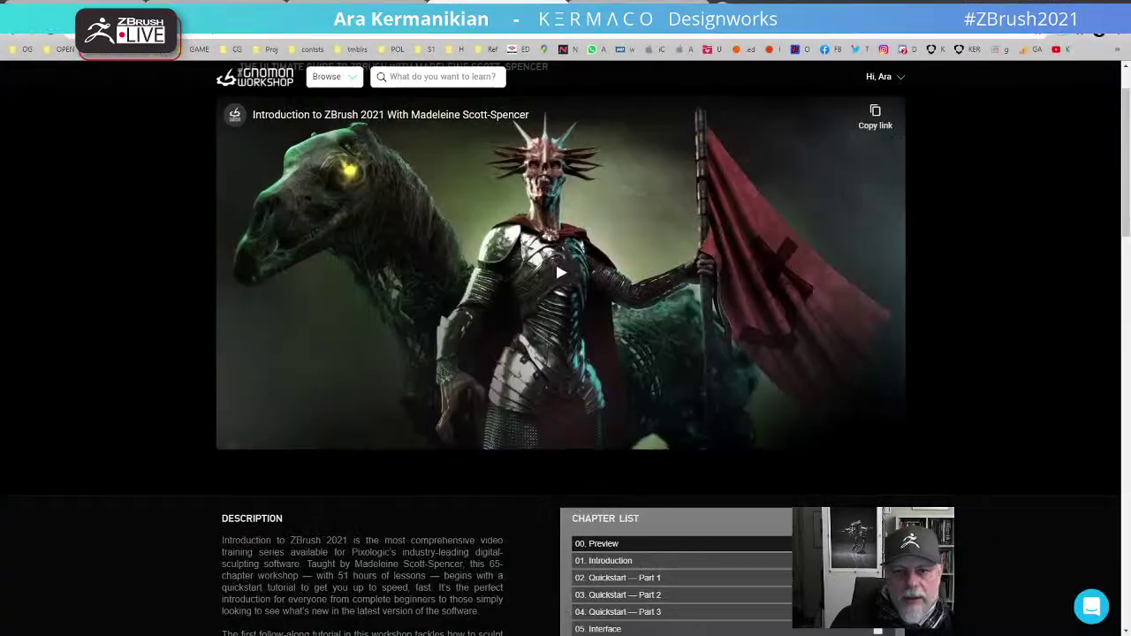
Step: Open the ZBrushCentral site from the ZBC bookmark in a new browser tab
{"action": "key", "text": "ctrl+t"}
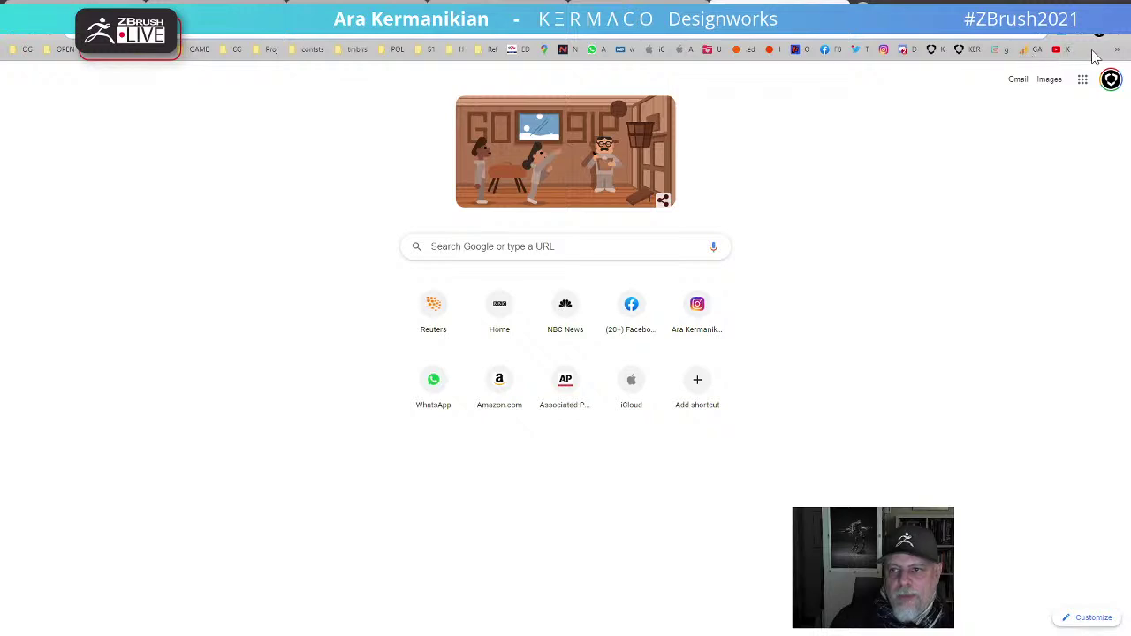
{"action": "left_click", "coordinate": [1118, 49]}
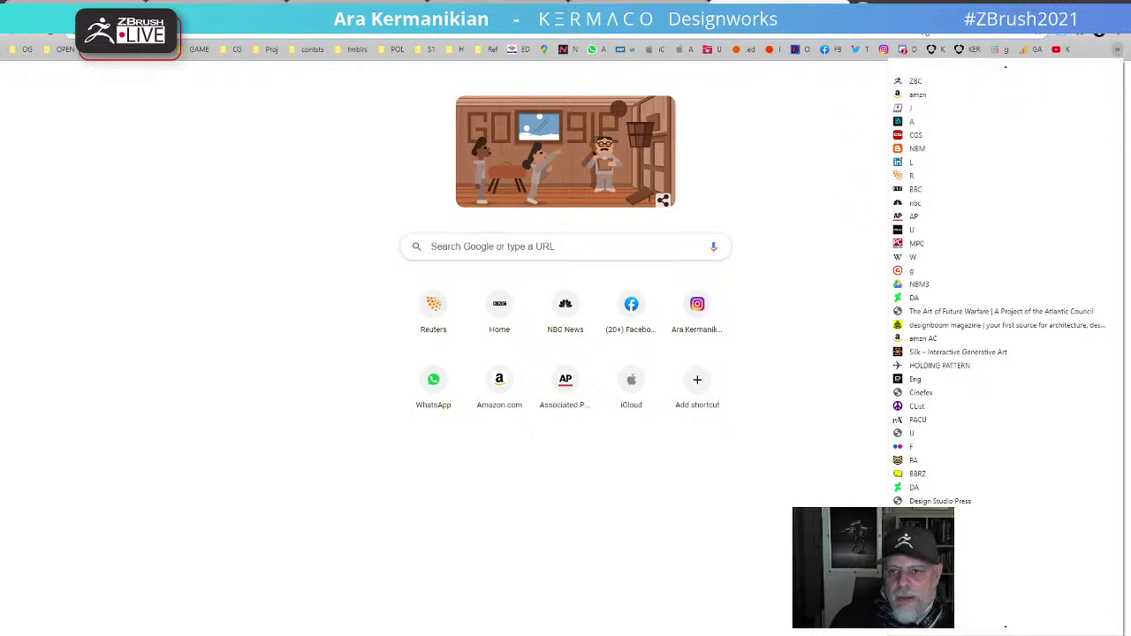
{"action": "left_click", "coordinate": [858, 107]}
{"action": "left_click", "coordinate": [1119, 51]}
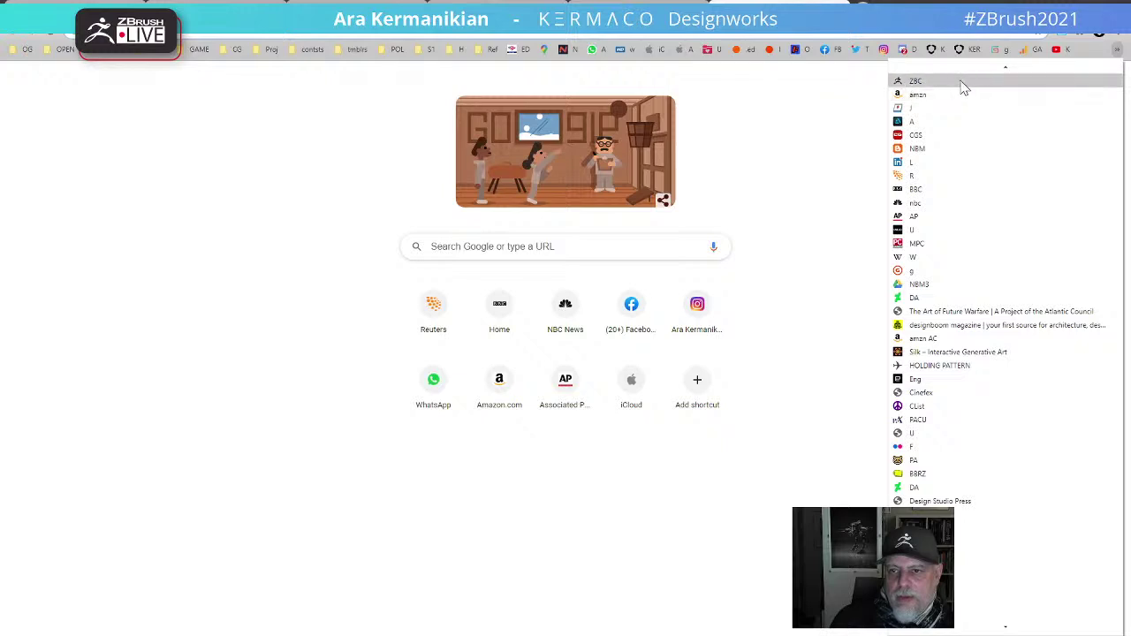
{"action": "left_click", "coordinate": [964, 85]}
{"action": "left_click", "coordinate": [580, 345]}
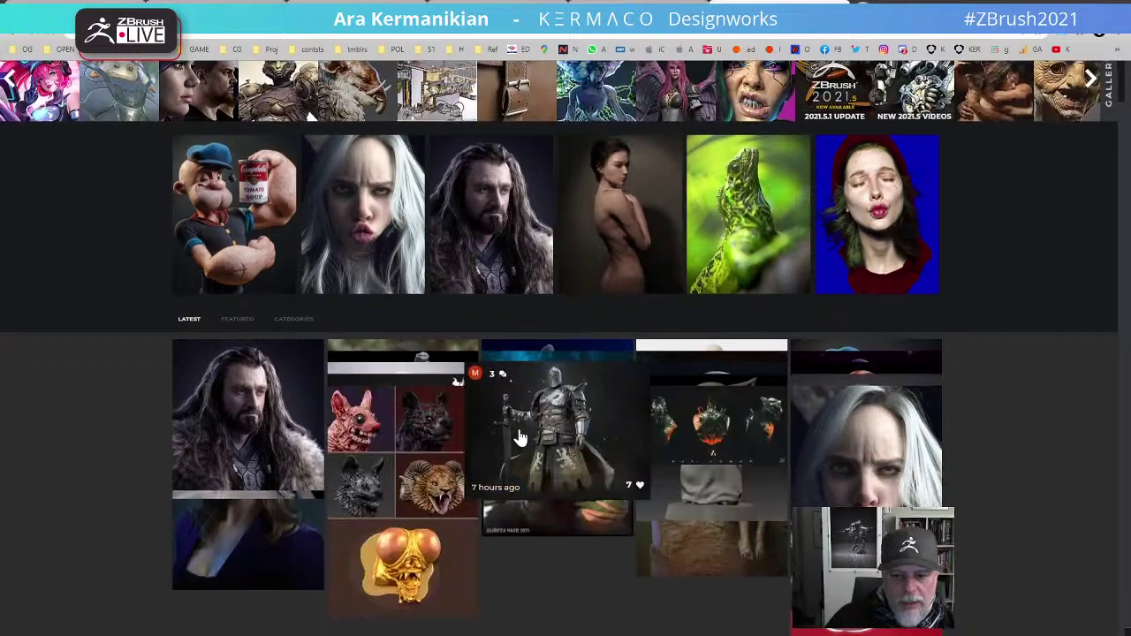
Step: Browse the latest artworks in the ZBrushCentral gallery for hard-surface and character examples
{"action": "scroll", "coordinate": [566, 477], "scroll_direction": "down", "scroll_amount": 2}
{"action": "scroll", "coordinate": [599, 436], "scroll_direction": "down", "scroll_amount": 3}
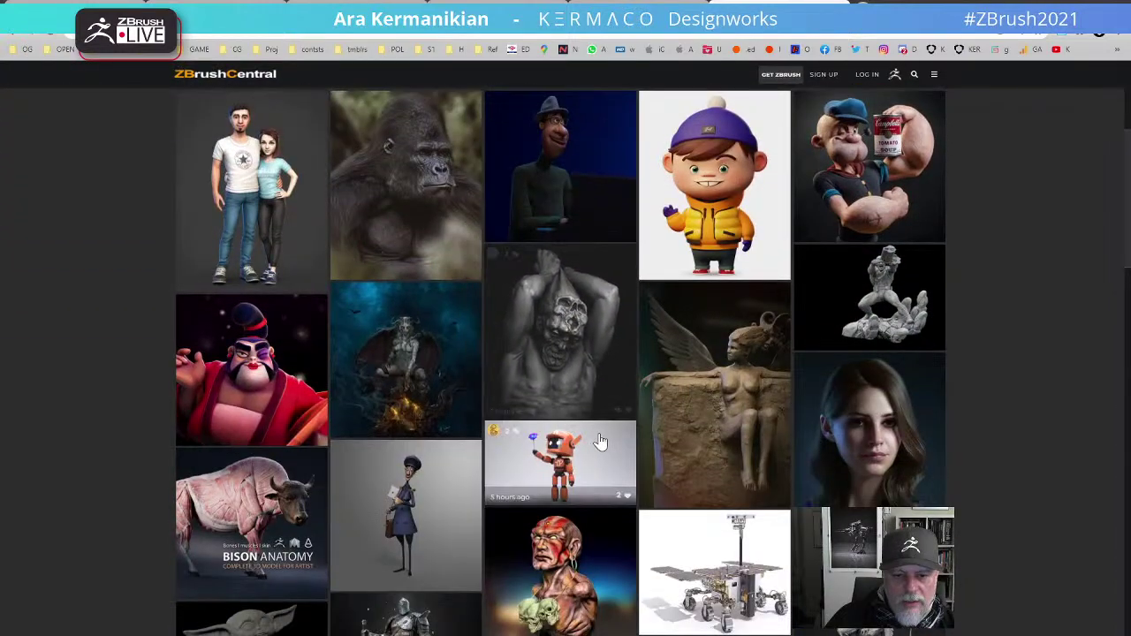
{"action": "scroll", "coordinate": [601, 442], "scroll_direction": "down", "scroll_amount": 5}
{"action": "scroll", "coordinate": [598, 439], "scroll_direction": "down", "scroll_amount": 5}
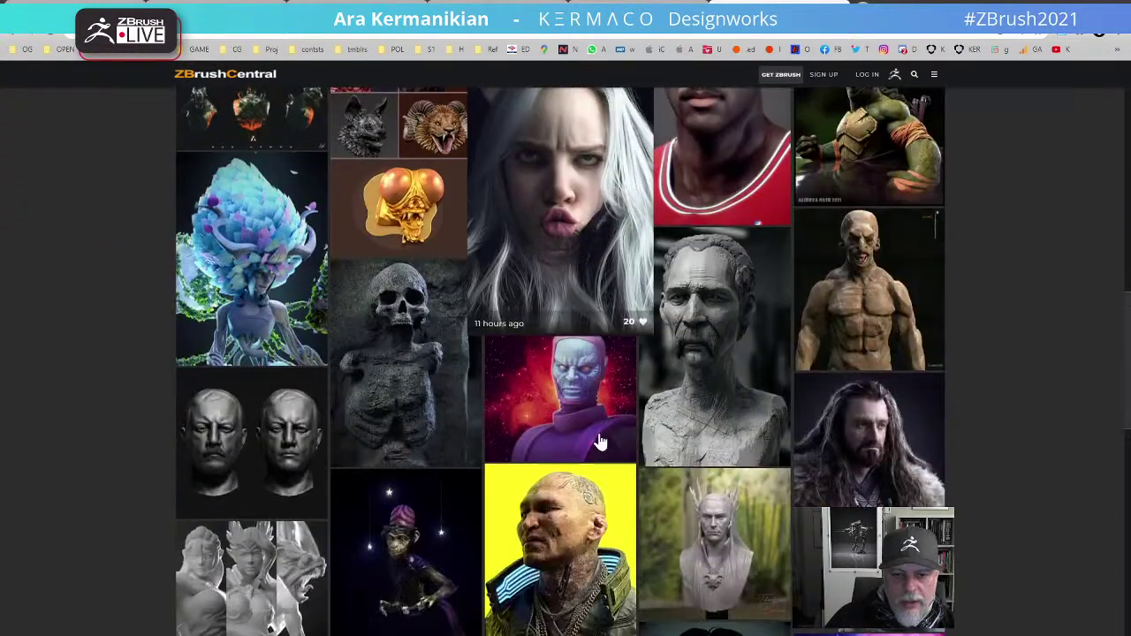
{"action": "scroll", "coordinate": [600, 442], "scroll_direction": "down", "scroll_amount": 6}
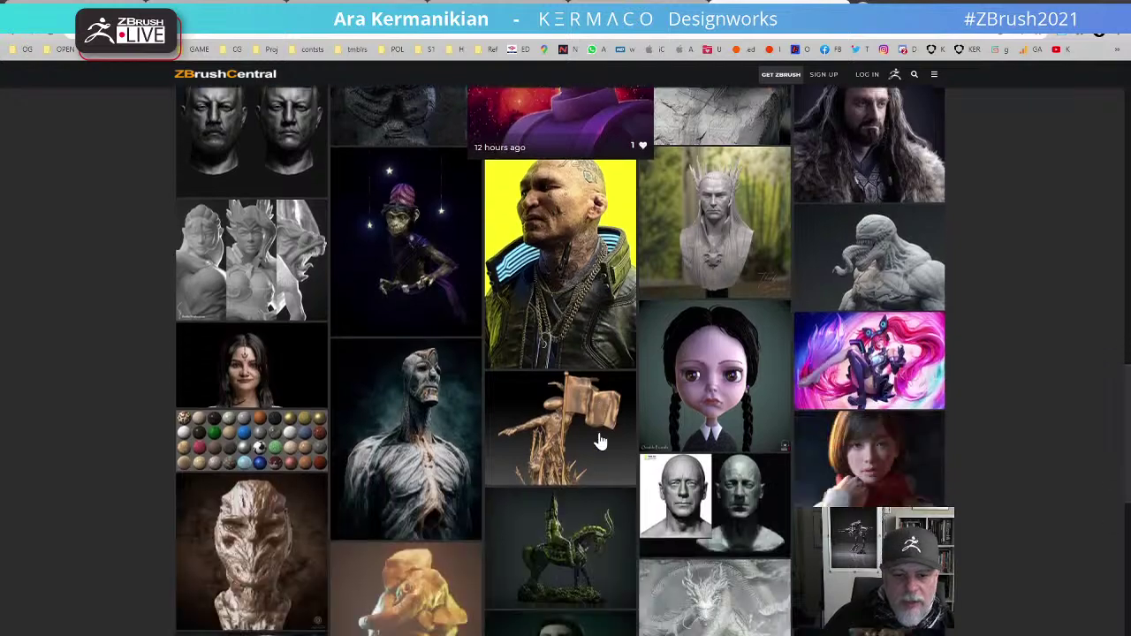
{"action": "scroll", "coordinate": [600, 446], "scroll_direction": "down", "scroll_amount": 2}
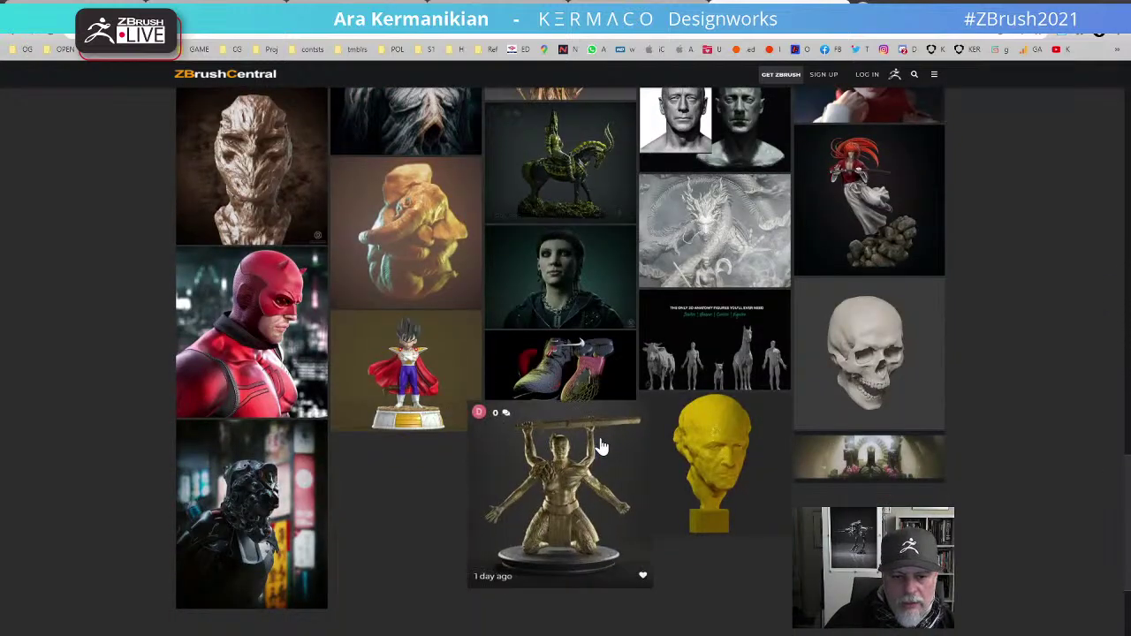
{"action": "scroll", "coordinate": [600, 447], "scroll_direction": "down", "scroll_amount": 2}
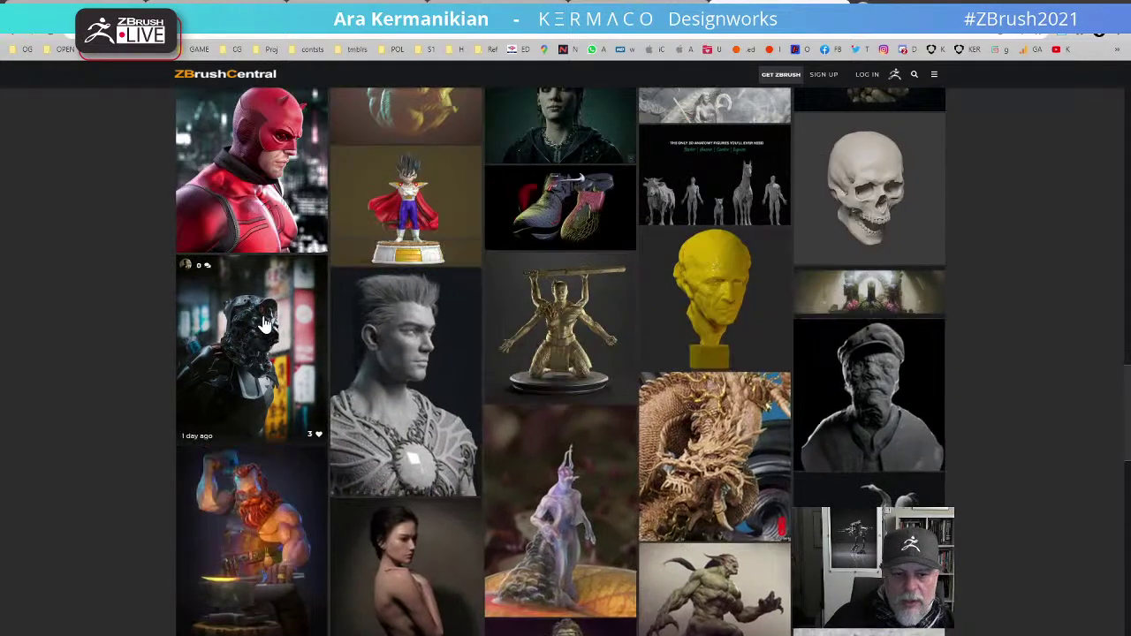
Step: Open the MECHA_001 artwork post and examine its image of the armoured mech character
{"action": "left_click", "coordinate": [266, 320]}
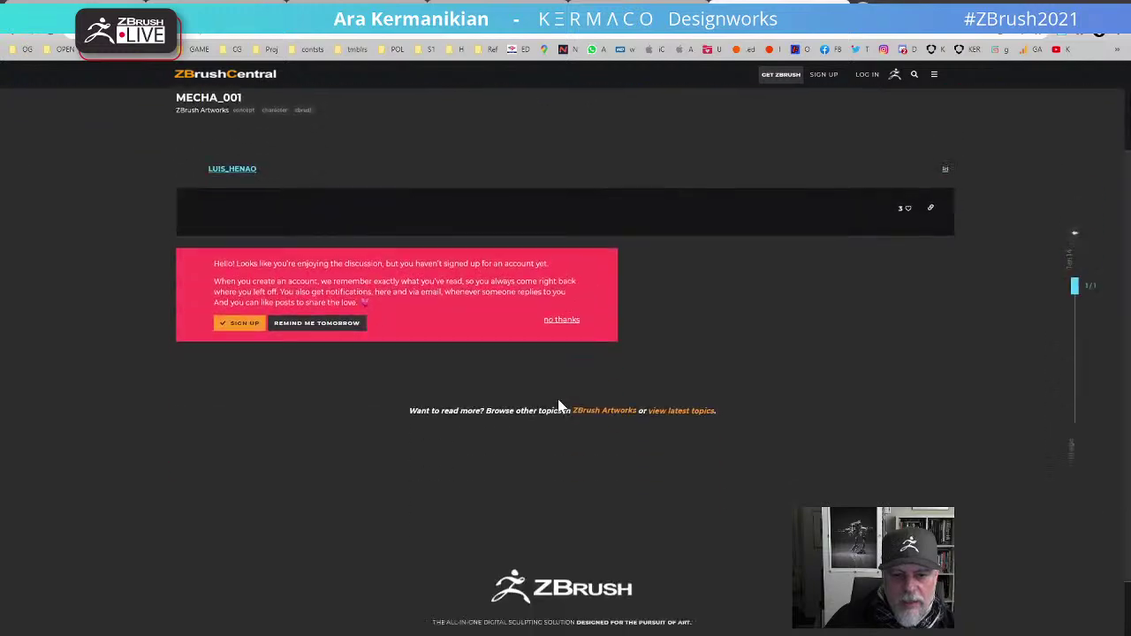
{"action": "scroll", "coordinate": [525, 437], "scroll_direction": "down", "scroll_amount": 2}
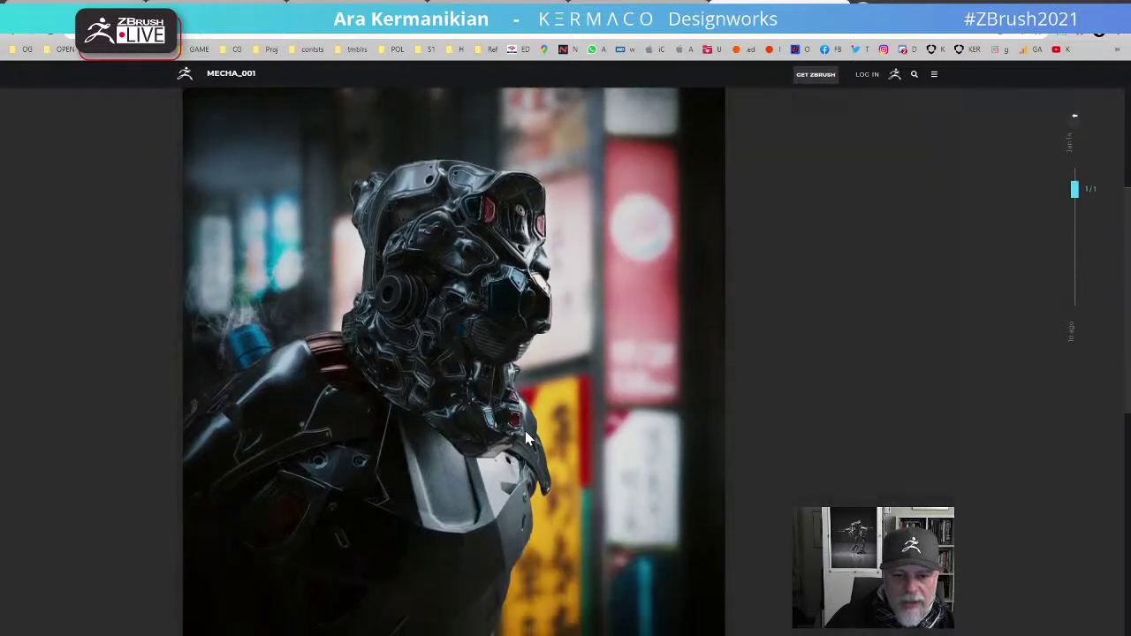
{"action": "scroll", "coordinate": [525, 430], "scroll_direction": "down", "scroll_amount": 2}
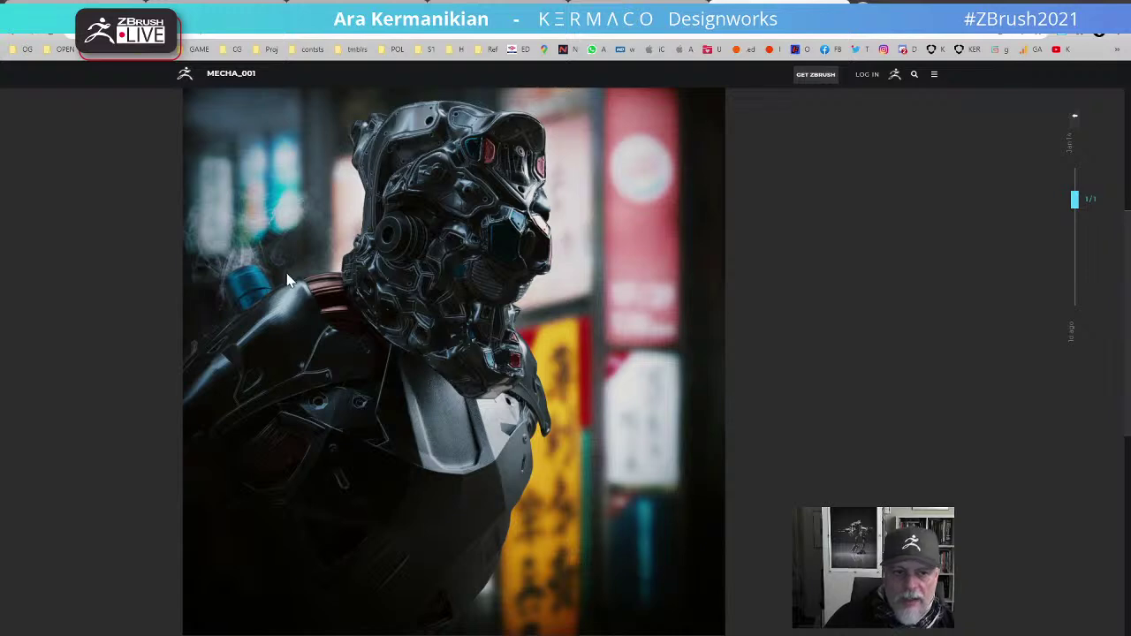
Step: Return to the ZBrushCentral gallery and go back up to the featured artworks at its beginning
{"action": "left_click", "coordinate": [154, 119]}
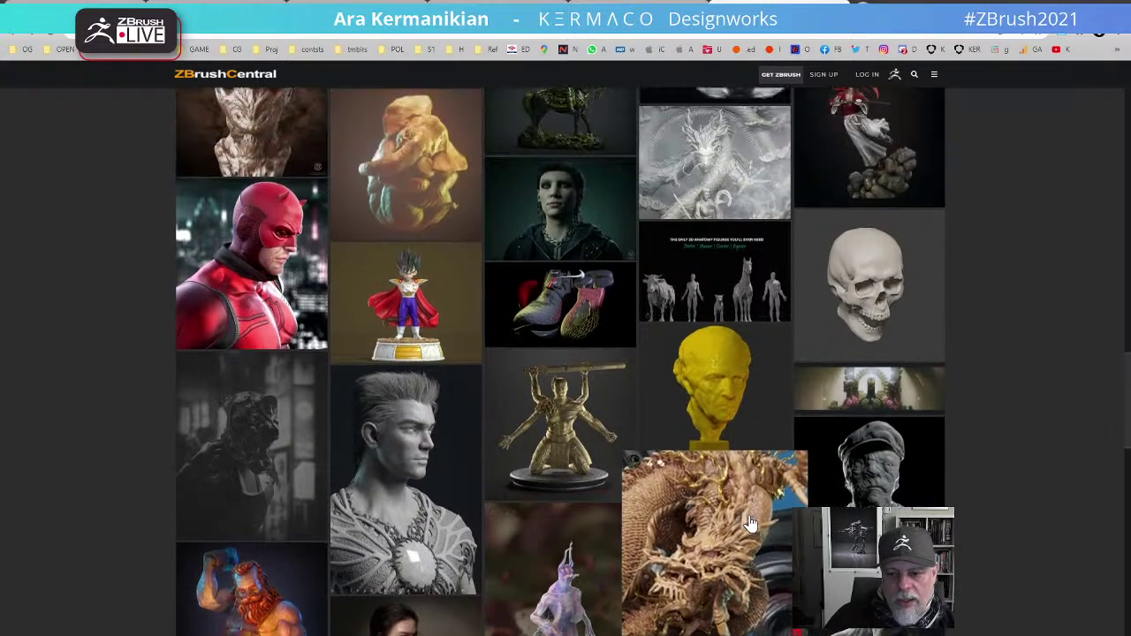
{"action": "scroll", "coordinate": [750, 523], "scroll_direction": "up", "scroll_amount": 10}
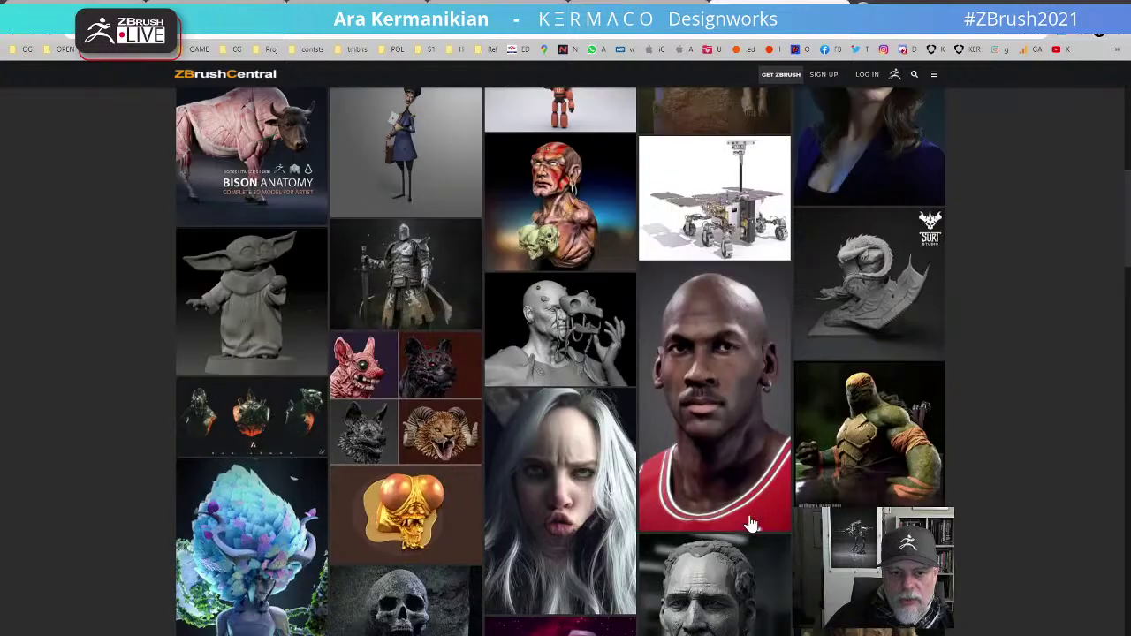
{"action": "scroll", "coordinate": [750, 523], "scroll_direction": "up", "scroll_amount": 5}
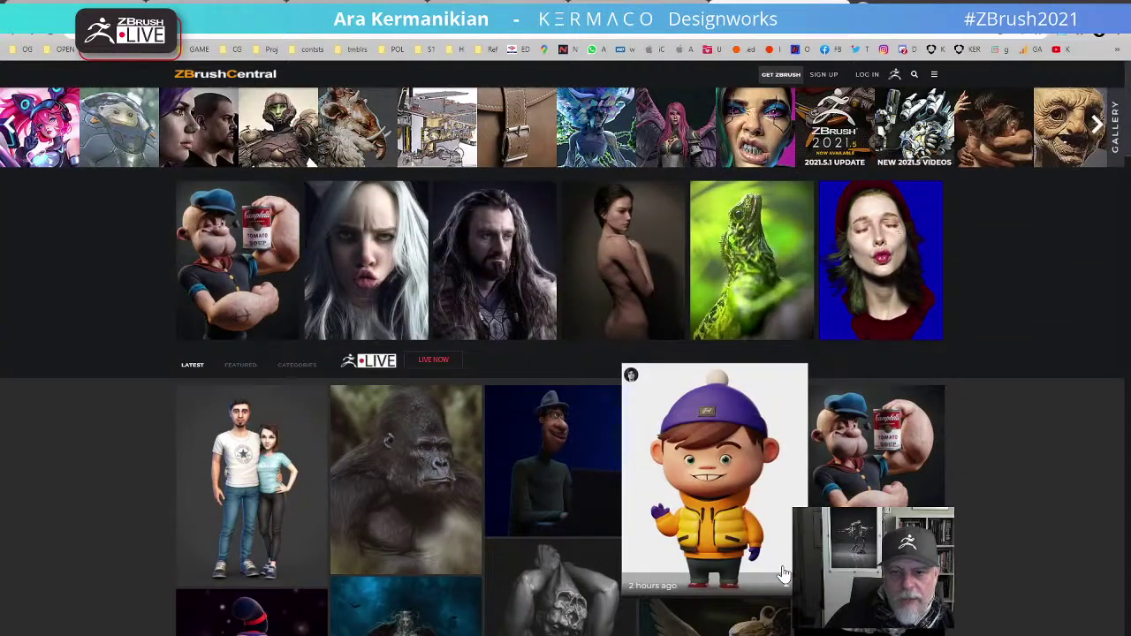
{"action": "scroll", "coordinate": [784, 574], "scroll_direction": "down", "scroll_amount": 2}
{"action": "scroll", "coordinate": [783, 574], "scroll_direction": "up", "scroll_amount": 2}
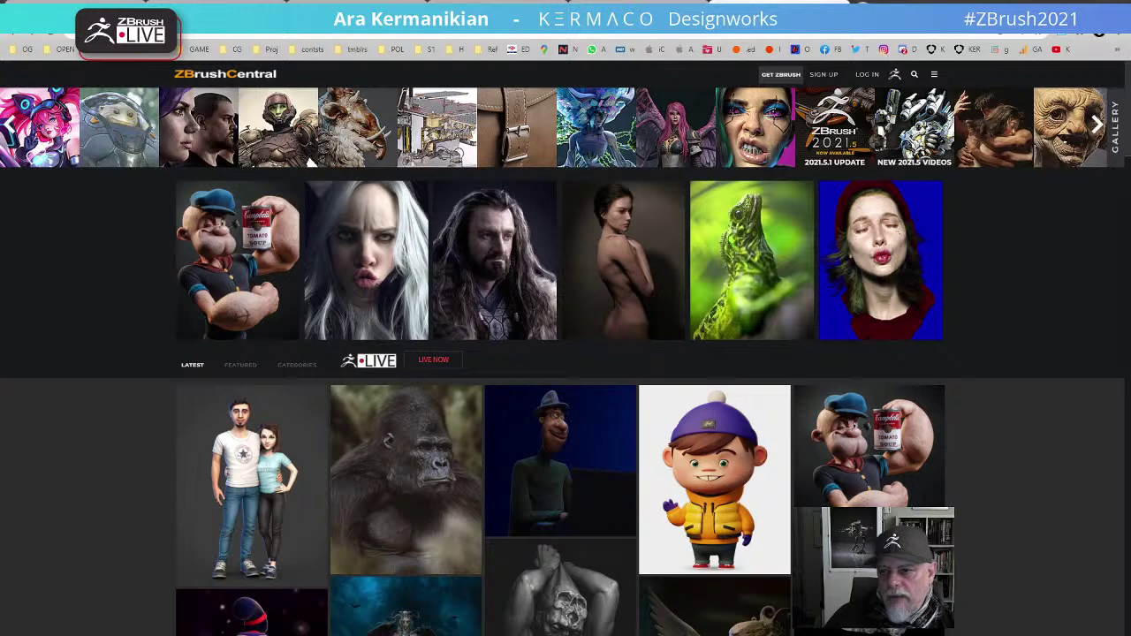
Step: Switch to ZBrush and examine the Velociraptor ZSphere armature and its silhouette from the side, back and front
{"action": "key", "text": "alt+Tab"}
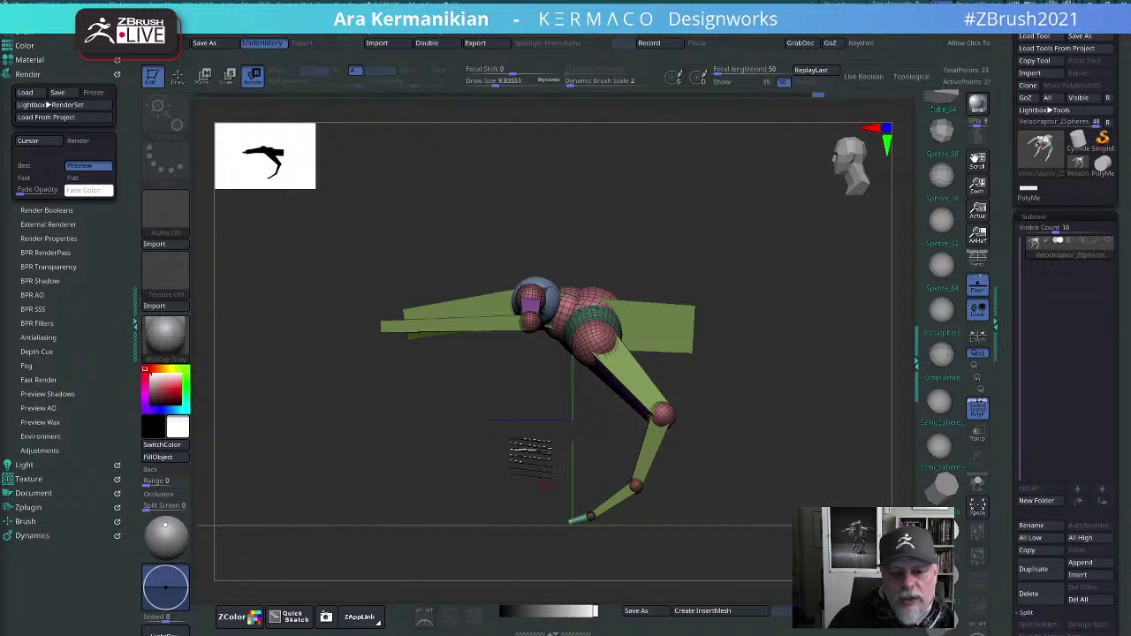
{"action": "left_click_drag", "start_coordinate": [791, 459], "coordinate": [702, 438]}
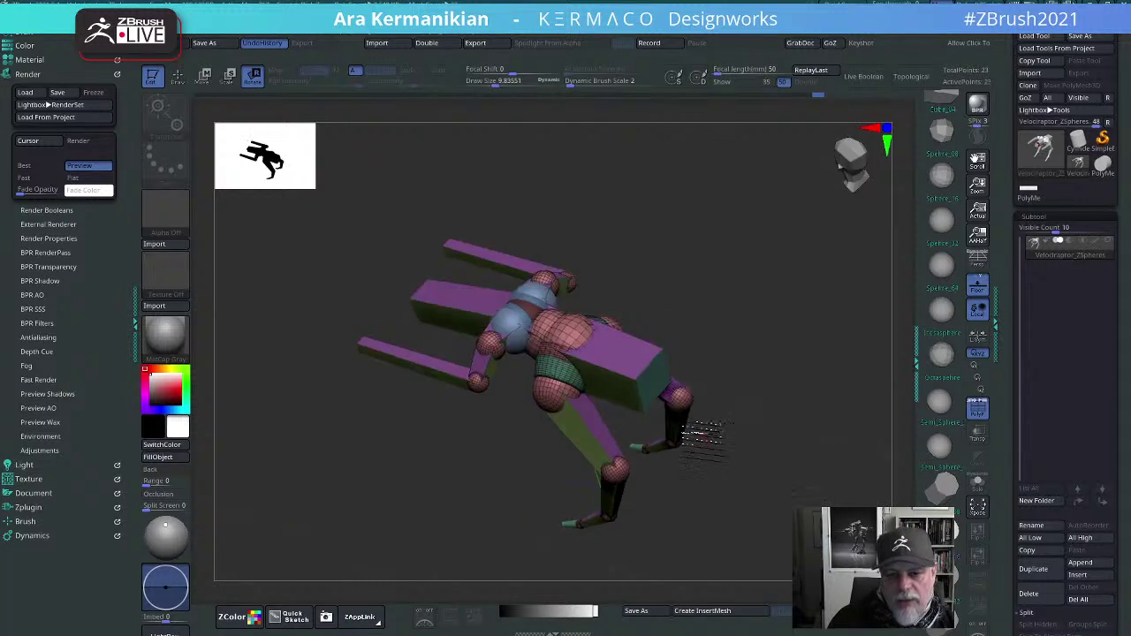
{"action": "left_click_drag", "start_coordinate": [799, 397], "coordinate": [776, 397]}
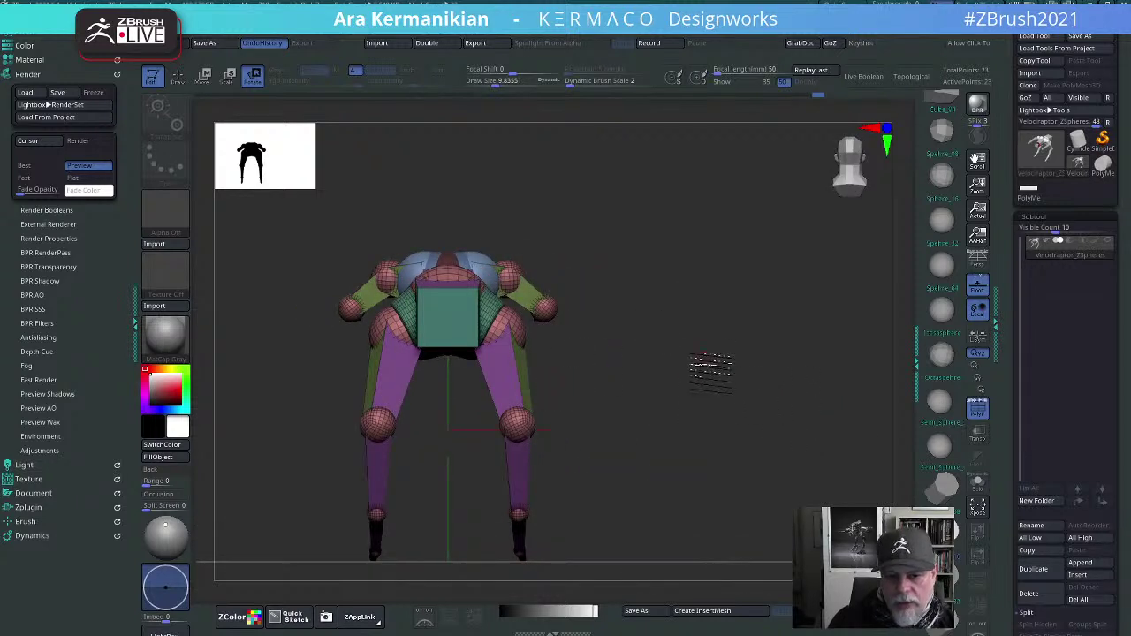
{"action": "left_click_drag", "start_coordinate": [711, 369], "coordinate": [728, 349]}
{"action": "left_click_drag", "start_coordinate": [765, 405], "coordinate": [832, 381], "text": "alt"}
{"action": "scroll", "coordinate": [813, 354], "scroll_direction": "down", "scroll_amount": 1}
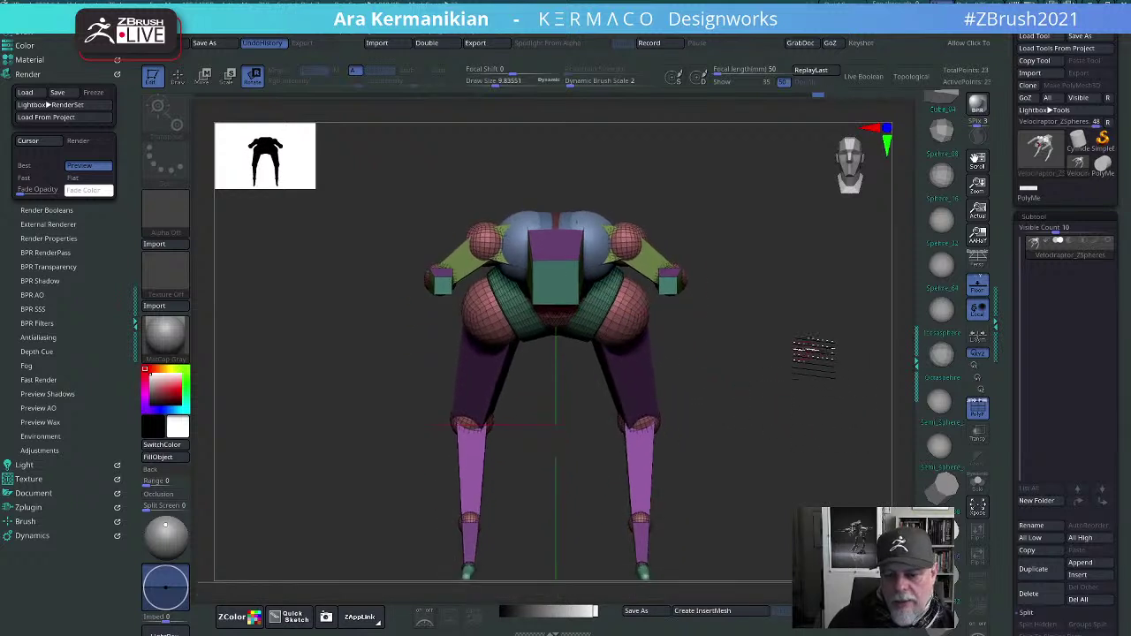
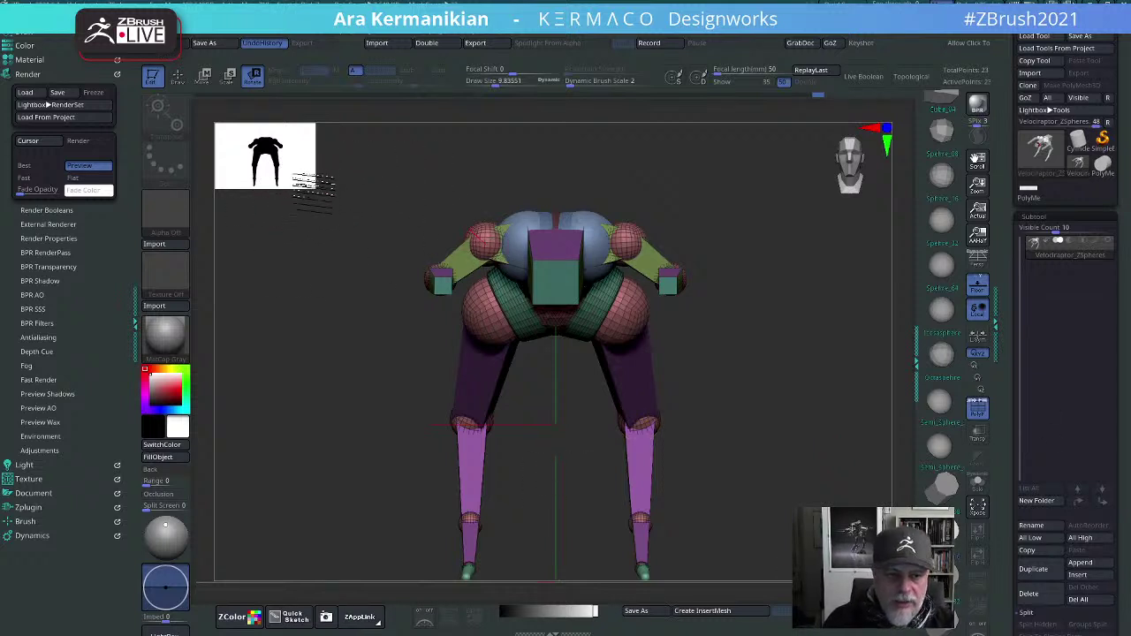
{"action": "left_click_drag", "start_coordinate": [320, 182], "coordinate": [330, 180]}
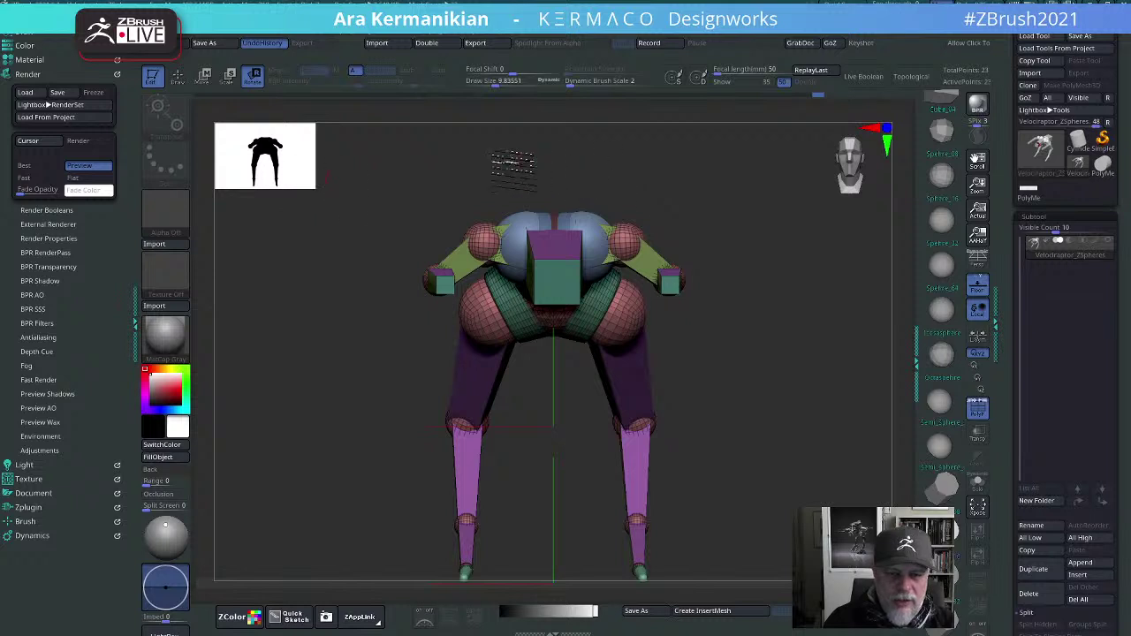
{"action": "mouse_move", "coordinate": [508, 161]}
{"action": "left_mouse_down"}
{"action": "mouse_move", "coordinate": [523, 156]}
{"action": "mouse_move", "coordinate": [491, 163]}
{"action": "left_mouse_up"}
Step: Enlarge the silhouette thumbnail to size 512 and use it to compare the armature's side and front profiles
{"action": "left_click_drag", "start_coordinate": [329, 177], "coordinate": [478, 323]}
{"action": "left_click_drag", "start_coordinate": [760, 225], "coordinate": [721, 196]}
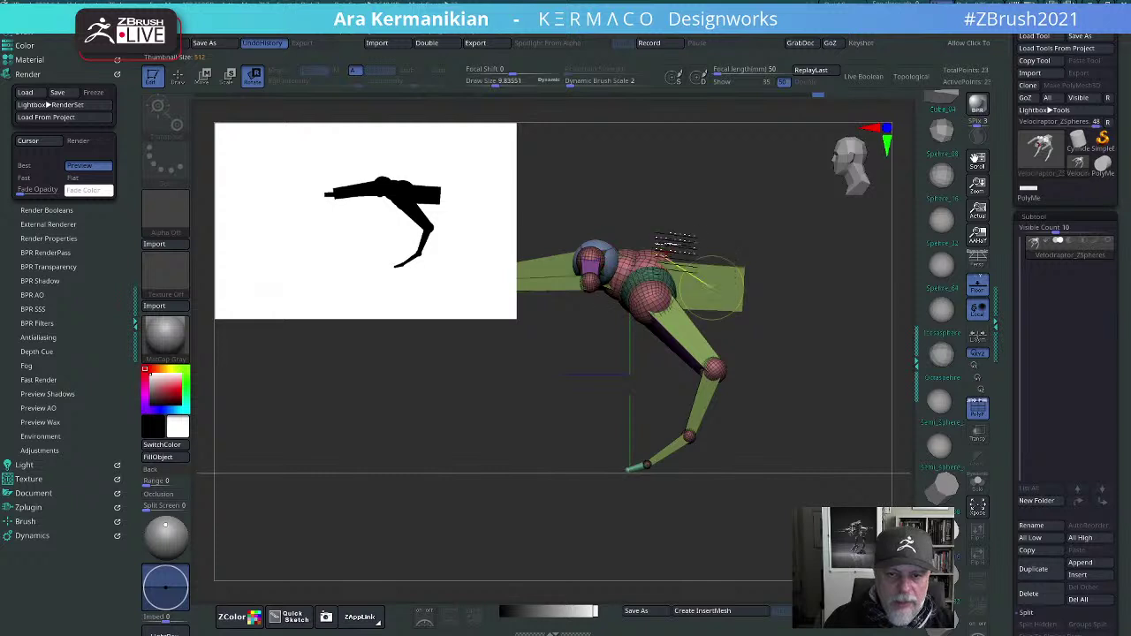
{"action": "mouse_move", "coordinate": [723, 193]}
{"action": "left_mouse_down"}
{"action": "mouse_move", "coordinate": [717, 278]}
{"action": "mouse_move", "coordinate": [745, 203]}
{"action": "mouse_move", "coordinate": [760, 226]}
{"action": "mouse_move", "coordinate": [734, 208]}
{"action": "mouse_move", "coordinate": [735, 237]}
{"action": "left_mouse_up"}
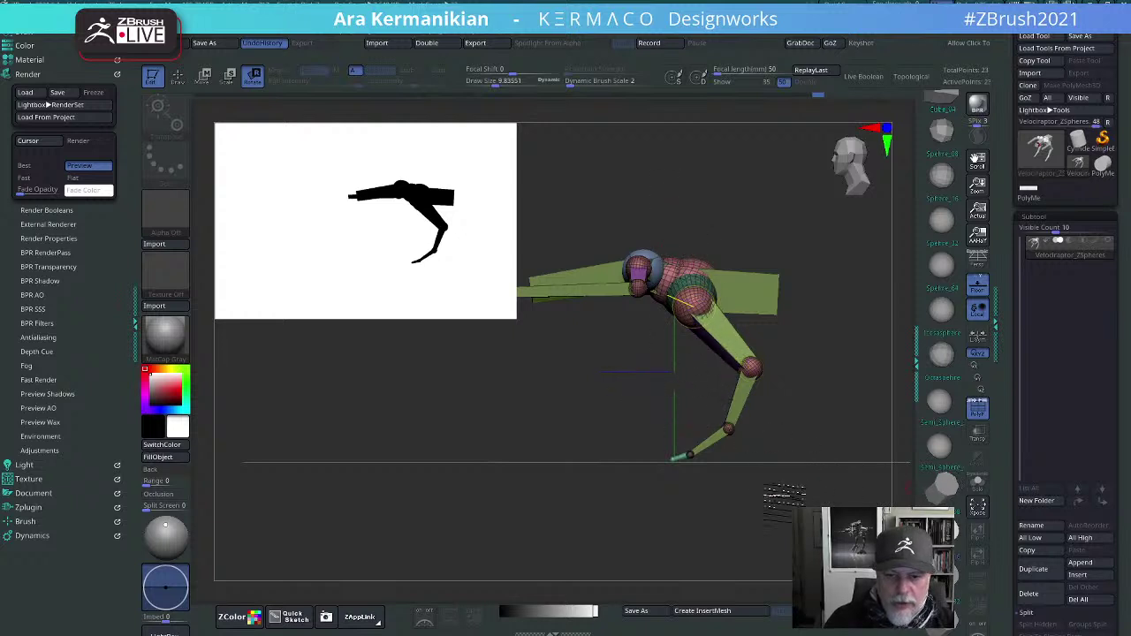
{"action": "left_click_drag", "start_coordinate": [773, 550], "coordinate": [750, 533], "text": "alt"}
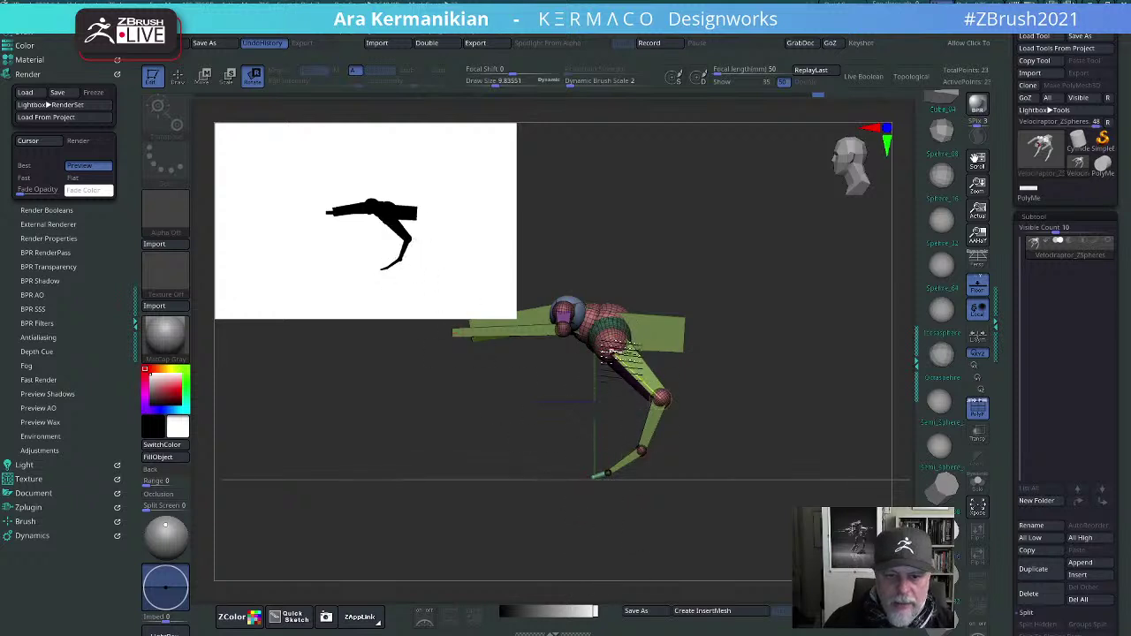
{"action": "left_click_drag", "start_coordinate": [783, 380], "coordinate": [763, 405]}
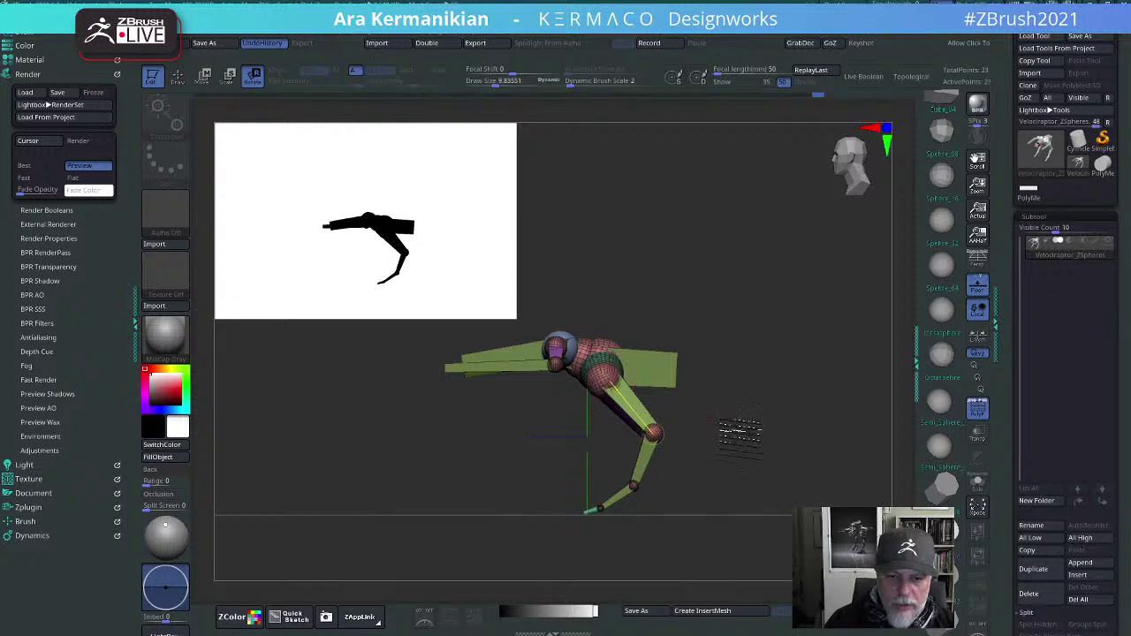
{"action": "left_click_drag", "start_coordinate": [739, 430], "coordinate": [569, 455]}
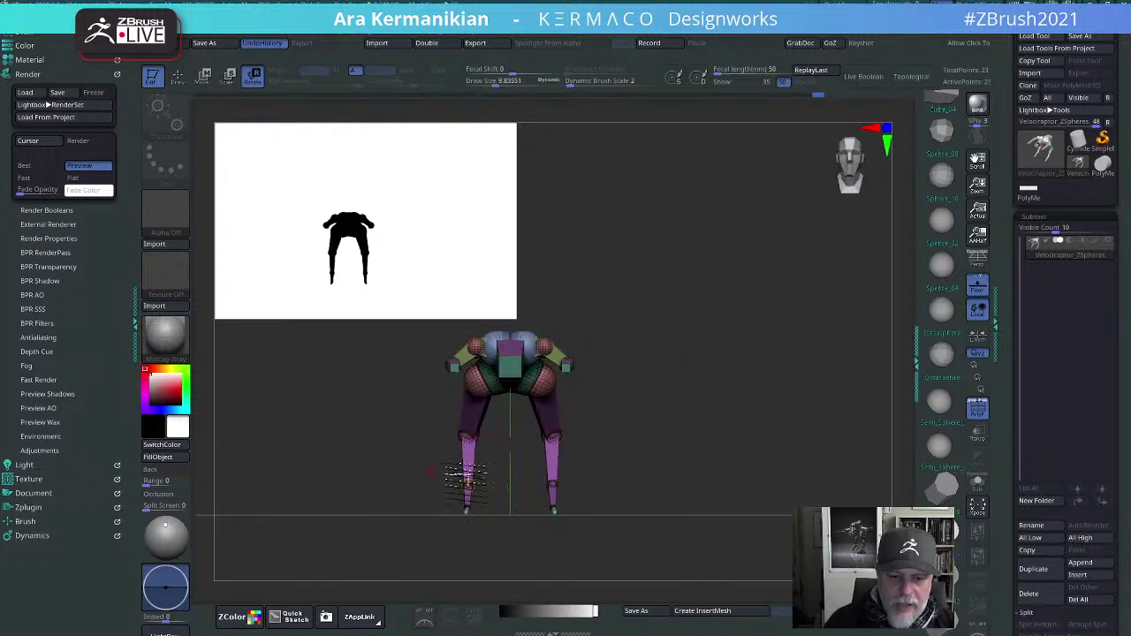
{"action": "left_click_drag", "start_coordinate": [785, 459], "coordinate": [667, 411]}
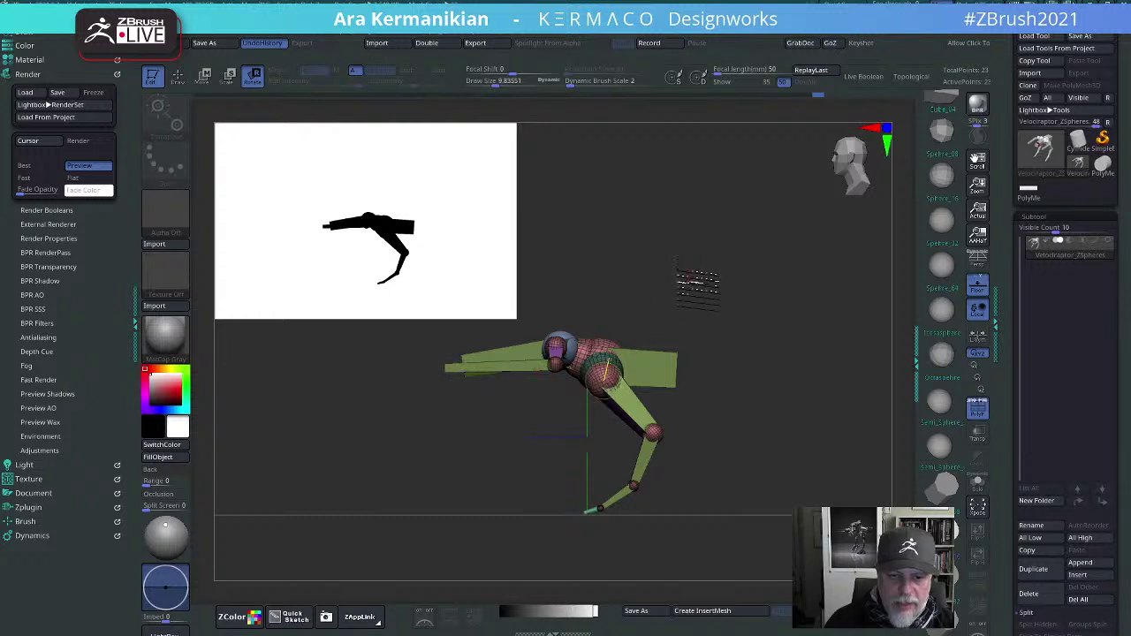
{"action": "left_click_drag", "start_coordinate": [694, 286], "coordinate": [737, 273]}
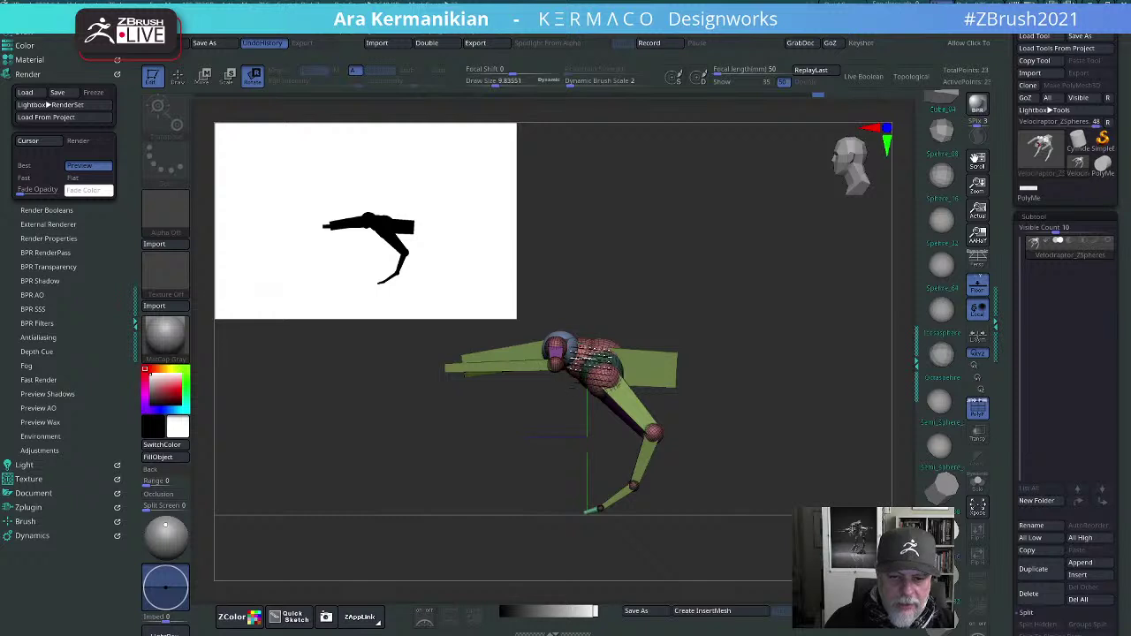
Step: Adjust the armature's upper body by repositioning the chest ZSphere, bringing it forward from the pelvis with the arms and head
{"action": "left_click_drag", "start_coordinate": [562, 352], "coordinate": [592, 358]}
{"action": "key", "text": "ctrl+z"}
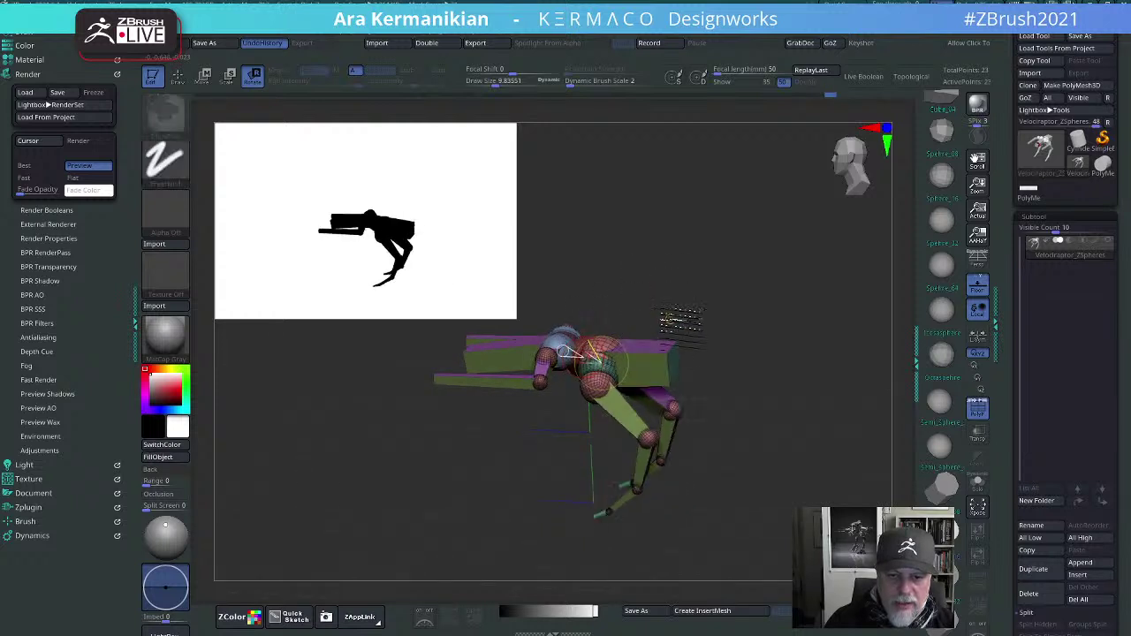
{"action": "left_click_drag", "start_coordinate": [736, 299], "coordinate": [643, 364]}
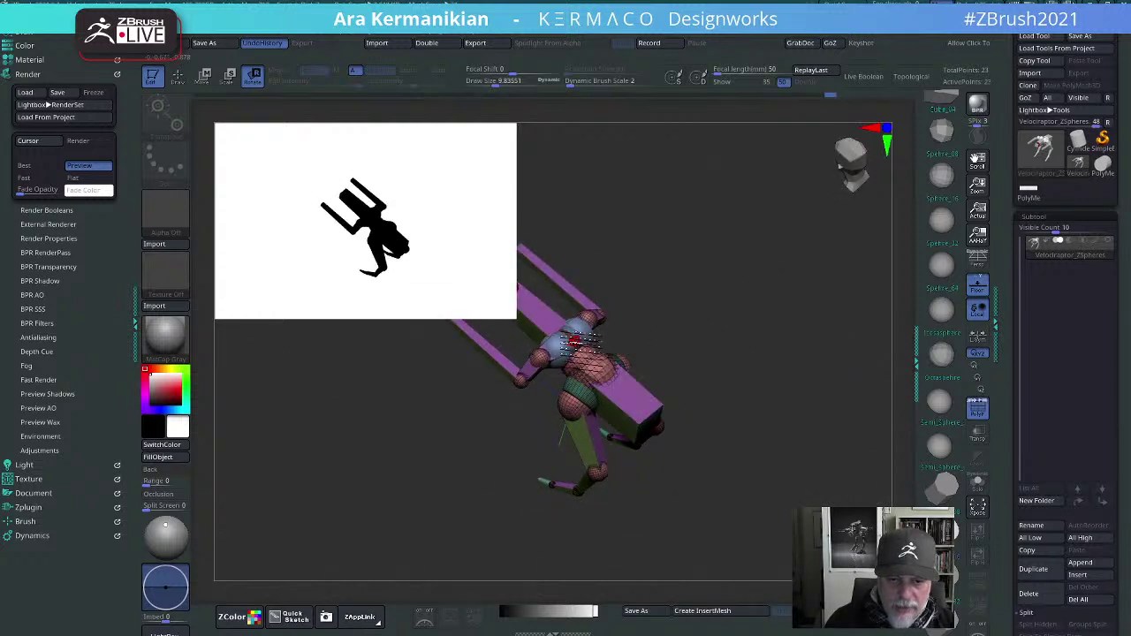
{"action": "left_click_drag", "start_coordinate": [574, 341], "coordinate": [555, 352]}
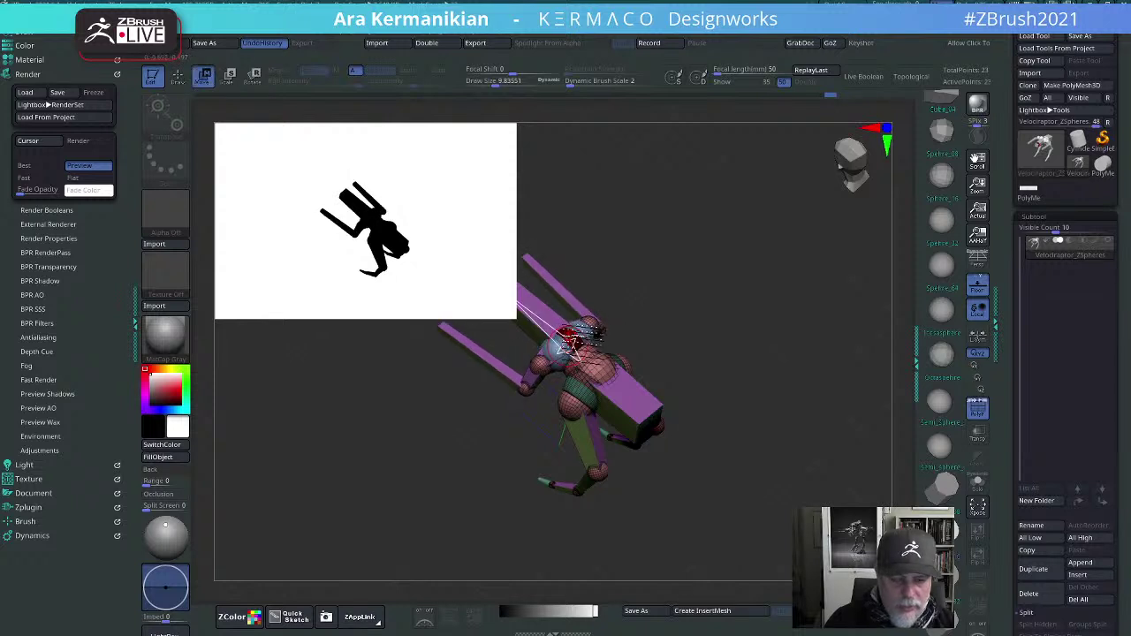
{"action": "left_click_drag", "start_coordinate": [555, 352], "coordinate": [550, 354]}
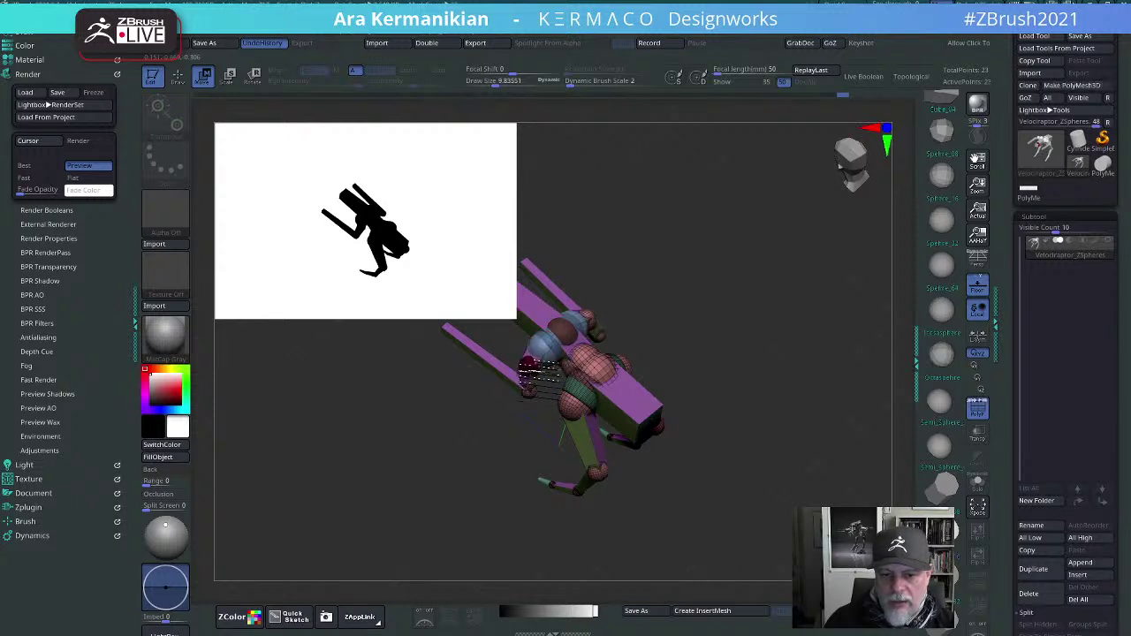
Step: Raise the chest at the front of the spine and slope the head block downward in the side profile
{"action": "left_click_drag", "start_coordinate": [761, 345], "coordinate": [658, 336]}
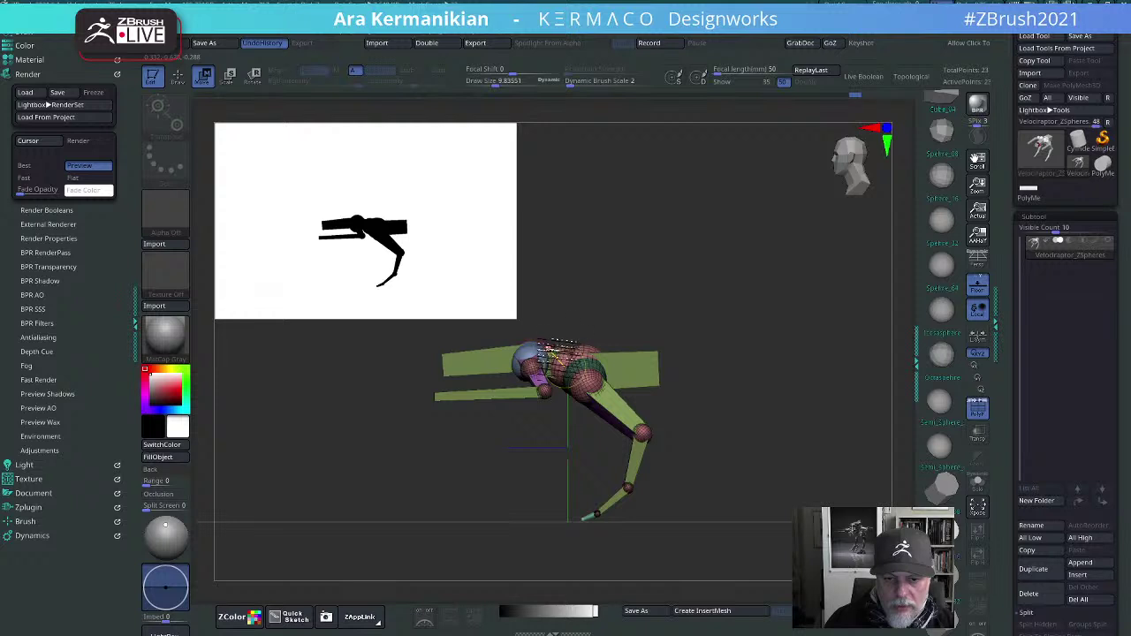
{"action": "left_click_drag", "start_coordinate": [552, 354], "coordinate": [560, 351]}
{"action": "left_click_drag", "start_coordinate": [650, 430], "coordinate": [640, 434]}
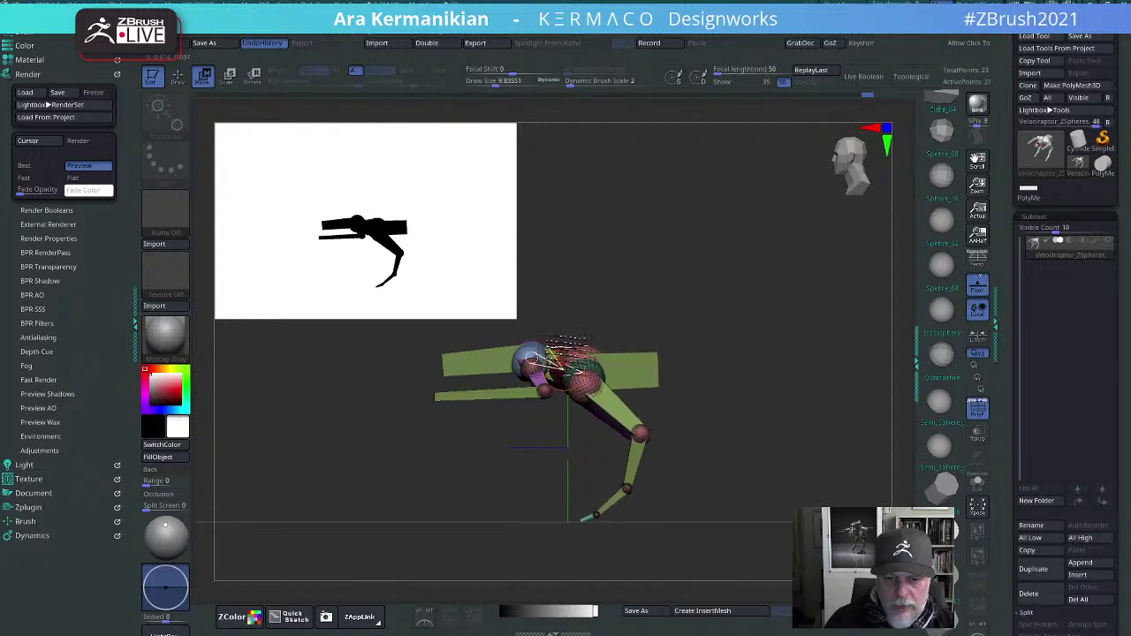
{"action": "left_click_drag", "start_coordinate": [546, 329], "coordinate": [525, 340]}
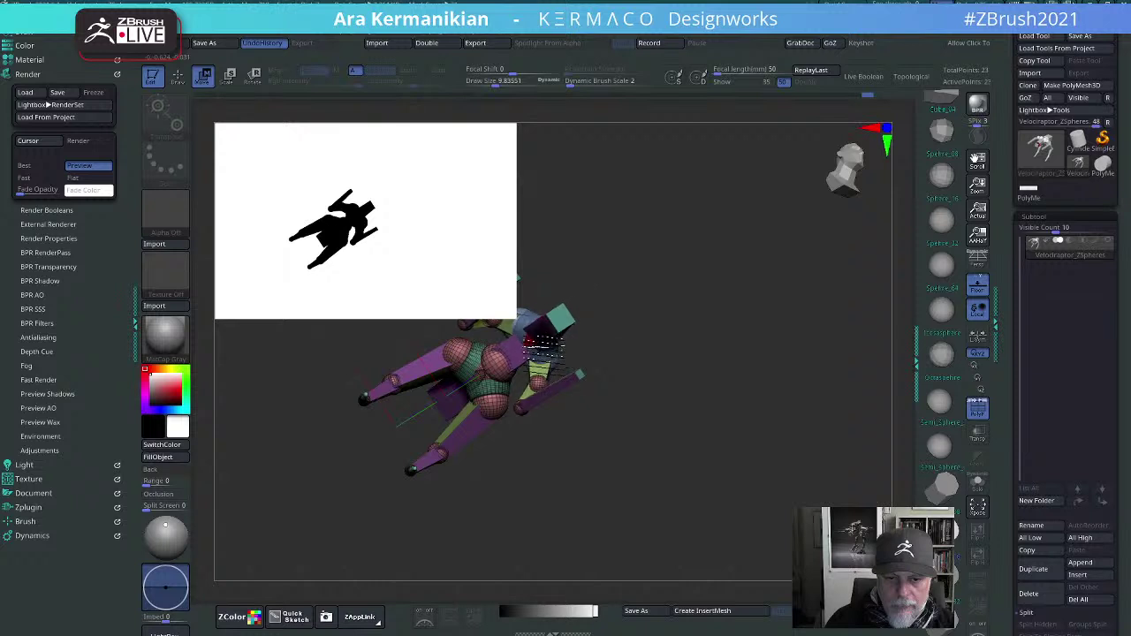
{"action": "left_click_drag", "start_coordinate": [684, 308], "coordinate": [615, 331]}
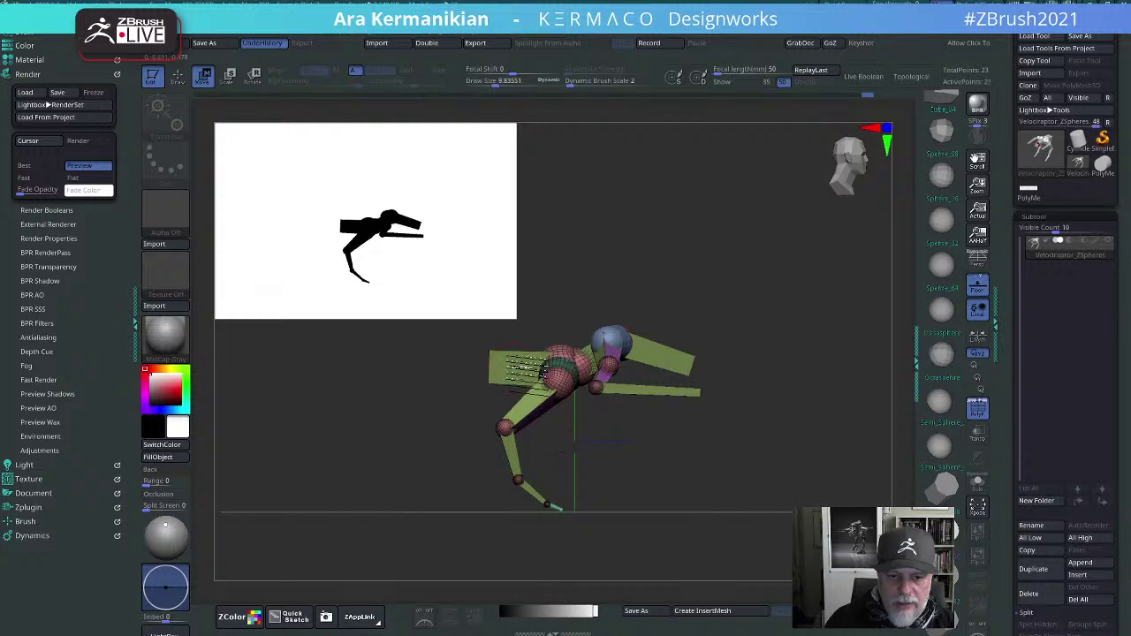
Step: Angle the tail block downward and shift the knees, ankles and feet into a more forward stance beneath the body
{"action": "mouse_move", "coordinate": [509, 368]}
{"action": "left_mouse_down"}
{"action": "mouse_move", "coordinate": [521, 362]}
{"action": "mouse_move", "coordinate": [483, 380]}
{"action": "mouse_move", "coordinate": [499, 379]}
{"action": "left_mouse_up"}
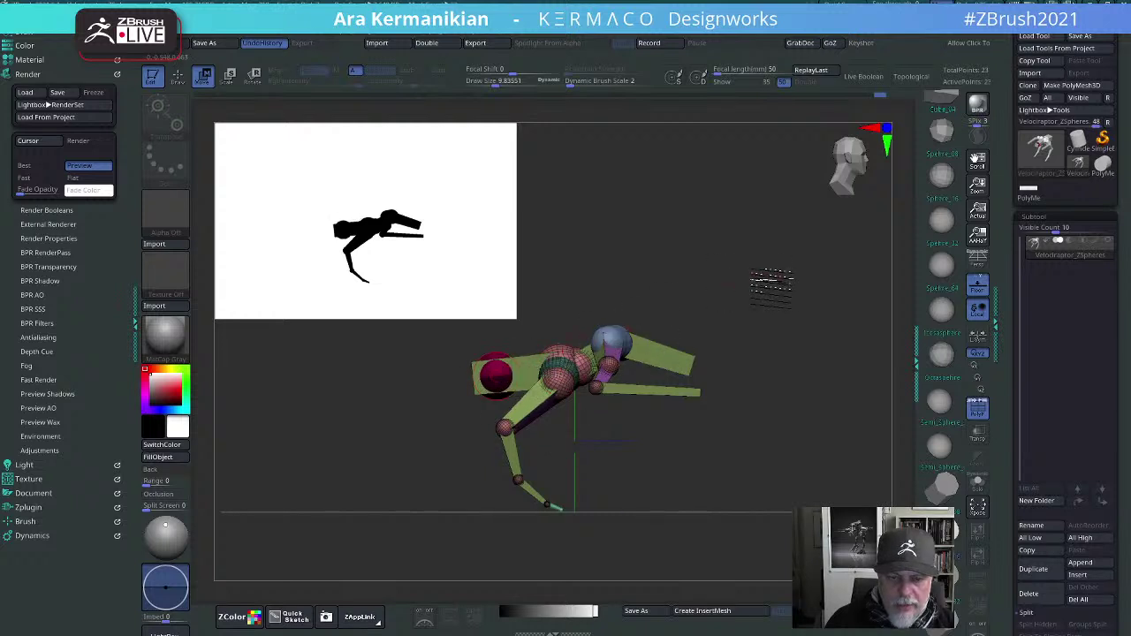
{"action": "left_click_drag", "start_coordinate": [770, 278], "coordinate": [681, 332]}
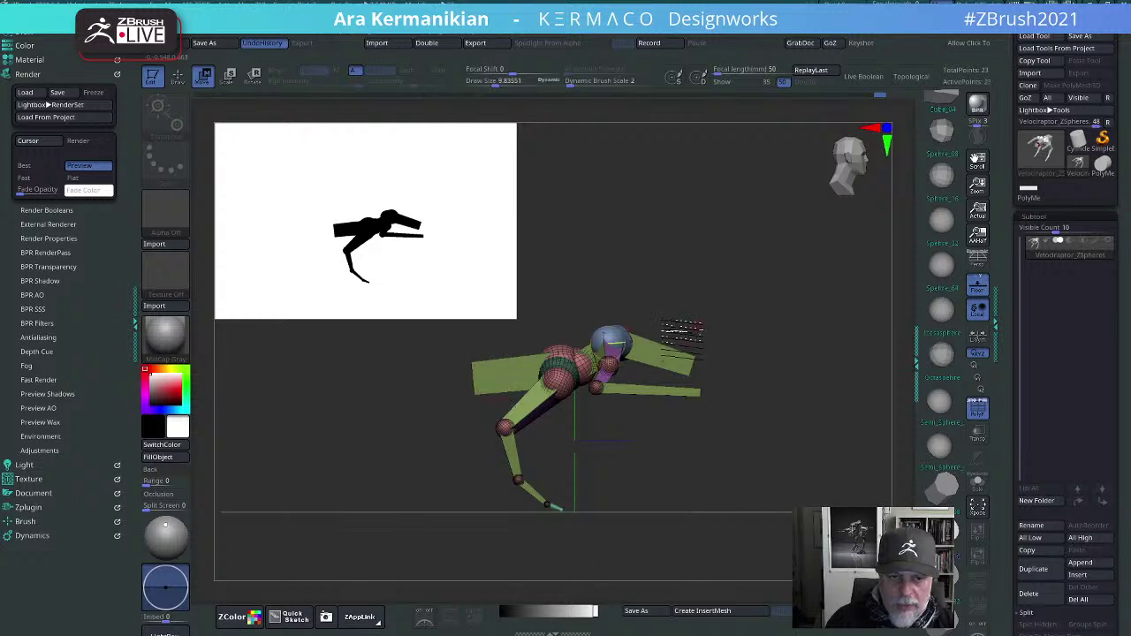
{"action": "left_click_drag", "start_coordinate": [543, 411], "coordinate": [568, 421]}
{"action": "left_click_drag", "start_coordinate": [570, 511], "coordinate": [579, 506]}
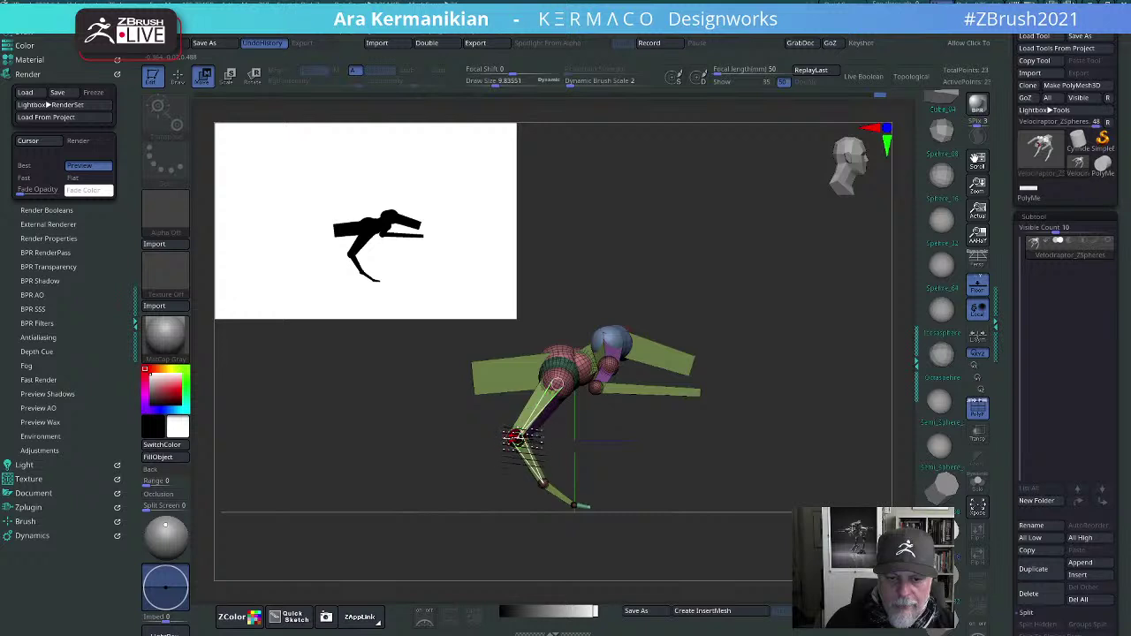
{"action": "left_click_drag", "start_coordinate": [515, 437], "coordinate": [508, 443]}
{"action": "left_click_drag", "start_coordinate": [544, 484], "coordinate": [543, 481]}
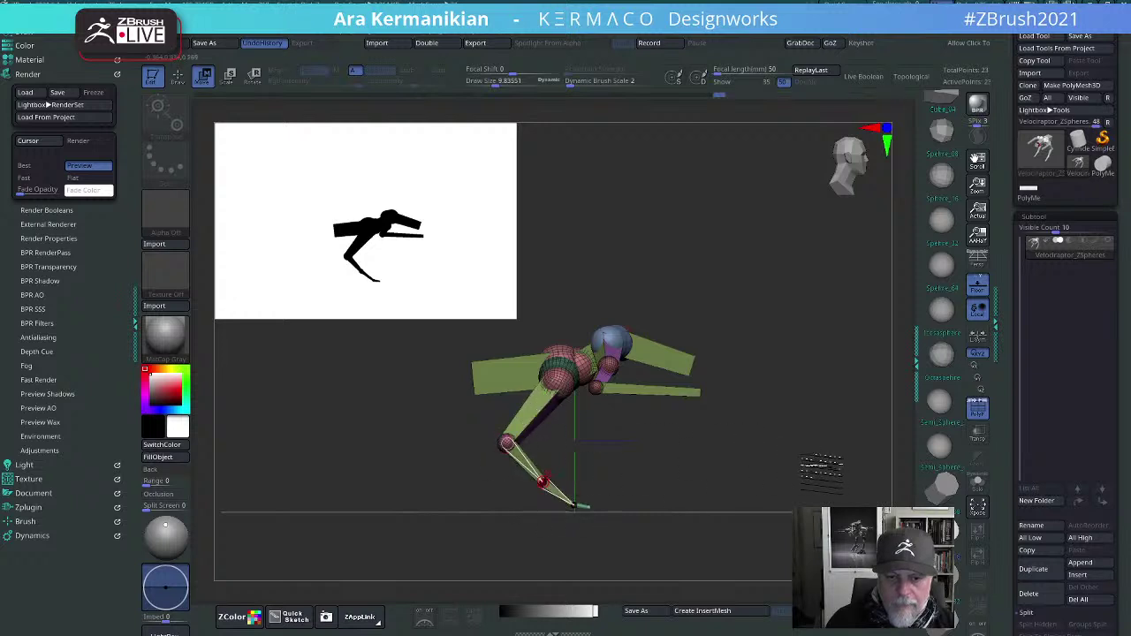
Step: Raise and spread the arms at the shoulders, and reduce the silhouette thumbnail to size 282
{"action": "left_click_drag", "start_coordinate": [822, 468], "coordinate": [799, 376]}
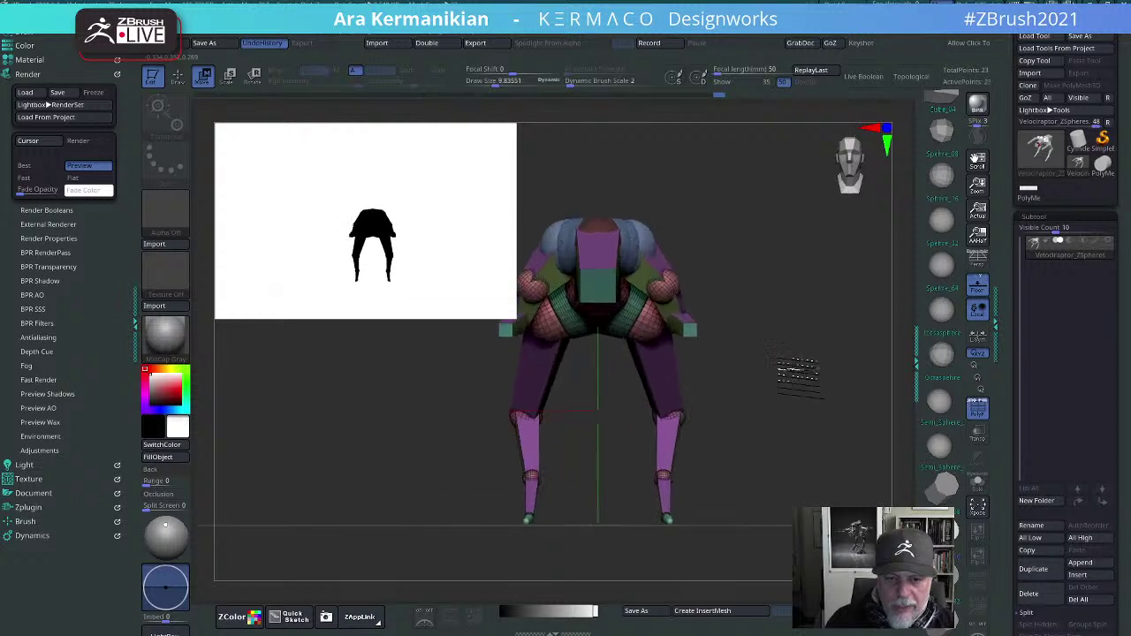
{"action": "left_click_drag", "start_coordinate": [663, 270], "coordinate": [674, 241]}
{"action": "left_click_drag", "start_coordinate": [750, 240], "coordinate": [789, 378]}
{"action": "left_click_drag", "start_coordinate": [514, 325], "coordinate": [368, 241]}
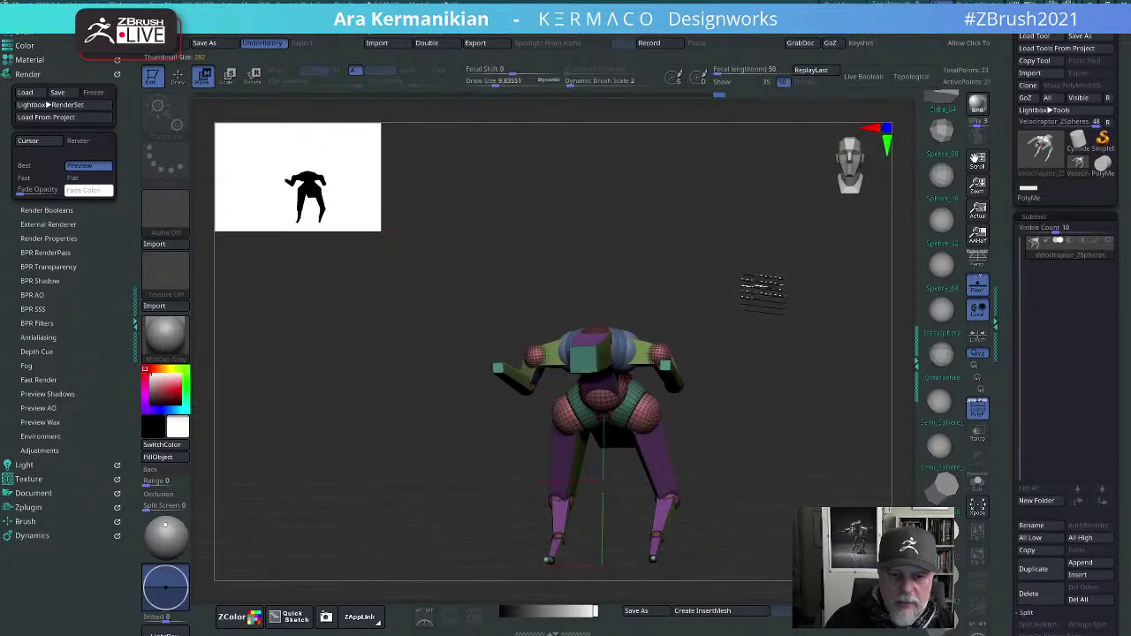
Step: Move the chest, head and arms farther forward from the pelvis to lengthen the torso
{"action": "left_click_drag", "start_coordinate": [762, 287], "coordinate": [564, 385]}
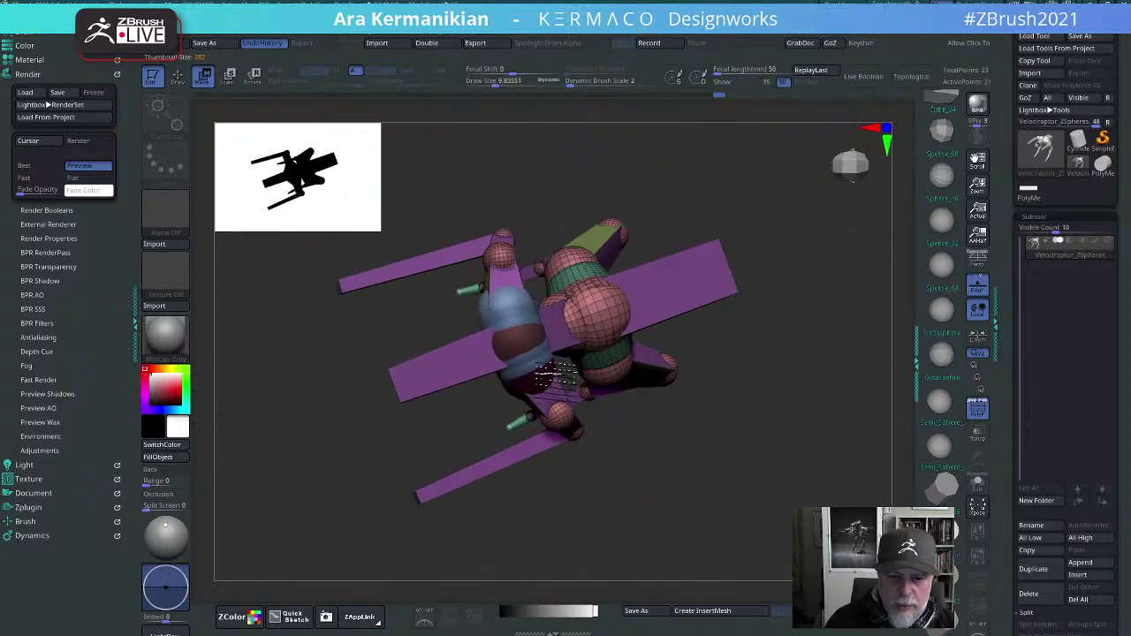
{"action": "left_click_drag", "start_coordinate": [766, 478], "coordinate": [548, 372]}
{"action": "left_click_drag", "start_coordinate": [430, 362], "coordinate": [427, 366]}
{"action": "left_click_drag", "start_coordinate": [597, 362], "coordinate": [555, 364]}
{"action": "left_click_drag", "start_coordinate": [742, 318], "coordinate": [733, 260]}
{"action": "left_click_drag", "start_coordinate": [568, 403], "coordinate": [386, 390]}
Step: Raise the spine ZSphere above and behind the pelvis to form a hunched back, and reposition the chest and arm joints beneath it
{"action": "left_click_drag", "start_coordinate": [743, 273], "coordinate": [612, 358], "text": "shift"}
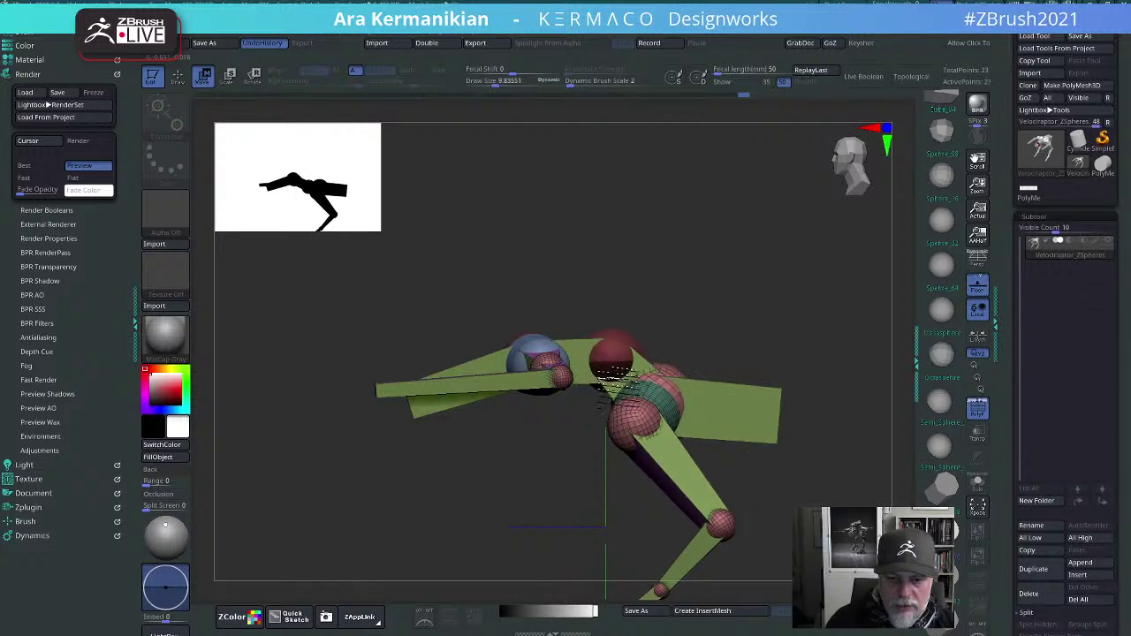
{"action": "left_click_drag", "start_coordinate": [719, 335], "coordinate": [597, 363]}
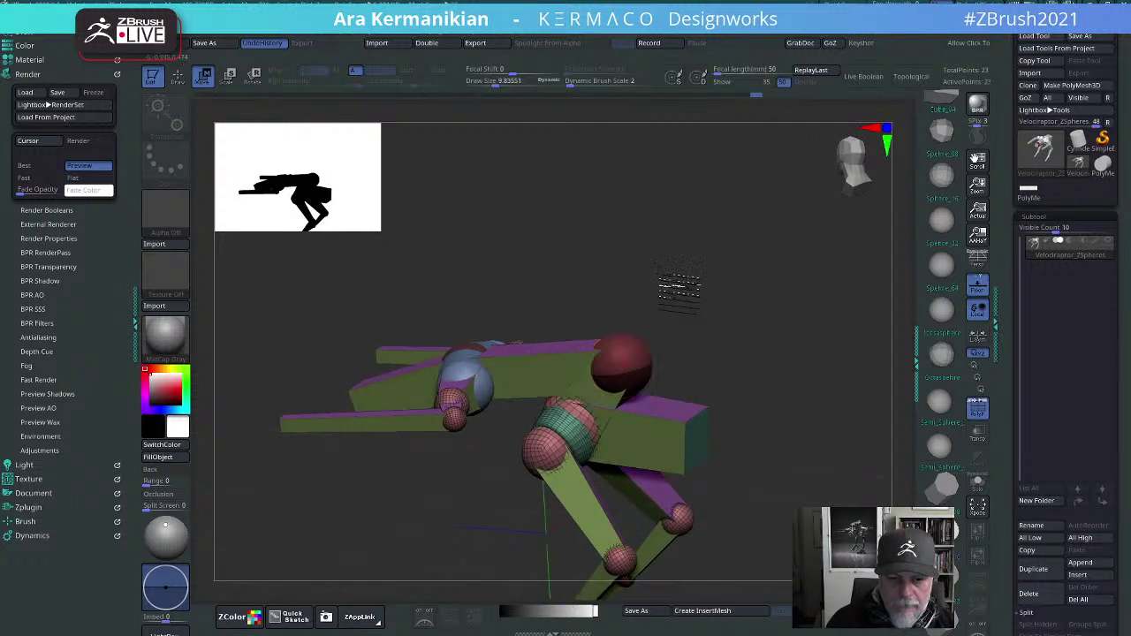
{"action": "left_click_drag", "start_coordinate": [674, 285], "coordinate": [529, 345]}
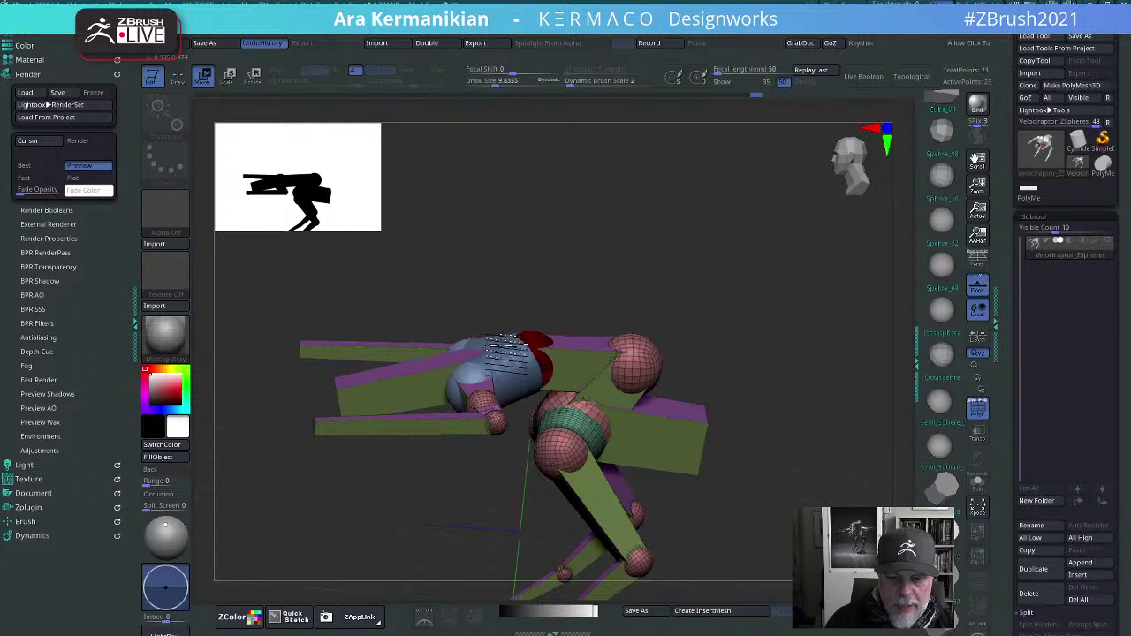
{"action": "left_click_drag", "start_coordinate": [363, 395], "coordinate": [360, 391]}
{"action": "left_click_drag", "start_coordinate": [482, 401], "coordinate": [530, 365]}
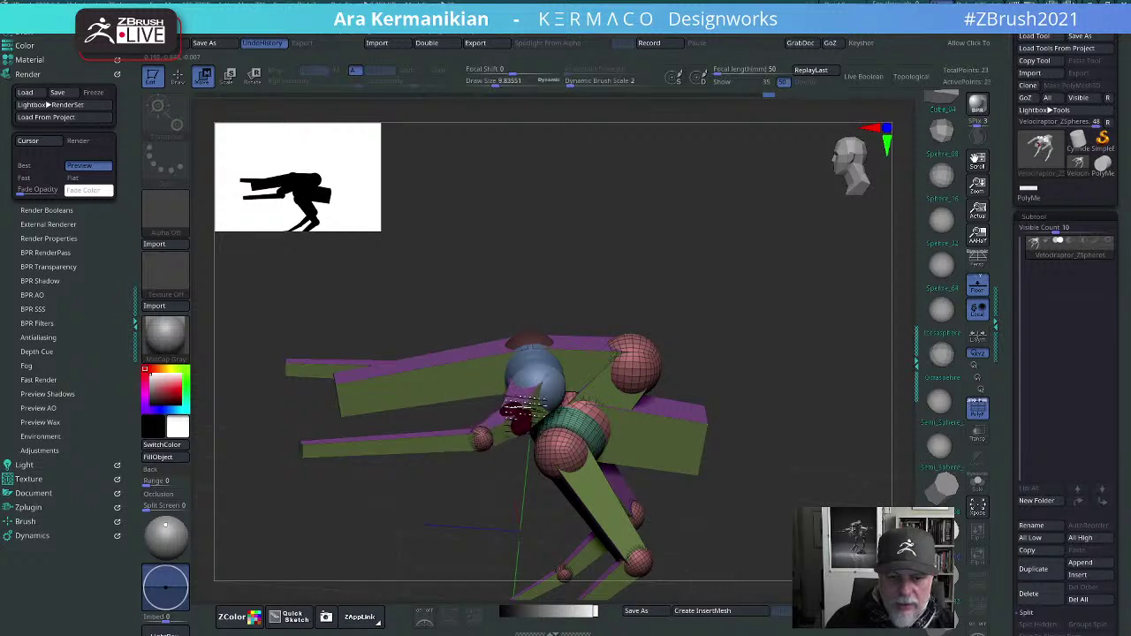
Step: Shorten the head block by pulling its front end back toward the chest of the armature
{"action": "left_click_drag", "start_coordinate": [801, 297], "coordinate": [699, 322]}
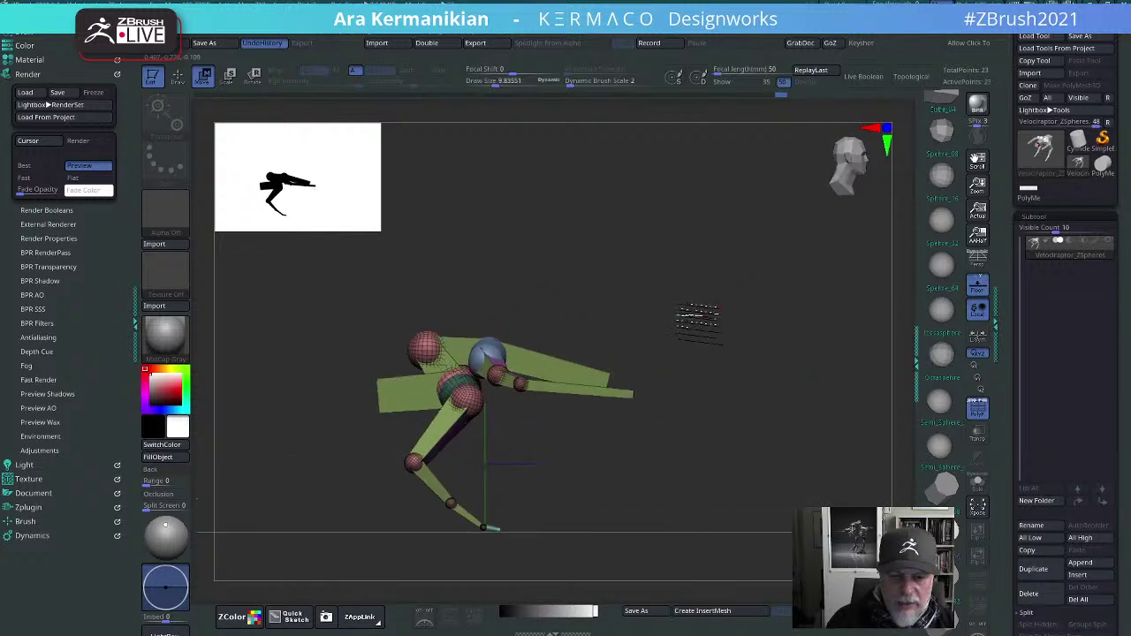
{"action": "left_click_drag", "start_coordinate": [576, 368], "coordinate": [541, 360]}
{"action": "left_click_drag", "start_coordinate": [671, 320], "coordinate": [616, 323]}
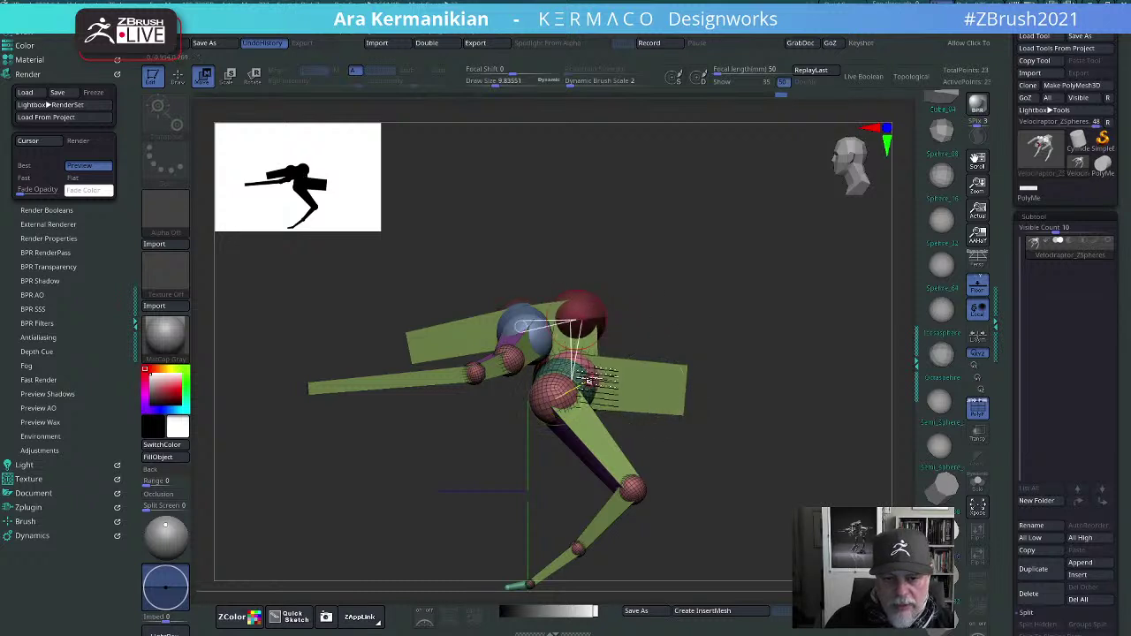
{"action": "left_click_drag", "start_coordinate": [712, 363], "coordinate": [782, 363]}
Step: Move the hip ZSpheres slightly outward from the pelvis on both sides to widen the legs' attachment
{"action": "left_click_drag", "start_coordinate": [796, 490], "coordinate": [663, 348]}
{"action": "left_click", "coordinate": [637, 310]}
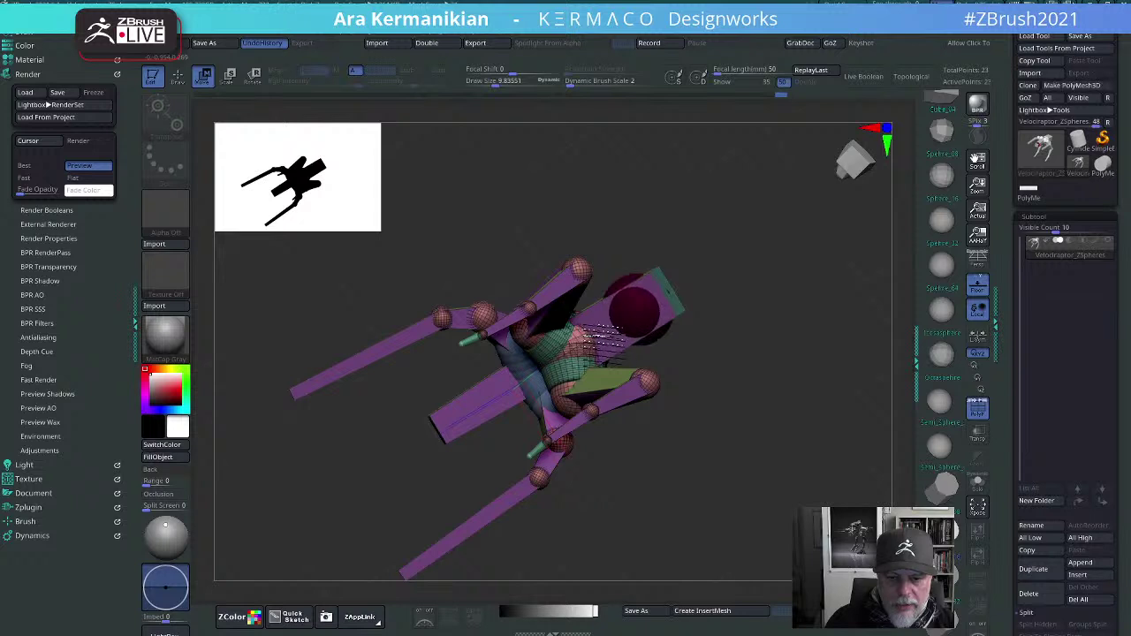
{"action": "left_click_drag", "start_coordinate": [529, 329], "coordinate": [535, 324]}
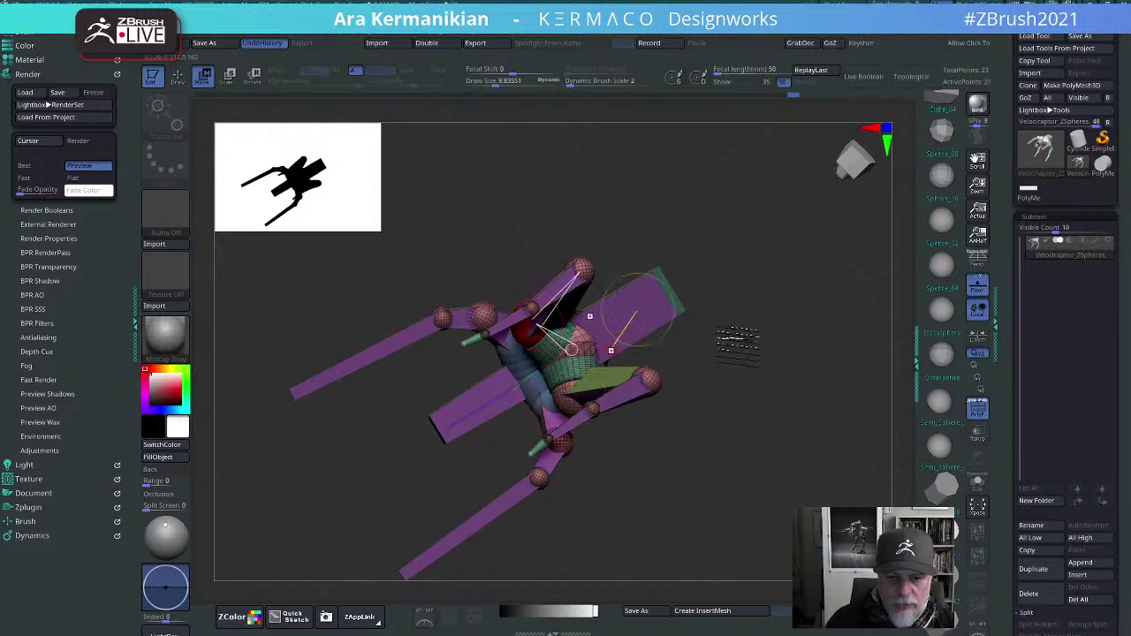
{"action": "left_click_drag", "start_coordinate": [732, 334], "coordinate": [884, 346]}
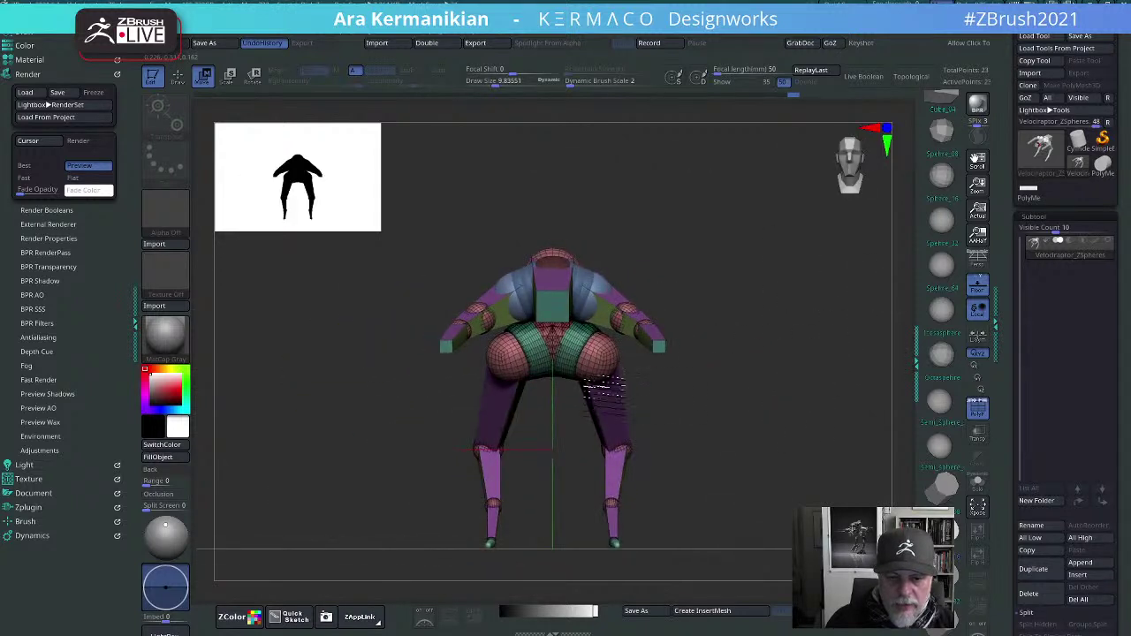
{"action": "left_click_drag", "start_coordinate": [594, 373], "coordinate": [605, 360]}
{"action": "mouse_move", "coordinate": [793, 340]}
{"action": "left_mouse_down"}
{"action": "mouse_move", "coordinate": [784, 341]}
{"action": "mouse_move", "coordinate": [800, 343]}
{"action": "left_mouse_up"}
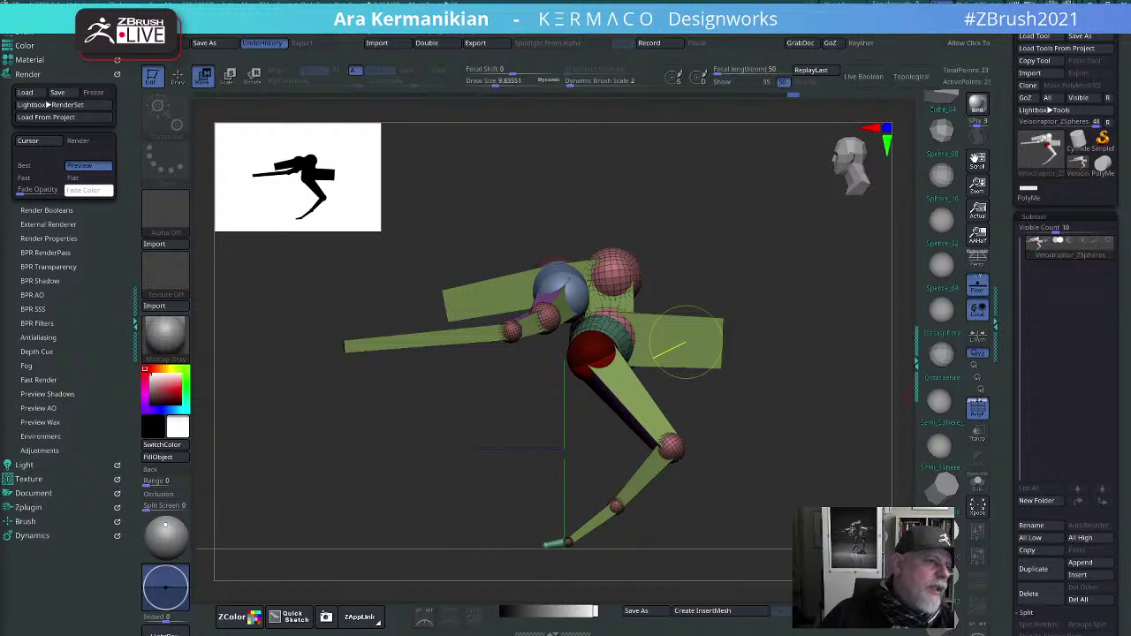
Step: Switch to the browser, view the Kermaco mech portfolio and its contact e-mail link, discard the draft, and return to ZBrush
{"action": "left_click_drag", "start_coordinate": [0, 172], "coordinate": [677, 67]}
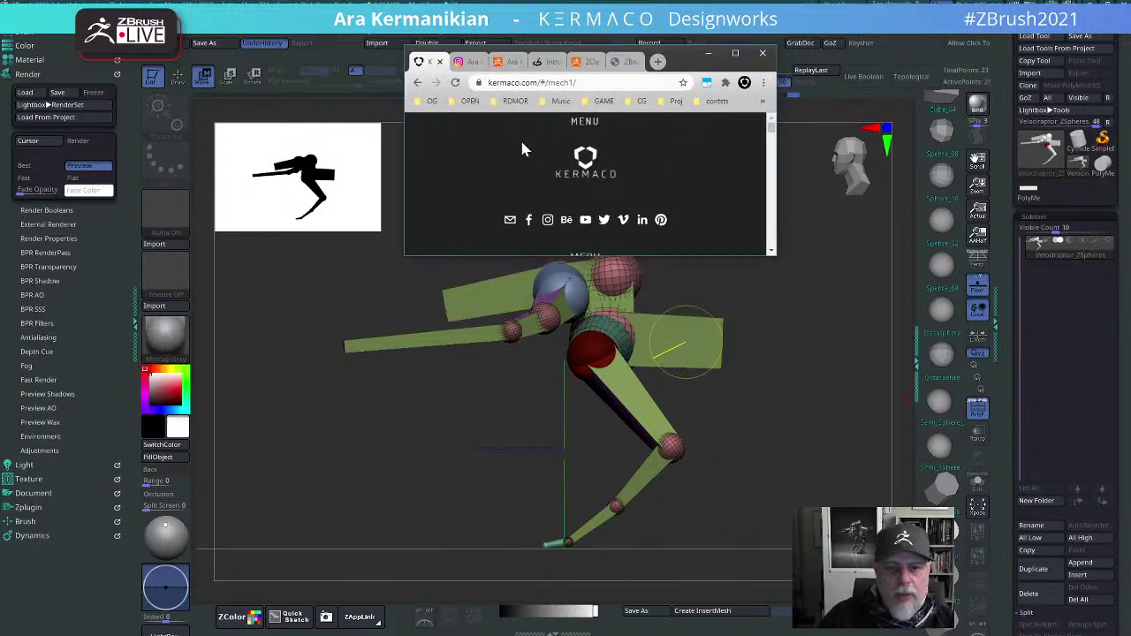
{"action": "left_click", "coordinate": [734, 53]}
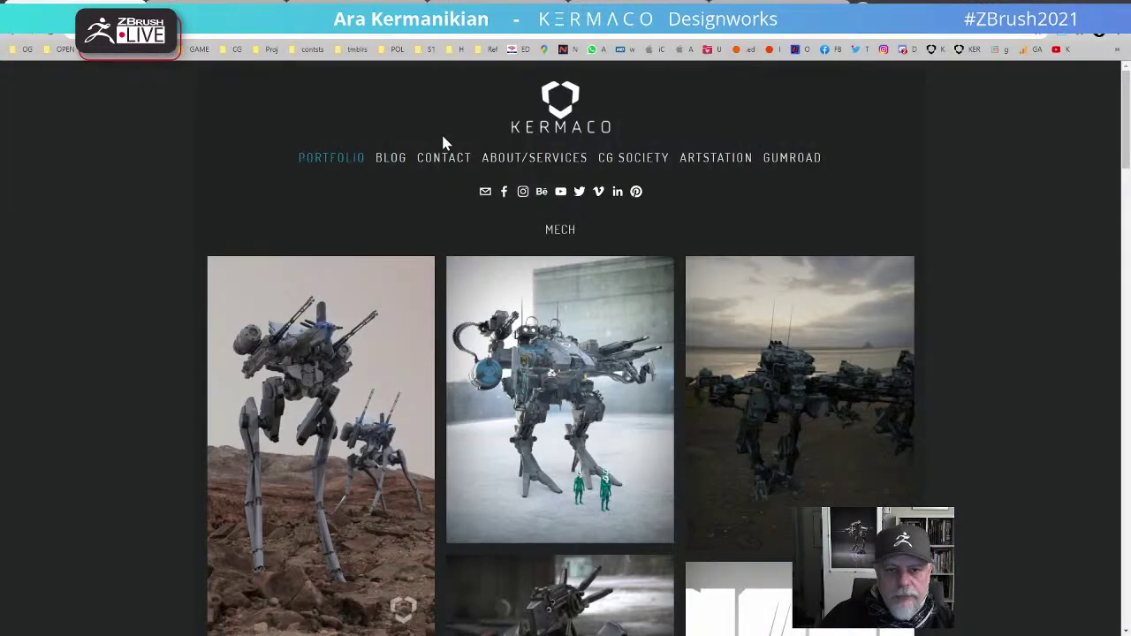
{"action": "left_click", "coordinate": [485, 199]}
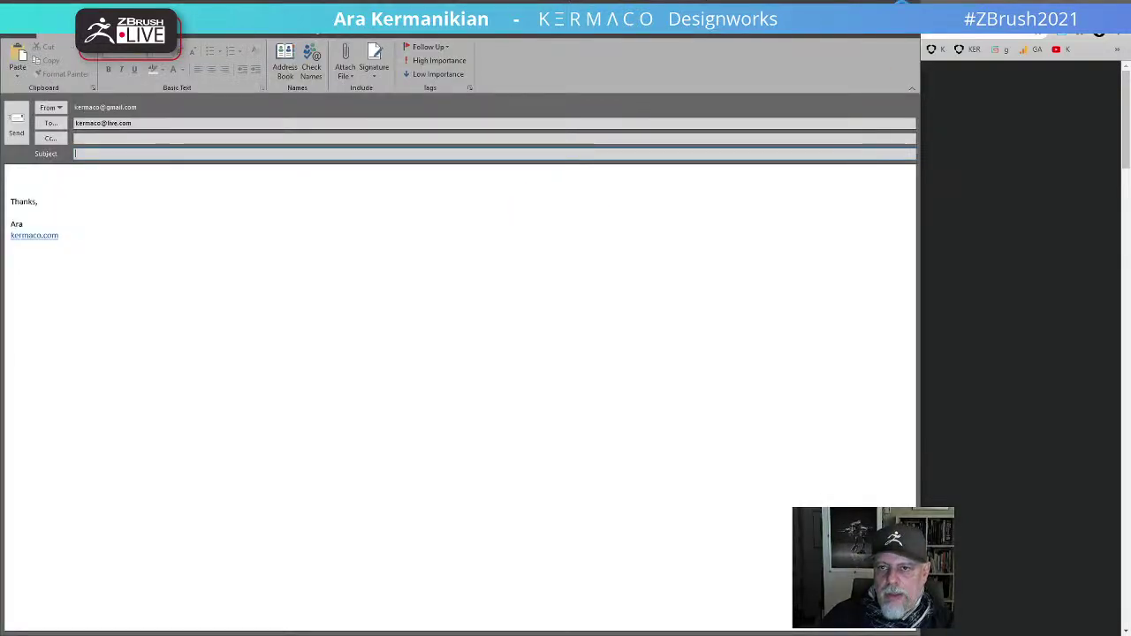
{"action": "left_click", "coordinate": [906, 5]}
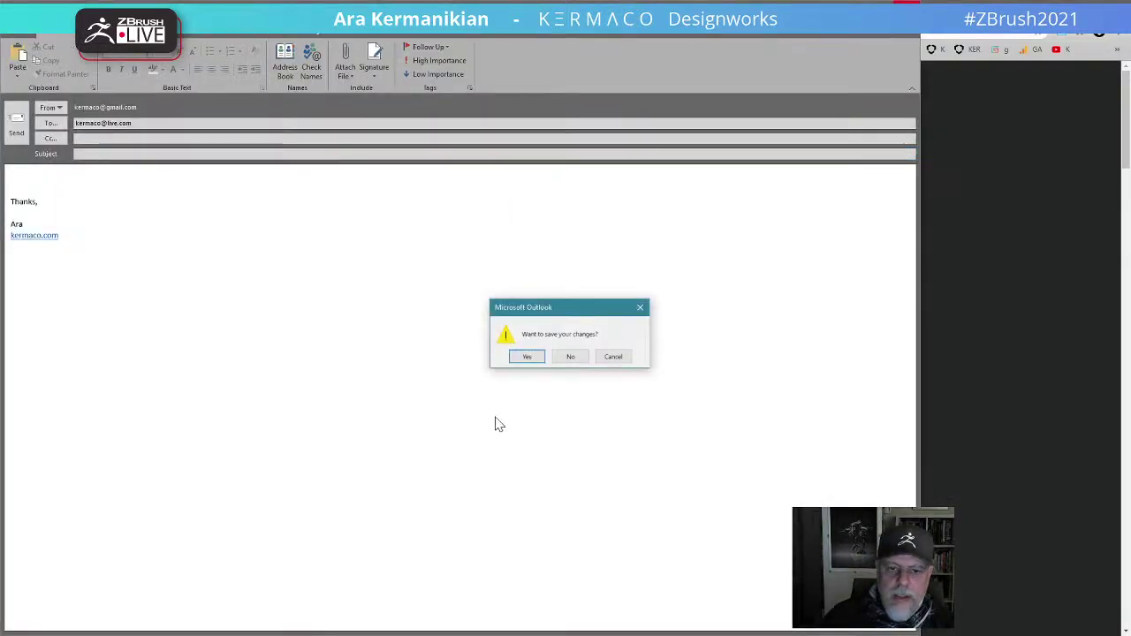
{"action": "left_click", "coordinate": [570, 363]}
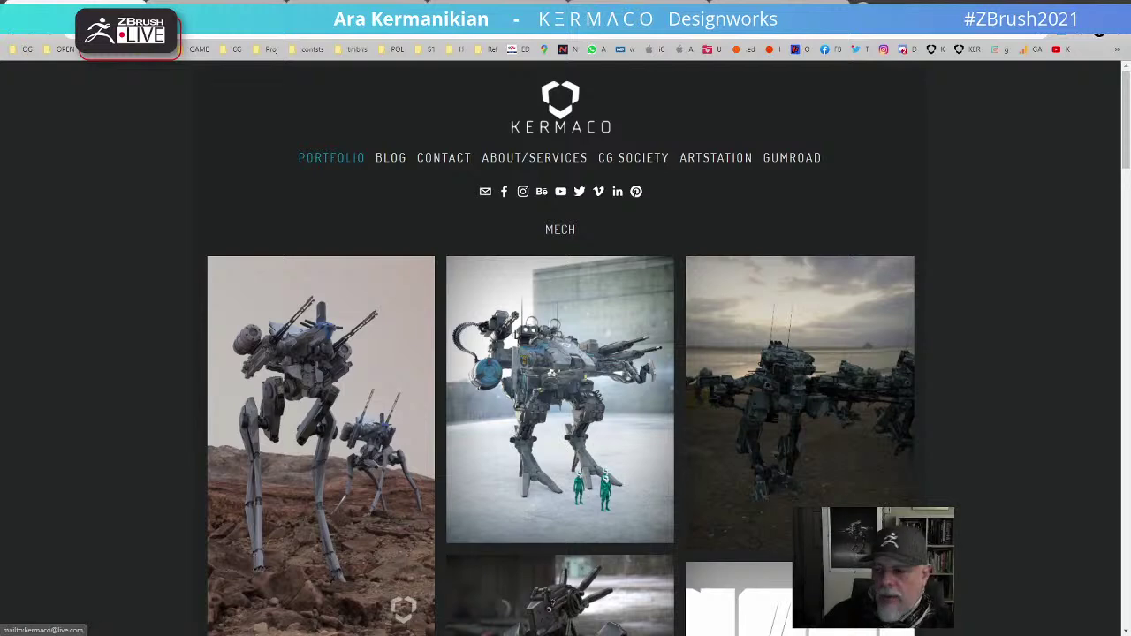
{"action": "left_click_drag", "start_coordinate": [675, 7], "coordinate": [2, 266]}
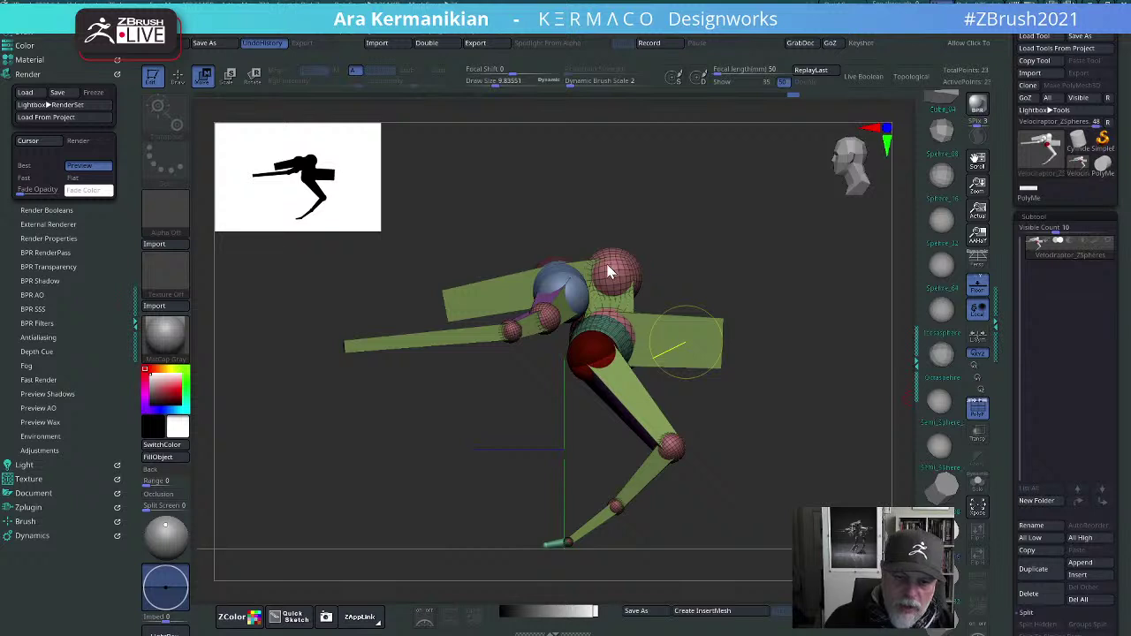
Step: Raise the spine ZSphere above the pelvis and angle the head block downward in front of the chest
{"action": "mouse_move", "coordinate": [608, 273]}
{"action": "left_mouse_down"}
{"action": "mouse_move", "coordinate": [619, 289]}
{"action": "mouse_move", "coordinate": [608, 266]}
{"action": "mouse_move", "coordinate": [625, 264]}
{"action": "mouse_move", "coordinate": [607, 263]}
{"action": "left_mouse_up"}
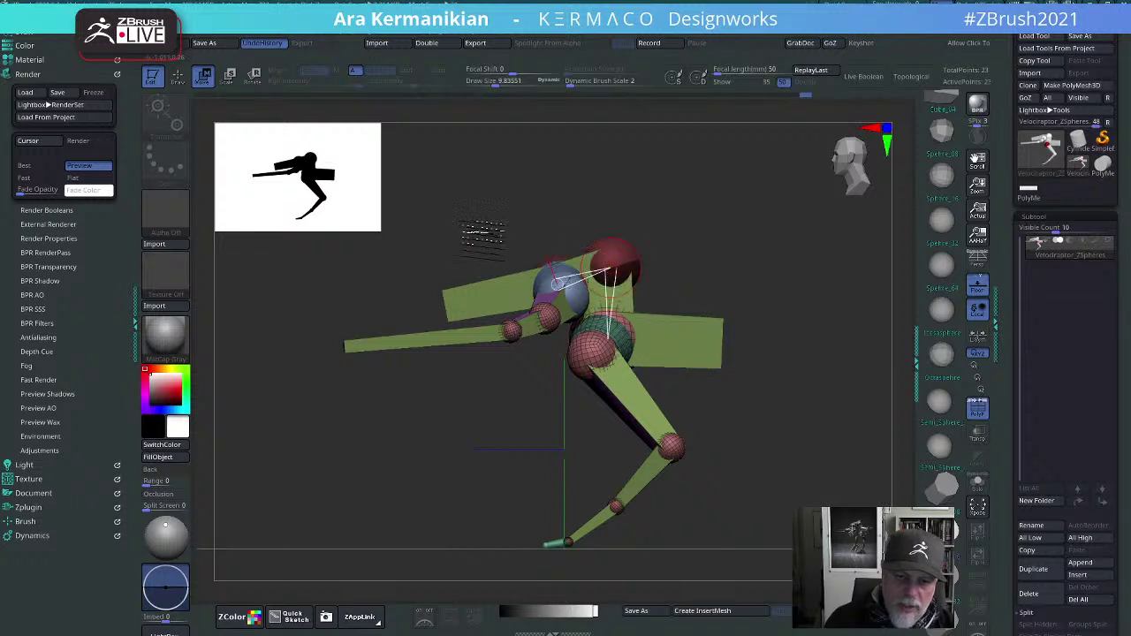
{"action": "left_click_drag", "start_coordinate": [482, 231], "coordinate": [646, 263]}
{"action": "left_click_drag", "start_coordinate": [715, 350], "coordinate": [727, 350]}
{"action": "left_click_drag", "start_coordinate": [823, 288], "coordinate": [777, 278], "text": "shift"}
{"action": "left_click_drag", "start_coordinate": [858, 260], "coordinate": [762, 336], "text": "shift"}
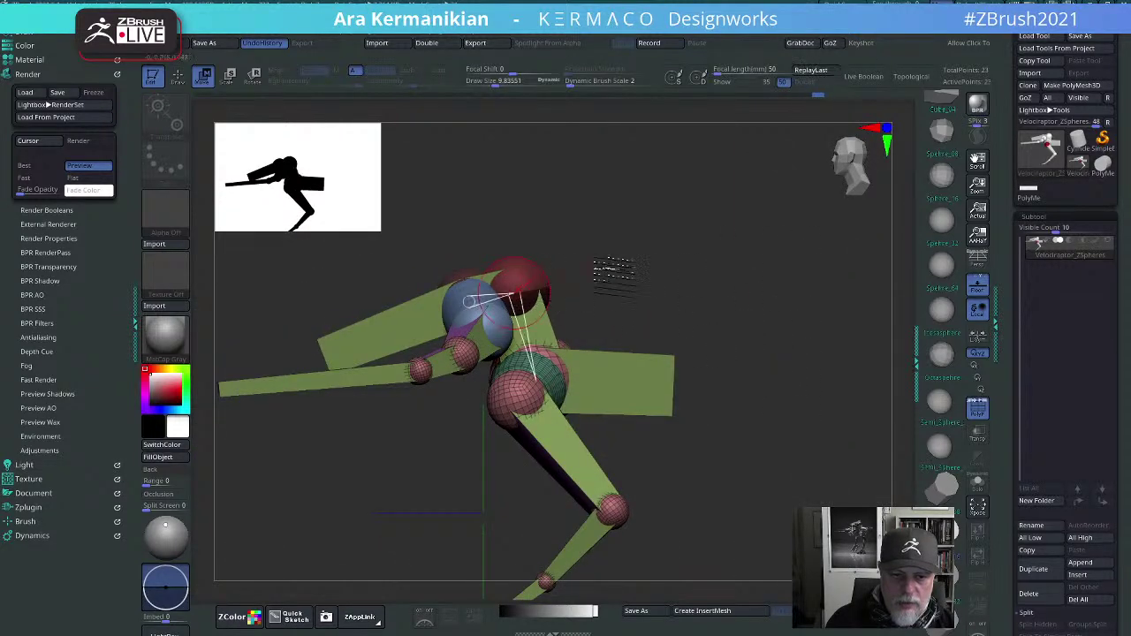
{"action": "mouse_move", "coordinate": [654, 267]}
{"action": "left_mouse_down"}
{"action": "mouse_move", "coordinate": [686, 267]}
{"action": "mouse_move", "coordinate": [657, 266]}
{"action": "left_mouse_up"}
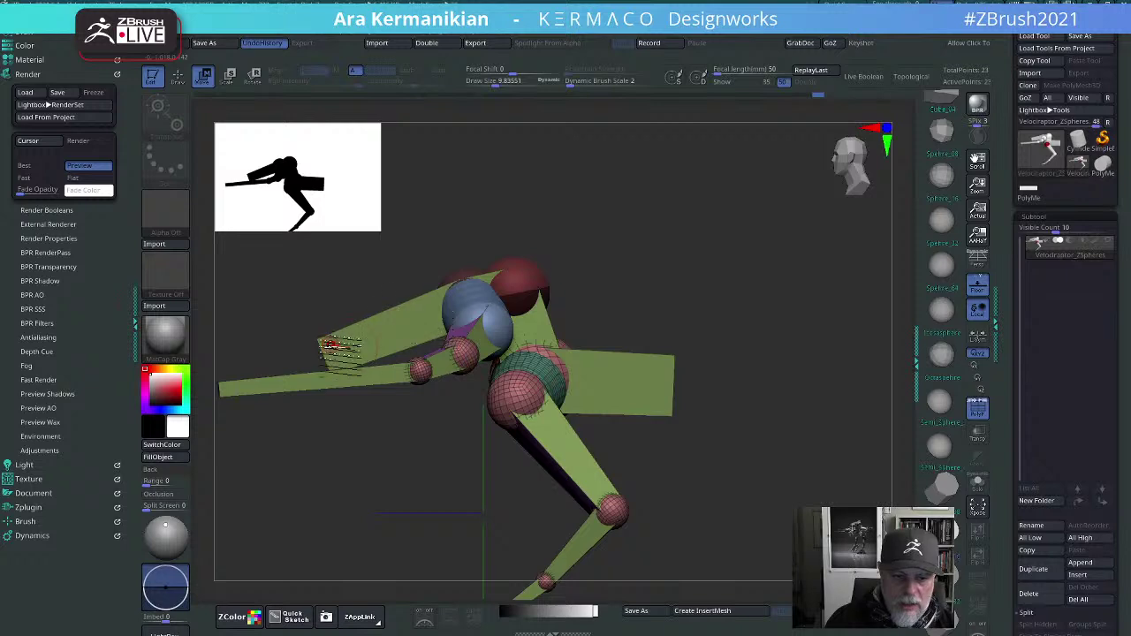
{"action": "left_click_drag", "start_coordinate": [333, 345], "coordinate": [336, 340]}
Step: Lift the shoulder ZSpheres and spread both arms wider from the chest
{"action": "left_click_drag", "start_coordinate": [609, 269], "coordinate": [490, 285]}
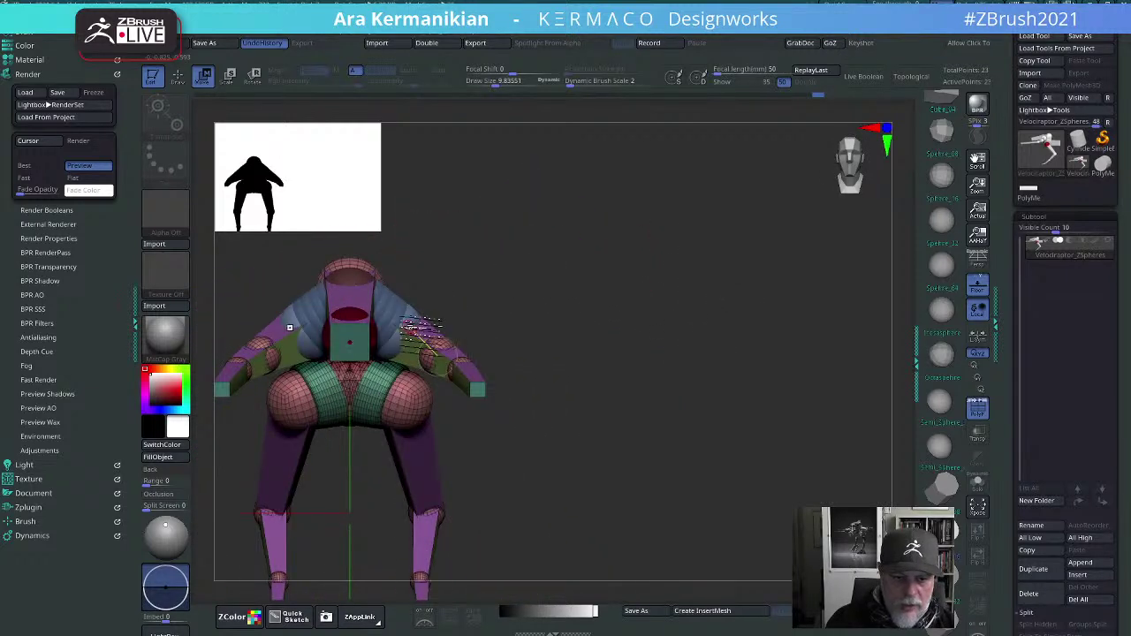
{"action": "mouse_move", "coordinate": [407, 326]}
{"action": "left_mouse_down"}
{"action": "mouse_move", "coordinate": [419, 319]}
{"action": "mouse_move", "coordinate": [402, 322]}
{"action": "mouse_move", "coordinate": [404, 332]}
{"action": "left_mouse_up"}
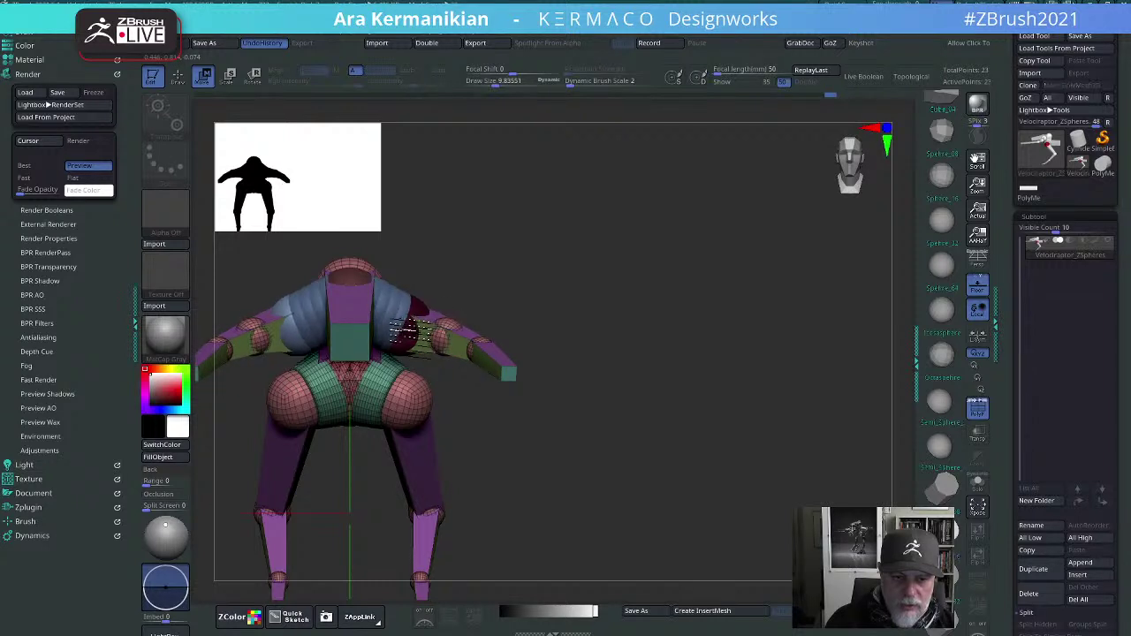
{"action": "left_click_drag", "start_coordinate": [579, 305], "coordinate": [601, 414]}
{"action": "mouse_move", "coordinate": [707, 409]}
{"action": "left_mouse_down"}
{"action": "mouse_move", "coordinate": [770, 430]}
{"action": "mouse_move", "coordinate": [786, 404]}
{"action": "mouse_move", "coordinate": [702, 392]}
{"action": "left_mouse_up"}
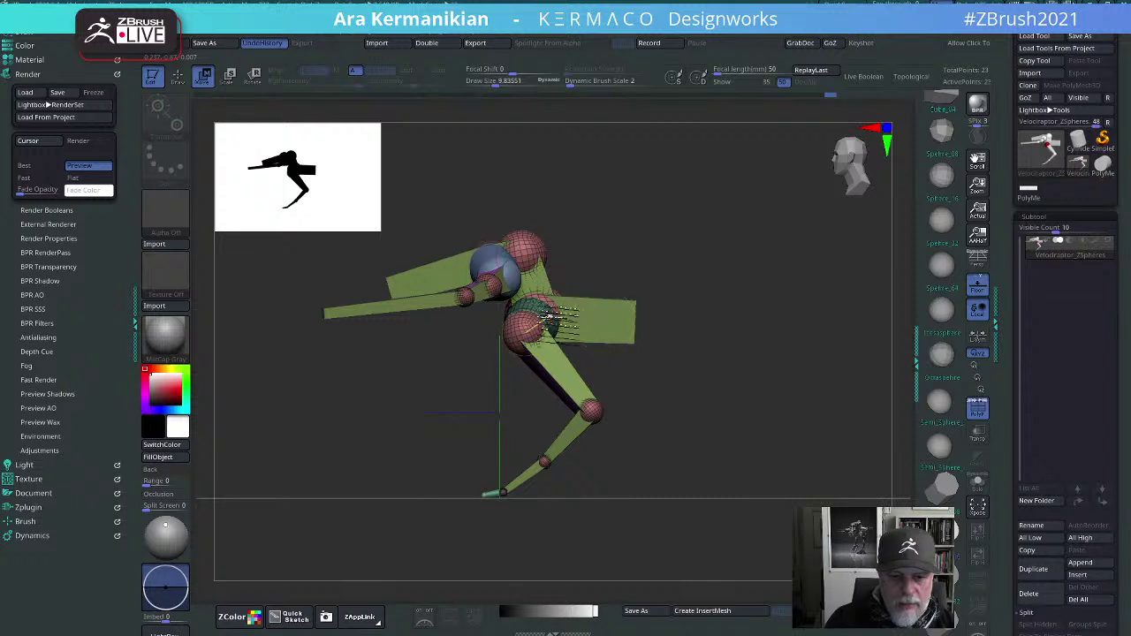
Step: Shift the spine ZSphere down and forward toward the chest to flatten the hump, and extend the head block forward
{"action": "left_click_drag", "start_coordinate": [535, 253], "coordinate": [527, 255]}
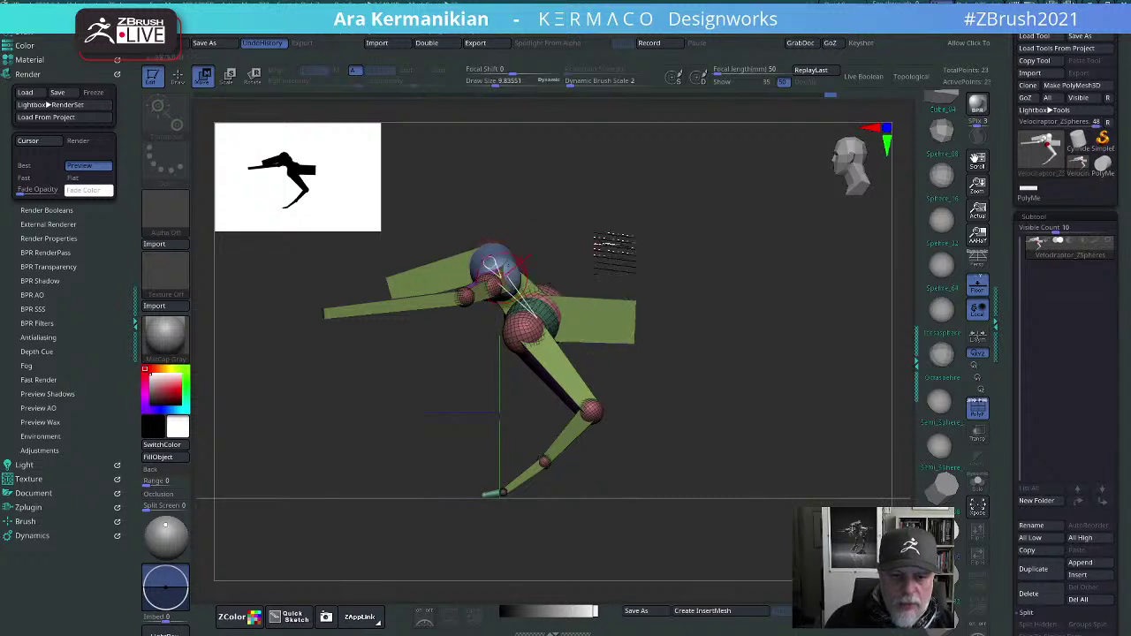
{"action": "left_click_drag", "start_coordinate": [614, 251], "coordinate": [666, 257]}
{"action": "left_click_drag", "start_coordinate": [767, 191], "coordinate": [584, 212]}
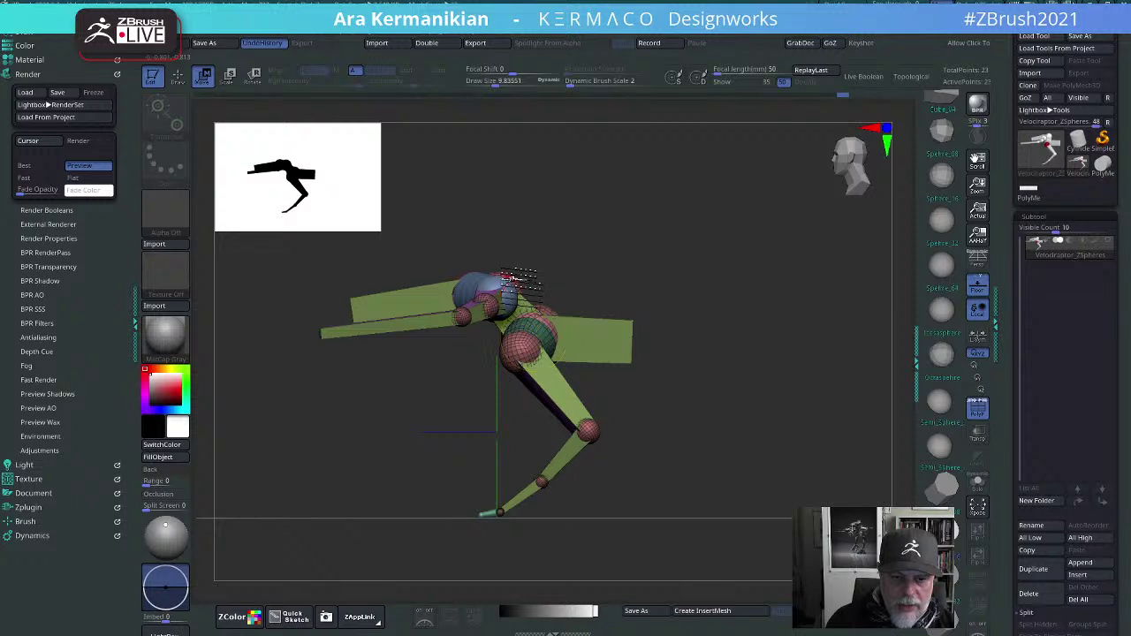
Step: Move the shoulder ZSpheres forward and down from the spine, and pull the head block's tip back toward the chest
{"action": "left_click_drag", "start_coordinate": [492, 297], "coordinate": [481, 303]}
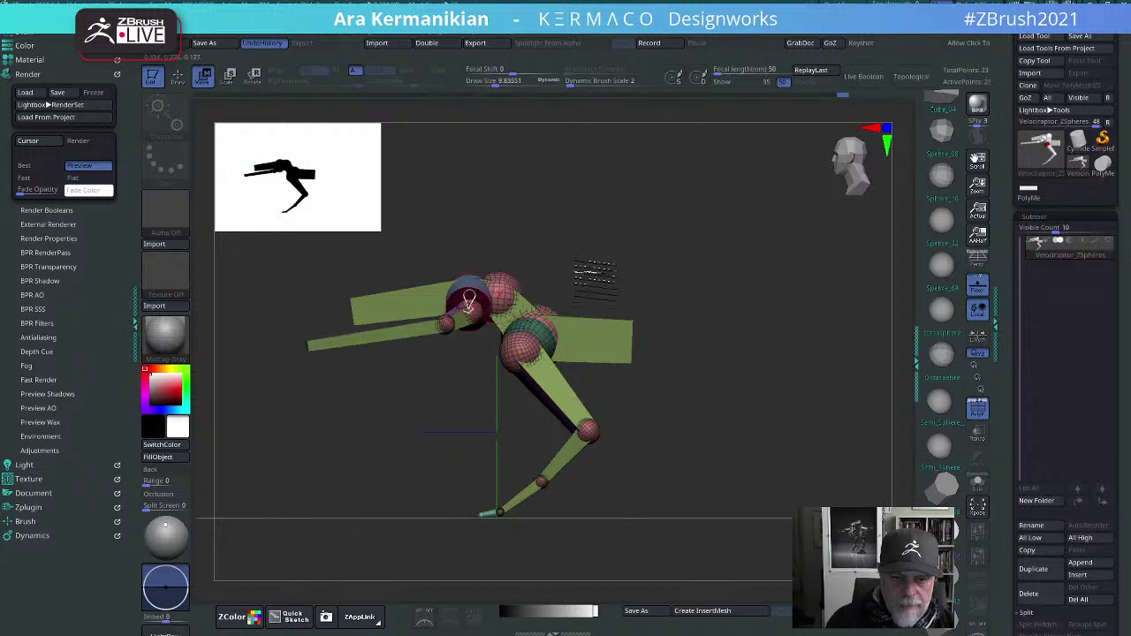
{"action": "left_click_drag", "start_coordinate": [655, 274], "coordinate": [646, 251]}
{"action": "mouse_move", "coordinate": [374, 309]}
{"action": "left_mouse_down"}
{"action": "mouse_move", "coordinate": [370, 291]}
{"action": "mouse_move", "coordinate": [383, 299]}
{"action": "left_mouse_up"}
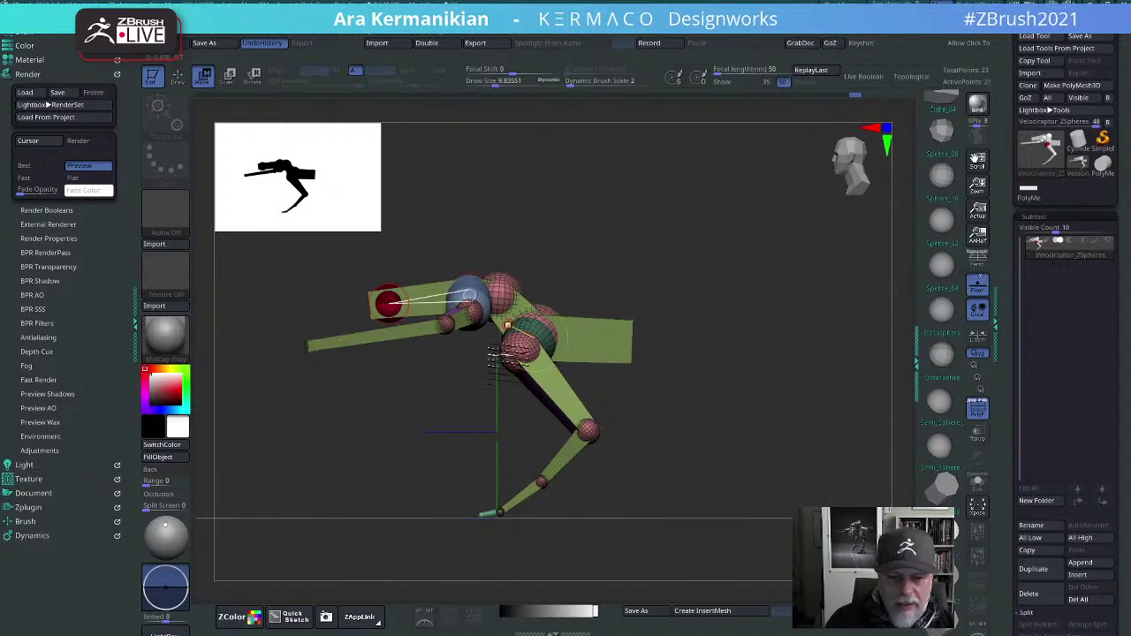
Step: Spread the arm joints farther out to the sides and angle the forearm ends inward
{"action": "left_click_drag", "start_coordinate": [741, 288], "coordinate": [746, 435]}
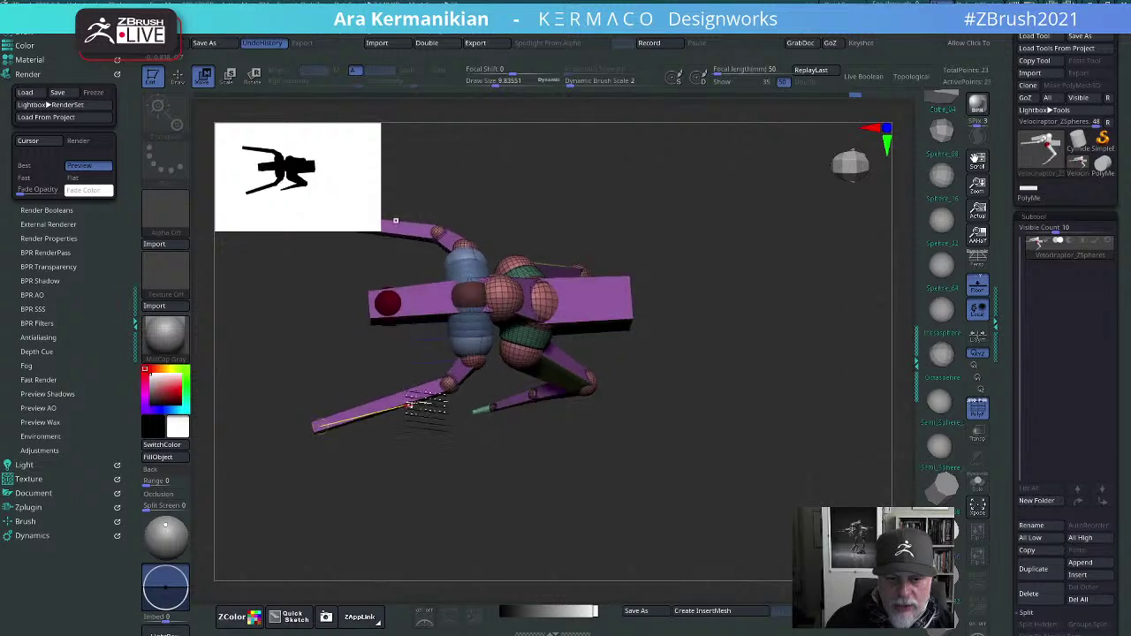
{"action": "left_click_drag", "start_coordinate": [473, 361], "coordinate": [405, 425]}
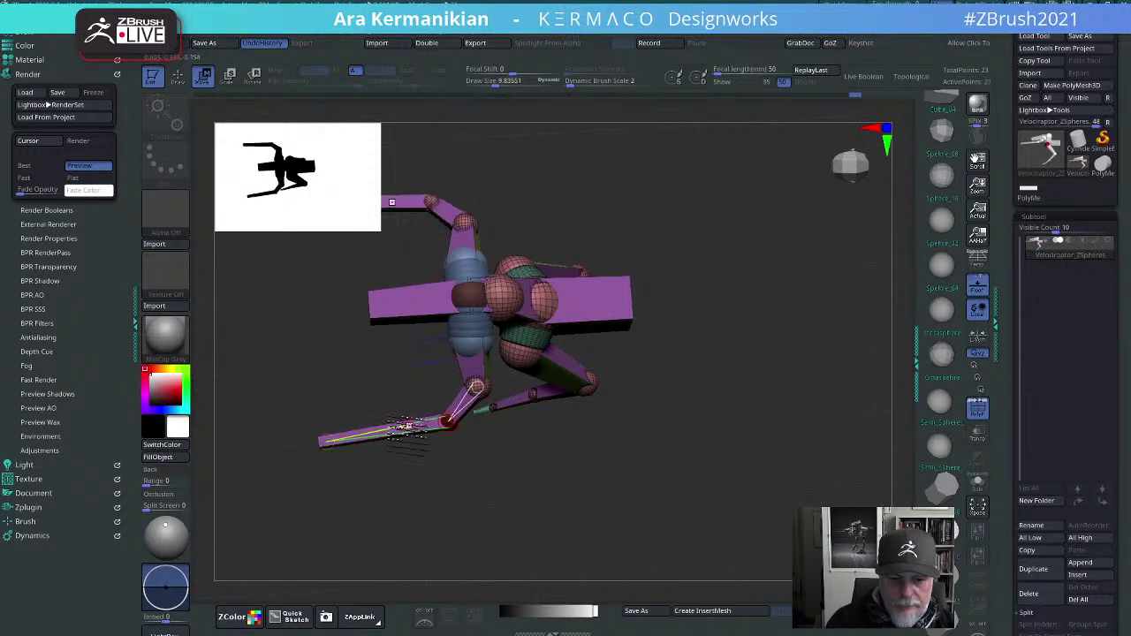
{"action": "left_click_drag", "start_coordinate": [324, 443], "coordinate": [328, 429]}
{"action": "left_click_drag", "start_coordinate": [856, 404], "coordinate": [914, 207]}
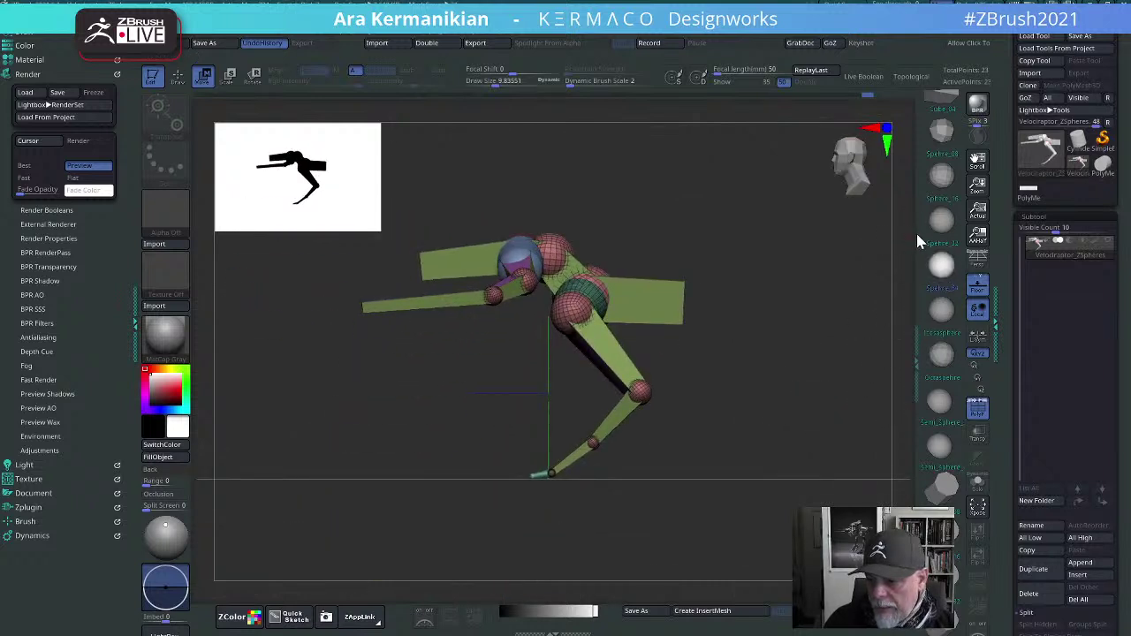
Step: Raise the spine ZSphere slightly between the shoulders and the pelvis to refine the back's profile
{"action": "left_click", "coordinate": [928, 231]}
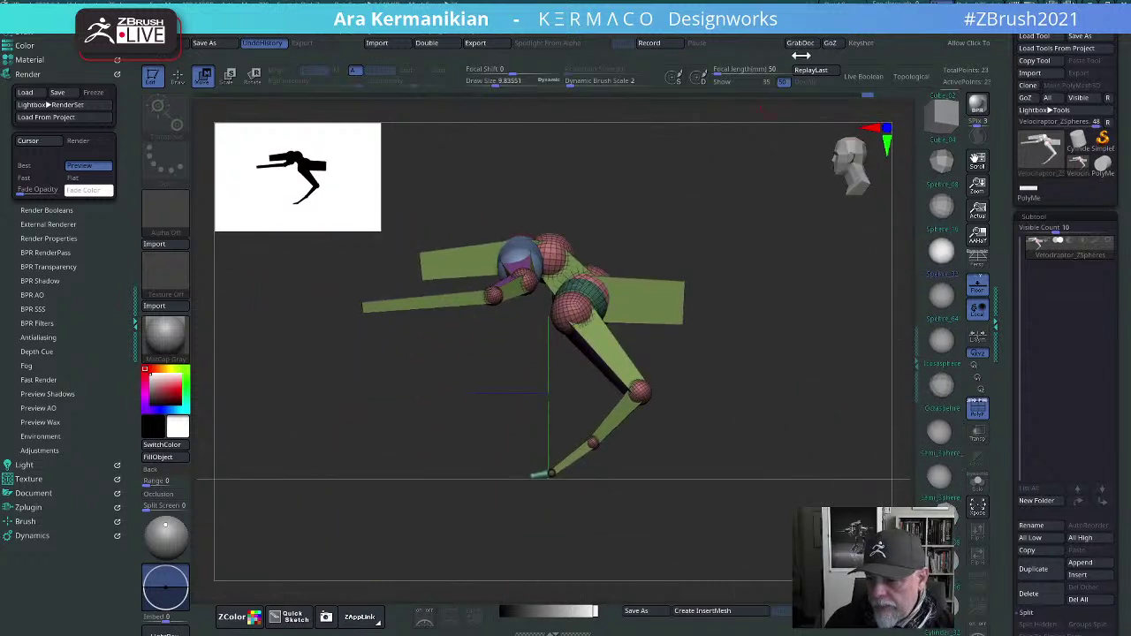
{"action": "left_click_drag", "start_coordinate": [705, 172], "coordinate": [839, 252]}
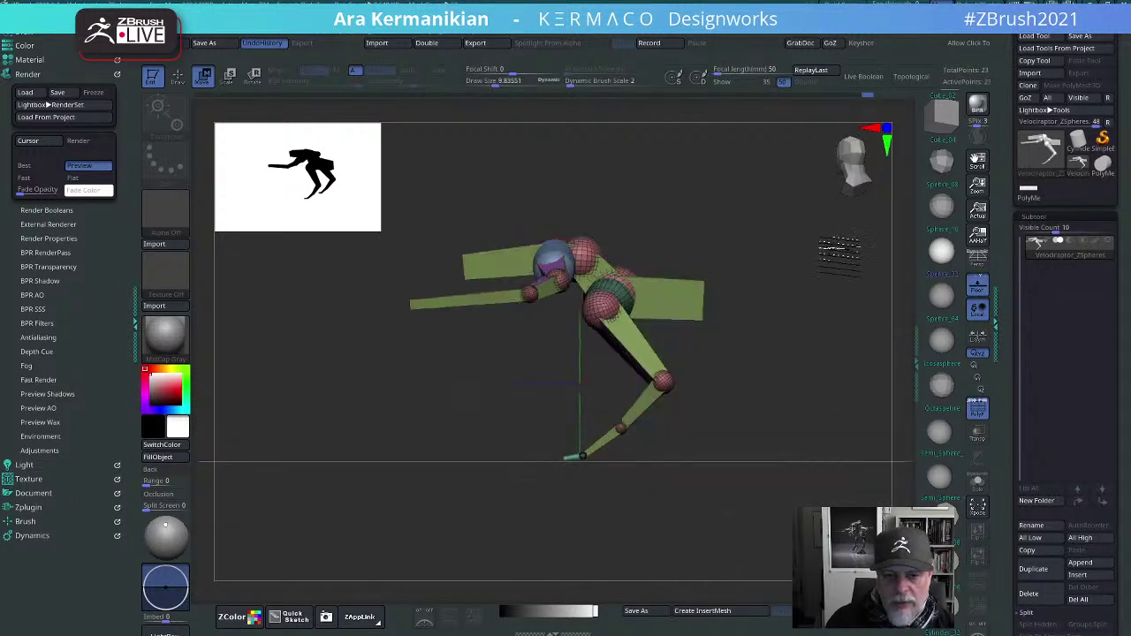
{"action": "mouse_move", "coordinate": [717, 238]}
{"action": "left_mouse_down"}
{"action": "mouse_move", "coordinate": [765, 257]}
{"action": "mouse_move", "coordinate": [728, 257]}
{"action": "mouse_move", "coordinate": [676, 226]}
{"action": "mouse_move", "coordinate": [712, 237]}
{"action": "left_mouse_up"}
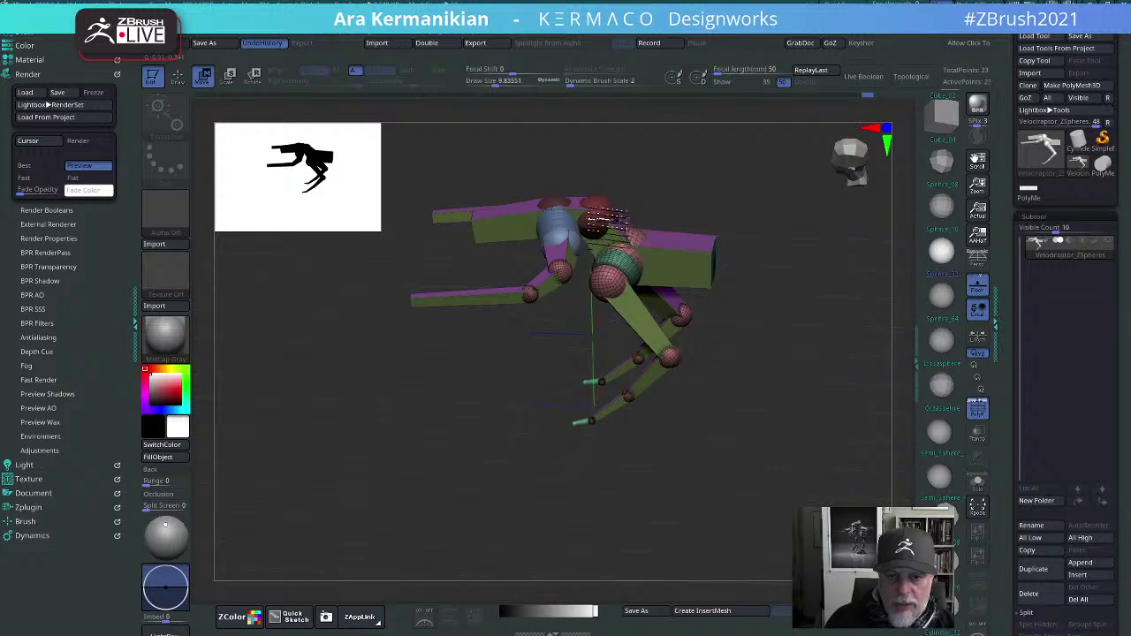
{"action": "left_click_drag", "start_coordinate": [658, 200], "coordinate": [703, 300]}
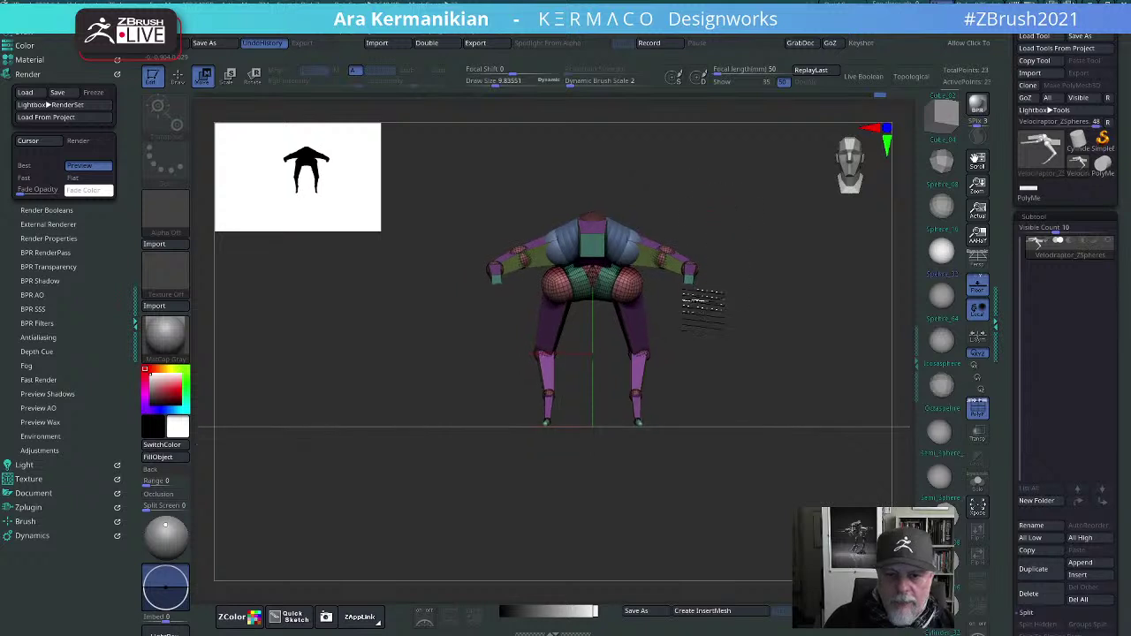
Step: Duplicate the Velociraptor_ZSpheres subtool and open the Adaptive Skin settings for the copy
{"action": "left_click", "coordinate": [1034, 569]}
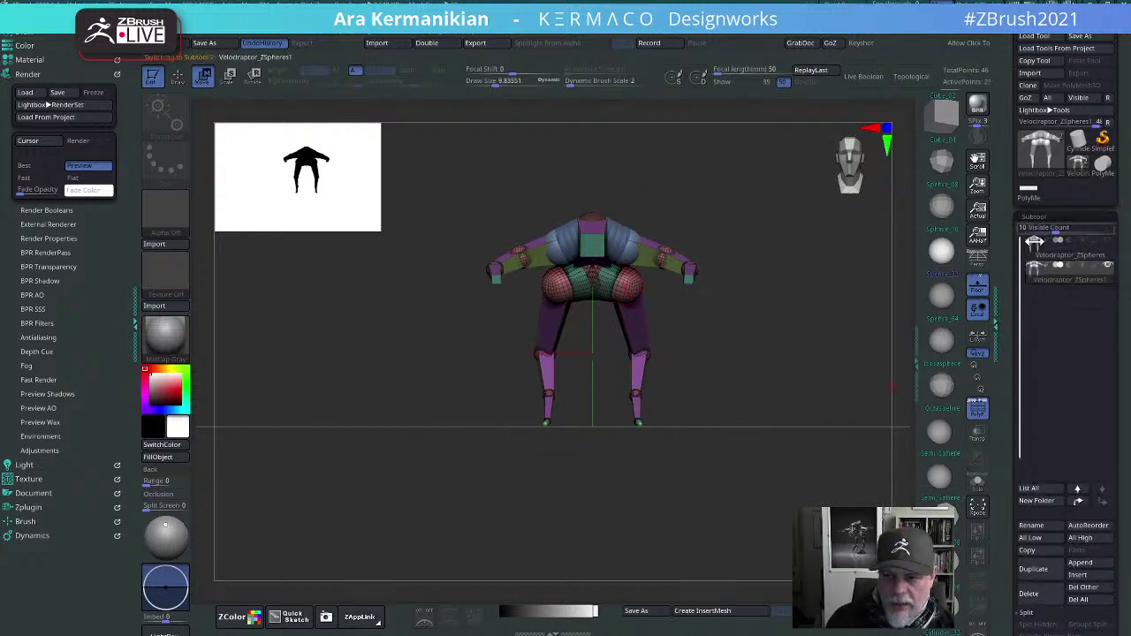
{"action": "left_click_drag", "start_coordinate": [767, 400], "coordinate": [730, 372]}
{"action": "scroll", "coordinate": [1003, 553], "scroll_direction": "down", "scroll_amount": 5}
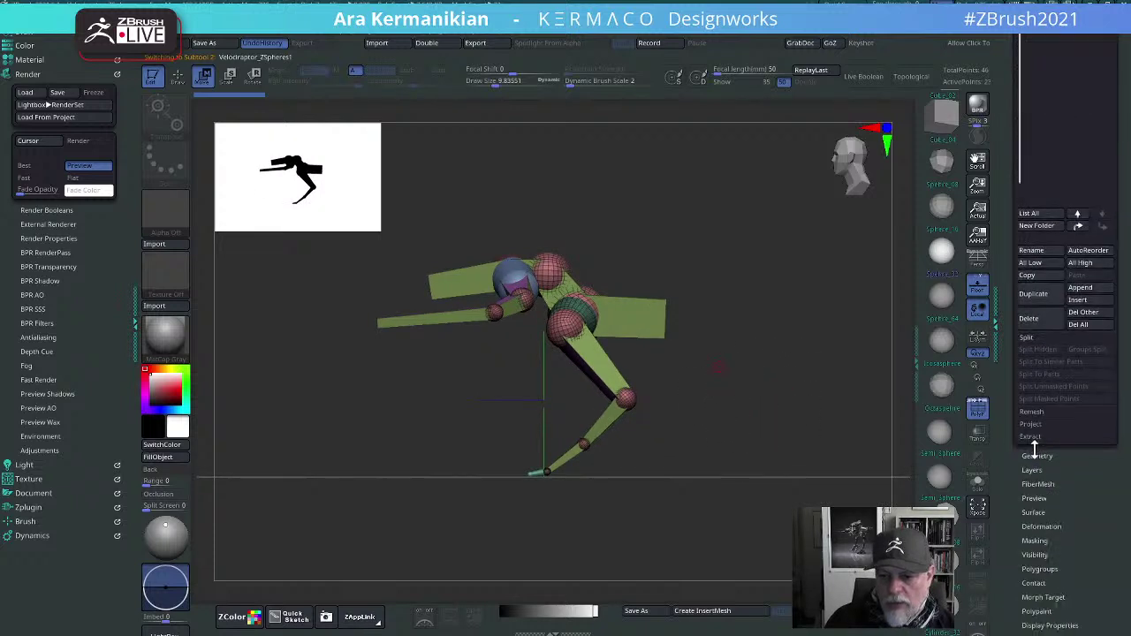
{"action": "scroll", "coordinate": [1104, 433], "scroll_direction": "down", "scroll_amount": 2}
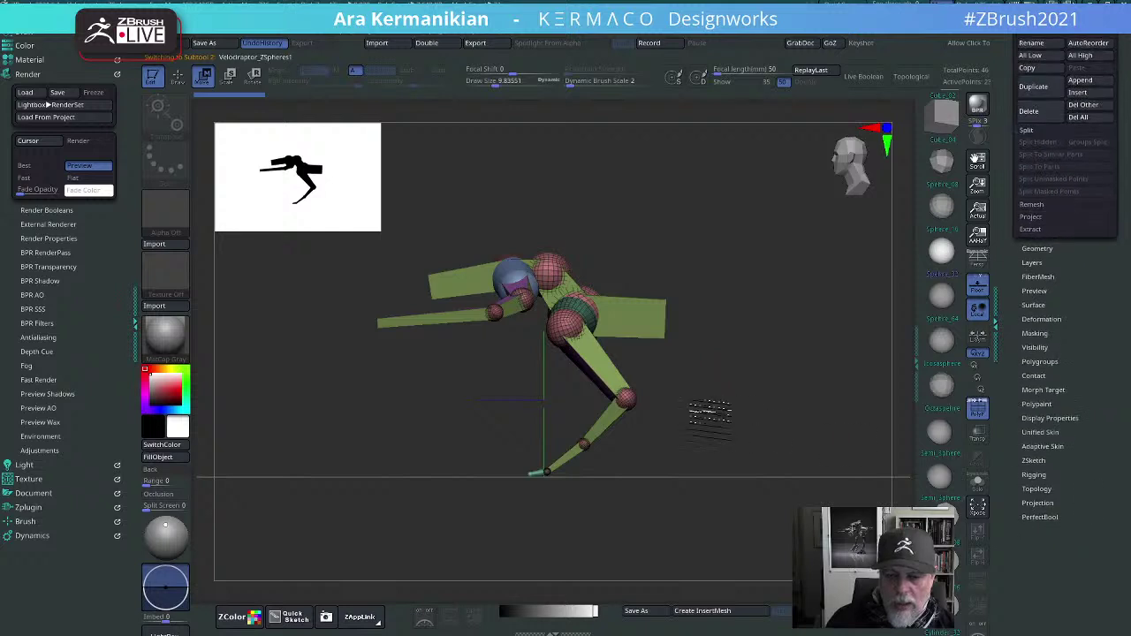
{"action": "left_click_drag", "start_coordinate": [751, 416], "coordinate": [652, 447]}
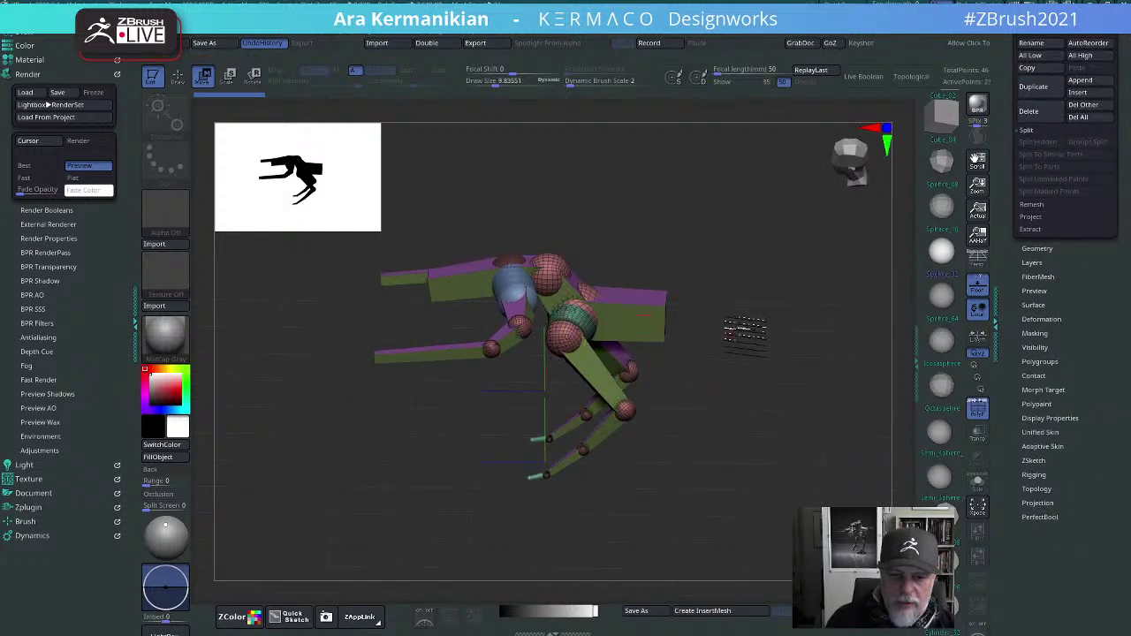
{"action": "left_click_drag", "start_coordinate": [745, 332], "coordinate": [774, 301]}
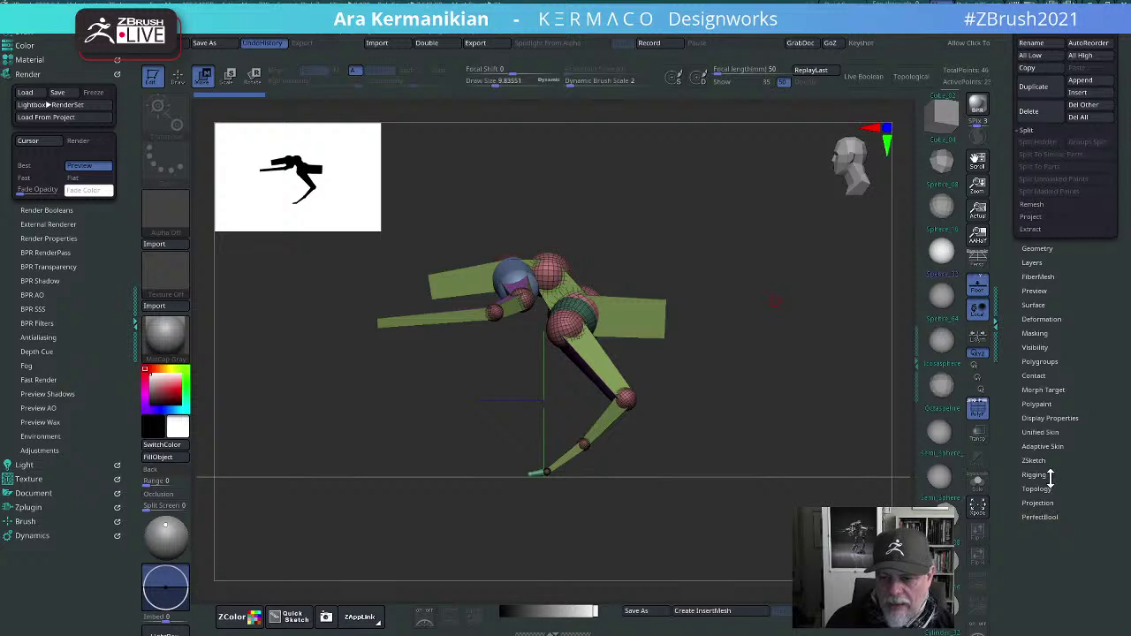
{"action": "left_click", "coordinate": [1034, 447]}
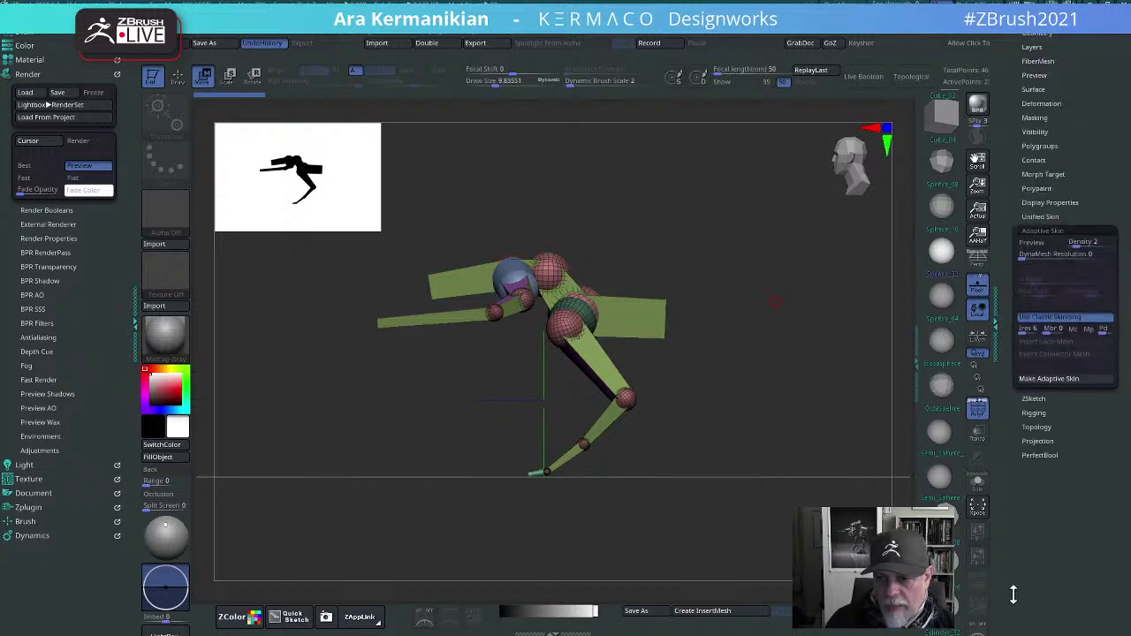
Step: Move the copy's ankle ZSphere slightly backward and try to delete the original Velociraptor_ZSpheres subtool
{"action": "left_click_drag", "start_coordinate": [1000, 455], "coordinate": [1018, 416]}
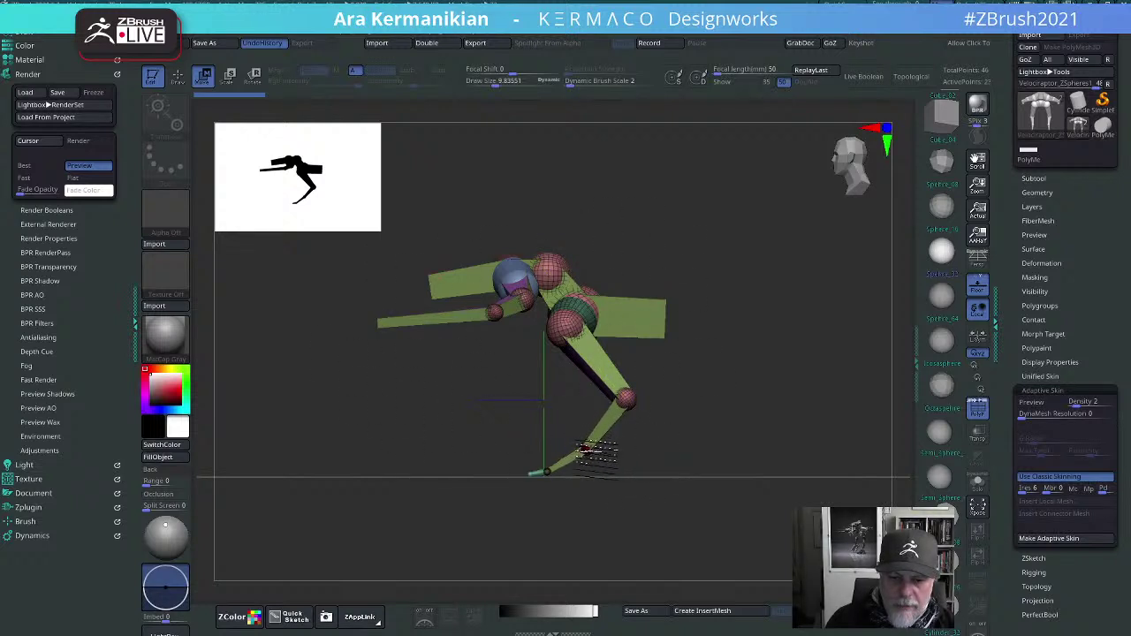
{"action": "left_click", "coordinate": [590, 451]}
{"action": "left_click", "coordinate": [1032, 177]}
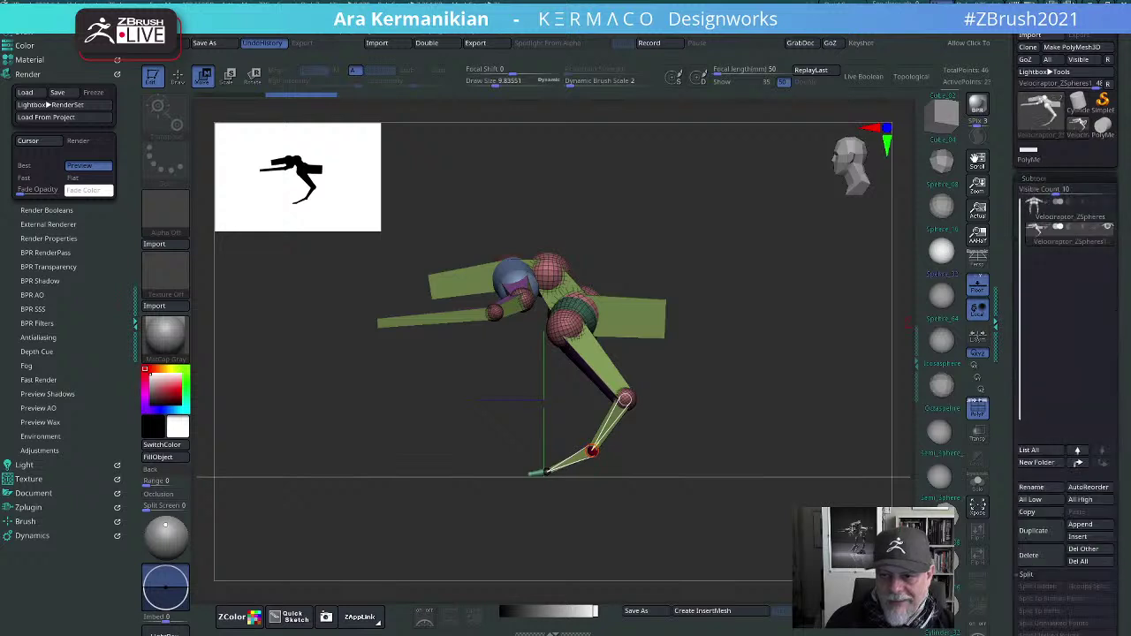
{"action": "left_click", "coordinate": [1078, 218]}
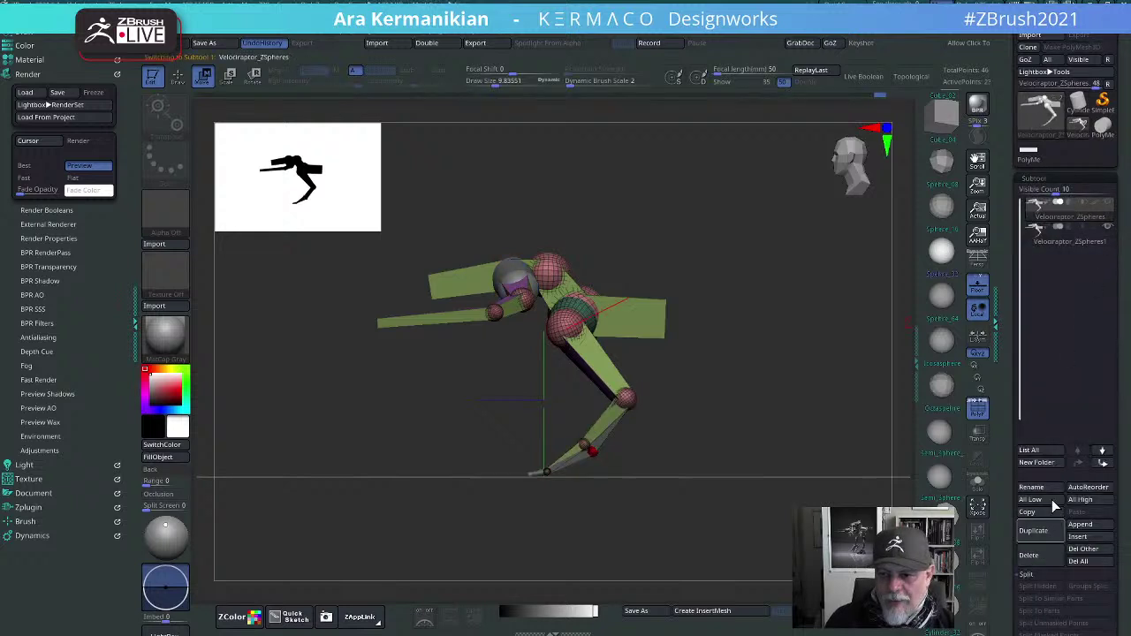
{"action": "left_click", "coordinate": [1030, 556]}
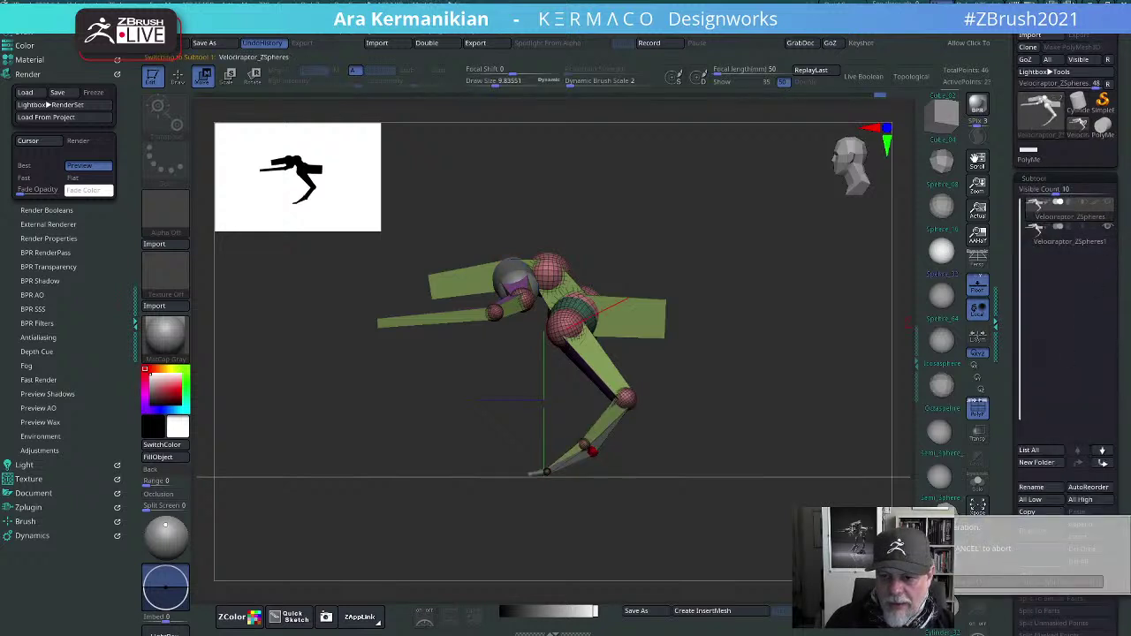
{"action": "left_click", "coordinate": [1089, 243]}
{"action": "mouse_move", "coordinate": [1033, 228]}
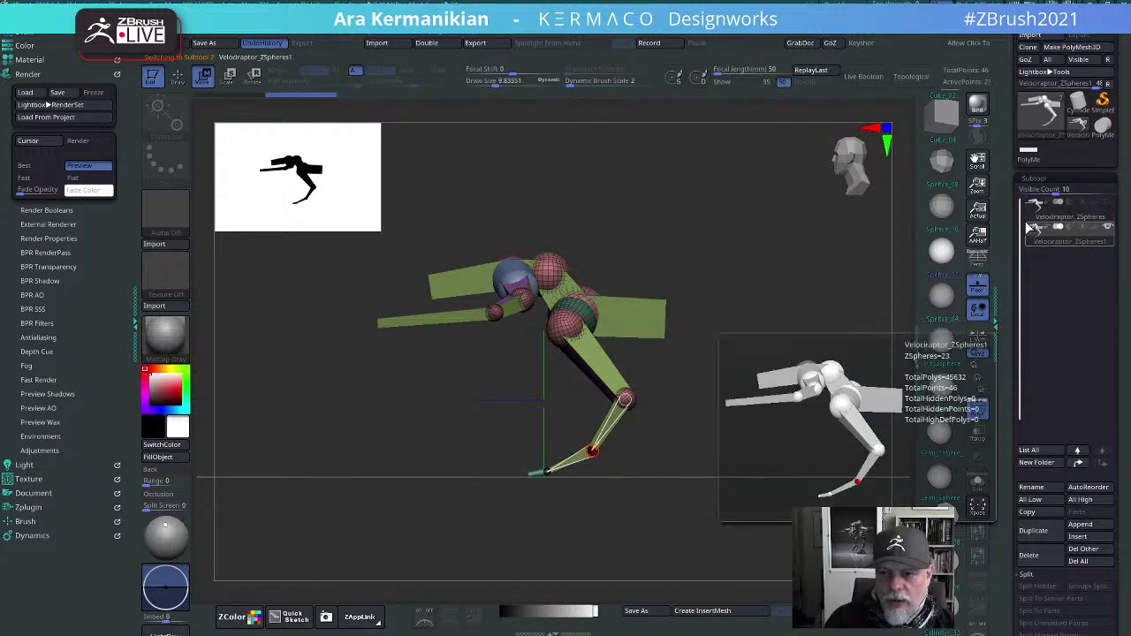
Step: Review the original subtool's undo history back to the early velociraptor with the copy hidden, and return to the latest pose
{"action": "left_click", "coordinate": [1061, 215]}
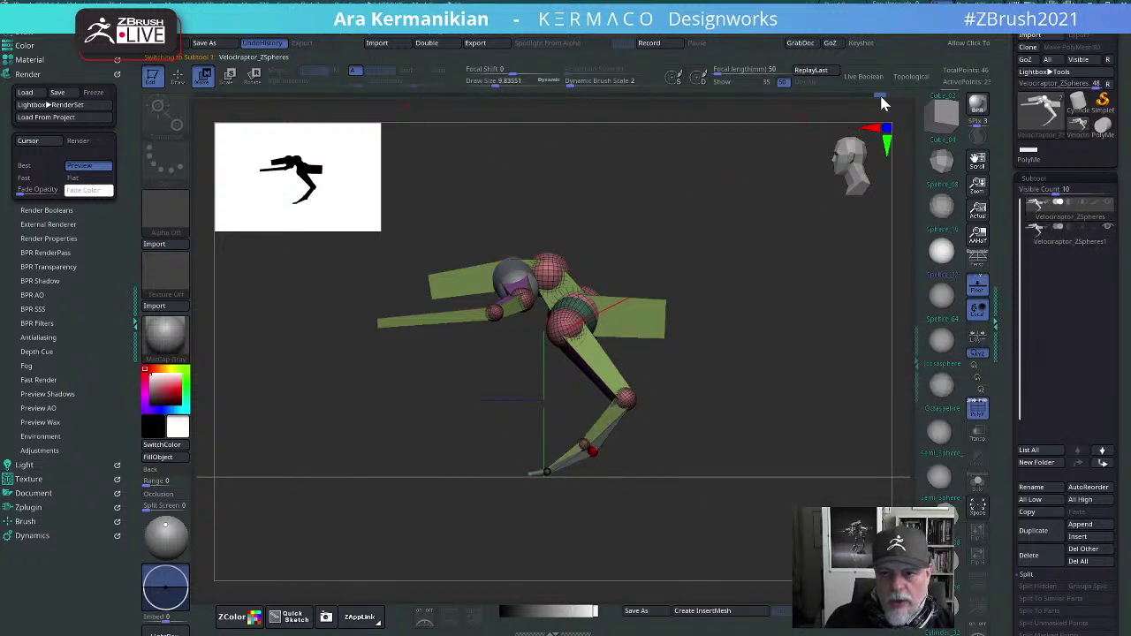
{"action": "left_click_drag", "start_coordinate": [881, 97], "coordinate": [139, 138]}
{"action": "mouse_move", "coordinate": [301, 130]}
{"action": "left_mouse_down"}
{"action": "mouse_move", "coordinate": [221, 127]}
{"action": "mouse_move", "coordinate": [465, 142]}
{"action": "left_mouse_up"}
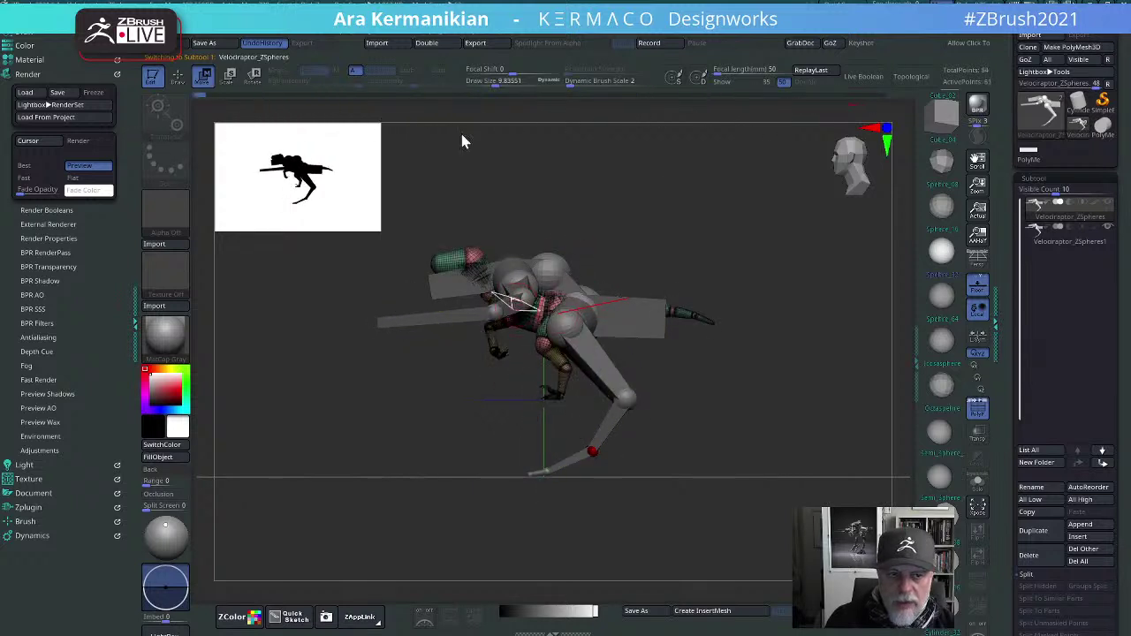
{"action": "left_click", "coordinate": [1109, 228]}
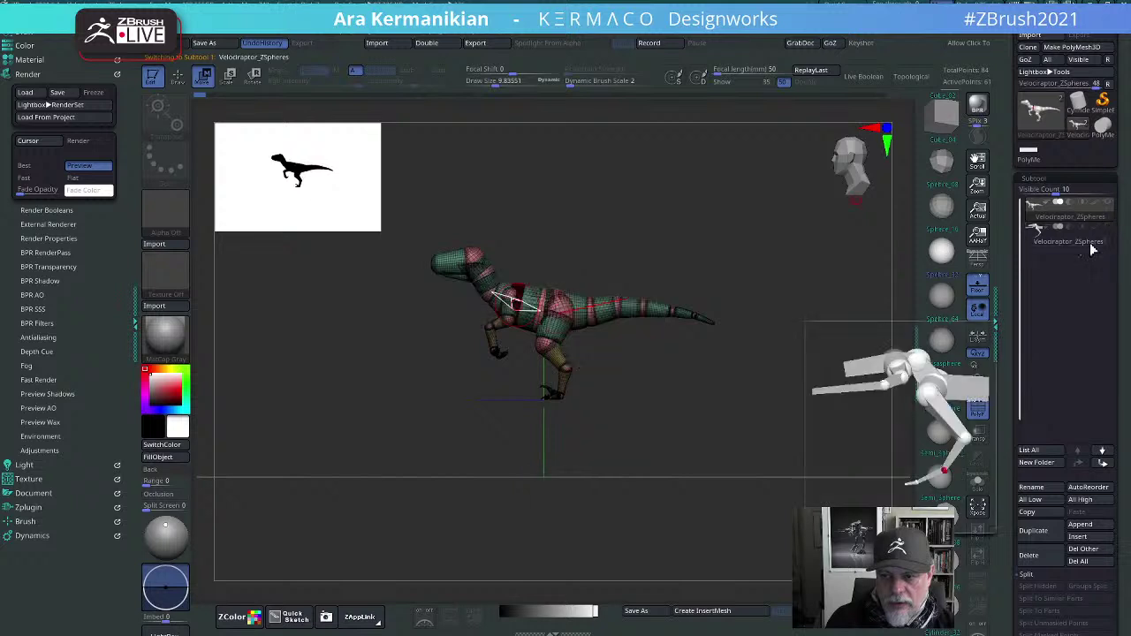
{"action": "mouse_move", "coordinate": [208, 104]}
{"action": "left_mouse_down"}
{"action": "mouse_move", "coordinate": [325, 99]}
{"action": "mouse_move", "coordinate": [914, 129]}
{"action": "left_mouse_up"}
Step: Delete the Velociraptor_ZSpheres1 duplicate and shift the remaining armature's ankle and foot ZSpheres slightly backward
{"action": "left_click", "coordinate": [1089, 249]}
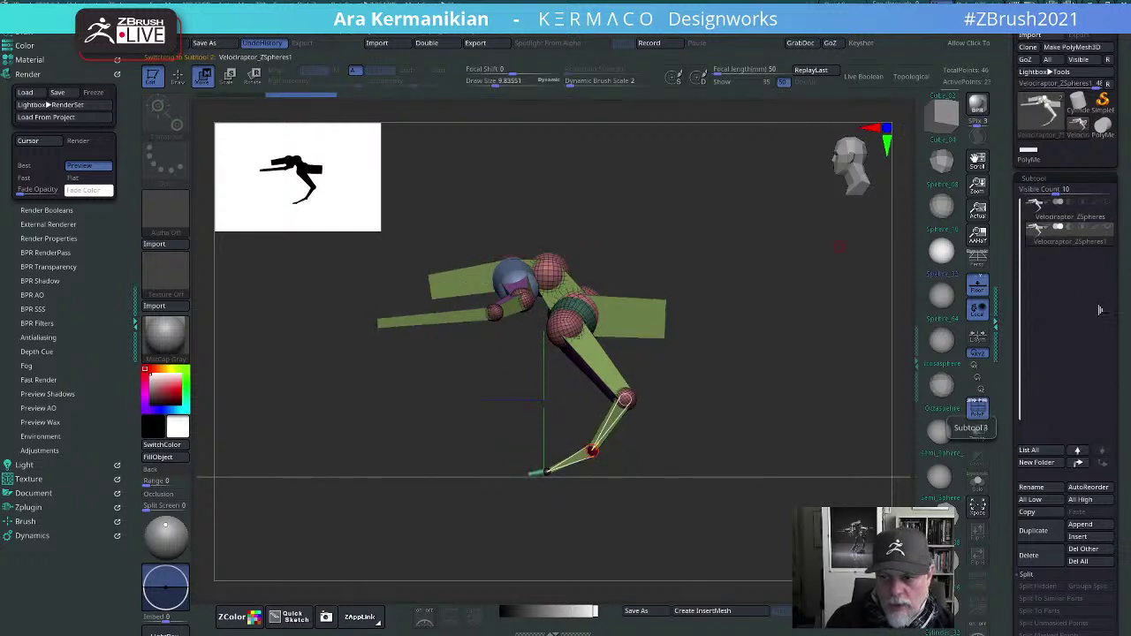
{"action": "left_click", "coordinate": [1029, 556]}
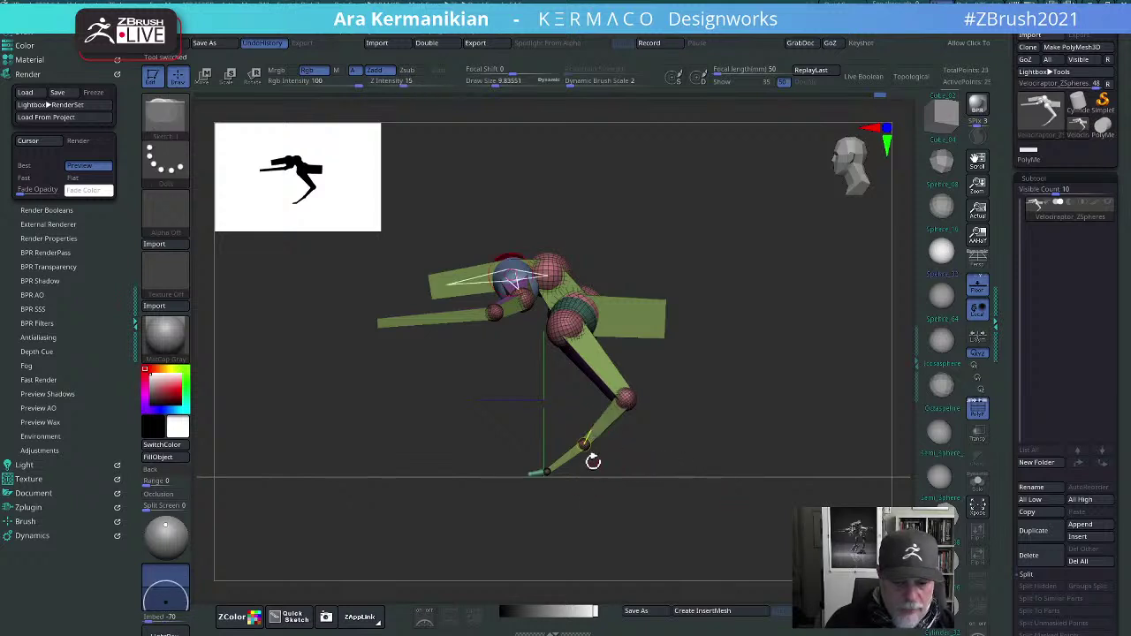
{"action": "key", "text": "w"}
{"action": "left_click_drag", "start_coordinate": [610, 431], "coordinate": [551, 474]}
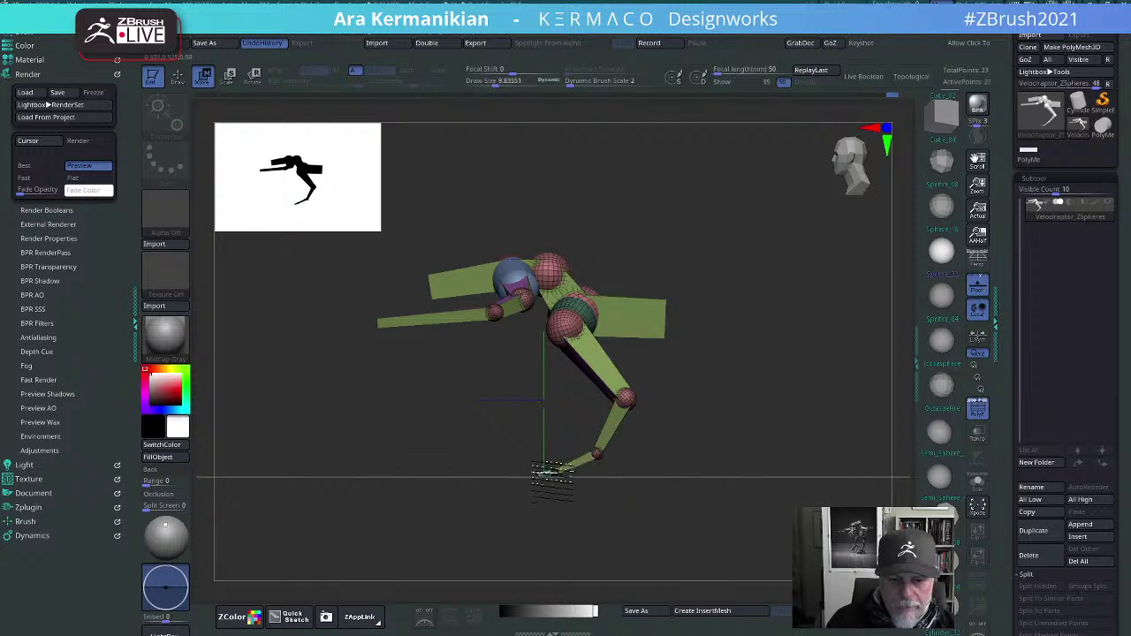
{"action": "left_click_drag", "start_coordinate": [802, 338], "coordinate": [735, 357]}
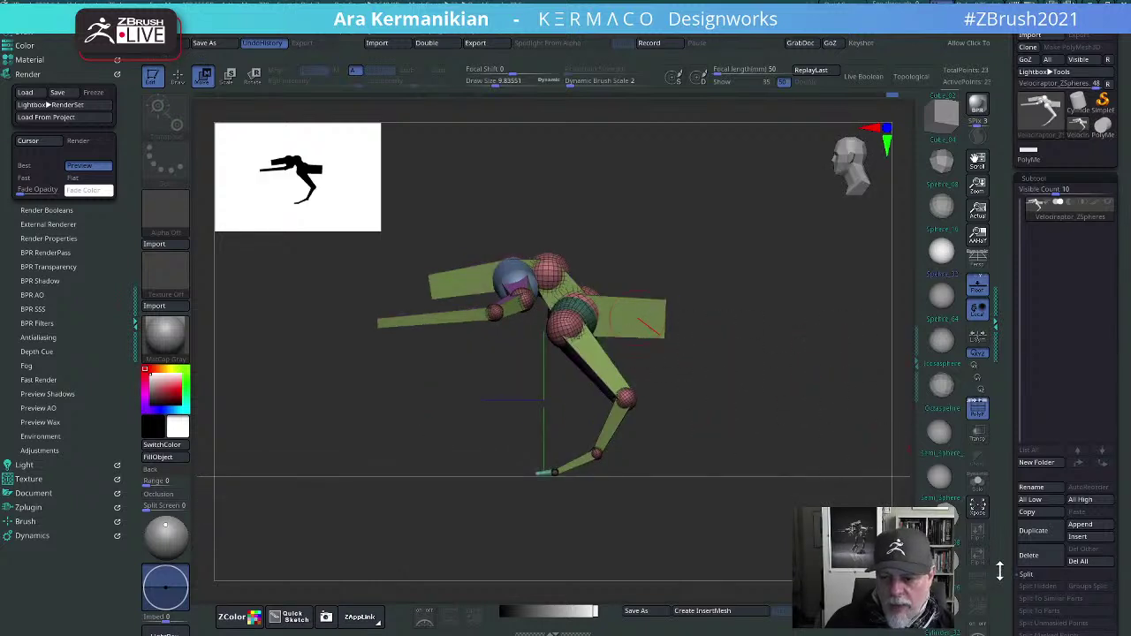
Step: Turn off classic skinning for the armature's adaptive skin and preview the resulting mesh
{"action": "left_click_drag", "start_coordinate": [1002, 574], "coordinate": [1047, 413]}
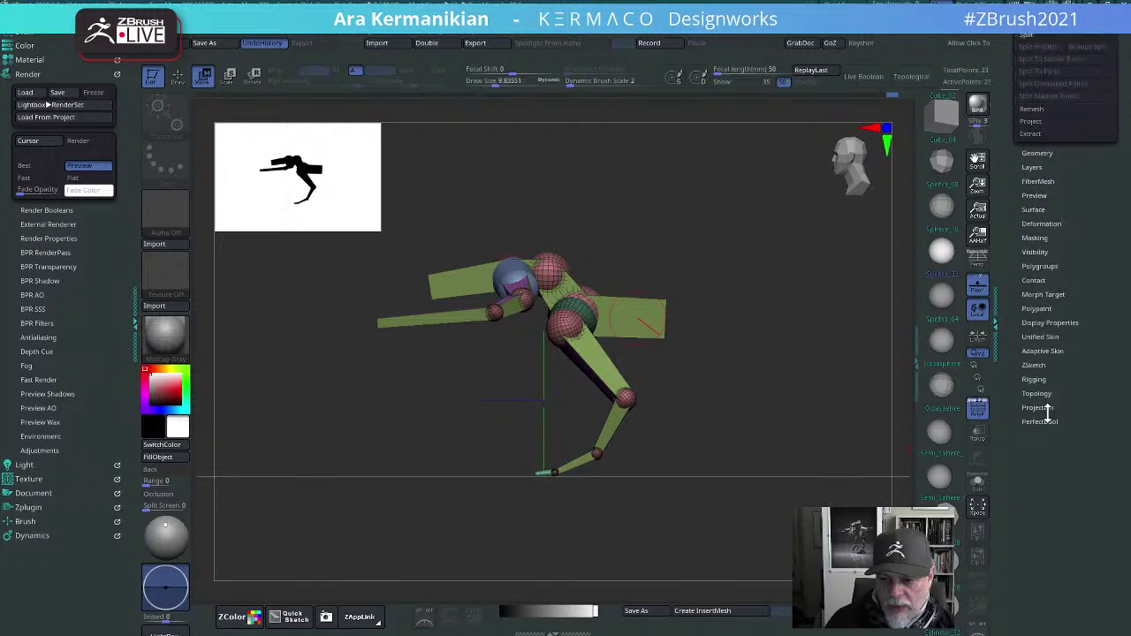
{"action": "left_click", "coordinate": [1040, 352]}
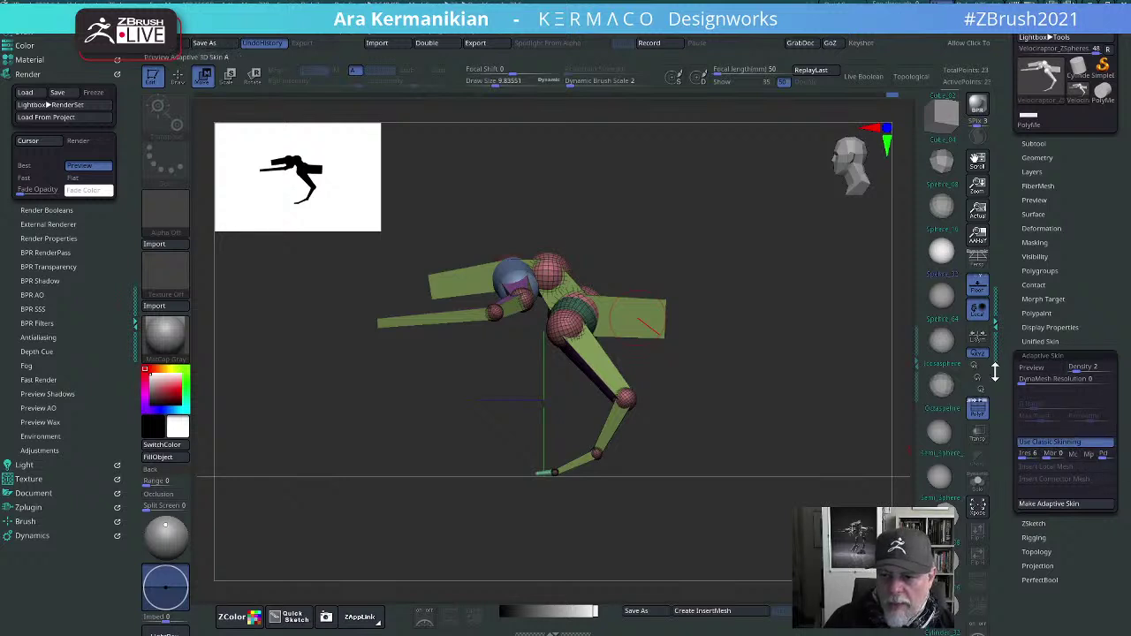
{"action": "left_click", "coordinate": [1050, 444]}
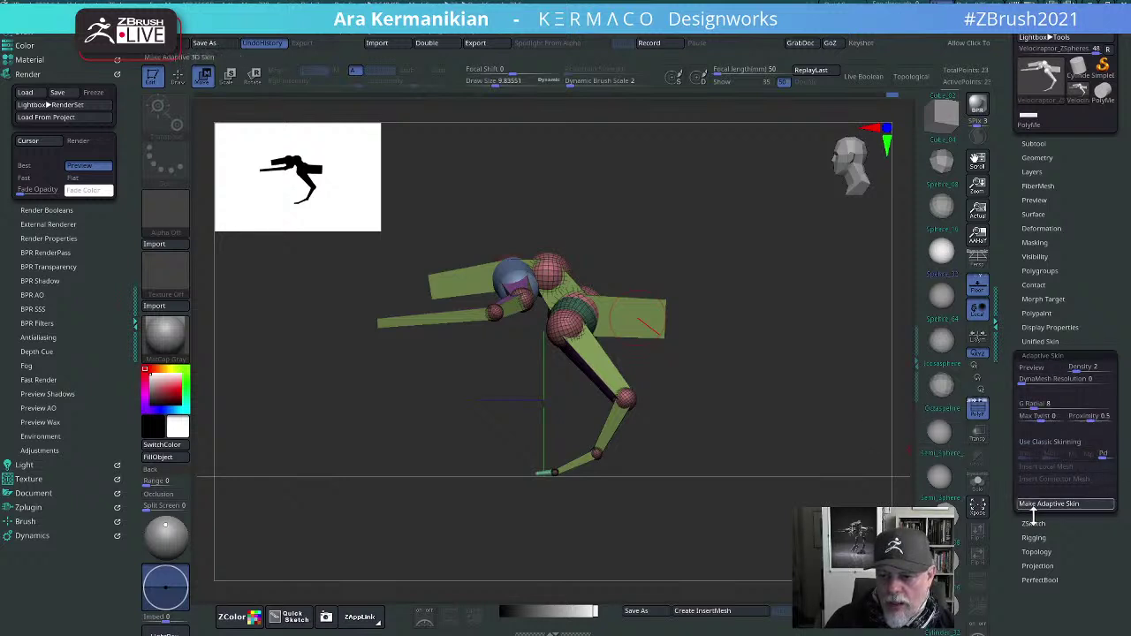
{"action": "left_click", "coordinate": [1033, 368]}
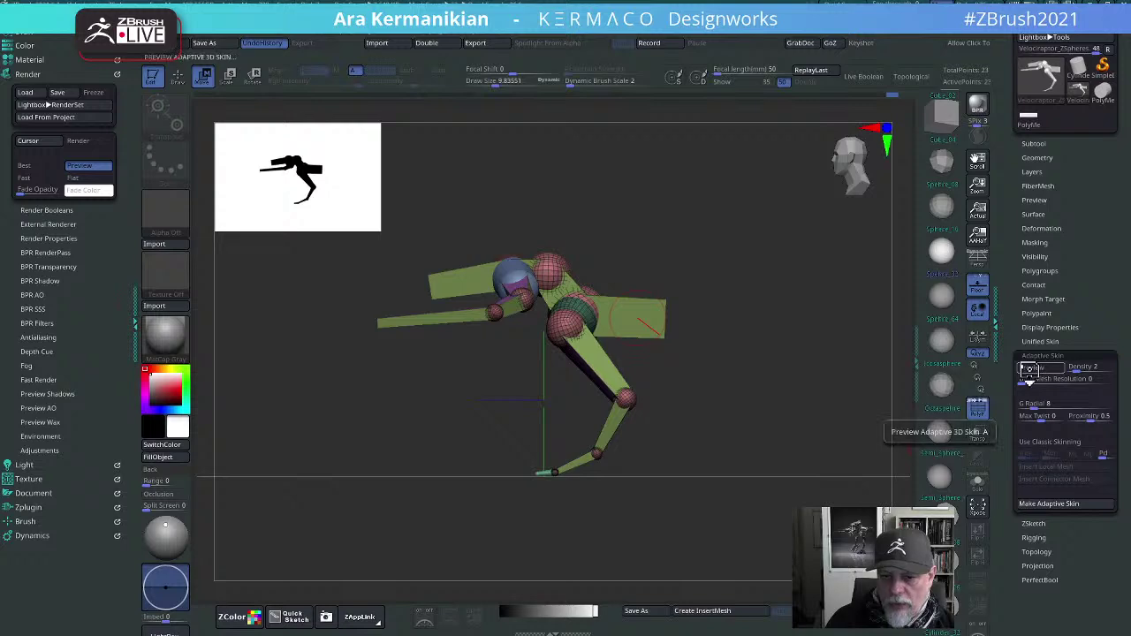
{"action": "mouse_move", "coordinate": [790, 392]}
{"action": "left_mouse_down"}
{"action": "mouse_move", "coordinate": [783, 429]}
{"action": "mouse_move", "coordinate": [836, 449]}
{"action": "mouse_move", "coordinate": [803, 384]}
{"action": "mouse_move", "coordinate": [793, 398]}
{"action": "mouse_move", "coordinate": [783, 392]}
{"action": "left_mouse_up"}
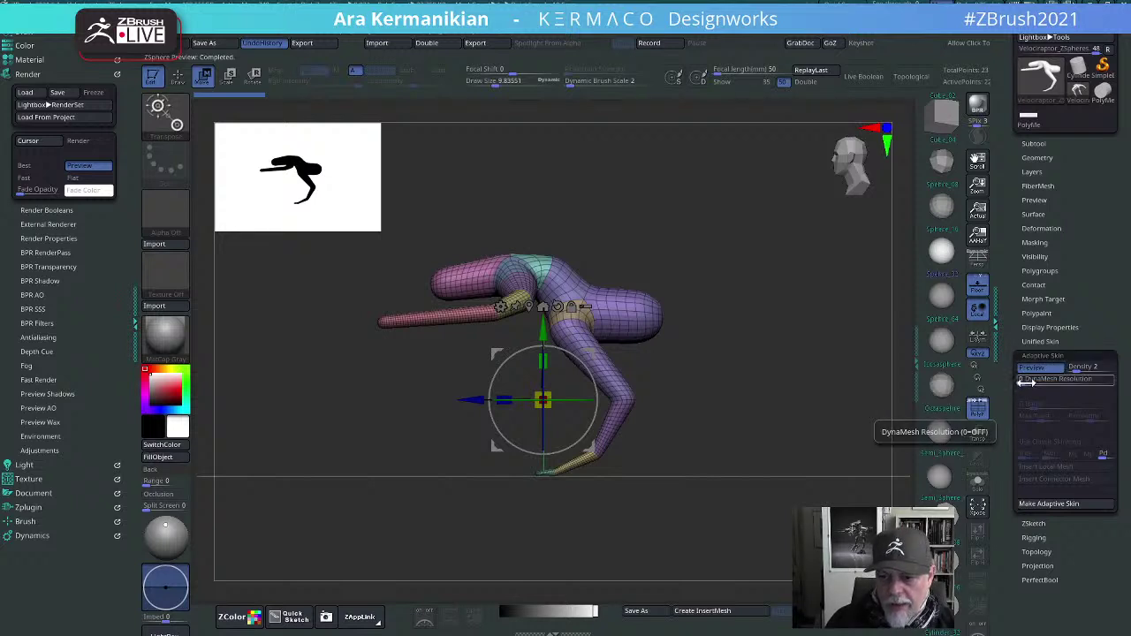
Step: Set the adaptive skin's DynaMesh Resolution to 48, refresh the preview and examine the remeshed surface
{"action": "left_click_drag", "start_coordinate": [1027, 382], "coordinate": [1099, 384]}
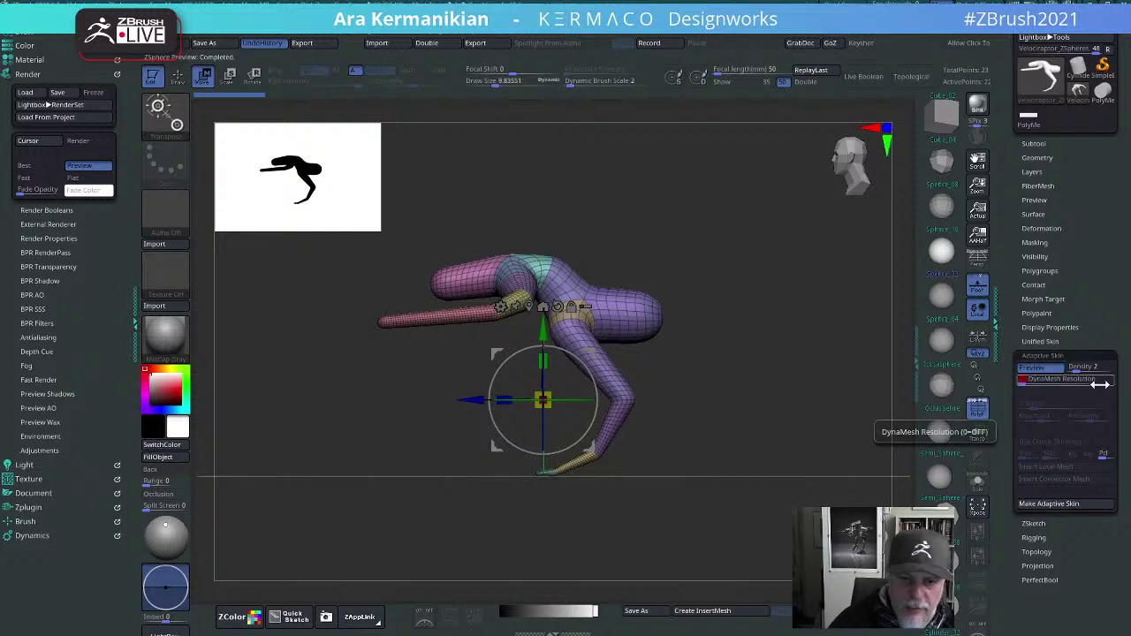
{"action": "left_click", "coordinate": [1036, 370]}
{"action": "left_click", "coordinate": [1029, 367]}
{"action": "left_click_drag", "start_coordinate": [740, 398], "coordinate": [733, 429]}
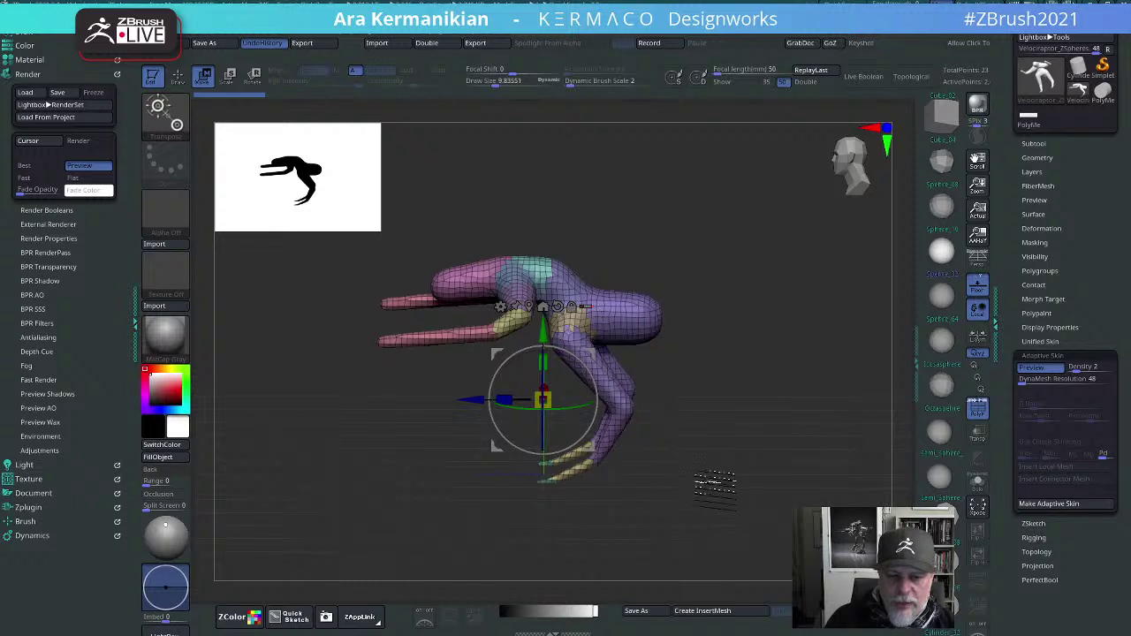
{"action": "left_click_drag", "start_coordinate": [714, 485], "coordinate": [697, 467]}
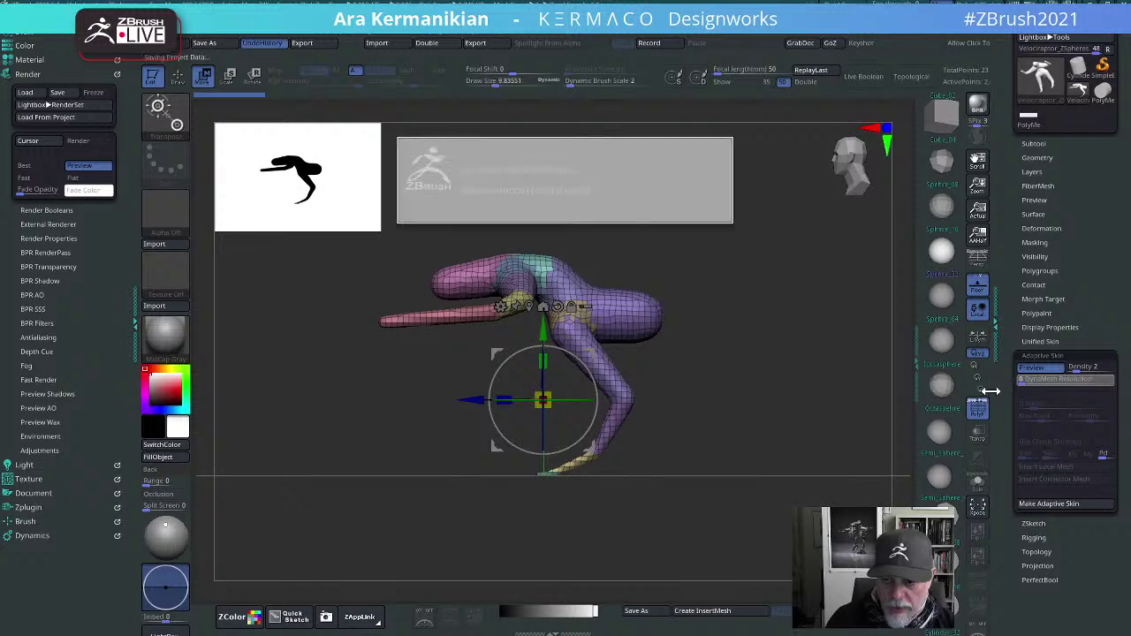
Step: Set the adaptive skin's DynaMesh Resolution to 0 and Density to 1, and refresh the preview
{"action": "left_click", "coordinate": [1038, 369]}
{"action": "left_click", "coordinate": [1039, 369]}
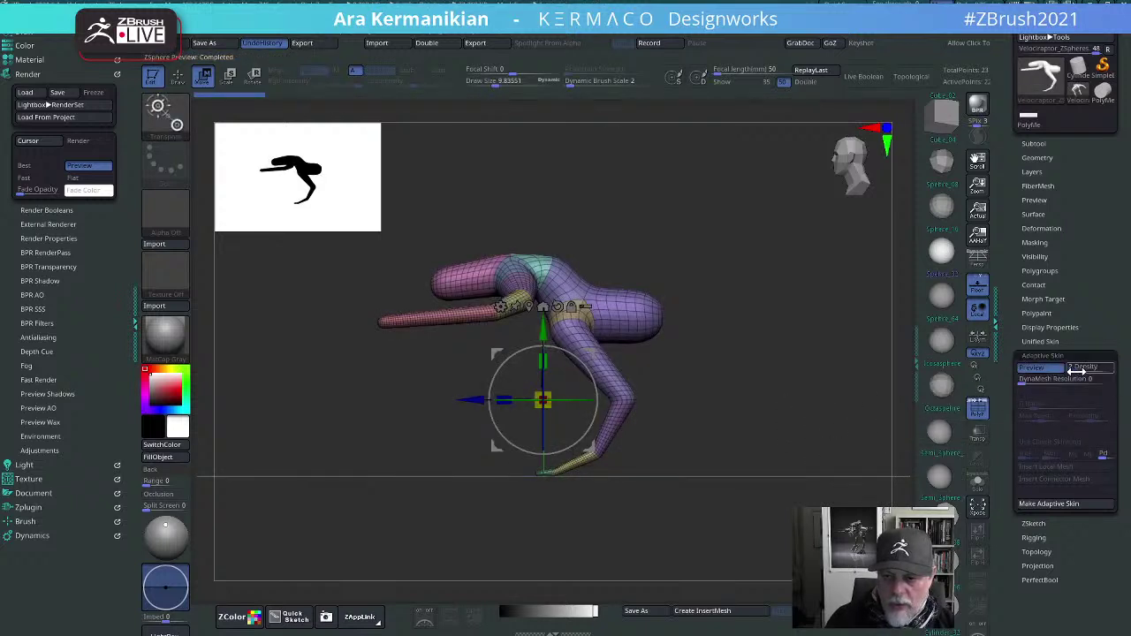
{"action": "left_click", "coordinate": [1039, 368]}
{"action": "left_click", "coordinate": [1041, 367]}
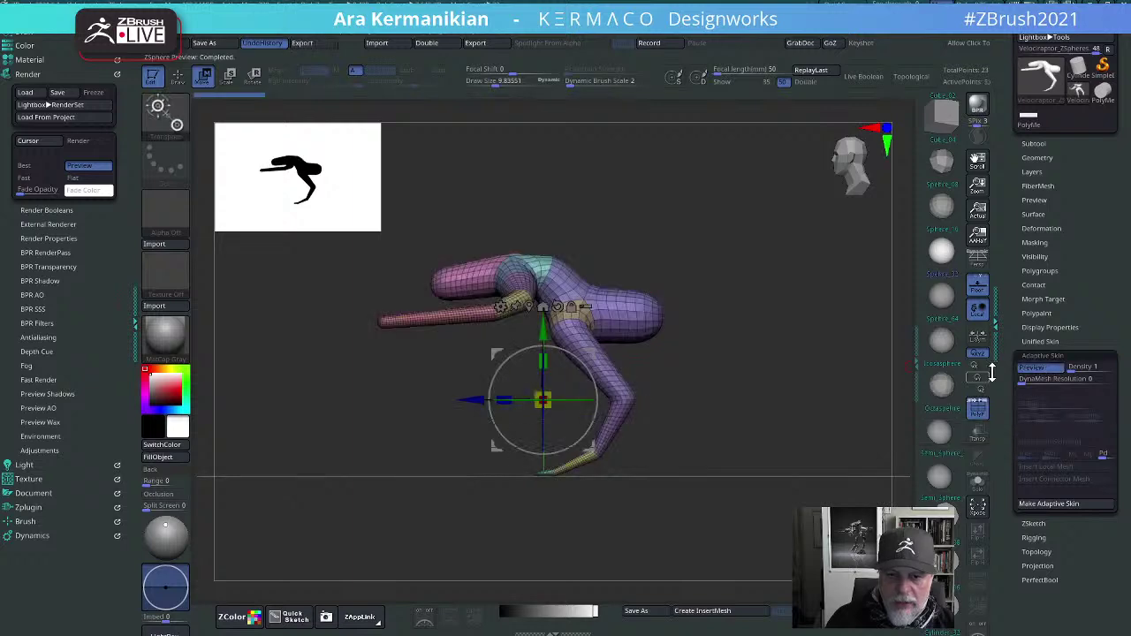
Step: Check the smooth Density 1 preview from several angles and make an adaptive skin from it
{"action": "left_click_drag", "start_coordinate": [775, 389], "coordinate": [586, 339]}
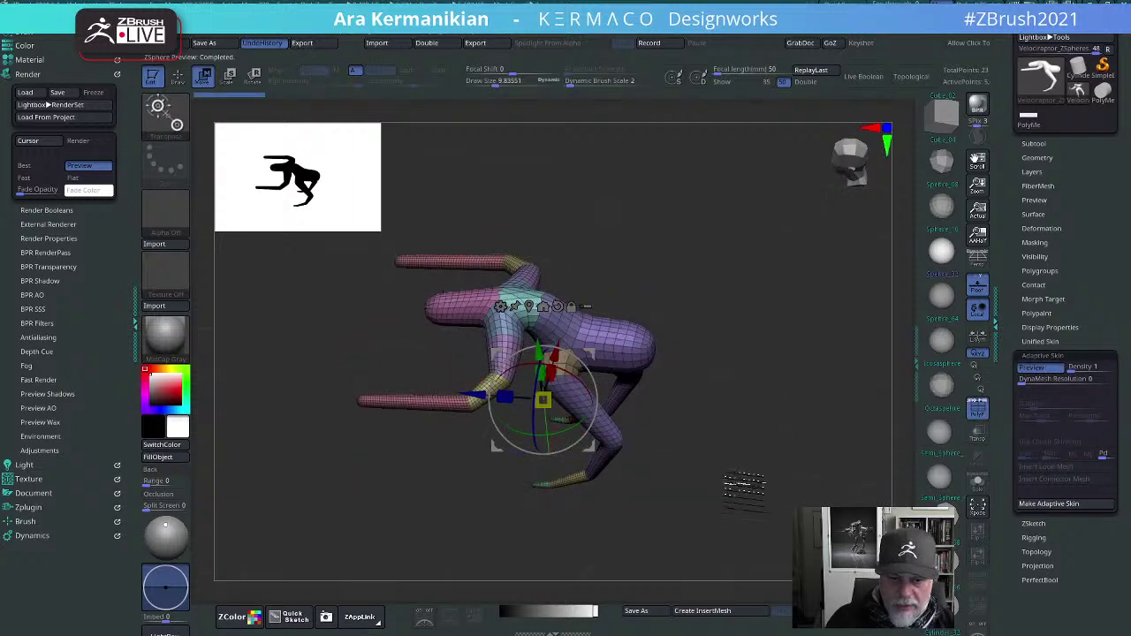
{"action": "left_click_drag", "start_coordinate": [745, 484], "coordinate": [649, 386]}
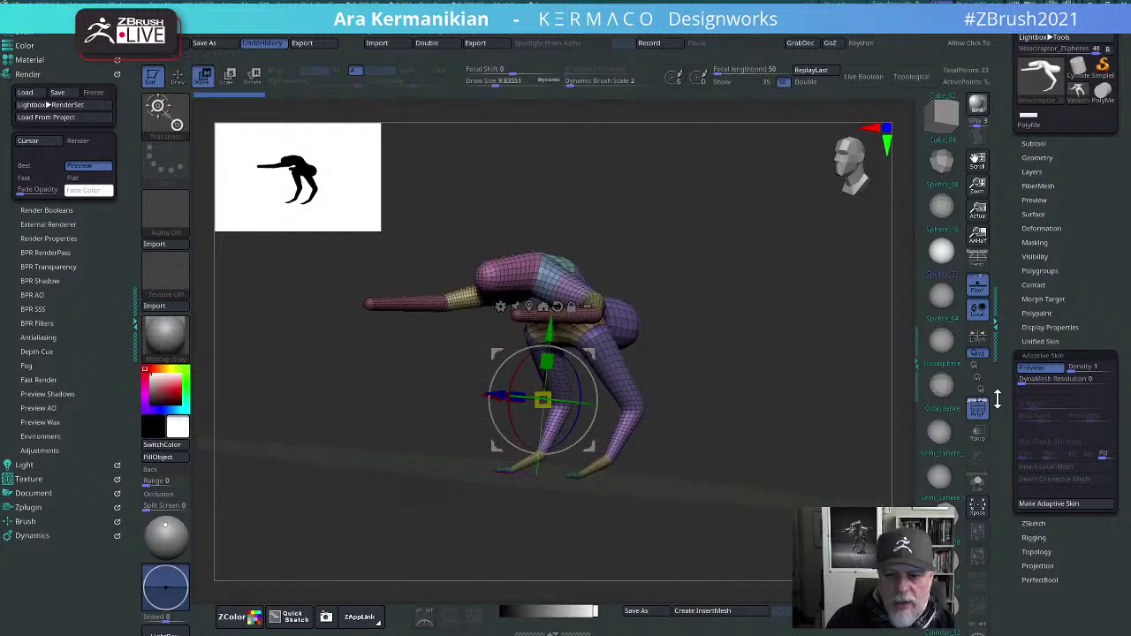
{"action": "left_click_drag", "start_coordinate": [751, 395], "coordinate": [739, 403], "text": "shift"}
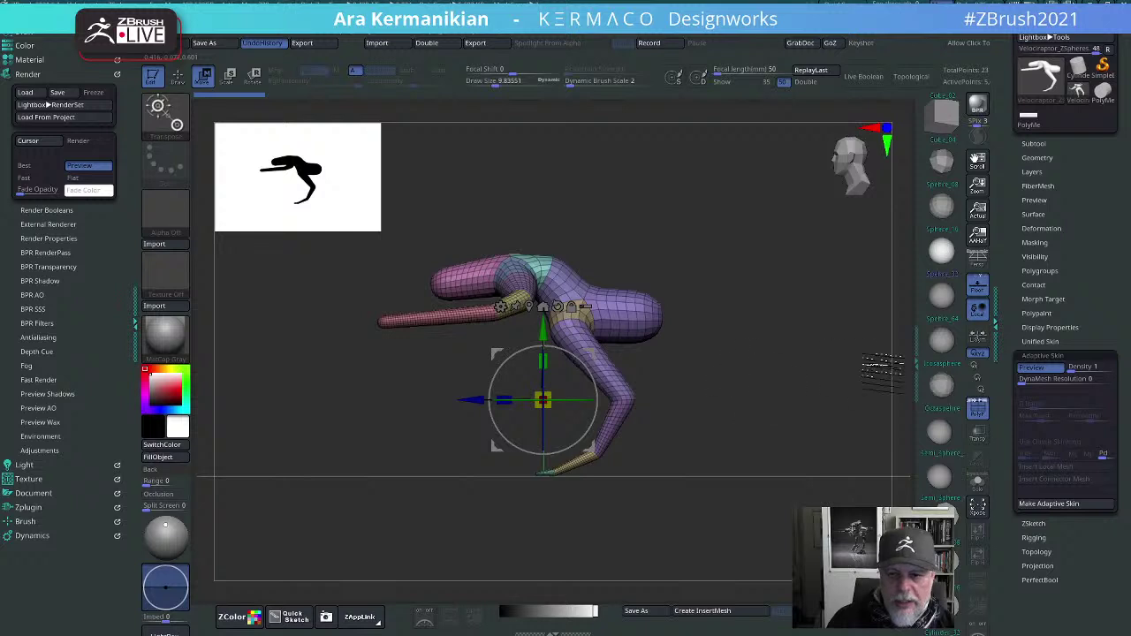
{"action": "left_click", "coordinate": [1059, 505]}
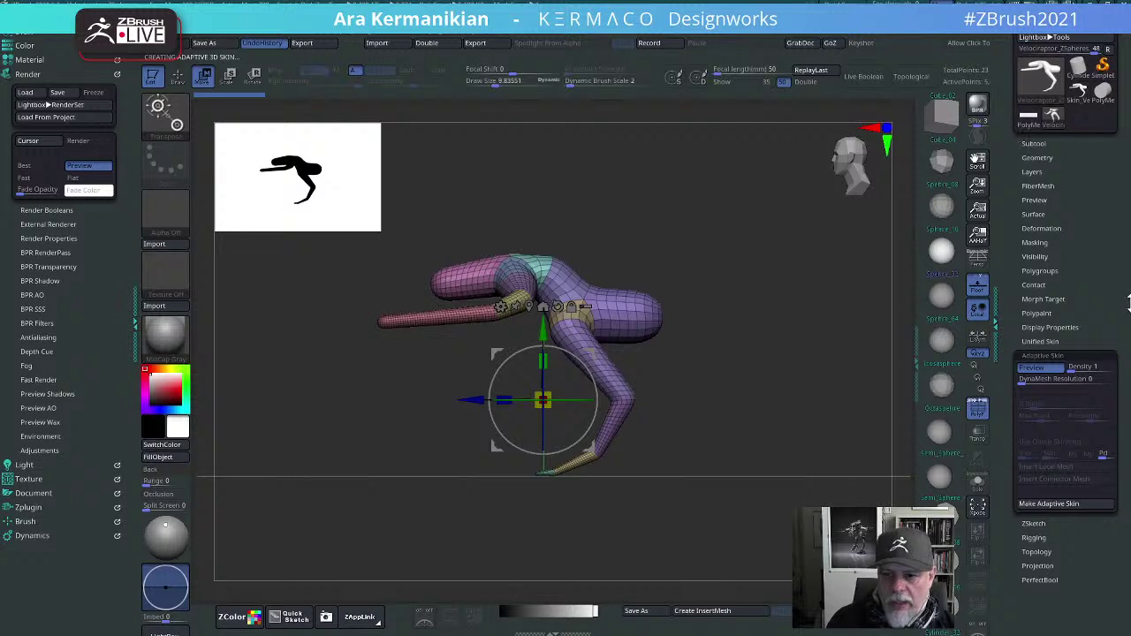
Step: Enable classic skinning for the armature and preview the resulting hard-edged mesh
{"action": "left_click", "coordinate": [1049, 371]}
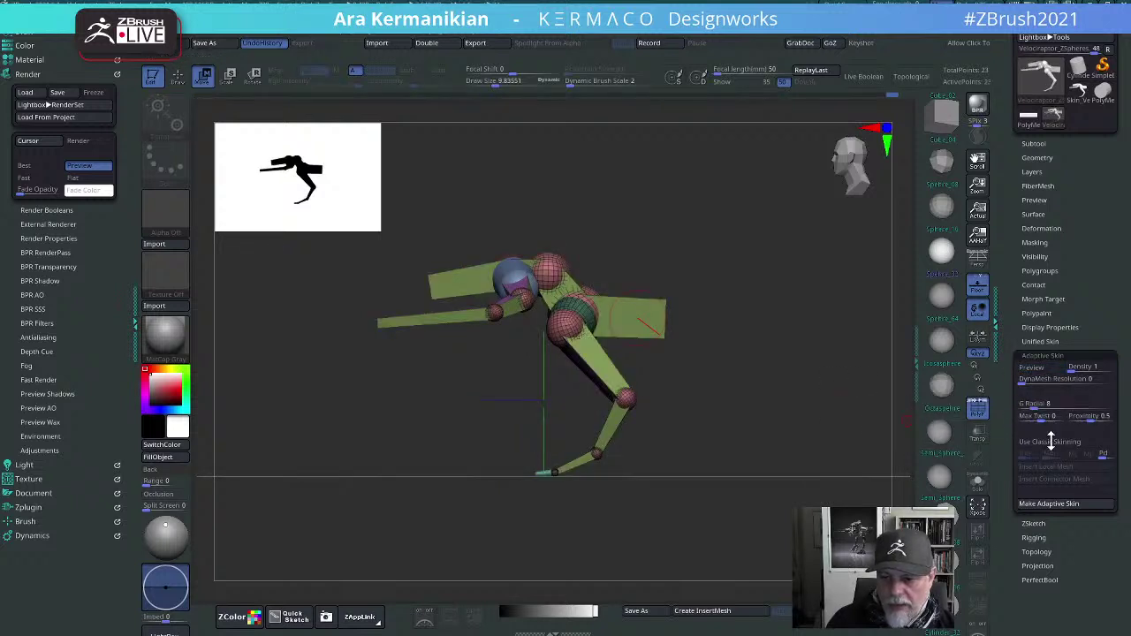
{"action": "left_click", "coordinate": [1029, 448]}
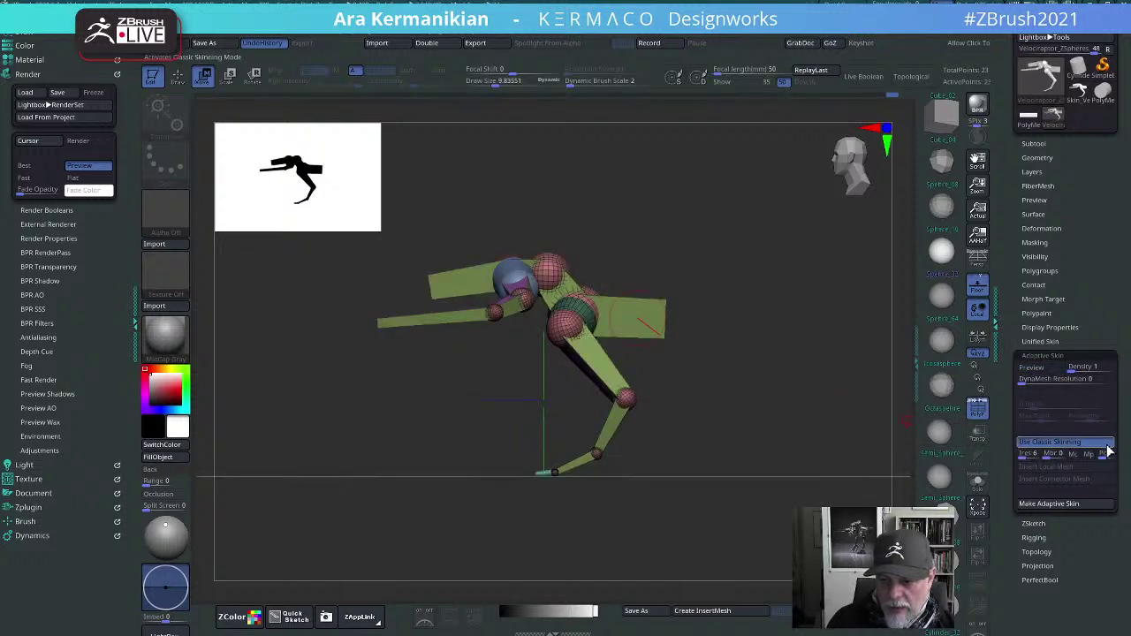
{"action": "left_click", "coordinate": [1035, 369]}
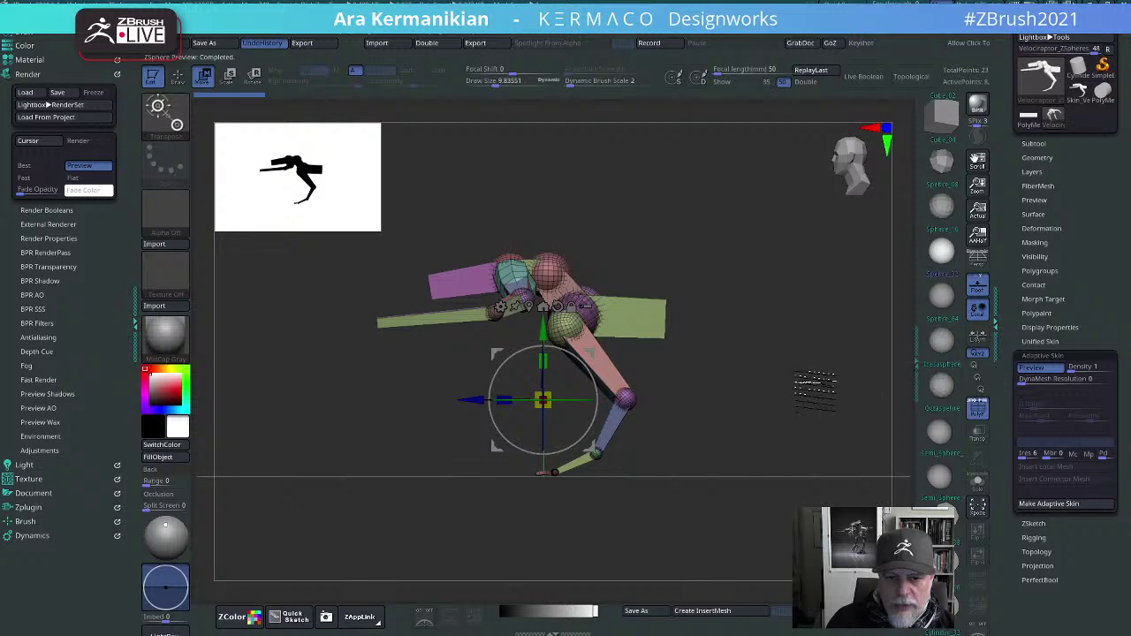
{"action": "left_click_drag", "start_coordinate": [813, 382], "coordinate": [720, 359]}
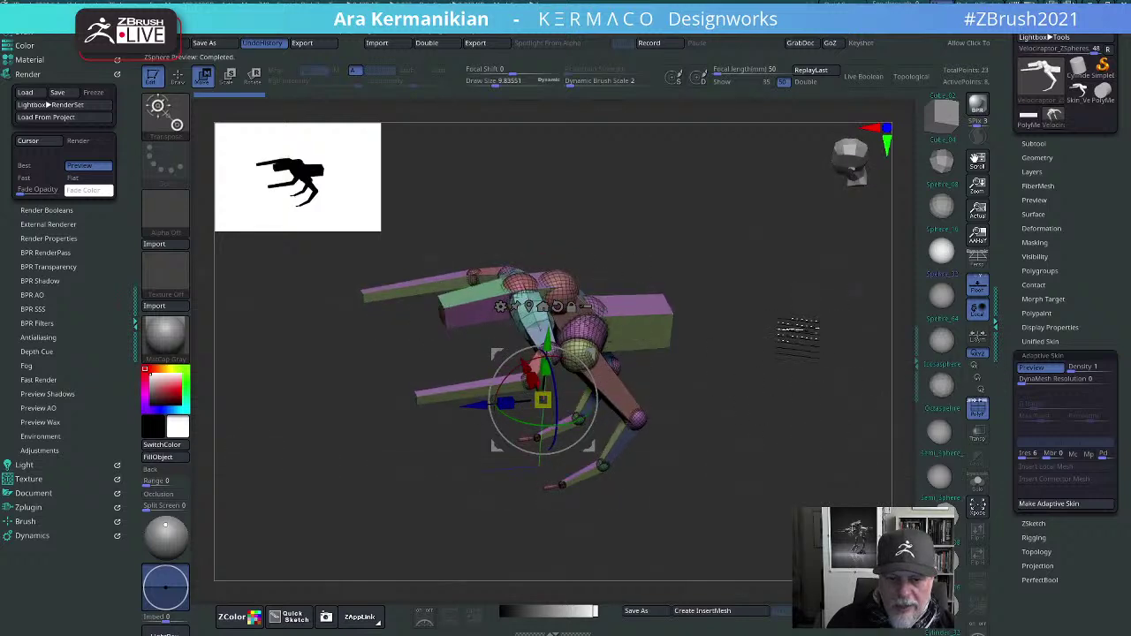
{"action": "left_click_drag", "start_coordinate": [800, 389], "coordinate": [822, 323]}
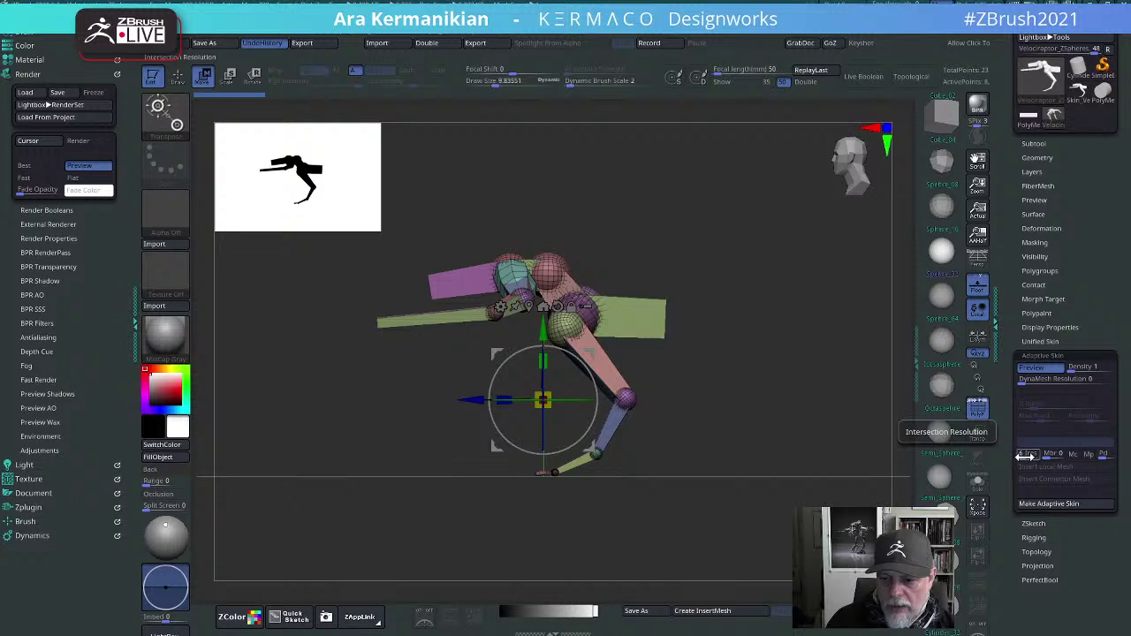
Step: Set the intersection resolution to 1, refresh the classic skinning preview and make a second adaptive skin
{"action": "left_click_drag", "start_coordinate": [1026, 457], "coordinate": [1019, 458]}
{"action": "left_click", "coordinate": [1046, 369]}
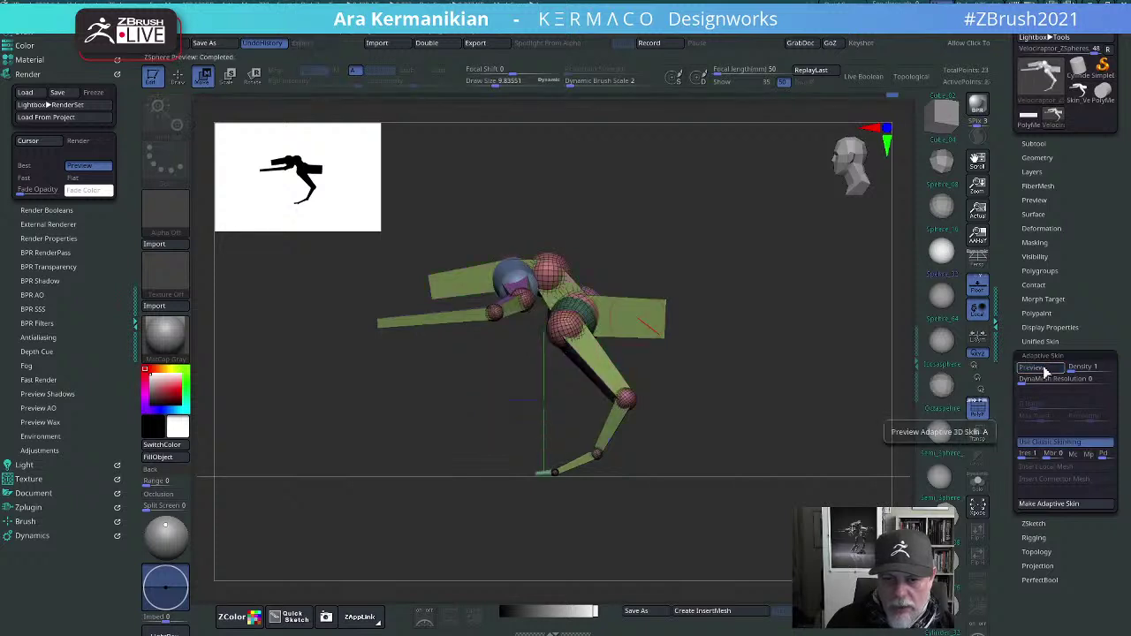
{"action": "left_click", "coordinate": [1045, 371]}
{"action": "left_click_drag", "start_coordinate": [810, 426], "coordinate": [830, 450]}
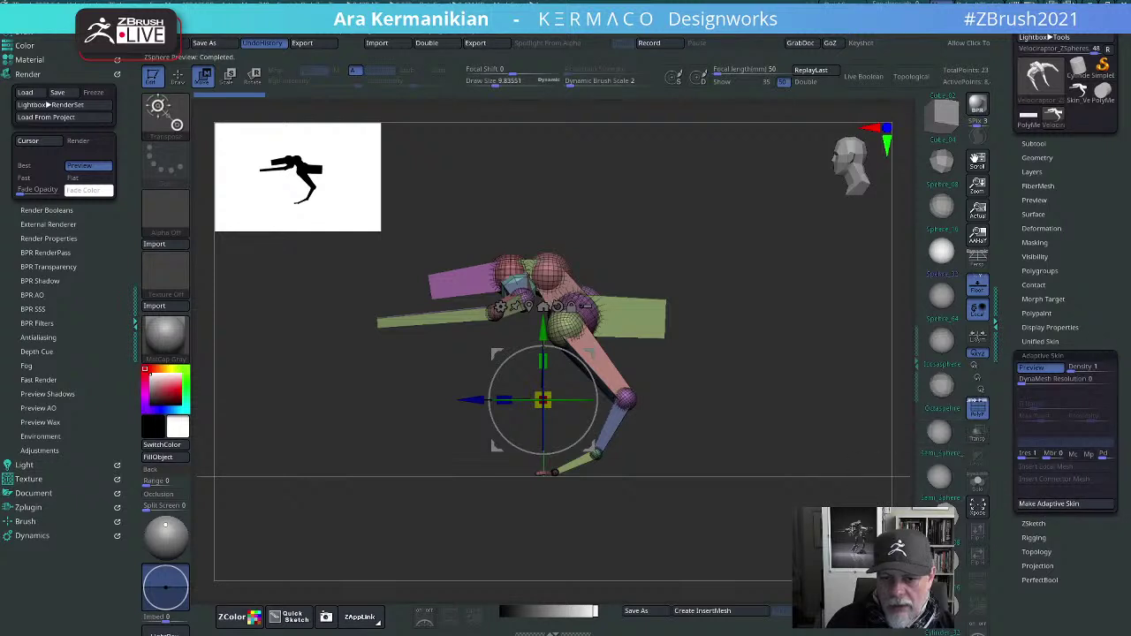
{"action": "left_click", "coordinate": [1067, 504]}
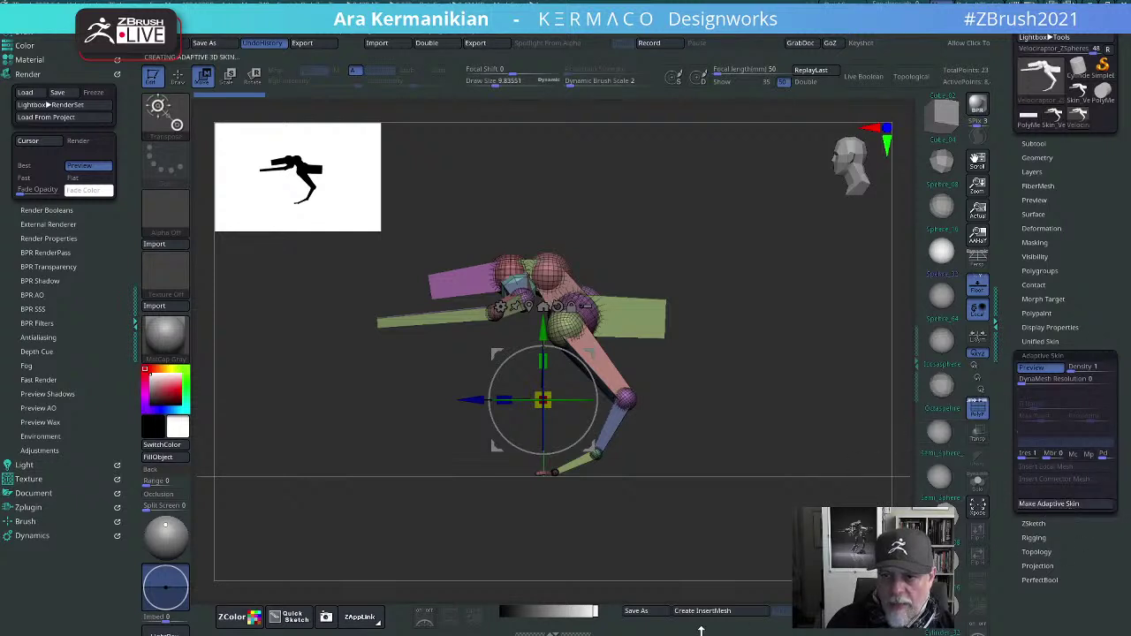
Step: Switch to the first generated skin tool, the smooth non-classic version of the robot
{"action": "left_click_drag", "start_coordinate": [720, 252], "coordinate": [796, 287]}
{"action": "left_click", "coordinate": [1051, 121]}
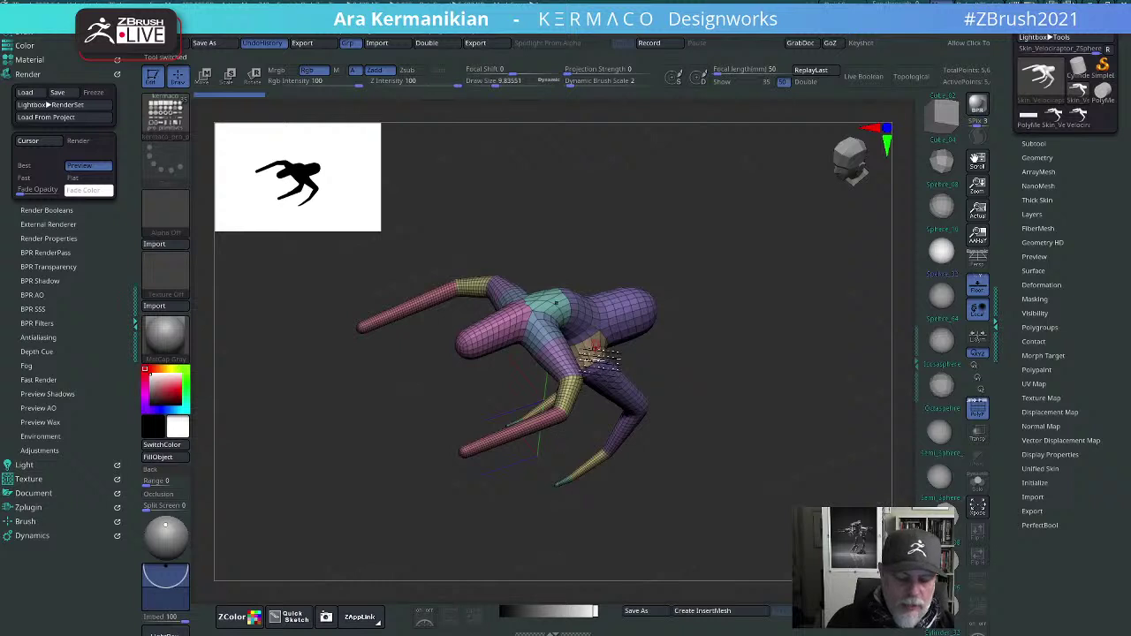
Step: Choose the ClayTubes brush, set its draw size to about 51 and turn off the polyframe display
{"action": "left_click_drag", "start_coordinate": [369, 216], "coordinate": [303, 174]}
{"action": "key", "text": "space"}
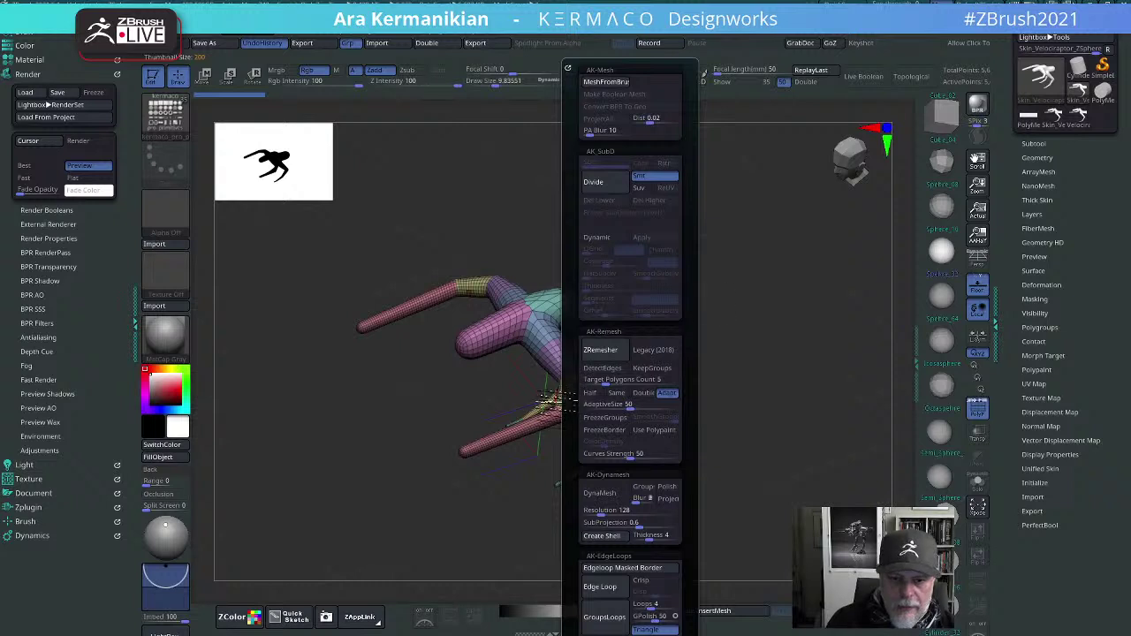
{"action": "key", "text": "space"}
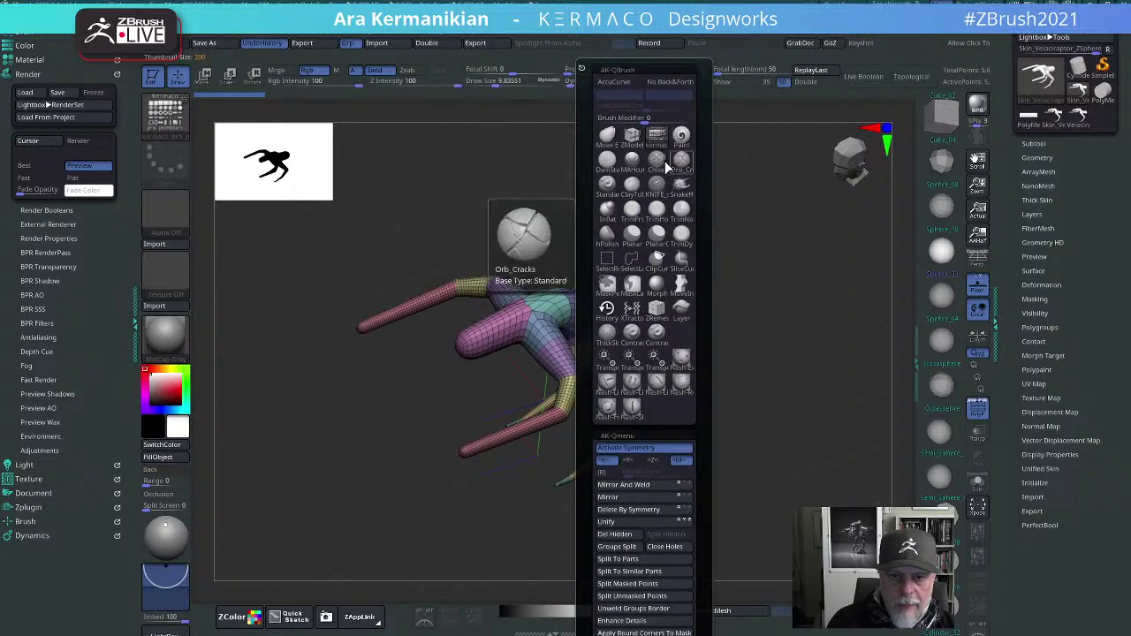
{"action": "left_click", "coordinate": [623, 184]}
{"action": "left_click_drag", "start_coordinate": [785, 397], "coordinate": [808, 354]}
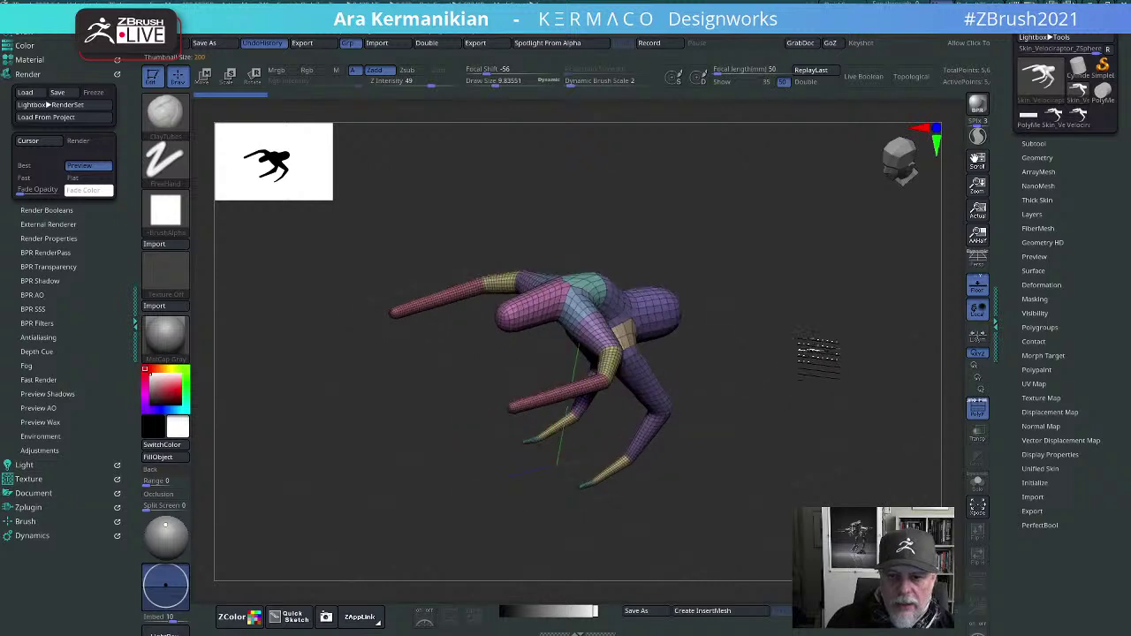
{"action": "left_click_drag", "start_coordinate": [674, 317], "coordinate": [747, 281]}
{"action": "mouse_move", "coordinate": [535, 290]}
{"action": "left_mouse_down"}
{"action": "mouse_move", "coordinate": [512, 282]}
{"action": "mouse_move", "coordinate": [574, 280]}
{"action": "left_mouse_up"}
{"action": "key", "text": "ctrl+z"}
{"action": "left_click", "coordinate": [978, 409]}
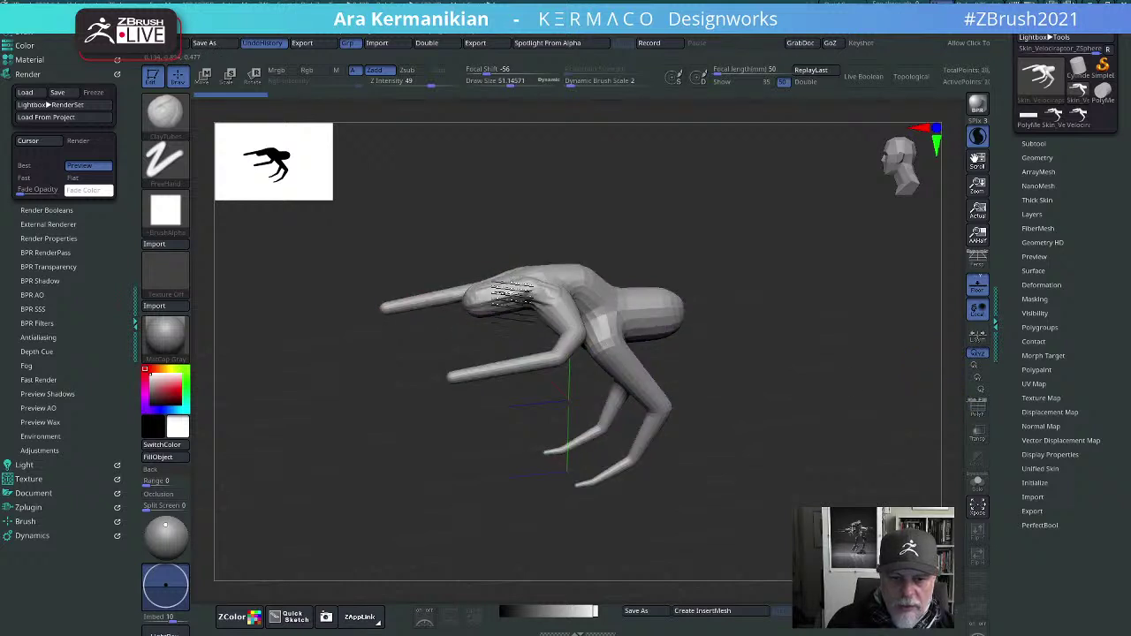
Step: Build up ClayTubes strokes over the robot's shoulders, torso, hips and upper hind legs from several sides
{"action": "mouse_move", "coordinate": [541, 300]}
{"action": "left_mouse_down"}
{"action": "mouse_move", "coordinate": [583, 278]}
{"action": "mouse_move", "coordinate": [646, 305]}
{"action": "mouse_move", "coordinate": [659, 318]}
{"action": "mouse_move", "coordinate": [610, 350]}
{"action": "mouse_move", "coordinate": [652, 394]}
{"action": "mouse_move", "coordinate": [652, 376]}
{"action": "left_mouse_up"}
{"action": "left_click_drag", "start_coordinate": [849, 389], "coordinate": [760, 388]}
{"action": "mouse_move", "coordinate": [575, 291]}
{"action": "left_mouse_down"}
{"action": "mouse_move", "coordinate": [581, 304]}
{"action": "mouse_move", "coordinate": [638, 302]}
{"action": "mouse_move", "coordinate": [630, 322]}
{"action": "left_mouse_up"}
{"action": "left_click_drag", "start_coordinate": [867, 280], "coordinate": [920, 282]}
{"action": "mouse_move", "coordinate": [566, 291]}
{"action": "left_mouse_down"}
{"action": "mouse_move", "coordinate": [525, 323]}
{"action": "mouse_move", "coordinate": [542, 315]}
{"action": "left_mouse_up"}
{"action": "left_click_drag", "start_coordinate": [840, 285], "coordinate": [919, 290]}
{"action": "left_click_drag", "start_coordinate": [509, 327], "coordinate": [442, 311]}
{"action": "left_click_drag", "start_coordinate": [741, 363], "coordinate": [742, 283]}
{"action": "mouse_move", "coordinate": [504, 371]}
{"action": "left_mouse_down"}
{"action": "mouse_move", "coordinate": [508, 393]}
{"action": "mouse_move", "coordinate": [491, 416]}
{"action": "left_mouse_up"}
{"action": "left_click_drag", "start_coordinate": [780, 374], "coordinate": [717, 440]}
{"action": "mouse_move", "coordinate": [492, 333]}
{"action": "left_mouse_down"}
{"action": "mouse_move", "coordinate": [523, 347]}
{"action": "mouse_move", "coordinate": [502, 312]}
{"action": "mouse_move", "coordinate": [415, 317]}
{"action": "left_mouse_up"}
{"action": "mouse_move", "coordinate": [632, 280]}
{"action": "left_mouse_down"}
{"action": "mouse_move", "coordinate": [521, 309]}
{"action": "mouse_move", "coordinate": [449, 297]}
{"action": "mouse_move", "coordinate": [518, 320]}
{"action": "mouse_move", "coordinate": [489, 341]}
{"action": "left_mouse_up"}
{"action": "left_click_drag", "start_coordinate": [616, 321], "coordinate": [632, 291]}
Step: Switch to the hPolish brush and flatten the clay strokes on the front body and shoulders
{"action": "key", "text": "space"}
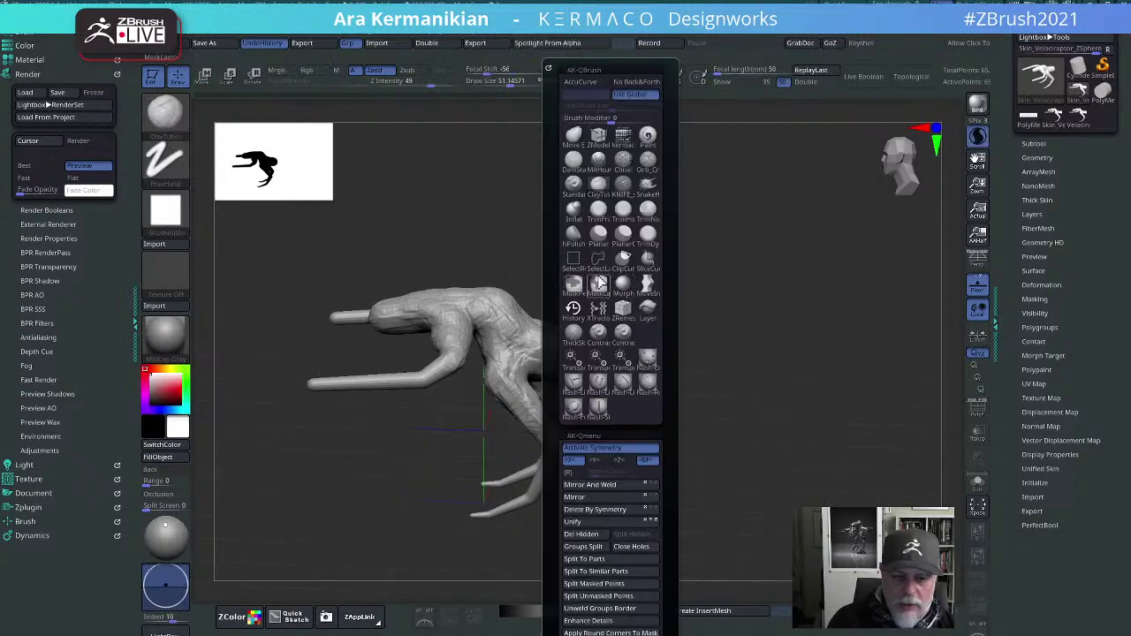
{"action": "left_click", "coordinate": [575, 229]}
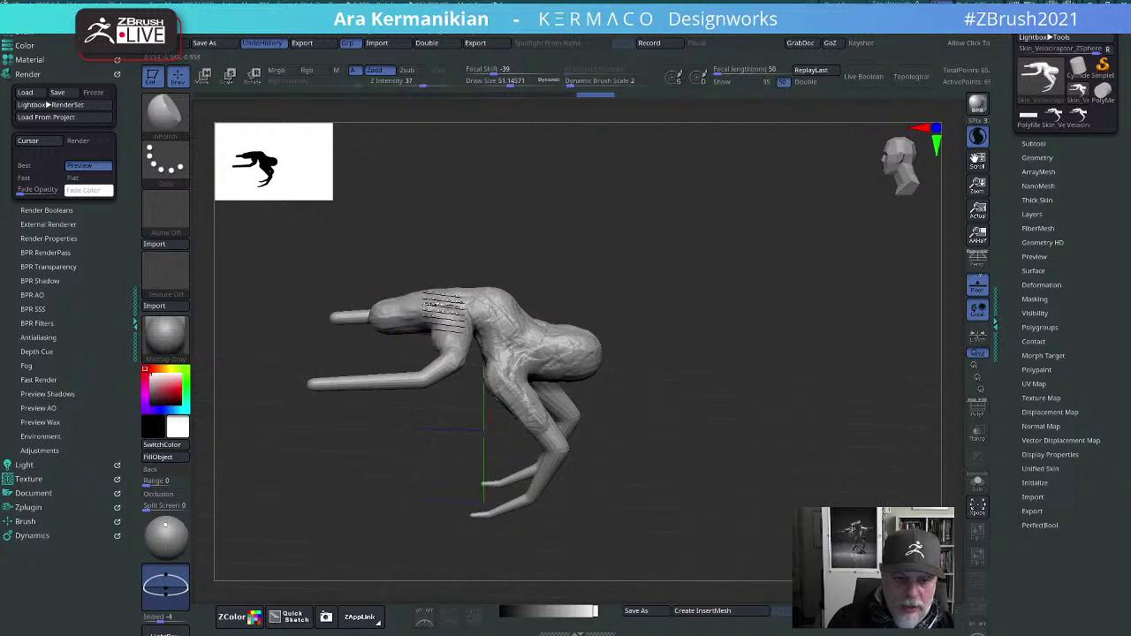
{"action": "left_click_drag", "start_coordinate": [600, 250], "coordinate": [394, 298]}
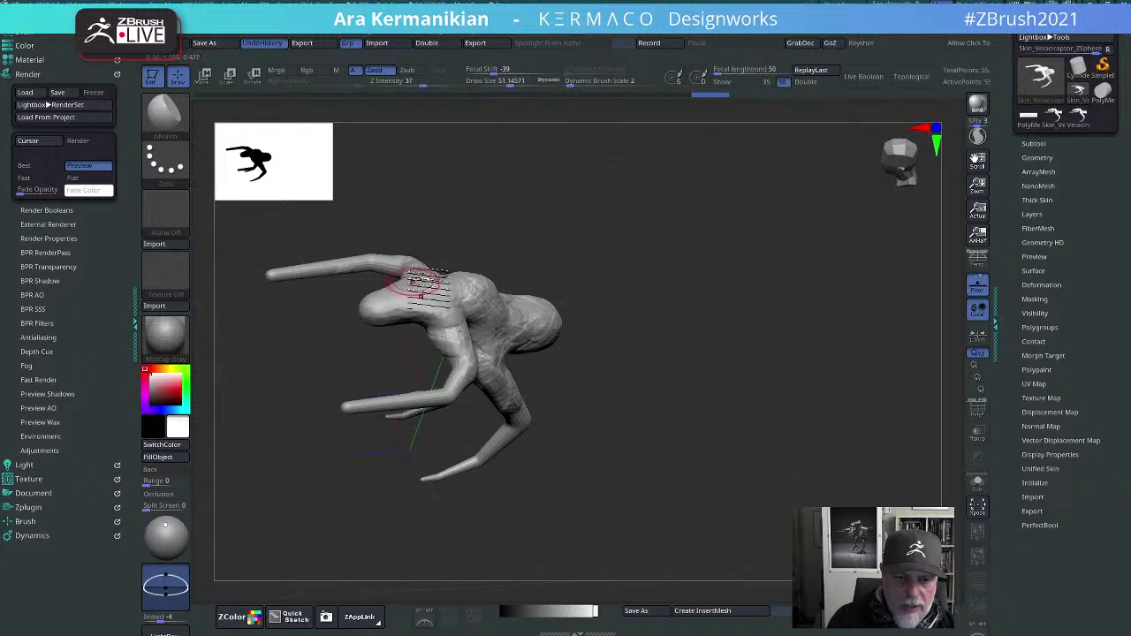
{"action": "right_click_drag", "start_coordinate": [377, 311], "coordinate": [334, 335]}
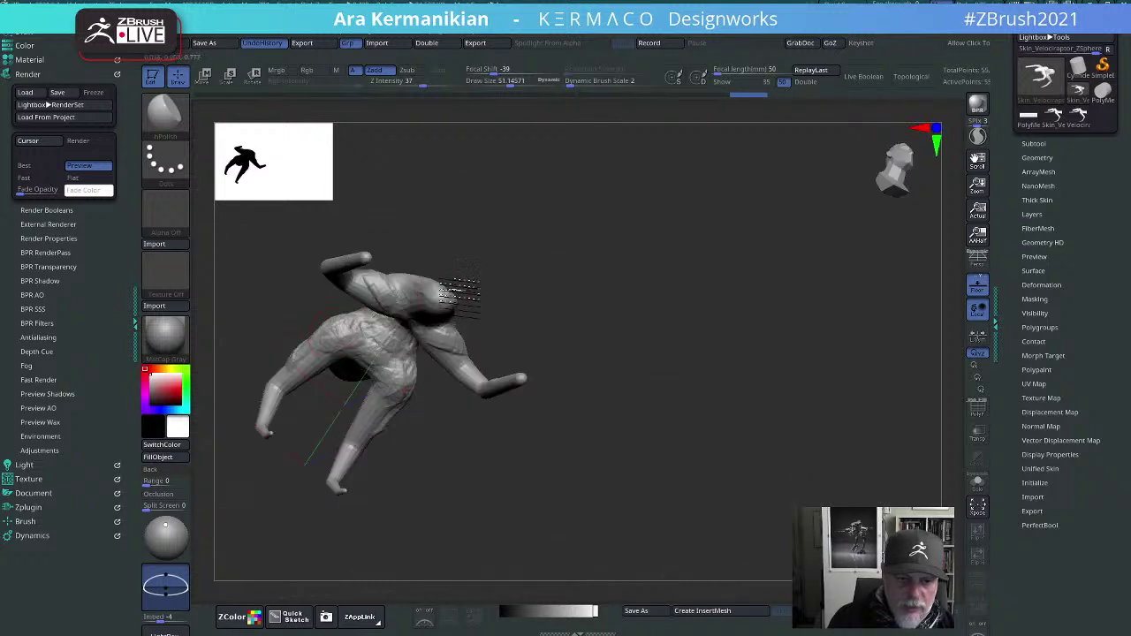
{"action": "right_click_drag", "start_coordinate": [433, 294], "coordinate": [551, 273]}
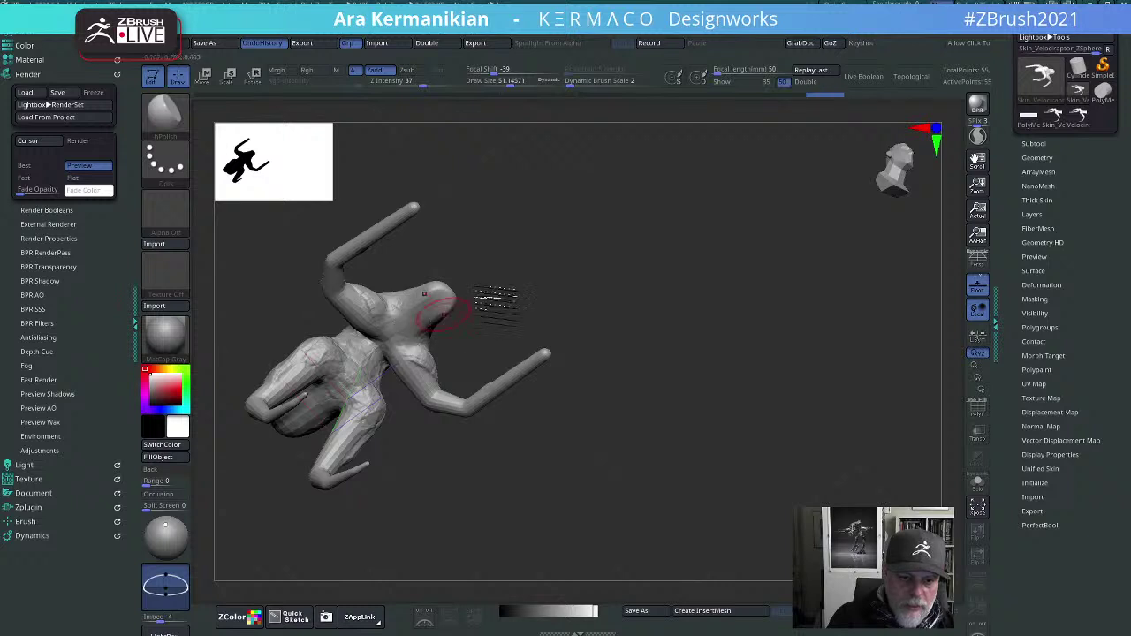
{"action": "mouse_move", "coordinate": [498, 303]}
{"action": "right_mouse_down"}
{"action": "mouse_move", "coordinate": [560, 371]}
{"action": "mouse_move", "coordinate": [420, 300]}
{"action": "mouse_move", "coordinate": [624, 292]}
{"action": "mouse_move", "coordinate": [384, 306]}
{"action": "right_mouse_up"}
{"action": "right_click_drag", "start_coordinate": [501, 301], "coordinate": [959, 221]}
Step: Show the subtool list and polish the back, rear body and hips into flatter planes with hPolish
{"action": "left_click", "coordinate": [1033, 144]}
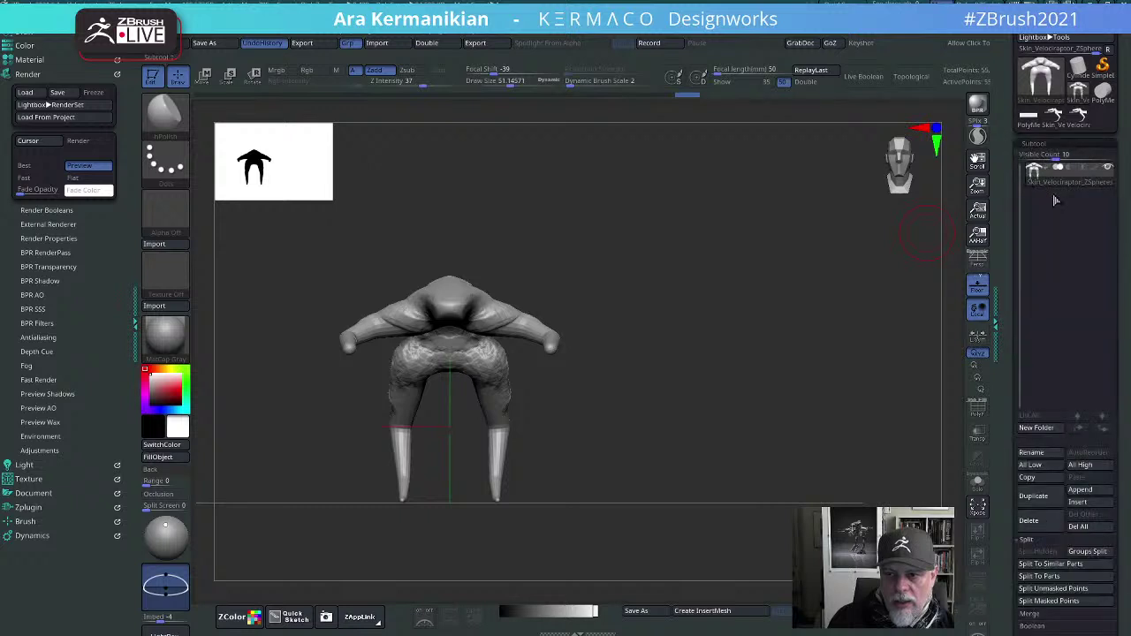
{"action": "mouse_move", "coordinate": [1079, 177]}
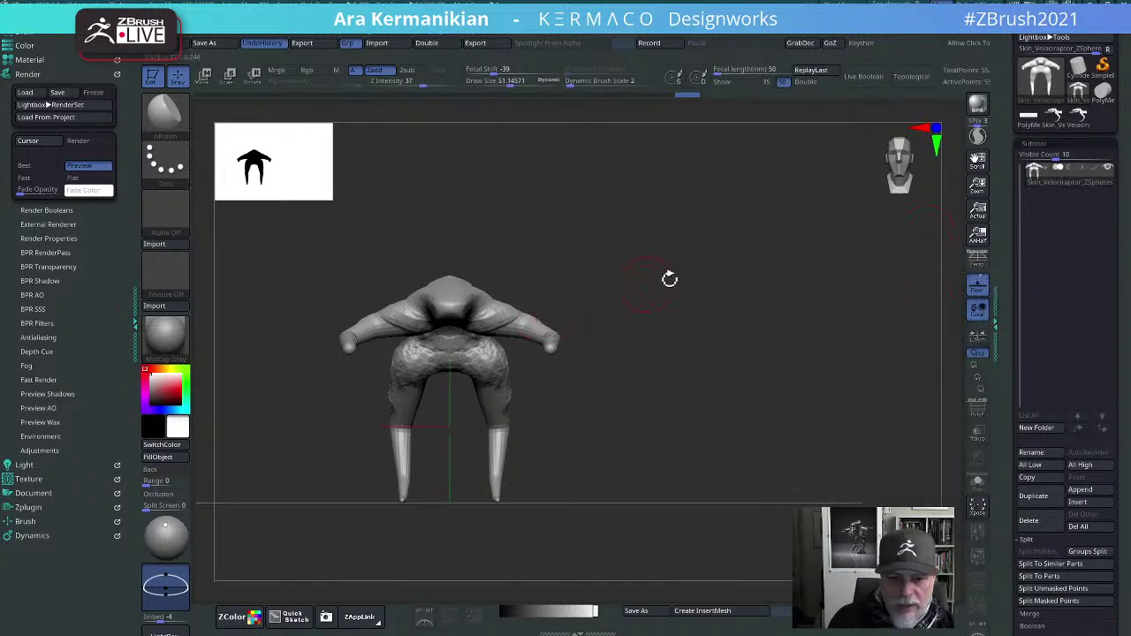
{"action": "right_click_drag", "start_coordinate": [670, 278], "coordinate": [441, 323]}
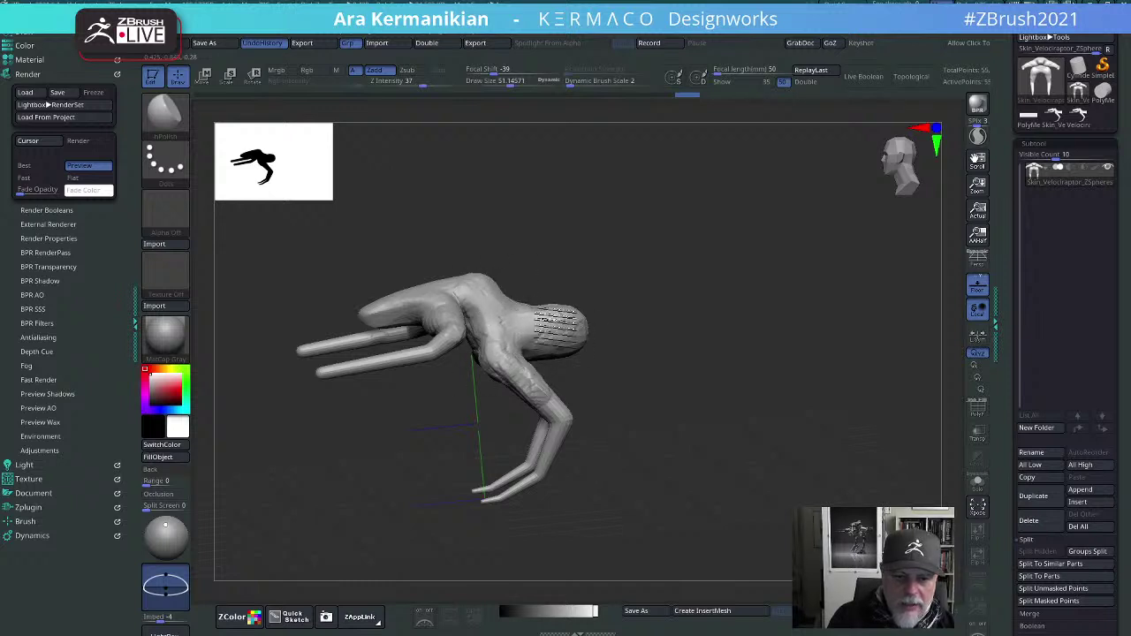
{"action": "right_click_drag", "start_coordinate": [675, 298], "coordinate": [575, 281]}
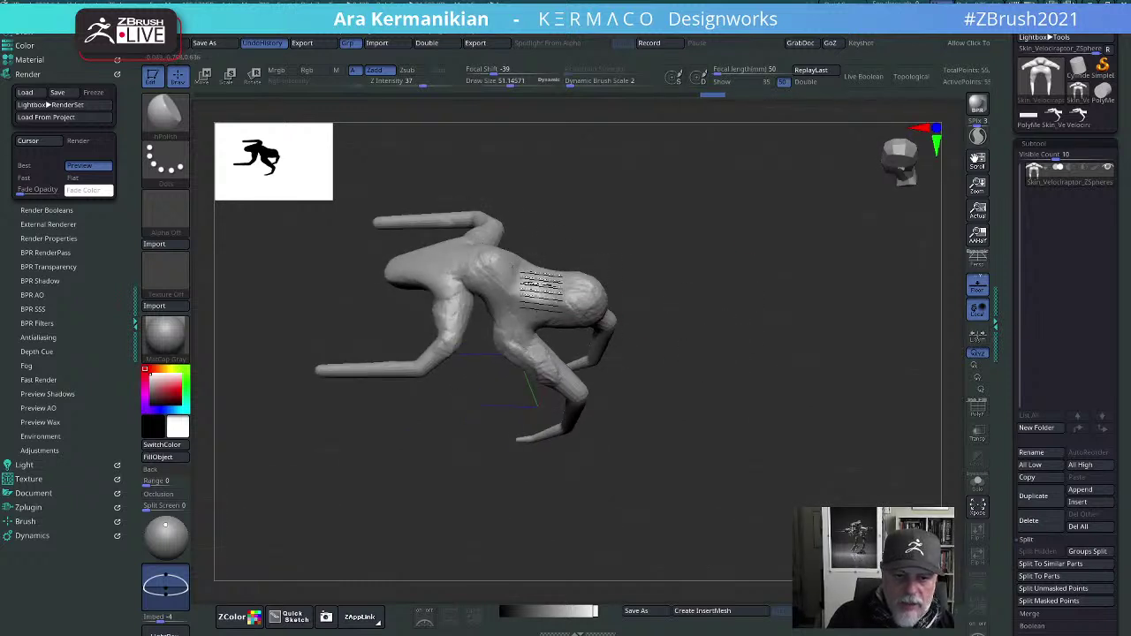
{"action": "right_click_drag", "start_coordinate": [588, 292], "coordinate": [619, 271]}
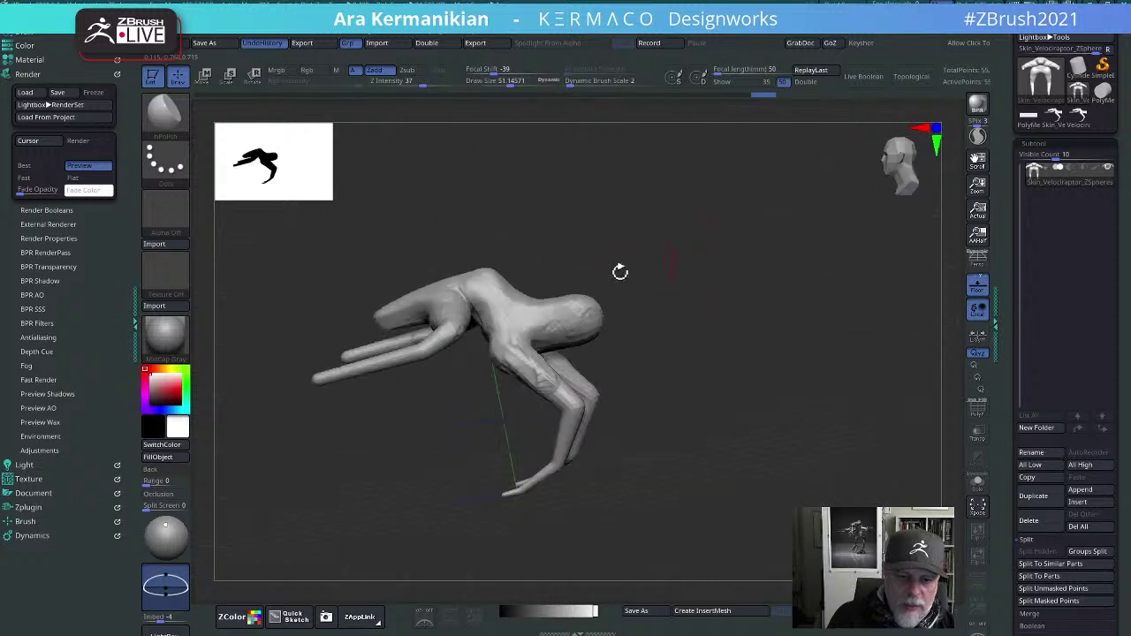
{"action": "right_click_drag", "start_coordinate": [687, 354], "coordinate": [619, 336]}
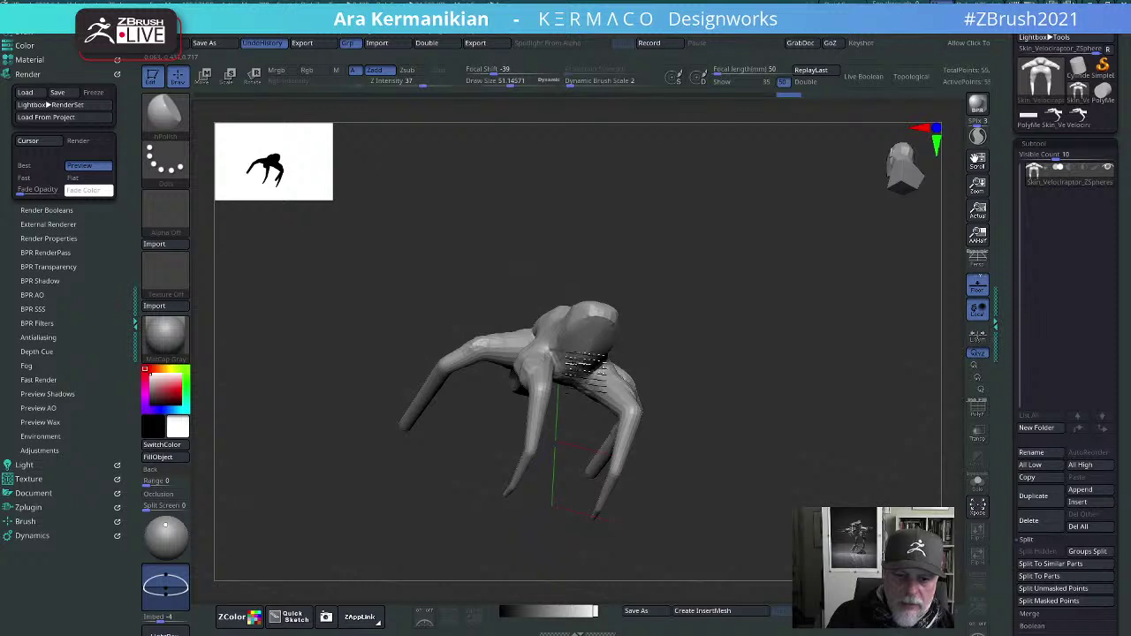
{"action": "mouse_move", "coordinate": [615, 336]}
{"action": "right_mouse_down"}
{"action": "mouse_move", "coordinate": [620, 318]}
{"action": "mouse_move", "coordinate": [818, 315]}
{"action": "mouse_move", "coordinate": [626, 310]}
{"action": "mouse_move", "coordinate": [678, 334]}
{"action": "right_mouse_up"}
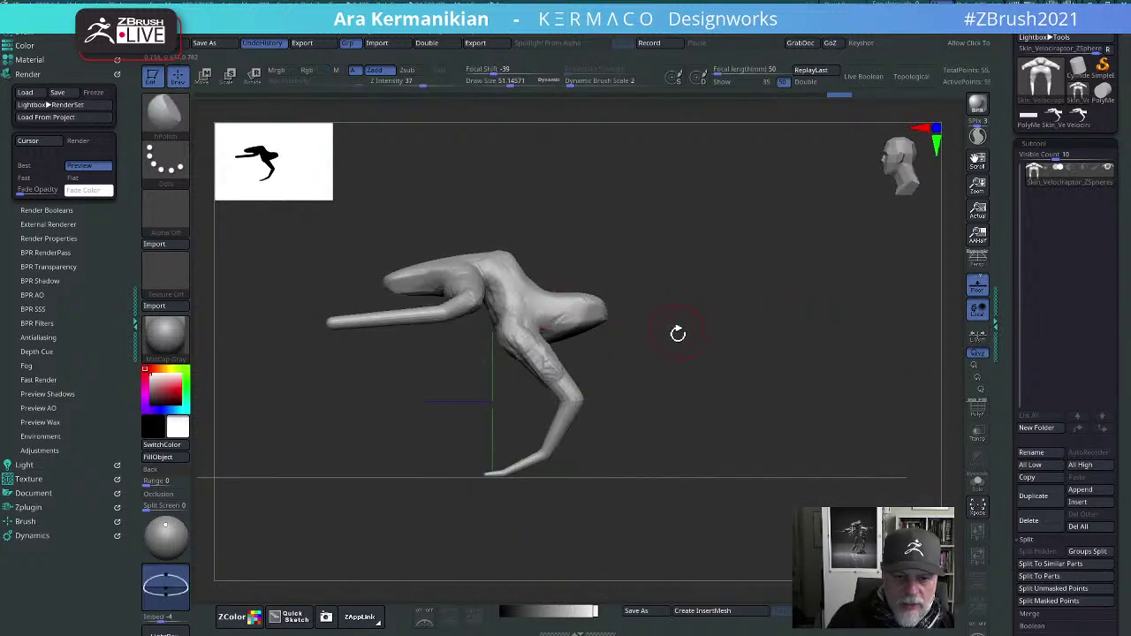
Step: Reshape the silhouette with the Move brush at draw size about 190, lengthening the front limbs and bulking up the rear body and back
{"action": "key", "text": "2"}
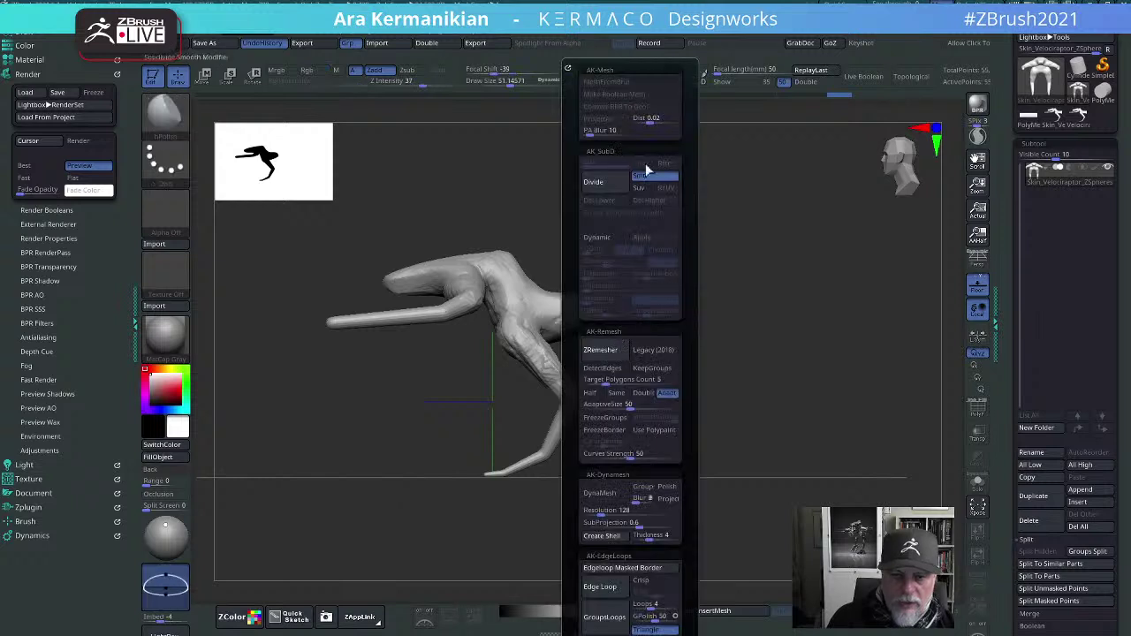
{"action": "key", "text": "1"}
{"action": "left_click", "coordinate": [634, 282]}
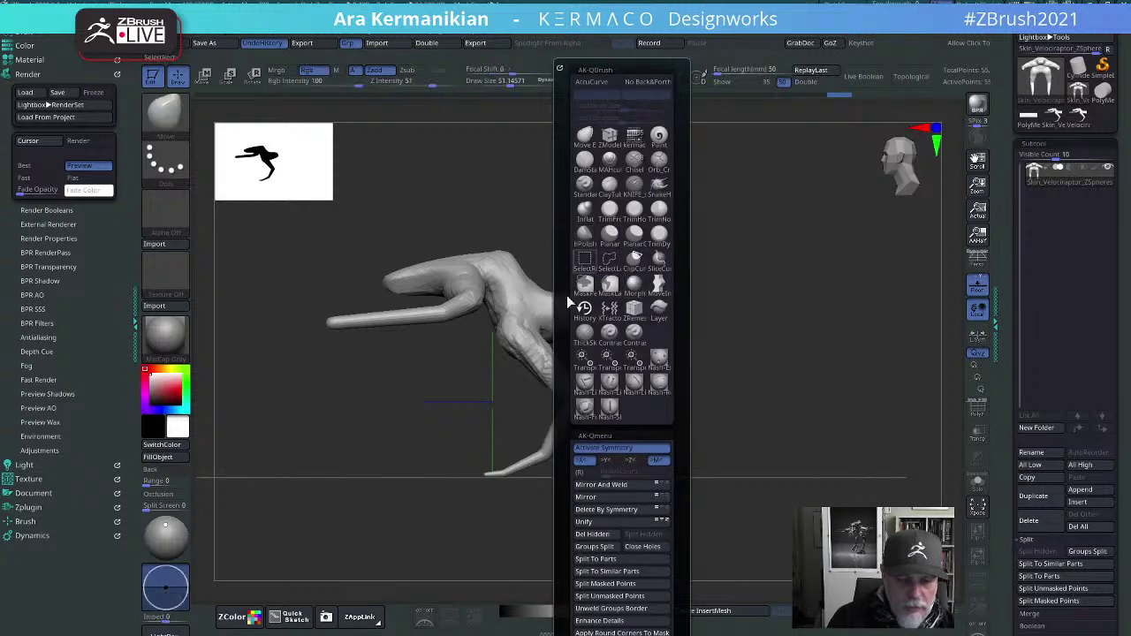
{"action": "left_click_drag", "start_coordinate": [545, 297], "coordinate": [568, 283]}
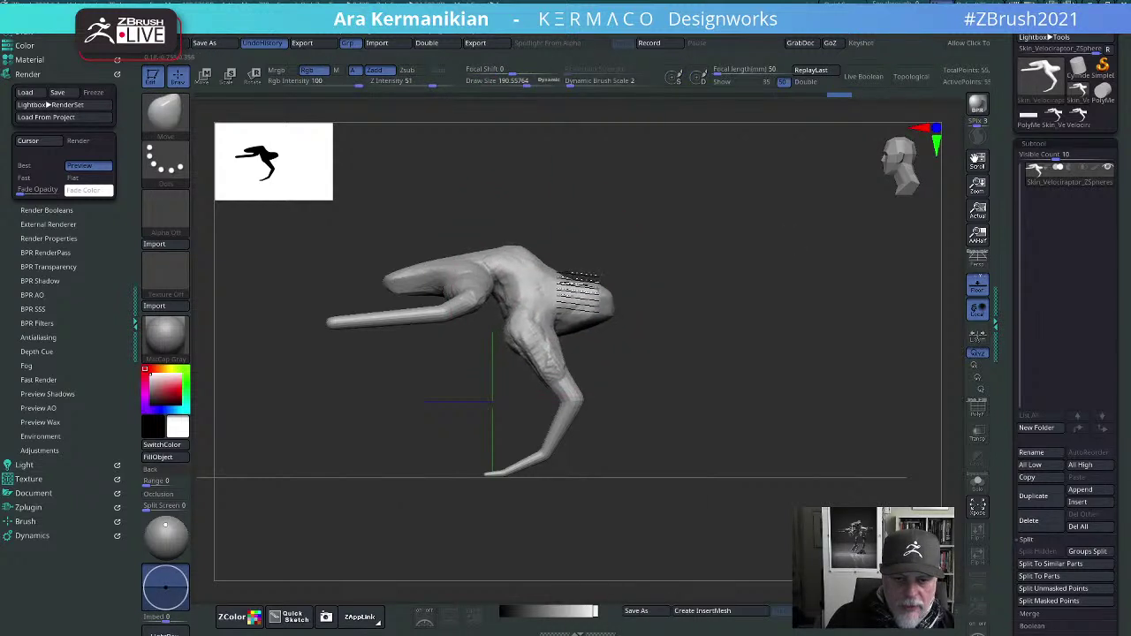
{"action": "left_click_drag", "start_coordinate": [423, 278], "coordinate": [402, 280]}
{"action": "left_click_drag", "start_coordinate": [349, 321], "coordinate": [302, 329]}
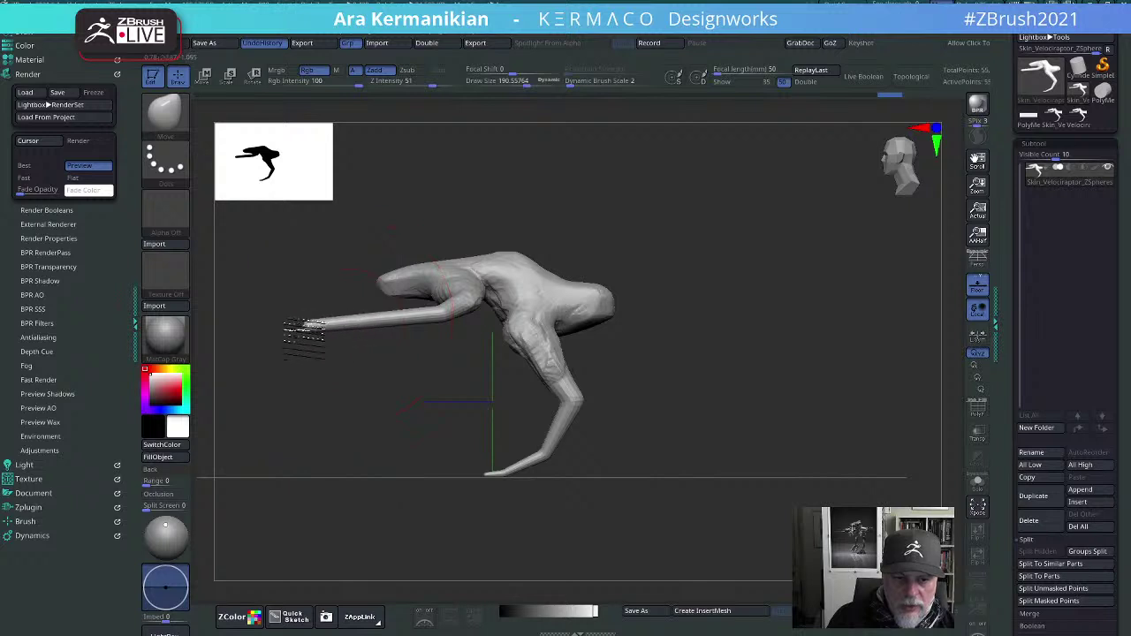
{"action": "left_click_drag", "start_coordinate": [480, 303], "coordinate": [499, 315]}
{"action": "mouse_move", "coordinate": [620, 336]}
{"action": "left_mouse_down"}
{"action": "mouse_move", "coordinate": [604, 343]}
{"action": "mouse_move", "coordinate": [834, 346]}
{"action": "mouse_move", "coordinate": [833, 331]}
{"action": "mouse_move", "coordinate": [790, 354]}
{"action": "mouse_move", "coordinate": [649, 349]}
{"action": "mouse_move", "coordinate": [687, 328]}
{"action": "mouse_move", "coordinate": [686, 313]}
{"action": "mouse_move", "coordinate": [530, 265]}
{"action": "mouse_move", "coordinate": [584, 288]}
{"action": "left_mouse_up"}
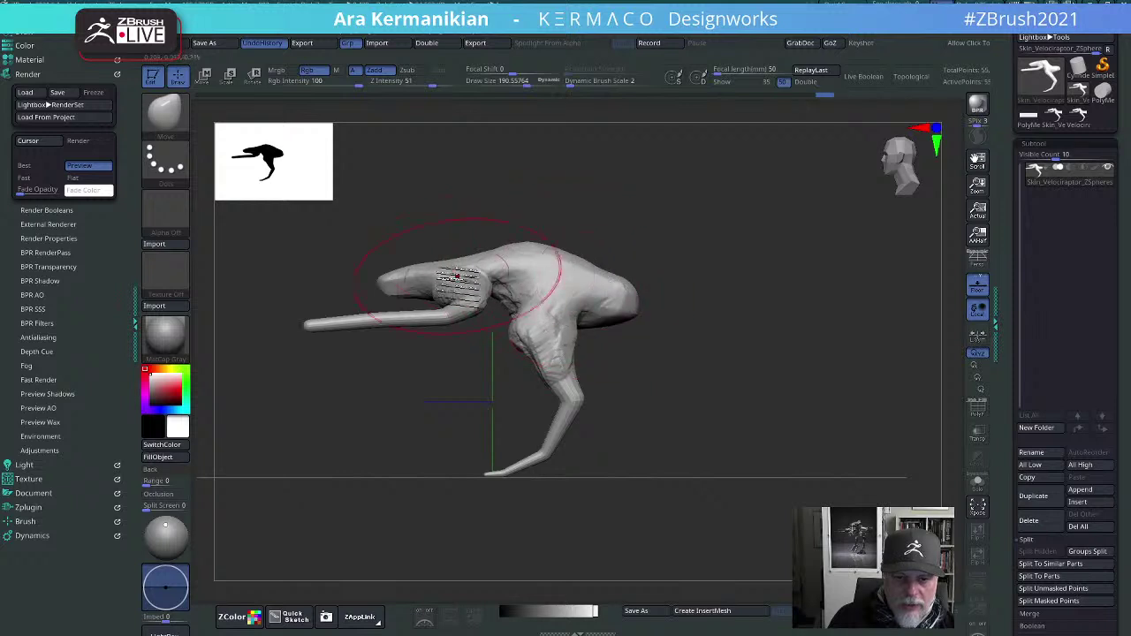
{"action": "left_click_drag", "start_coordinate": [457, 273], "coordinate": [542, 298]}
Step: Widen the robot's body sideways along its centre with the gizmo's Extender deformer and accept the result
{"action": "mouse_move", "coordinate": [796, 260]}
{"action": "left_mouse_down"}
{"action": "mouse_move", "coordinate": [755, 355]}
{"action": "mouse_move", "coordinate": [884, 276]}
{"action": "mouse_move", "coordinate": [775, 318]}
{"action": "left_mouse_up"}
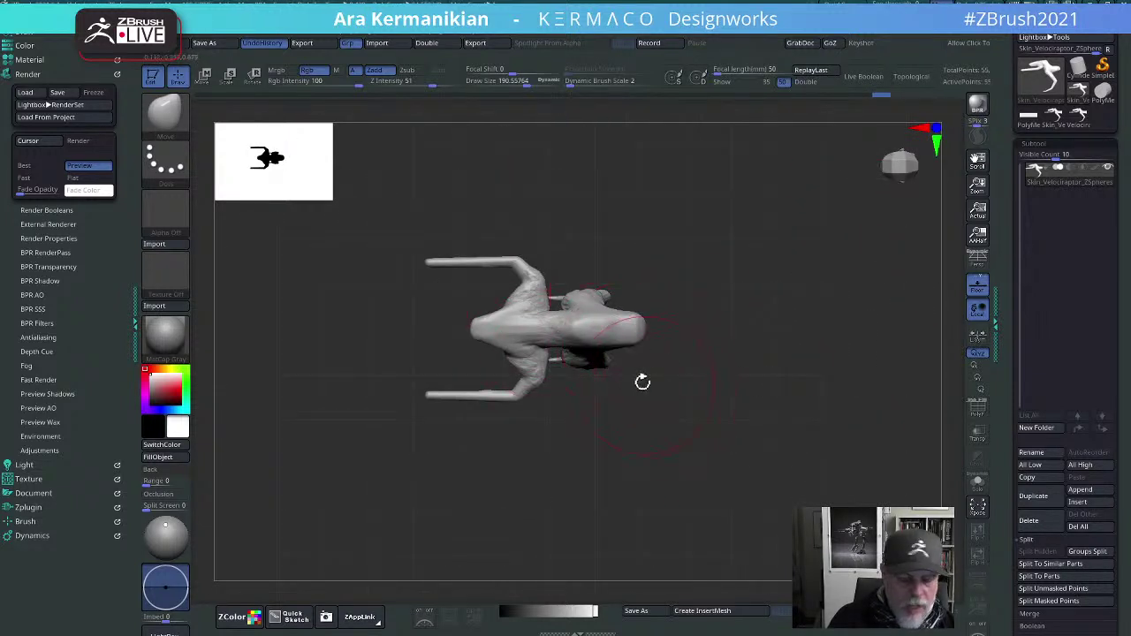
{"action": "key", "text": "w"}
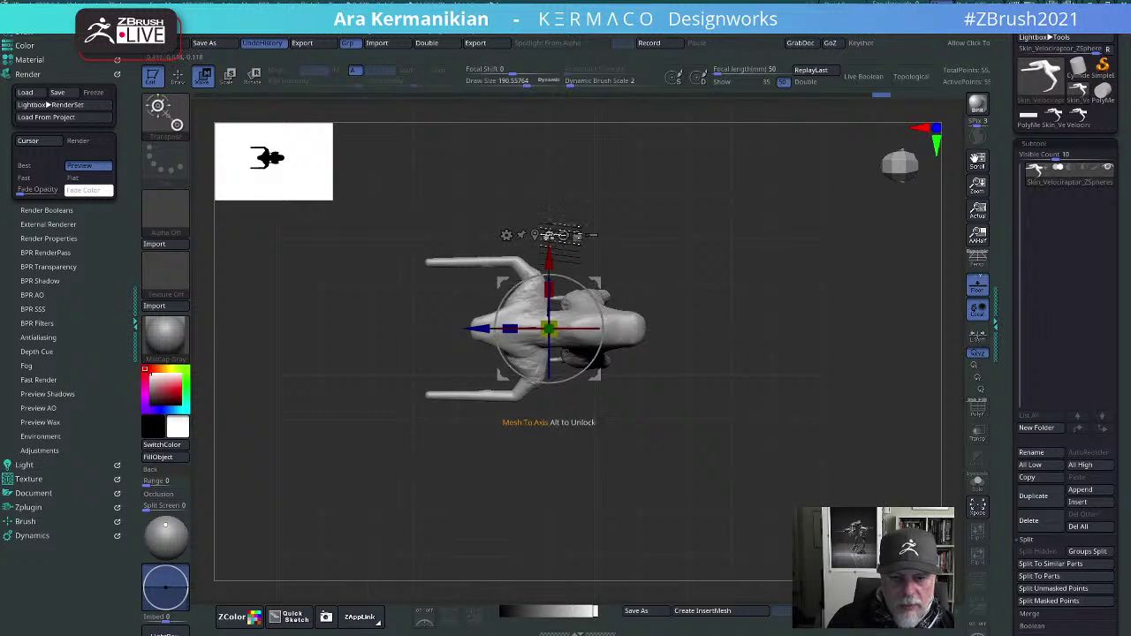
{"action": "left_click", "coordinate": [507, 235]}
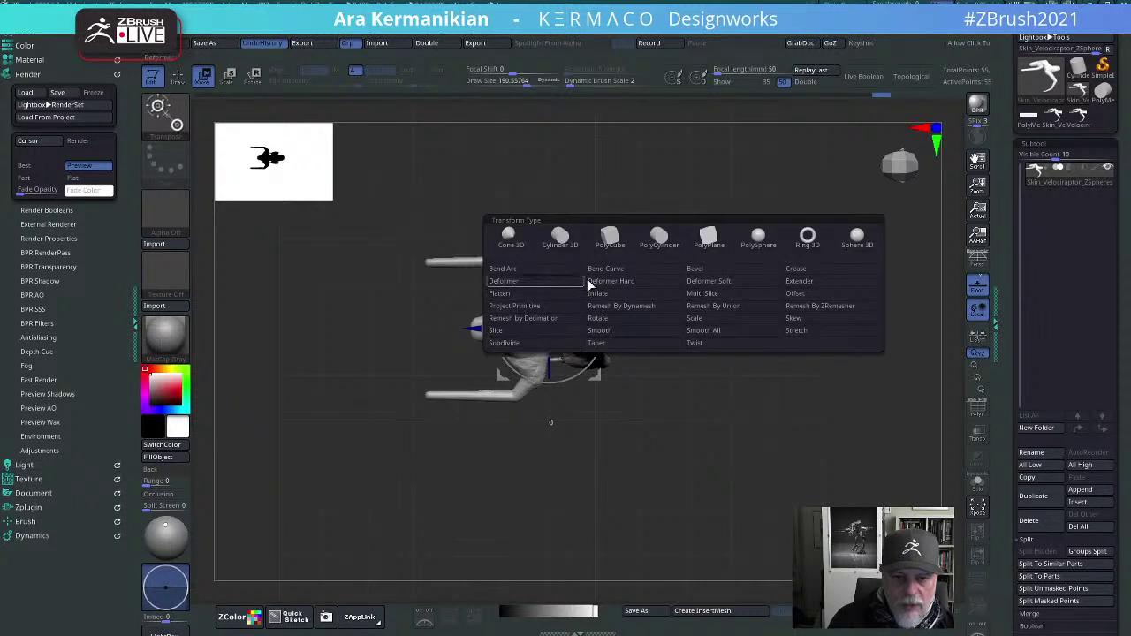
{"action": "left_click", "coordinate": [802, 282]}
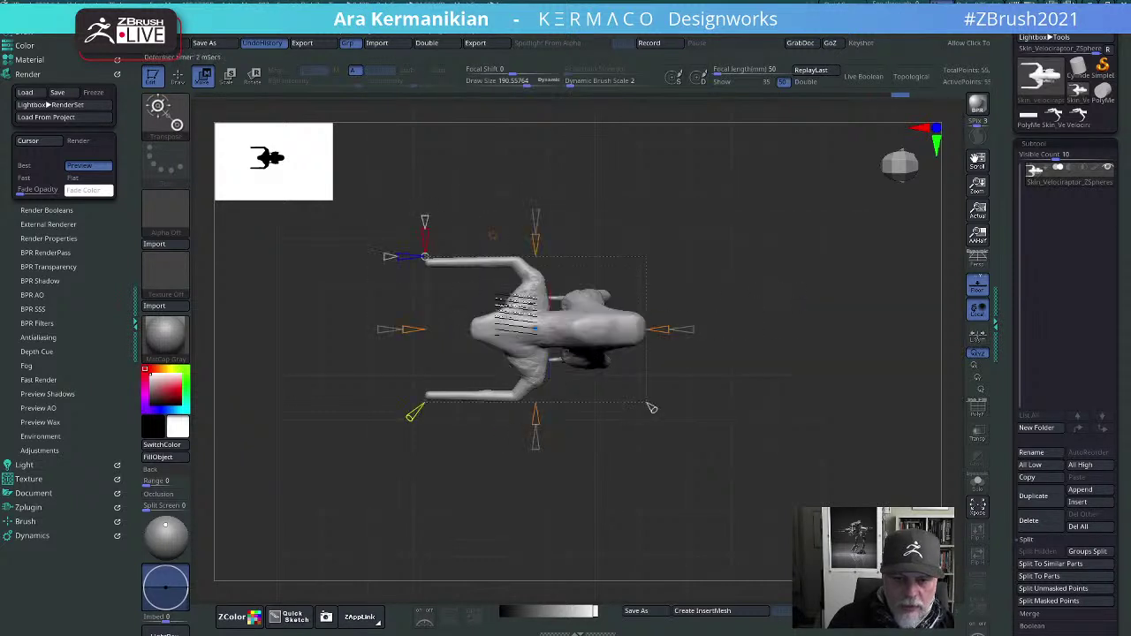
{"action": "left_click_drag", "start_coordinate": [535, 228], "coordinate": [535, 220]}
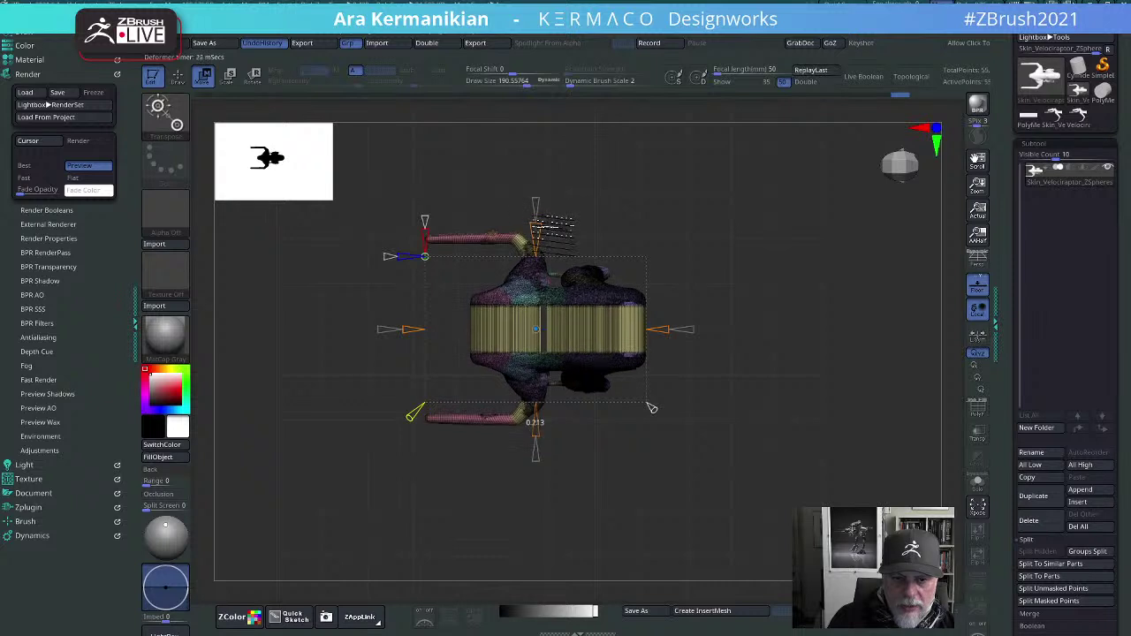
{"action": "key", "text": "shift+f"}
{"action": "left_click_drag", "start_coordinate": [766, 389], "coordinate": [795, 379]}
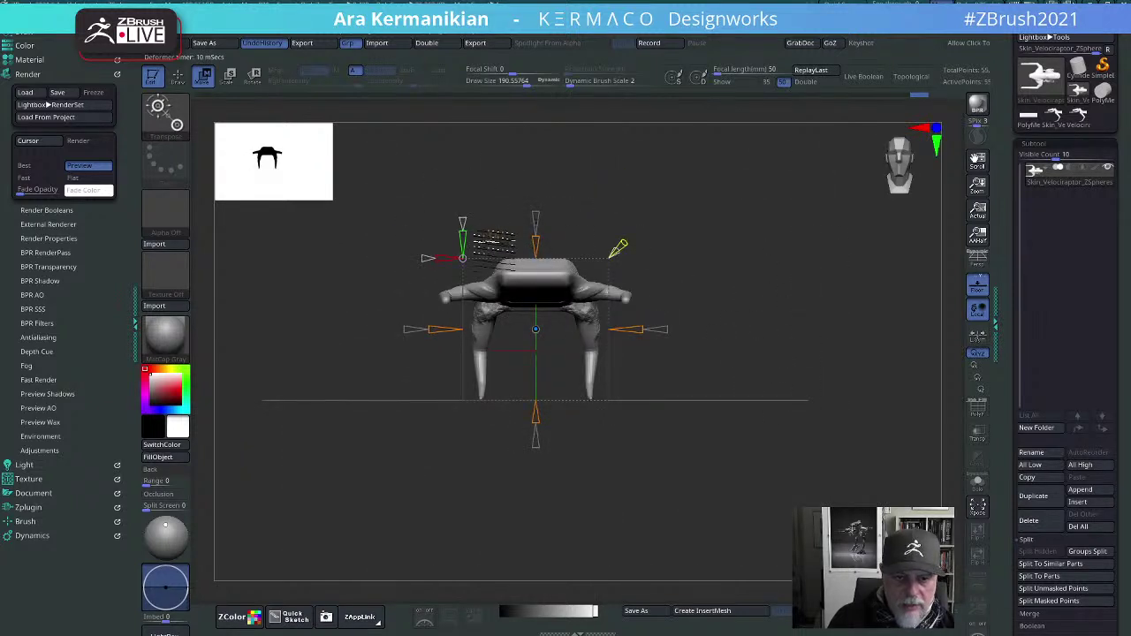
{"action": "left_click", "coordinate": [511, 237]}
{"action": "left_click", "coordinate": [513, 242]}
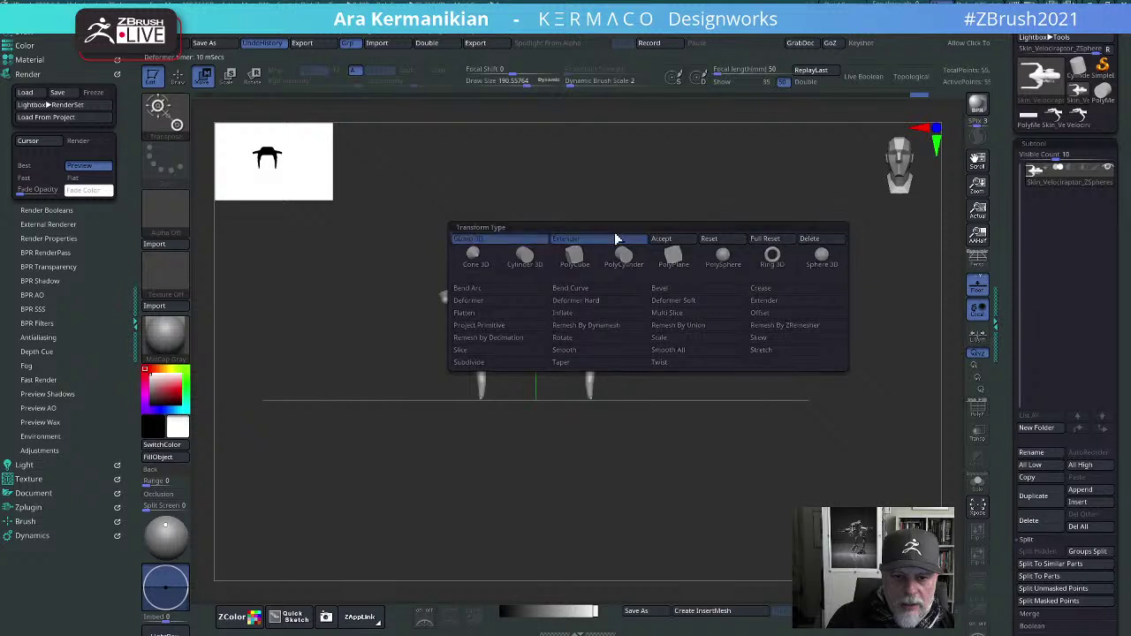
{"action": "left_click_drag", "start_coordinate": [818, 292], "coordinate": [734, 354]}
{"action": "key", "text": "q"}
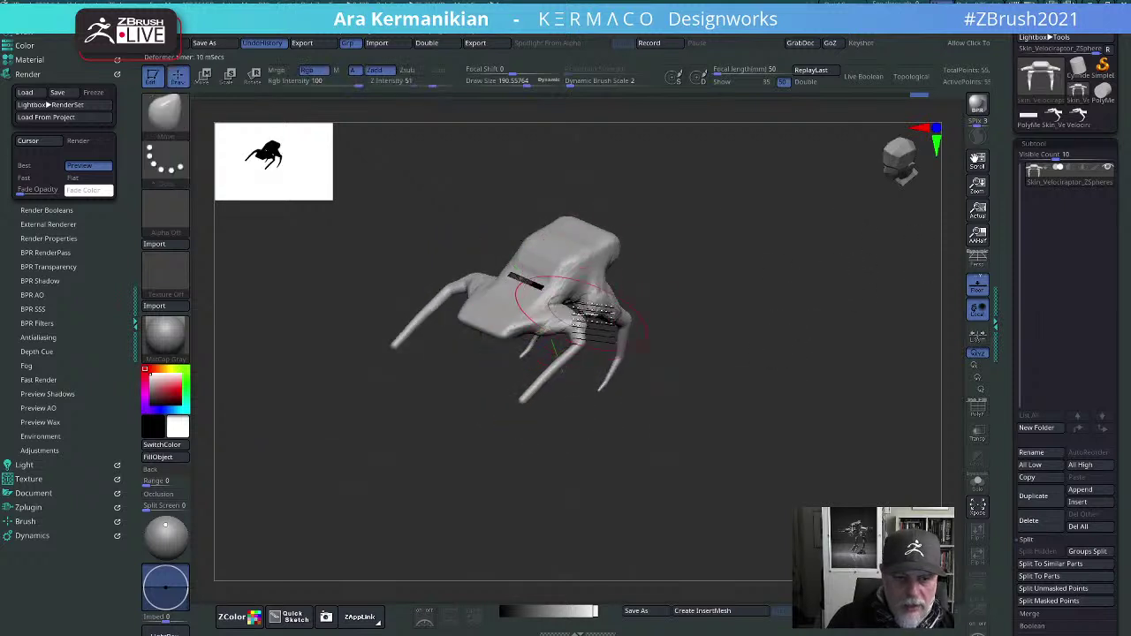
Step: Select the ClayTubes brush and smooth the open slit across the top of the widened body
{"action": "key", "text": "space"}
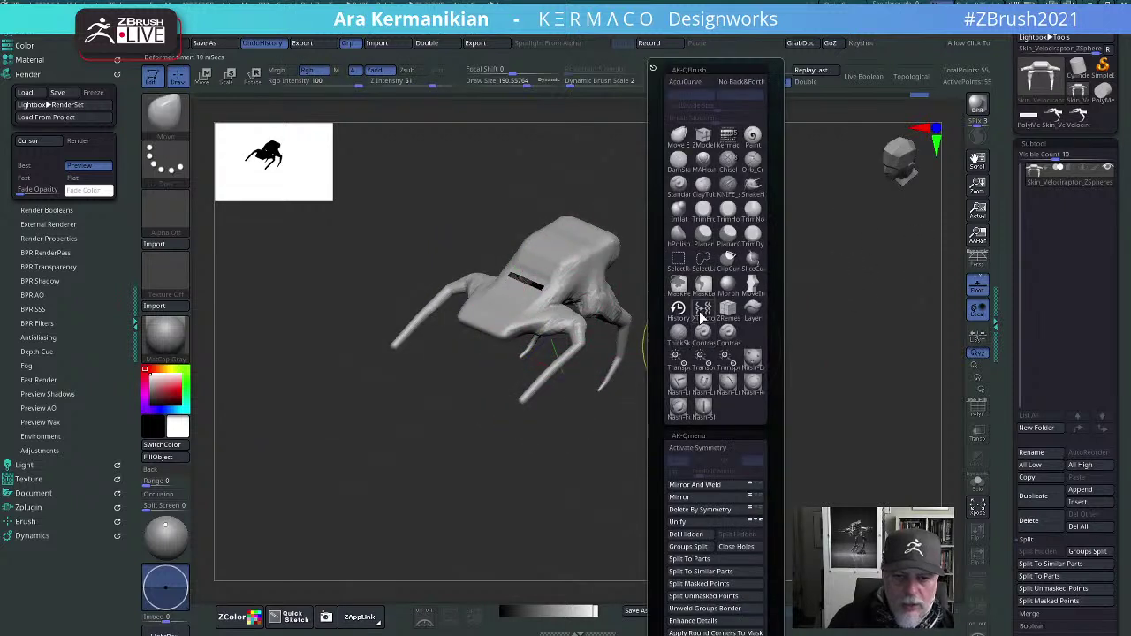
{"action": "left_click", "coordinate": [707, 190]}
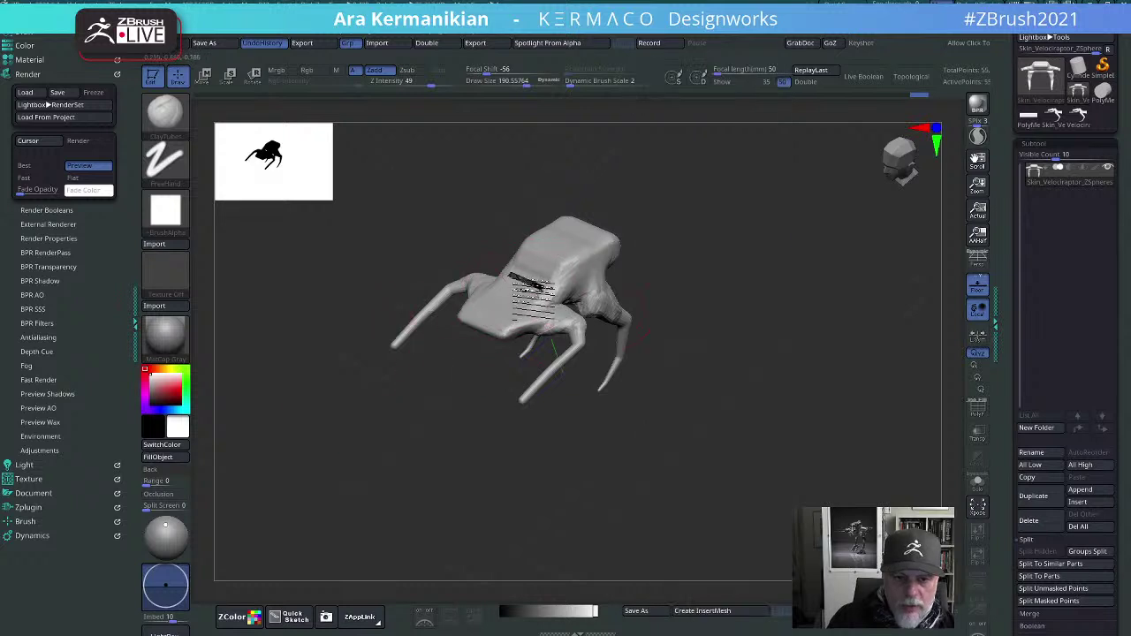
{"action": "left_click_drag", "start_coordinate": [813, 311], "coordinate": [844, 358]}
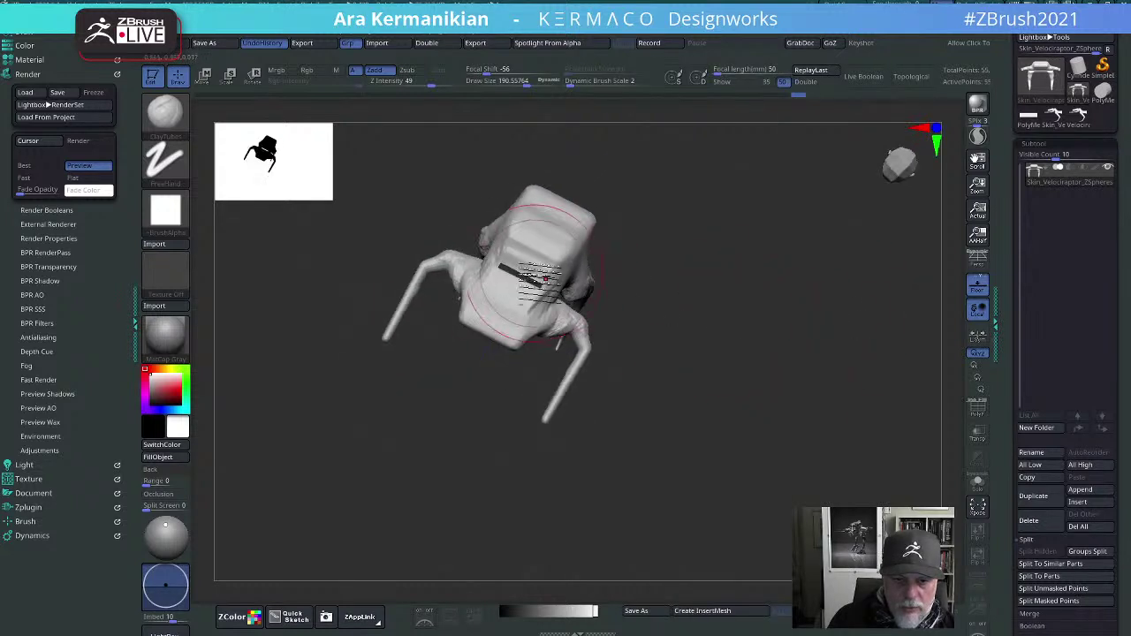
{"action": "left_click_drag", "start_coordinate": [525, 281], "coordinate": [524, 278], "text": "shift"}
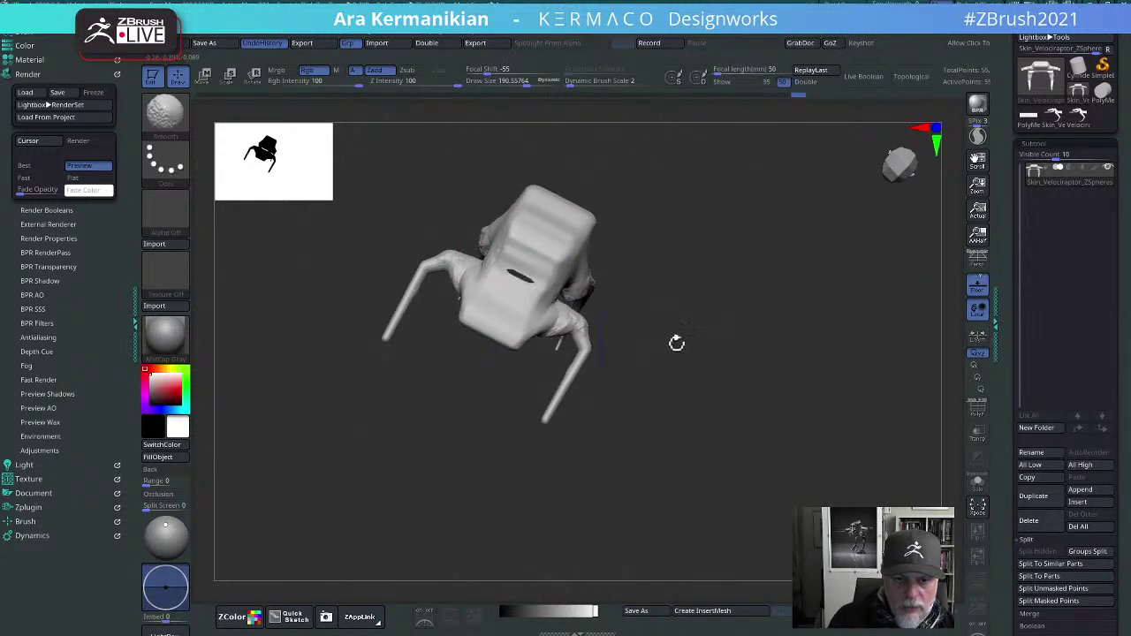
{"action": "left_click_drag", "start_coordinate": [677, 343], "coordinate": [758, 316], "text": "shift"}
Step: Close the slit in the body with Close Holes, and mirror and weld the mesh
{"action": "key", "text": "space"}
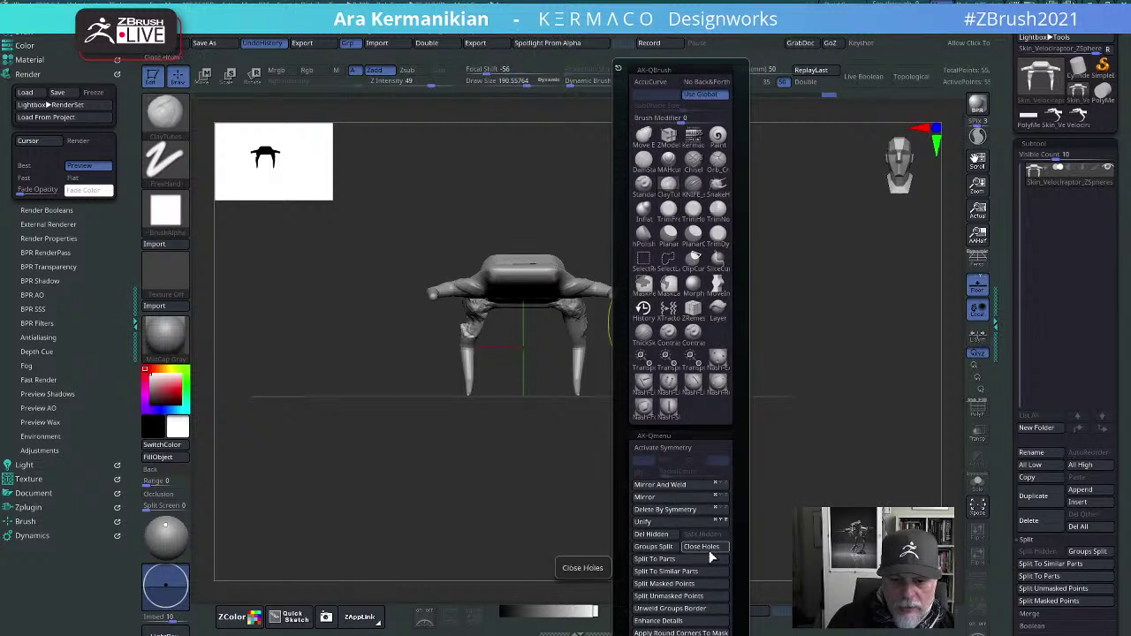
{"action": "left_click", "coordinate": [688, 485]}
{"action": "left_click_drag", "start_coordinate": [808, 336], "coordinate": [796, 362]}
{"action": "left_click_drag", "start_coordinate": [543, 334], "coordinate": [716, 341]}
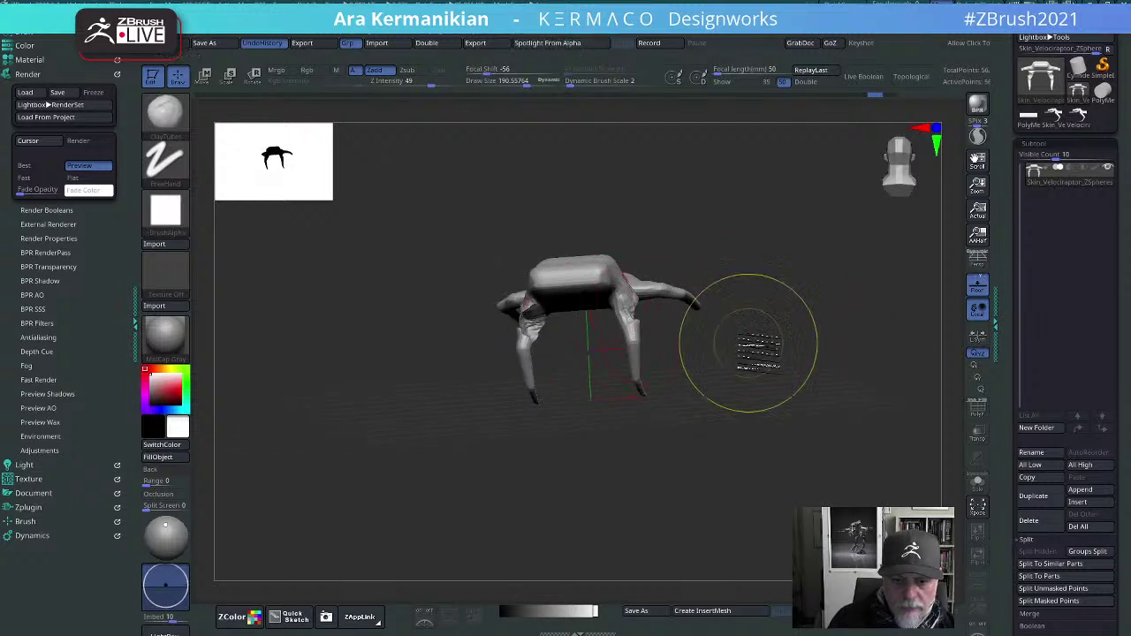
Step: Undo the last mesh change, set the draw size to about 109 and turn on Sculptris Pro mode
{"action": "key", "text": "ctrl+z"}
{"action": "key", "text": "s"}
{"action": "left_click_drag", "start_coordinate": [759, 364], "coordinate": [749, 364]}
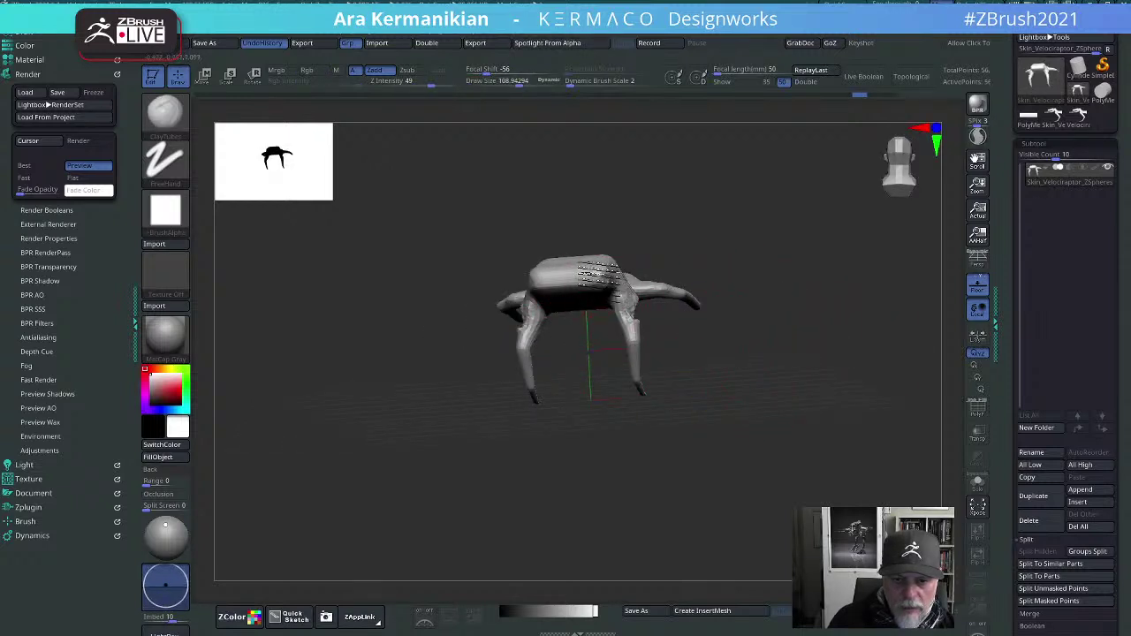
{"action": "left_click", "coordinate": [979, 135]}
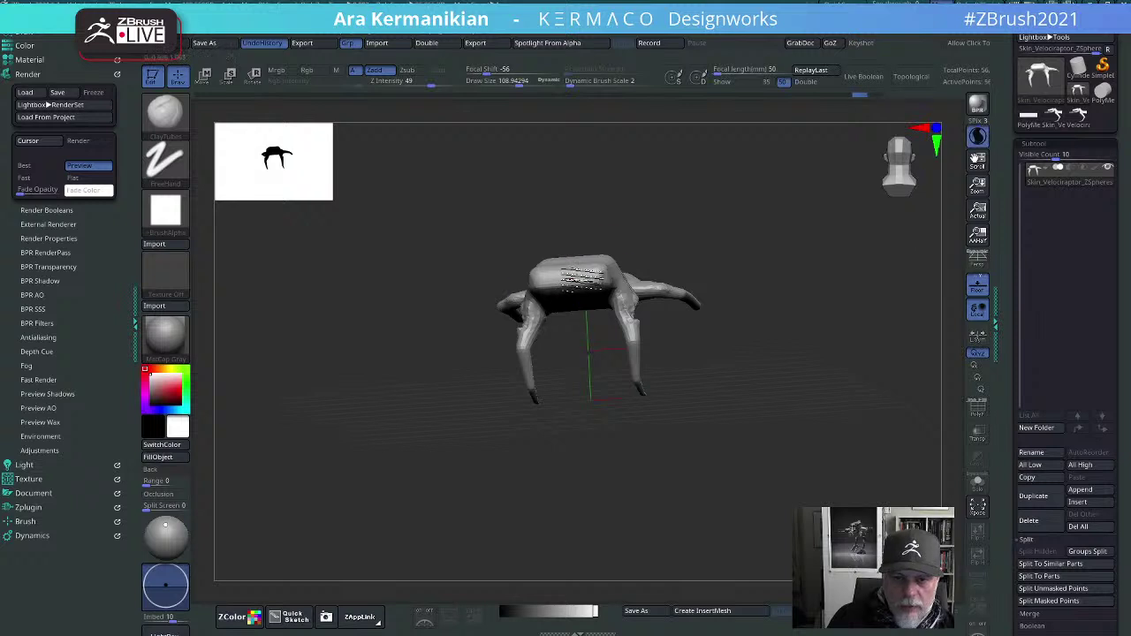
Step: Activate symmetry and work over the upper side of the widened body with the ClayTubes brush
{"action": "key", "text": "shift+space"}
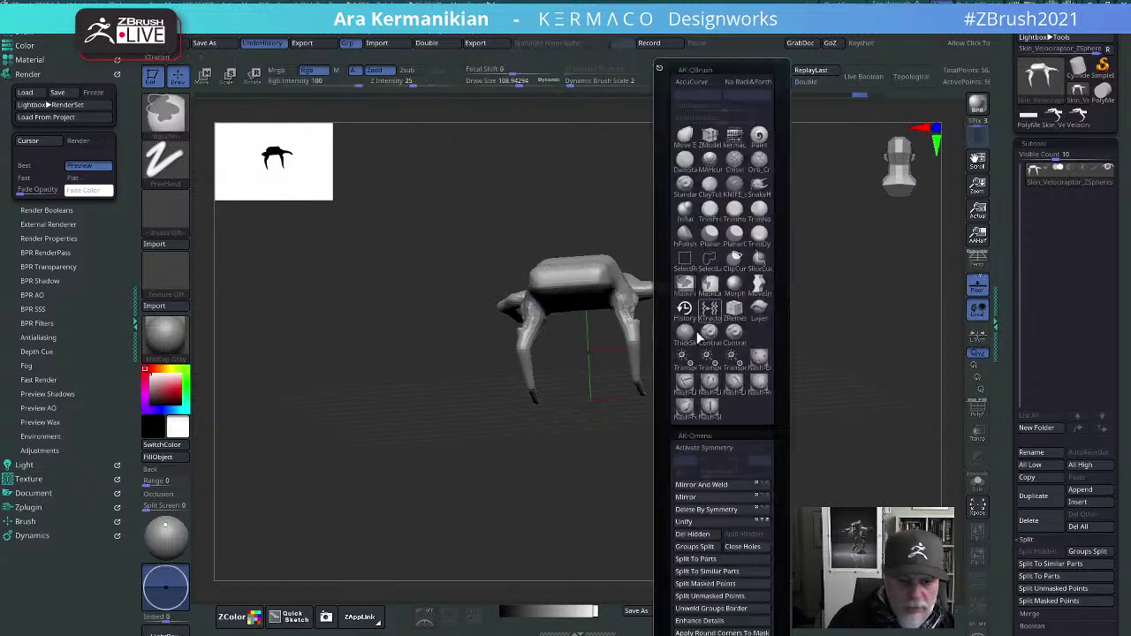
{"action": "left_click", "coordinate": [716, 451]}
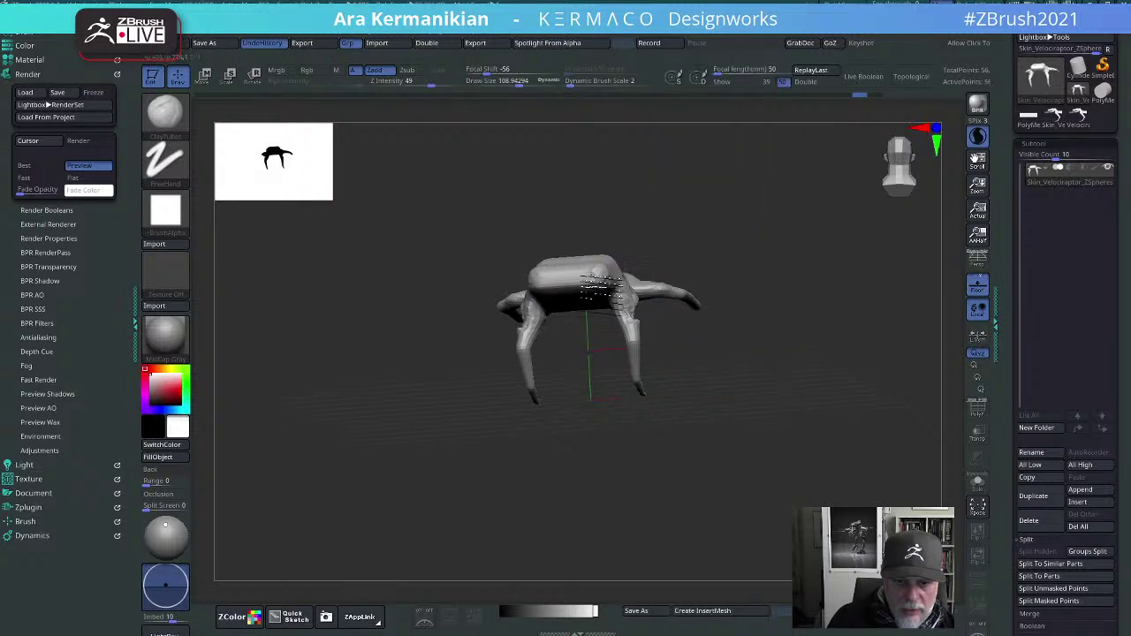
{"action": "left_click_drag", "start_coordinate": [839, 283], "coordinate": [734, 305]}
{"action": "mouse_move", "coordinate": [623, 265]}
{"action": "left_mouse_down"}
{"action": "mouse_move", "coordinate": [616, 281]}
{"action": "mouse_move", "coordinate": [669, 261]}
{"action": "mouse_move", "coordinate": [664, 303]}
{"action": "mouse_move", "coordinate": [632, 257]}
{"action": "mouse_move", "coordinate": [745, 232]}
{"action": "mouse_move", "coordinate": [696, 221]}
{"action": "mouse_move", "coordinate": [756, 238]}
{"action": "mouse_move", "coordinate": [718, 274]}
{"action": "left_mouse_up"}
{"action": "left_click_drag", "start_coordinate": [849, 402], "coordinate": [937, 336]}
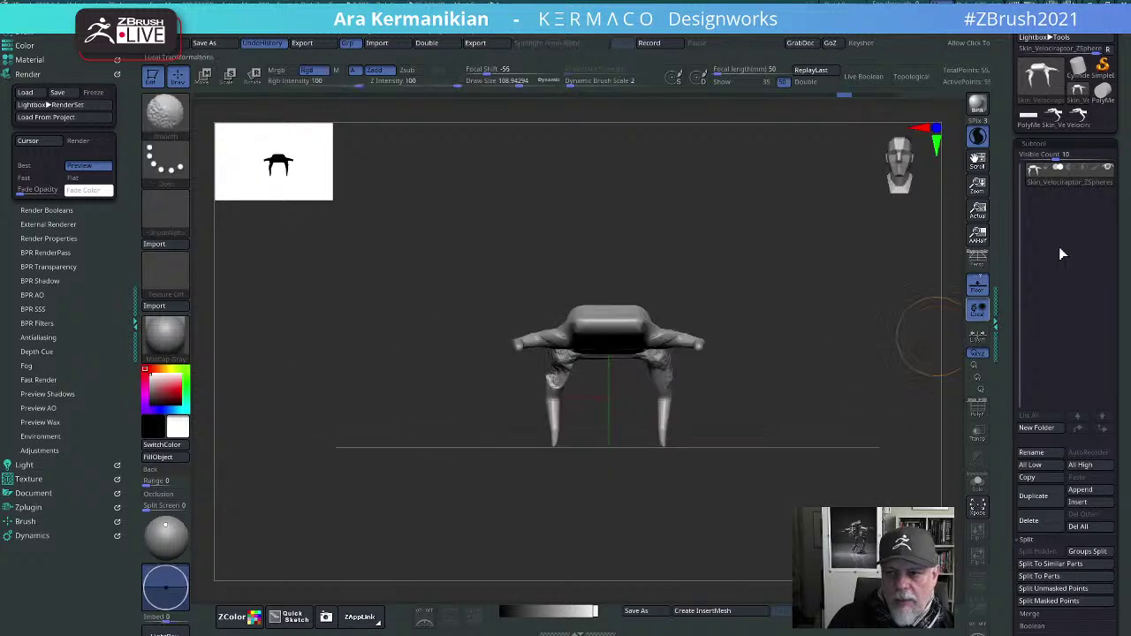
Step: Switch to the blocky Skin_Velociraptor_ZSpheres1 tool, show its polygroup wireframe and set the draw size to about 74
{"action": "left_click", "coordinate": [1055, 125]}
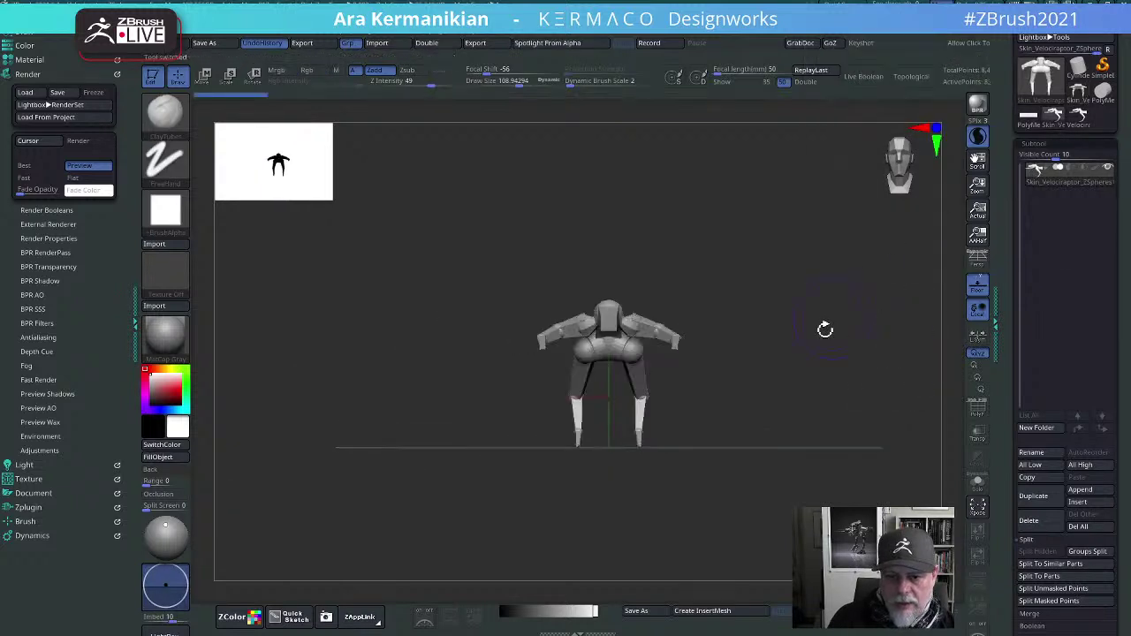
{"action": "left_click_drag", "start_coordinate": [825, 328], "coordinate": [690, 285]}
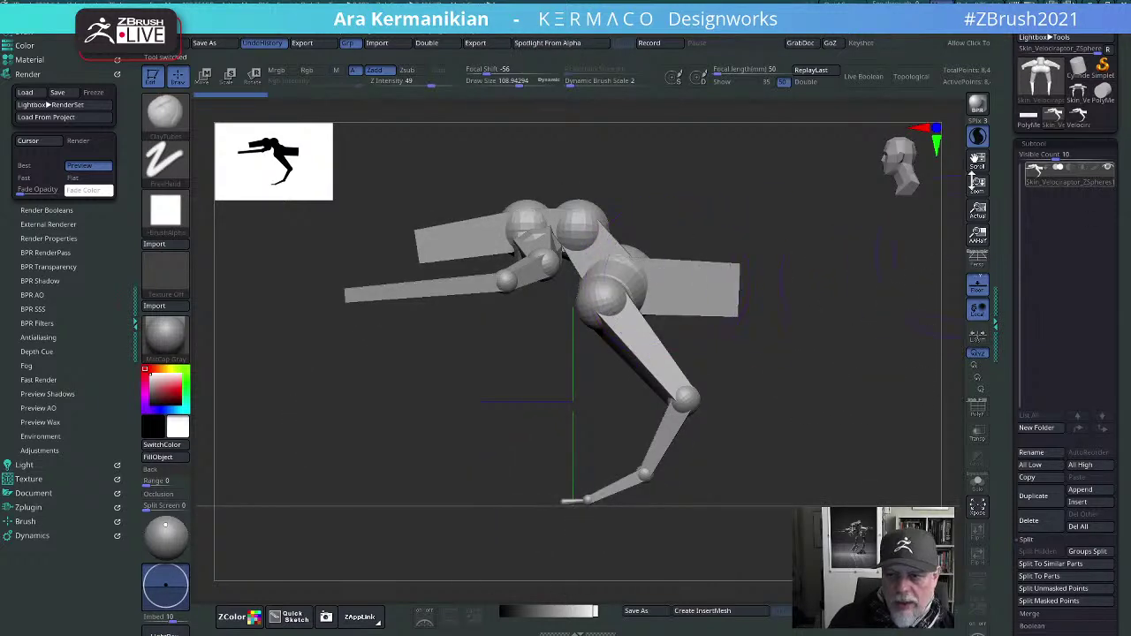
{"action": "left_click", "coordinate": [977, 408]}
{"action": "left_click_drag", "start_coordinate": [765, 366], "coordinate": [548, 265]}
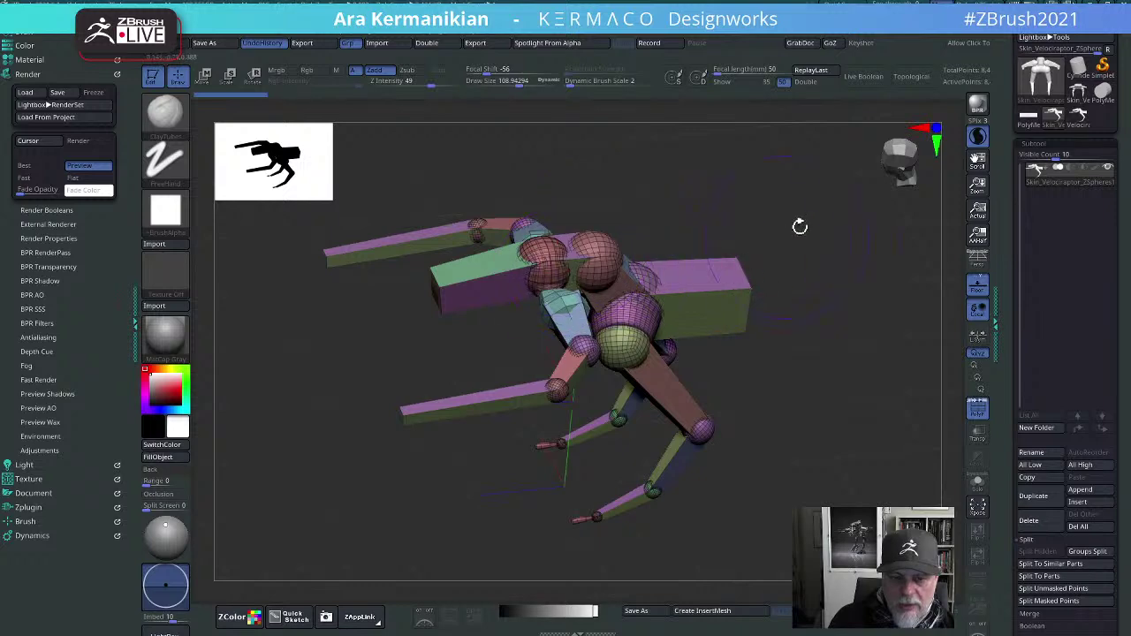
{"action": "mouse_move", "coordinate": [798, 225]}
{"action": "left_mouse_down"}
{"action": "mouse_move", "coordinate": [734, 248]}
{"action": "mouse_move", "coordinate": [677, 239]}
{"action": "mouse_move", "coordinate": [720, 230]}
{"action": "left_mouse_up"}
{"action": "key", "text": "s"}
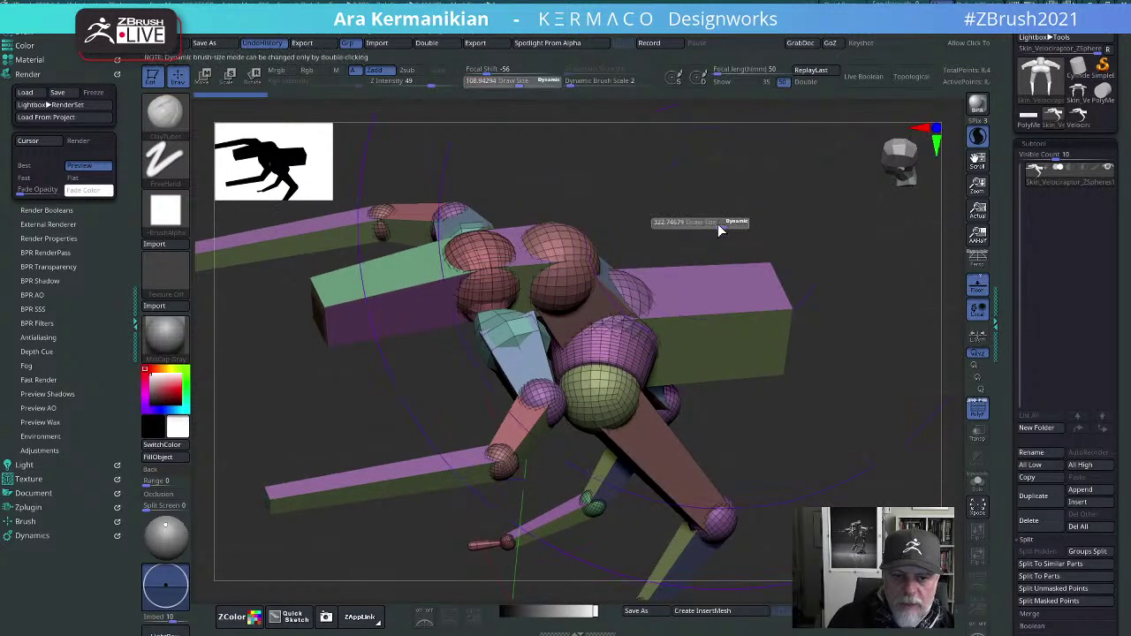
{"action": "mouse_move", "coordinate": [824, 476]}
{"action": "left_mouse_down"}
{"action": "mouse_move", "coordinate": [836, 378]}
{"action": "mouse_move", "coordinate": [783, 428]}
{"action": "mouse_move", "coordinate": [866, 429]}
{"action": "mouse_move", "coordinate": [841, 386]}
{"action": "mouse_move", "coordinate": [766, 431]}
{"action": "left_mouse_up"}
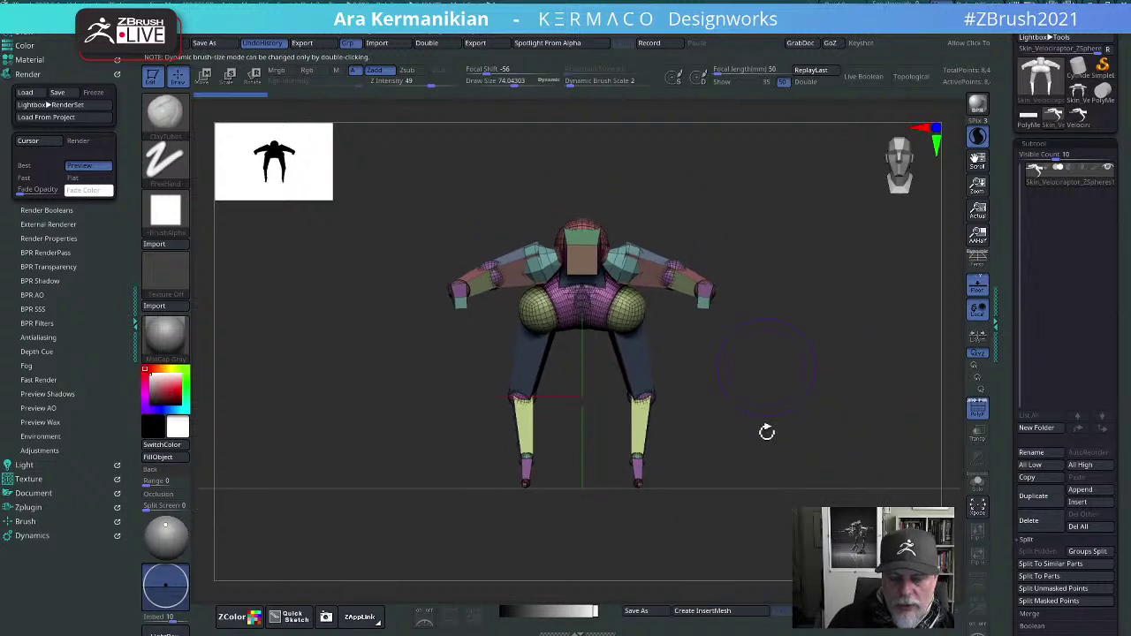
Step: Duplicate the blocky skin subtool, split the copy to similar parts and check the separated joint spheres in Solo mode
{"action": "left_click", "coordinate": [1050, 564]}
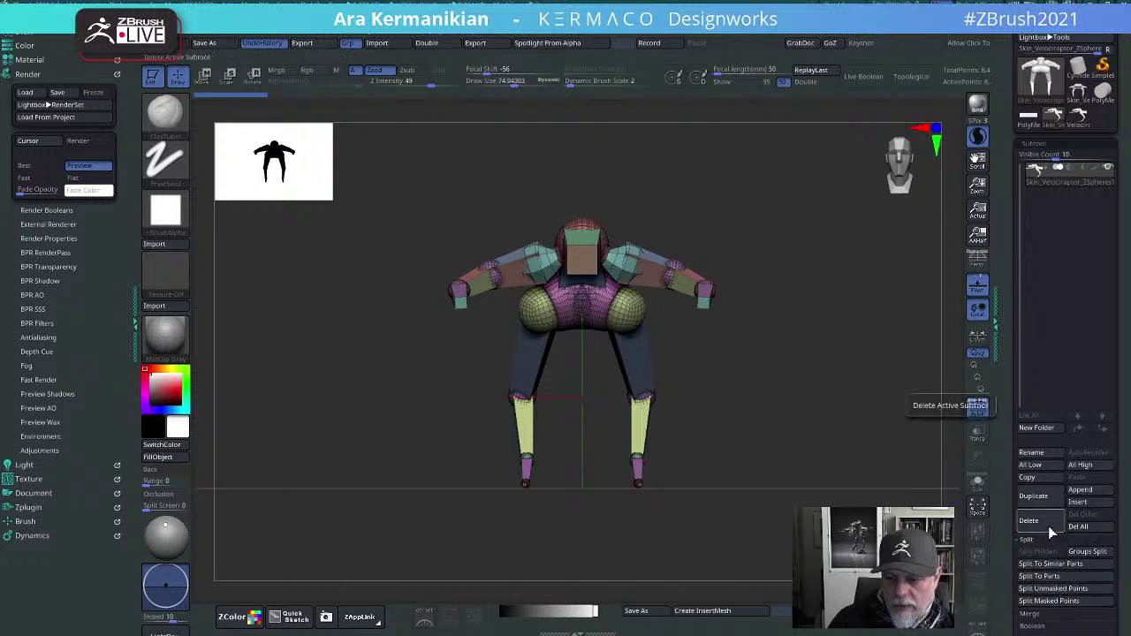
{"action": "left_click", "coordinate": [1033, 496]}
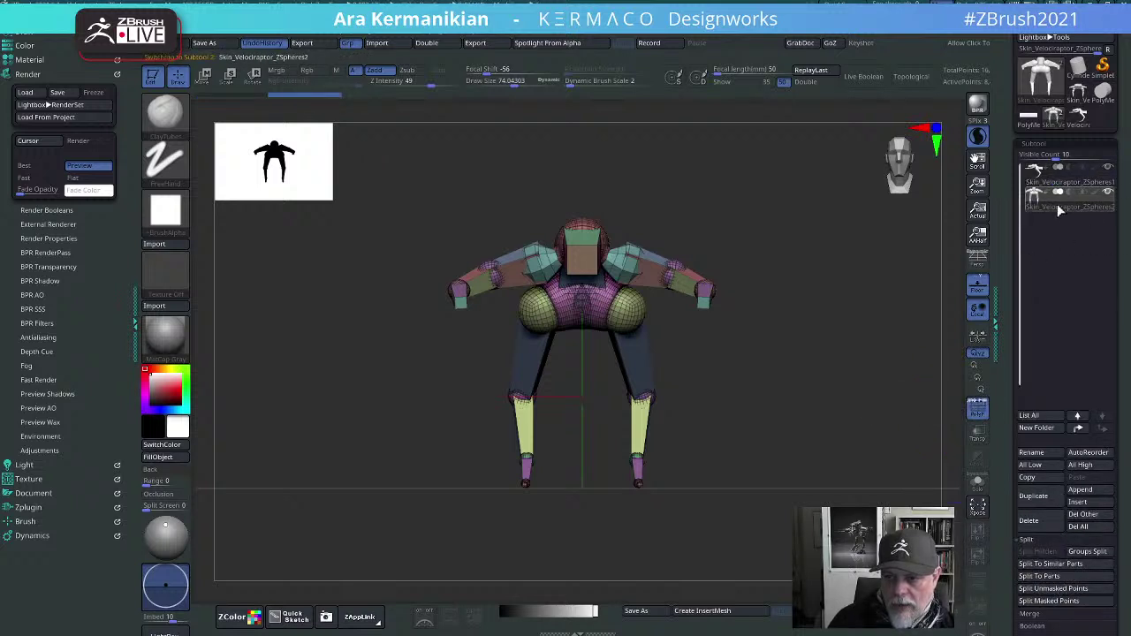
{"action": "left_click", "coordinate": [1064, 564]}
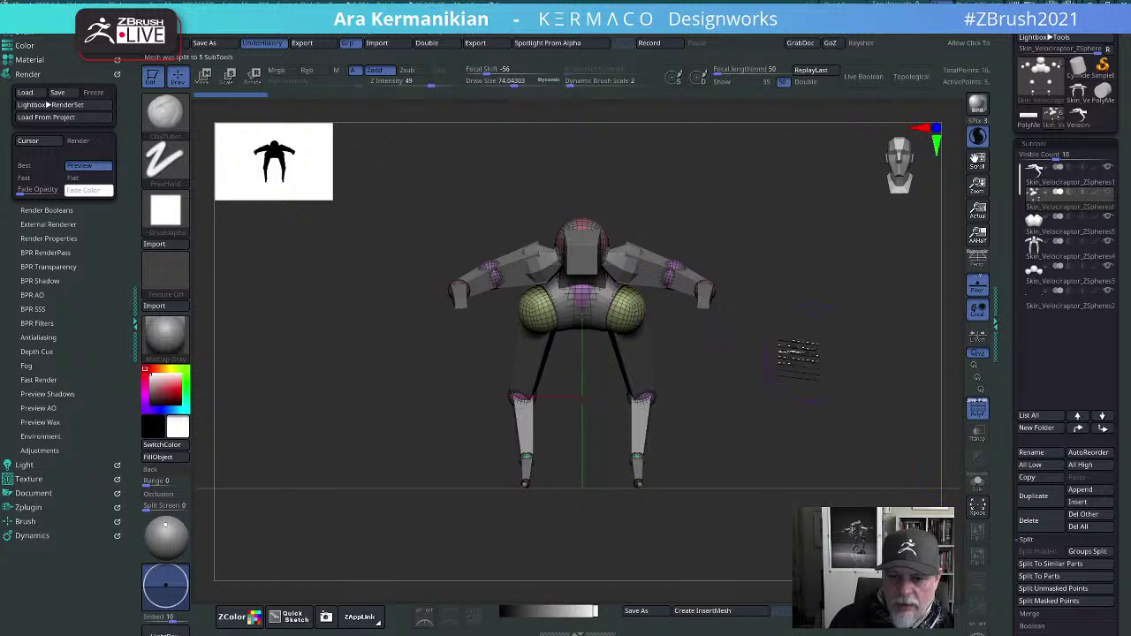
{"action": "left_click_drag", "start_coordinate": [800, 354], "coordinate": [689, 358]}
{"action": "left_click", "coordinate": [977, 484]}
{"action": "left_click_drag", "start_coordinate": [813, 366], "coordinate": [775, 309]}
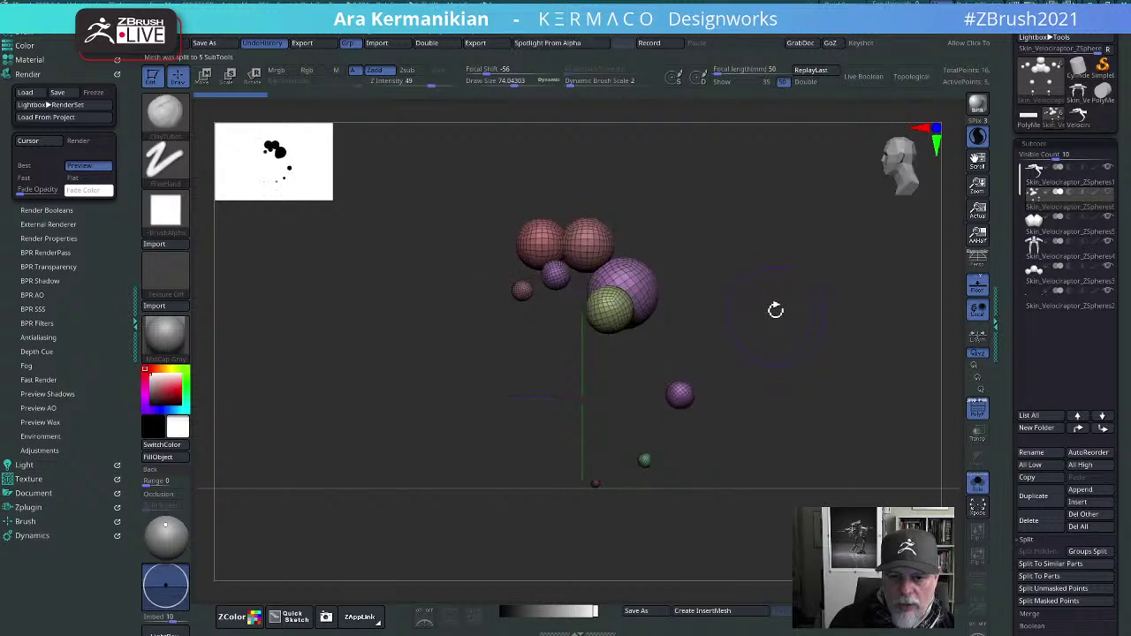
{"action": "mouse_move", "coordinate": [1112, 225]}
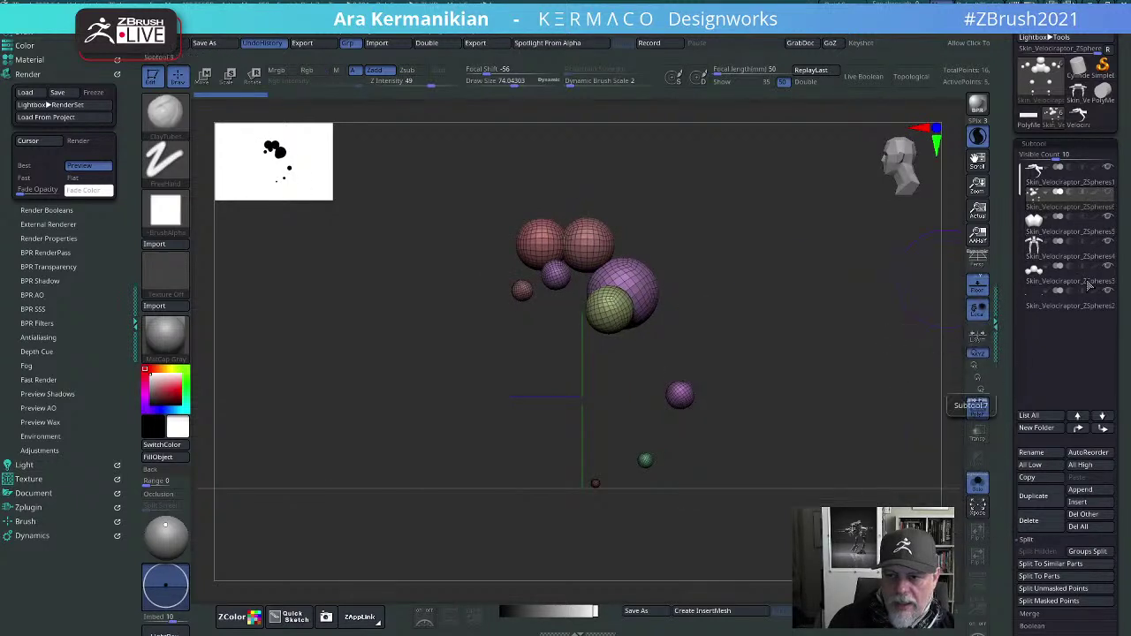
{"action": "left_click", "coordinate": [980, 485]}
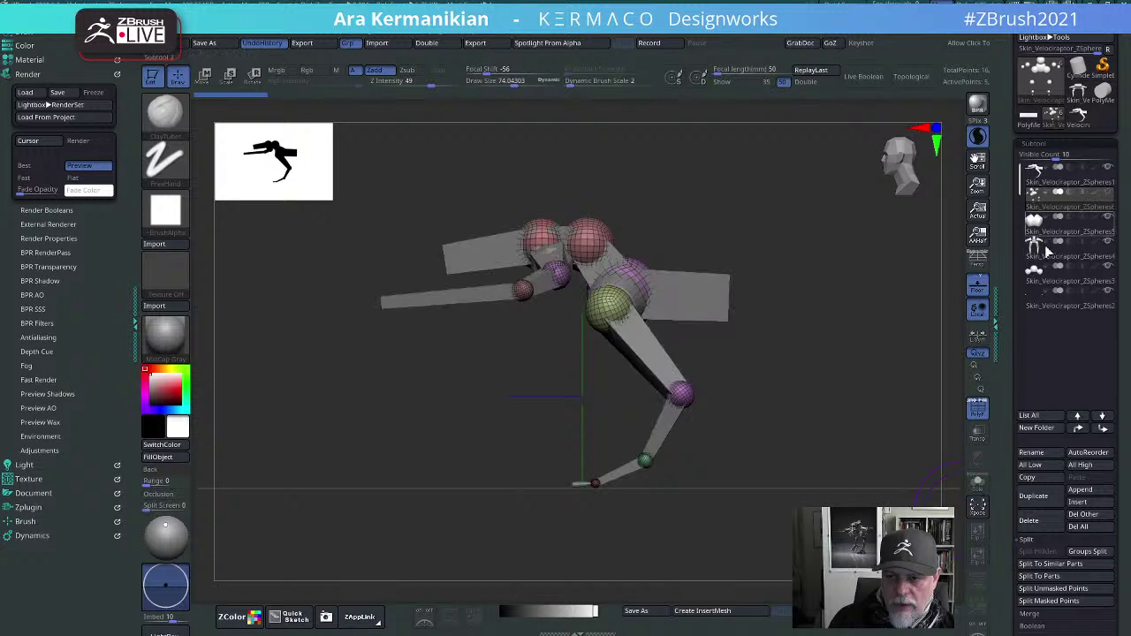
Step: Hide the original unsplit subtool and make the Skin_Velociraptor_ZSpheres4 limb and body blocks the active subtool
{"action": "left_click", "coordinate": [1080, 241]}
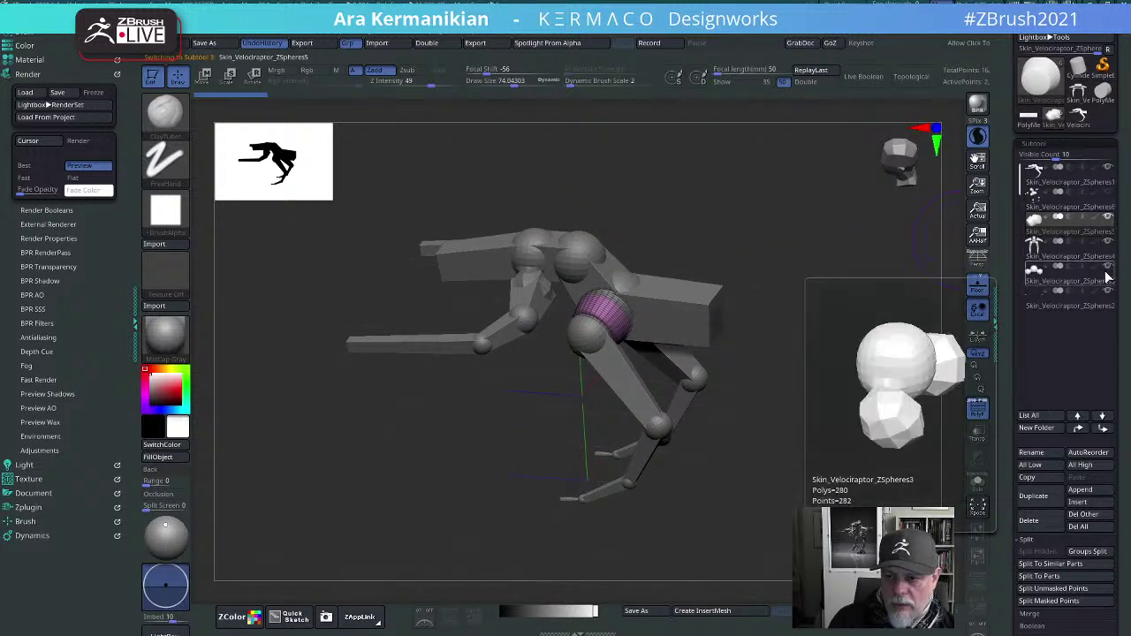
{"action": "left_click", "coordinate": [1109, 168]}
{"action": "mouse_move", "coordinate": [793, 318]}
{"action": "left_mouse_down"}
{"action": "mouse_move", "coordinate": [782, 377]}
{"action": "mouse_move", "coordinate": [840, 291]}
{"action": "mouse_move", "coordinate": [903, 303]}
{"action": "mouse_move", "coordinate": [828, 308]}
{"action": "mouse_move", "coordinate": [833, 349]}
{"action": "mouse_move", "coordinate": [840, 288]}
{"action": "mouse_move", "coordinate": [810, 324]}
{"action": "mouse_move", "coordinate": [798, 374]}
{"action": "mouse_move", "coordinate": [823, 336]}
{"action": "mouse_move", "coordinate": [810, 339]}
{"action": "mouse_move", "coordinate": [872, 379]}
{"action": "mouse_move", "coordinate": [783, 321]}
{"action": "left_mouse_up"}
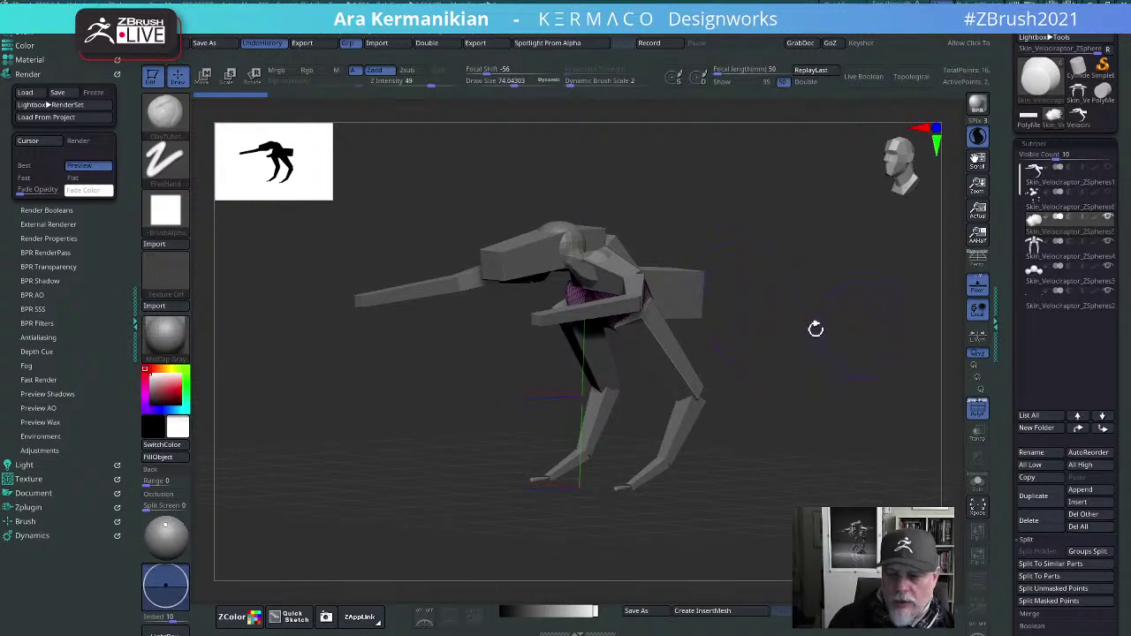
{"action": "left_click", "coordinate": [694, 307], "text": "alt"}
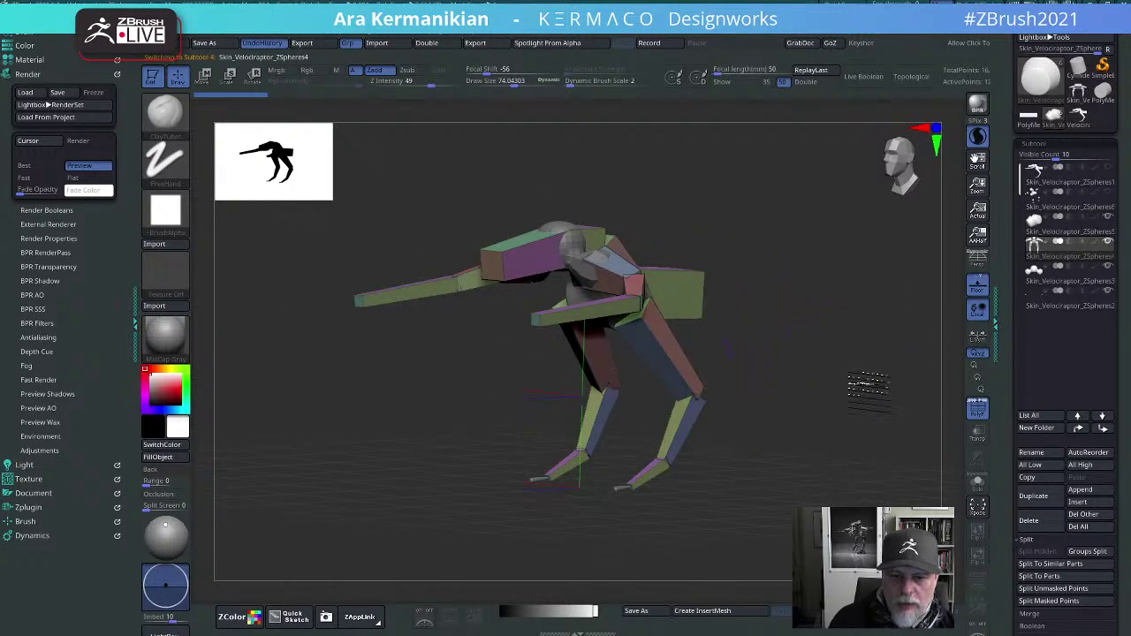
Step: Isolate the limb and body blocks in Solo mode and inspect them from the side and front
{"action": "left_click_drag", "start_coordinate": [868, 385], "coordinate": [990, 374]}
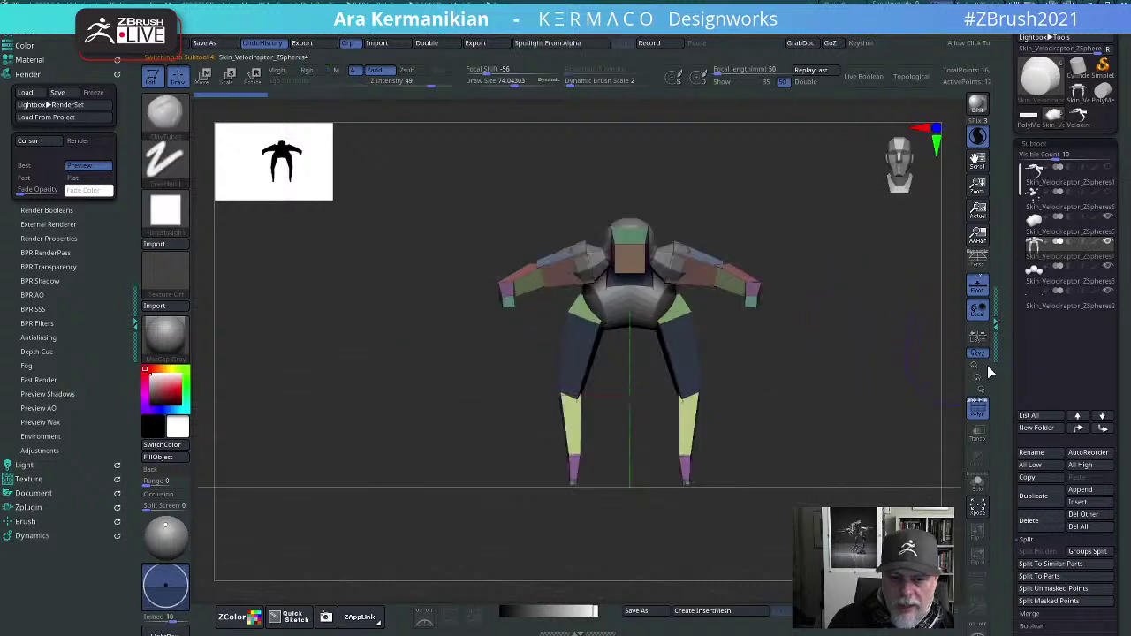
{"action": "left_click", "coordinate": [978, 482]}
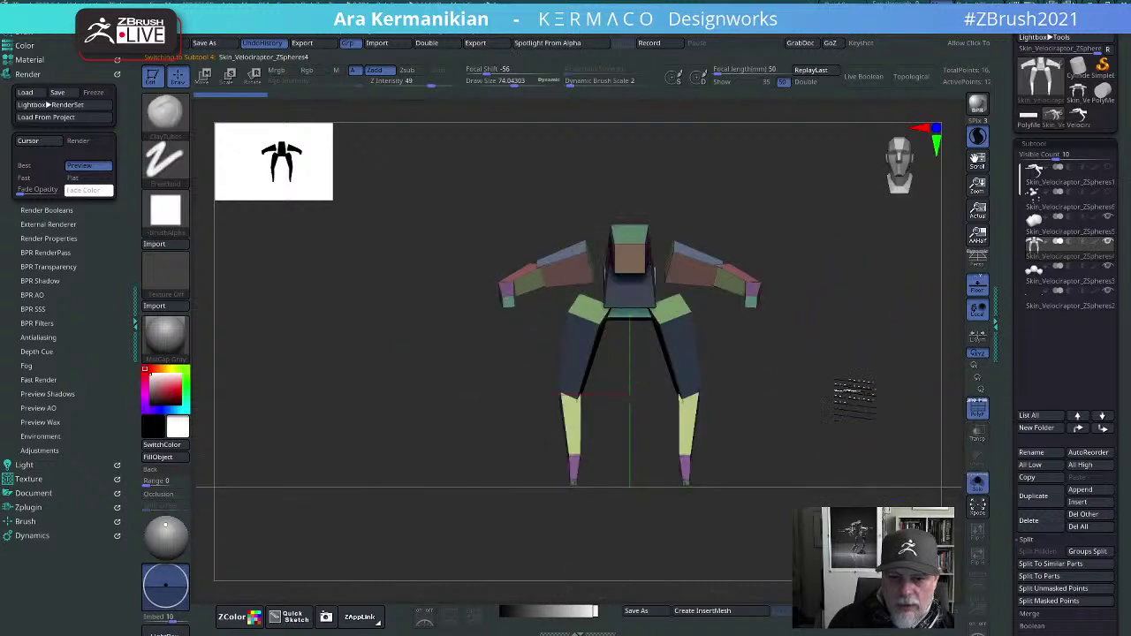
{"action": "left_click_drag", "start_coordinate": [846, 389], "coordinate": [803, 377]}
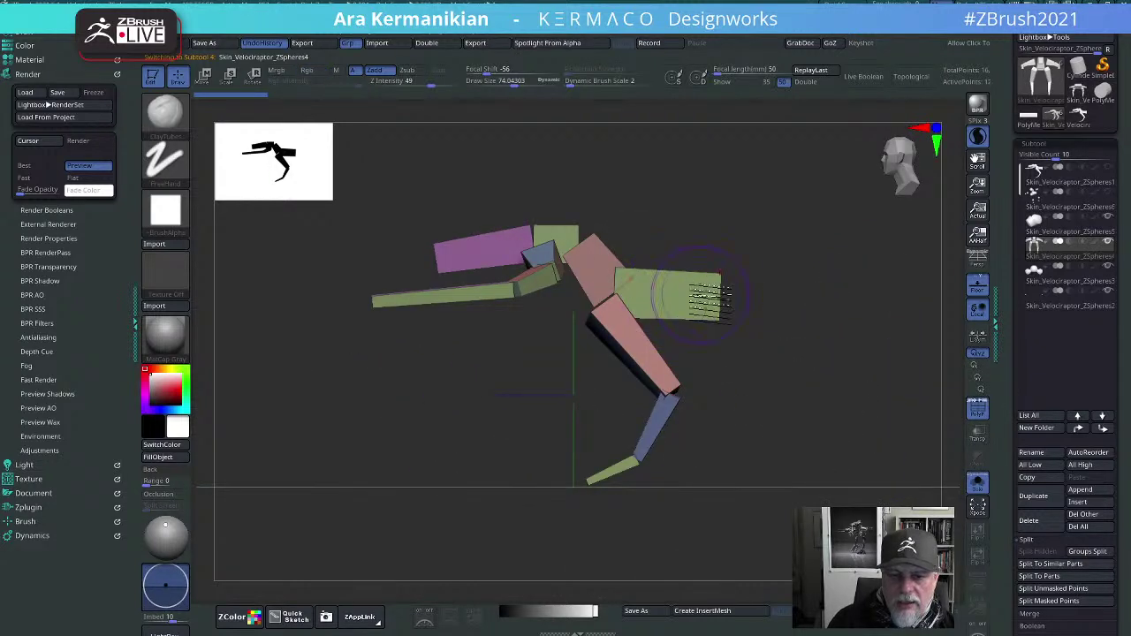
{"action": "left_click_drag", "start_coordinate": [795, 453], "coordinate": [841, 447], "text": "shift"}
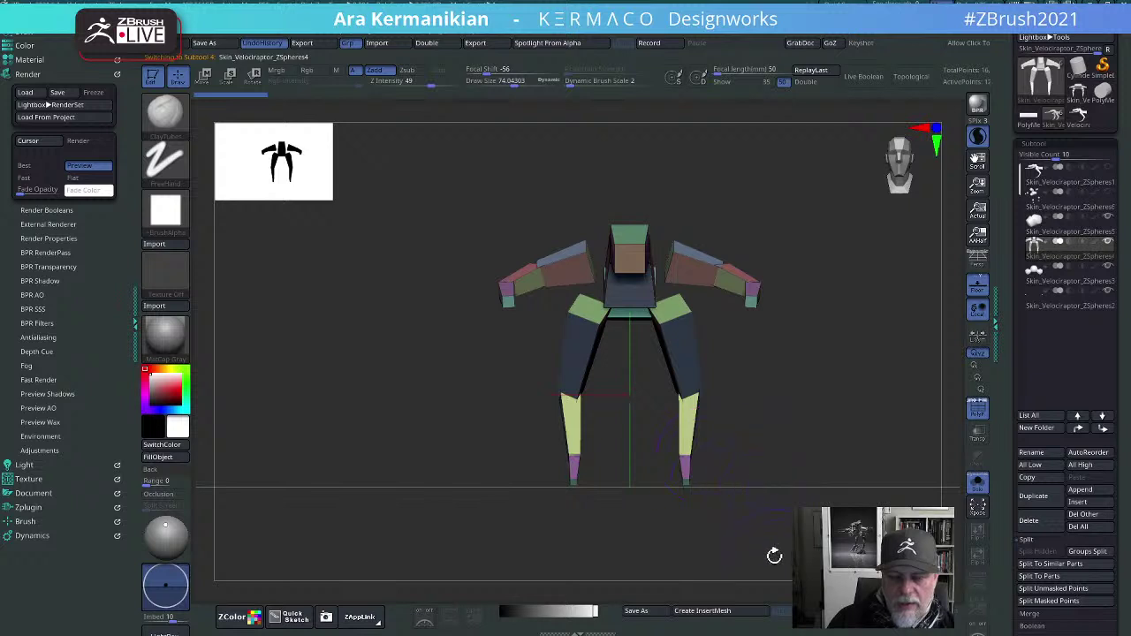
Step: Isolate the two leg block chains and split the hidden parts off so the legs become their own subtool
{"action": "left_click_drag", "start_coordinate": [731, 578], "coordinate": [627, 329], "text": "ctrl+shift"}
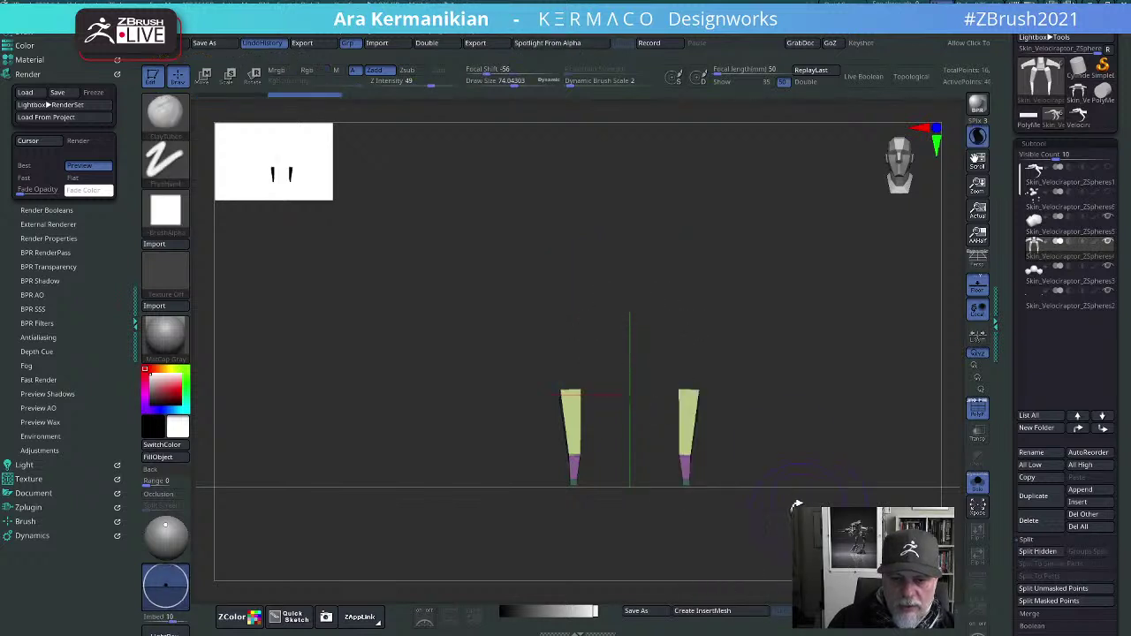
{"action": "left_click", "coordinate": [765, 485], "text": "ctrl+shift"}
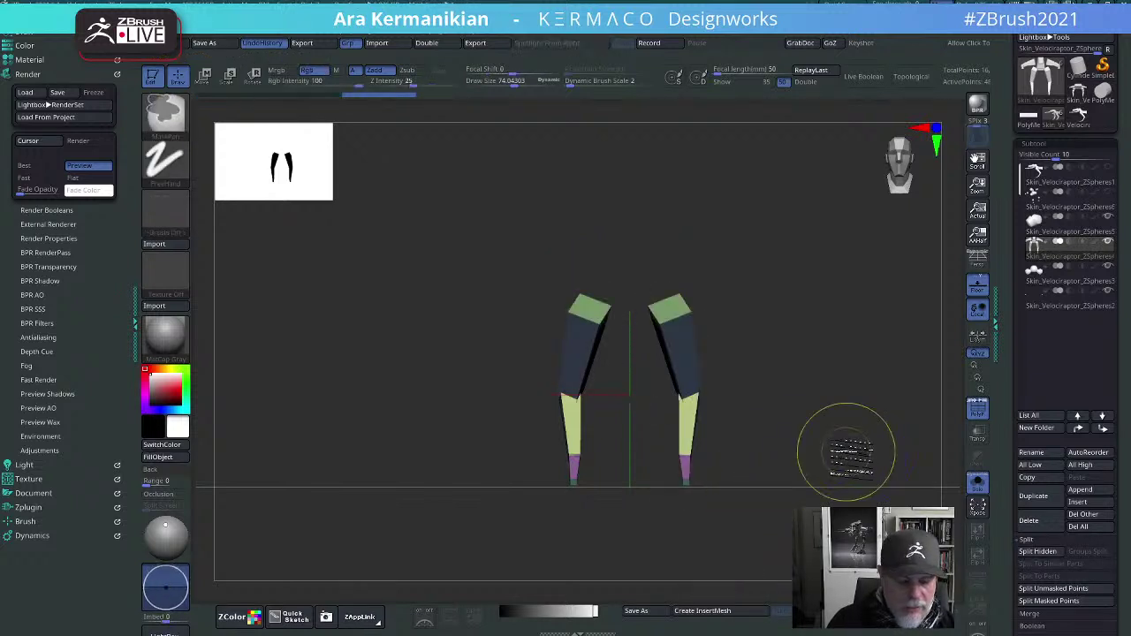
{"action": "key", "text": "space"}
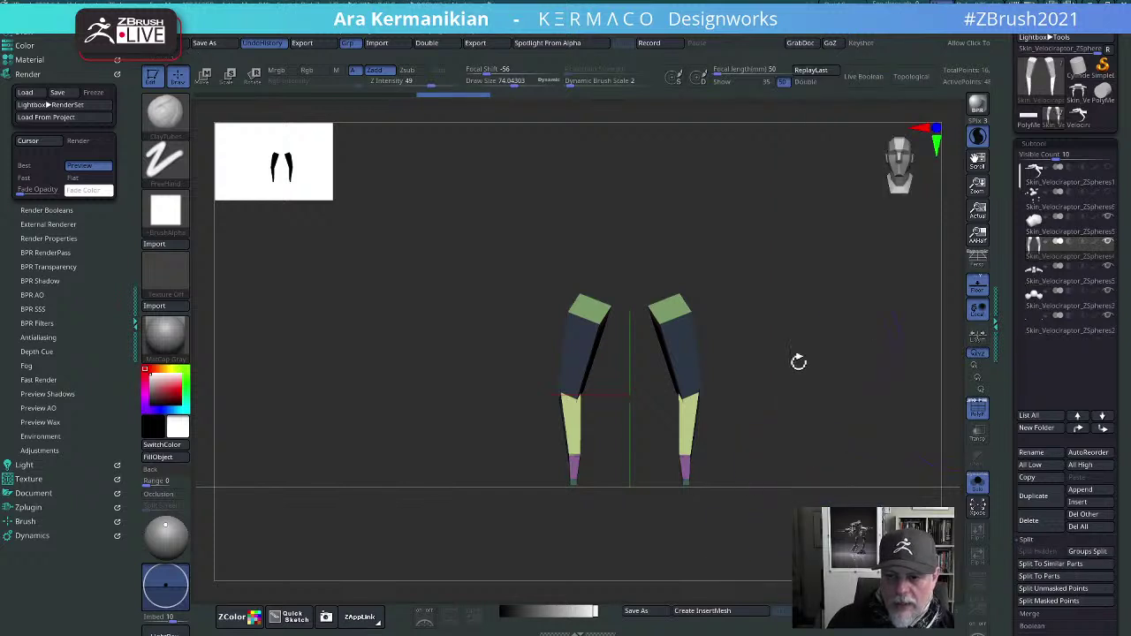
Step: Select the subtool holding the arms and torso, isolate both arm chains, and split them from the body
{"action": "left_click_drag", "start_coordinate": [799, 363], "coordinate": [858, 350]}
{"action": "left_click", "coordinate": [1075, 285]}
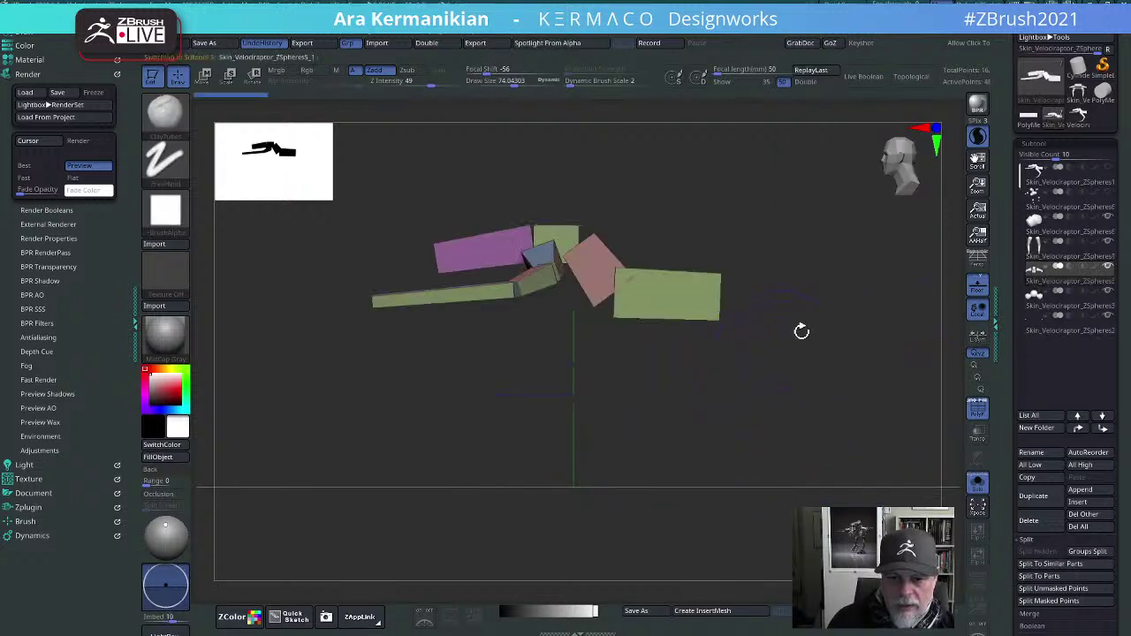
{"action": "left_click_drag", "start_coordinate": [798, 328], "coordinate": [708, 263]}
{"action": "mouse_move", "coordinate": [476, 205]}
{"action": "left_mouse_down", "text": "ctrl+shift"}
{"action": "mouse_move", "coordinate": [519, 393]}
{"action": "mouse_move", "coordinate": [556, 397]}
{"action": "mouse_move", "coordinate": [561, 330]}
{"action": "left_mouse_up", "text": "ctrl+shift"}
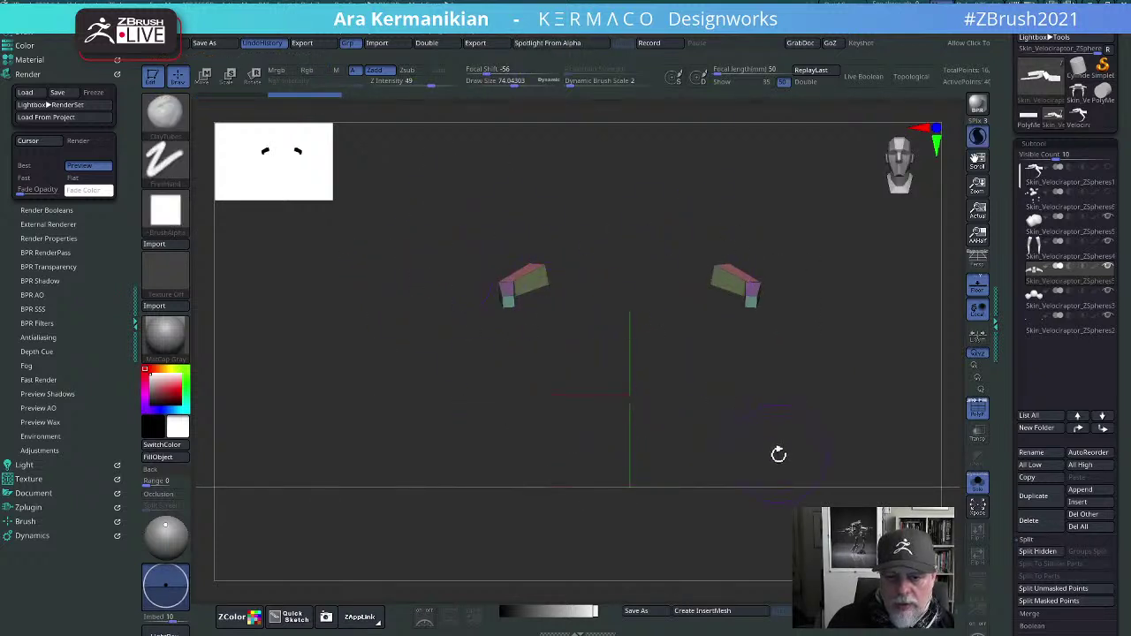
{"action": "left_click", "coordinate": [606, 387], "text": "ctrl+shift"}
{"action": "left_click_drag", "start_coordinate": [487, 188], "coordinate": [576, 394], "text": "ctrl+shift"}
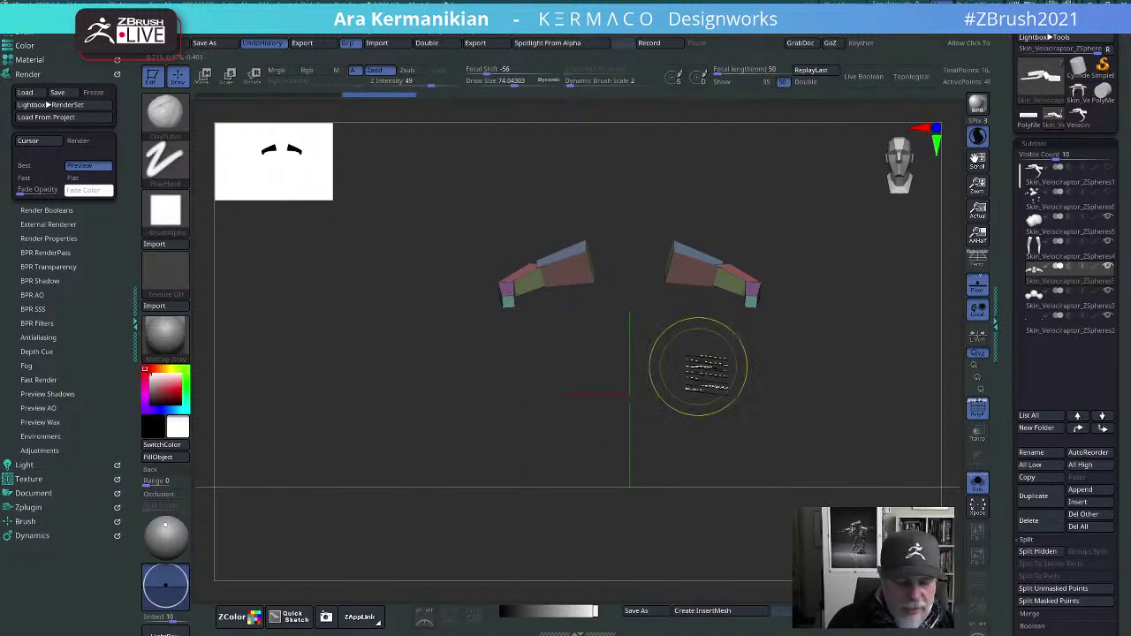
{"action": "key", "text": "space"}
{"action": "left_click", "coordinate": [735, 536]}
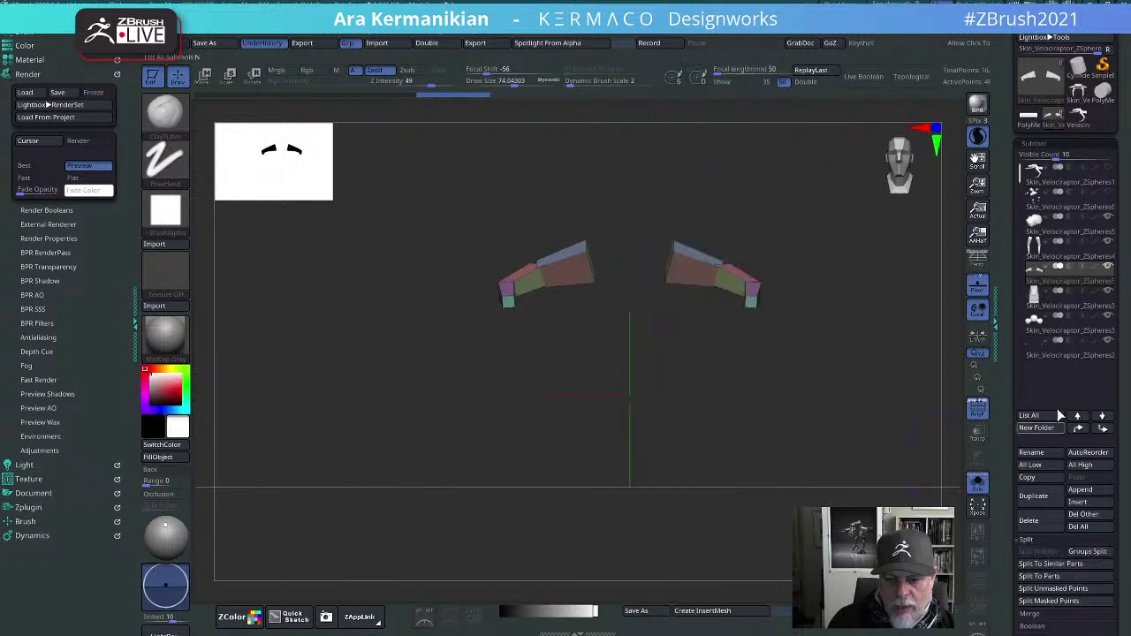
Step: Check the separated leg subtool, and select the central body subtool containing the torso and tail blocks
{"action": "left_click_drag", "start_coordinate": [913, 390], "coordinate": [840, 385]}
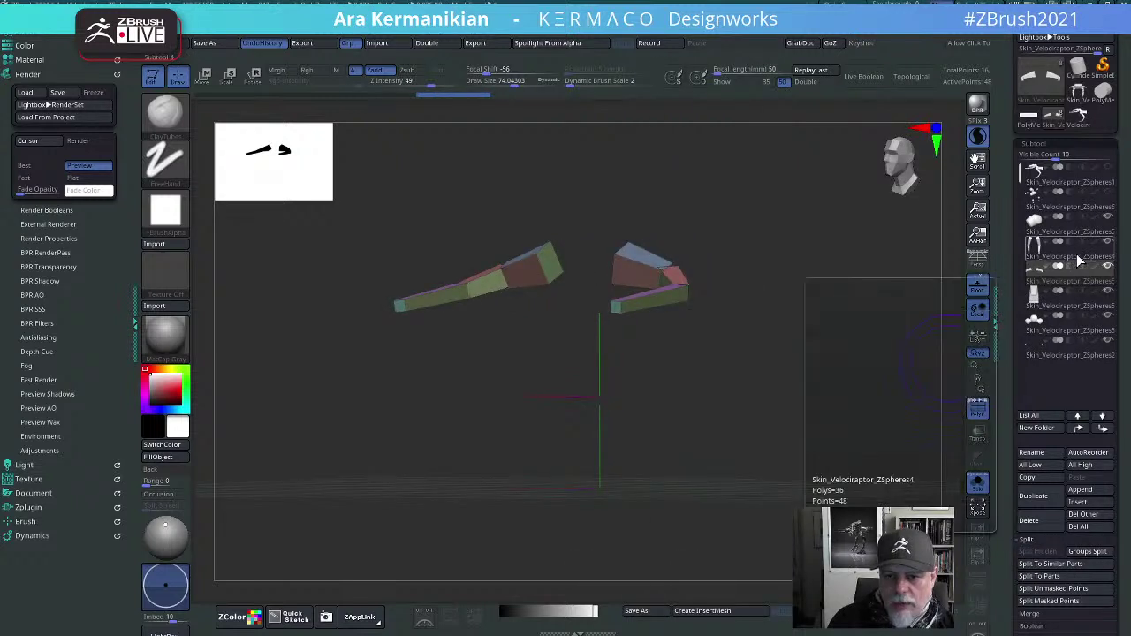
{"action": "left_click", "coordinate": [1071, 253]}
{"action": "left_click_drag", "start_coordinate": [859, 348], "coordinate": [870, 366]}
{"action": "left_click", "coordinate": [1077, 305]}
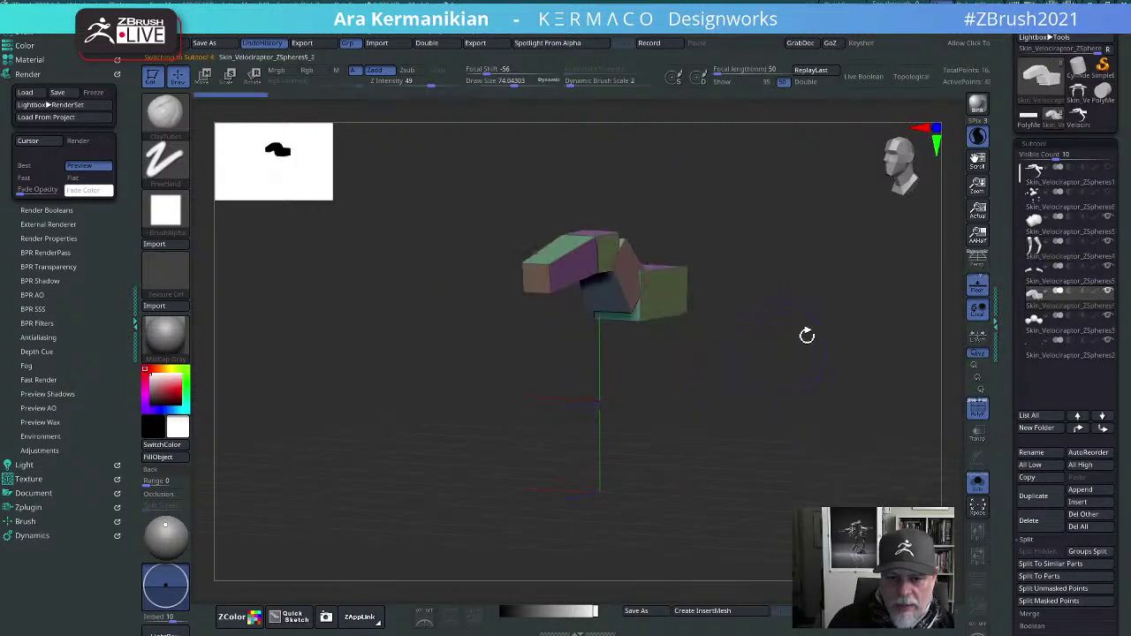
{"action": "left_click_drag", "start_coordinate": [805, 330], "coordinate": [476, 436]}
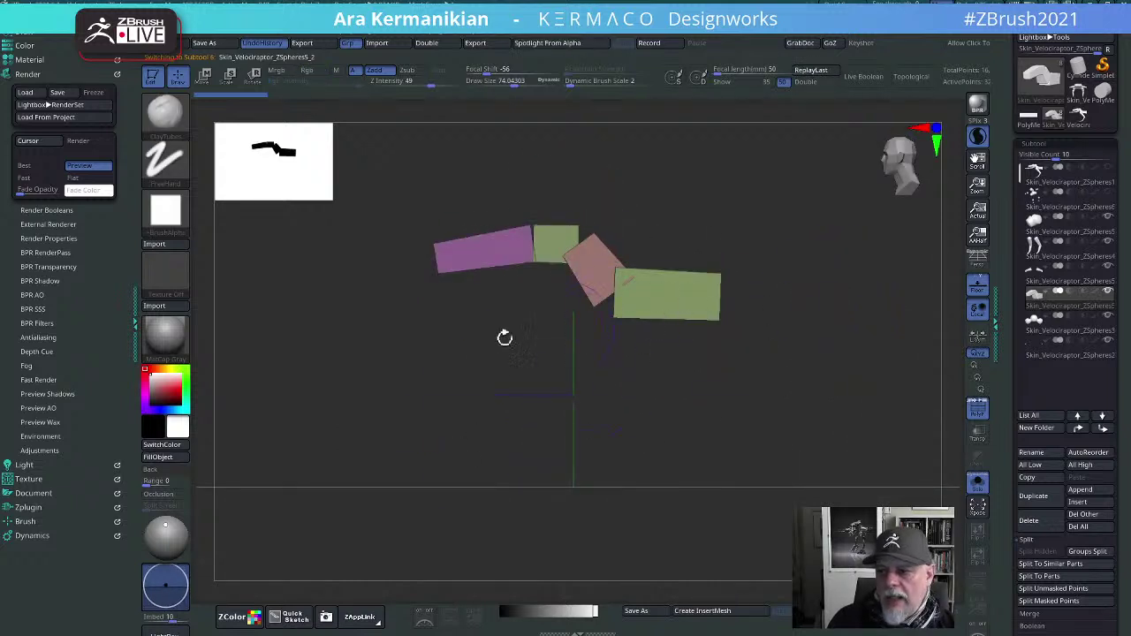
{"action": "left_click_drag", "start_coordinate": [690, 425], "coordinate": [822, 433]}
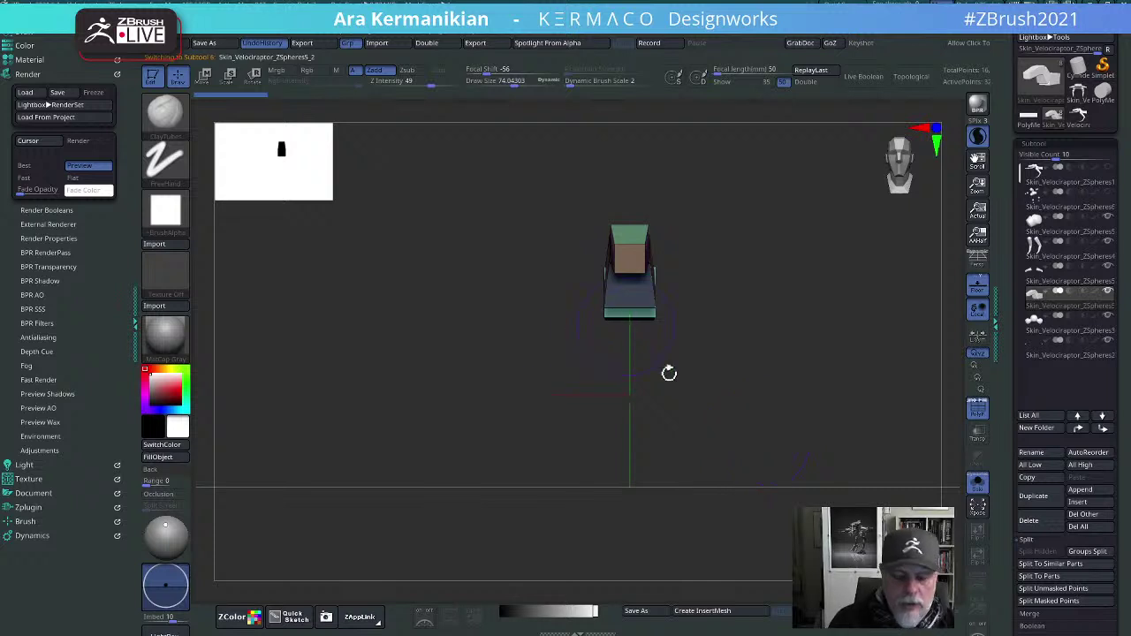
Step: Place the Gizmo pivot on the body's symmetry axis and scale the central body blocks wider sideways
{"action": "key", "text": "w"}
{"action": "left_click_drag", "start_coordinate": [881, 389], "coordinate": [820, 402]}
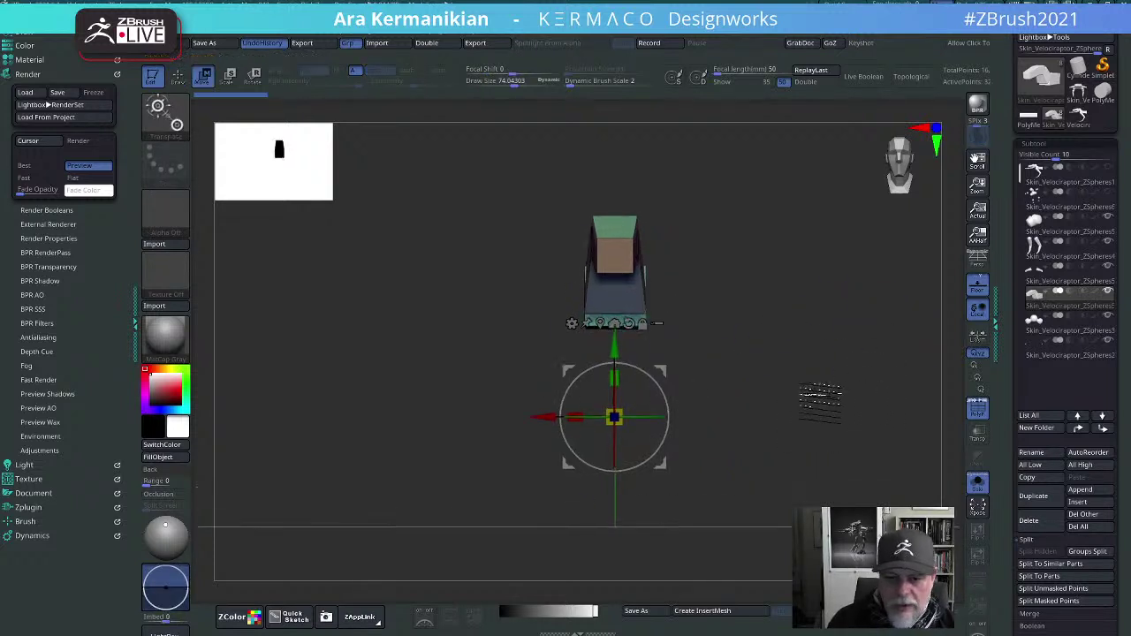
{"action": "left_click_drag", "start_coordinate": [782, 366], "coordinate": [658, 334], "text": "shift"}
{"action": "left_click", "coordinate": [601, 324]}
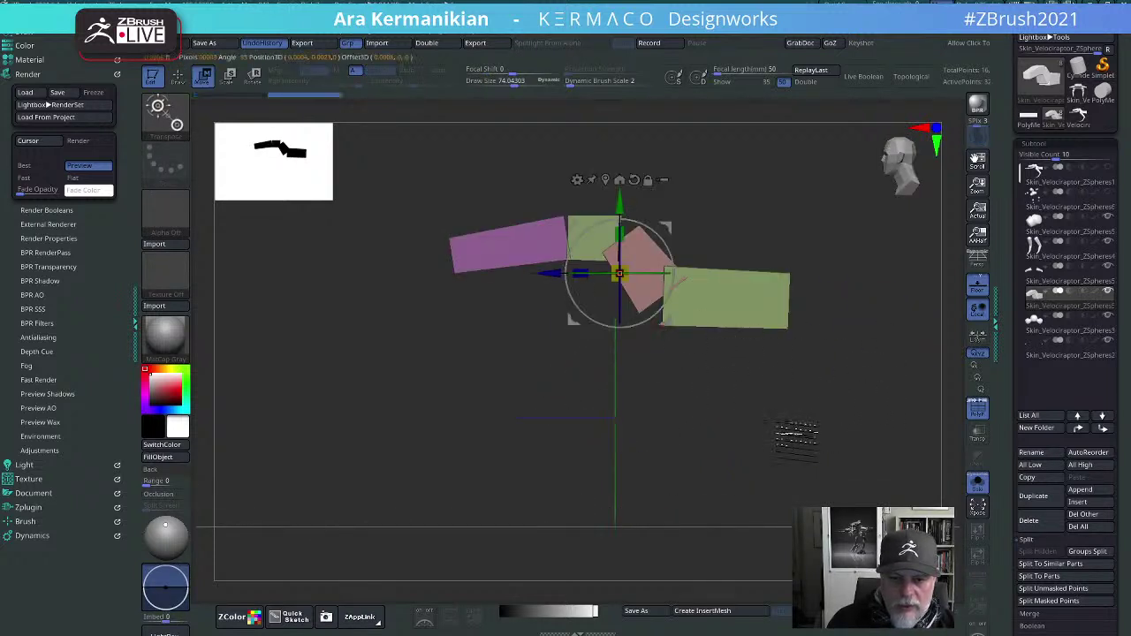
{"action": "left_click_drag", "start_coordinate": [795, 434], "coordinate": [829, 447], "text": "shift"}
{"action": "left_click_drag", "start_coordinate": [584, 276], "coordinate": [600, 272]}
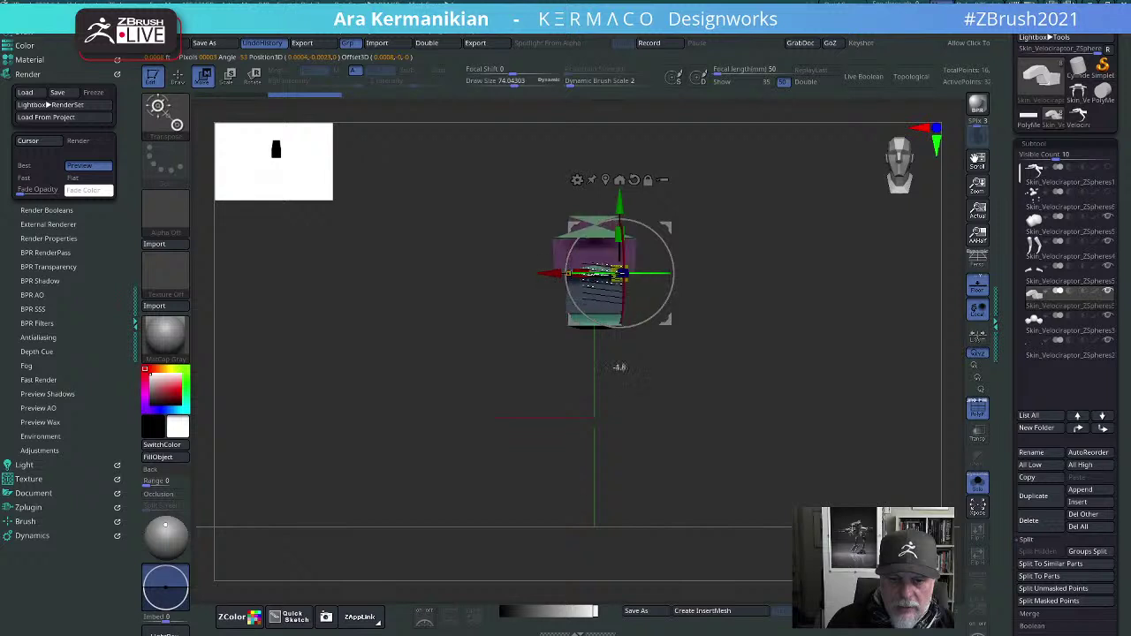
{"action": "key", "text": "ctrl+z"}
{"action": "left_click", "coordinate": [648, 179]}
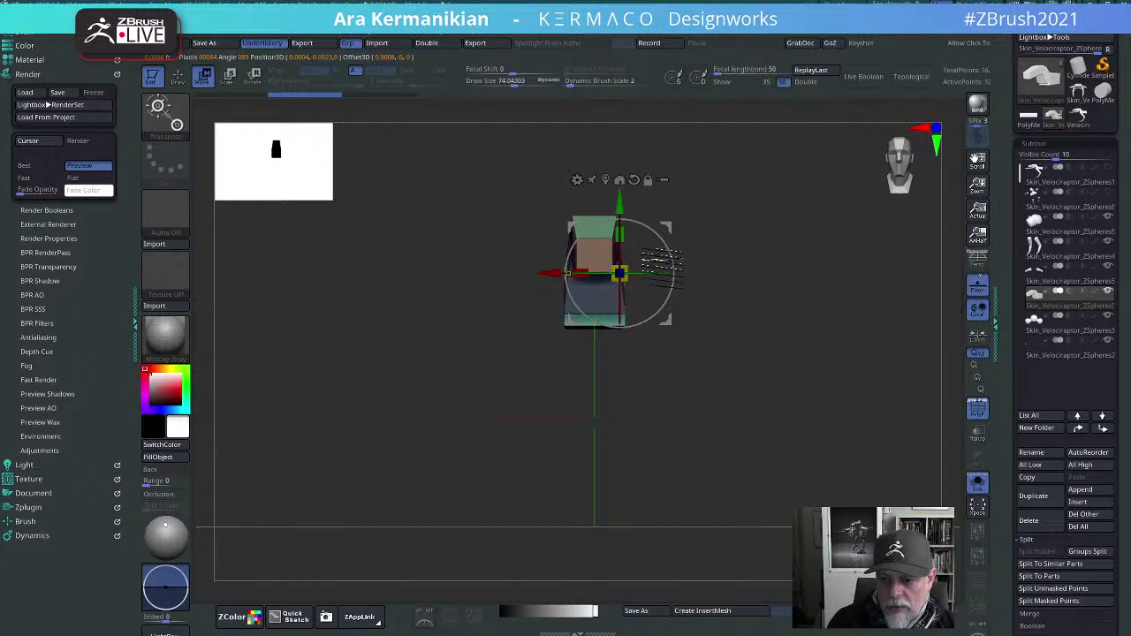
{"action": "left_click", "coordinate": [619, 179]}
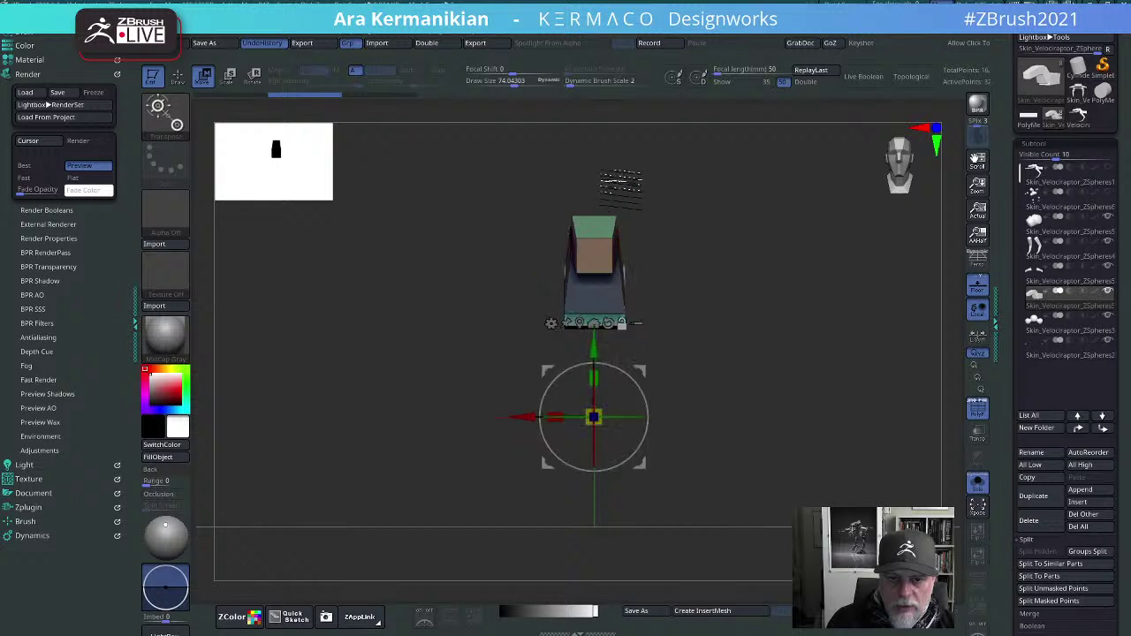
{"action": "left_click_drag", "start_coordinate": [594, 415], "coordinate": [438, 241], "text": "alt"}
Step: Taper the rear end of the tail block with the Move brush, pulling its end corners inward
{"action": "left_click_drag", "start_coordinate": [804, 277], "coordinate": [806, 389]}
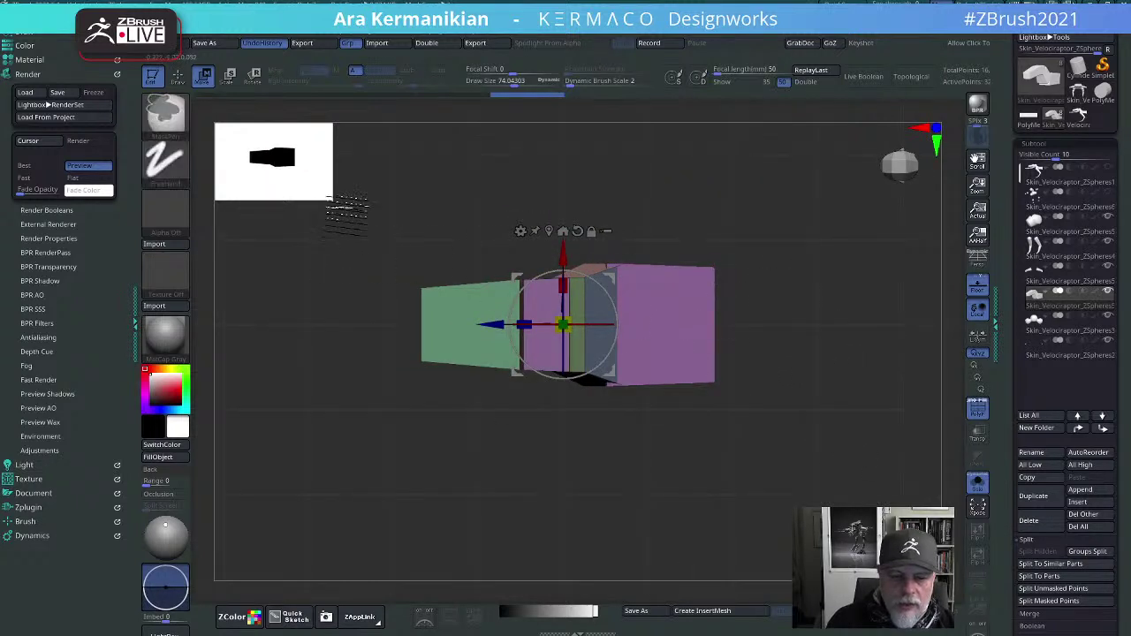
{"action": "left_click_drag", "start_coordinate": [342, 213], "coordinate": [573, 480], "text": "ctrl"}
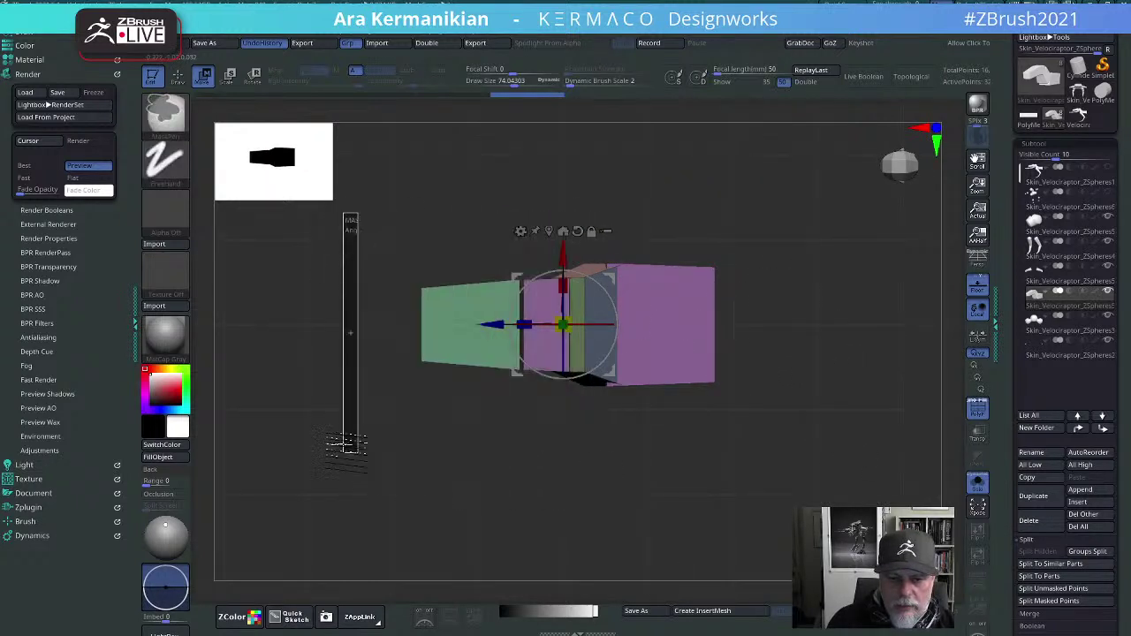
{"action": "key", "text": "q"}
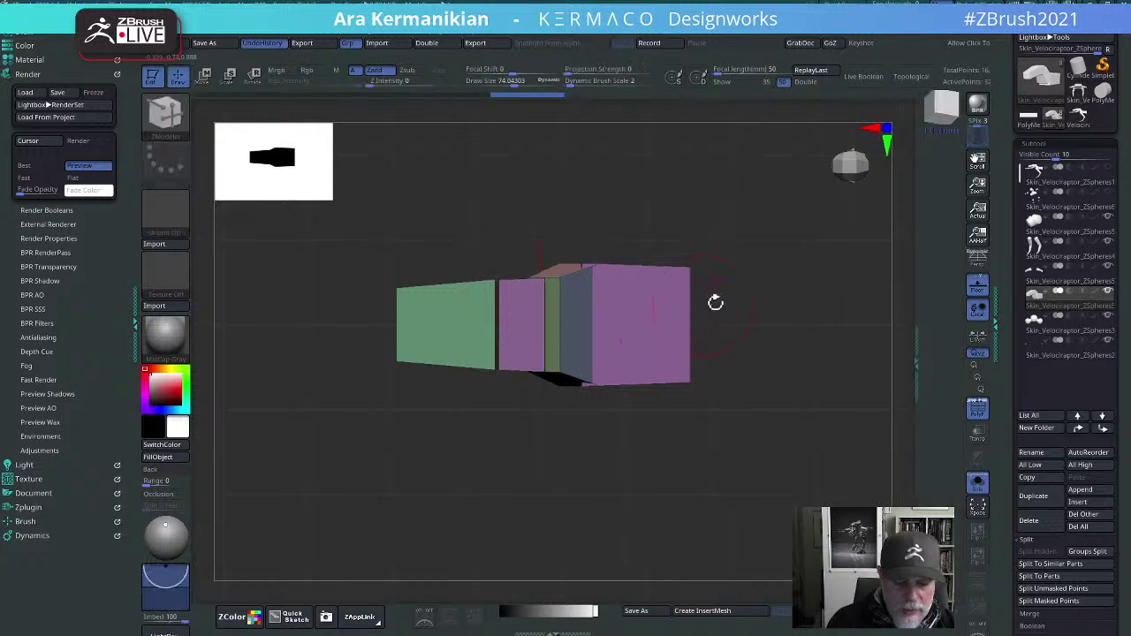
{"action": "key", "text": "b"}
{"action": "key", "text": "m"}
{"action": "key", "text": "v"}
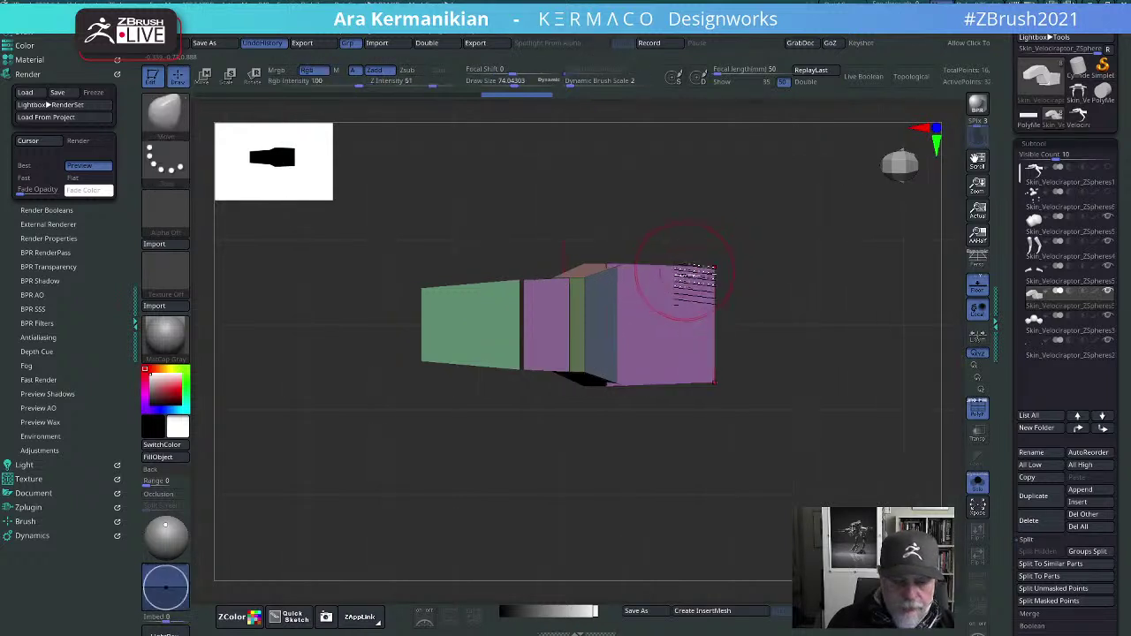
{"action": "left_click_drag", "start_coordinate": [725, 269], "coordinate": [718, 308]}
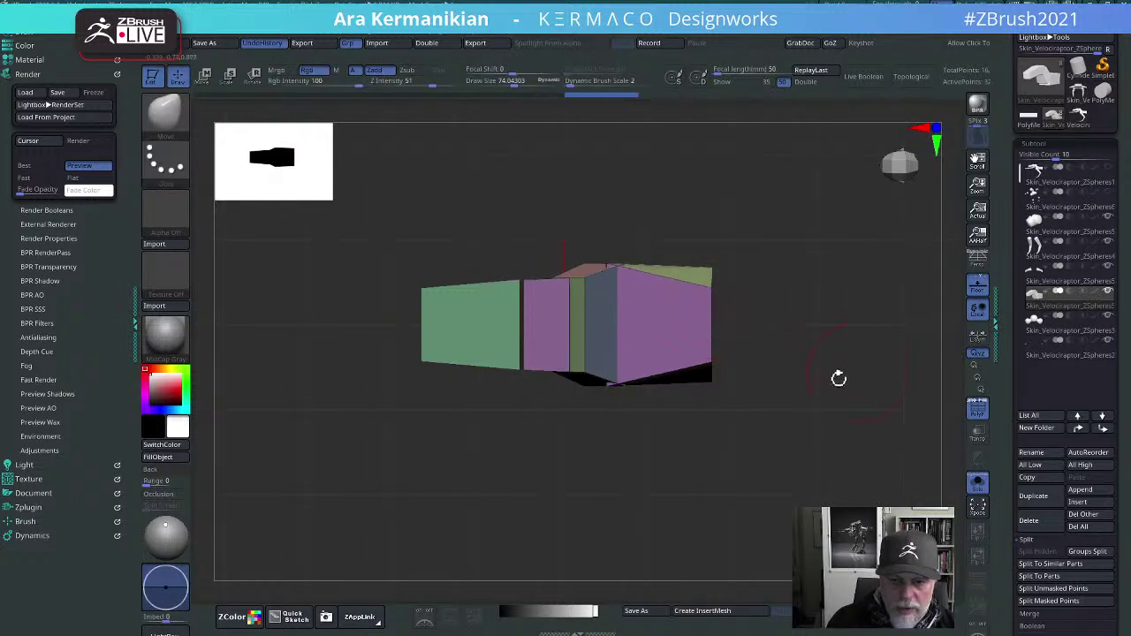
{"action": "left_click_drag", "start_coordinate": [839, 378], "coordinate": [669, 307]}
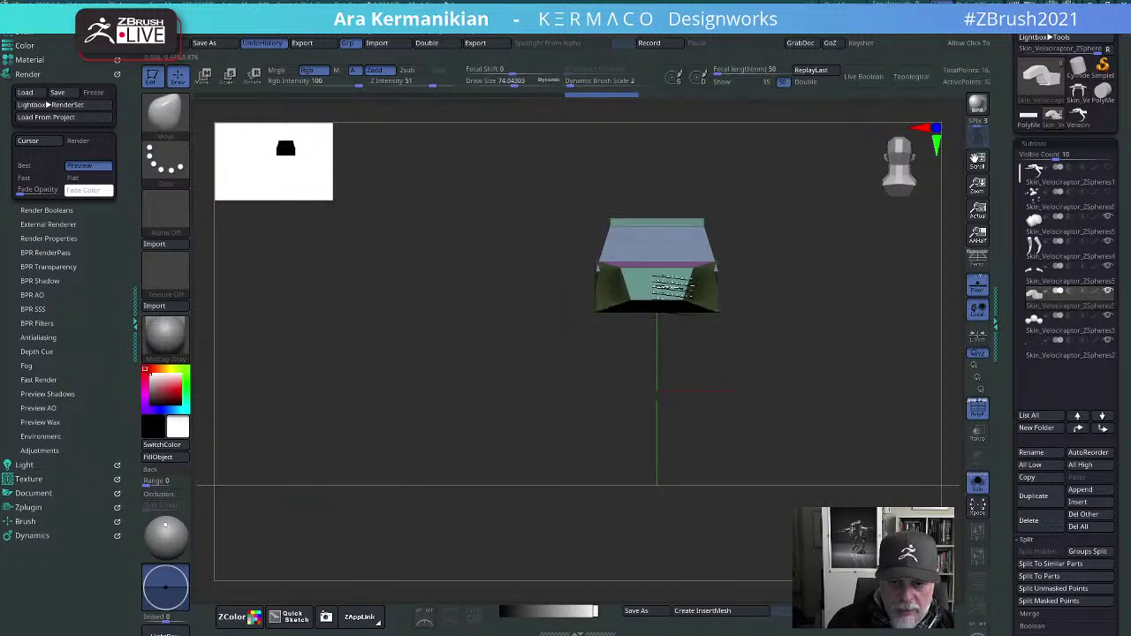
{"action": "left_click_drag", "start_coordinate": [839, 351], "coordinate": [775, 333], "text": "shift"}
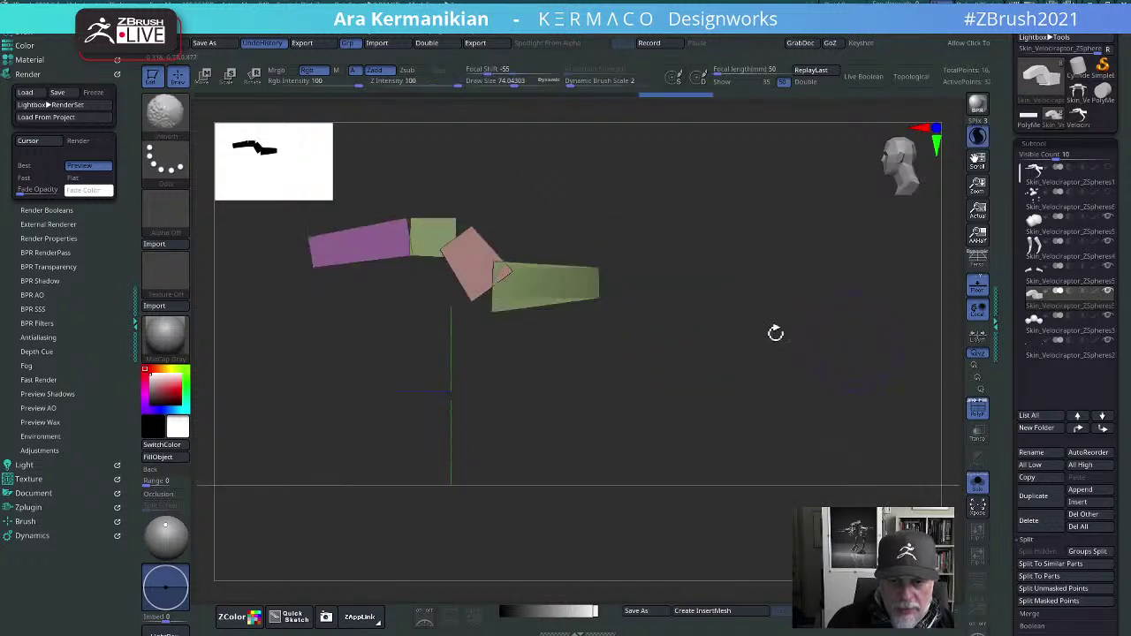
Step: Select the subtool of leftover shoulder joint spheres in the full model and delete it
{"action": "left_click", "coordinate": [976, 482]}
{"action": "left_click_drag", "start_coordinate": [738, 397], "coordinate": [833, 443], "text": "alt"}
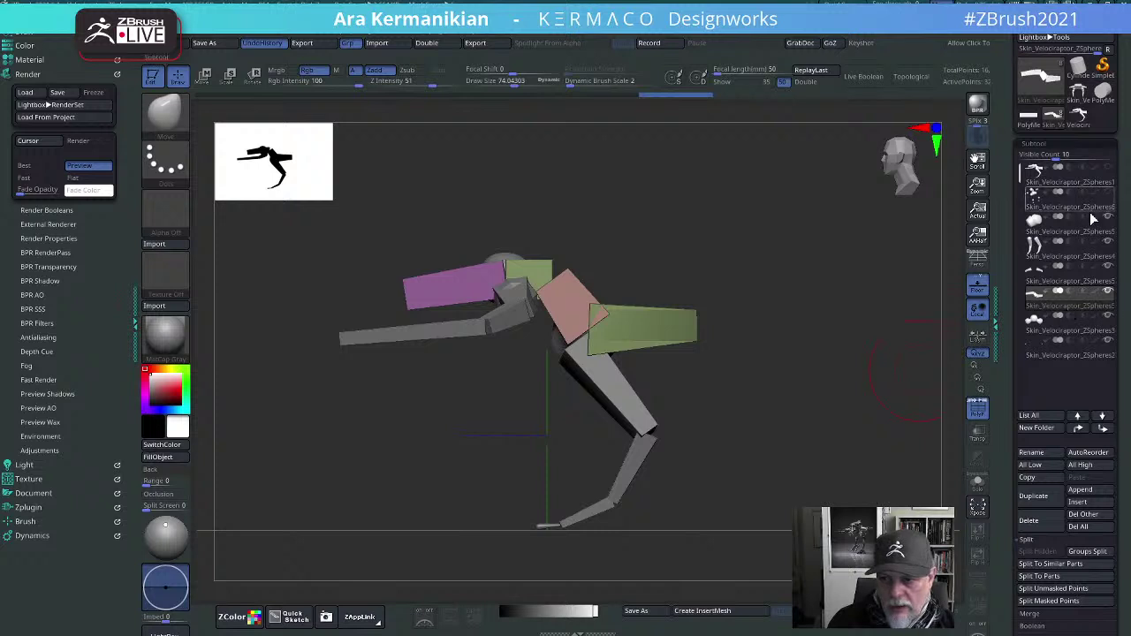
{"action": "mouse_move", "coordinate": [1090, 242]}
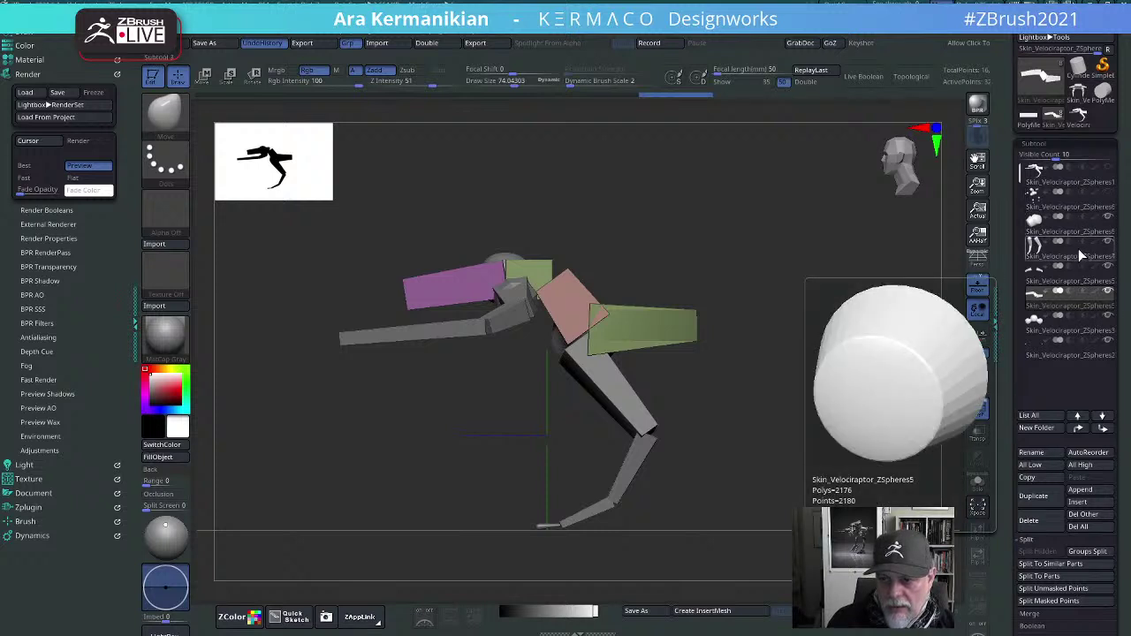
{"action": "left_click_drag", "start_coordinate": [778, 274], "coordinate": [818, 352]}
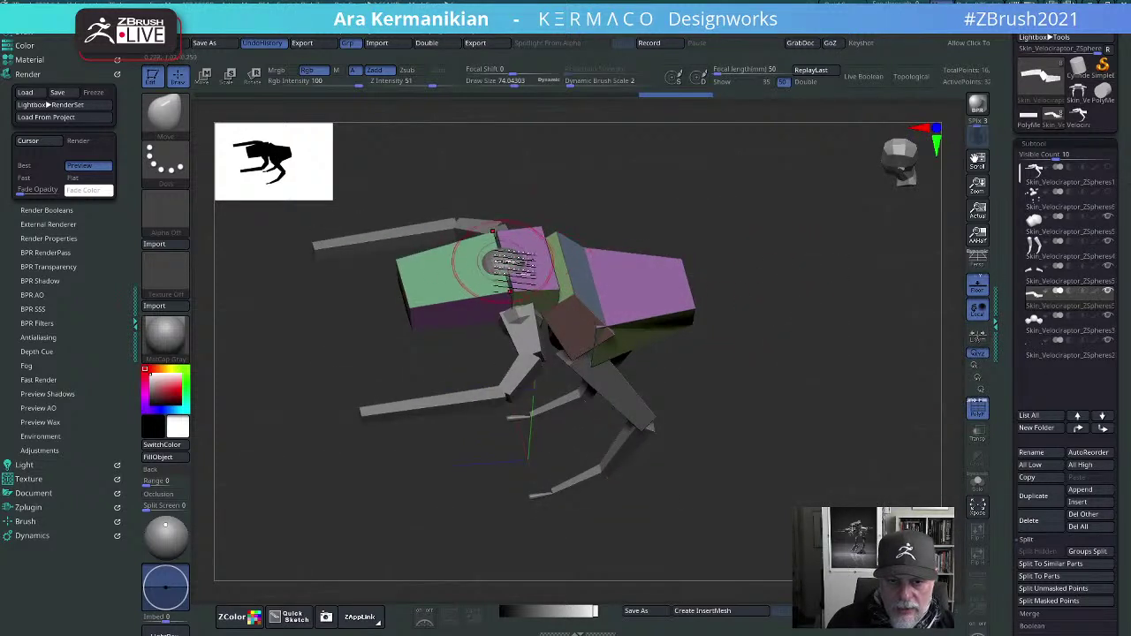
{"action": "left_click", "coordinate": [495, 261], "text": "alt"}
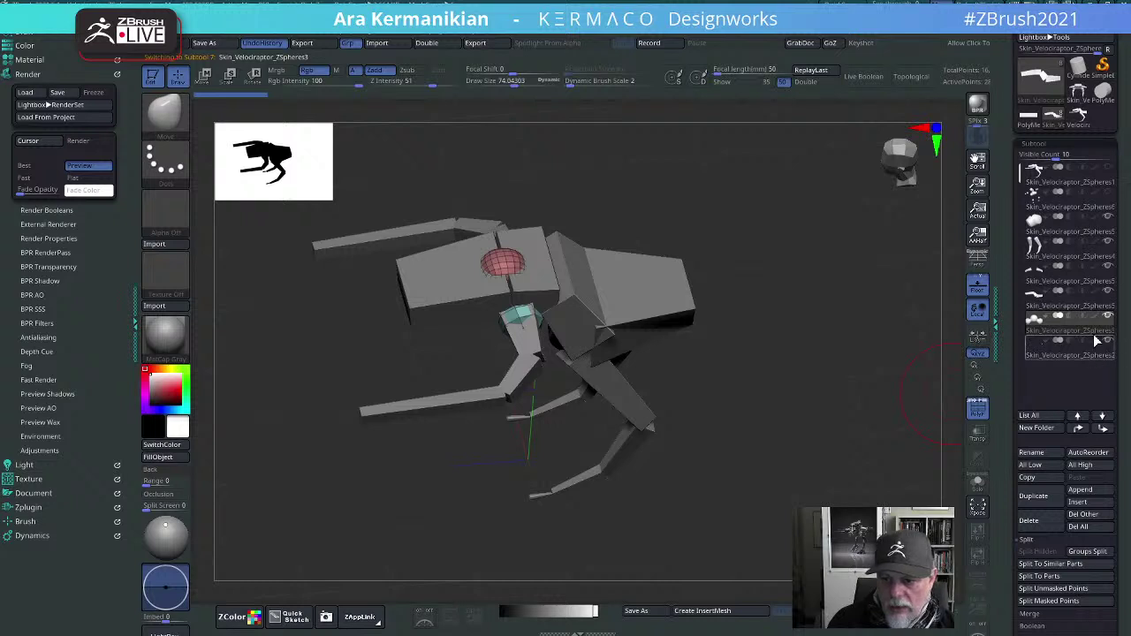
{"action": "left_click", "coordinate": [978, 486]}
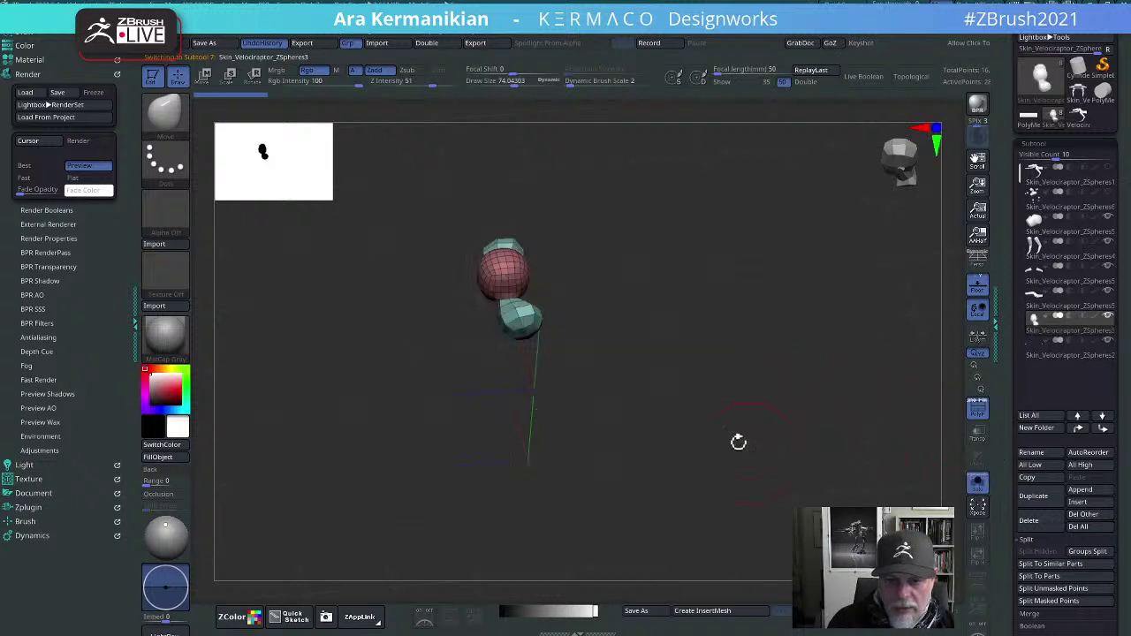
{"action": "left_click_drag", "start_coordinate": [738, 441], "coordinate": [770, 399]}
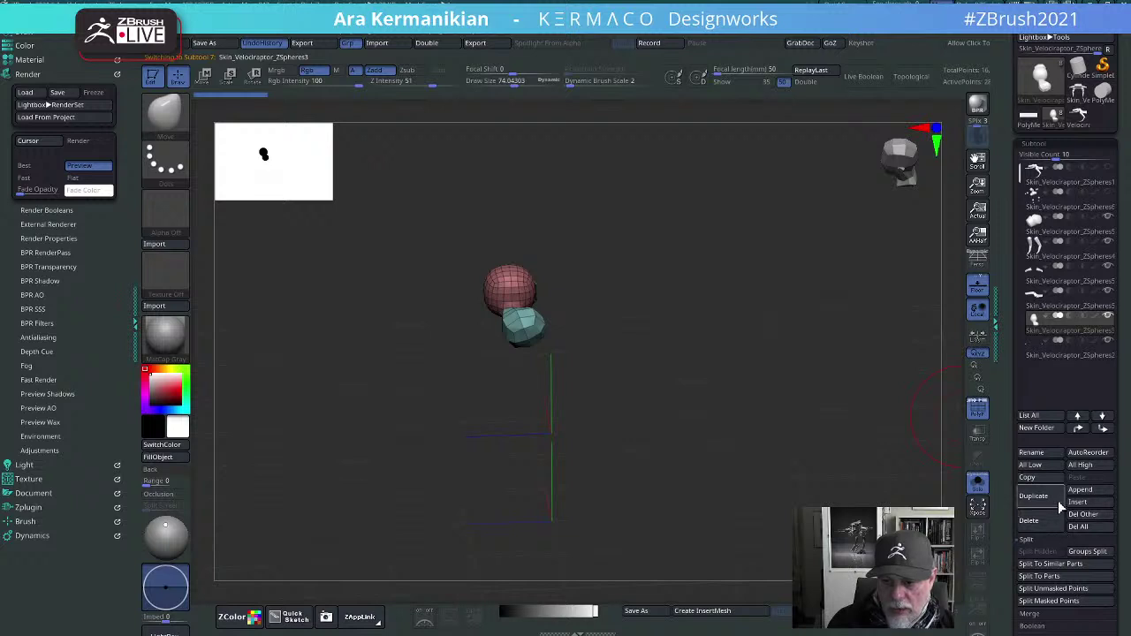
{"action": "left_click", "coordinate": [1039, 526]}
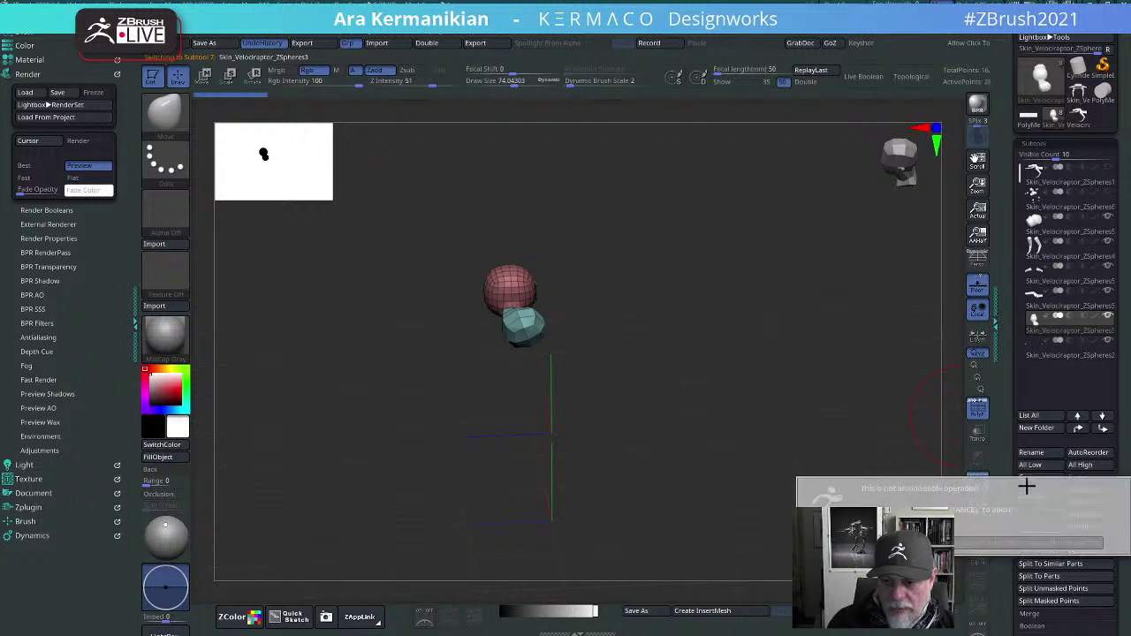
{"action": "left_click", "coordinate": [960, 543]}
Step: Select the central body subtool and reshape the pelvis block with the Move brush, extending it back over the tail
{"action": "left_click_drag", "start_coordinate": [784, 391], "coordinate": [637, 345]}
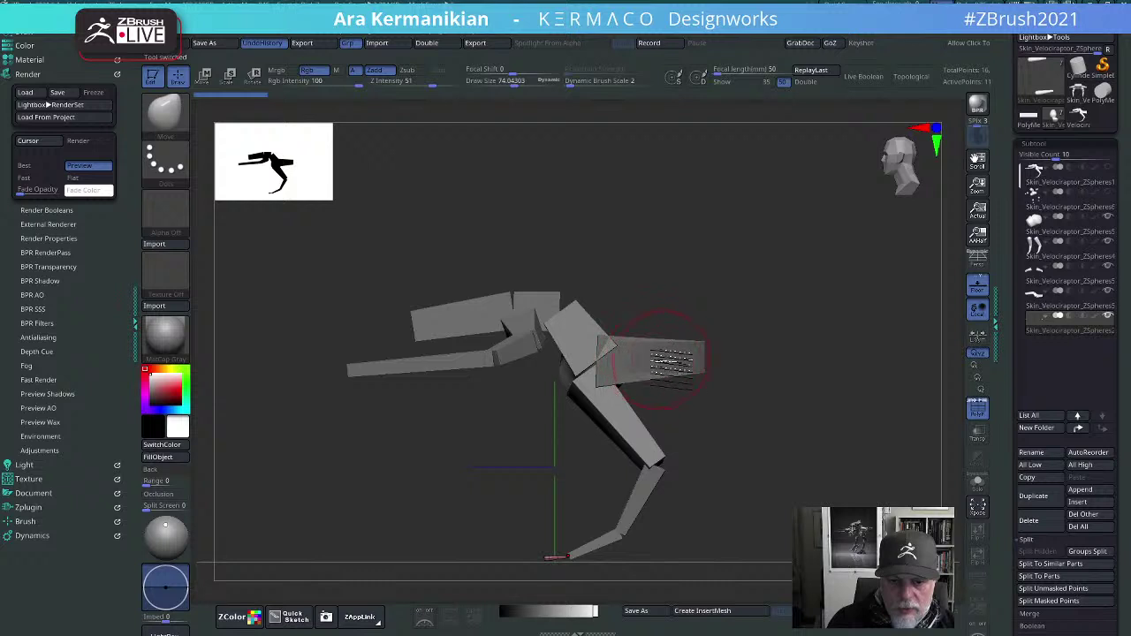
{"action": "left_click", "coordinate": [661, 360], "text": "alt"}
{"action": "mouse_move", "coordinate": [873, 319]}
{"action": "left_mouse_down"}
{"action": "mouse_move", "coordinate": [889, 336]}
{"action": "mouse_move", "coordinate": [637, 351]}
{"action": "mouse_move", "coordinate": [646, 327]}
{"action": "left_mouse_up"}
{"action": "left_click_drag", "start_coordinate": [585, 310], "coordinate": [590, 297]}
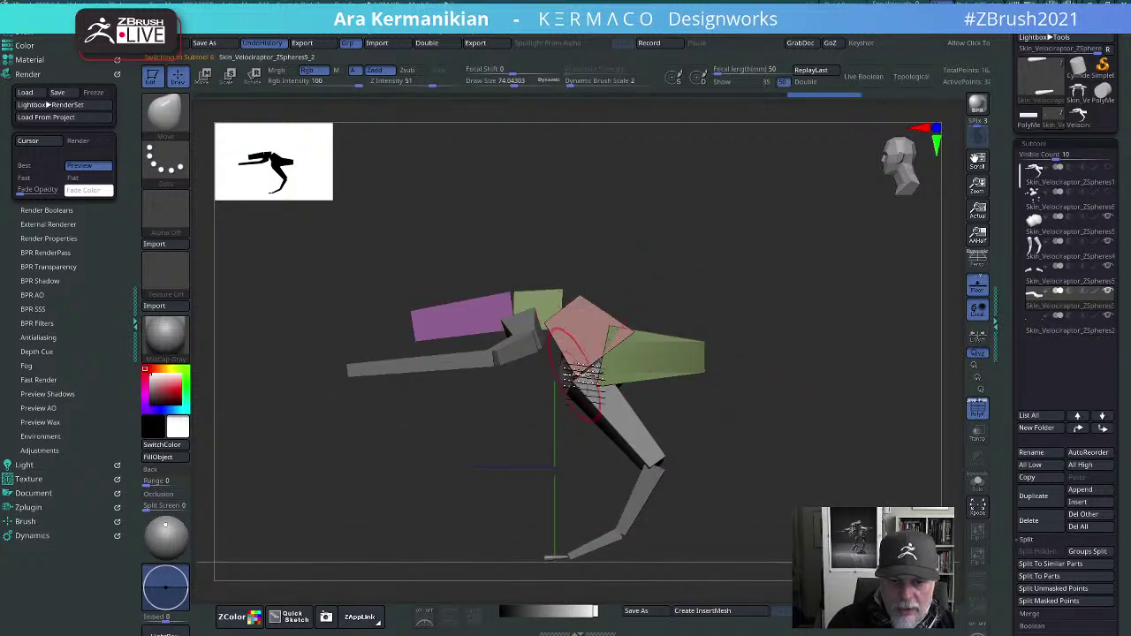
Step: Reduce the Move brush's draw size to about 41 and pull the lower edge of the front torso block inward
{"action": "left_click_drag", "start_coordinate": [713, 331], "coordinate": [676, 353]}
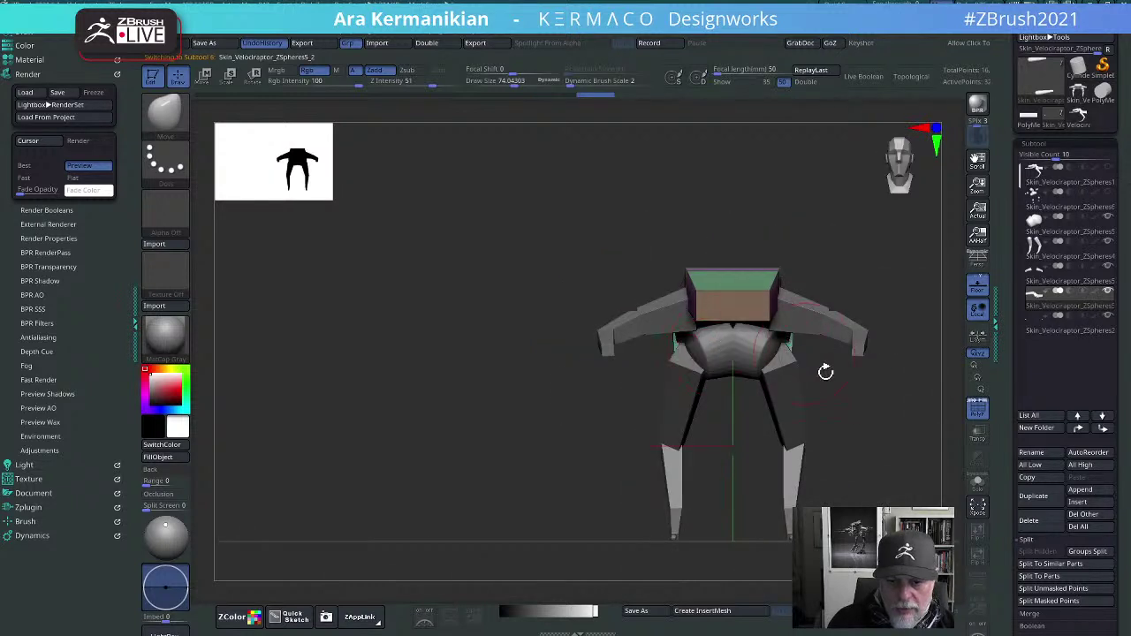
{"action": "mouse_move", "coordinate": [894, 425]}
{"action": "left_mouse_down"}
{"action": "mouse_move", "coordinate": [894, 354]}
{"action": "mouse_move", "coordinate": [889, 430]}
{"action": "left_mouse_up"}
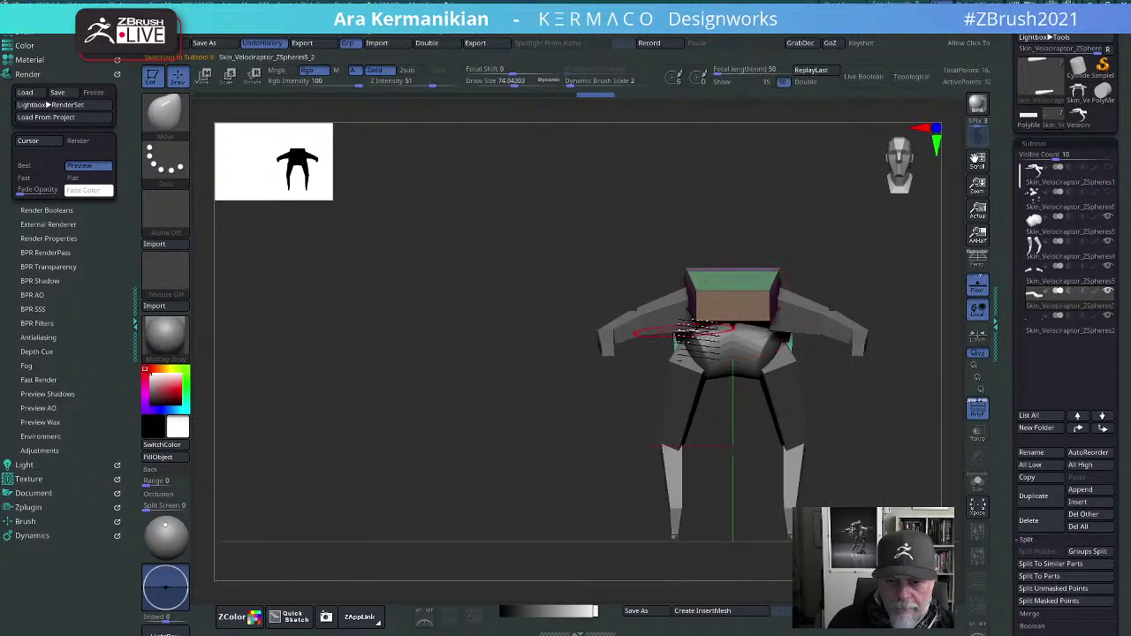
{"action": "key", "text": "s"}
{"action": "left_click_drag", "start_coordinate": [714, 320], "coordinate": [705, 320]}
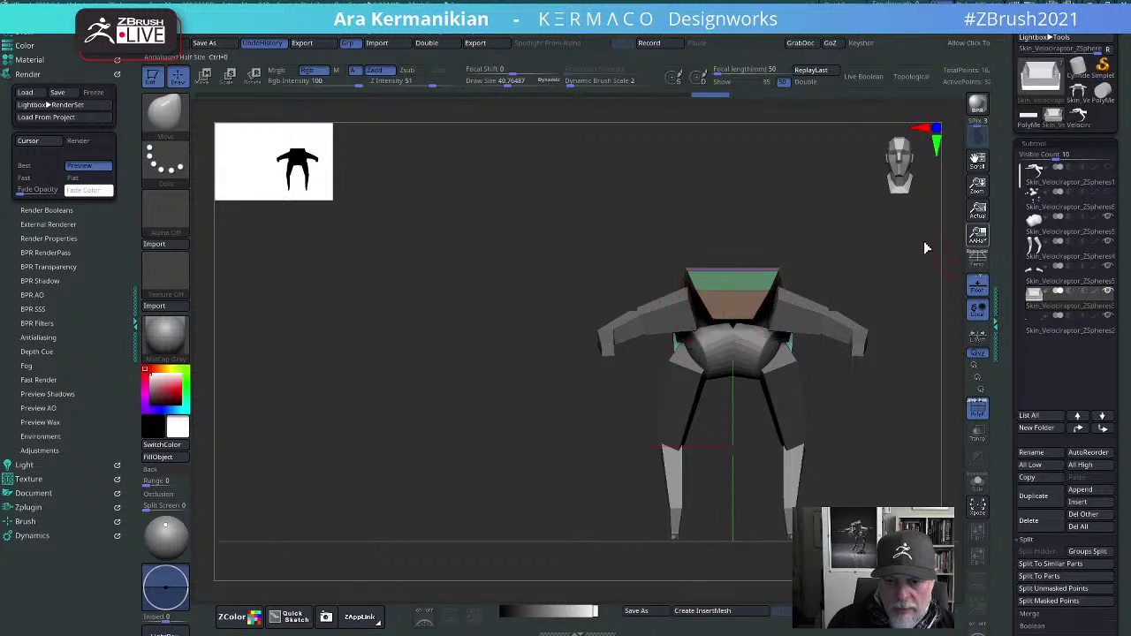
Step: Reshape the upper edge of the torso section just ahead of the pelvis block with the Move brush in side view
{"action": "left_click_drag", "start_coordinate": [927, 248], "coordinate": [896, 228]}
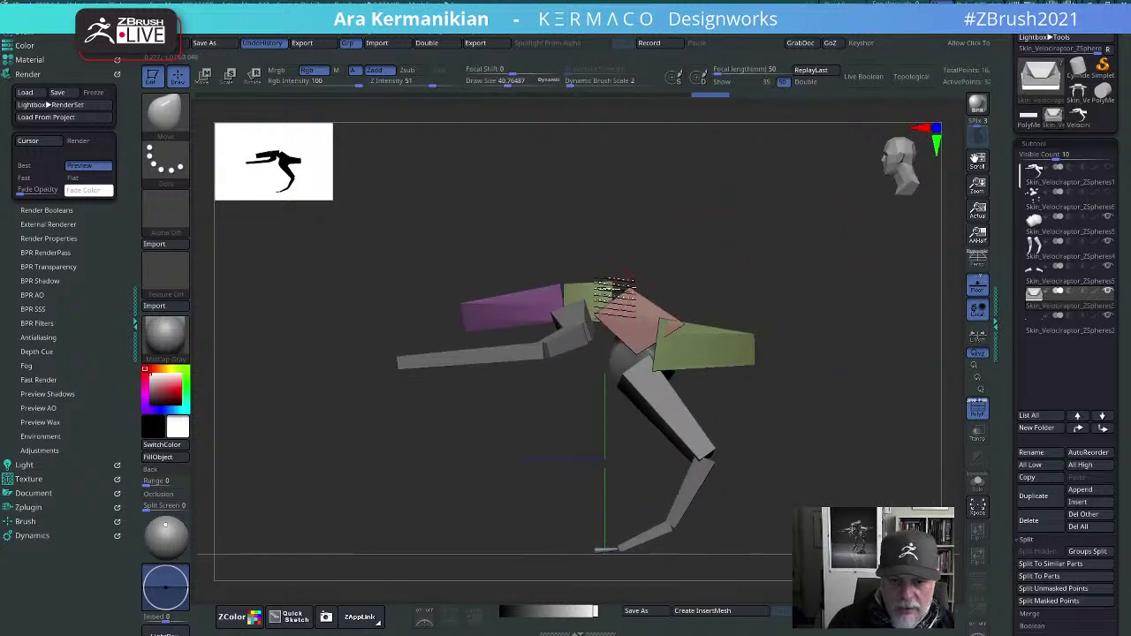
{"action": "left_click_drag", "start_coordinate": [639, 273], "coordinate": [640, 269]}
{"action": "left_click_drag", "start_coordinate": [565, 282], "coordinate": [643, 278]}
{"action": "mouse_move", "coordinate": [616, 320]}
{"action": "left_mouse_down"}
{"action": "mouse_move", "coordinate": [685, 303]}
{"action": "mouse_move", "coordinate": [778, 329]}
{"action": "mouse_move", "coordinate": [822, 279]}
{"action": "mouse_move", "coordinate": [782, 391]}
{"action": "mouse_move", "coordinate": [588, 373]}
{"action": "left_mouse_up"}
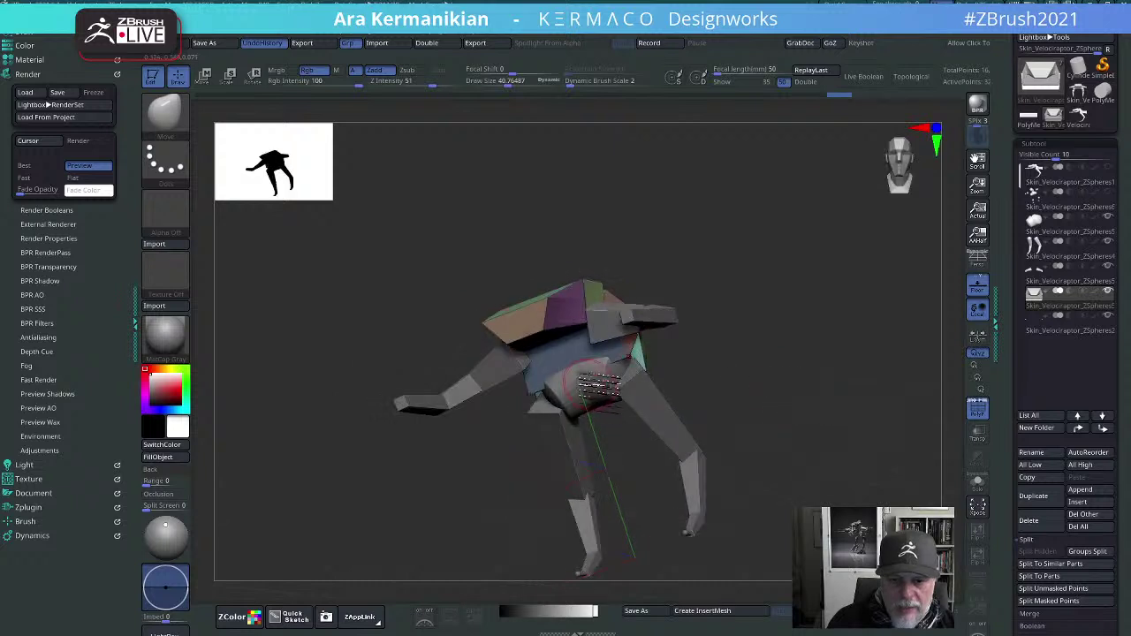
Step: Select the rounded hip subtool between the thighs, reconstruct its lower subdivision levels and delete the higher ones
{"action": "left_click", "coordinate": [603, 382], "text": "alt"}
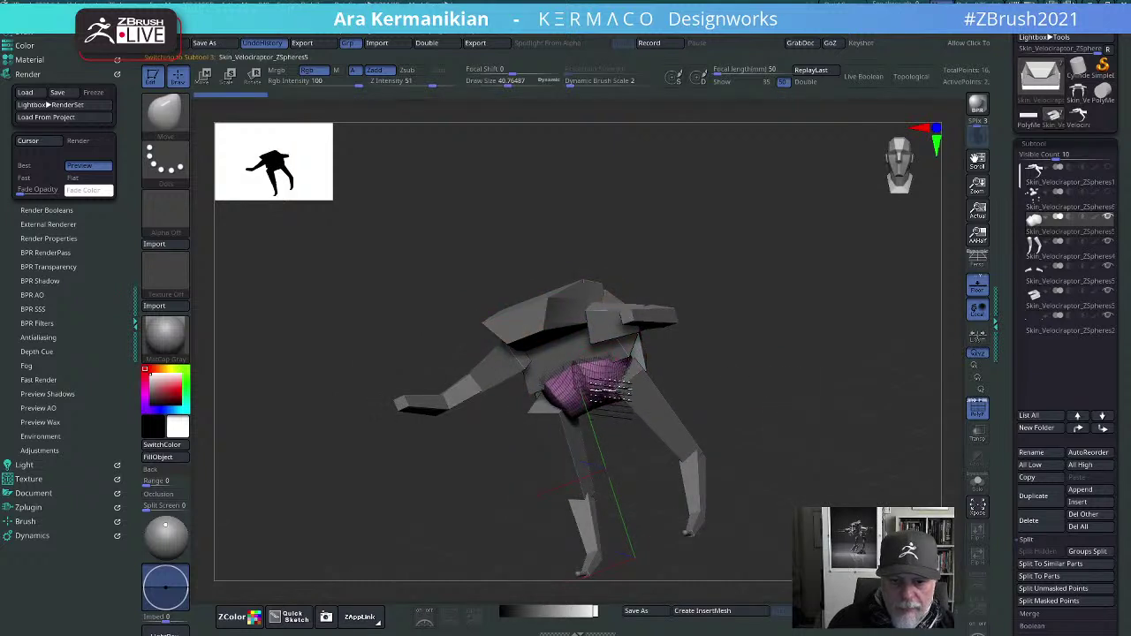
{"action": "left_click_drag", "start_coordinate": [801, 389], "coordinate": [716, 384]}
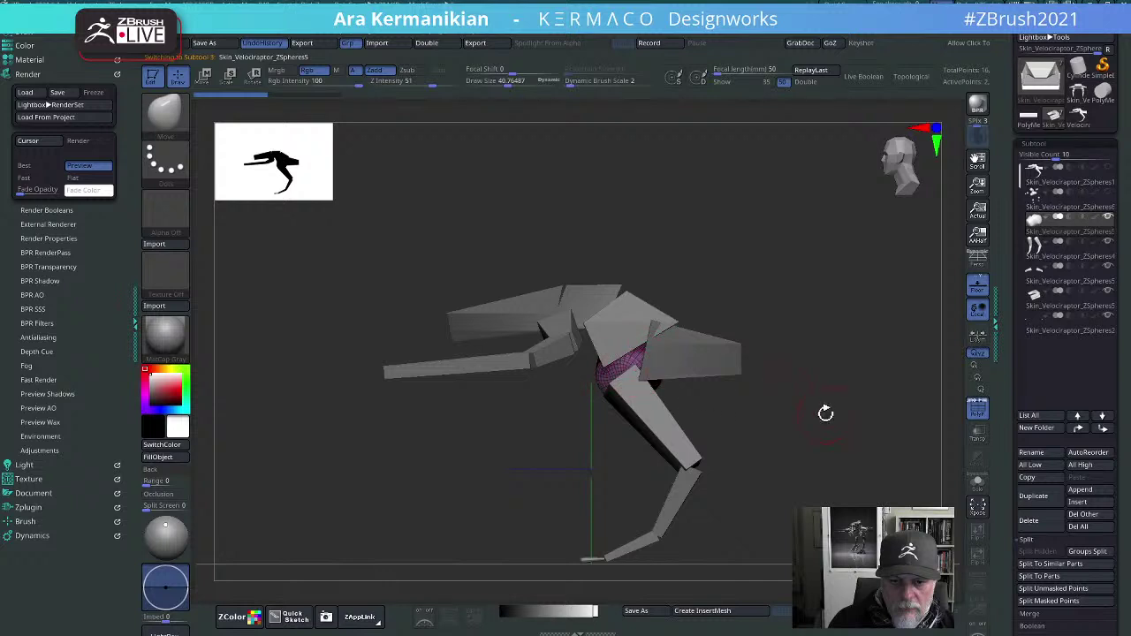
{"action": "left_click_drag", "start_coordinate": [826, 412], "coordinate": [623, 384]}
{"action": "left_click_drag", "start_coordinate": [827, 418], "coordinate": [872, 419], "text": "alt"}
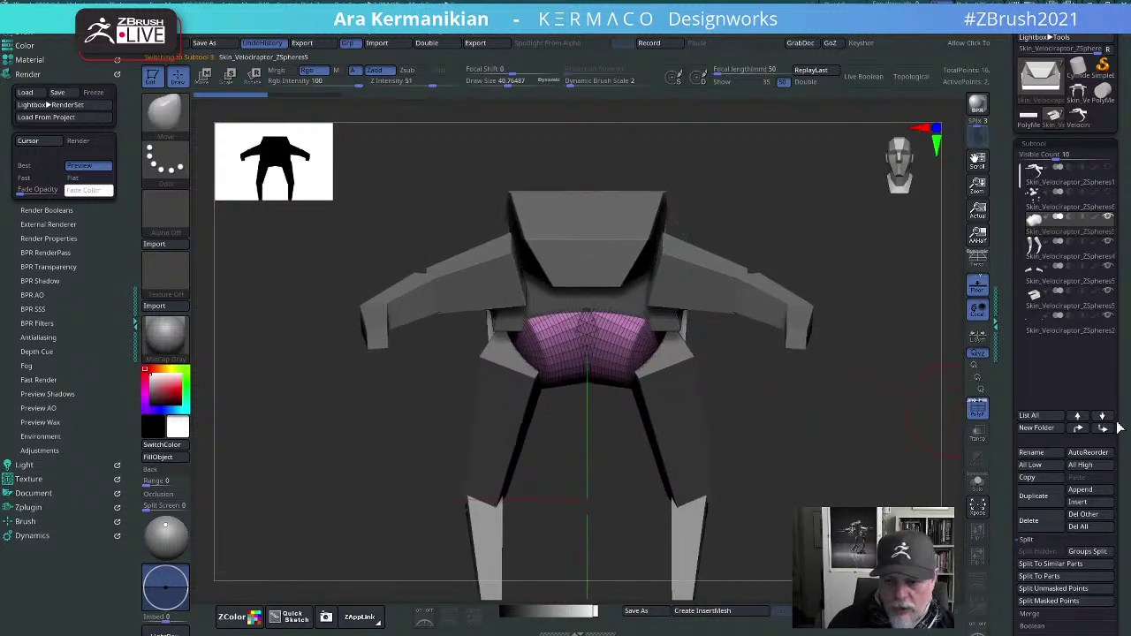
{"action": "left_click_drag", "start_coordinate": [1005, 566], "coordinate": [1019, 468]}
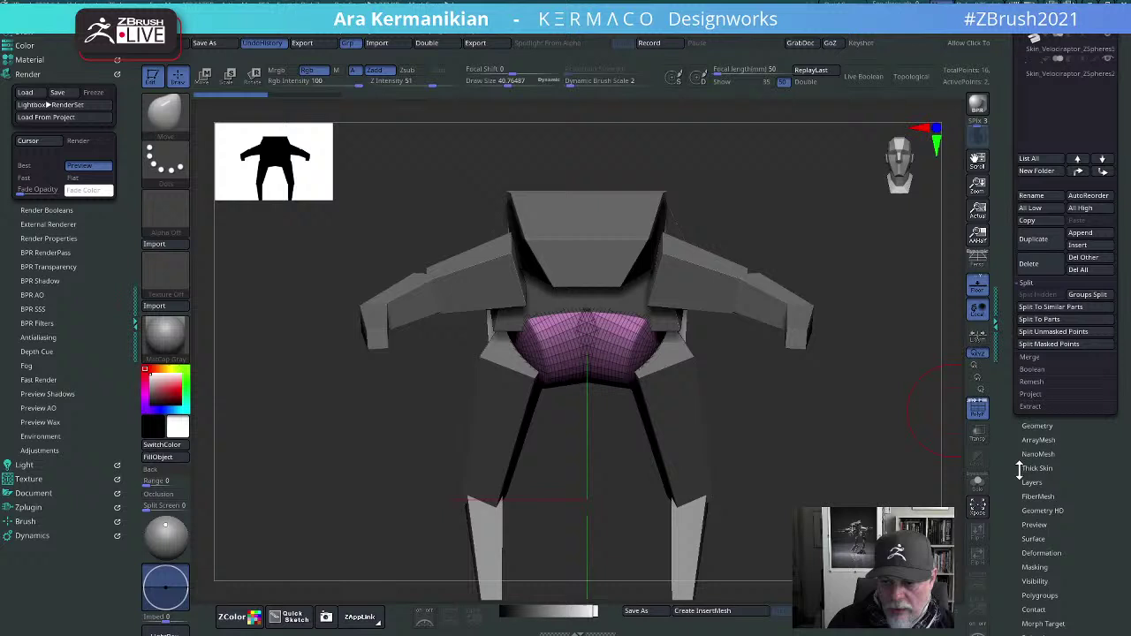
{"action": "left_click", "coordinate": [1040, 424]}
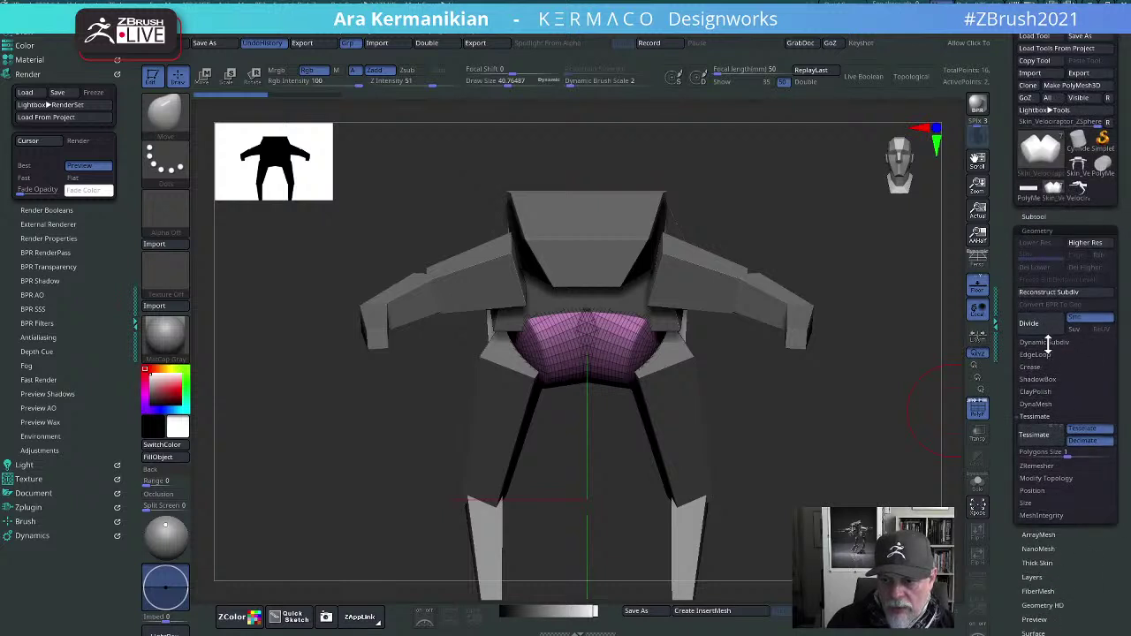
{"action": "left_click", "coordinate": [1040, 478]}
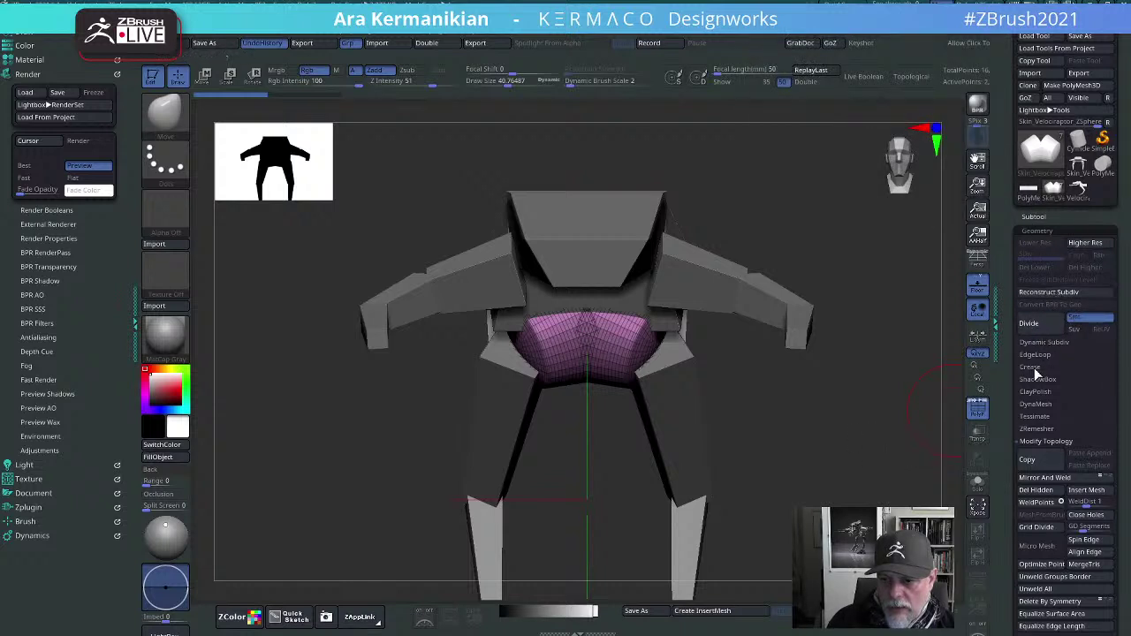
{"action": "left_click", "coordinate": [1058, 294]}
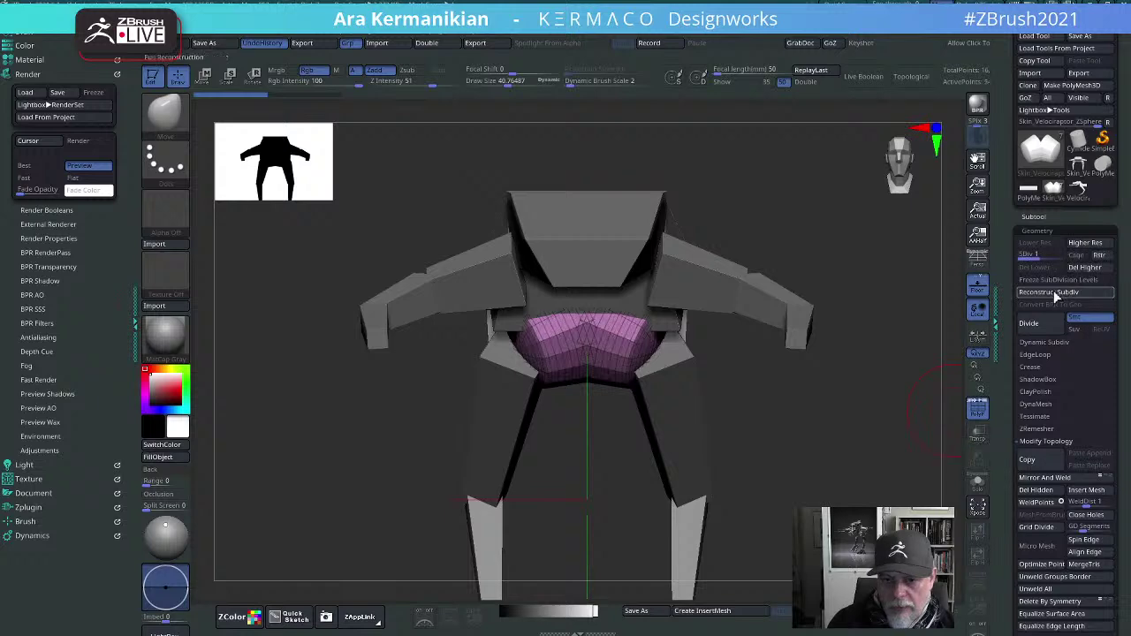
{"action": "left_click", "coordinate": [1064, 295]}
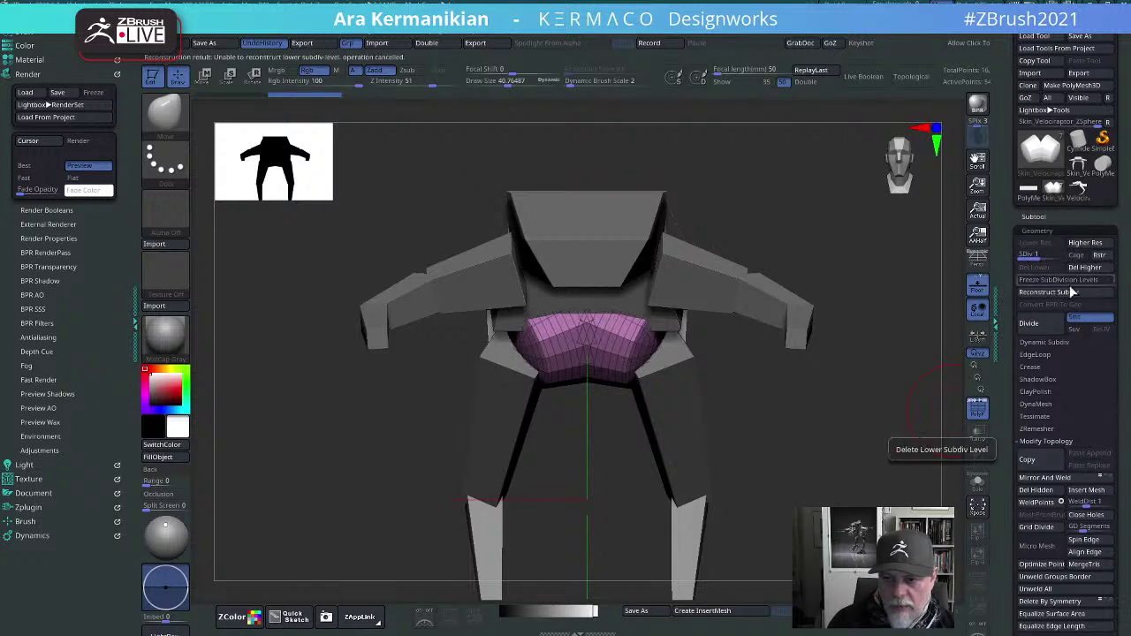
{"action": "left_click", "coordinate": [1085, 268]}
Step: Select the central body subtool and widen the rear torso and pelvis blocks outward with the Move brush
{"action": "left_click_drag", "start_coordinate": [816, 432], "coordinate": [782, 510]}
{"action": "left_click_drag", "start_coordinate": [833, 448], "coordinate": [792, 308], "text": "alt"}
{"action": "left_click", "coordinate": [665, 265], "text": "alt"}
{"action": "left_click_drag", "start_coordinate": [760, 258], "coordinate": [855, 256]}
{"action": "left_click_drag", "start_coordinate": [792, 196], "coordinate": [682, 362], "text": "shift"}
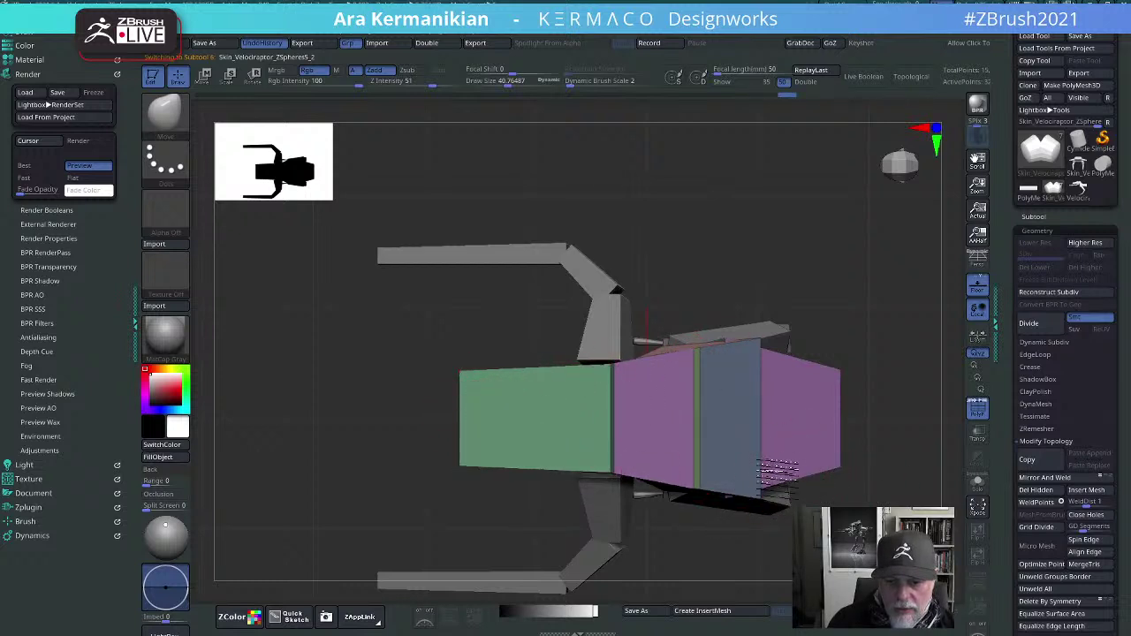
{"action": "mouse_move", "coordinate": [933, 468]}
{"action": "left_mouse_down"}
{"action": "mouse_move", "coordinate": [937, 279]}
{"action": "mouse_move", "coordinate": [781, 316]}
{"action": "mouse_move", "coordinate": [851, 248]}
{"action": "mouse_move", "coordinate": [707, 283]}
{"action": "mouse_move", "coordinate": [751, 294]}
{"action": "mouse_move", "coordinate": [655, 292]}
{"action": "mouse_move", "coordinate": [652, 303]}
{"action": "mouse_move", "coordinate": [683, 302]}
{"action": "left_mouse_up"}
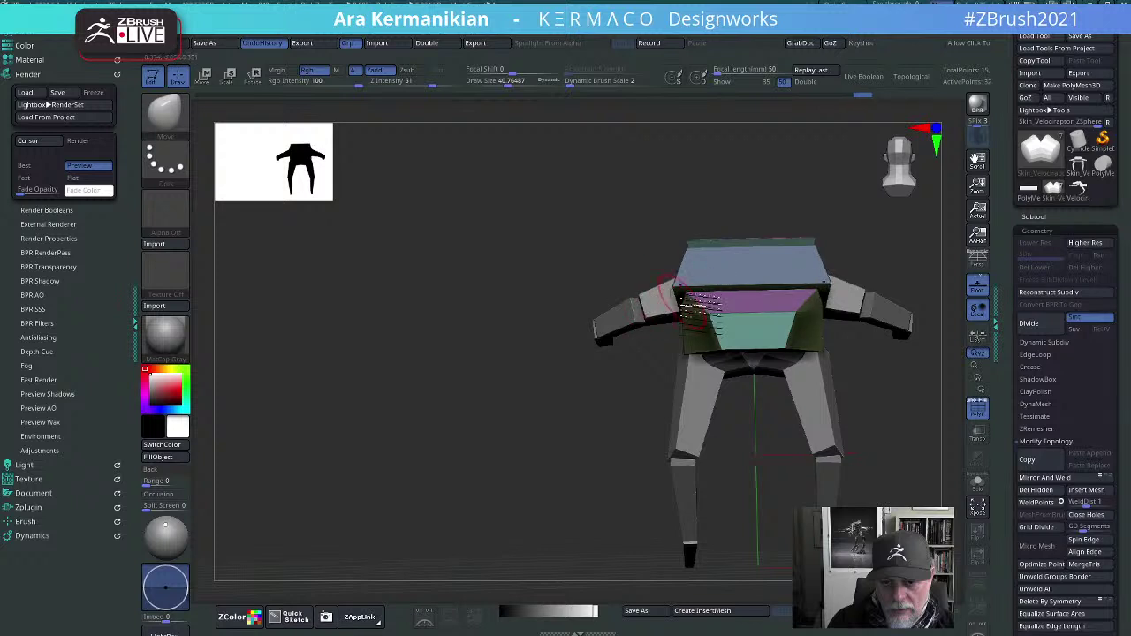
{"action": "left_click_drag", "start_coordinate": [813, 327], "coordinate": [787, 363]}
{"action": "left_click_drag", "start_coordinate": [903, 457], "coordinate": [398, 403]}
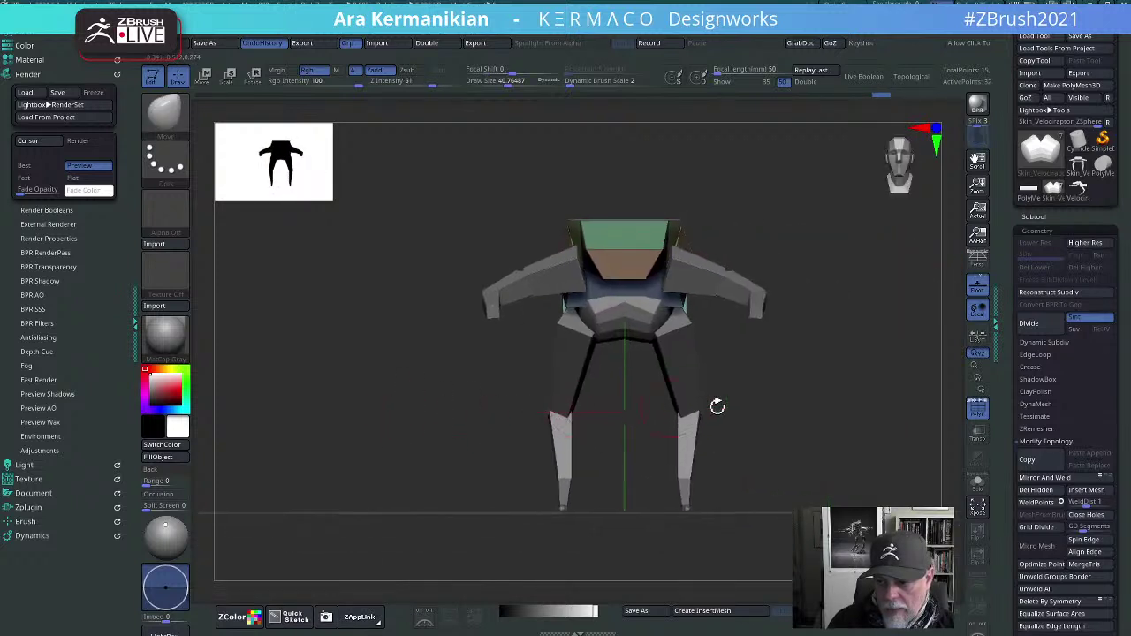
{"action": "left_click_drag", "start_coordinate": [829, 427], "coordinate": [808, 379]}
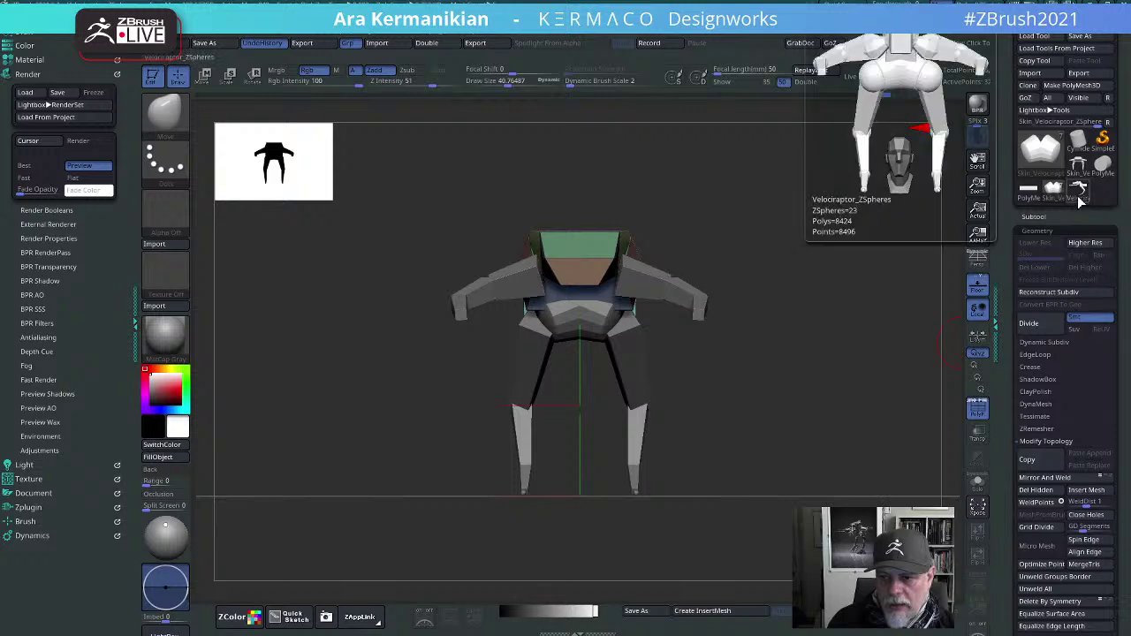
Step: Switch to the Velociraptor_ZSpheres tool and examine the original ZSphere figure from the front and side
{"action": "mouse_move", "coordinate": [1029, 201]}
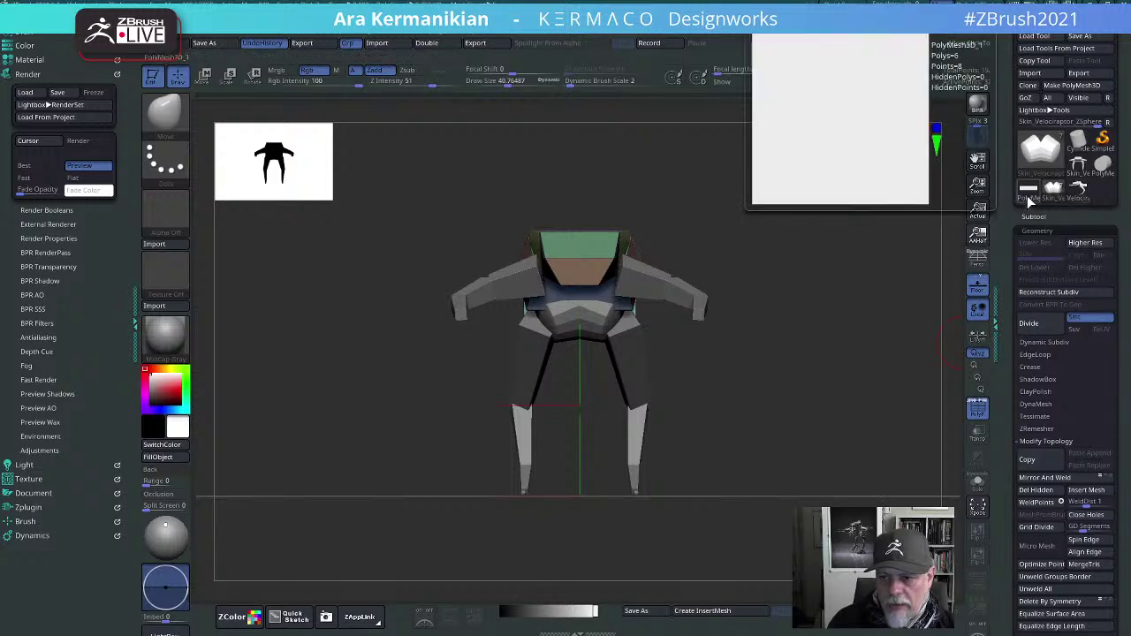
{"action": "left_click", "coordinate": [1084, 197]}
{"action": "left_click_drag", "start_coordinate": [824, 358], "coordinate": [803, 357]}
{"action": "left_click_drag", "start_coordinate": [815, 311], "coordinate": [845, 315]}
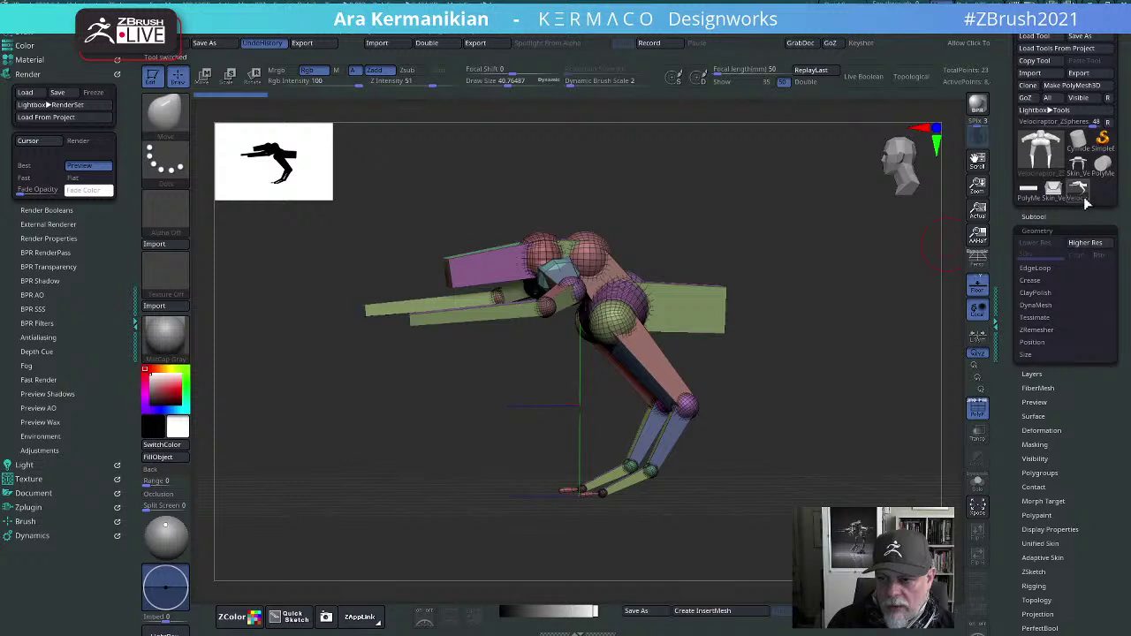
{"action": "left_click", "coordinate": [1029, 216]}
{"action": "left_click_drag", "start_coordinate": [833, 286], "coordinate": [659, 281], "text": "shift"}
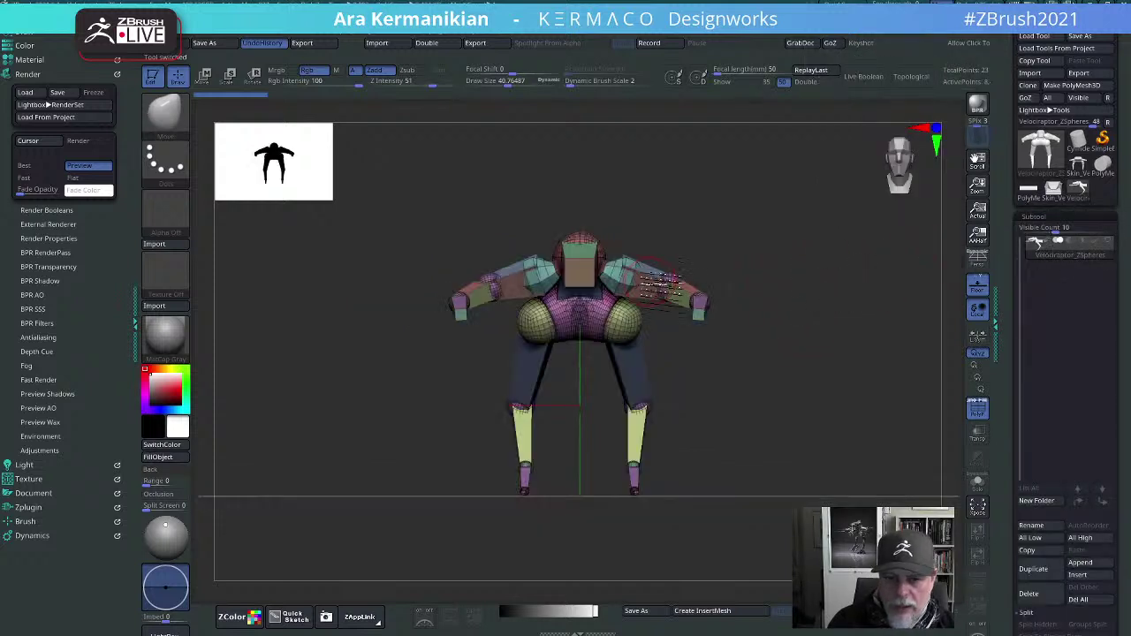
{"action": "left_click_drag", "start_coordinate": [815, 247], "coordinate": [771, 324], "text": "alt"}
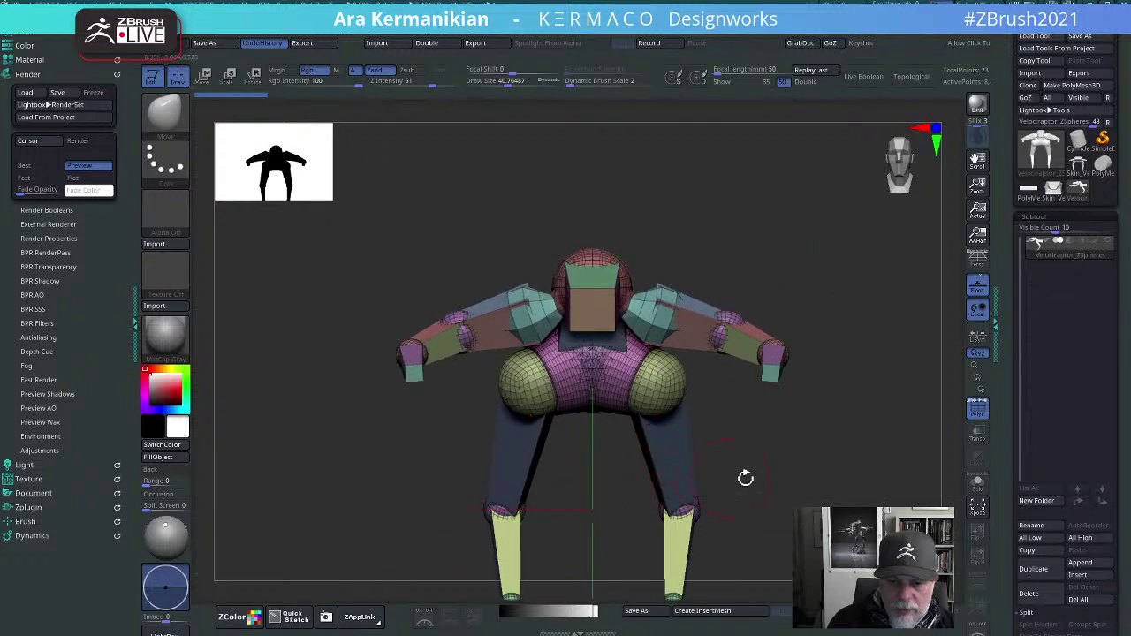
{"action": "left_click_drag", "start_coordinate": [745, 478], "coordinate": [672, 463]}
{"action": "left_click_drag", "start_coordinate": [828, 465], "coordinate": [751, 391]}
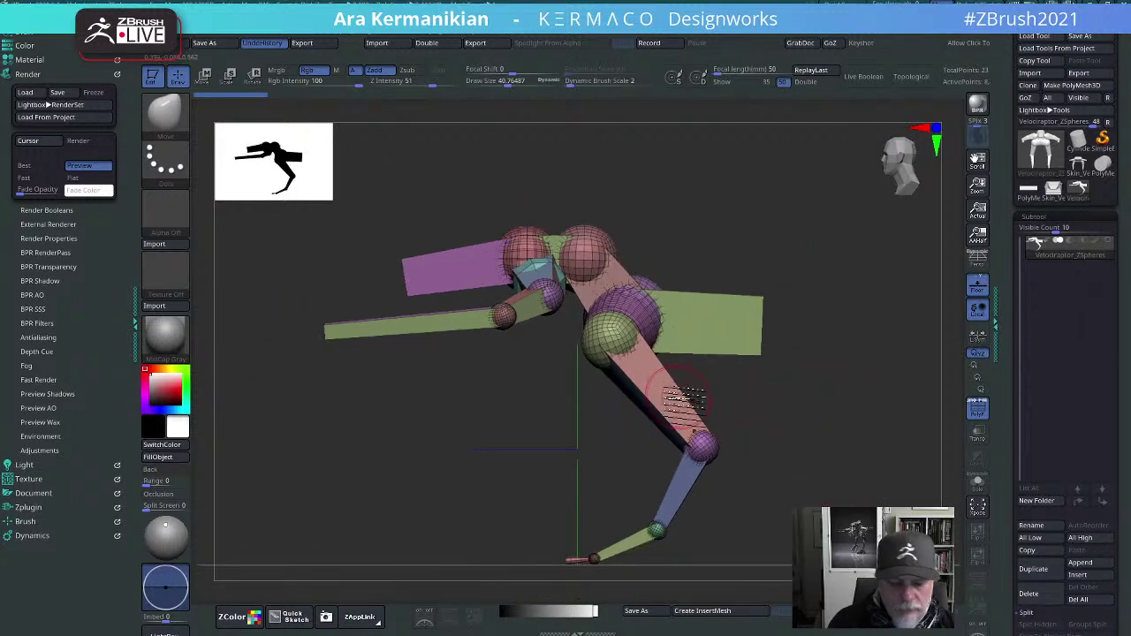
{"action": "key", "text": "b"}
{"action": "key", "text": "z"}
{"action": "key", "text": "m"}
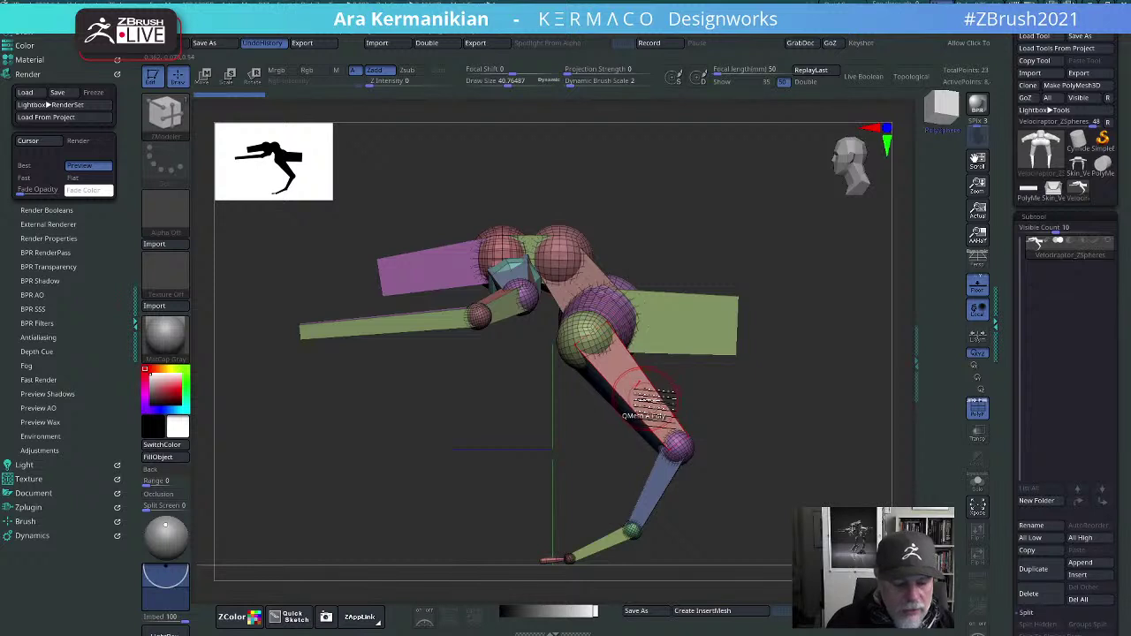
{"action": "key", "text": "b"}
{"action": "key", "text": "m"}
{"action": "key", "text": "v"}
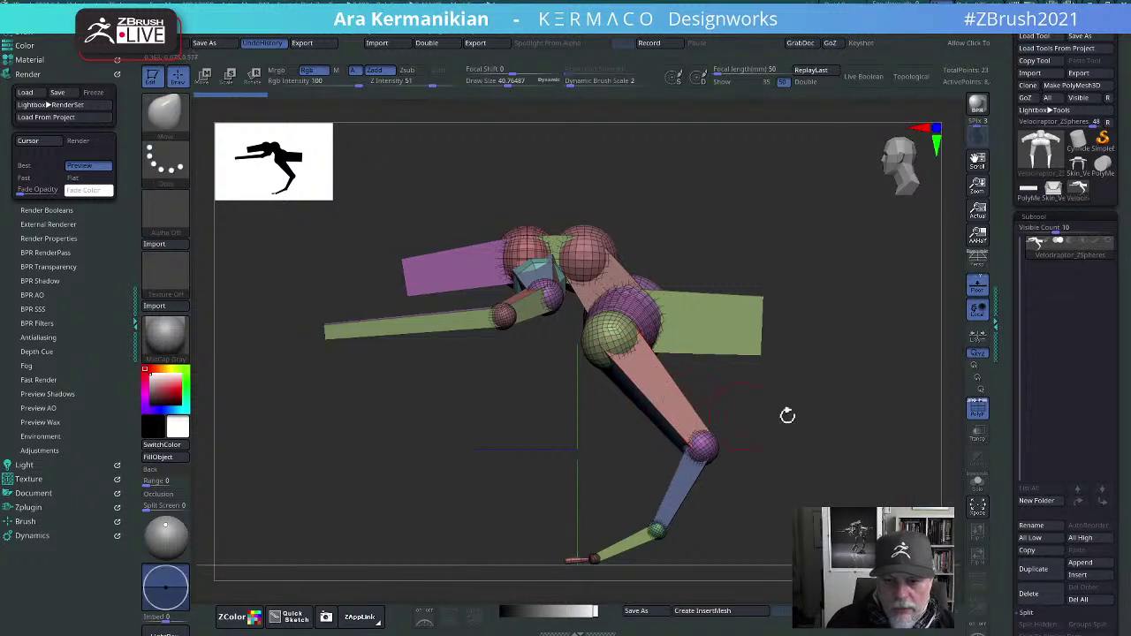
{"action": "mouse_move", "coordinate": [1093, 258]}
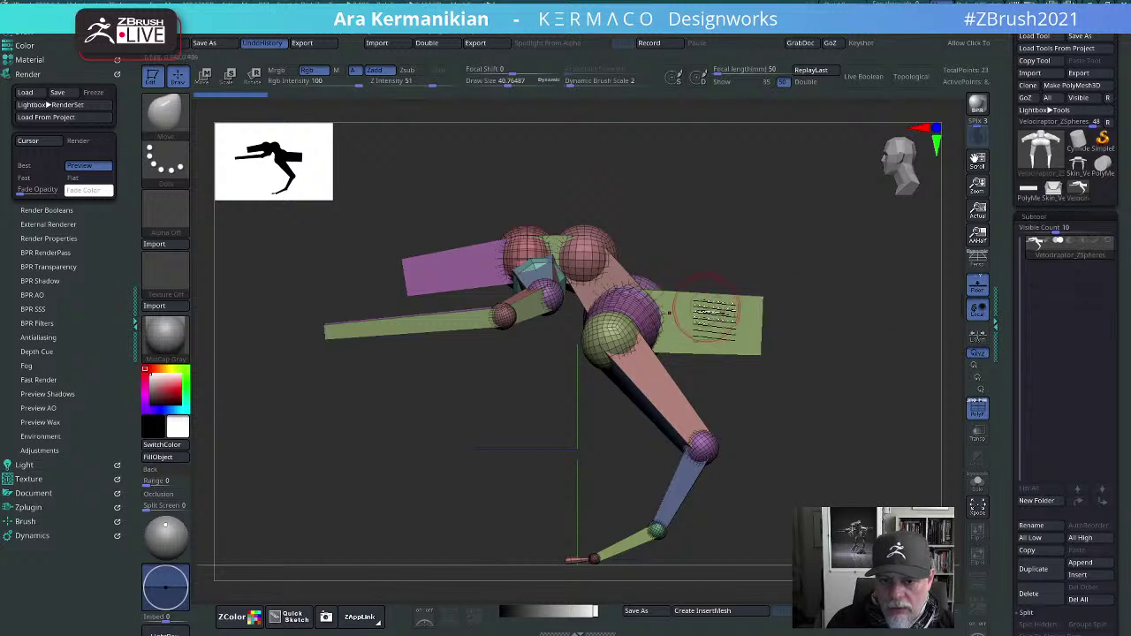
{"action": "key", "text": "w"}
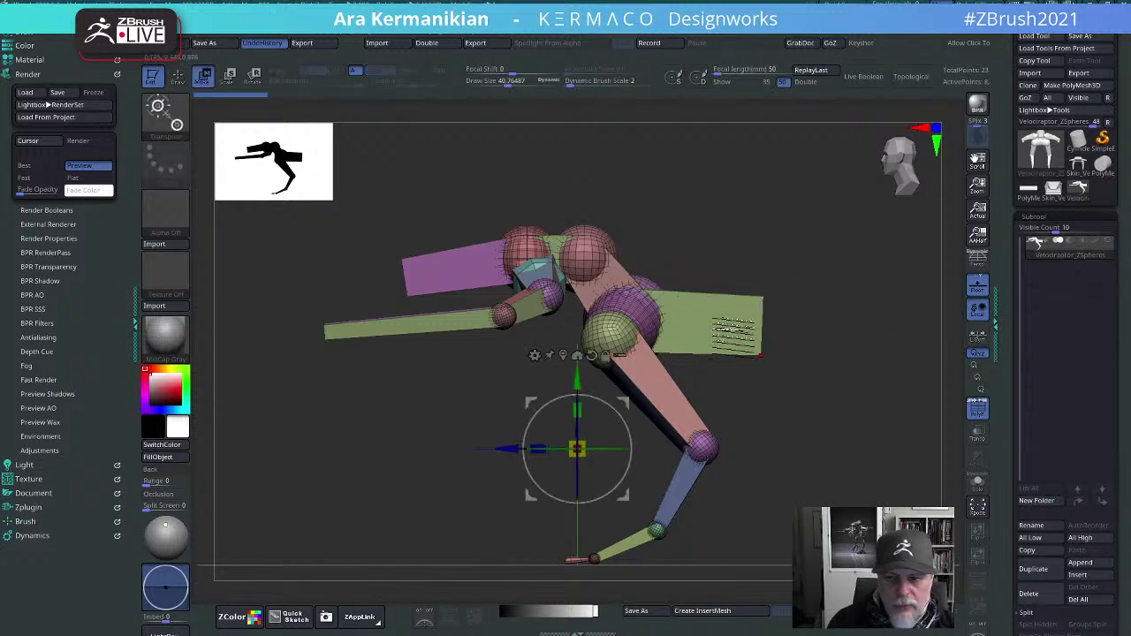
{"action": "key", "text": "q"}
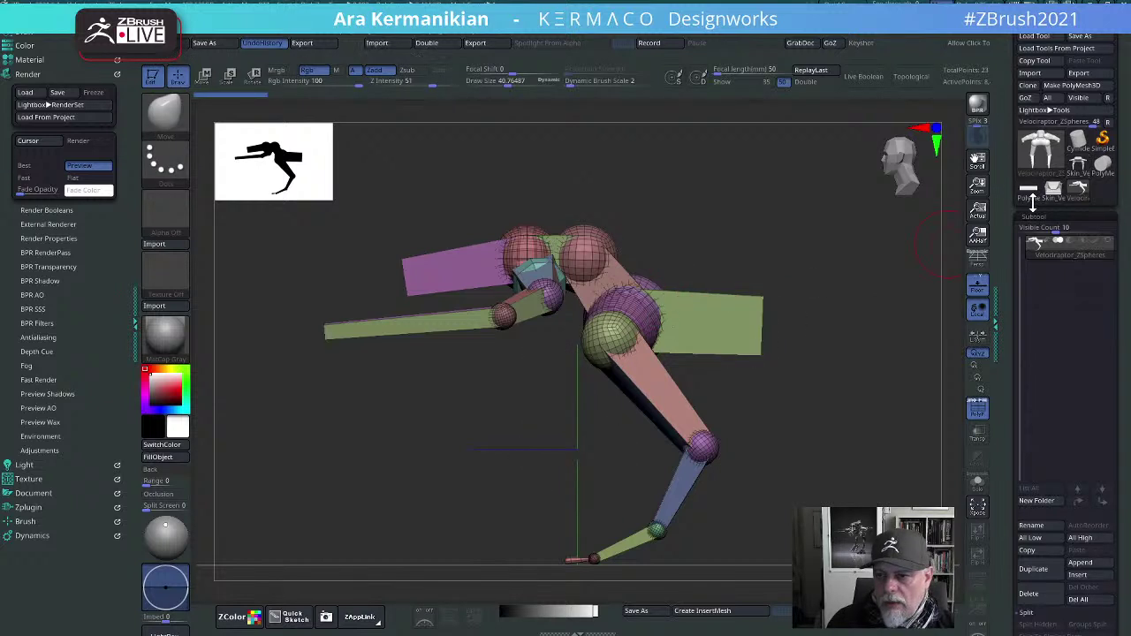
Step: Try to pull the rear of the pelvis sphere up and back with the Move brush on the Velociraptor_ZSpheres tool
{"action": "left_click", "coordinate": [1026, 157]}
{"action": "left_click", "coordinate": [1037, 154]}
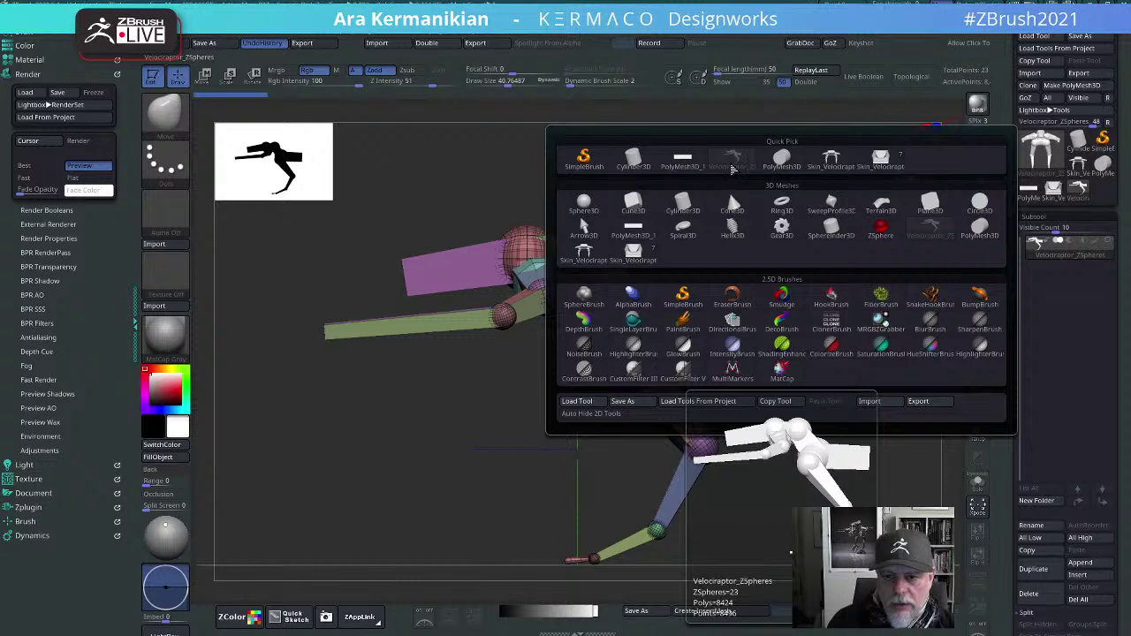
{"action": "left_click", "coordinate": [739, 169]}
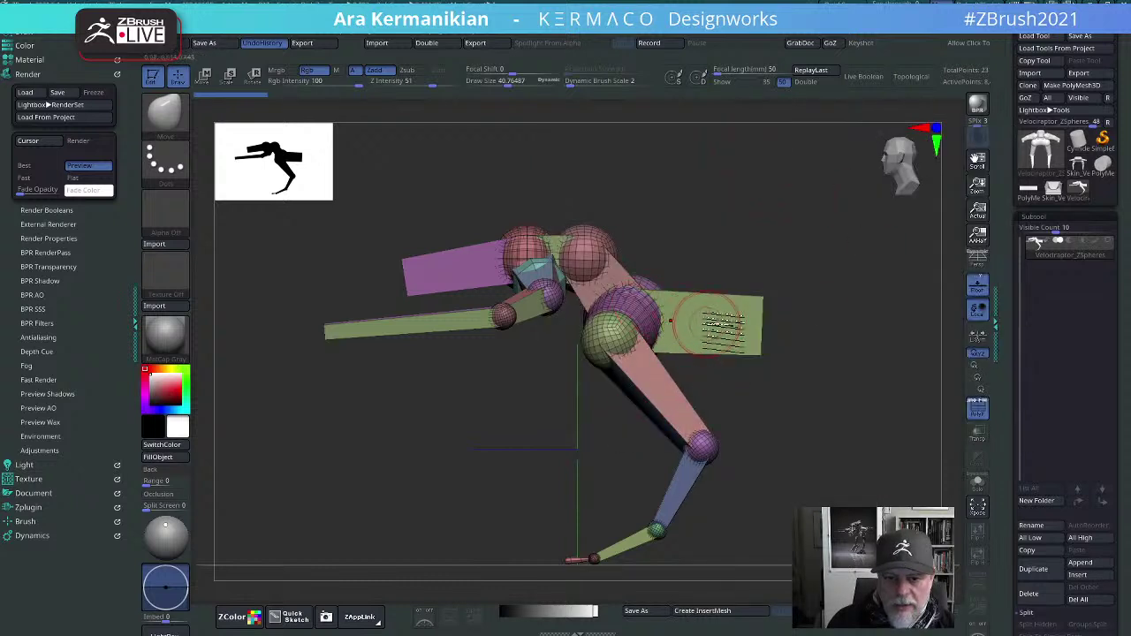
{"action": "left_click_drag", "start_coordinate": [658, 310], "coordinate": [720, 252]}
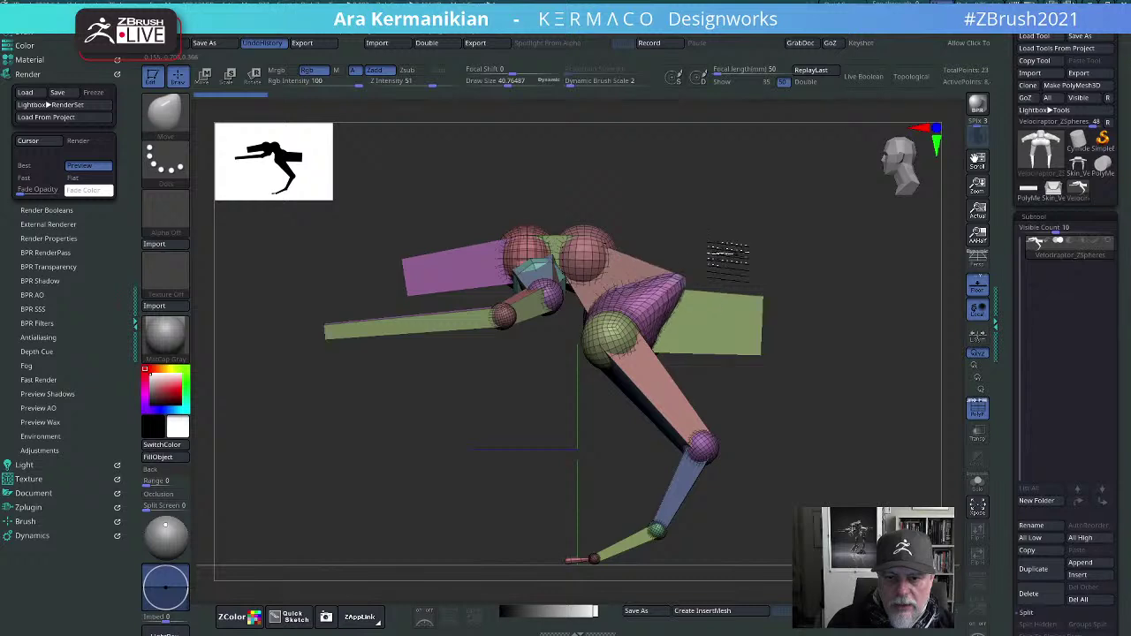
{"action": "key", "text": "ctrl+z"}
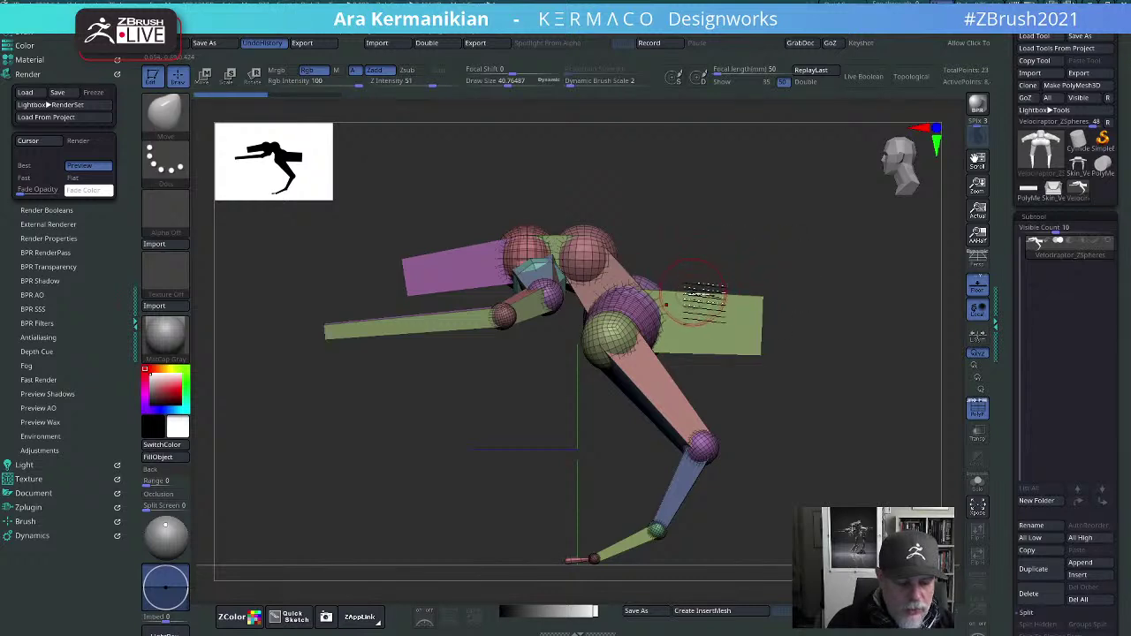
{"action": "key", "text": "w"}
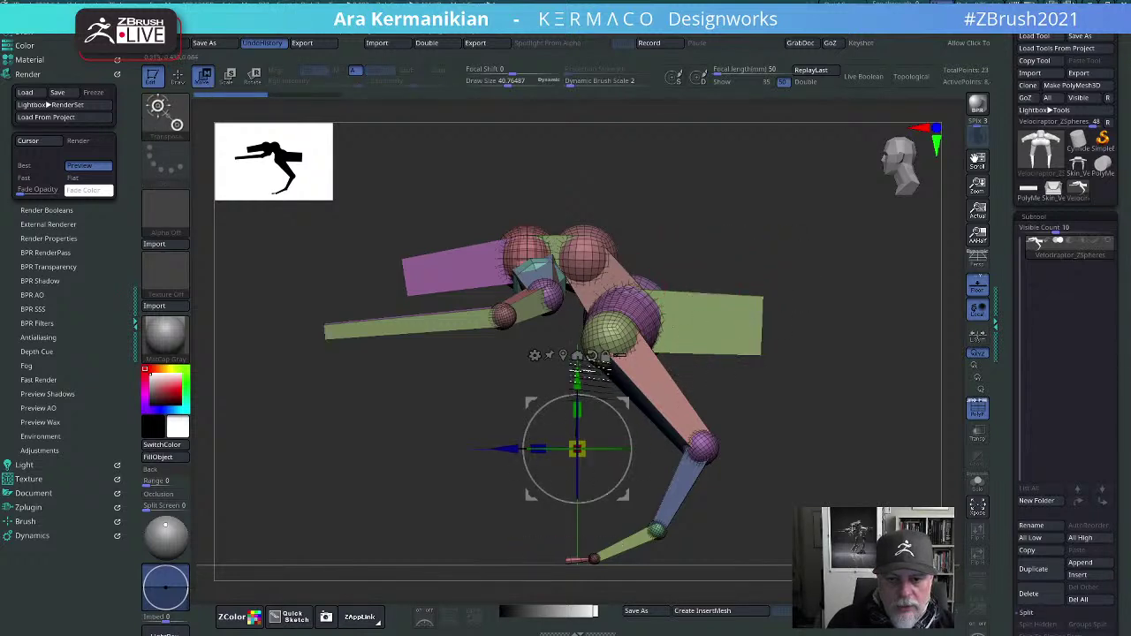
{"action": "left_click_drag", "start_coordinate": [590, 389], "coordinate": [578, 359]}
{"action": "left_click_drag", "start_coordinate": [756, 354], "coordinate": [756, 382]}
{"action": "left_click_drag", "start_coordinate": [884, 414], "coordinate": [875, 435], "text": "shift"}
{"action": "left_click_drag", "start_coordinate": [875, 435], "coordinate": [964, 463], "text": "alt"}
Step: Switch to the tool holding the smooth, unsplit skinned Velociraptor mesh and delete its only subtool
{"action": "left_click", "coordinate": [1053, 188]}
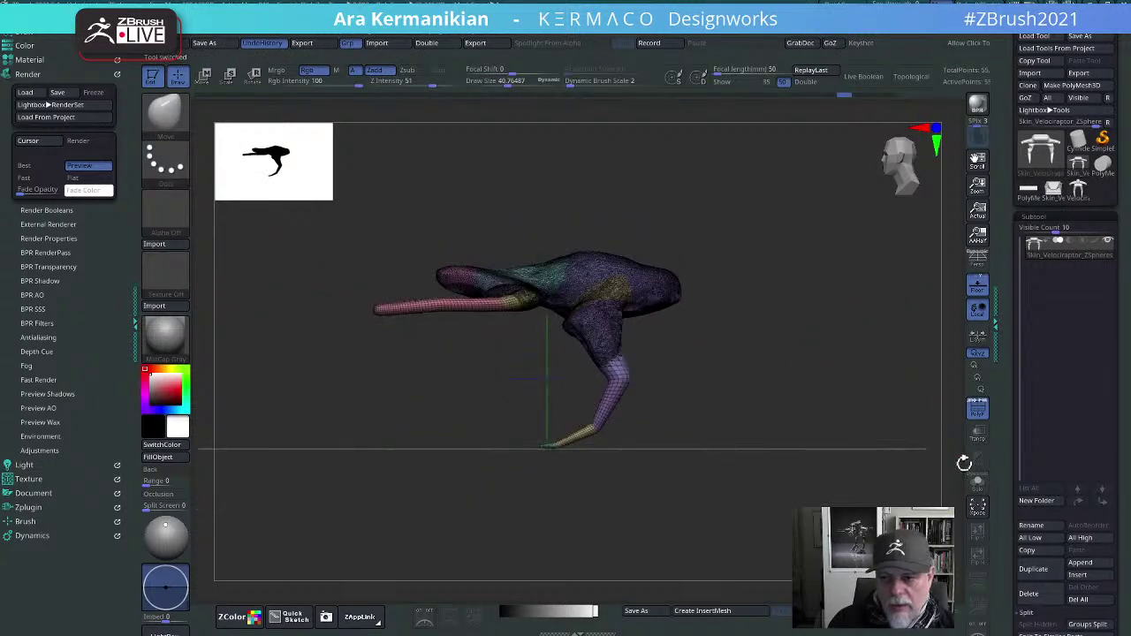
{"action": "left_click", "coordinate": [1035, 601]}
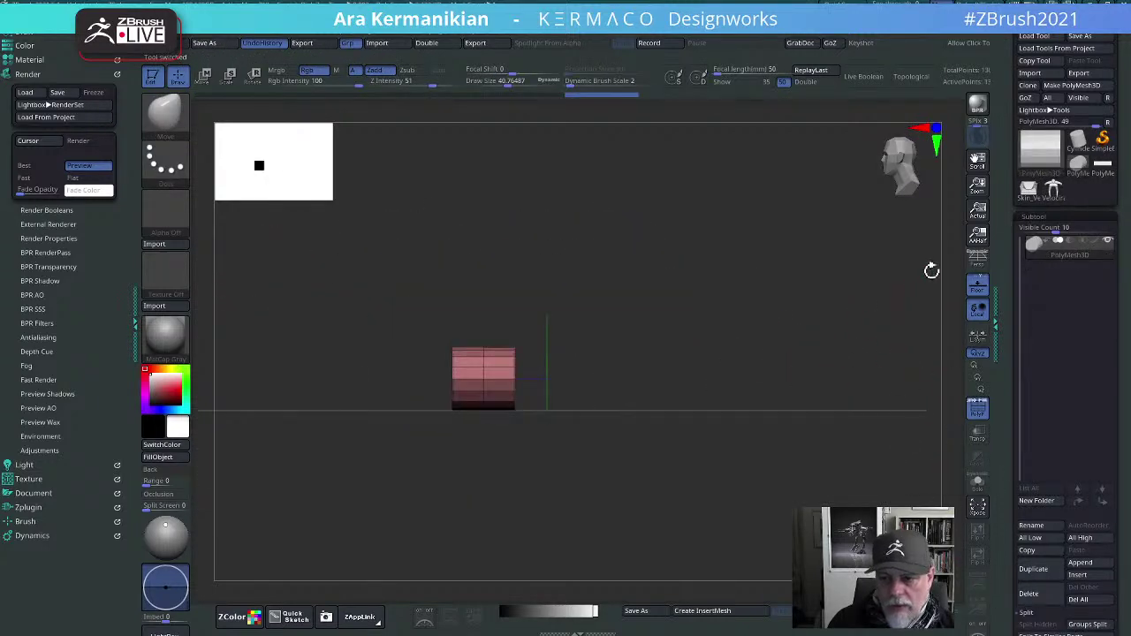
{"action": "left_click_drag", "start_coordinate": [690, 332], "coordinate": [704, 301]}
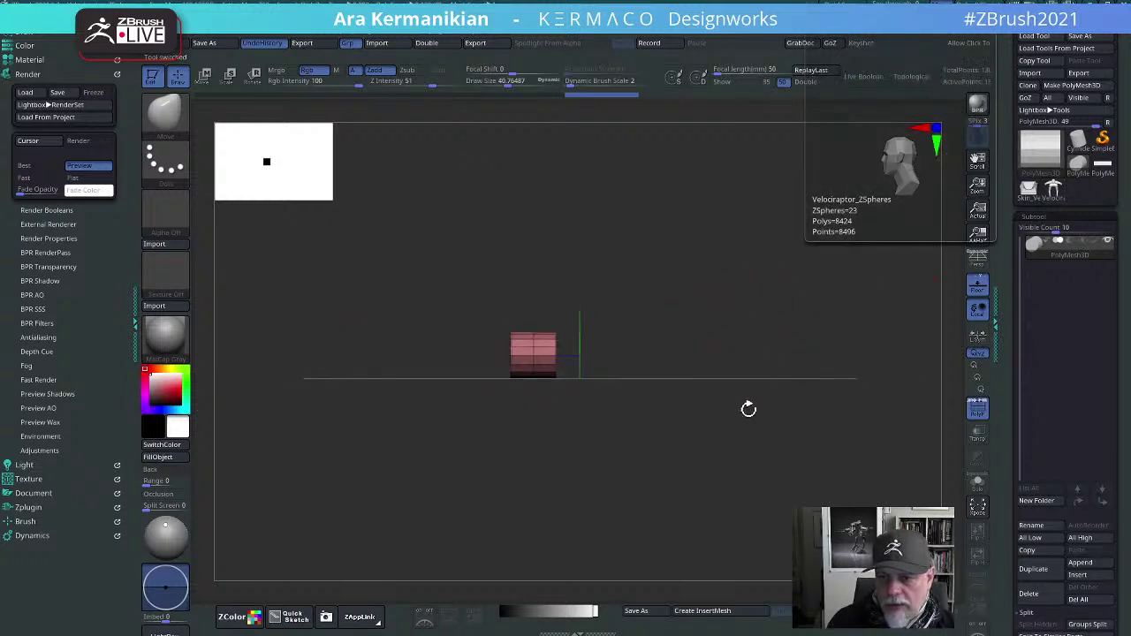
{"action": "left_click_drag", "start_coordinate": [735, 289], "coordinate": [628, 389]}
Step: Activate the transform gizmo on the PolyMesh3D cylinder and centre its pivot on the mesh
{"action": "key", "text": "w"}
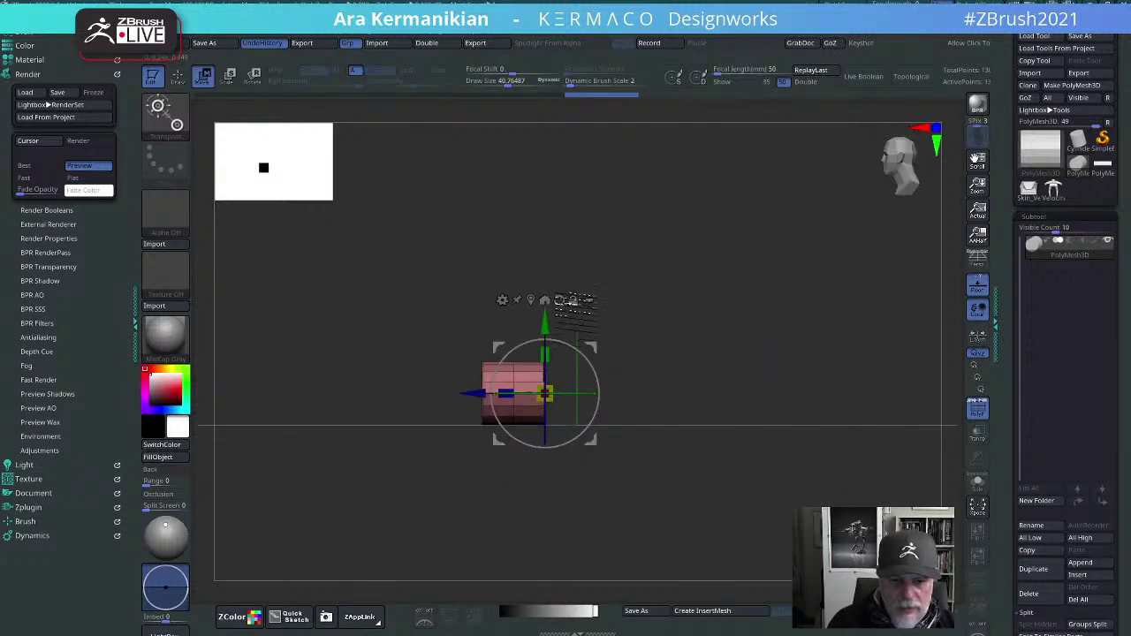
{"action": "left_click", "coordinate": [513, 299], "text": "alt"}
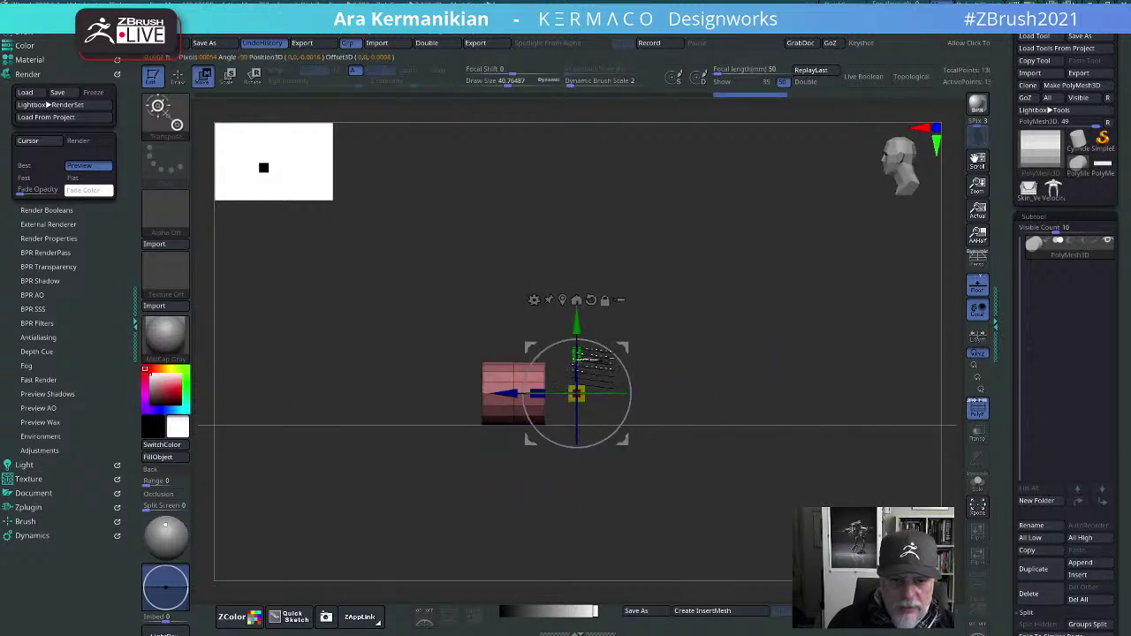
{"action": "left_click", "coordinate": [563, 301], "text": "alt"}
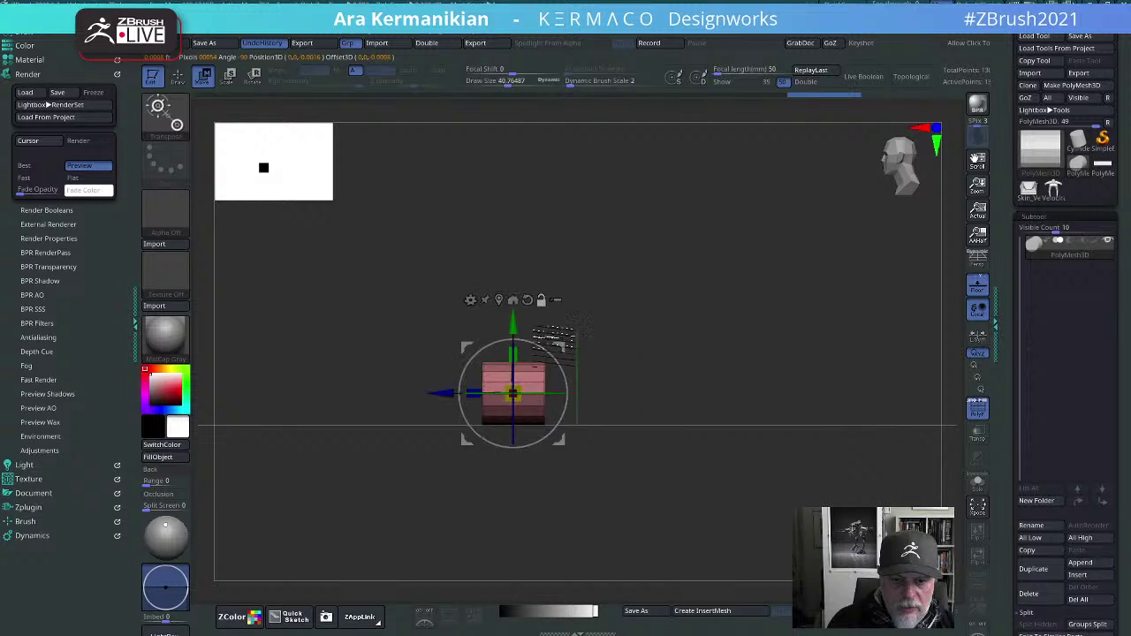
Step: Reset the gizmo orientation on the PolyMesh3D cylinder and check it in side view
{"action": "left_click", "coordinate": [528, 300]}
{"action": "left_click_drag", "start_coordinate": [707, 356], "coordinate": [517, 428]}
{"action": "left_click_drag", "start_coordinate": [954, 382], "coordinate": [1099, 285], "text": "shift"}
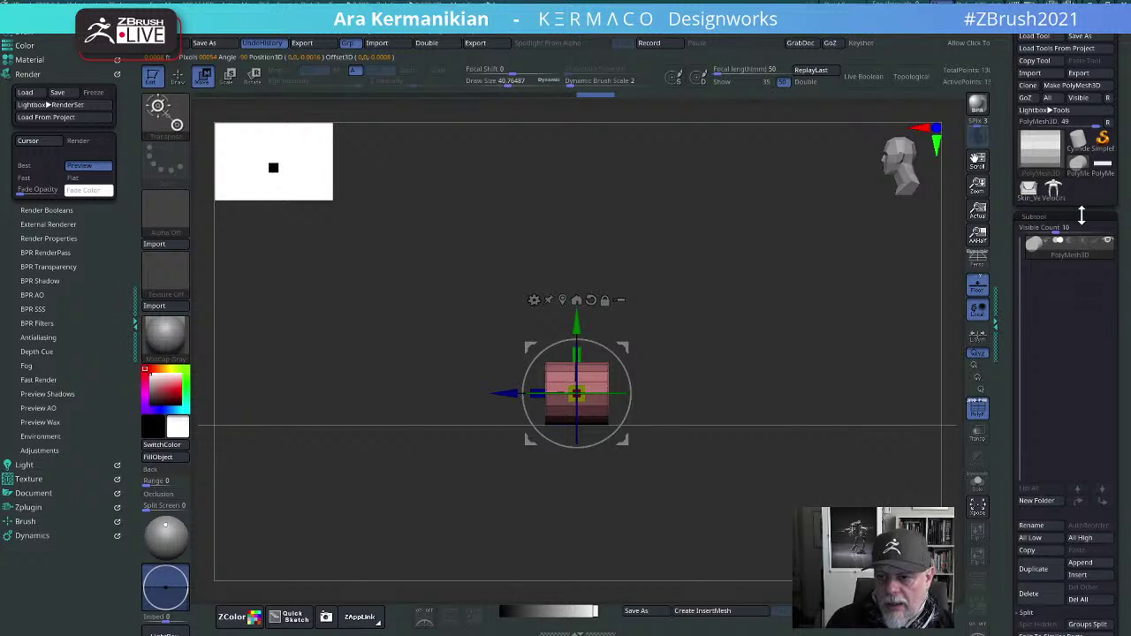
Step: Start a new ZSphere tool, add a mirrored pair of child ZSpheres and pull them outward from the centre
{"action": "left_click", "coordinate": [1043, 152]}
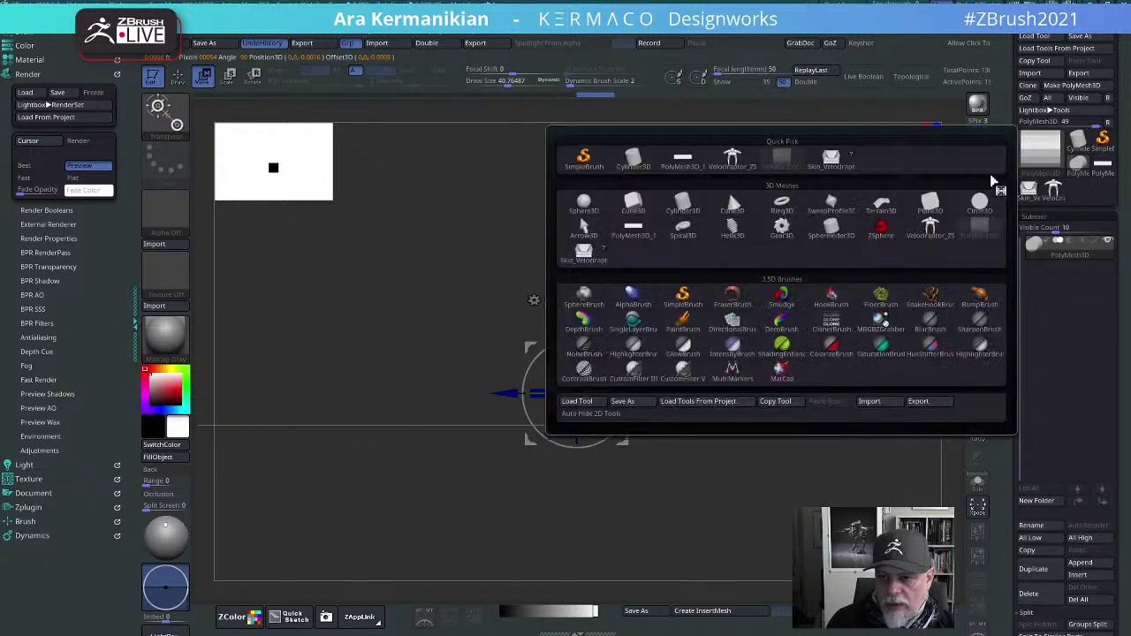
{"action": "left_click", "coordinate": [879, 232]}
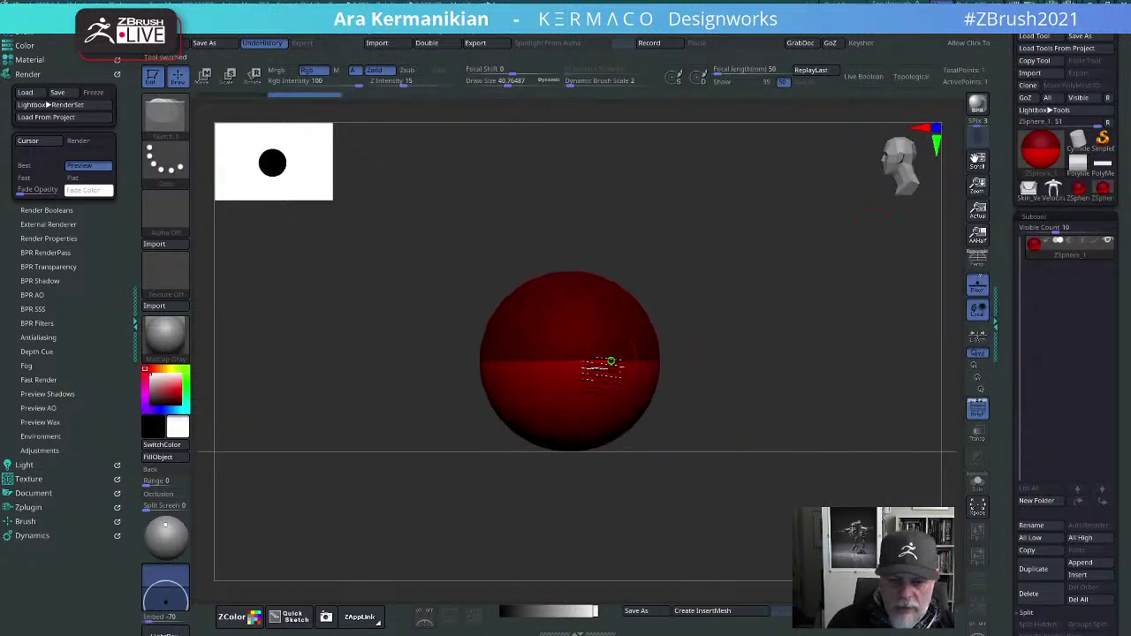
{"action": "key", "text": "b"}
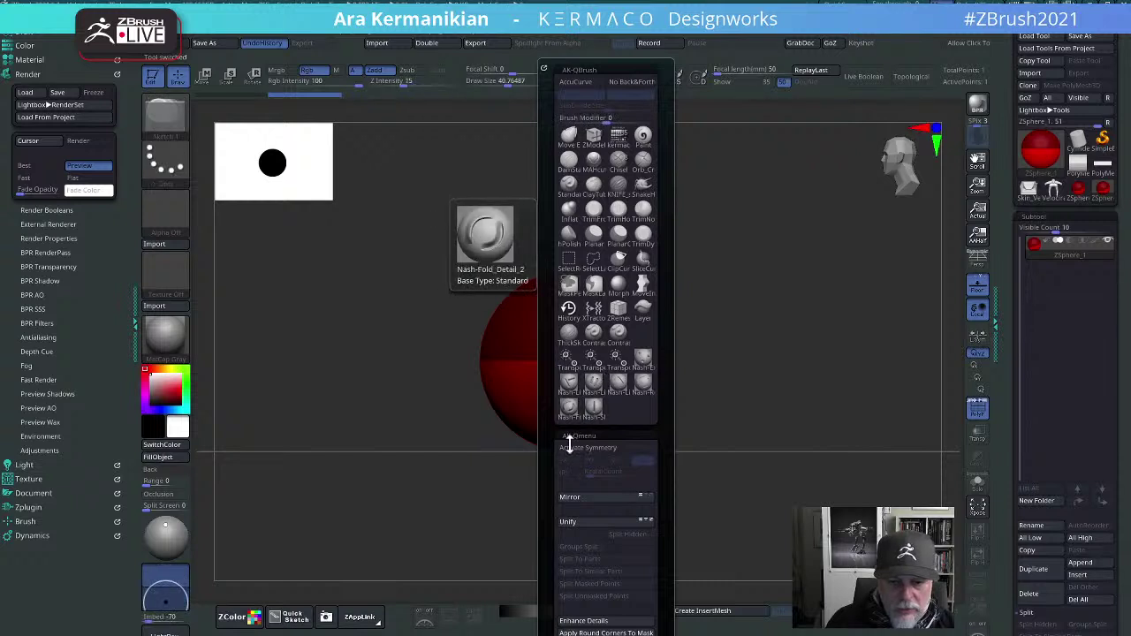
{"action": "left_click_drag", "start_coordinate": [640, 363], "coordinate": [764, 454]}
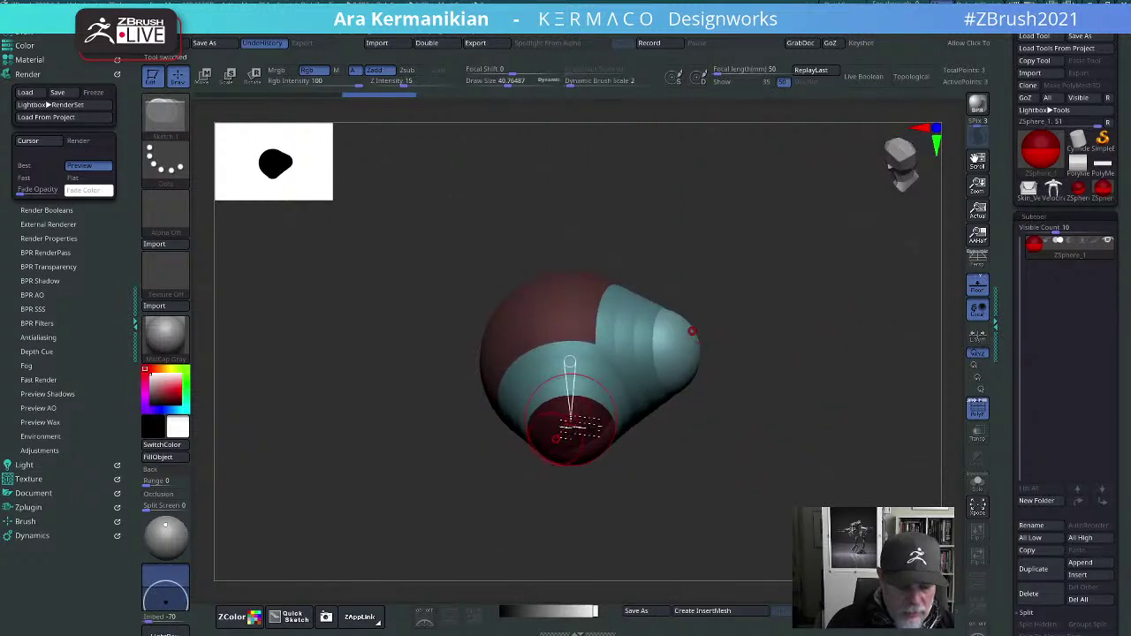
{"action": "key", "text": "w"}
{"action": "left_click_drag", "start_coordinate": [570, 442], "coordinate": [379, 518]}
Step: Add another ZSphere to the outer end of each arm and pull the pair out into long parallel limbs
{"action": "left_click_drag", "start_coordinate": [714, 514], "coordinate": [758, 447], "text": "alt"}
{"action": "key", "text": "q"}
{"action": "mouse_move", "coordinate": [557, 431]}
{"action": "left_mouse_down"}
{"action": "mouse_move", "coordinate": [571, 453]}
{"action": "mouse_move", "coordinate": [562, 438]}
{"action": "mouse_move", "coordinate": [694, 532]}
{"action": "mouse_move", "coordinate": [679, 525]}
{"action": "left_mouse_up"}
{"action": "key", "text": "w"}
{"action": "left_click_drag", "start_coordinate": [784, 532], "coordinate": [778, 442]}
{"action": "left_click_drag", "start_coordinate": [677, 531], "coordinate": [778, 447]}
{"action": "left_click_drag", "start_coordinate": [840, 345], "coordinate": [588, 511]}
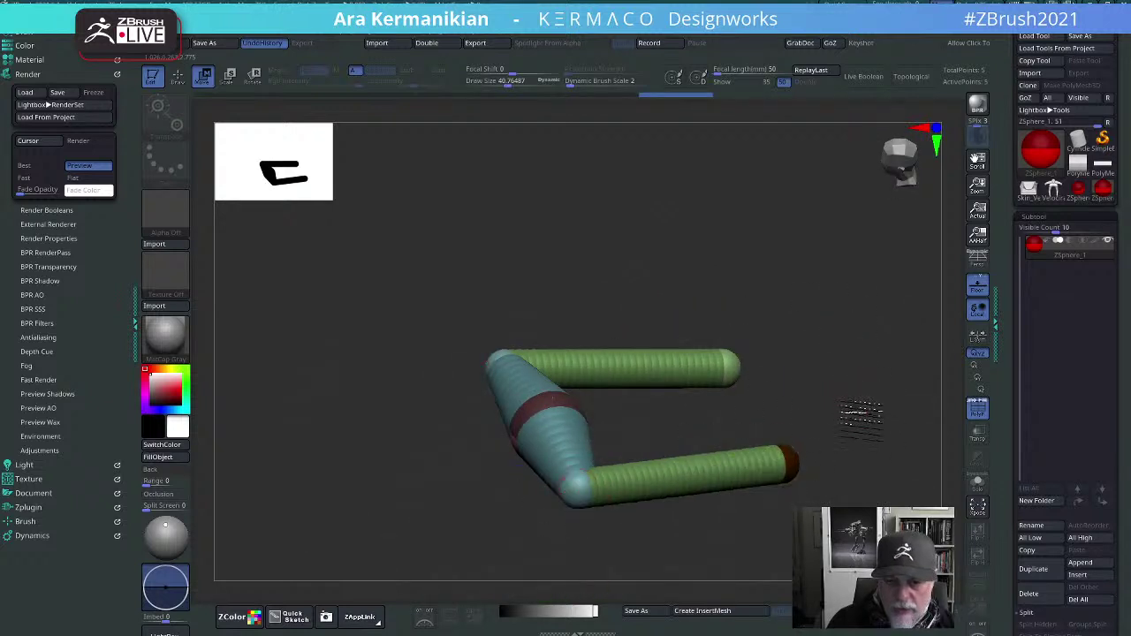
{"action": "left_click_drag", "start_coordinate": [859, 409], "coordinate": [609, 405]}
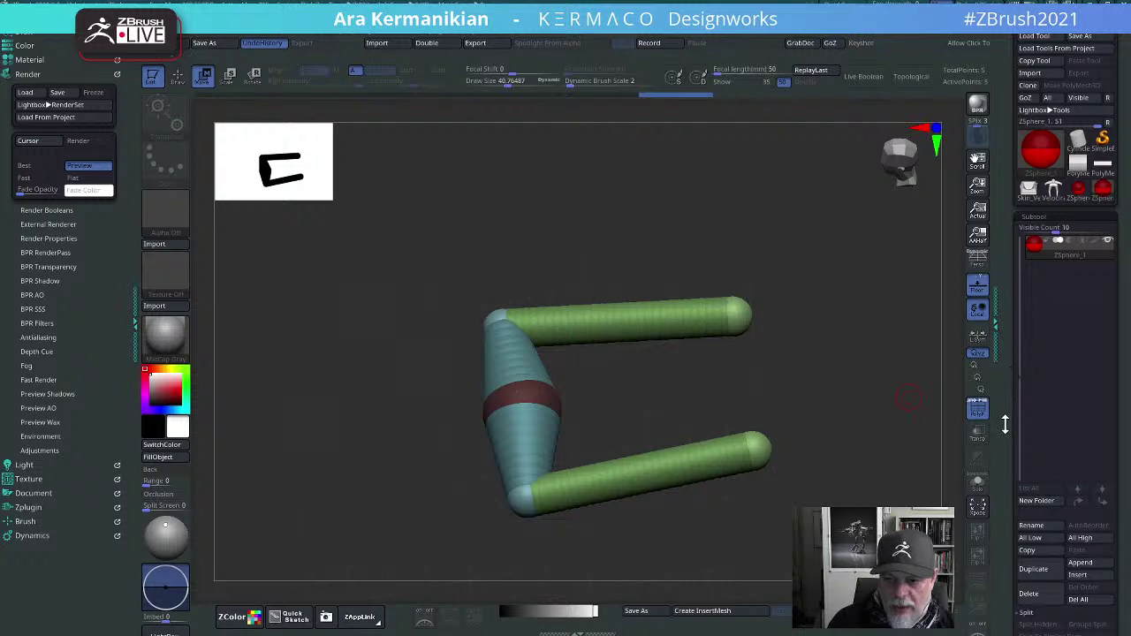
Step: Show the Adaptive Skin settings of the ZSphere tool and enable Use Classic Skinning
{"action": "scroll", "coordinate": [1005, 426], "scroll_direction": "down", "scroll_amount": 5}
{"action": "left_click", "coordinate": [1048, 449]}
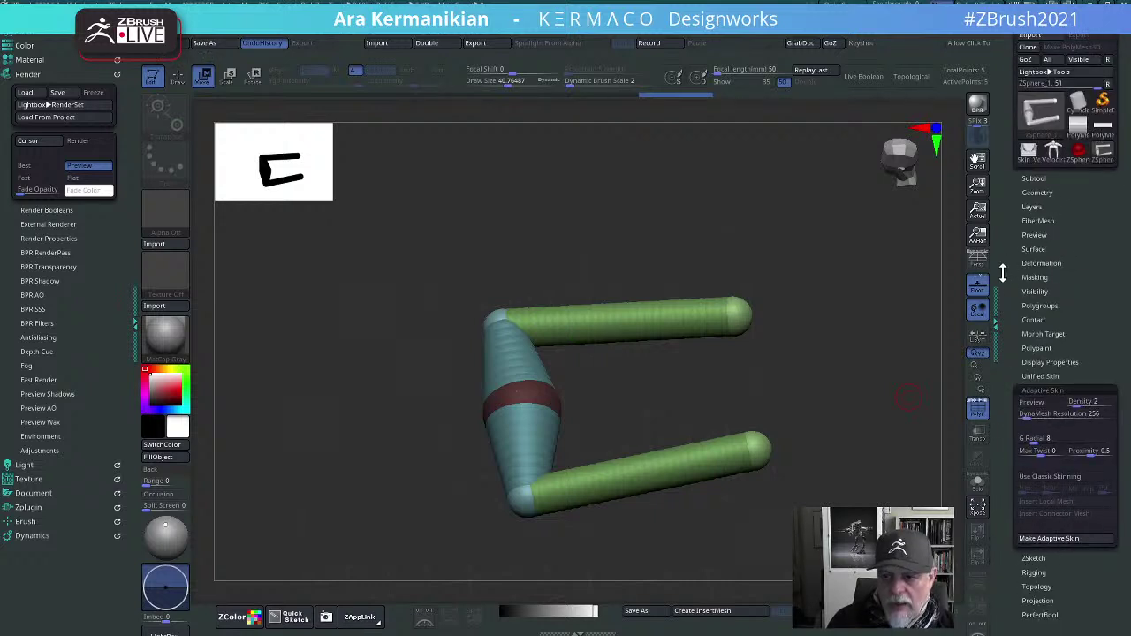
{"action": "scroll", "coordinate": [996, 427], "scroll_direction": "up", "scroll_amount": 2}
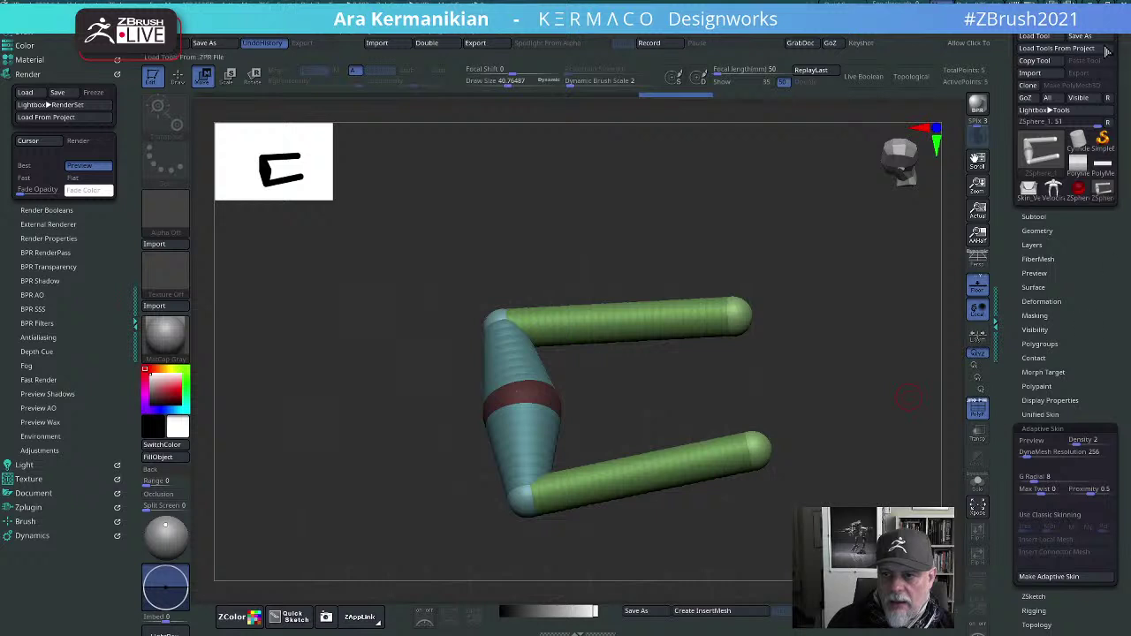
{"action": "left_click_drag", "start_coordinate": [831, 382], "coordinate": [845, 347]}
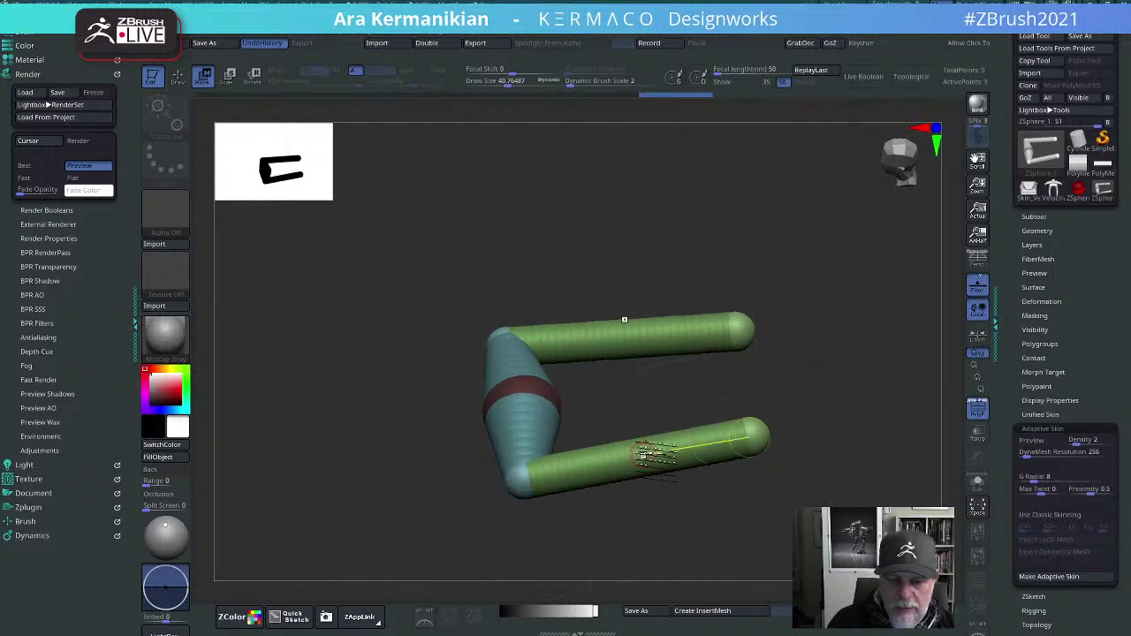
{"action": "left_click", "coordinate": [1033, 516]}
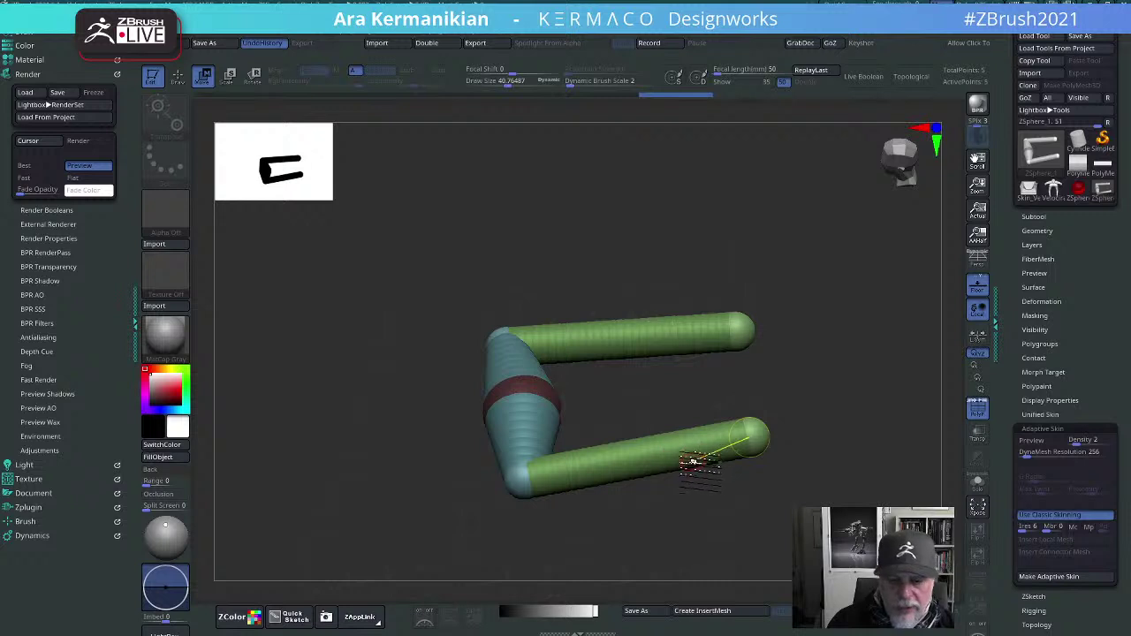
Step: Select the end ZSphere of the long limbs and insert the PolyMesh3D cylinder as their connector mesh
{"action": "key", "text": "r"}
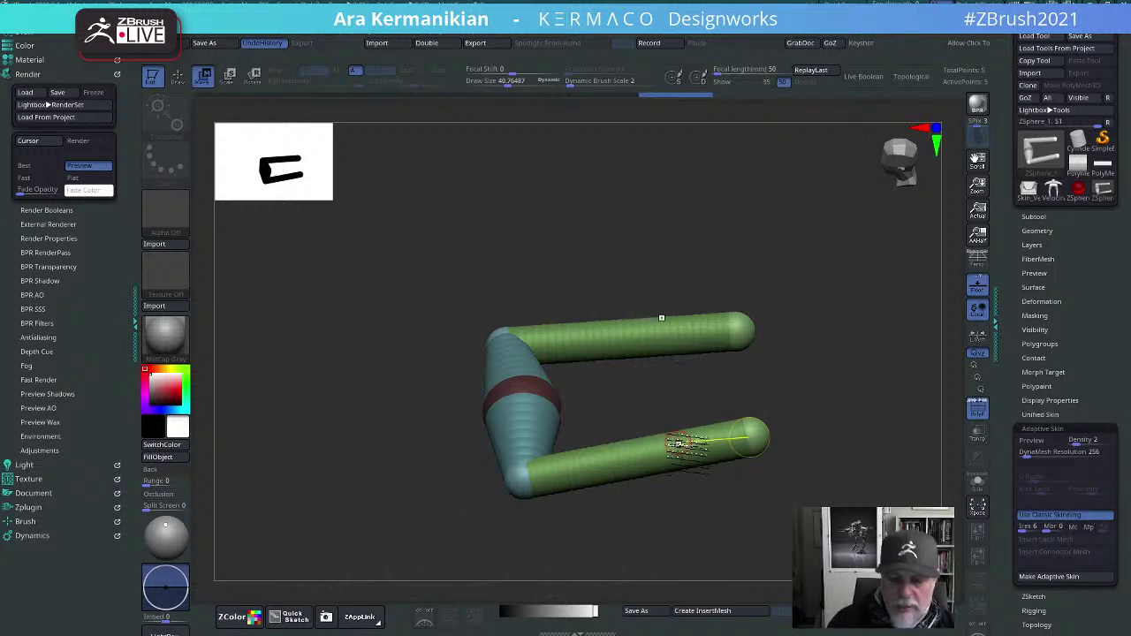
{"action": "key", "text": "w"}
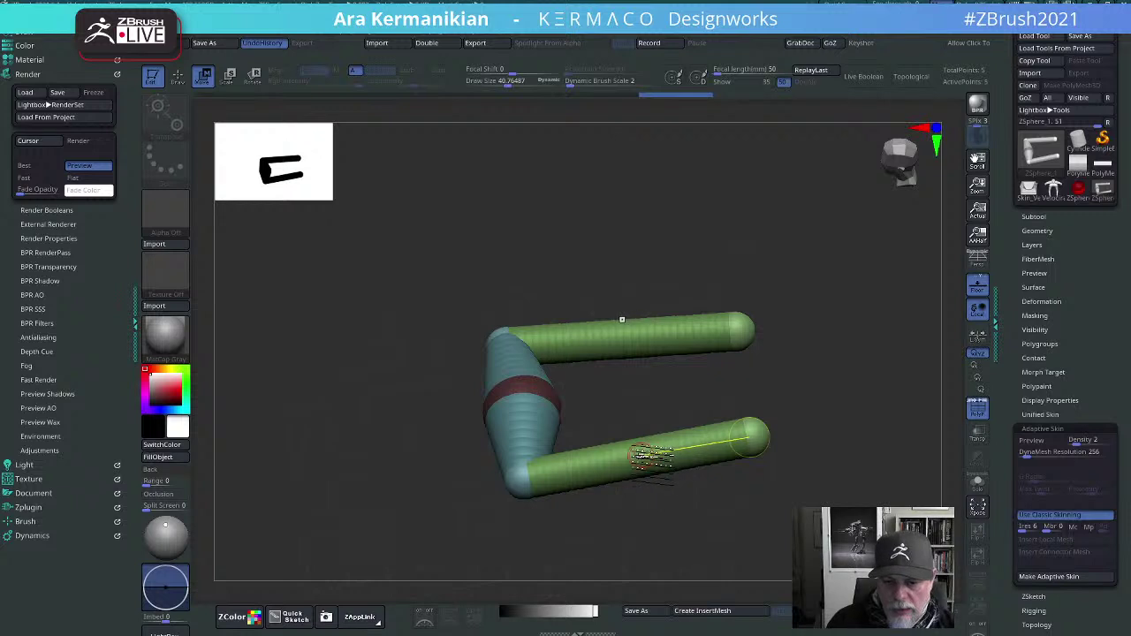
{"action": "left_click", "coordinate": [643, 456]}
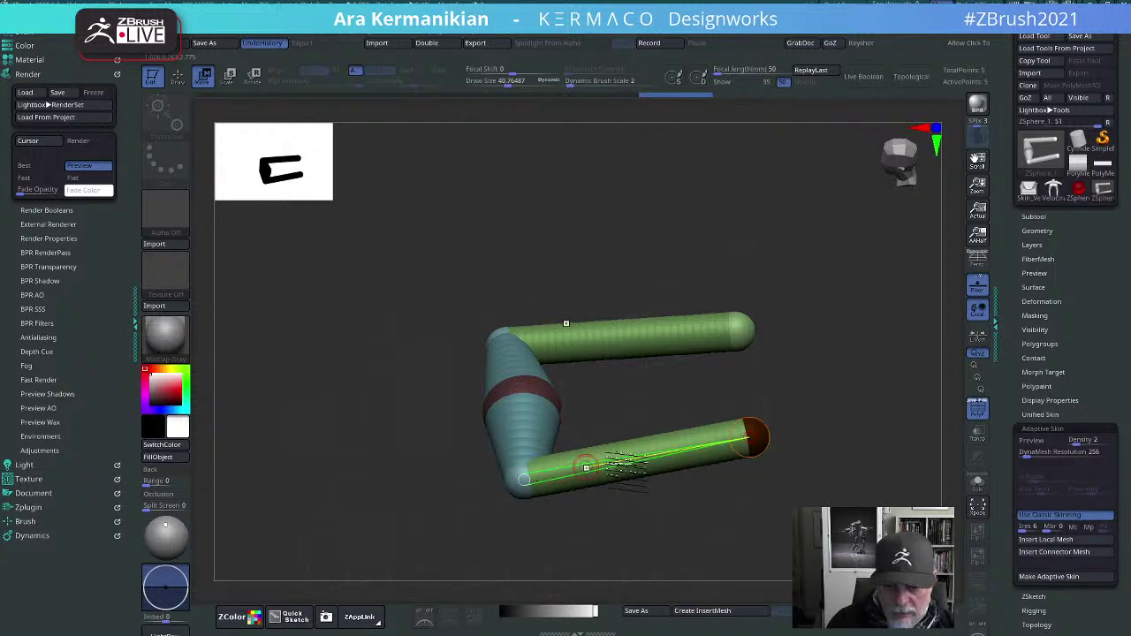
{"action": "left_click", "coordinate": [1059, 552]}
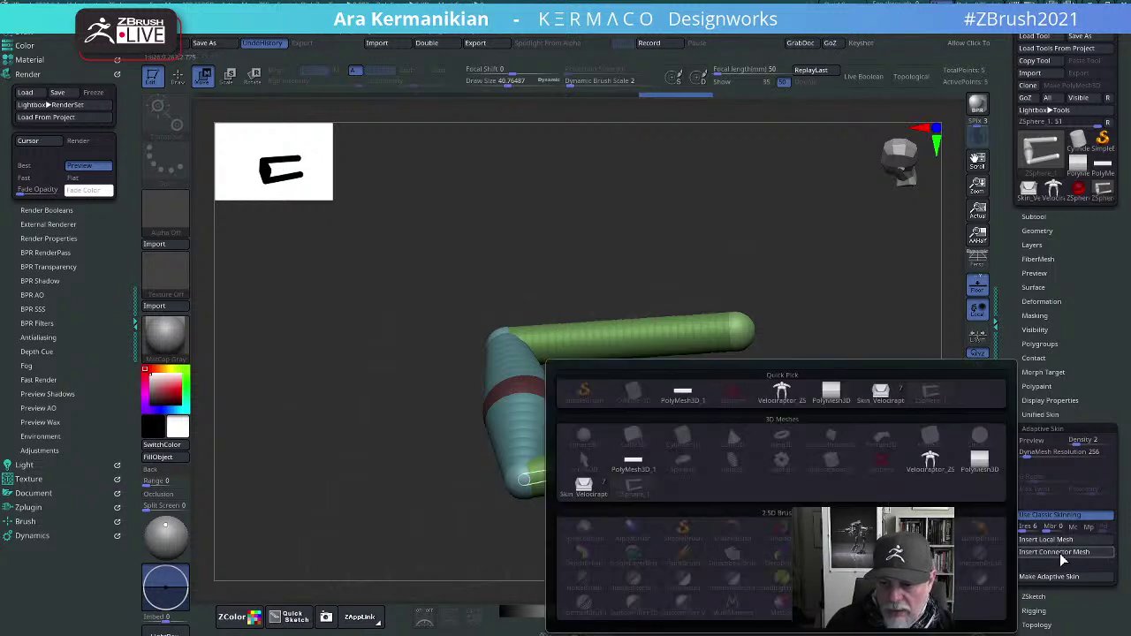
{"action": "left_click", "coordinate": [835, 397]}
{"action": "left_click_drag", "start_coordinate": [834, 445], "coordinate": [768, 499]}
{"action": "left_click_drag", "start_coordinate": [778, 389], "coordinate": [862, 495]}
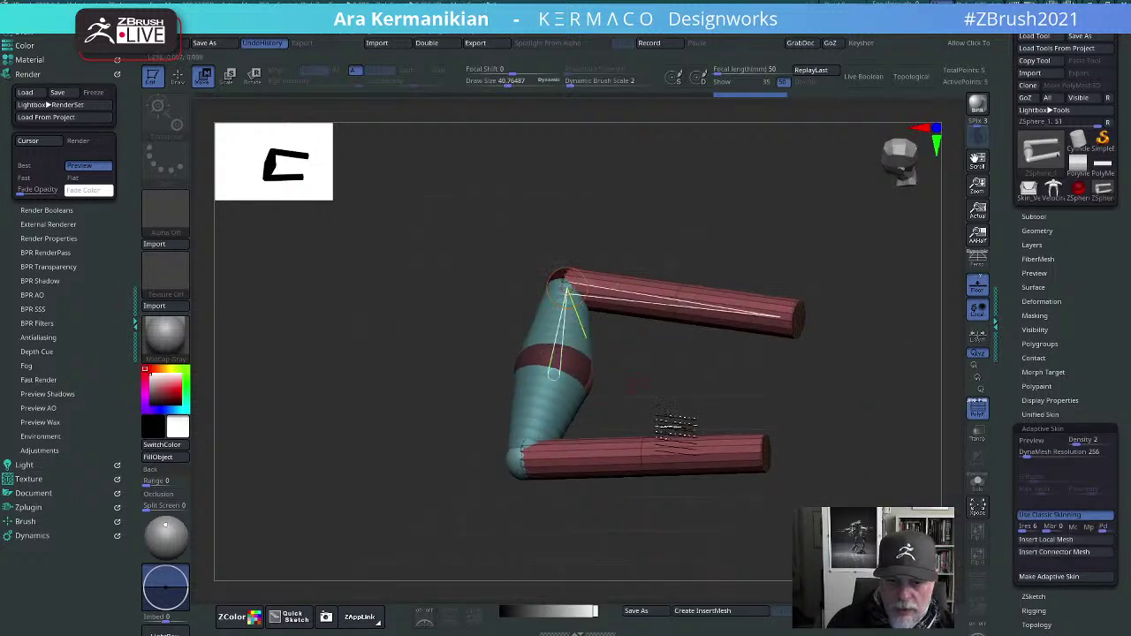
Step: Insert the PolyMesh3D cylinder as connector mesh between the central ZSphere and the two joint ZSpheres
{"action": "left_click", "coordinate": [1054, 540]}
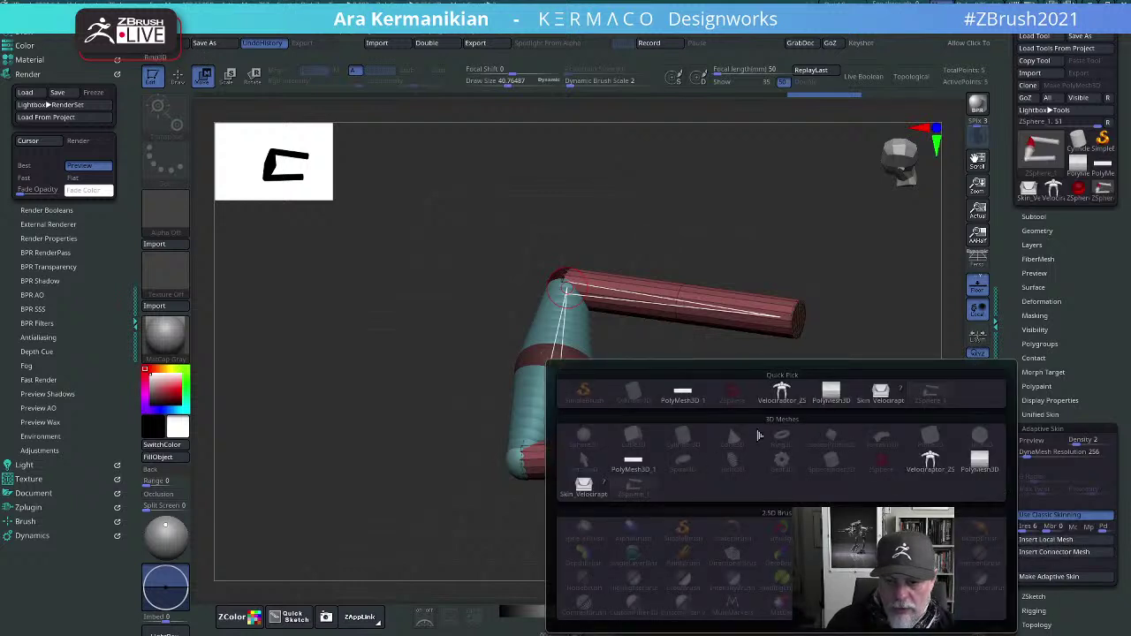
{"action": "left_click", "coordinate": [824, 399]}
{"action": "left_click_drag", "start_coordinate": [794, 397], "coordinate": [760, 389]}
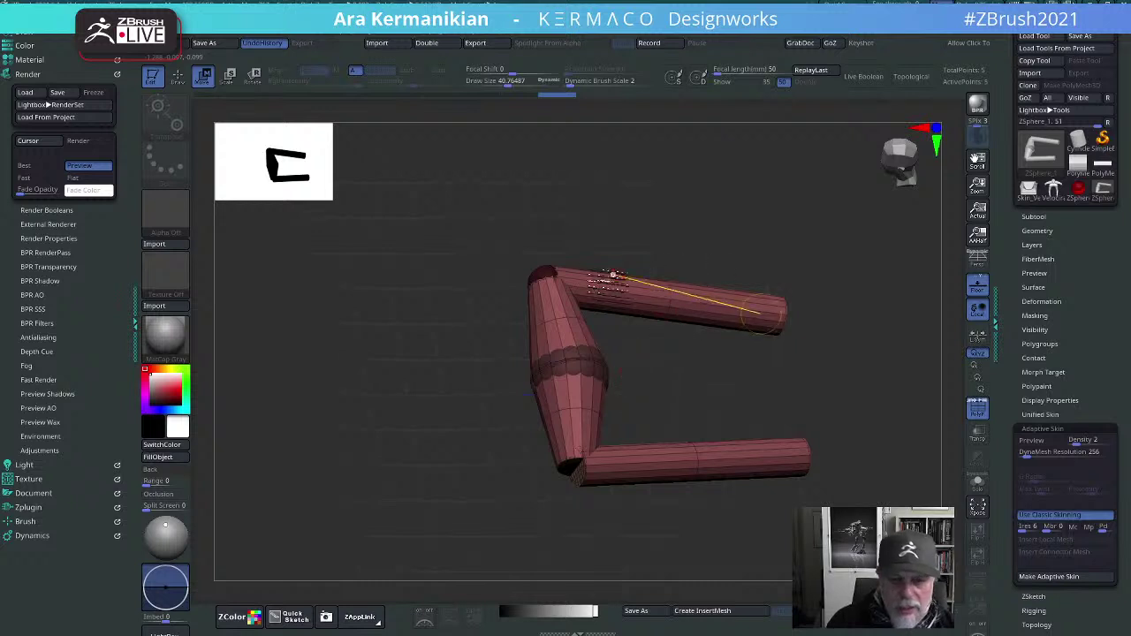
Step: Move the mirrored joint ZSpheres outward and down in front view so the cylinder chain bends into a W shape
{"action": "left_click_drag", "start_coordinate": [549, 281], "coordinate": [699, 437]}
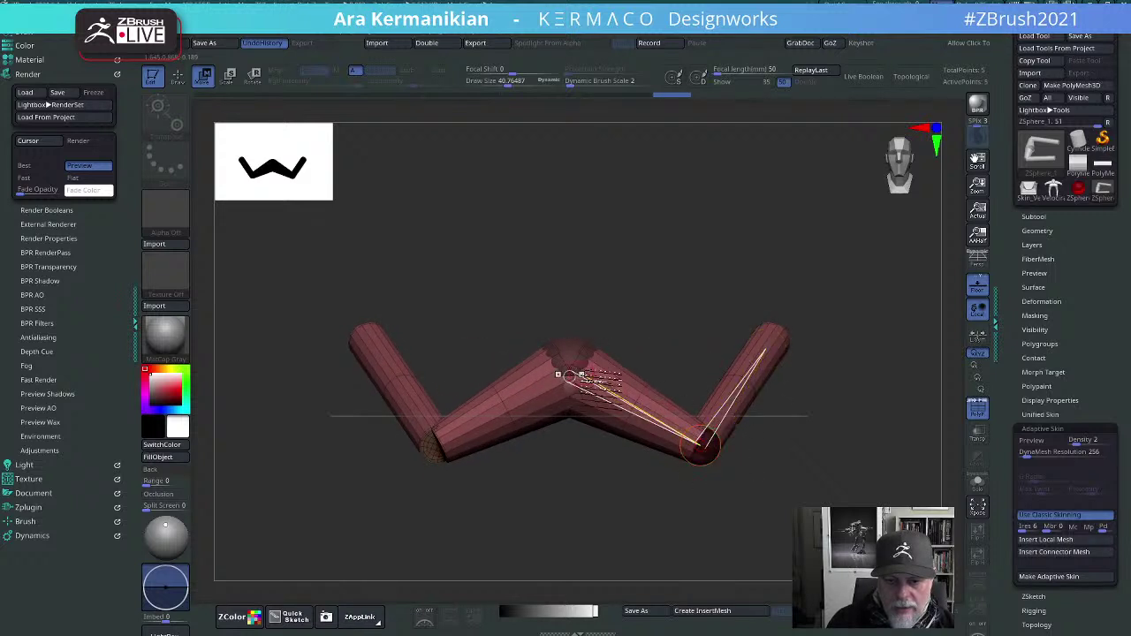
{"action": "left_click_drag", "start_coordinate": [814, 500], "coordinate": [778, 473], "text": "alt"}
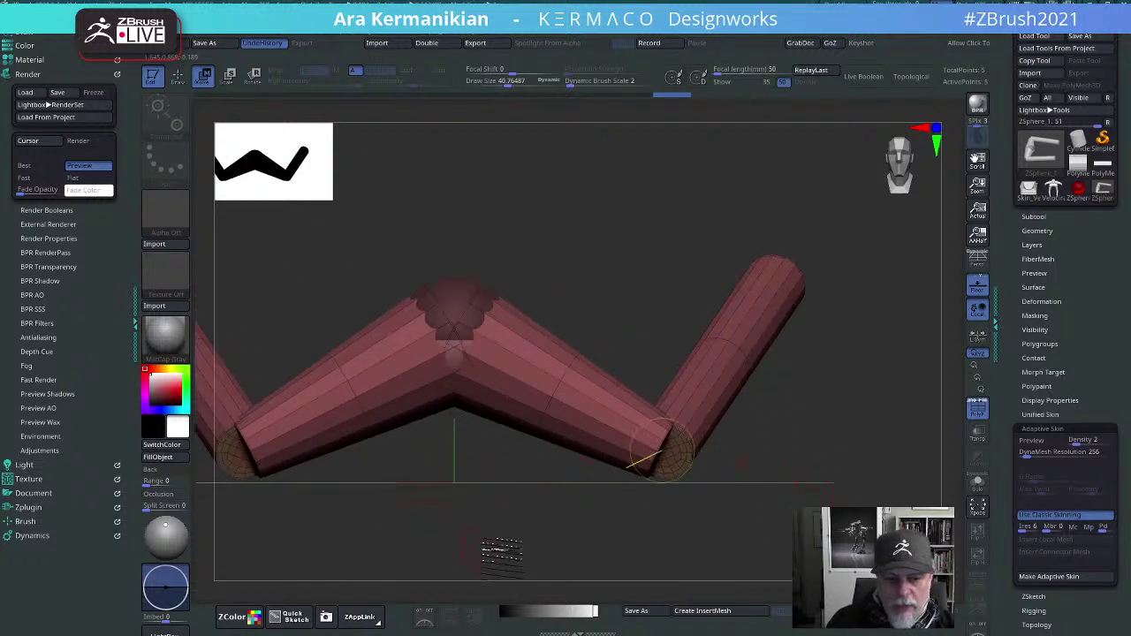
{"action": "left_click_drag", "start_coordinate": [502, 549], "coordinate": [594, 515], "text": "alt"}
{"action": "left_click_drag", "start_coordinate": [805, 492], "coordinate": [683, 447]}
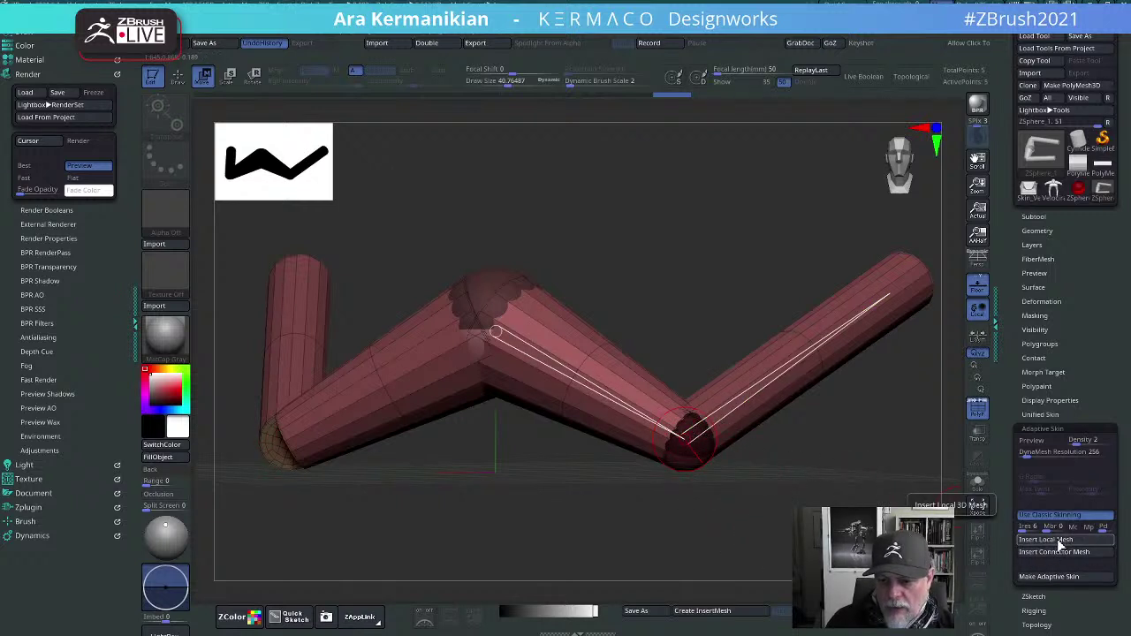
Step: Insert the PolyMesh3D cylinder as a local mesh on the joint ZSpheres and shift the joints slightly to test it
{"action": "left_click", "coordinate": [1061, 539]}
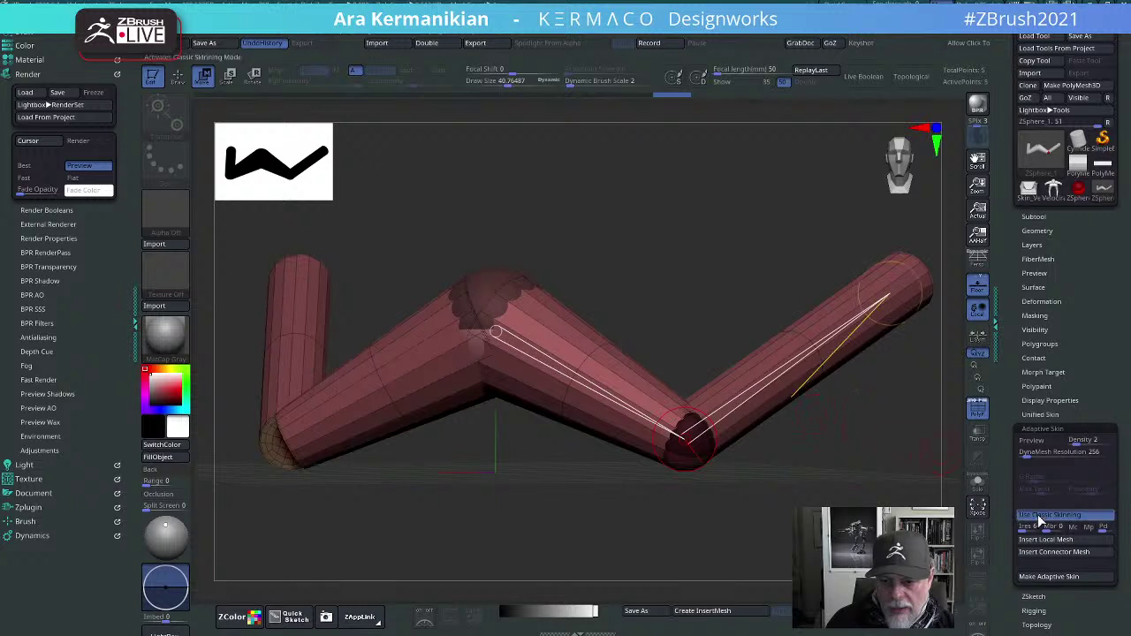
{"action": "left_click", "coordinate": [1032, 550]}
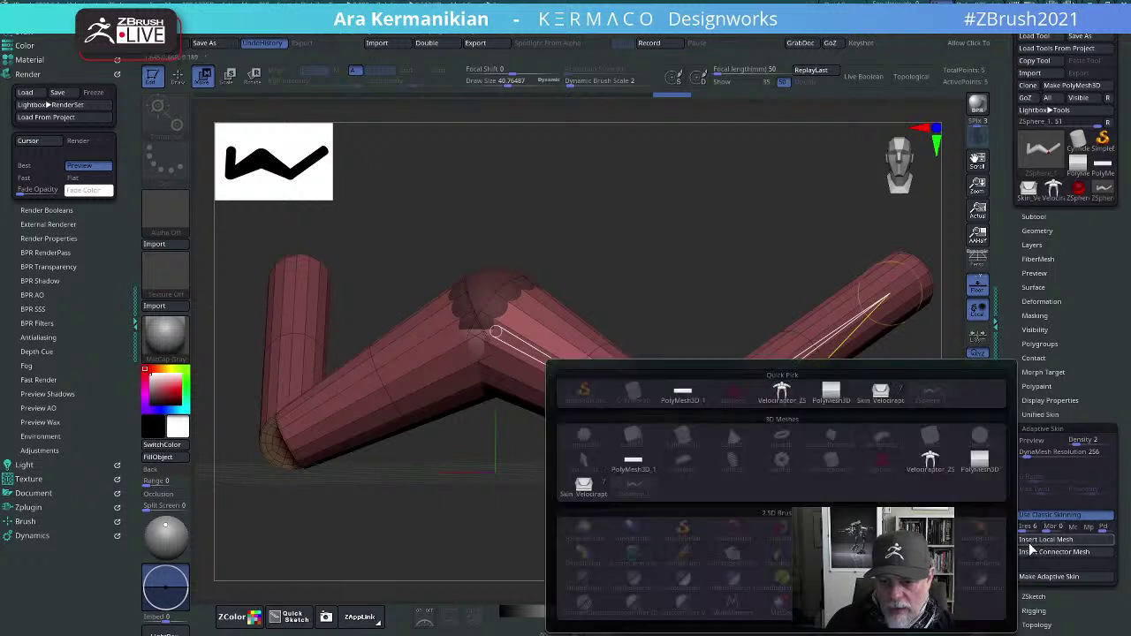
{"action": "left_click", "coordinate": [830, 395]}
{"action": "left_click_drag", "start_coordinate": [779, 480], "coordinate": [777, 454]}
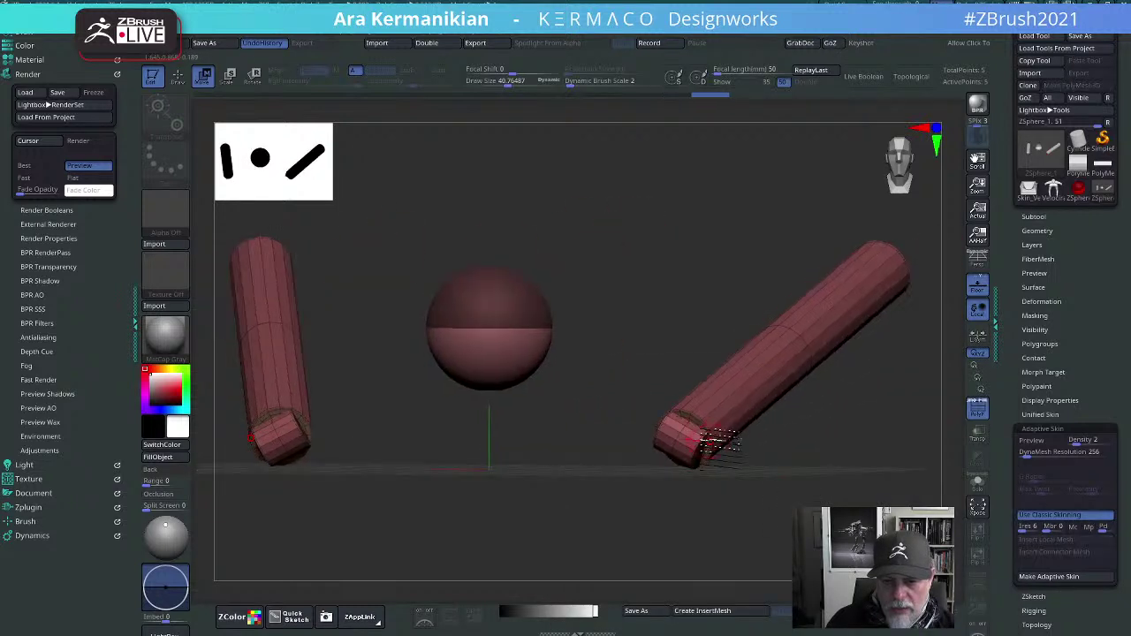
{"action": "left_click_drag", "start_coordinate": [710, 437], "coordinate": [727, 413]}
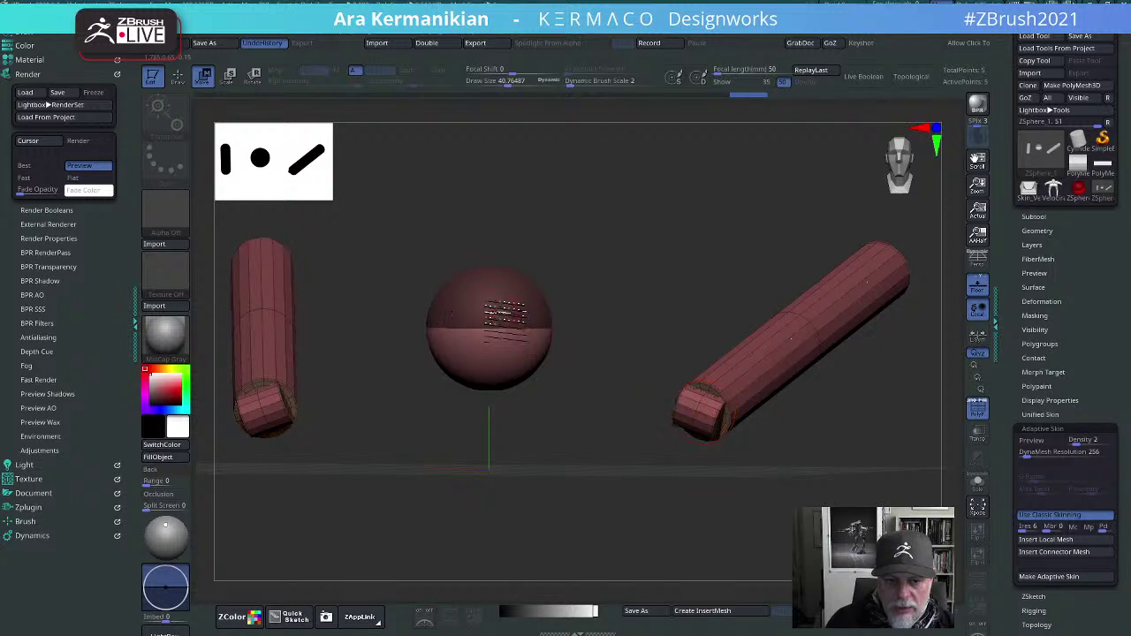
{"action": "left_click_drag", "start_coordinate": [505, 313], "coordinate": [543, 328]}
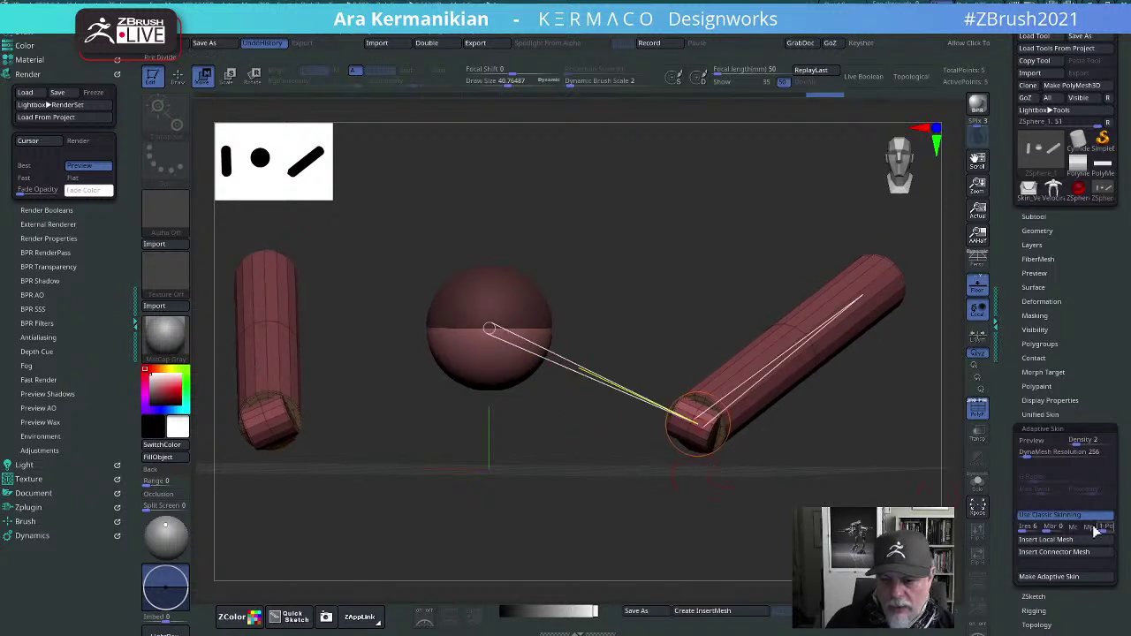
Step: Replace the joints' local mesh with the PolyMesh3D cylinder as connector mesh back to the central ZSphere
{"action": "left_click", "coordinate": [1050, 541]}
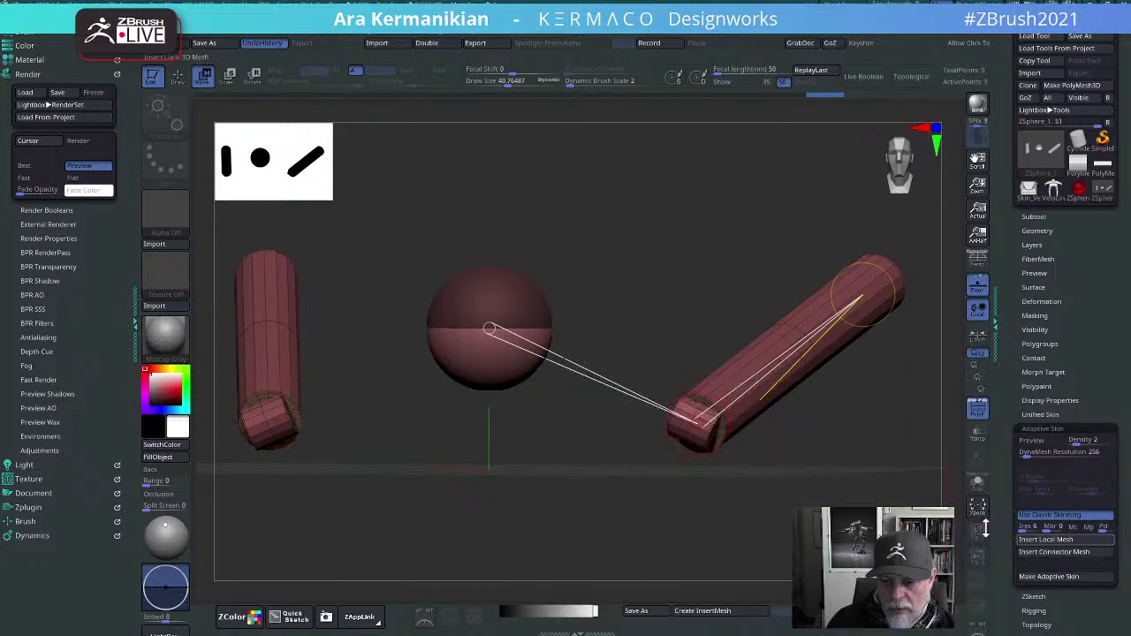
{"action": "left_click", "coordinate": [1049, 552]}
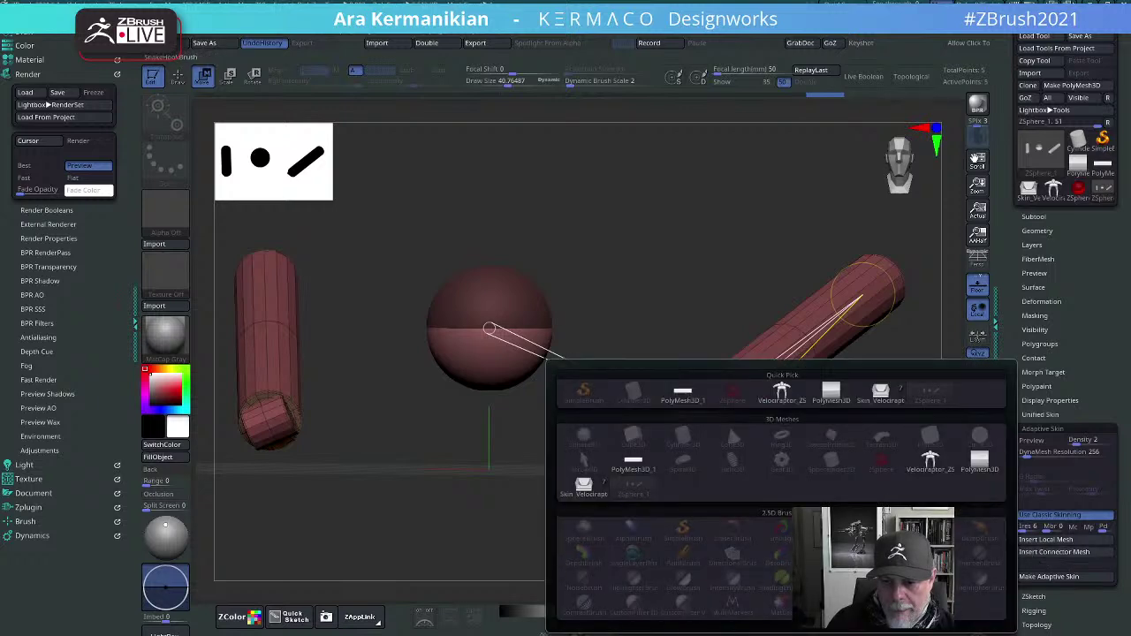
{"action": "left_click", "coordinate": [829, 392]}
Step: Reposition the limb ends and pull the joint ZSpheres backward in side view, stretching the long cylinder segments
{"action": "left_click_drag", "start_coordinate": [718, 491], "coordinate": [633, 331]}
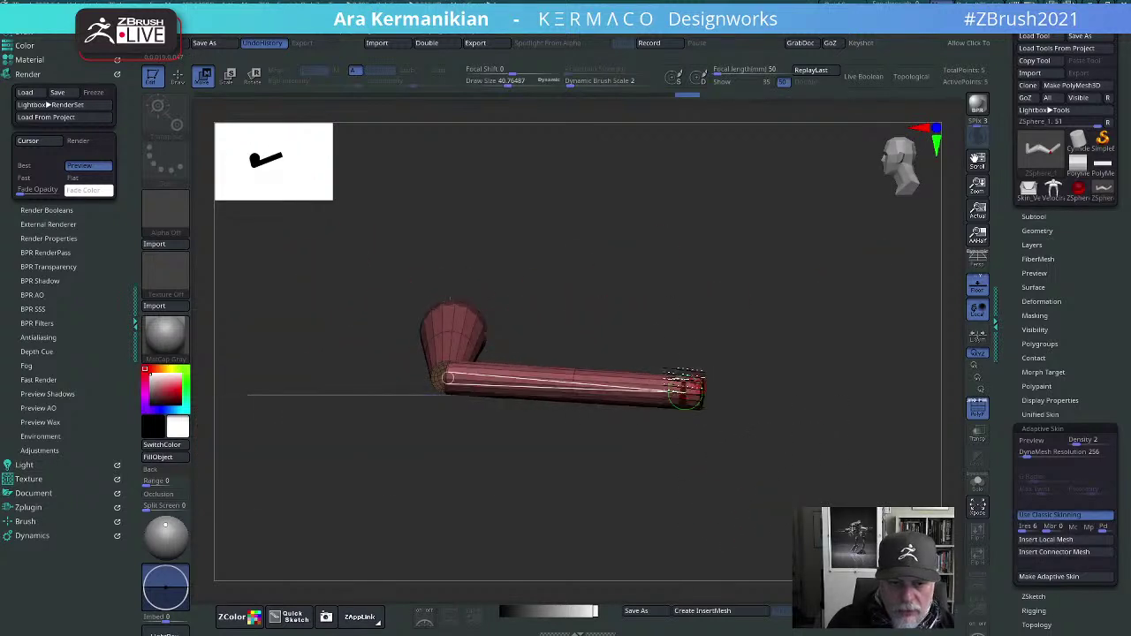
{"action": "left_click_drag", "start_coordinate": [686, 394], "coordinate": [685, 393]}
{"action": "left_click_drag", "start_coordinate": [448, 378], "coordinate": [419, 384]}
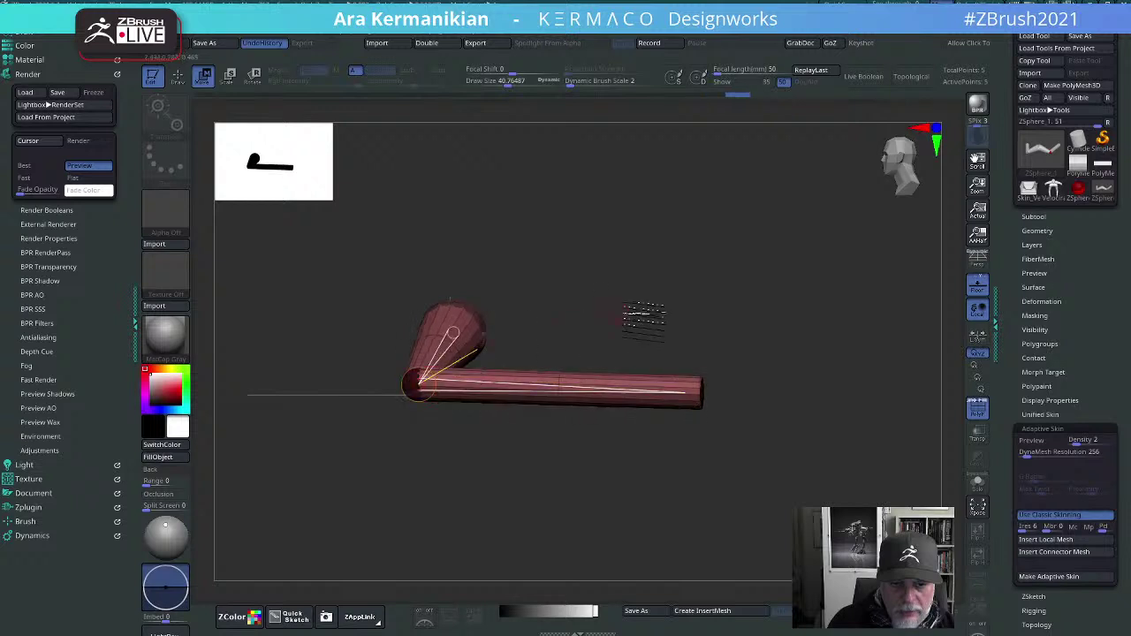
{"action": "left_click_drag", "start_coordinate": [643, 322], "coordinate": [583, 341], "text": "shift"}
{"action": "left_click_drag", "start_coordinate": [757, 275], "coordinate": [758, 306]}
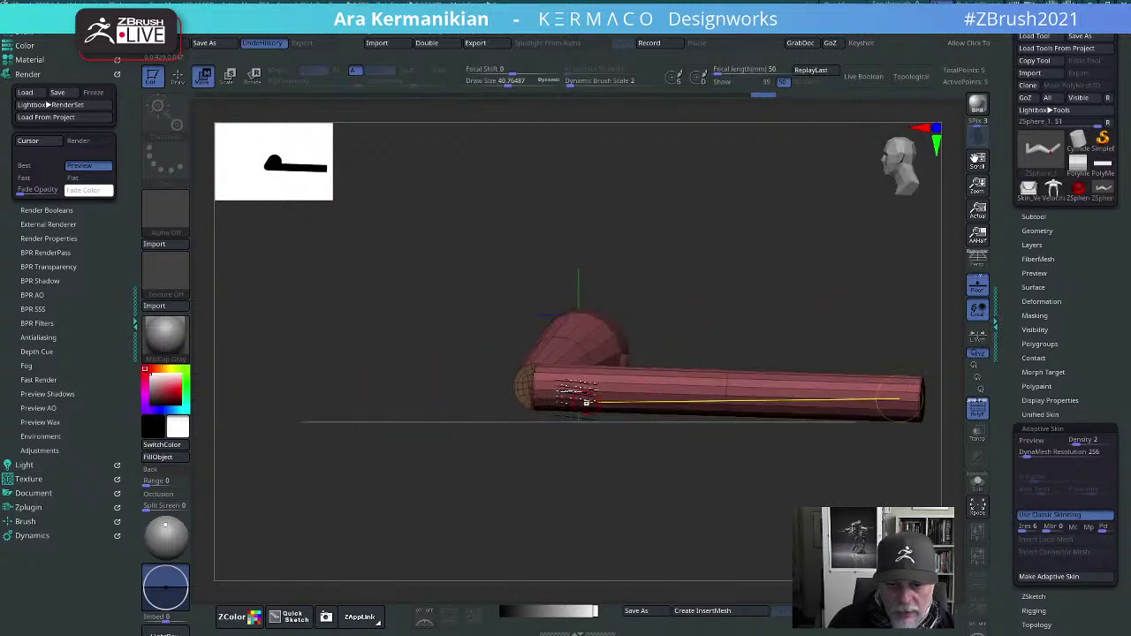
{"action": "left_click_drag", "start_coordinate": [536, 392], "coordinate": [513, 391]}
Step: Adjust the near limb's joint ZSphere from an angled view and inspect how the cylinder connectors meet there
{"action": "left_click_drag", "start_coordinate": [732, 324], "coordinate": [646, 361]}
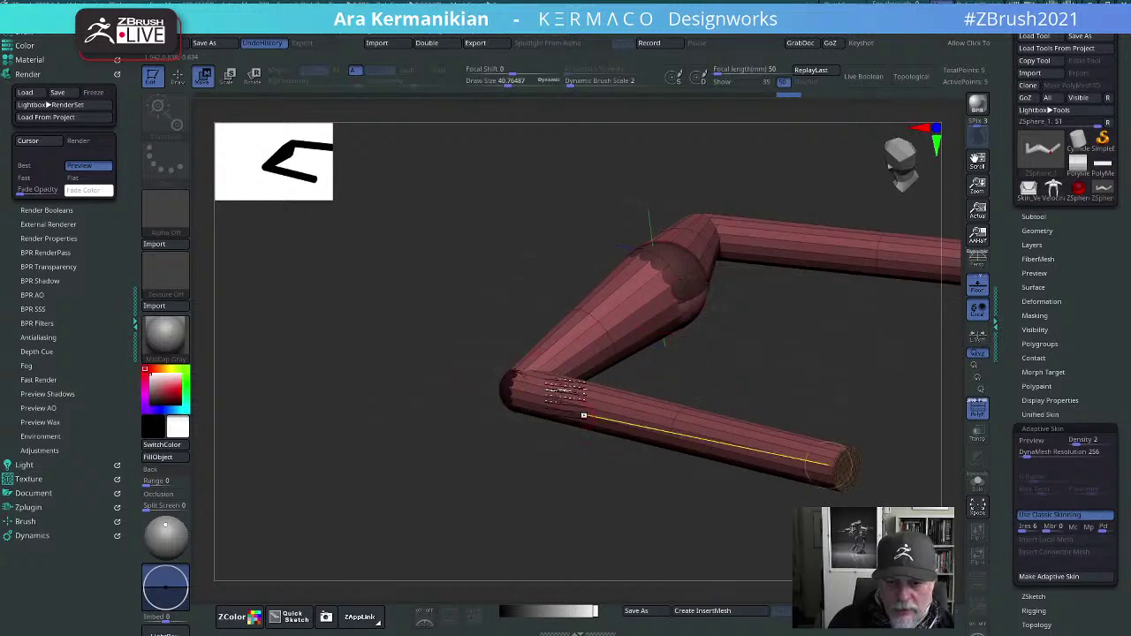
{"action": "left_click_drag", "start_coordinate": [522, 390], "coordinate": [822, 453]}
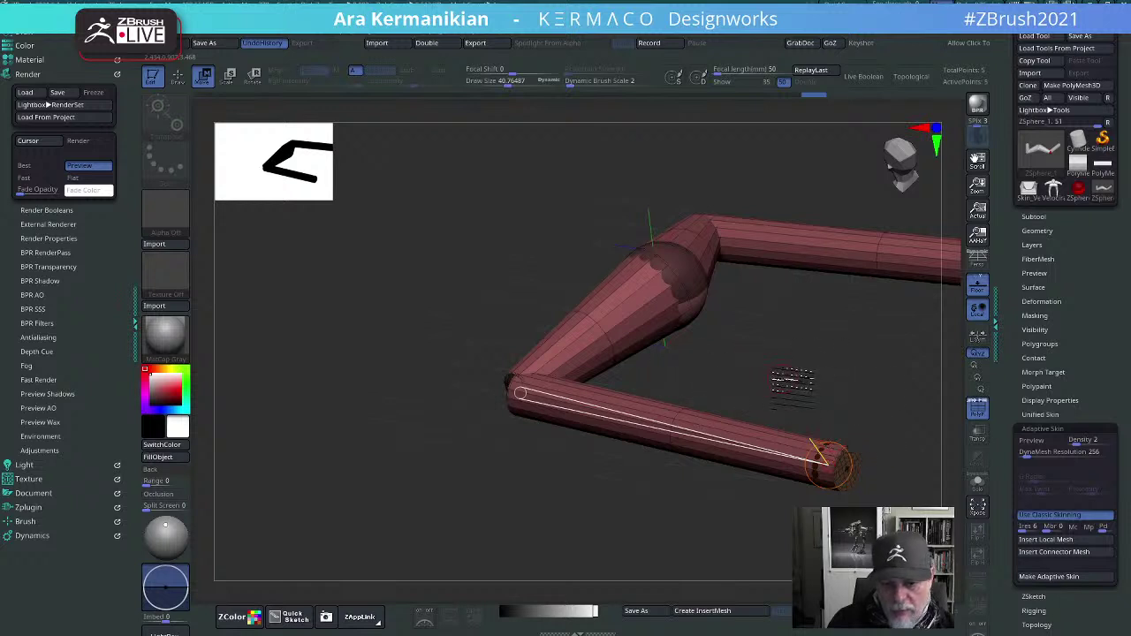
{"action": "left_click_drag", "start_coordinate": [793, 389], "coordinate": [839, 358]}
{"action": "left_click_drag", "start_coordinate": [818, 297], "coordinate": [824, 370]}
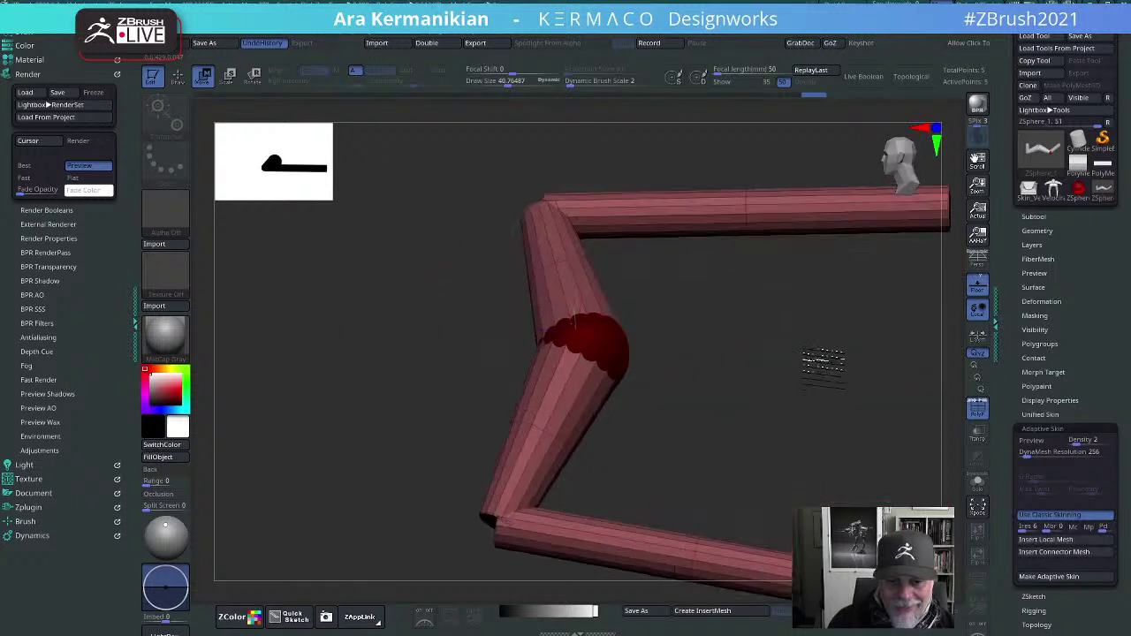
{"action": "left_click_drag", "start_coordinate": [787, 477], "coordinate": [750, 404], "text": "alt"}
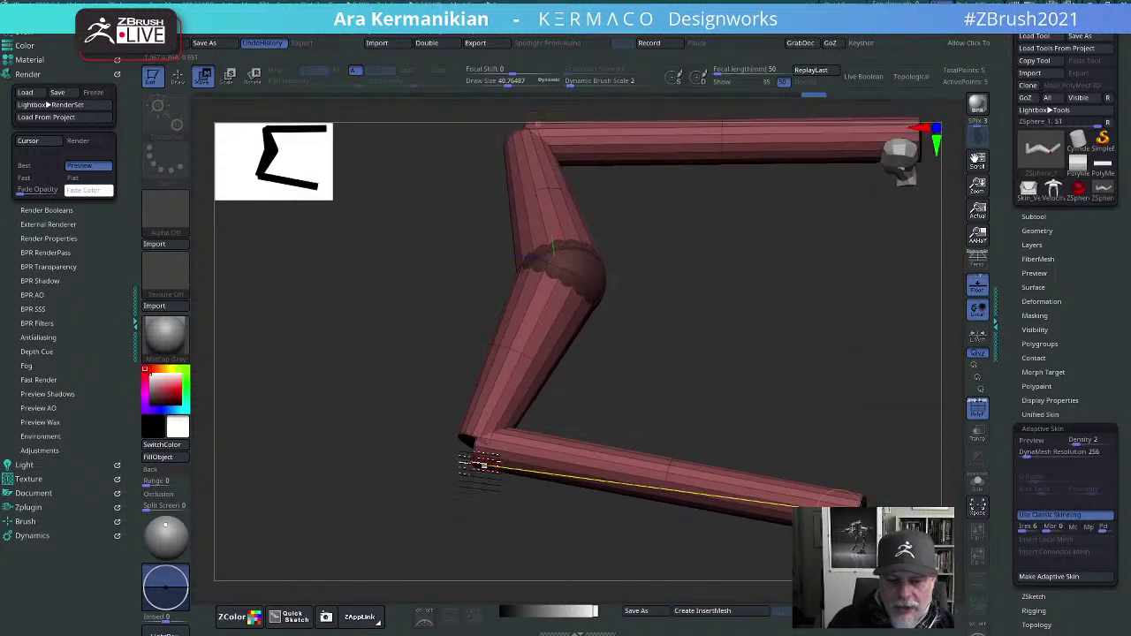
Step: Select the near limb's lower joint ZSphere and reapply the PolyMesh3D cylinder as its connector mesh
{"action": "left_click", "coordinate": [466, 446]}
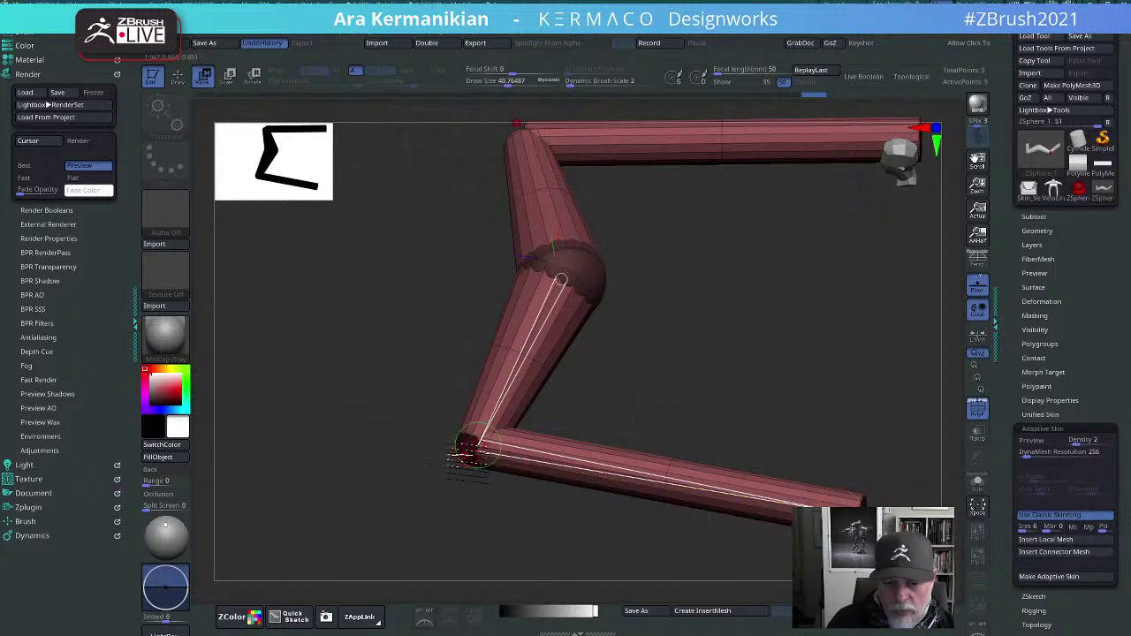
{"action": "left_click", "coordinate": [1072, 555]}
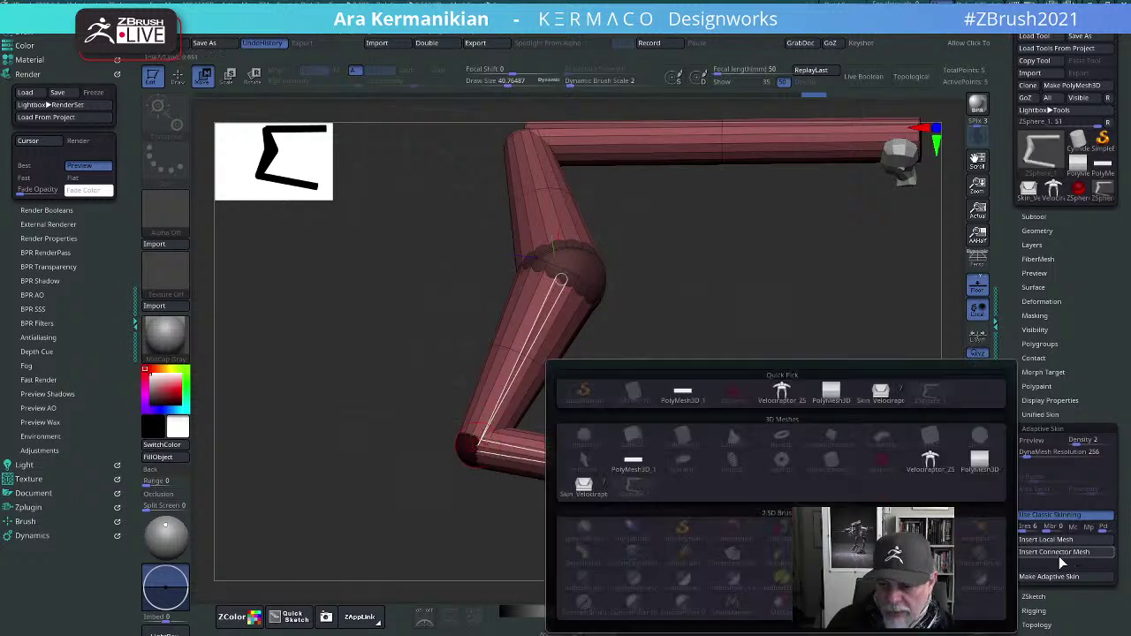
{"action": "left_click", "coordinate": [766, 411]}
{"action": "left_click", "coordinate": [1058, 557]}
{"action": "left_click", "coordinate": [815, 424]}
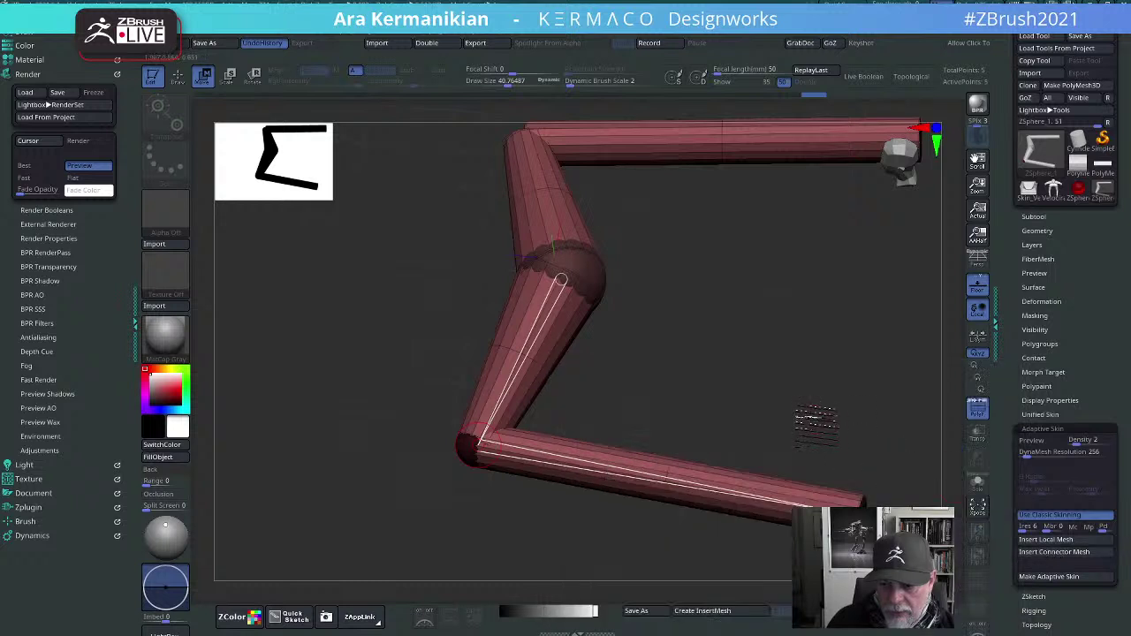
{"action": "left_click", "coordinate": [1053, 552]}
{"action": "left_click", "coordinate": [826, 398]}
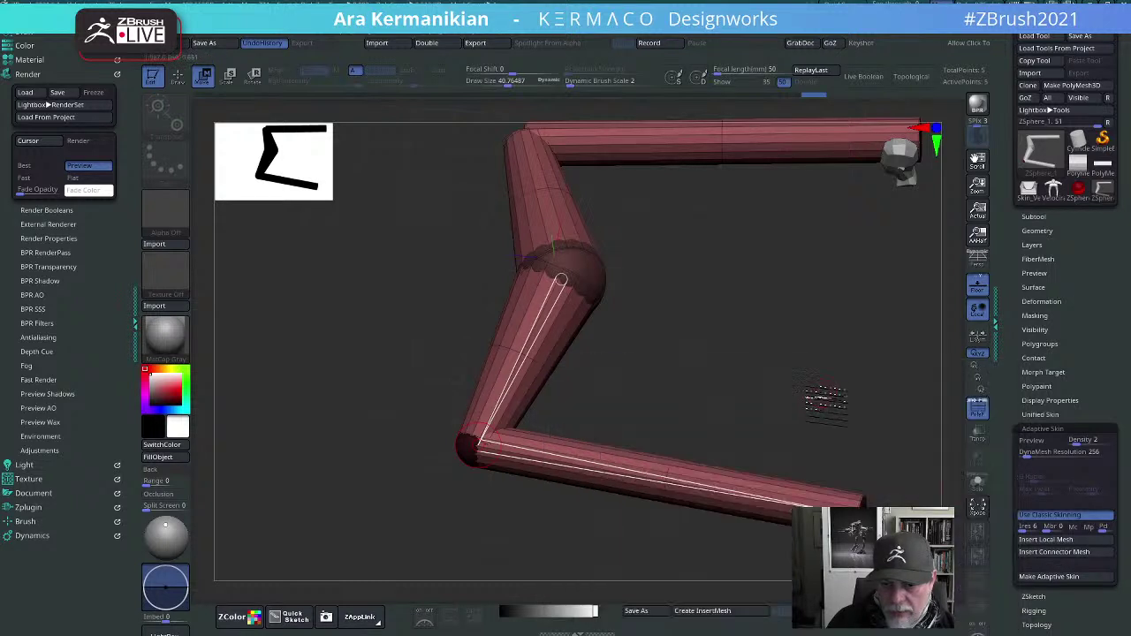
Step: Reposition the near limb's end ZSphere and nudge its joint ZSphere while checking how the cylinder segments meet
{"action": "left_click_drag", "start_coordinate": [785, 437], "coordinate": [793, 406]}
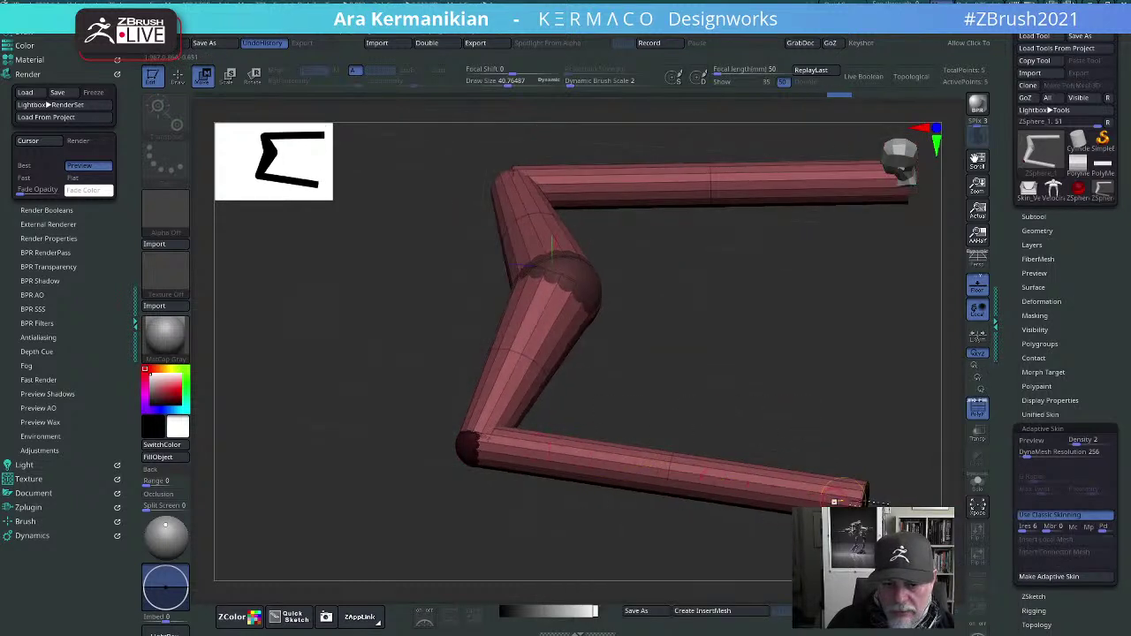
{"action": "left_click_drag", "start_coordinate": [855, 495], "coordinate": [834, 469]}
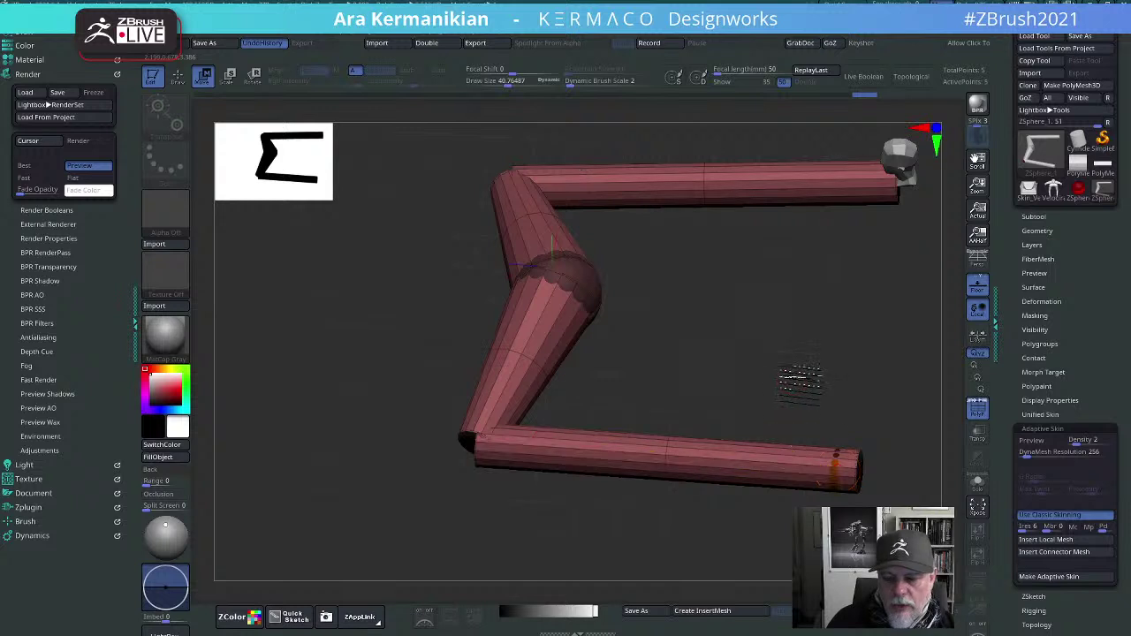
{"action": "left_click_drag", "start_coordinate": [799, 380], "coordinate": [798, 310], "text": "shift"}
{"action": "left_click_drag", "start_coordinate": [745, 366], "coordinate": [521, 412]}
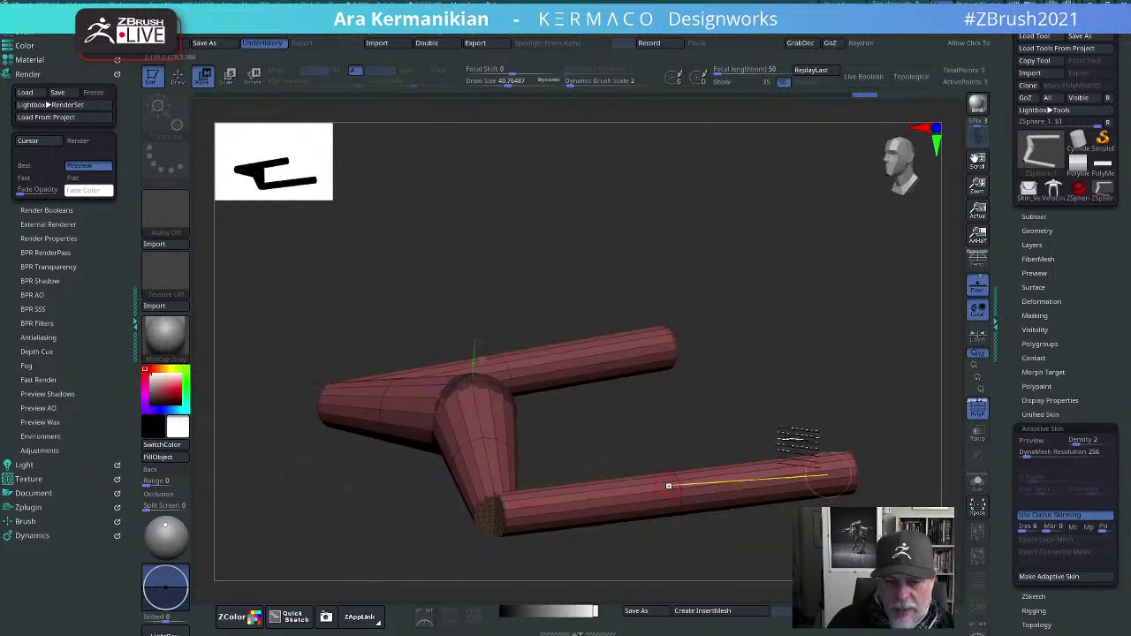
{"action": "left_click_drag", "start_coordinate": [795, 439], "coordinate": [787, 318], "text": "alt"}
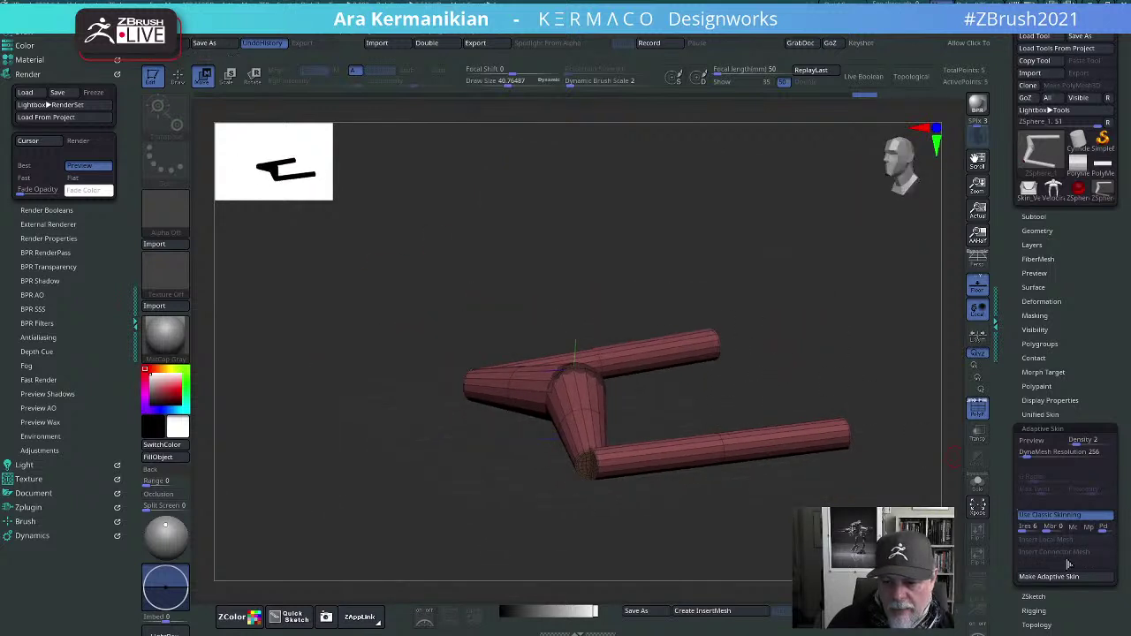
{"action": "left_click_drag", "start_coordinate": [588, 466], "coordinate": [594, 464]}
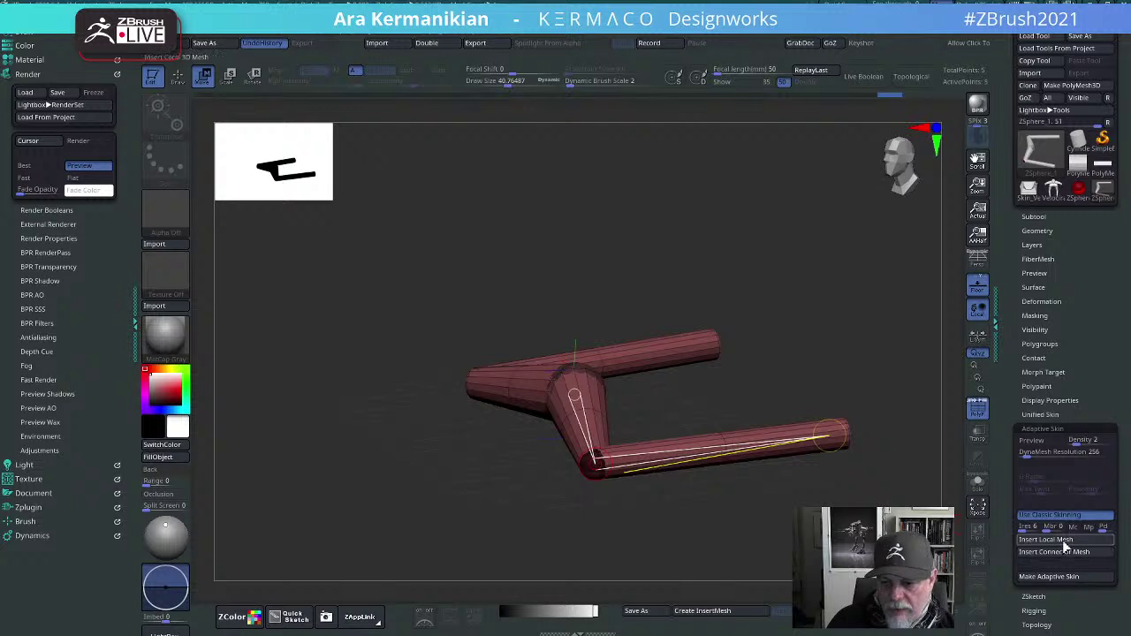
{"action": "mouse_move", "coordinate": [1066, 539]}
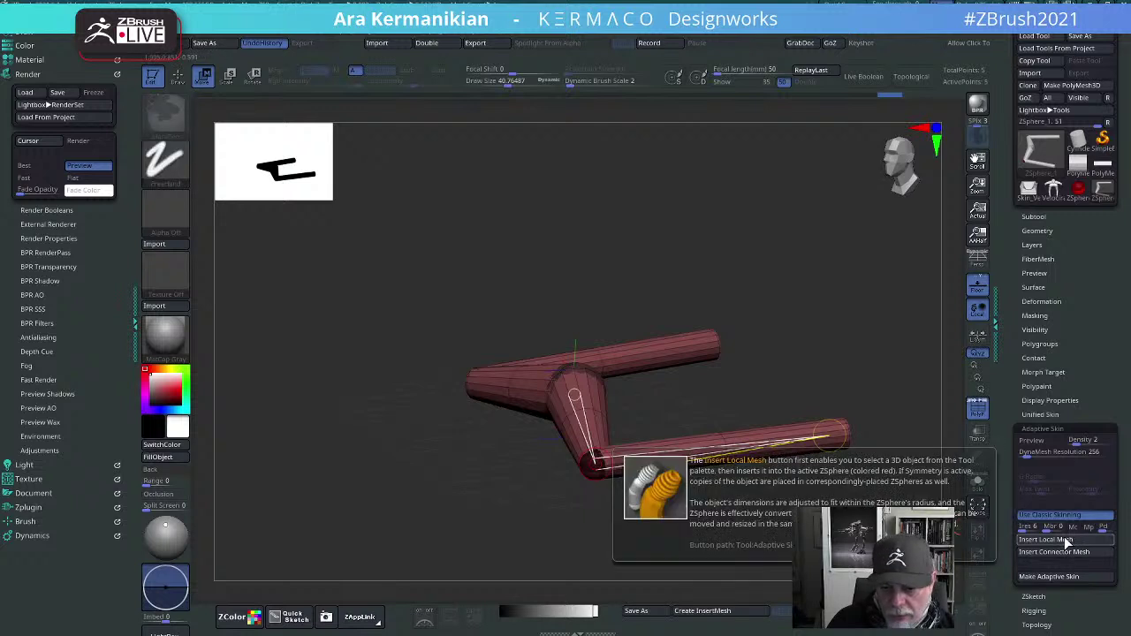
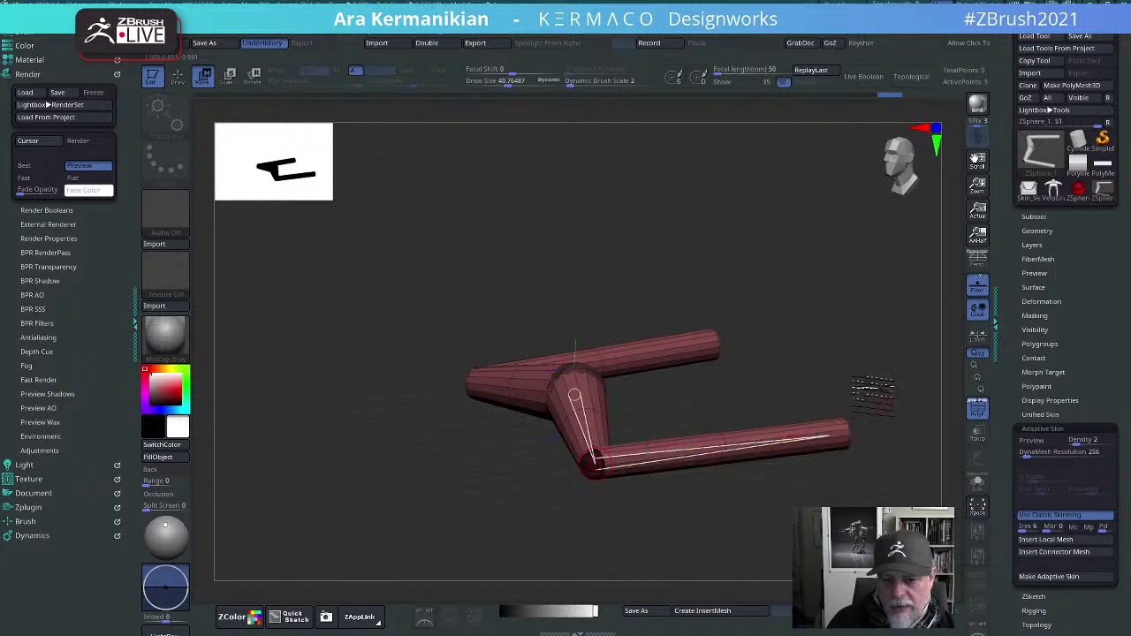
Step: Move the limb-end ZSpheres slightly inward and inspect the symmetrical chain from the back
{"action": "left_click_drag", "start_coordinate": [871, 389], "coordinate": [826, 359]}
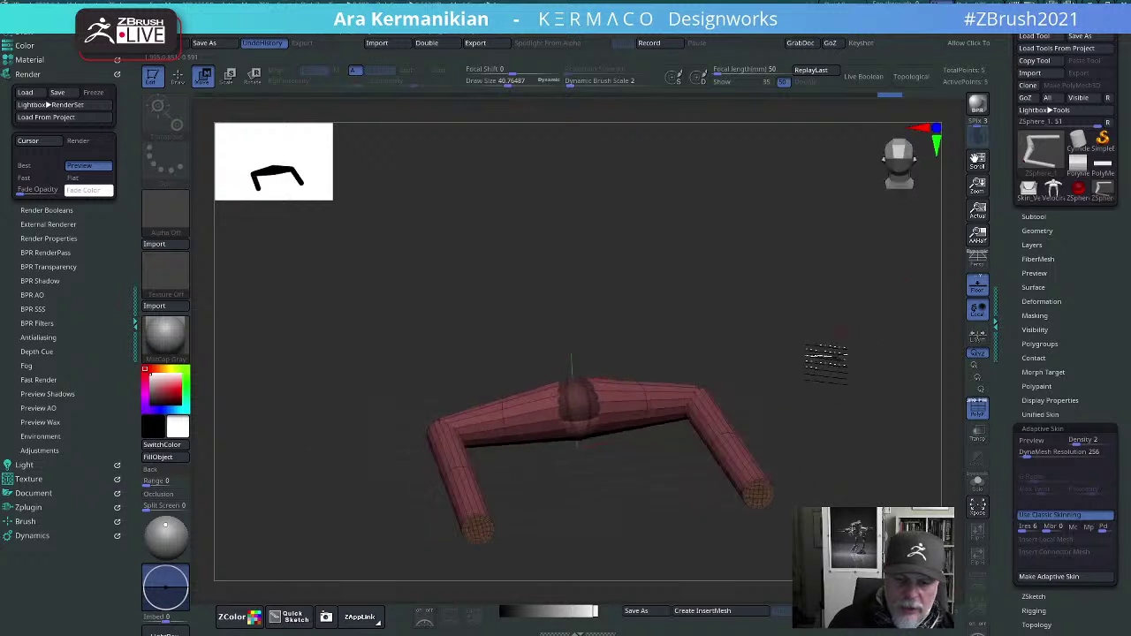
{"action": "left_click_drag", "start_coordinate": [757, 497], "coordinate": [740, 499]}
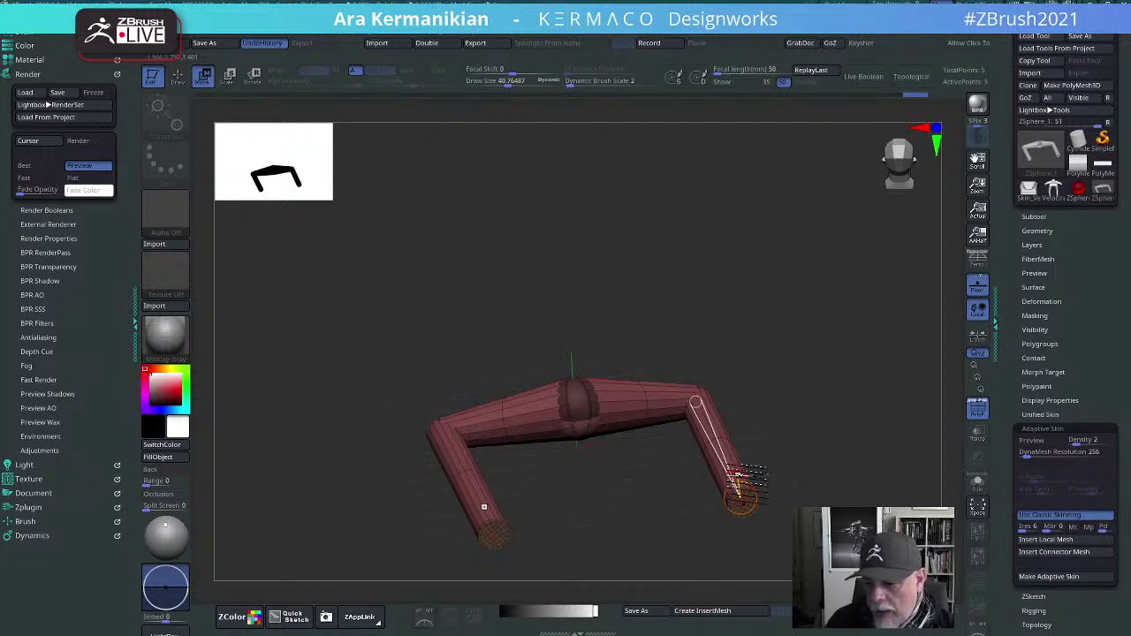
{"action": "left_click_drag", "start_coordinate": [752, 362], "coordinate": [722, 309]}
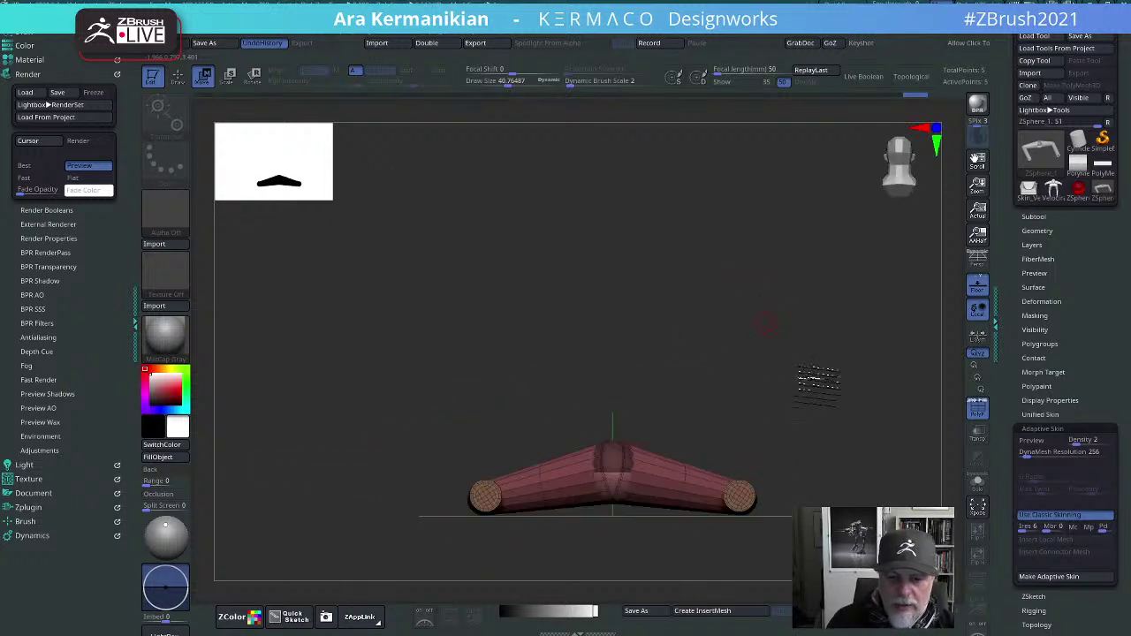
{"action": "left_click_drag", "start_coordinate": [817, 381], "coordinate": [766, 299], "text": "alt"}
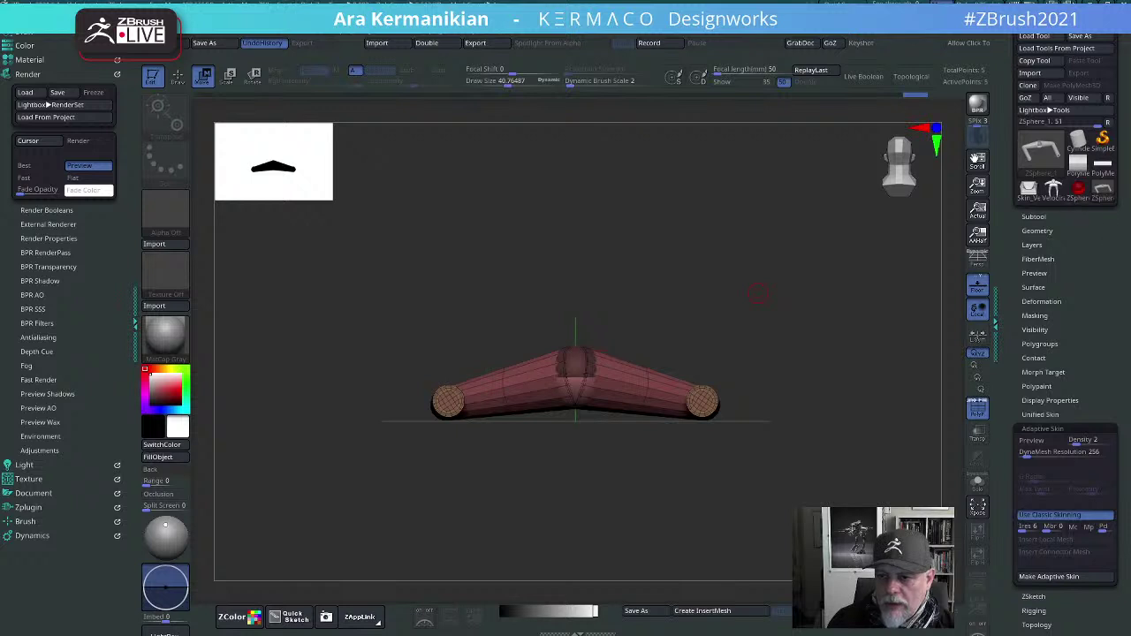
Step: Check the Velociraptor_ZSpheres rig, switch to the Skin_Velociraptor tool and examine its body from several sides
{"action": "left_click", "coordinate": [1044, 163]}
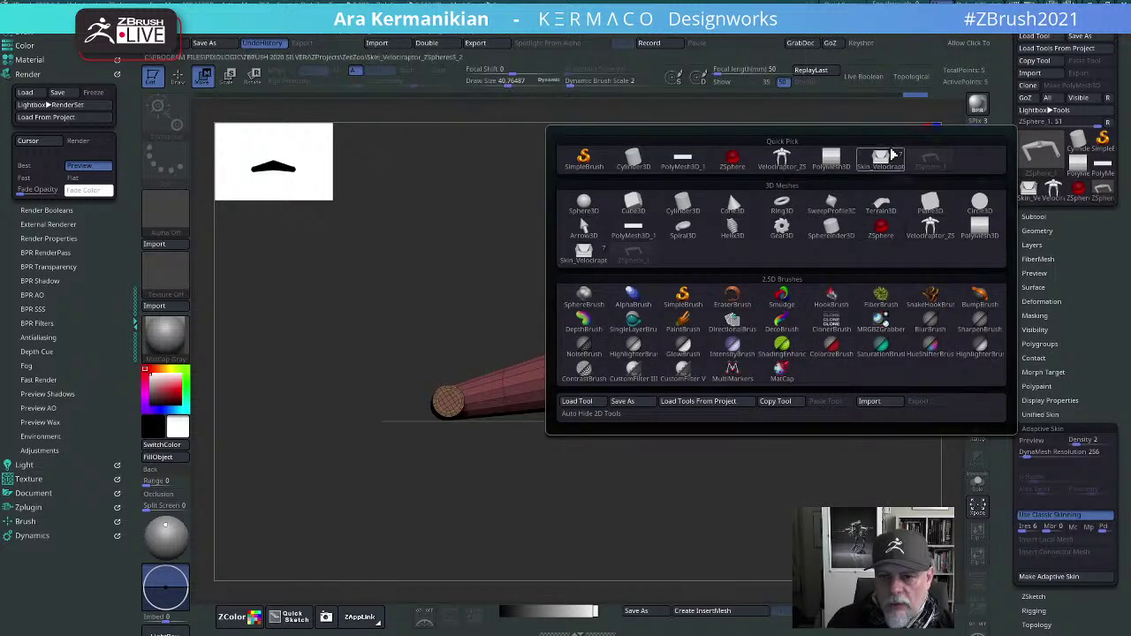
{"action": "left_click", "coordinate": [798, 164]}
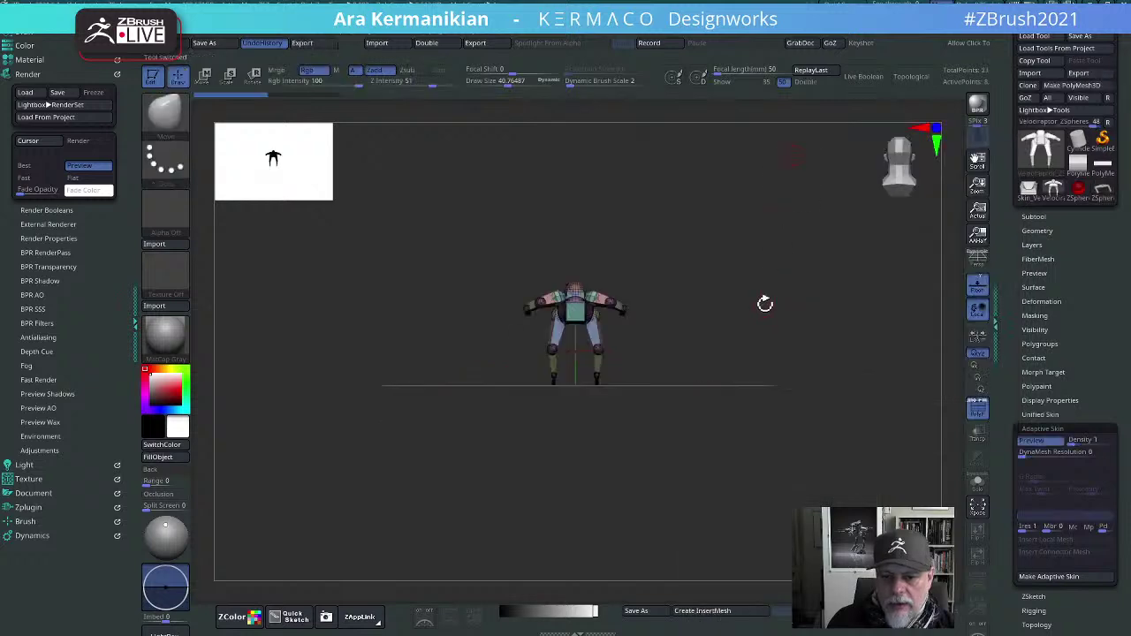
{"action": "left_click_drag", "start_coordinate": [832, 272], "coordinate": [745, 274]}
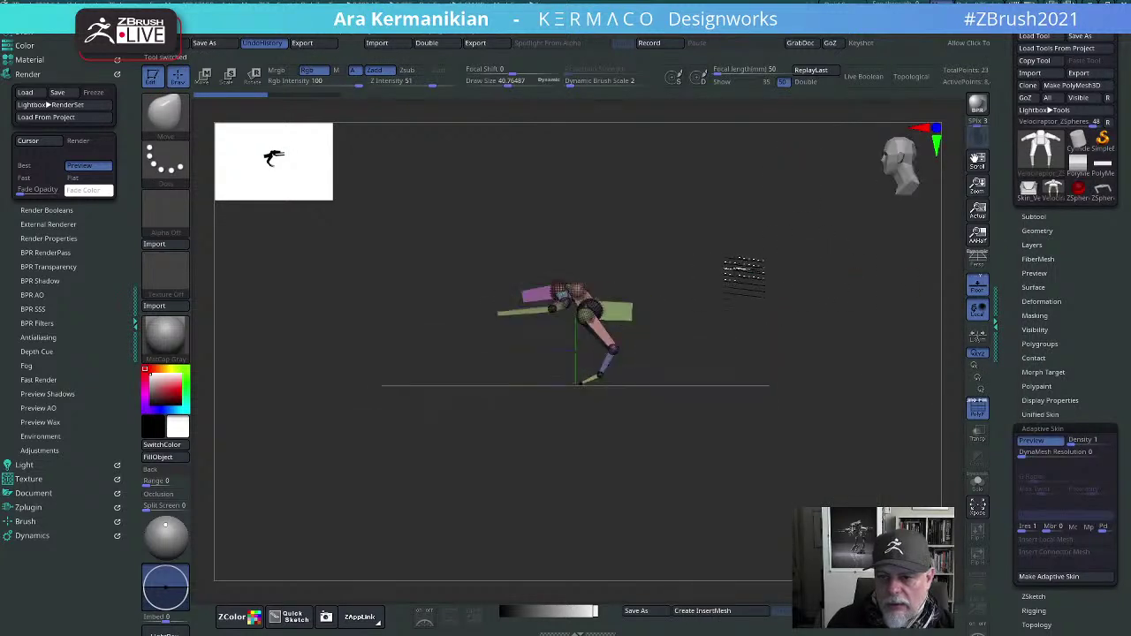
{"action": "left_click", "coordinate": [1034, 152]}
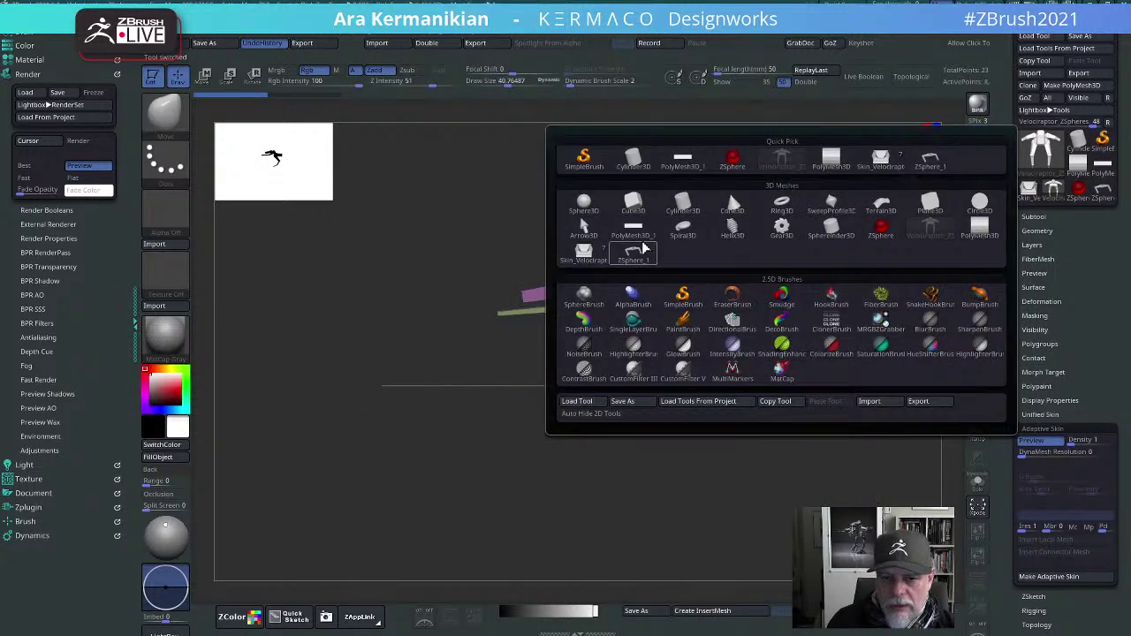
{"action": "left_click", "coordinate": [583, 254]}
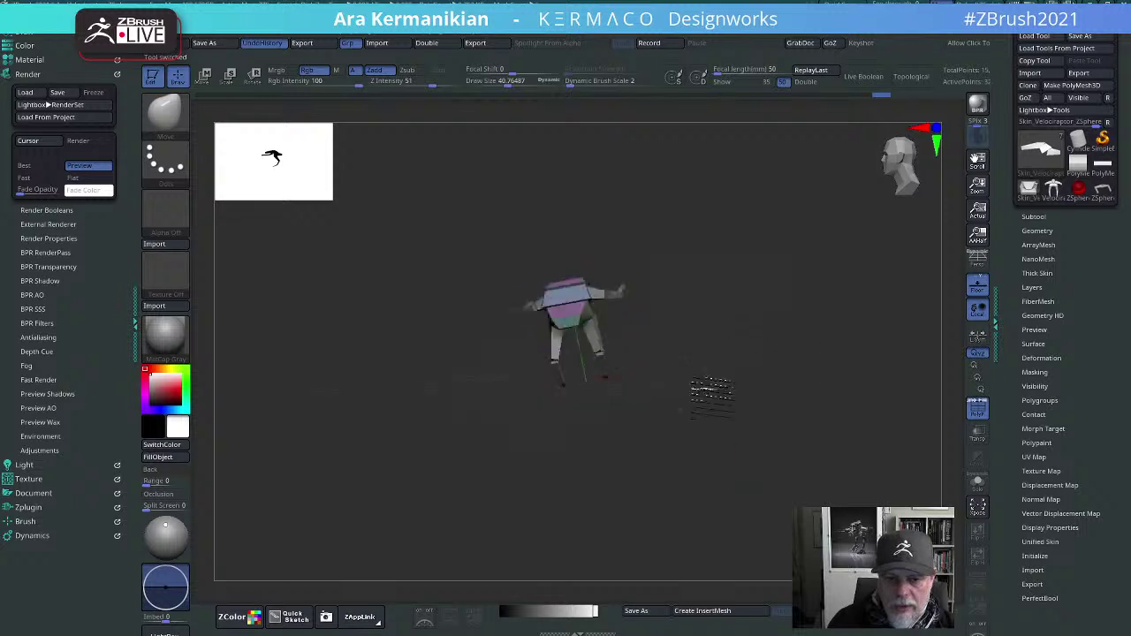
{"action": "left_click_drag", "start_coordinate": [711, 393], "coordinate": [669, 369]}
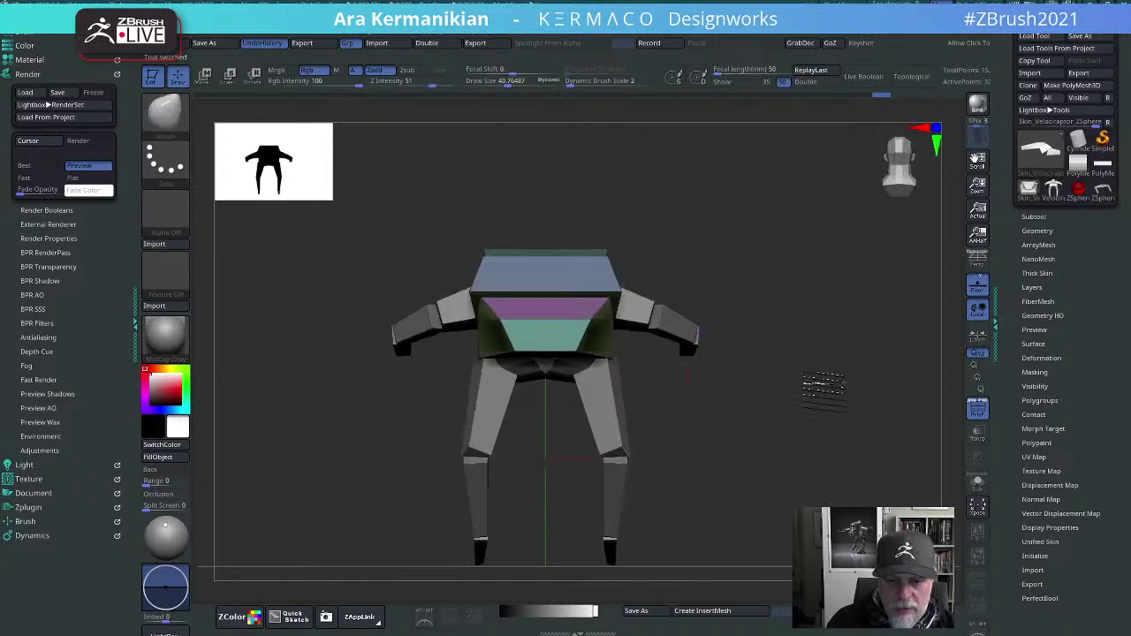
{"action": "left_click_drag", "start_coordinate": [824, 387], "coordinate": [766, 444]}
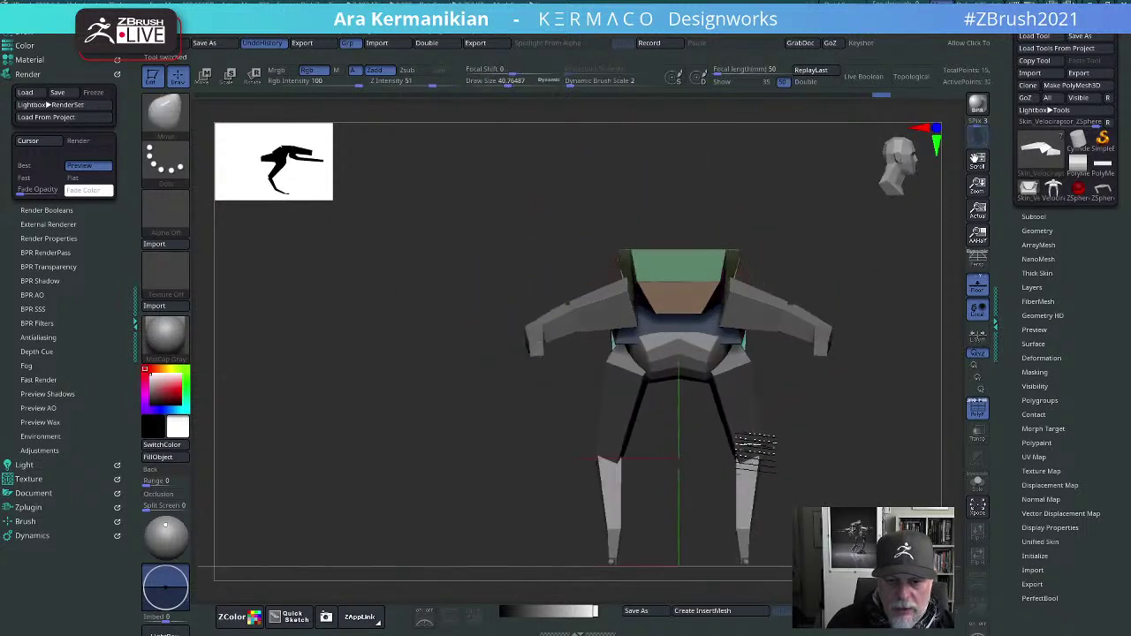
Step: Select the rounded pelvis subtool between the legs and delete it from the Skin_Velociraptor tool
{"action": "left_click", "coordinate": [706, 356], "text": "alt"}
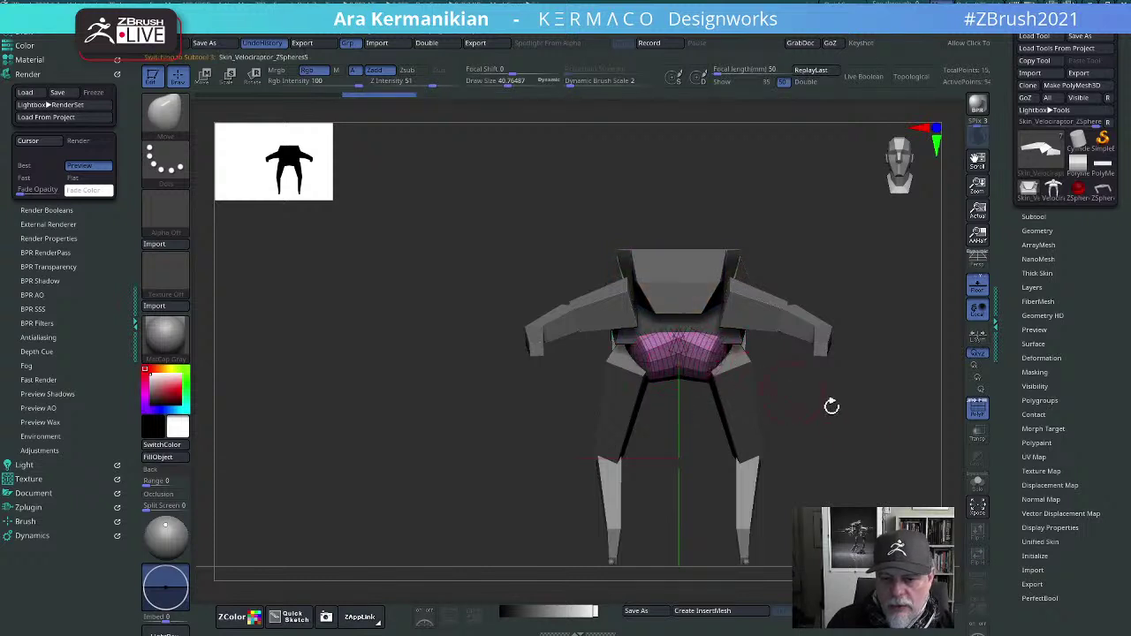
{"action": "left_click_drag", "start_coordinate": [861, 425], "coordinate": [791, 390], "text": "alt"}
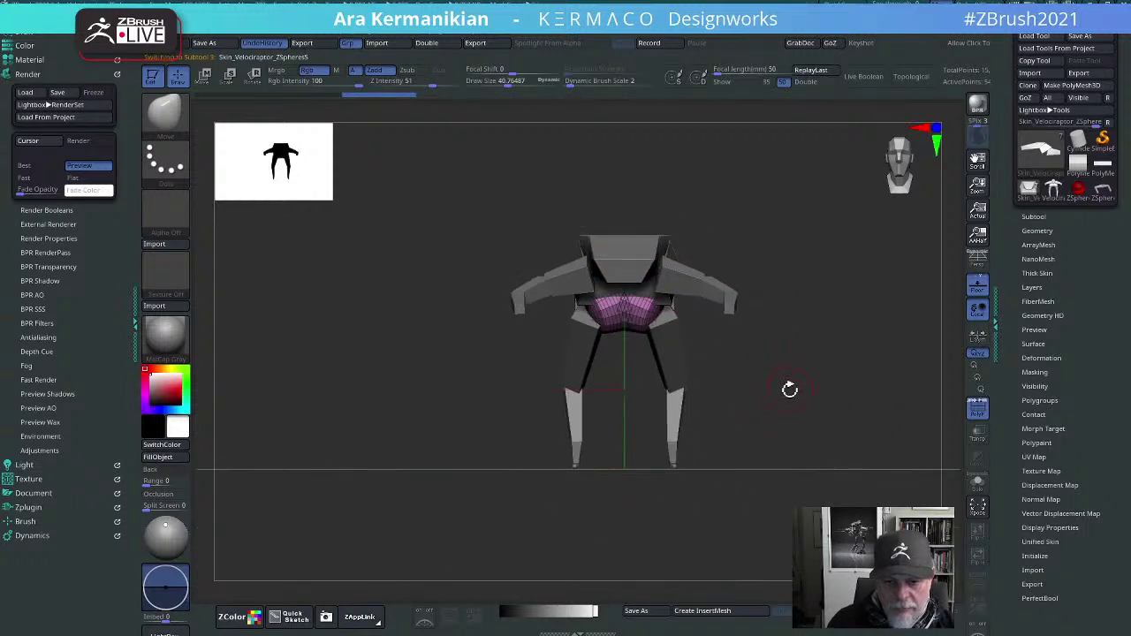
{"action": "left_click", "coordinate": [1061, 216]}
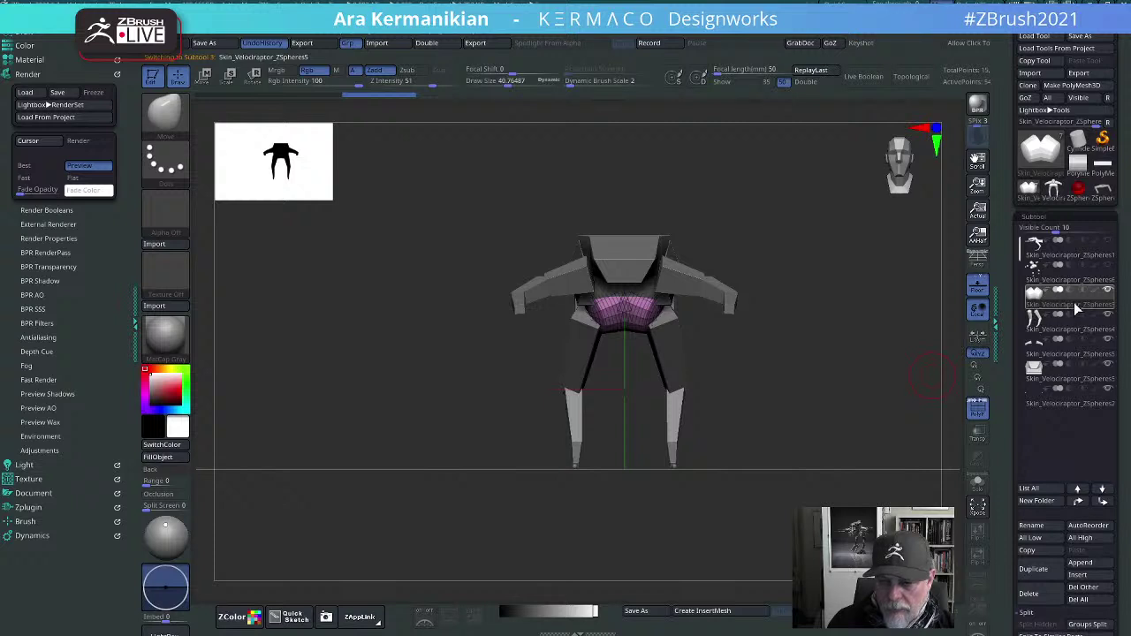
{"action": "left_click", "coordinate": [1038, 595]}
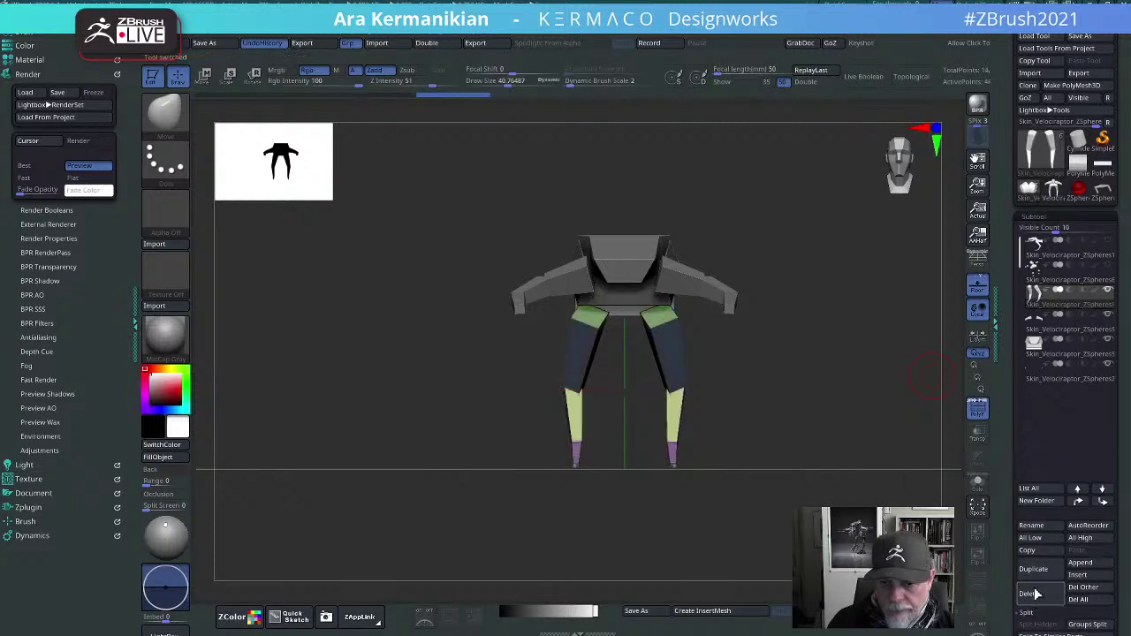
Step: Append the PolyMesh3D cylinder as a new subtool and view the figure from the side
{"action": "left_click", "coordinate": [1080, 563]}
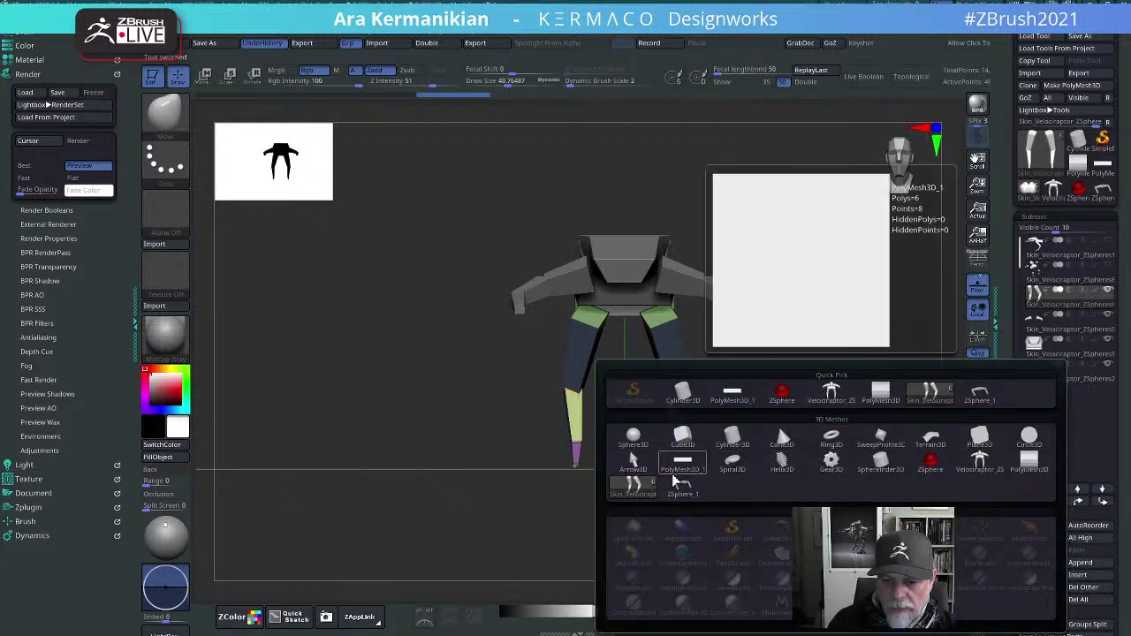
{"action": "mouse_move", "coordinate": [680, 485]}
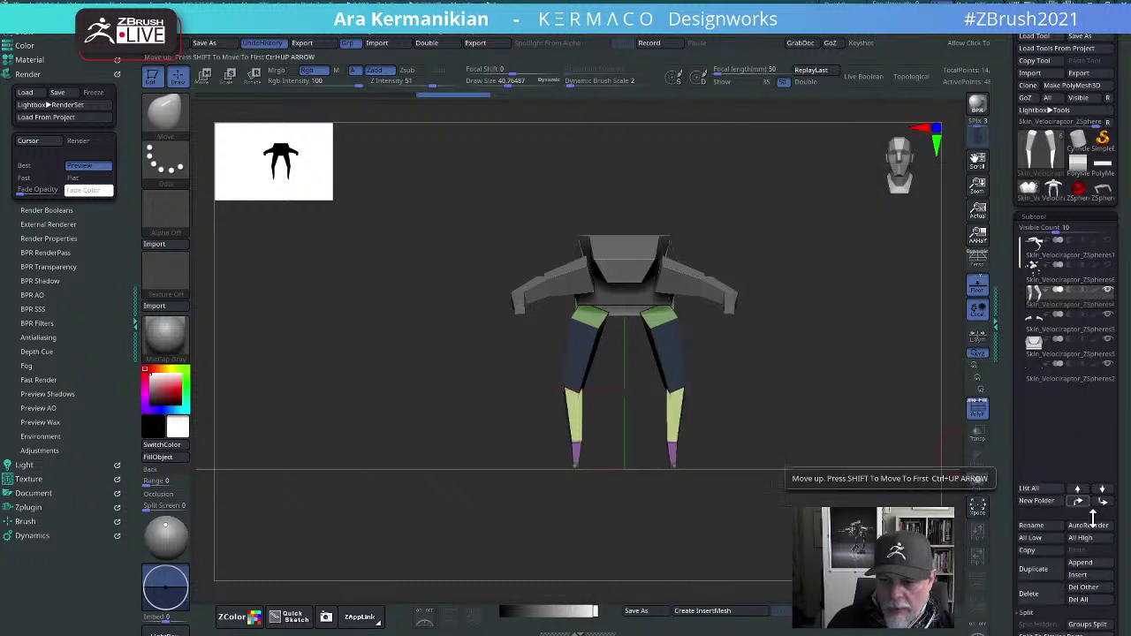
{"action": "left_click", "coordinate": [1086, 564]}
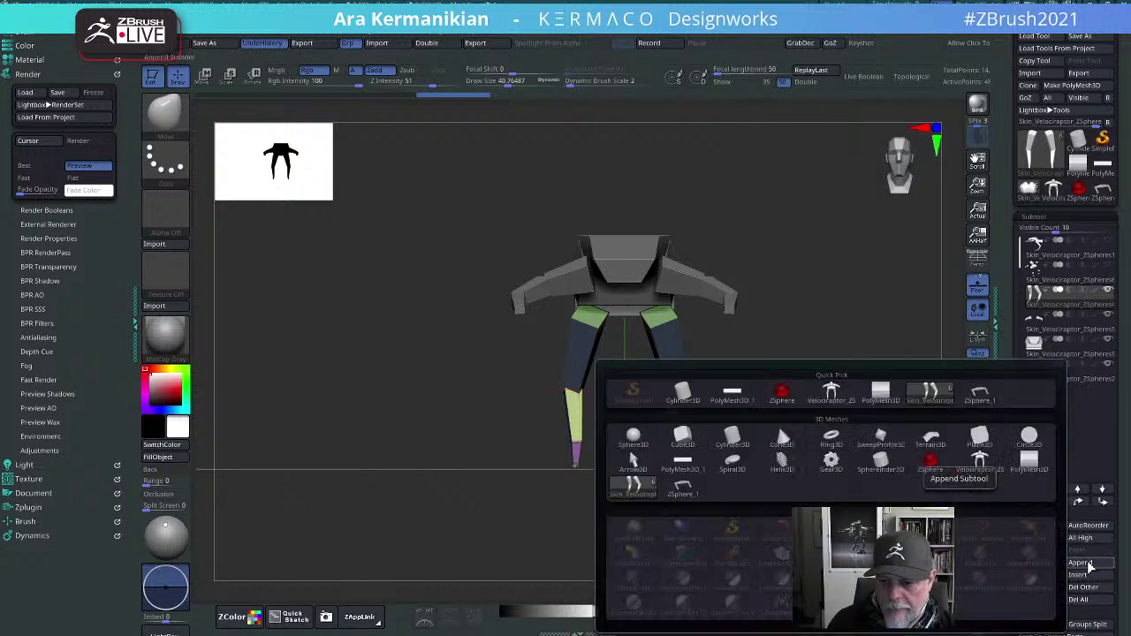
{"action": "left_click", "coordinate": [1029, 462]}
{"action": "left_click_drag", "start_coordinate": [822, 403], "coordinate": [826, 404]}
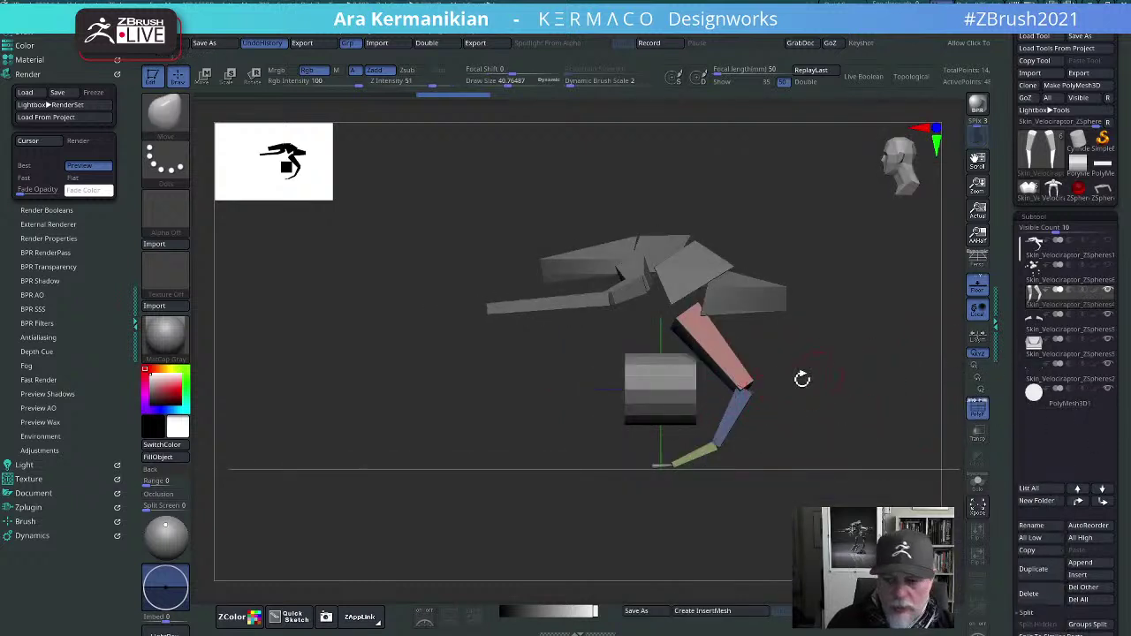
Step: Try to swap the legs subtool for a cube from the custom insert-mesh brush
{"action": "key", "text": "w"}
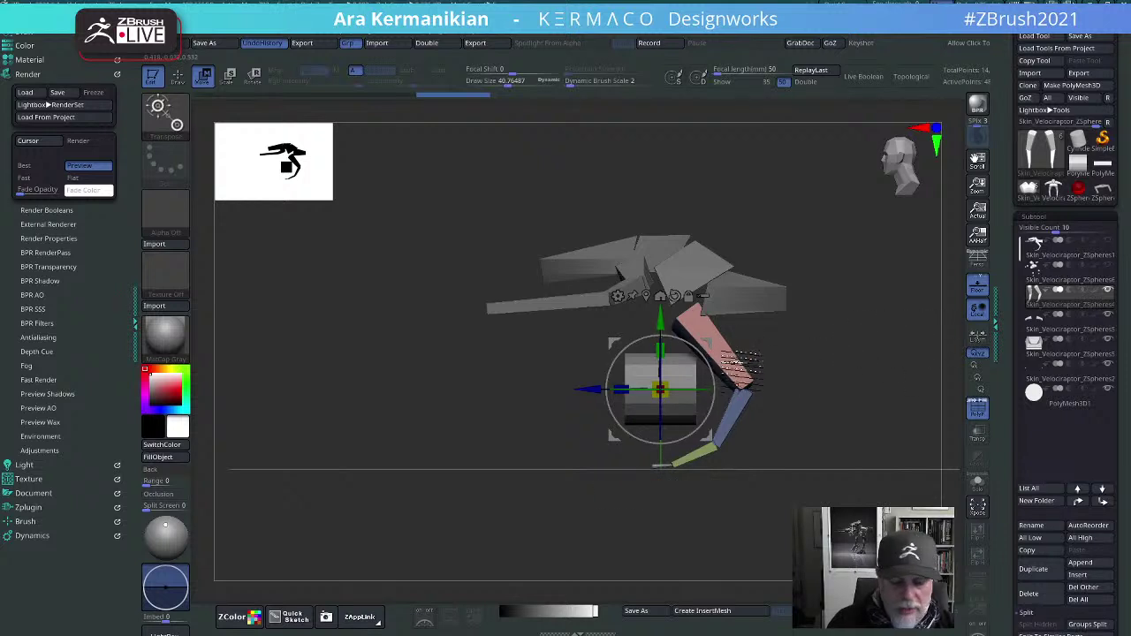
{"action": "key", "text": "space"}
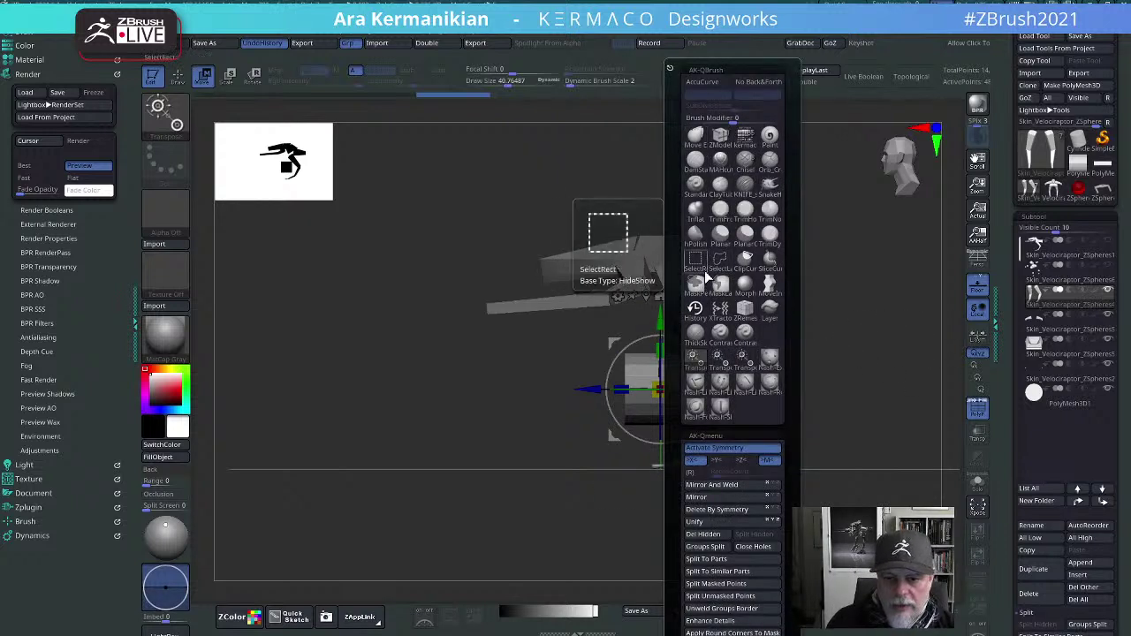
{"action": "left_click", "coordinate": [748, 143]}
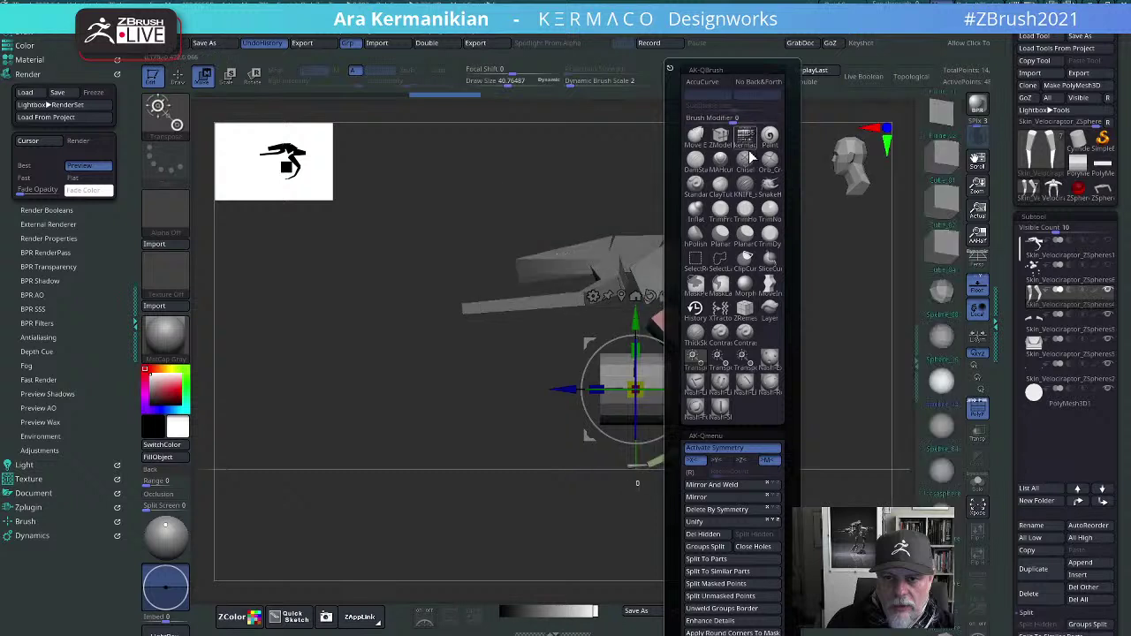
{"action": "left_click", "coordinate": [936, 157]}
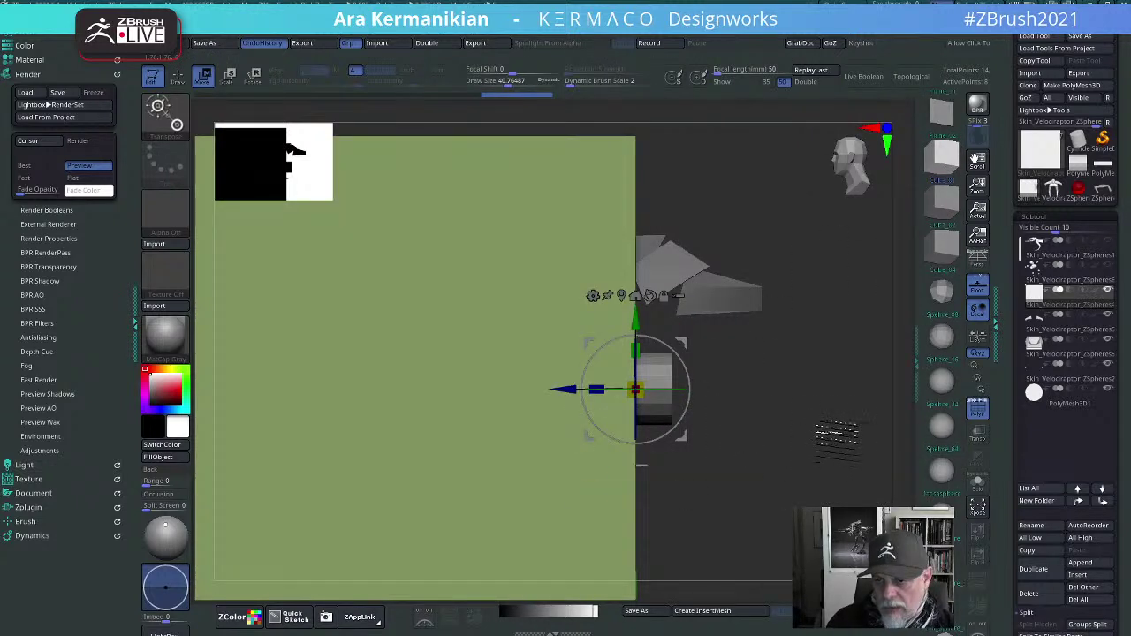
{"action": "left_click_drag", "start_coordinate": [636, 135], "coordinate": [638, 137]}
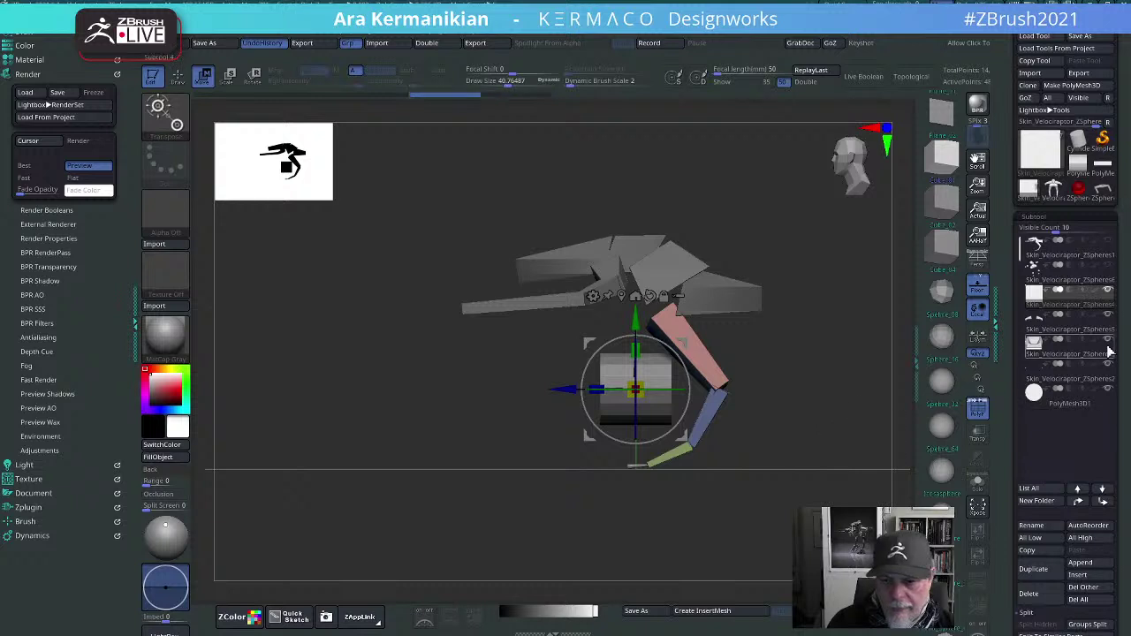
Step: Replace the PolyMesh3D1 cylinder subtool with a cube from the insert-mesh brush and centre the transform gizmo on it
{"action": "left_click", "coordinate": [1080, 404]}
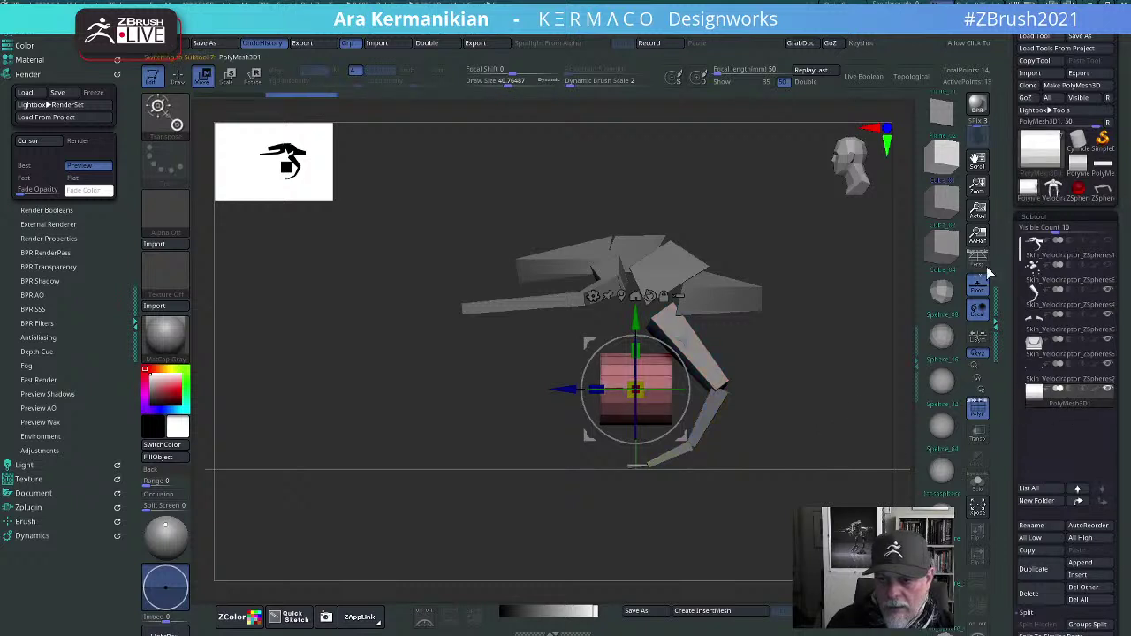
{"action": "left_click", "coordinate": [944, 165]}
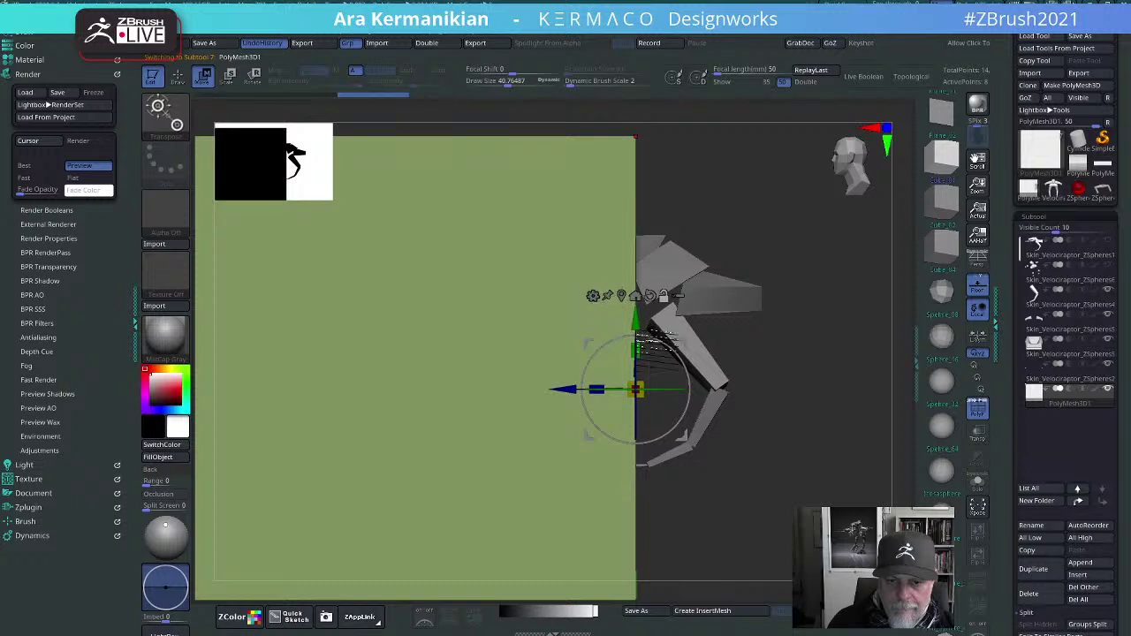
{"action": "left_click", "coordinate": [622, 296], "text": "alt"}
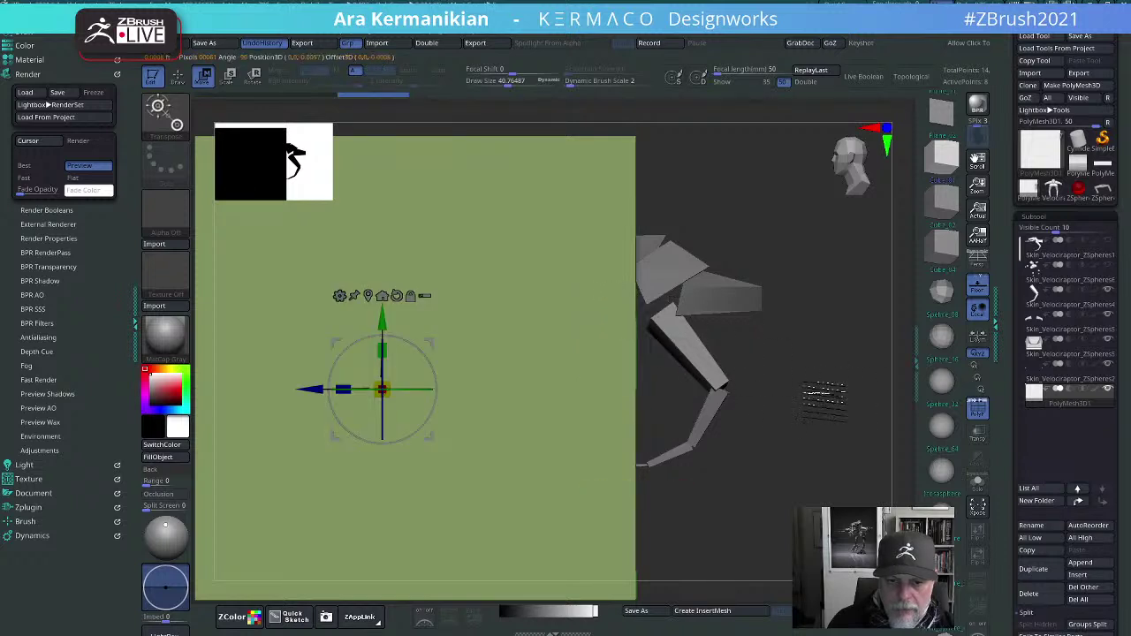
{"action": "left_click_drag", "start_coordinate": [824, 397], "coordinate": [284, 404], "text": "alt"}
{"action": "left_click_drag", "start_coordinate": [580, 427], "coordinate": [703, 450], "text": "shift"}
{"action": "left_click_drag", "start_coordinate": [672, 393], "coordinate": [973, 486], "text": "alt"}
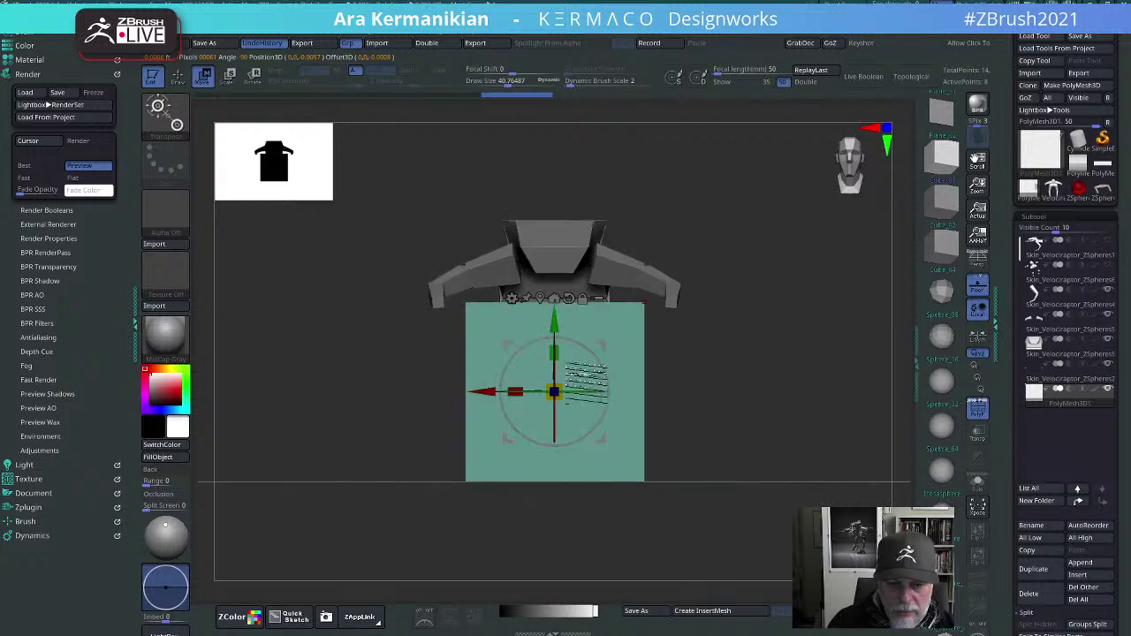
Step: Scale the cube down to a narrow block and raise it to the underside of the torso between the hips
{"action": "left_click_drag", "start_coordinate": [514, 392], "coordinate": [543, 392]}
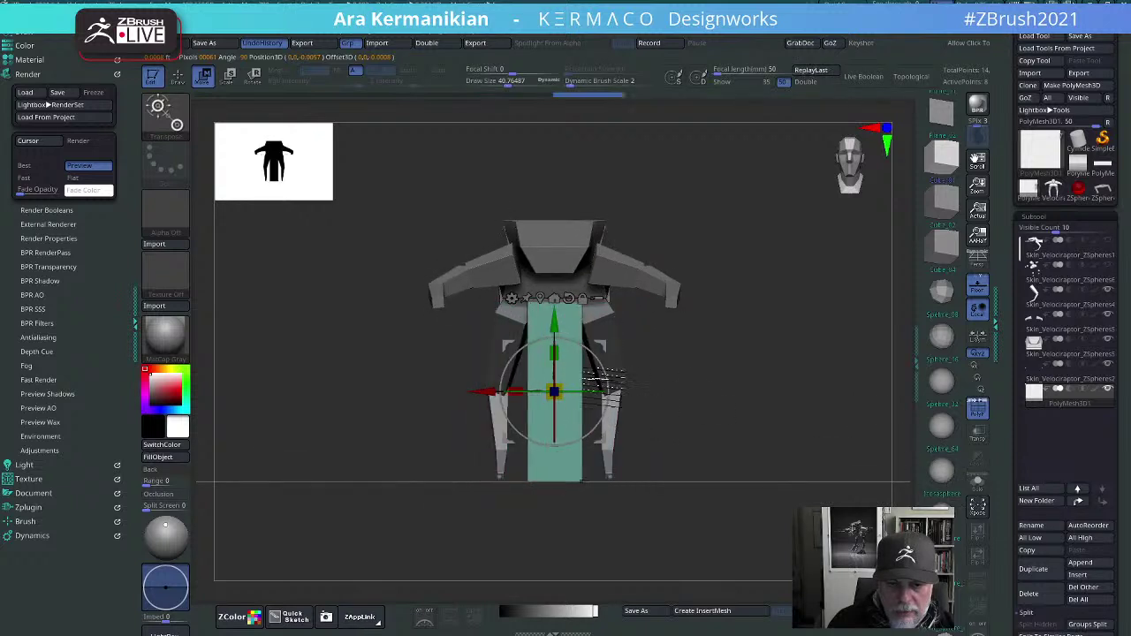
{"action": "left_click_drag", "start_coordinate": [553, 349], "coordinate": [546, 400]}
{"action": "left_click_drag", "start_coordinate": [556, 327], "coordinate": [565, 230]}
{"action": "left_click_drag", "start_coordinate": [813, 344], "coordinate": [618, 341], "text": "shift"}
{"action": "left_click_drag", "start_coordinate": [517, 292], "coordinate": [804, 293]}
{"action": "left_click_drag", "start_coordinate": [607, 442], "coordinate": [626, 390], "text": "shift"}
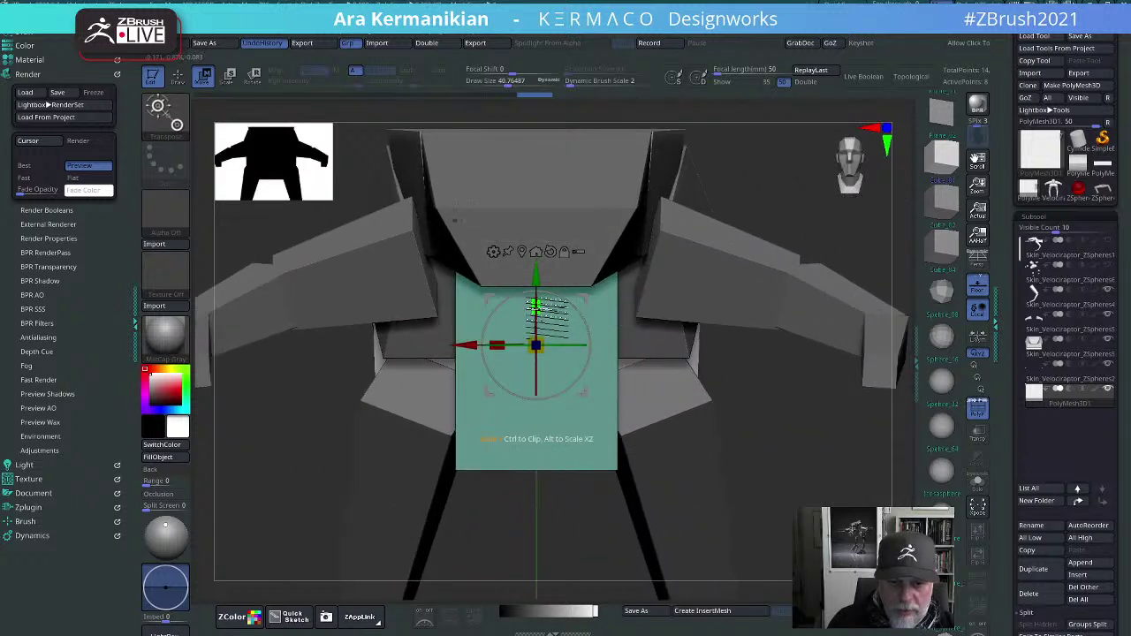
Step: Flatten the pelvis cube vertically and lower it level with the tops of the legs
{"action": "left_click_drag", "start_coordinate": [541, 311], "coordinate": [548, 339]}
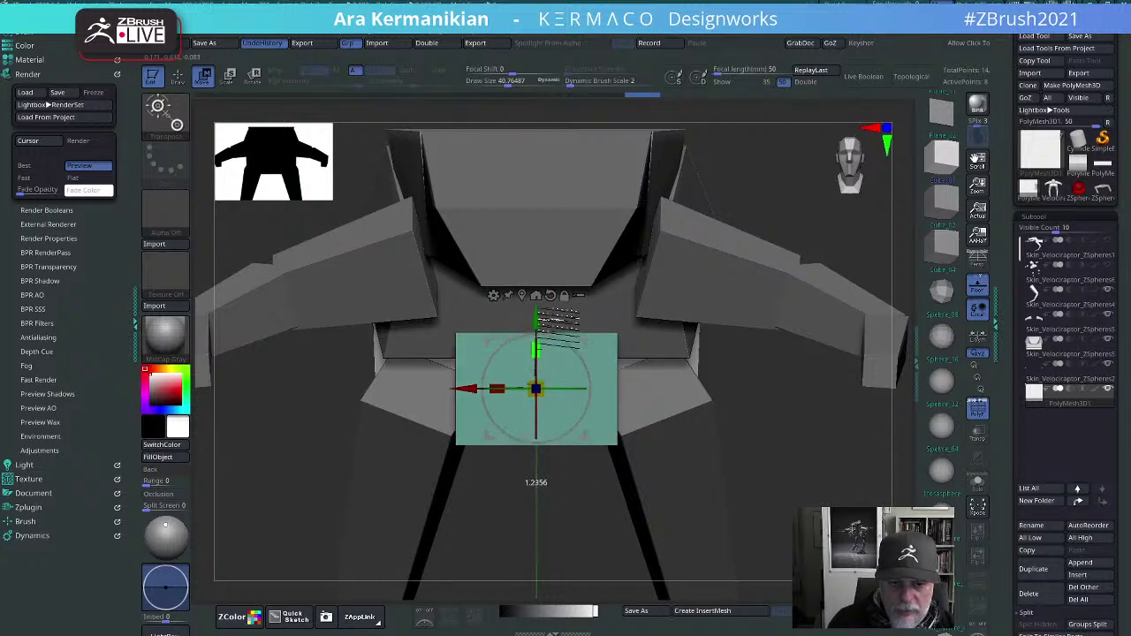
{"action": "left_click_drag", "start_coordinate": [855, 470], "coordinate": [628, 425]}
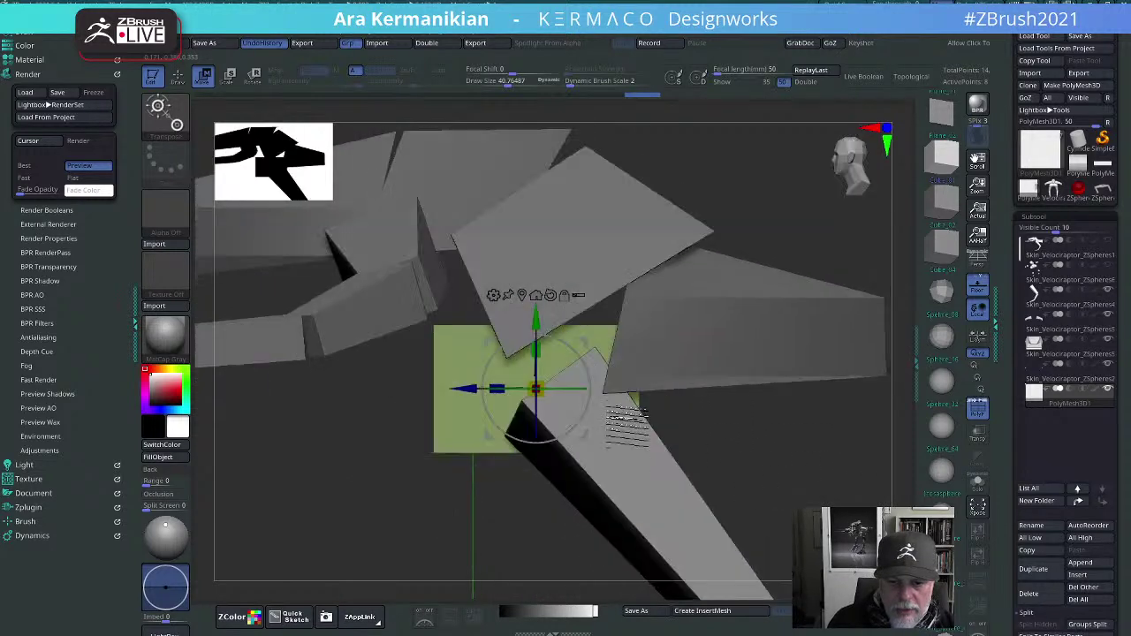
{"action": "left_click_drag", "start_coordinate": [782, 464], "coordinate": [831, 417]}
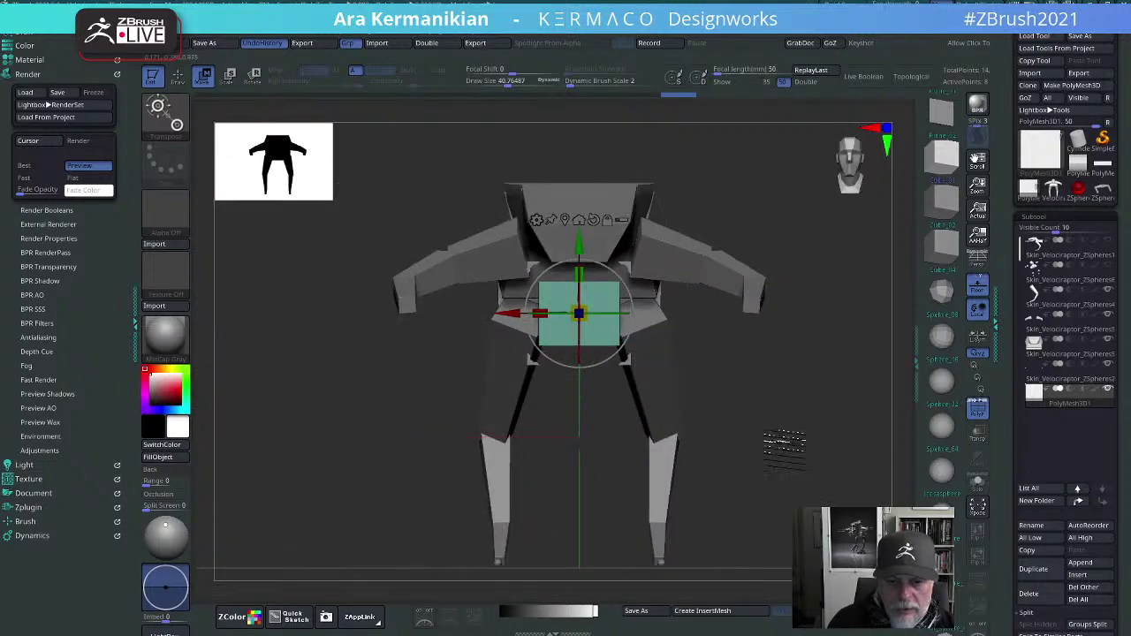
{"action": "left_click_drag", "start_coordinate": [785, 451], "coordinate": [742, 391], "text": "alt"}
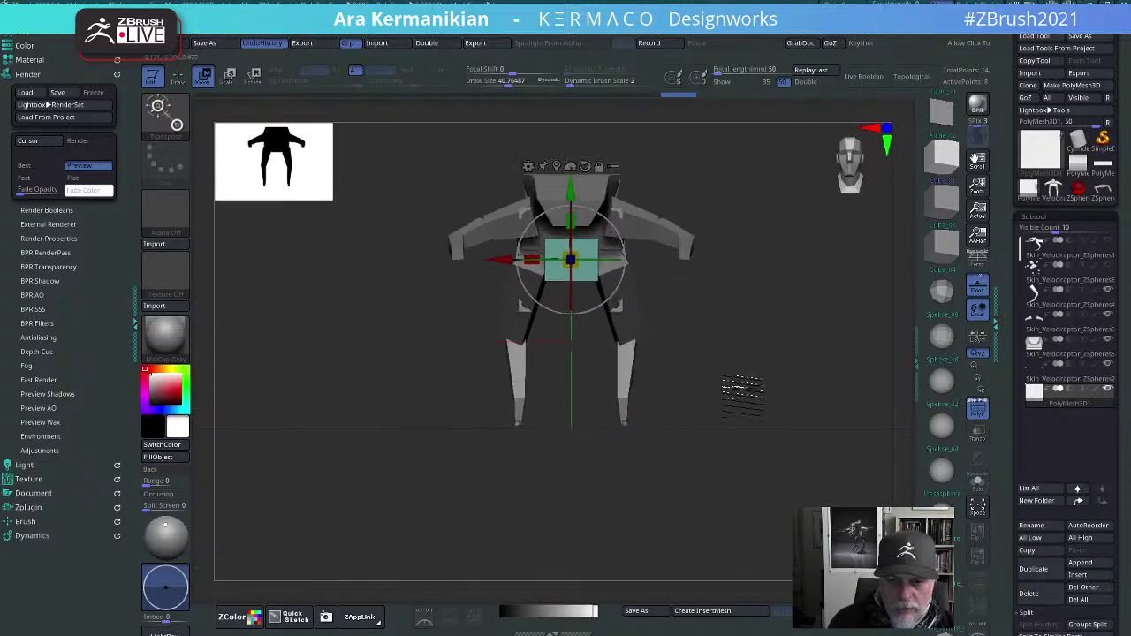
Step: Select the legs subtool and move the legs symmetrically outward, away from the pelvis block
{"action": "left_click", "coordinate": [1084, 307]}
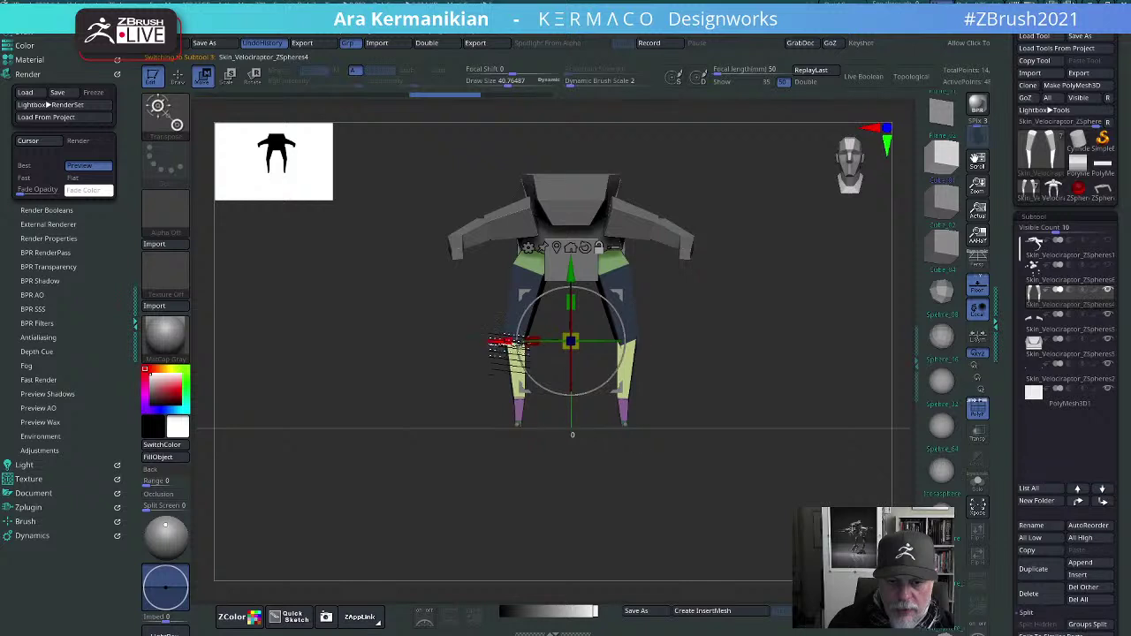
{"action": "left_click_drag", "start_coordinate": [499, 341], "coordinate": [466, 343]}
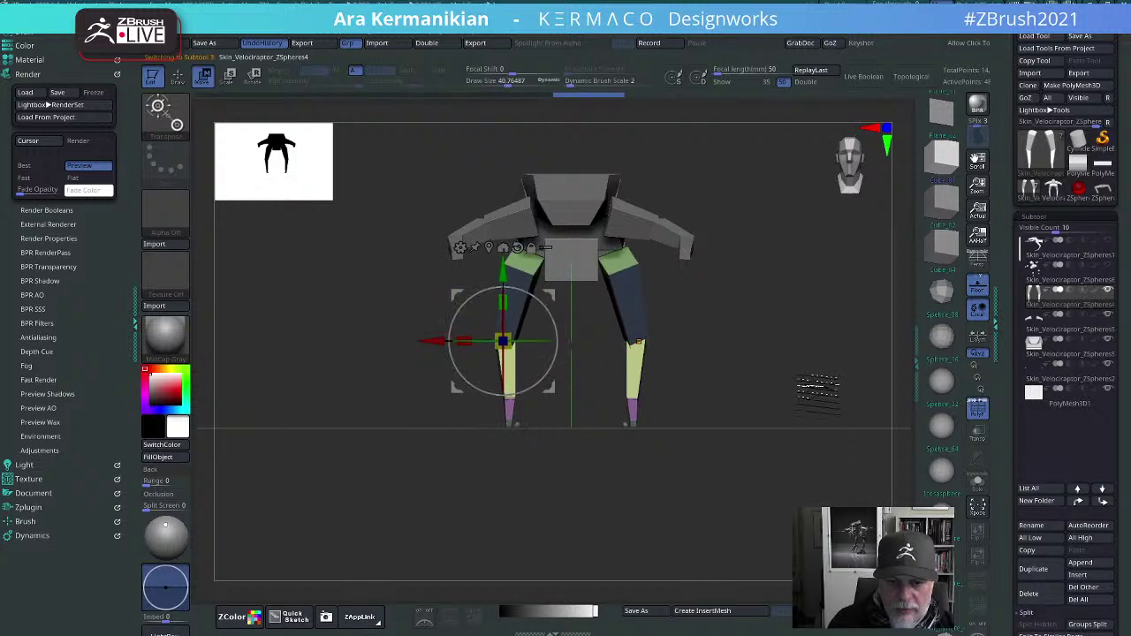
{"action": "left_click_drag", "start_coordinate": [815, 391], "coordinate": [696, 328]}
Step: Select the torso subtool and widen its rear section symmetrically with the Move brush
{"action": "left_click", "coordinate": [675, 309], "text": "alt"}
{"action": "key", "text": "q"}
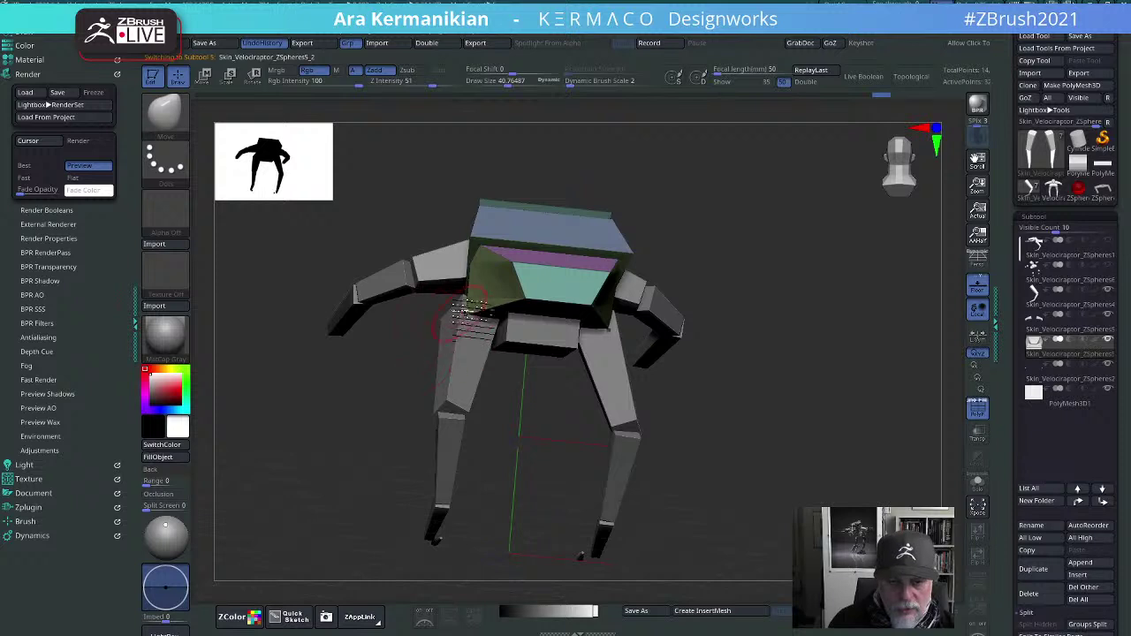
{"action": "left_click_drag", "start_coordinate": [477, 320], "coordinate": [542, 332]}
{"action": "left_click_drag", "start_coordinate": [732, 363], "coordinate": [744, 419], "text": "shift"}
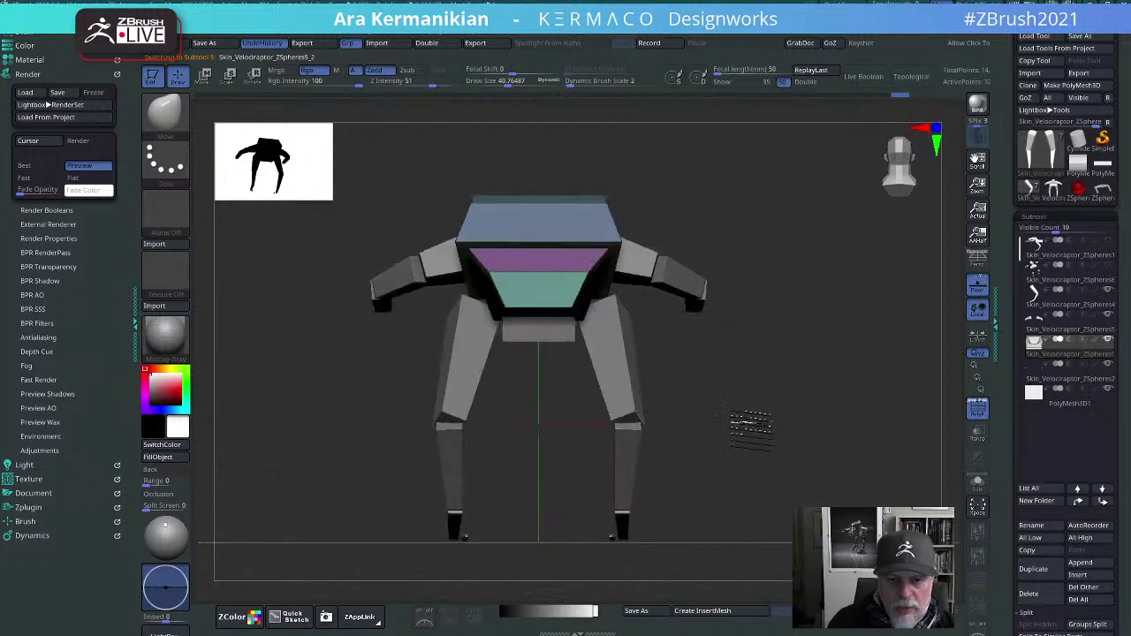
{"action": "left_click_drag", "start_coordinate": [610, 260], "coordinate": [668, 254]}
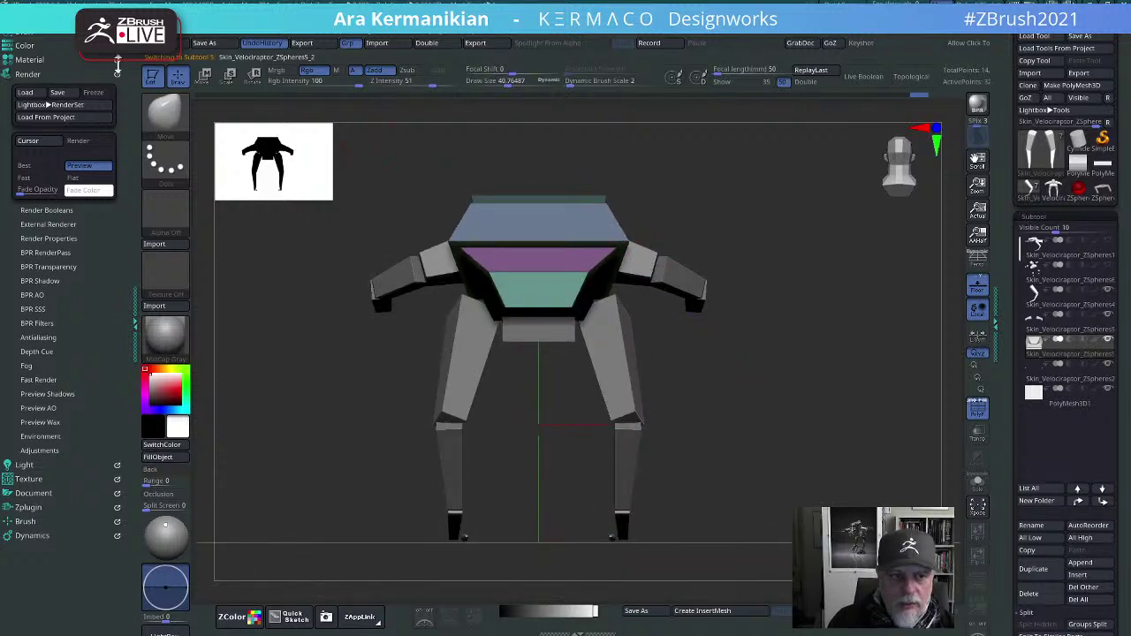
{"action": "mouse_move", "coordinate": [757, 294]}
{"action": "left_mouse_down"}
{"action": "mouse_move", "coordinate": [728, 304]}
{"action": "mouse_move", "coordinate": [672, 288]}
{"action": "mouse_move", "coordinate": [770, 366]}
{"action": "left_mouse_up"}
{"action": "left_click_drag", "start_coordinate": [789, 299], "coordinate": [764, 303]}
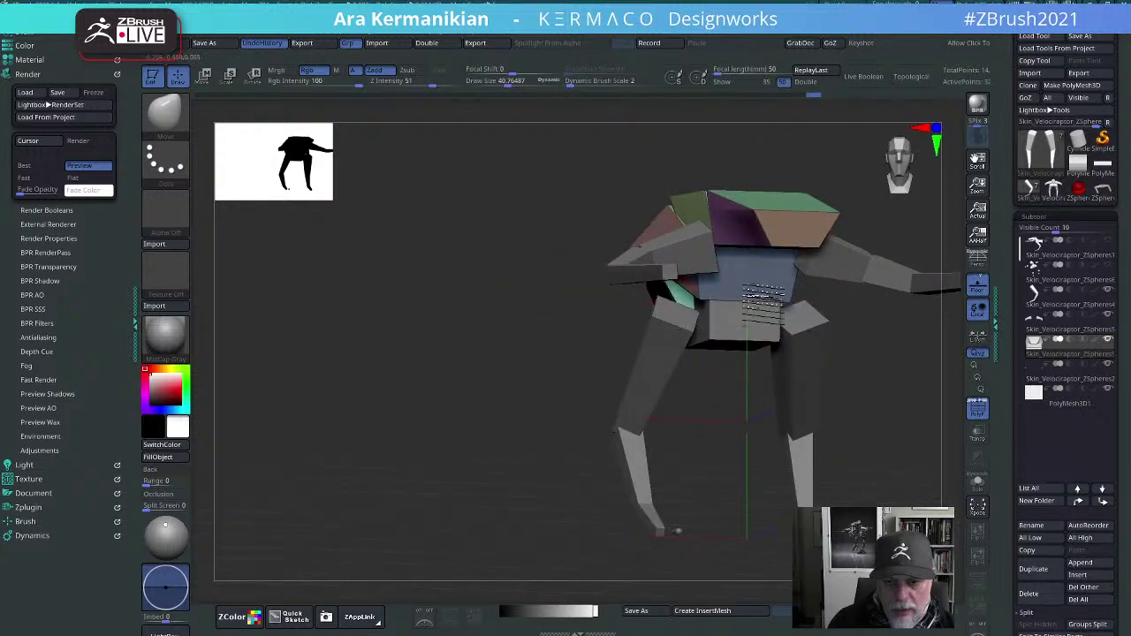
Step: Adjust the rear and upper corners of the torso's side profile with the Move brush
{"action": "mouse_move", "coordinate": [942, 363]}
{"action": "left_mouse_down", "text": "shift"}
{"action": "mouse_move", "coordinate": [875, 402]}
{"action": "mouse_move", "coordinate": [788, 387]}
{"action": "mouse_move", "coordinate": [801, 395]}
{"action": "mouse_move", "coordinate": [783, 341]}
{"action": "mouse_move", "coordinate": [786, 293]}
{"action": "mouse_move", "coordinate": [805, 274]}
{"action": "left_mouse_up", "text": "shift"}
{"action": "left_click_drag", "start_coordinate": [802, 263], "coordinate": [834, 212]}
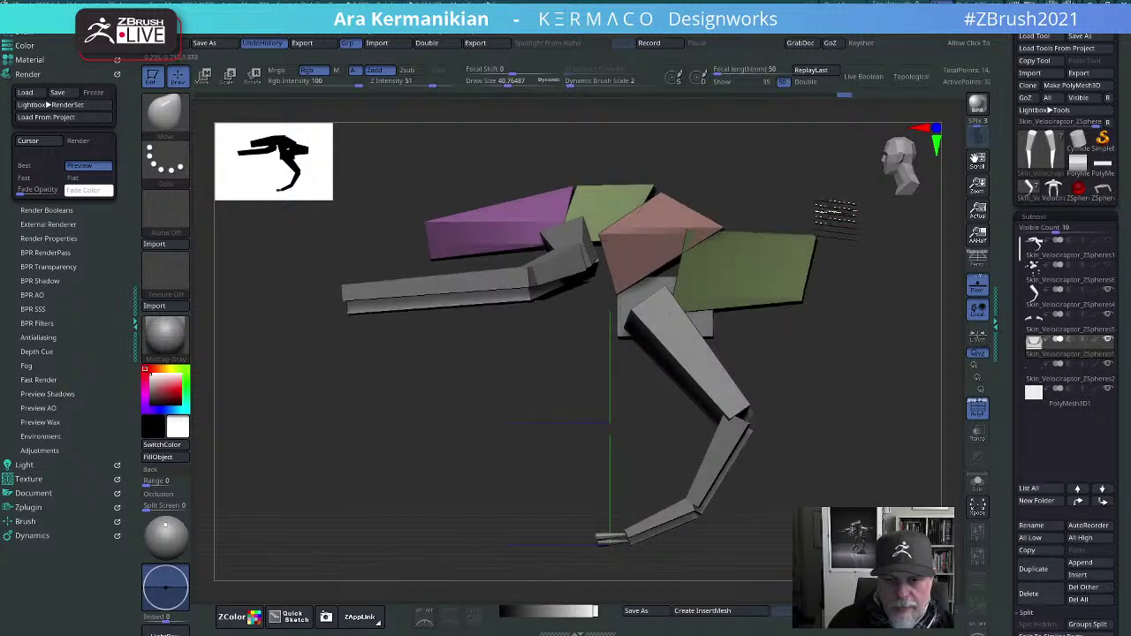
{"action": "left_click_drag", "start_coordinate": [804, 299], "coordinate": [803, 295]}
{"action": "left_click_drag", "start_coordinate": [868, 354], "coordinate": [875, 385], "text": "shift"}
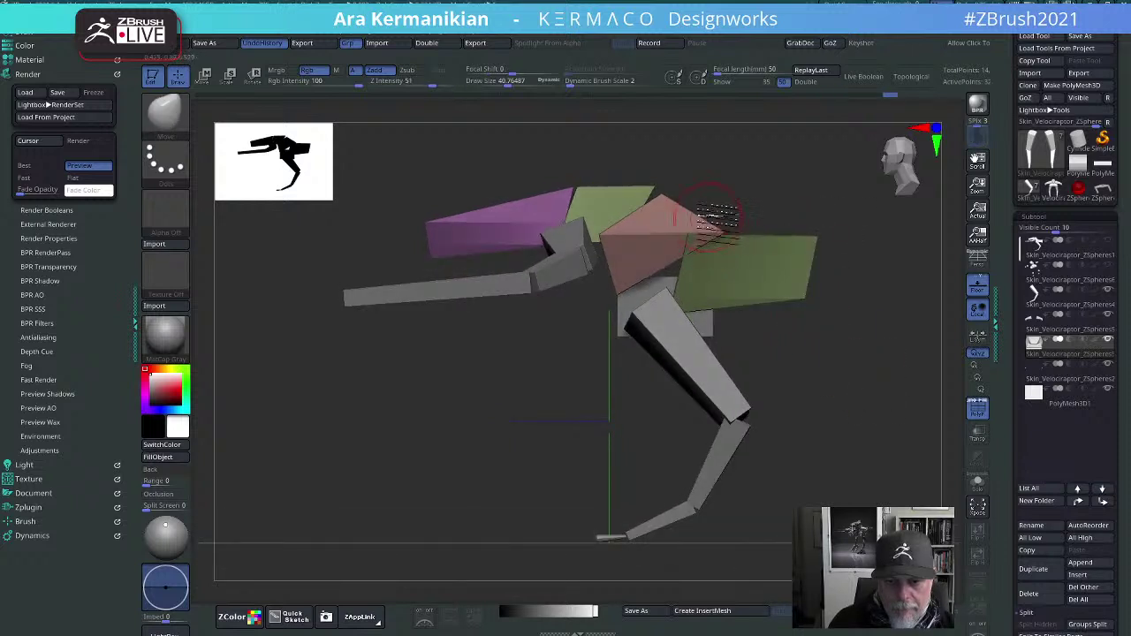
{"action": "left_click_drag", "start_coordinate": [654, 186], "coordinate": [648, 194]}
{"action": "left_click_drag", "start_coordinate": [846, 392], "coordinate": [781, 415], "text": "alt"}
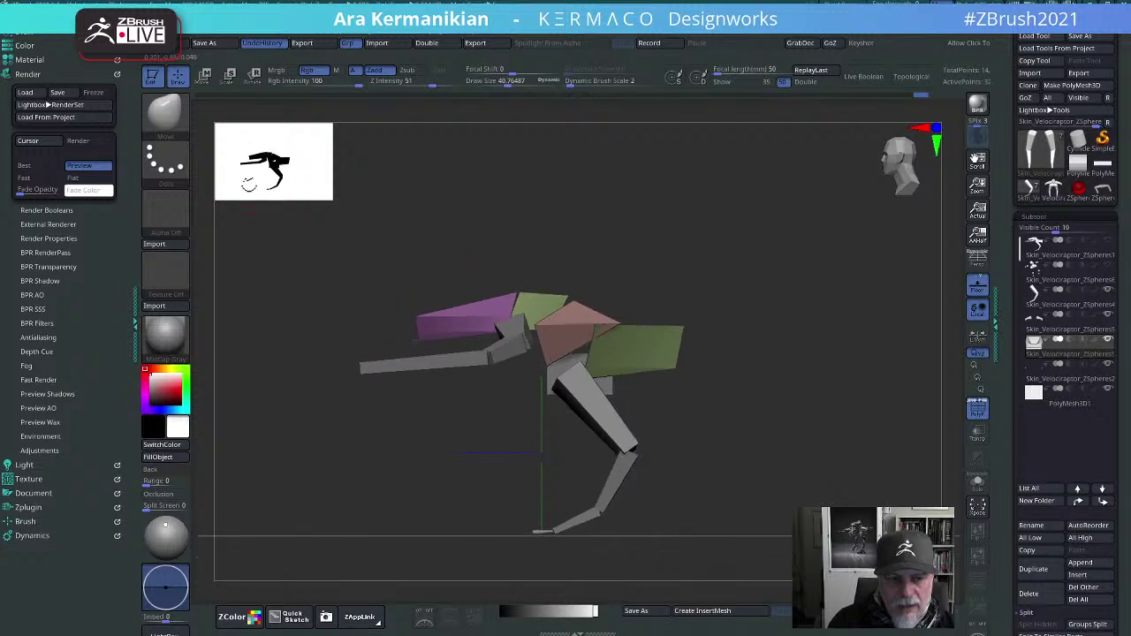
Step: Select the small toe subtool at the ends of the feet and delete it
{"action": "mouse_move", "coordinate": [694, 284]}
{"action": "left_mouse_down", "text": "alt"}
{"action": "mouse_move", "coordinate": [687, 274]}
{"action": "mouse_move", "coordinate": [721, 285]}
{"action": "left_mouse_up", "text": "alt"}
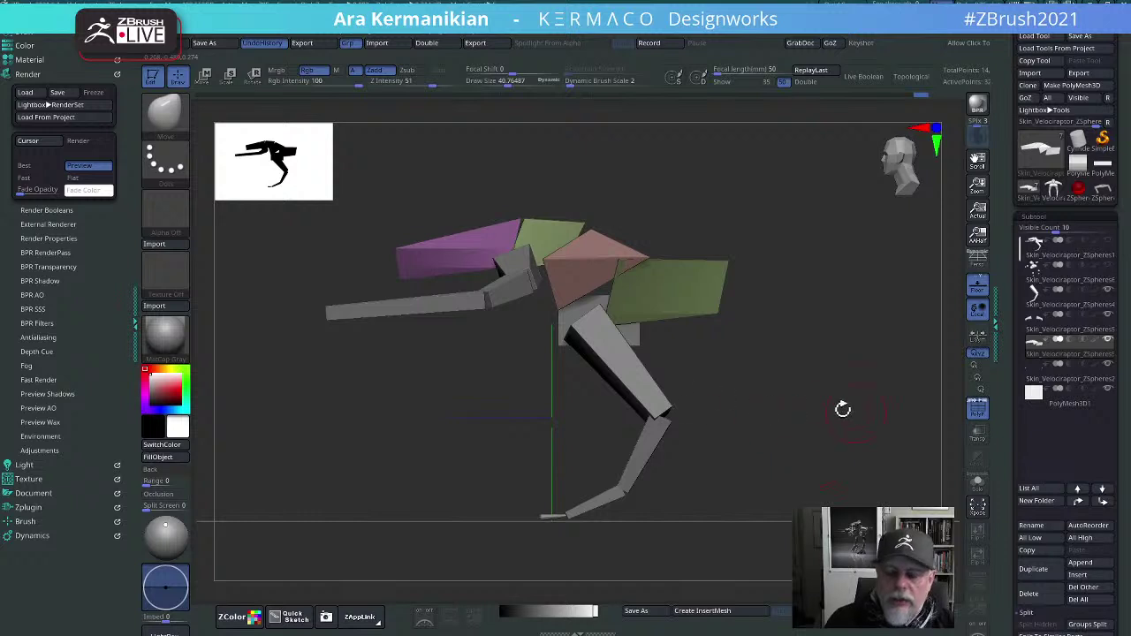
{"action": "left_click_drag", "start_coordinate": [813, 417], "coordinate": [797, 407]}
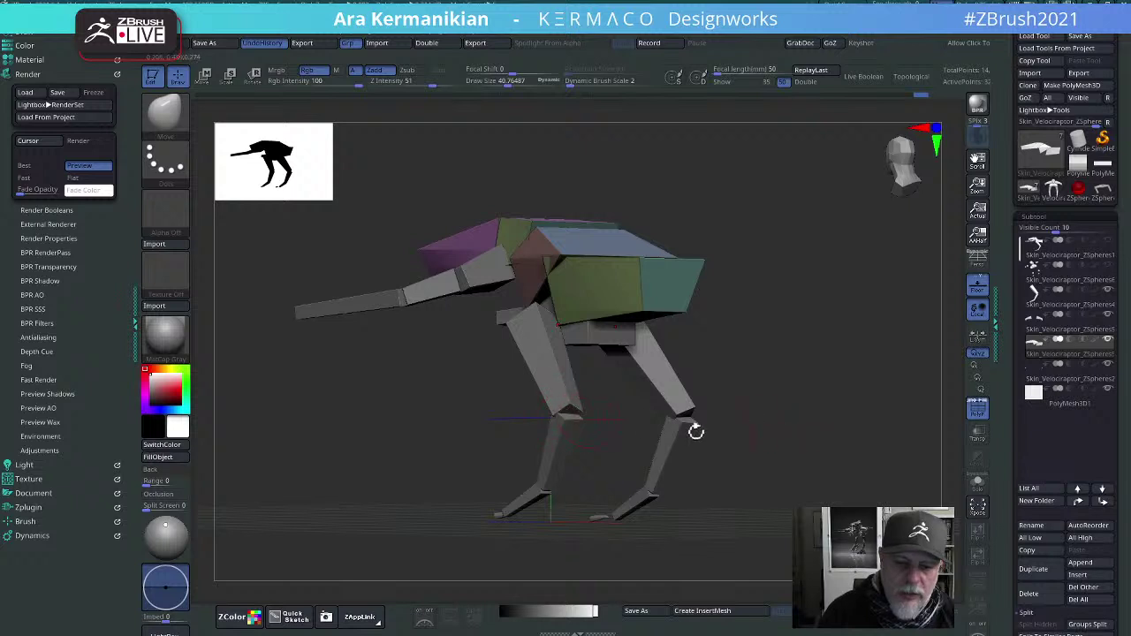
{"action": "left_click_drag", "start_coordinate": [835, 446], "coordinate": [822, 416]}
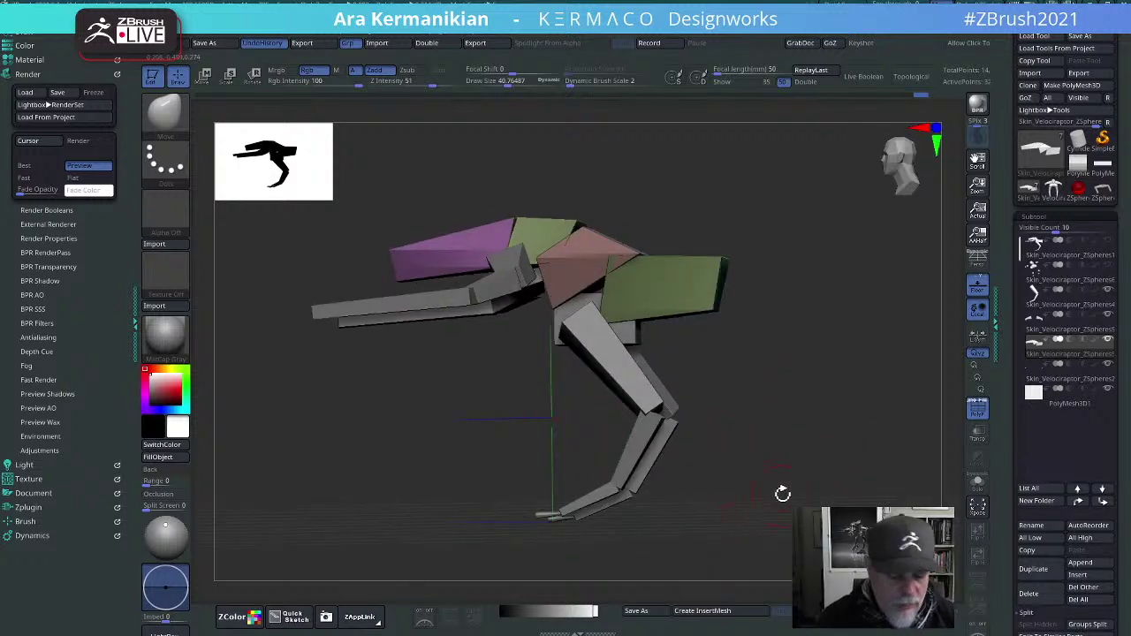
{"action": "left_click_drag", "start_coordinate": [800, 491], "coordinate": [899, 464], "text": "shift"}
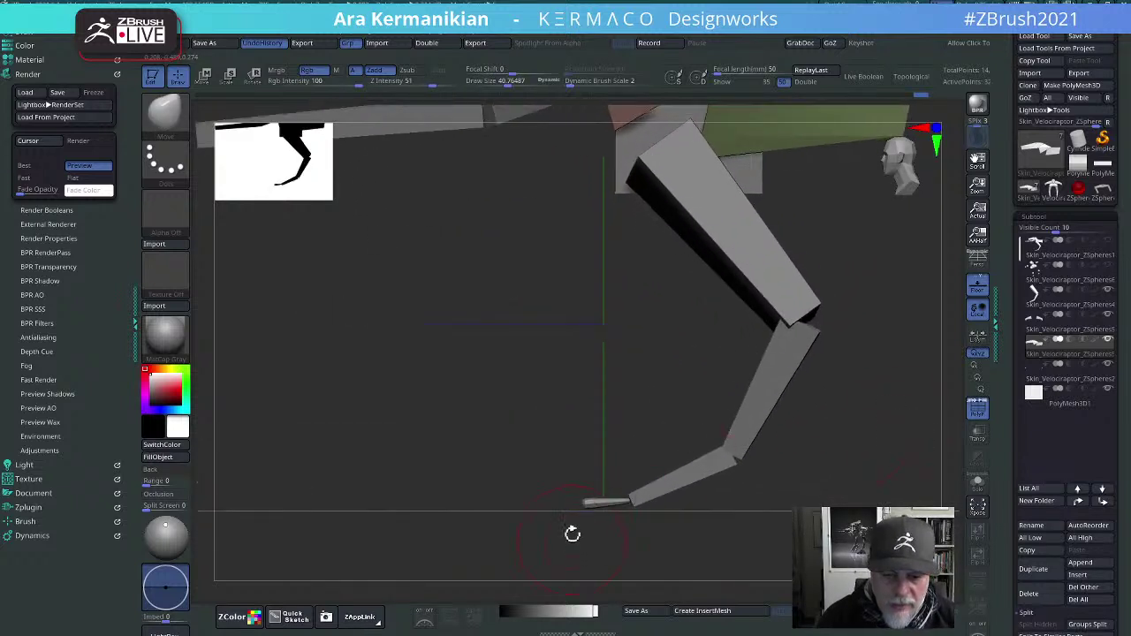
{"action": "left_click", "coordinate": [602, 500], "text": "alt"}
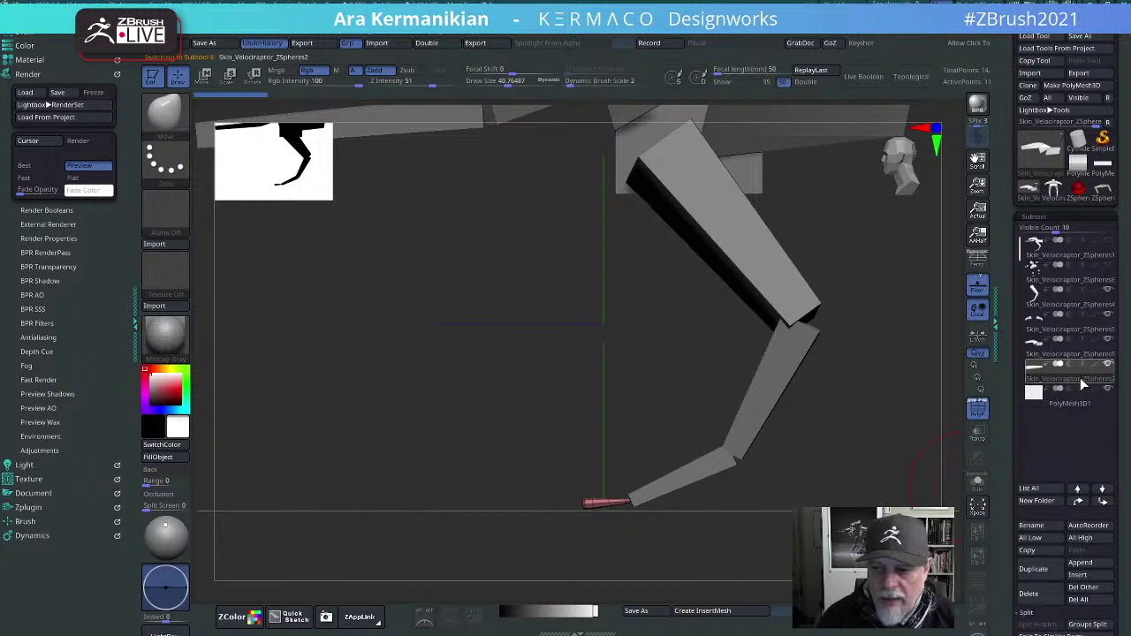
{"action": "left_click_drag", "start_coordinate": [802, 503], "coordinate": [891, 424]}
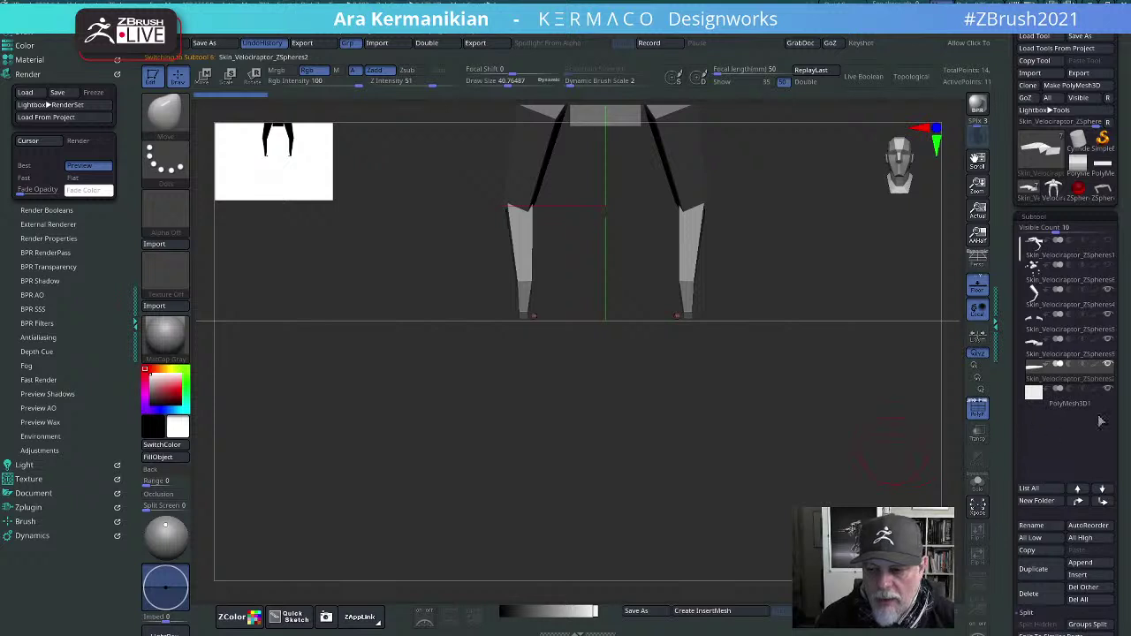
{"action": "left_click", "coordinate": [1038, 601]}
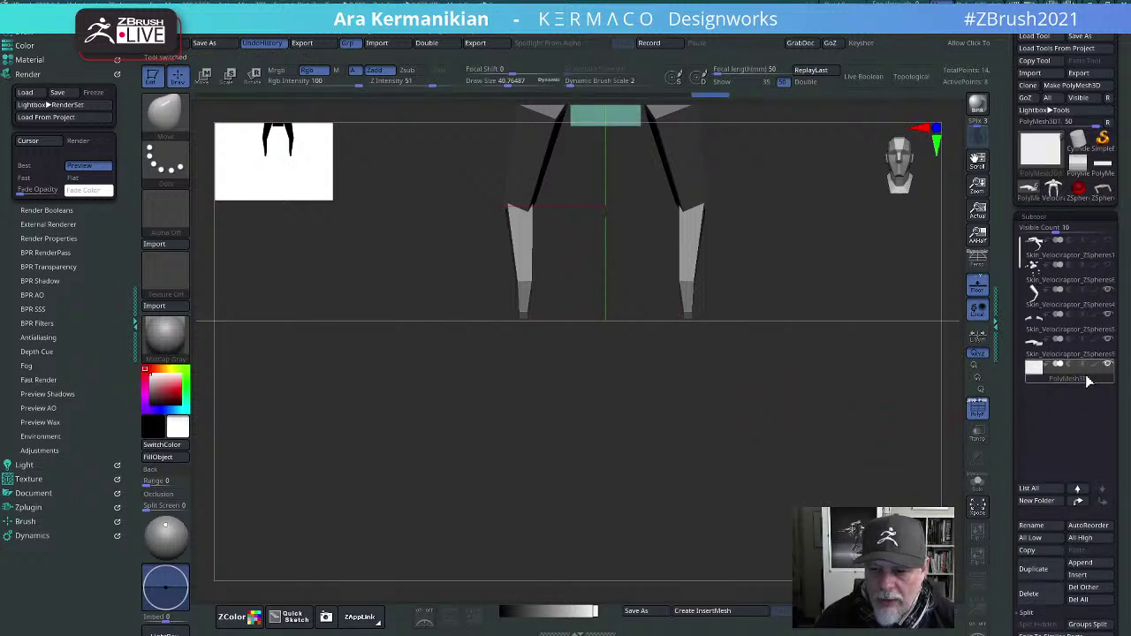
Step: Duplicate the pelvis cube subtool and move the copy down and out beside one of the feet
{"action": "left_click_drag", "start_coordinate": [802, 384], "coordinate": [768, 453]}
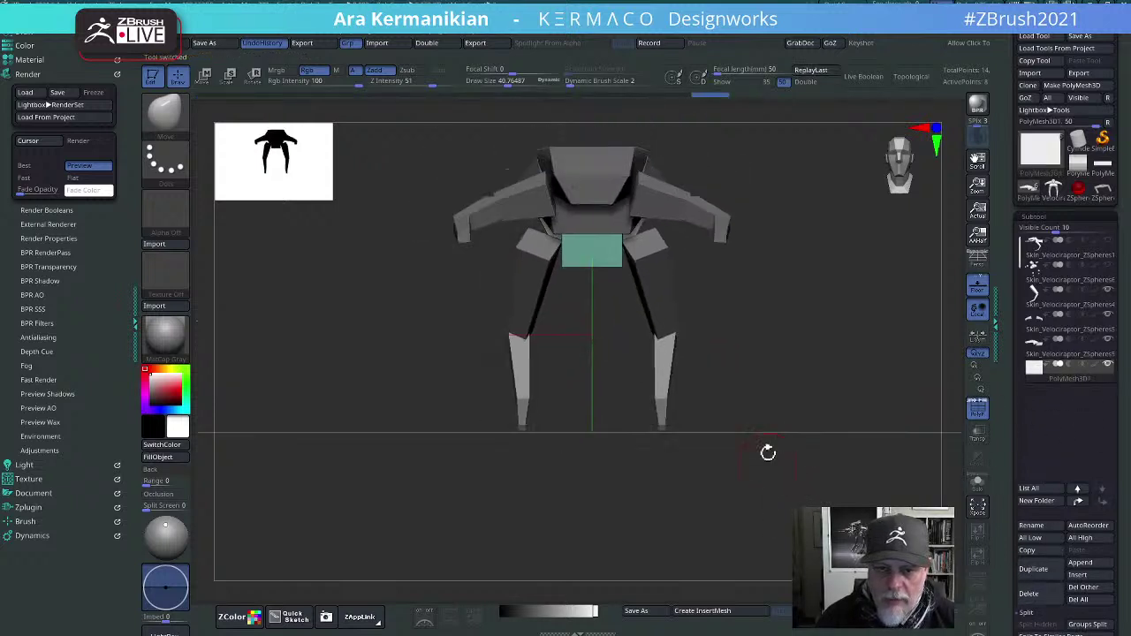
{"action": "left_click", "coordinate": [1041, 574]}
{"action": "key", "text": "w"}
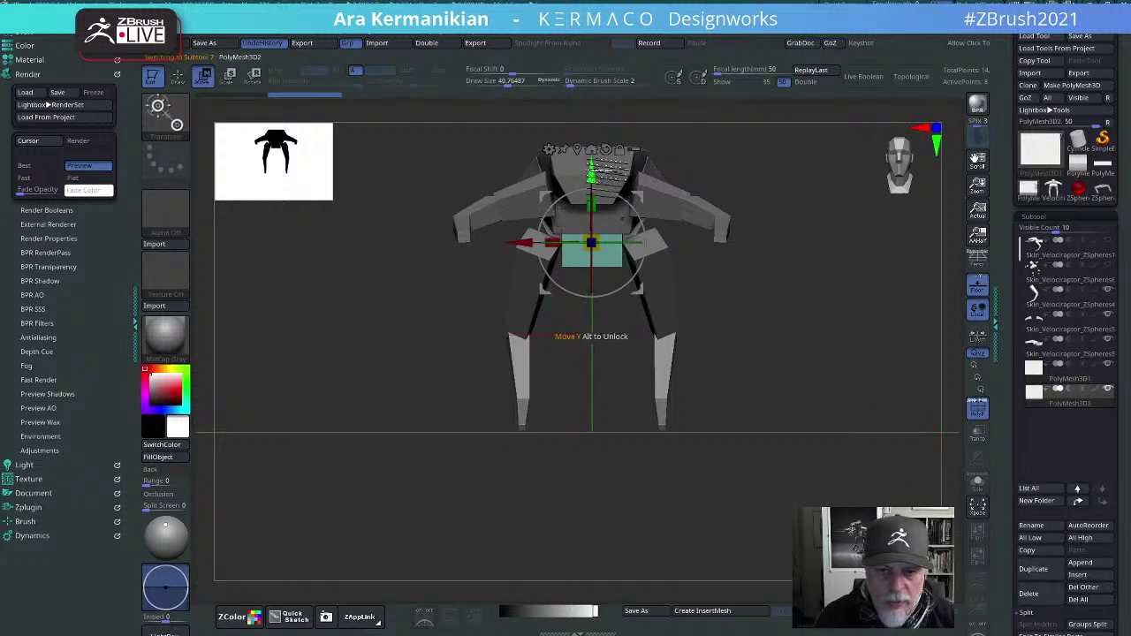
{"action": "left_click_drag", "start_coordinate": [593, 252], "coordinate": [592, 389]}
{"action": "left_click_drag", "start_coordinate": [523, 389], "coordinate": [435, 389]}
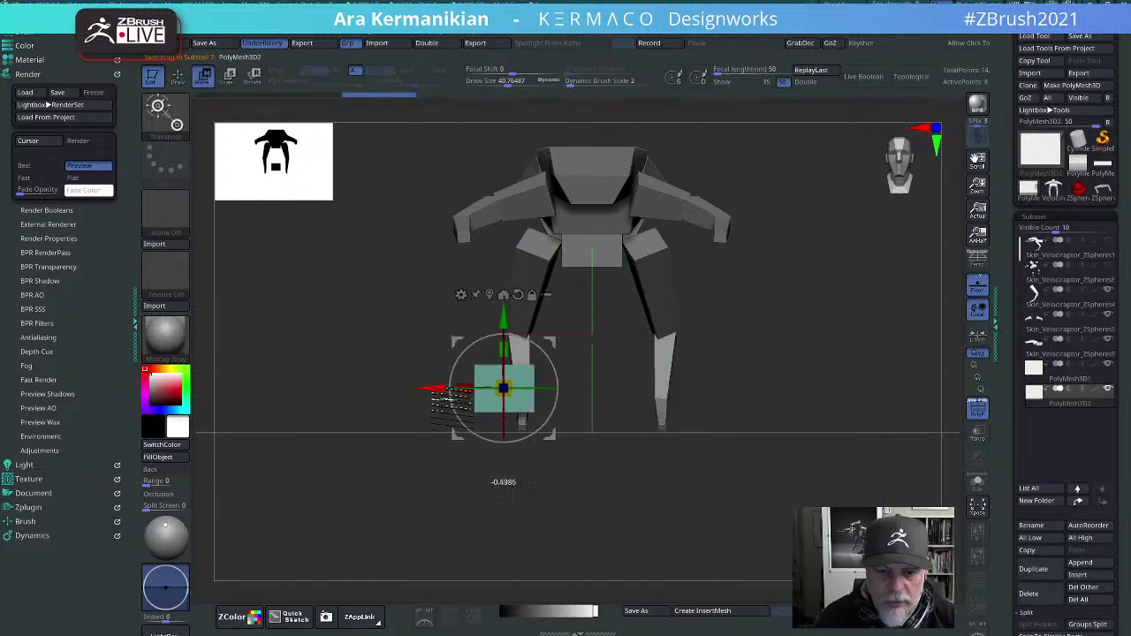
Step: Lower the duplicated cube, scale it down to foot size and align it under the leg in front view
{"action": "left_click_drag", "start_coordinate": [505, 318], "coordinate": [505, 365]}
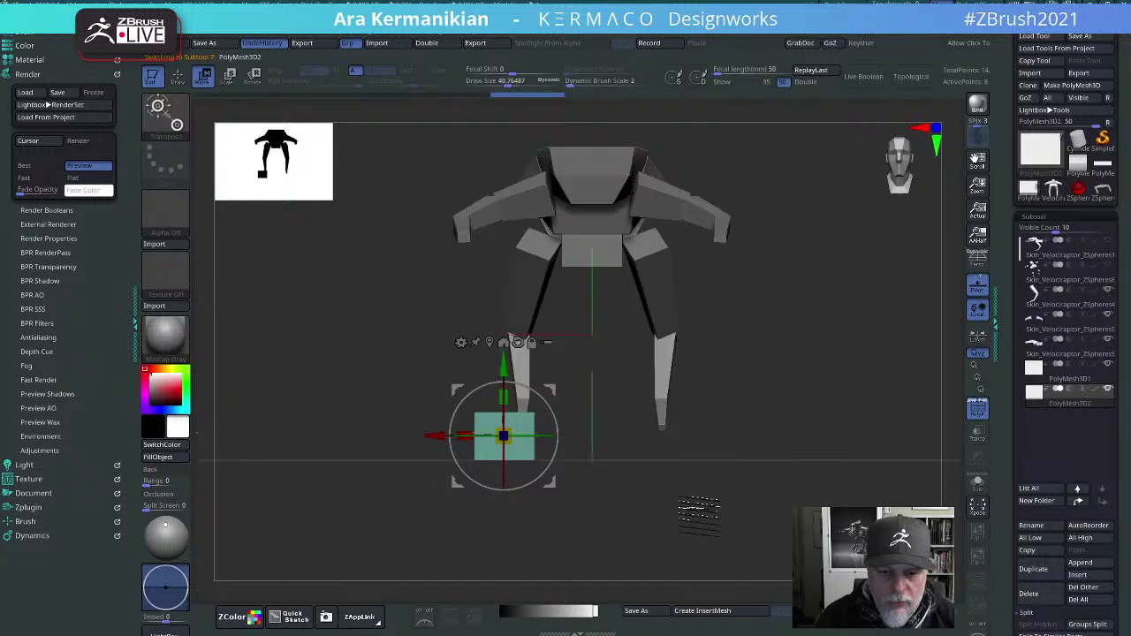
{"action": "left_click_drag", "start_coordinate": [459, 434], "coordinate": [505, 425]}
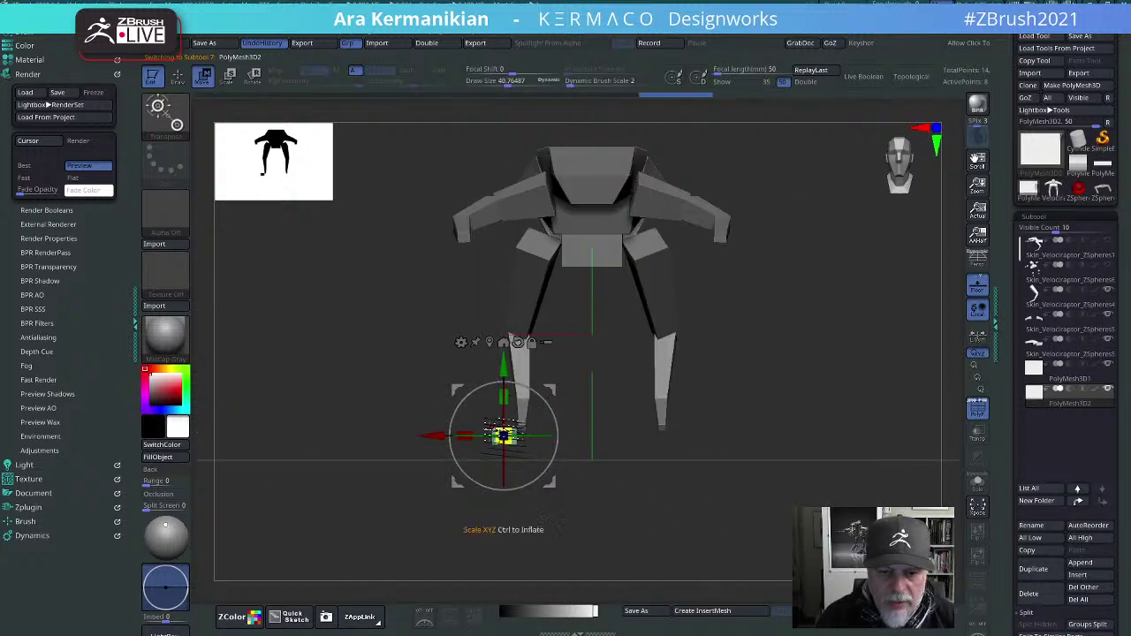
{"action": "left_click_drag", "start_coordinate": [425, 436], "coordinate": [439, 436]}
Step: Shorten the foot block in side view and position it against the end of the lower leg
{"action": "left_click_drag", "start_coordinate": [566, 514], "coordinate": [712, 514]}
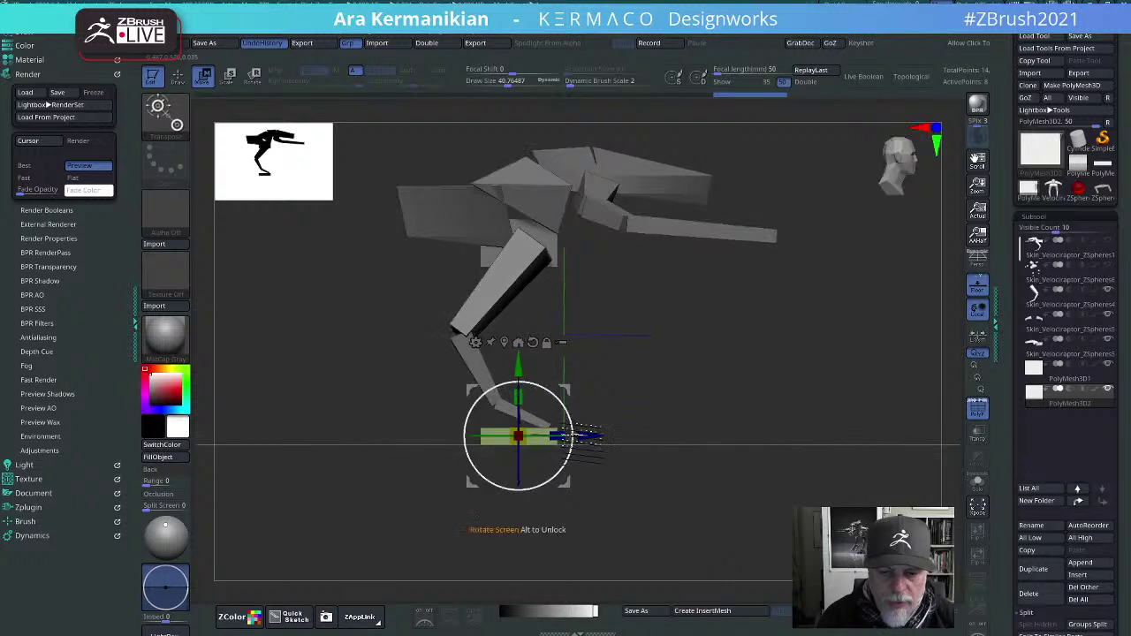
{"action": "left_click_drag", "start_coordinate": [590, 436], "coordinate": [618, 435]}
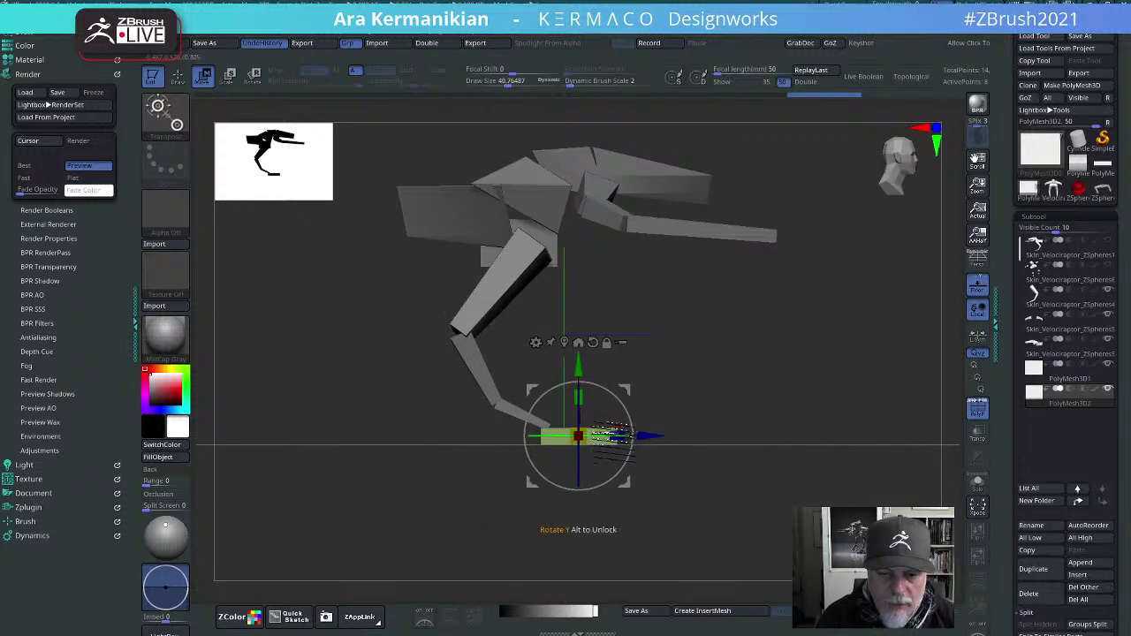
{"action": "left_click_drag", "start_coordinate": [579, 365], "coordinate": [579, 358]}
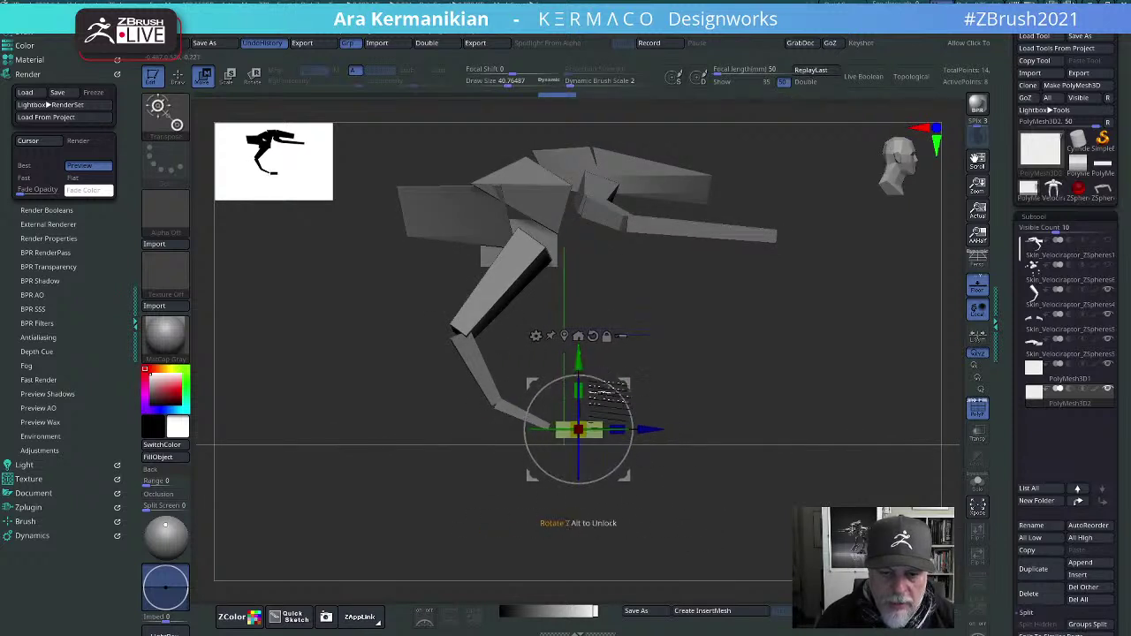
{"action": "left_click_drag", "start_coordinate": [652, 430], "coordinate": [644, 431]}
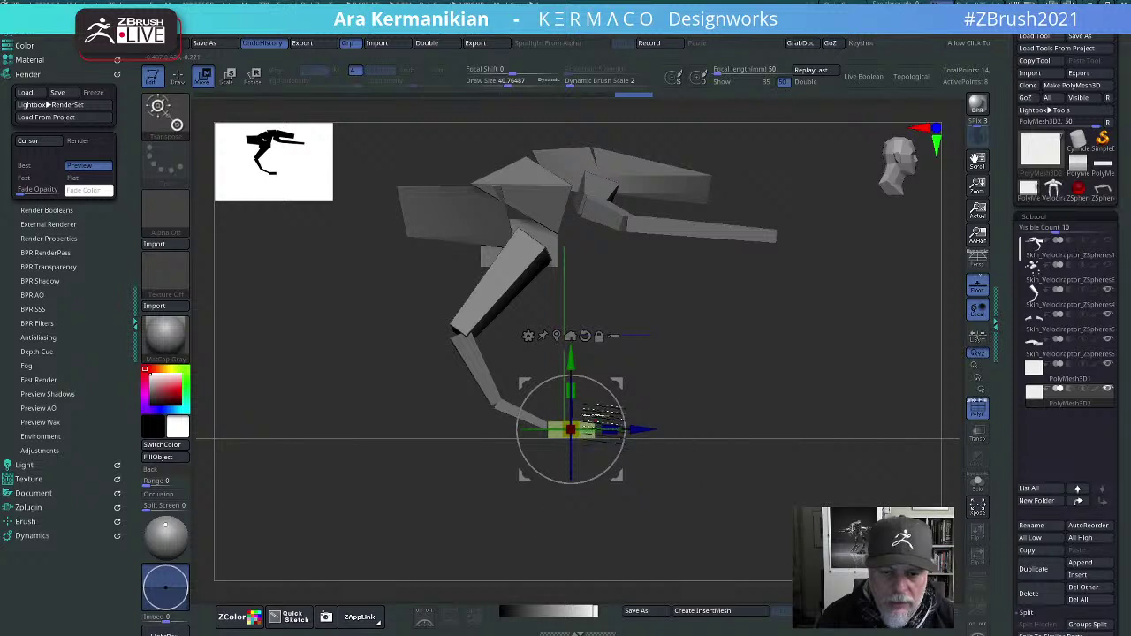
Step: Try to lower the front upper edge of the foot block using masks and the Move brush in side view
{"action": "mouse_move", "coordinate": [766, 410]}
{"action": "left_mouse_down", "text": "alt"}
{"action": "mouse_move", "coordinate": [750, 392]}
{"action": "mouse_move", "coordinate": [742, 402]}
{"action": "left_mouse_up", "text": "alt"}
{"action": "key", "text": "q"}
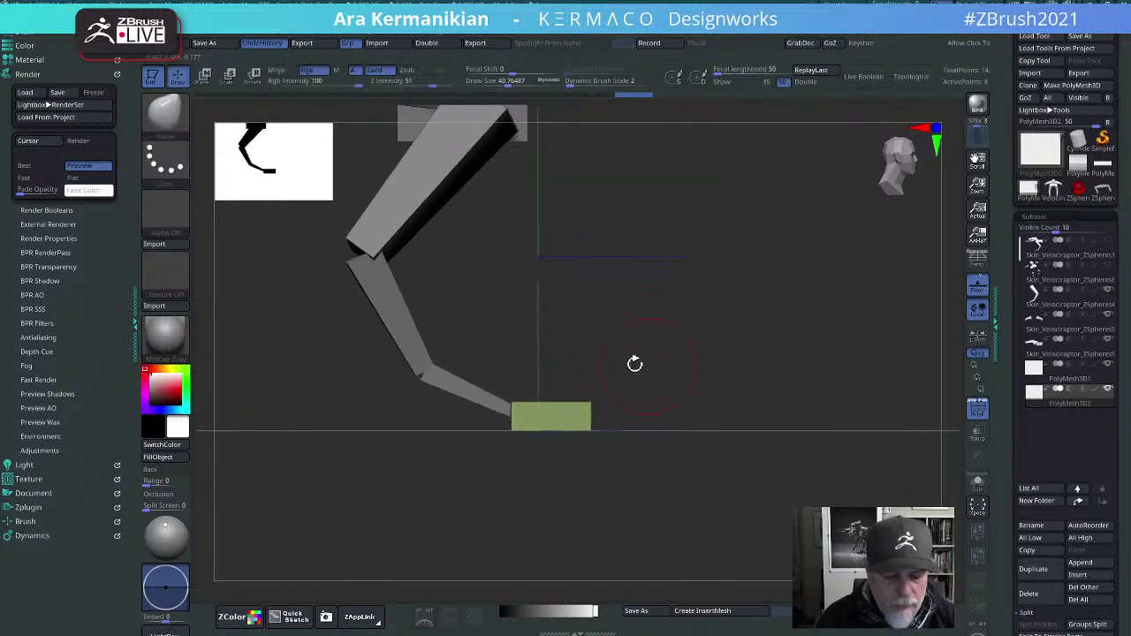
{"action": "left_click_drag", "start_coordinate": [543, 370], "coordinate": [655, 409], "text": "ctrl"}
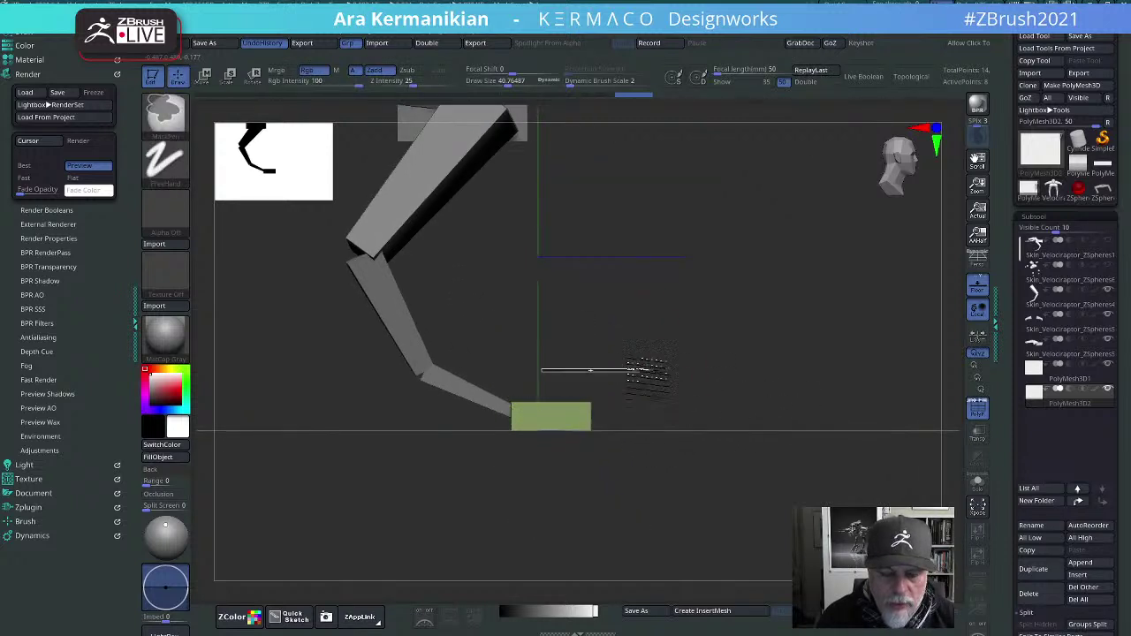
{"action": "mouse_move", "coordinate": [648, 371]}
{"action": "left_mouse_down", "text": "ctrl"}
{"action": "mouse_move", "coordinate": [624, 315]}
{"action": "mouse_move", "coordinate": [721, 367]}
{"action": "left_mouse_up", "text": "ctrl"}
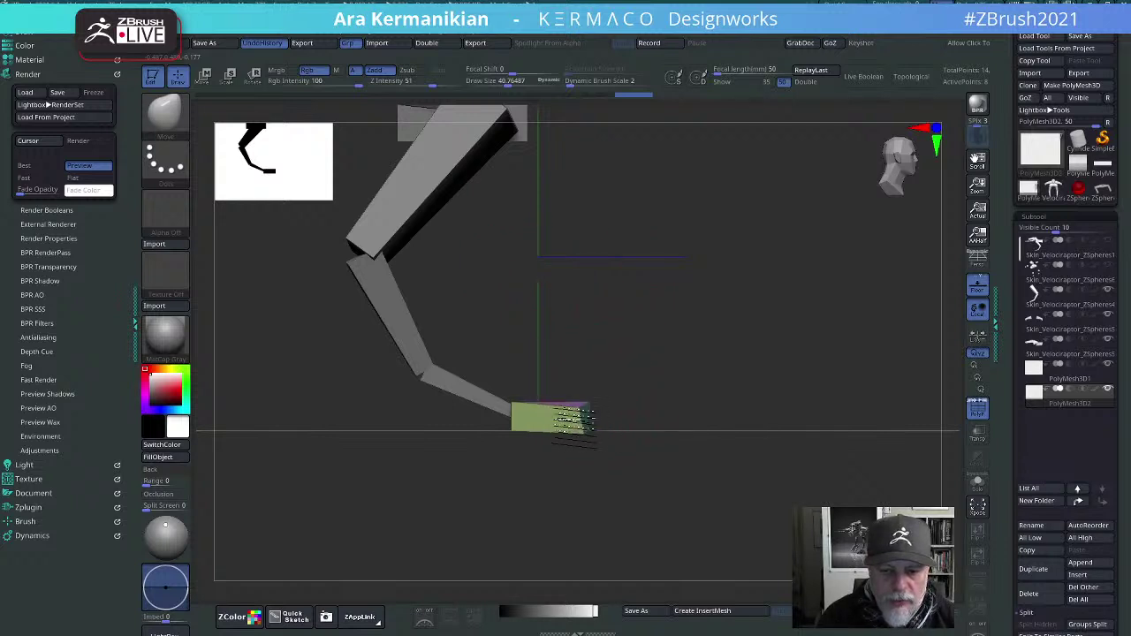
{"action": "key", "text": "ctrl+shift+z"}
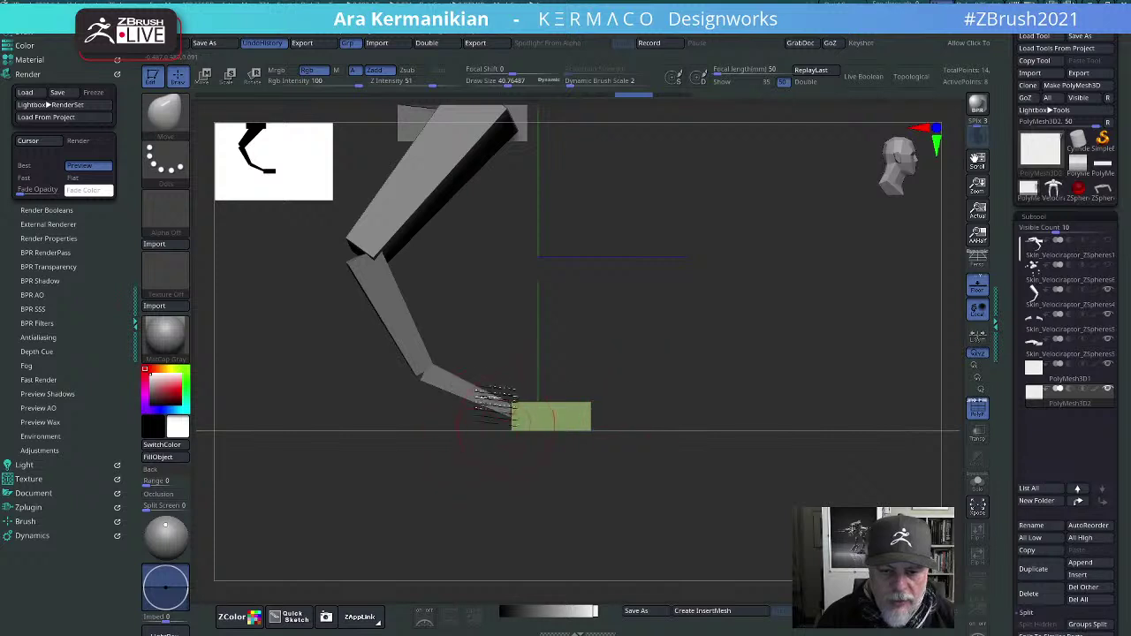
{"action": "left_click_drag", "start_coordinate": [477, 348], "coordinate": [525, 495], "text": "ctrl"}
{"action": "left_click_drag", "start_coordinate": [710, 495], "coordinate": [461, 415], "text": "ctrl"}
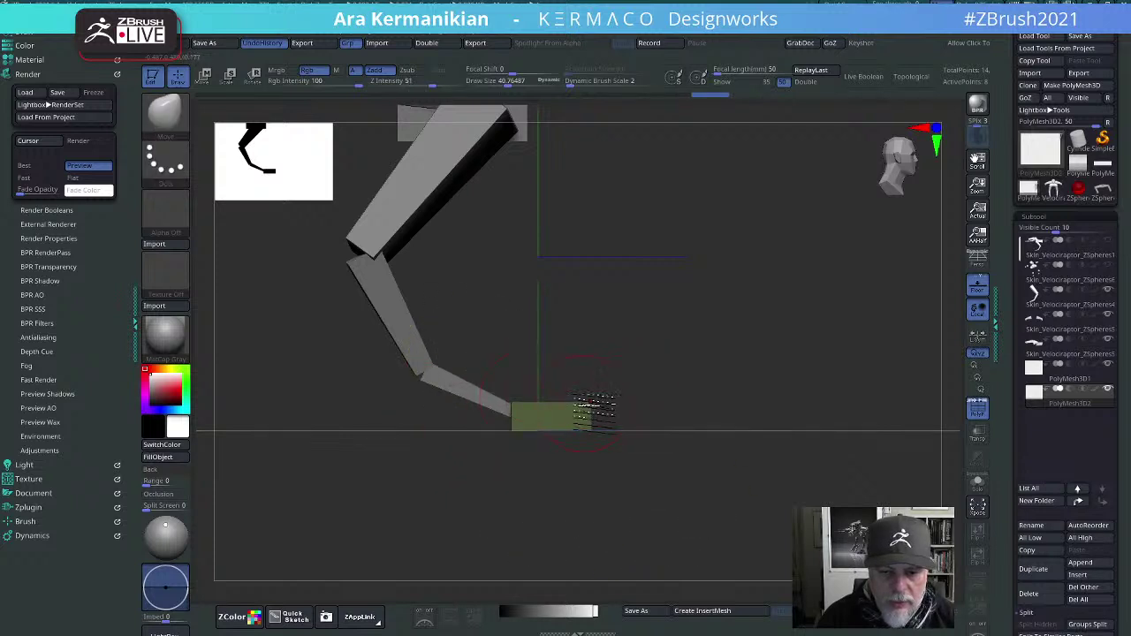
{"action": "key", "text": "ctrl+shift+z"}
{"action": "key", "text": "s"}
{"action": "mouse_move", "coordinate": [598, 403]}
{"action": "left_mouse_down"}
{"action": "mouse_move", "coordinate": [575, 404]}
{"action": "mouse_move", "coordinate": [663, 389]}
{"action": "left_mouse_up"}
{"action": "key", "text": "s"}
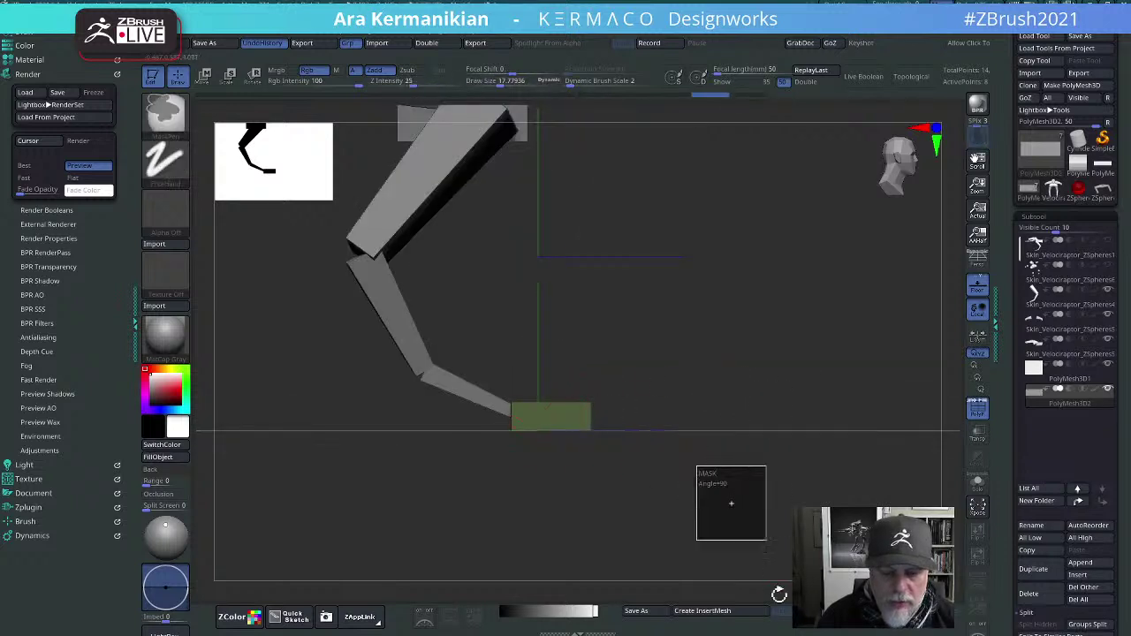
Step: Clip the top of the foot block with the ClipCurve brush so it slopes down toward the toe as a wedge
{"action": "key", "text": "ctrl+shift"}
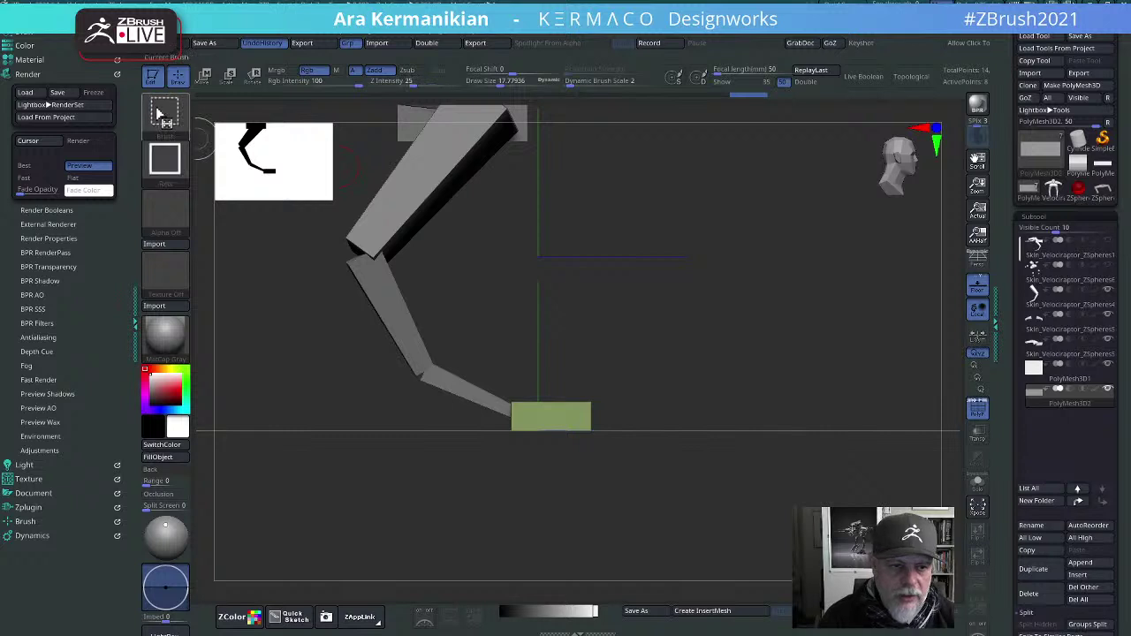
{"action": "left_click", "coordinate": [163, 160]}
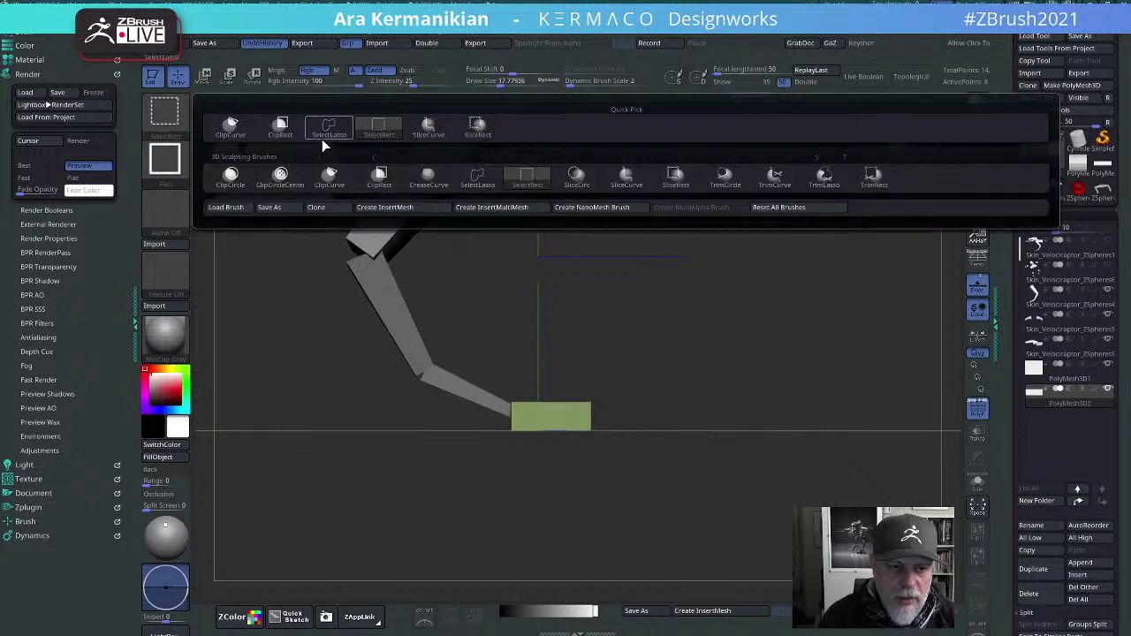
{"action": "left_click", "coordinate": [228, 125], "text": "ctrl+shift"}
{"action": "left_click", "coordinate": [162, 112], "text": "ctrl+shift"}
{"action": "left_click", "coordinate": [228, 125], "text": "ctrl+shift"}
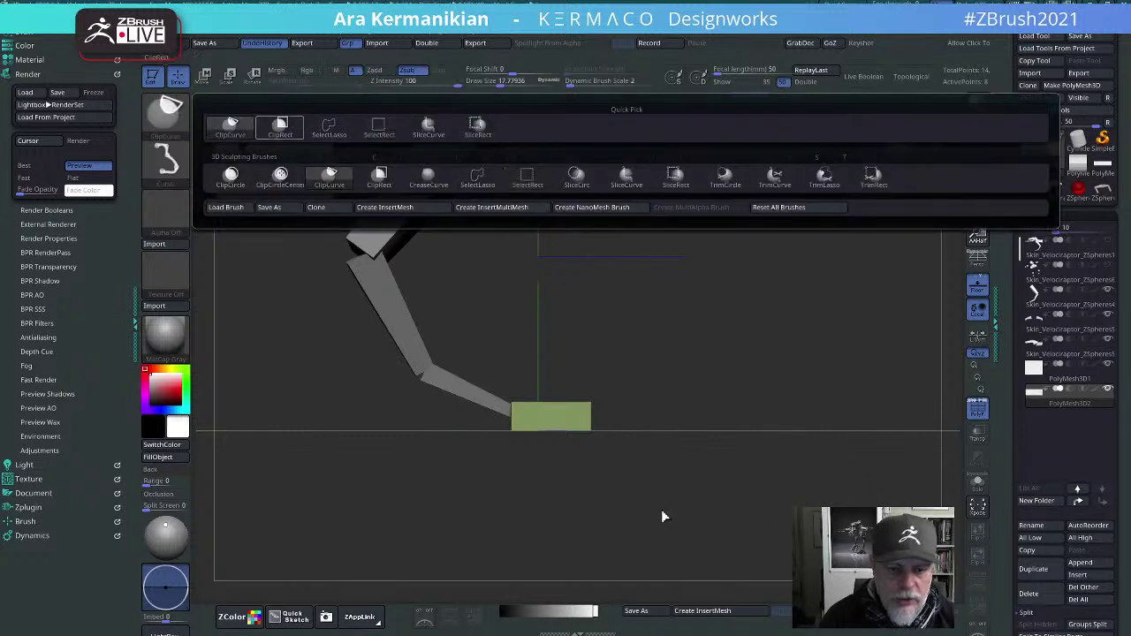
{"action": "left_click_drag", "start_coordinate": [469, 366], "coordinate": [769, 466], "text": "ctrl+shift"}
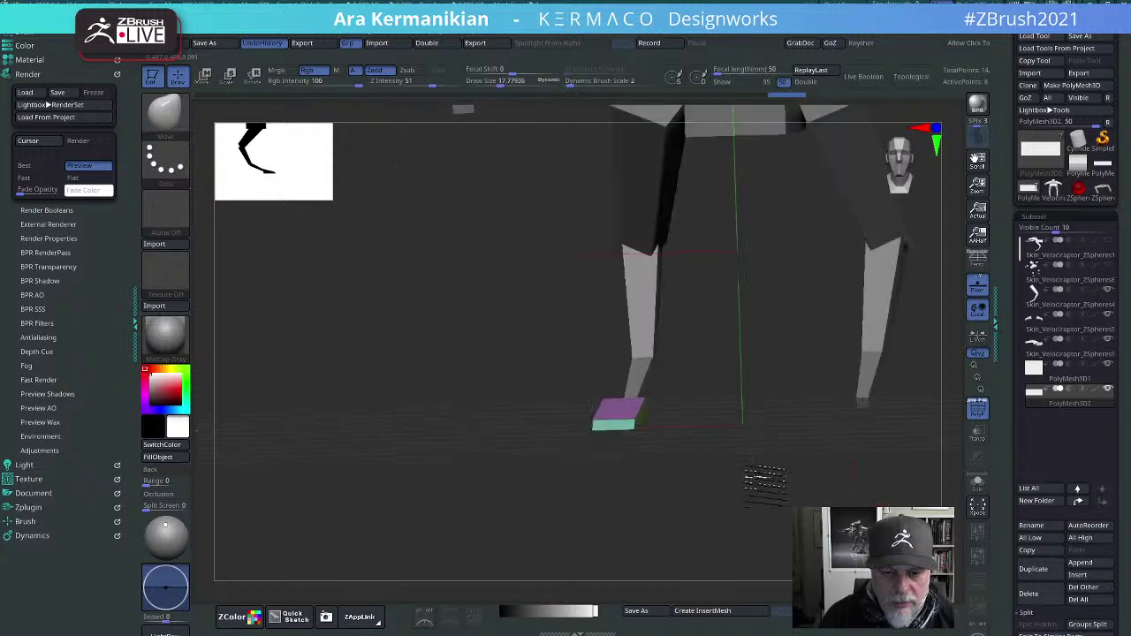
Step: Narrow the foot block to about 0.68 of its width and shift it sideways until it is centred under the lower leg
{"action": "left_click_drag", "start_coordinate": [765, 480], "coordinate": [760, 447]}
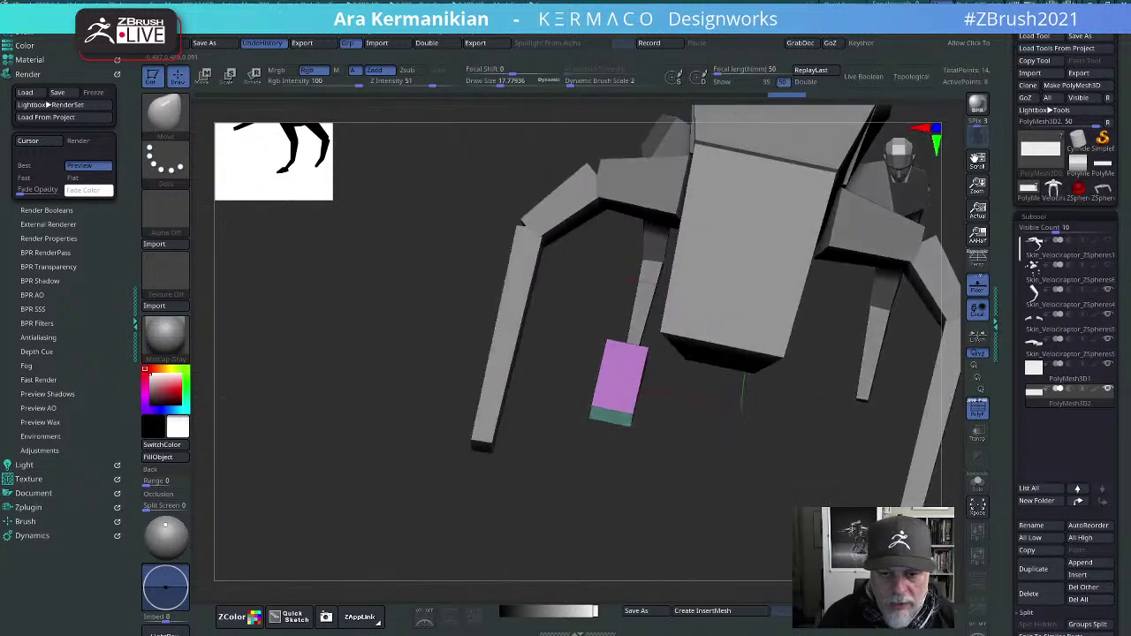
{"action": "key", "text": "w"}
{"action": "left_click_drag", "start_coordinate": [579, 374], "coordinate": [637, 458]}
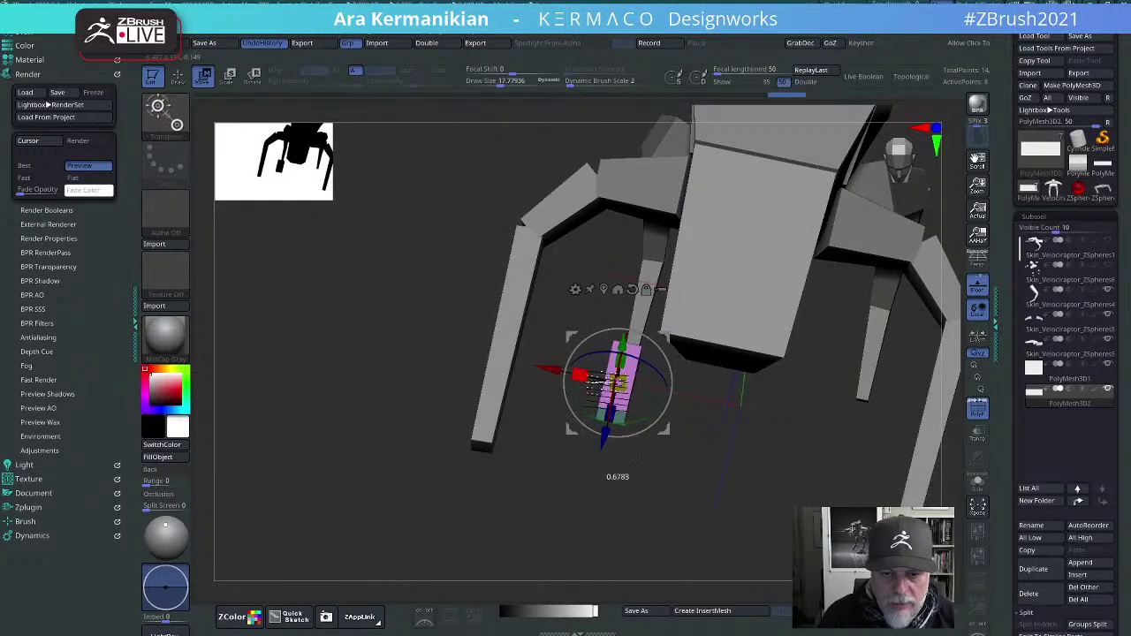
{"action": "left_click_drag", "start_coordinate": [598, 383], "coordinate": [555, 371]}
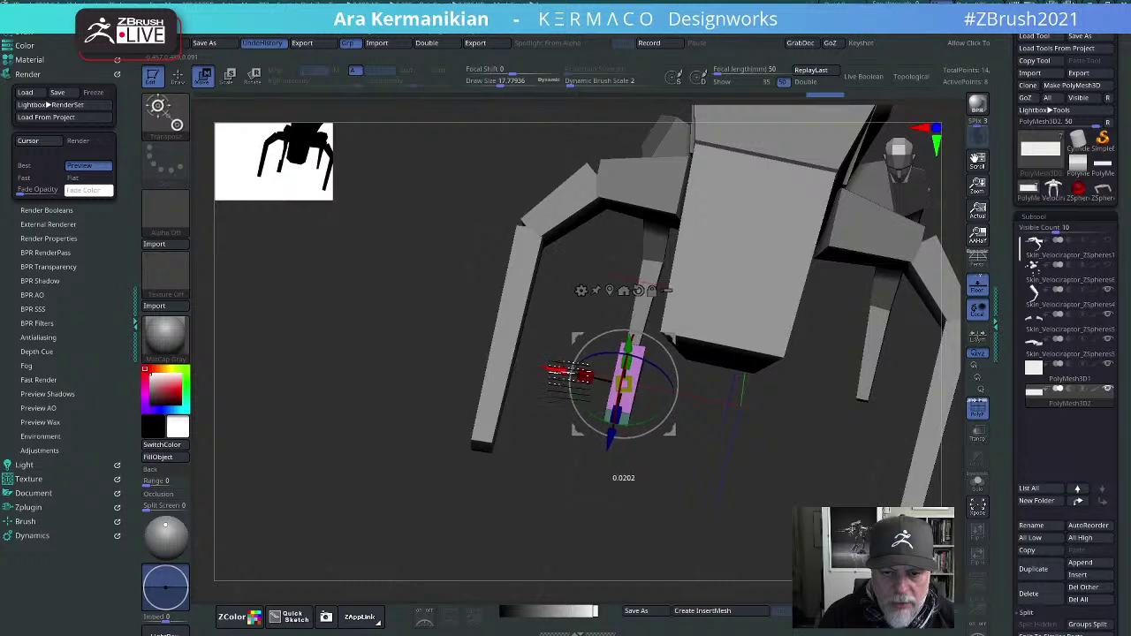
{"action": "left_click_drag", "start_coordinate": [742, 464], "coordinate": [840, 472]}
{"action": "left_click_drag", "start_coordinate": [926, 462], "coordinate": [830, 480], "text": "shift"}
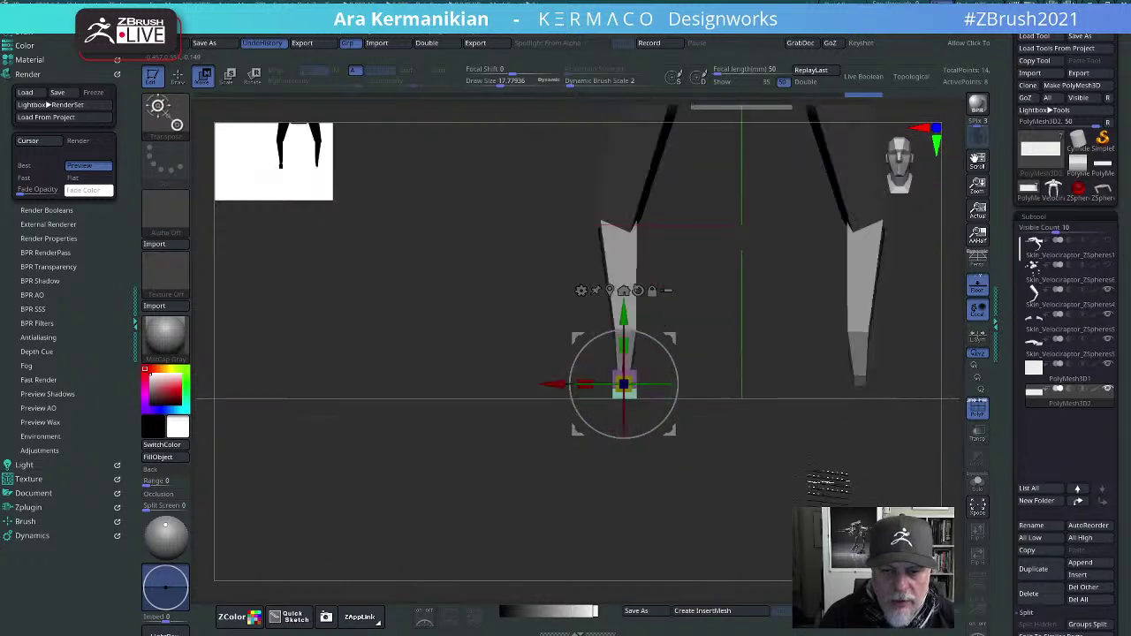
Step: Mirror and weld the foot block to create the matching foot under the opposite leg
{"action": "key", "text": "space"}
{"action": "key", "text": "space"}
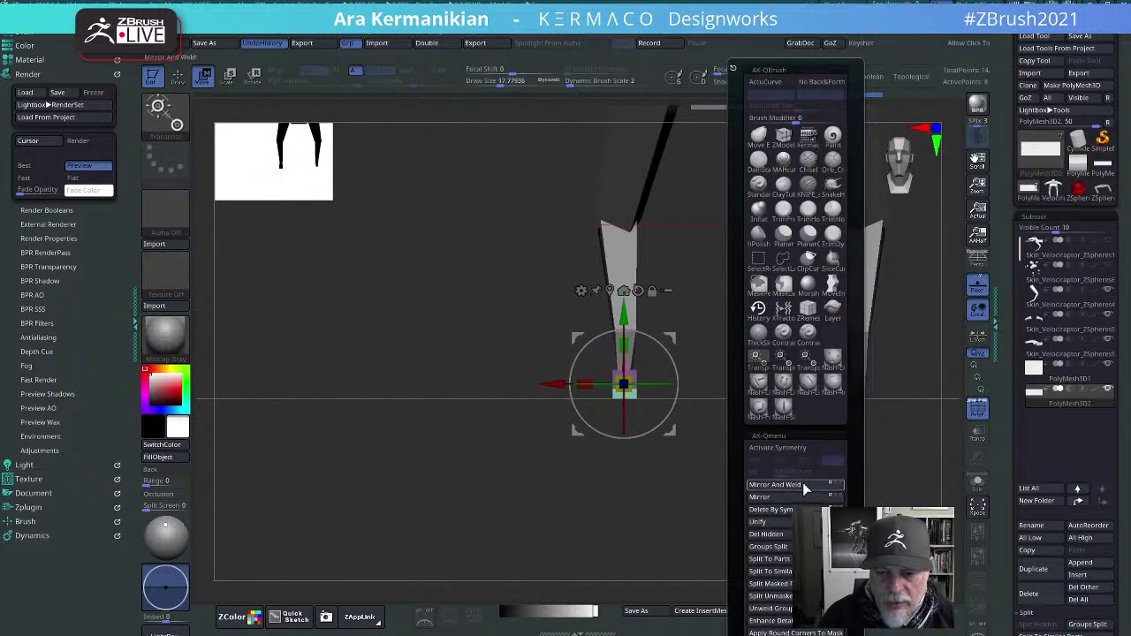
{"action": "left_click", "coordinate": [803, 486]}
{"action": "left_click_drag", "start_coordinate": [724, 509], "coordinate": [744, 477], "text": "alt"}
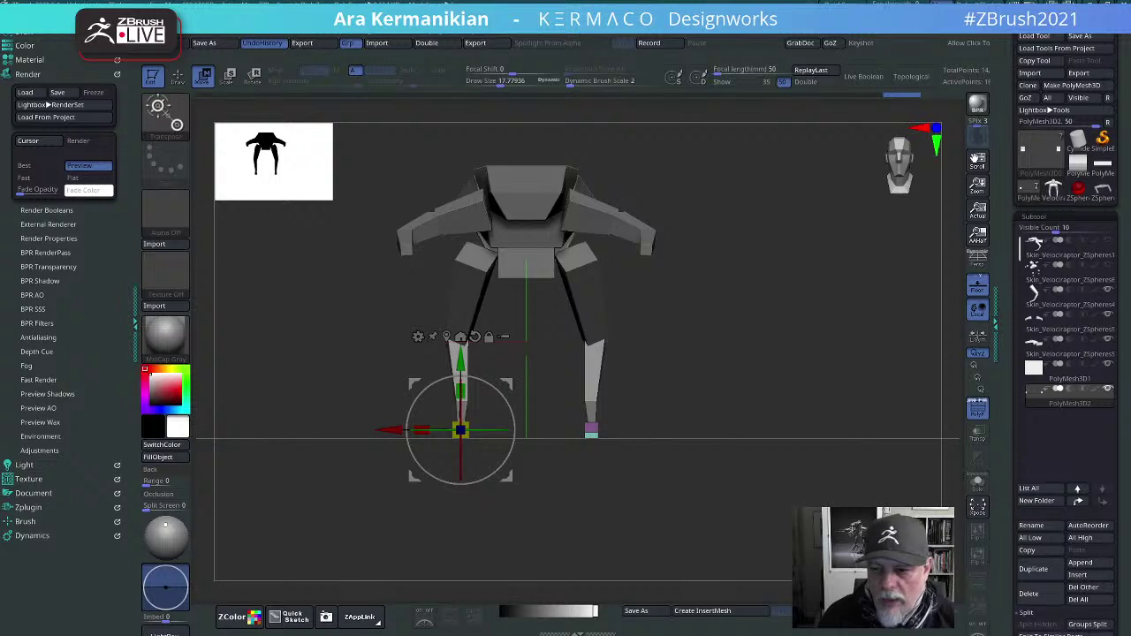
Step: Move the feet subtool directly below the legs subtool, select the legs and merge the feet into them
{"action": "left_click_drag", "start_coordinate": [1063, 397], "coordinate": [1077, 316]}
{"action": "left_click", "coordinate": [1076, 303]}
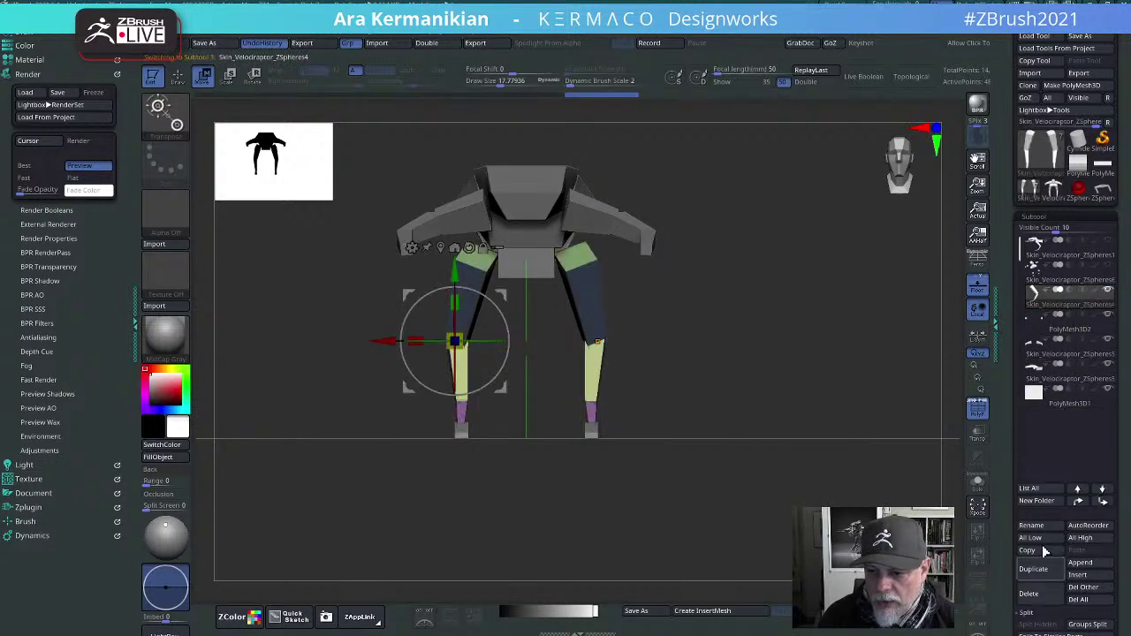
{"action": "scroll", "coordinate": [1005, 531], "scroll_direction": "down", "scroll_amount": 3}
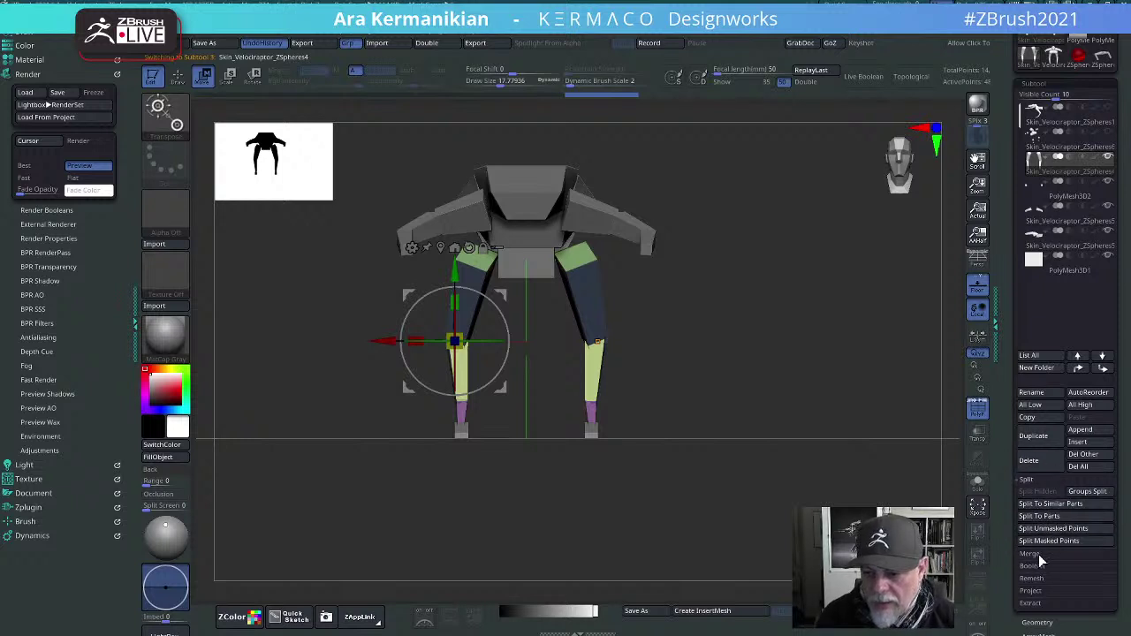
{"action": "left_click", "coordinate": [1036, 555]}
{"action": "left_click", "coordinate": [1040, 504]}
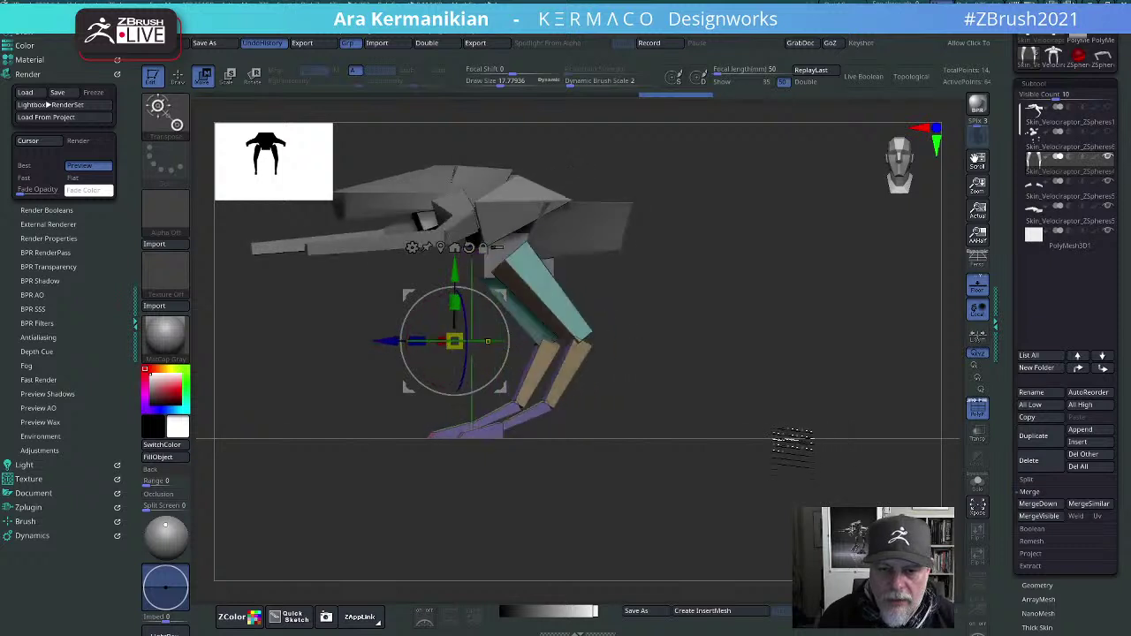
Step: Enlarge the Move brush and pull the knees and ankles of the legs slightly backward in side view
{"action": "left_click_drag", "start_coordinate": [830, 416], "coordinate": [775, 403], "text": "shift"}
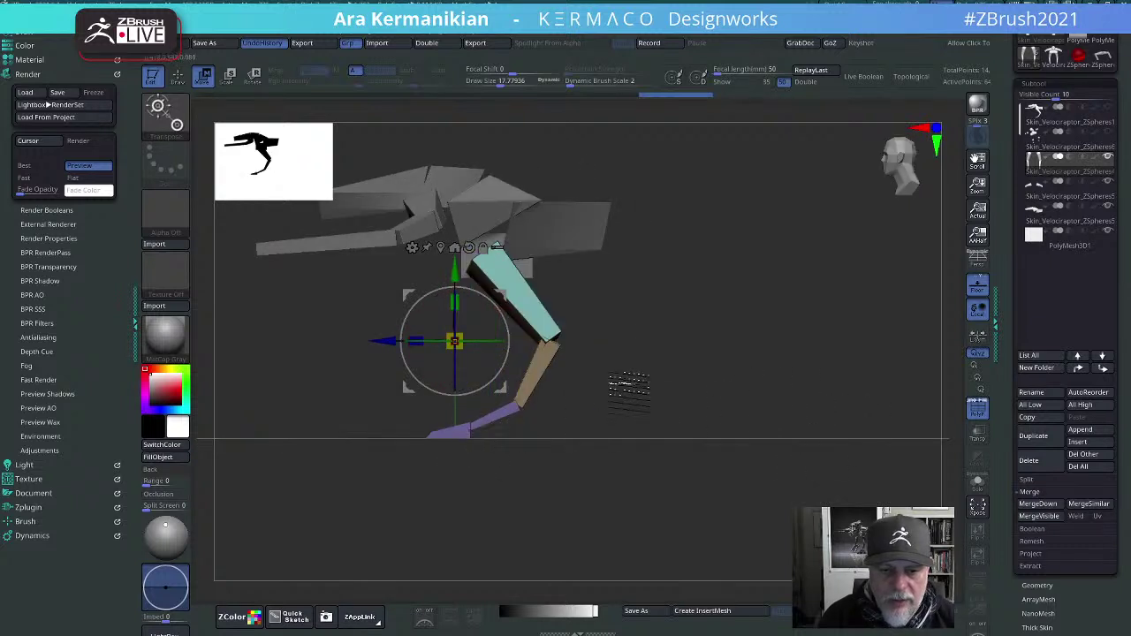
{"action": "left_click_drag", "start_coordinate": [656, 382], "coordinate": [756, 397], "text": "alt"}
{"action": "key", "text": "q"}
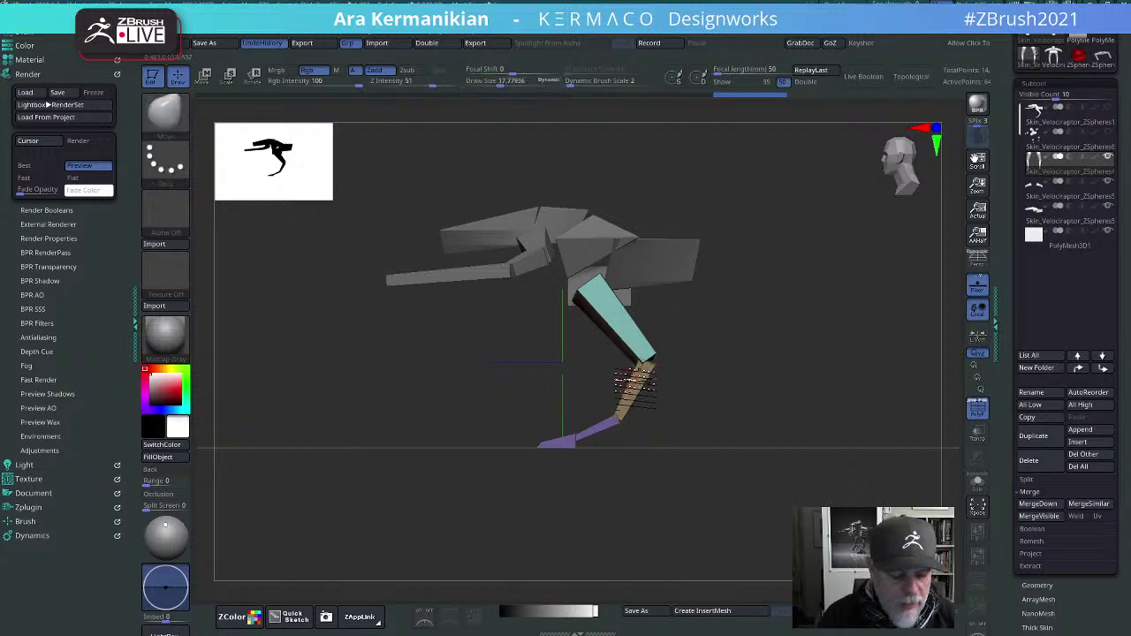
{"action": "mouse_move", "coordinate": [707, 391]}
{"action": "left_mouse_down"}
{"action": "mouse_move", "coordinate": [679, 391]}
{"action": "mouse_move", "coordinate": [717, 391]}
{"action": "left_mouse_up"}
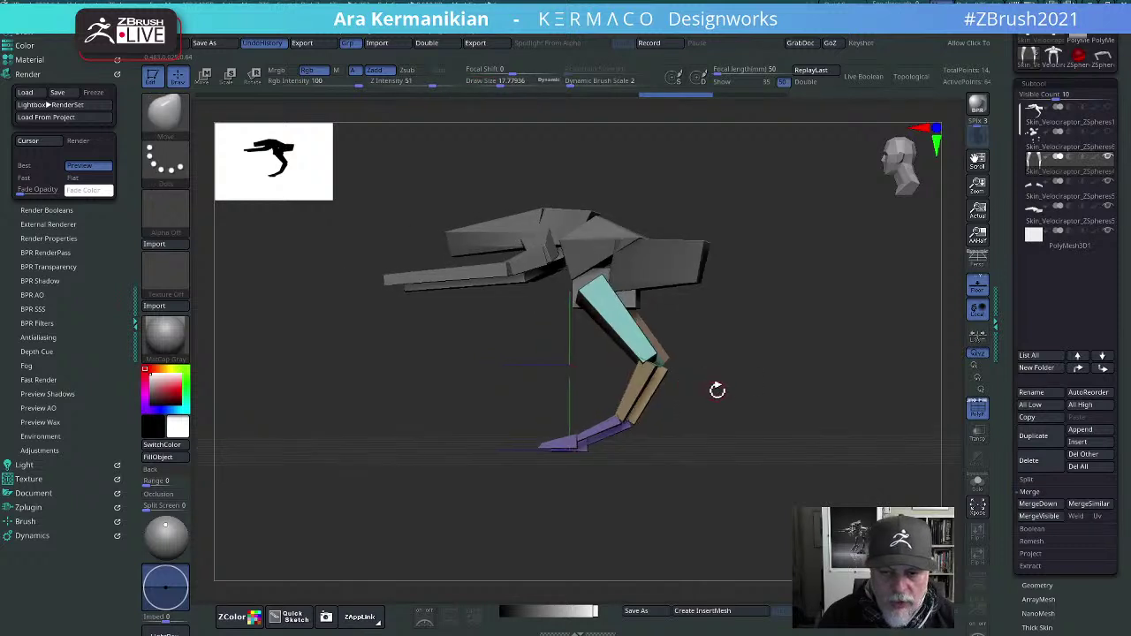
{"action": "mouse_move", "coordinate": [788, 397]}
{"action": "left_mouse_down"}
{"action": "mouse_move", "coordinate": [649, 365]}
{"action": "mouse_move", "coordinate": [676, 358]}
{"action": "left_mouse_up"}
{"action": "left_click_drag", "start_coordinate": [618, 421], "coordinate": [628, 419]}
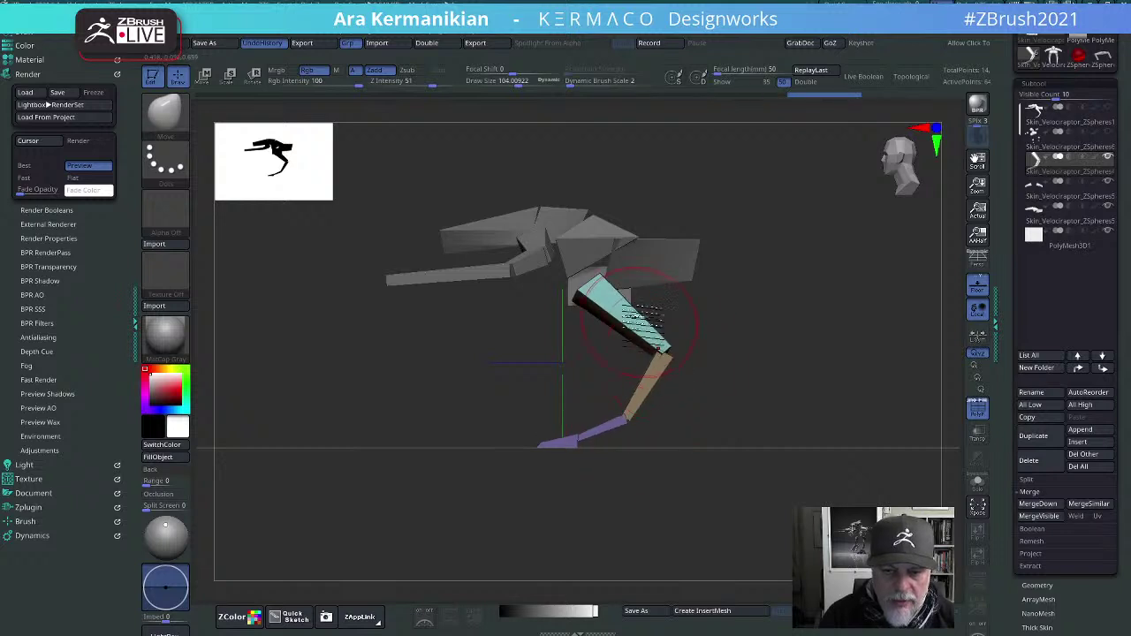
Step: Select the torso subtool and adjust the shape of its hip section with the Move brush in side view
{"action": "left_click_drag", "start_coordinate": [778, 334], "coordinate": [801, 228], "text": "shift"}
{"action": "left_click", "coordinate": [743, 250], "text": "alt"}
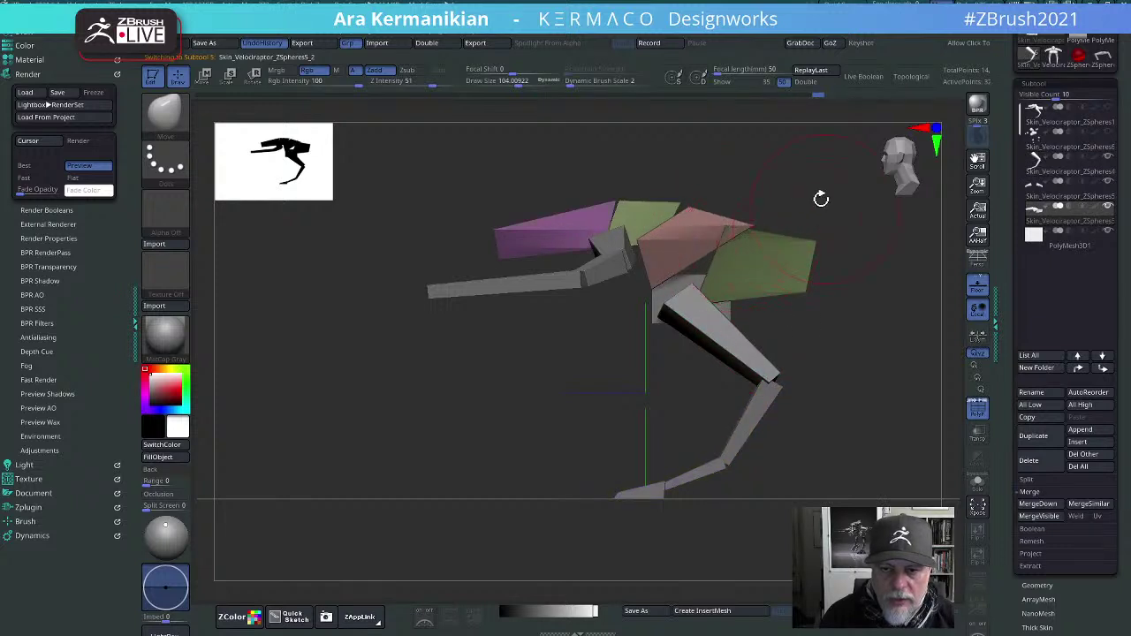
{"action": "left_click_drag", "start_coordinate": [822, 197], "coordinate": [710, 198]}
{"action": "left_click_drag", "start_coordinate": [707, 244], "coordinate": [689, 238]}
{"action": "left_click_drag", "start_coordinate": [504, 220], "coordinate": [762, 221]}
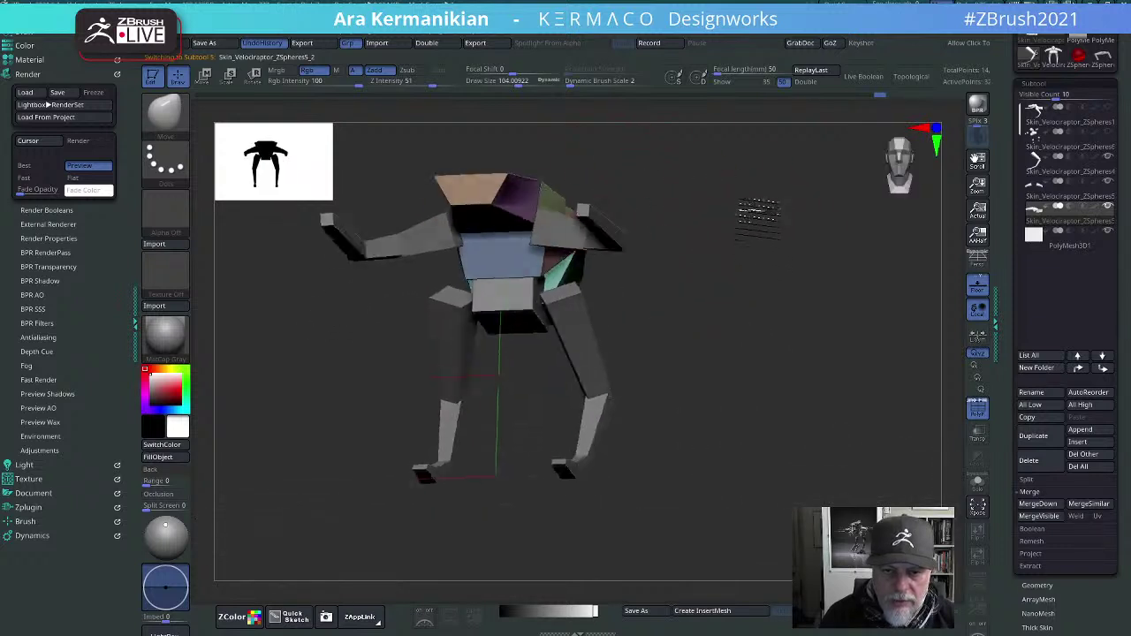
Step: Select the arms subtool, raise the shoulder blocks and pull the elbows forward with the Move brush
{"action": "left_click", "coordinate": [541, 244], "text": "alt"}
{"action": "left_click_drag", "start_coordinate": [539, 245], "coordinate": [559, 195]}
{"action": "left_click_drag", "start_coordinate": [840, 241], "coordinate": [733, 235]}
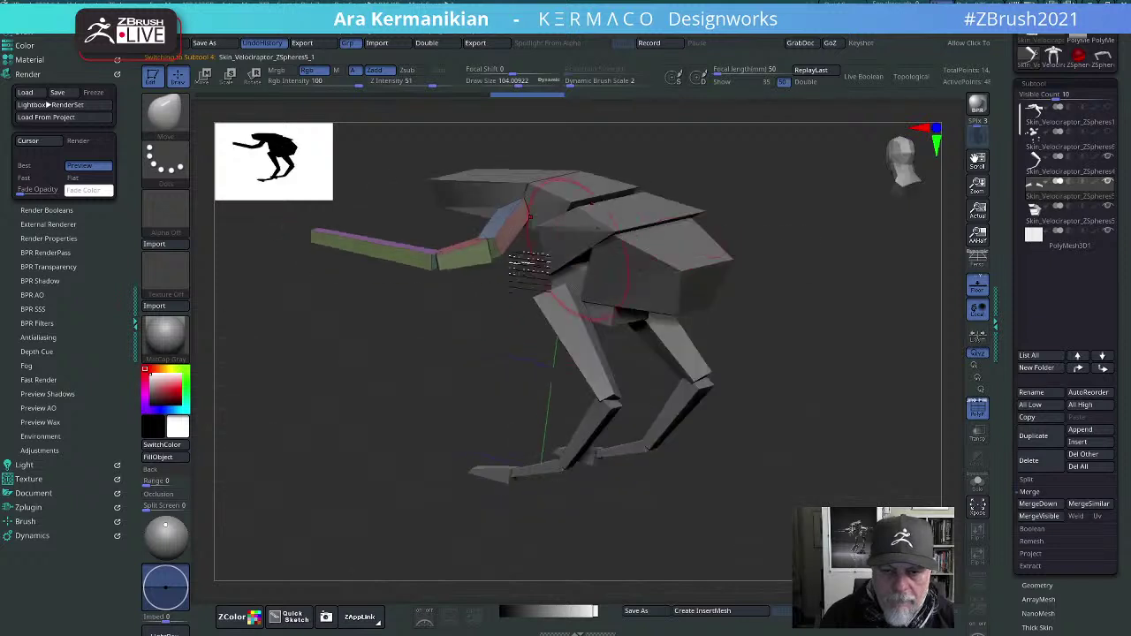
{"action": "mouse_move", "coordinate": [492, 257]}
{"action": "left_mouse_down"}
{"action": "mouse_move", "coordinate": [452, 252]}
{"action": "mouse_move", "coordinate": [459, 247]}
{"action": "left_mouse_up"}
Step: Sweep the outer shoulder blocks backward in top view and lift the ends of the forearms in front view
{"action": "mouse_move", "coordinate": [751, 318]}
{"action": "left_mouse_down"}
{"action": "mouse_move", "coordinate": [768, 227]}
{"action": "mouse_move", "coordinate": [774, 267]}
{"action": "mouse_move", "coordinate": [921, 455]}
{"action": "left_mouse_up"}
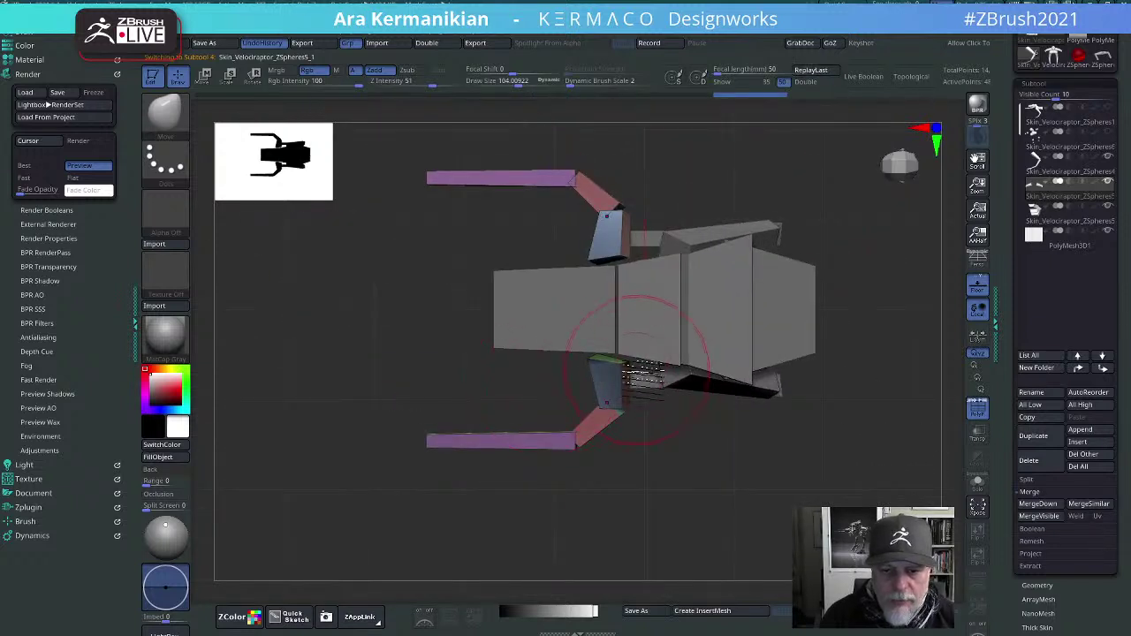
{"action": "left_click_drag", "start_coordinate": [631, 379], "coordinate": [673, 364]}
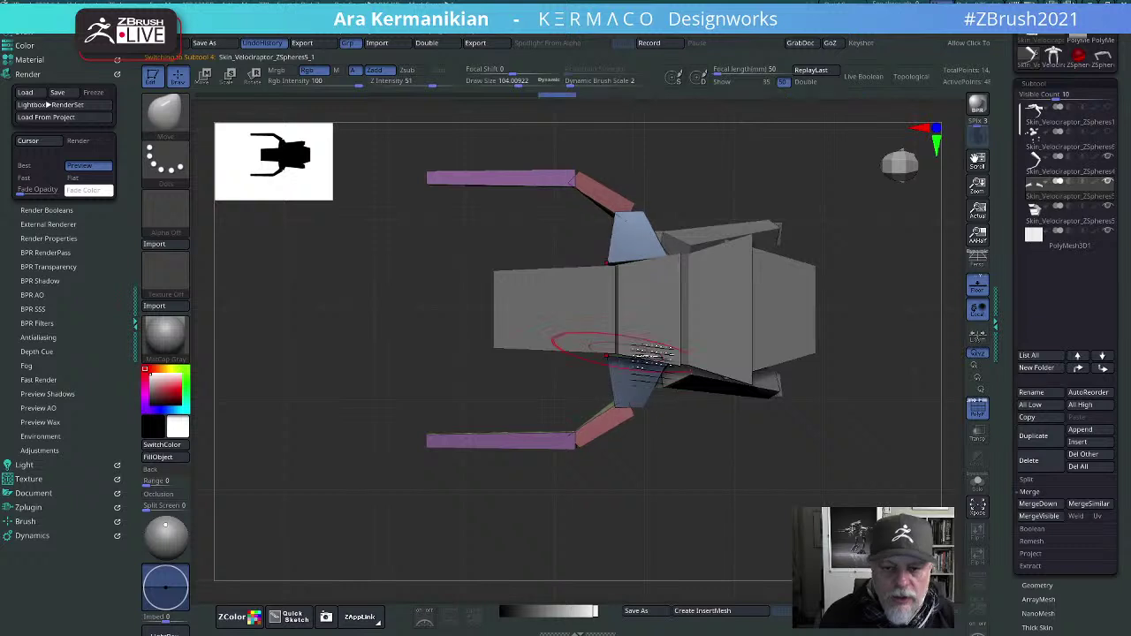
{"action": "left_click_drag", "start_coordinate": [748, 542], "coordinate": [829, 421]}
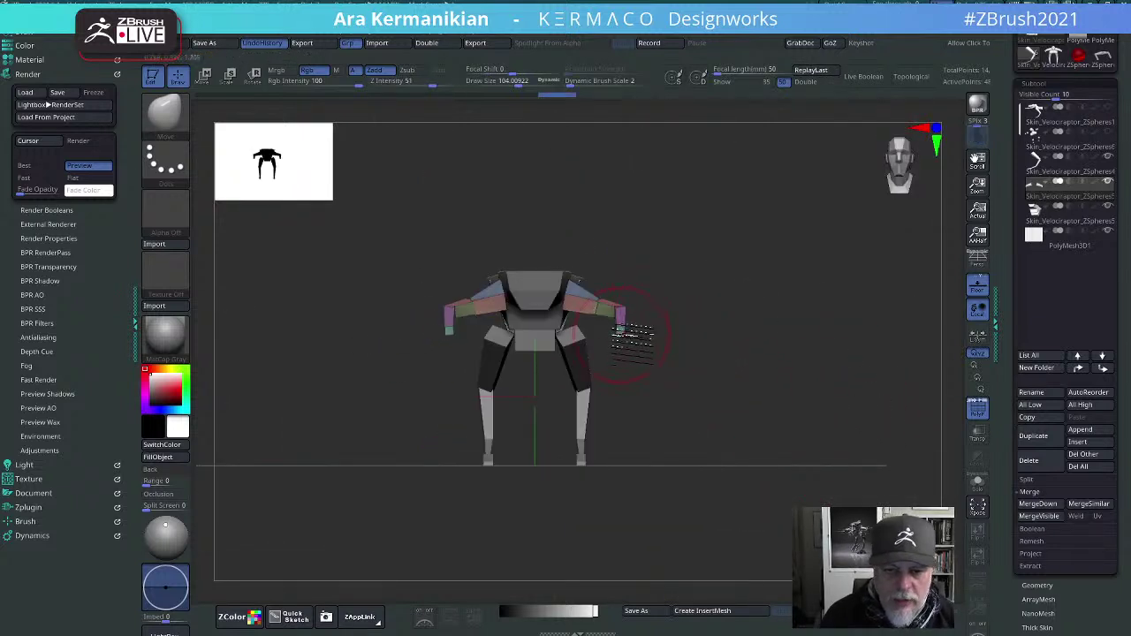
{"action": "left_click_drag", "start_coordinate": [636, 318], "coordinate": [638, 305]}
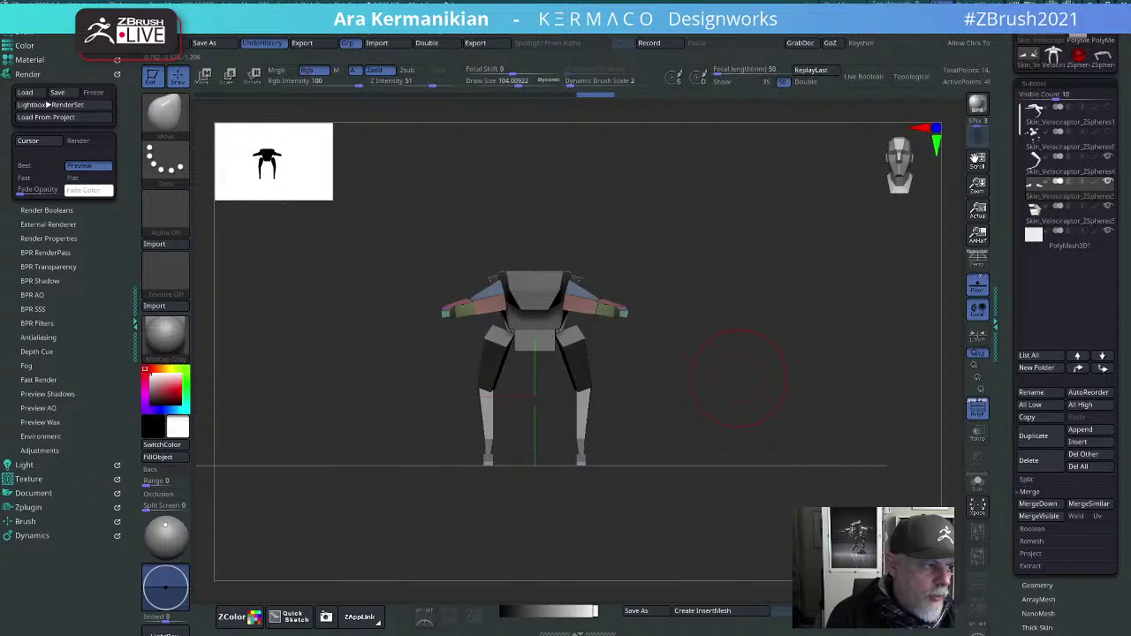
Step: Switch to Word to review the AVK-05 combat mech specification sheet, and return to ZBrush
{"action": "left_click_drag", "start_coordinate": [0, 315], "coordinate": [192, 315]}
{"action": "double_click", "coordinate": [192, 315]}
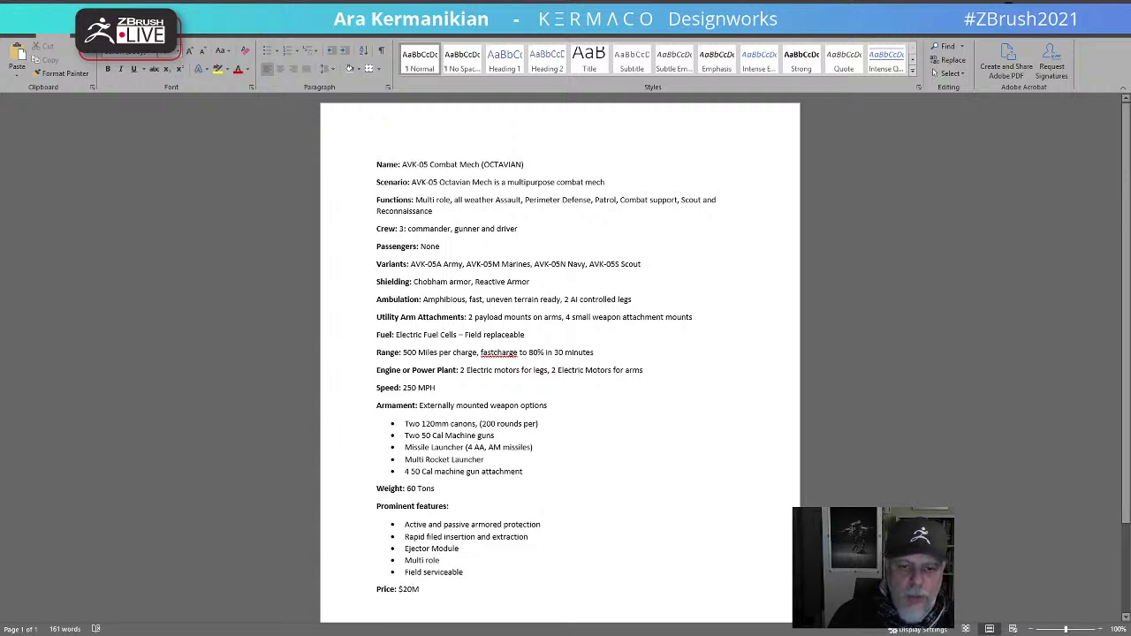
{"action": "left_click_drag", "start_coordinate": [896, 2], "coordinate": [0, 270]}
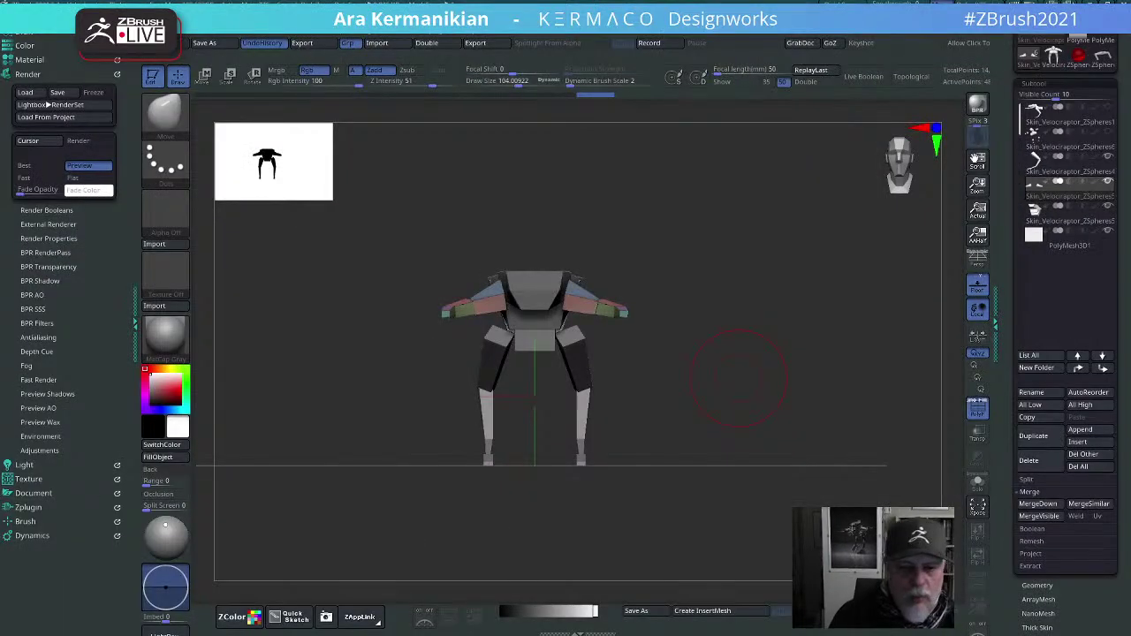
Step: Examine how the arms sit against the torso from several angles, temporarily hiding the forearms
{"action": "left_click_drag", "start_coordinate": [645, 399], "coordinate": [689, 280]}
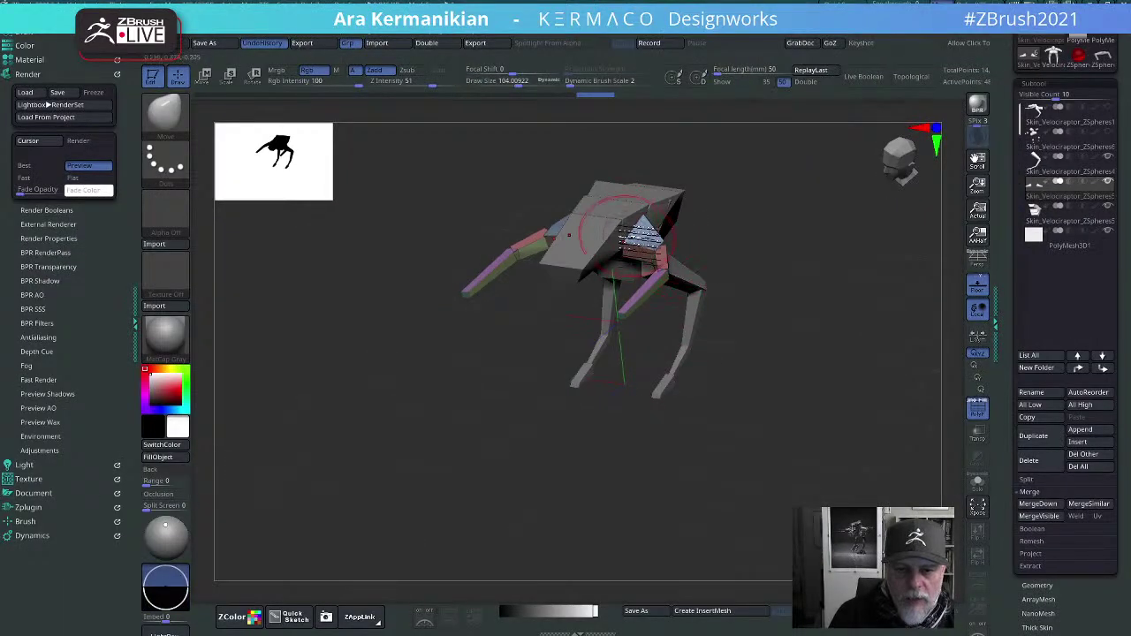
{"action": "left_click_drag", "start_coordinate": [796, 249], "coordinate": [824, 279], "text": "shift"}
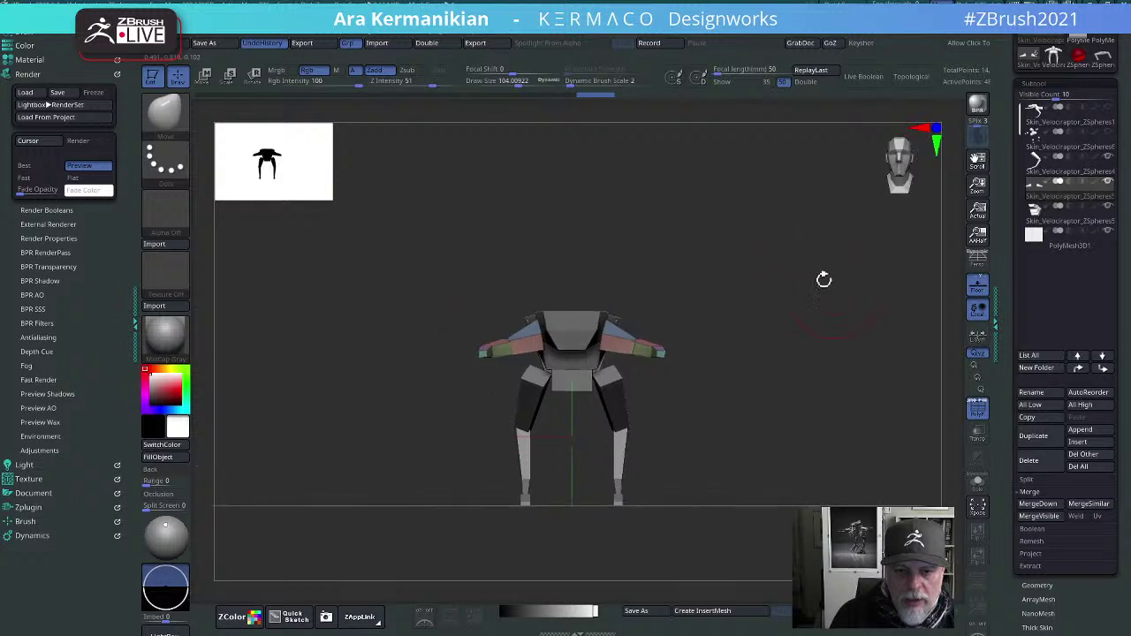
{"action": "left_click_drag", "start_coordinate": [549, 275], "coordinate": [669, 397], "text": "ctrl+shift"}
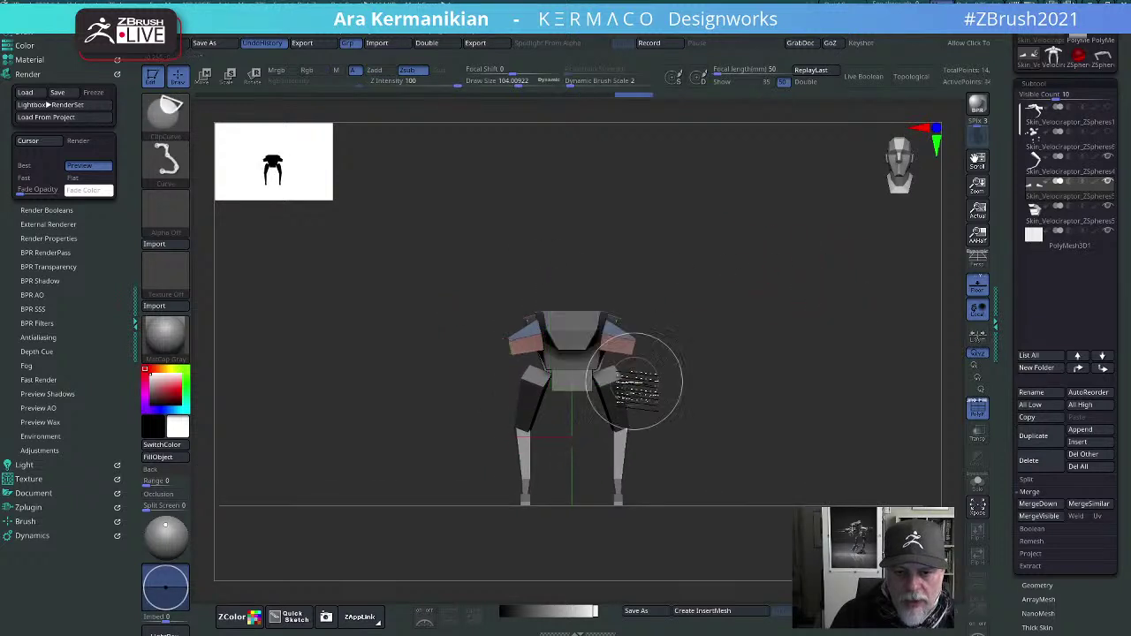
{"action": "left_click_drag", "start_coordinate": [819, 351], "coordinate": [679, 406]}
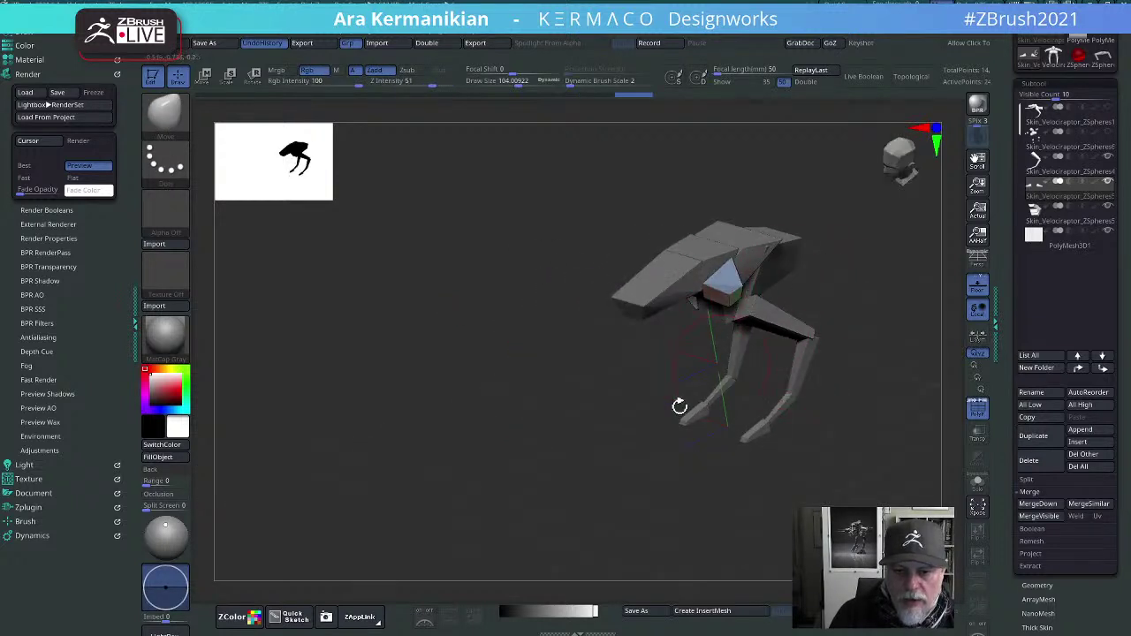
{"action": "left_click", "coordinate": [506, 453], "text": "ctrl+shift"}
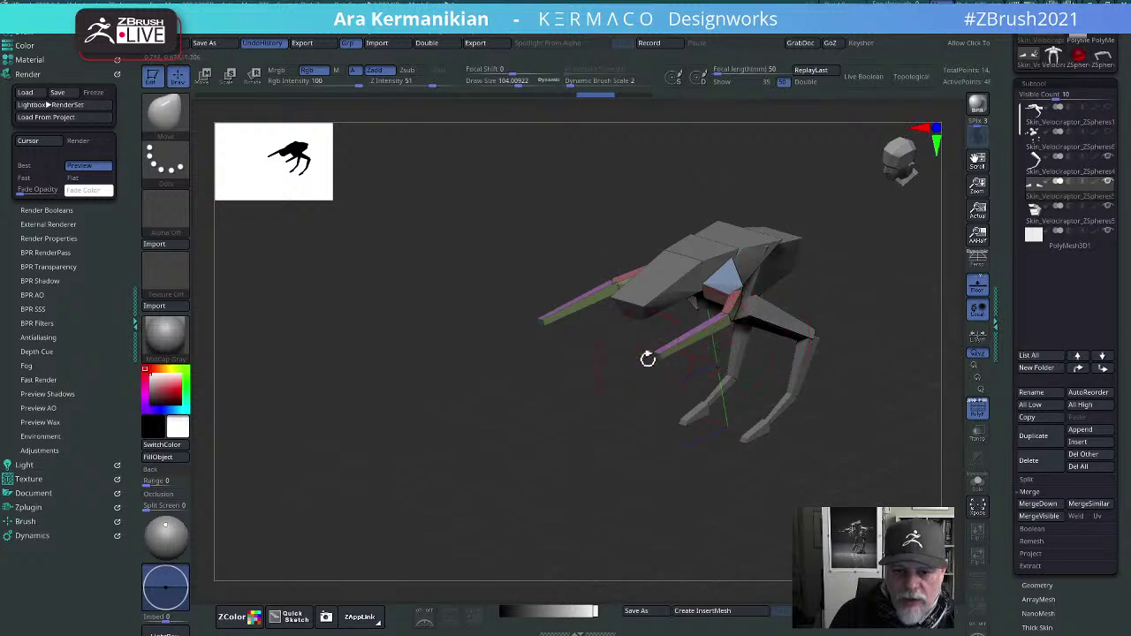
{"action": "left_click_drag", "start_coordinate": [861, 344], "coordinate": [919, 177]}
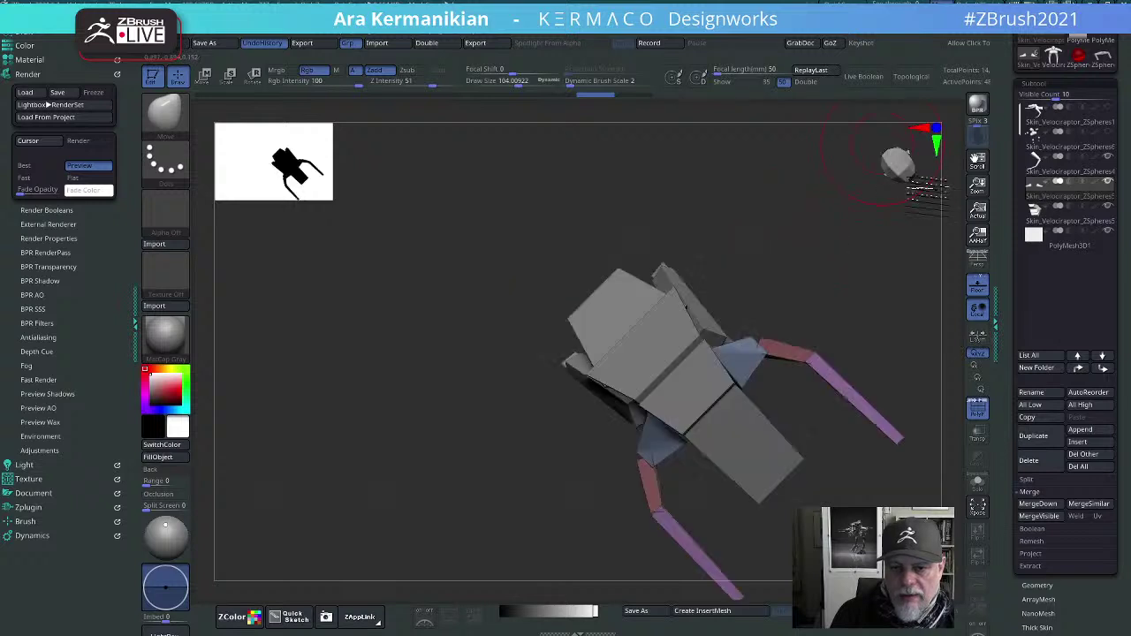
{"action": "left_click_drag", "start_coordinate": [738, 363], "coordinate": [614, 220]}
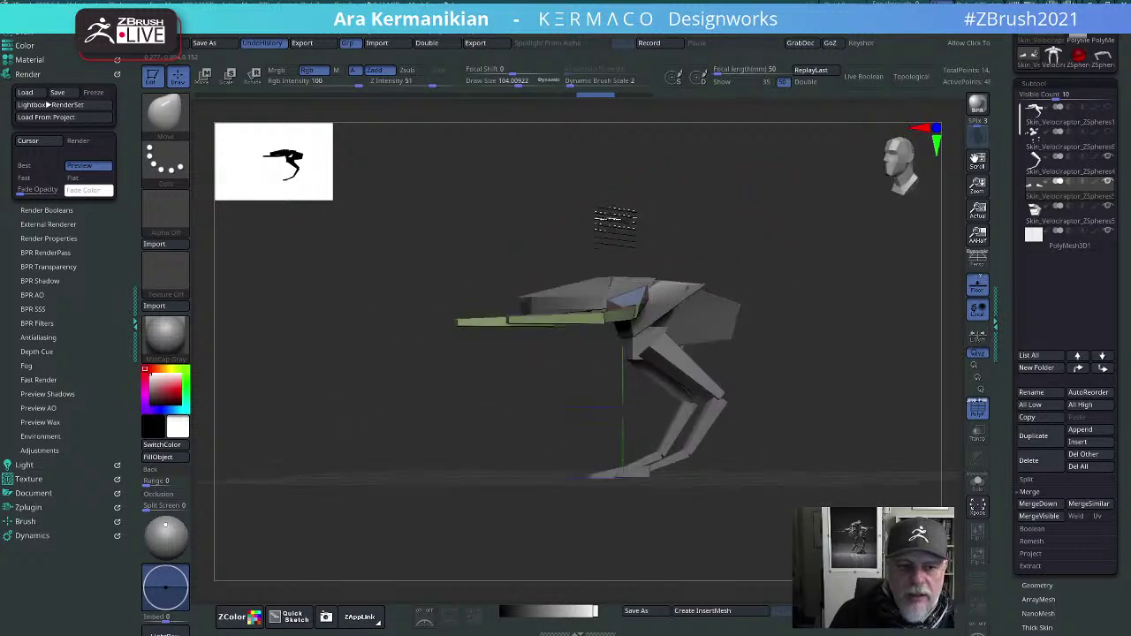
{"action": "left_click_drag", "start_coordinate": [840, 353], "coordinate": [682, 318]}
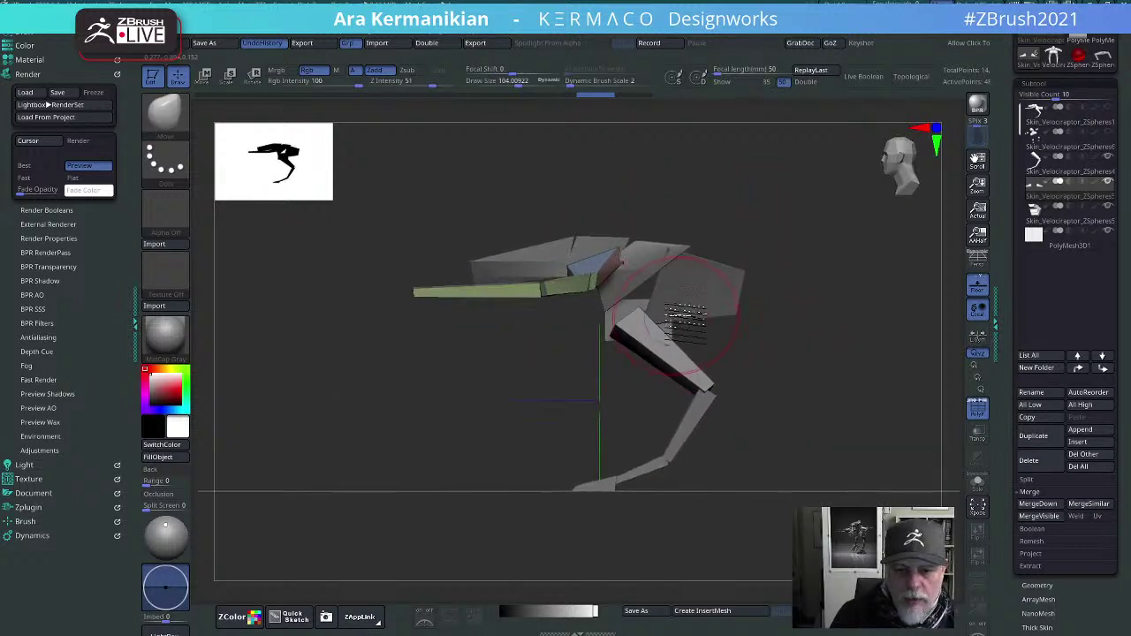
Step: Select the torso subtool, mask most of it and adjust the lower edge of its rear section with the Move brush
{"action": "left_click", "coordinate": [672, 312], "text": "alt"}
{"action": "mouse_move", "coordinate": [405, 174]}
{"action": "left_mouse_down", "text": "ctrl"}
{"action": "mouse_move", "coordinate": [601, 323]}
{"action": "mouse_move", "coordinate": [710, 315]}
{"action": "left_mouse_up", "text": "ctrl"}
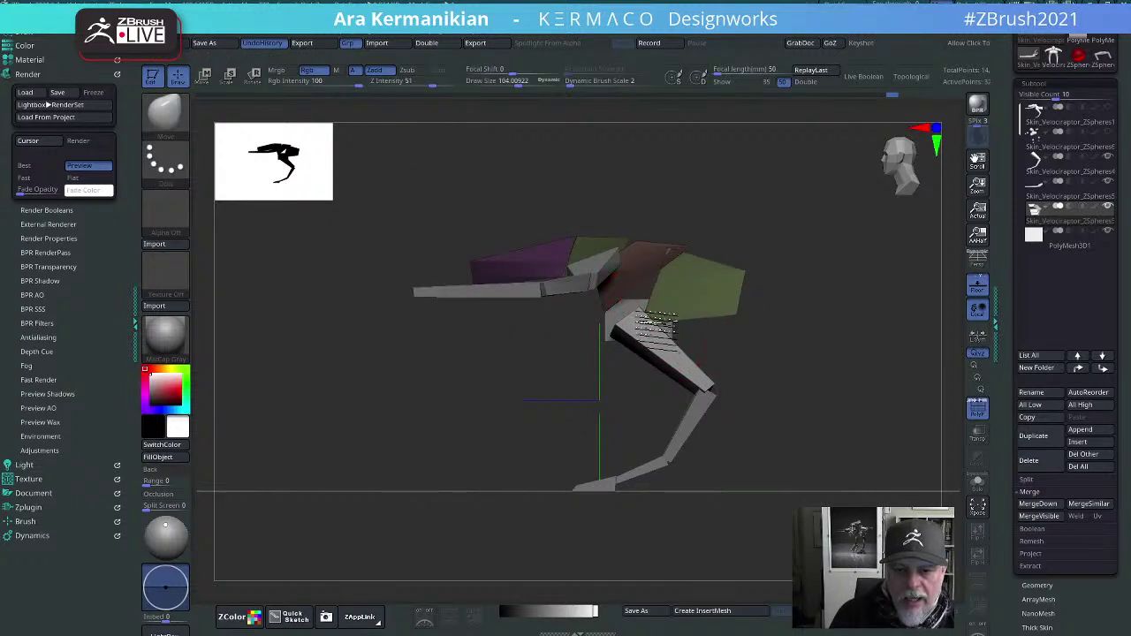
{"action": "left_click_drag", "start_coordinate": [825, 309], "coordinate": [889, 297]}
{"action": "left_click_drag", "start_coordinate": [670, 316], "coordinate": [661, 315]}
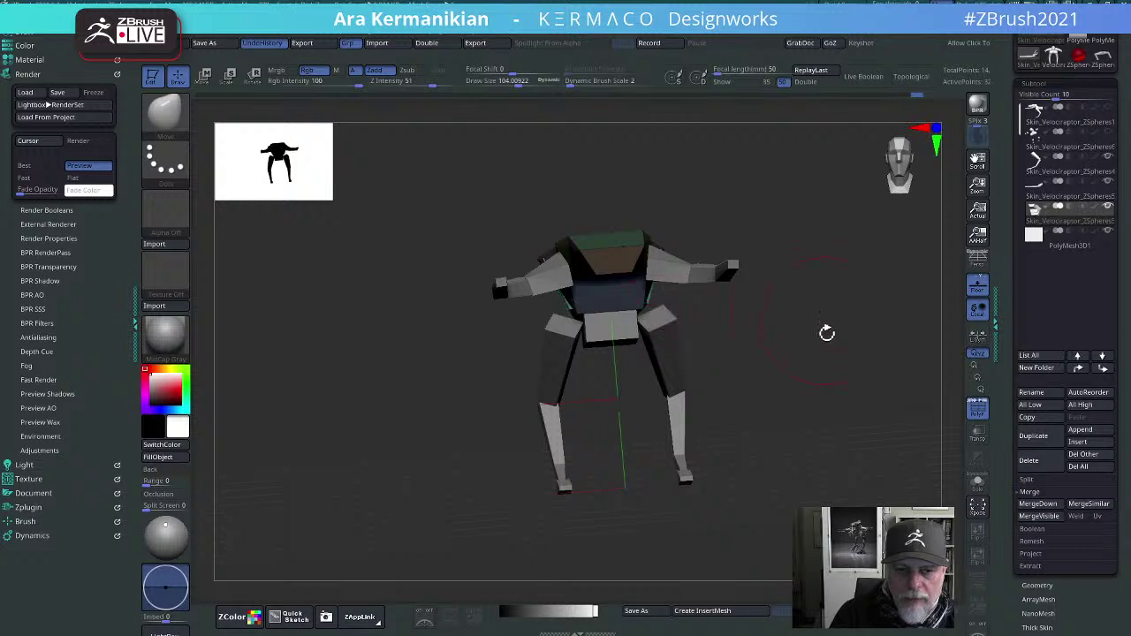
{"action": "left_click_drag", "start_coordinate": [826, 330], "coordinate": [513, 298], "text": "shift"}
{"action": "left_click_drag", "start_coordinate": [369, 240], "coordinate": [320, 258]}
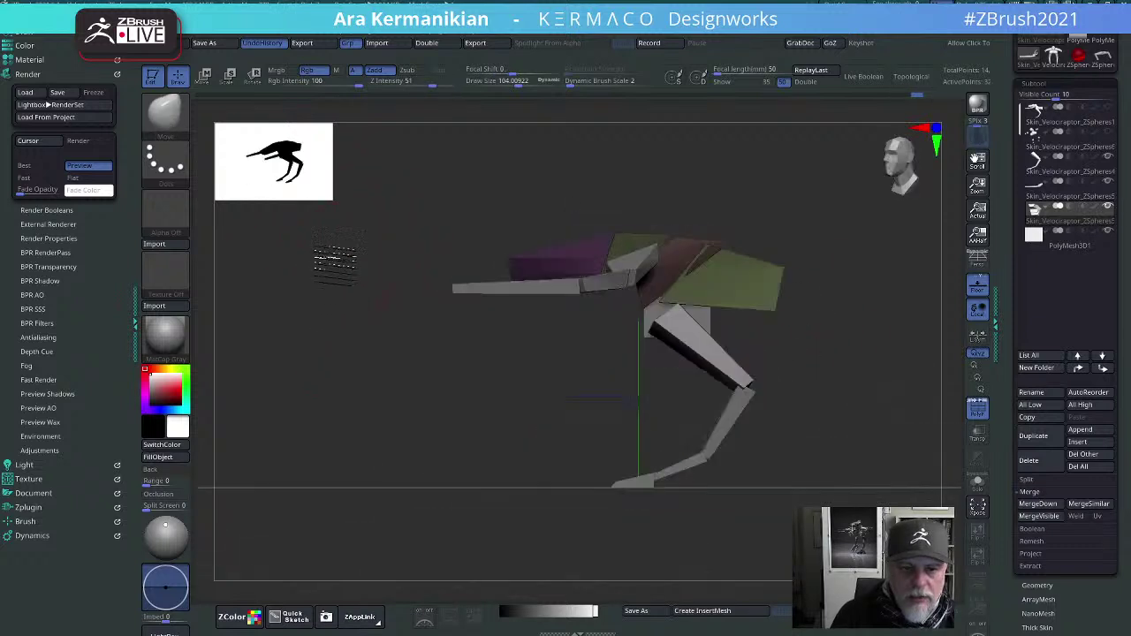
{"action": "left_click_drag", "start_coordinate": [885, 347], "coordinate": [833, 342], "text": "alt"}
Step: Reduce the Move brush draw size to about 27 and raise the upper front corner of the torso's rear section in side view
{"action": "left_click_drag", "start_coordinate": [820, 278], "coordinate": [808, 366]}
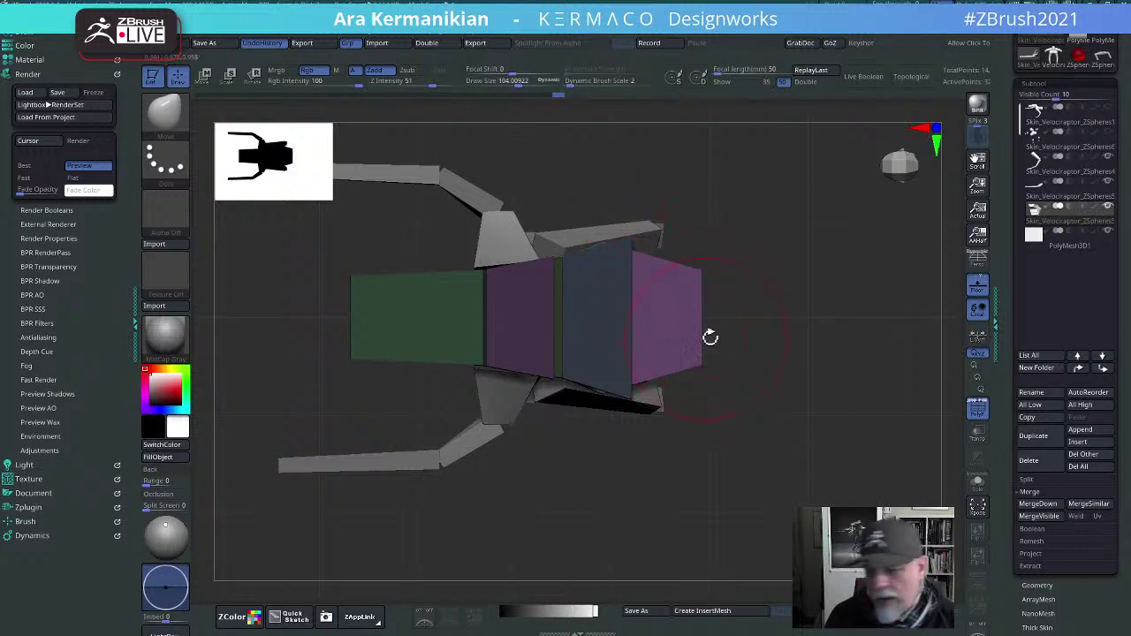
{"action": "key", "text": "s"}
{"action": "mouse_move", "coordinate": [716, 322]}
{"action": "left_mouse_down"}
{"action": "mouse_move", "coordinate": [797, 325]}
{"action": "mouse_move", "coordinate": [763, 323]}
{"action": "mouse_move", "coordinate": [799, 255]}
{"action": "mouse_move", "coordinate": [719, 241]}
{"action": "left_mouse_up"}
{"action": "key", "text": "b"}
{"action": "key", "text": "m"}
{"action": "key", "text": "v"}
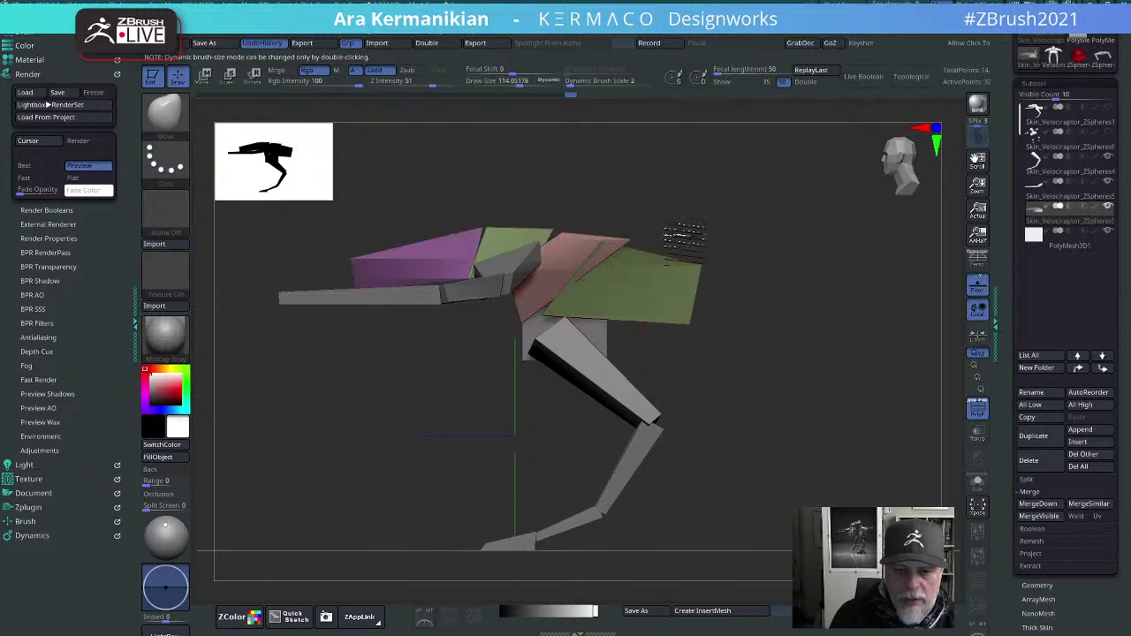
{"action": "key", "text": "s"}
{"action": "left_click_drag", "start_coordinate": [702, 229], "coordinate": [656, 230]}
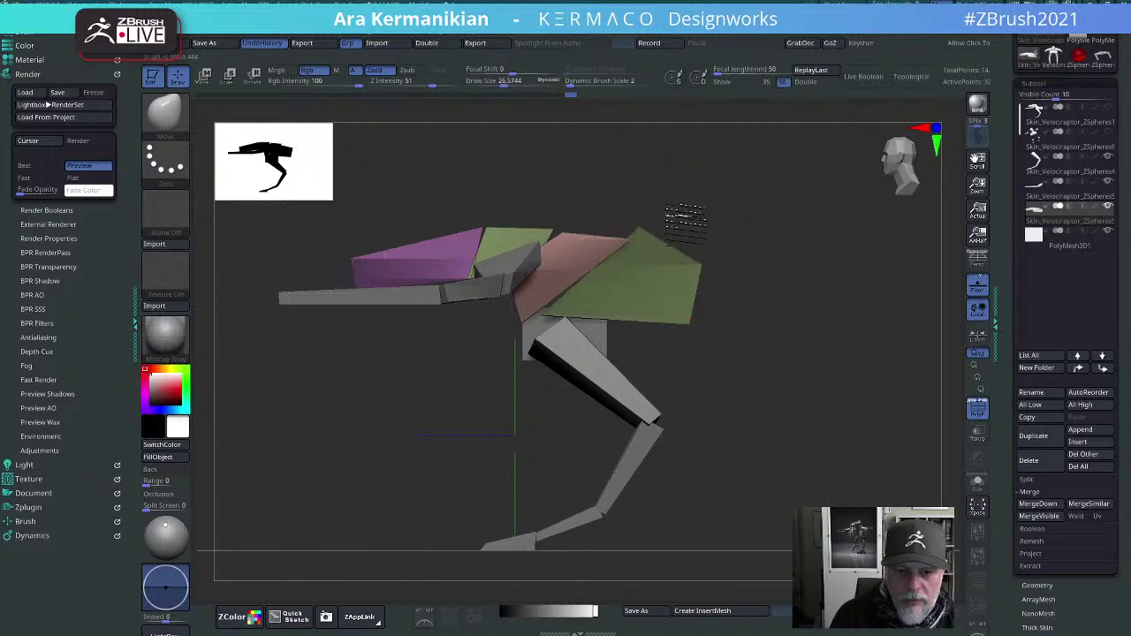
{"action": "left_click_drag", "start_coordinate": [769, 221], "coordinate": [610, 239]}
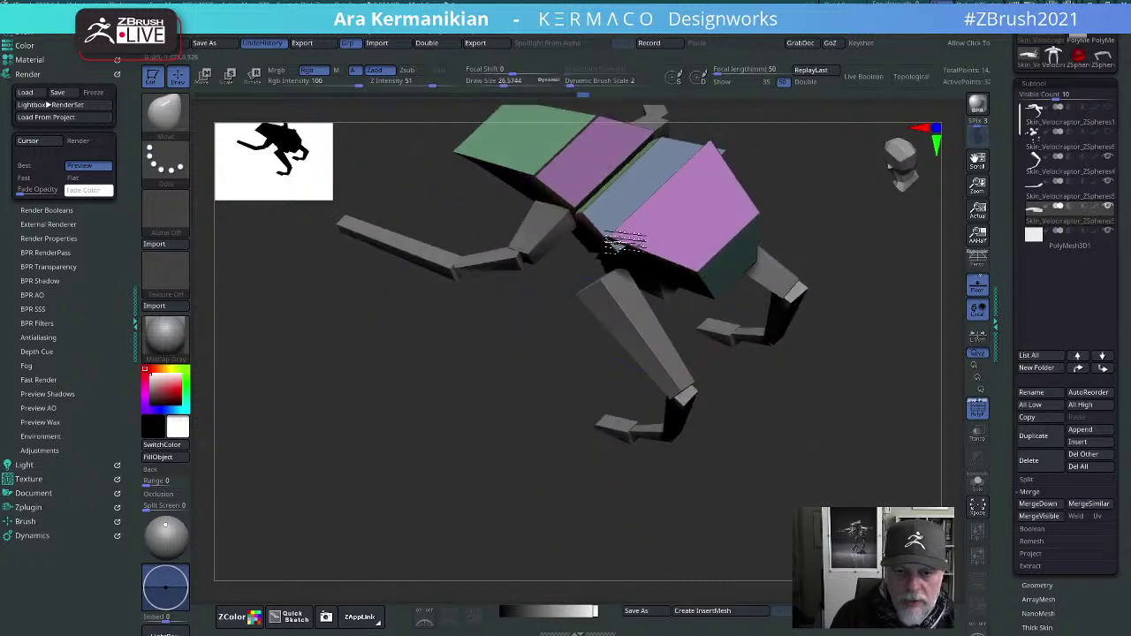
{"action": "mouse_move", "coordinate": [831, 320]}
{"action": "left_mouse_down", "text": "shift"}
{"action": "mouse_move", "coordinate": [896, 315]}
{"action": "mouse_move", "coordinate": [831, 307]}
{"action": "mouse_move", "coordinate": [663, 442]}
{"action": "left_mouse_up", "text": "shift"}
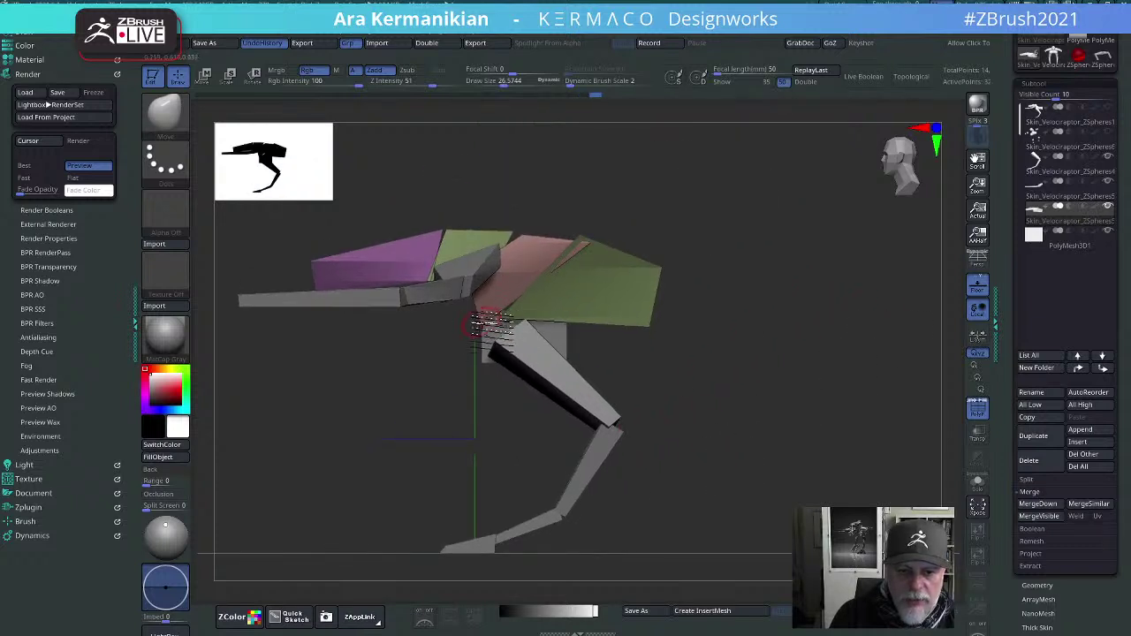
Step: Reposition the torso with the gizmo, raising it above the hips, tilting its nose downward and shifting it slightly forward
{"action": "left_click_drag", "start_coordinate": [727, 395], "coordinate": [628, 328]}
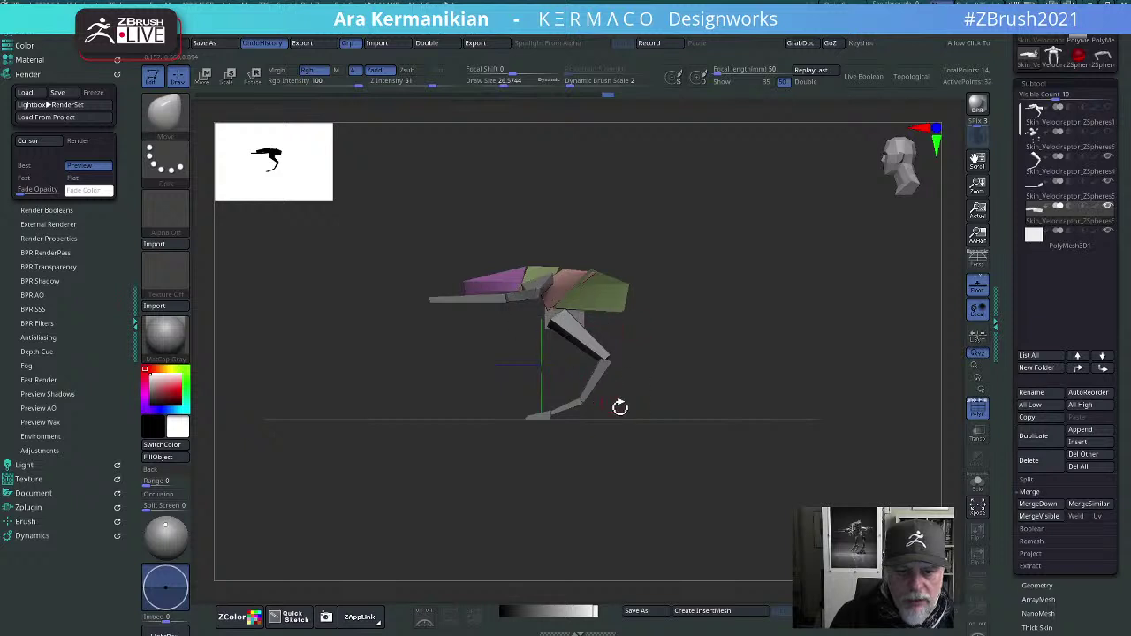
{"action": "key", "text": "w"}
{"action": "left_click_drag", "start_coordinate": [541, 378], "coordinate": [541, 368]}
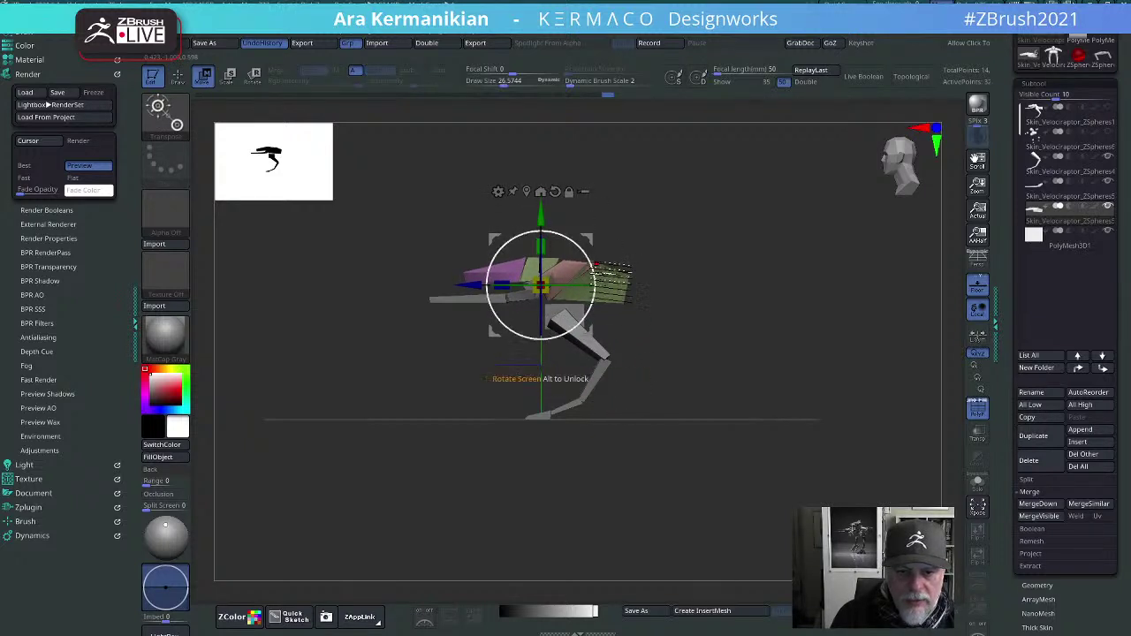
{"action": "left_click_drag", "start_coordinate": [601, 290], "coordinate": [592, 262]}
{"action": "left_click_drag", "start_coordinate": [521, 220], "coordinate": [524, 226]}
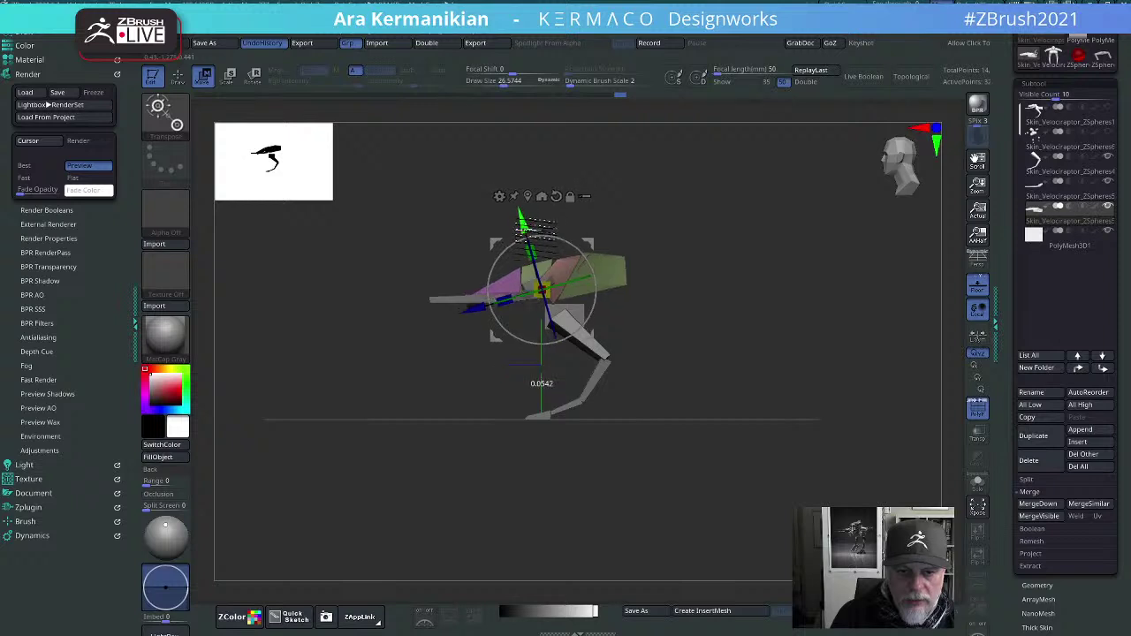
{"action": "left_click", "coordinate": [556, 196]}
{"action": "left_click_drag", "start_coordinate": [540, 379], "coordinate": [541, 380]}
{"action": "left_click_drag", "start_coordinate": [473, 290], "coordinate": [469, 290]}
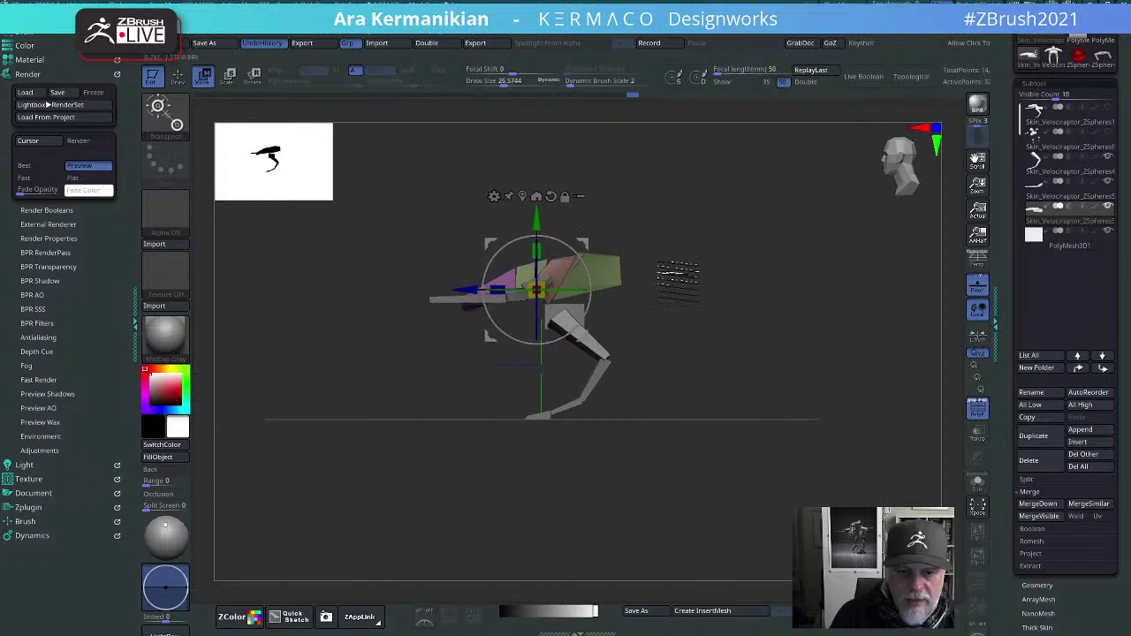
{"action": "mouse_move", "coordinate": [746, 281]}
{"action": "left_mouse_down"}
{"action": "mouse_move", "coordinate": [766, 281]}
{"action": "mouse_move", "coordinate": [748, 281]}
{"action": "left_mouse_up"}
{"action": "key", "text": "f"}
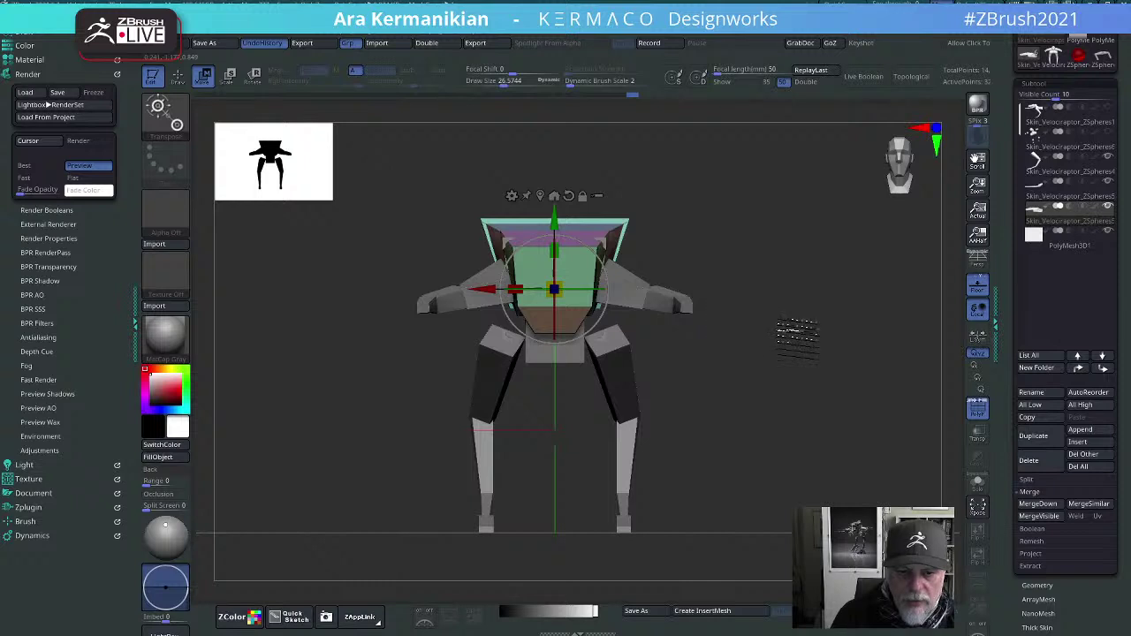
Step: Narrow the front tip of the torso into a tapered nose with the Move brush
{"action": "key", "text": "q"}
{"action": "left_click_drag", "start_coordinate": [824, 360], "coordinate": [783, 365], "text": "shift"}
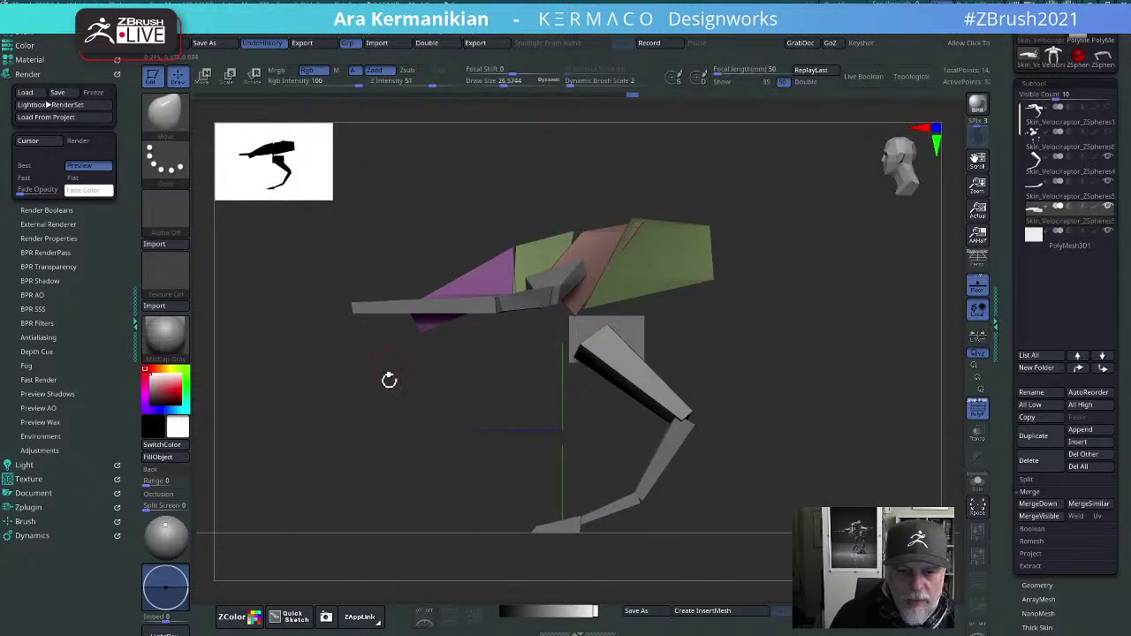
{"action": "left_click_drag", "start_coordinate": [411, 426], "coordinate": [487, 437]}
{"action": "left_click_drag", "start_coordinate": [720, 390], "coordinate": [662, 413]}
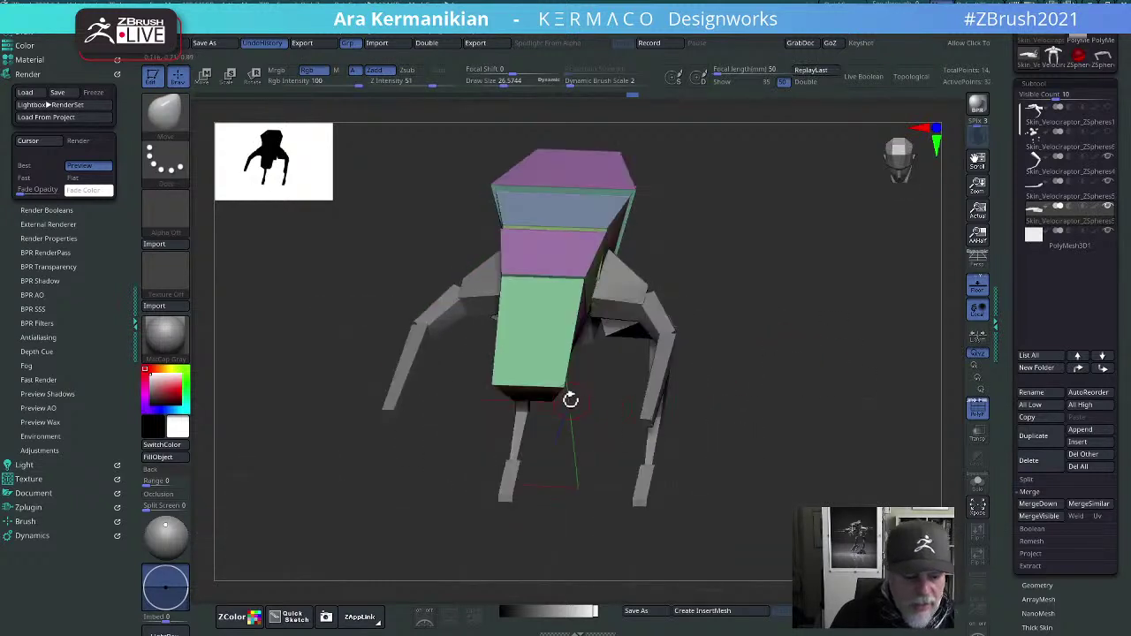
{"action": "left_click_drag", "start_coordinate": [490, 389], "coordinate": [528, 392]}
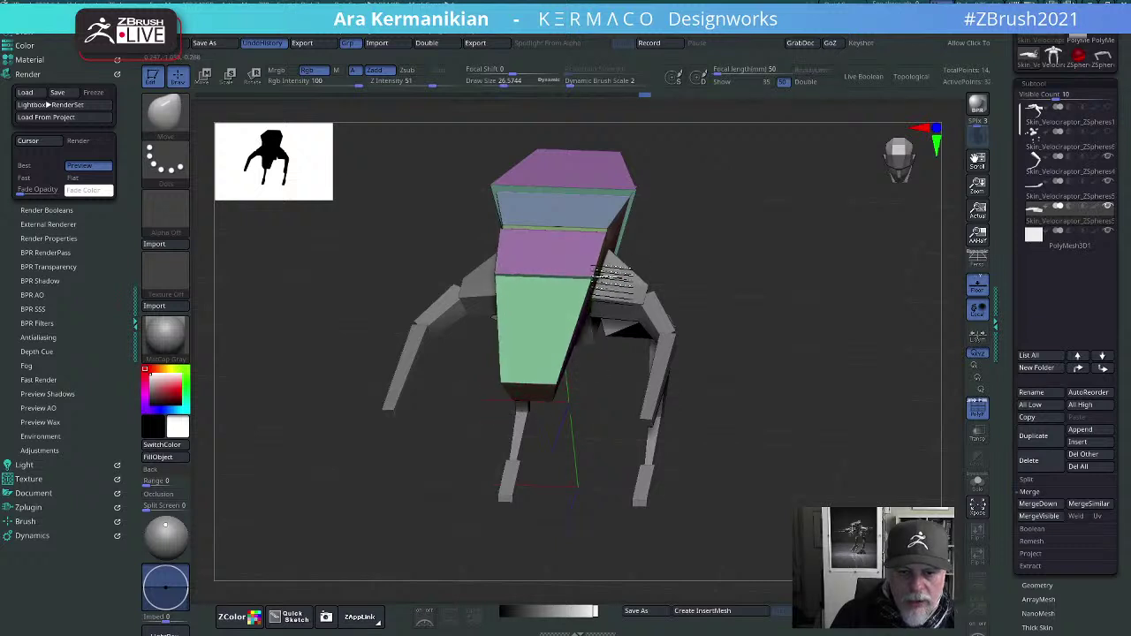
{"action": "left_click_drag", "start_coordinate": [834, 318], "coordinate": [712, 303]}
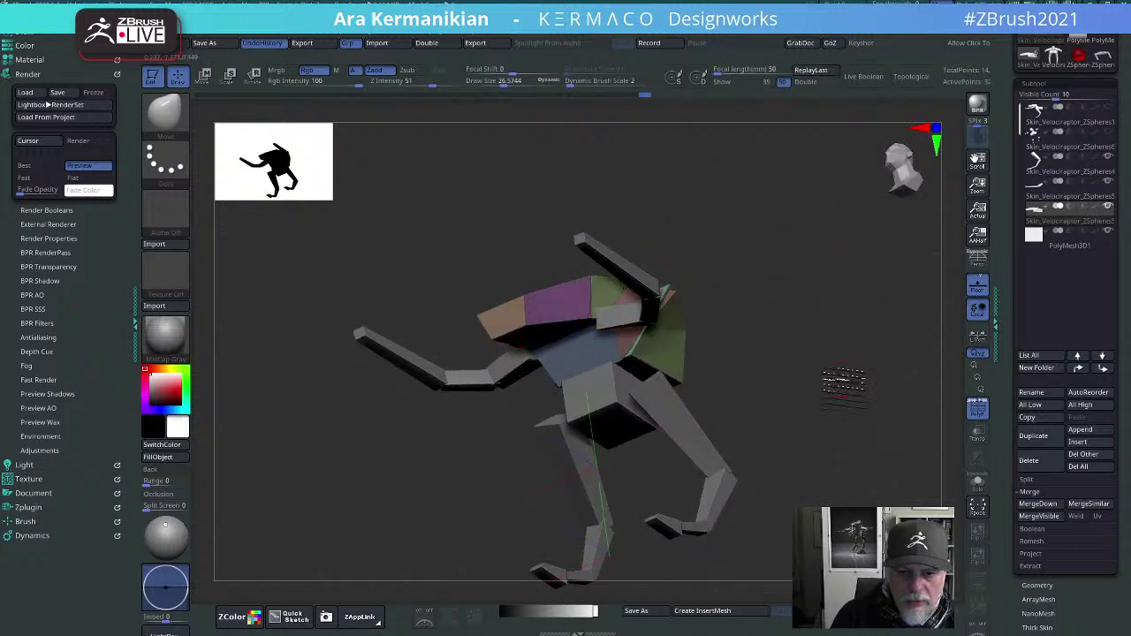
{"action": "left_click_drag", "start_coordinate": [844, 382], "coordinate": [835, 265]}
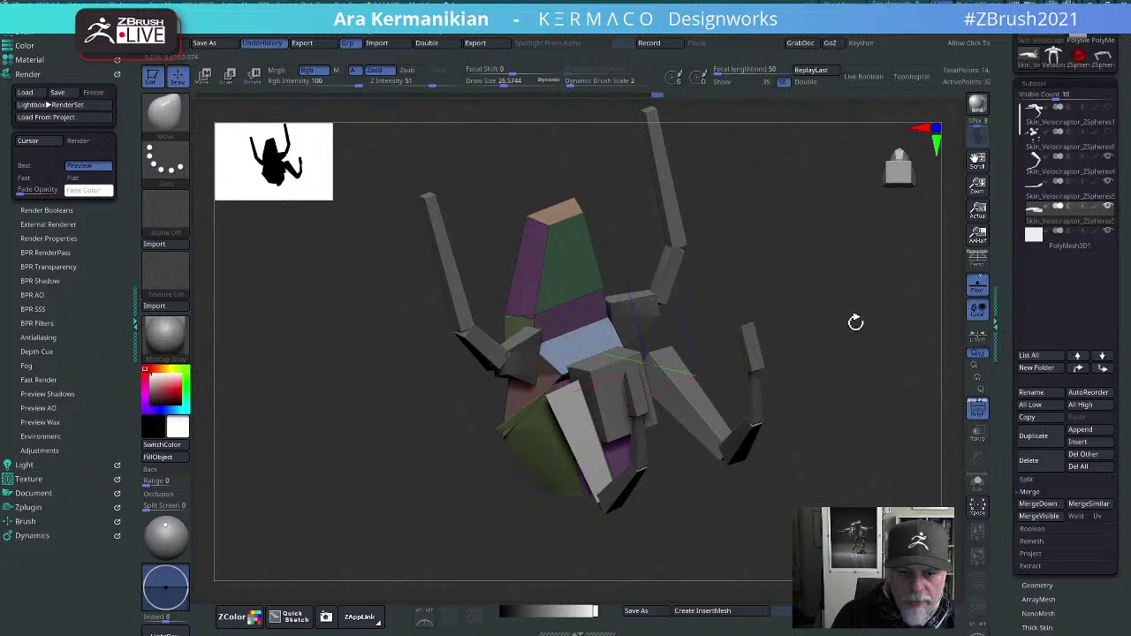
{"action": "left_click_drag", "start_coordinate": [857, 321], "coordinate": [778, 449]}
Step: Select the arms subtool and move both arms upward and backward with the gizmo to match the raised torso
{"action": "key", "text": "w"}
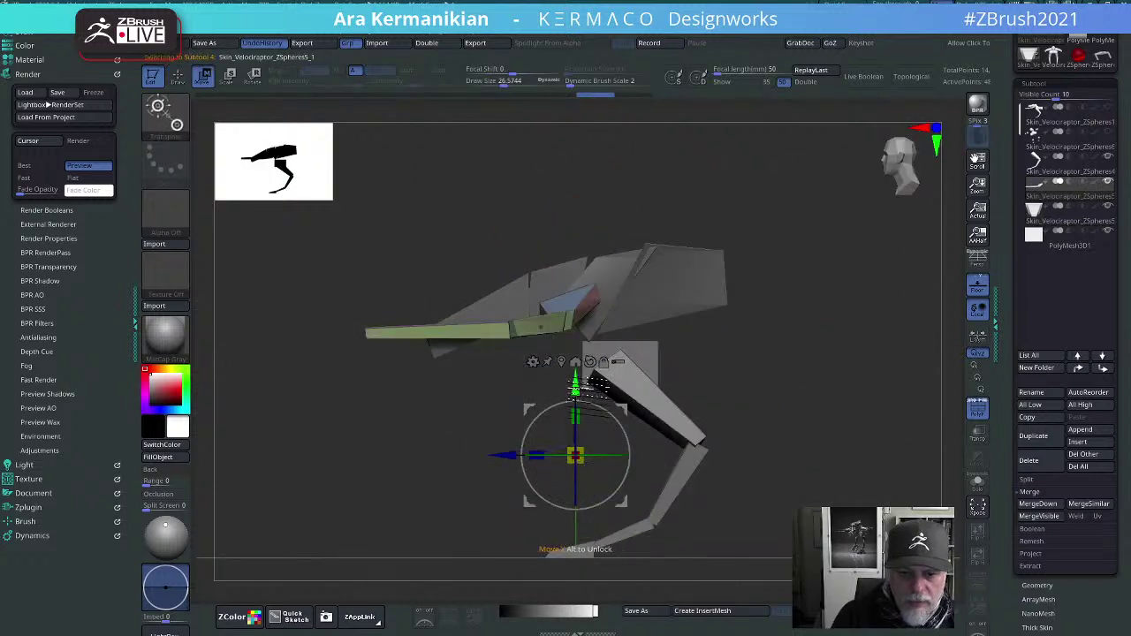
{"action": "left_click_drag", "start_coordinate": [576, 384], "coordinate": [575, 360]}
{"action": "left_click_drag", "start_coordinate": [495, 433], "coordinate": [539, 432]}
{"action": "left_click_drag", "start_coordinate": [621, 362], "coordinate": [621, 358]}
{"action": "left_click_drag", "start_coordinate": [869, 277], "coordinate": [725, 353]}
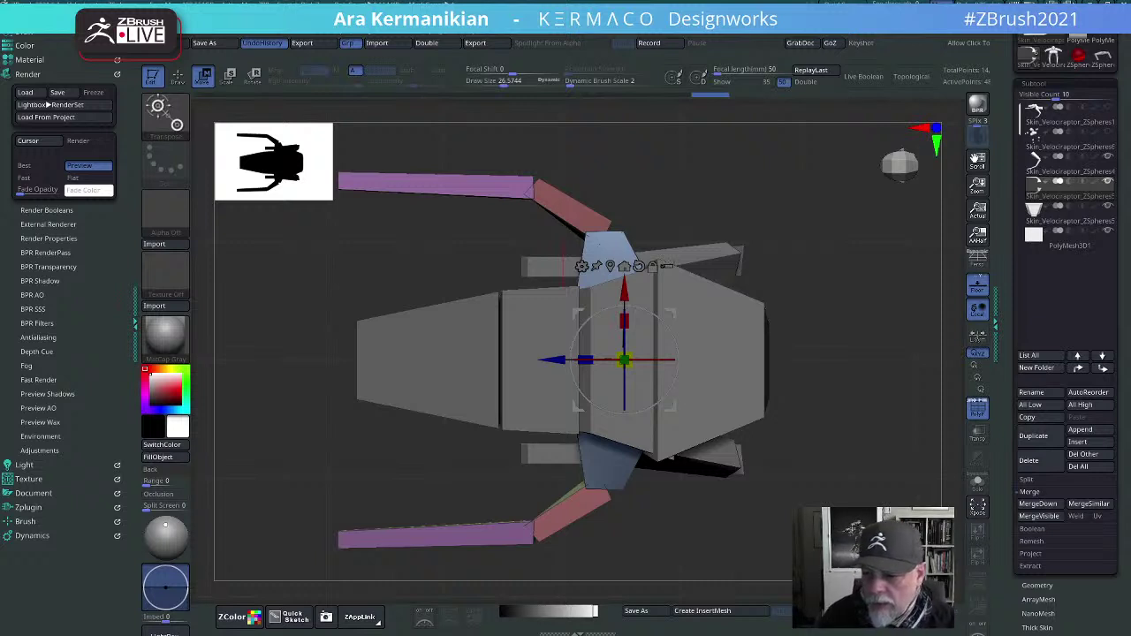
{"action": "left_click_drag", "start_coordinate": [862, 455], "coordinate": [871, 385]}
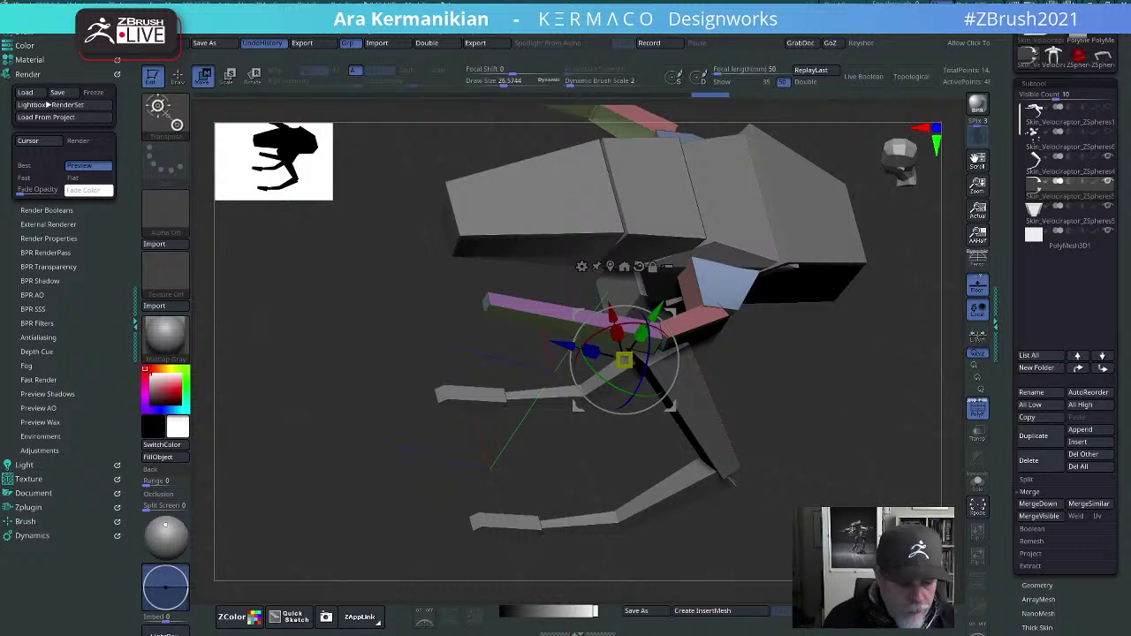
{"action": "left_click_drag", "start_coordinate": [876, 455], "coordinate": [858, 424], "text": "shift"}
Step: Reshape the shoulder blocks in side view with the Move brush, extending their lower rear corners backward
{"action": "left_click_drag", "start_coordinate": [840, 339], "coordinate": [776, 457], "text": "alt"}
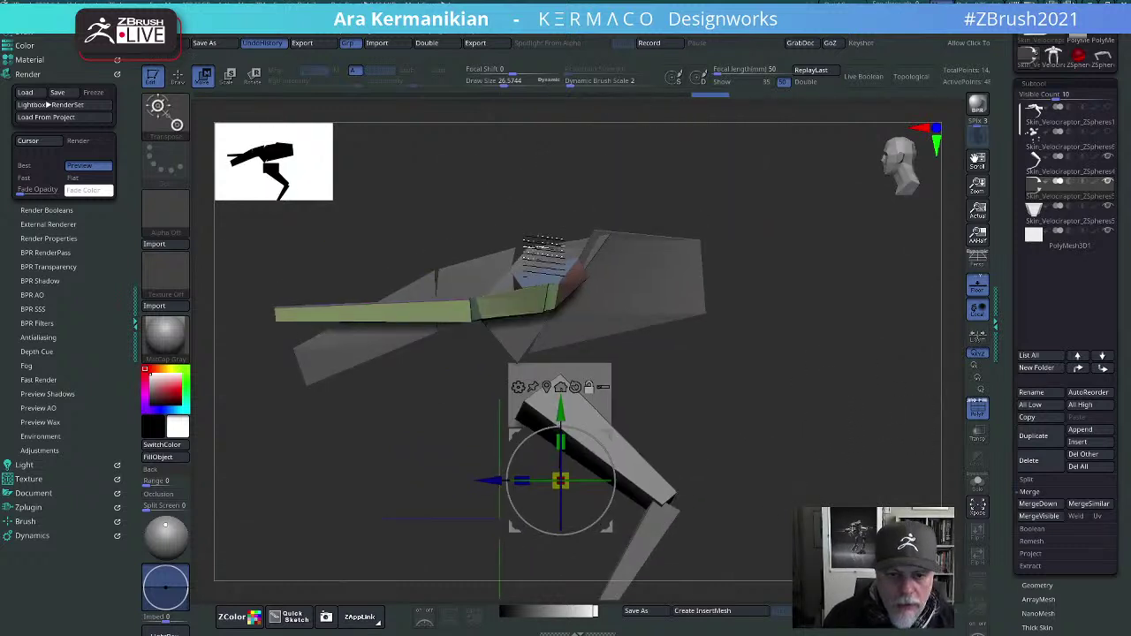
{"action": "key", "text": "q"}
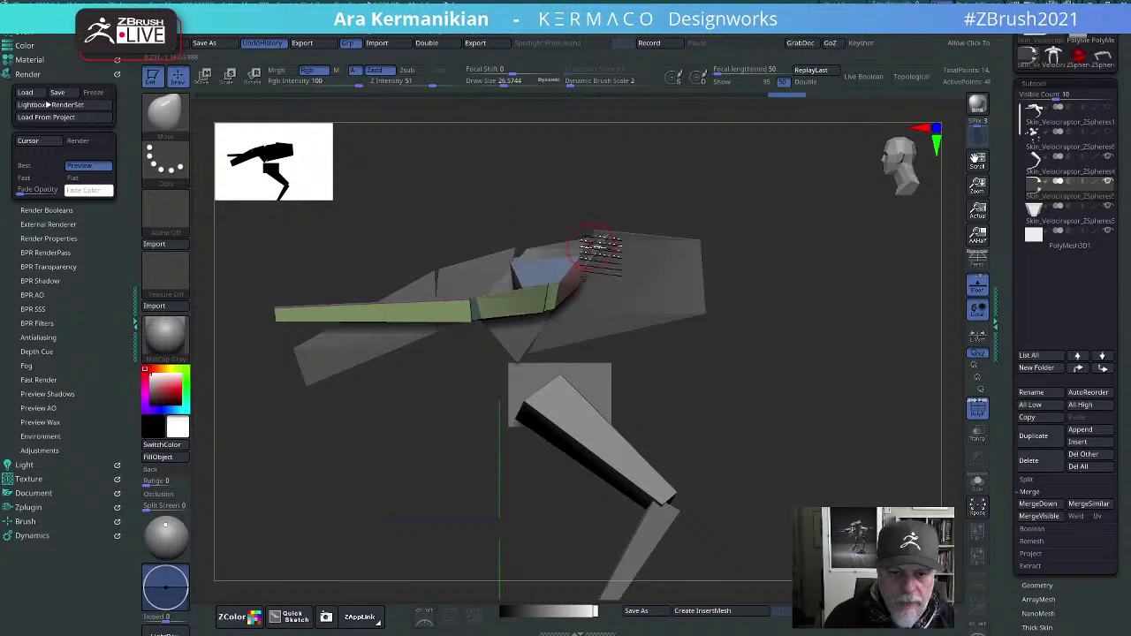
{"action": "left_click_drag", "start_coordinate": [679, 166], "coordinate": [626, 259]}
{"action": "left_click_drag", "start_coordinate": [632, 276], "coordinate": [566, 305]}
{"action": "left_click_drag", "start_coordinate": [777, 329], "coordinate": [606, 287]}
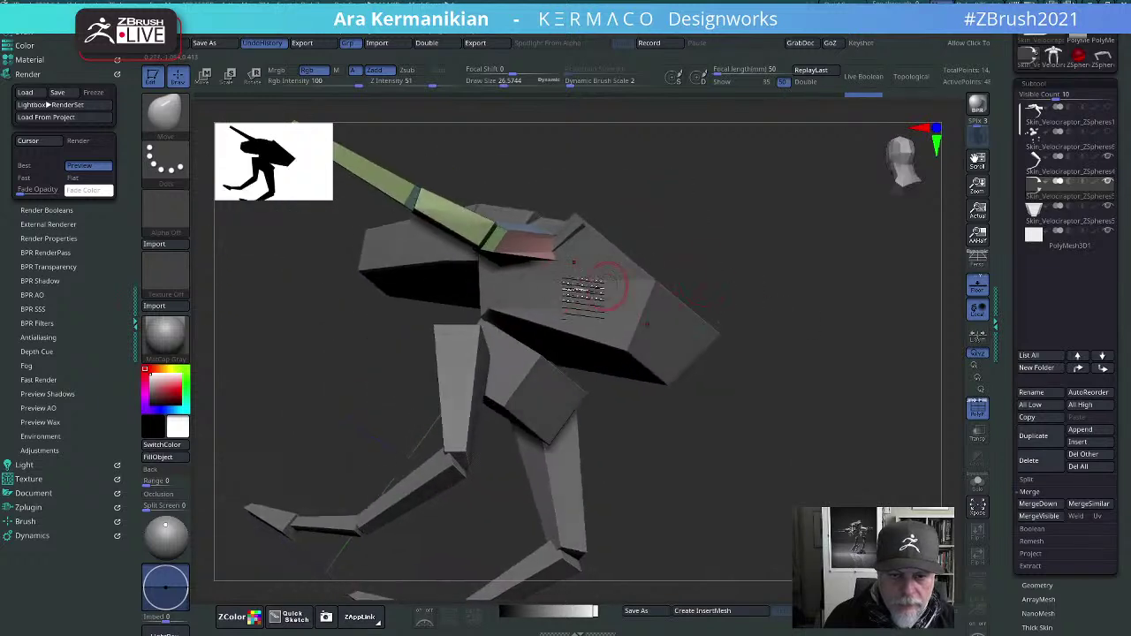
{"action": "left_click_drag", "start_coordinate": [786, 238], "coordinate": [824, 233]}
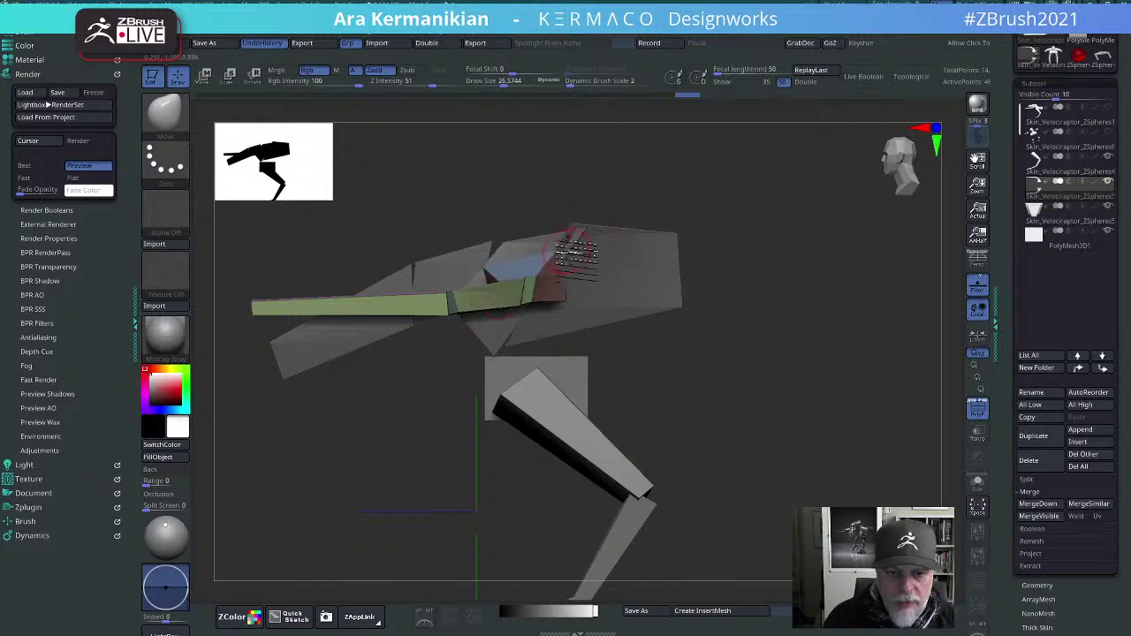
{"action": "left_click_drag", "start_coordinate": [601, 234], "coordinate": [701, 197]}
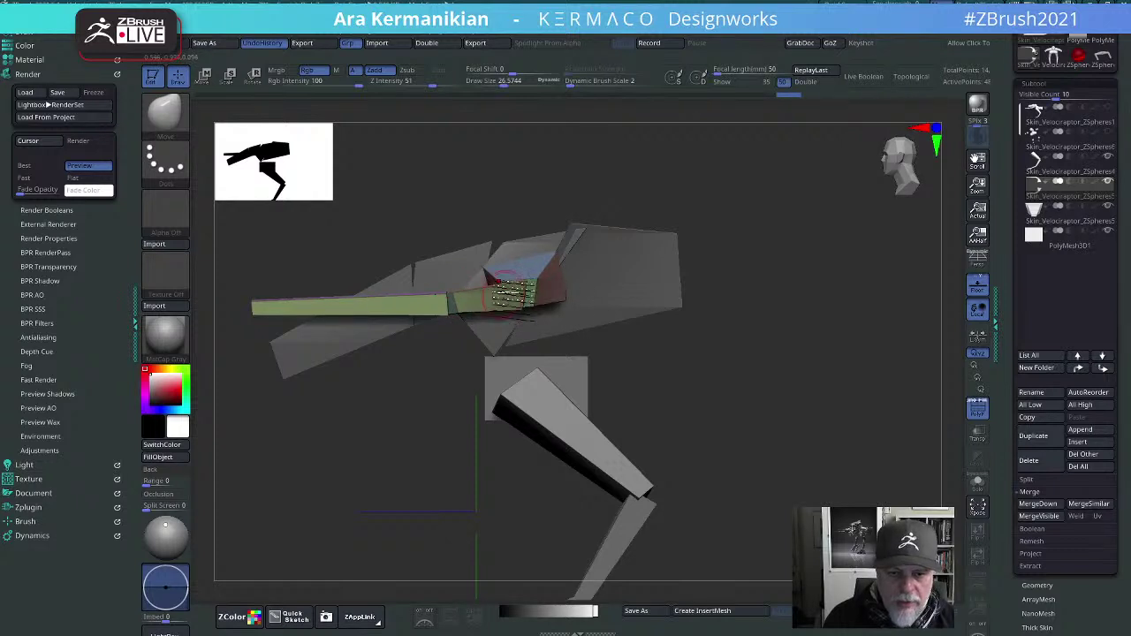
{"action": "left_click_drag", "start_coordinate": [787, 189], "coordinate": [805, 271], "text": "shift"}
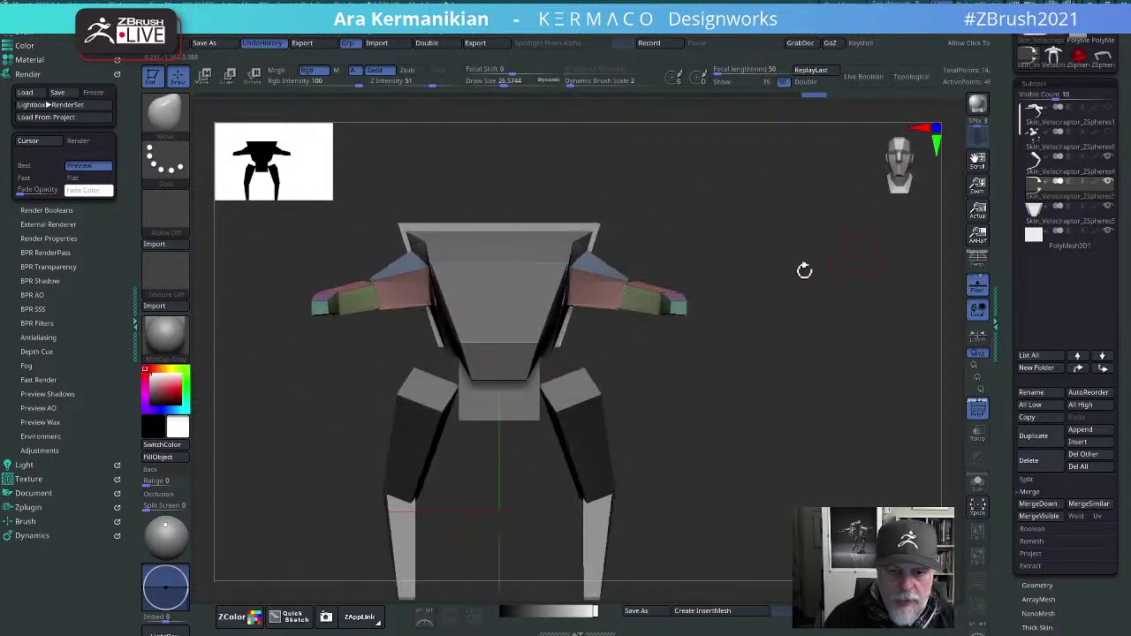
Step: Isolate the arms to check the shoulder blocks, then restore the full model and inspect their fit from front and side
{"action": "left_click", "coordinate": [977, 484]}
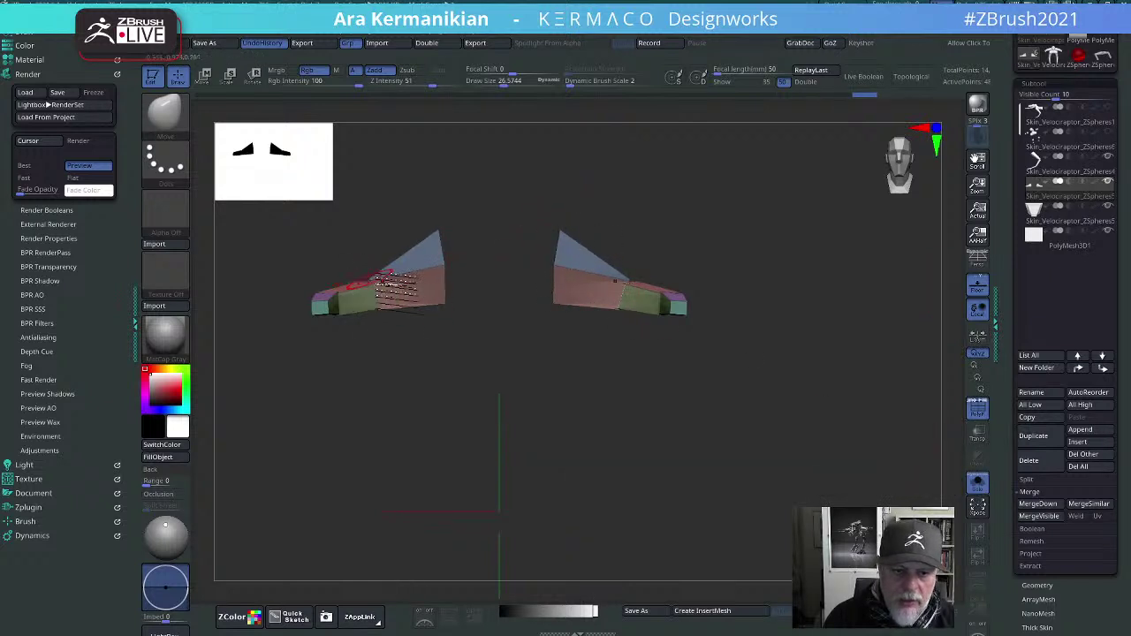
{"action": "left_click", "coordinate": [978, 484]}
{"action": "mouse_move", "coordinate": [791, 335]}
{"action": "left_mouse_down", "text": "shift"}
{"action": "mouse_move", "coordinate": [803, 348]}
{"action": "mouse_move", "coordinate": [834, 344]}
{"action": "mouse_move", "coordinate": [795, 345]}
{"action": "left_mouse_up", "text": "shift"}
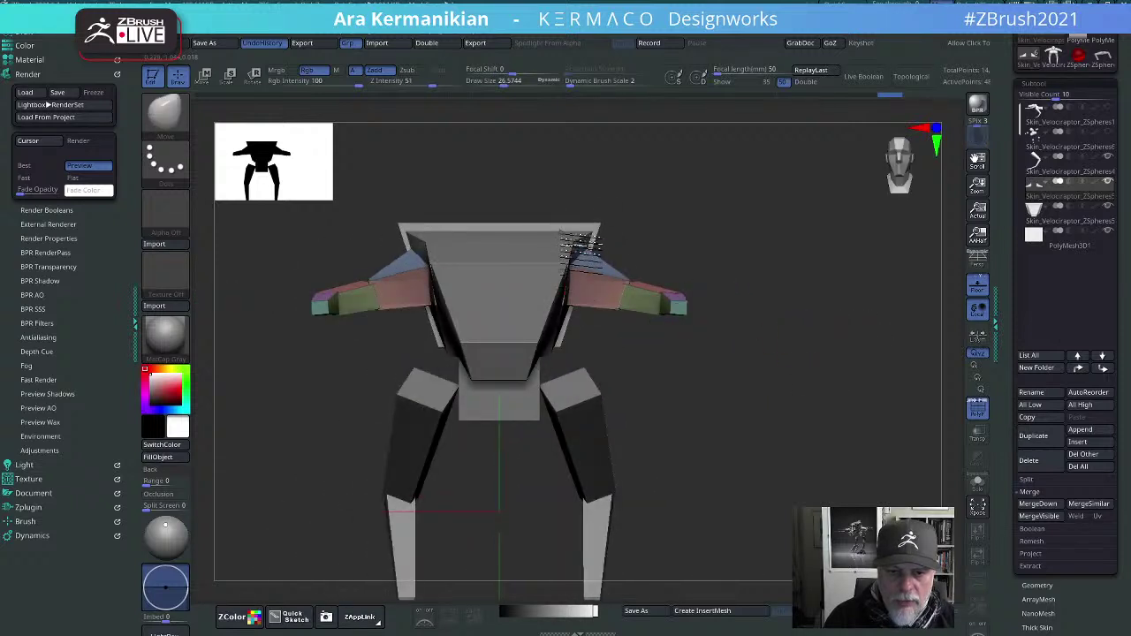
{"action": "key", "text": "ctrl+shift+z"}
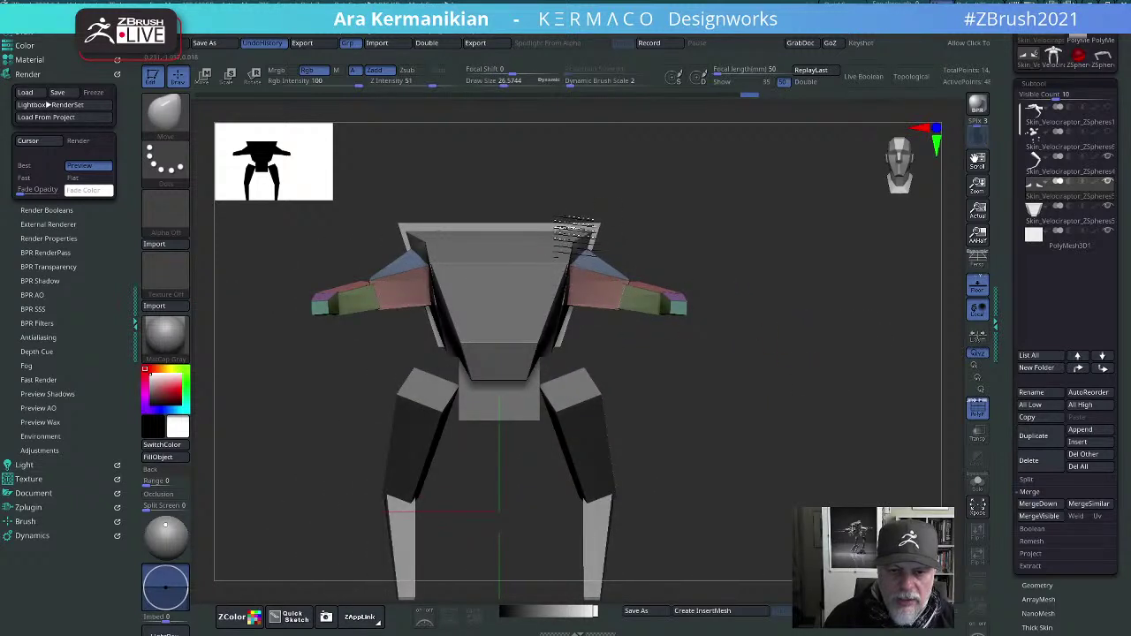
{"action": "left_click_drag", "start_coordinate": [743, 232], "coordinate": [635, 244]}
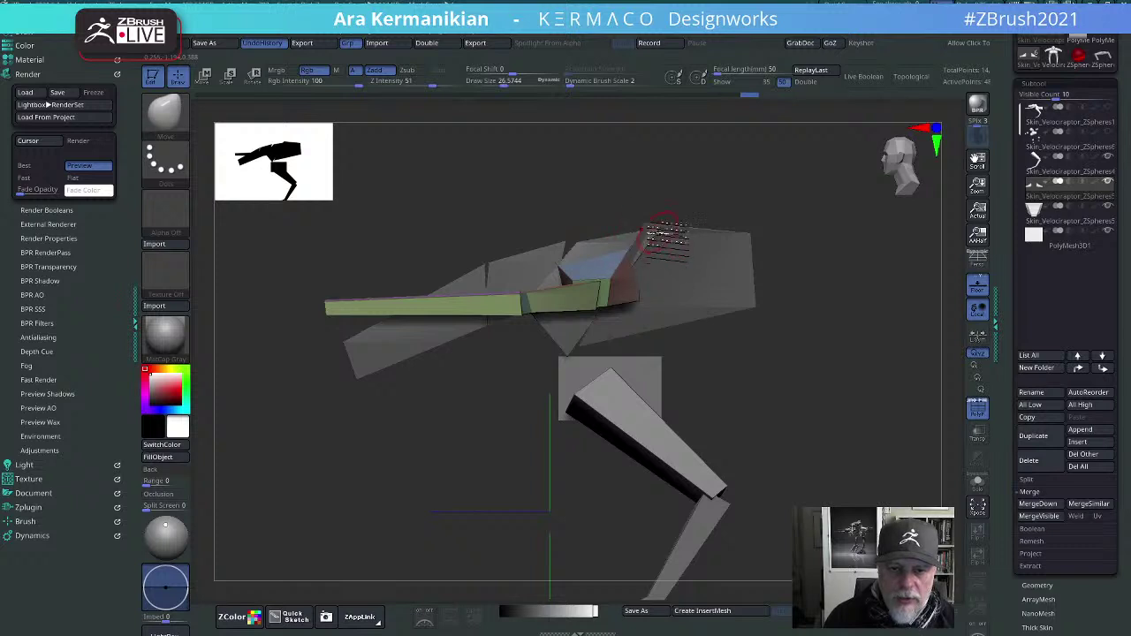
{"action": "left_click_drag", "start_coordinate": [661, 237], "coordinate": [625, 251]}
Step: Select the torso subtool and adjust the side contours of its midsection and rear with the Move brush, working from above and around
{"action": "left_click", "coordinate": [667, 256], "text": "alt"}
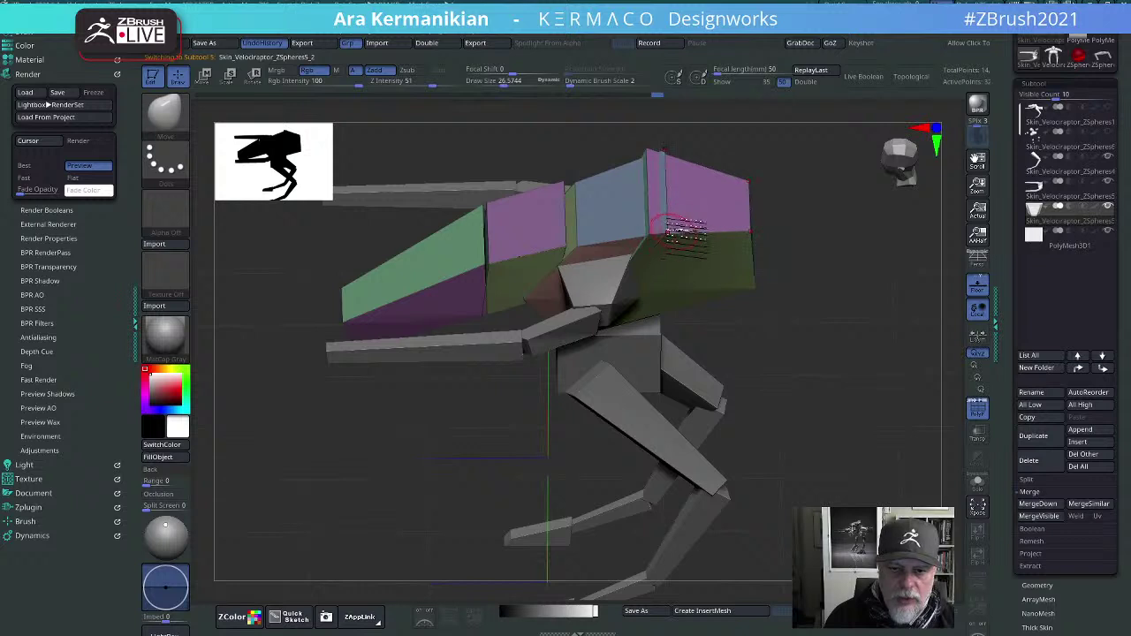
{"action": "left_click_drag", "start_coordinate": [840, 155], "coordinate": [651, 278]}
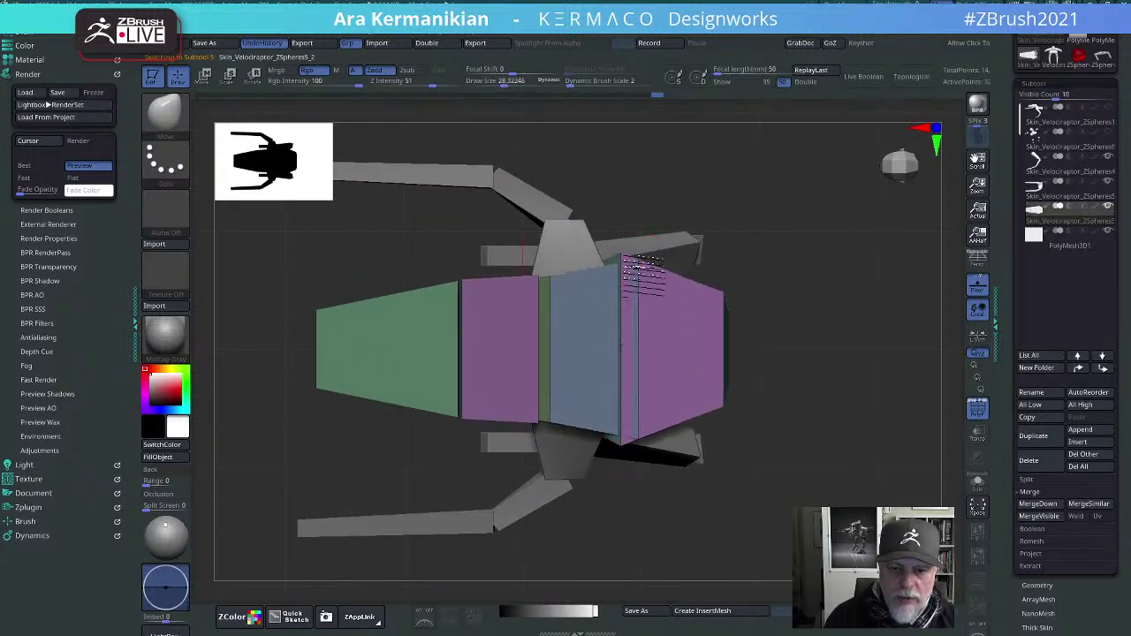
{"action": "mouse_move", "coordinate": [632, 256]}
{"action": "left_mouse_down"}
{"action": "mouse_move", "coordinate": [624, 288]}
{"action": "mouse_move", "coordinate": [646, 245]}
{"action": "left_mouse_up"}
{"action": "mouse_move", "coordinate": [562, 275]}
{"action": "left_mouse_down"}
{"action": "mouse_move", "coordinate": [563, 249]}
{"action": "mouse_move", "coordinate": [549, 260]}
{"action": "left_mouse_up"}
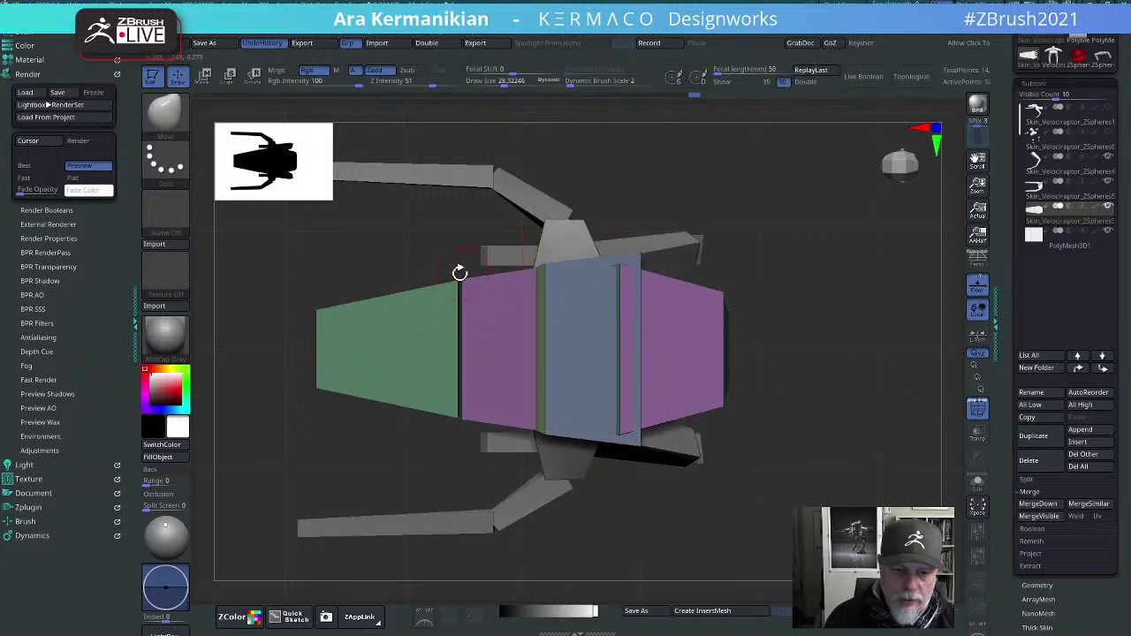
{"action": "left_click_drag", "start_coordinate": [478, 284], "coordinate": [469, 280]}
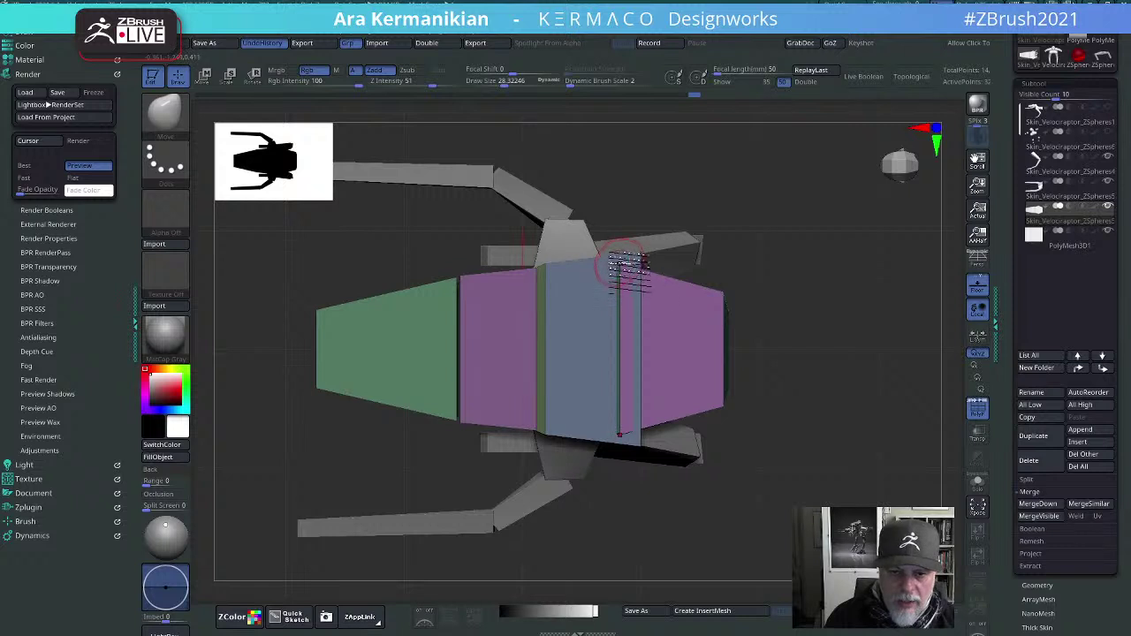
{"action": "left_click_drag", "start_coordinate": [649, 261], "coordinate": [656, 283]}
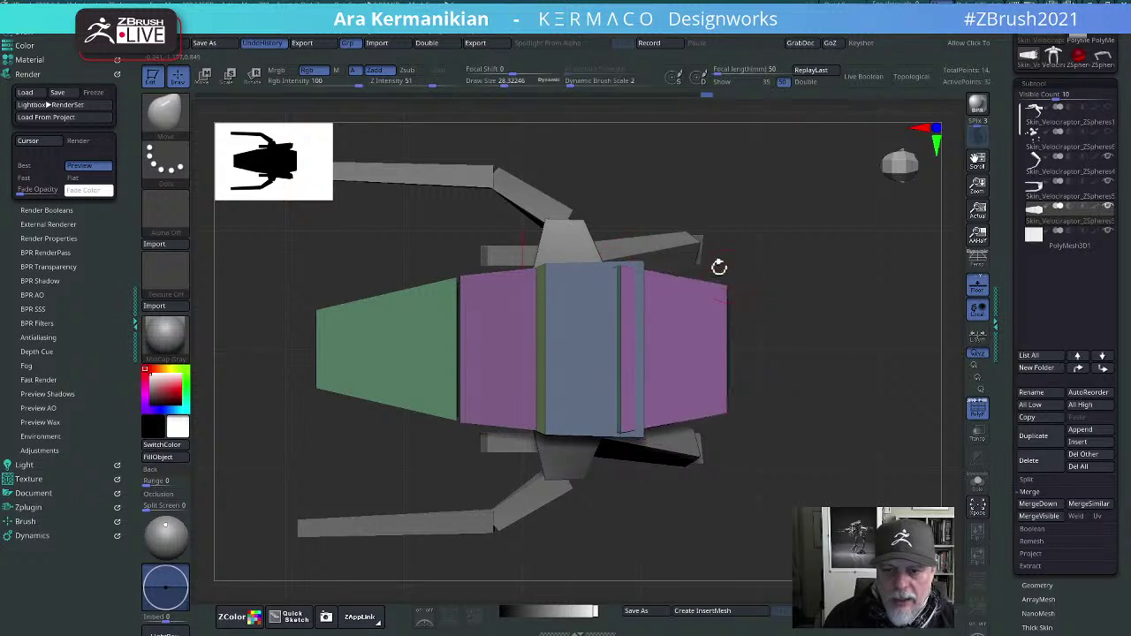
{"action": "left_click_drag", "start_coordinate": [840, 362], "coordinate": [800, 242]}
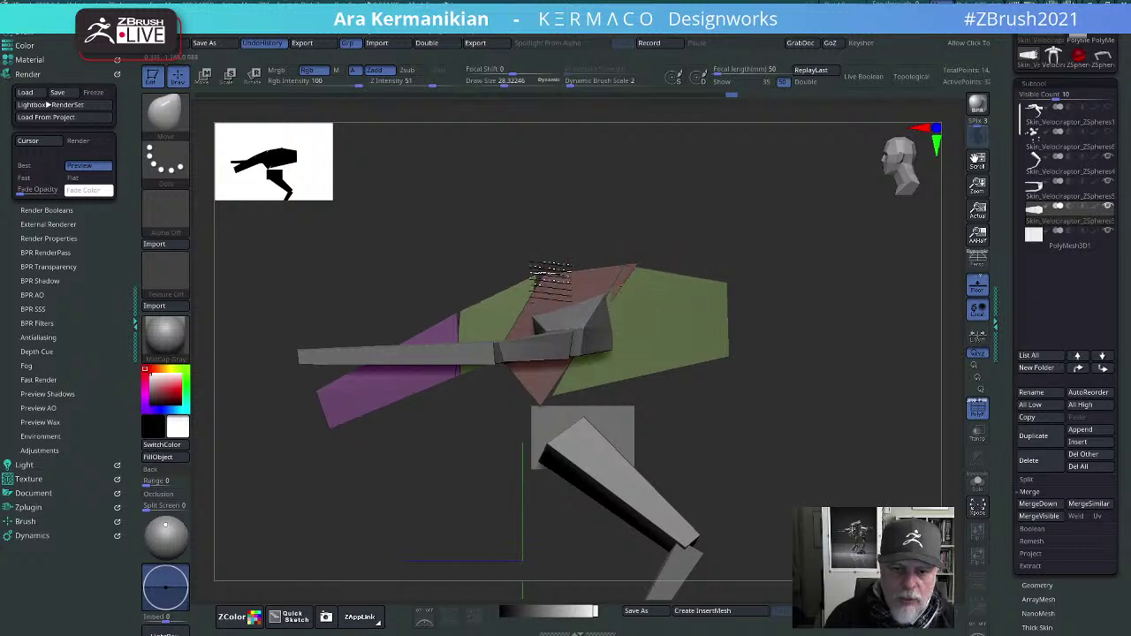
{"action": "left_click_drag", "start_coordinate": [838, 256], "coordinate": [510, 356]}
{"action": "left_click_drag", "start_coordinate": [419, 416], "coordinate": [539, 355]}
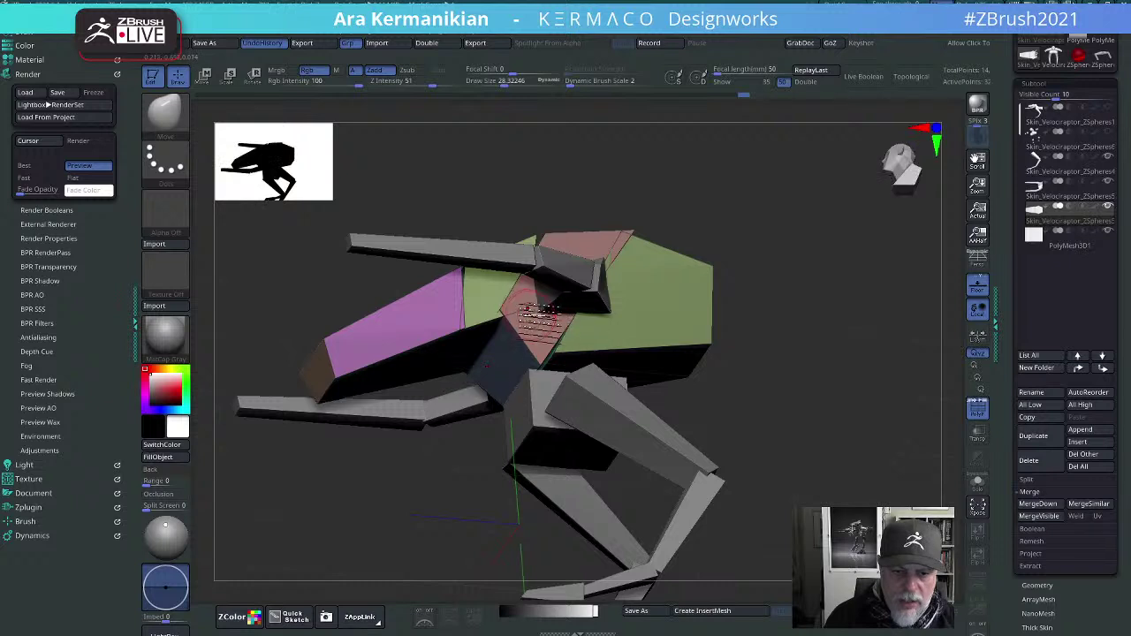
Step: Insert an edge loop across the rear section of the torso in side view with ZModeler's Insert edge action
{"action": "left_click_drag", "start_coordinate": [907, 349], "coordinate": [707, 286]}
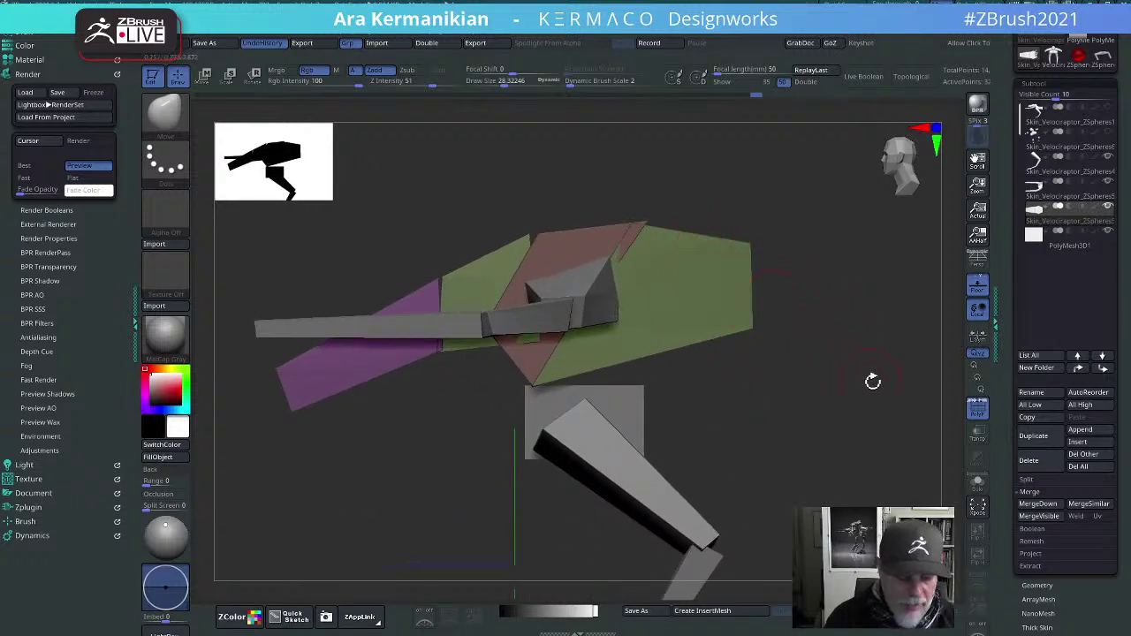
{"action": "key", "text": "b"}
{"action": "key", "text": "z"}
{"action": "key", "text": "m"}
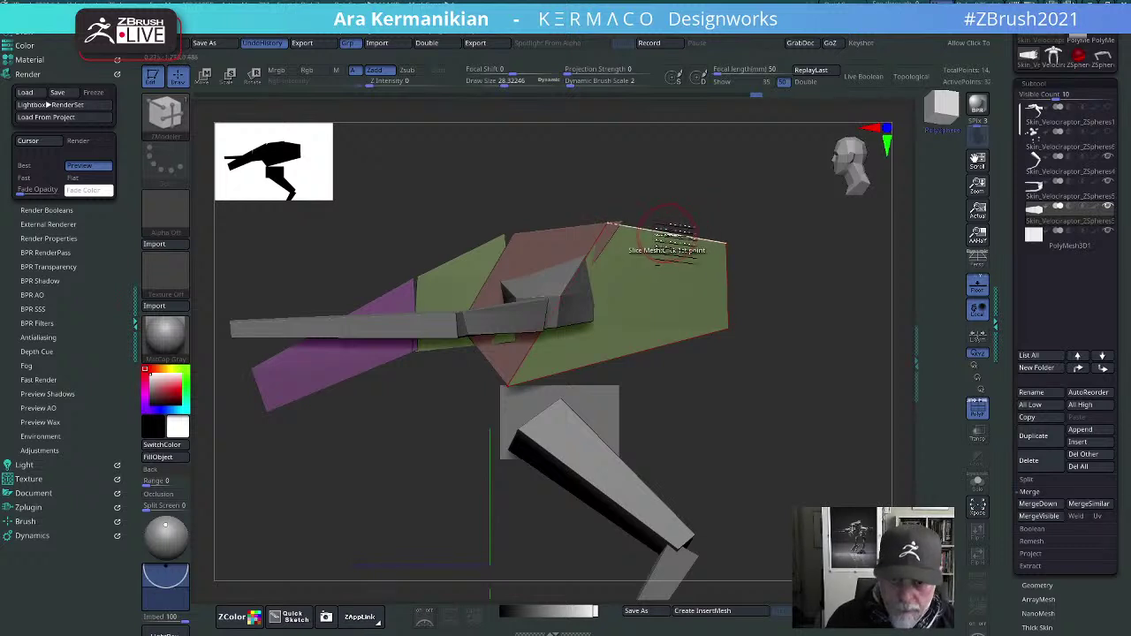
{"action": "left_click", "coordinate": [669, 234]}
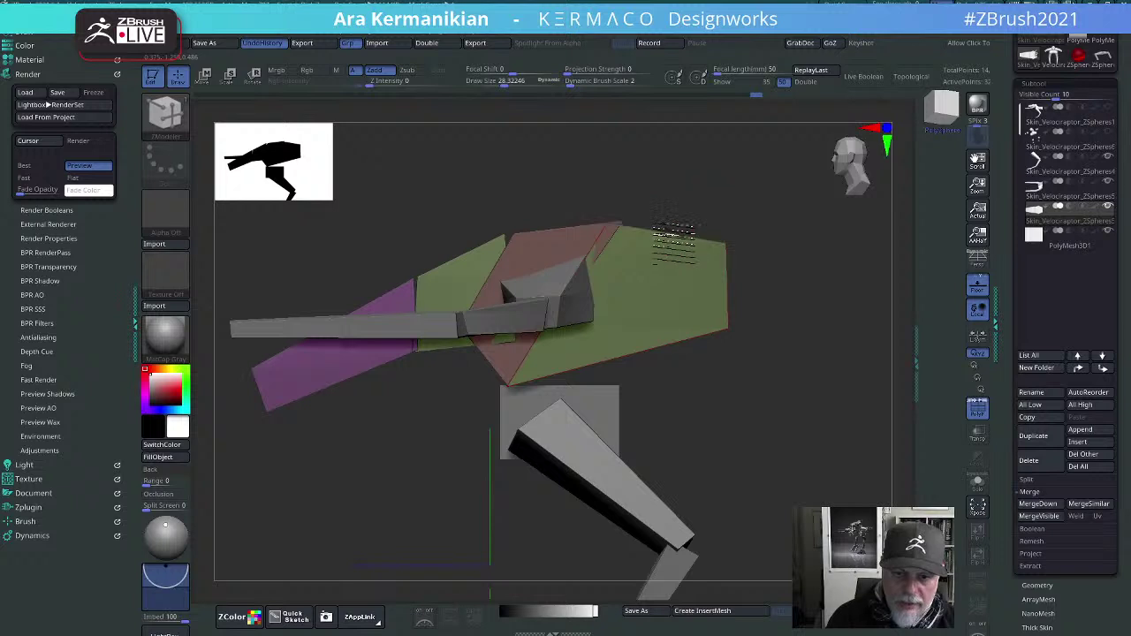
{"action": "left_click", "coordinate": [644, 296]}
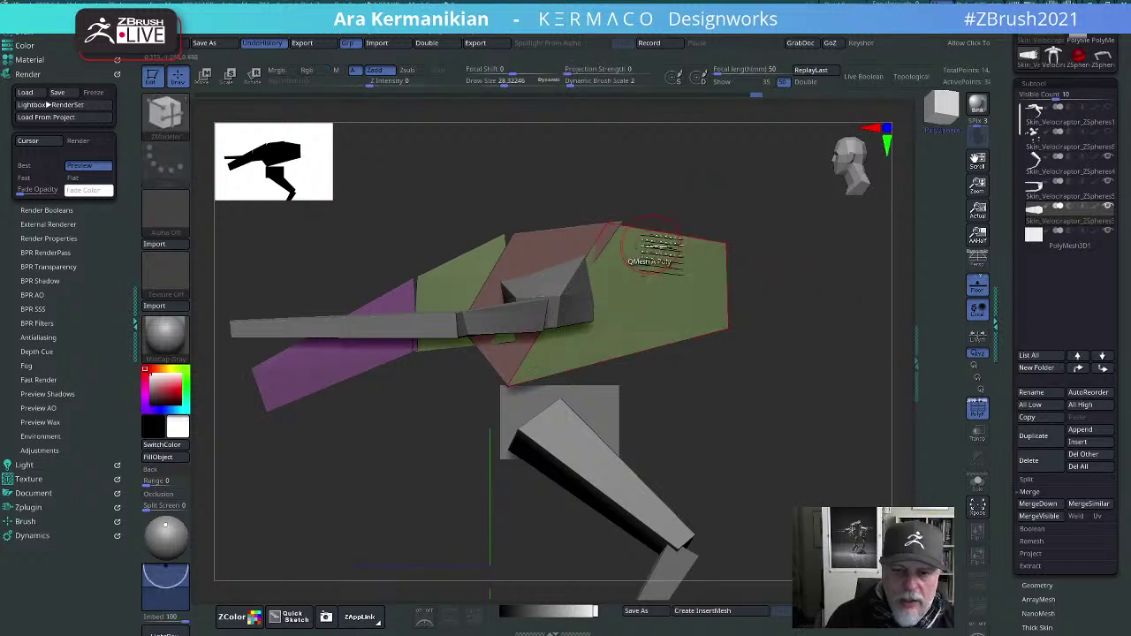
{"action": "key", "text": "space"}
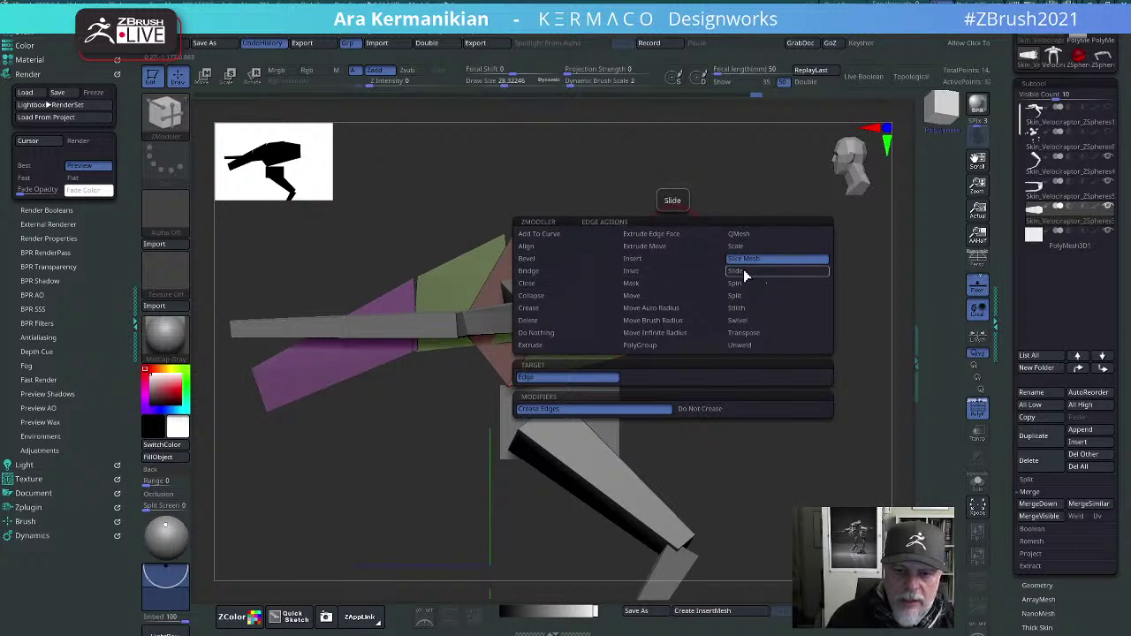
{"action": "left_click", "coordinate": [629, 259]}
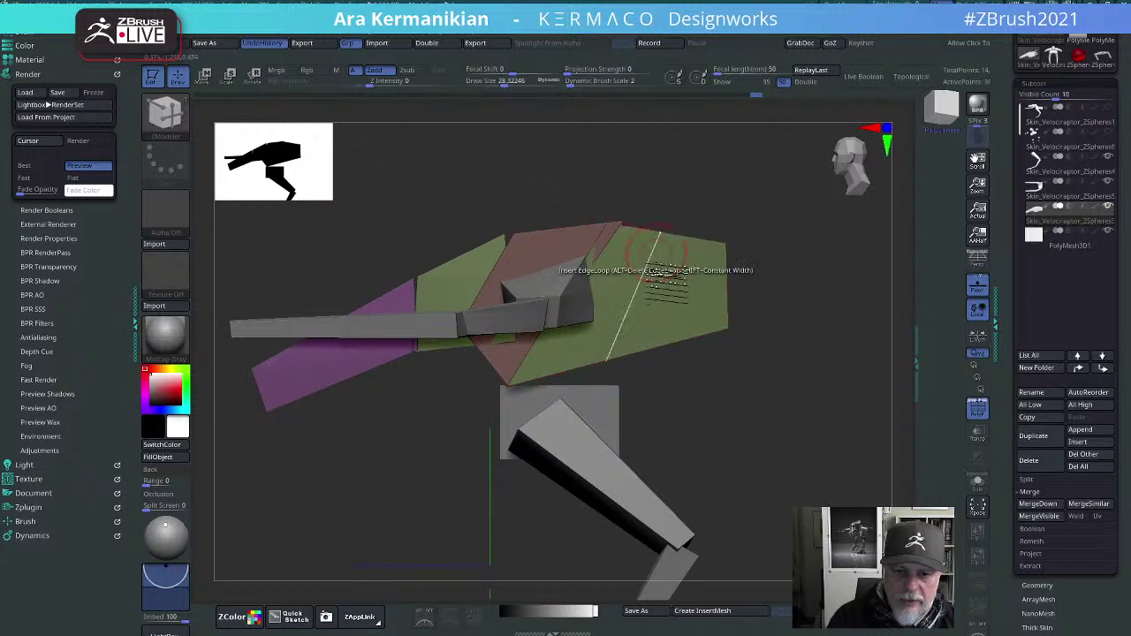
{"action": "left_click", "coordinate": [638, 327]}
Step: Reshape the torso's rear with the Move brush, raising the lower rear corner and pulling the upper rear corner back into a point
{"action": "key", "text": "b"}
{"action": "key", "text": "m"}
{"action": "key", "text": "v"}
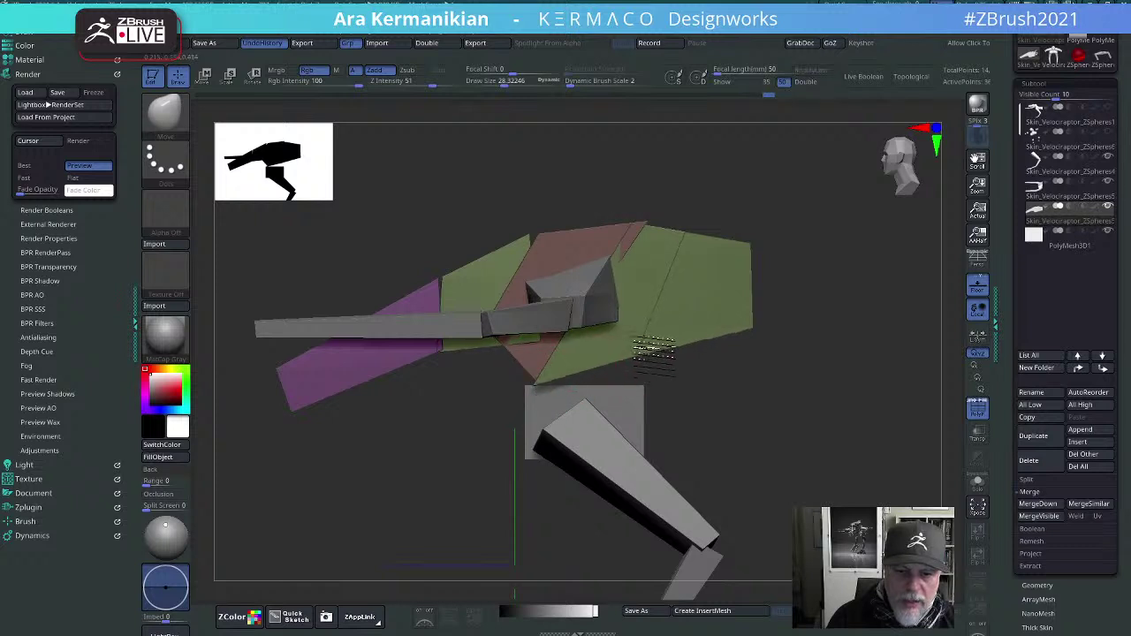
{"action": "left_click_drag", "start_coordinate": [654, 352], "coordinate": [669, 350]}
{"action": "left_click_drag", "start_coordinate": [767, 330], "coordinate": [770, 253]}
{"action": "left_click_drag", "start_coordinate": [889, 291], "coordinate": [831, 264], "text": "shift"}
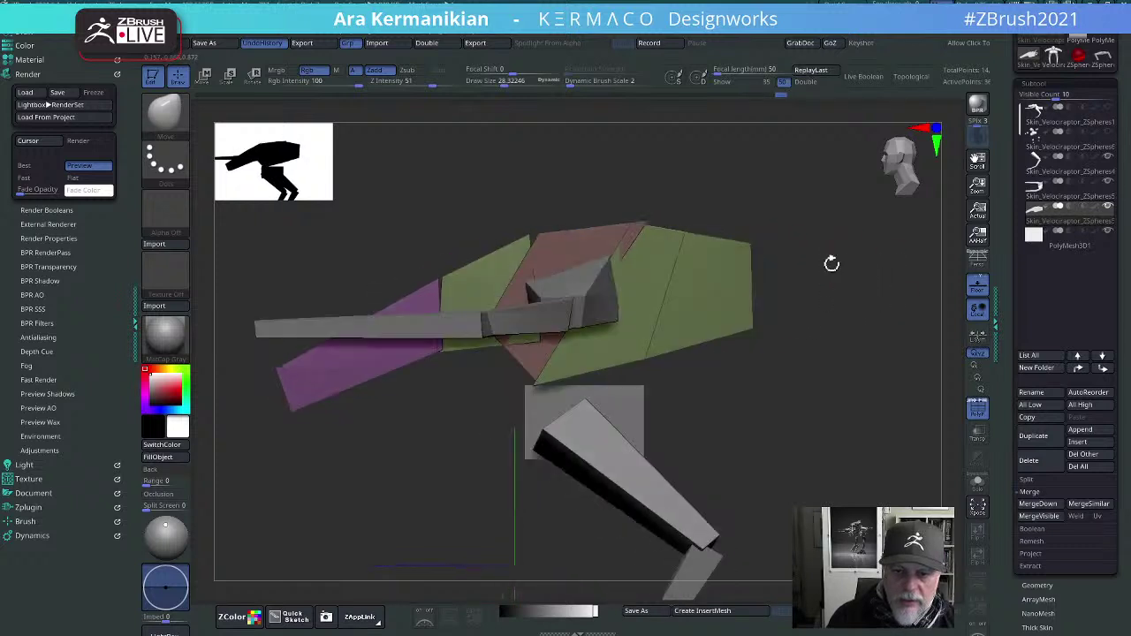
{"action": "mouse_move", "coordinate": [743, 329]}
{"action": "left_mouse_down"}
{"action": "mouse_move", "coordinate": [775, 318]}
{"action": "mouse_move", "coordinate": [750, 321]}
{"action": "left_mouse_up"}
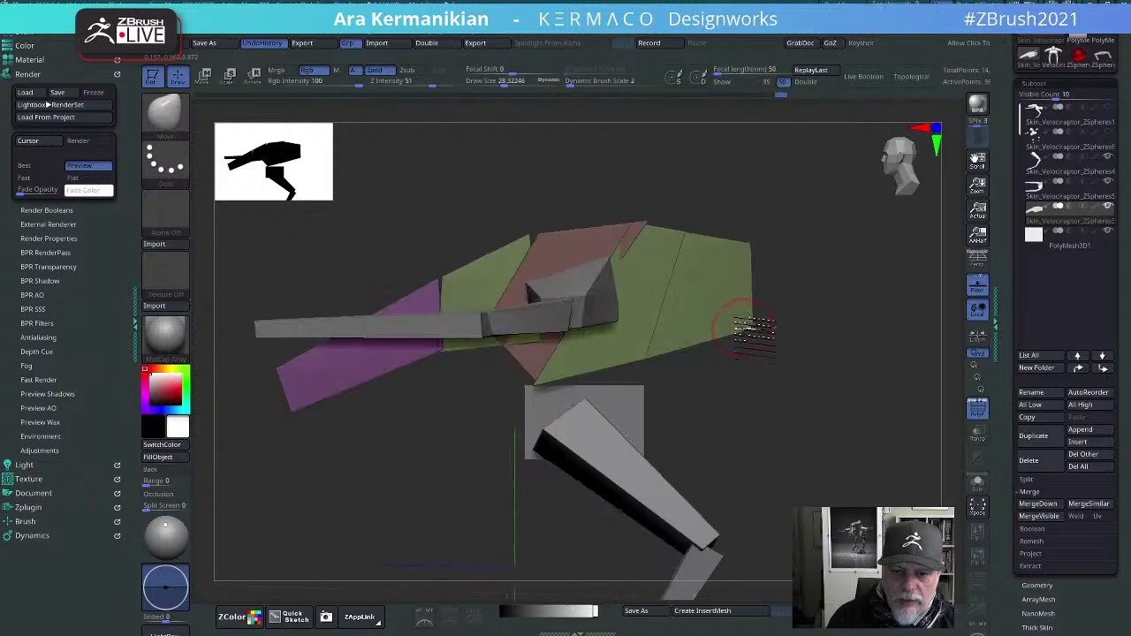
{"action": "left_click_drag", "start_coordinate": [759, 256], "coordinate": [814, 259]}
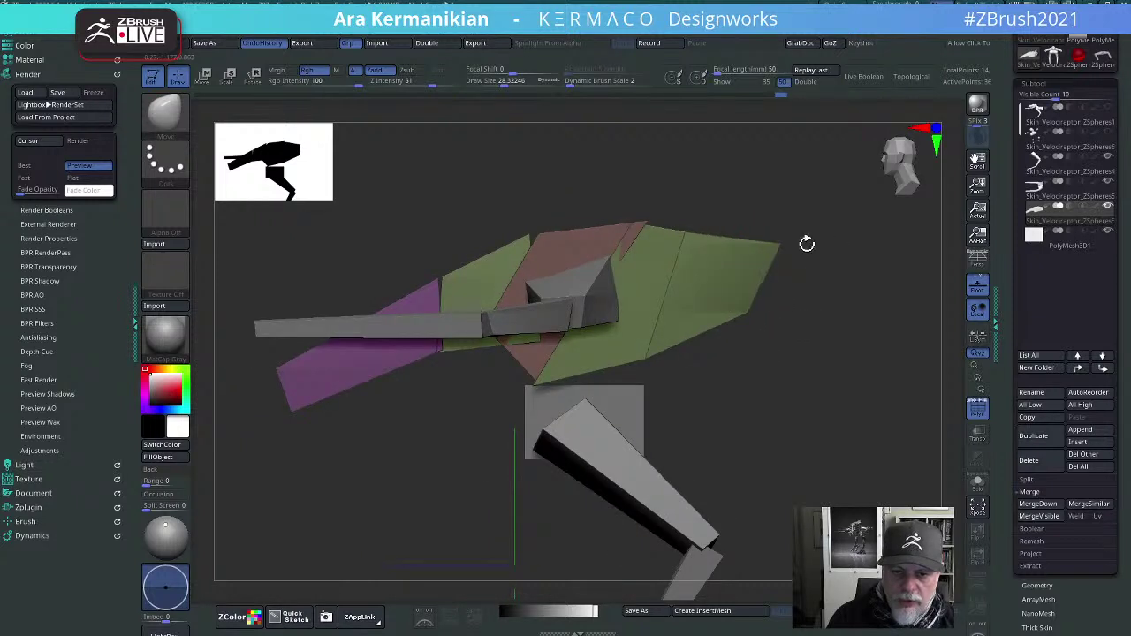
Step: Review the mech's overall proportions and silhouette from the side and front, with the arms subtool selected
{"action": "left_click_drag", "start_coordinate": [879, 338], "coordinate": [310, 366]}
{"action": "left_click_drag", "start_coordinate": [383, 392], "coordinate": [659, 354], "text": "shift"}
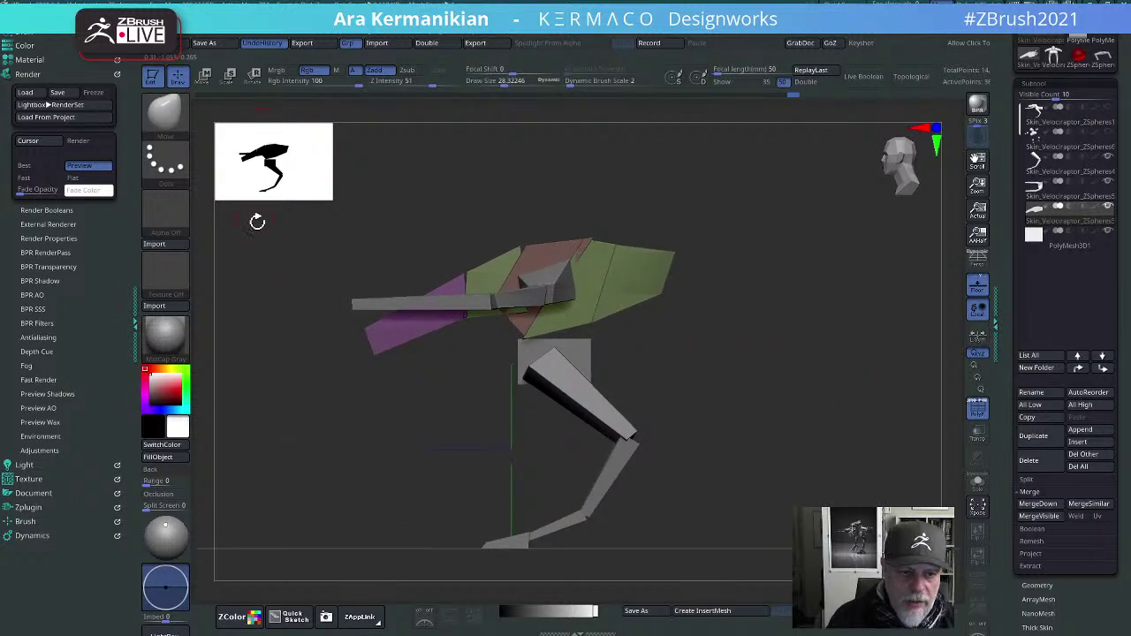
{"action": "left_click_drag", "start_coordinate": [379, 258], "coordinate": [578, 223]}
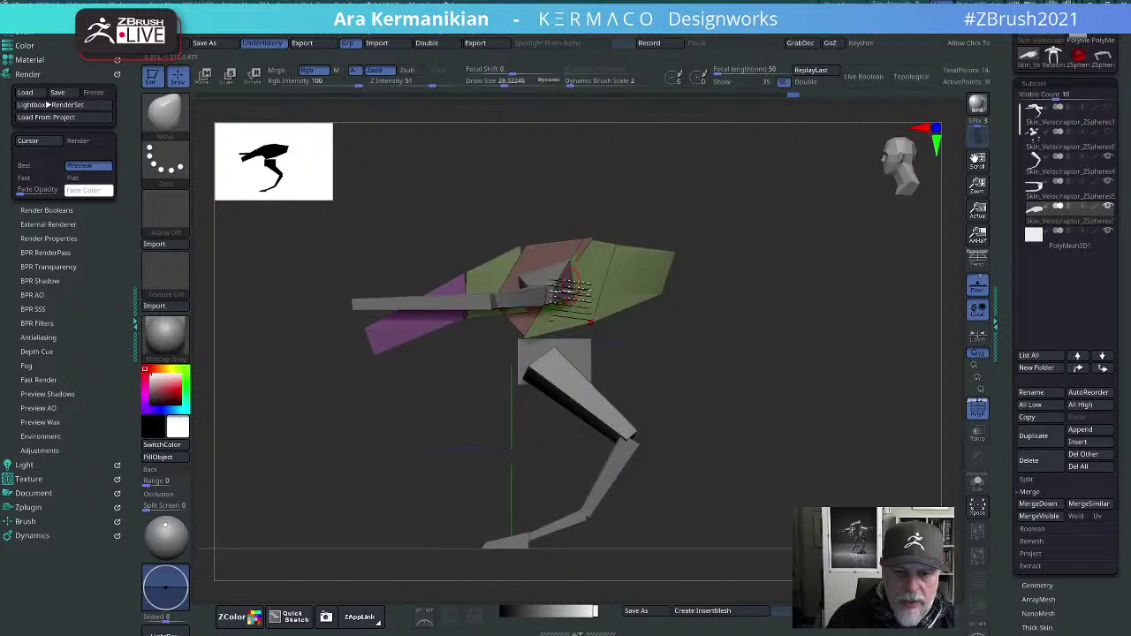
{"action": "left_click", "coordinate": [554, 293], "text": "alt"}
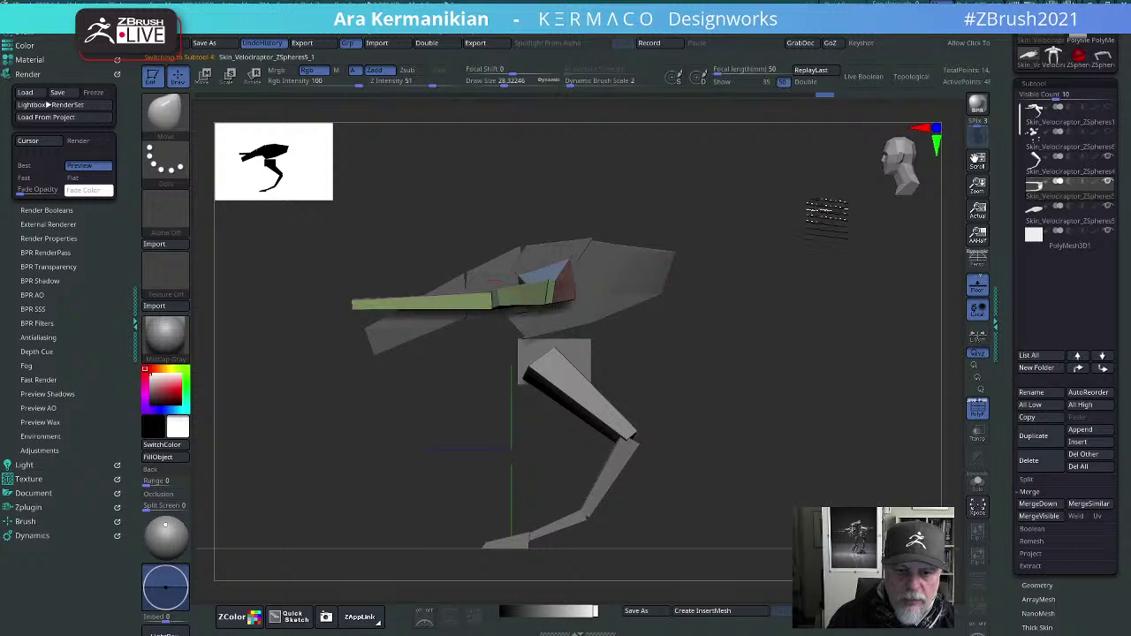
{"action": "left_click_drag", "start_coordinate": [827, 207], "coordinate": [756, 225], "text": "shift"}
{"action": "left_click_drag", "start_coordinate": [529, 267], "coordinate": [710, 257], "text": "alt"}
{"action": "left_click_drag", "start_coordinate": [800, 295], "coordinate": [846, 270], "text": "alt"}
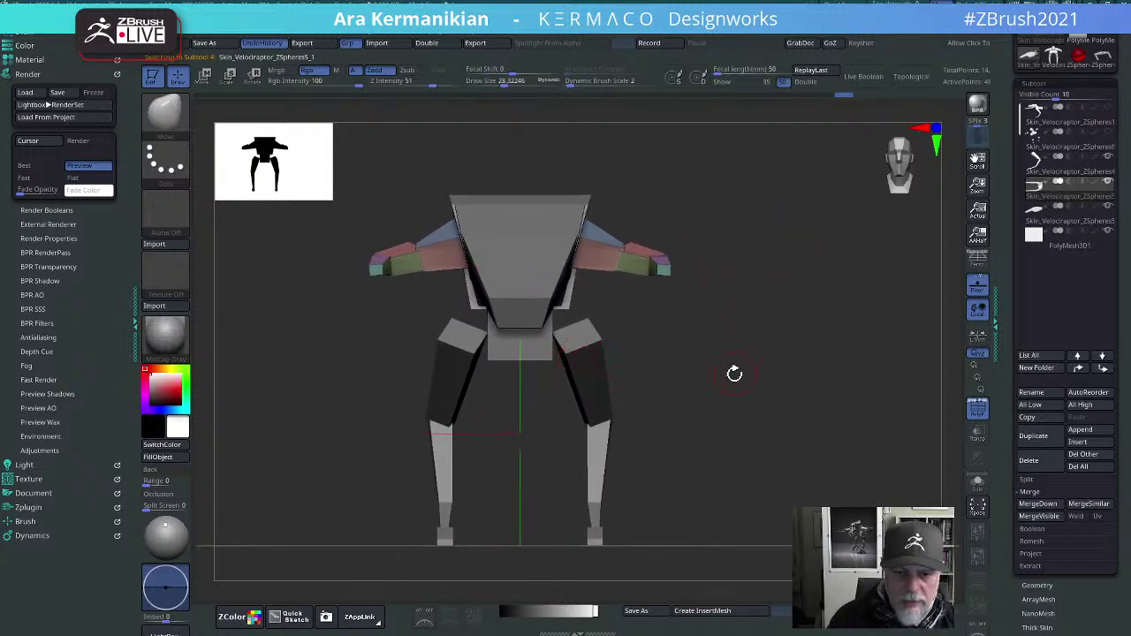
{"action": "left_click_drag", "start_coordinate": [734, 374], "coordinate": [635, 288], "text": "alt"}
Step: Select the legs subtool and spread both legs outward from the hip block with the gizmo in front view
{"action": "left_click", "coordinate": [604, 281], "text": "alt"}
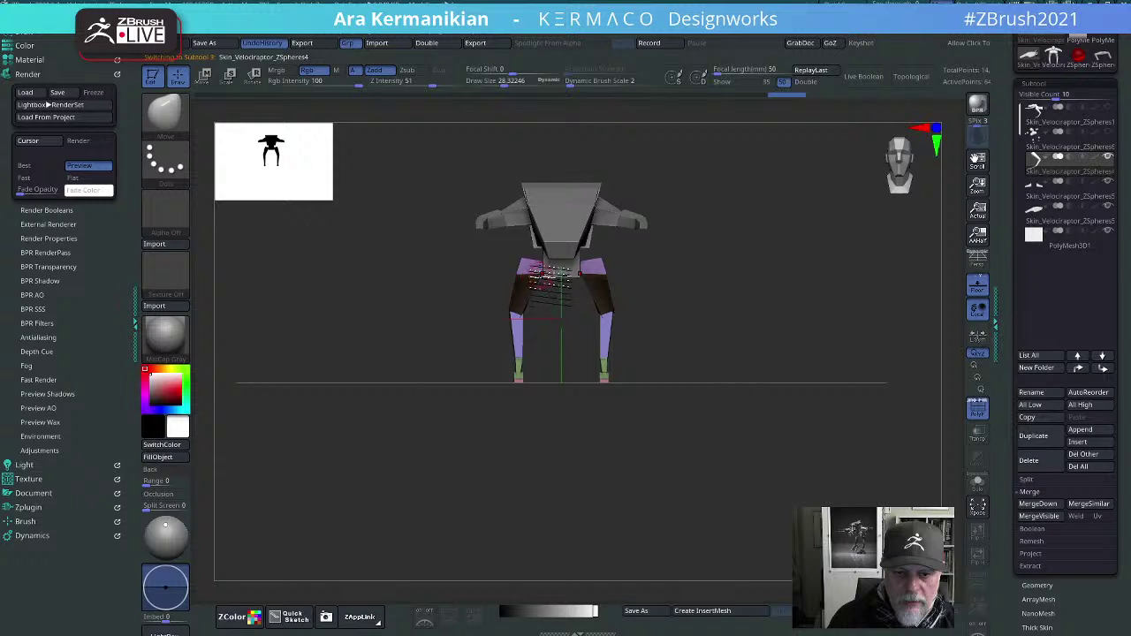
{"action": "left_click_drag", "start_coordinate": [786, 307], "coordinate": [620, 272]}
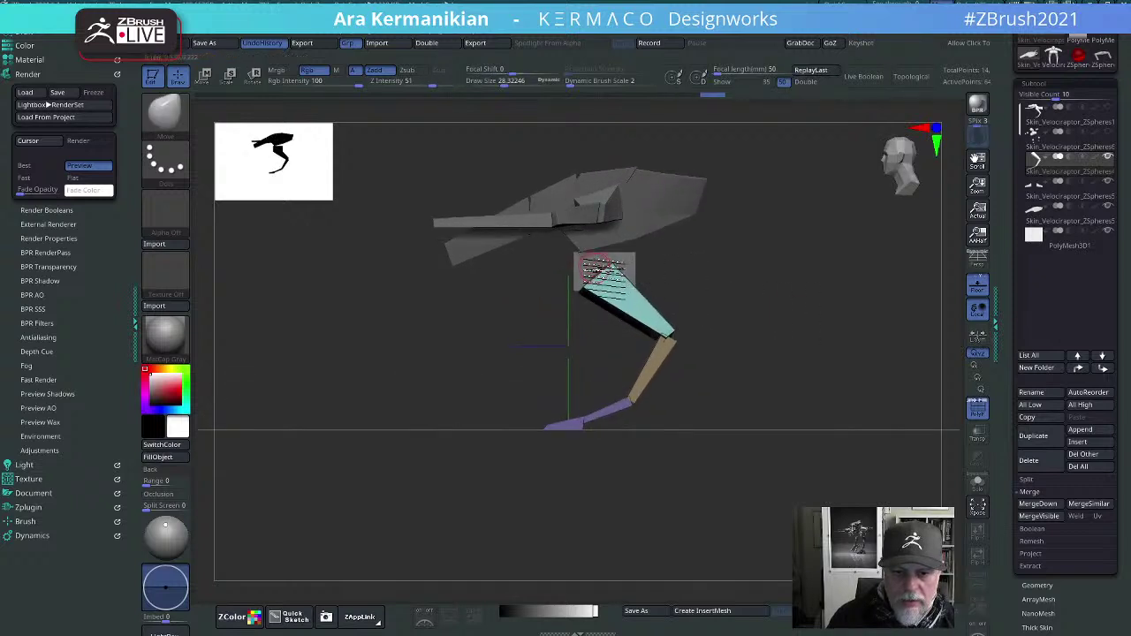
{"action": "left_click_drag", "start_coordinate": [739, 292], "coordinate": [831, 288]}
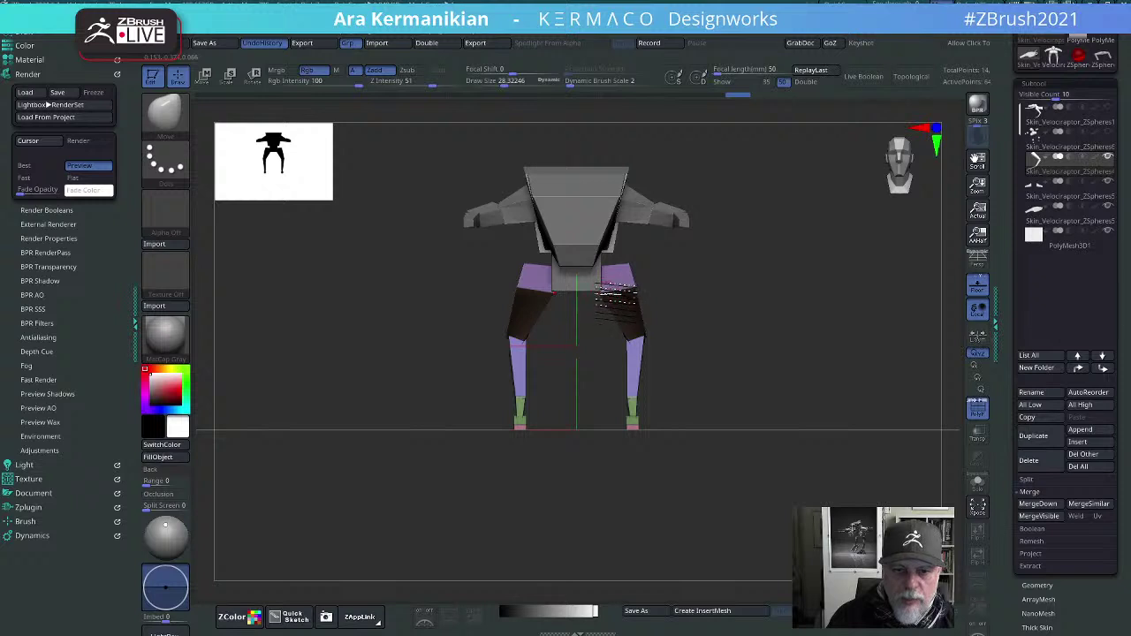
{"action": "left_click_drag", "start_coordinate": [543, 333], "coordinate": [757, 320]}
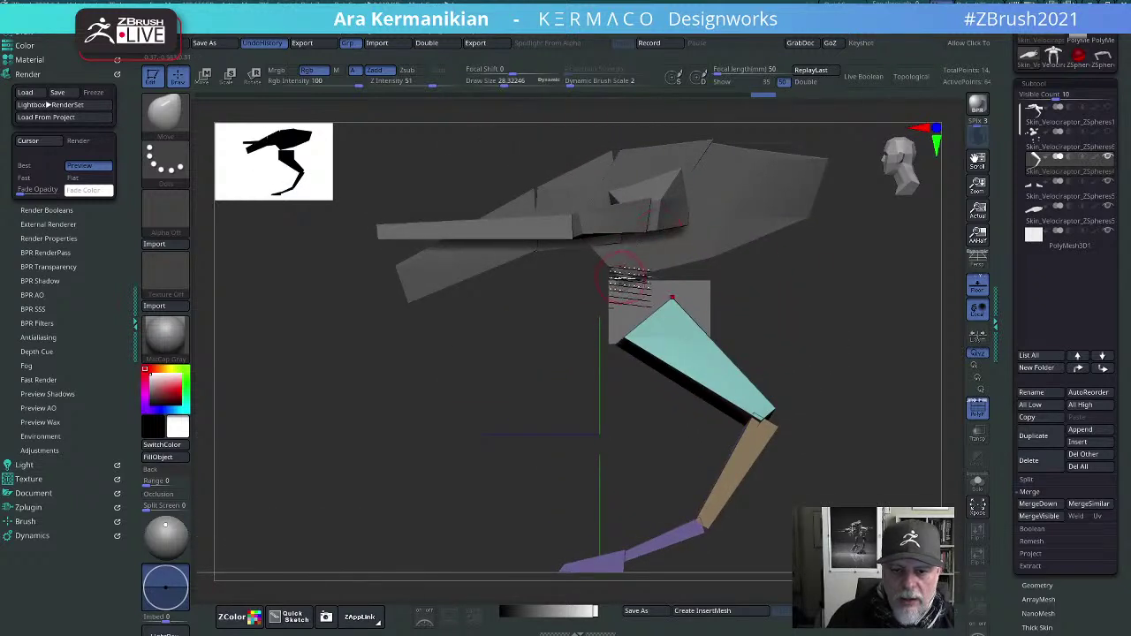
{"action": "left_click_drag", "start_coordinate": [636, 284], "coordinate": [717, 328]}
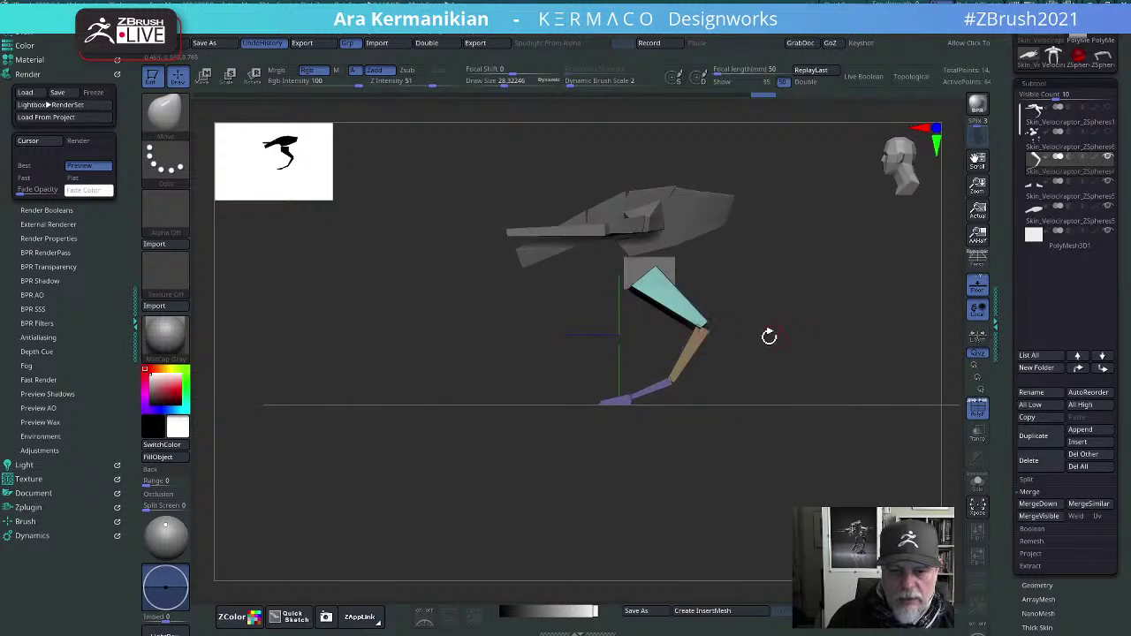
{"action": "key", "text": "w"}
{"action": "left_click_drag", "start_coordinate": [619, 265], "coordinate": [619, 207]}
{"action": "left_click_drag", "start_coordinate": [553, 276], "coordinate": [588, 276]}
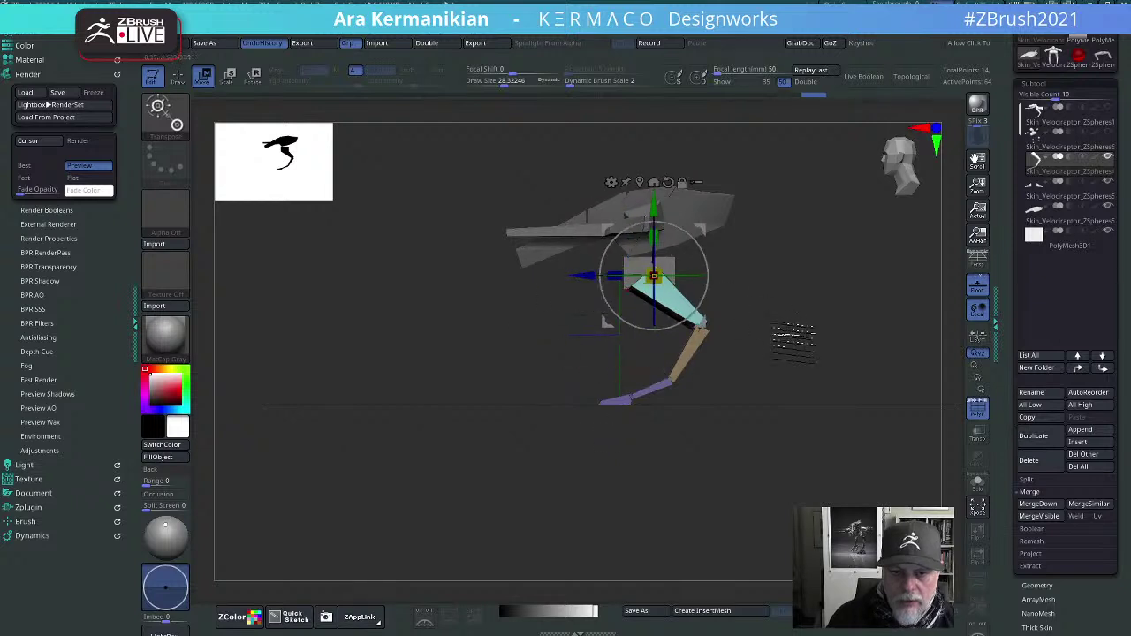
{"action": "left_click_drag", "start_coordinate": [794, 343], "coordinate": [839, 360], "text": "shift"}
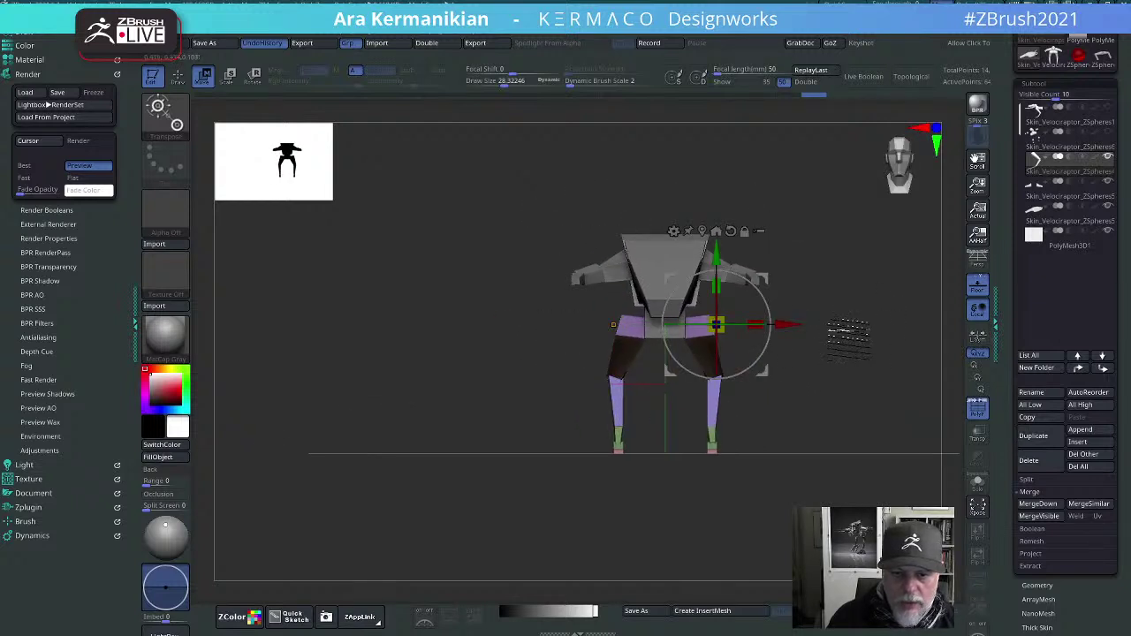
{"action": "left_click_drag", "start_coordinate": [796, 325], "coordinate": [777, 325]}
{"action": "mouse_move", "coordinate": [858, 382]}
{"action": "left_mouse_down", "text": "alt"}
{"action": "mouse_move", "coordinate": [798, 345]}
{"action": "mouse_move", "coordinate": [837, 382]}
{"action": "left_mouse_up", "text": "alt"}
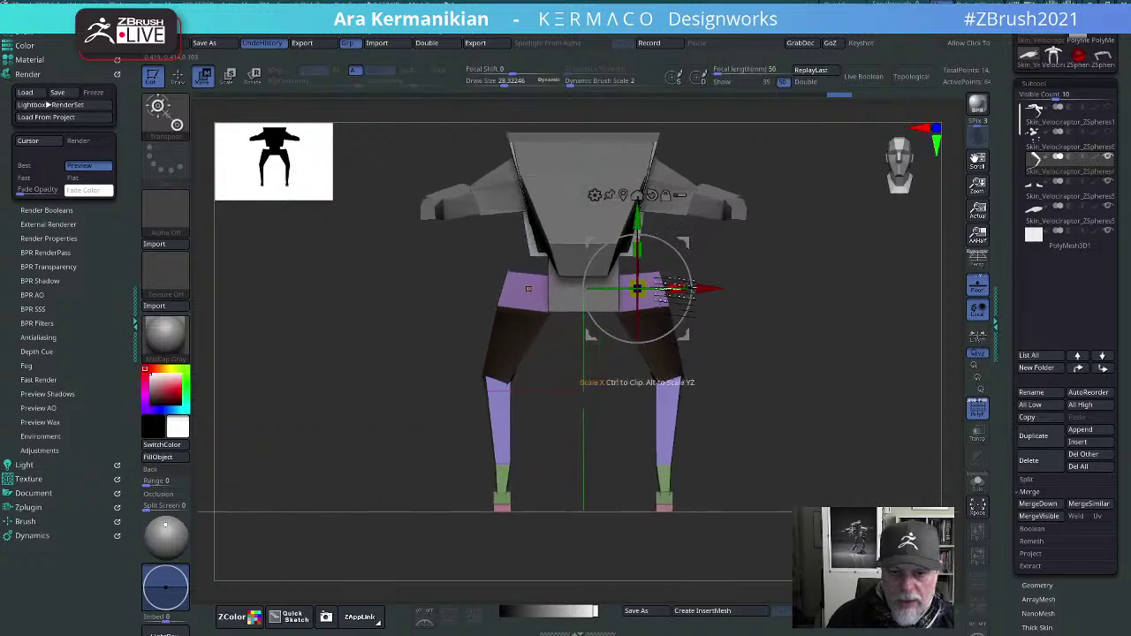
{"action": "left_click_drag", "start_coordinate": [638, 288], "coordinate": [707, 284]}
Step: Return to the Move brush and enlarge the silhouette thumbnail to more than twice its width
{"action": "mouse_move", "coordinate": [855, 365]}
{"action": "left_mouse_down"}
{"action": "mouse_move", "coordinate": [826, 358]}
{"action": "mouse_move", "coordinate": [833, 341]}
{"action": "mouse_move", "coordinate": [822, 332]}
{"action": "mouse_move", "coordinate": [845, 327]}
{"action": "mouse_move", "coordinate": [872, 348]}
{"action": "mouse_move", "coordinate": [591, 283]}
{"action": "left_mouse_up"}
{"action": "key", "text": "q"}
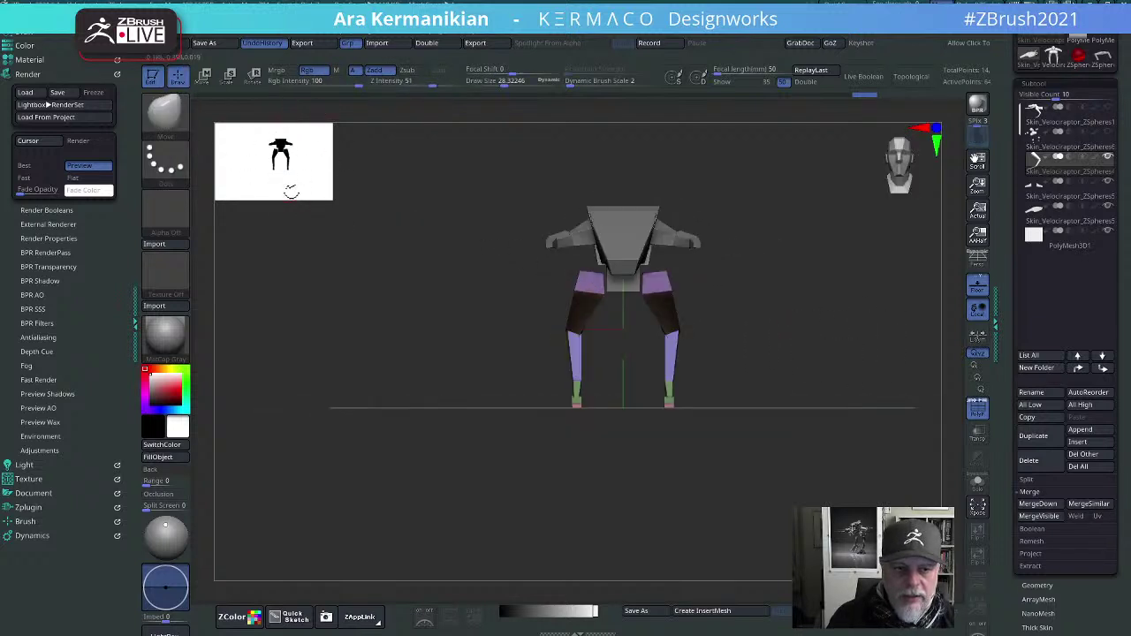
{"action": "left_click_drag", "start_coordinate": [292, 191], "coordinate": [564, 277]}
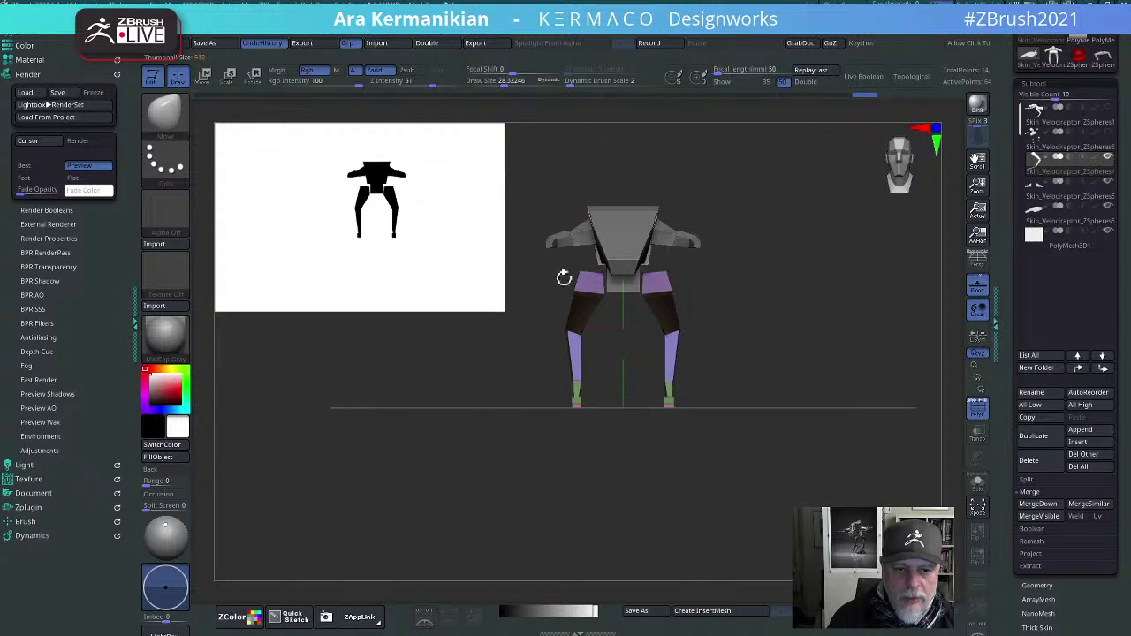
Step: Shrink the silhouette thumbnail to roughly 60 percent of its width while viewing the mech from the side
{"action": "left_click_drag", "start_coordinate": [796, 312], "coordinate": [751, 341]}
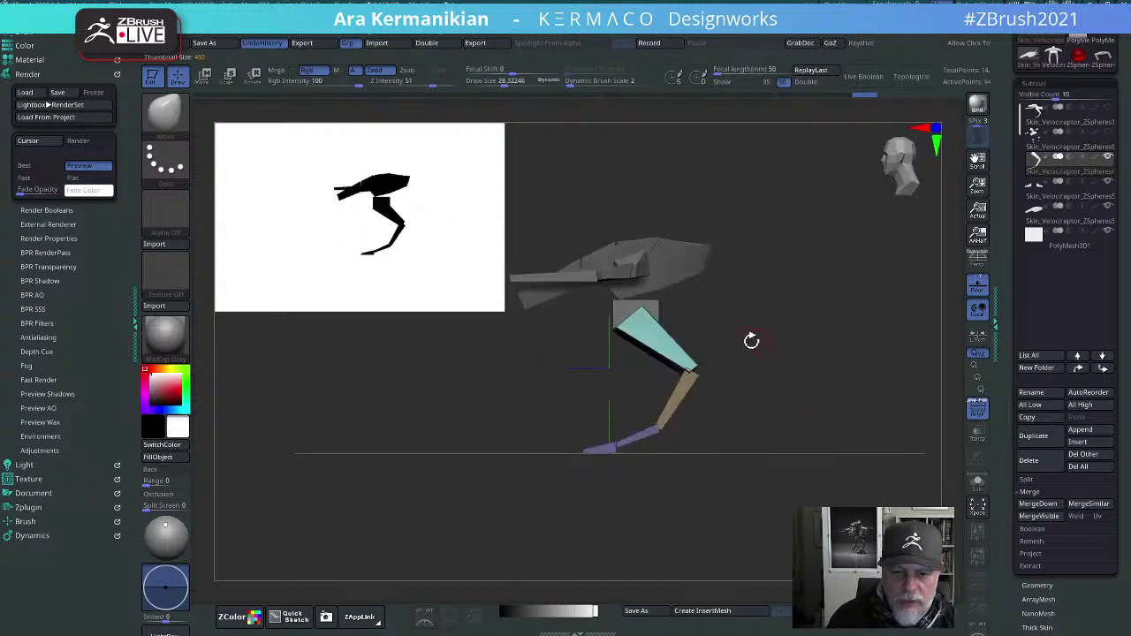
{"action": "left_click_drag", "start_coordinate": [698, 456], "coordinate": [575, 316]}
{"action": "left_click_drag", "start_coordinate": [495, 306], "coordinate": [387, 239]}
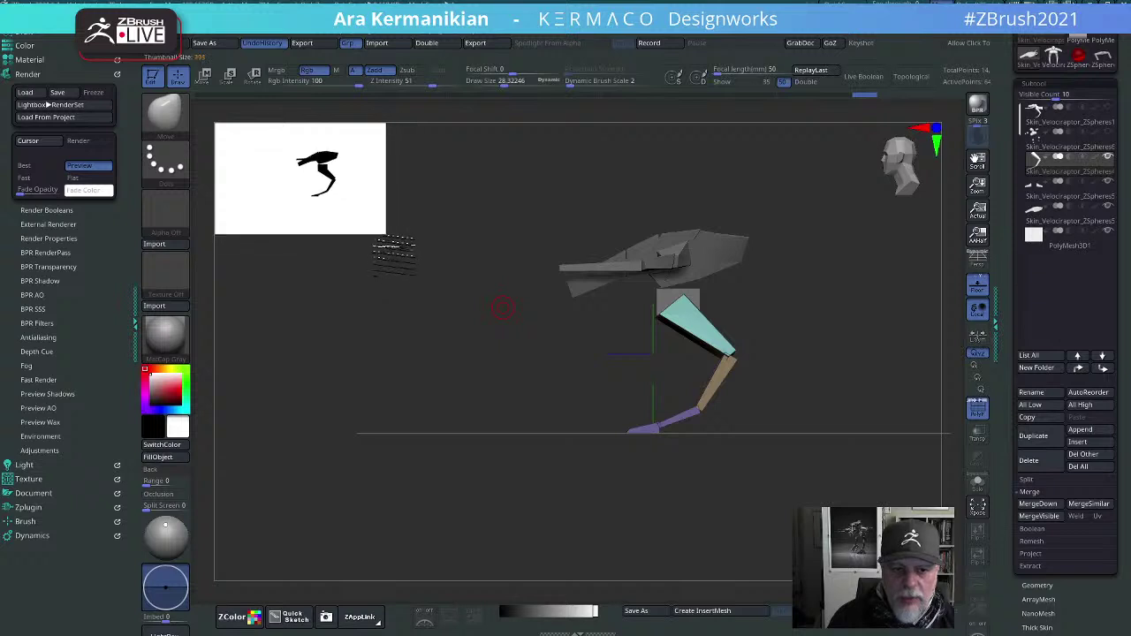
Step: Select the torso subtool, set the Move brush's draw size to about 40.8, and pull its upper and lower rear corners farther back
{"action": "left_click_drag", "start_coordinate": [413, 292], "coordinate": [639, 362]}
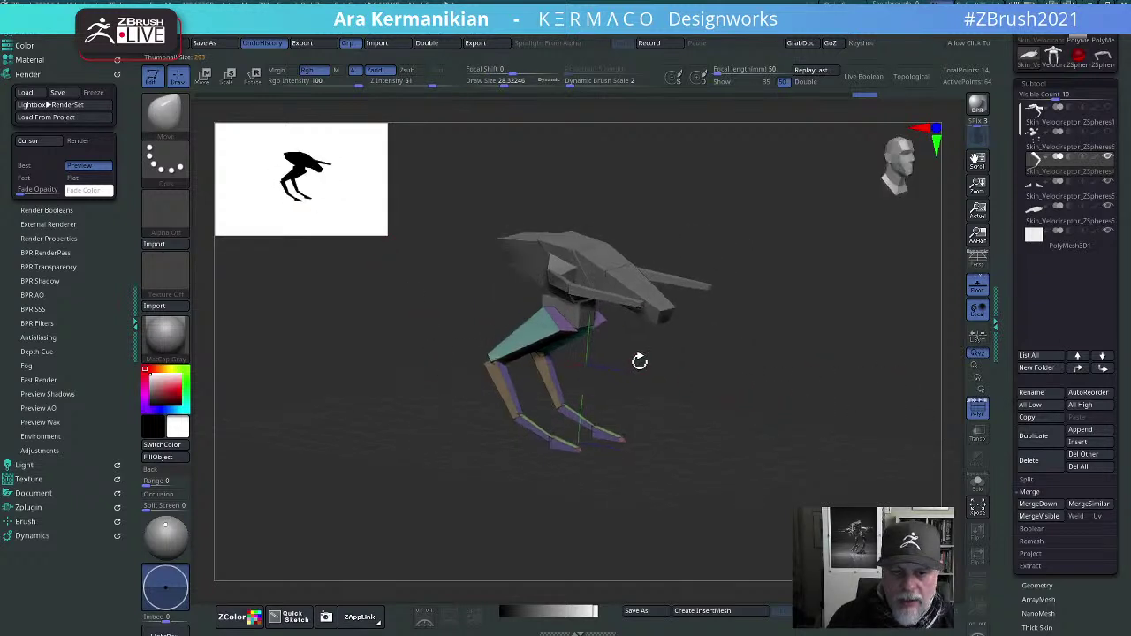
{"action": "left_click_drag", "start_coordinate": [728, 419], "coordinate": [778, 341]}
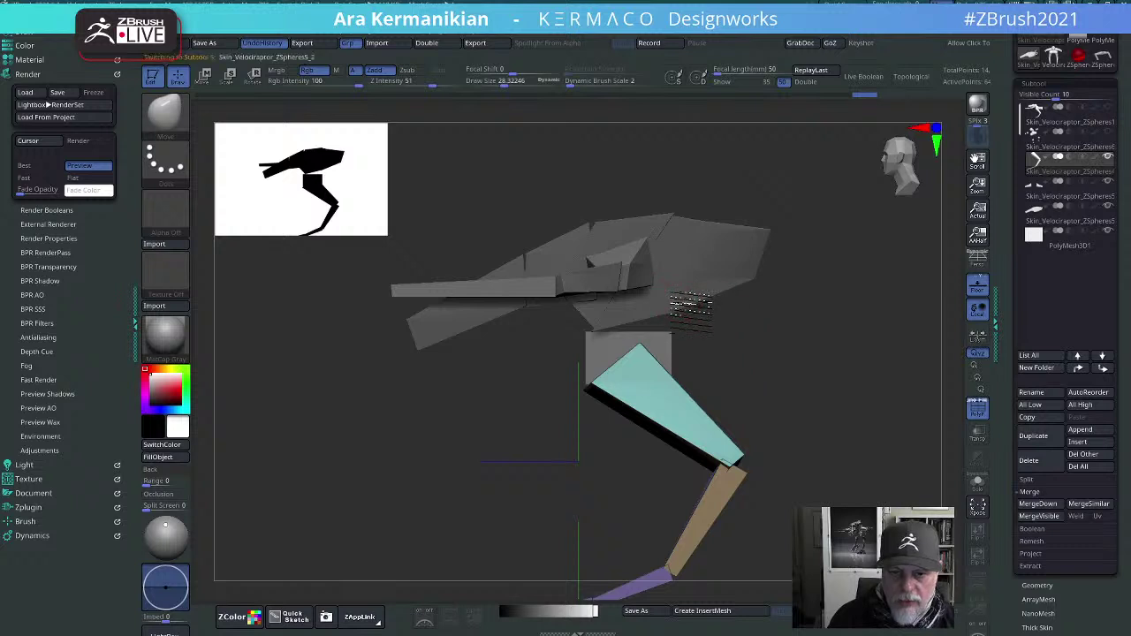
{"action": "left_click", "coordinate": [747, 293], "text": "alt"}
{"action": "key", "text": "s"}
{"action": "left_click", "coordinate": [707, 222]}
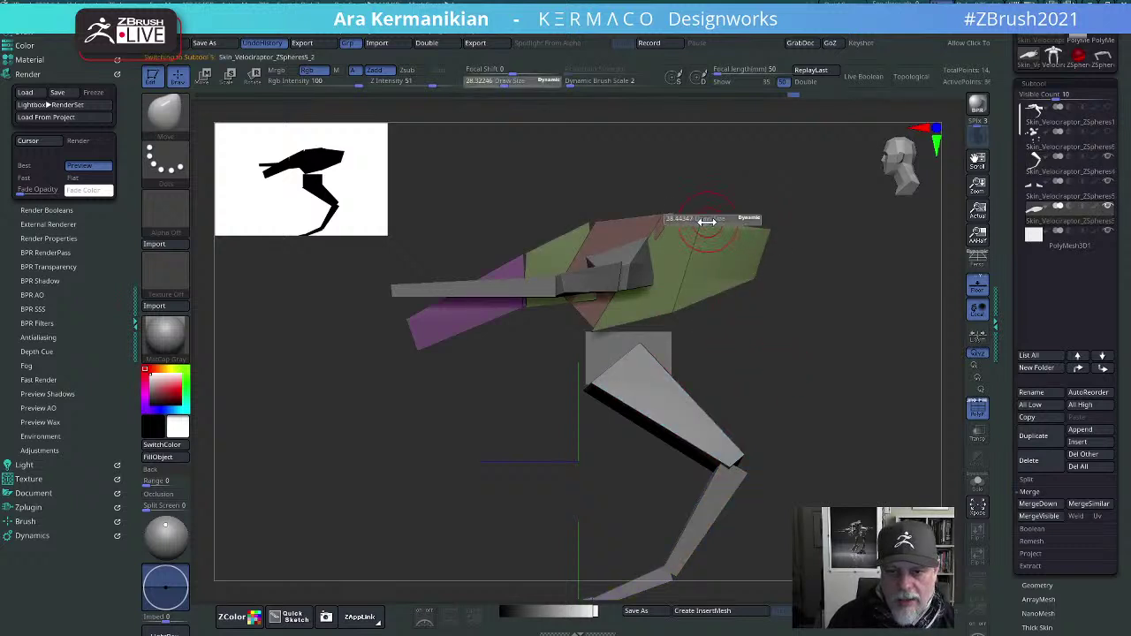
{"action": "left_click_drag", "start_coordinate": [706, 228], "coordinate": [718, 221]}
{"action": "left_click_drag", "start_coordinate": [788, 237], "coordinate": [810, 218]}
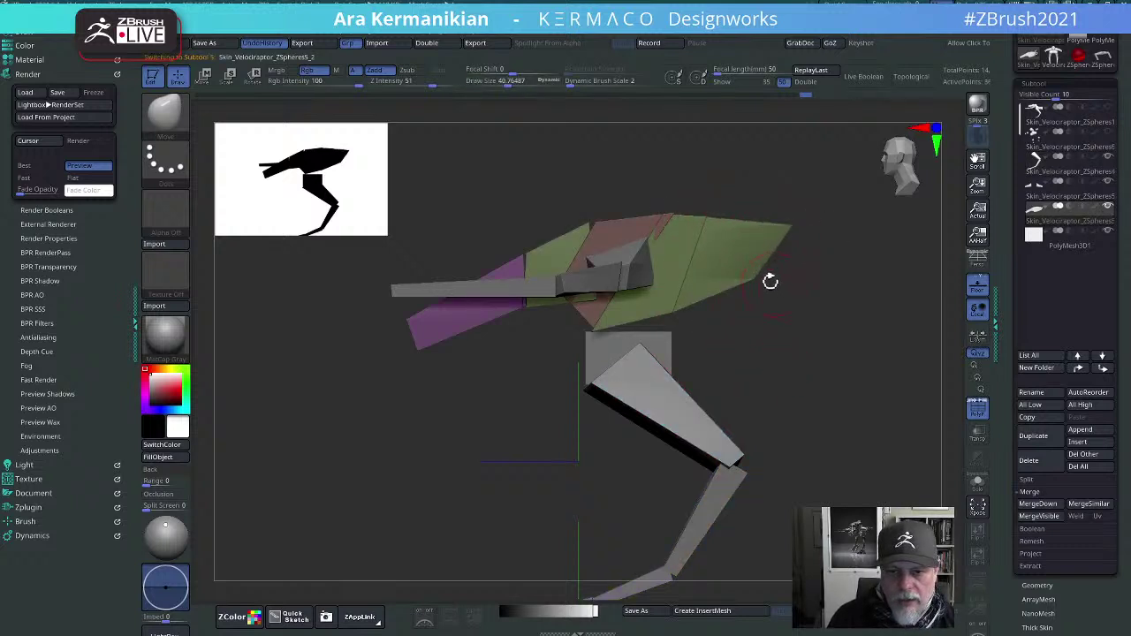
{"action": "left_click_drag", "start_coordinate": [755, 279], "coordinate": [781, 285]}
Step: Widen the torso's lower rear section symmetrically in front view by pulling its lower corner outward and slightly upward
{"action": "left_click_drag", "start_coordinate": [748, 411], "coordinate": [731, 377]}
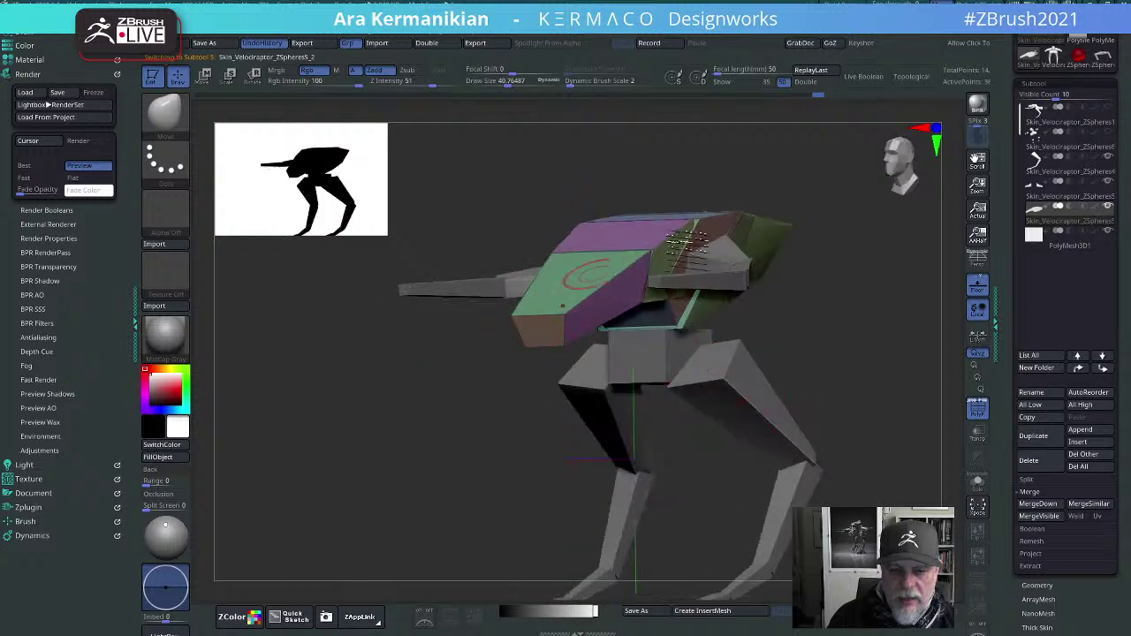
{"action": "left_click_drag", "start_coordinate": [852, 360], "coordinate": [745, 351], "text": "shift"}
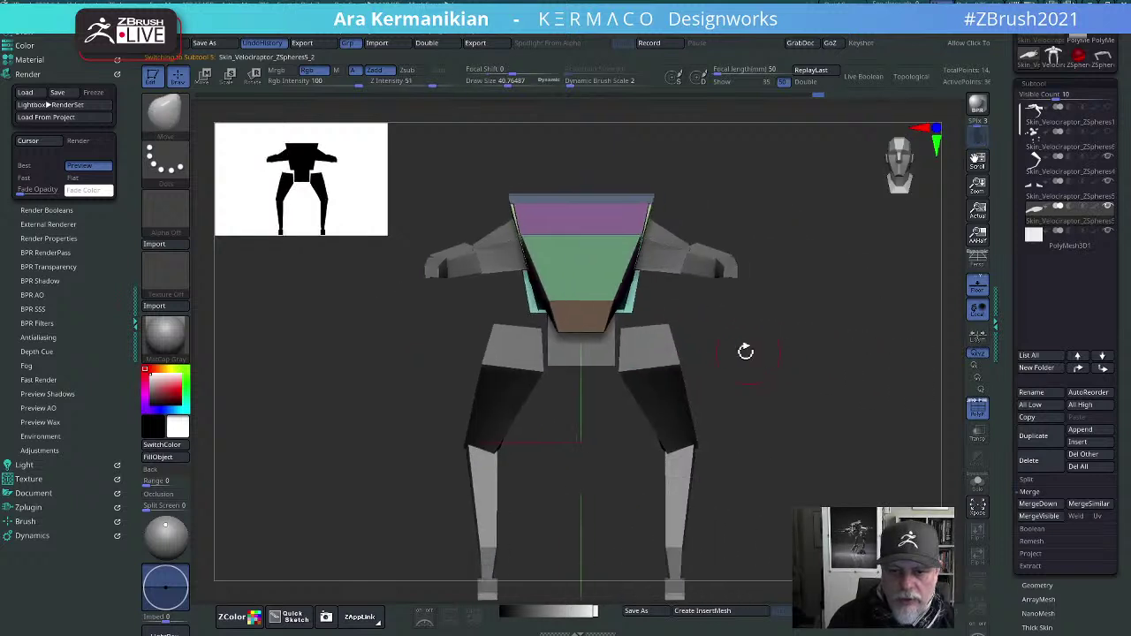
{"action": "left_click_drag", "start_coordinate": [788, 395], "coordinate": [787, 350], "text": "alt"}
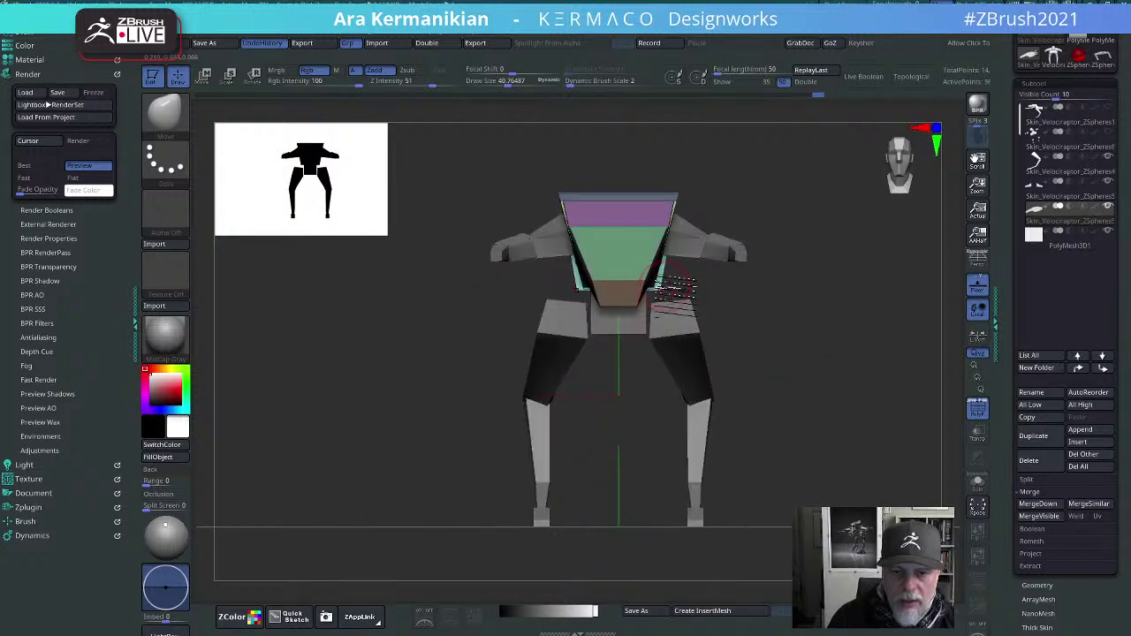
{"action": "left_click_drag", "start_coordinate": [661, 290], "coordinate": [698, 270]}
Step: Delete the original Velociraptor skin subtool and the joint spheres subtool
{"action": "left_click_drag", "start_coordinate": [856, 349], "coordinate": [809, 378]}
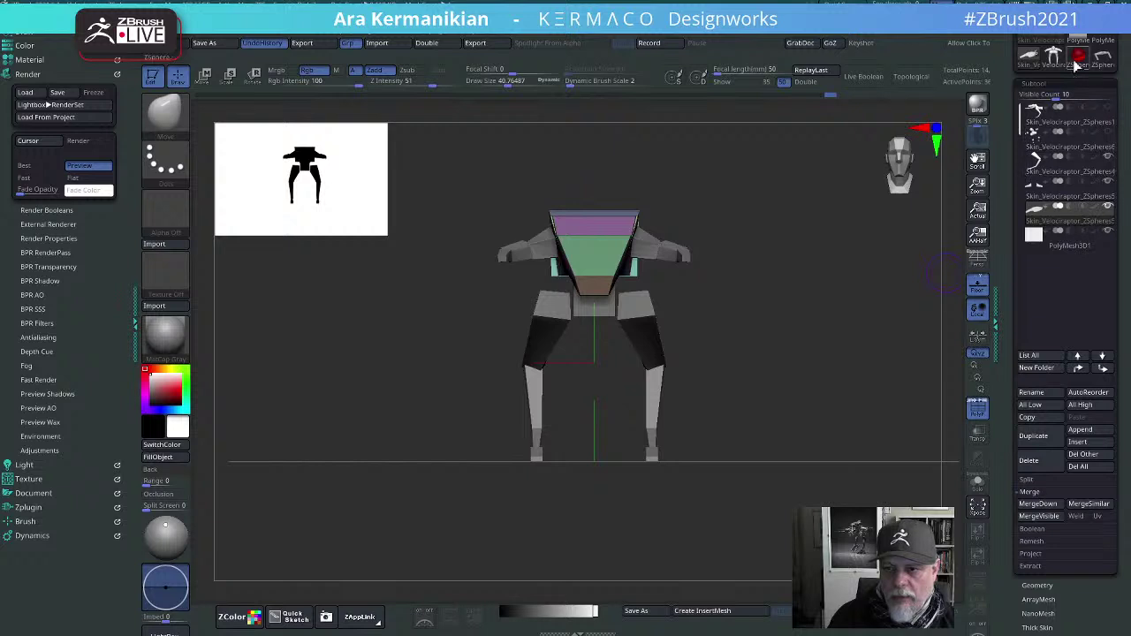
{"action": "left_click", "coordinate": [1065, 120]}
{"action": "left_click_drag", "start_coordinate": [827, 319], "coordinate": [859, 310]}
{"action": "mouse_move", "coordinate": [1070, 115]}
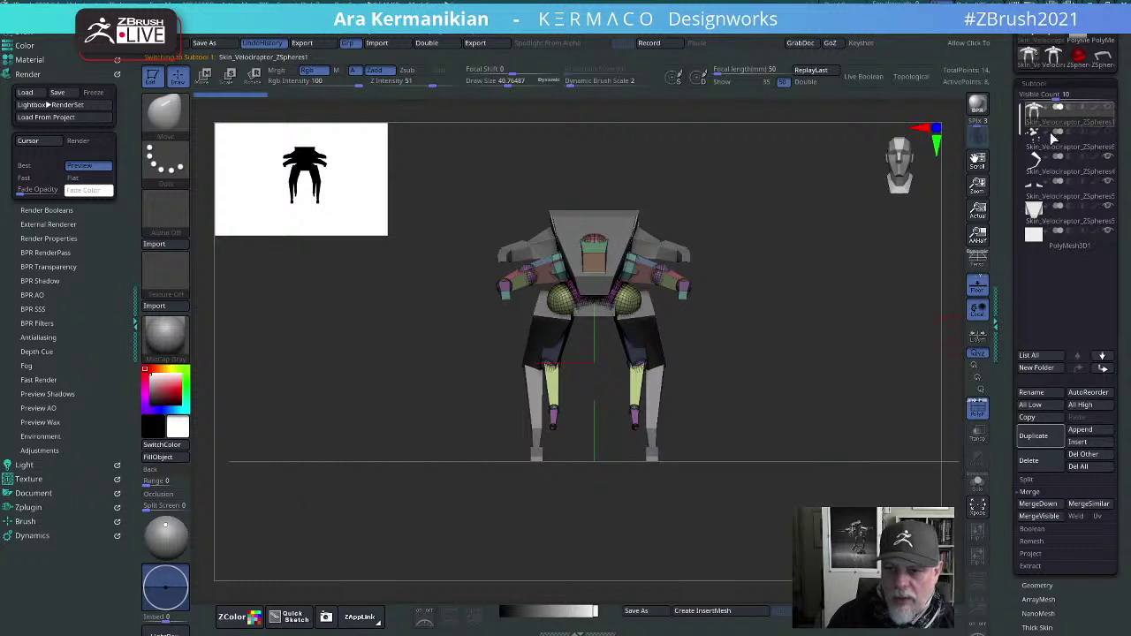
{"action": "left_click", "coordinate": [1034, 463]}
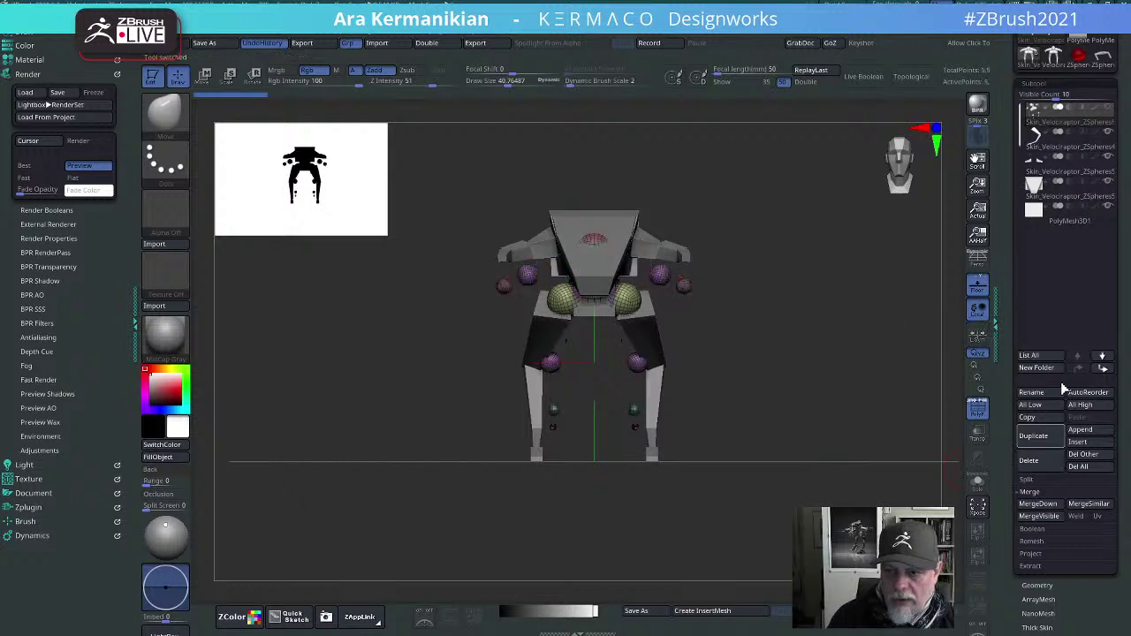
{"action": "left_click_drag", "start_coordinate": [828, 331], "coordinate": [770, 299]}
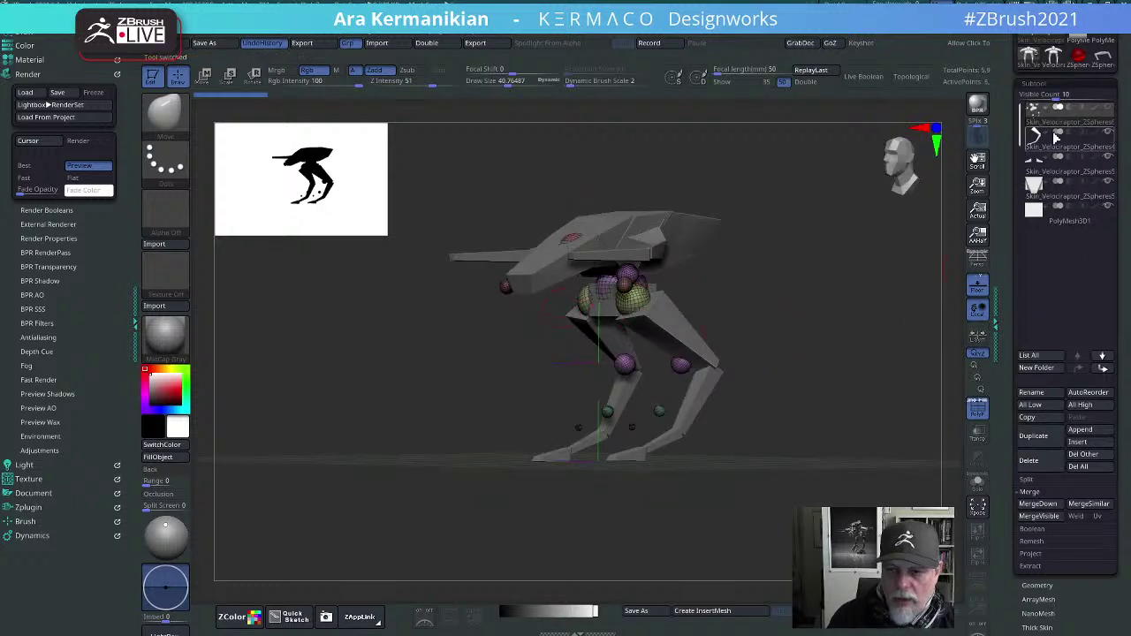
{"action": "left_click", "coordinate": [1032, 461]}
{"action": "left_click_drag", "start_coordinate": [788, 372], "coordinate": [846, 354]}
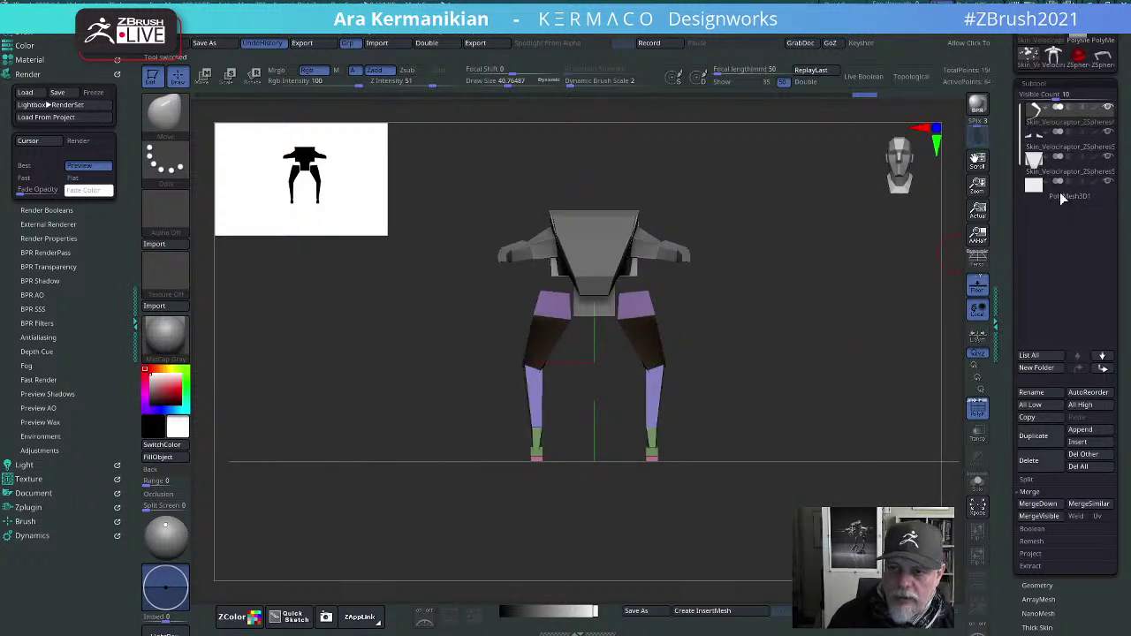
Step: Rename the torso subtool as hull
{"action": "left_click_drag", "start_coordinate": [769, 291], "coordinate": [745, 271]}
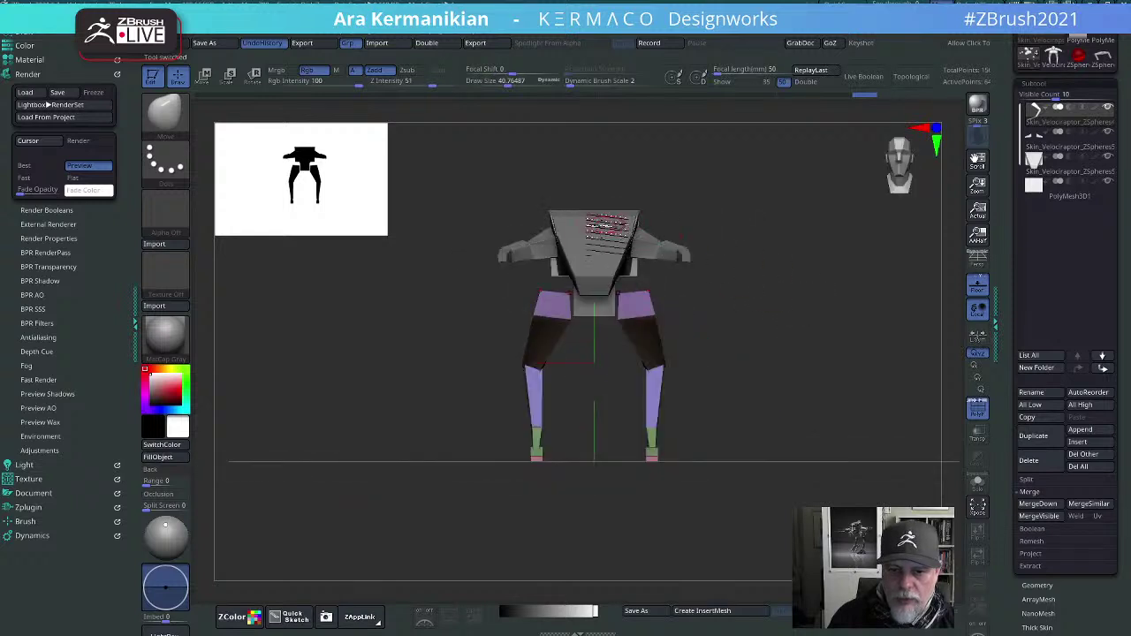
{"action": "left_click", "coordinate": [1055, 171]}
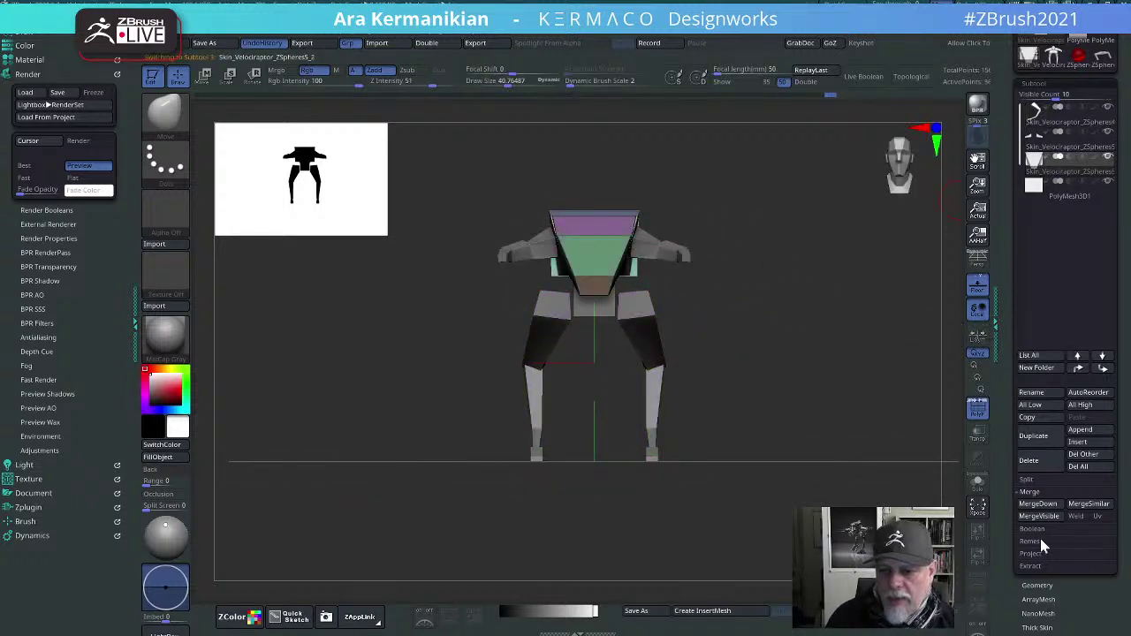
{"action": "left_click", "coordinate": [1042, 392]}
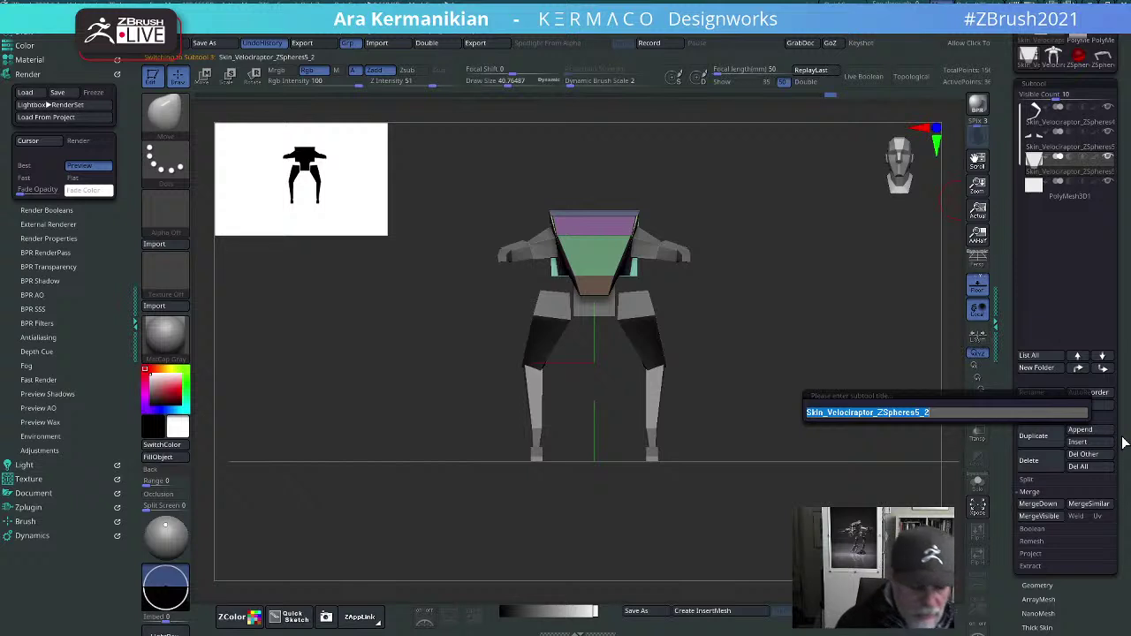
{"action": "type", "text": "hull"}
{"action": "key", "text": "Return"}
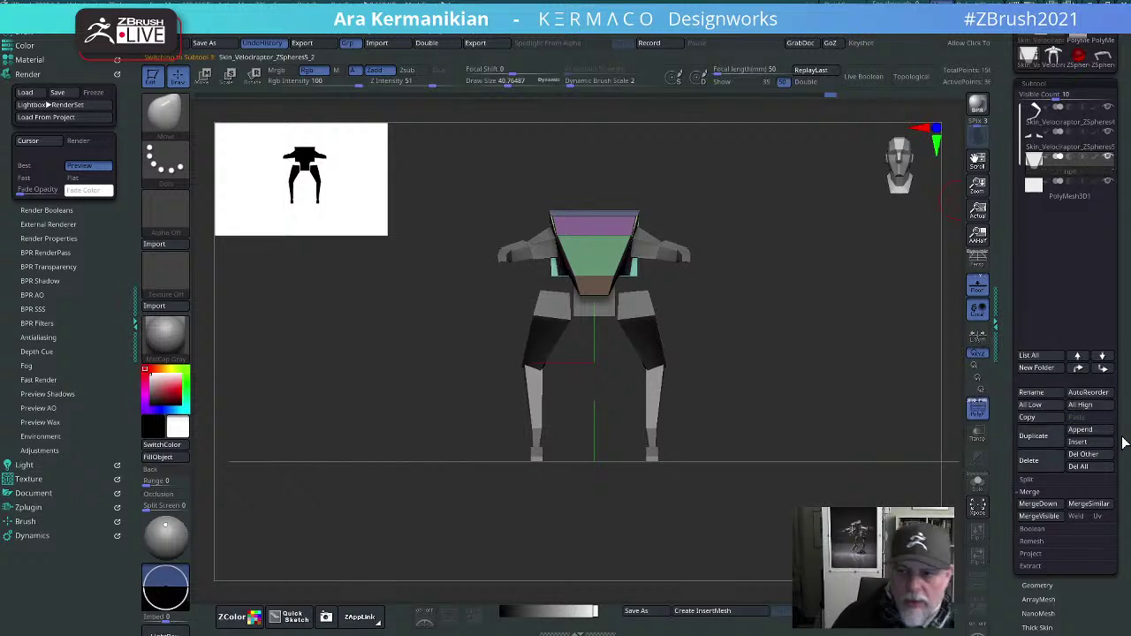
Step: Rename the arms' subtool as arms
{"action": "left_click", "coordinate": [1079, 148]}
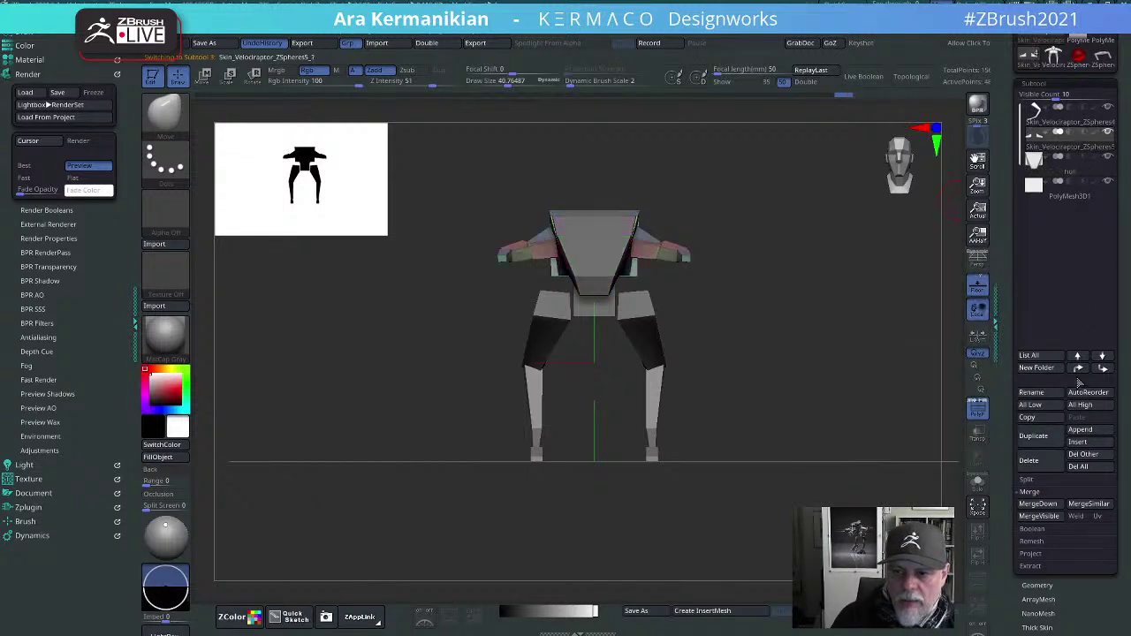
{"action": "left_click", "coordinate": [1028, 392]}
{"action": "type", "text": "a"}
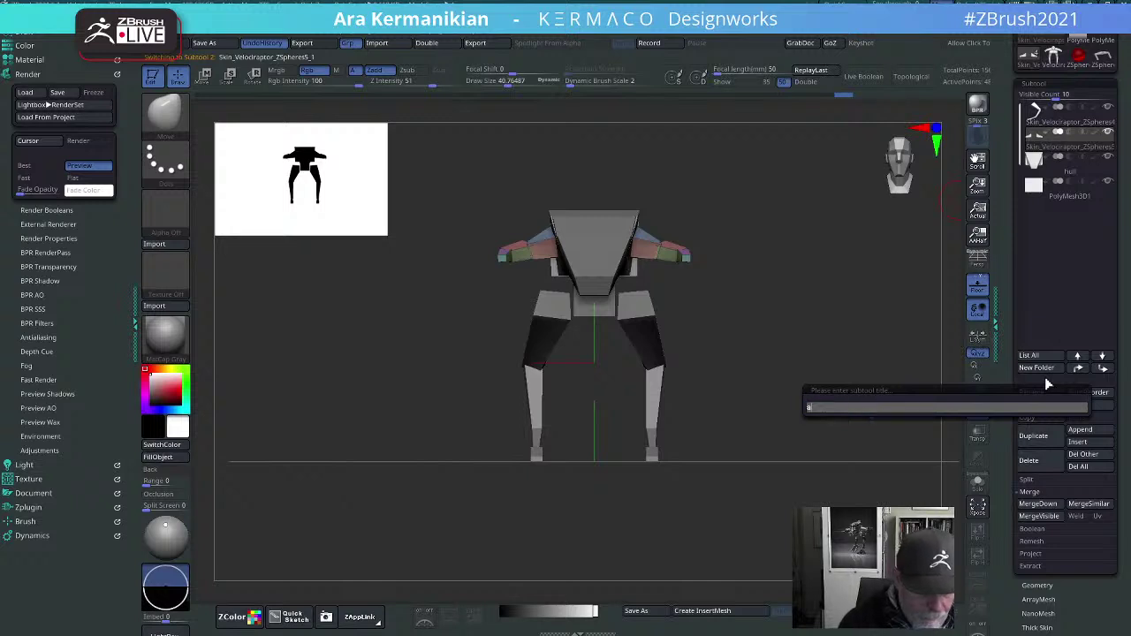
{"action": "type", "text": "rms"}
{"action": "key", "text": "Return"}
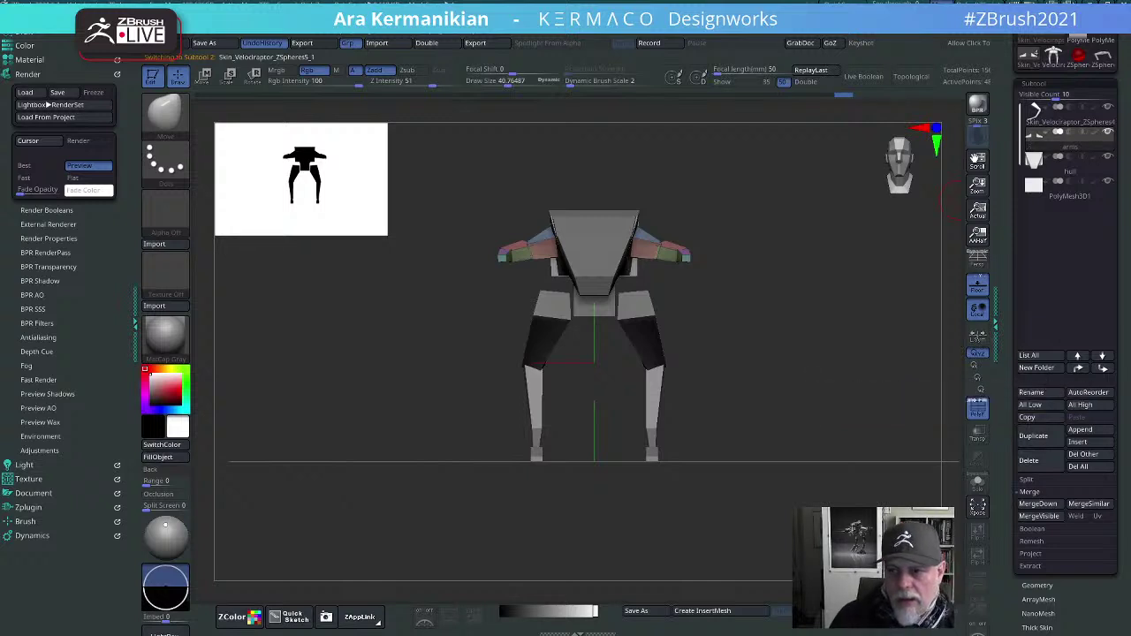
Step: Rename the block subtool between the legs as hip
{"action": "left_click", "coordinate": [1069, 199]}
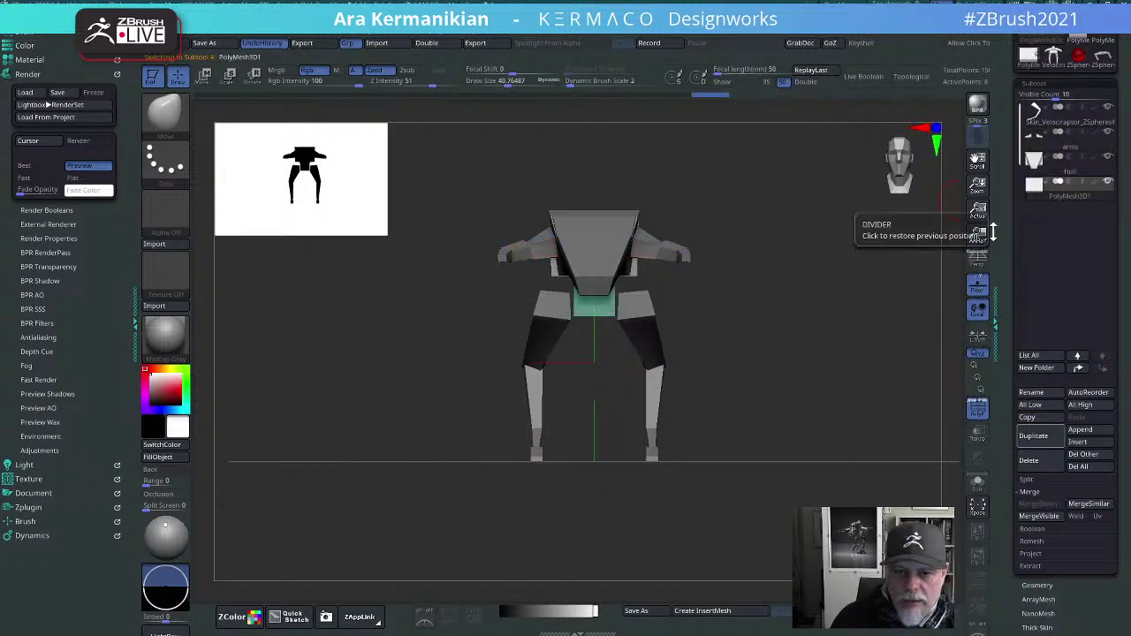
{"action": "left_click_drag", "start_coordinate": [783, 351], "coordinate": [767, 310]}
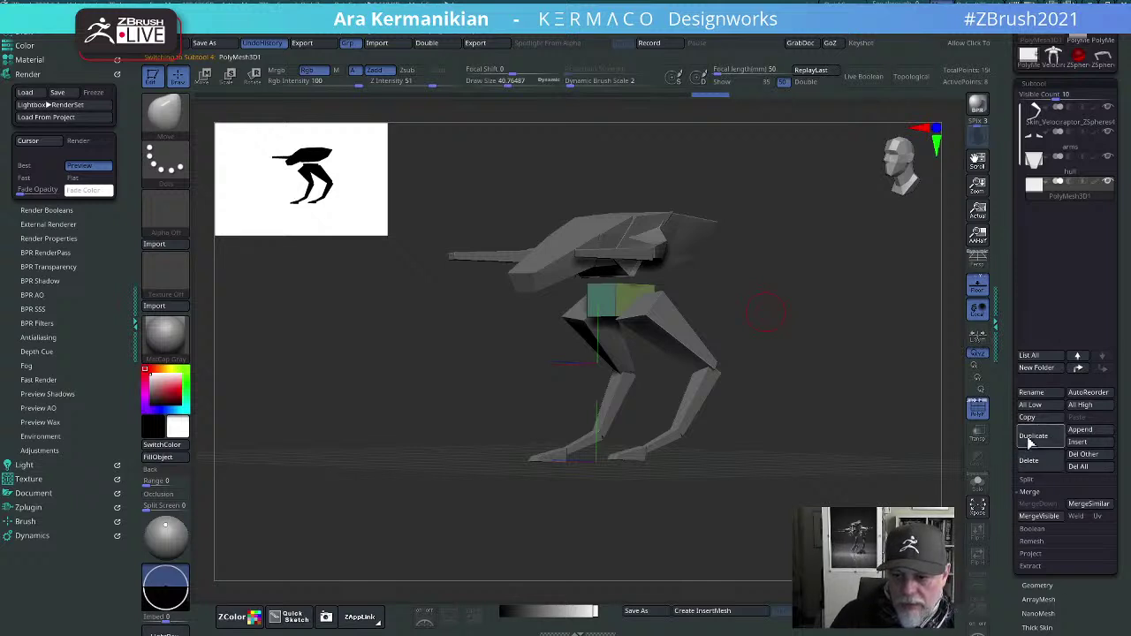
{"action": "left_click", "coordinate": [1043, 392]}
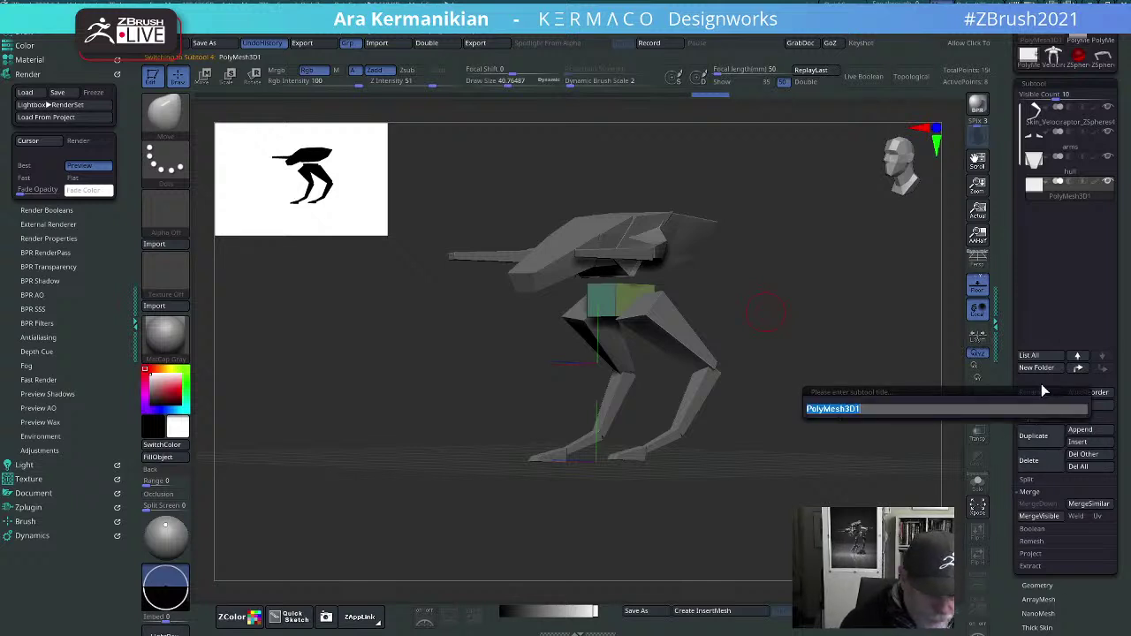
{"action": "type", "text": "hip"}
{"action": "key", "text": "Return"}
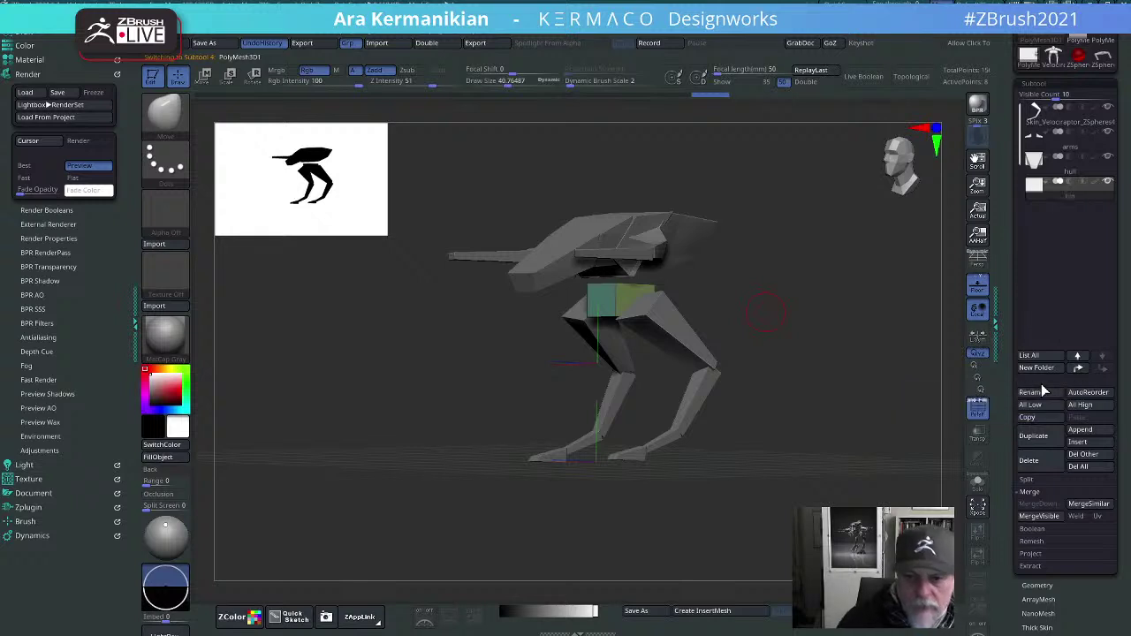
Step: Rename the legs' subtool as legs
{"action": "left_click", "coordinate": [1077, 138]}
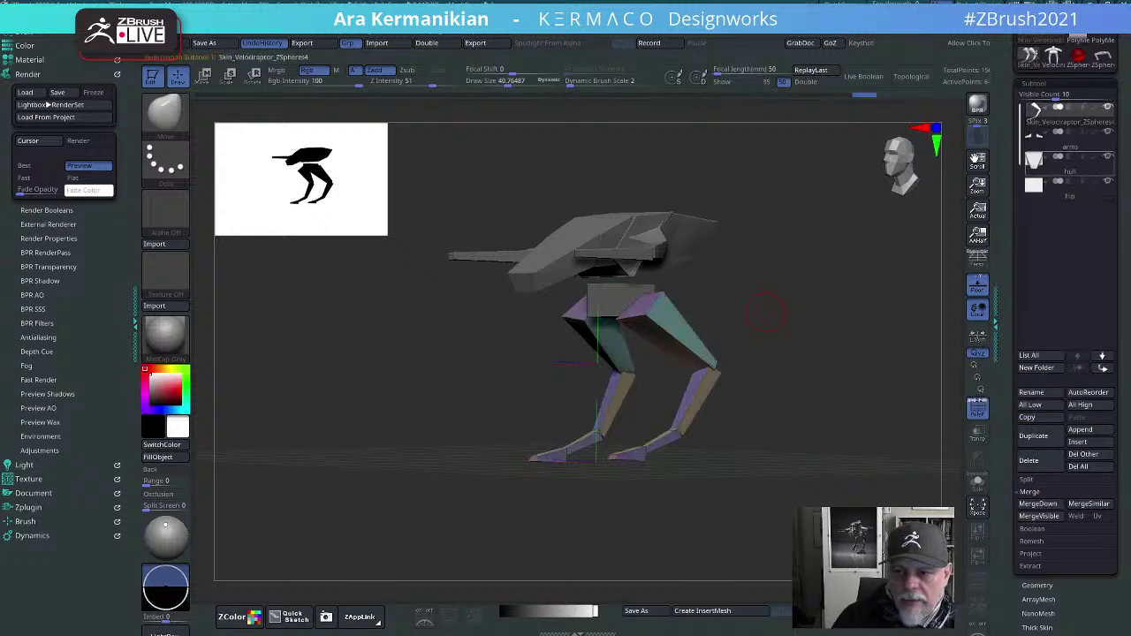
{"action": "left_click", "coordinate": [1042, 394]}
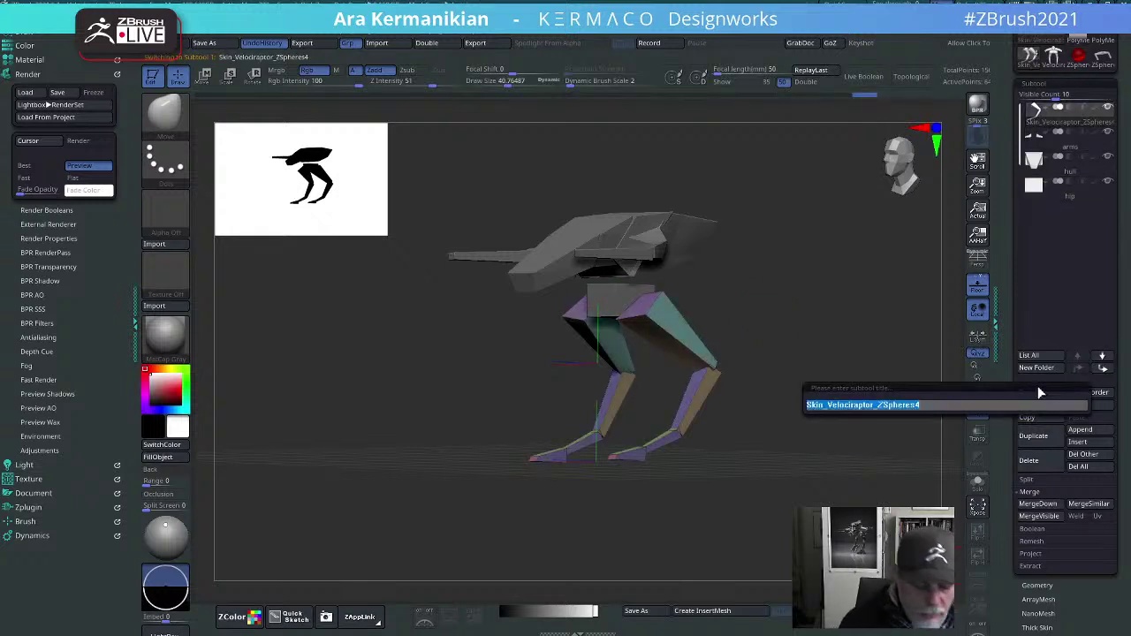
{"action": "type", "text": "legs"}
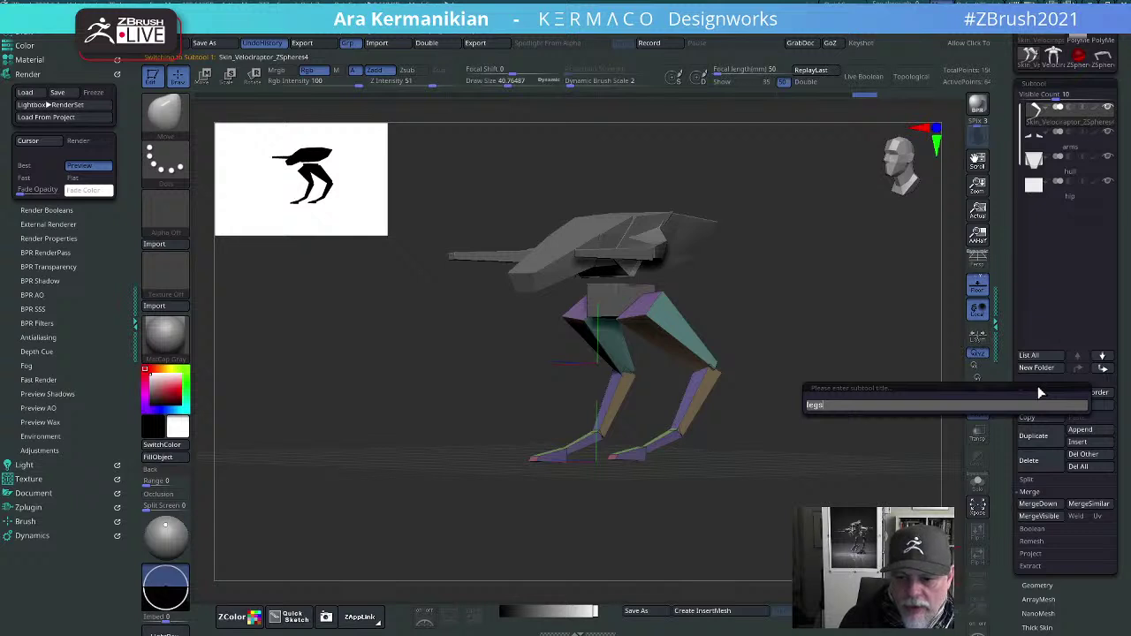
{"action": "key", "text": "Return"}
Step: Check the renamed parts in the quick subtool picker
{"action": "left_click_drag", "start_coordinate": [837, 269], "coordinate": [811, 305]}
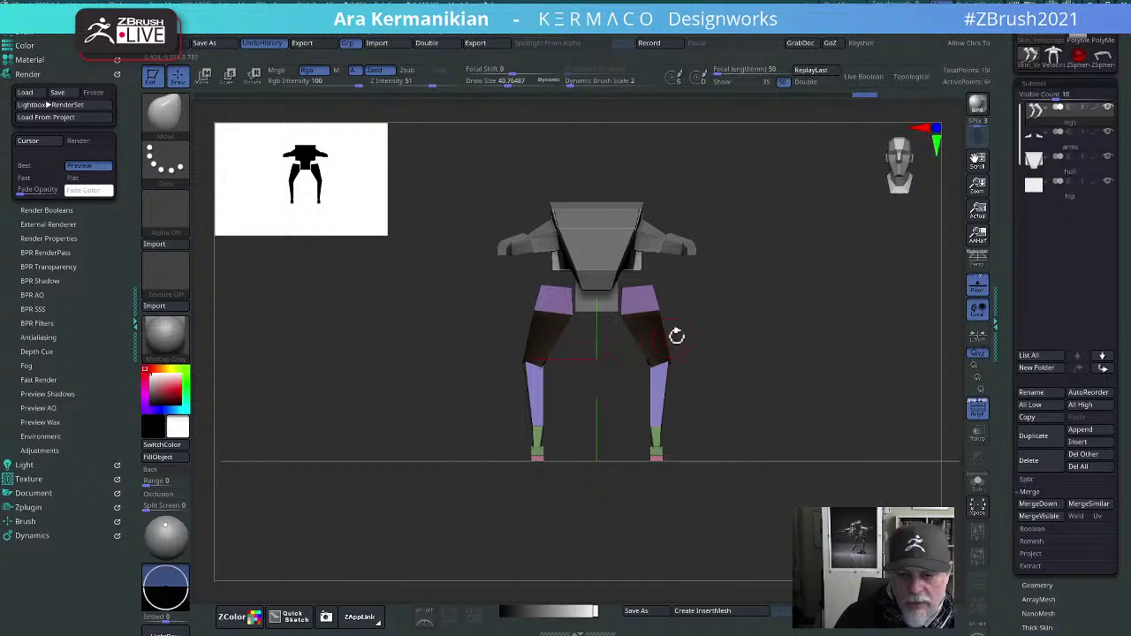
{"action": "left_click_drag", "start_coordinate": [775, 365], "coordinate": [826, 365]}
{"action": "key", "text": "n"}
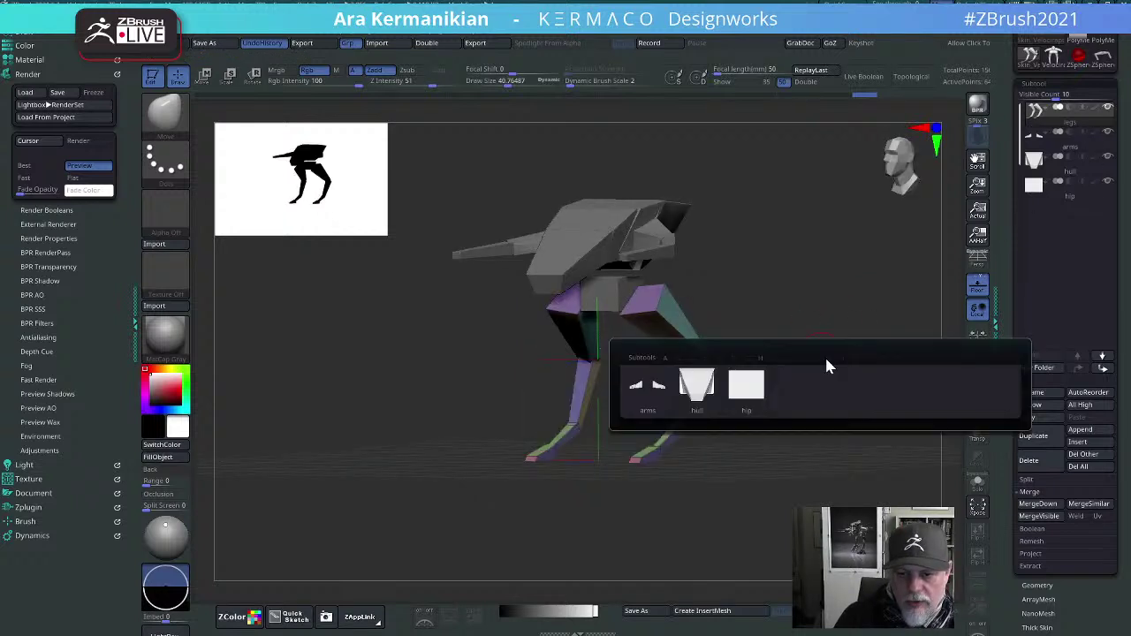
{"action": "left_click", "coordinate": [674, 402]}
{"action": "key", "text": "n"}
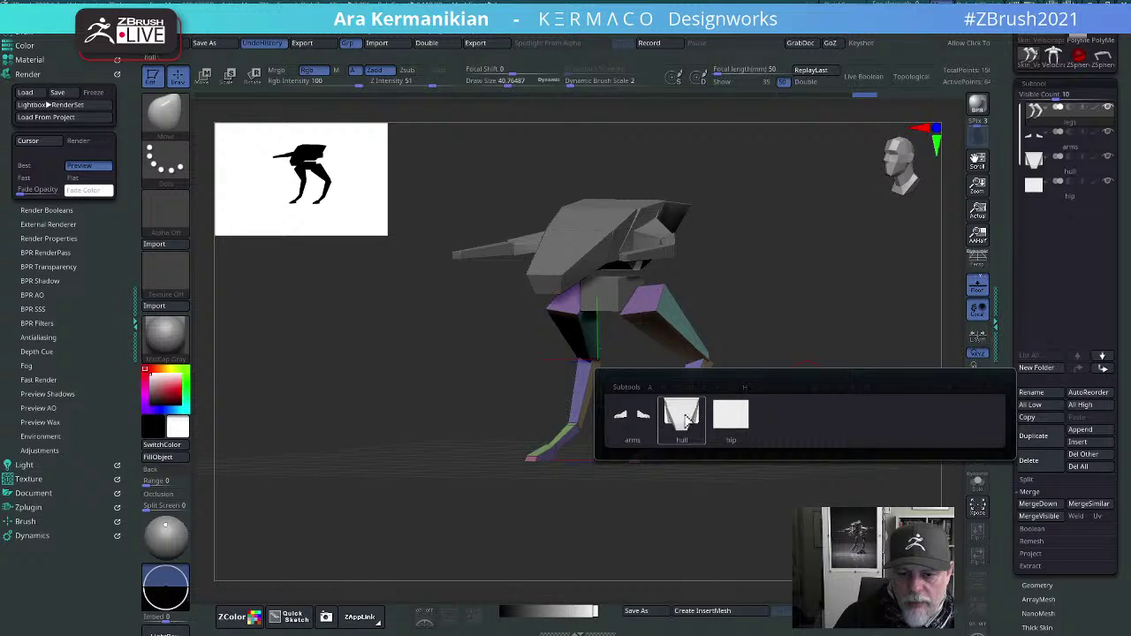
Step: Compare the mech's silhouette from the front and side, and select the hull subtool in front view
{"action": "left_click_drag", "start_coordinate": [765, 342], "coordinate": [837, 317], "text": "shift"}
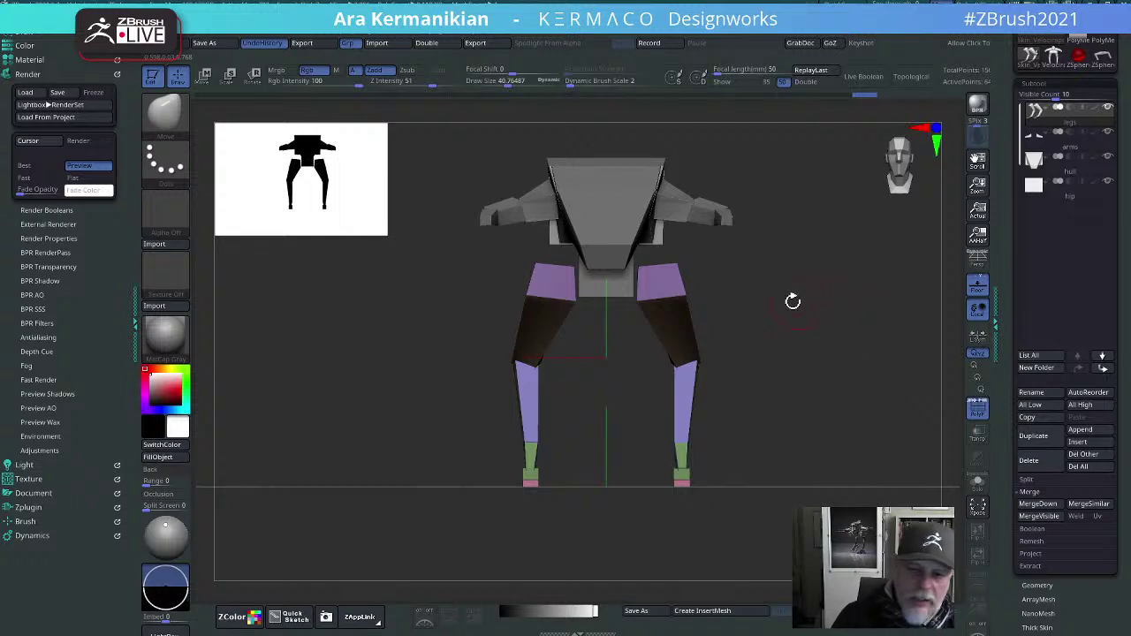
{"action": "left_click_drag", "start_coordinate": [725, 276], "coordinate": [847, 320]}
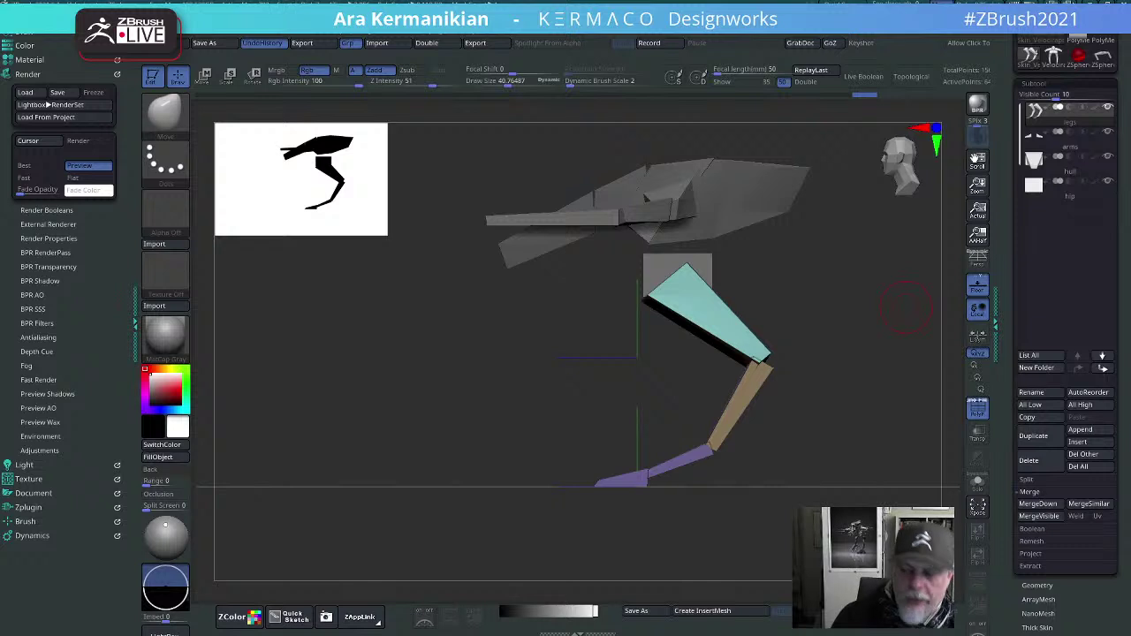
{"action": "left_click_drag", "start_coordinate": [577, 381], "coordinate": [896, 321]}
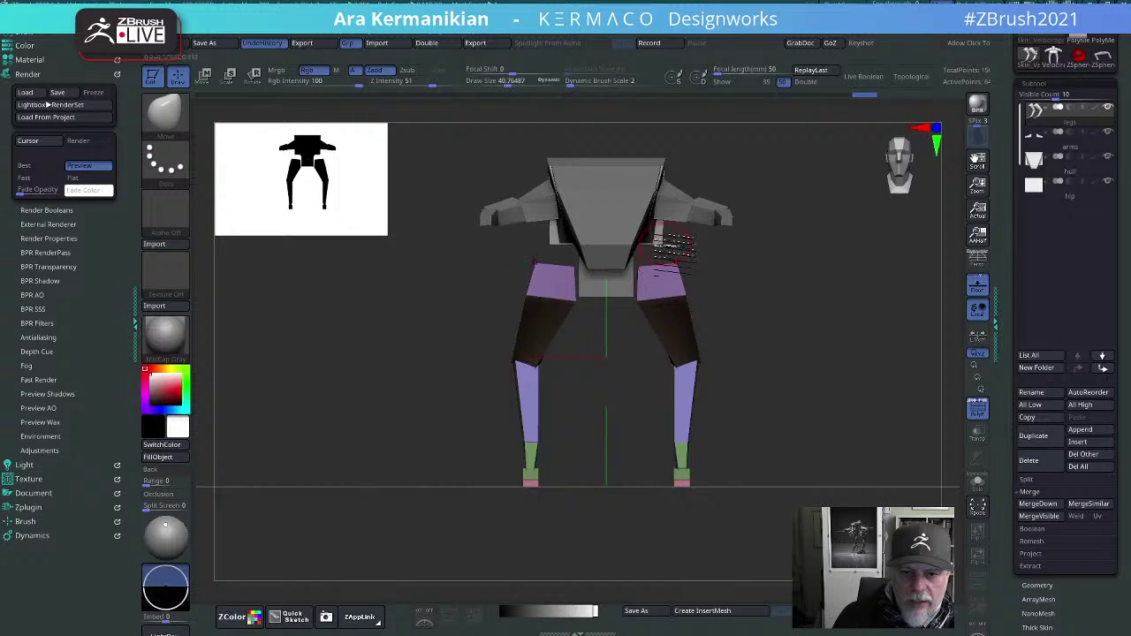
{"action": "left_click", "coordinate": [637, 227], "text": "alt"}
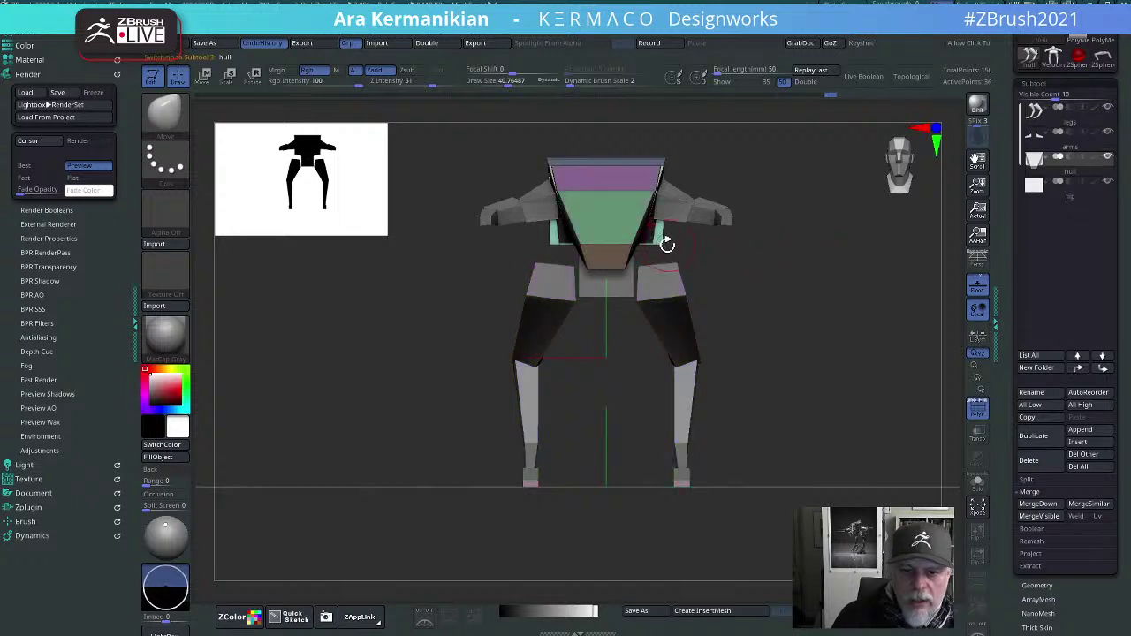
Step: Switch to the web browser and look through the presenter's Pixologic ZBrushLIVE page and its featured broadcast posts
{"action": "left_click_drag", "start_coordinate": [667, 244], "coordinate": [796, 251]}
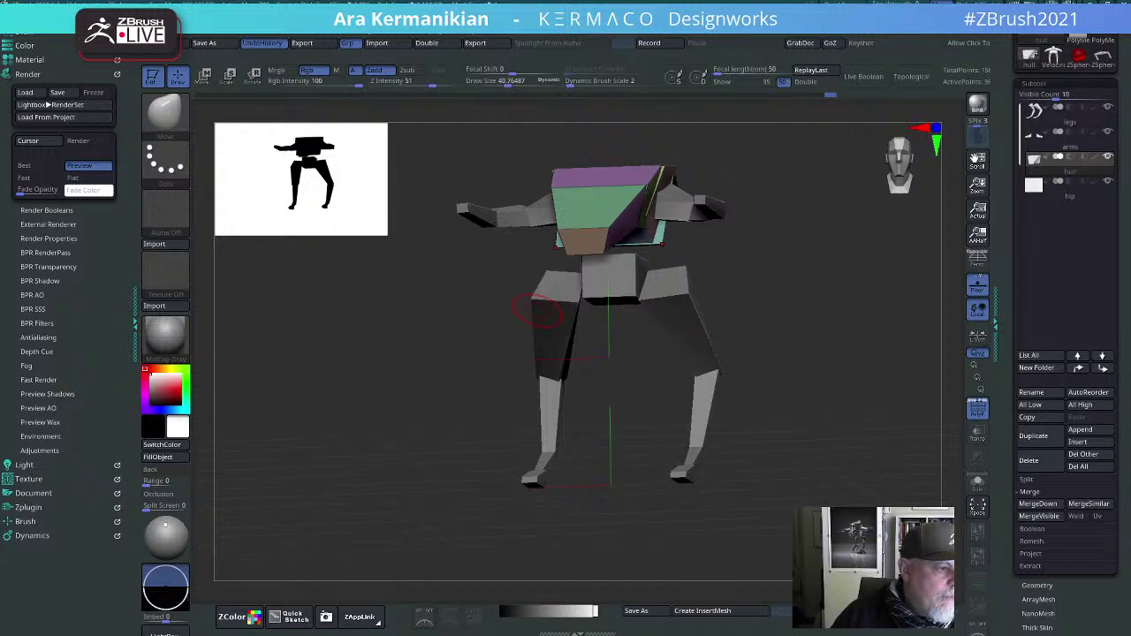
{"action": "left_click_drag", "start_coordinate": [624, 632], "coordinate": [594, 172]}
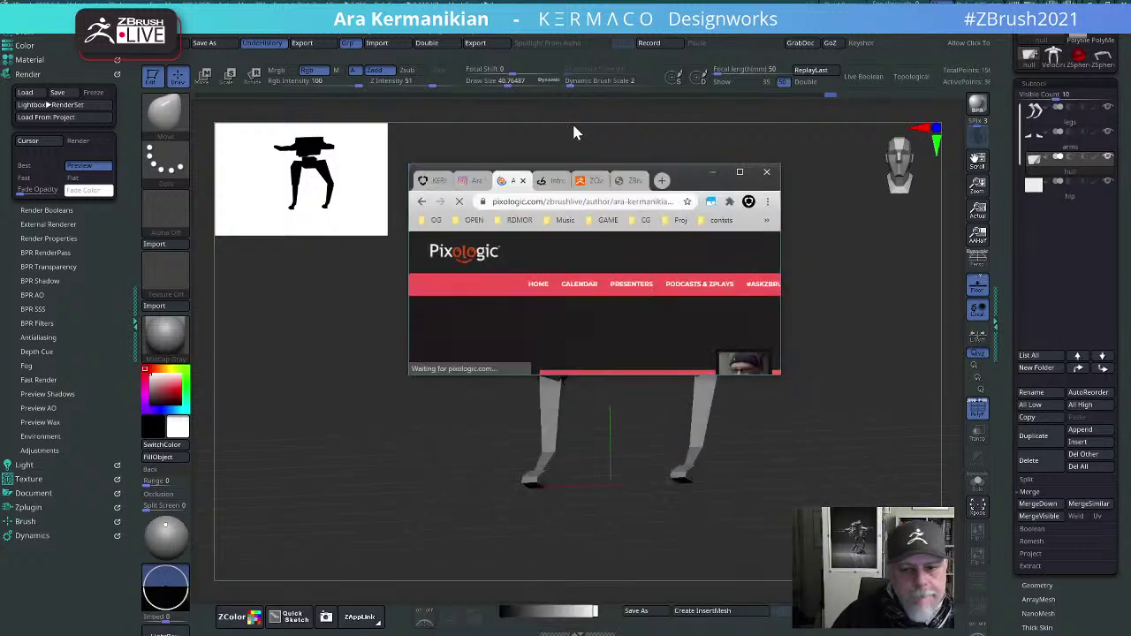
{"action": "left_click", "coordinate": [740, 173]}
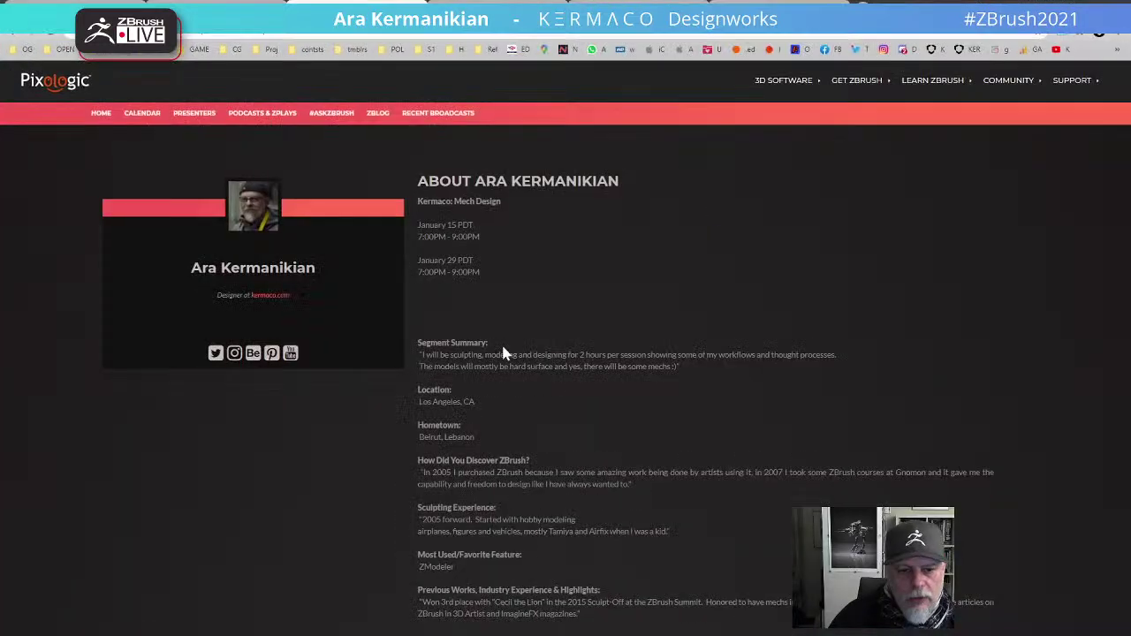
{"action": "scroll", "coordinate": [754, 494], "scroll_direction": "down", "scroll_amount": 6}
{"action": "scroll", "coordinate": [747, 480], "scroll_direction": "up", "scroll_amount": 2}
{"action": "scroll", "coordinate": [618, 478], "scroll_direction": "down", "scroll_amount": 4}
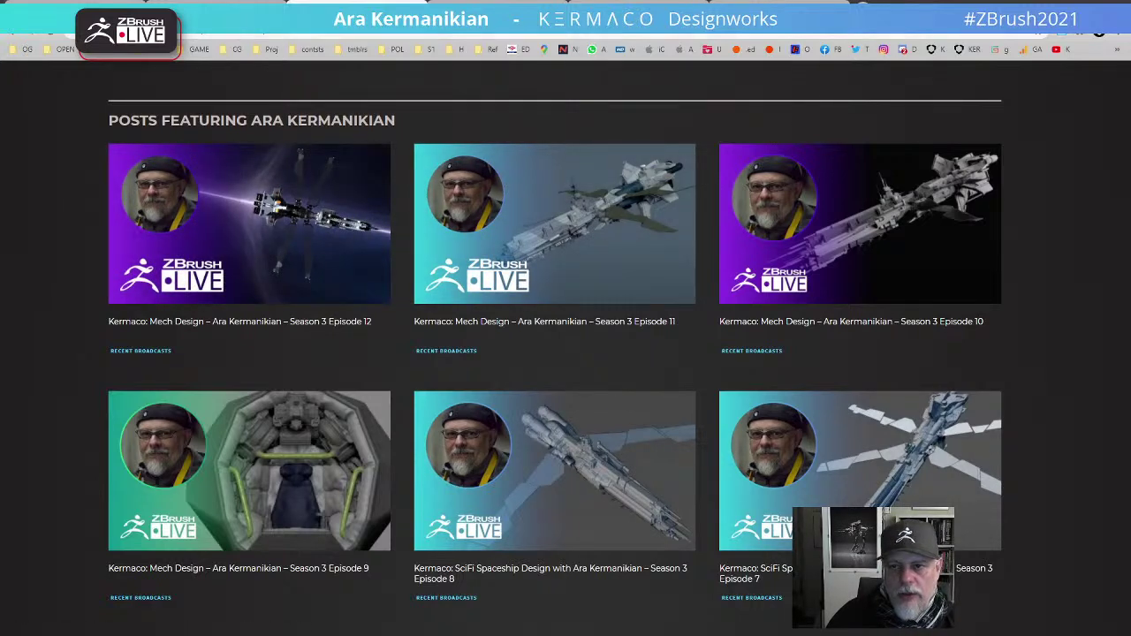
{"action": "left_click_drag", "start_coordinate": [895, 7], "coordinate": [1130, 18]}
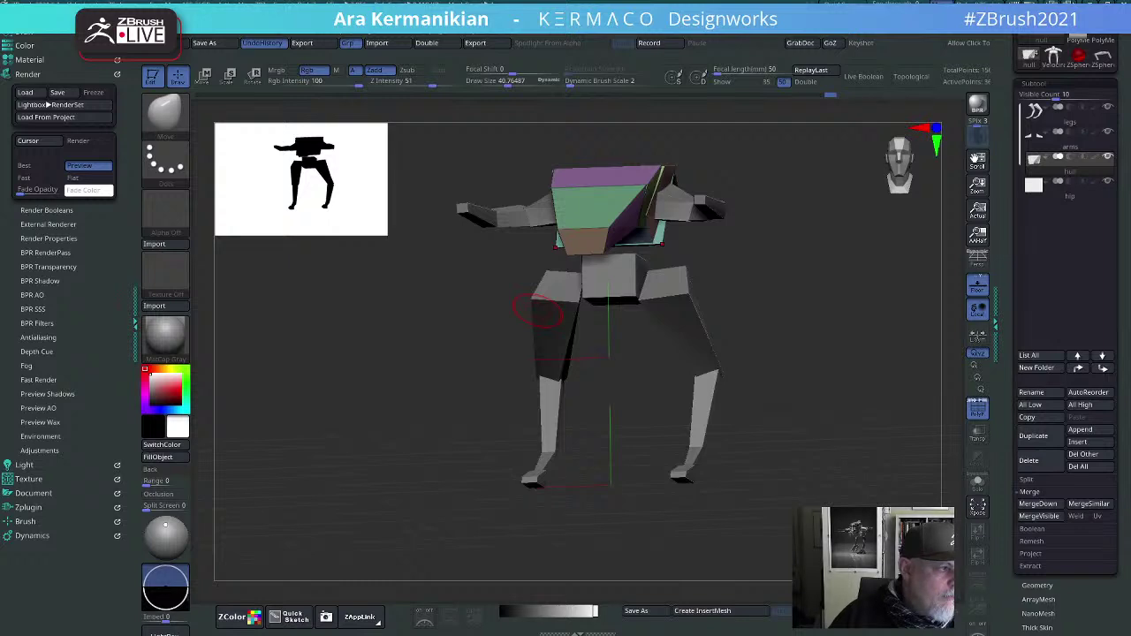
Step: Switch to the web browser and look over the home page of the Pixologic ZBrush YouTube channel
{"action": "left_click_drag", "start_coordinate": [651, 618], "coordinate": [548, 1]}
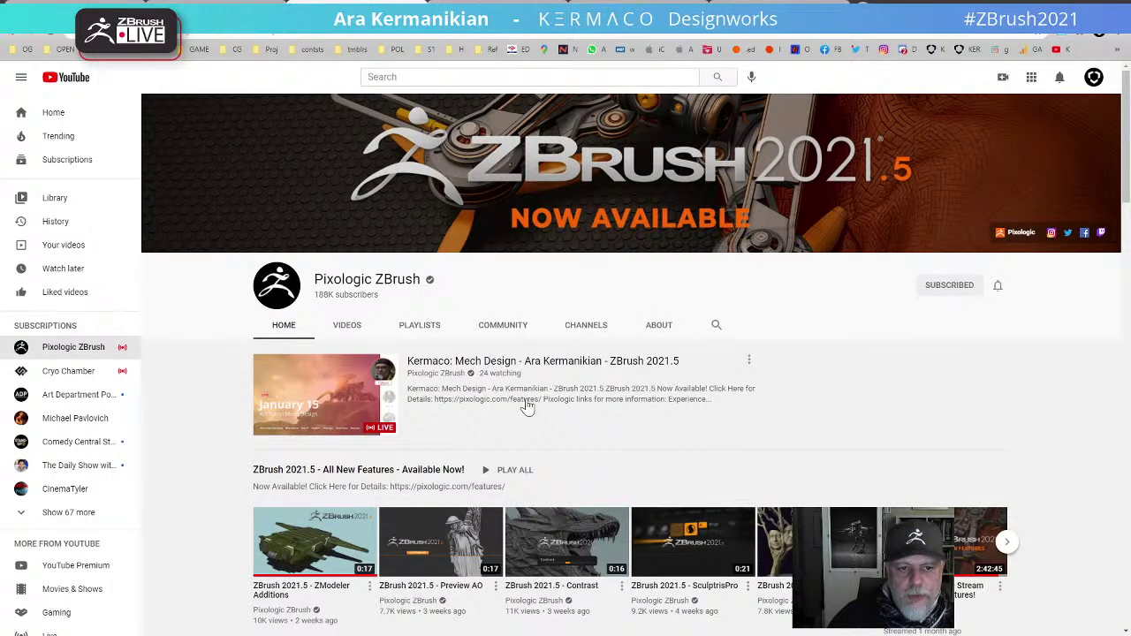
{"action": "scroll", "coordinate": [599, 455], "scroll_direction": "down", "scroll_amount": 2}
{"action": "scroll", "coordinate": [602, 454], "scroll_direction": "up", "scroll_amount": 1}
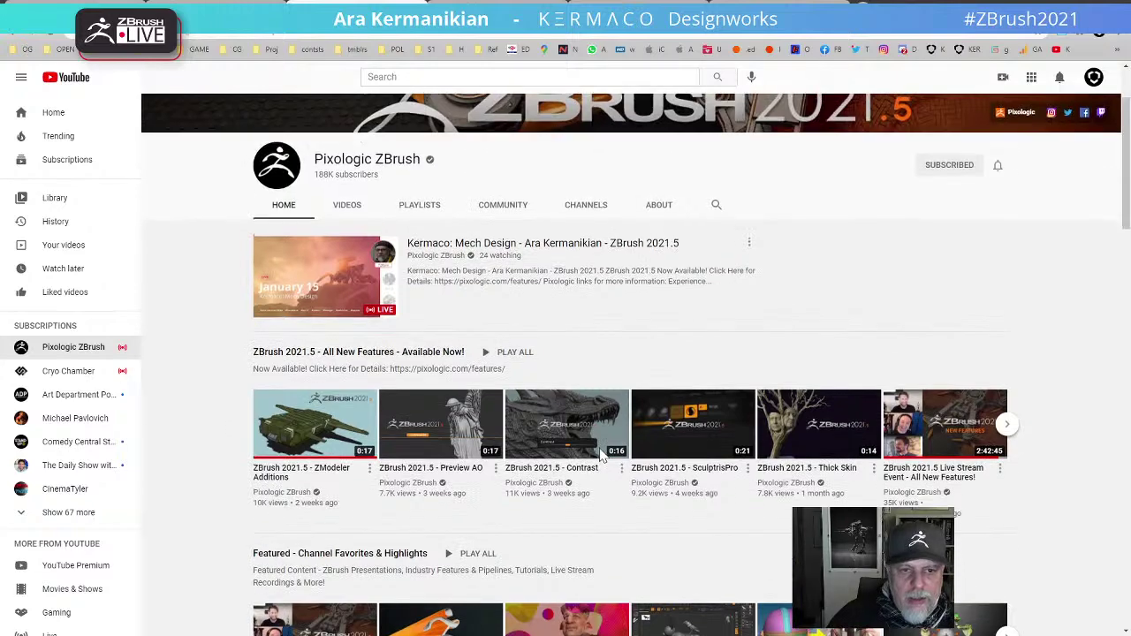
{"action": "scroll", "coordinate": [601, 454], "scroll_direction": "up", "scroll_amount": 1}
{"action": "scroll", "coordinate": [601, 454], "scroll_direction": "down", "scroll_amount": 3}
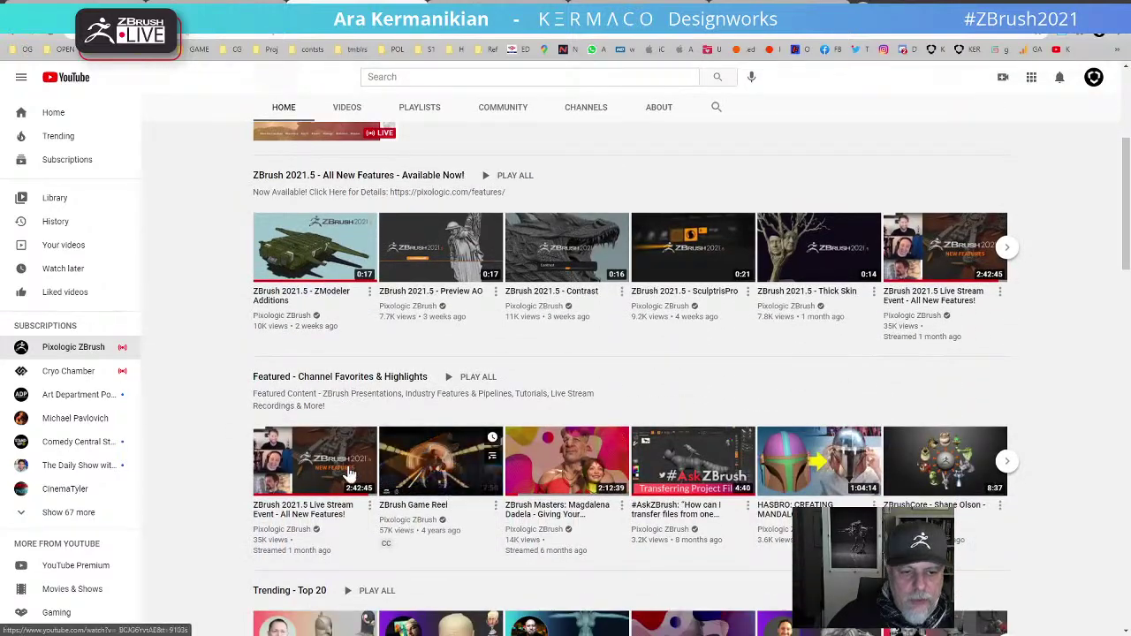
{"action": "scroll", "coordinate": [349, 475], "scroll_direction": "down", "scroll_amount": 1}
{"action": "scroll", "coordinate": [350, 372], "scroll_direction": "up", "scroll_amount": 3}
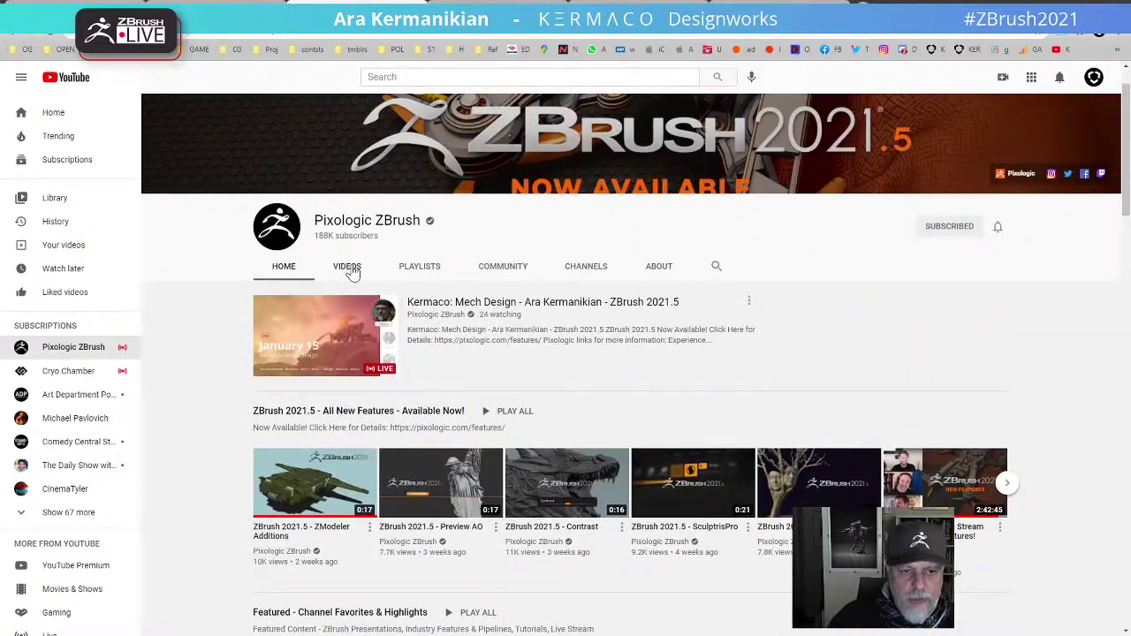
Step: Browse the uploaded videos of the Pixologic ZBrush YouTube channel, and return to ZBrush
{"action": "left_click", "coordinate": [350, 266]}
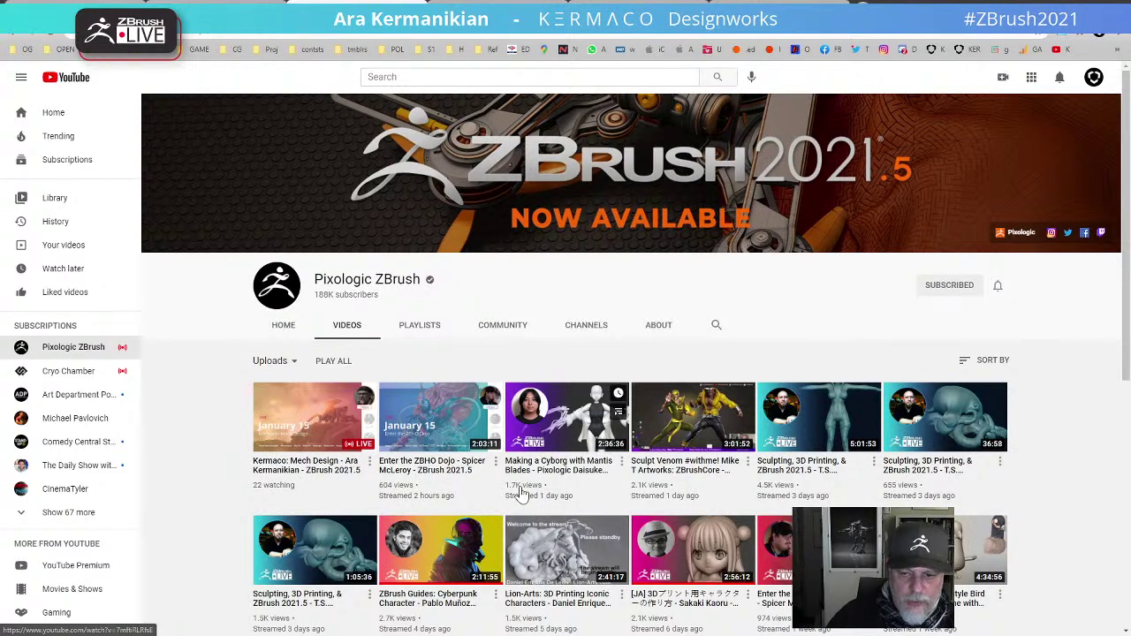
{"action": "scroll", "coordinate": [639, 513], "scroll_direction": "down", "scroll_amount": 3}
{"action": "scroll", "coordinate": [640, 513], "scroll_direction": "down", "scroll_amount": 2}
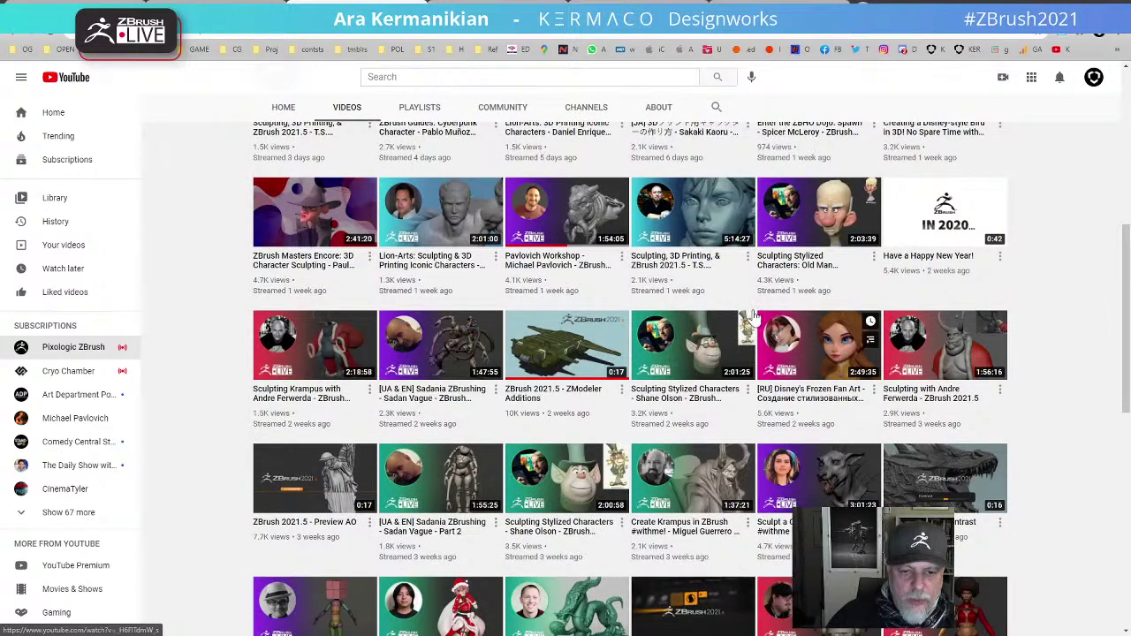
{"action": "scroll", "coordinate": [232, 628], "scroll_direction": "down", "scroll_amount": 1}
{"action": "scroll", "coordinate": [231, 626], "scroll_direction": "down", "scroll_amount": 1}
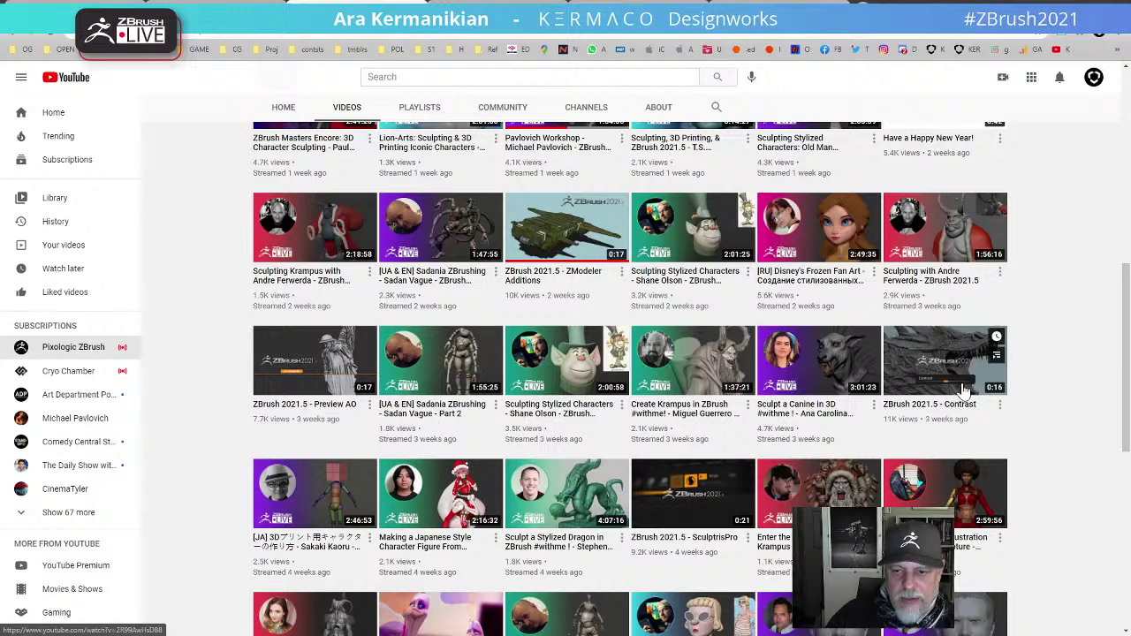
{"action": "scroll", "coordinate": [968, 477], "scroll_direction": "down", "scroll_amount": 2}
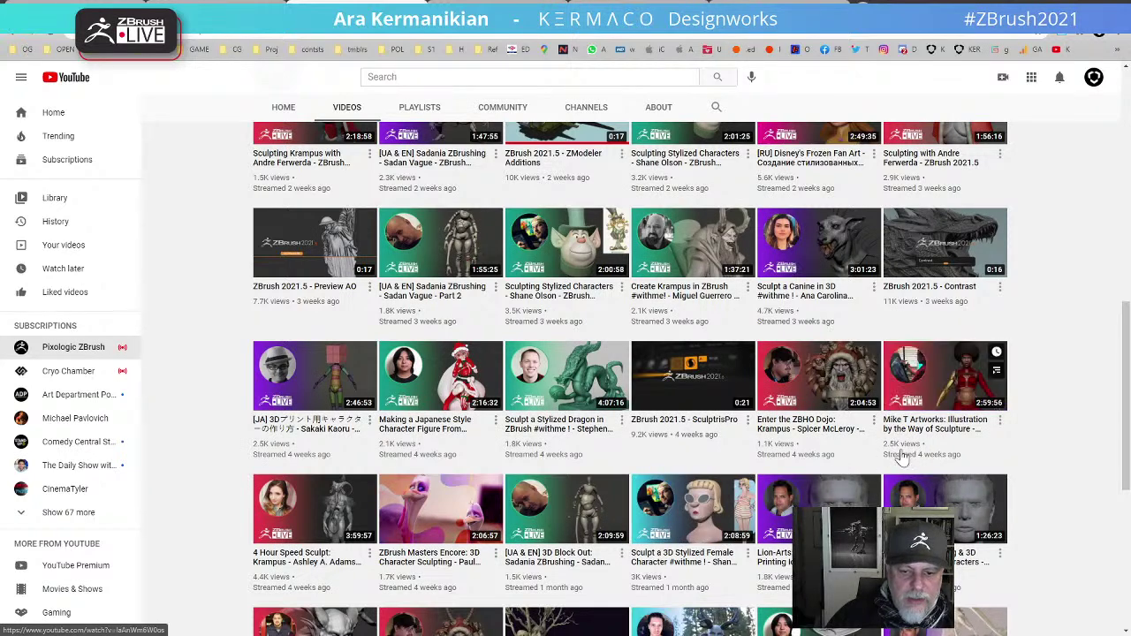
{"action": "scroll", "coordinate": [911, 468], "scroll_direction": "down", "scroll_amount": 2}
{"action": "scroll", "coordinate": [915, 481], "scroll_direction": "down", "scroll_amount": 1}
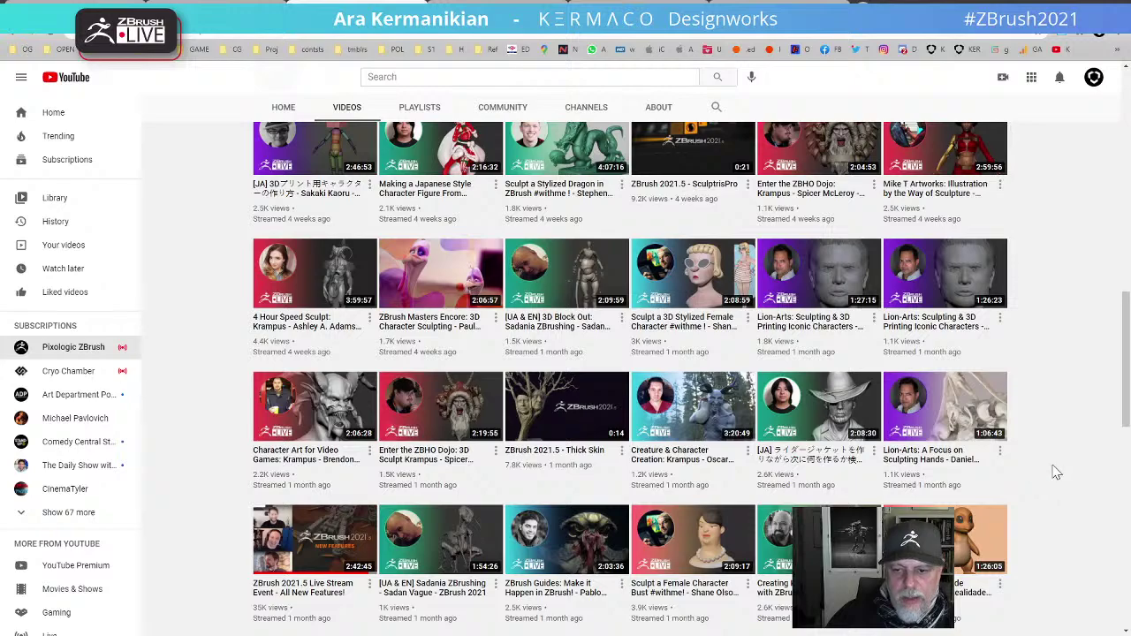
{"action": "scroll", "coordinate": [202, 400], "scroll_direction": "up", "scroll_amount": 10}
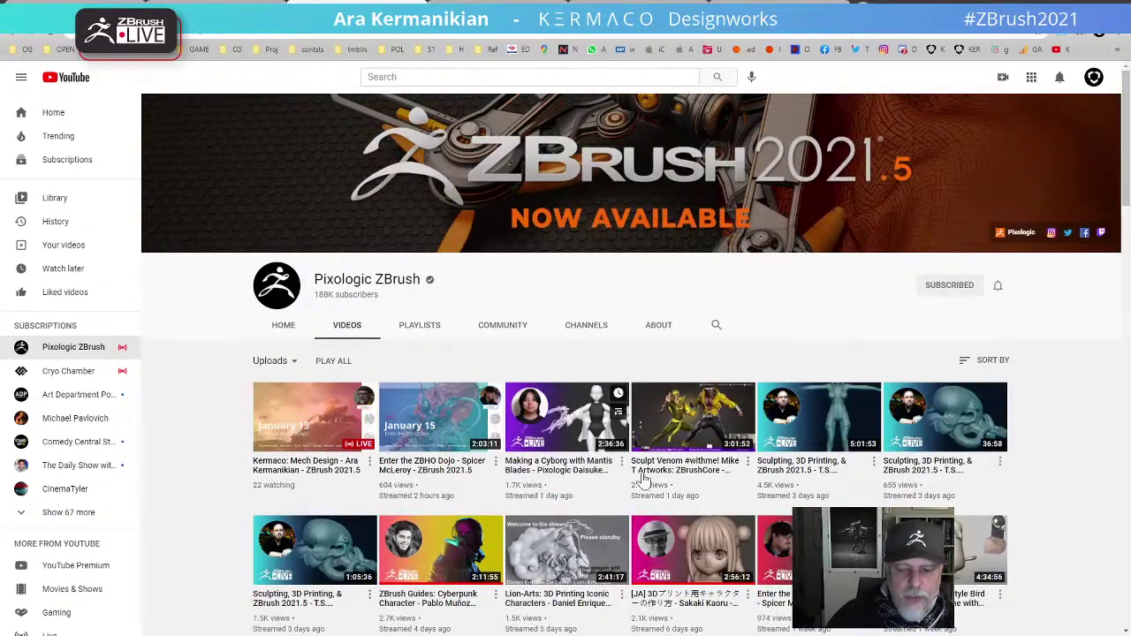
{"action": "scroll", "coordinate": [636, 495], "scroll_direction": "down", "scroll_amount": 4}
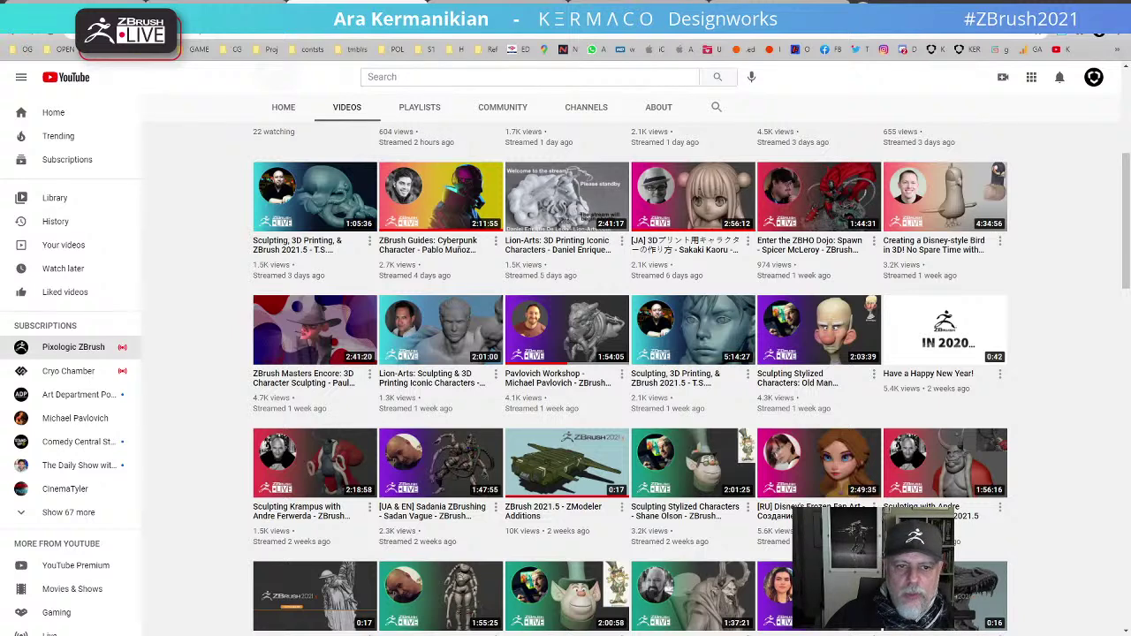
{"action": "key", "text": "alt+Tab"}
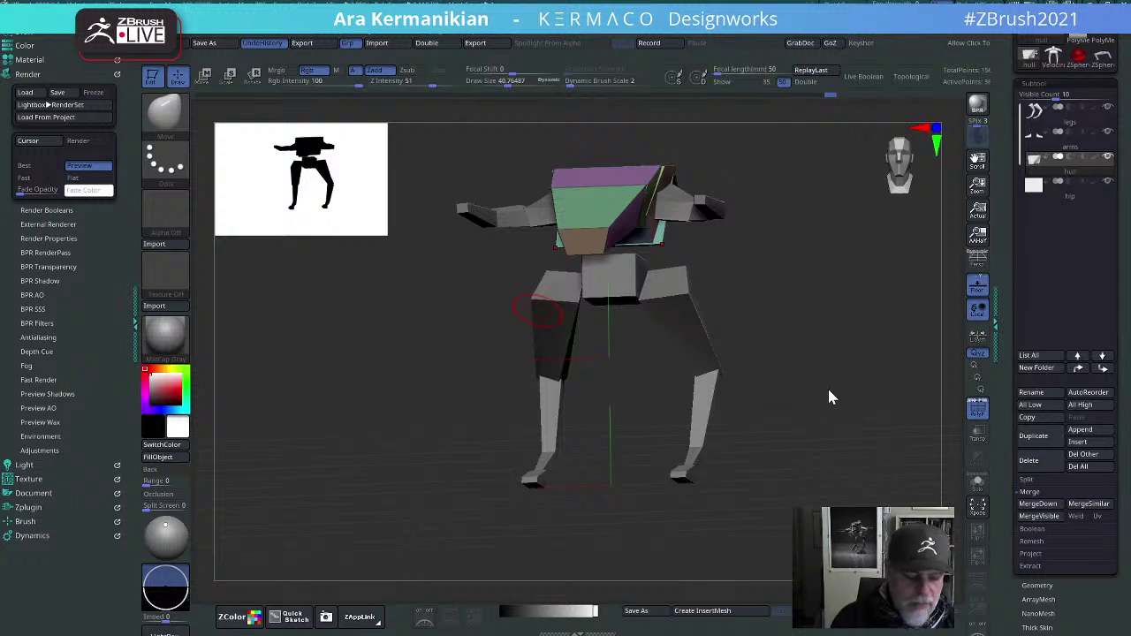
Step: Isolate the rear section of the hull in side view and split the hidden front section into its own subtool
{"action": "left_click_drag", "start_coordinate": [884, 365], "coordinate": [861, 348]}
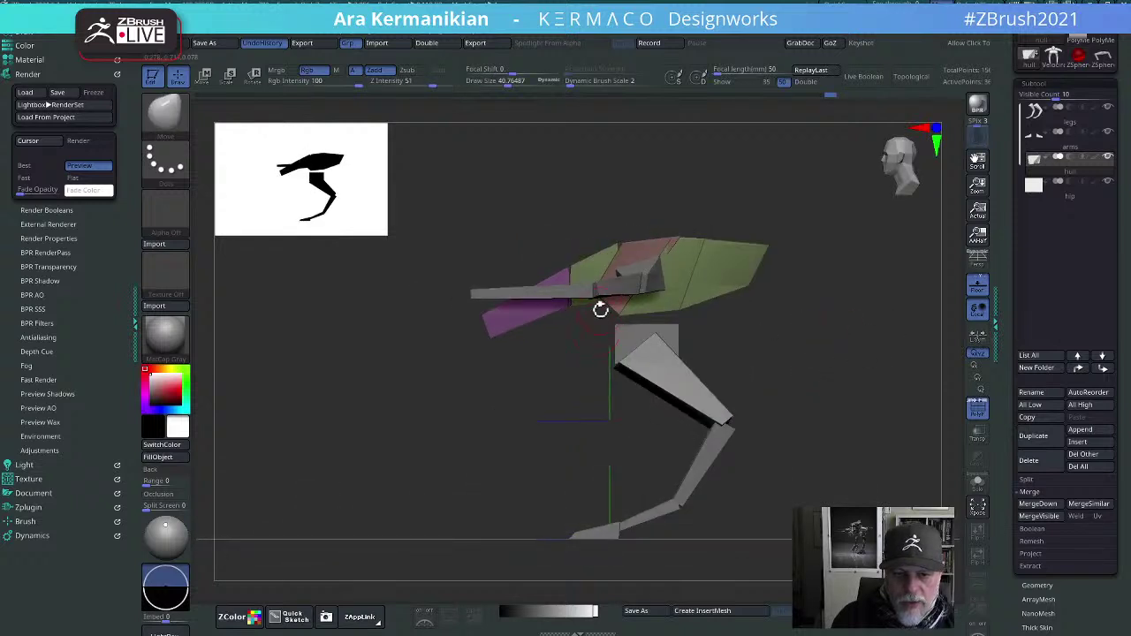
{"action": "left_click_drag", "start_coordinate": [858, 340], "coordinate": [884, 305]}
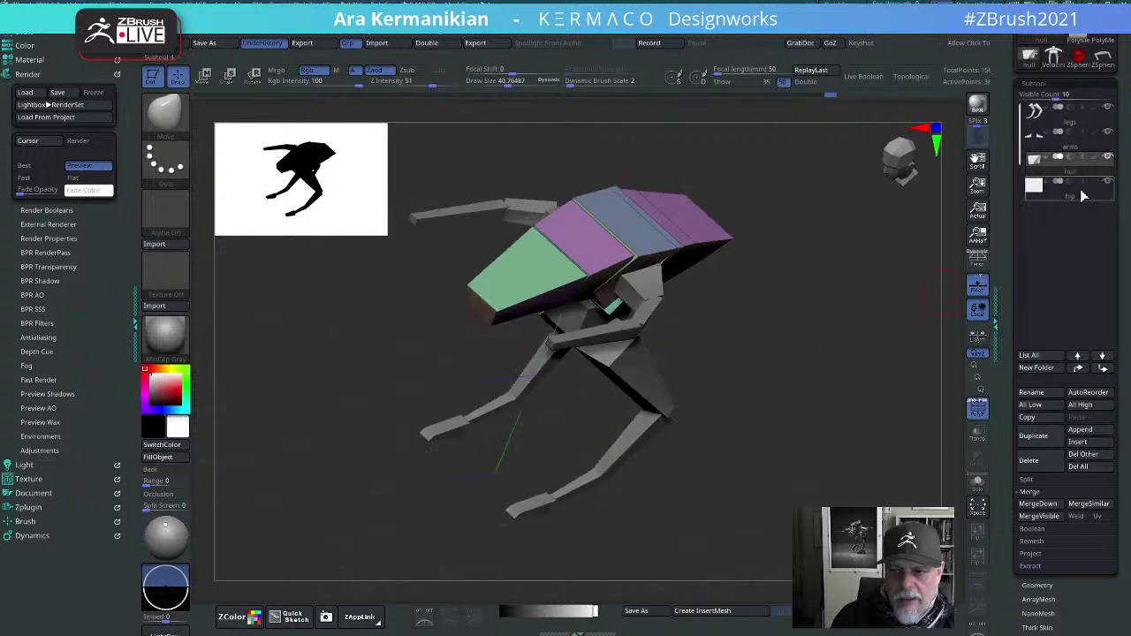
{"action": "left_click_drag", "start_coordinate": [798, 302], "coordinate": [829, 265], "text": "shift"}
{"action": "mouse_move", "coordinate": [811, 366]}
{"action": "left_mouse_down", "text": "ctrl+shift"}
{"action": "mouse_move", "coordinate": [800, 328]}
{"action": "mouse_move", "coordinate": [652, 179]}
{"action": "mouse_move", "coordinate": [850, 429]}
{"action": "mouse_move", "coordinate": [884, 404]}
{"action": "mouse_move", "coordinate": [862, 389]}
{"action": "left_mouse_up", "text": "ctrl+shift"}
{"action": "left_click", "coordinate": [756, 351], "text": "ctrl+shift"}
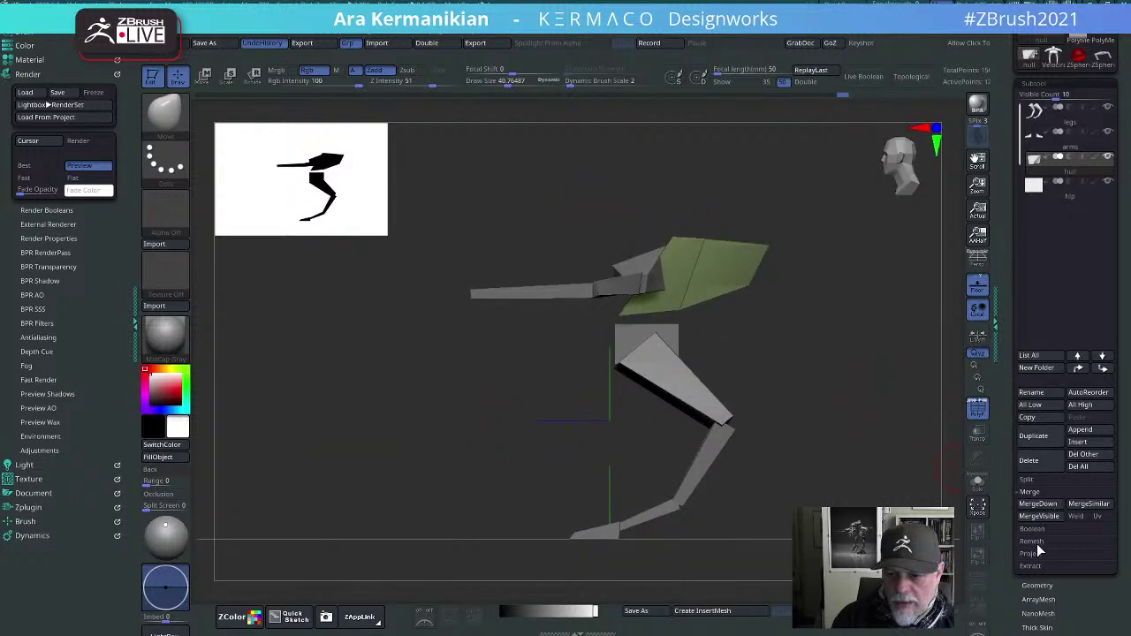
{"action": "left_click", "coordinate": [1028, 480]}
{"action": "left_click", "coordinate": [1040, 493]}
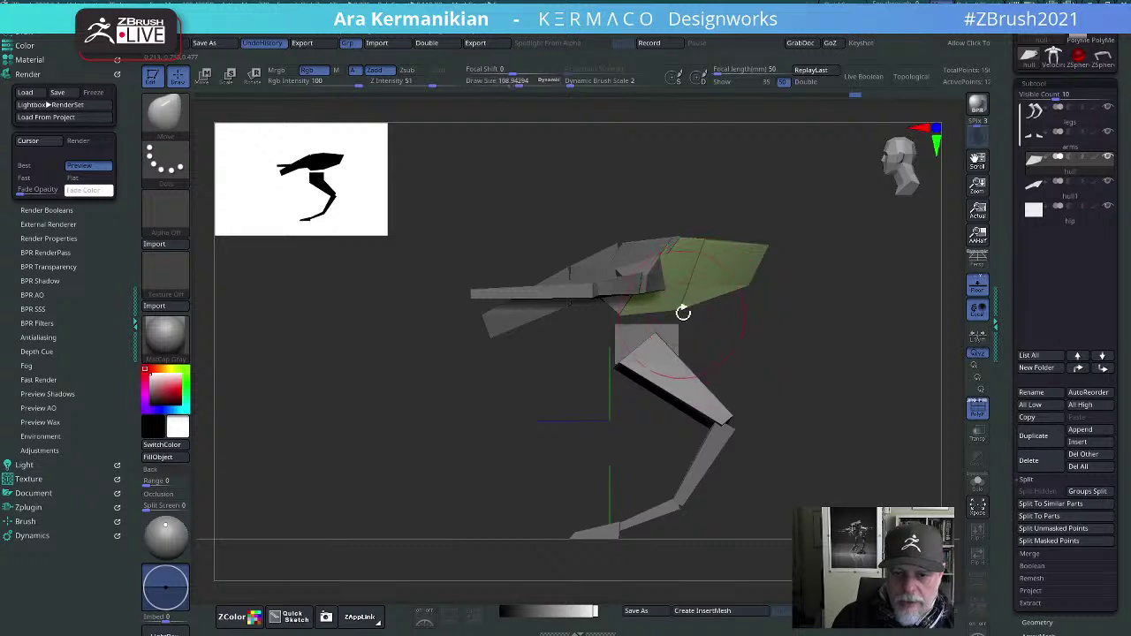
Step: Pull the rear hull's tip slightly backward with the Move brush, select the front hull section and set the draw size to about 82
{"action": "left_click_drag", "start_coordinate": [682, 310], "coordinate": [785, 303]}
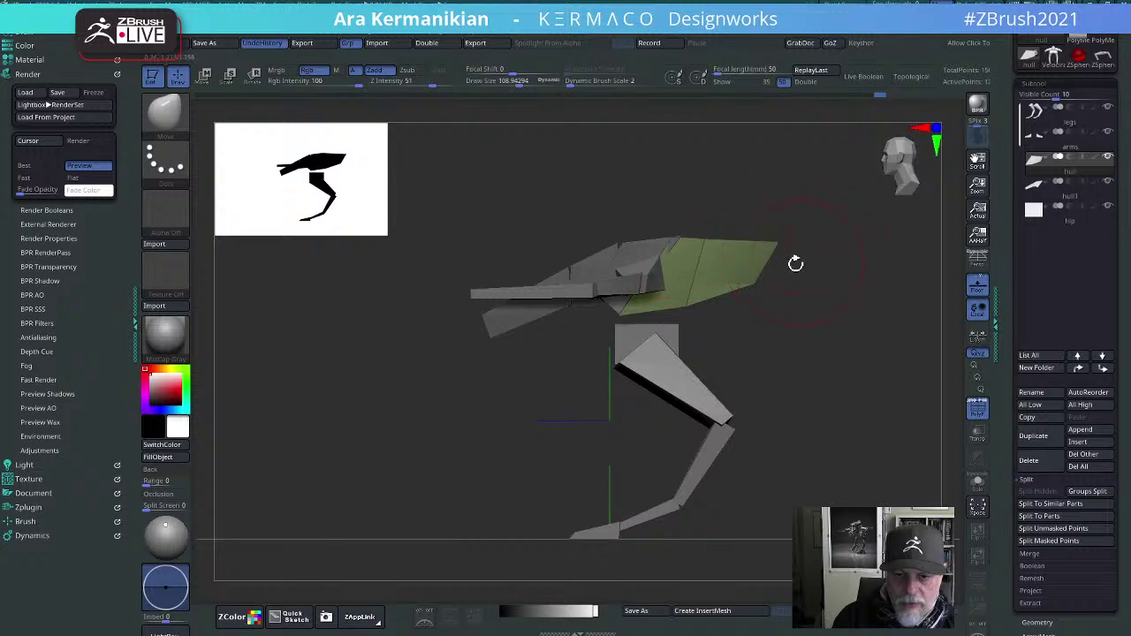
{"action": "left_click", "coordinate": [623, 249], "text": "alt"}
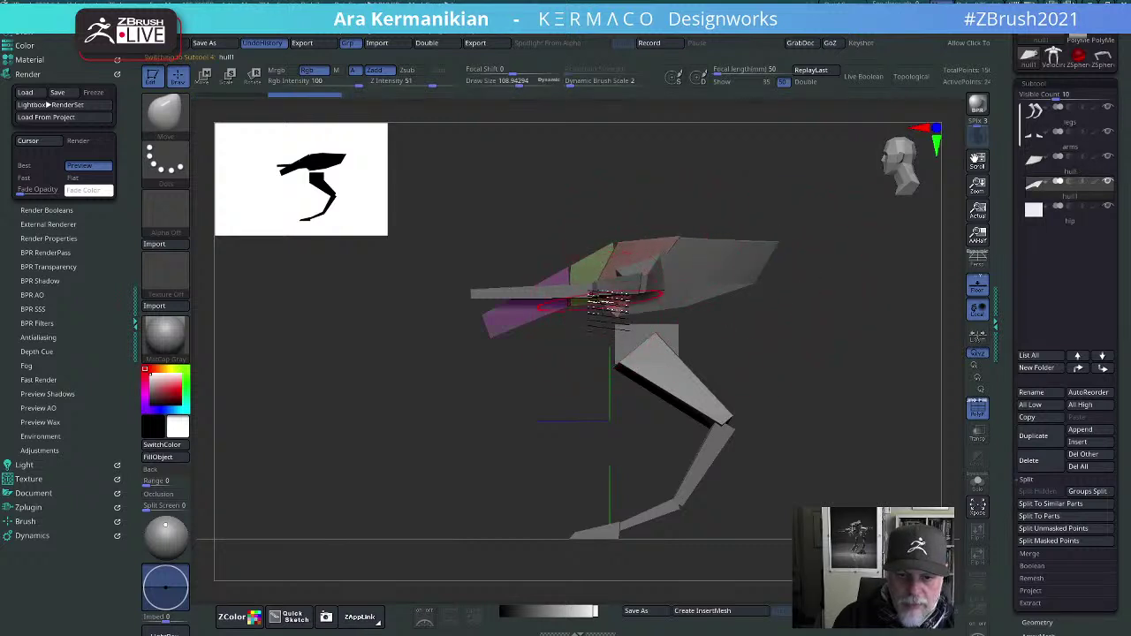
{"action": "mouse_move", "coordinate": [580, 303]}
{"action": "left_mouse_down"}
{"action": "mouse_move", "coordinate": [584, 324]}
{"action": "mouse_move", "coordinate": [607, 320]}
{"action": "left_mouse_up"}
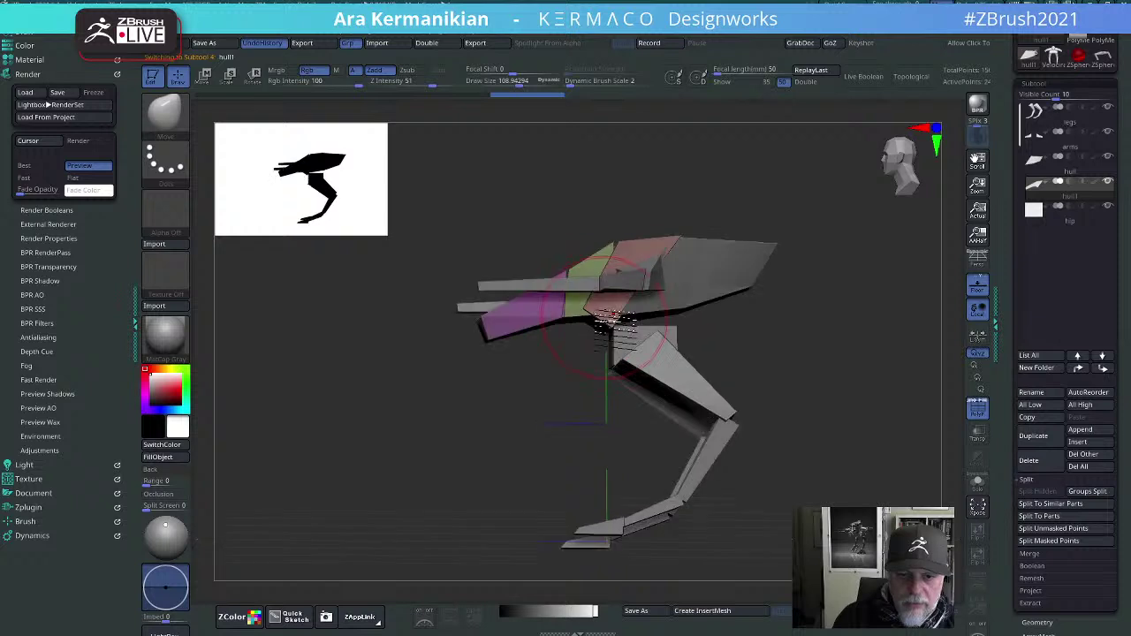
{"action": "mouse_move", "coordinate": [512, 359]}
{"action": "left_mouse_down"}
{"action": "mouse_move", "coordinate": [487, 409]}
{"action": "mouse_move", "coordinate": [505, 384]}
{"action": "left_mouse_up"}
{"action": "key", "text": "s"}
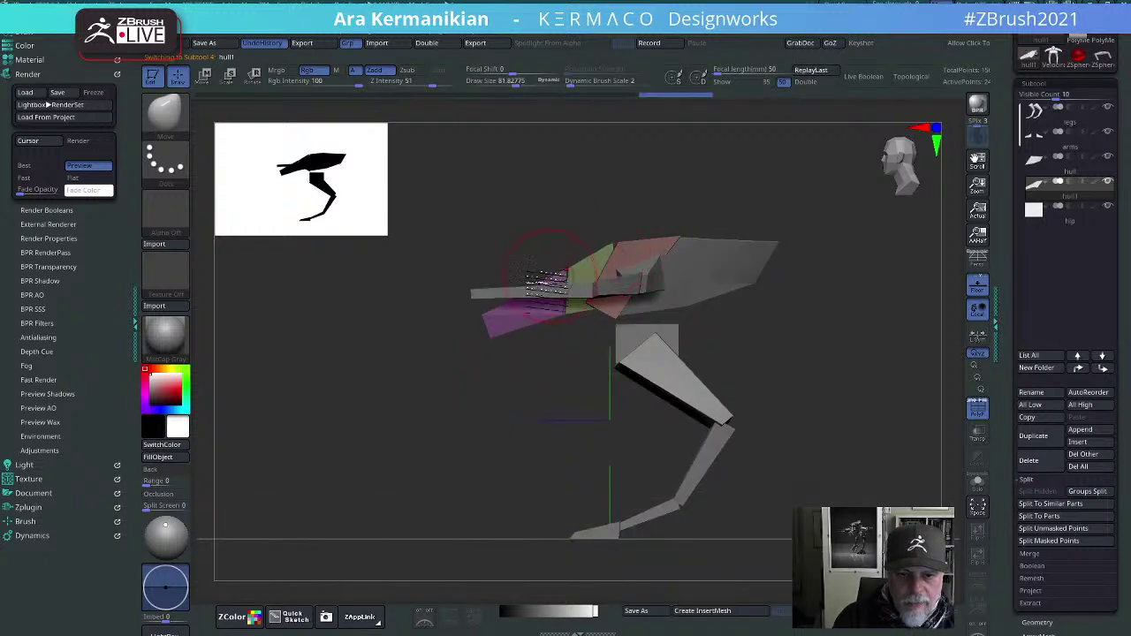
{"action": "mouse_move", "coordinate": [385, 444]}
{"action": "left_mouse_down"}
{"action": "mouse_move", "coordinate": [849, 363]}
{"action": "mouse_move", "coordinate": [814, 354]}
{"action": "left_mouse_up"}
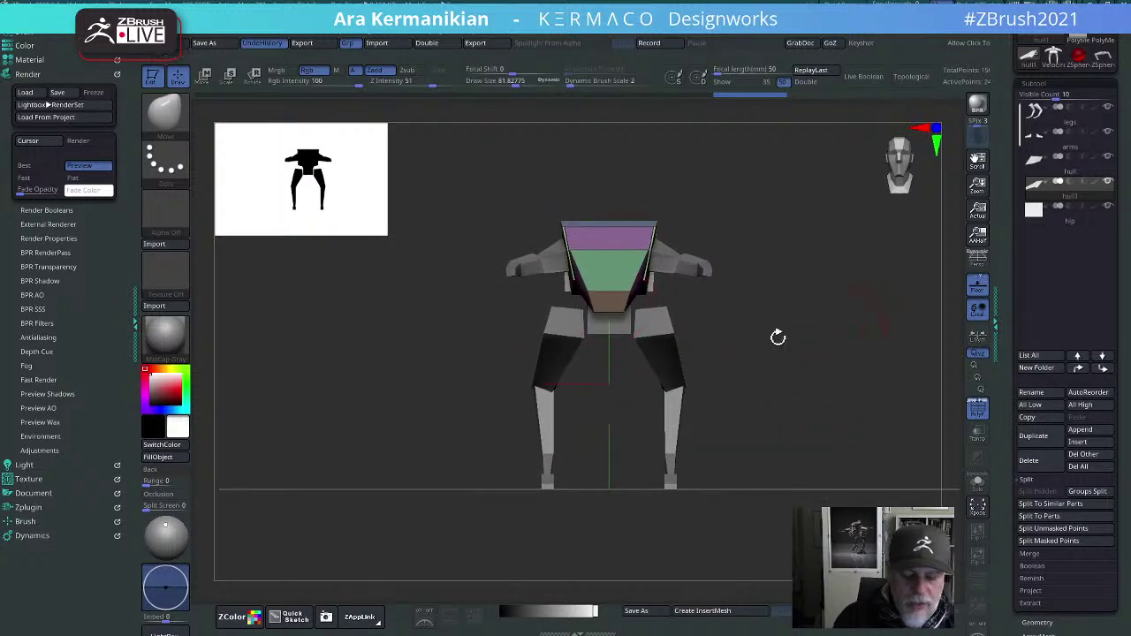
Step: Merge all visible subtools into a single new tool and make the merged mech the active tool
{"action": "key", "text": "w"}
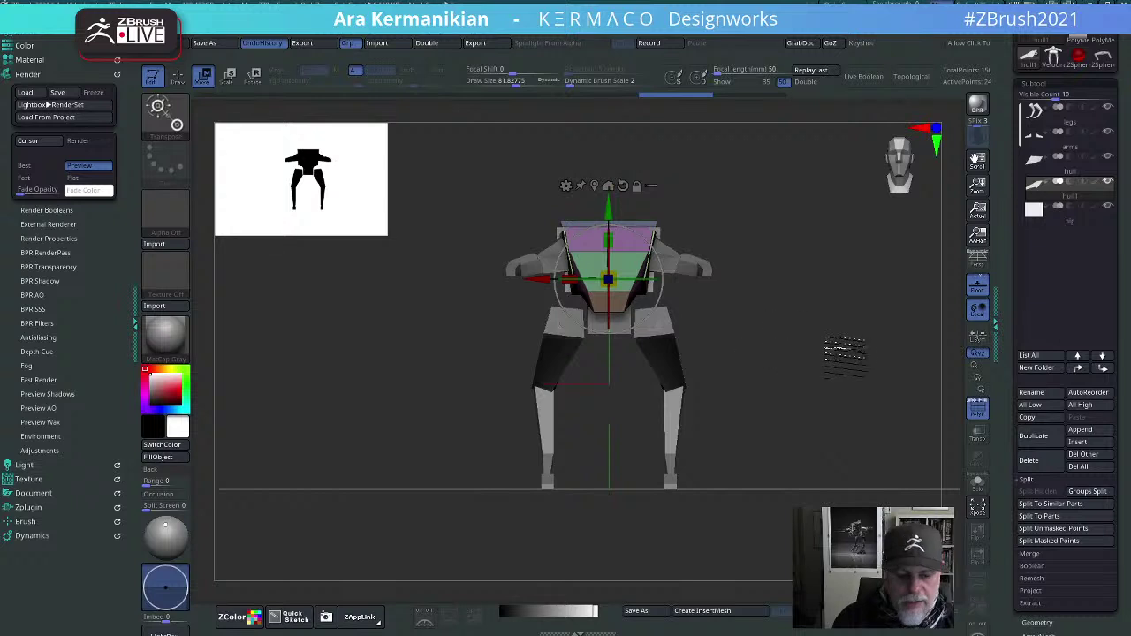
{"action": "left_click", "coordinate": [1029, 554]}
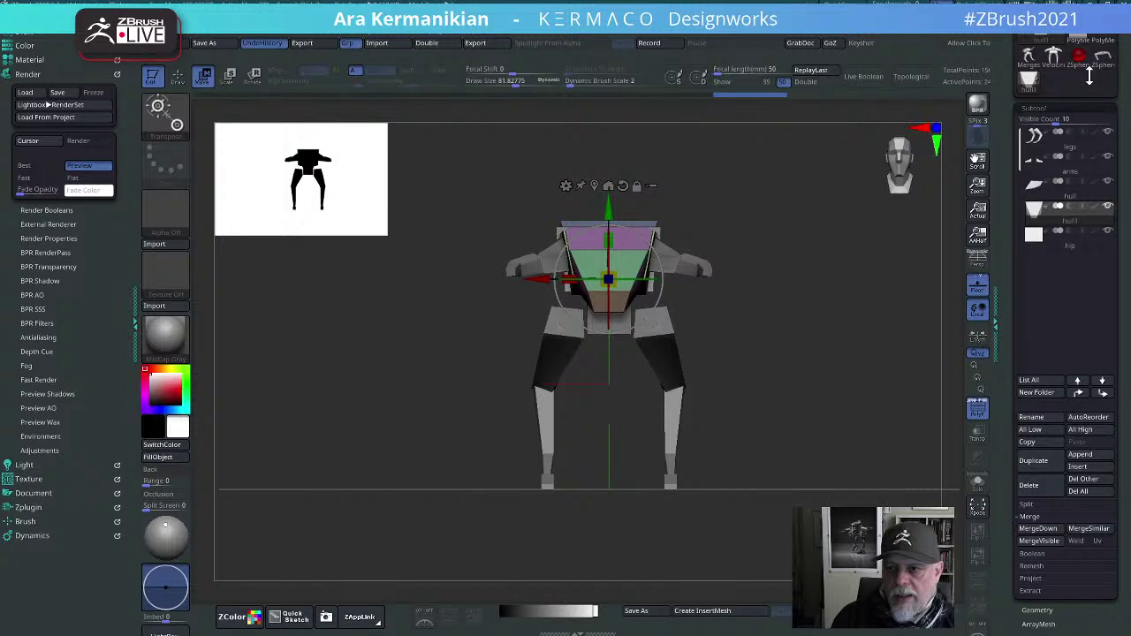
{"action": "left_click", "coordinate": [1032, 72]}
{"action": "mouse_move", "coordinate": [776, 340]}
{"action": "left_mouse_down"}
{"action": "mouse_move", "coordinate": [758, 336]}
{"action": "mouse_move", "coordinate": [818, 340]}
{"action": "mouse_move", "coordinate": [770, 338]}
{"action": "left_mouse_up"}
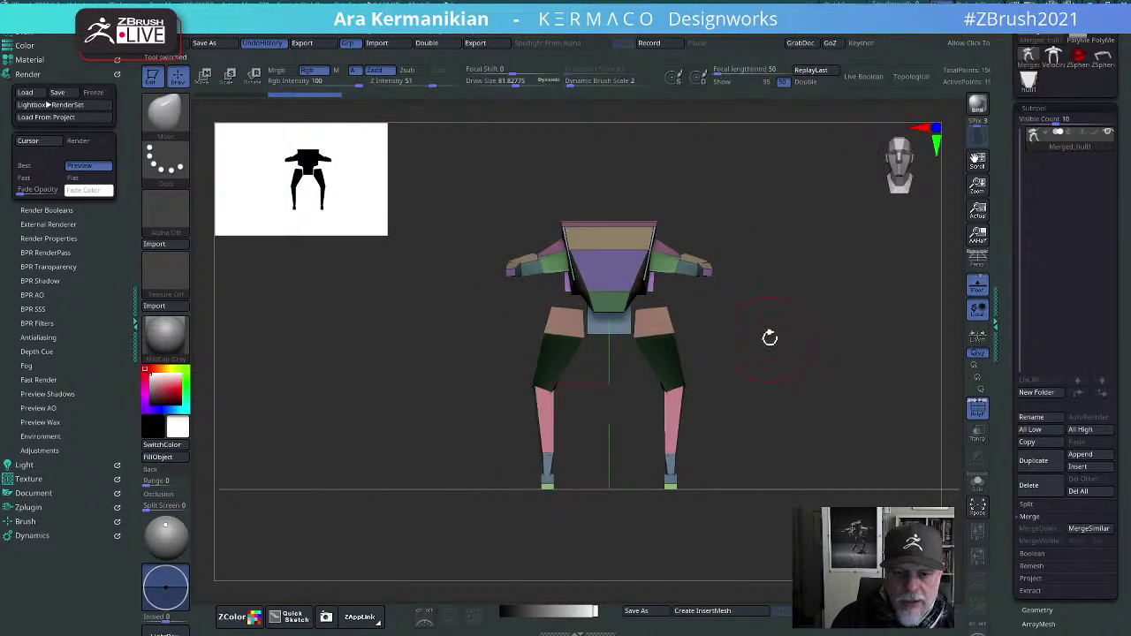
Step: Apply the Extender deformer to the merged mech and move its split point up into the middle of the hull
{"action": "key", "text": "w"}
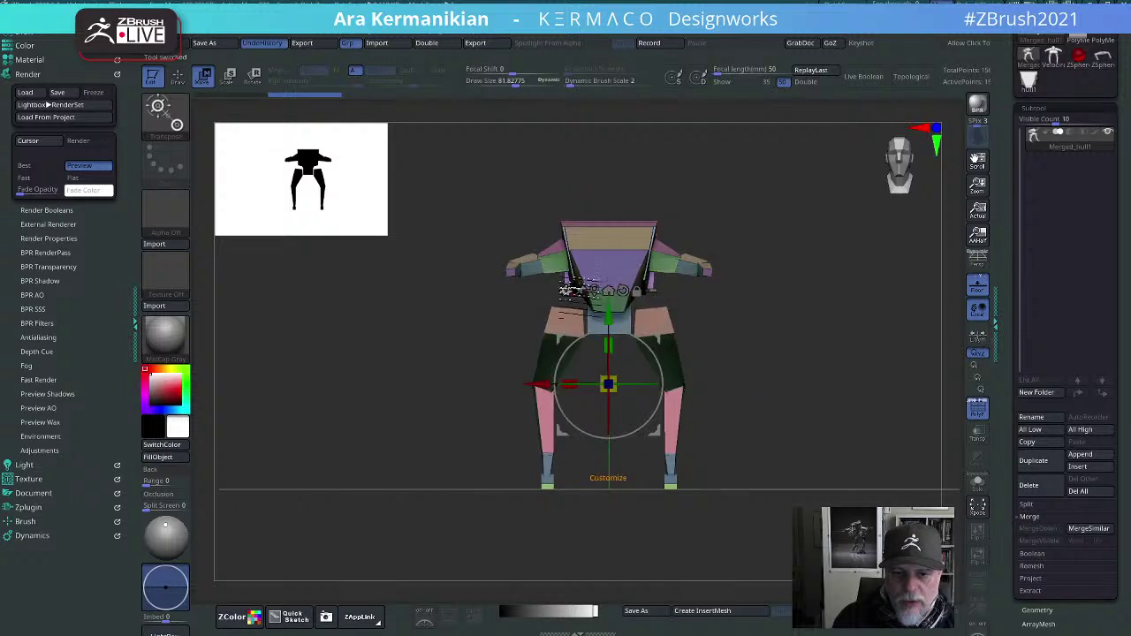
{"action": "left_click", "coordinate": [624, 290]}
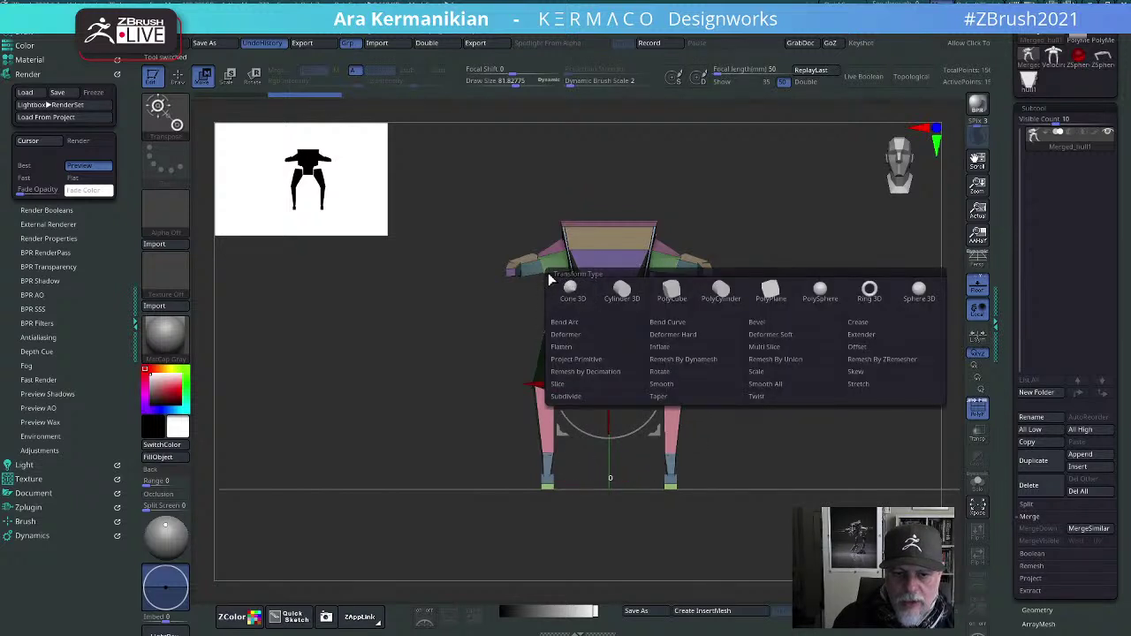
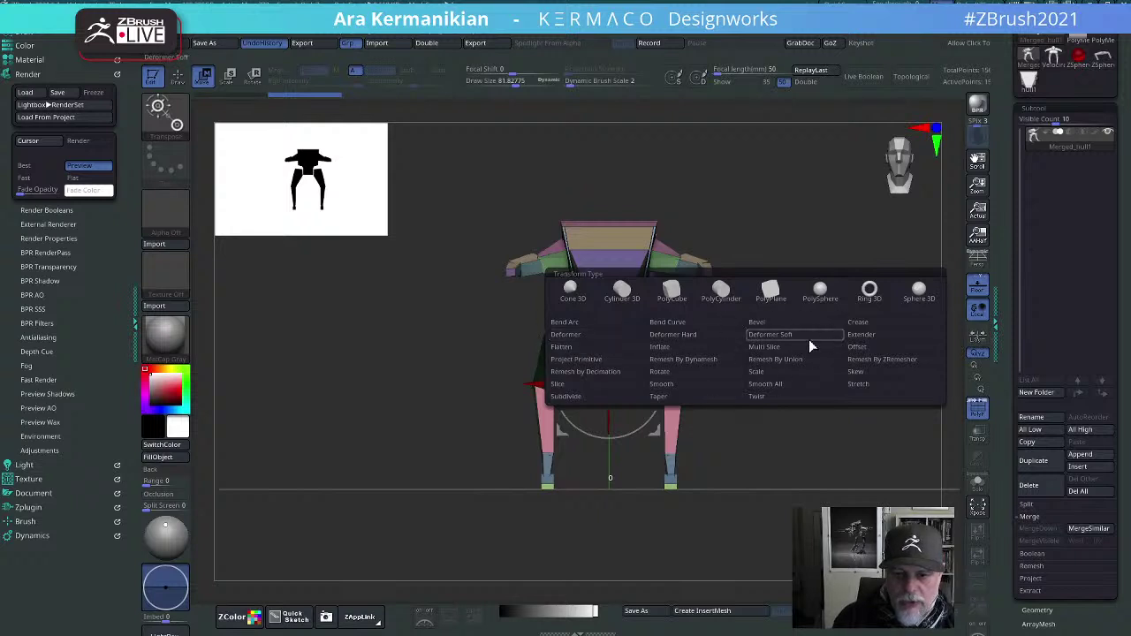
{"action": "left_click", "coordinate": [874, 336]}
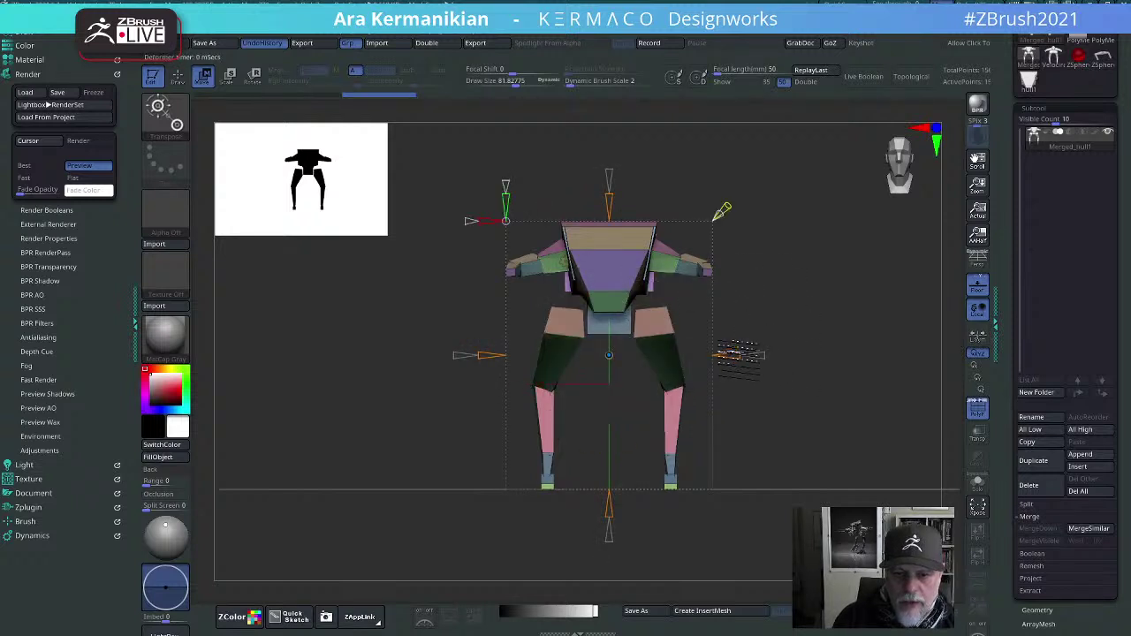
{"action": "left_click_drag", "start_coordinate": [738, 357], "coordinate": [749, 357]}
{"action": "mouse_move", "coordinate": [898, 350]}
{"action": "left_mouse_down"}
{"action": "mouse_move", "coordinate": [882, 355]}
{"action": "mouse_move", "coordinate": [932, 353]}
{"action": "mouse_move", "coordinate": [884, 341]}
{"action": "mouse_move", "coordinate": [911, 353]}
{"action": "mouse_move", "coordinate": [897, 361]}
{"action": "left_mouse_up"}
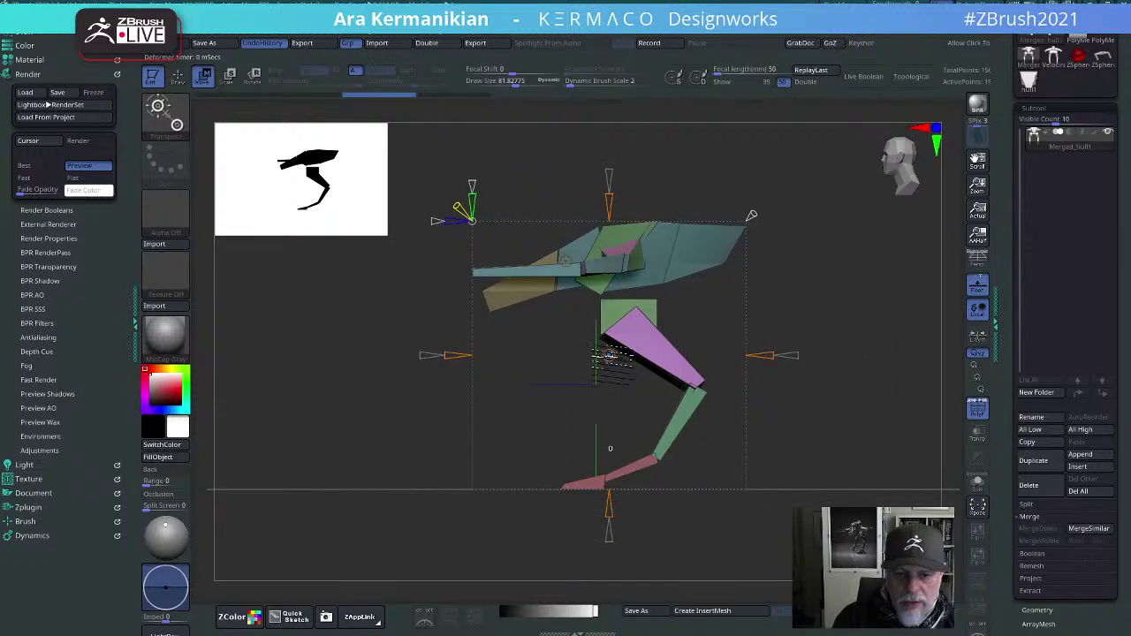
{"action": "mouse_move", "coordinate": [609, 355]}
{"action": "left_mouse_down"}
{"action": "mouse_move", "coordinate": [825, 353]}
{"action": "mouse_move", "coordinate": [645, 354]}
{"action": "left_mouse_up"}
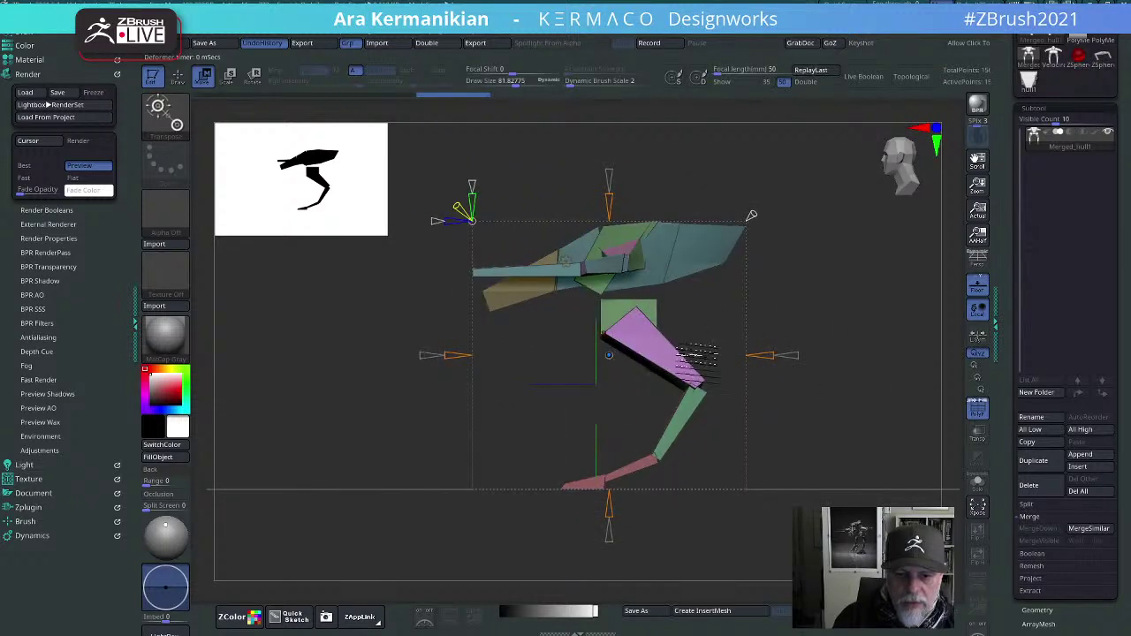
{"action": "left_click_drag", "start_coordinate": [834, 327], "coordinate": [821, 328]}
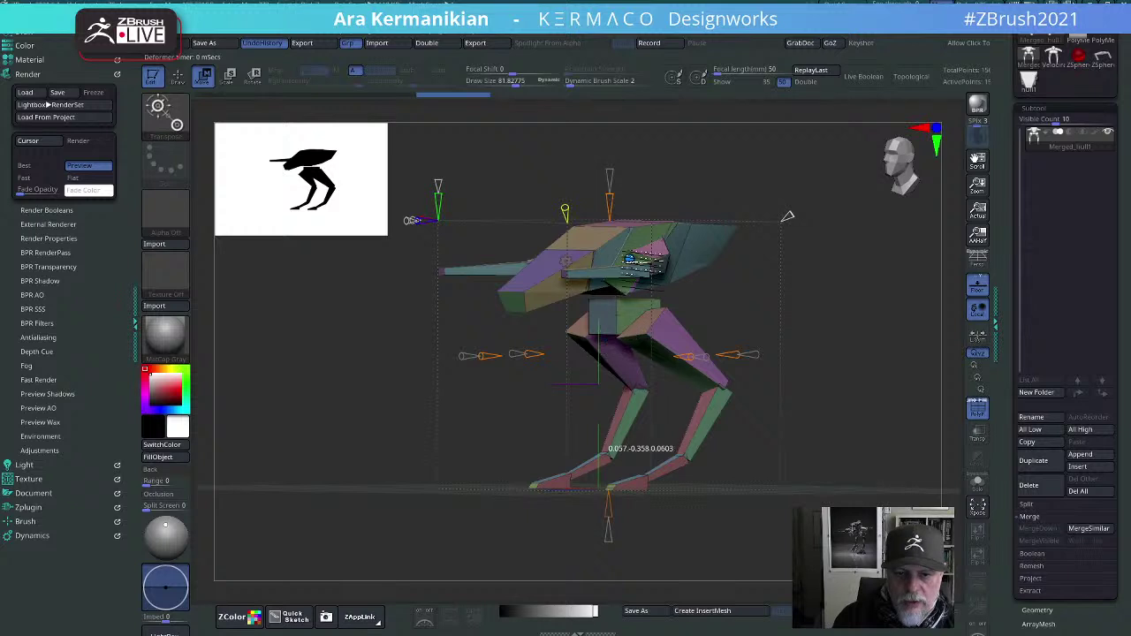
Step: Stretch the merged mech vertically with the deformer so a straight band is inserted through the middle of the hull
{"action": "left_click_drag", "start_coordinate": [845, 287], "coordinate": [919, 298], "text": "shift"}
{"action": "mouse_move", "coordinate": [795, 389]}
{"action": "left_mouse_down"}
{"action": "mouse_move", "coordinate": [813, 396]}
{"action": "mouse_move", "coordinate": [800, 398]}
{"action": "left_mouse_up"}
{"action": "left_click_drag", "start_coordinate": [610, 508], "coordinate": [609, 523]}
{"action": "left_click_drag", "start_coordinate": [609, 184], "coordinate": [609, 191]}
{"action": "left_click_drag", "start_coordinate": [882, 300], "coordinate": [774, 302]}
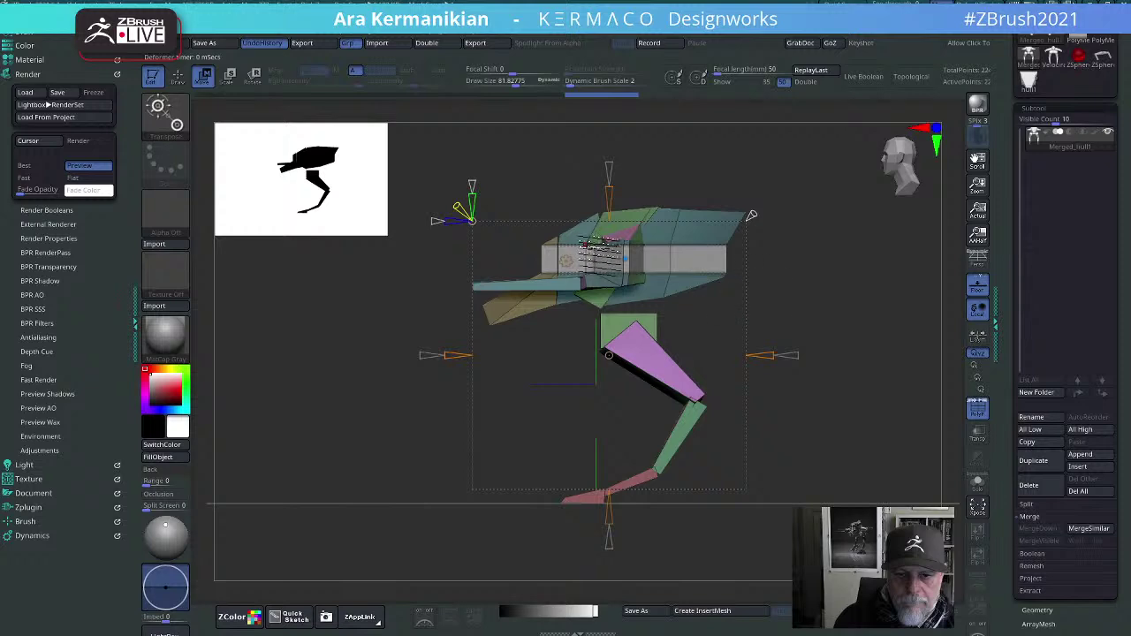
Step: Extend the merged mech slightly front to back in side view, and reduce the vertical extension of the hull
{"action": "left_click_drag", "start_coordinate": [775, 355], "coordinate": [786, 357]}
{"action": "left_click_drag", "start_coordinate": [871, 300], "coordinate": [811, 299]}
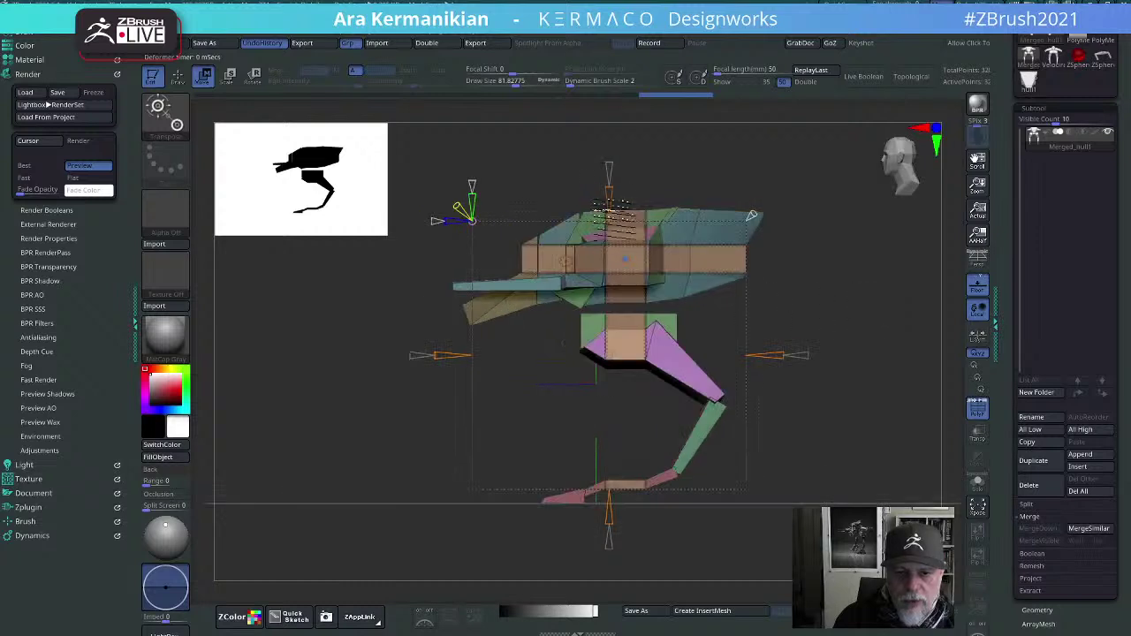
{"action": "left_click_drag", "start_coordinate": [617, 189], "coordinate": [617, 189]}
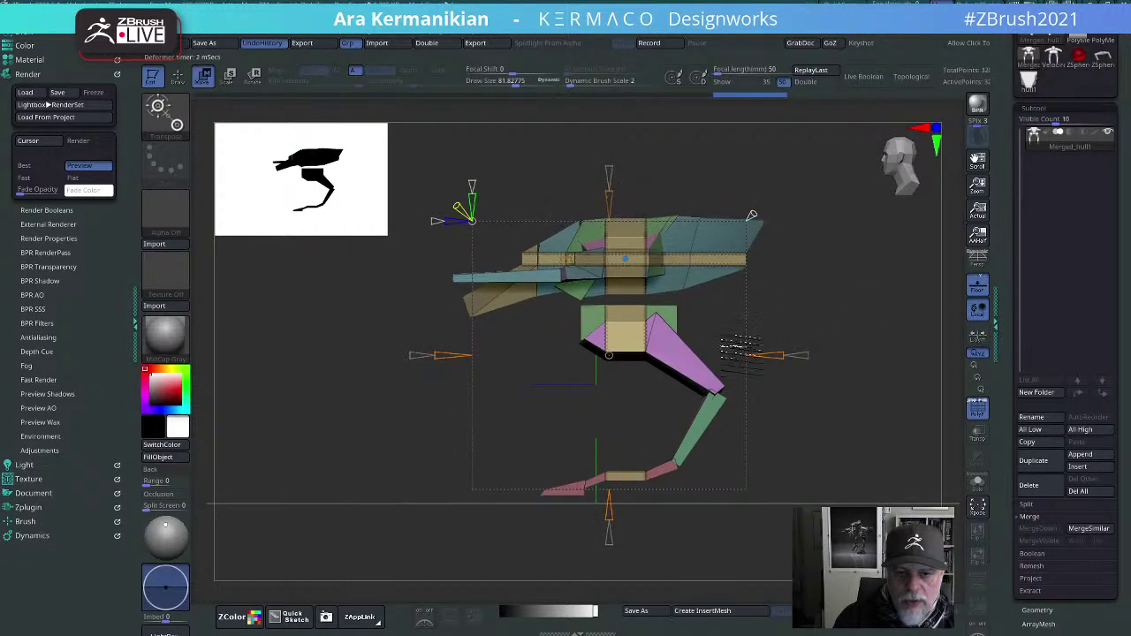
{"action": "mouse_move", "coordinate": [793, 357]}
{"action": "left_mouse_down"}
{"action": "mouse_move", "coordinate": [779, 355]}
{"action": "mouse_move", "coordinate": [790, 353]}
{"action": "left_mouse_up"}
{"action": "left_click_drag", "start_coordinate": [846, 291], "coordinate": [870, 329]}
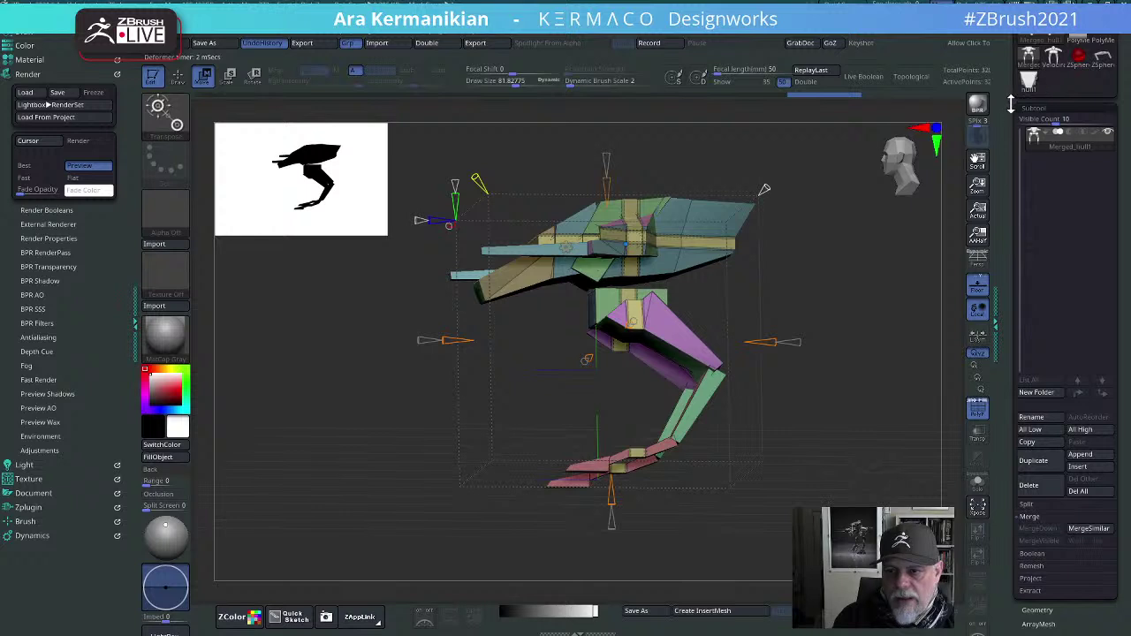
Step: Delete the merged test copy and make the original mech with separate subtools active in side view
{"action": "left_click", "coordinate": [1050, 487]}
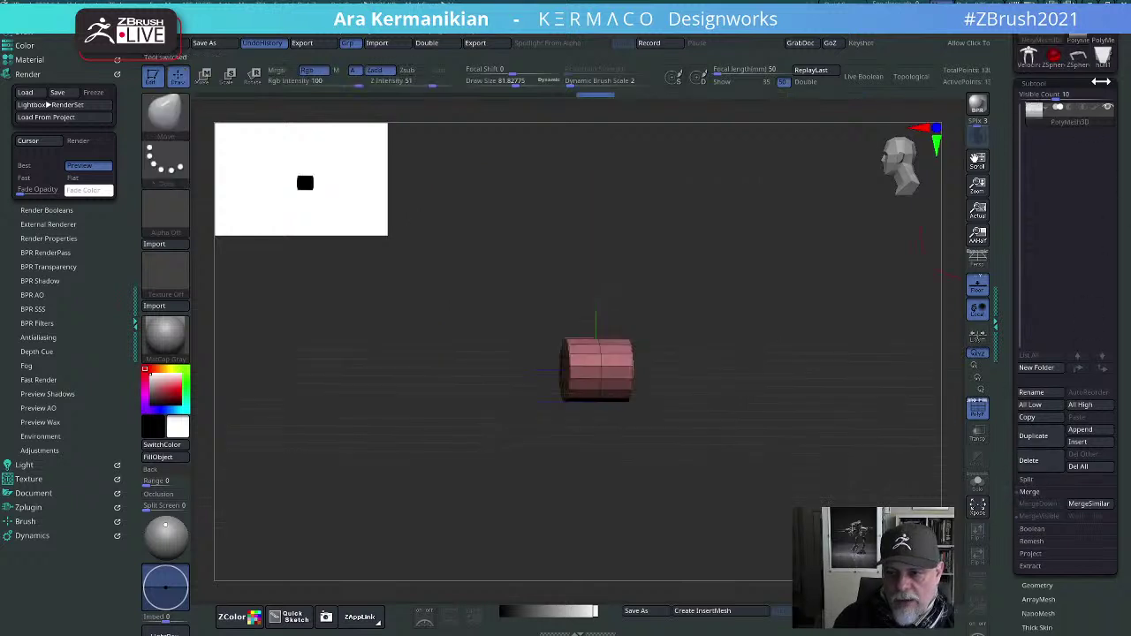
{"action": "left_click_drag", "start_coordinate": [1005, 124], "coordinate": [990, 233]}
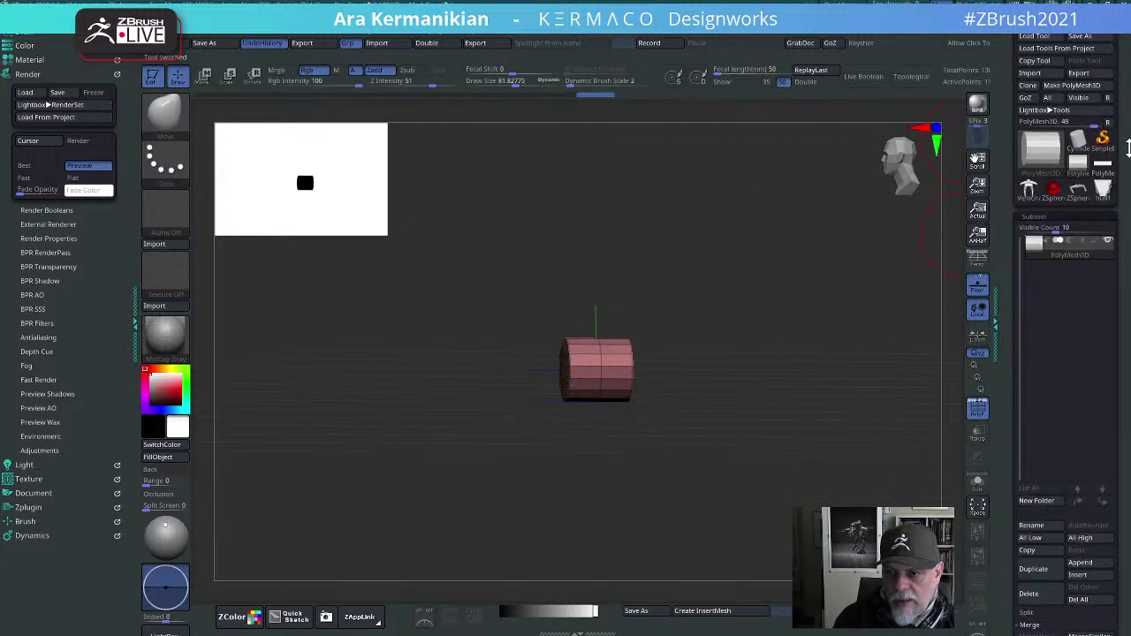
{"action": "left_click", "coordinate": [1103, 194]}
{"action": "left_click_drag", "start_coordinate": [793, 334], "coordinate": [765, 251], "text": "shift"}
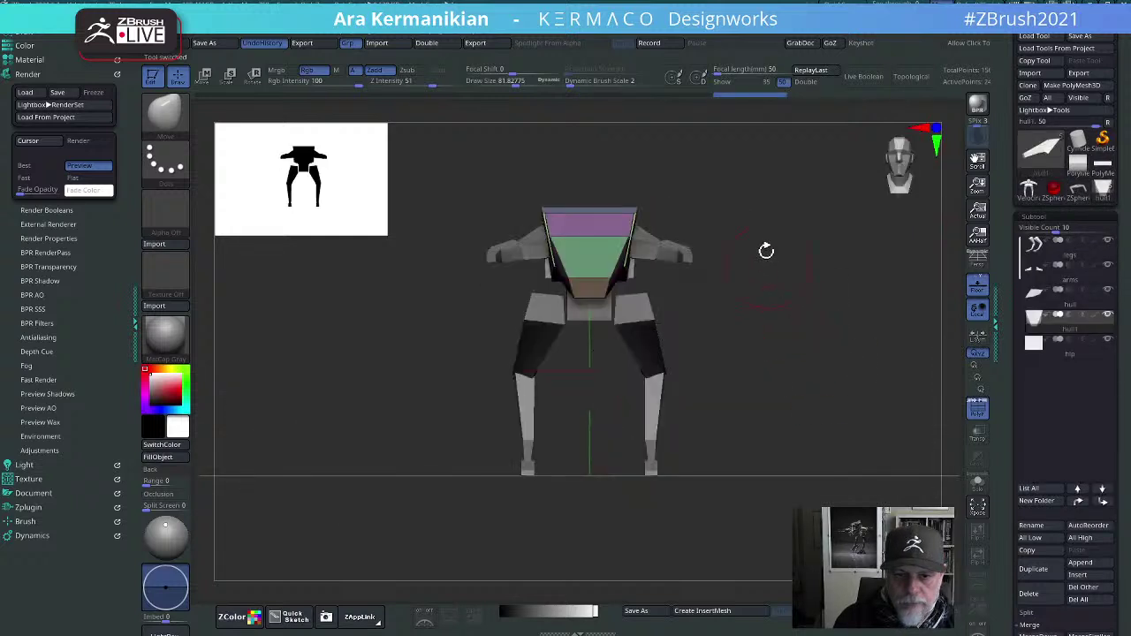
{"action": "left_click_drag", "start_coordinate": [883, 262], "coordinate": [790, 275], "text": "shift"}
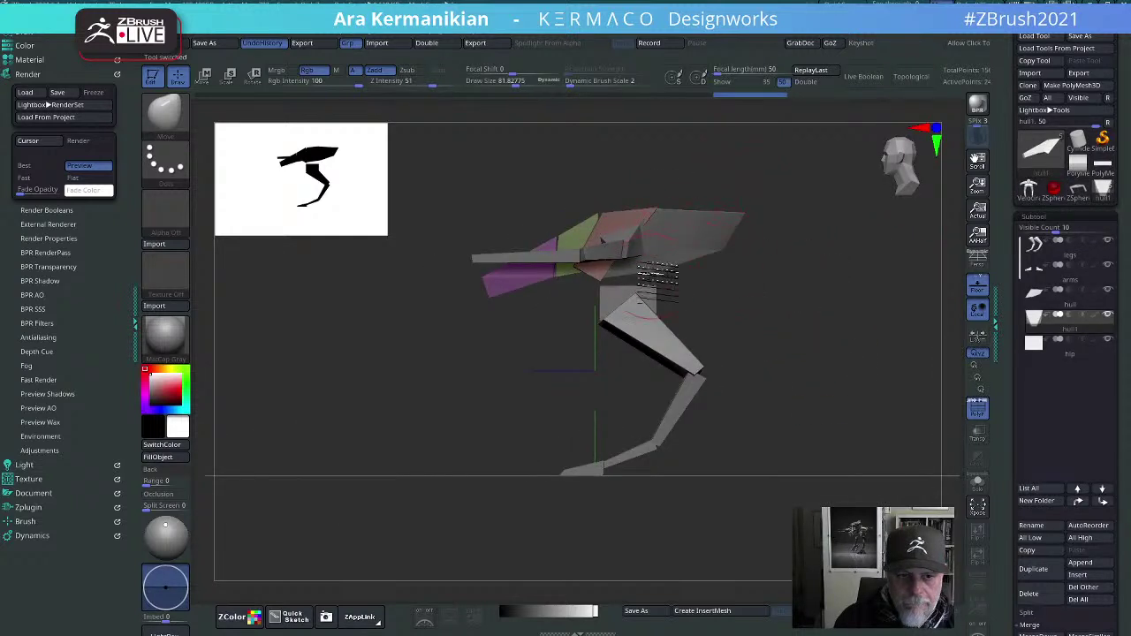
Step: Select the hip subtool and duplicate its block upward into the underside of the hull
{"action": "left_click", "coordinate": [650, 274], "text": "alt"}
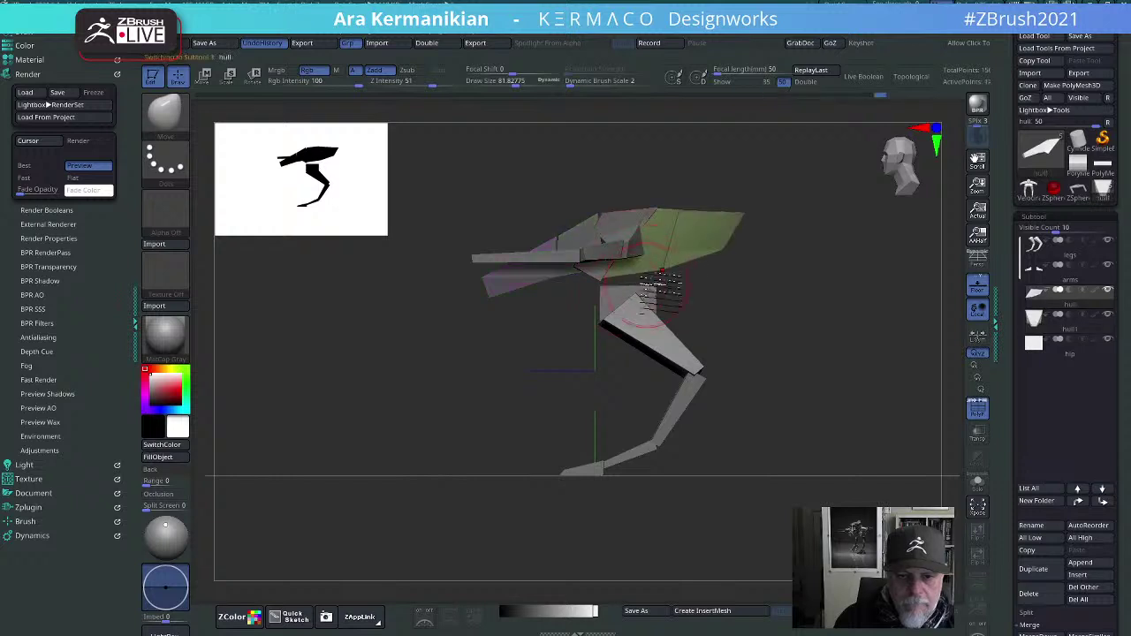
{"action": "left_click", "coordinate": [643, 306], "text": "alt"}
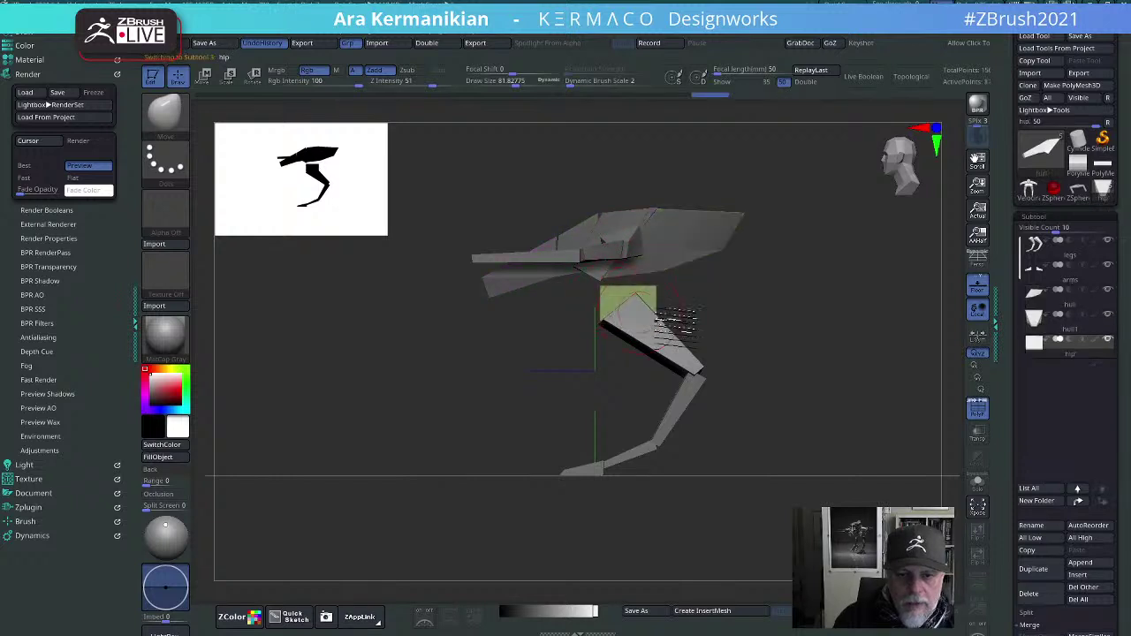
{"action": "left_click_drag", "start_coordinate": [707, 327], "coordinate": [642, 321], "text": "shift"}
{"action": "key", "text": "w"}
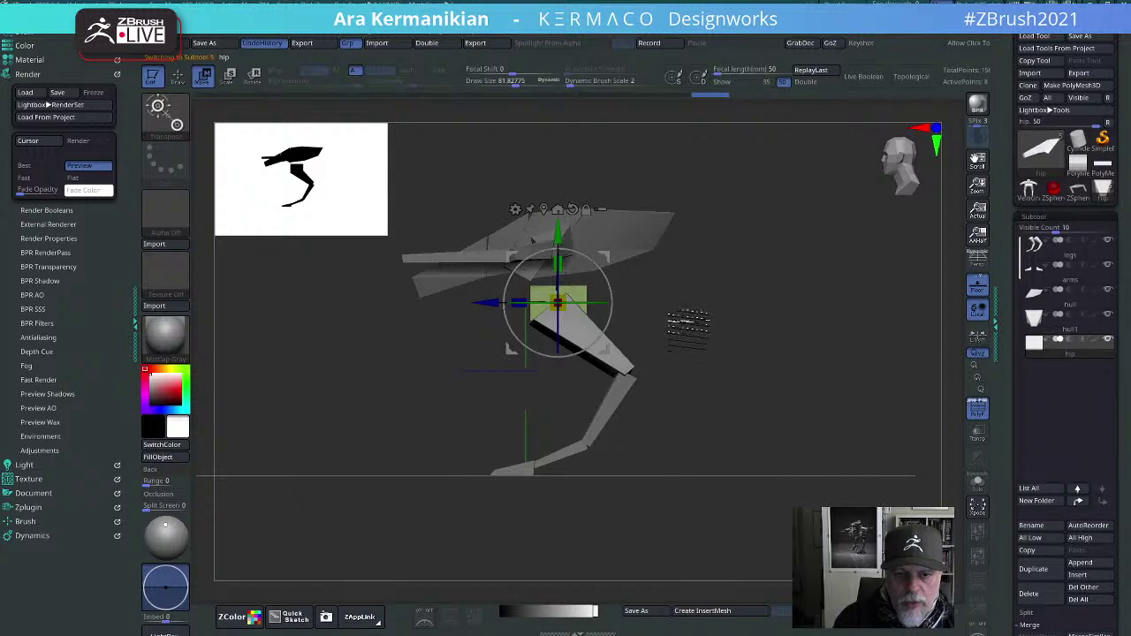
{"action": "mouse_move", "coordinate": [713, 321]}
{"action": "left_mouse_down"}
{"action": "mouse_move", "coordinate": [732, 331]}
{"action": "mouse_move", "coordinate": [716, 332]}
{"action": "left_mouse_up"}
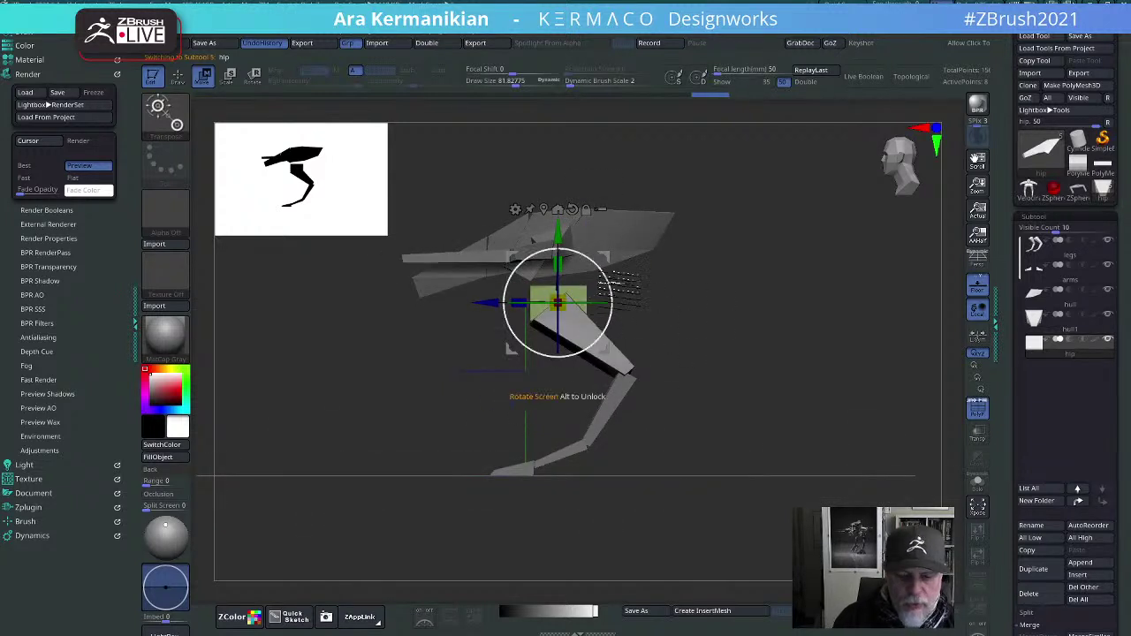
{"action": "left_click_drag", "start_coordinate": [560, 238], "coordinate": [560, 204]}
Step: Scale the upper hip block narrower across the mech's width and return to draw mode in front view
{"action": "left_click_drag", "start_coordinate": [727, 313], "coordinate": [744, 310], "text": "shift"}
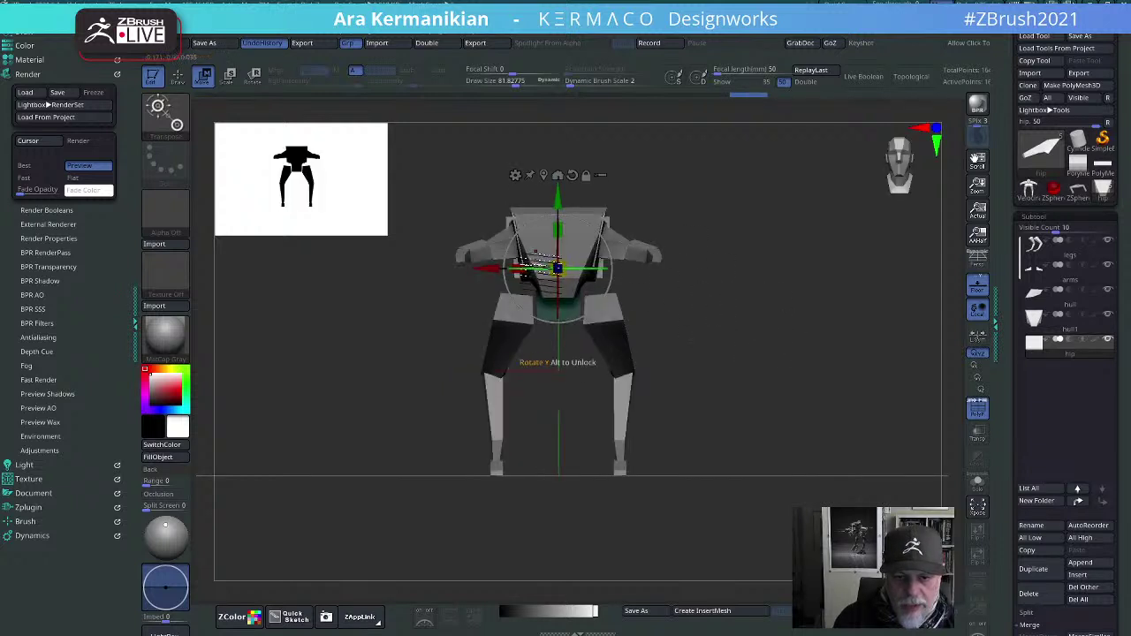
{"action": "left_click_drag", "start_coordinate": [818, 349], "coordinate": [844, 382]}
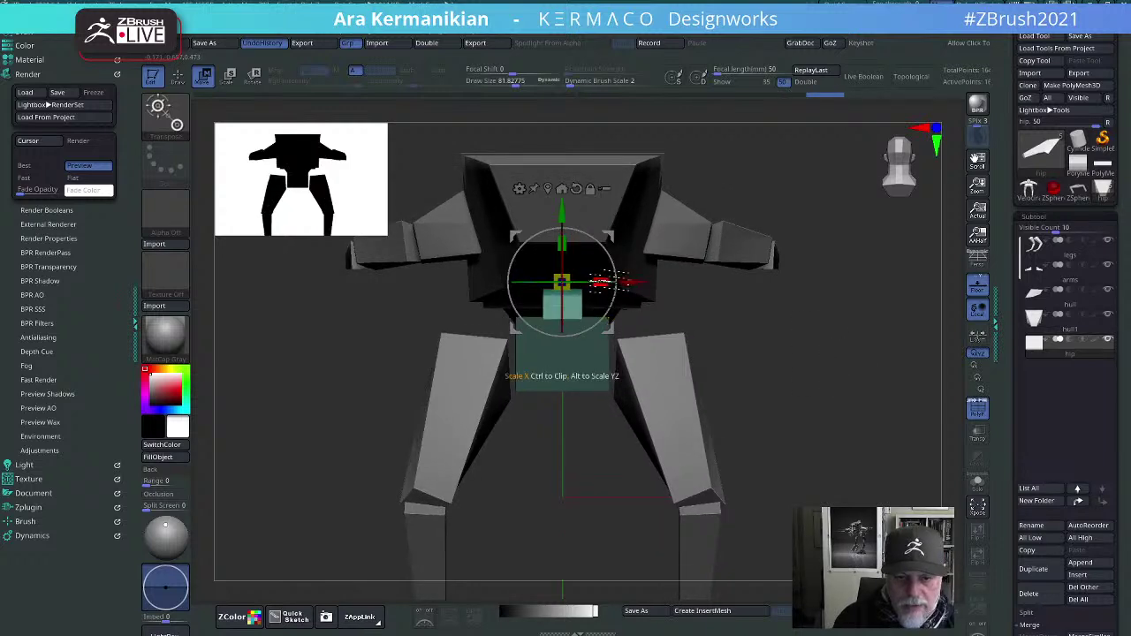
{"action": "left_click_drag", "start_coordinate": [677, 285], "coordinate": [797, 234]}
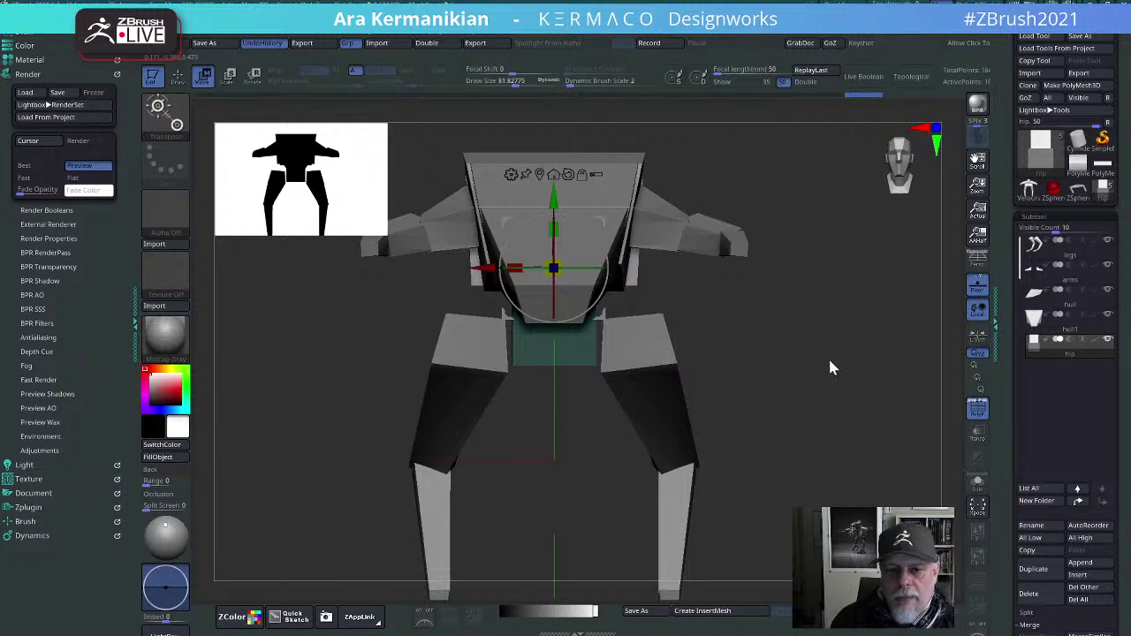
{"action": "left_click_drag", "start_coordinate": [830, 368], "coordinate": [659, 301]}
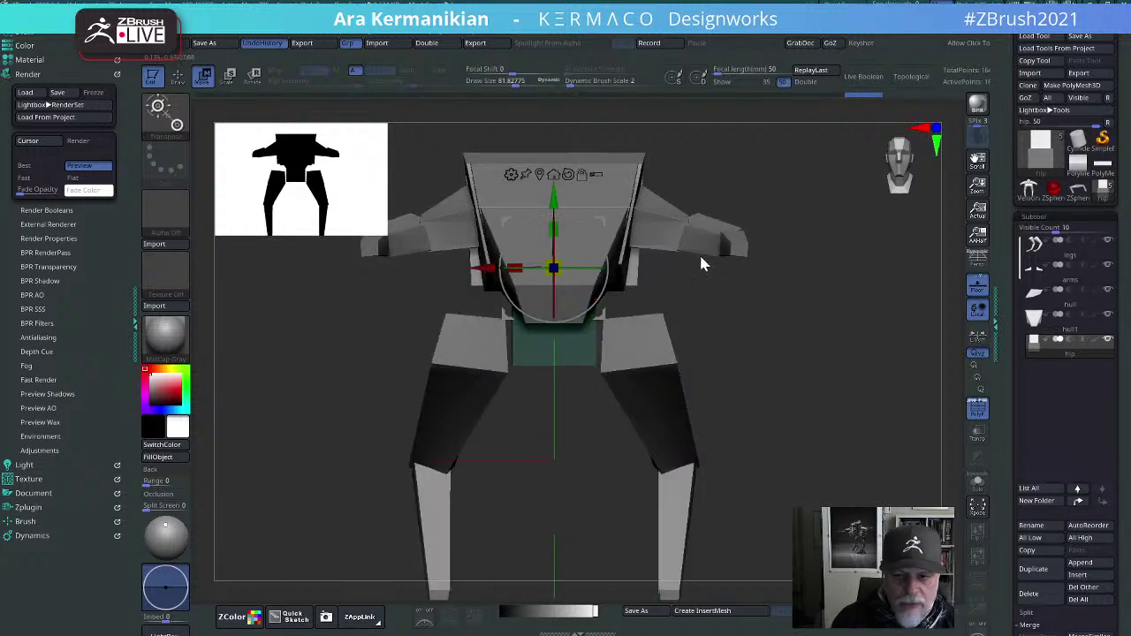
{"action": "key", "text": "q"}
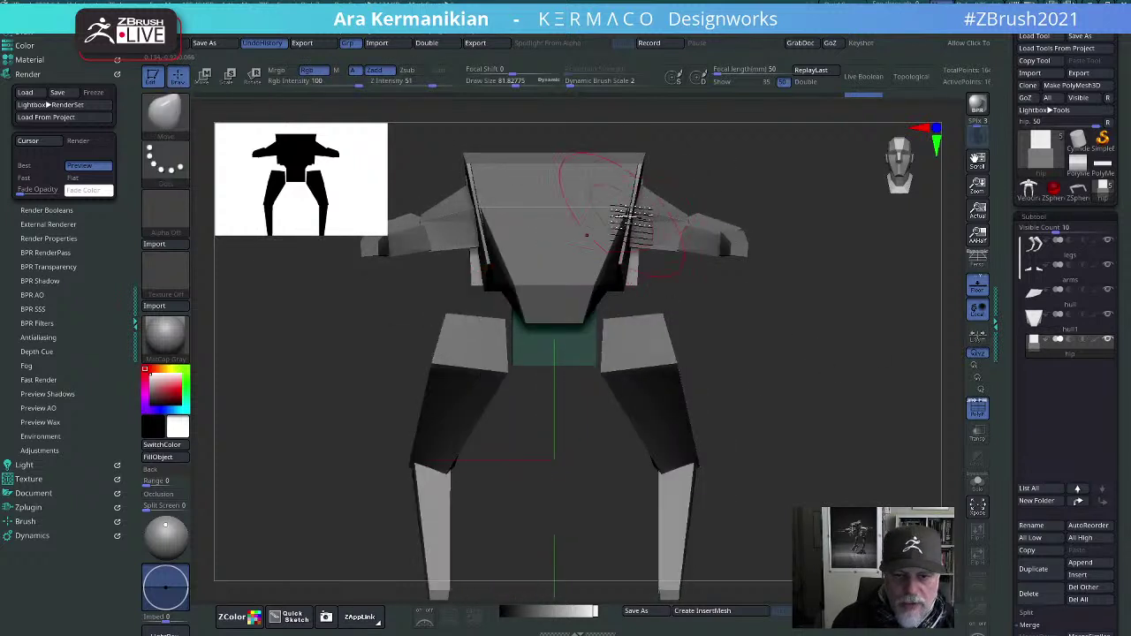
Step: Select the hull1 subtool and nudge its lower side with the Move brush at a draw size of about 51
{"action": "left_click", "coordinate": [619, 221], "text": "alt"}
{"action": "mouse_move", "coordinate": [751, 380]}
{"action": "left_mouse_down"}
{"action": "mouse_move", "coordinate": [778, 314]}
{"action": "mouse_move", "coordinate": [619, 296]}
{"action": "left_mouse_up"}
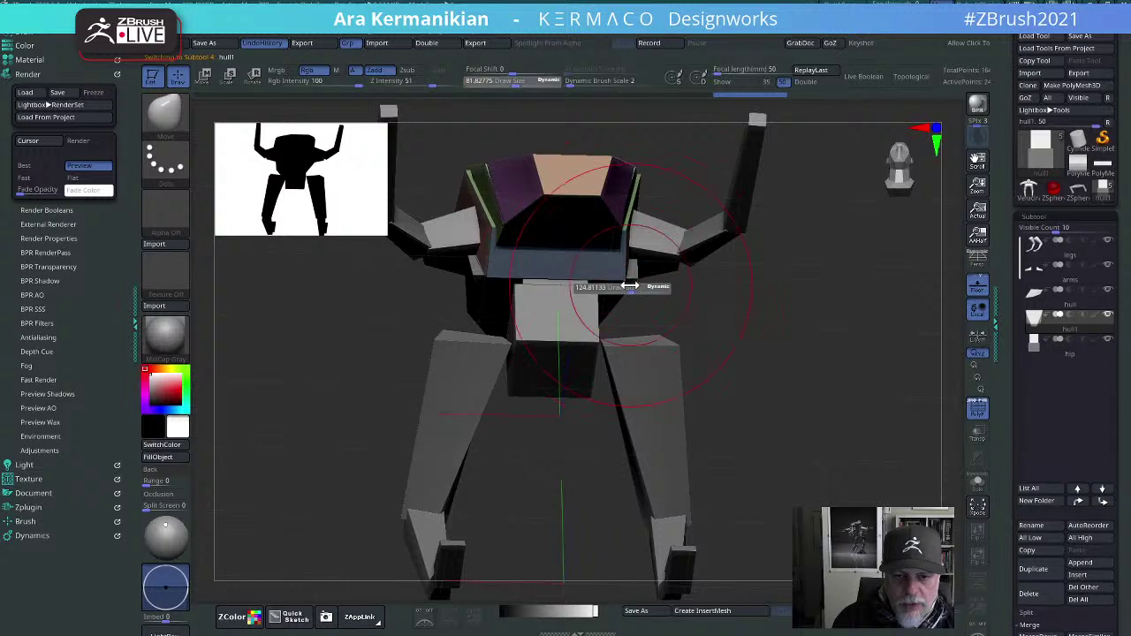
{"action": "key", "text": "s"}
{"action": "left_click_drag", "start_coordinate": [491, 277], "coordinate": [479, 276]}
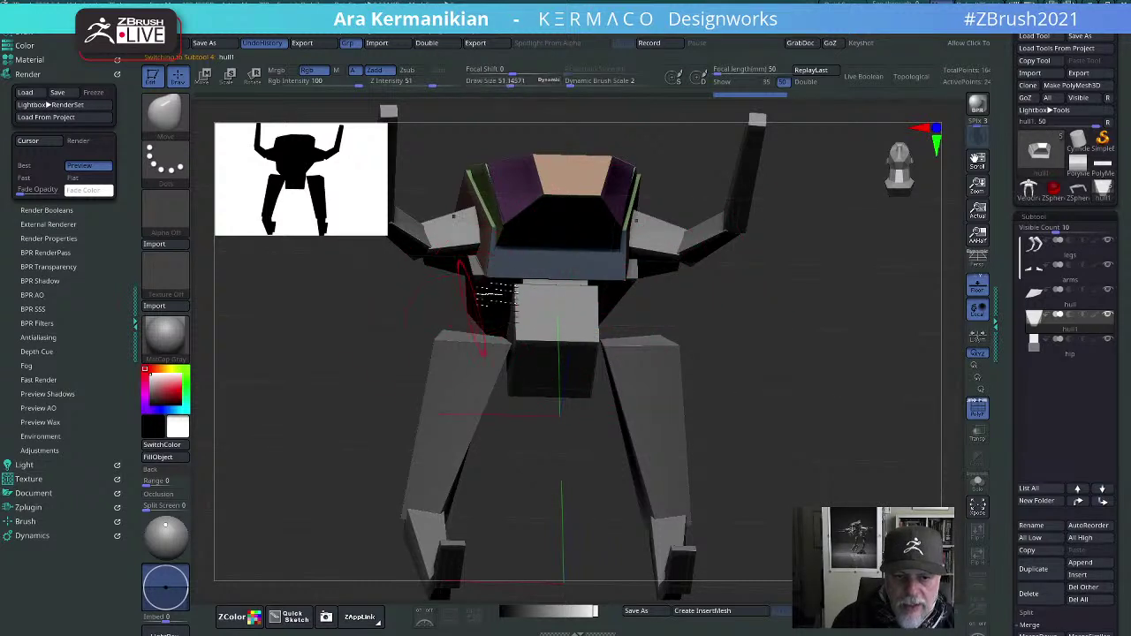
{"action": "left_click_drag", "start_coordinate": [790, 348], "coordinate": [757, 383]}
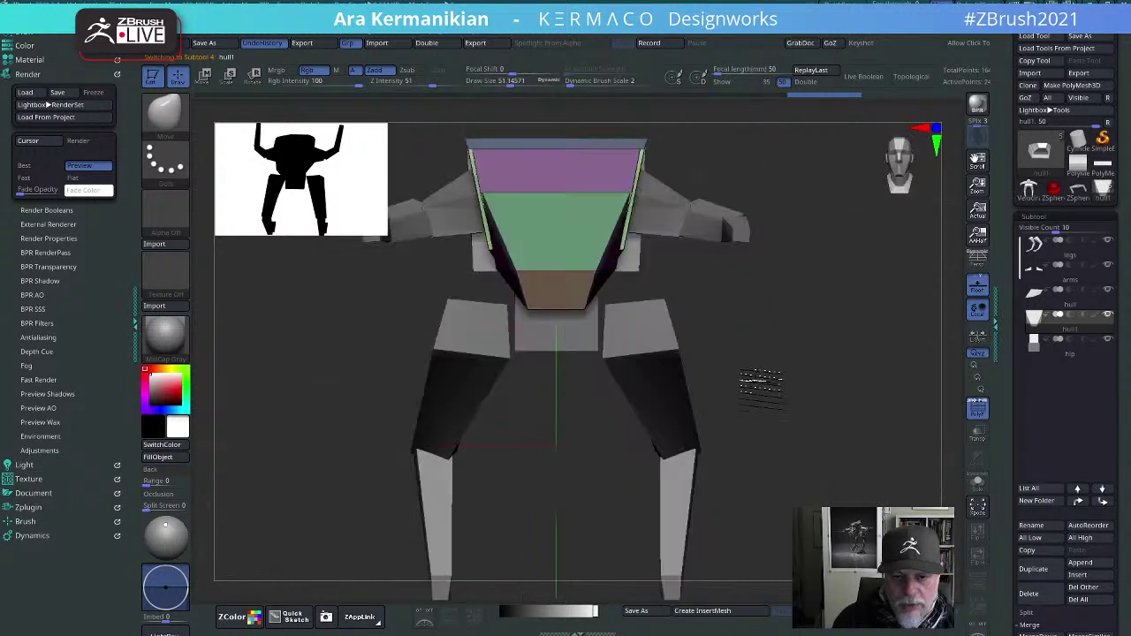
{"action": "left_click_drag", "start_coordinate": [645, 264], "coordinate": [659, 314]}
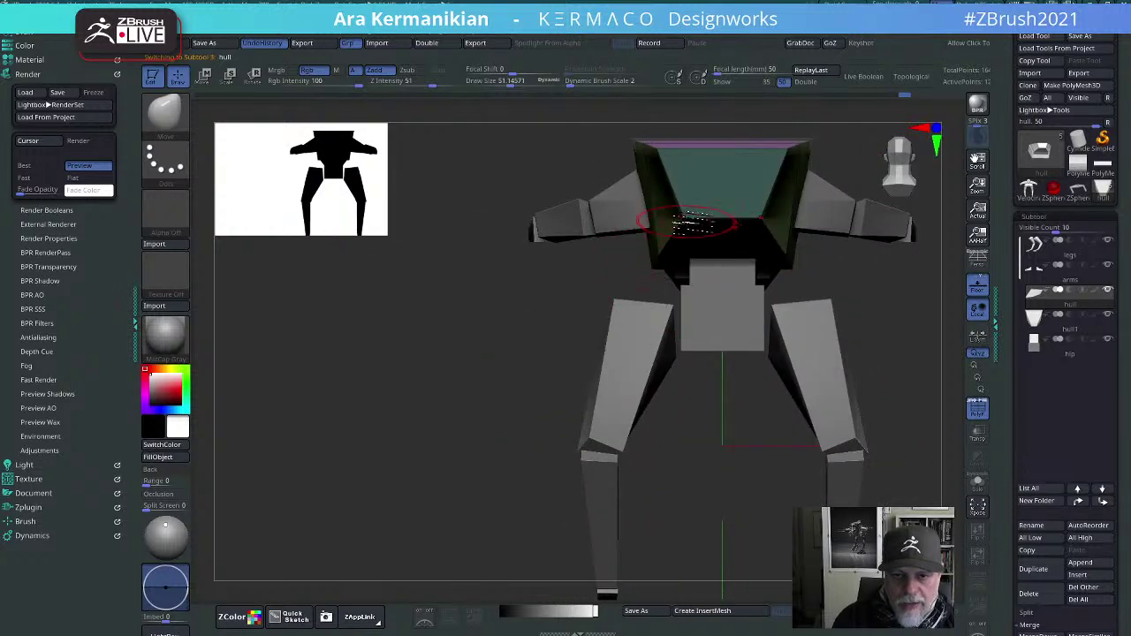
Step: Adjust the lower edge of the rear hull subtool in side view with the Move brush at a draw size of about 34
{"action": "left_click_drag", "start_coordinate": [451, 322], "coordinate": [880, 354]}
{"action": "left_click_drag", "start_coordinate": [879, 354], "coordinate": [823, 357]}
{"action": "left_click_drag", "start_coordinate": [376, 343], "coordinate": [392, 336], "text": "shift"}
{"action": "mouse_move", "coordinate": [813, 371]}
{"action": "left_mouse_down", "text": "alt"}
{"action": "mouse_move", "coordinate": [749, 380]}
{"action": "mouse_move", "coordinate": [771, 387]}
{"action": "left_mouse_up", "text": "alt"}
{"action": "key", "text": "s"}
{"action": "mouse_move", "coordinate": [610, 359]}
{"action": "left_mouse_down"}
{"action": "mouse_move", "coordinate": [596, 359]}
{"action": "mouse_move", "coordinate": [733, 392]}
{"action": "mouse_move", "coordinate": [687, 379]}
{"action": "left_mouse_up"}
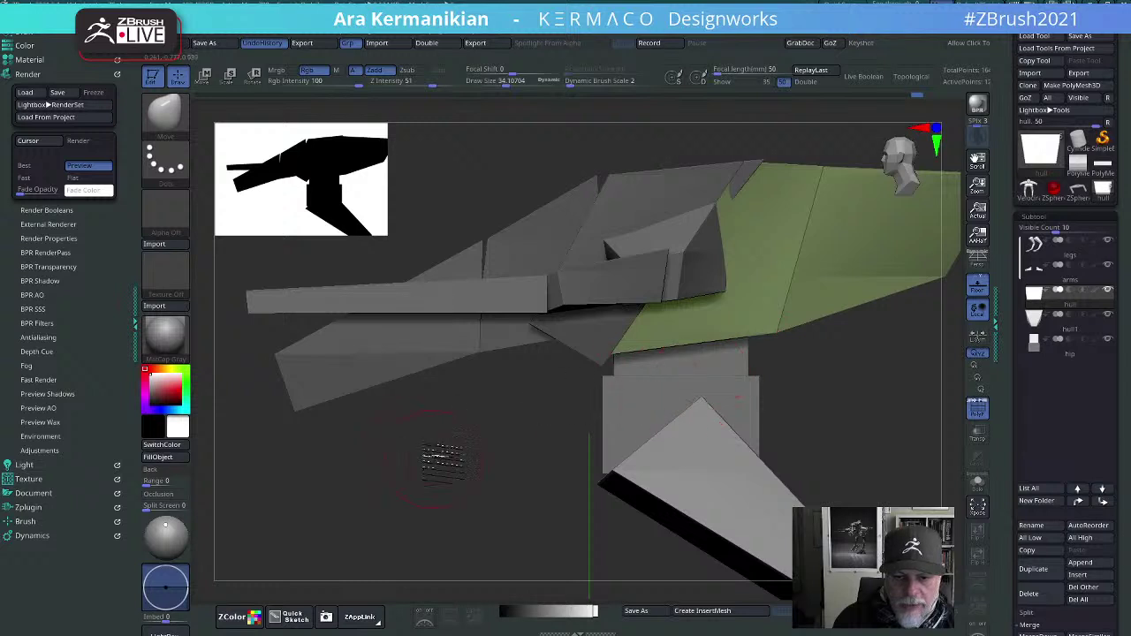
{"action": "left_click_drag", "start_coordinate": [442, 462], "coordinate": [359, 445], "text": "alt"}
{"action": "left_click_drag", "start_coordinate": [790, 415], "coordinate": [642, 286]}
{"action": "mouse_move", "coordinate": [872, 381]}
{"action": "left_mouse_down"}
{"action": "mouse_move", "coordinate": [872, 391]}
{"action": "mouse_move", "coordinate": [854, 384]}
{"action": "mouse_move", "coordinate": [745, 408]}
{"action": "left_mouse_up"}
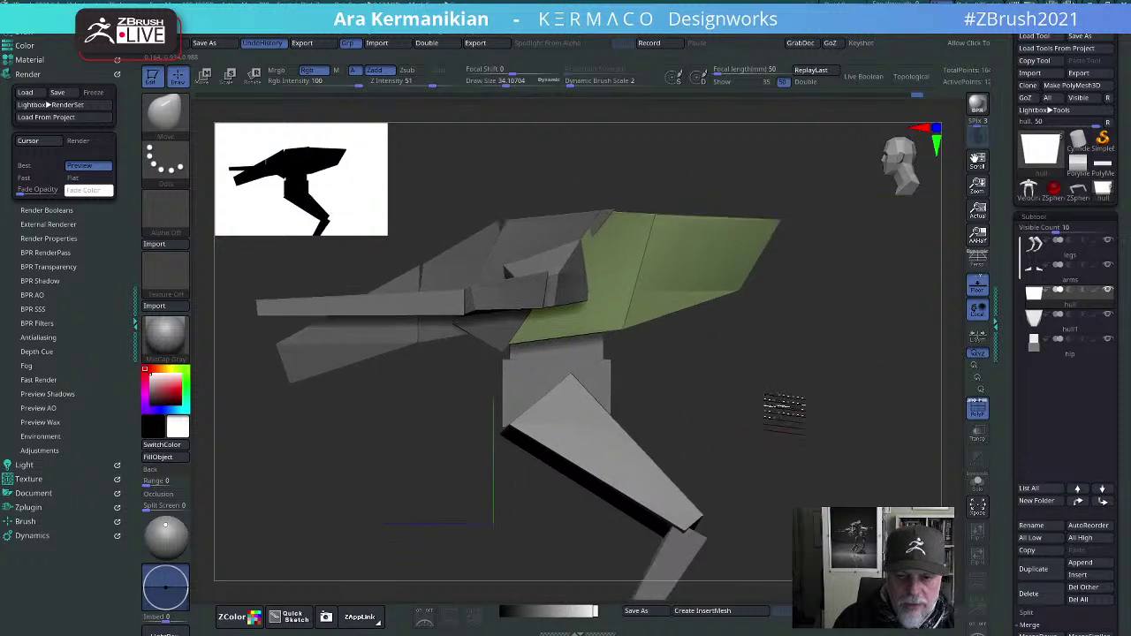
Step: Make ZModeler the active brush and slice the rear hull straight across horizontally in side view with SliceCurve
{"action": "key", "text": "b"}
{"action": "key", "text": "z"}
{"action": "key", "text": "m"}
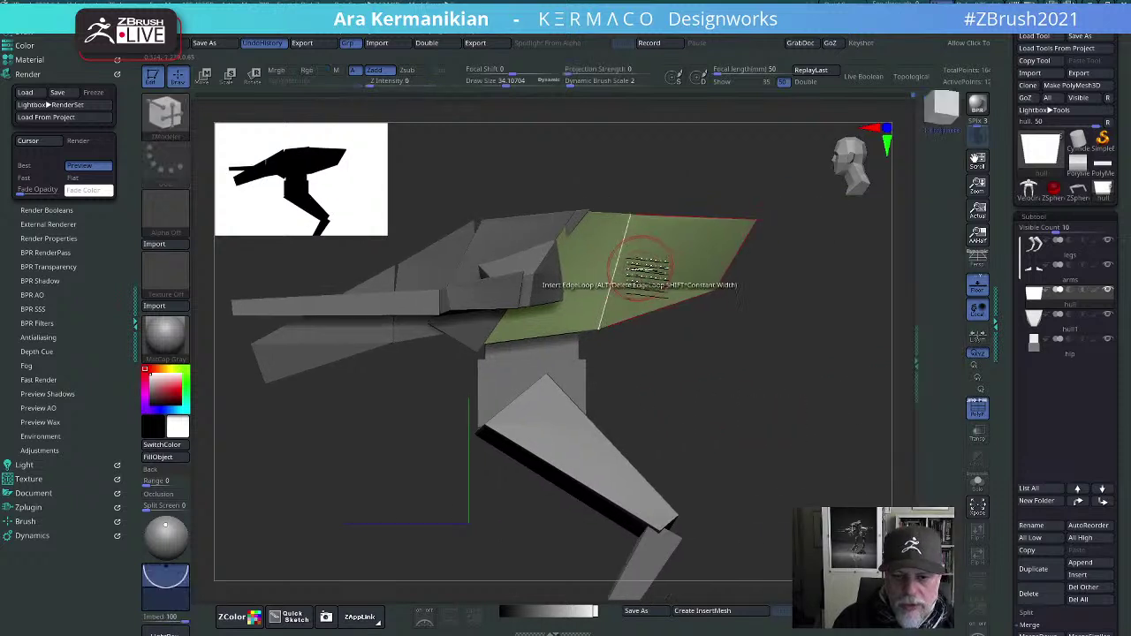
{"action": "left_click", "coordinate": [623, 266]}
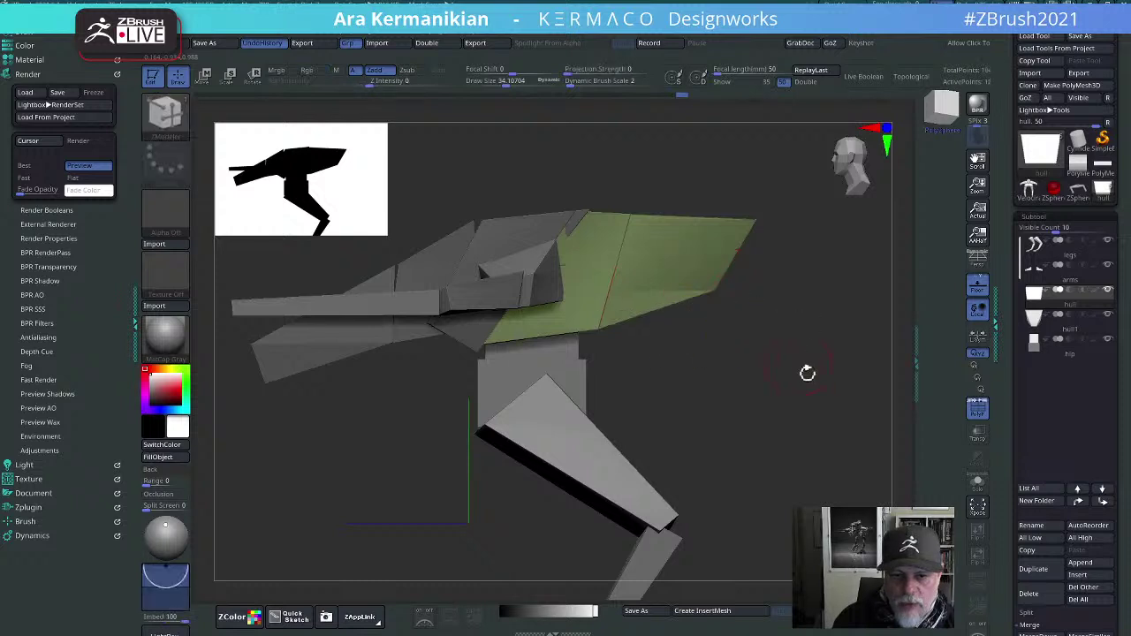
{"action": "key", "text": "ctrl+shift"}
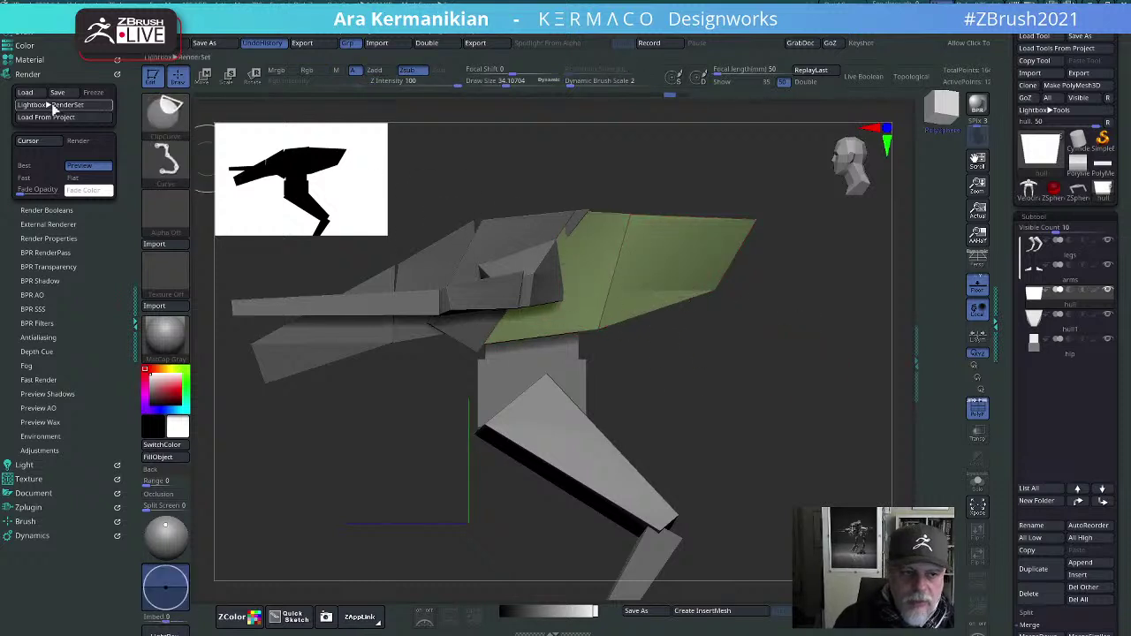
{"action": "left_click", "coordinate": [165, 124]}
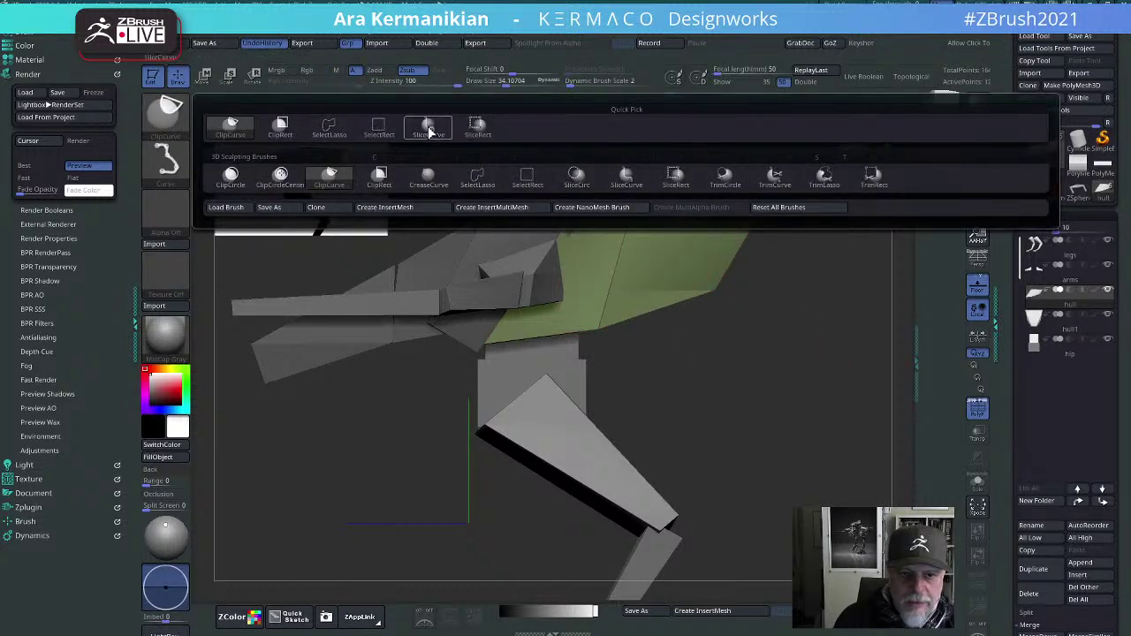
{"action": "left_click", "coordinate": [429, 131]}
{"action": "left_click_drag", "start_coordinate": [269, 273], "coordinate": [959, 272], "text": "ctrl+shift"}
{"action": "left_click_drag", "start_coordinate": [818, 444], "coordinate": [782, 437]}
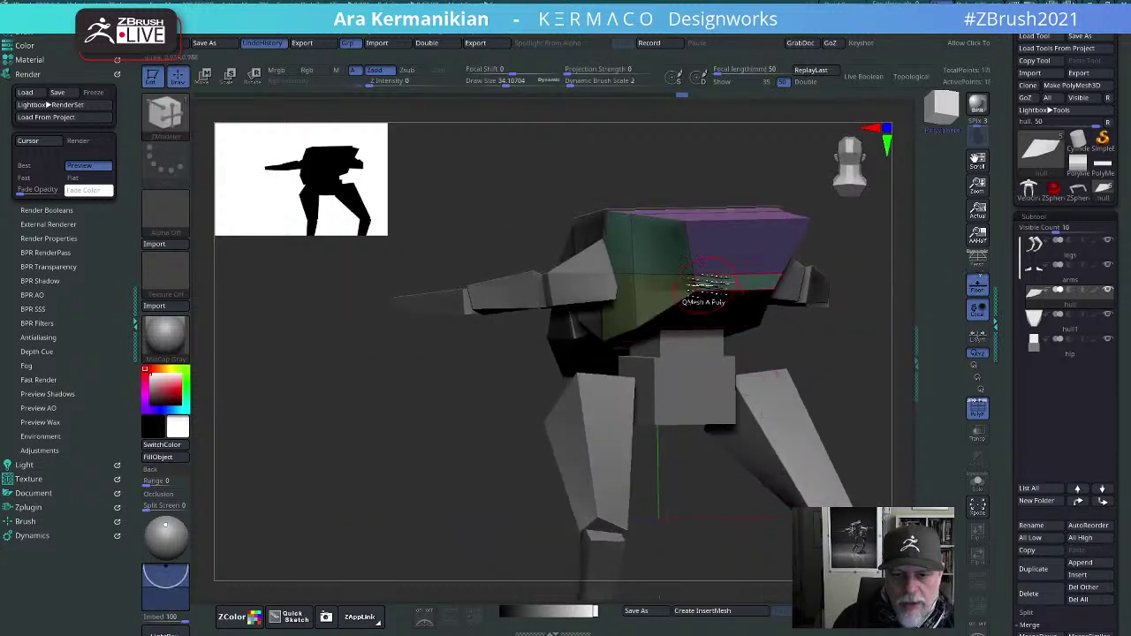
Step: Try to extrude a single upper side polygon of the rear hull with ZModeler's QMesh action
{"action": "left_click_drag", "start_coordinate": [368, 383], "coordinate": [350, 460]}
{"action": "left_click_drag", "start_coordinate": [795, 400], "coordinate": [733, 433]}
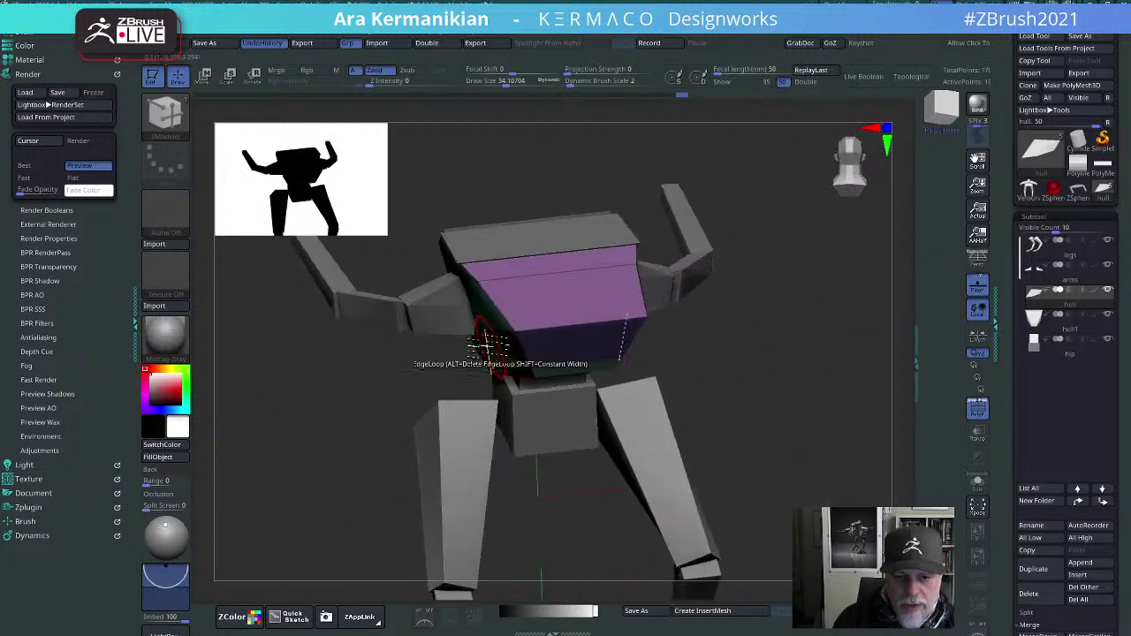
{"action": "left_click_drag", "start_coordinate": [784, 375], "coordinate": [853, 353]}
{"action": "key", "text": "space"}
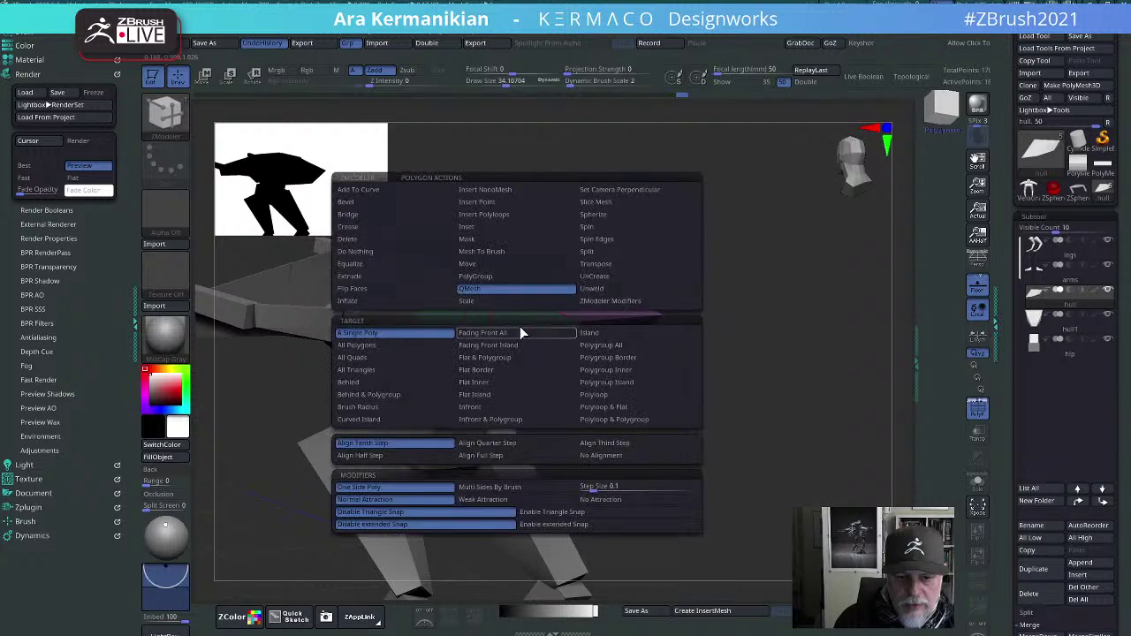
{"action": "left_click_drag", "start_coordinate": [518, 328], "coordinate": [500, 337]}
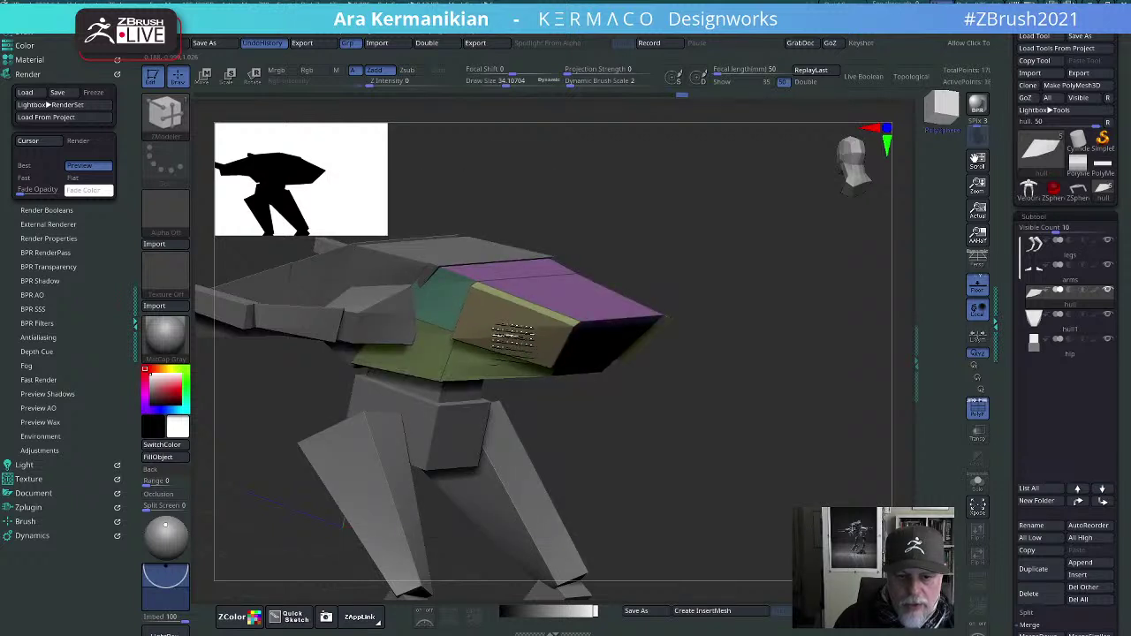
{"action": "key", "text": "ctrl+z"}
Step: Mark both upper side polygons of the rear hull and extrude them outward together with QMesh to form side pods
{"action": "left_click", "coordinate": [456, 297], "text": "alt"}
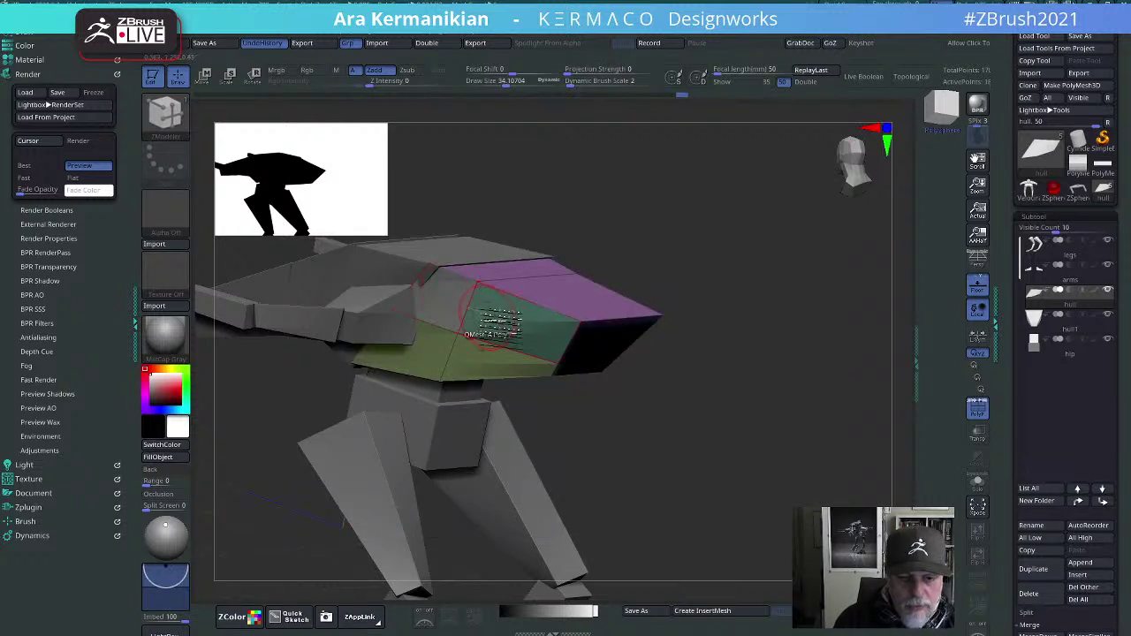
{"action": "left_click", "coordinate": [498, 325], "text": "alt"}
{"action": "left_click_drag", "start_coordinate": [510, 341], "coordinate": [446, 344]}
{"action": "left_click_drag", "start_coordinate": [536, 390], "coordinate": [733, 472], "text": "shift"}
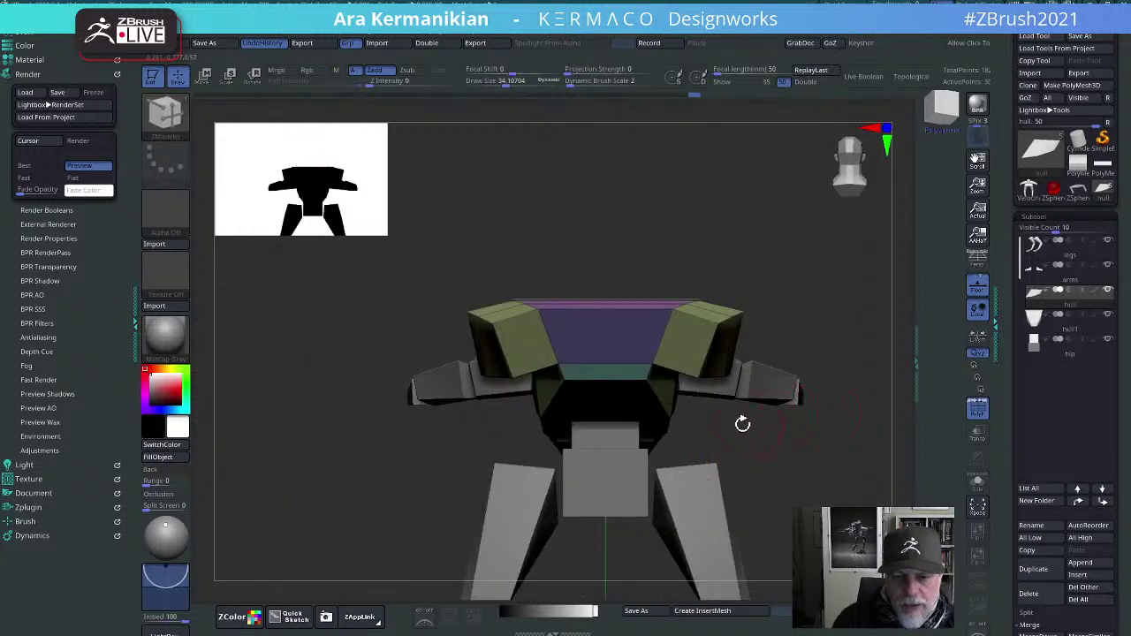
Step: Reshape the extruded side pods of the rear hull with the Move brush at a draw size of about 104
{"action": "key", "text": "w"}
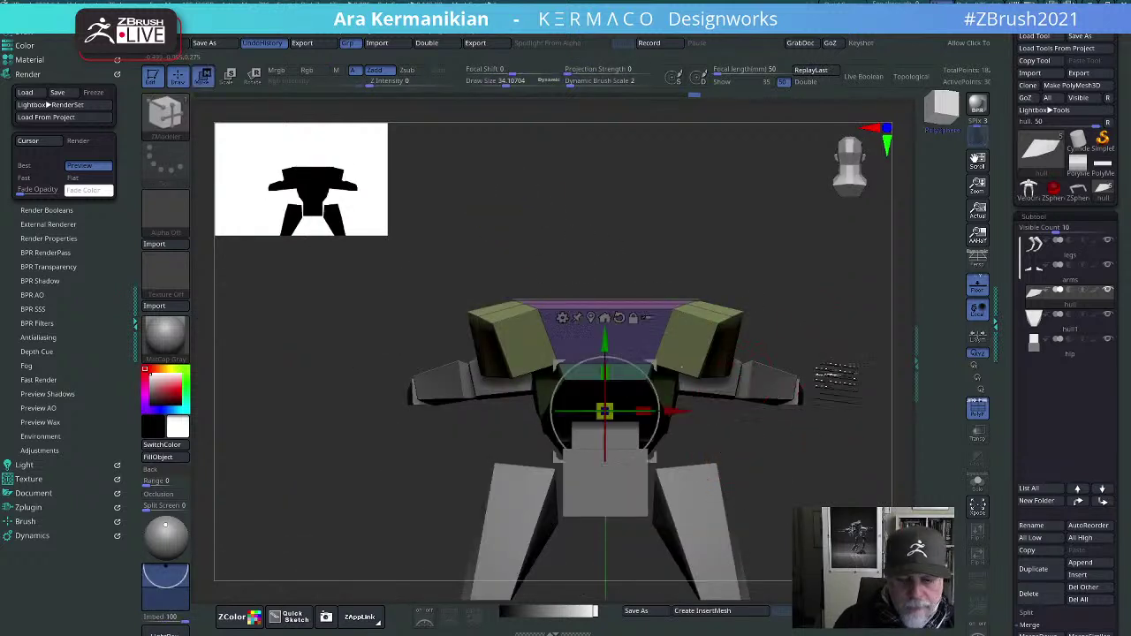
{"action": "key", "text": "q"}
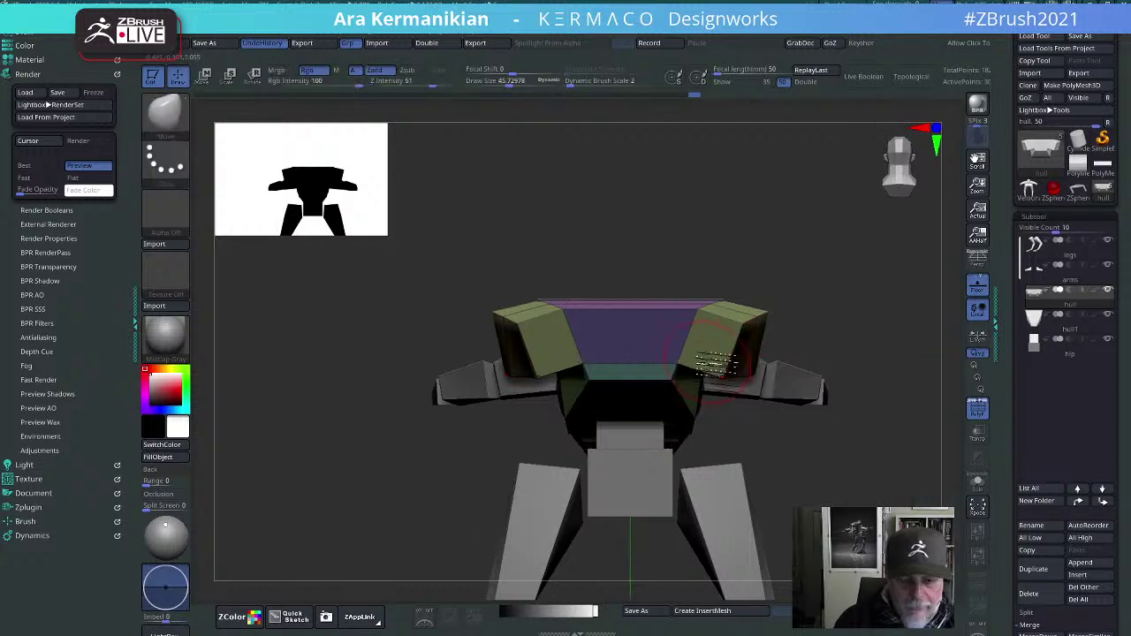
{"action": "key", "text": "s"}
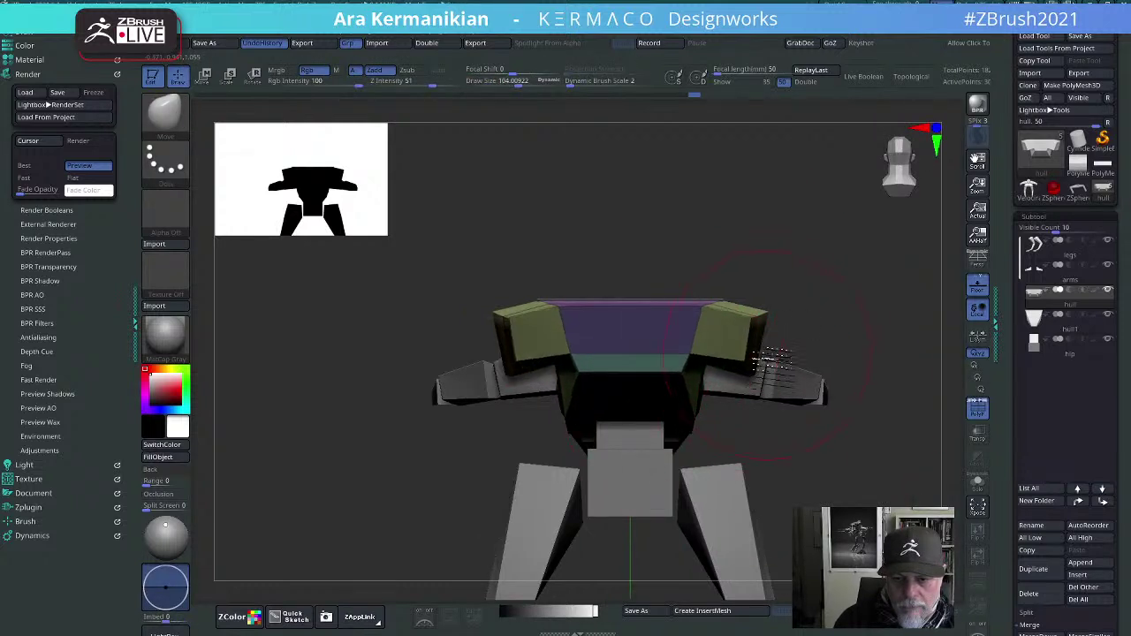
{"action": "mouse_move", "coordinate": [760, 346]}
{"action": "right_mouse_down"}
{"action": "mouse_move", "coordinate": [770, 298]}
{"action": "mouse_move", "coordinate": [747, 309]}
{"action": "mouse_move", "coordinate": [813, 286]}
{"action": "mouse_move", "coordinate": [758, 283]}
{"action": "mouse_move", "coordinate": [678, 250]}
{"action": "mouse_move", "coordinate": [728, 340]}
{"action": "mouse_move", "coordinate": [743, 319]}
{"action": "mouse_move", "coordinate": [781, 325]}
{"action": "mouse_move", "coordinate": [793, 312]}
{"action": "mouse_move", "coordinate": [834, 332]}
{"action": "right_mouse_up"}
{"action": "mouse_move", "coordinate": [844, 346]}
{"action": "left_mouse_down"}
{"action": "mouse_move", "coordinate": [846, 328]}
{"action": "mouse_move", "coordinate": [824, 309]}
{"action": "left_mouse_up"}
{"action": "mouse_move", "coordinate": [822, 307]}
{"action": "right_mouse_down"}
{"action": "mouse_move", "coordinate": [757, 234]}
{"action": "mouse_move", "coordinate": [800, 283]}
{"action": "mouse_move", "coordinate": [835, 380]}
{"action": "mouse_move", "coordinate": [865, 372]}
{"action": "mouse_move", "coordinate": [783, 357]}
{"action": "right_mouse_up"}
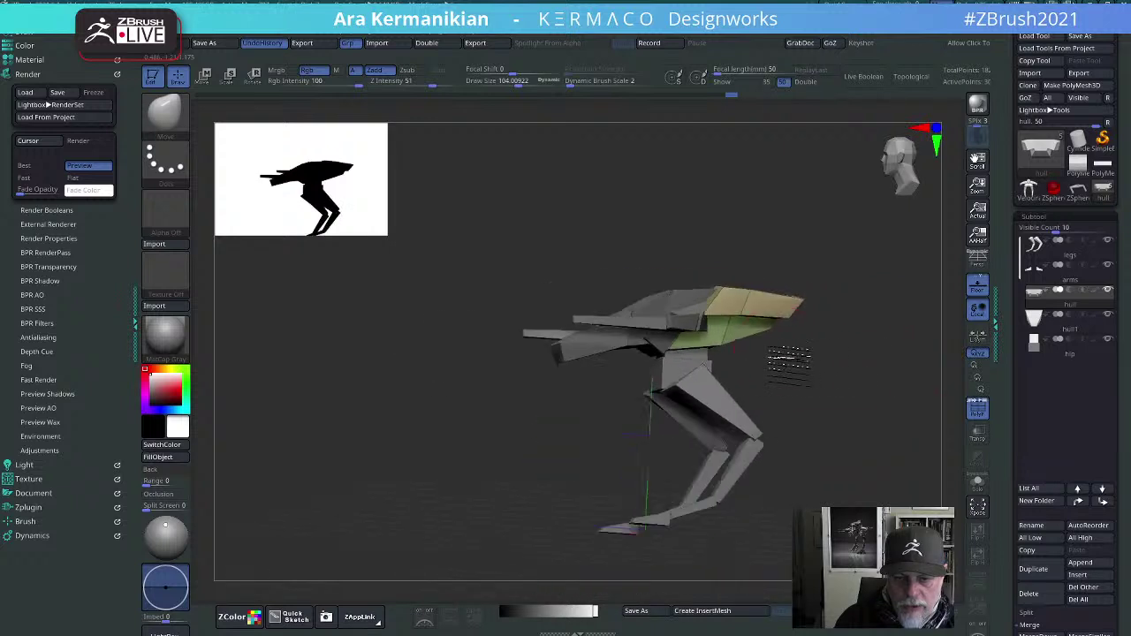
{"action": "right_click_drag", "start_coordinate": [876, 374], "coordinate": [856, 385]}
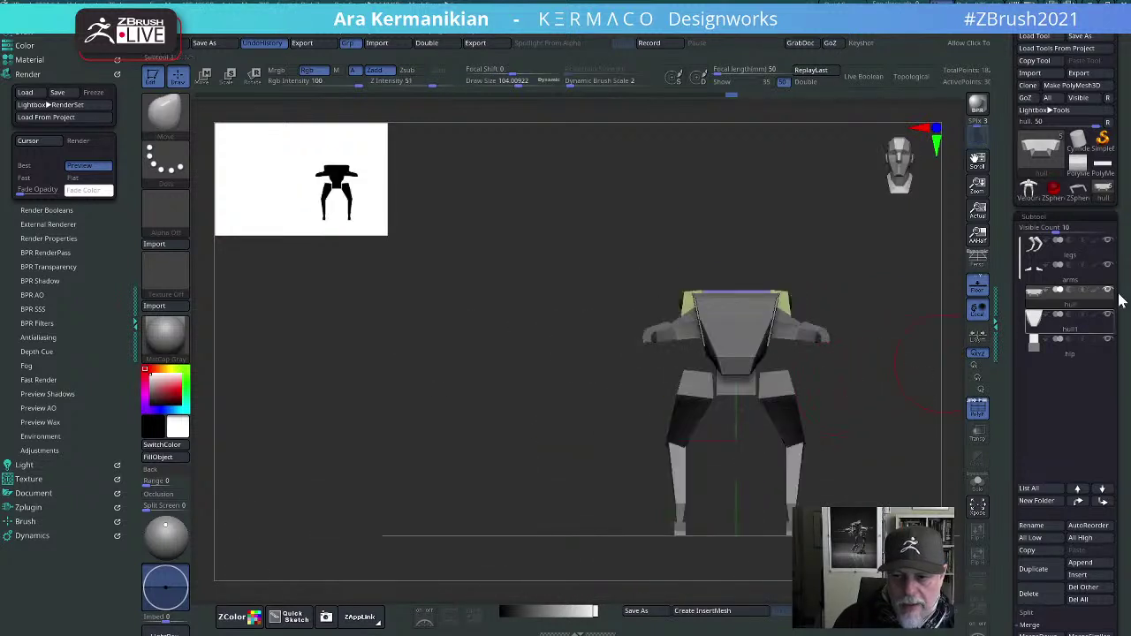
Step: Select the arms subtool and relocate the transform gizmo's pivot to the shoulder joint without moving the arms
{"action": "left_click", "coordinate": [1071, 276]}
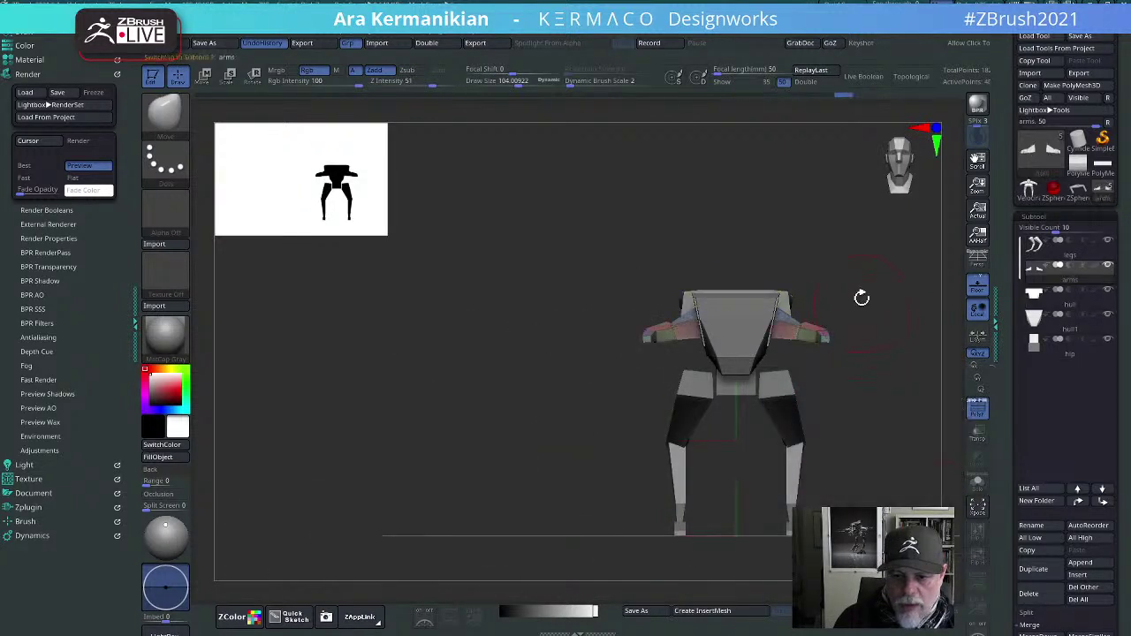
{"action": "key", "text": "w"}
{"action": "right_click_drag", "start_coordinate": [873, 284], "coordinate": [720, 292], "text": "alt"}
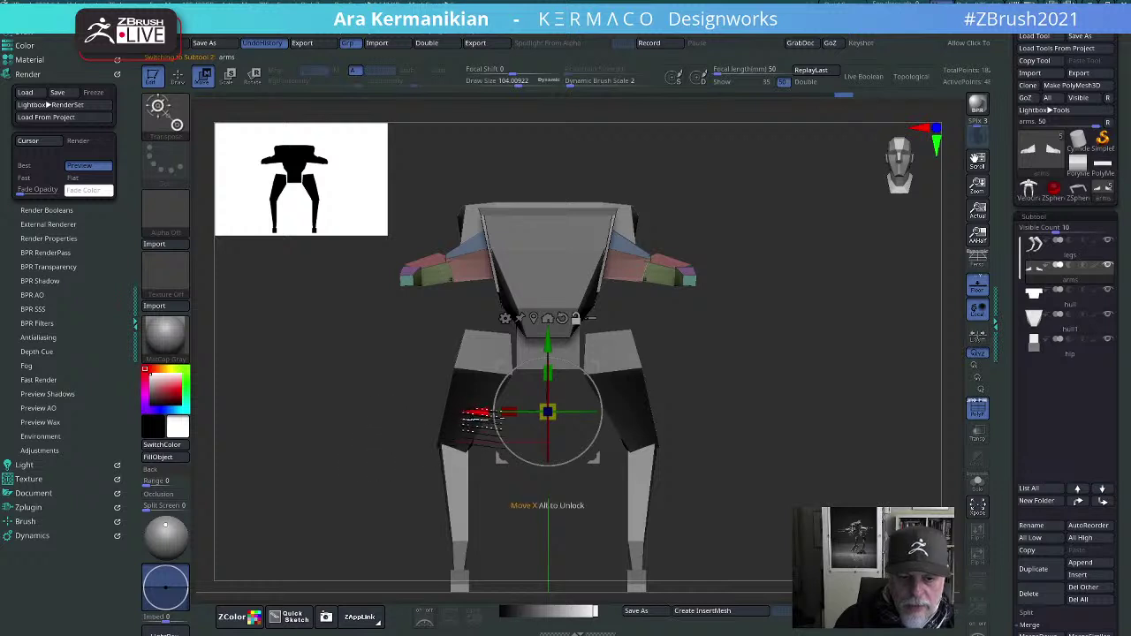
{"action": "left_click_drag", "start_coordinate": [480, 412], "coordinate": [385, 411], "text": "alt"}
{"action": "left_click_drag", "start_coordinate": [453, 339], "coordinate": [453, 170], "text": "alt"}
{"action": "left_click_drag", "start_coordinate": [385, 241], "coordinate": [417, 241], "text": "alt"}
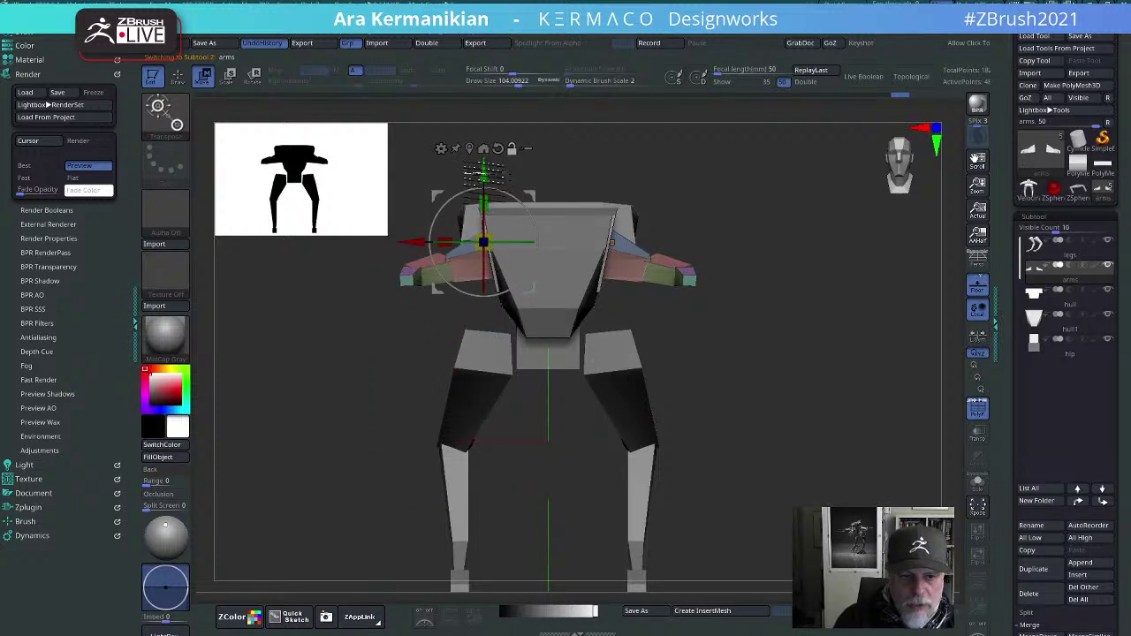
{"action": "left_click_drag", "start_coordinate": [484, 173], "coordinate": [484, 195], "text": "alt"}
Step: Raise the arms and adjust their sideways distance from the hull with the transform gizmo
{"action": "mouse_move", "coordinate": [798, 278]}
{"action": "left_mouse_down"}
{"action": "mouse_move", "coordinate": [854, 299]}
{"action": "mouse_move", "coordinate": [810, 284]}
{"action": "left_mouse_up"}
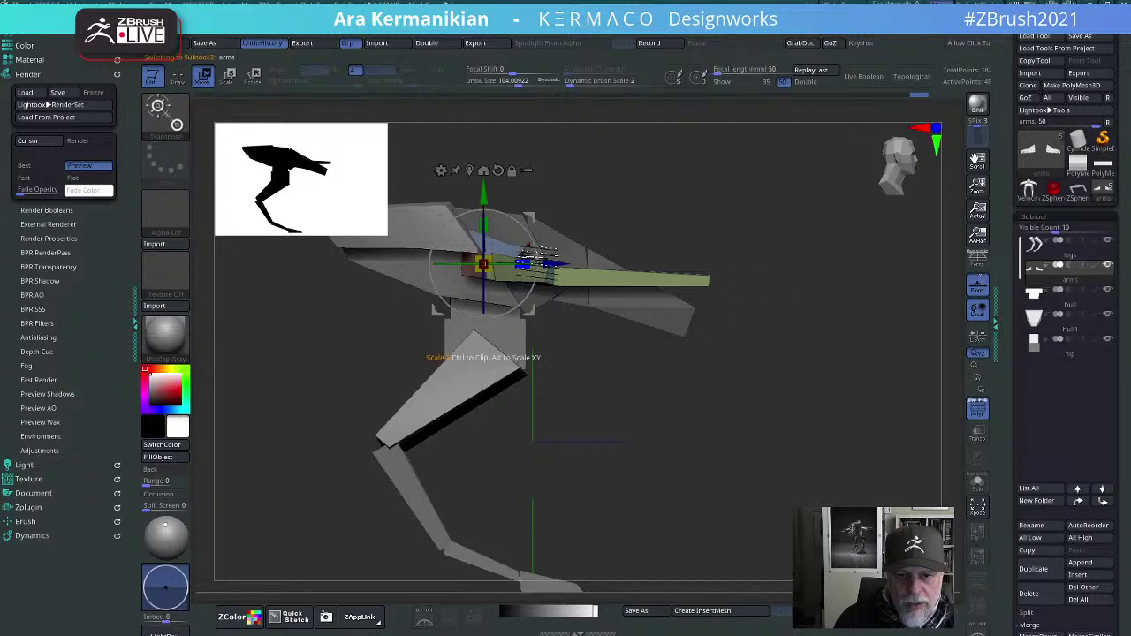
{"action": "mouse_move", "coordinate": [489, 181]}
{"action": "left_mouse_down"}
{"action": "mouse_move", "coordinate": [503, 154]}
{"action": "mouse_move", "coordinate": [492, 188]}
{"action": "mouse_move", "coordinate": [495, 166]}
{"action": "left_mouse_up"}
{"action": "left_click_drag", "start_coordinate": [742, 184], "coordinate": [601, 212]}
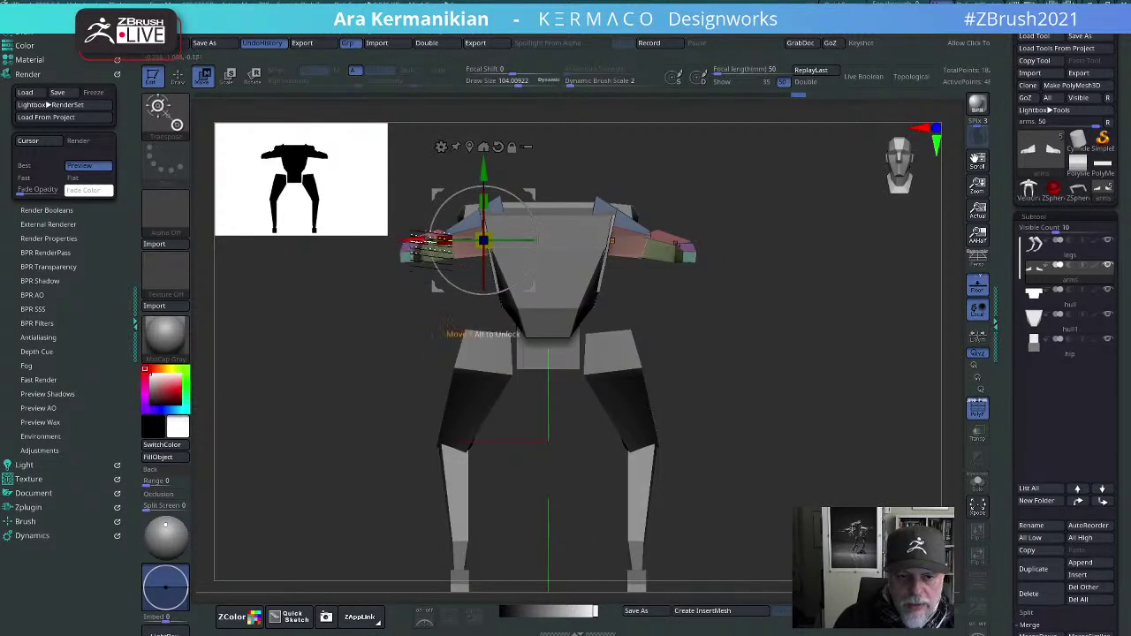
{"action": "left_click_drag", "start_coordinate": [432, 243], "coordinate": [401, 241]}
{"action": "left_click_drag", "start_coordinate": [751, 362], "coordinate": [778, 378]}
{"action": "left_click_drag", "start_coordinate": [387, 337], "coordinate": [407, 346]}
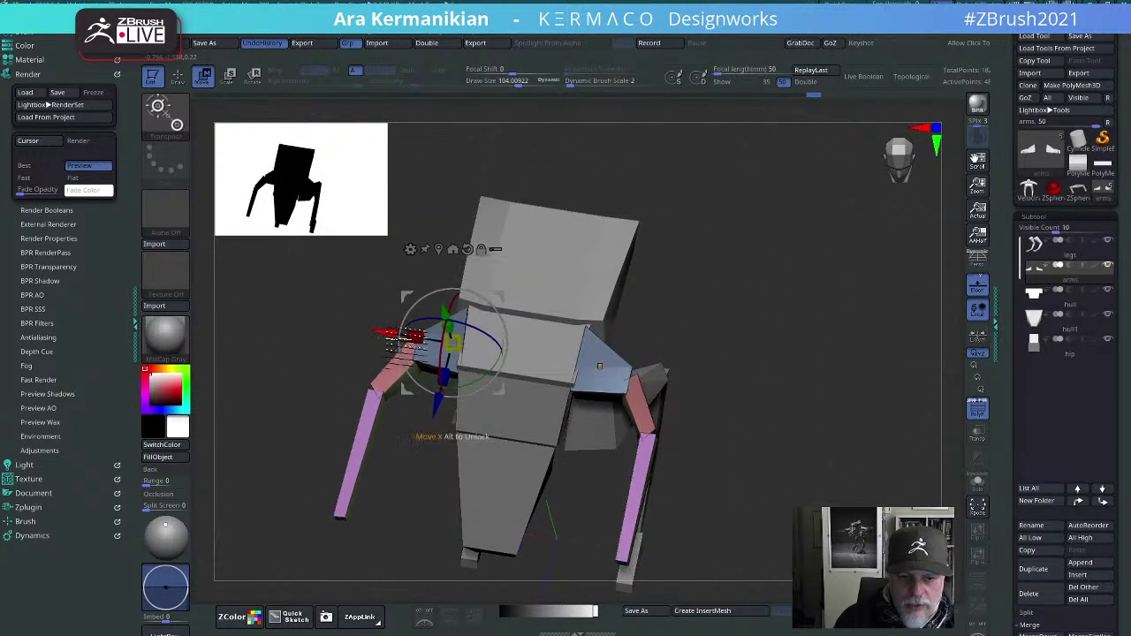
{"action": "left_click_drag", "start_coordinate": [836, 412], "coordinate": [723, 387], "text": "shift"}
{"action": "left_click_drag", "start_coordinate": [651, 212], "coordinate": [695, 203], "text": "alt"}
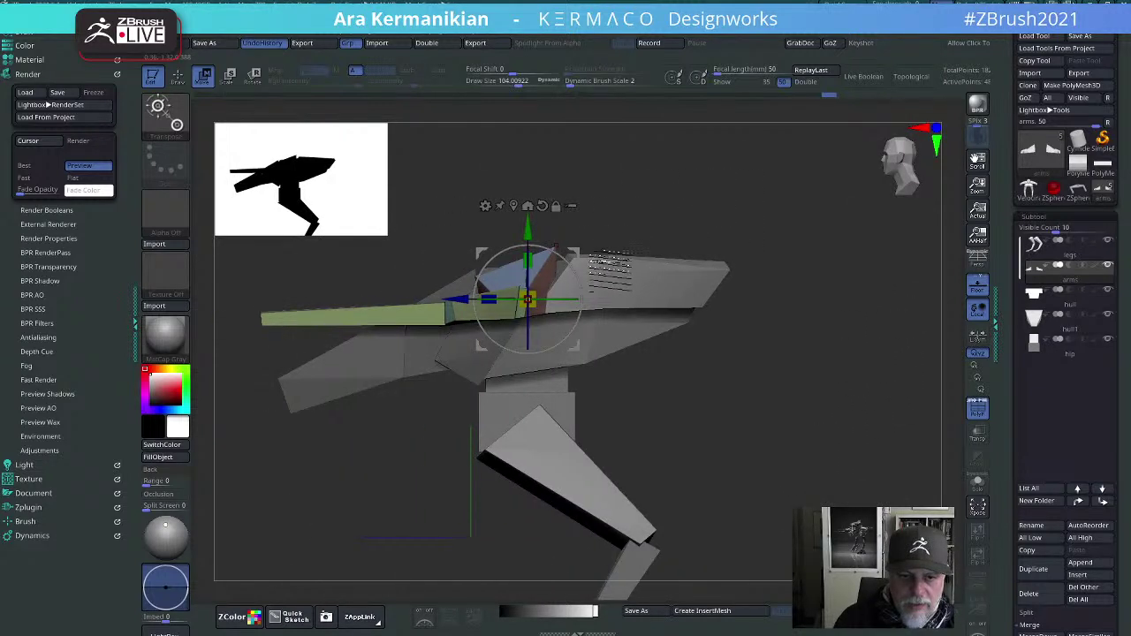
Step: Stretch the shoulder plates of the arms rearward along the hull with the Move brush at a draw size of about 67
{"action": "key", "text": "q"}
{"action": "key", "text": "s"}
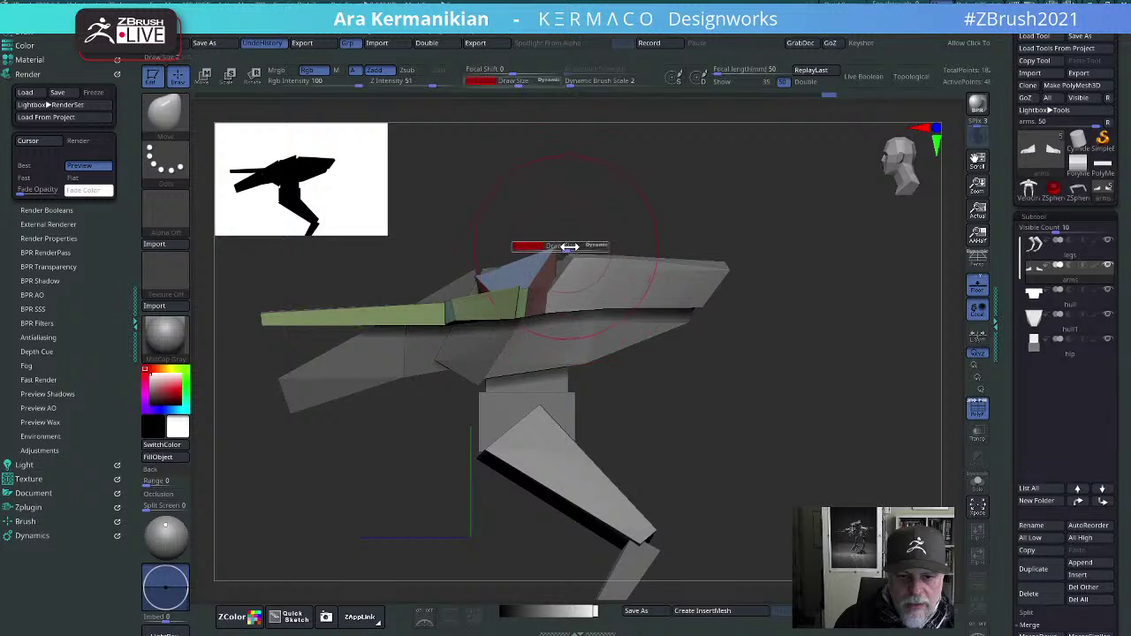
{"action": "mouse_move", "coordinate": [571, 247]}
{"action": "left_mouse_down"}
{"action": "mouse_move", "coordinate": [561, 247]}
{"action": "mouse_move", "coordinate": [571, 264]}
{"action": "mouse_move", "coordinate": [616, 272]}
{"action": "left_mouse_up"}
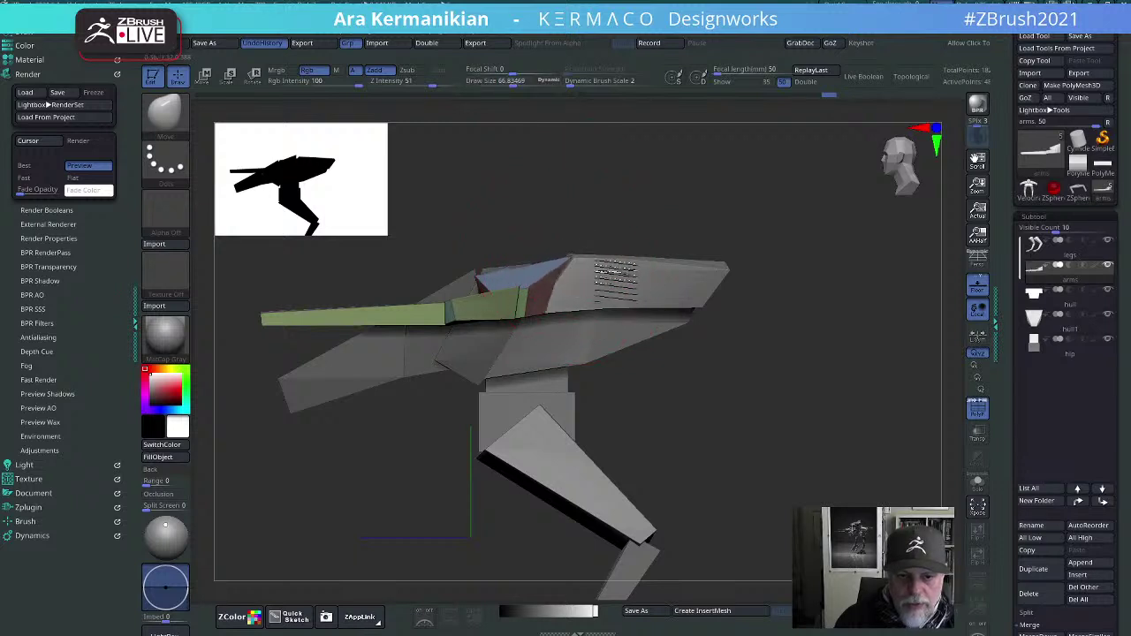
{"action": "left_click_drag", "start_coordinate": [681, 207], "coordinate": [672, 292]}
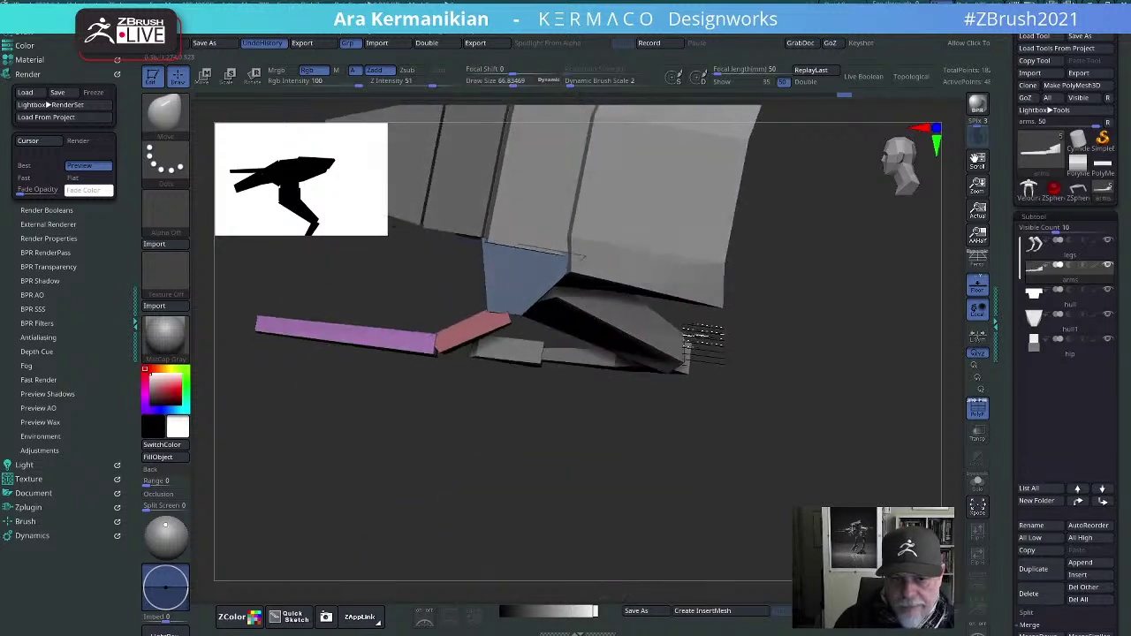
{"action": "left_click_drag", "start_coordinate": [695, 336], "coordinate": [686, 327]}
{"action": "left_click_drag", "start_coordinate": [504, 253], "coordinate": [517, 251]}
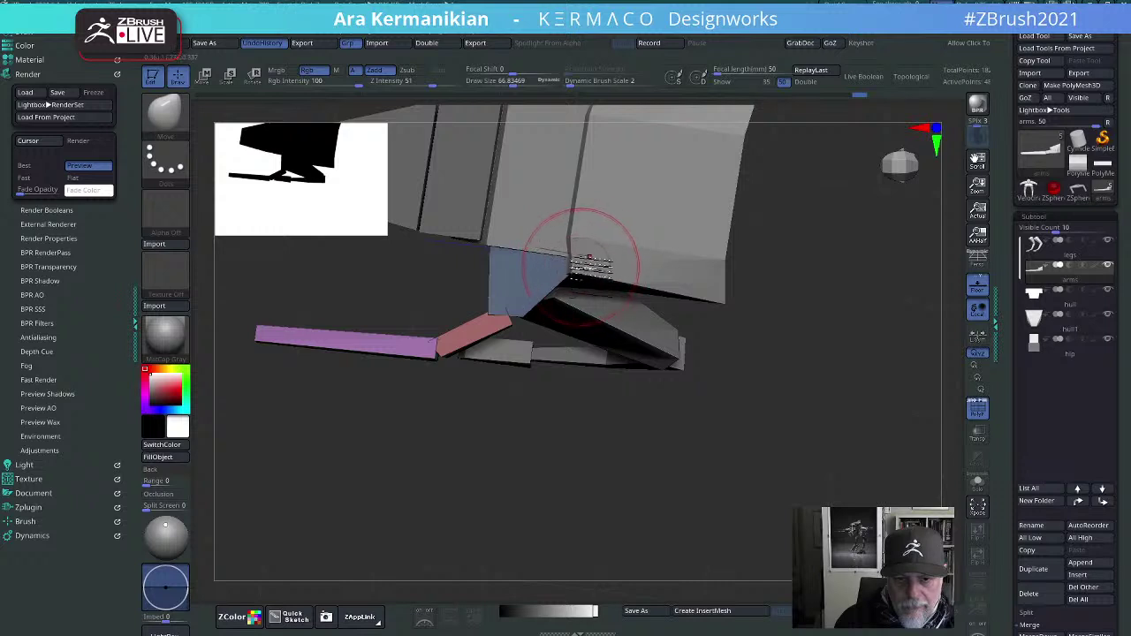
{"action": "mouse_move", "coordinate": [800, 389]}
{"action": "left_mouse_down"}
{"action": "mouse_move", "coordinate": [834, 468]}
{"action": "mouse_move", "coordinate": [828, 383]}
{"action": "mouse_move", "coordinate": [888, 429]}
{"action": "mouse_move", "coordinate": [889, 468]}
{"action": "left_mouse_up"}
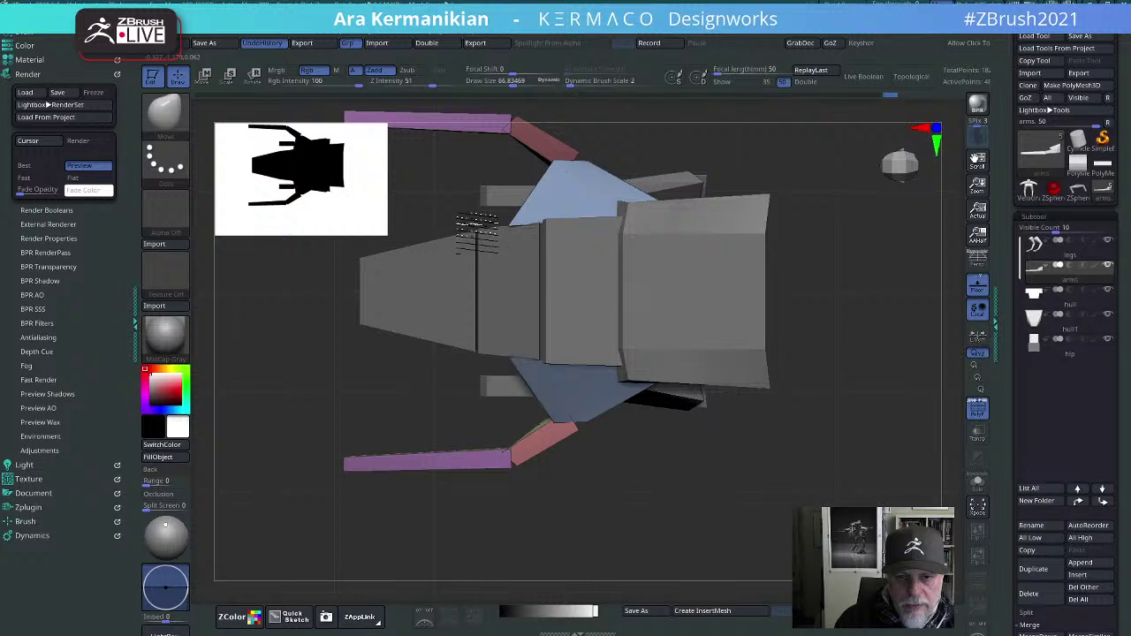
{"action": "left_click_drag", "start_coordinate": [736, 280], "coordinate": [815, 255]}
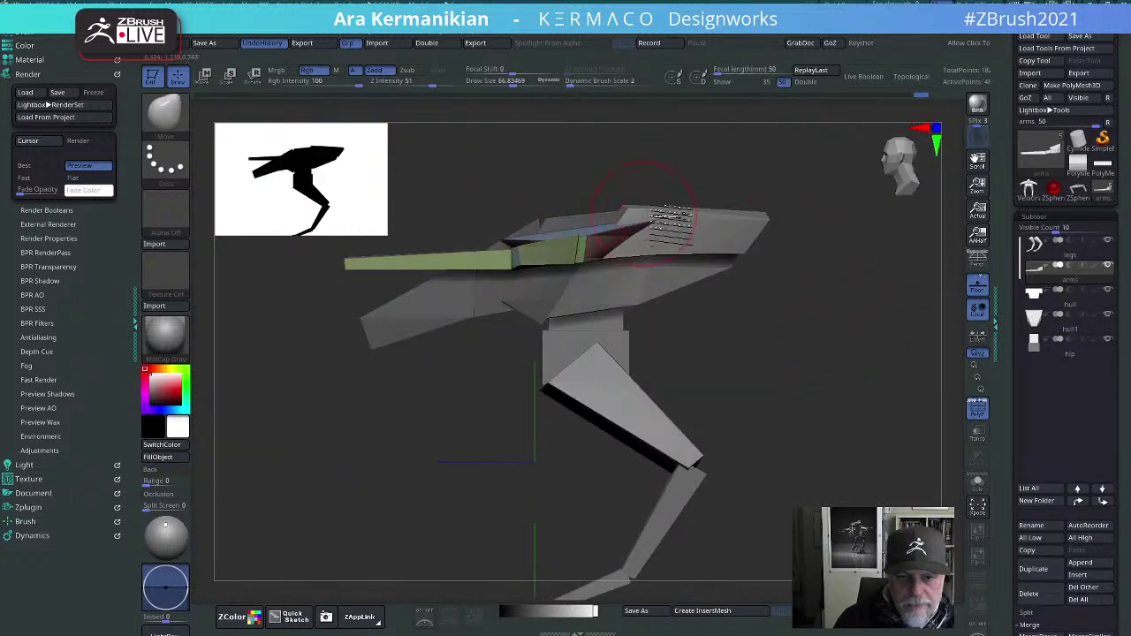
{"action": "left_click_drag", "start_coordinate": [783, 177], "coordinate": [655, 379]}
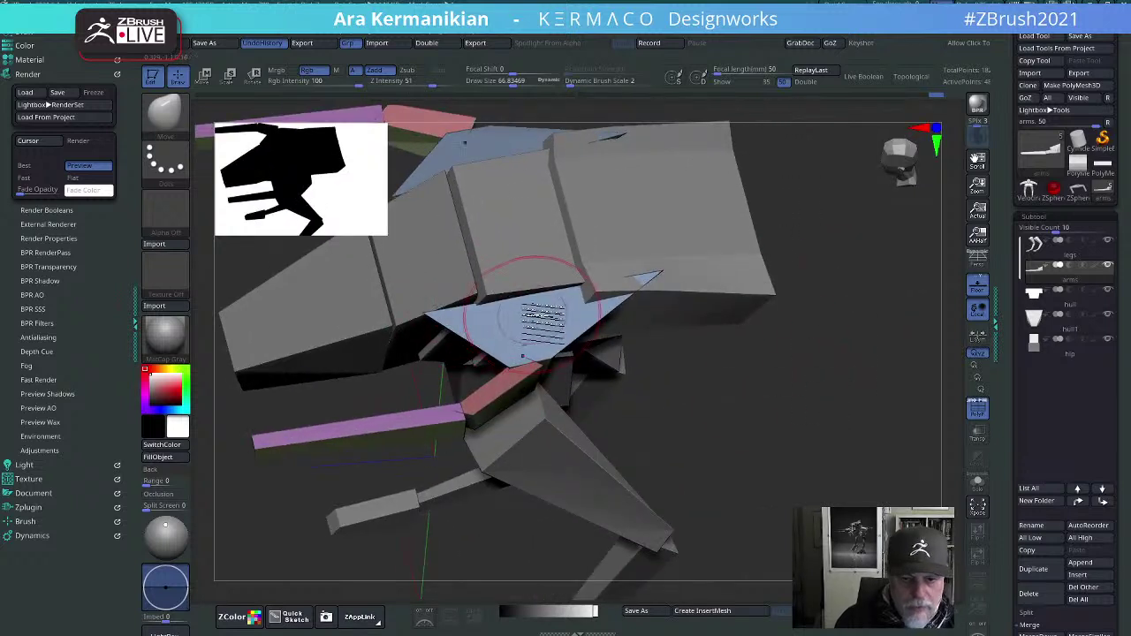
Step: Insert an edge loop across the blue shoulder plates of the arms with the ZModeler brush
{"action": "key", "text": "b"}
{"action": "key", "text": "z"}
{"action": "key", "text": "m"}
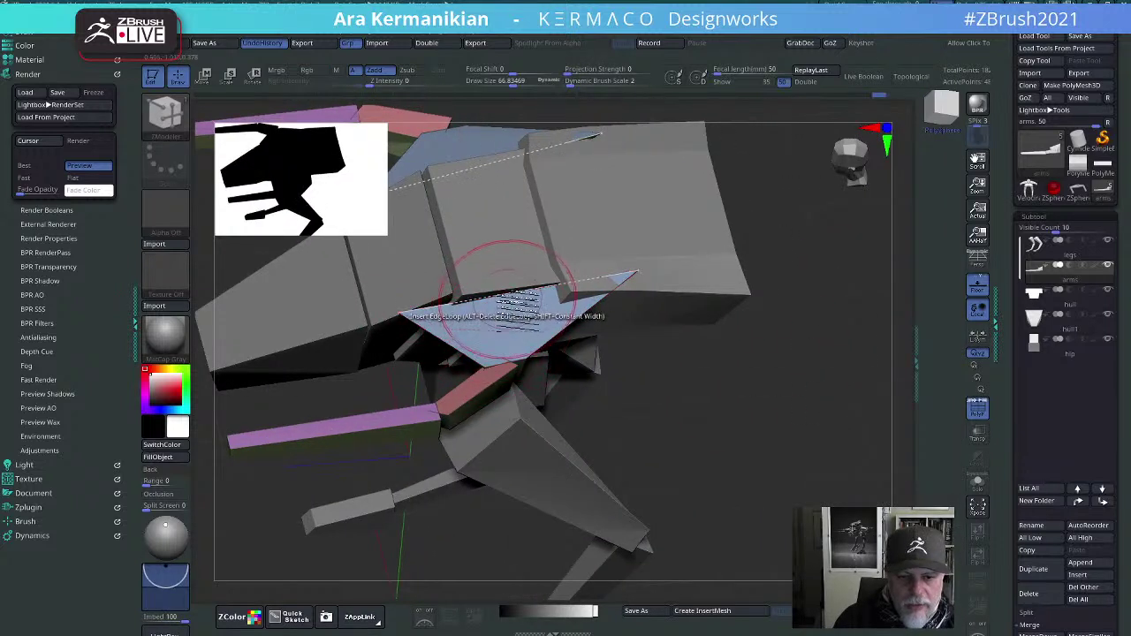
{"action": "left_click_drag", "start_coordinate": [694, 420], "coordinate": [539, 334]}
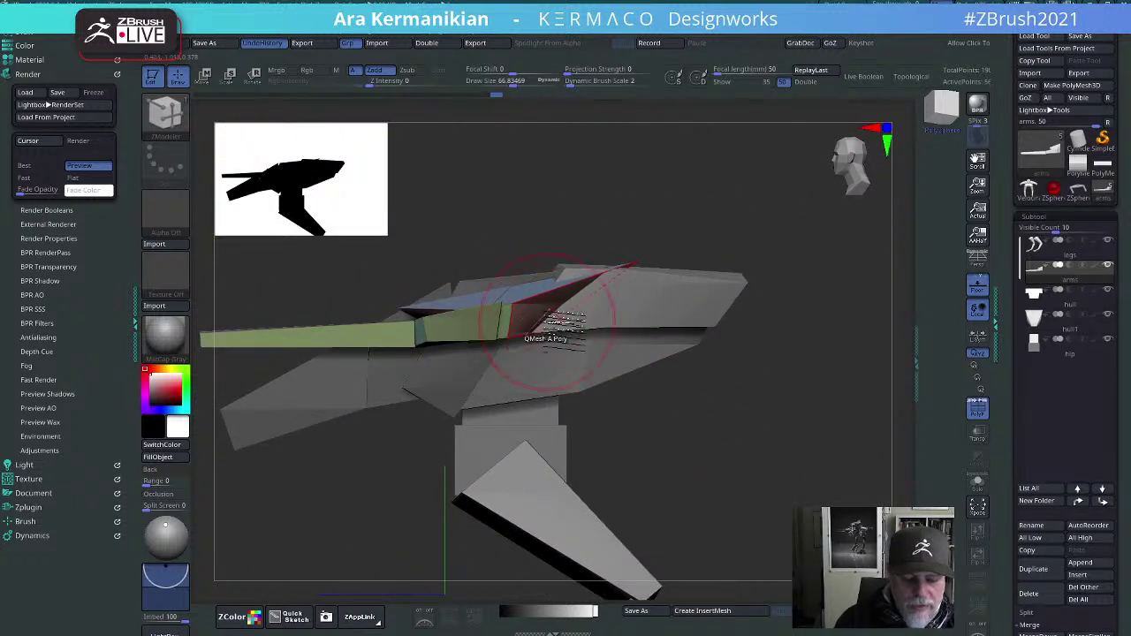
{"action": "key", "text": "w"}
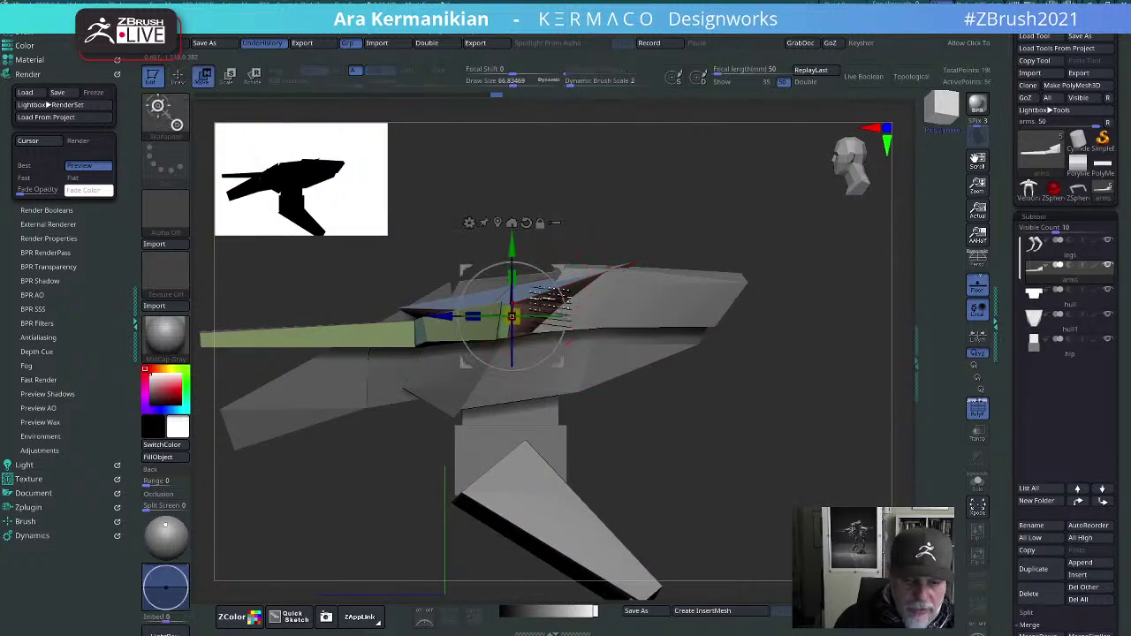
{"action": "key", "text": "q"}
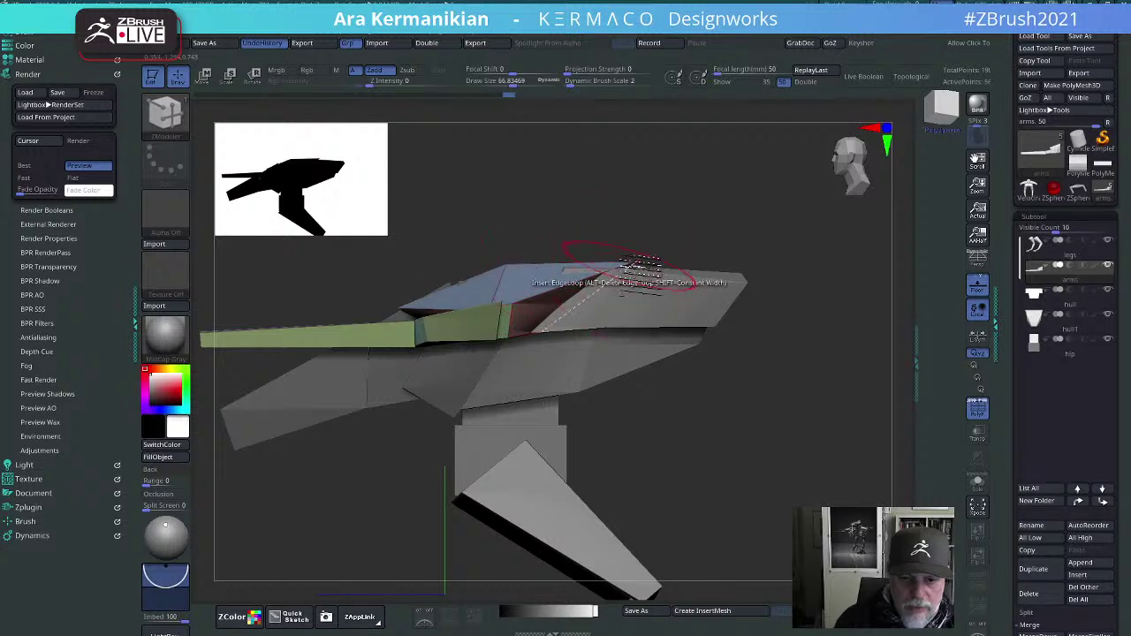
{"action": "left_click_drag", "start_coordinate": [723, 225], "coordinate": [616, 231], "text": "shift"}
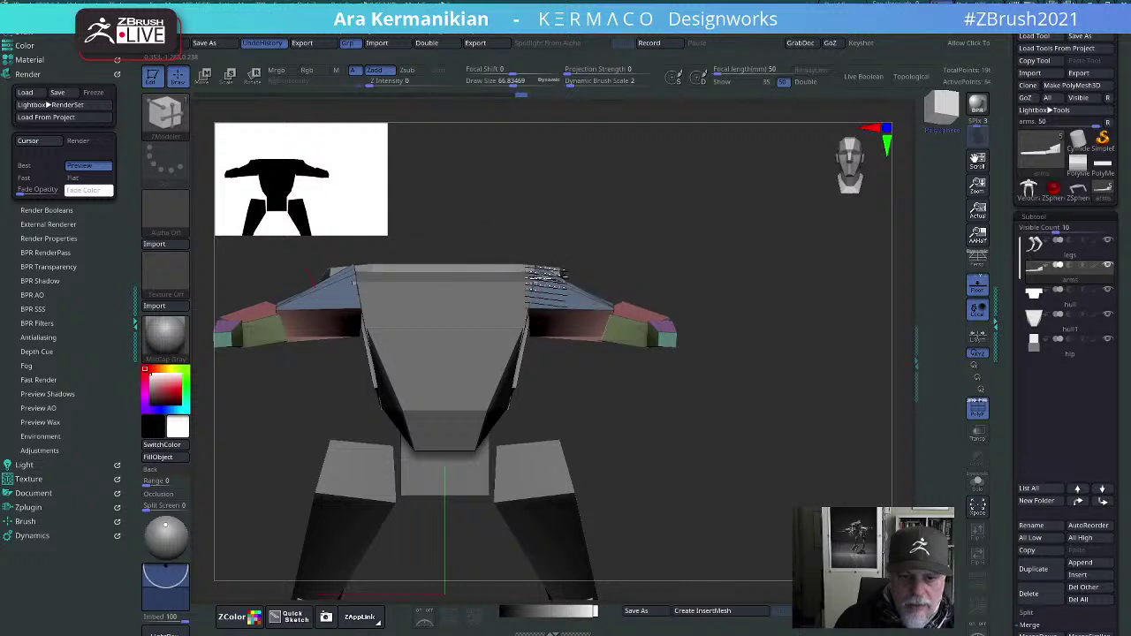
{"action": "left_click_drag", "start_coordinate": [550, 261], "coordinate": [682, 285]}
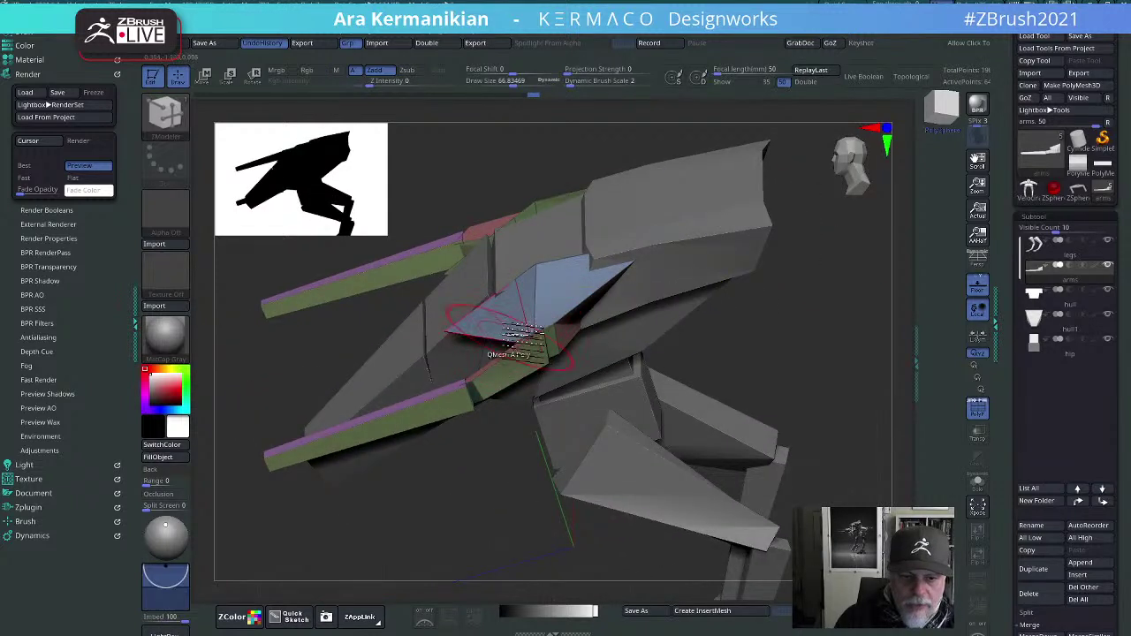
{"action": "left_click_drag", "start_coordinate": [613, 304], "coordinate": [667, 366]}
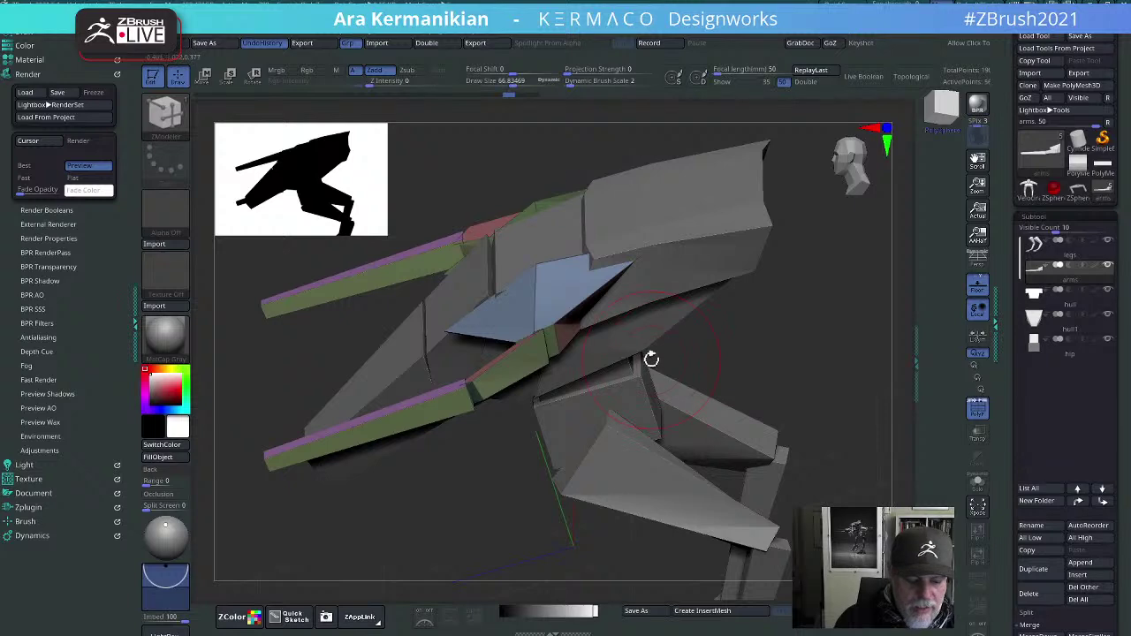
Step: Reshape the shoulder plates around their new edge loop with the Move brush at a draw size of about 67
{"action": "key", "text": "b"}
{"action": "key", "text": "m"}
{"action": "key", "text": "v"}
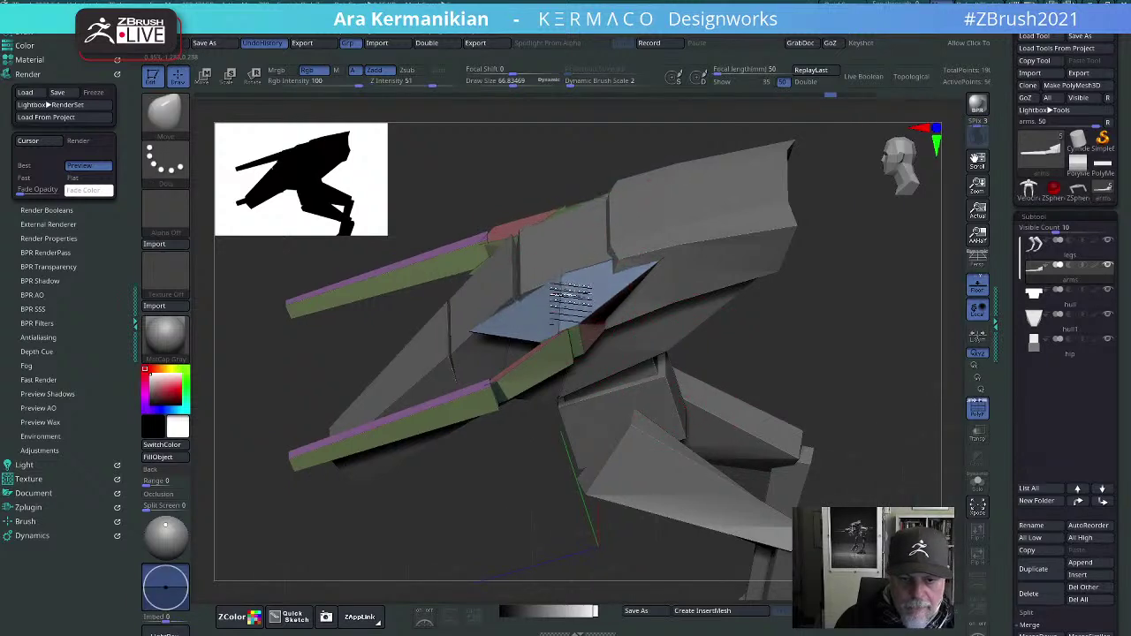
{"action": "left_click_drag", "start_coordinate": [827, 421], "coordinate": [841, 345], "text": "shift"}
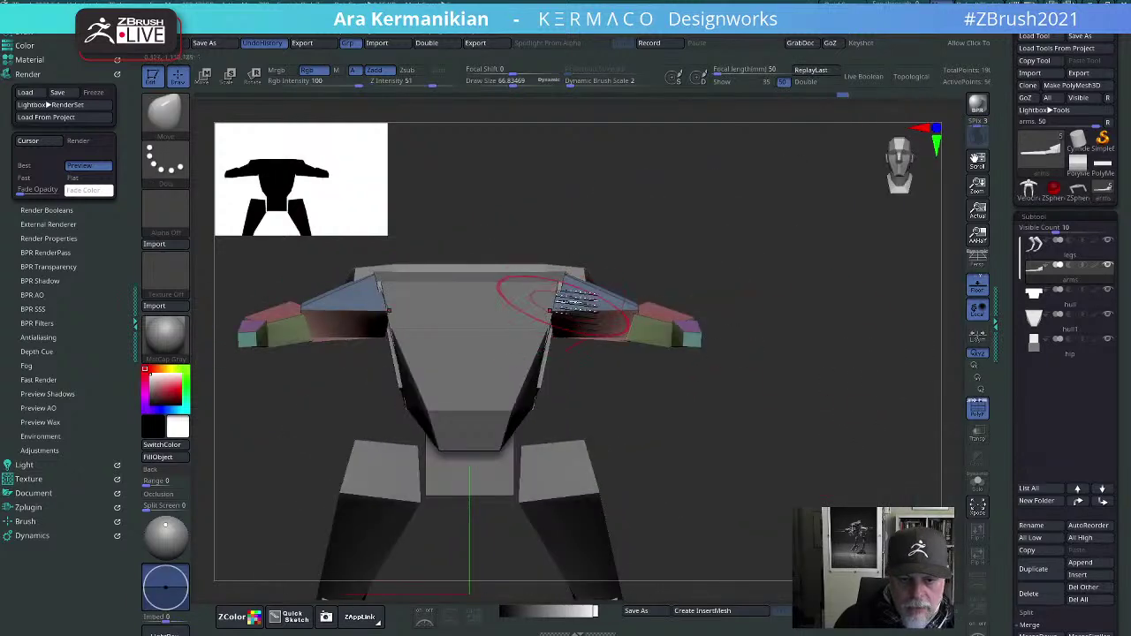
{"action": "left_click_drag", "start_coordinate": [802, 248], "coordinate": [741, 309]}
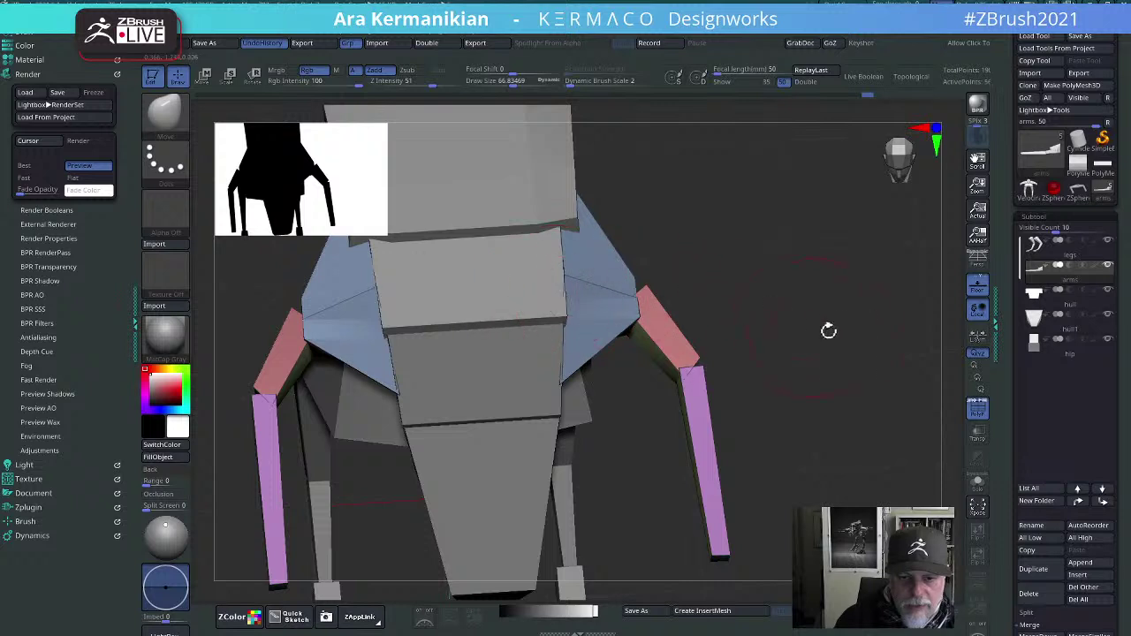
{"action": "left_click_drag", "start_coordinate": [829, 331], "coordinate": [760, 276], "text": "alt"}
{"action": "left_click_drag", "start_coordinate": [468, 302], "coordinate": [455, 286]}
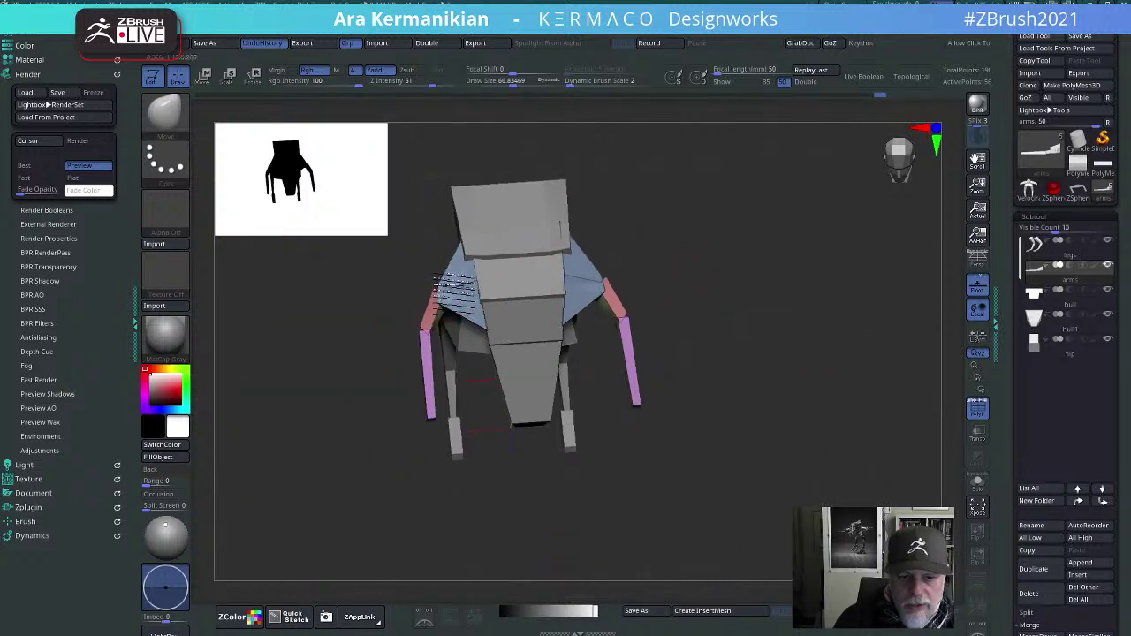
{"action": "mouse_move", "coordinate": [625, 285]}
{"action": "left_mouse_down"}
{"action": "mouse_move", "coordinate": [738, 263]}
{"action": "mouse_move", "coordinate": [725, 239]}
{"action": "mouse_move", "coordinate": [692, 260]}
{"action": "mouse_move", "coordinate": [566, 281]}
{"action": "left_mouse_up"}
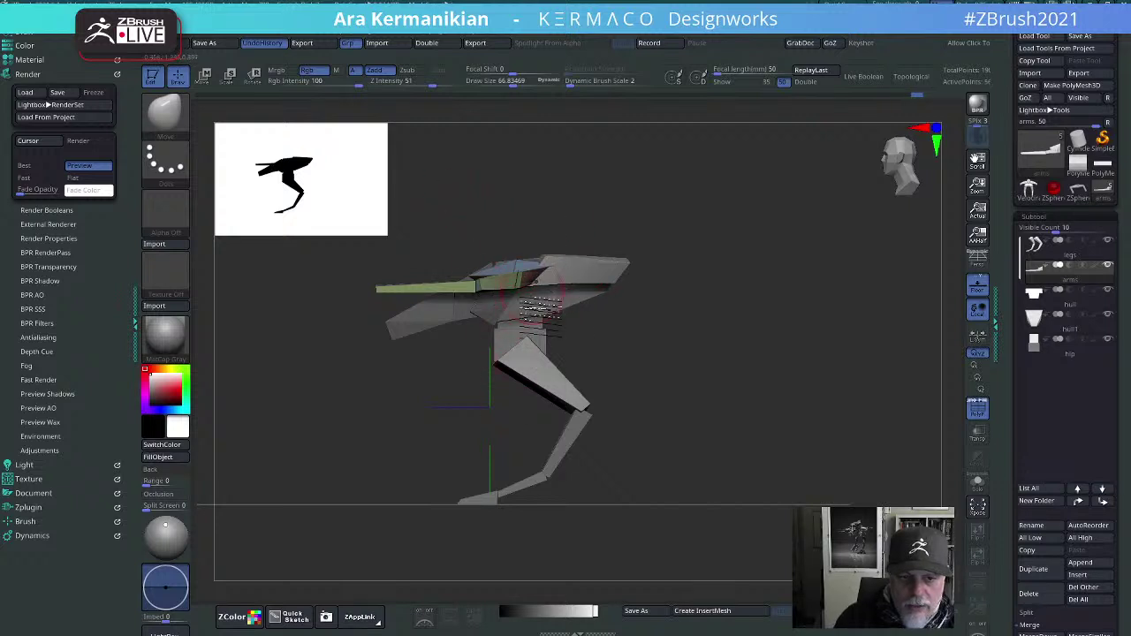
{"action": "left_click_drag", "start_coordinate": [751, 344], "coordinate": [804, 371]}
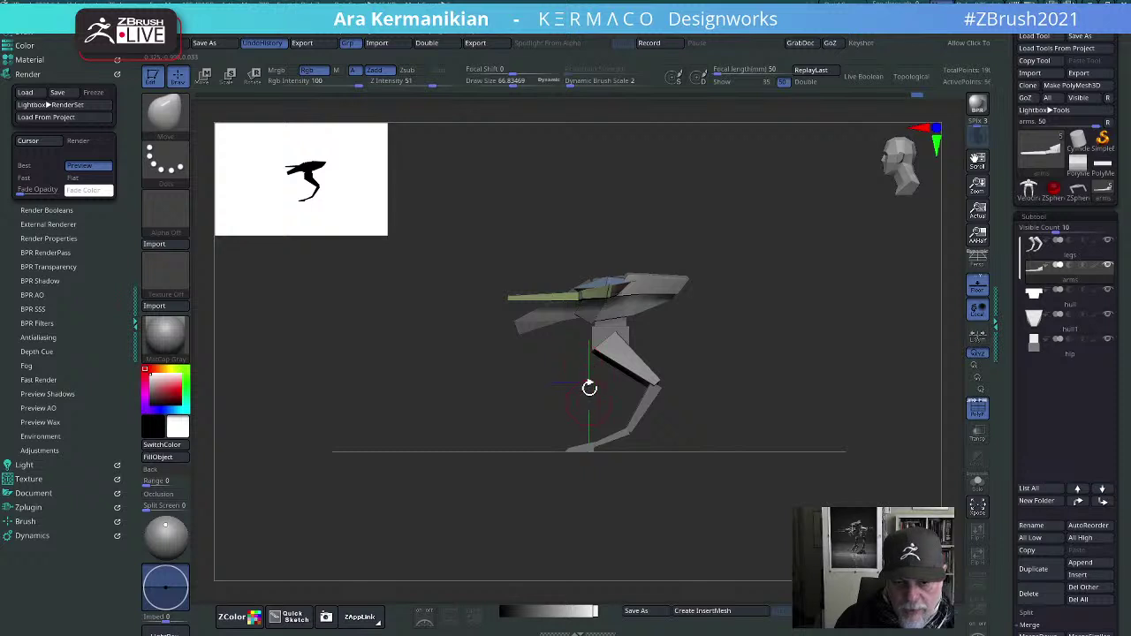
{"action": "left_click_drag", "start_coordinate": [844, 357], "coordinate": [571, 413]}
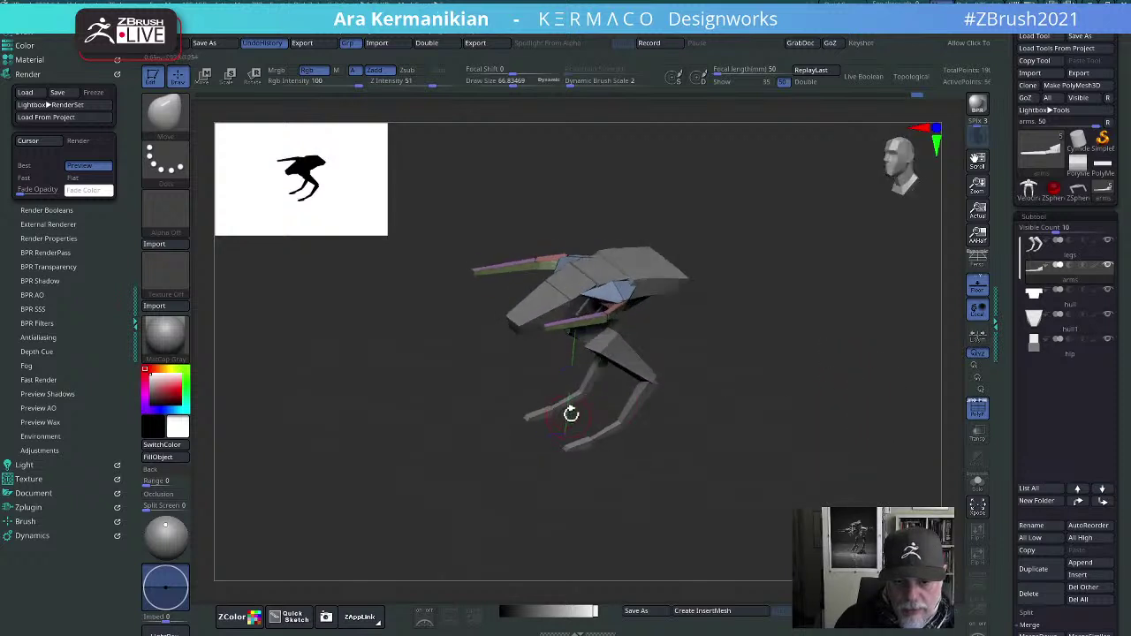
{"action": "left_click_drag", "start_coordinate": [804, 432], "coordinate": [577, 387]}
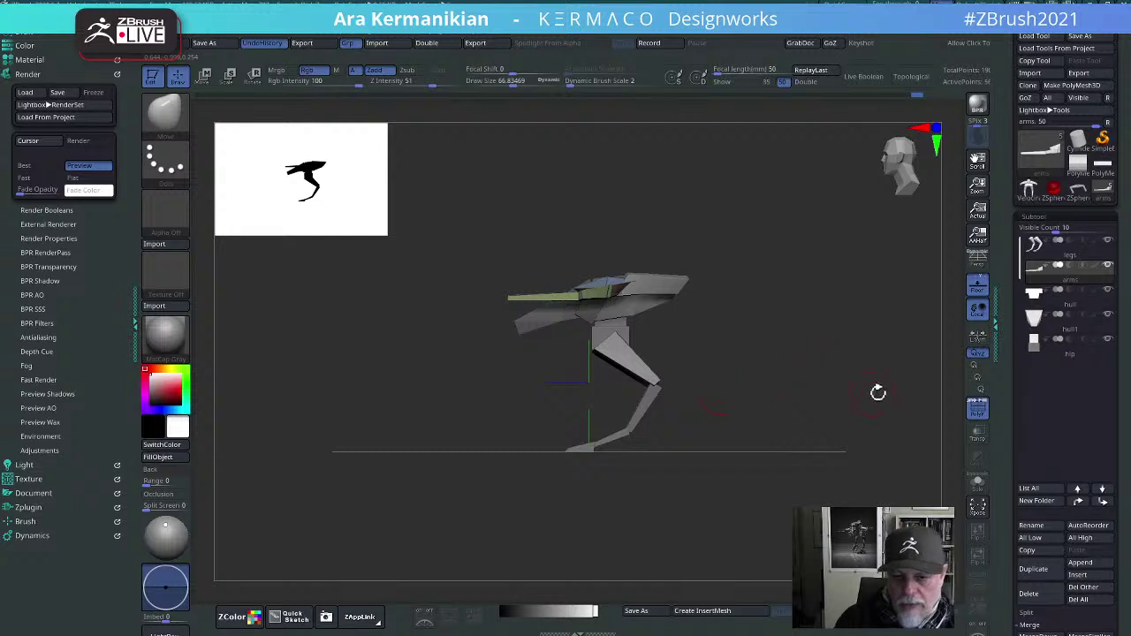
{"action": "key", "text": "w"}
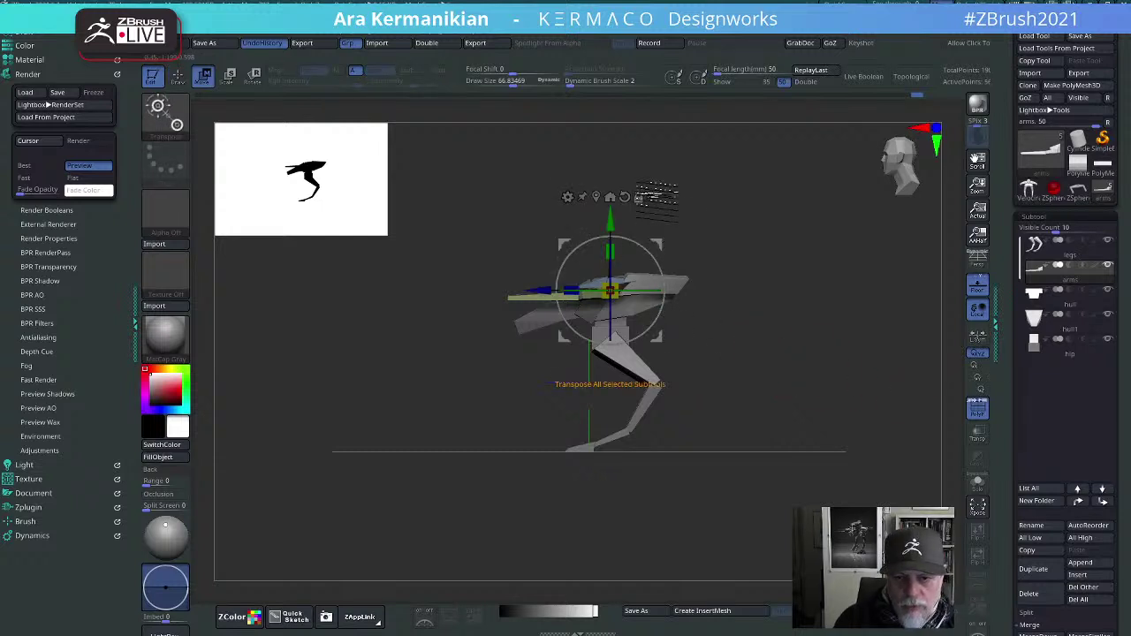
{"action": "left_click_drag", "start_coordinate": [537, 290], "coordinate": [513, 290]}
{"action": "key", "text": "ctrl+z"}
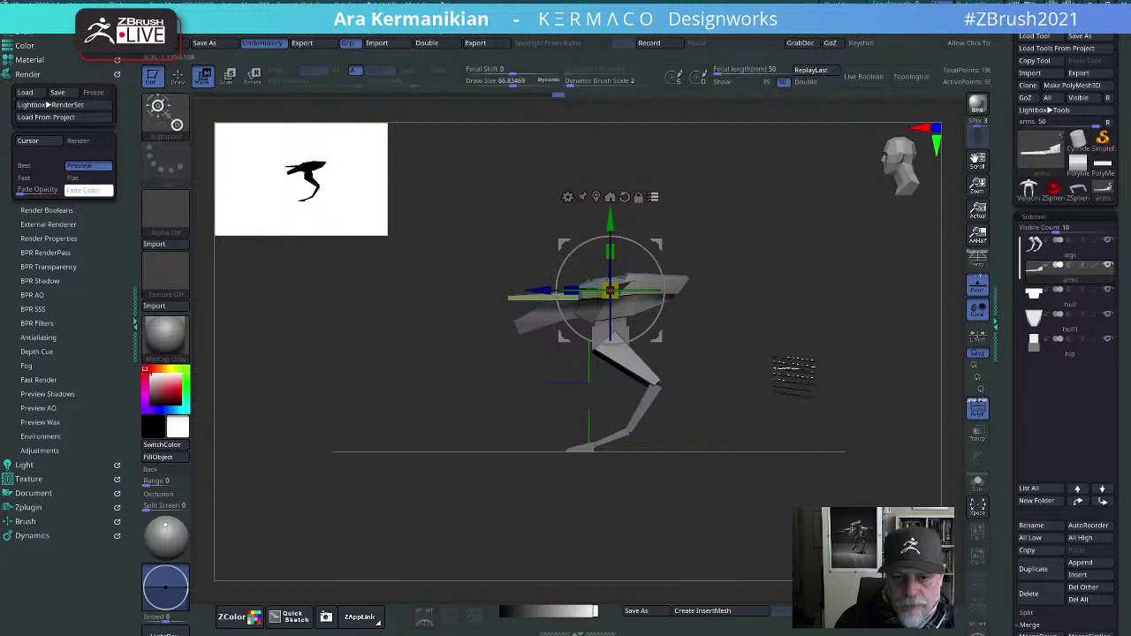
{"action": "left_click_drag", "start_coordinate": [538, 290], "coordinate": [511, 290]}
{"action": "key", "text": "ctrl+z"}
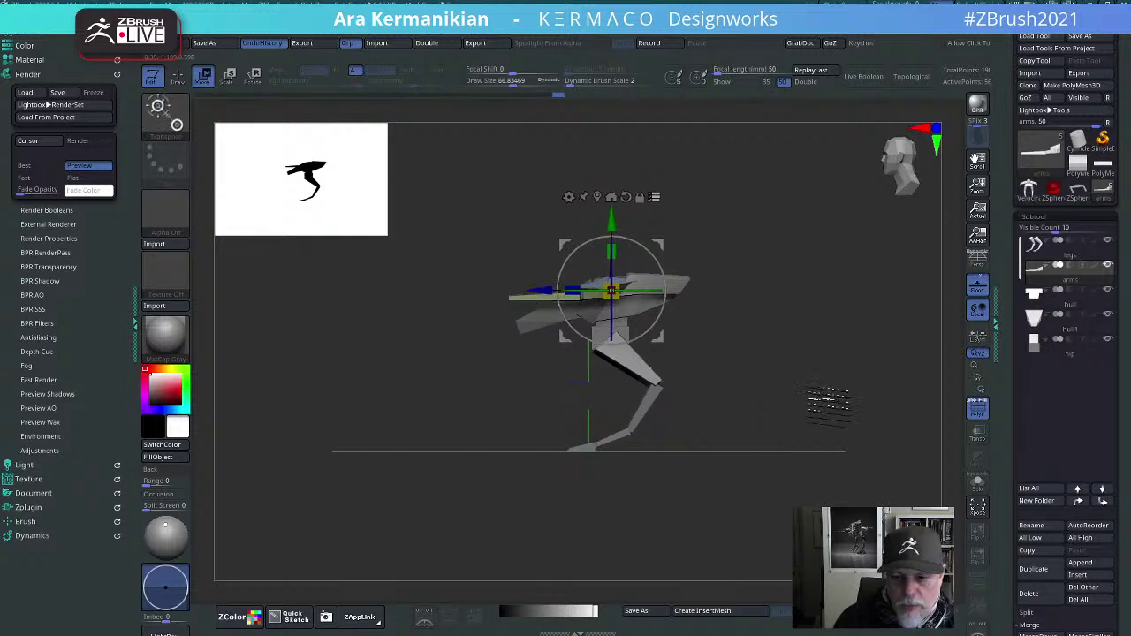
Step: Select the hip subtool and shift the whole mech forward with all selected subtools until the hip sits over the origin
{"action": "left_click", "coordinate": [1074, 305]}
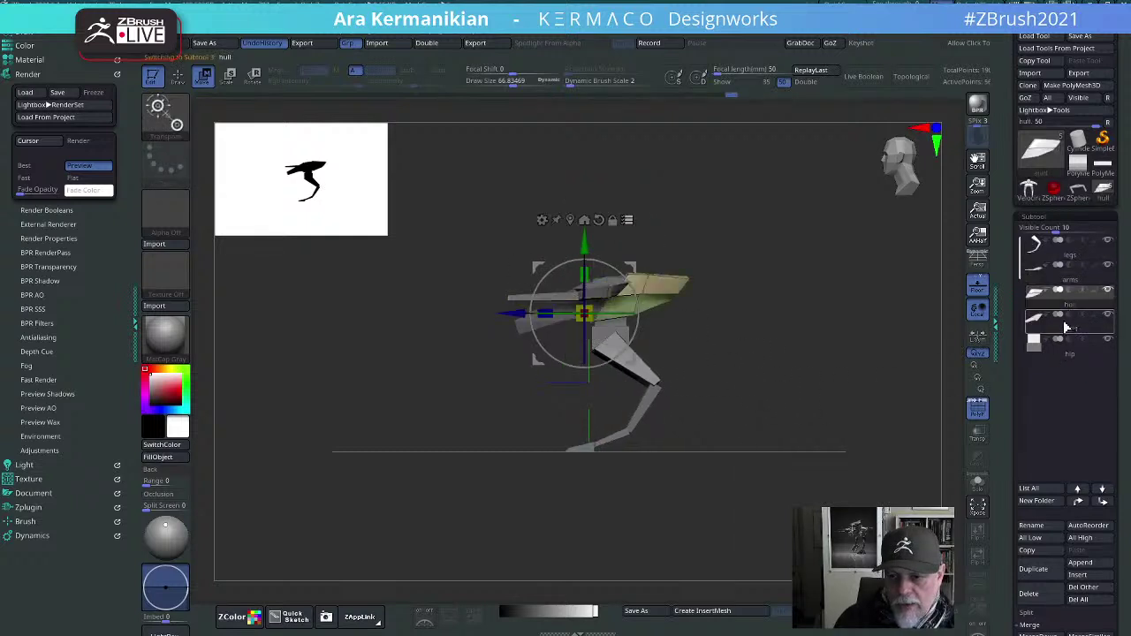
{"action": "left_click", "coordinate": [1048, 349]}
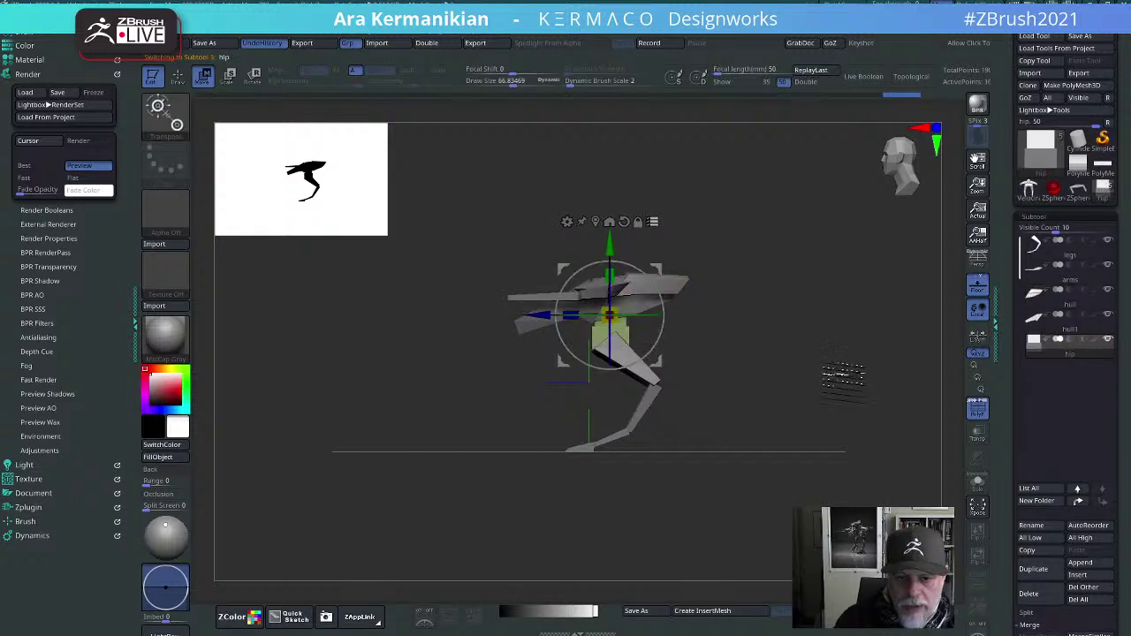
{"action": "left_click_drag", "start_coordinate": [546, 316], "coordinate": [523, 316]}
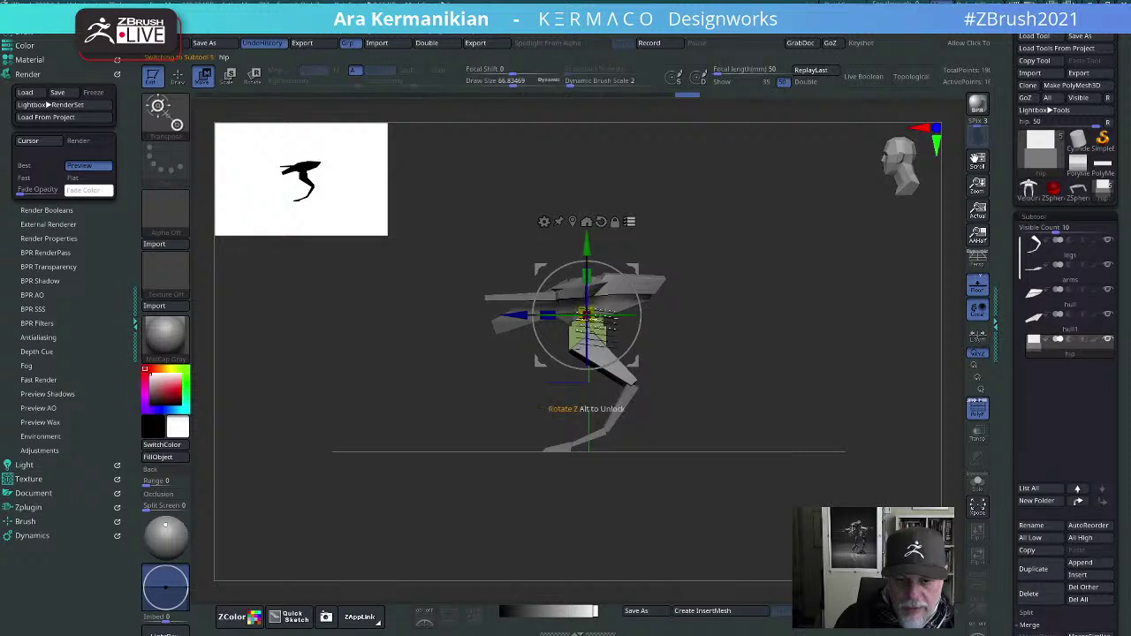
{"action": "left_click_drag", "start_coordinate": [525, 316], "coordinate": [517, 320]}
Step: Select the legs subtool and scale only the legs up uniformly by a factor of about 1.25
{"action": "left_click_drag", "start_coordinate": [759, 372], "coordinate": [692, 502], "text": "shift"}
{"action": "left_click_drag", "start_coordinate": [888, 464], "coordinate": [765, 500]}
{"action": "left_click_drag", "start_coordinate": [621, 409], "coordinate": [797, 418]}
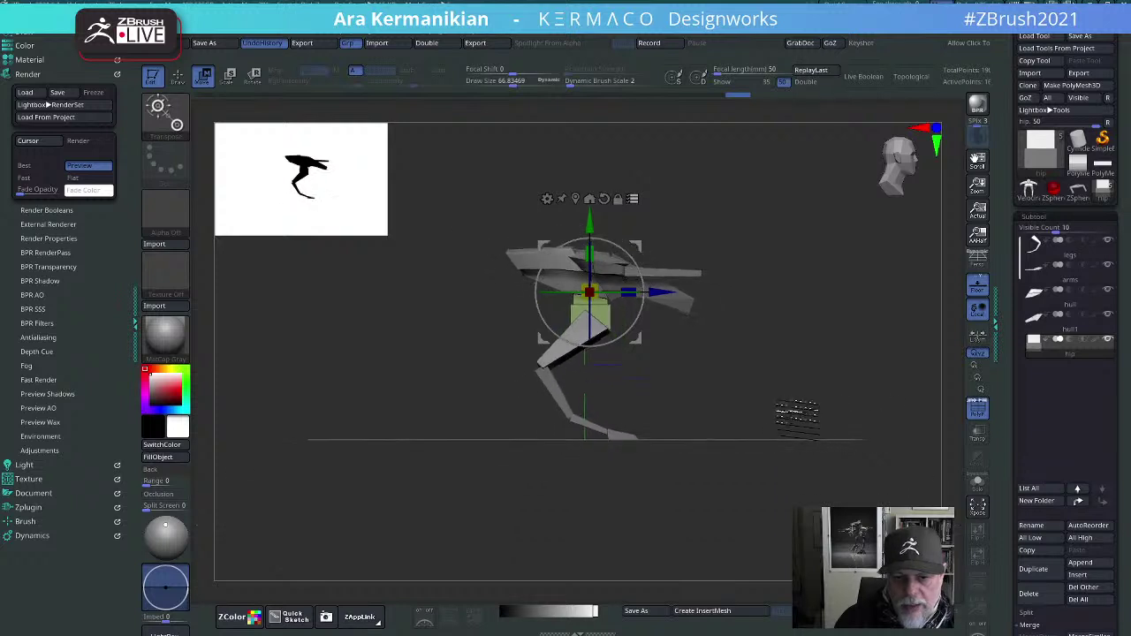
{"action": "left_click", "coordinate": [1080, 248]}
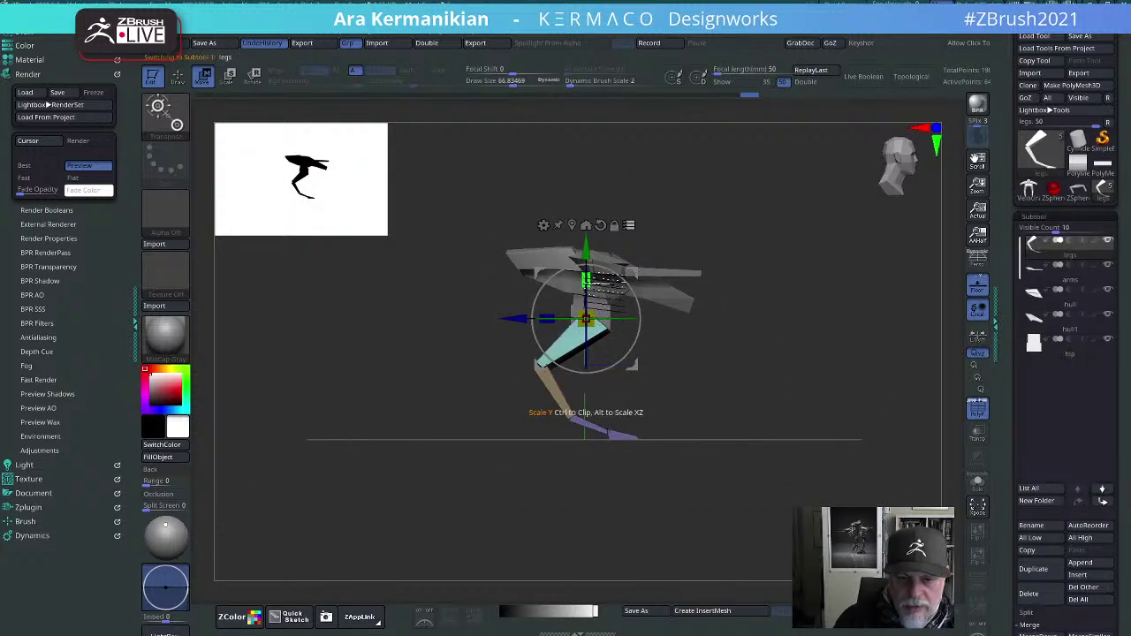
{"action": "left_click_drag", "start_coordinate": [586, 318], "coordinate": [581, 323]}
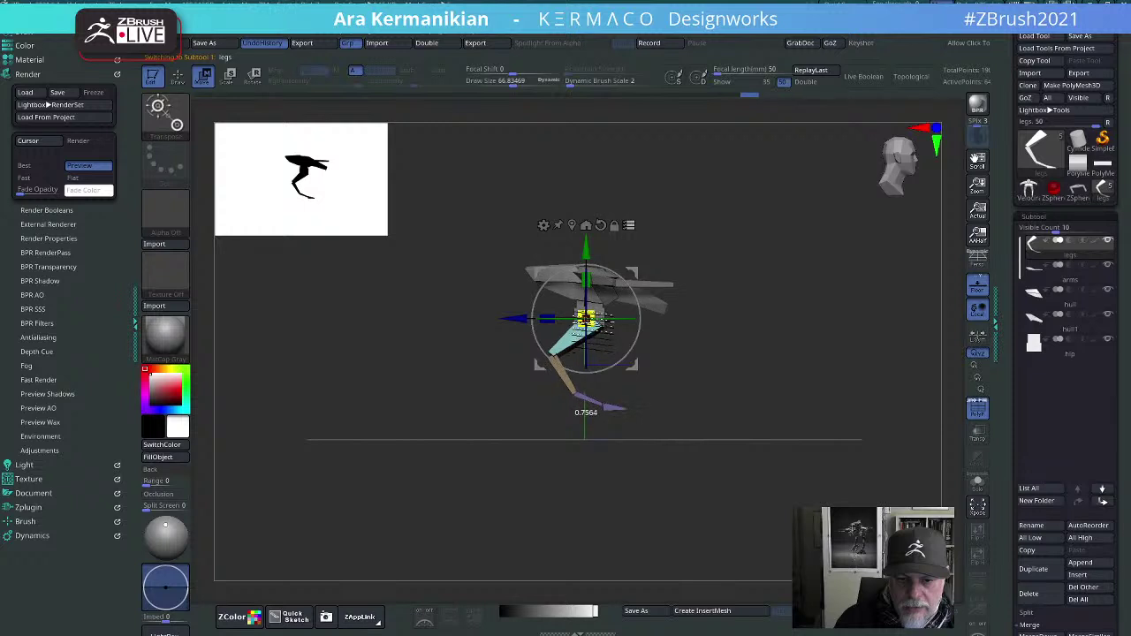
{"action": "key", "text": "ctrl+z"}
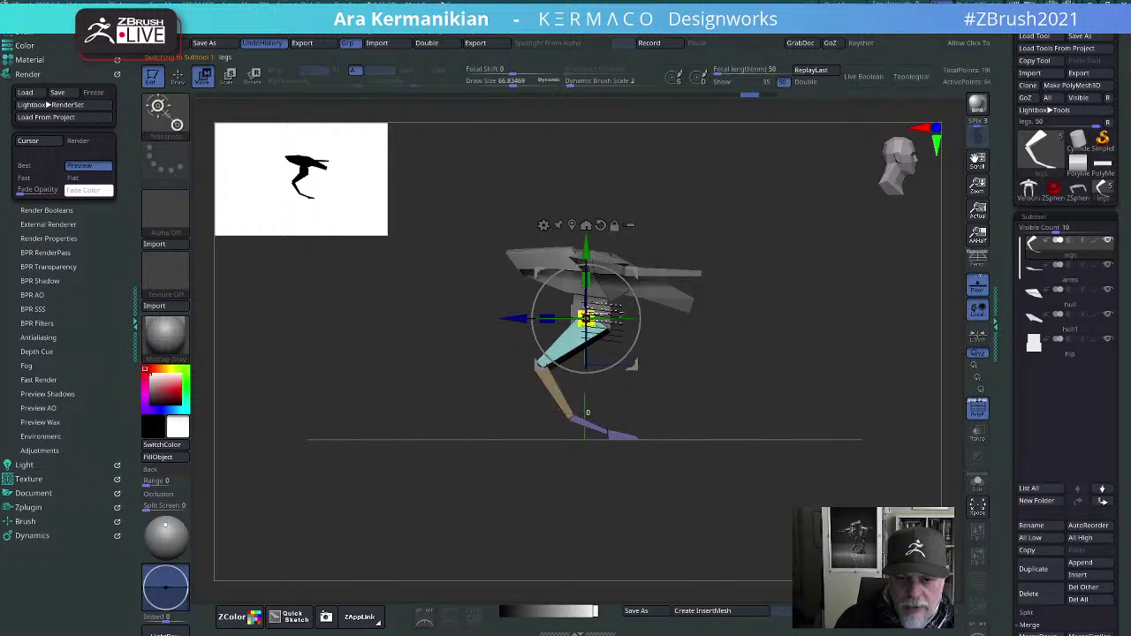
{"action": "left_click_drag", "start_coordinate": [586, 318], "coordinate": [590, 292]}
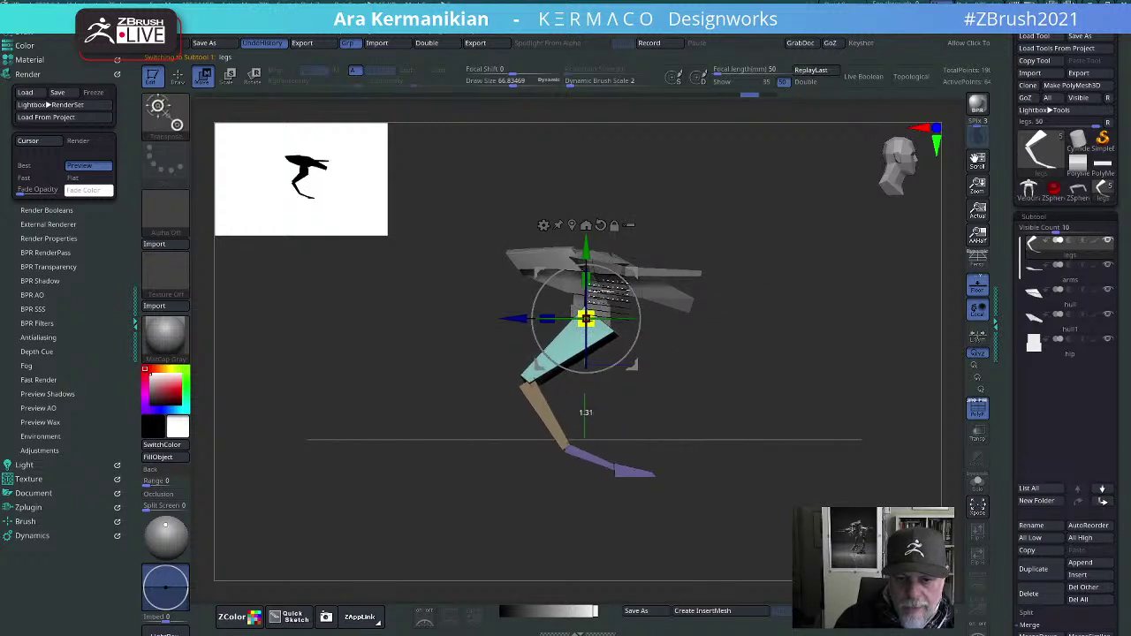
{"action": "left_click_drag", "start_coordinate": [586, 412], "coordinate": [586, 411]}
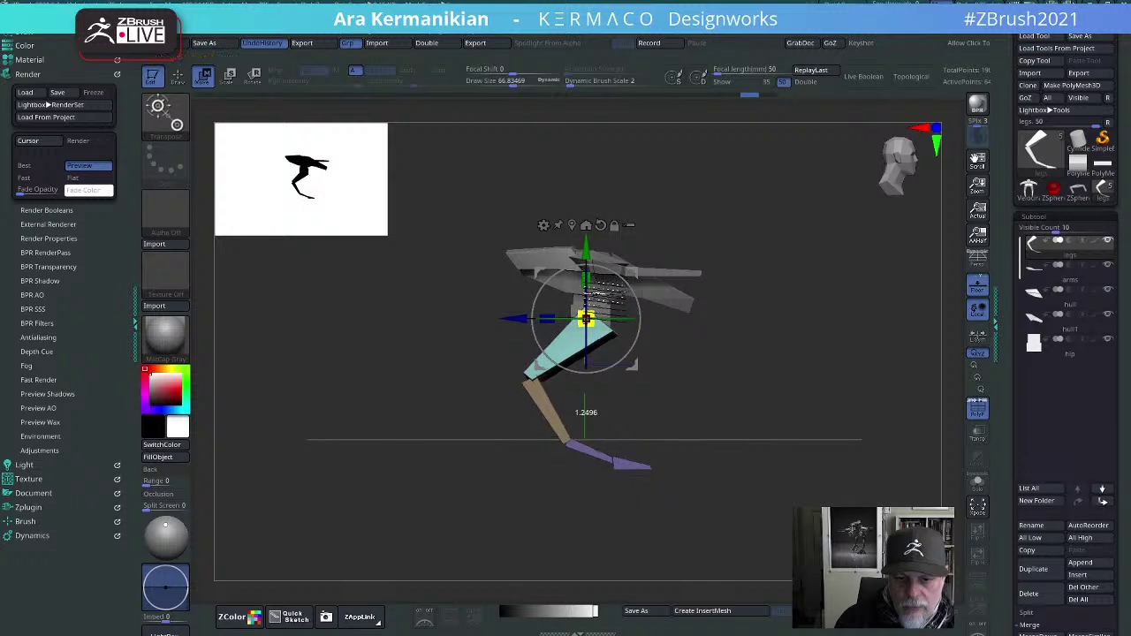
Step: Raise the enlarged legs against the hip and bring them slightly closer together with the transform gizmo
{"action": "left_click_drag", "start_coordinate": [828, 361], "coordinate": [767, 390]}
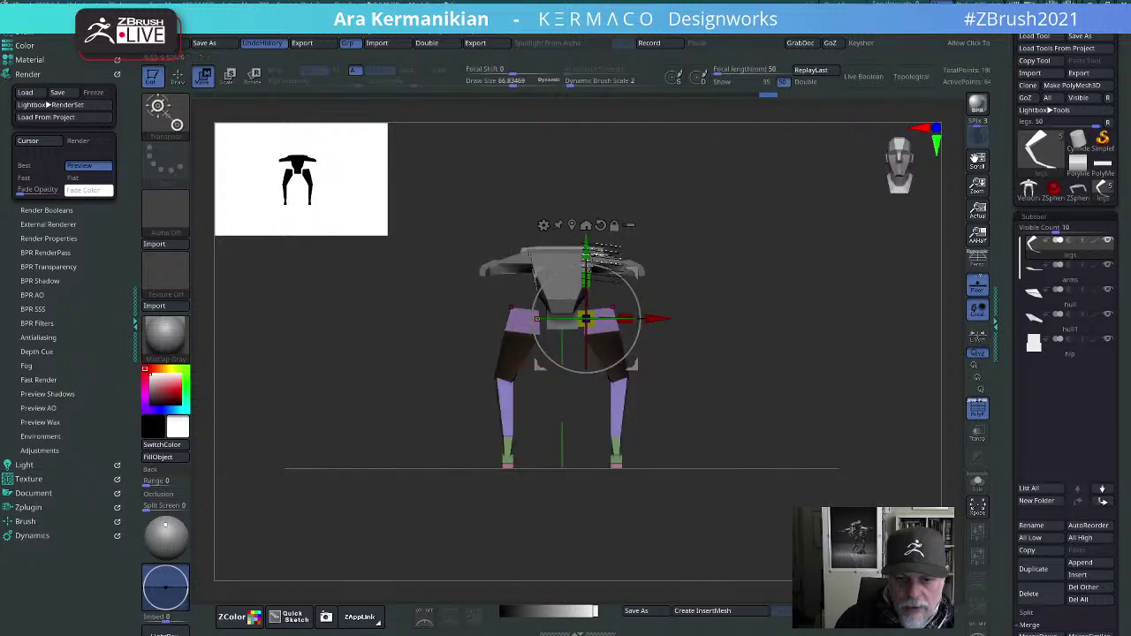
{"action": "left_click_drag", "start_coordinate": [588, 253], "coordinate": [588, 245]}
{"action": "mouse_move", "coordinate": [660, 311]}
{"action": "left_mouse_down"}
{"action": "mouse_move", "coordinate": [752, 397]}
{"action": "mouse_move", "coordinate": [725, 372]}
{"action": "left_mouse_up"}
{"action": "key", "text": "q"}
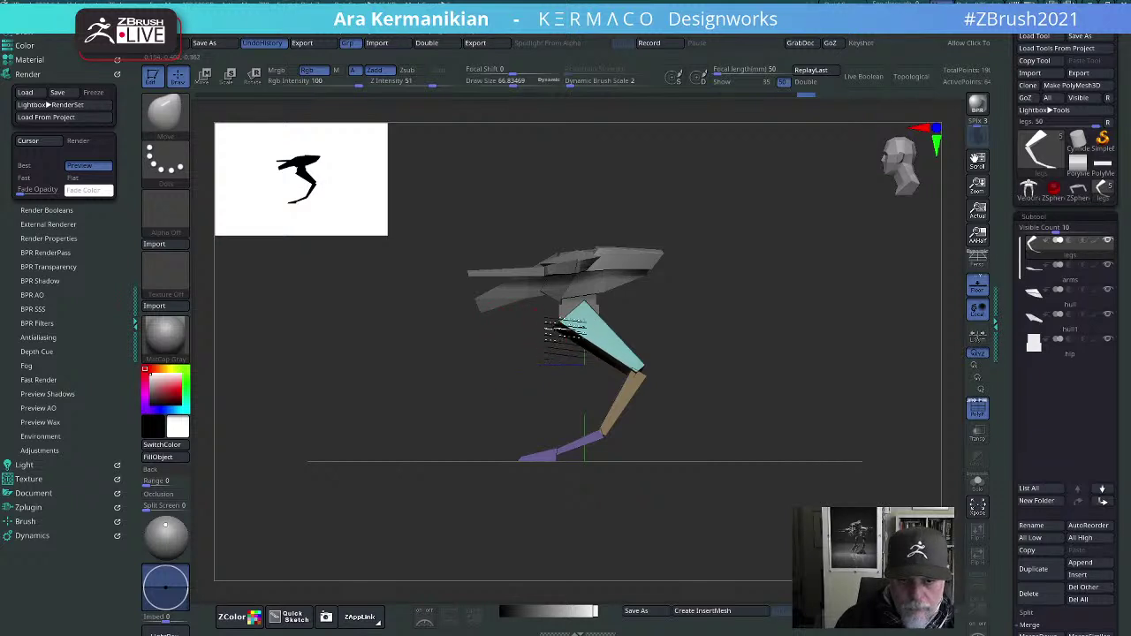
Step: Examine the proportions and stance of the enlarged legs against the hull from the side, front and three-quarter views
{"action": "left_click_drag", "start_coordinate": [709, 320], "coordinate": [652, 330]}
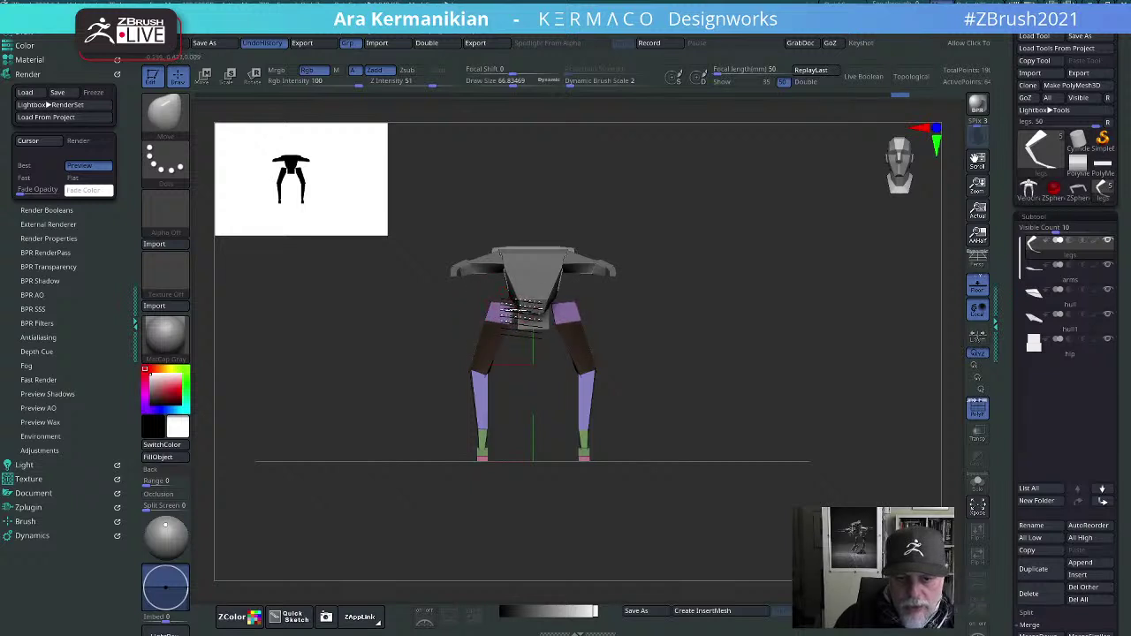
{"action": "mouse_move", "coordinate": [614, 342]}
{"action": "left_mouse_down"}
{"action": "mouse_move", "coordinate": [733, 377]}
{"action": "mouse_move", "coordinate": [651, 333]}
{"action": "mouse_move", "coordinate": [689, 372]}
{"action": "mouse_move", "coordinate": [603, 351]}
{"action": "left_mouse_up"}
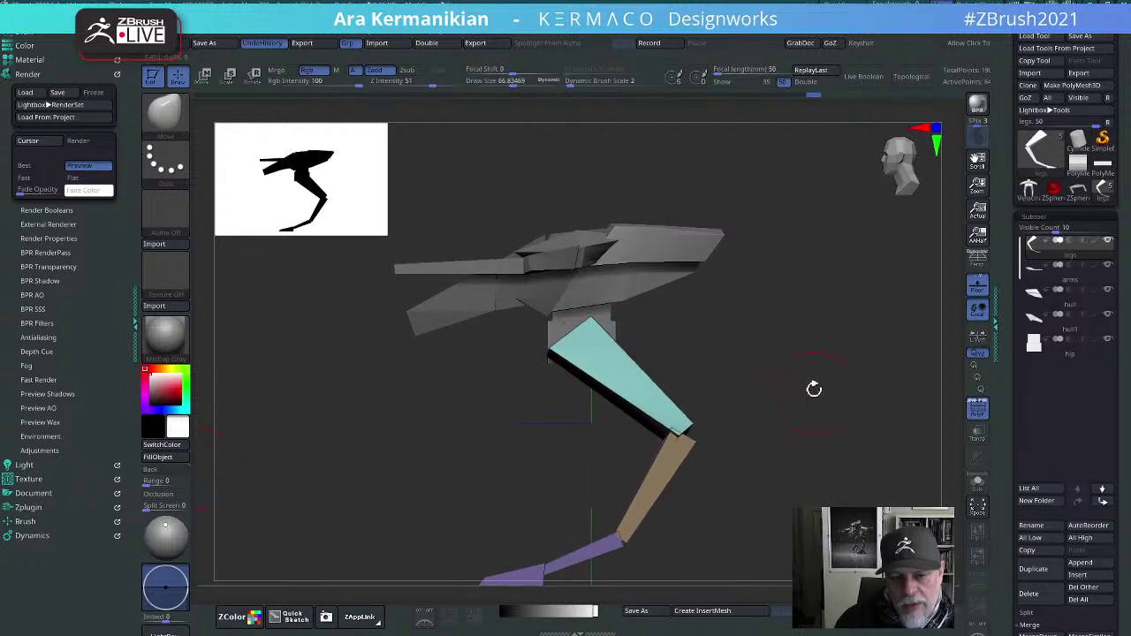
{"action": "left_click_drag", "start_coordinate": [814, 389], "coordinate": [778, 442]}
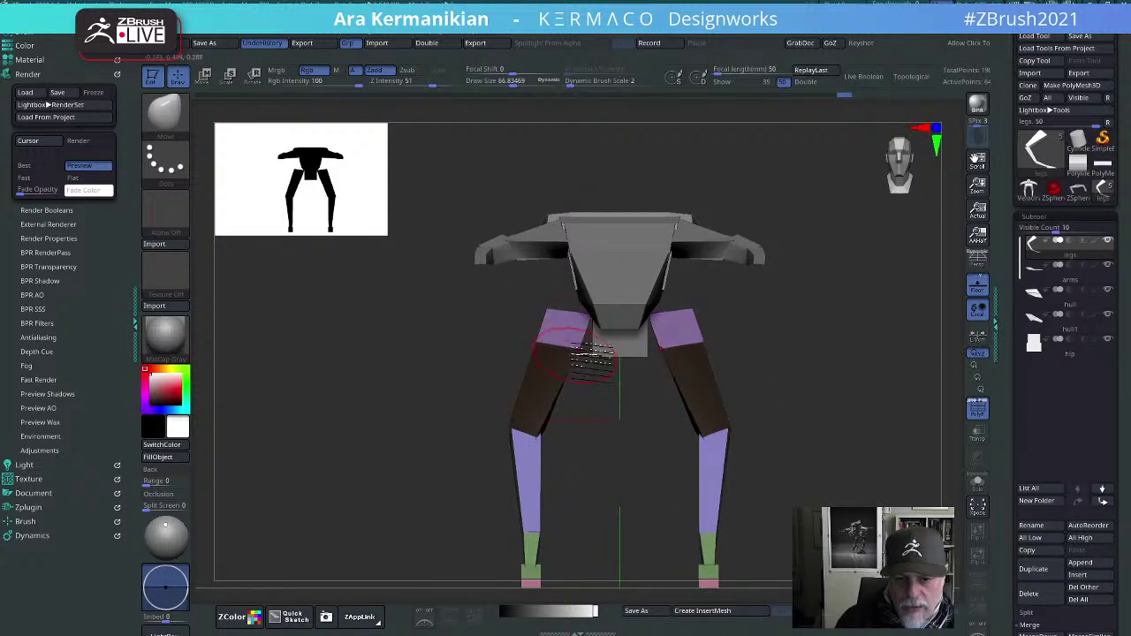
{"action": "left_click_drag", "start_coordinate": [857, 398], "coordinate": [686, 365], "text": "alt"}
{"action": "left_click_drag", "start_coordinate": [745, 413], "coordinate": [804, 434]}
{"action": "left_click_drag", "start_coordinate": [772, 338], "coordinate": [743, 300]}
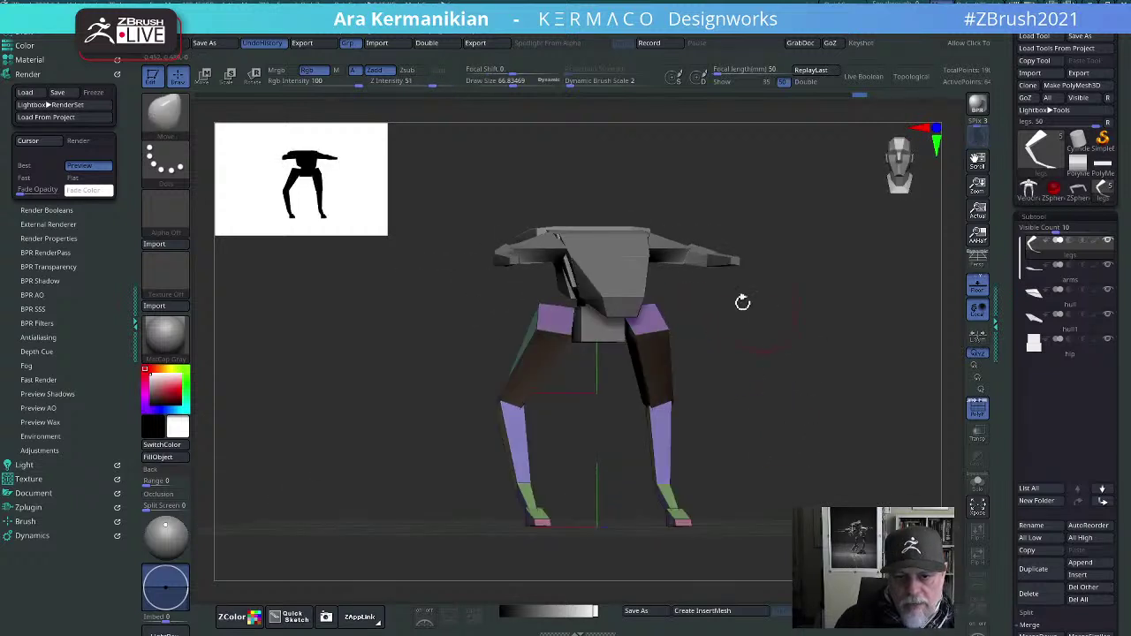
{"action": "left_click_drag", "start_coordinate": [798, 354], "coordinate": [792, 253]}
Step: Select the arms subtool and refine the elbow and forearm shape with the Move brush, checking it from several angles
{"action": "left_click", "coordinate": [664, 226], "text": "alt"}
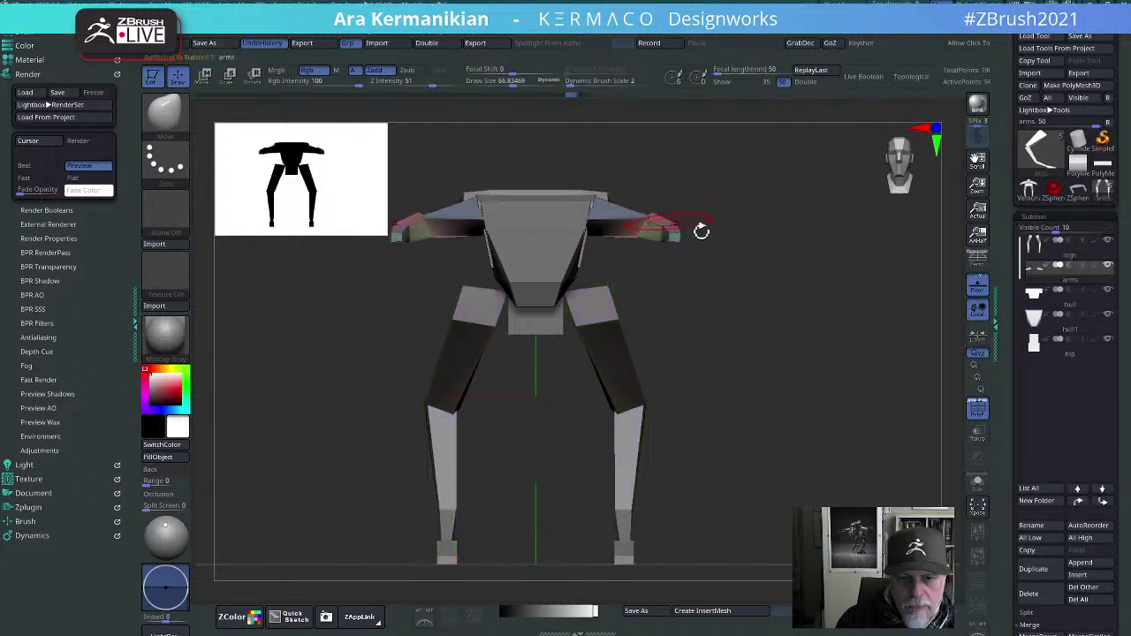
{"action": "left_click_drag", "start_coordinate": [702, 233], "coordinate": [716, 252]}
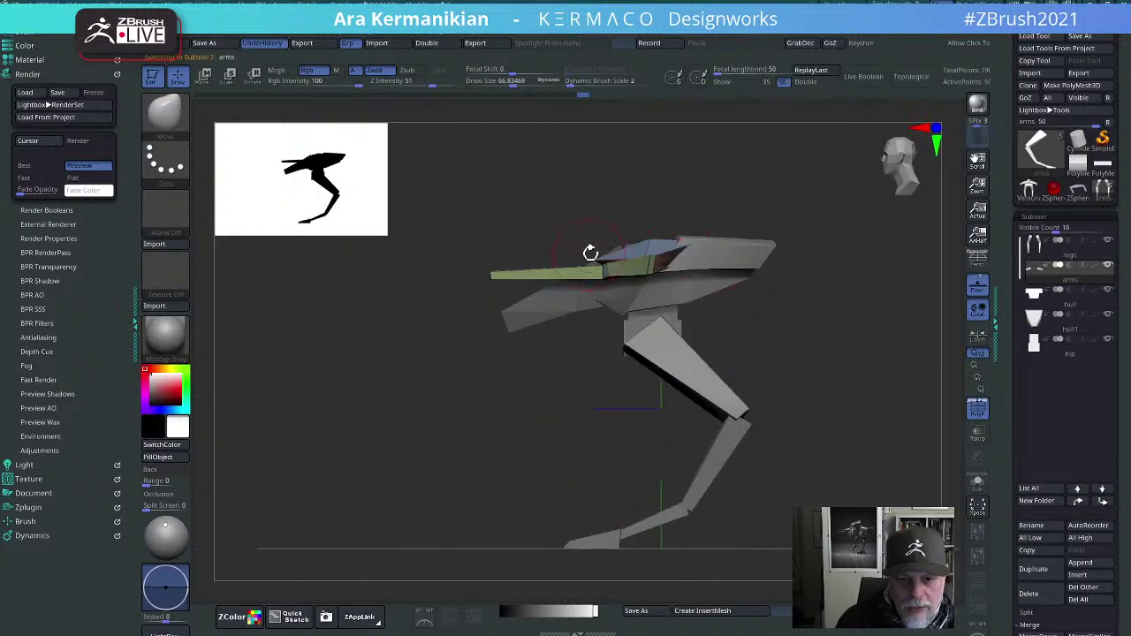
{"action": "mouse_move", "coordinate": [597, 257]}
{"action": "left_mouse_down"}
{"action": "mouse_move", "coordinate": [752, 194]}
{"action": "mouse_move", "coordinate": [740, 303]}
{"action": "mouse_move", "coordinate": [664, 270]}
{"action": "mouse_move", "coordinate": [686, 260]}
{"action": "mouse_move", "coordinate": [674, 233]}
{"action": "mouse_move", "coordinate": [667, 270]}
{"action": "left_mouse_up"}
{"action": "mouse_move", "coordinate": [803, 332]}
{"action": "left_mouse_down"}
{"action": "mouse_move", "coordinate": [823, 172]}
{"action": "mouse_move", "coordinate": [682, 379]}
{"action": "mouse_move", "coordinate": [690, 353]}
{"action": "mouse_move", "coordinate": [804, 382]}
{"action": "mouse_move", "coordinate": [739, 356]}
{"action": "left_mouse_up"}
{"action": "key", "text": "s"}
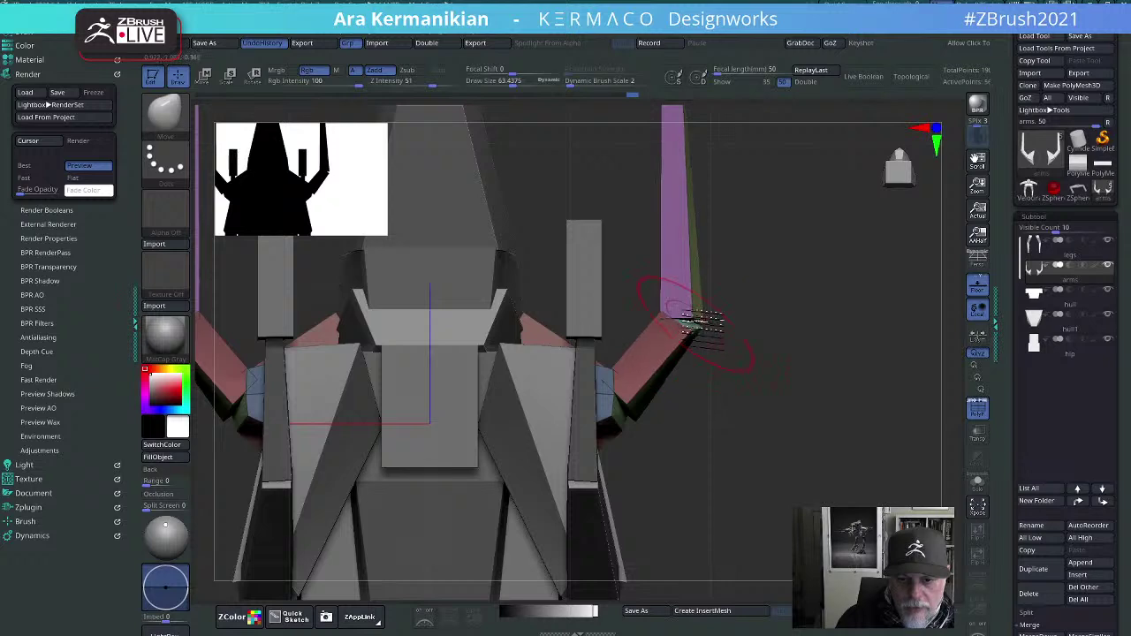
{"action": "left_click_drag", "start_coordinate": [804, 353], "coordinate": [717, 345]}
{"action": "mouse_move", "coordinate": [689, 307]}
{"action": "left_mouse_down"}
{"action": "mouse_move", "coordinate": [706, 309]}
{"action": "mouse_move", "coordinate": [698, 319]}
{"action": "mouse_move", "coordinate": [695, 299]}
{"action": "left_mouse_up"}
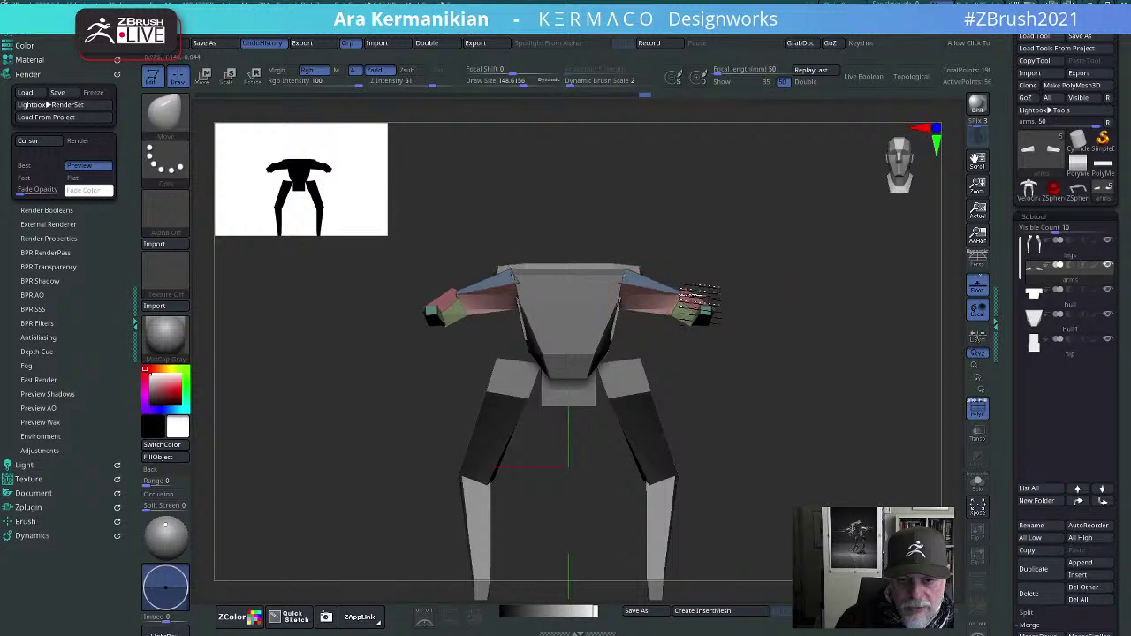
{"action": "left_click_drag", "start_coordinate": [710, 352], "coordinate": [711, 433]}
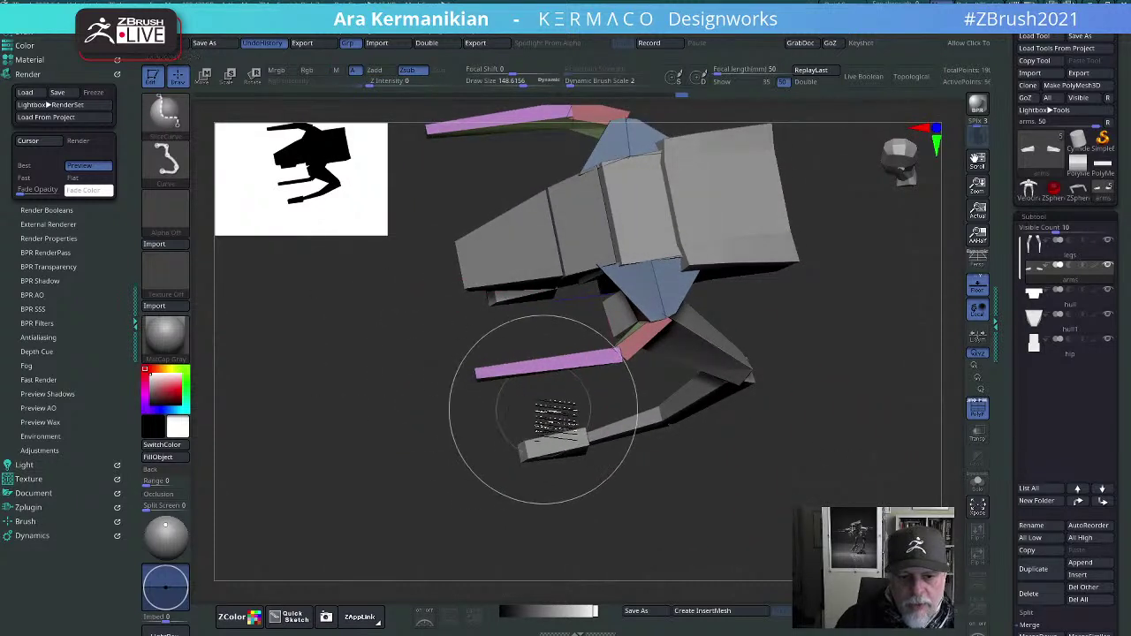
Step: Isolate the forearm pieces, stretch them lengthwise so they extend back past the elbows, and unhide the remaining arm parts
{"action": "left_click_drag", "start_coordinate": [399, 349], "coordinate": [555, 408], "text": "ctrl+shift"}
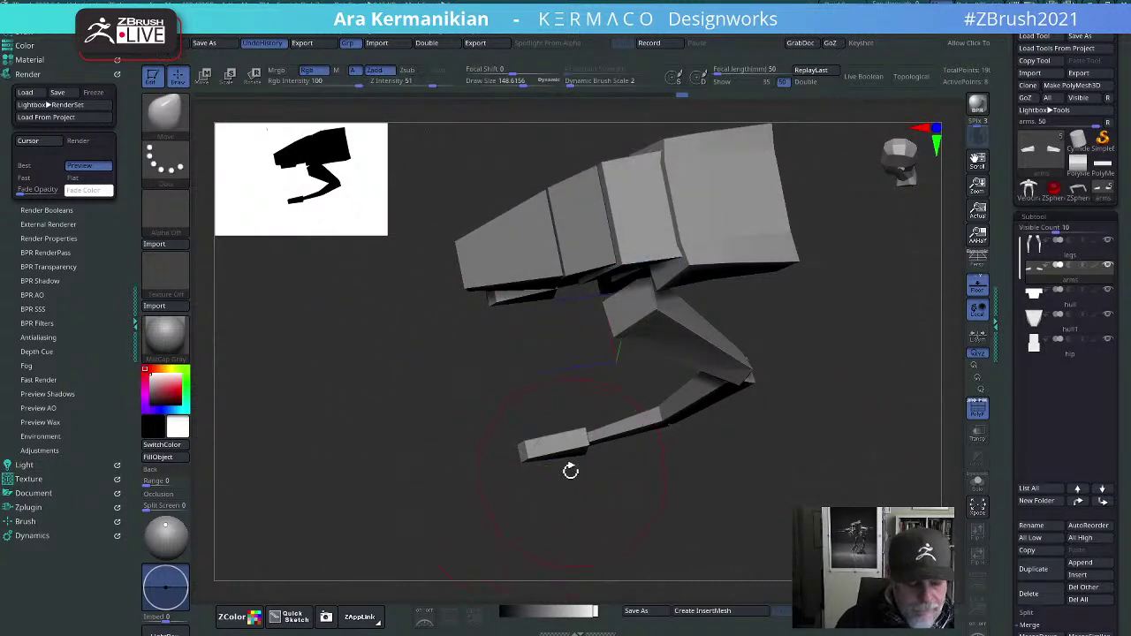
{"action": "key", "text": "ctrl+shift+a"}
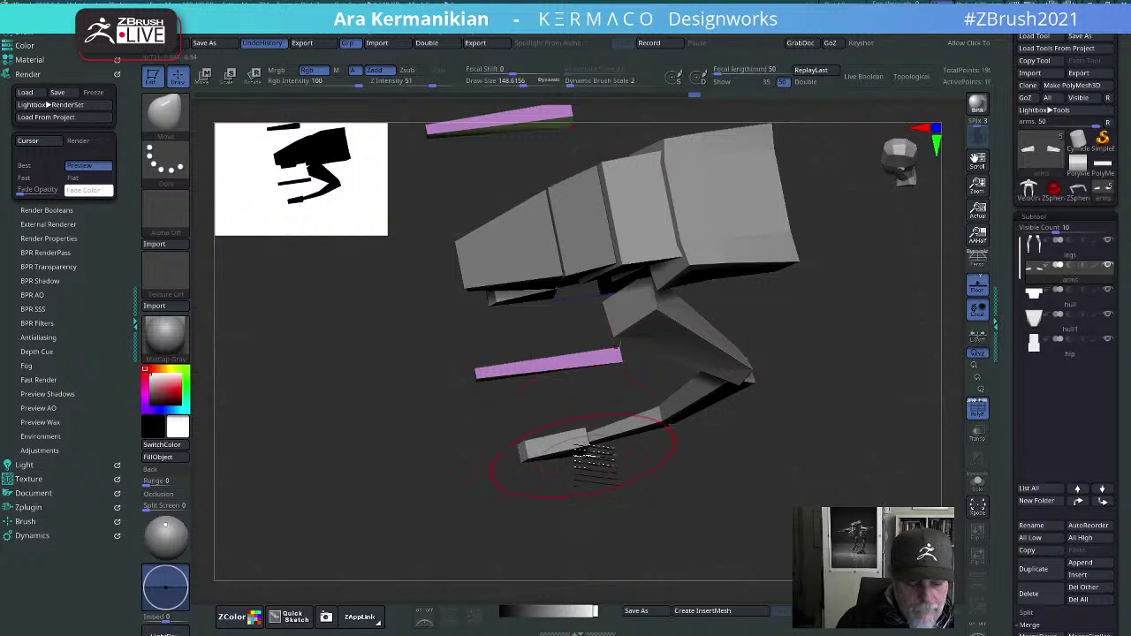
{"action": "key", "text": "w"}
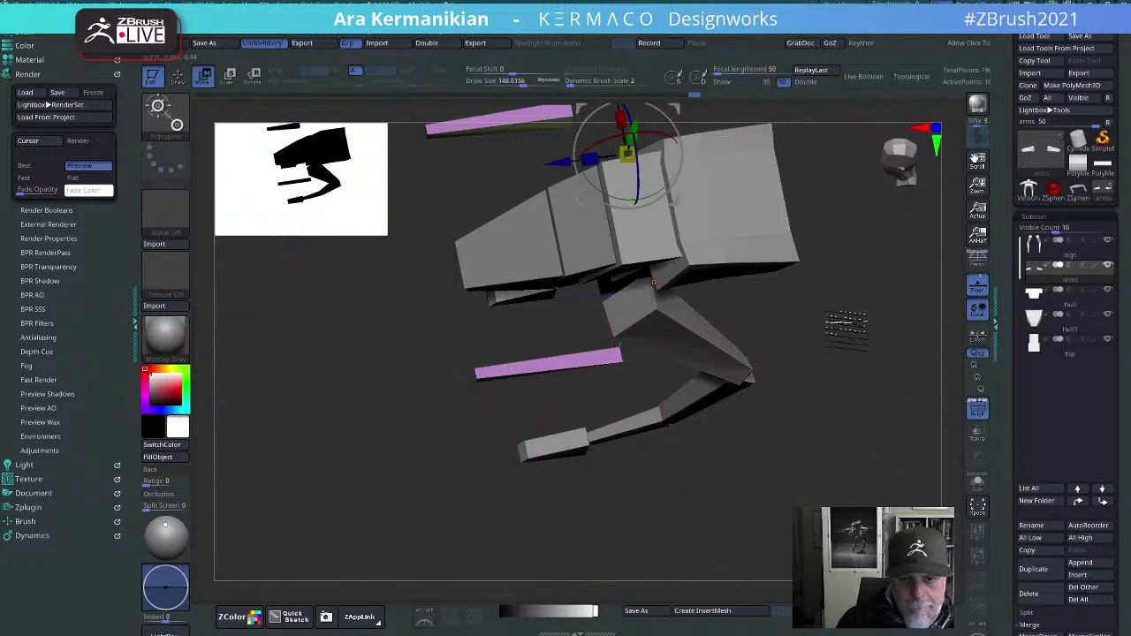
{"action": "left_click_drag", "start_coordinate": [847, 331], "coordinate": [790, 515], "text": "alt"}
{"action": "left_click_drag", "start_coordinate": [562, 279], "coordinate": [552, 230], "text": "alt"}
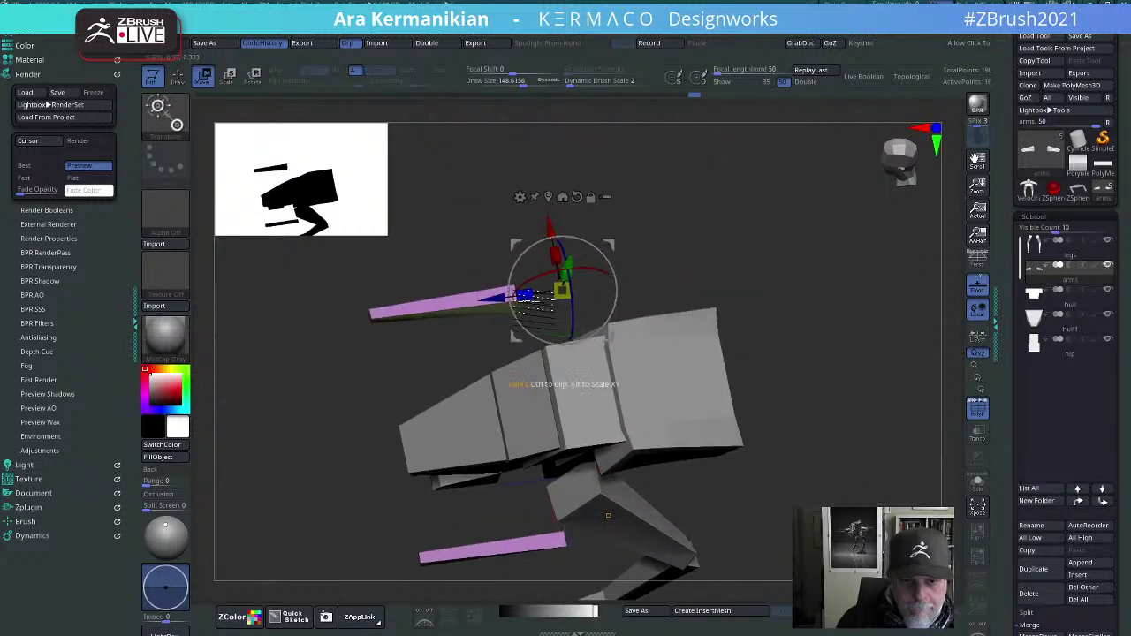
{"action": "left_click_drag", "start_coordinate": [518, 292], "coordinate": [644, 282]}
{"action": "left_click", "coordinate": [821, 470], "text": "ctrl+shift"}
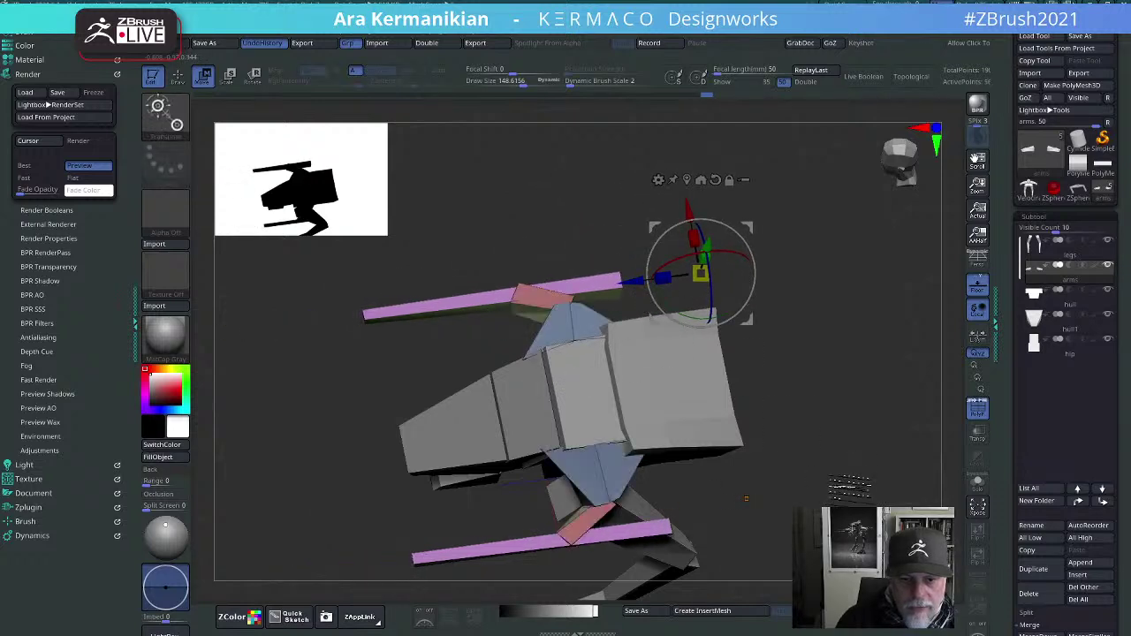
Step: Examine the lengthened forearms against the hull and legs from above and from the front
{"action": "left_click_drag", "start_coordinate": [849, 470], "coordinate": [822, 496]}
{"action": "key", "text": "q"}
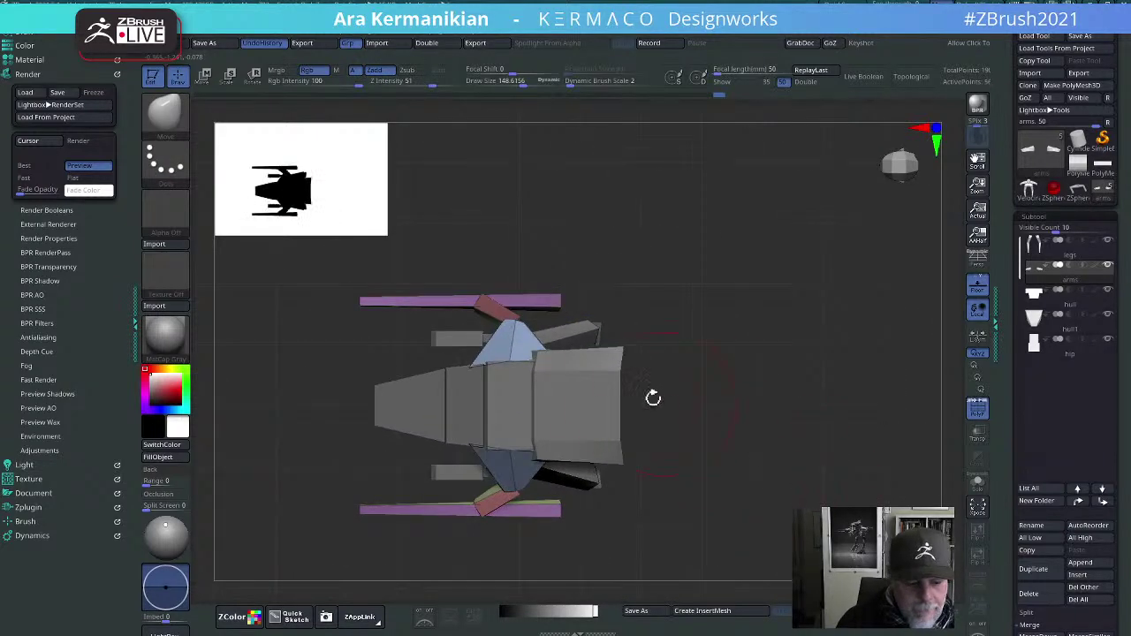
{"action": "key", "text": "w"}
{"action": "left_click_drag", "start_coordinate": [712, 402], "coordinate": [866, 440], "text": "alt"}
{"action": "left_click", "coordinate": [669, 236]}
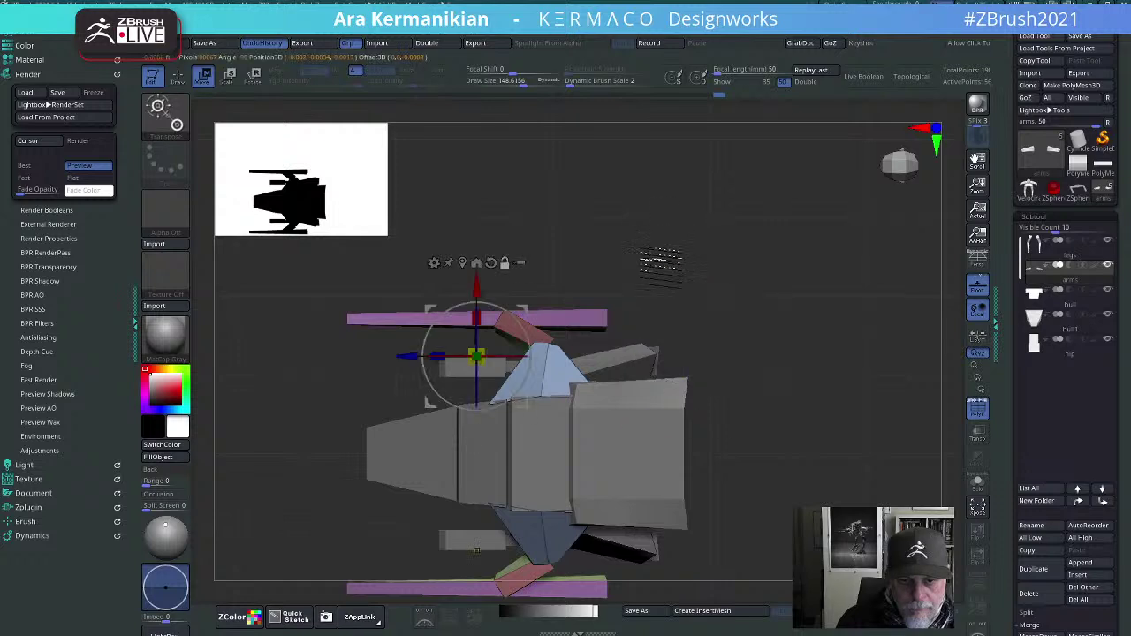
{"action": "left_click_drag", "start_coordinate": [731, 405], "coordinate": [739, 365]}
{"action": "mouse_move", "coordinate": [816, 383]}
{"action": "left_mouse_down"}
{"action": "mouse_move", "coordinate": [739, 409]}
{"action": "mouse_move", "coordinate": [650, 398]}
{"action": "mouse_move", "coordinate": [808, 396]}
{"action": "mouse_move", "coordinate": [796, 384]}
{"action": "left_mouse_up"}
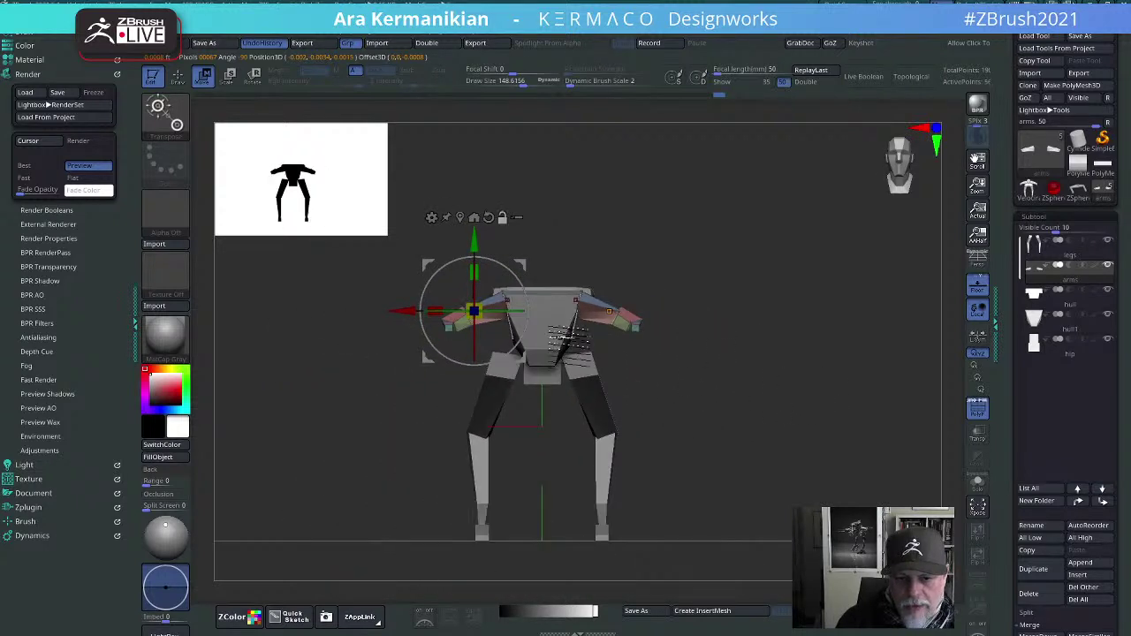
Step: Append a PolyMesh3D subtool, select it, and replace its mesh with a cube primitive from the insert-mesh brush
{"action": "left_click", "coordinate": [1080, 563]}
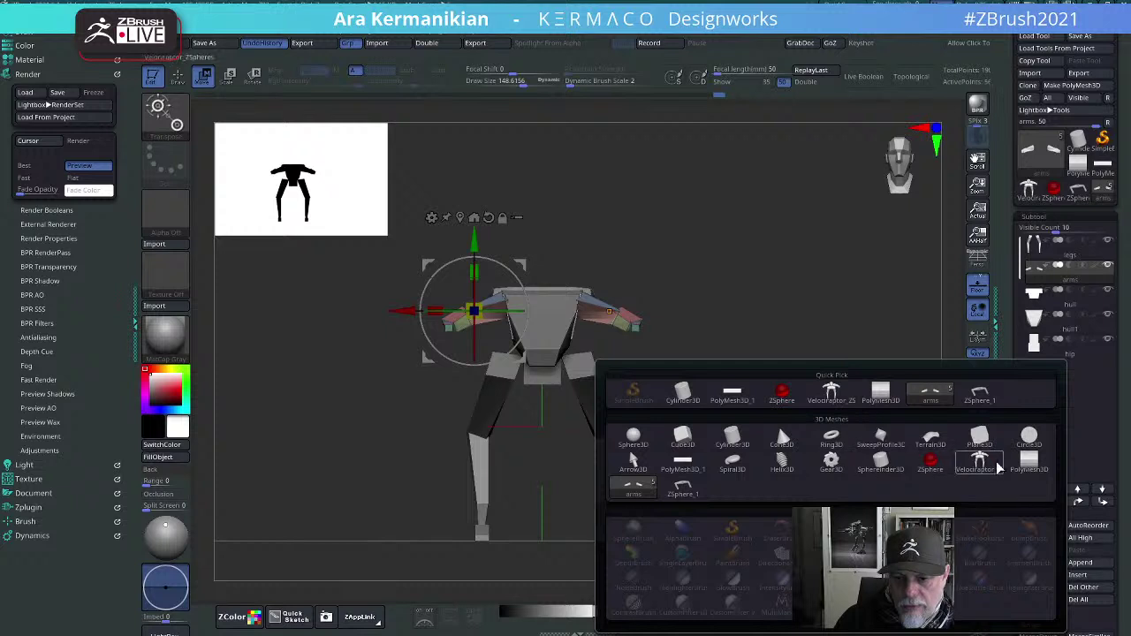
{"action": "left_click", "coordinate": [1035, 469]}
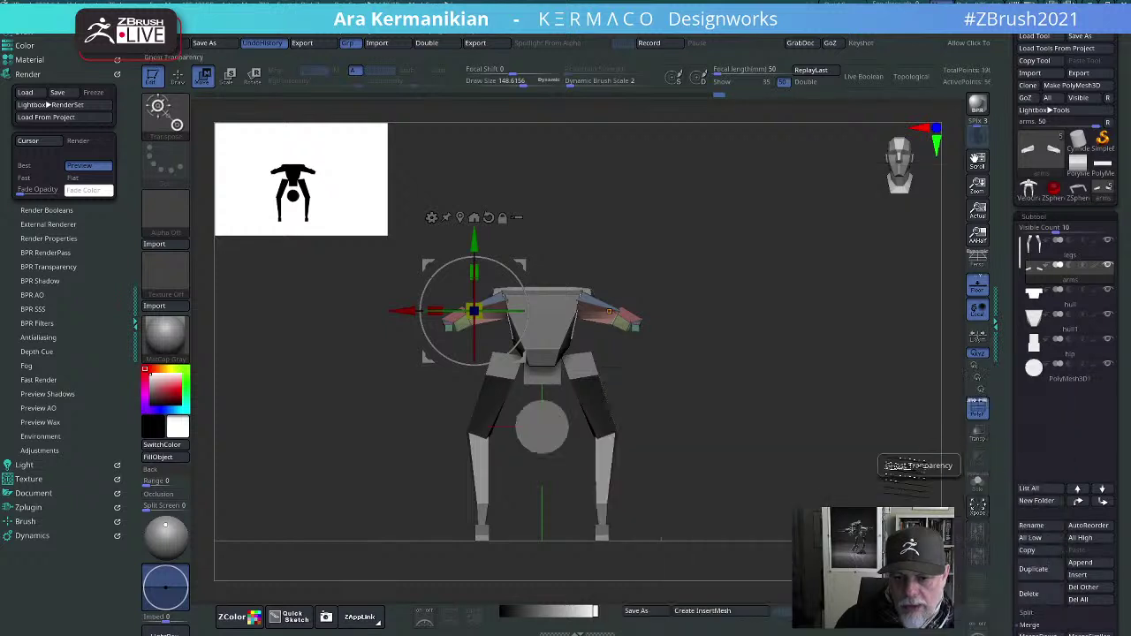
{"action": "left_click", "coordinate": [1088, 384]}
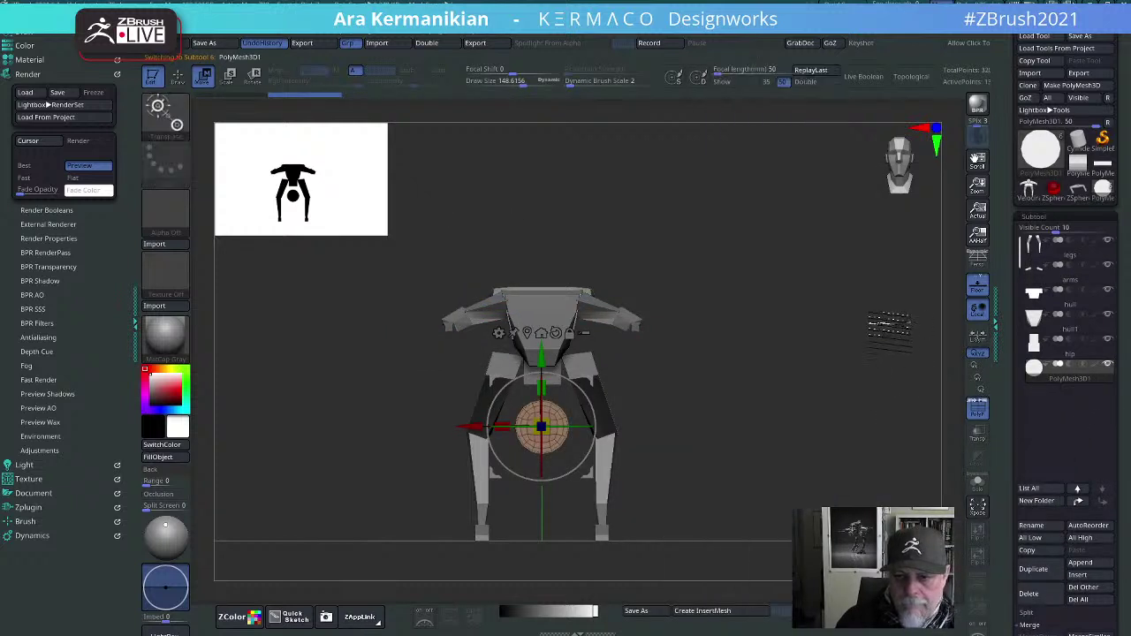
{"action": "key", "text": "b"}
{"action": "left_click", "coordinate": [855, 144]}
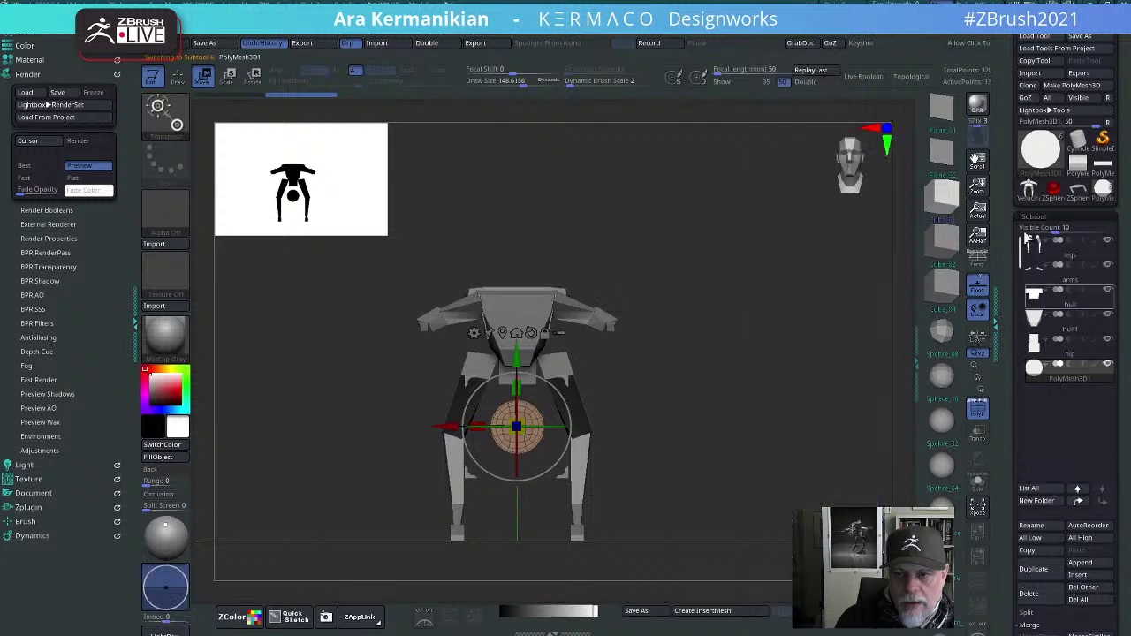
{"action": "left_click", "coordinate": [942, 197]}
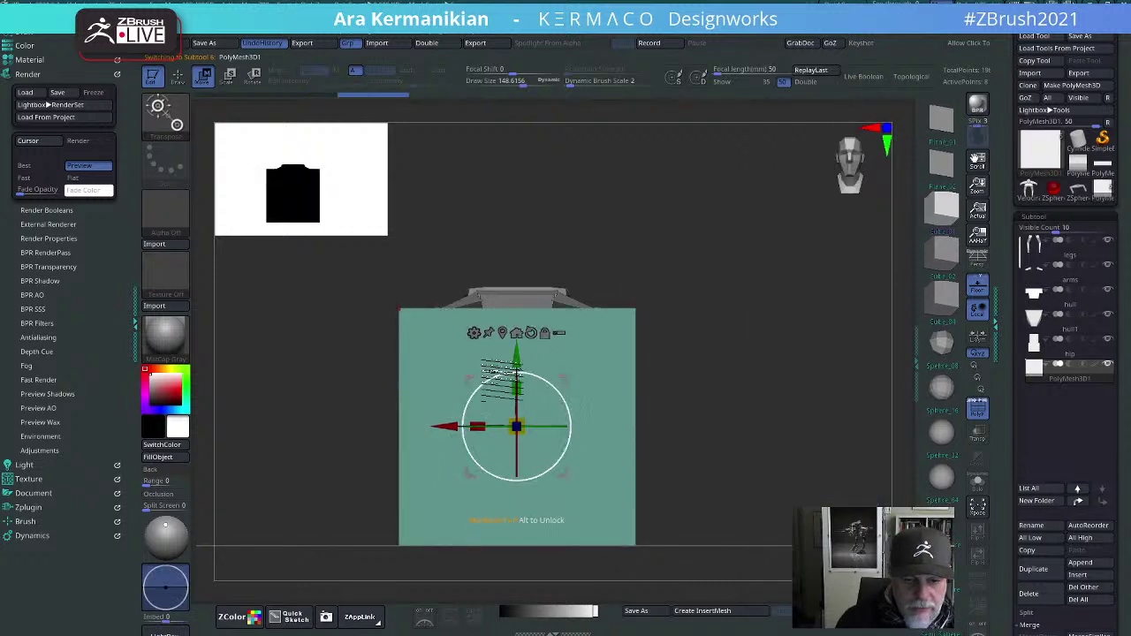
Step: Raise the cube above the hull, scale it down uniformly, and move it over the hull's rear
{"action": "left_click_drag", "start_coordinate": [517, 358], "coordinate": [517, 205]}
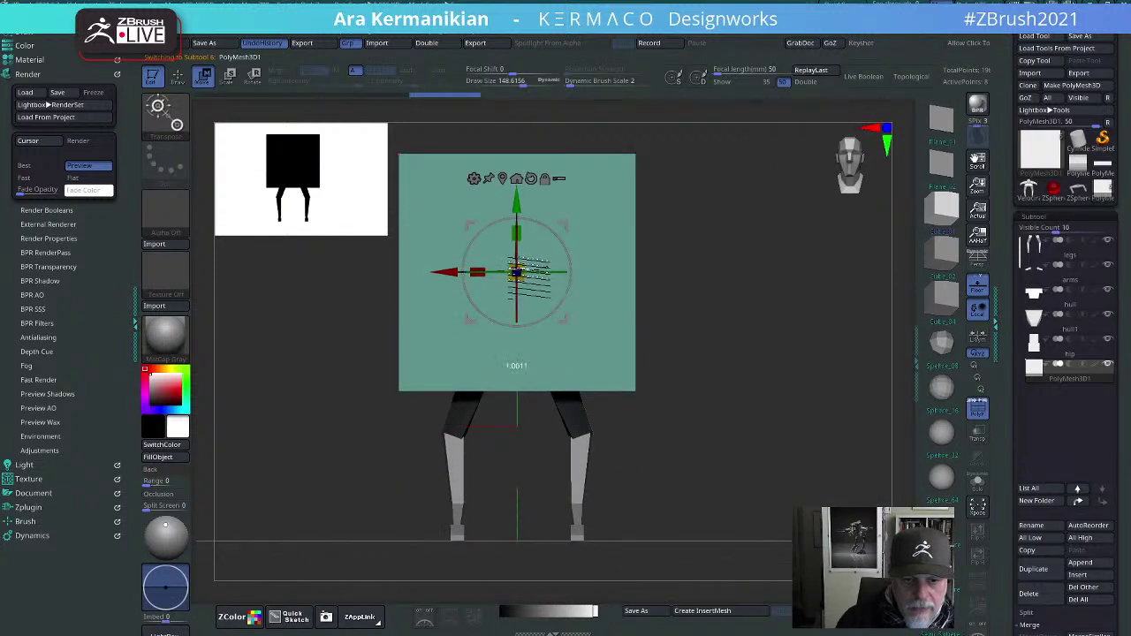
{"action": "left_click_drag", "start_coordinate": [517, 272], "coordinate": [364, 362]}
{"action": "left_click_drag", "start_coordinate": [620, 345], "coordinate": [685, 338], "text": "shift"}
{"action": "left_click_drag", "start_coordinate": [449, 273], "coordinate": [550, 272]}
{"action": "left_click_drag", "start_coordinate": [810, 309], "coordinate": [793, 351], "text": "alt"}
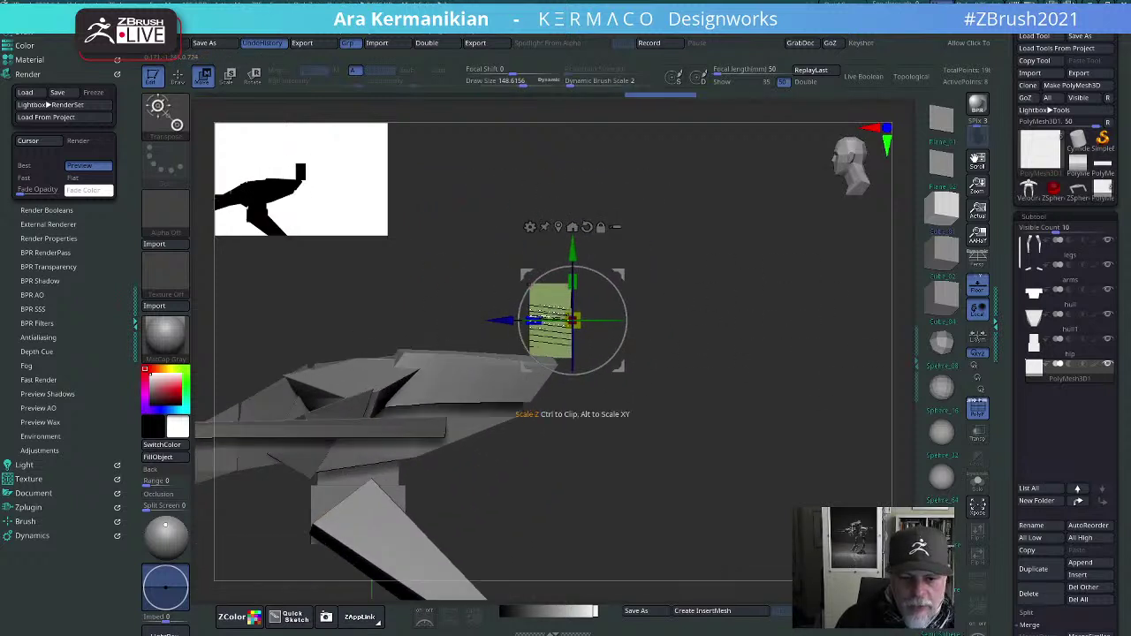
Step: Stretch the cube front to back and flatten its height to form a low, elongated box
{"action": "left_click_drag", "start_coordinate": [535, 321], "coordinate": [433, 322]}
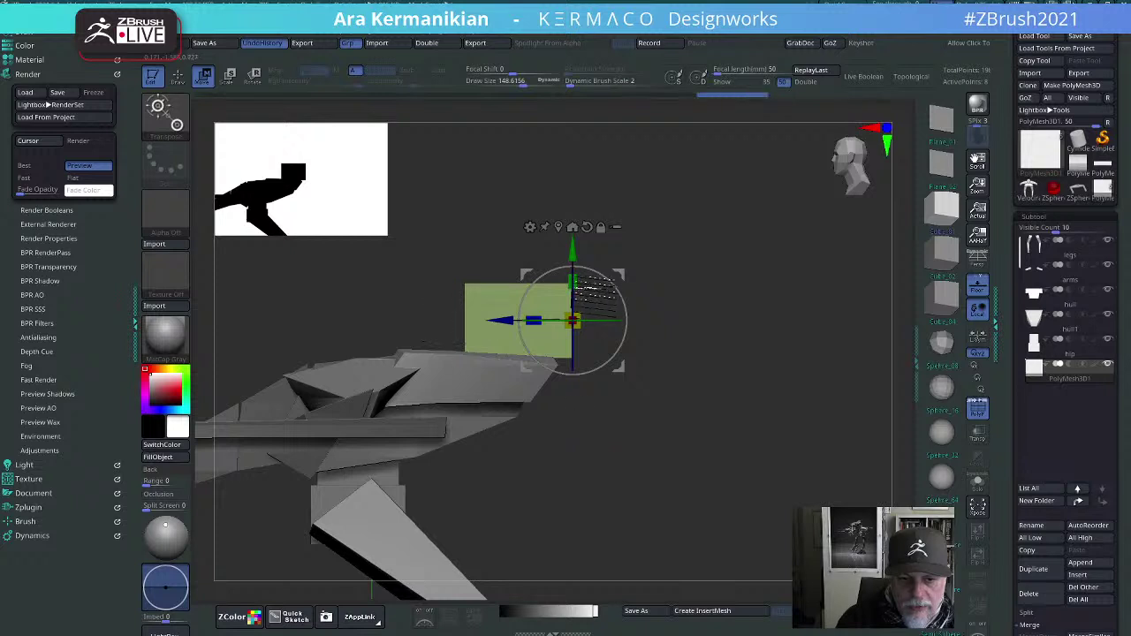
{"action": "left_click_drag", "start_coordinate": [573, 292], "coordinate": [589, 314]}
{"action": "key", "text": "ctrl+z"}
{"action": "key", "text": "ctrl+z"}
{"action": "left_click_drag", "start_coordinate": [758, 352], "coordinate": [787, 353], "text": "shift"}
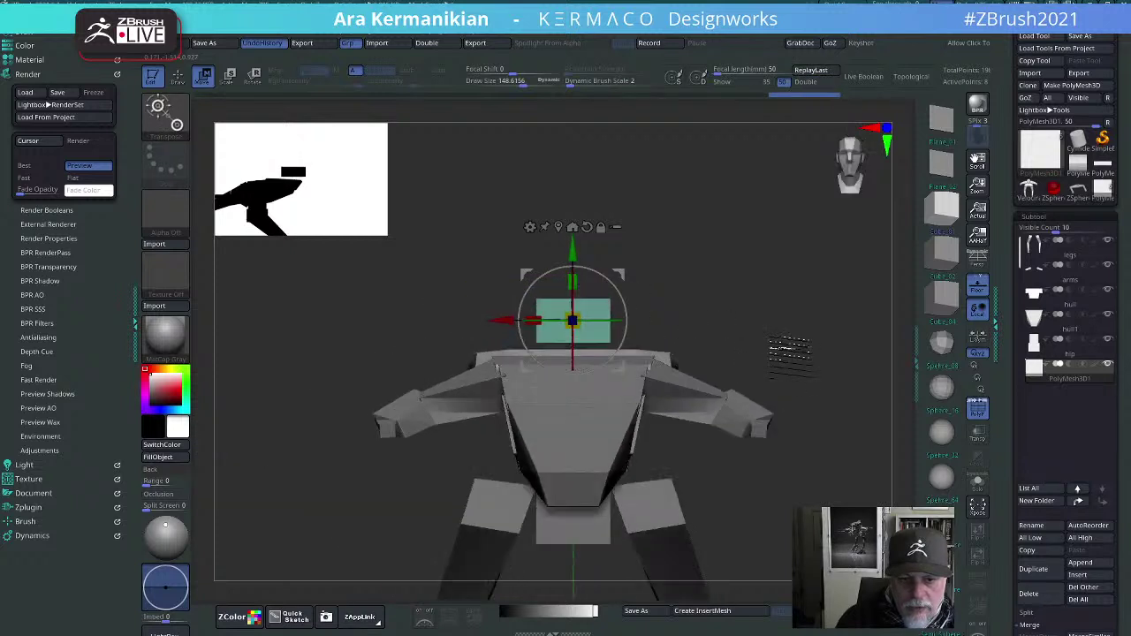
Step: Move the box over one shoulder, tilt it diagonally, and mirror it to the opposite shoulder
{"action": "left_click_drag", "start_coordinate": [502, 321], "coordinate": [498, 274]}
{"action": "left_click_drag", "start_coordinate": [403, 270], "coordinate": [412, 280]}
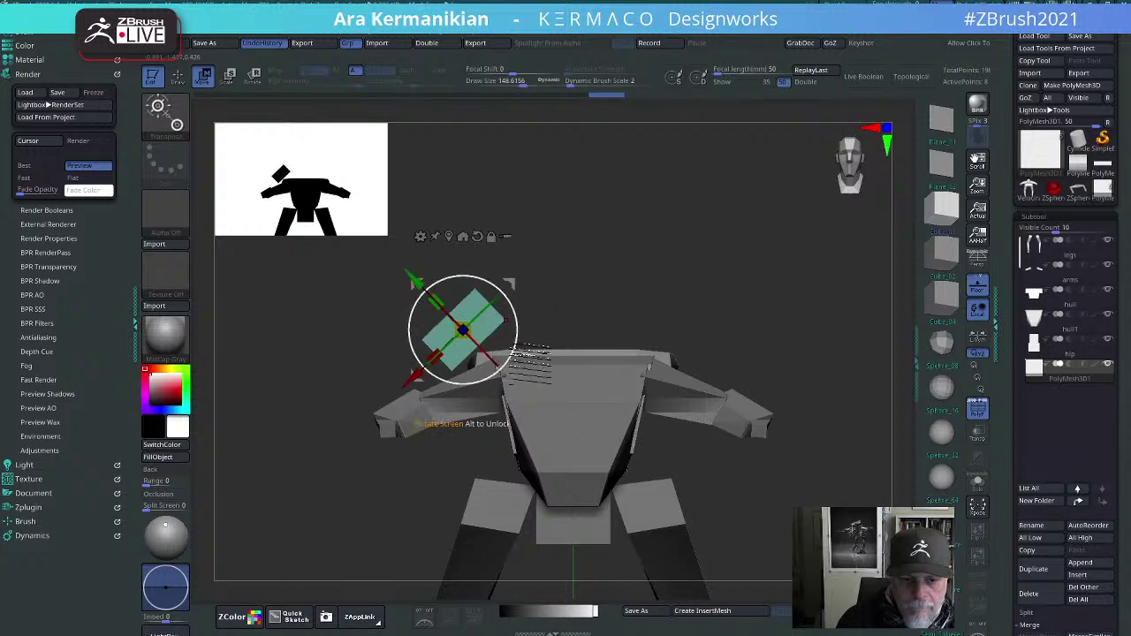
{"action": "key", "text": "space"}
{"action": "left_click", "coordinate": [496, 485]}
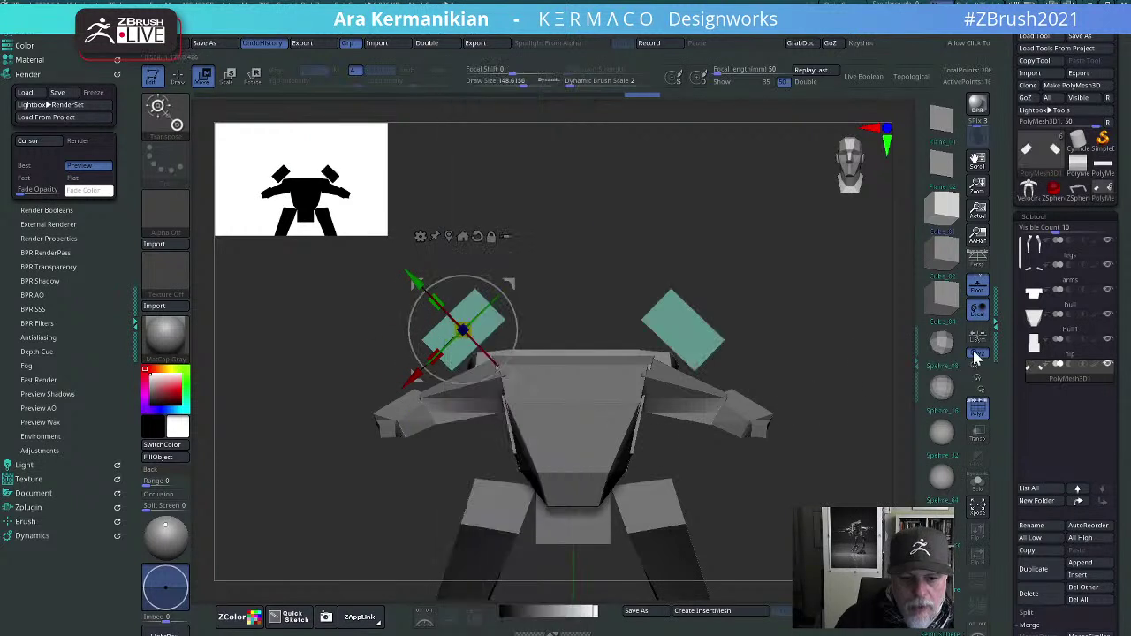
Step: Thicken the tilted box on one shoulder and mirror the change across to its counterpart
{"action": "left_click_drag", "start_coordinate": [809, 285], "coordinate": [677, 299], "text": "alt"}
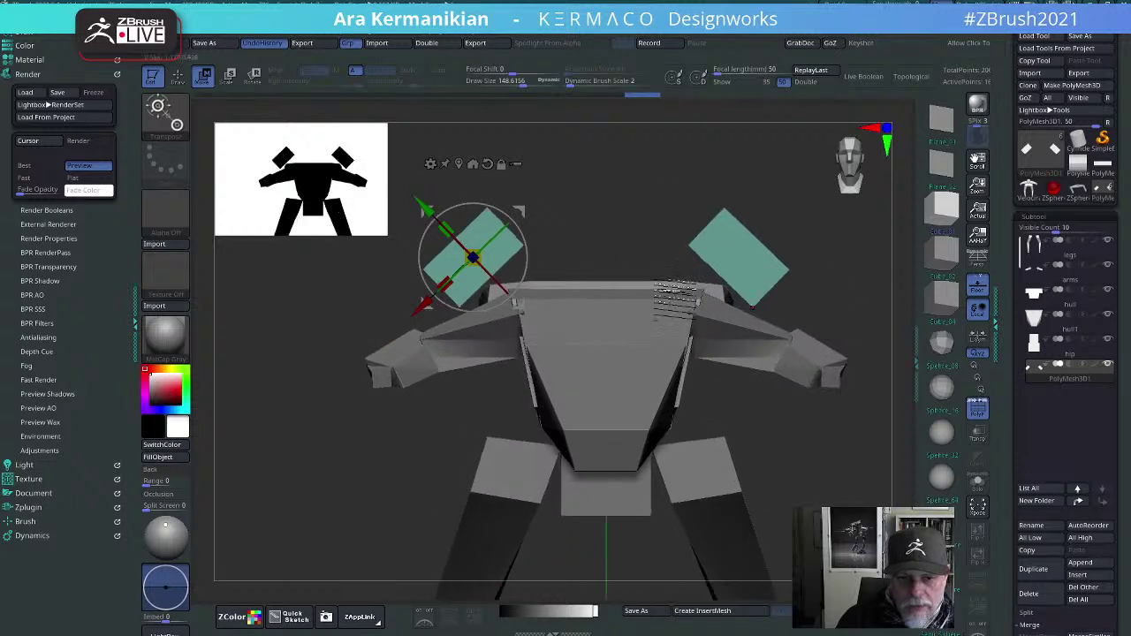
{"action": "left_click_drag", "start_coordinate": [428, 206], "coordinate": [409, 182]}
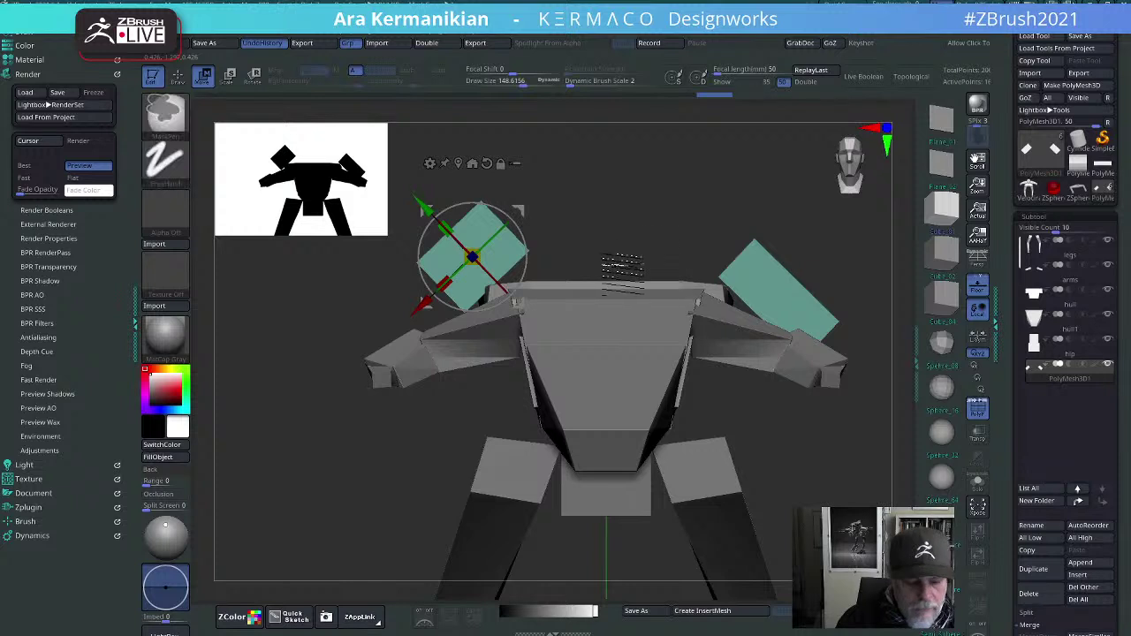
{"action": "key", "text": "space"}
{"action": "left_click", "coordinate": [624, 486]}
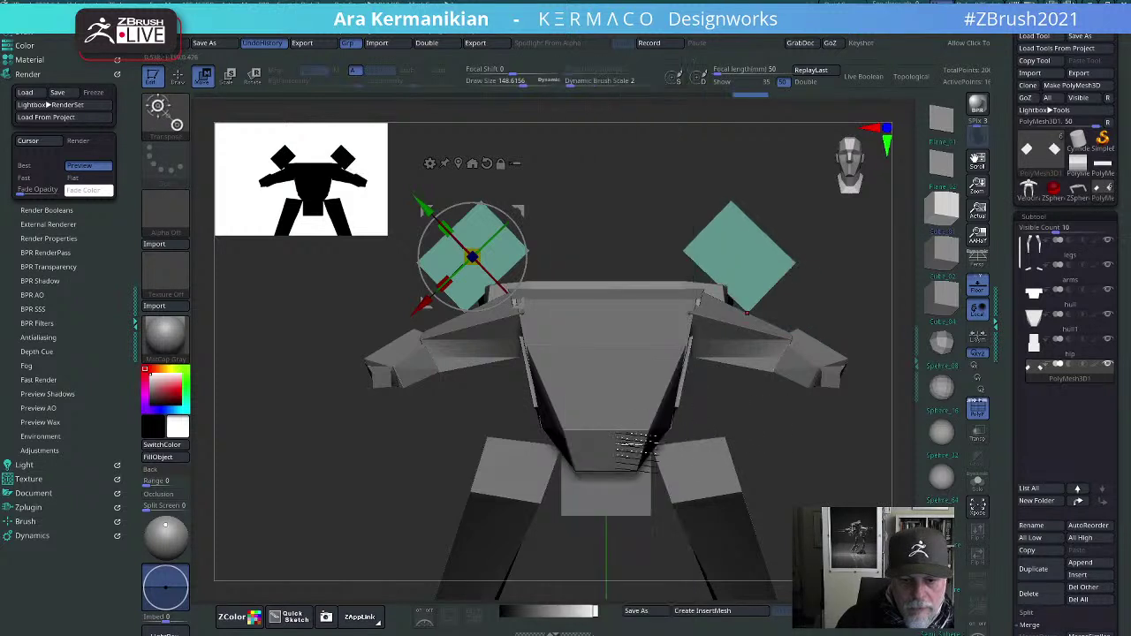
{"action": "key", "text": "space"}
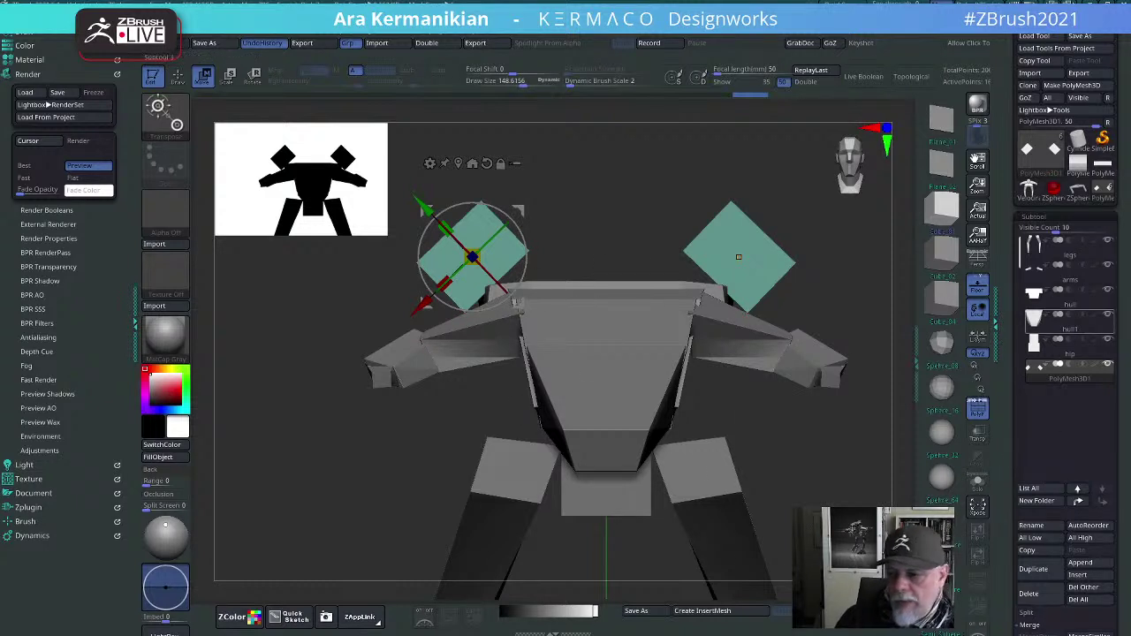
{"action": "mouse_move", "coordinate": [1039, 320]}
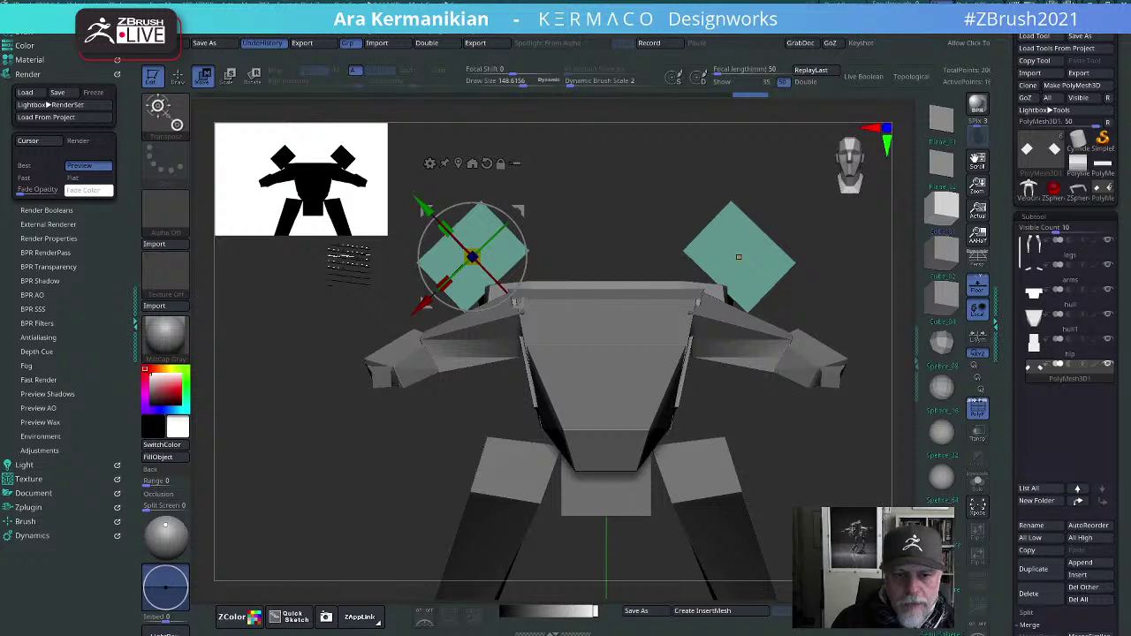
Step: Adjust the shoulder boxes' depth from the side and shift them slightly toward the hull's rear
{"action": "left_click_drag", "start_coordinate": [580, 179], "coordinate": [642, 189], "text": "shift"}
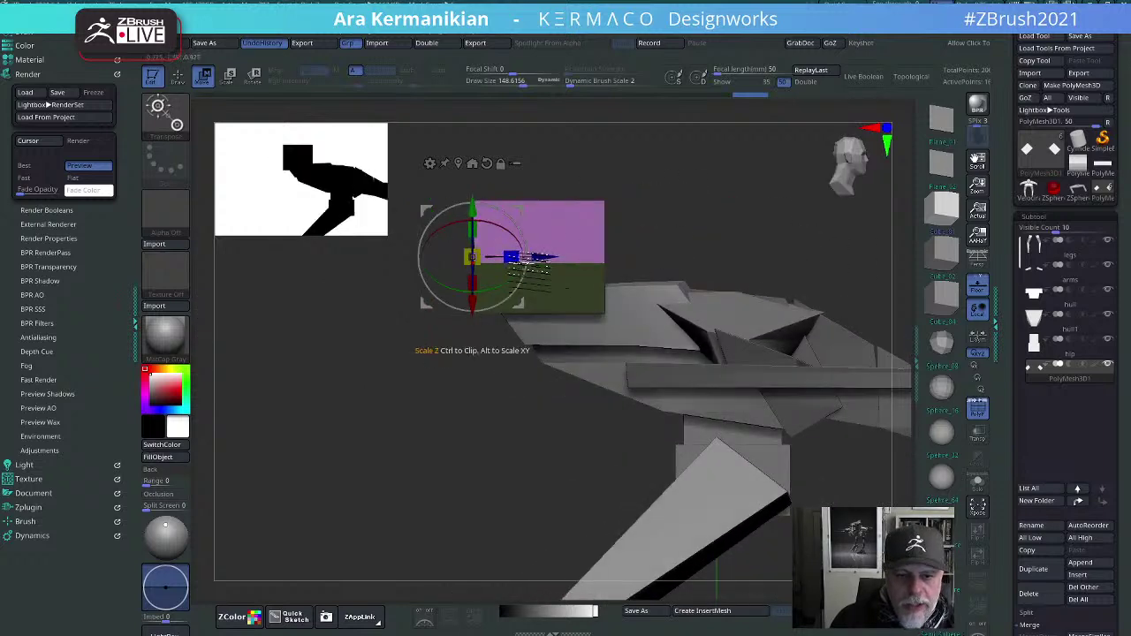
{"action": "left_click_drag", "start_coordinate": [526, 256], "coordinate": [581, 256]}
{"action": "left_click_drag", "start_coordinate": [742, 240], "coordinate": [564, 203], "text": "shift"}
{"action": "left_click_drag", "start_coordinate": [651, 219], "coordinate": [719, 228], "text": "alt"}
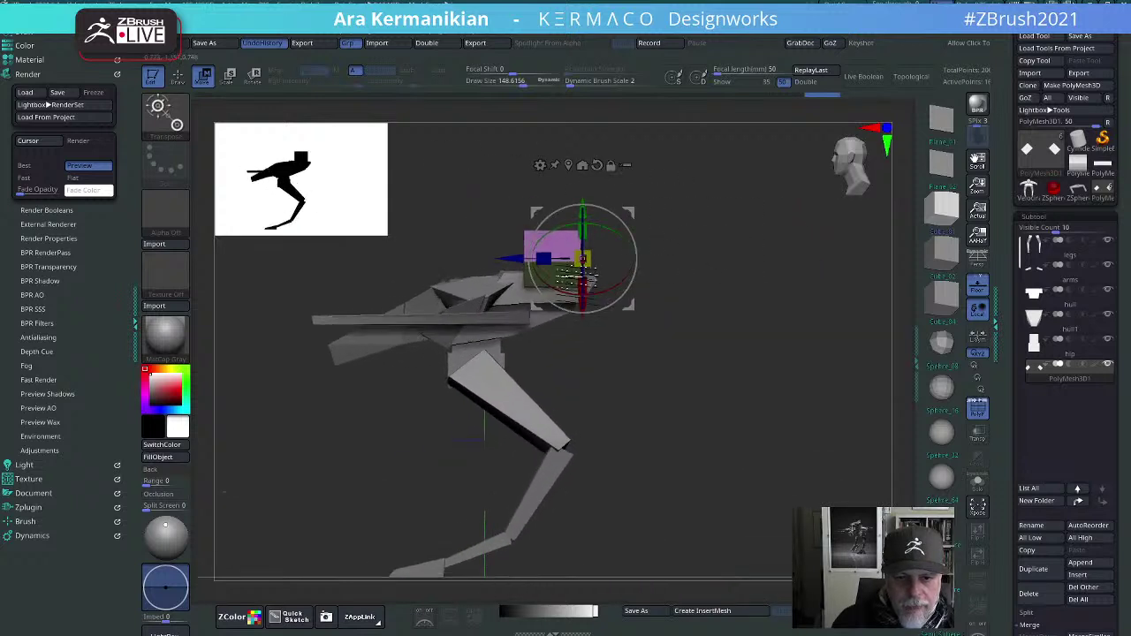
{"action": "left_click_drag", "start_coordinate": [544, 258], "coordinate": [531, 258]}
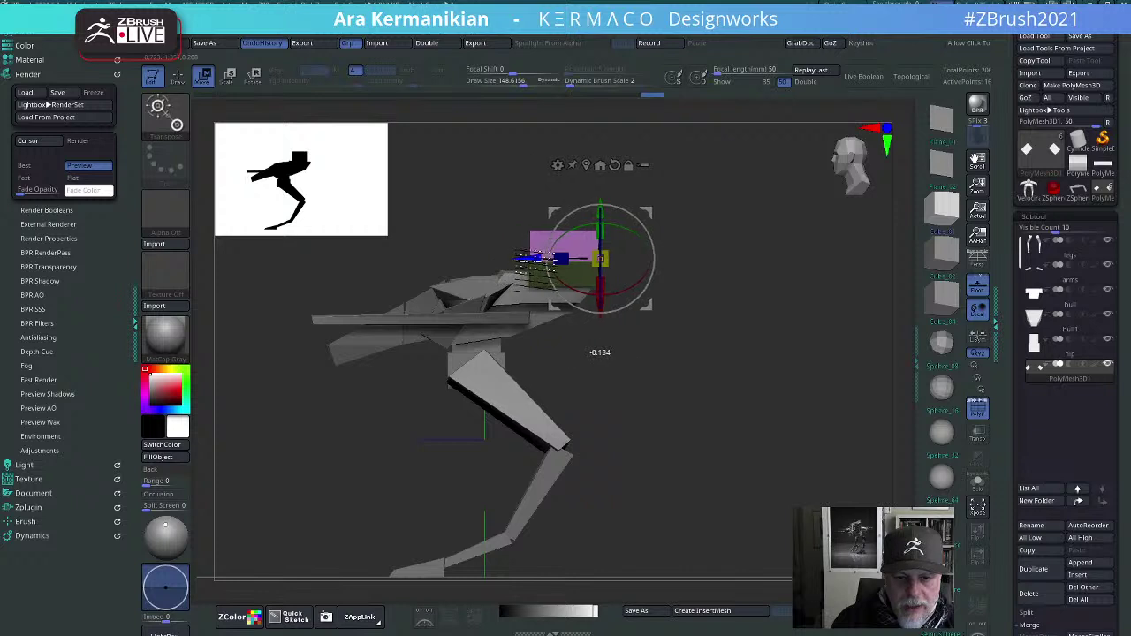
{"action": "left_click_drag", "start_coordinate": [707, 402], "coordinate": [747, 393], "text": "shift"}
{"action": "left_click_drag", "start_coordinate": [835, 285], "coordinate": [778, 284], "text": "alt"}
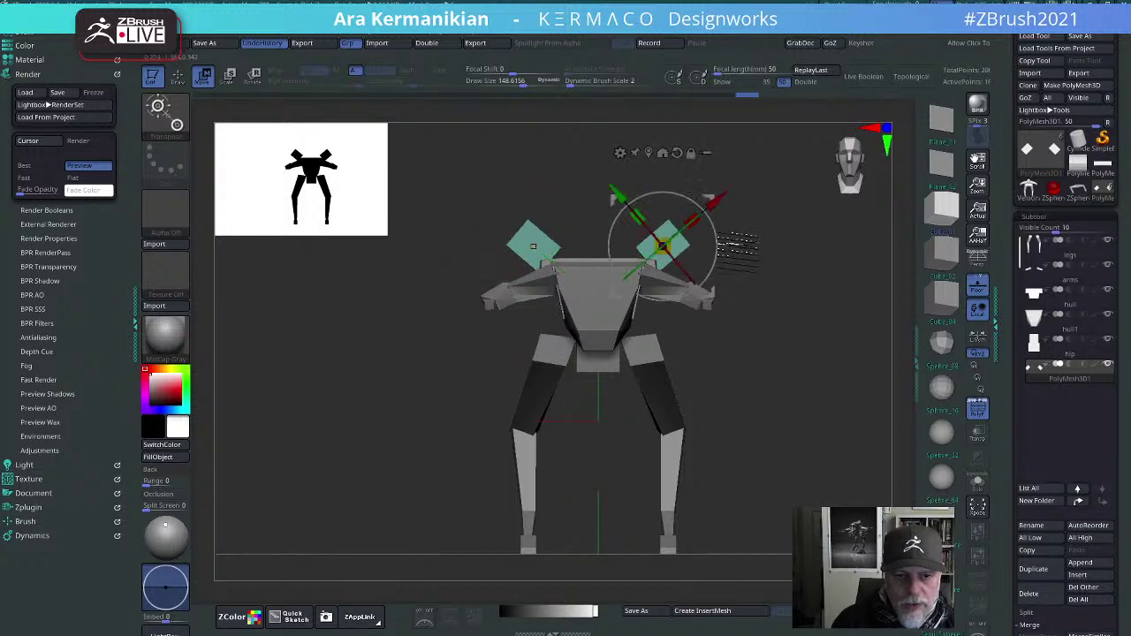
Step: Fine-tune the scale and placement of the tilted boxes above the shoulders, checking them from the front
{"action": "left_click_drag", "start_coordinate": [773, 256], "coordinate": [745, 299], "text": "alt"}
{"action": "left_click_drag", "start_coordinate": [689, 220], "coordinate": [694, 215]}
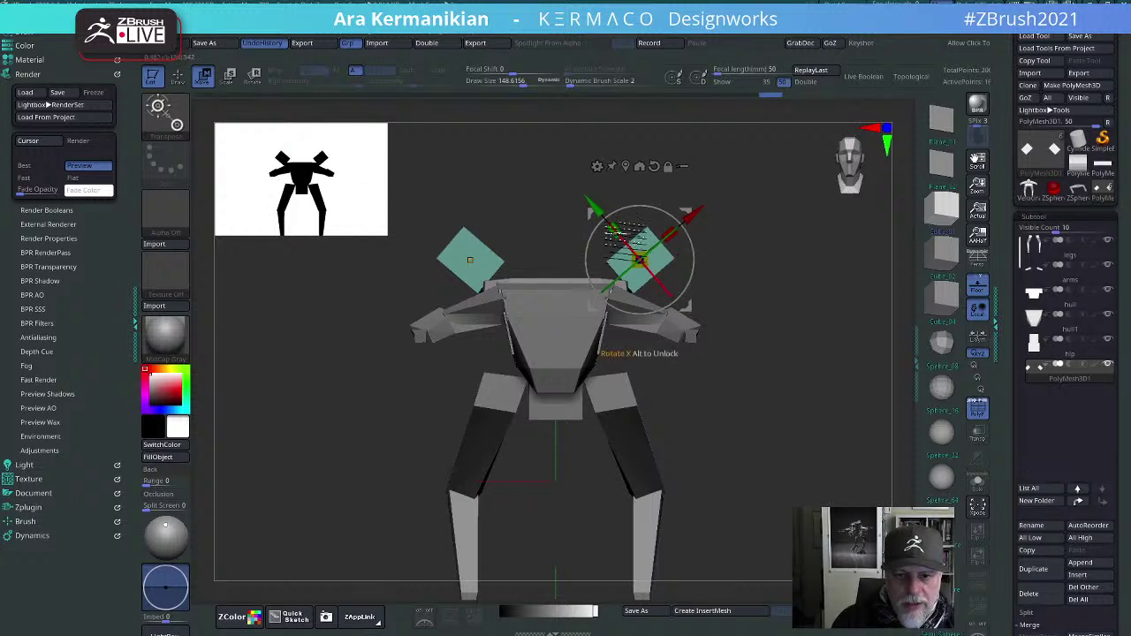
{"action": "left_click_drag", "start_coordinate": [616, 230], "coordinate": [619, 234]}
{"action": "left_click_drag", "start_coordinate": [785, 342], "coordinate": [681, 298], "text": "alt"}
{"action": "left_click_drag", "start_coordinate": [626, 236], "coordinate": [655, 236]}
{"action": "left_click_drag", "start_coordinate": [672, 320], "coordinate": [750, 314], "text": "shift"}
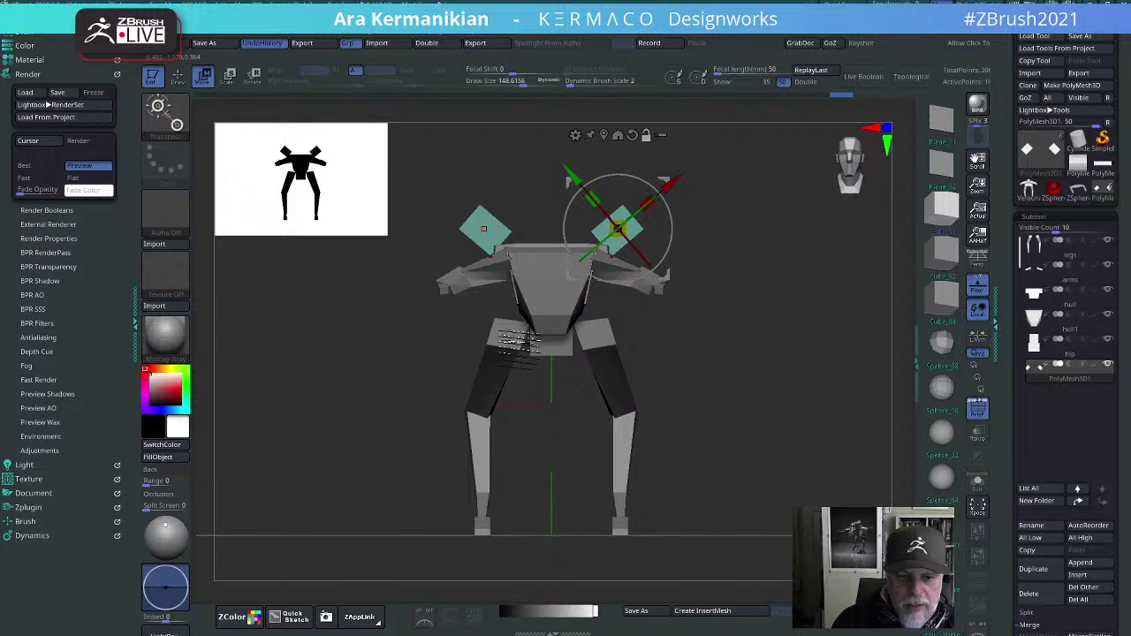
Step: Select the legs and set up the Move brush in draw mode with a draw size of about 70
{"action": "left_click", "coordinate": [520, 340], "text": "alt"}
{"action": "key", "text": "q"}
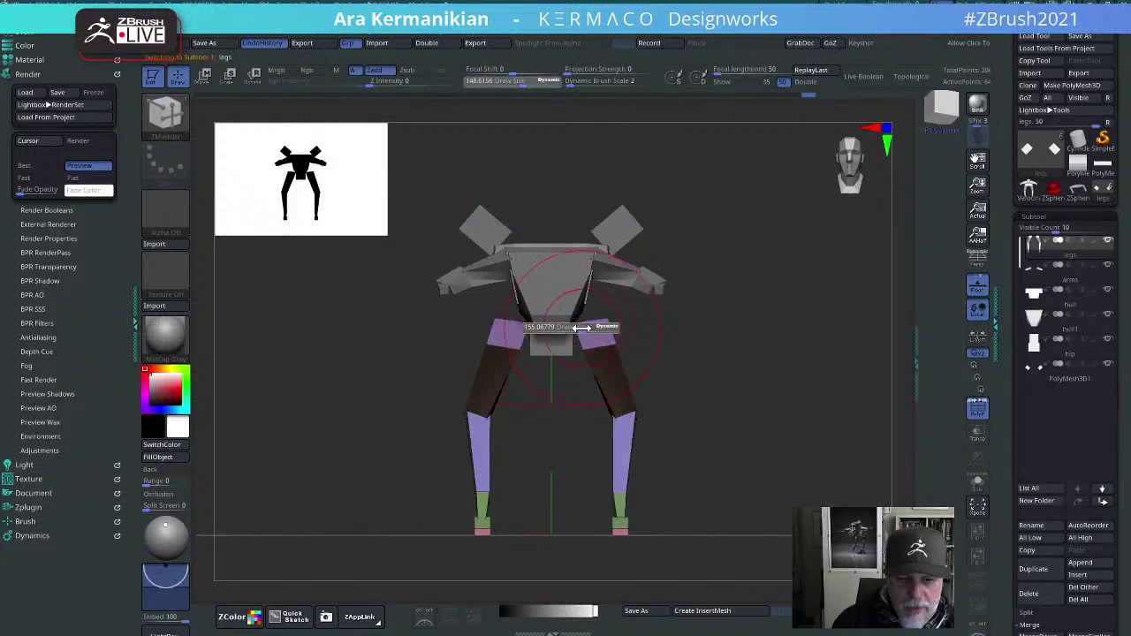
{"action": "left_click_drag", "start_coordinate": [572, 328], "coordinate": [573, 328]}
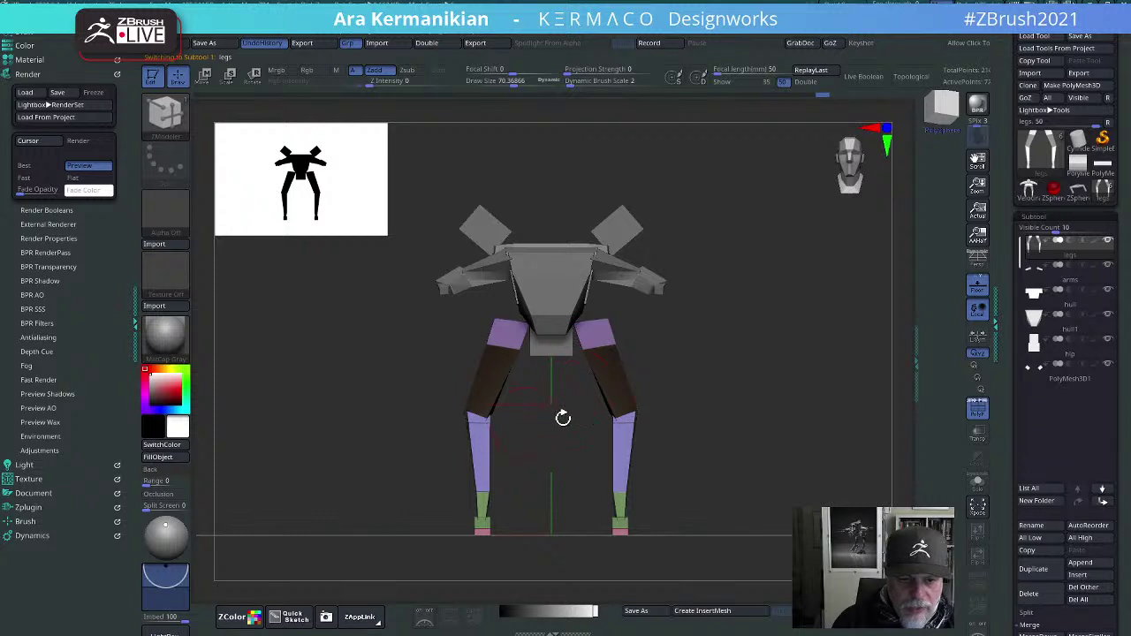
{"action": "left_click_drag", "start_coordinate": [563, 417], "coordinate": [758, 416]}
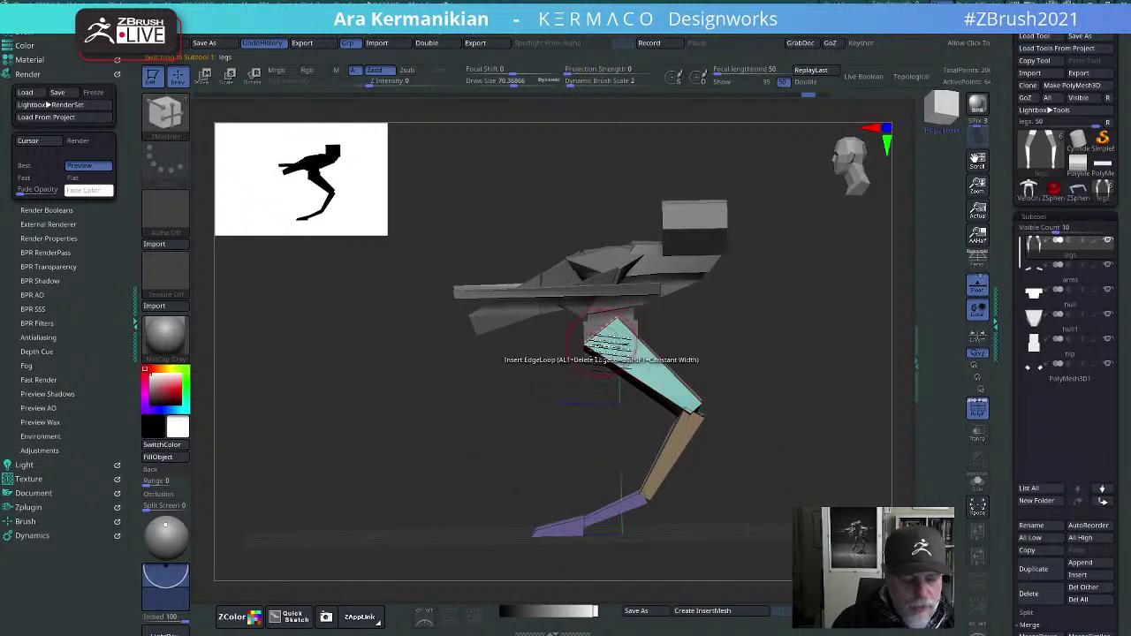
{"action": "key", "text": "b"}
{"action": "key", "text": "m"}
{"action": "key", "text": "v"}
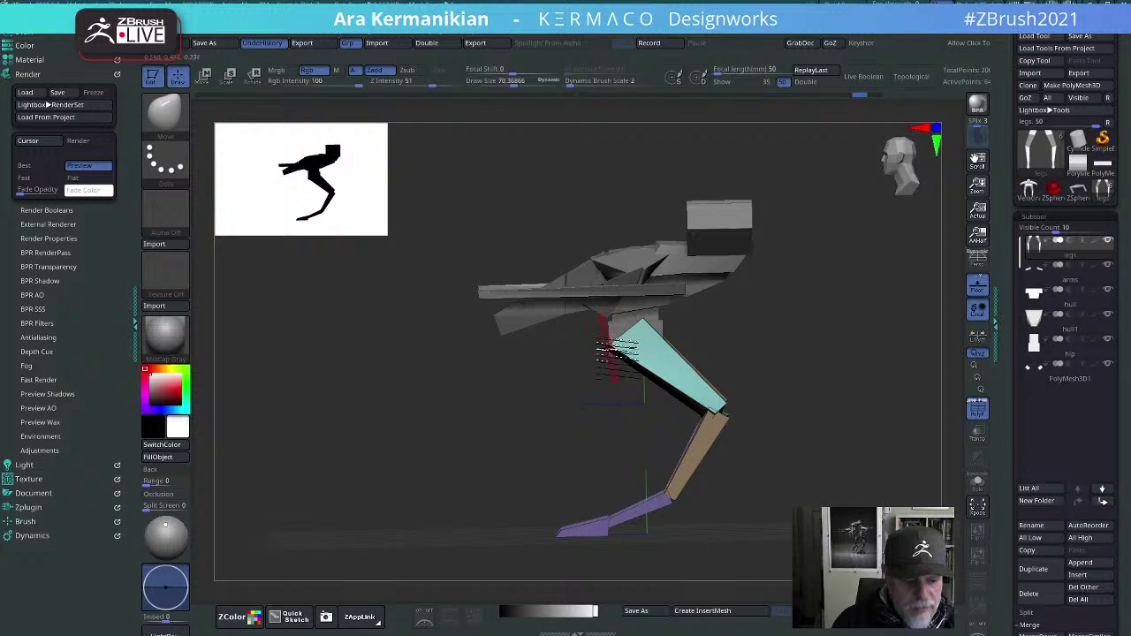
{"action": "key", "text": "b"}
{"action": "key", "text": "z"}
{"action": "key", "text": "m"}
{"action": "key", "text": "b"}
{"action": "key", "text": "s"}
{"action": "key", "text": "t"}
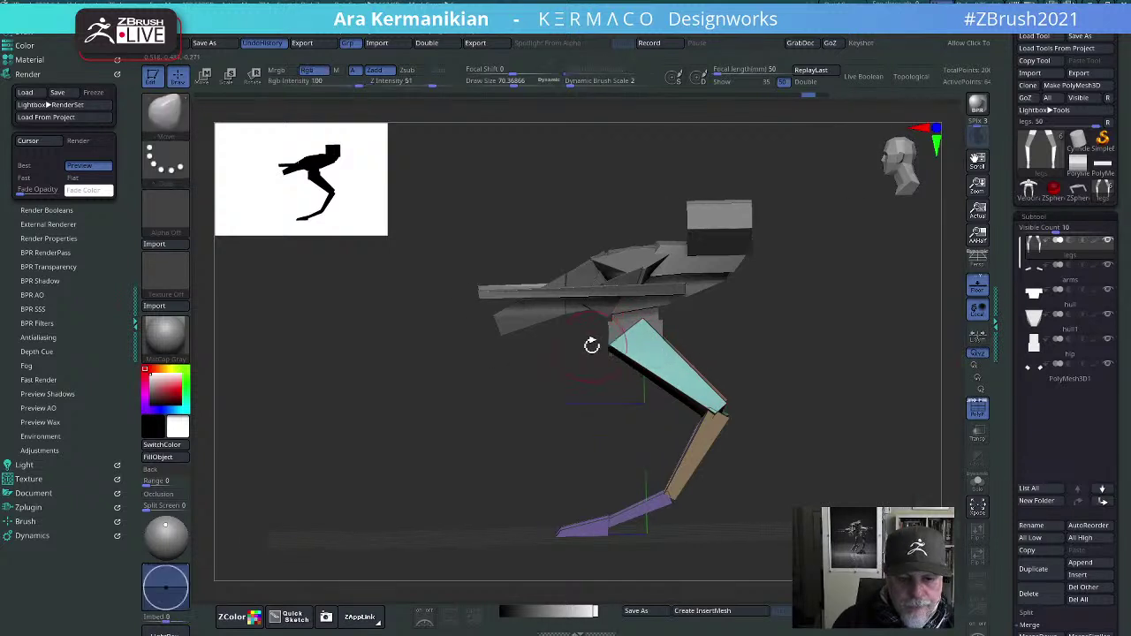
Step: Nudge the upper thigh corners at the hip with the Move brush, checking the legs from the side and front
{"action": "left_click_drag", "start_coordinate": [603, 346], "coordinate": [626, 345]}
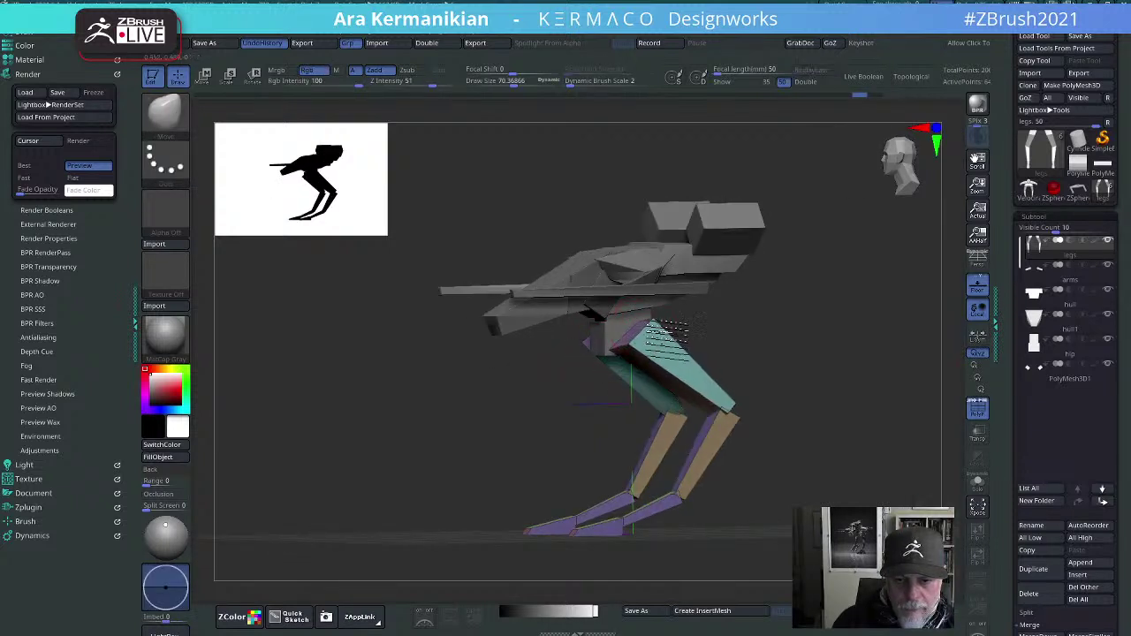
{"action": "mouse_move", "coordinate": [672, 334]}
{"action": "left_mouse_down"}
{"action": "mouse_move", "coordinate": [783, 323]}
{"action": "mouse_move", "coordinate": [790, 343]}
{"action": "mouse_move", "coordinate": [673, 336]}
{"action": "left_mouse_up"}
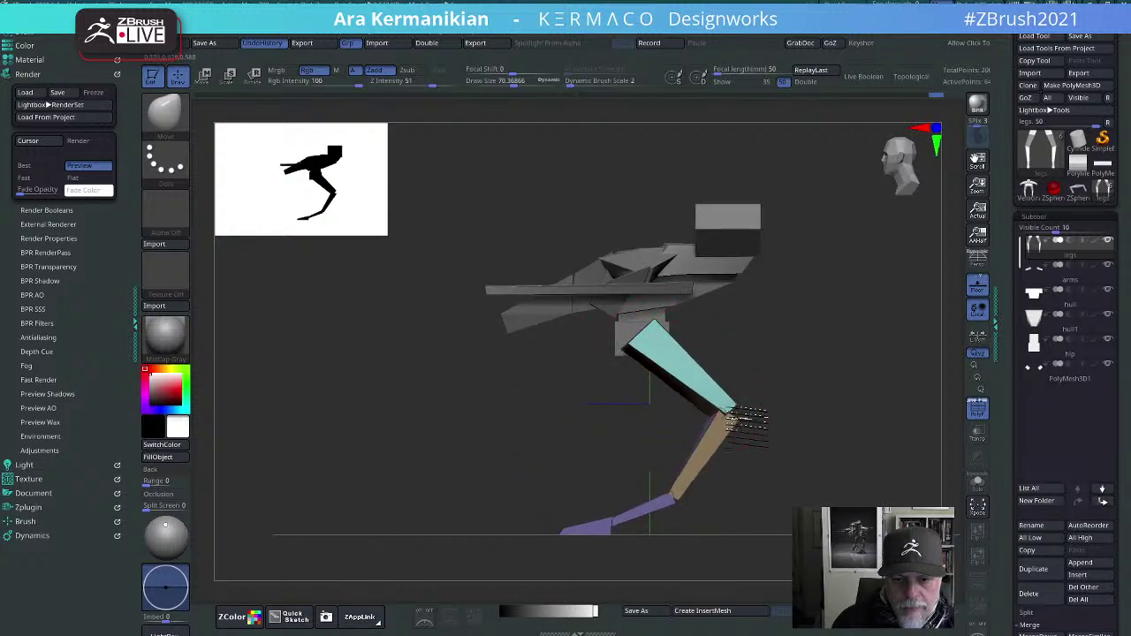
{"action": "left_click_drag", "start_coordinate": [742, 420], "coordinate": [857, 371]}
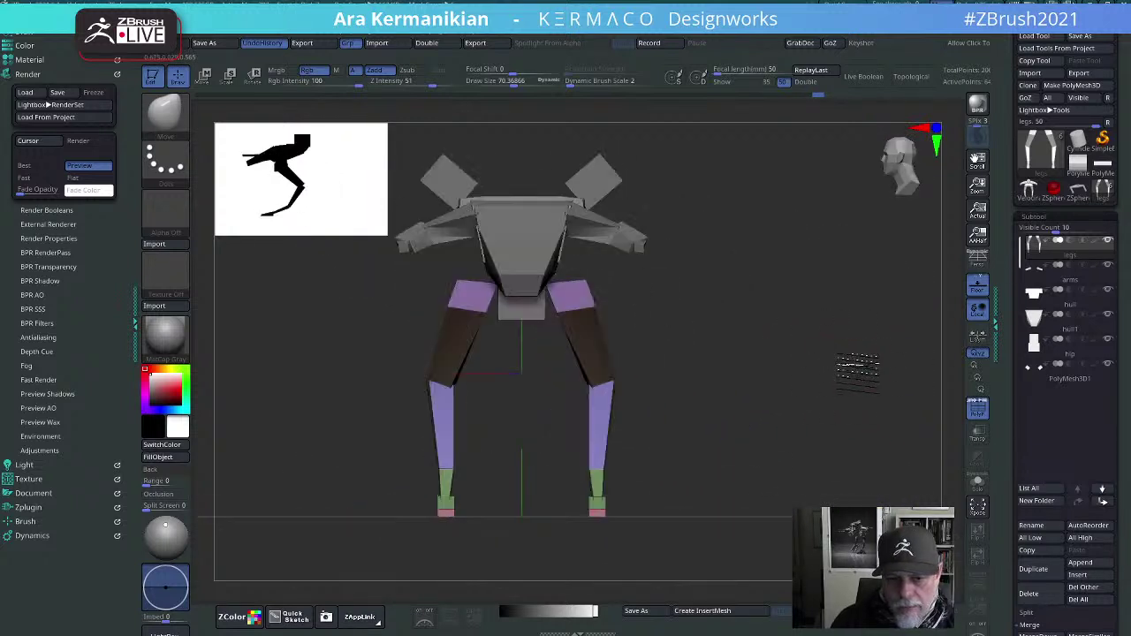
{"action": "left_click_drag", "start_coordinate": [790, 348], "coordinate": [544, 217]}
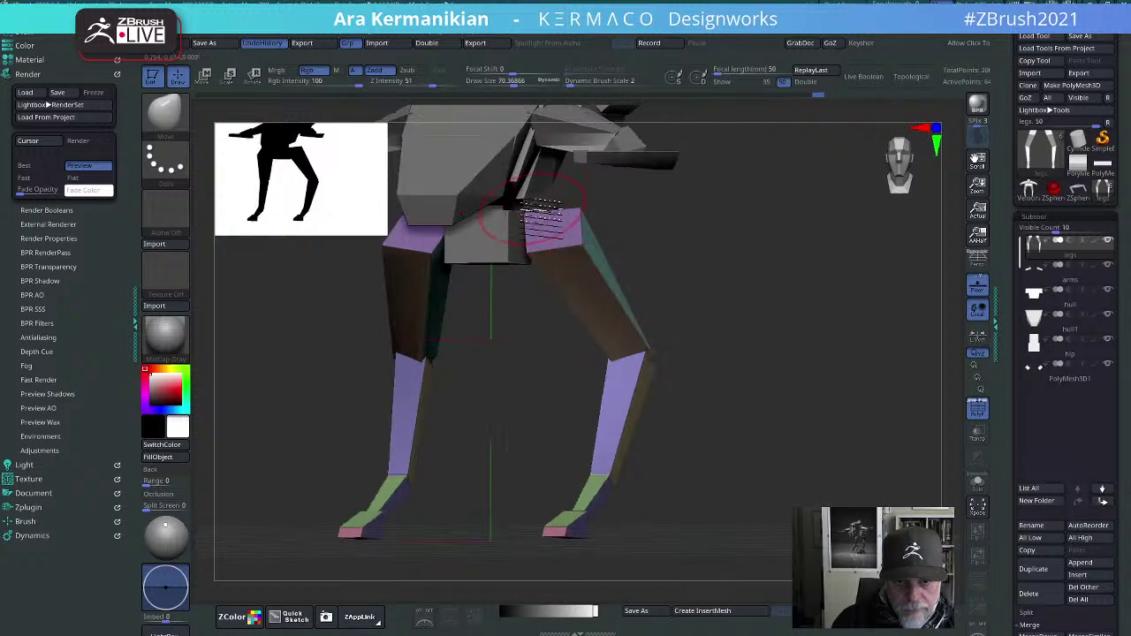
{"action": "left_click_drag", "start_coordinate": [716, 274], "coordinate": [795, 355]}
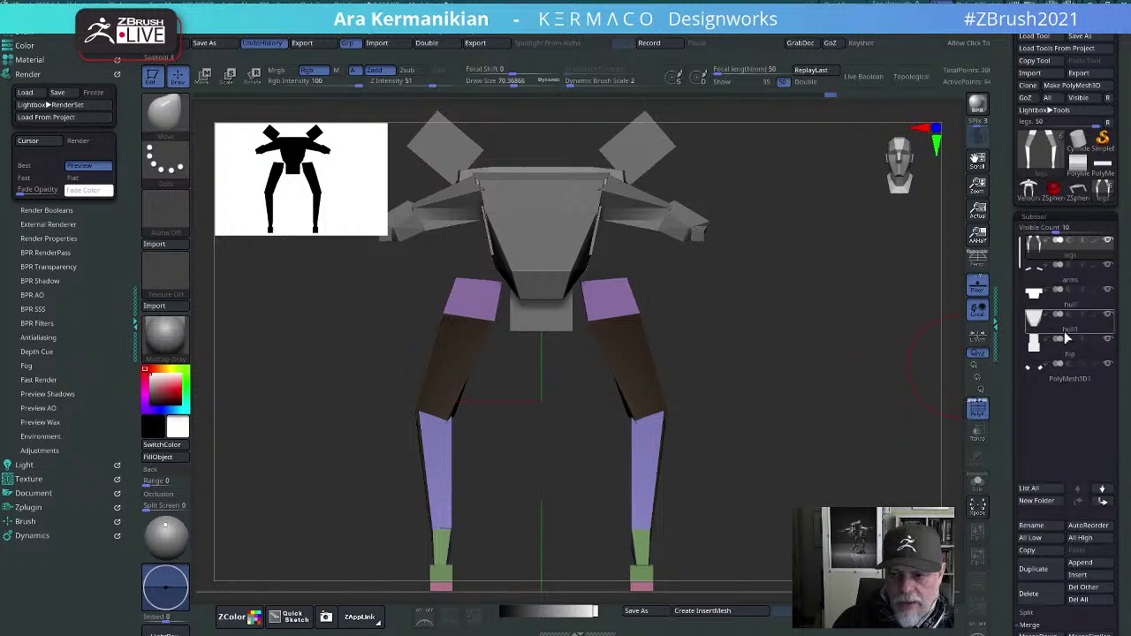
Step: Duplicate both hull pieces, the hull and hull1 subtools
{"action": "mouse_move", "coordinate": [913, 344]}
{"action": "left_mouse_down"}
{"action": "mouse_move", "coordinate": [814, 392]}
{"action": "mouse_move", "coordinate": [915, 362]}
{"action": "left_mouse_up"}
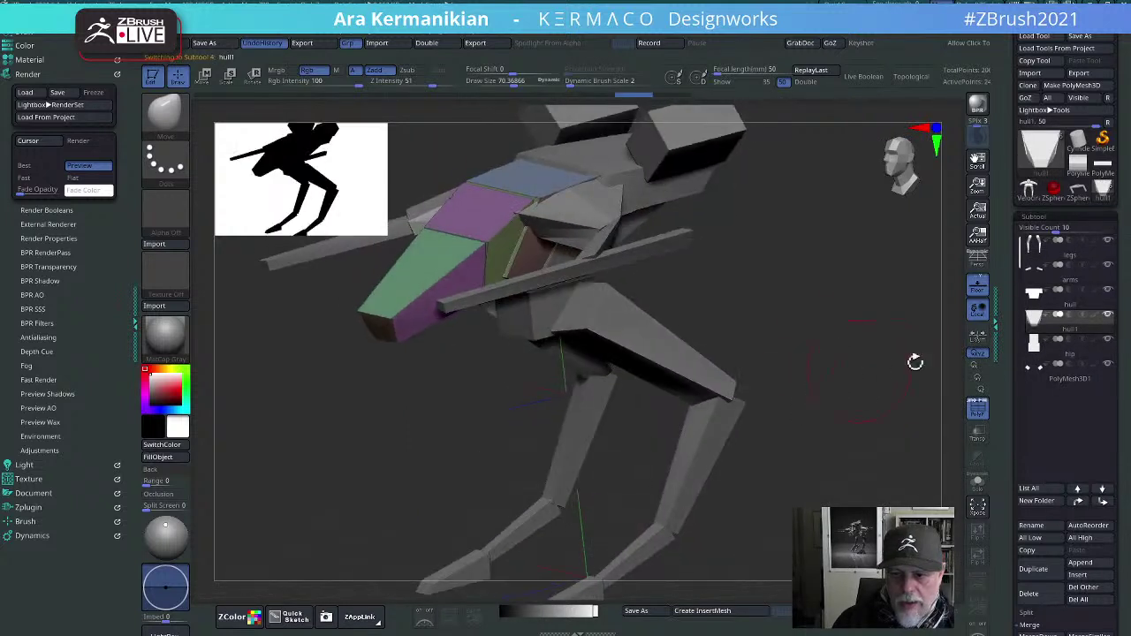
{"action": "left_click", "coordinate": [1070, 306]}
{"action": "left_click_drag", "start_coordinate": [844, 381], "coordinate": [928, 371]}
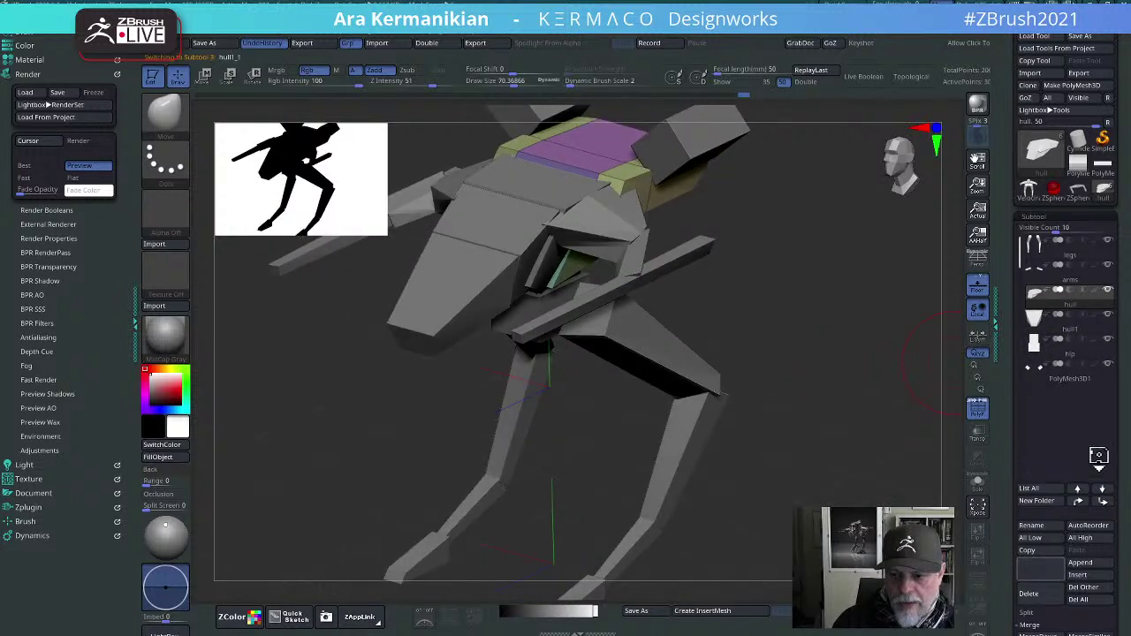
{"action": "left_click", "coordinate": [1056, 362]}
{"action": "left_click", "coordinate": [1034, 569]}
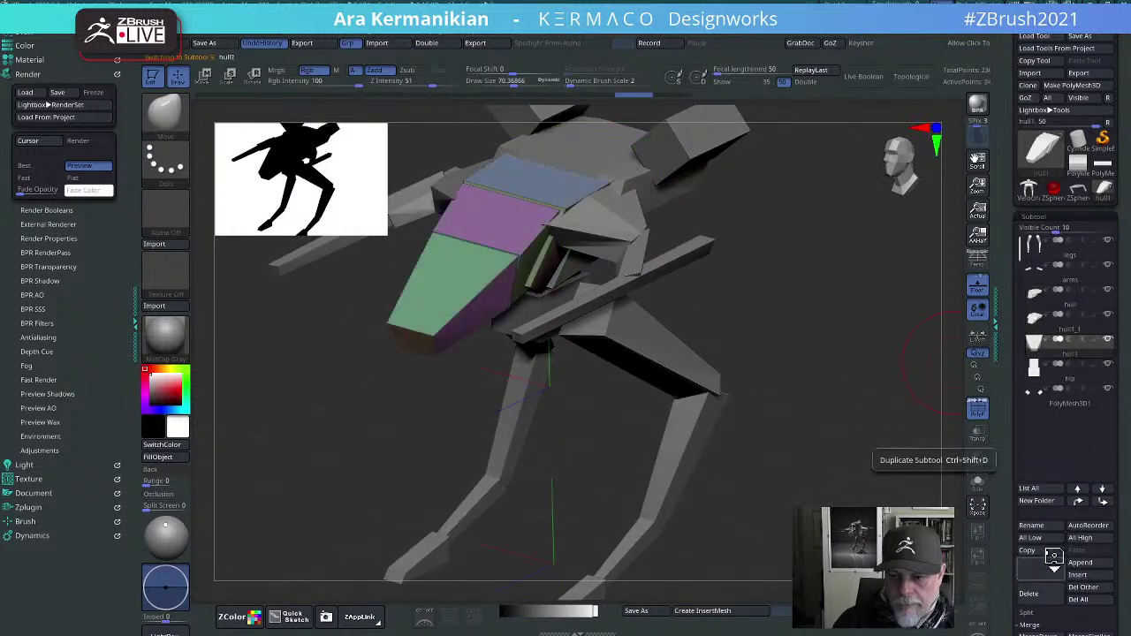
Step: Reorder the subtools so the copies hull1_1 and hull2 sit together at the end of the list
{"action": "scroll", "coordinate": [1079, 327], "scroll_direction": "down", "scroll_amount": 5}
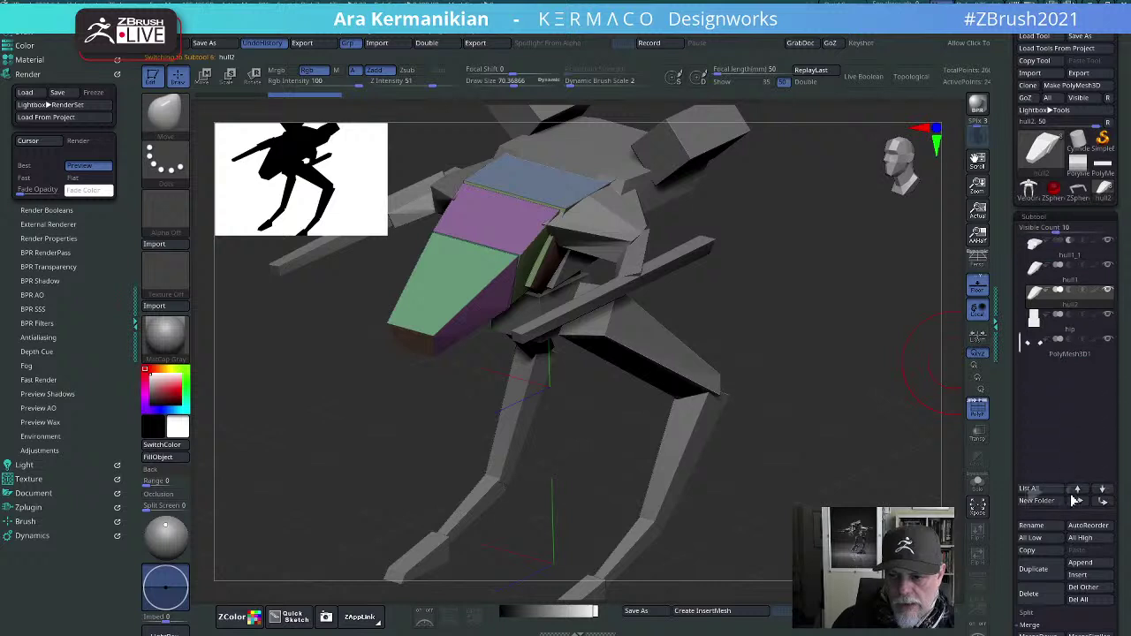
{"action": "scroll", "coordinate": [1074, 305], "scroll_direction": "down", "scroll_amount": 2}
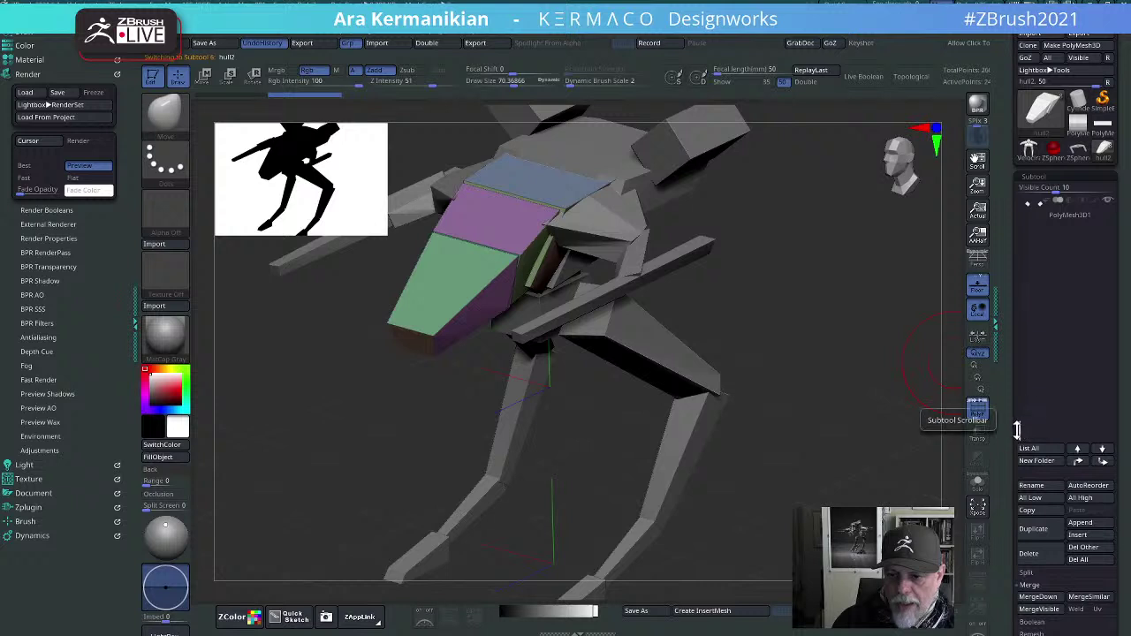
{"action": "left_click_drag", "start_coordinate": [1025, 401], "coordinate": [1032, 223]}
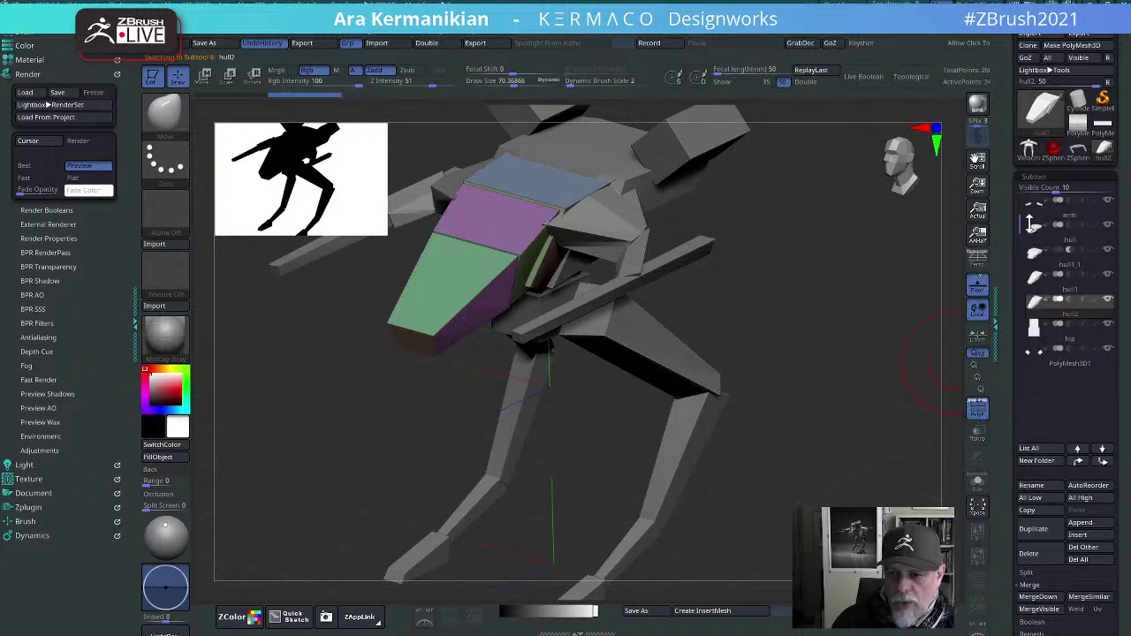
{"action": "left_click_drag", "start_coordinate": [1070, 344], "coordinate": [1065, 385]}
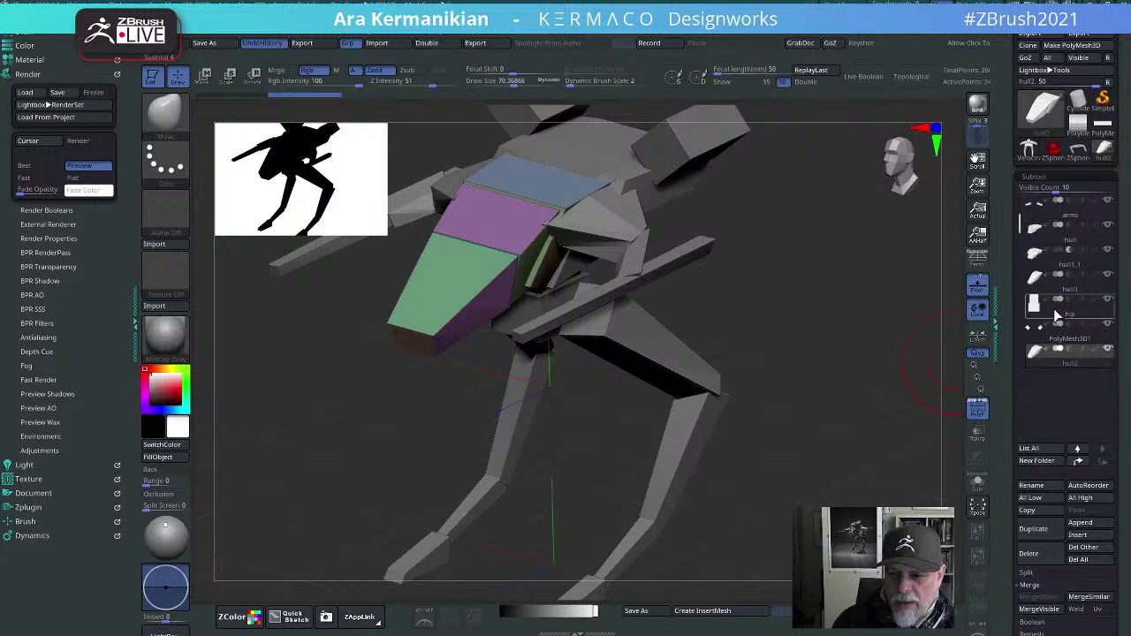
{"action": "left_click", "coordinate": [1072, 262]}
{"action": "left_click_drag", "start_coordinate": [1071, 263], "coordinate": [1073, 352]}
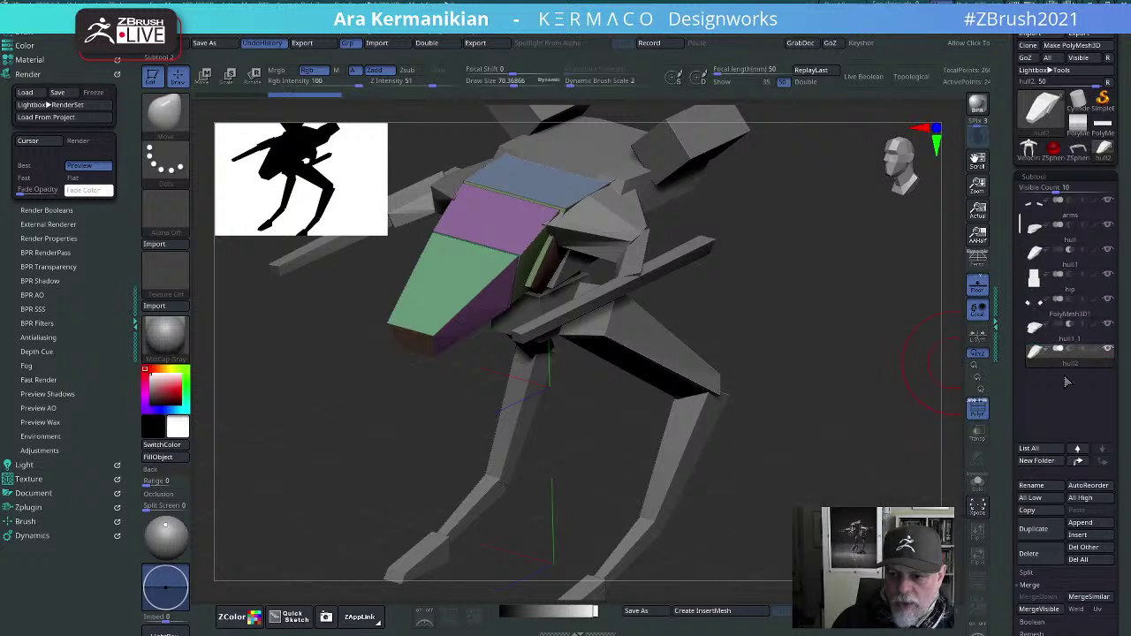
Step: Merge the hull1_1 copy with hull2 directly below it into one subtool
{"action": "left_click", "coordinate": [1057, 330]}
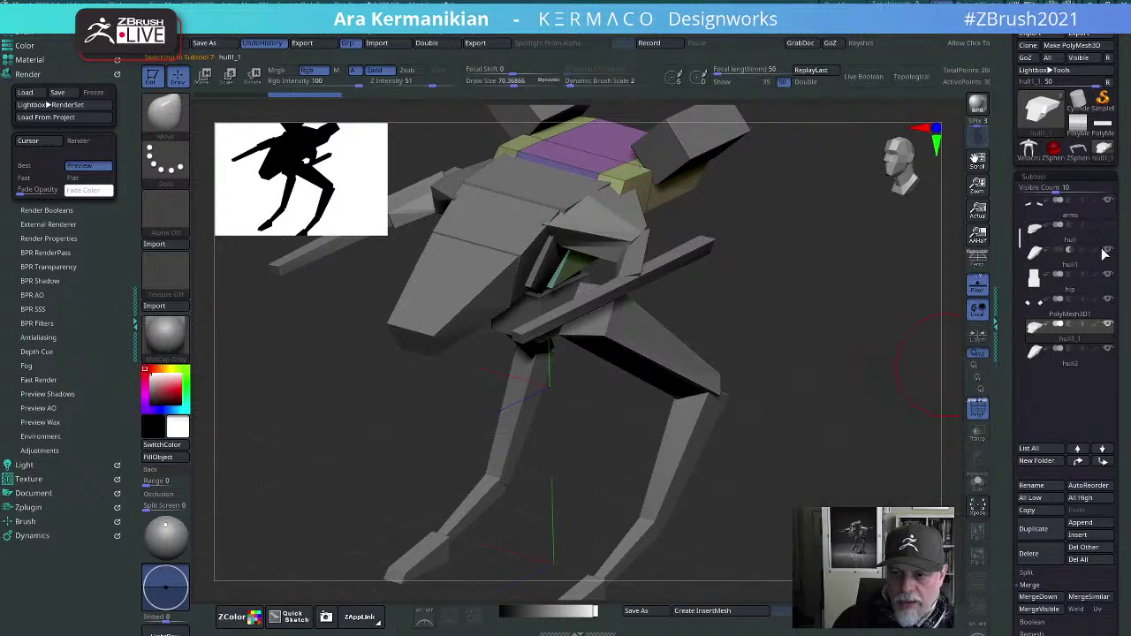
{"action": "mouse_move", "coordinate": [1089, 283]}
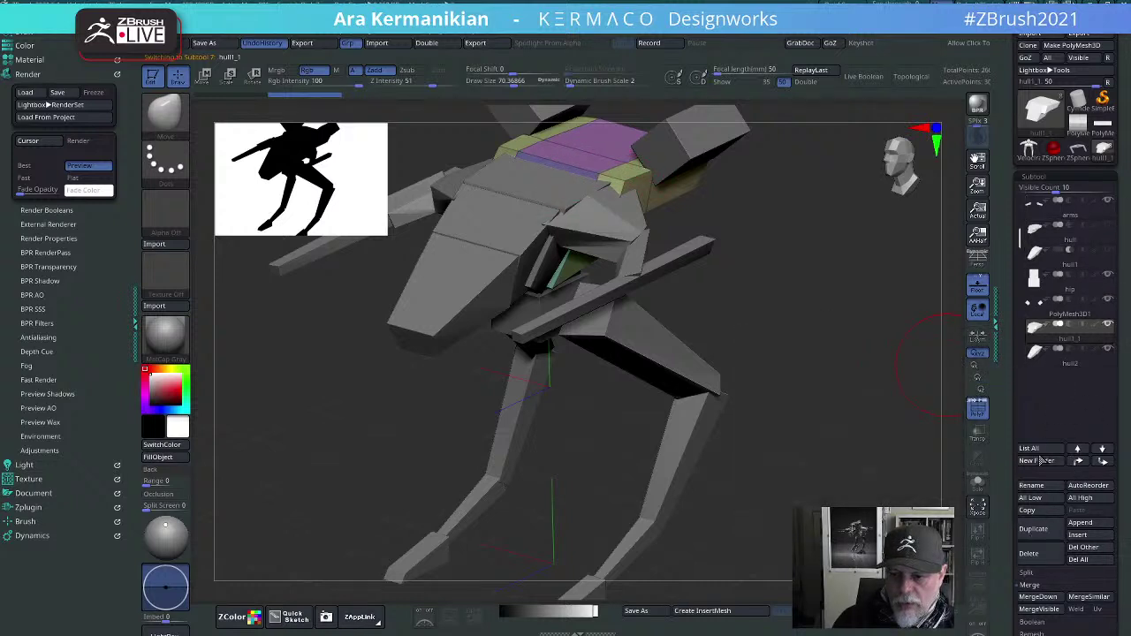
{"action": "left_click_drag", "start_coordinate": [1006, 548], "coordinate": [1023, 486]}
{"action": "left_click", "coordinate": [1051, 497]}
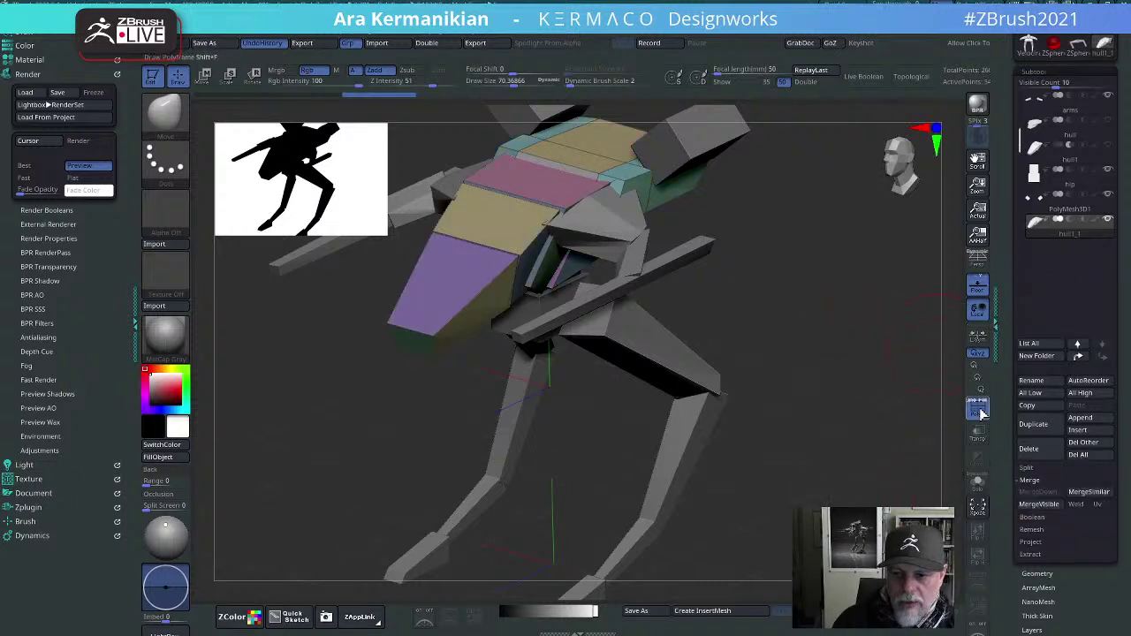
Step: Isolate the merged hull and convert it to a DynaMesh at resolution 128
{"action": "left_click", "coordinate": [977, 484]}
{"action": "left_click_drag", "start_coordinate": [839, 430], "coordinate": [590, 217]}
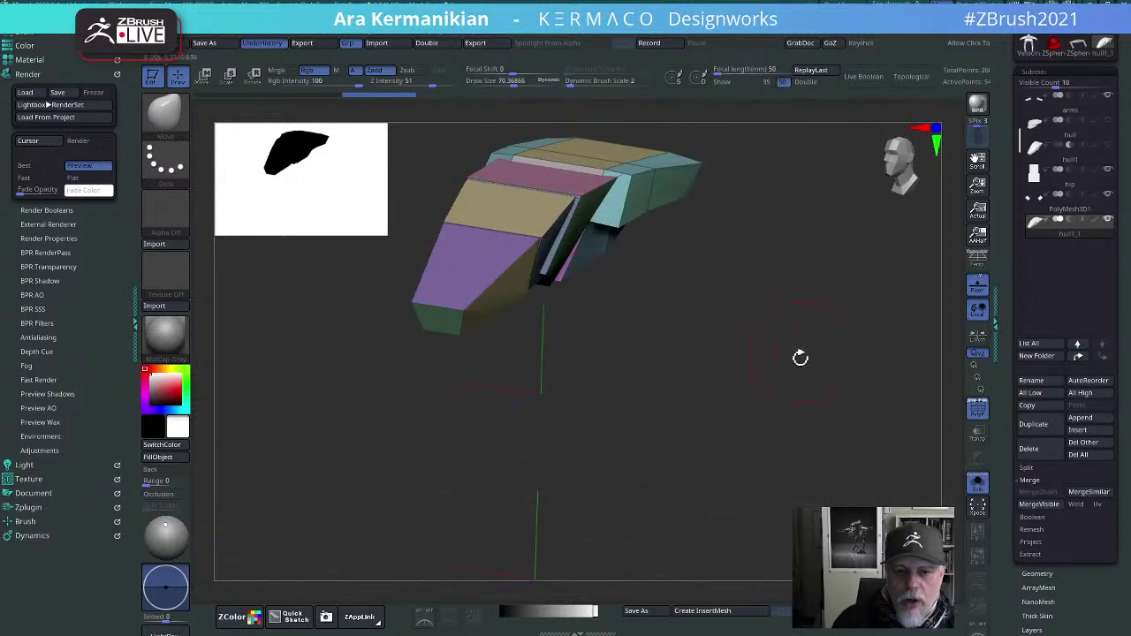
{"action": "left_click_drag", "start_coordinate": [800, 357], "coordinate": [733, 397]}
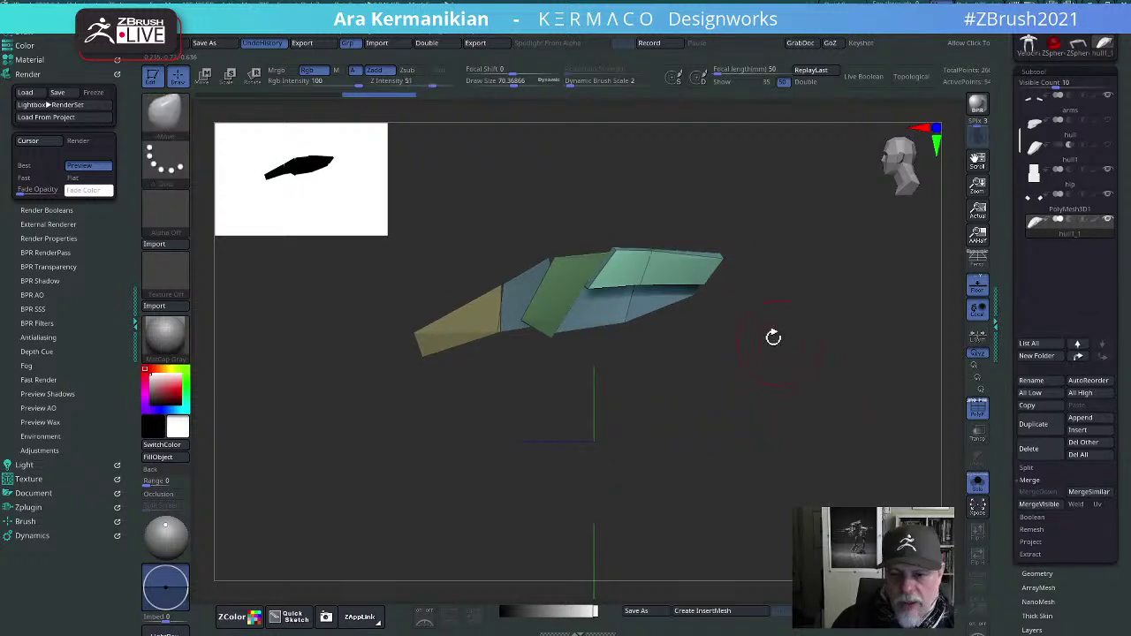
{"action": "key", "text": "space"}
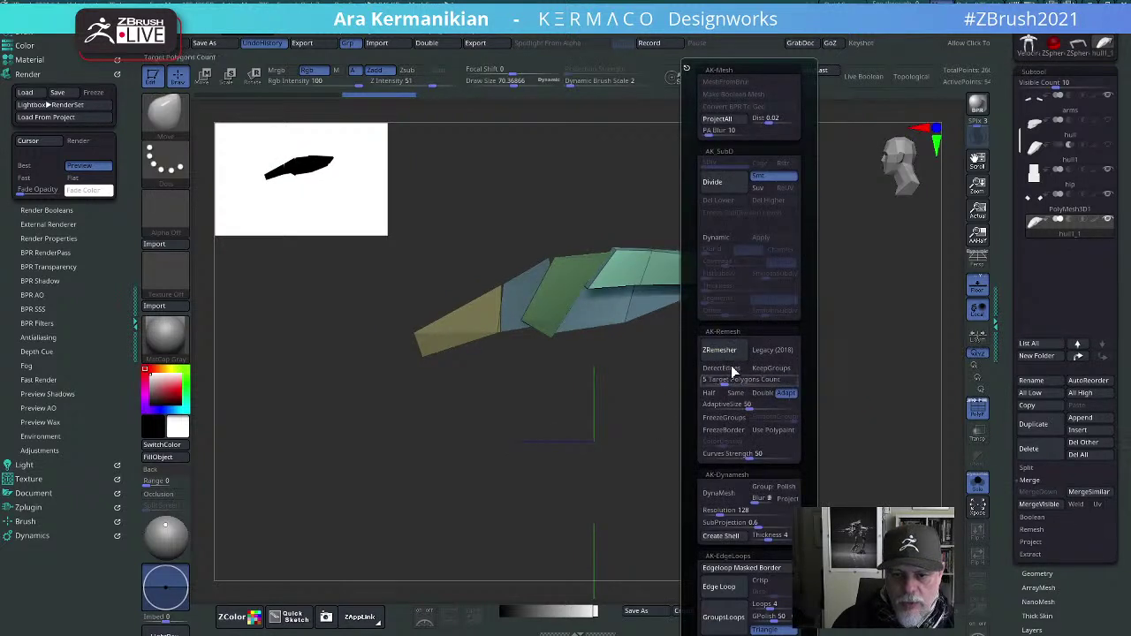
{"action": "left_click", "coordinate": [718, 496]}
{"action": "left_click_drag", "start_coordinate": [714, 472], "coordinate": [846, 381]}
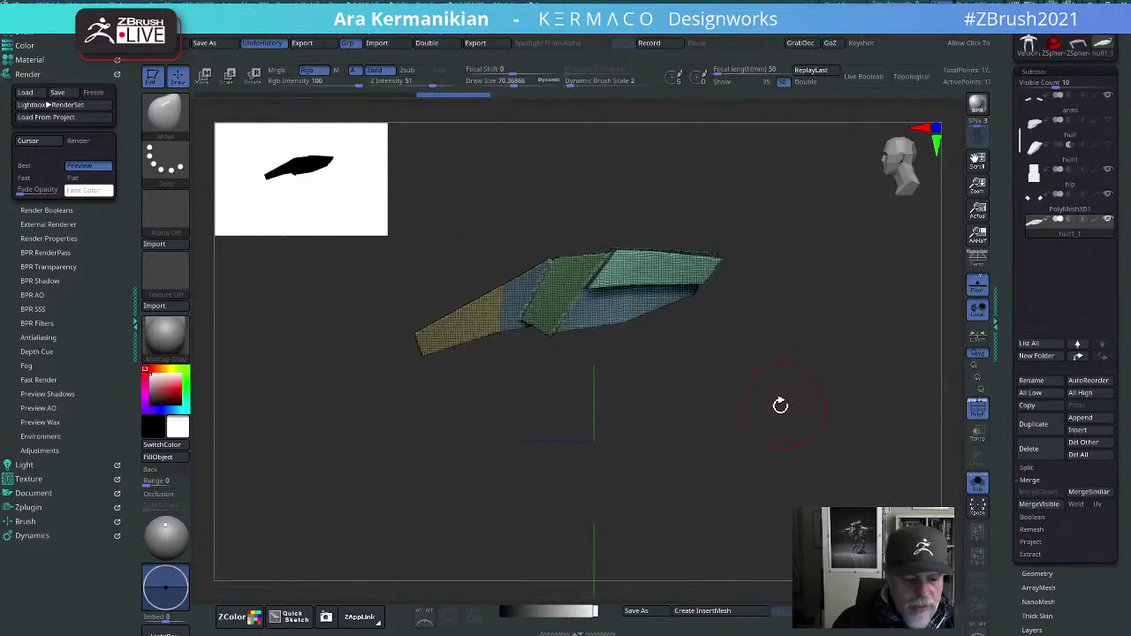
{"action": "left_click_drag", "start_coordinate": [780, 406], "coordinate": [816, 422], "text": "shift"}
Step: Enable DetectEdges and try ZRemesher on the hull with a target polygon count of 5, inspecting the resulting edges
{"action": "key", "text": "ctrl"}
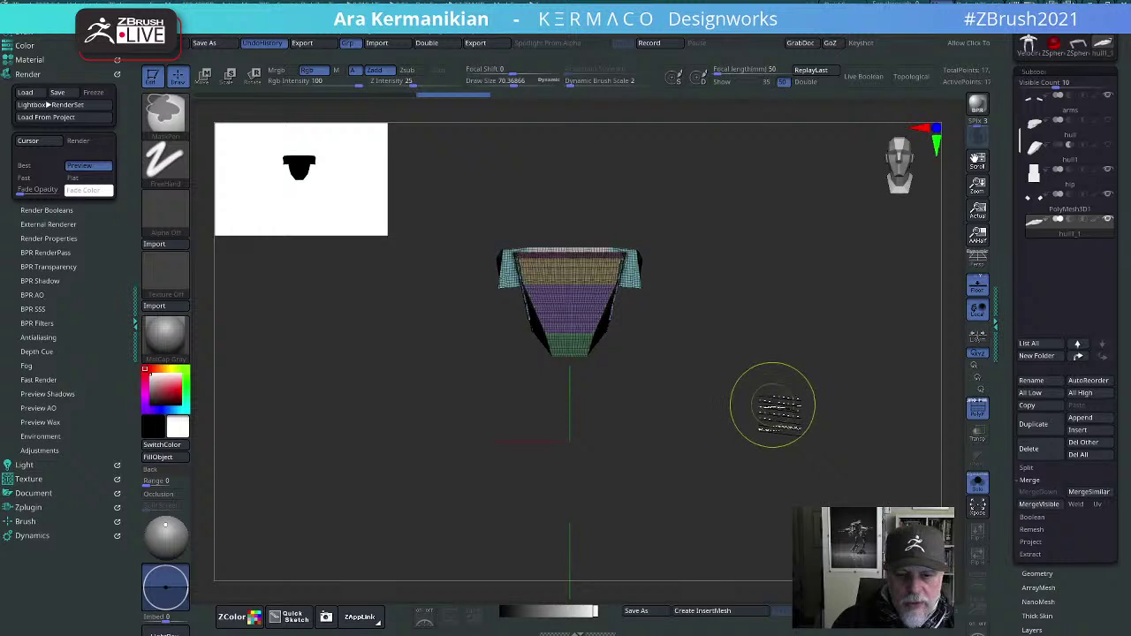
{"action": "key", "text": "ctrl+1"}
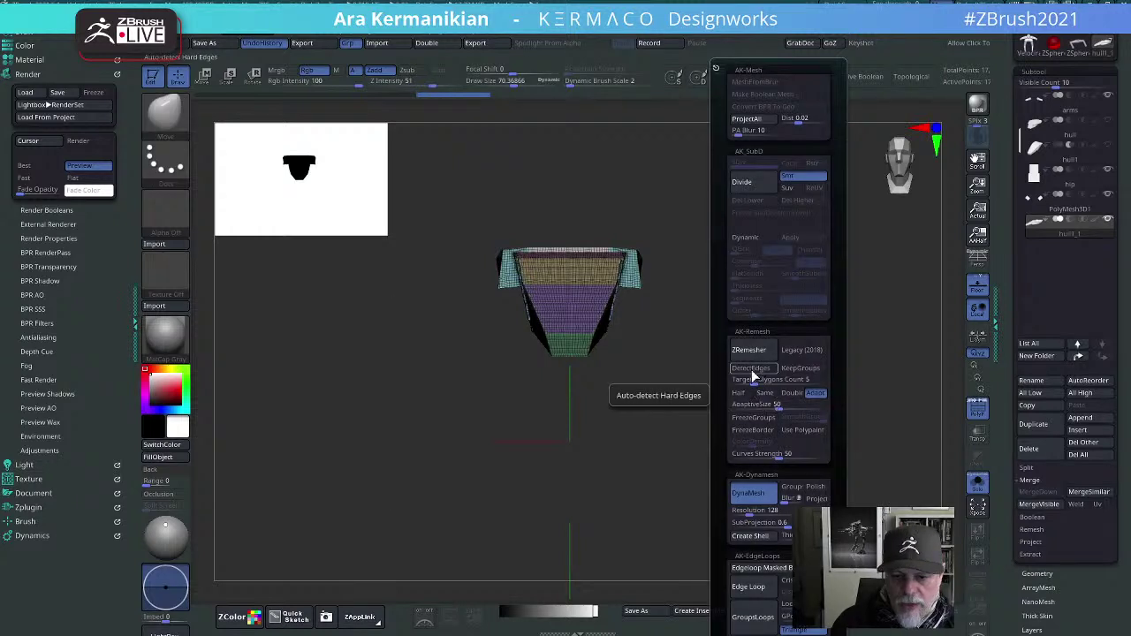
{"action": "left_click", "coordinate": [753, 369]}
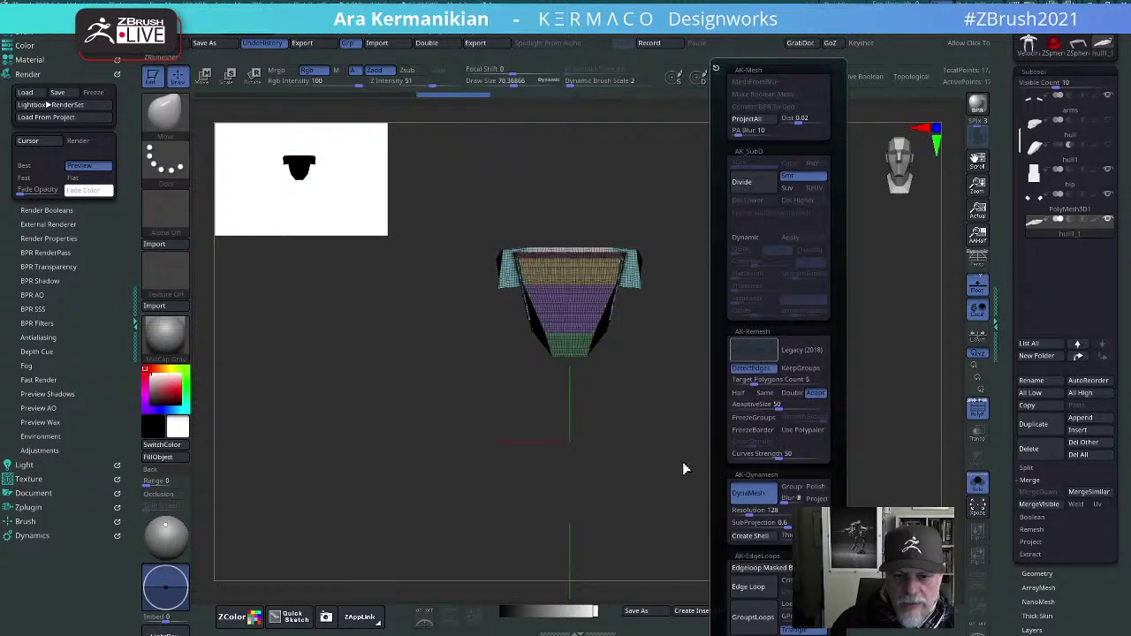
{"action": "left_click_drag", "start_coordinate": [784, 346], "coordinate": [601, 245]}
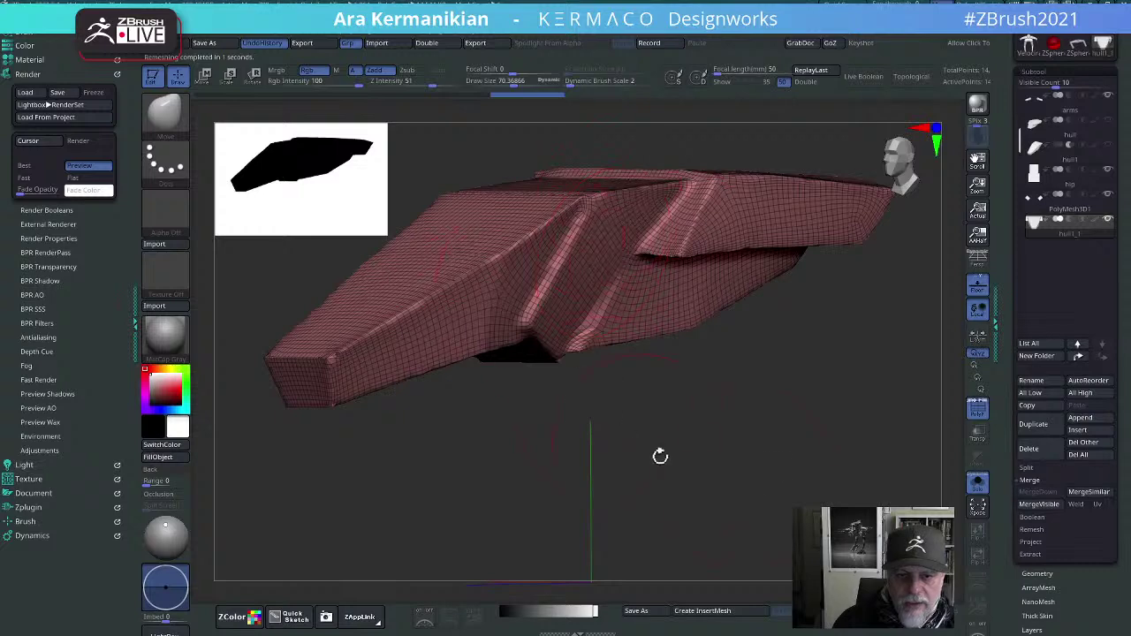
{"action": "left_click_drag", "start_coordinate": [659, 454], "coordinate": [763, 427]}
Step: Set AdaptiveSize to 0 and ZRemesh the DynaMesh hull with edge detection on
{"action": "key", "text": "ctrl+space"}
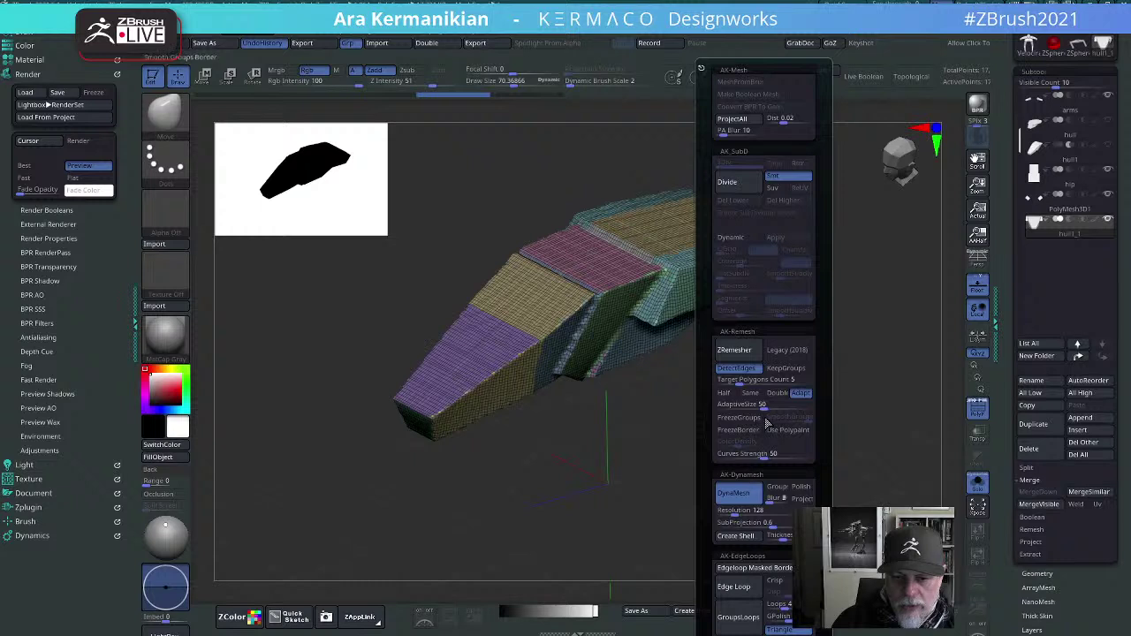
{"action": "left_click_drag", "start_coordinate": [763, 404], "coordinate": [735, 406]}
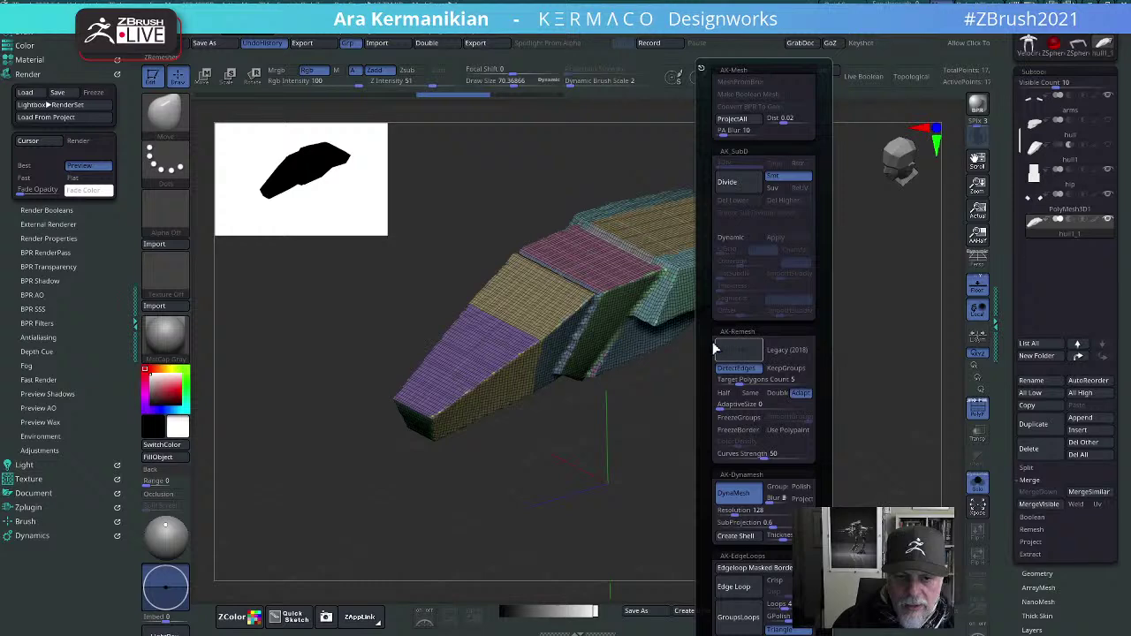
{"action": "left_click", "coordinate": [718, 350]}
{"action": "mouse_move", "coordinate": [611, 451]}
{"action": "left_mouse_down"}
{"action": "mouse_move", "coordinate": [586, 457]}
{"action": "mouse_move", "coordinate": [578, 409]}
{"action": "mouse_move", "coordinate": [669, 430]}
{"action": "mouse_move", "coordinate": [633, 469]}
{"action": "mouse_move", "coordinate": [607, 463]}
{"action": "left_mouse_up"}
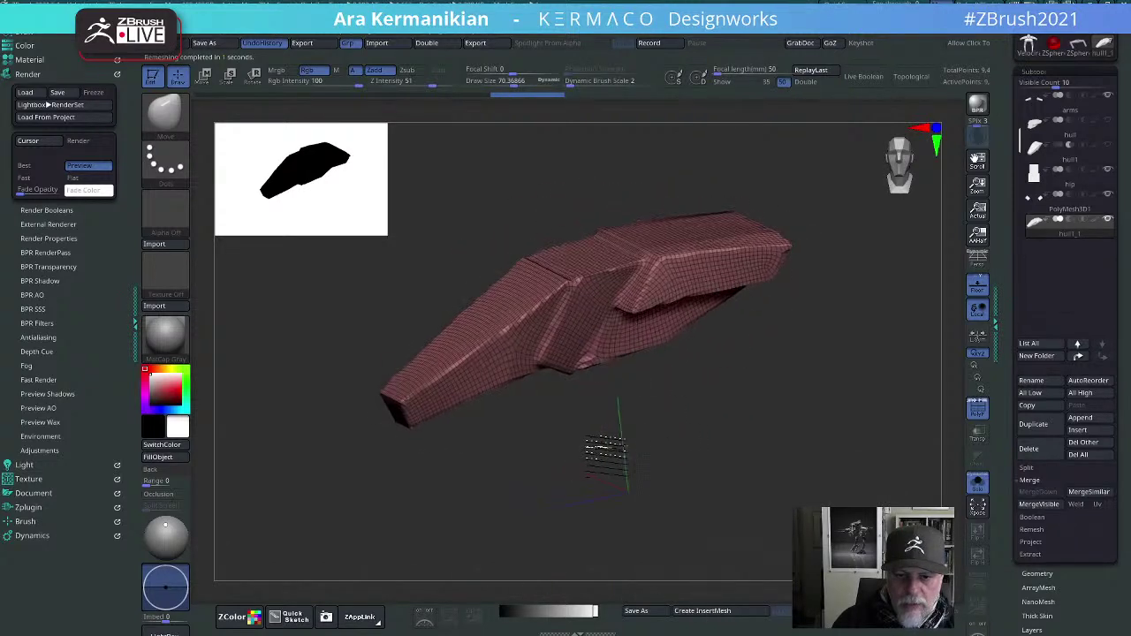
Step: ZRemesh the hull again using the Half option to reduce its polygon density
{"action": "key", "text": "ctrl+space"}
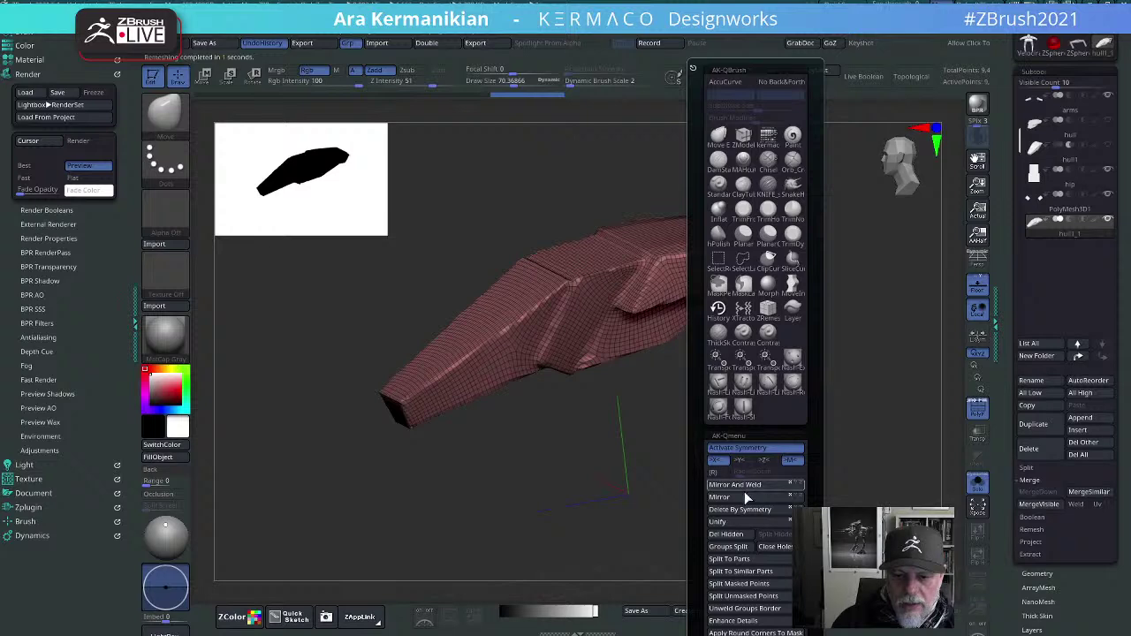
{"action": "key", "text": "ctrl+2"}
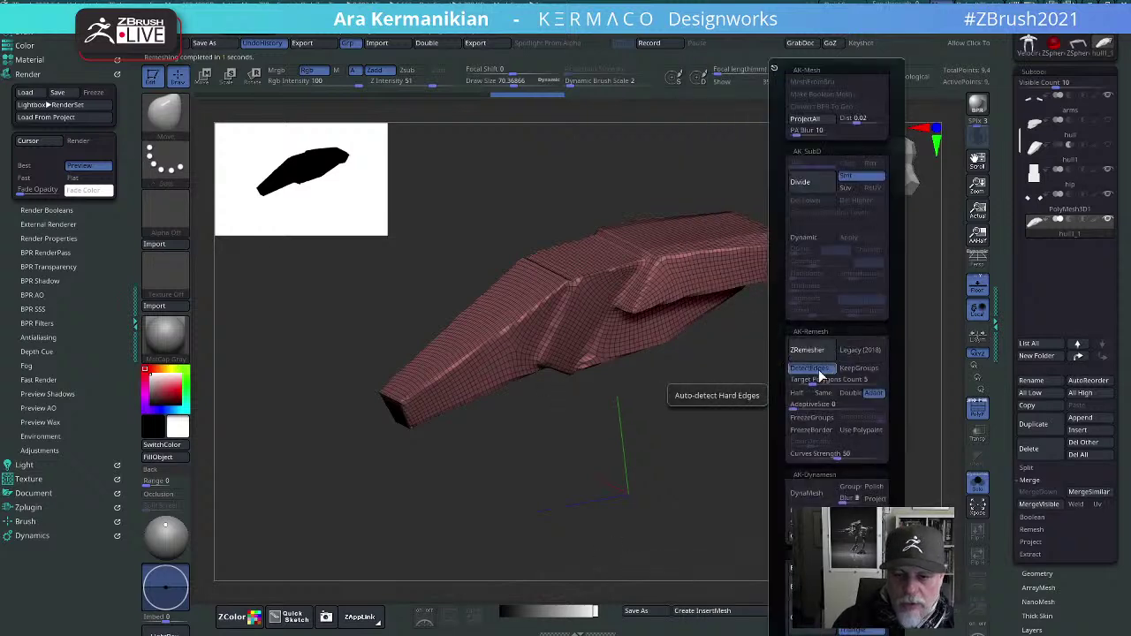
{"action": "left_click", "coordinate": [799, 393]}
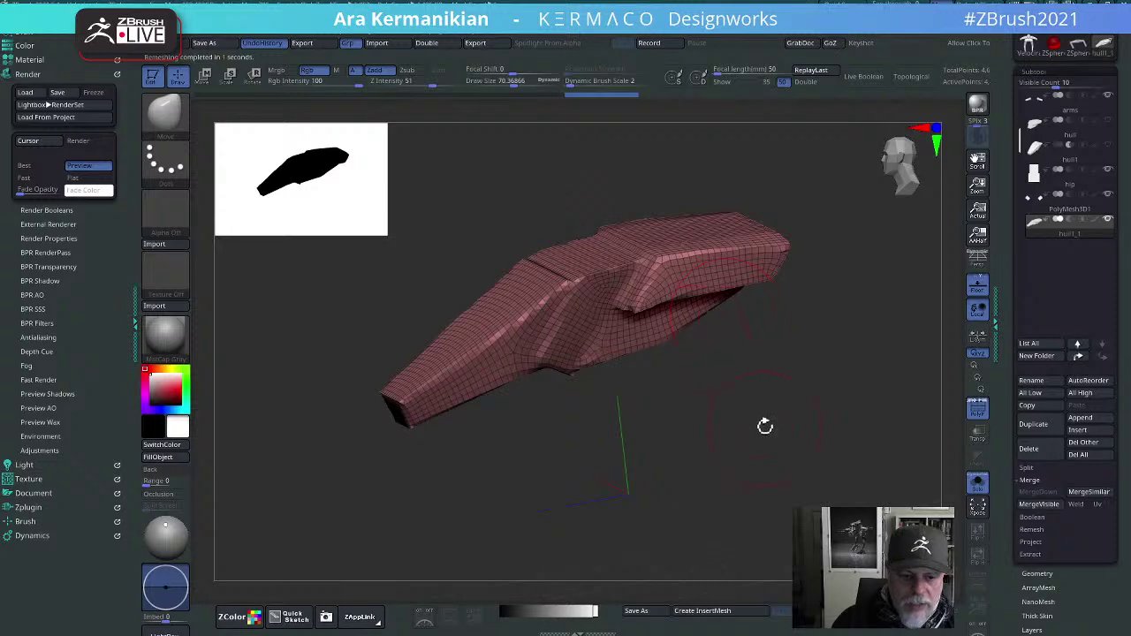
Step: Step back through the undo history to compare the hull's mesh before and after the half-density remesh
{"action": "mouse_move", "coordinate": [760, 442]}
{"action": "left_mouse_down"}
{"action": "mouse_move", "coordinate": [864, 434]}
{"action": "mouse_move", "coordinate": [840, 425]}
{"action": "left_mouse_up"}
{"action": "mouse_move", "coordinate": [685, 325]}
{"action": "left_mouse_down"}
{"action": "mouse_move", "coordinate": [618, 305]}
{"action": "mouse_move", "coordinate": [667, 389]}
{"action": "left_mouse_up"}
{"action": "key", "text": "ctrl+z"}
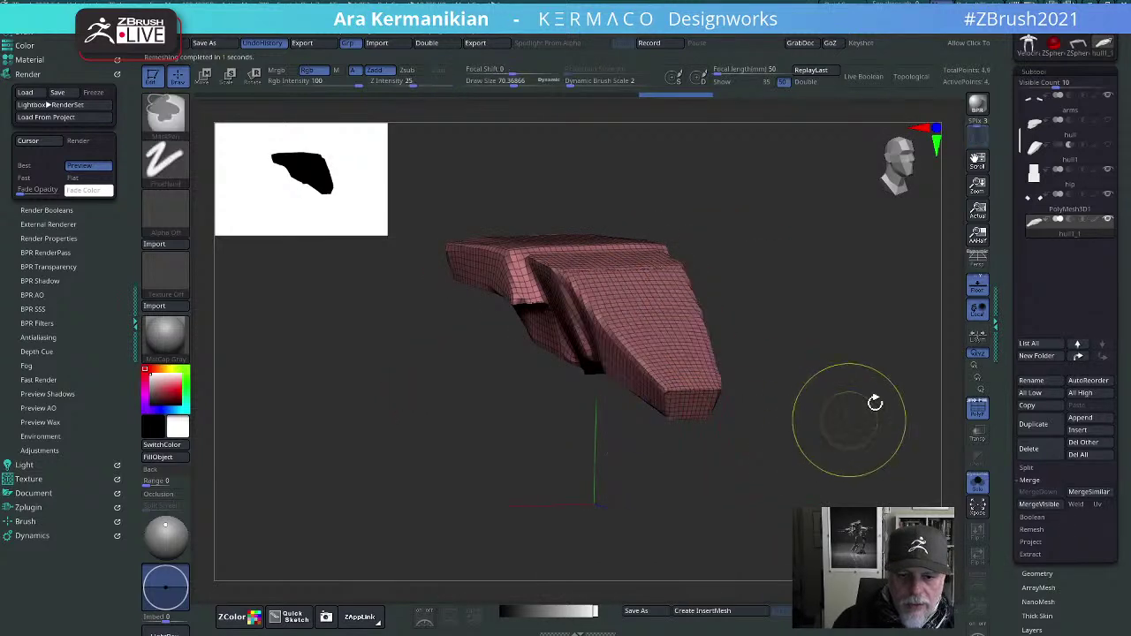
{"action": "left_click", "coordinate": [979, 138], "text": "shift"}
{"action": "left_click_drag", "start_coordinate": [840, 429], "coordinate": [672, 433]}
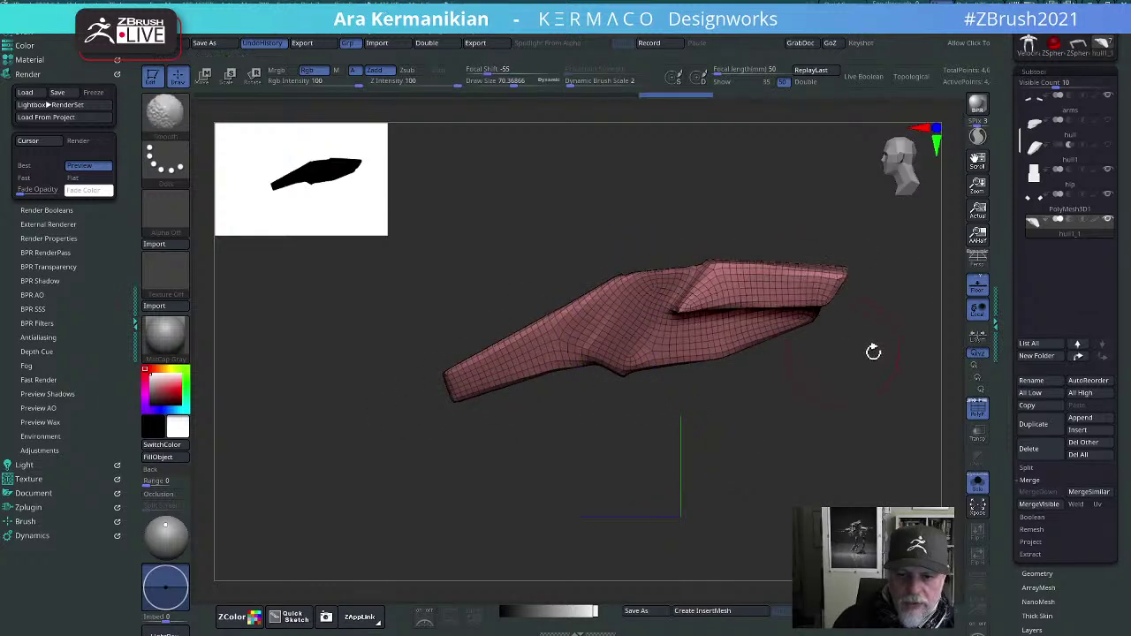
Step: Smooth the creased transitions between the hull's nose, middle section and raised rear section
{"action": "left_click_drag", "start_coordinate": [871, 351], "coordinate": [800, 270]}
{"action": "left_click_drag", "start_coordinate": [538, 474], "coordinate": [654, 314]}
{"action": "left_click_drag", "start_coordinate": [820, 470], "coordinate": [699, 373]}
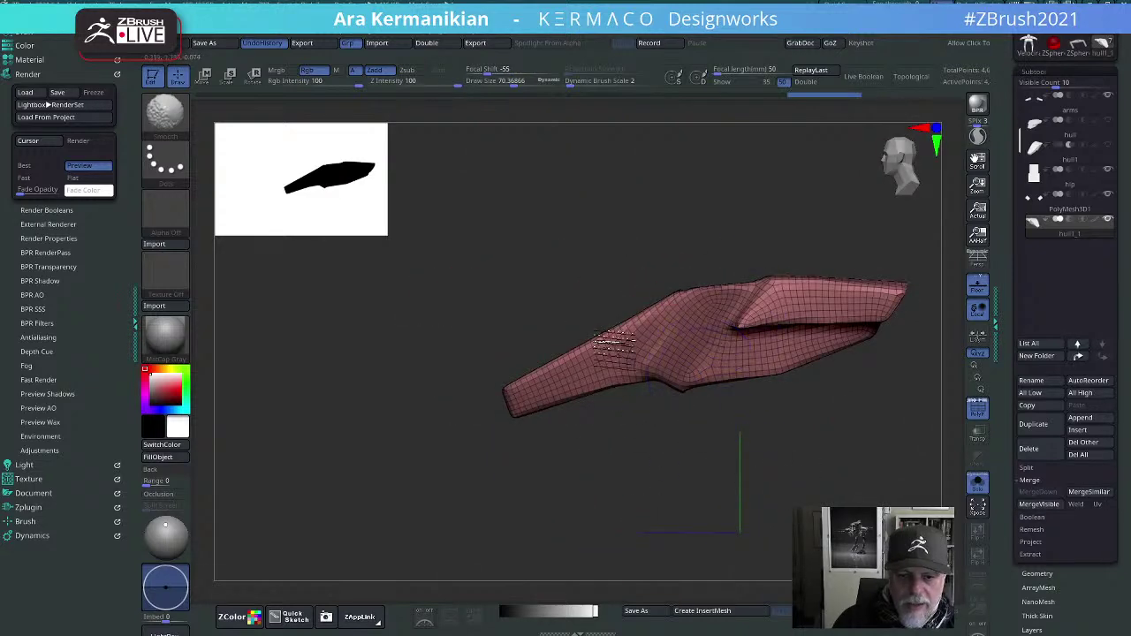
{"action": "mouse_move", "coordinate": [533, 514]}
{"action": "left_mouse_down"}
{"action": "mouse_move", "coordinate": [647, 571]}
{"action": "mouse_move", "coordinate": [806, 486]}
{"action": "mouse_move", "coordinate": [769, 455]}
{"action": "left_mouse_up"}
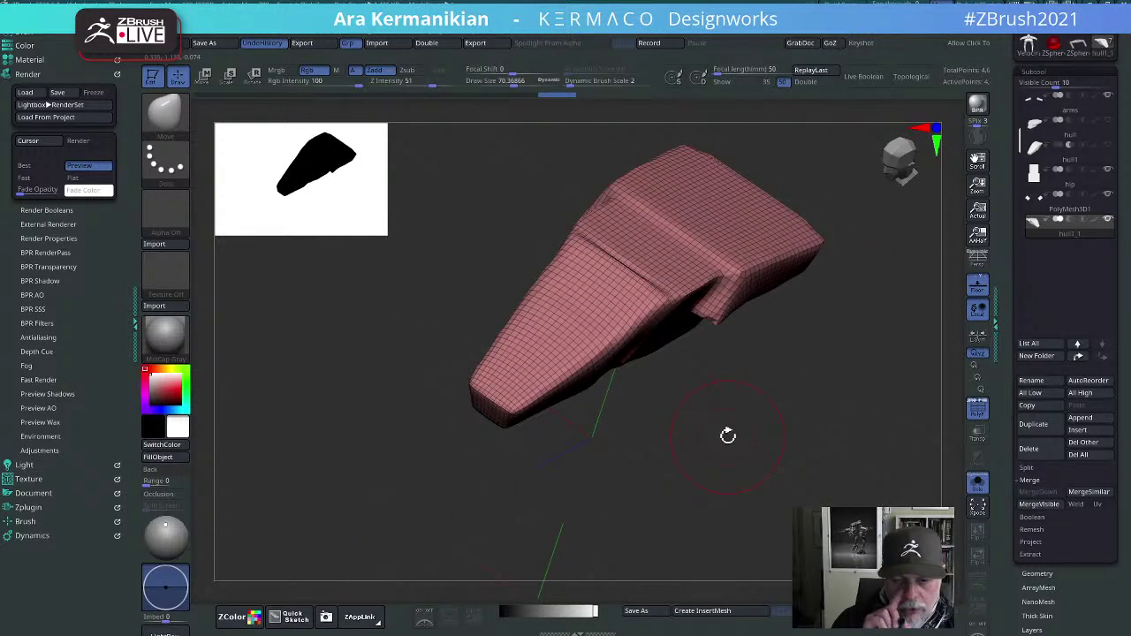
{"action": "key", "text": "shift"}
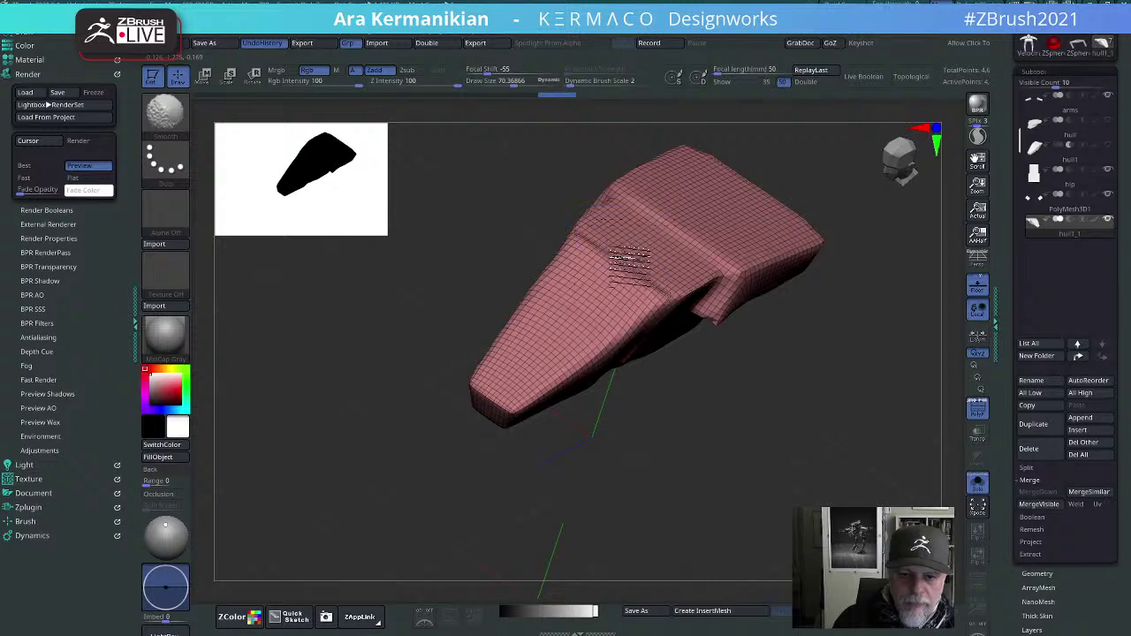
{"action": "left_click_drag", "start_coordinate": [748, 486], "coordinate": [707, 290]}
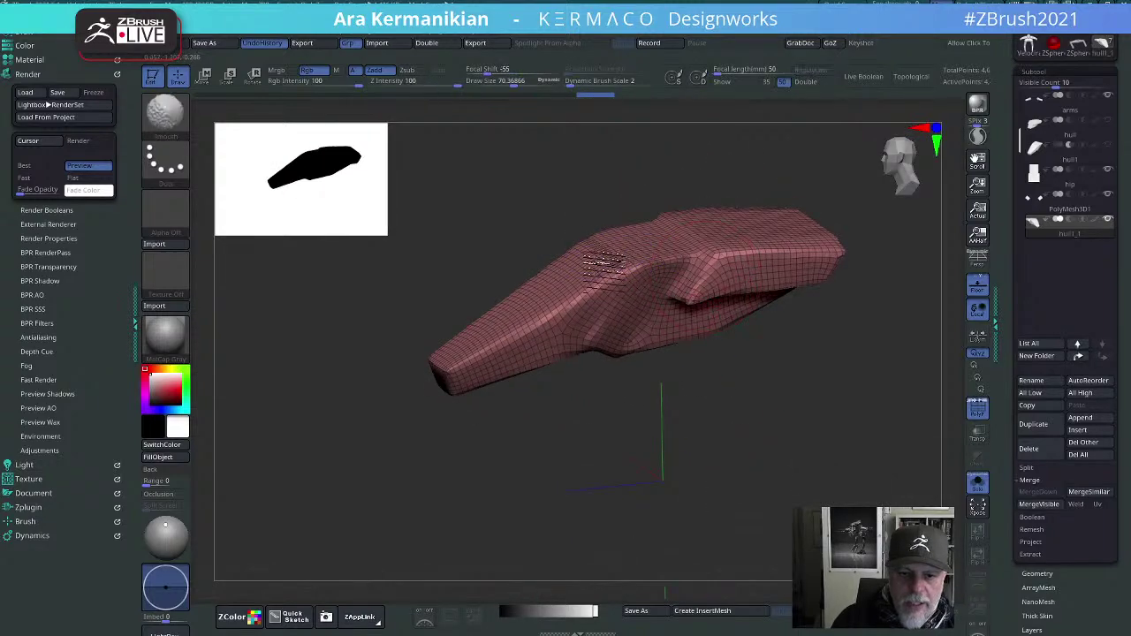
{"action": "mouse_move", "coordinate": [750, 473]}
{"action": "left_mouse_down"}
{"action": "mouse_move", "coordinate": [740, 525]}
{"action": "mouse_move", "coordinate": [732, 500]}
{"action": "mouse_move", "coordinate": [748, 575]}
{"action": "mouse_move", "coordinate": [741, 476]}
{"action": "left_mouse_up"}
{"action": "left_click_drag", "start_coordinate": [896, 462], "coordinate": [927, 460]}
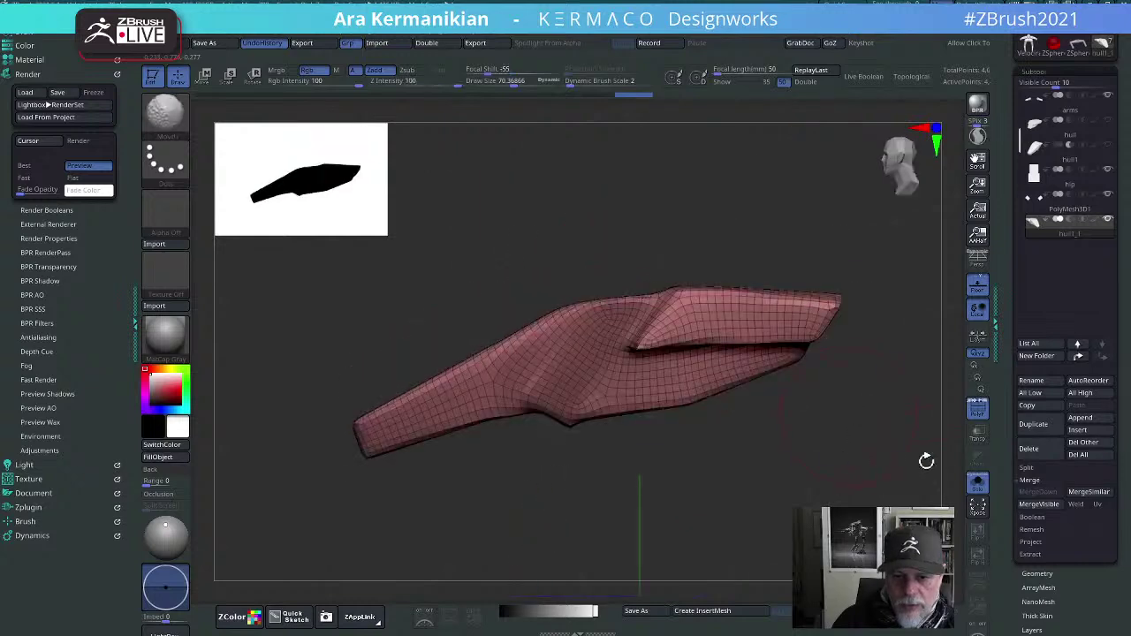
{"action": "mouse_move", "coordinate": [786, 478]}
{"action": "left_mouse_down"}
{"action": "mouse_move", "coordinate": [838, 500]}
{"action": "mouse_move", "coordinate": [786, 451]}
{"action": "mouse_move", "coordinate": [839, 462]}
{"action": "mouse_move", "coordinate": [813, 481]}
{"action": "mouse_move", "coordinate": [787, 481]}
{"action": "mouse_move", "coordinate": [755, 442]}
{"action": "left_mouse_up"}
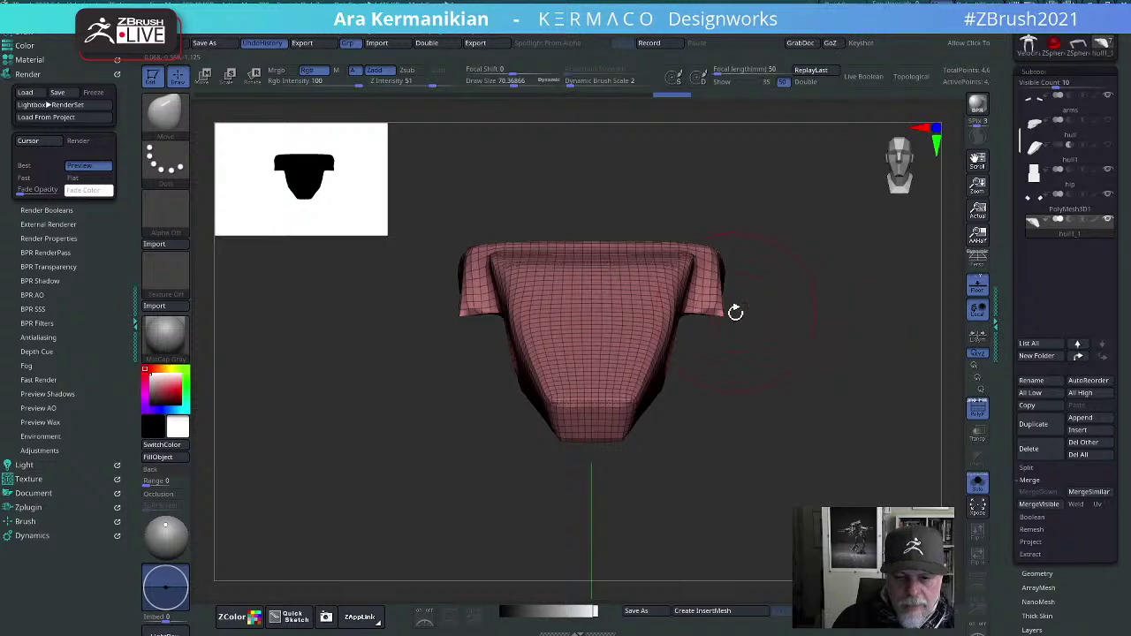
{"action": "key", "text": "s"}
{"action": "mouse_move", "coordinate": [736, 313]}
{"action": "left_mouse_down"}
{"action": "mouse_move", "coordinate": [808, 453]}
{"action": "mouse_move", "coordinate": [809, 435]}
{"action": "left_mouse_up"}
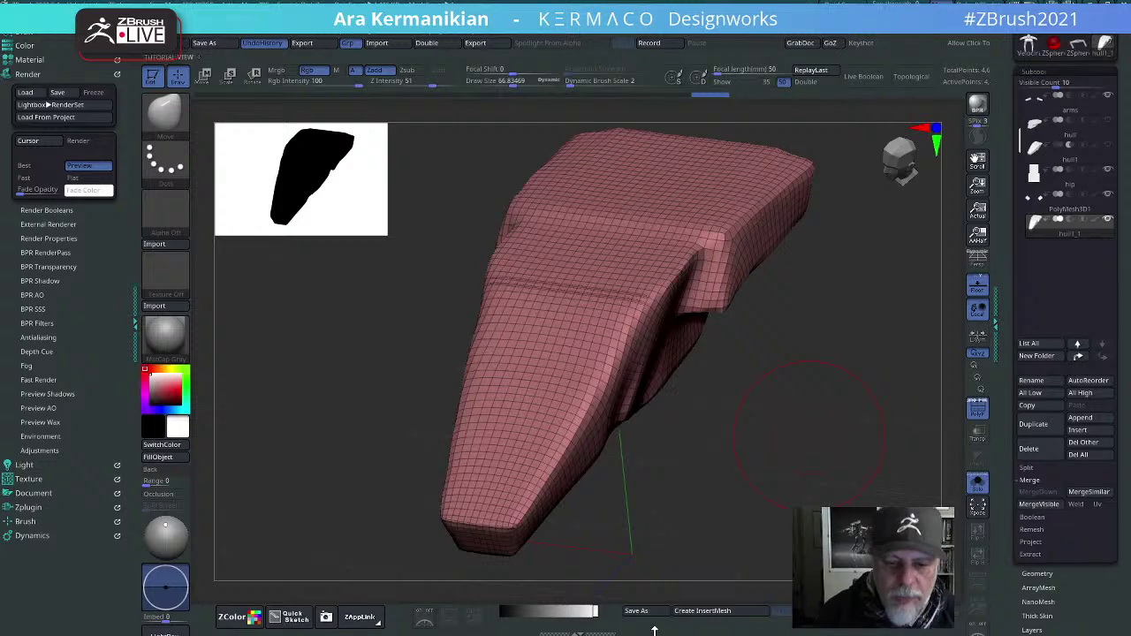
{"action": "left_click_drag", "start_coordinate": [805, 461], "coordinate": [851, 404], "text": "shift"}
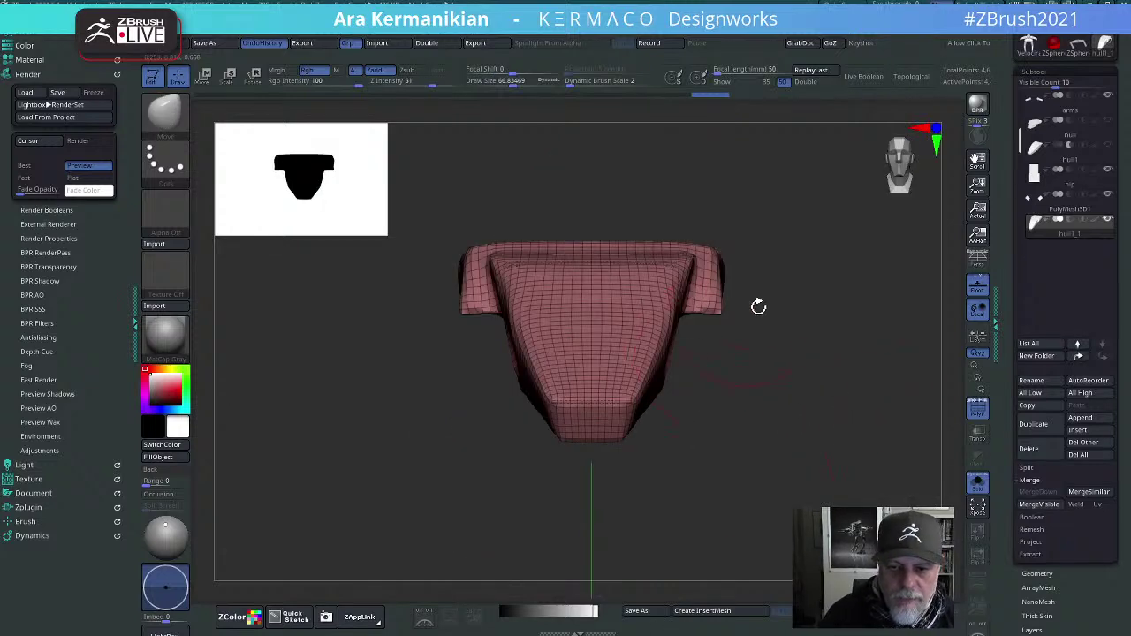
{"action": "mouse_move", "coordinate": [834, 235]}
{"action": "left_mouse_down", "text": "ctrl+shift"}
{"action": "mouse_move", "coordinate": [651, 445]}
{"action": "mouse_move", "coordinate": [682, 343]}
{"action": "left_mouse_up", "text": "ctrl+shift"}
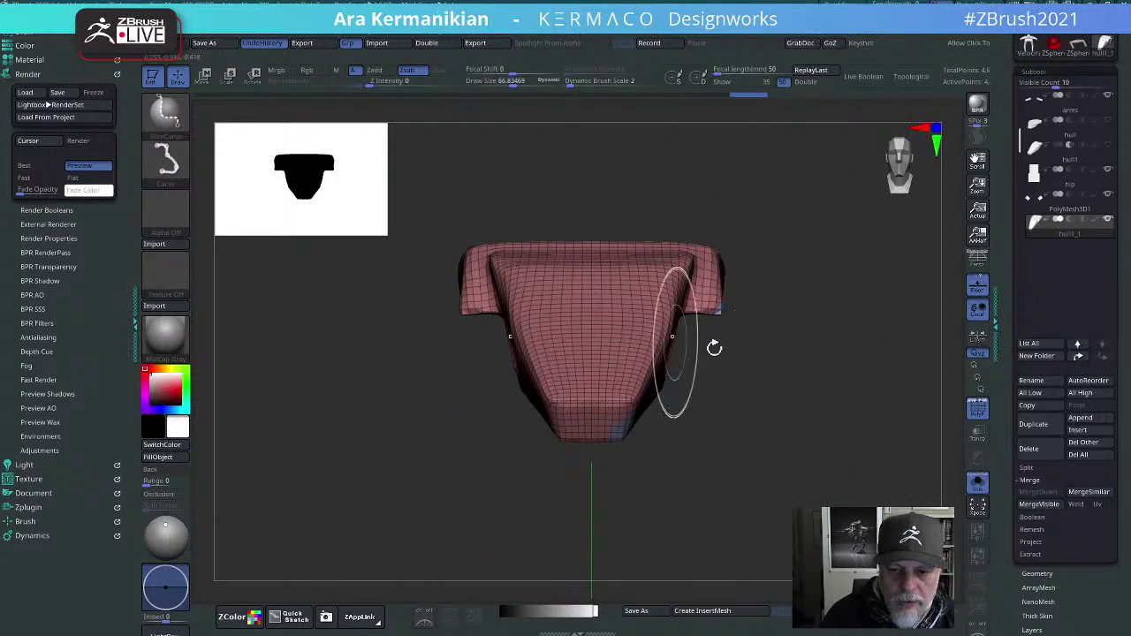
{"action": "key", "text": "ctrl+z"}
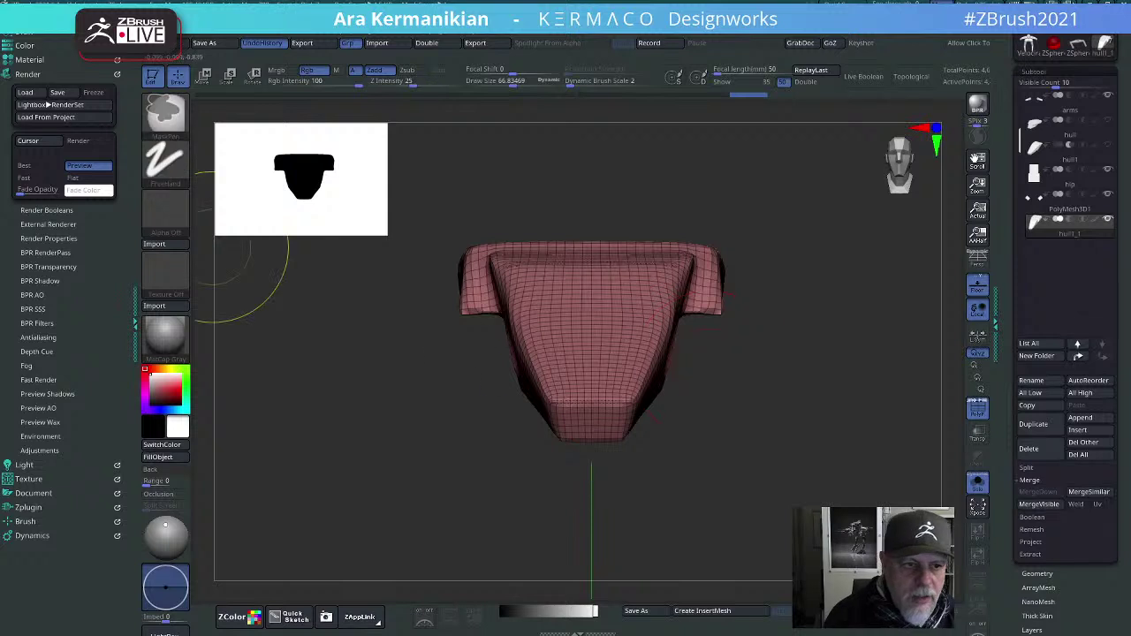
Step: Clip off the lower outer corners of the hull's side flaps with ClipCurve in front view
{"action": "key", "text": "ctrl+shift"}
{"action": "left_click", "coordinate": [159, 113]}
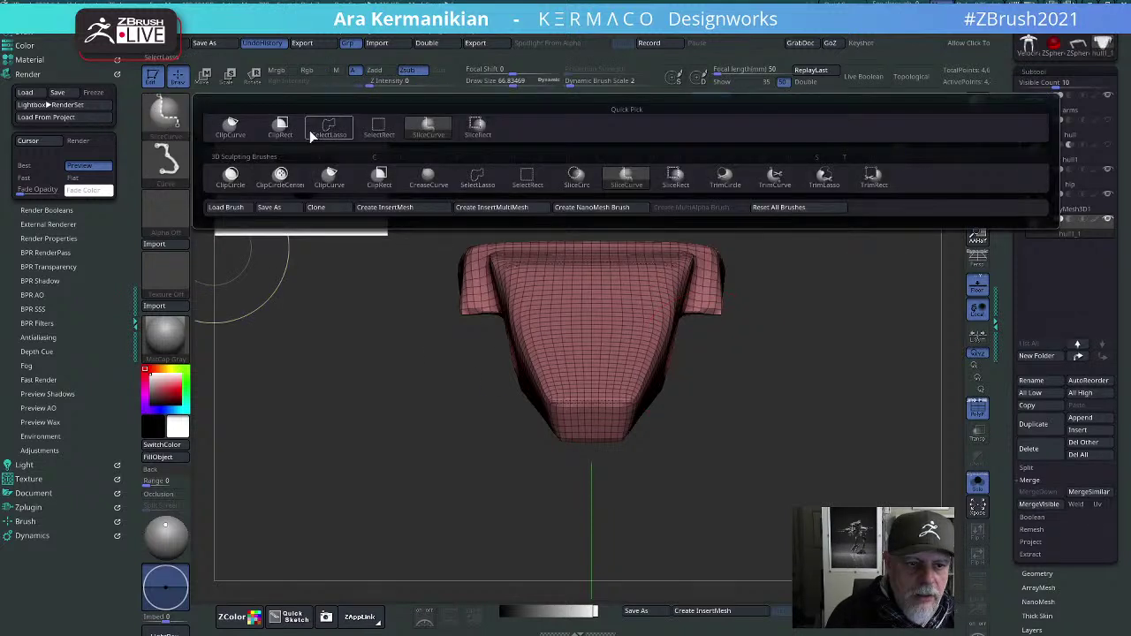
{"action": "left_click", "coordinate": [232, 129]}
{"action": "mouse_move", "coordinate": [808, 277]}
{"action": "left_mouse_down"}
{"action": "mouse_move", "coordinate": [716, 379]}
{"action": "mouse_move", "coordinate": [698, 340]}
{"action": "left_mouse_up"}
{"action": "mouse_move", "coordinate": [836, 419]}
{"action": "left_mouse_down"}
{"action": "mouse_move", "coordinate": [820, 406]}
{"action": "mouse_move", "coordinate": [672, 520]}
{"action": "mouse_move", "coordinate": [760, 531]}
{"action": "left_mouse_up"}
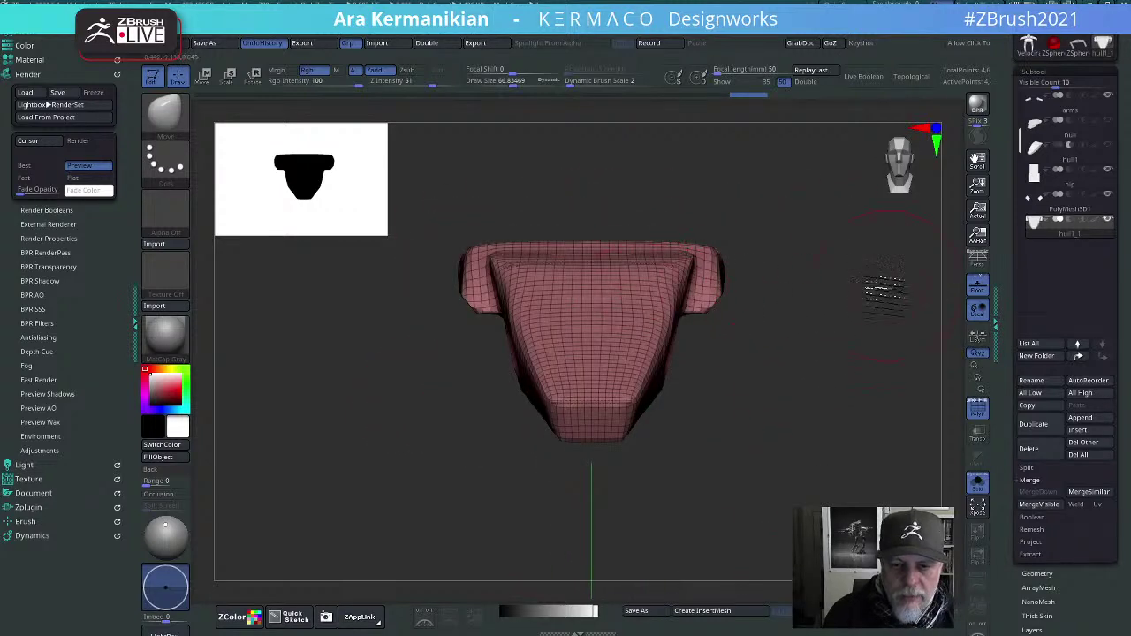
Step: Try trimming the hull's profile with clip curves in side view
{"action": "mouse_move", "coordinate": [884, 287]}
{"action": "left_mouse_down"}
{"action": "mouse_move", "coordinate": [745, 333]}
{"action": "mouse_move", "coordinate": [710, 445]}
{"action": "mouse_move", "coordinate": [730, 455]}
{"action": "mouse_move", "coordinate": [711, 400]}
{"action": "left_mouse_up"}
{"action": "mouse_move", "coordinate": [828, 319]}
{"action": "left_mouse_down", "text": "ctrl+shift"}
{"action": "mouse_move", "coordinate": [404, 366]}
{"action": "mouse_move", "coordinate": [493, 447]}
{"action": "mouse_move", "coordinate": [581, 395]}
{"action": "mouse_move", "coordinate": [538, 368]}
{"action": "mouse_move", "coordinate": [566, 408]}
{"action": "left_mouse_up", "text": "ctrl+shift"}
{"action": "key", "text": "ctrl+z"}
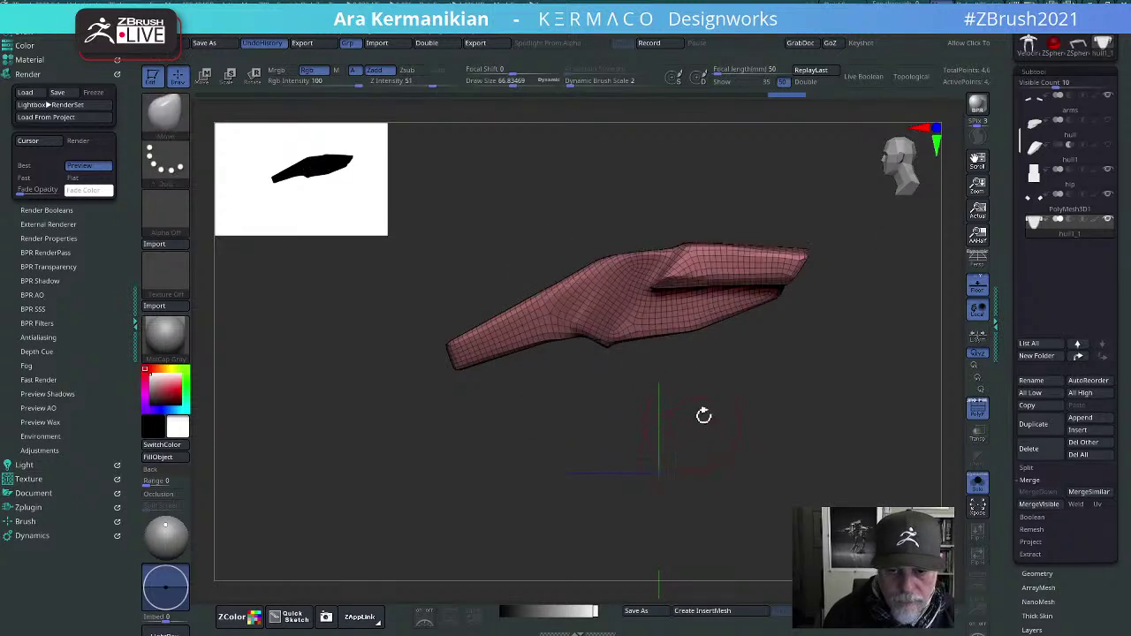
{"action": "left_click_drag", "start_coordinate": [850, 329], "coordinate": [551, 354], "text": "ctrl+shift"}
{"action": "left_click_drag", "start_coordinate": [757, 450], "coordinate": [625, 279]}
{"action": "mouse_move", "coordinate": [453, 252]}
{"action": "left_mouse_down", "text": "ctrl+shift"}
{"action": "mouse_move", "coordinate": [834, 434]}
{"action": "mouse_move", "coordinate": [841, 425]}
{"action": "mouse_move", "coordinate": [815, 440]}
{"action": "left_mouse_up", "text": "ctrl+shift"}
{"action": "left_click_drag", "start_coordinate": [815, 441], "coordinate": [796, 495], "text": "ctrl+shift"}
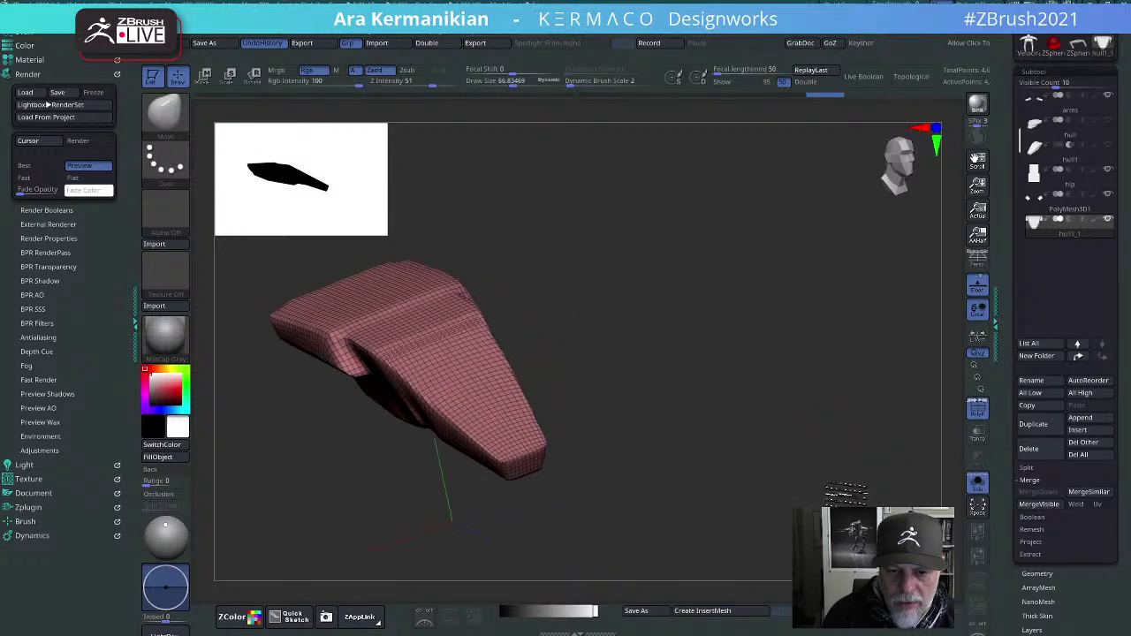
Step: Bevel the nose tip's underside and the upper rear corner of the hull with ClipCurve in side view
{"action": "left_click", "coordinate": [170, 111], "text": "ctrl+shift"}
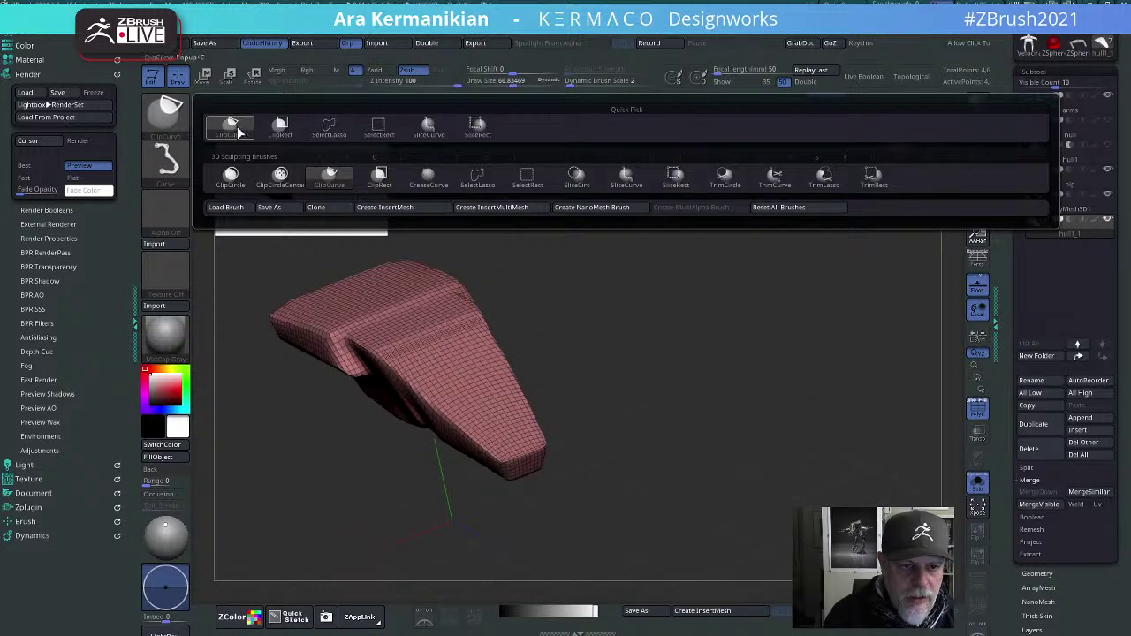
{"action": "left_click", "coordinate": [232, 133], "text": "ctrl+shift"}
{"action": "mouse_move", "coordinate": [699, 474]}
{"action": "left_mouse_down", "text": "shift"}
{"action": "mouse_move", "coordinate": [768, 449]}
{"action": "mouse_move", "coordinate": [734, 426]}
{"action": "left_mouse_up", "text": "shift"}
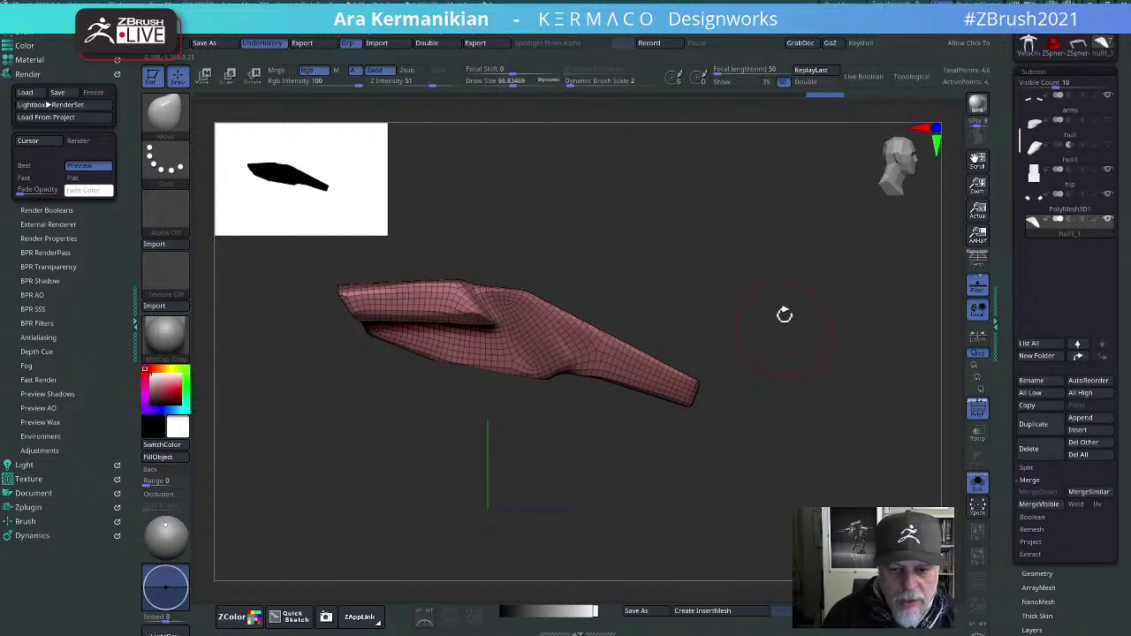
{"action": "mouse_move", "coordinate": [806, 270]}
{"action": "left_mouse_down", "text": "ctrl+shift"}
{"action": "mouse_move", "coordinate": [664, 543]}
{"action": "mouse_move", "coordinate": [542, 530]}
{"action": "mouse_move", "coordinate": [522, 485]}
{"action": "mouse_move", "coordinate": [472, 495]}
{"action": "left_mouse_up", "text": "ctrl+shift"}
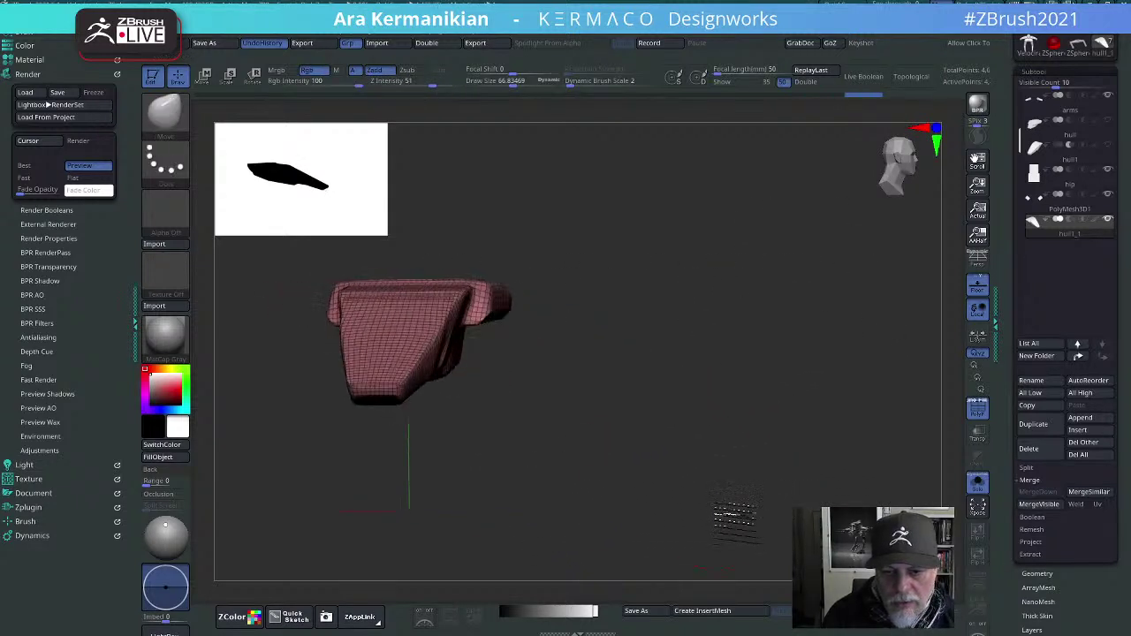
{"action": "mouse_move", "coordinate": [735, 513]}
{"action": "left_mouse_down"}
{"action": "mouse_move", "coordinate": [695, 504]}
{"action": "mouse_move", "coordinate": [695, 518]}
{"action": "mouse_move", "coordinate": [675, 434]}
{"action": "mouse_move", "coordinate": [766, 406]}
{"action": "mouse_move", "coordinate": [798, 320]}
{"action": "mouse_move", "coordinate": [784, 273]}
{"action": "mouse_move", "coordinate": [751, 404]}
{"action": "mouse_move", "coordinate": [775, 427]}
{"action": "mouse_move", "coordinate": [870, 372]}
{"action": "mouse_move", "coordinate": [848, 335]}
{"action": "left_mouse_up"}
{"action": "mouse_move", "coordinate": [745, 223]}
{"action": "left_mouse_down", "text": "ctrl+shift"}
{"action": "mouse_move", "coordinate": [820, 417]}
{"action": "mouse_move", "coordinate": [816, 469]}
{"action": "mouse_move", "coordinate": [877, 459]}
{"action": "mouse_move", "coordinate": [871, 429]}
{"action": "left_mouse_up", "text": "ctrl+shift"}
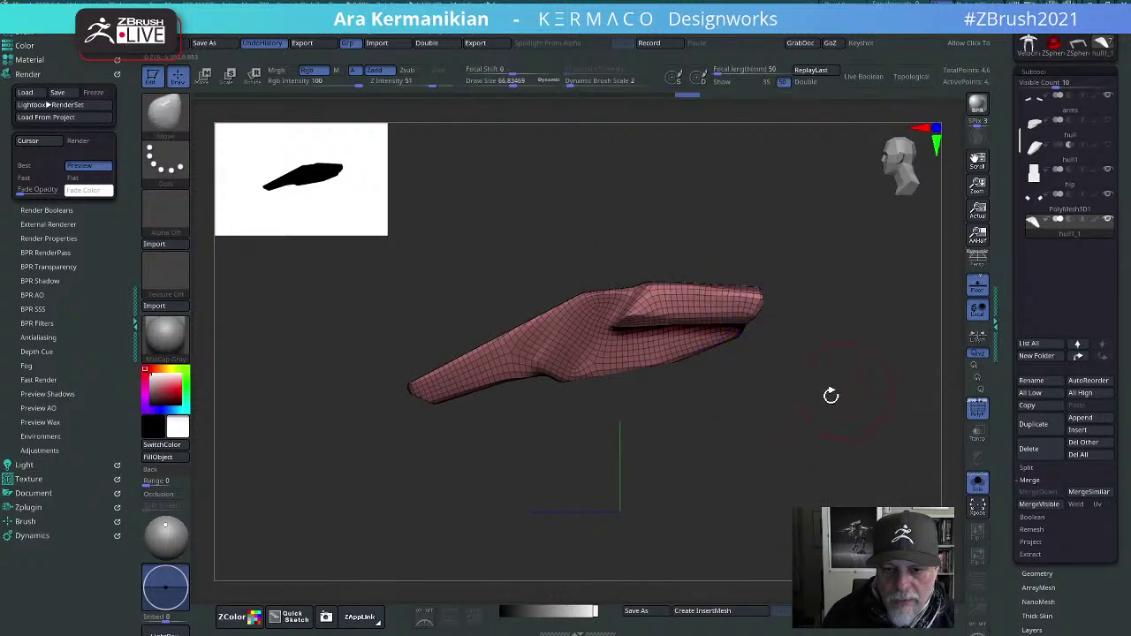
Step: Hide the wireframe and narrow the hull's rear end in top view using the Move brush at a draw size of about 130
{"action": "left_click_drag", "start_coordinate": [831, 395], "coordinate": [632, 378]}
{"action": "key", "text": "shift+f"}
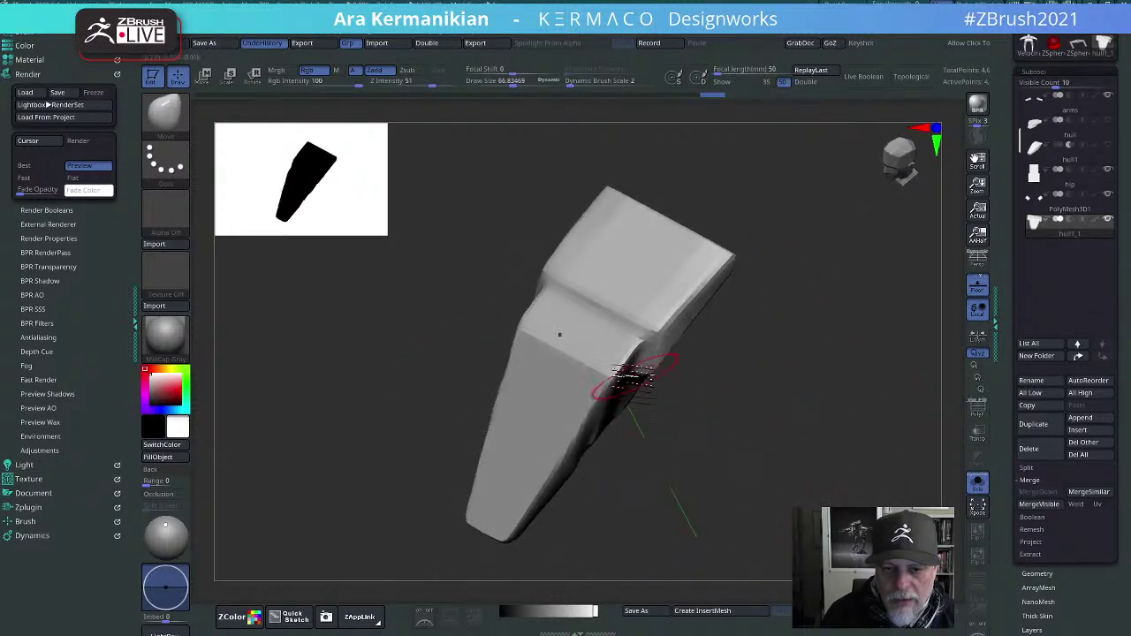
{"action": "left_click_drag", "start_coordinate": [743, 398], "coordinate": [816, 469], "text": "shift"}
{"action": "mouse_move", "coordinate": [774, 331]}
{"action": "left_mouse_down", "text": "alt"}
{"action": "mouse_move", "coordinate": [802, 261]}
{"action": "mouse_move", "coordinate": [840, 279]}
{"action": "mouse_move", "coordinate": [808, 280]}
{"action": "left_mouse_up", "text": "alt"}
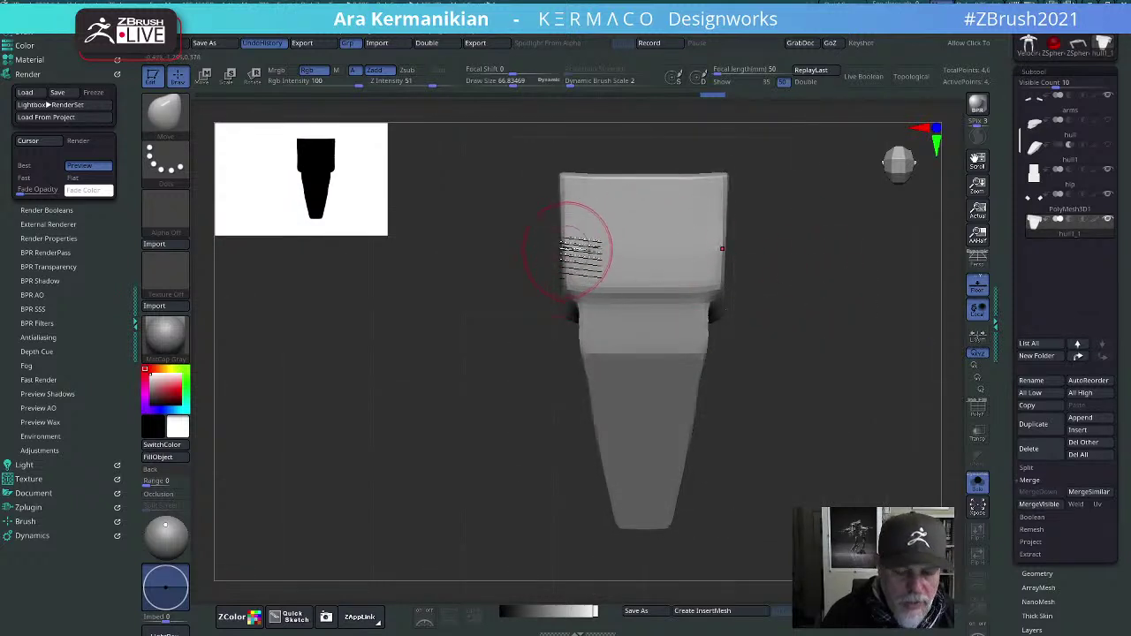
{"action": "key", "text": "s"}
{"action": "left_click_drag", "start_coordinate": [579, 220], "coordinate": [584, 220]}
{"action": "left_click_drag", "start_coordinate": [571, 182], "coordinate": [586, 181]}
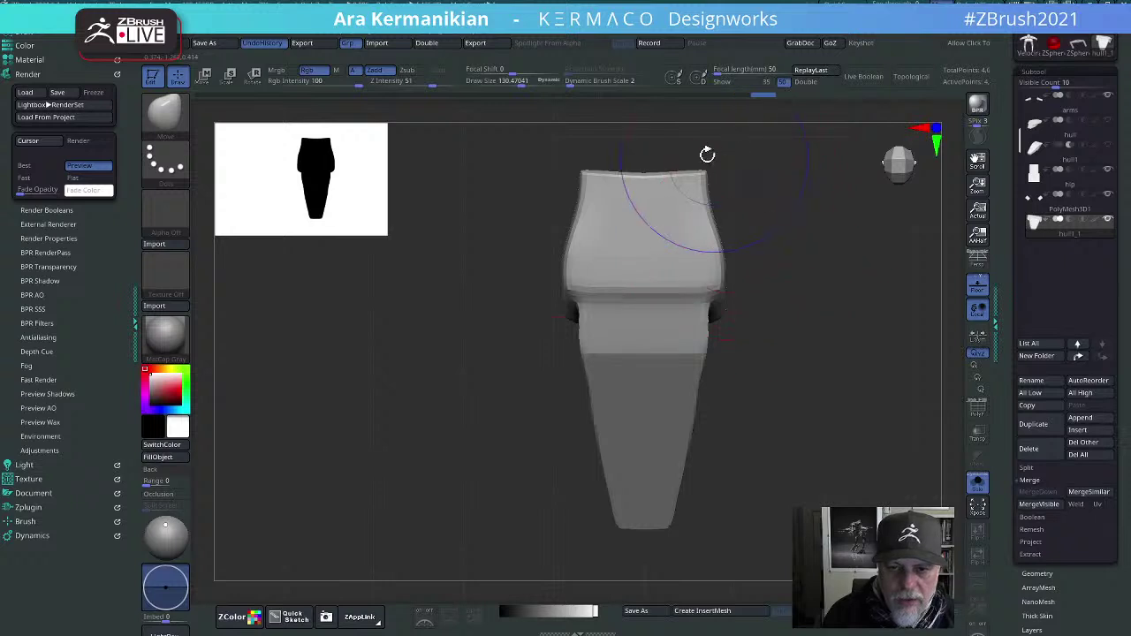
Step: Clip the flared sides of the hull's rear section into straight tapers with ClipCurve
{"action": "left_click_drag", "start_coordinate": [707, 155], "coordinate": [760, 293], "text": "shift"}
{"action": "left_click_drag", "start_coordinate": [666, 220], "coordinate": [775, 314], "text": "alt"}
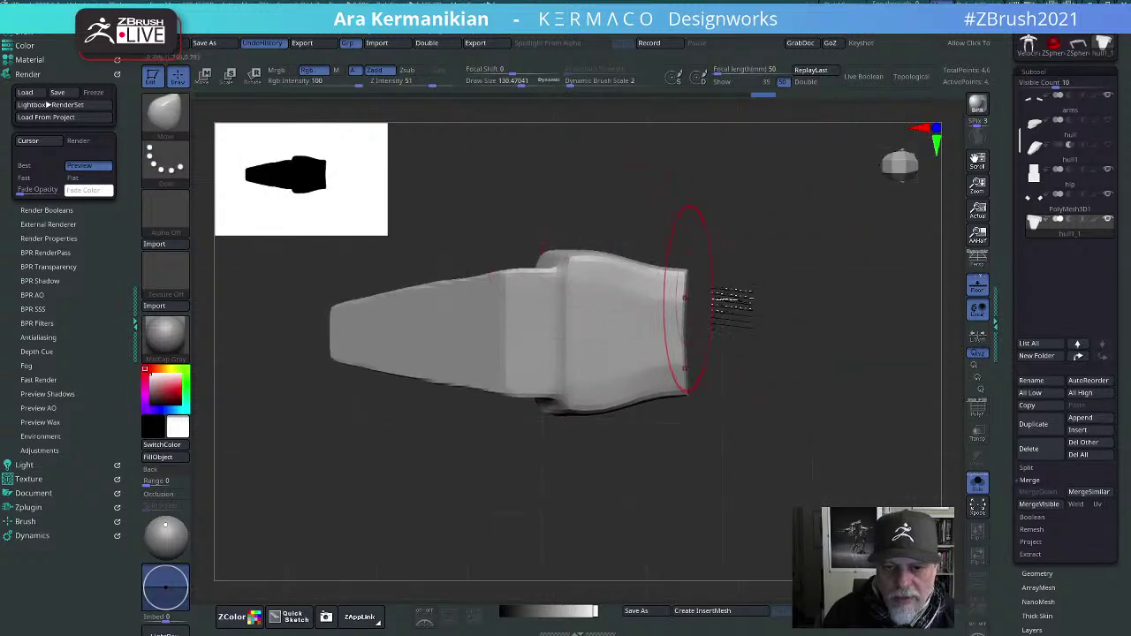
{"action": "mouse_move", "coordinate": [542, 207]}
{"action": "left_mouse_down", "text": "ctrl+shift"}
{"action": "mouse_move", "coordinate": [834, 298]}
{"action": "mouse_move", "coordinate": [804, 318]}
{"action": "mouse_move", "coordinate": [817, 336]}
{"action": "mouse_move", "coordinate": [847, 274]}
{"action": "mouse_move", "coordinate": [815, 278]}
{"action": "left_mouse_up", "text": "ctrl+shift"}
{"action": "left_click_drag", "start_coordinate": [684, 219], "coordinate": [704, 281]}
Step: Set the draw size to about 82 and trim the upper side edges of the hull's rear section in rear view
{"action": "key", "text": "s"}
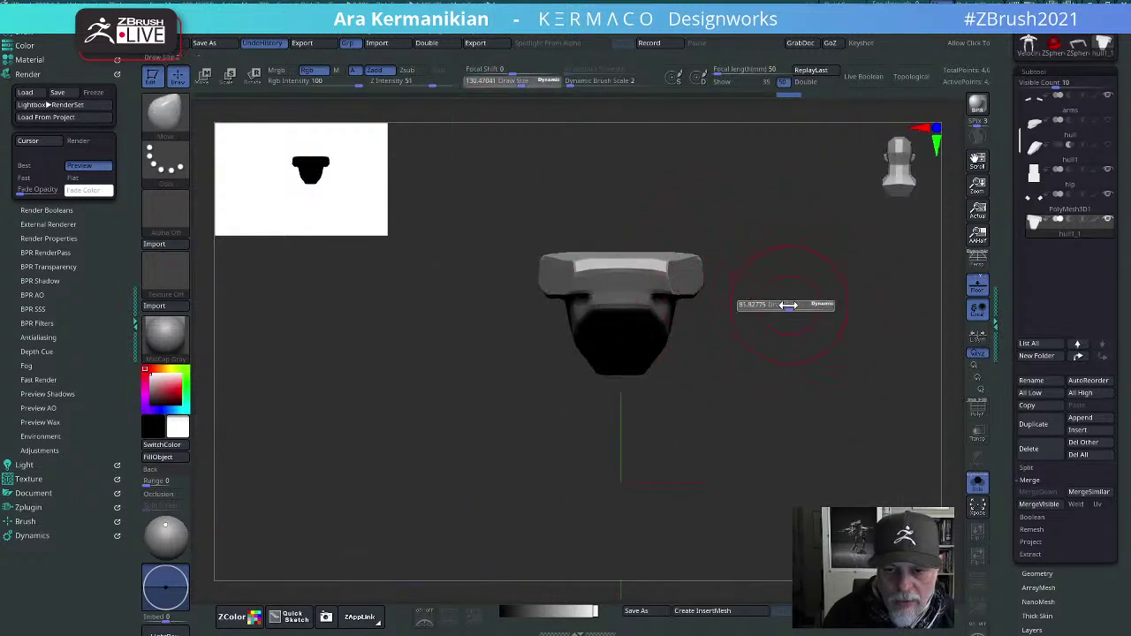
{"action": "mouse_move", "coordinate": [785, 305]}
{"action": "left_mouse_down"}
{"action": "mouse_move", "coordinate": [771, 303]}
{"action": "mouse_move", "coordinate": [842, 304]}
{"action": "left_mouse_up"}
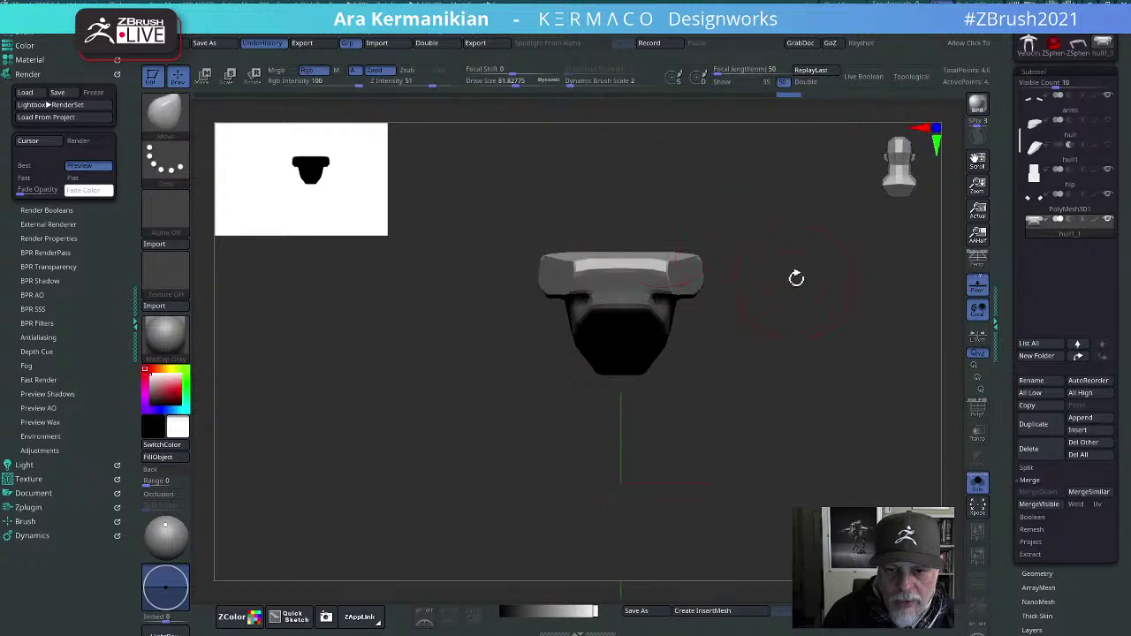
{"action": "mouse_move", "coordinate": [796, 273]}
{"action": "left_mouse_down"}
{"action": "mouse_move", "coordinate": [813, 257]}
{"action": "mouse_move", "coordinate": [785, 255]}
{"action": "left_mouse_up"}
{"action": "mouse_move", "coordinate": [590, 212]}
{"action": "left_mouse_down", "text": "ctrl+shift"}
{"action": "mouse_move", "coordinate": [719, 323]}
{"action": "mouse_move", "coordinate": [760, 312]}
{"action": "mouse_move", "coordinate": [765, 327]}
{"action": "left_mouse_up", "text": "ctrl+shift"}
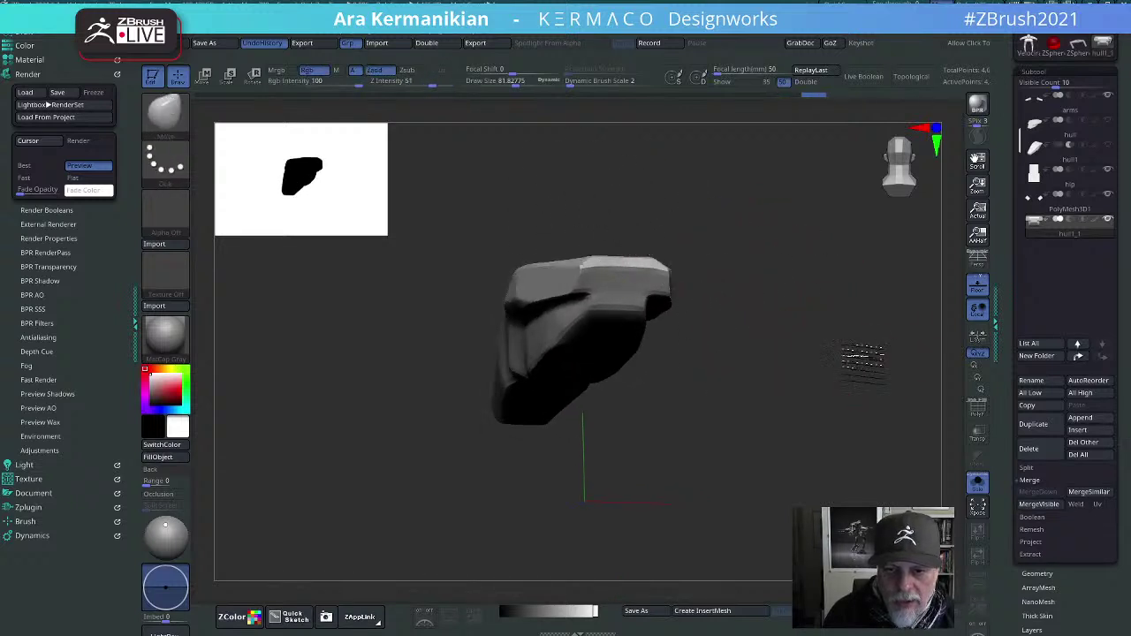
{"action": "mouse_move", "coordinate": [859, 361]}
{"action": "left_mouse_down"}
{"action": "mouse_move", "coordinate": [834, 397]}
{"action": "mouse_move", "coordinate": [742, 389]}
{"action": "mouse_move", "coordinate": [853, 365]}
{"action": "mouse_move", "coordinate": [908, 467]}
{"action": "mouse_move", "coordinate": [867, 400]}
{"action": "mouse_move", "coordinate": [915, 398]}
{"action": "mouse_move", "coordinate": [796, 321]}
{"action": "left_mouse_up"}
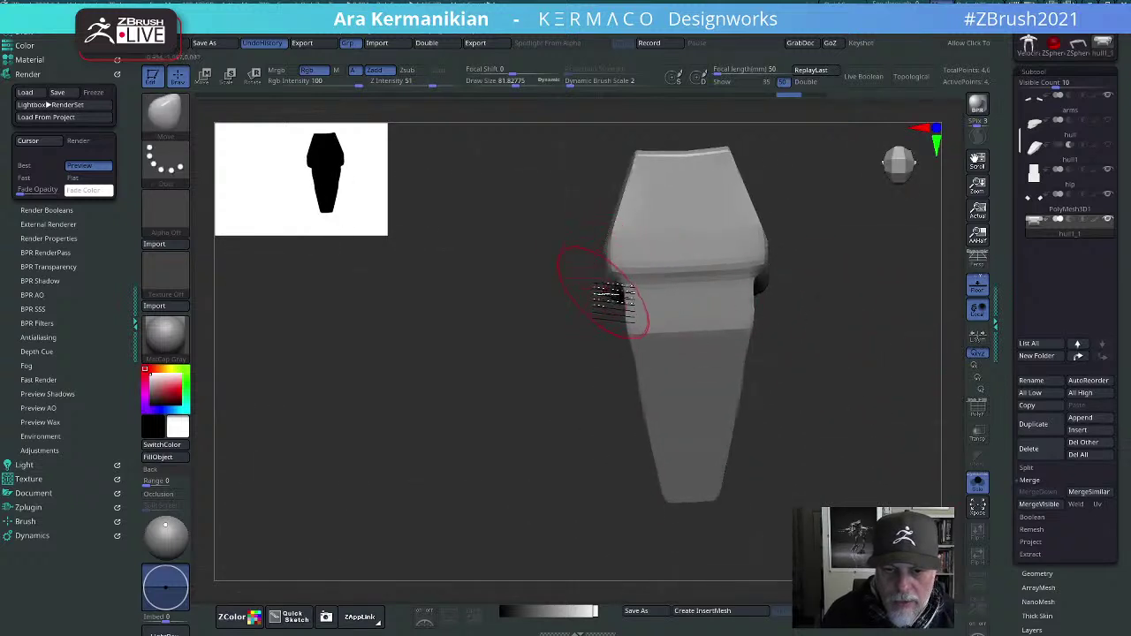
Step: Widen the sides of the hull's middle section in top view and smooth them into the nose, reducing the draw size to about 51
{"action": "mouse_move", "coordinate": [613, 296]}
{"action": "left_mouse_down"}
{"action": "mouse_move", "coordinate": [635, 272]}
{"action": "mouse_move", "coordinate": [606, 288]}
{"action": "left_mouse_up"}
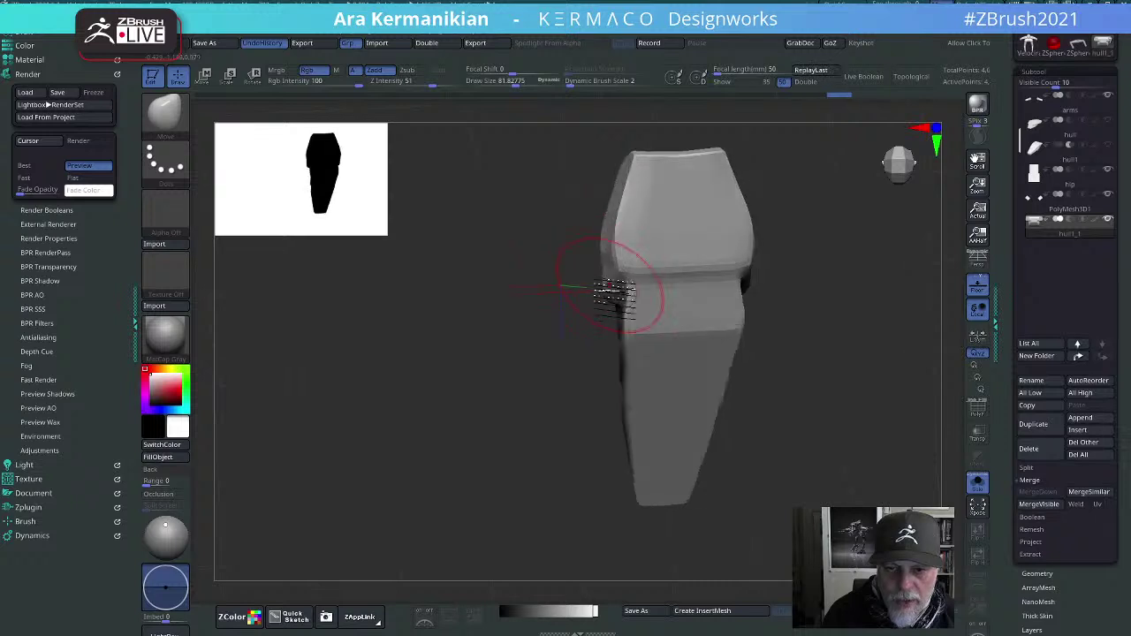
{"action": "left_click_drag", "start_coordinate": [919, 305], "coordinate": [775, 270], "text": "shift"}
{"action": "mouse_move", "coordinate": [796, 199]}
{"action": "left_mouse_down", "text": "ctrl+shift"}
{"action": "mouse_move", "coordinate": [798, 392]}
{"action": "mouse_move", "coordinate": [803, 383]}
{"action": "mouse_move", "coordinate": [828, 404]}
{"action": "mouse_move", "coordinate": [761, 408]}
{"action": "left_mouse_up", "text": "ctrl+shift"}
{"action": "mouse_move", "coordinate": [745, 288]}
{"action": "left_mouse_down"}
{"action": "mouse_move", "coordinate": [758, 286]}
{"action": "mouse_move", "coordinate": [747, 305]}
{"action": "mouse_move", "coordinate": [772, 304]}
{"action": "mouse_move", "coordinate": [759, 323]}
{"action": "left_mouse_up"}
{"action": "key", "text": "s"}
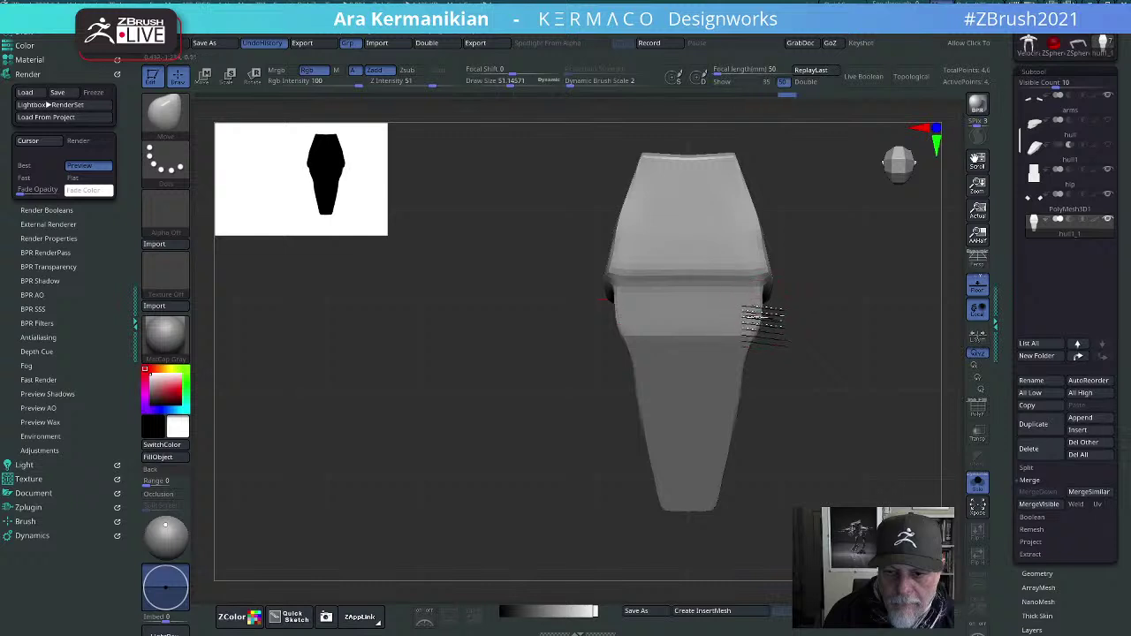
{"action": "left_click_drag", "start_coordinate": [754, 255], "coordinate": [755, 249], "text": "shift"}
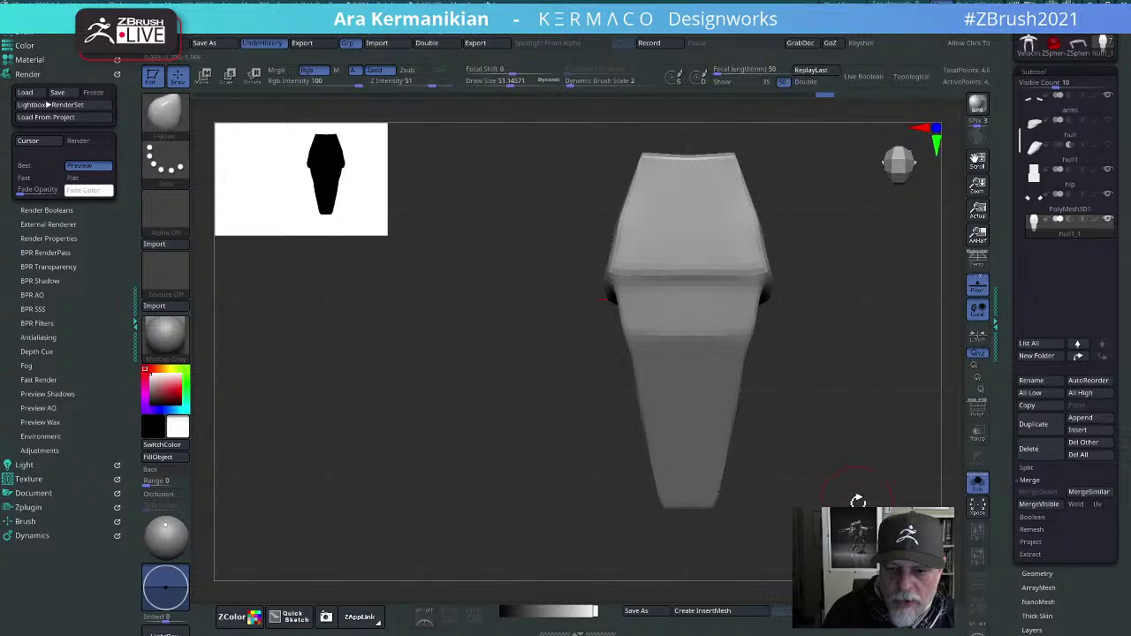
Step: ZRemesh the reshaped hull with the Same density option and inspect the new surface from several angles
{"action": "left_click_drag", "start_coordinate": [681, 518], "coordinate": [581, 219]}
{"action": "key", "text": "ctrl+2"}
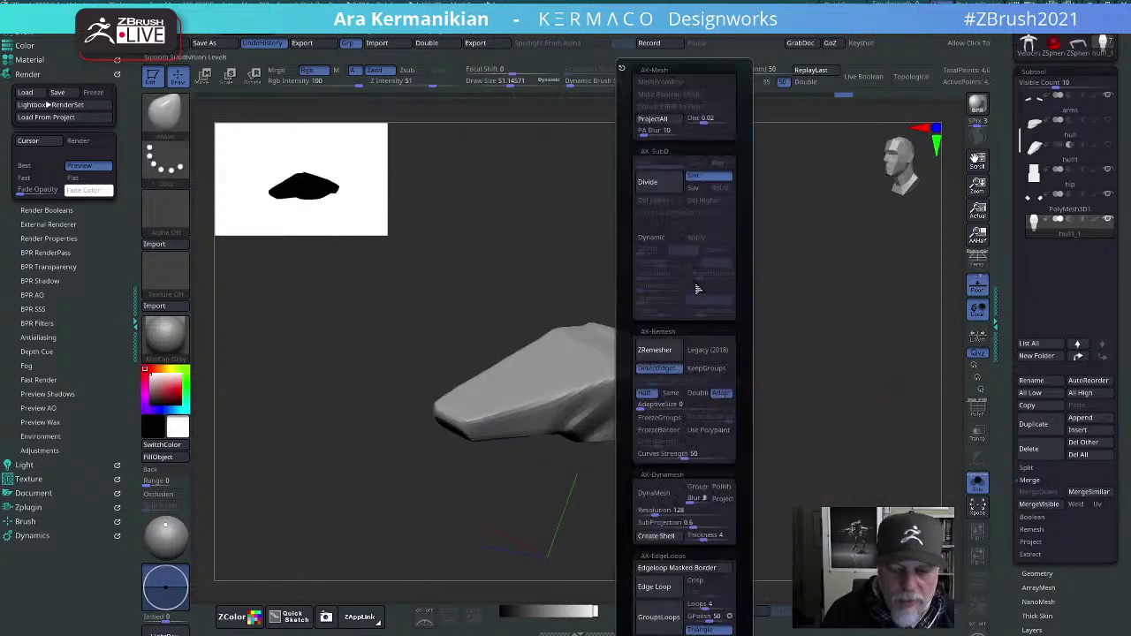
{"action": "left_click", "coordinate": [671, 395]}
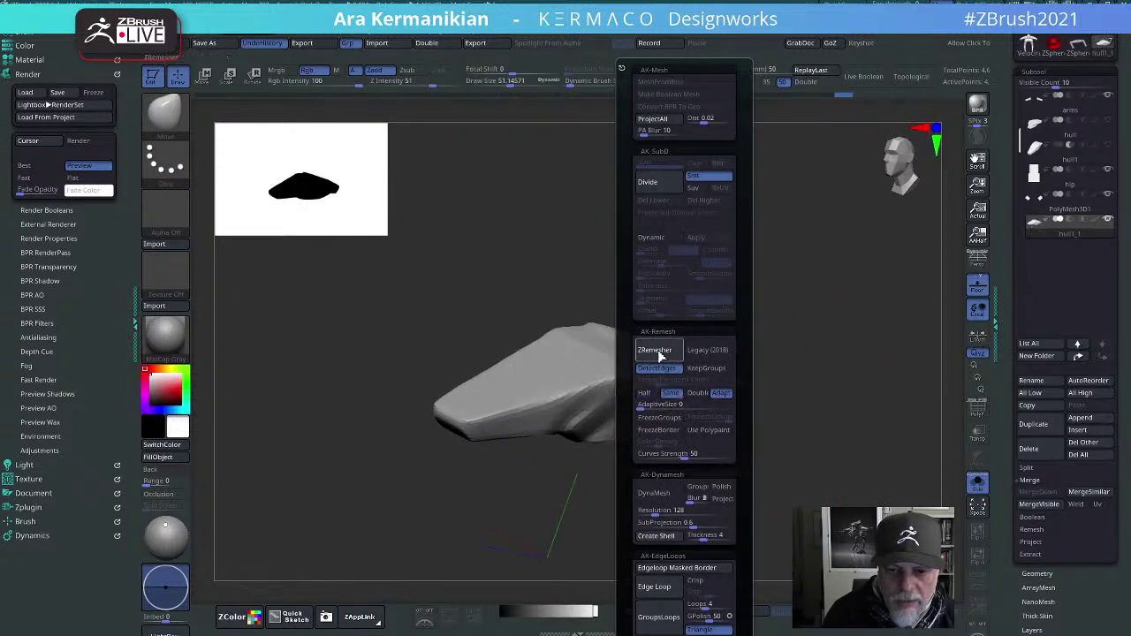
{"action": "left_click_drag", "start_coordinate": [808, 301], "coordinate": [646, 381]}
{"action": "left_click_drag", "start_coordinate": [663, 500], "coordinate": [687, 253], "text": "shift"}
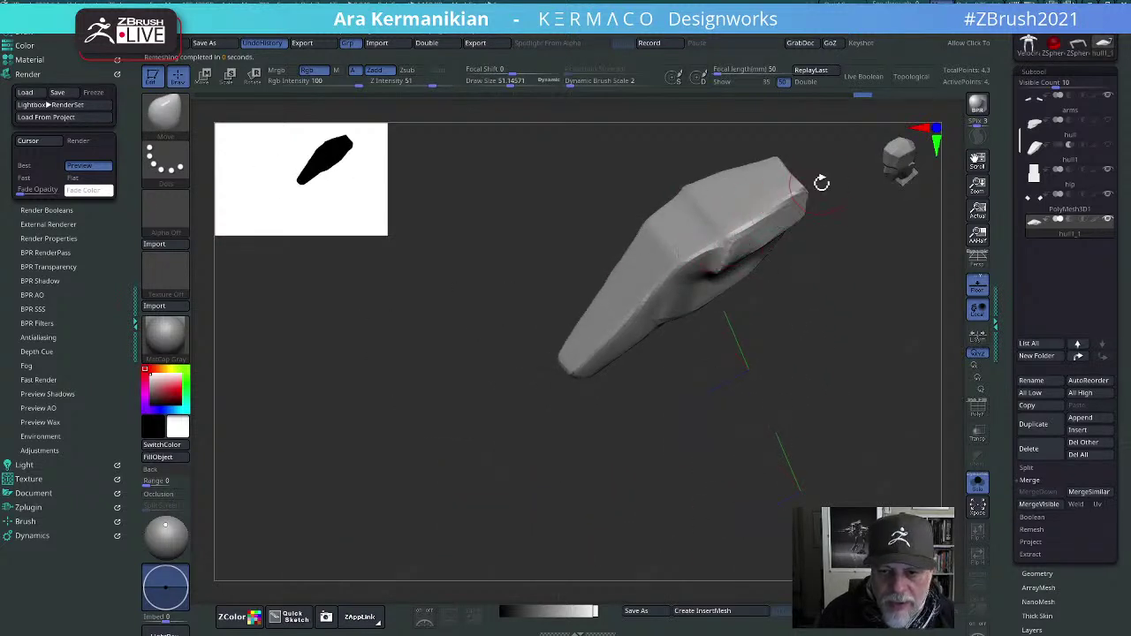
{"action": "left_click_drag", "start_coordinate": [864, 297], "coordinate": [606, 328]}
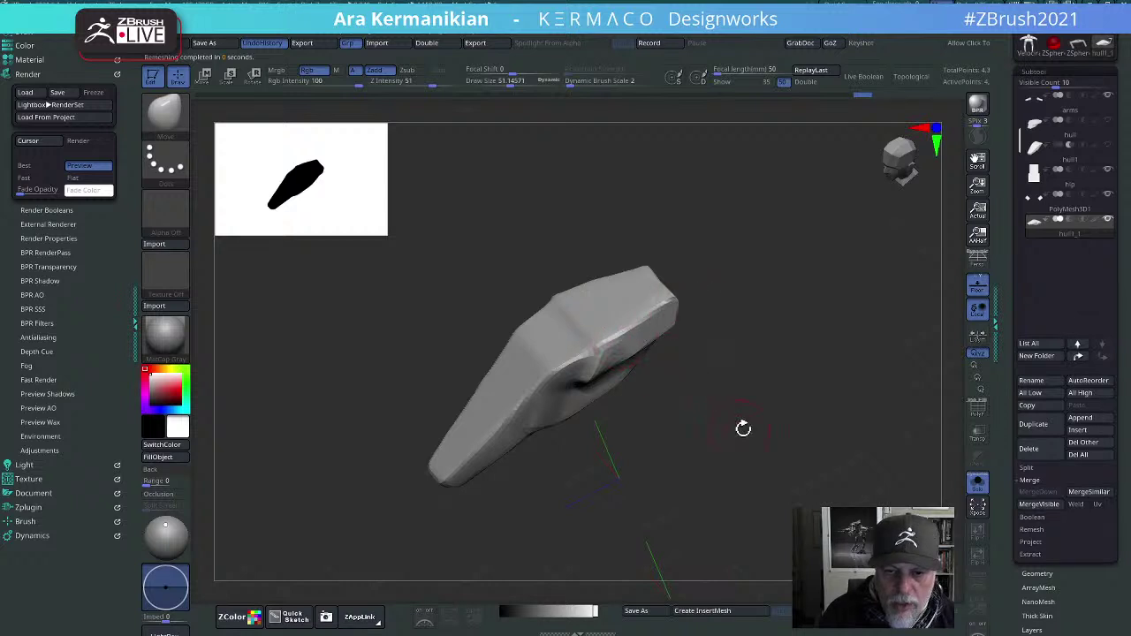
Step: Insert a flat plane with X symmetry on the top of the hull's middle section using the primitives insert-mesh brush
{"action": "left_click_drag", "start_coordinate": [745, 429], "coordinate": [772, 346]}
{"action": "left_click_drag", "start_coordinate": [654, 504], "coordinate": [1017, 299]}
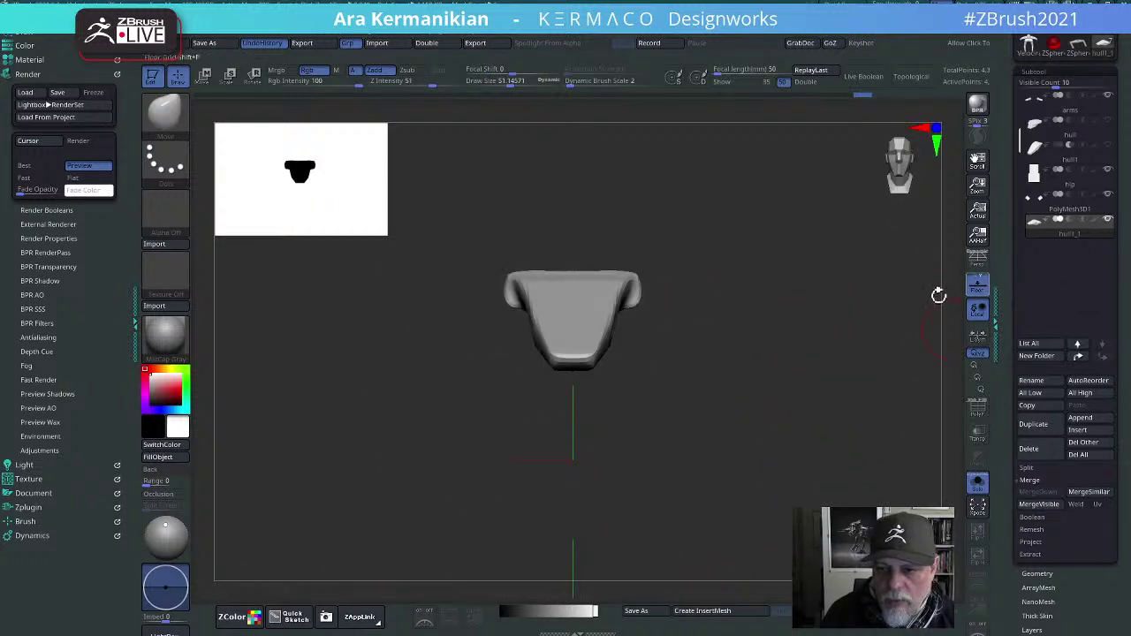
{"action": "left_click_drag", "start_coordinate": [939, 294], "coordinate": [847, 344], "text": "alt"}
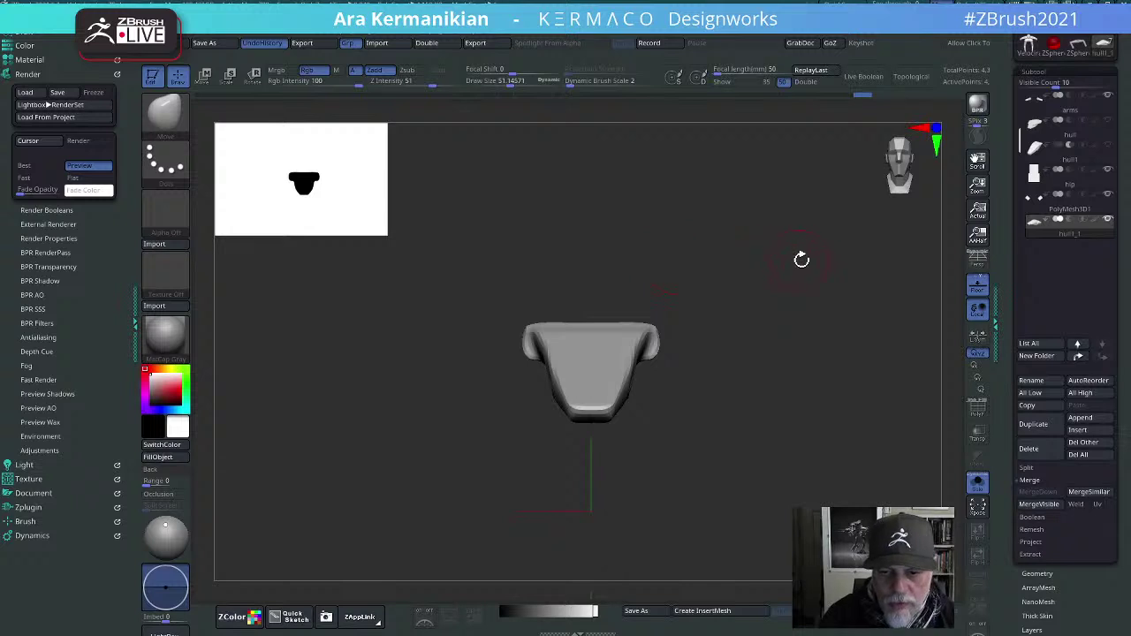
{"action": "left_click_drag", "start_coordinate": [802, 259], "coordinate": [929, 257]}
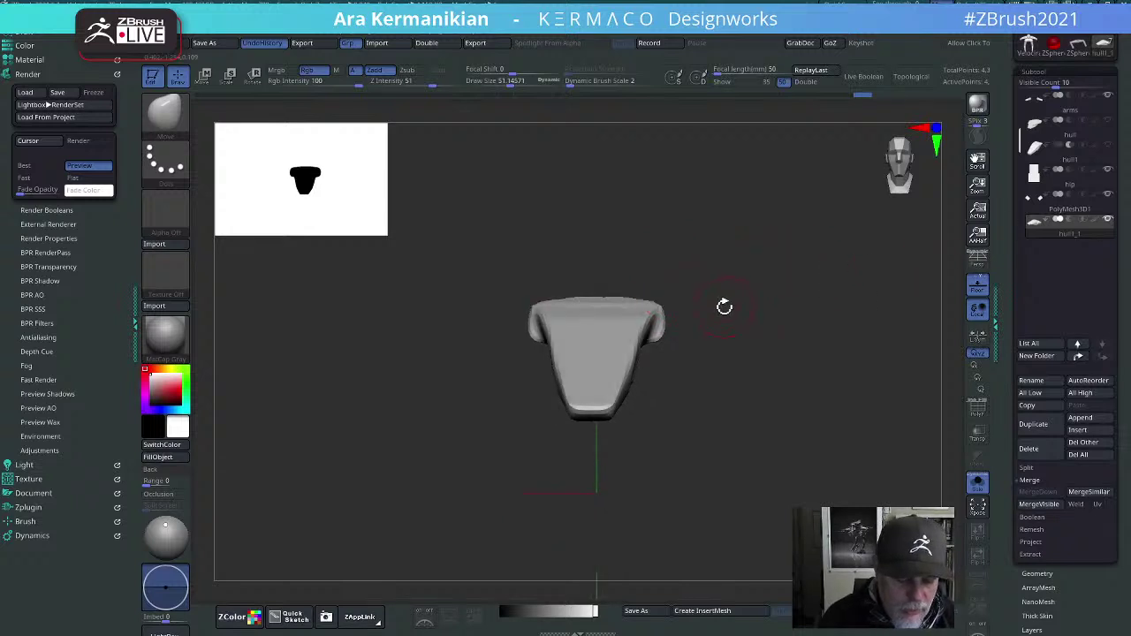
{"action": "left_click_drag", "start_coordinate": [684, 232], "coordinate": [760, 242]}
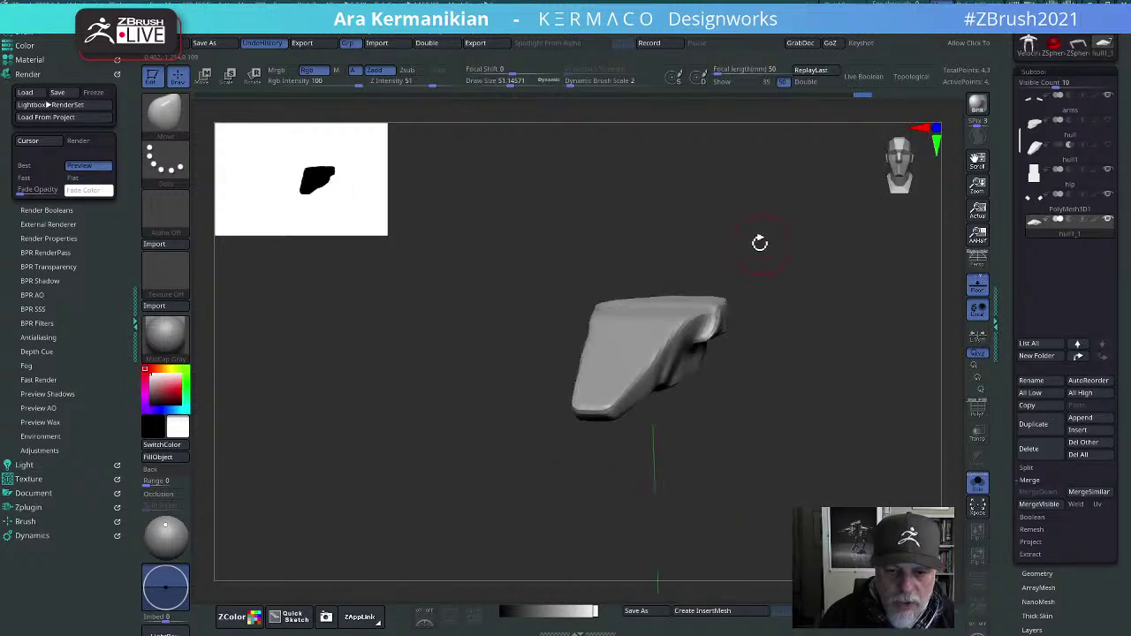
{"action": "key", "text": "ctrl+space"}
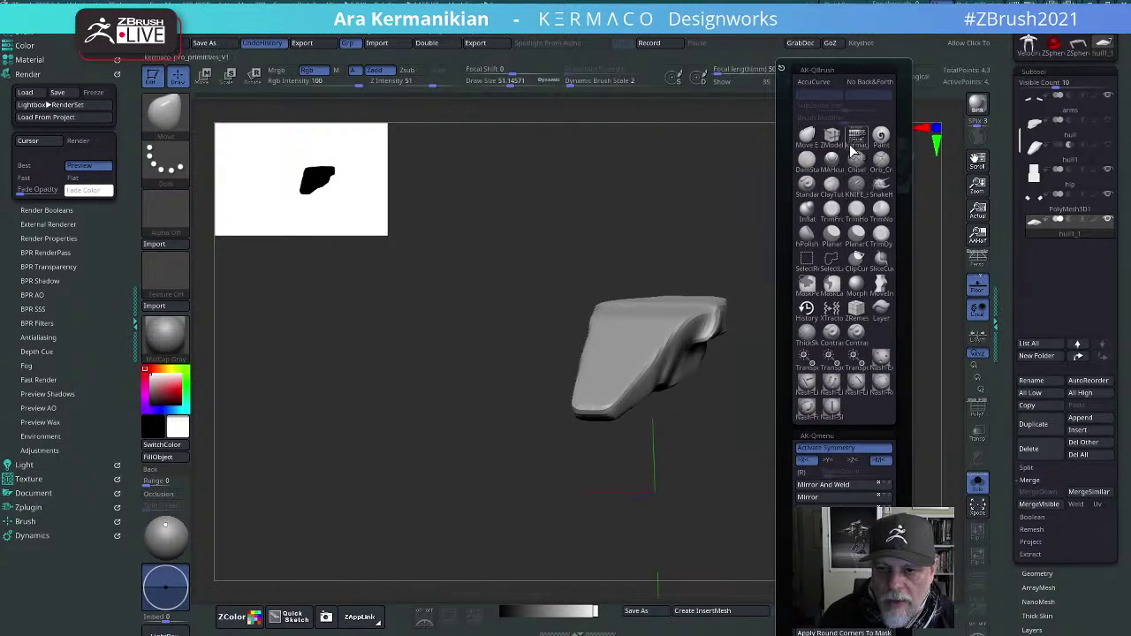
{"action": "left_click", "coordinate": [853, 147]}
{"action": "left_click", "coordinate": [937, 115]}
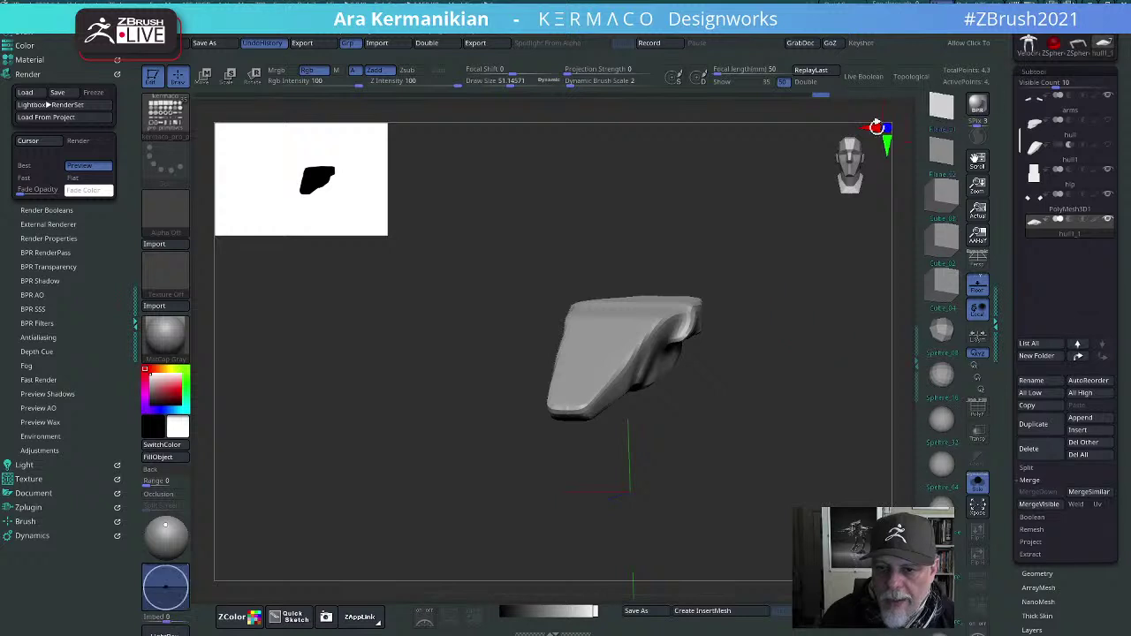
{"action": "left_click_drag", "start_coordinate": [822, 283], "coordinate": [752, 289]}
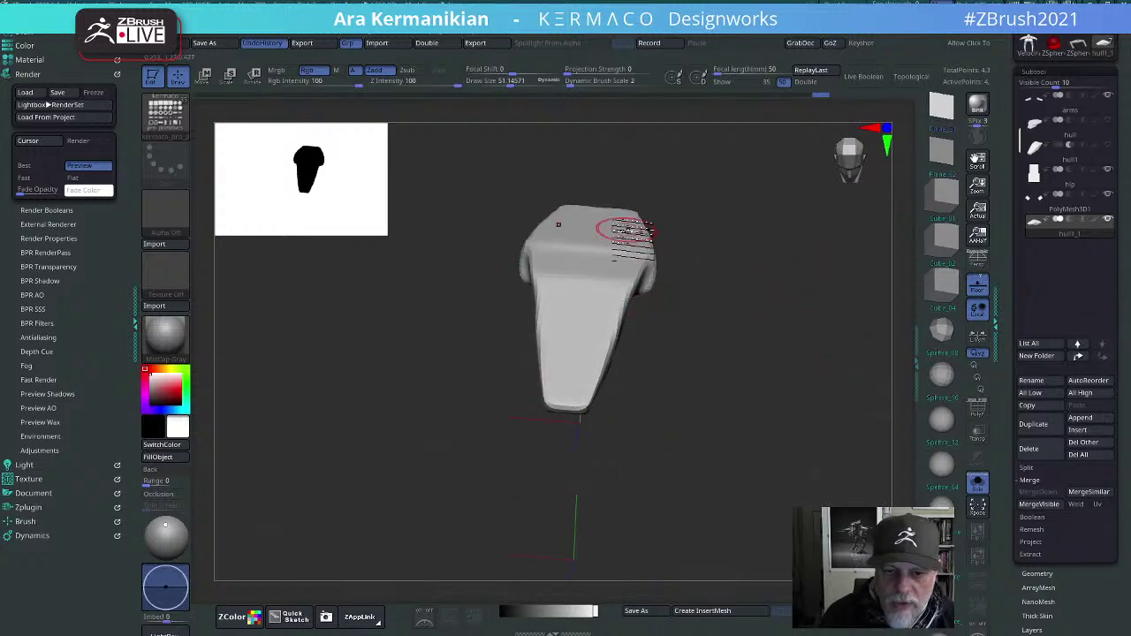
{"action": "left_click_drag", "start_coordinate": [617, 230], "coordinate": [665, 251]}
{"action": "mouse_move", "coordinate": [805, 357]}
{"action": "left_mouse_down"}
{"action": "mouse_move", "coordinate": [765, 374]}
{"action": "mouse_move", "coordinate": [805, 326]}
{"action": "mouse_move", "coordinate": [784, 328]}
{"action": "left_mouse_up"}
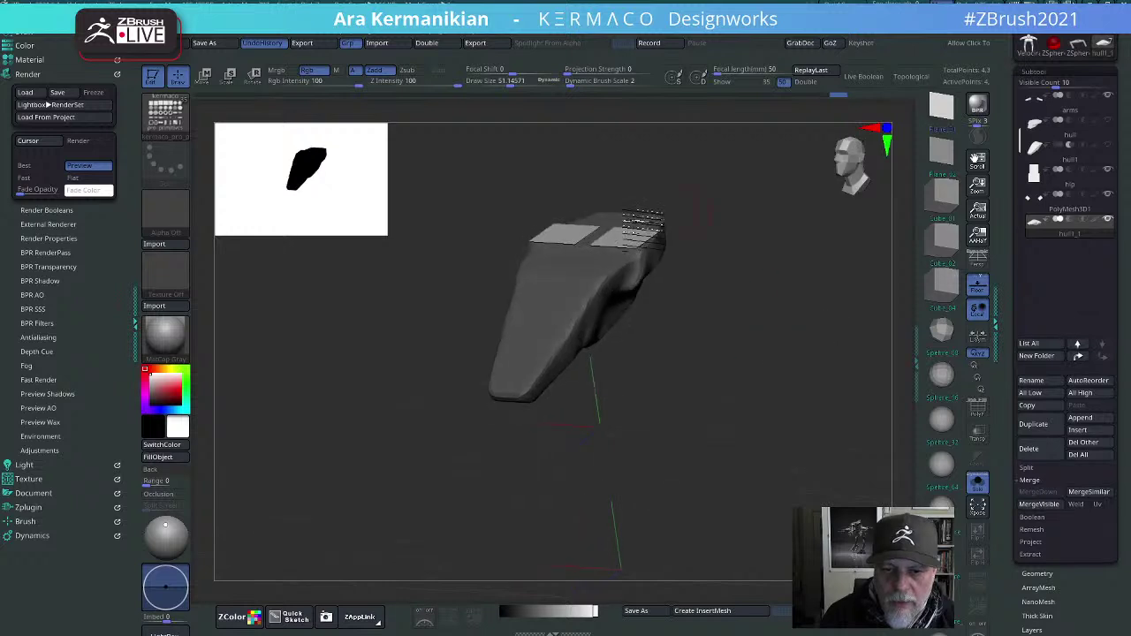
Step: Split the masked hull away from the two inserted planes into its own subtool with Split Masked Points
{"action": "key", "text": "ctrl+space"}
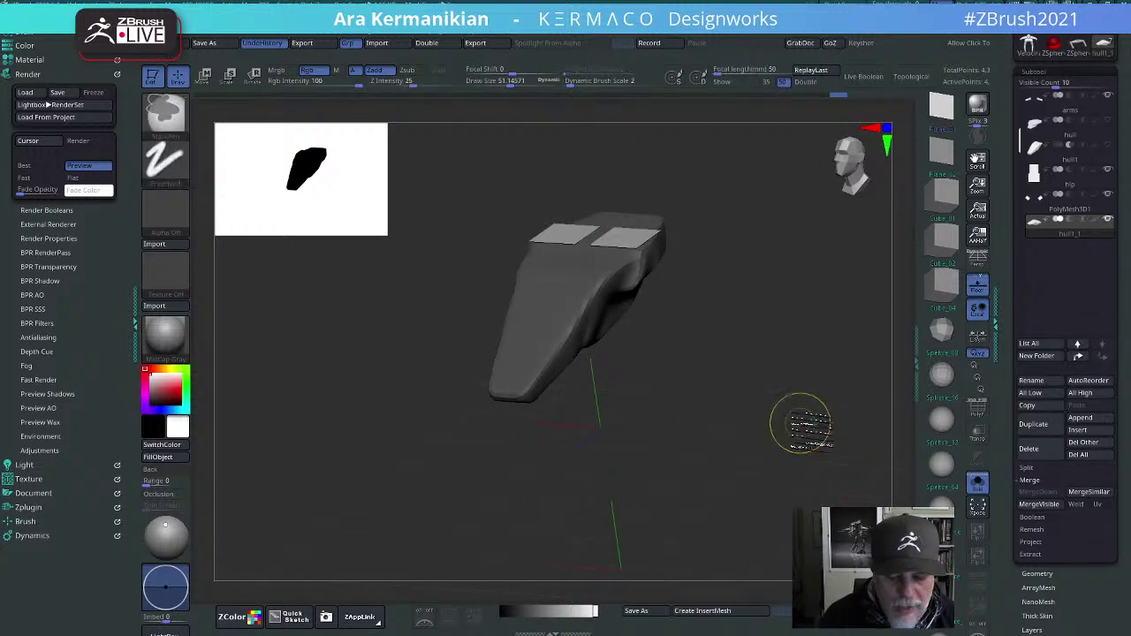
{"action": "key", "text": "ctrl+space"}
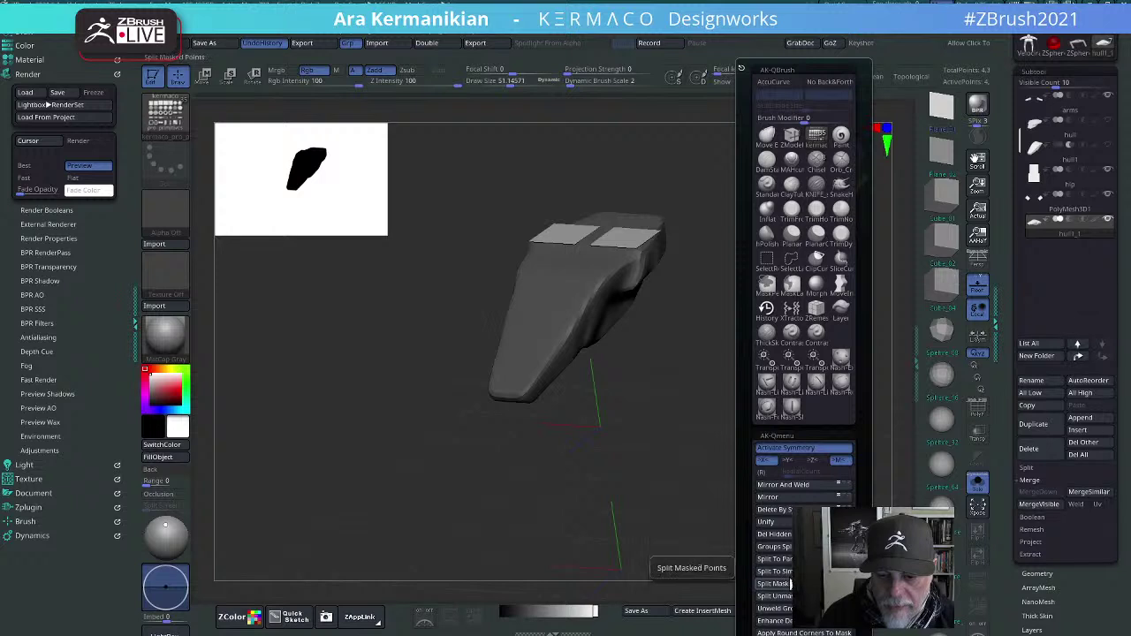
{"action": "left_click", "coordinate": [774, 584]}
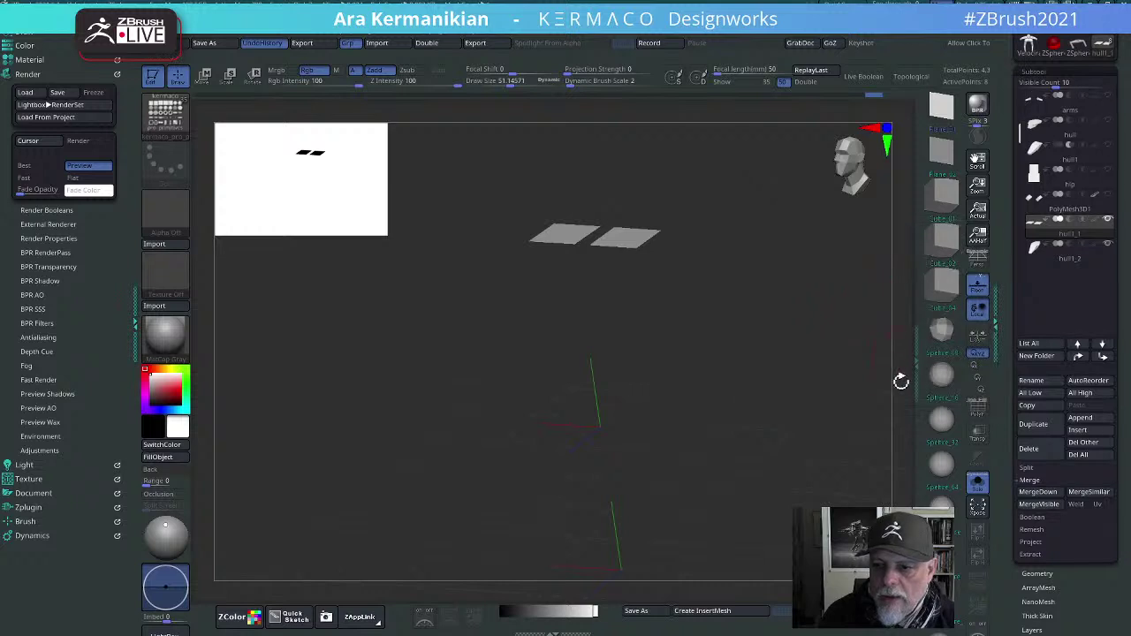
Step: Turn off Solo mode and hide the legs subtool, leaving the hull and the planes shown
{"action": "left_click", "coordinate": [978, 482]}
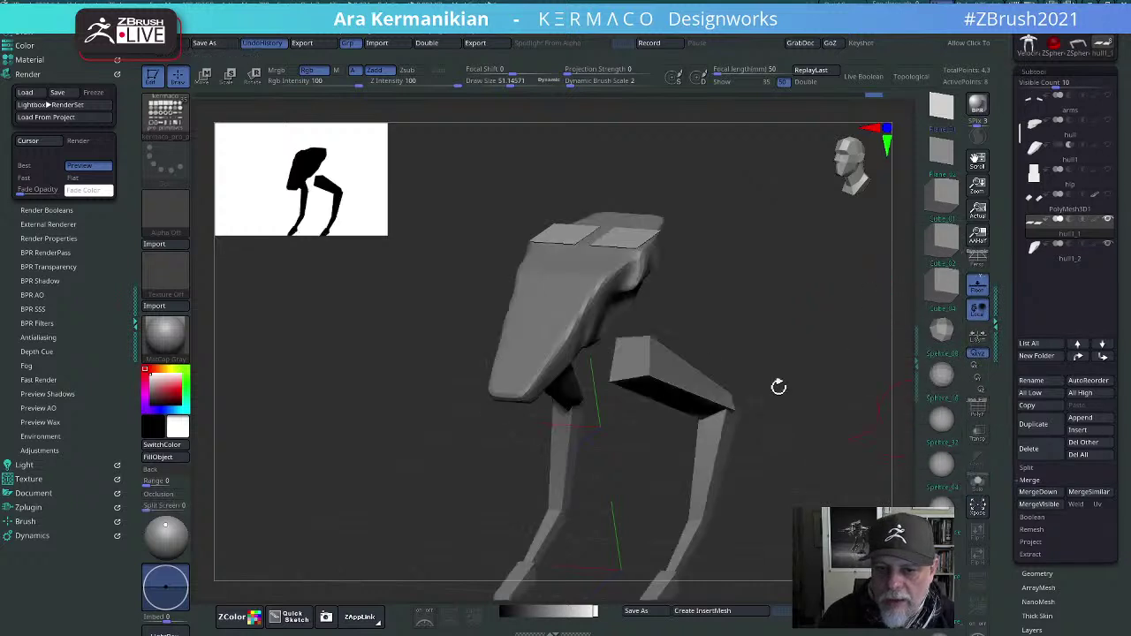
{"action": "left_click_drag", "start_coordinate": [778, 322], "coordinate": [747, 301]}
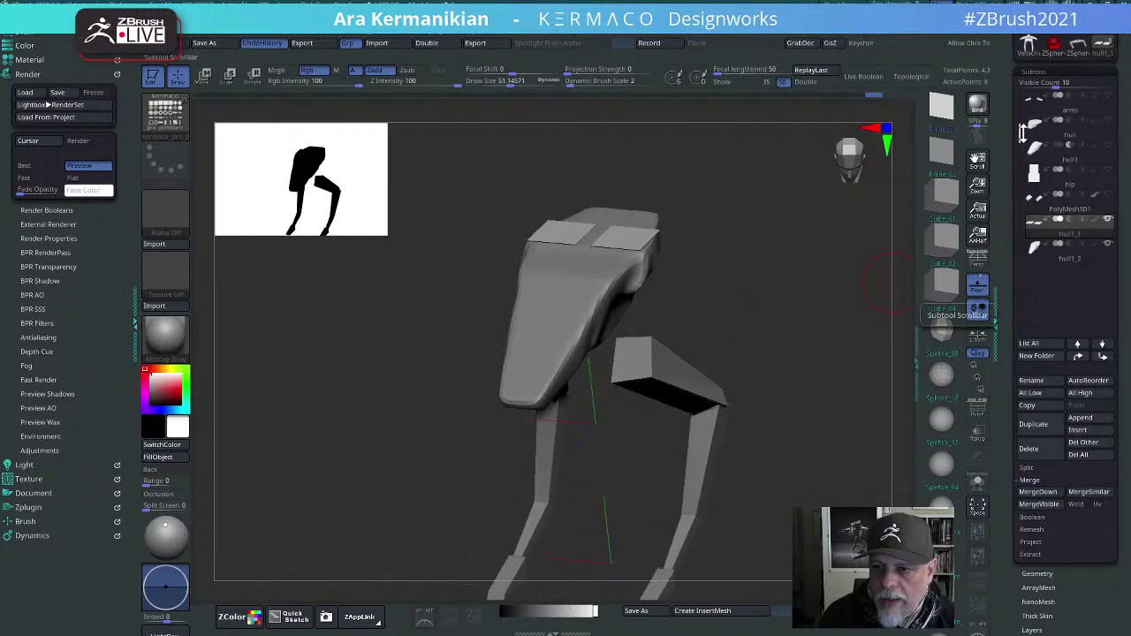
{"action": "left_click_drag", "start_coordinate": [1022, 131], "coordinate": [1011, 97]}
{"action": "left_click", "coordinate": [1064, 114]}
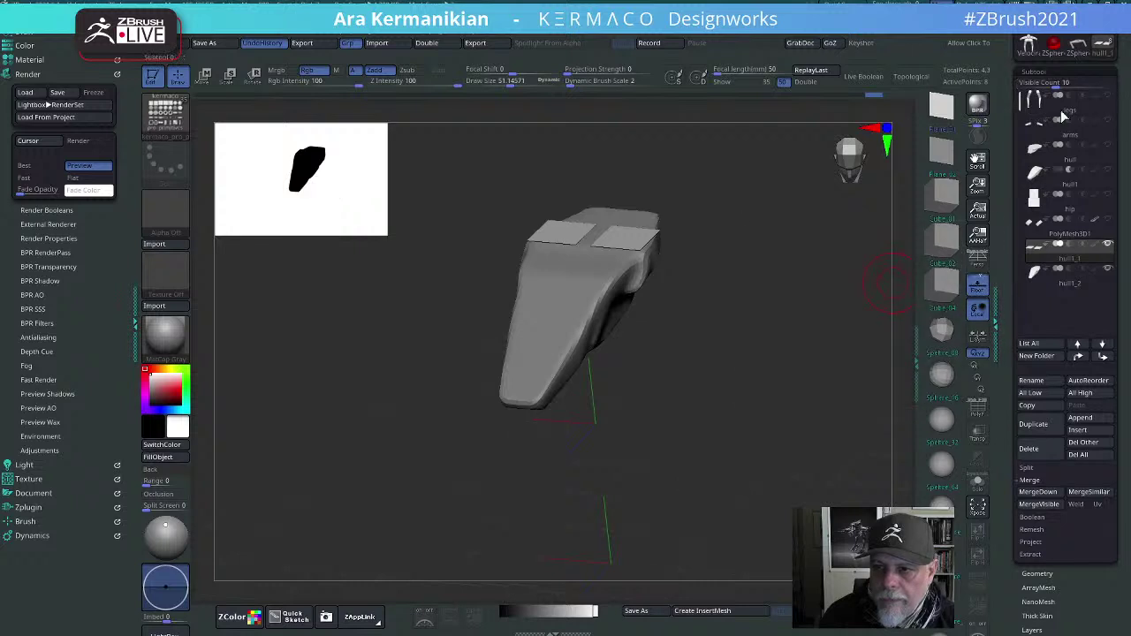
Step: Switch to ZModeler at draw size about 20, show the polyframe and join the planes' inner corners at the hull's centreline
{"action": "left_click_drag", "start_coordinate": [765, 256], "coordinate": [594, 296]}
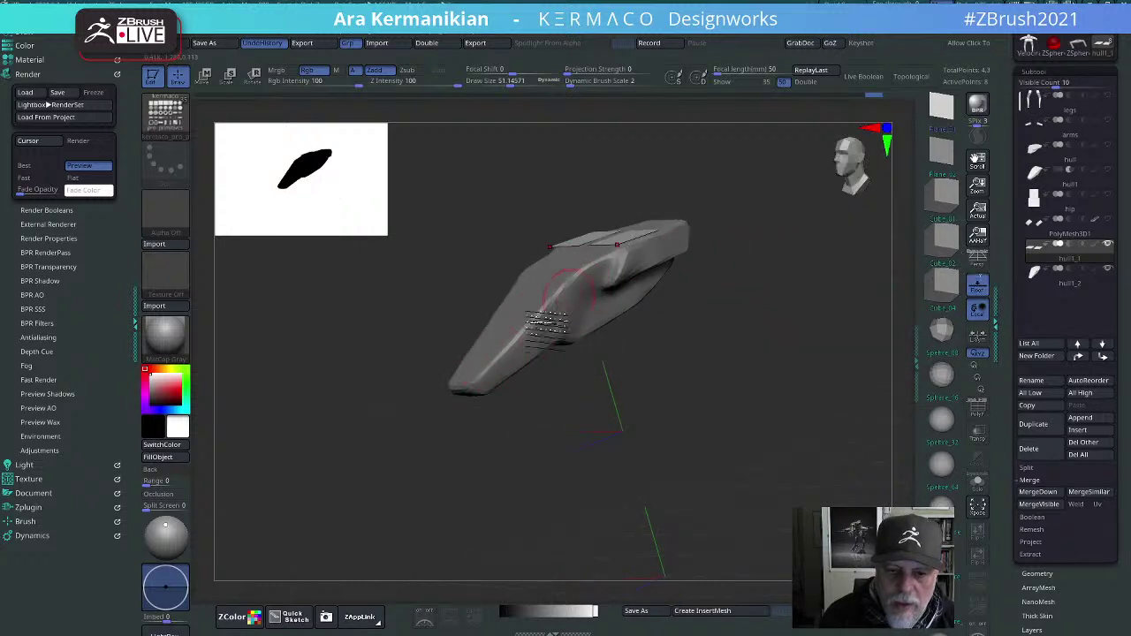
{"action": "left_click_drag", "start_coordinate": [712, 196], "coordinate": [708, 250]}
{"action": "left_click_drag", "start_coordinate": [814, 325], "coordinate": [715, 263], "text": "shift"}
{"action": "left_click_drag", "start_coordinate": [803, 324], "coordinate": [848, 340]}
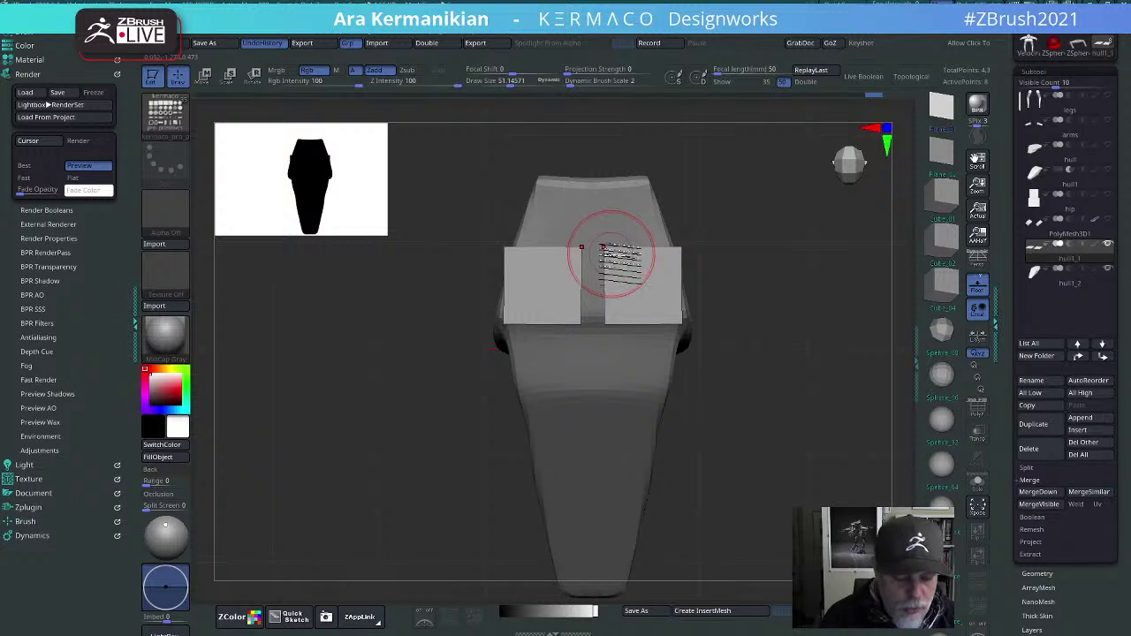
{"action": "key", "text": "b"}
{"action": "key", "text": "z"}
{"action": "key", "text": "m"}
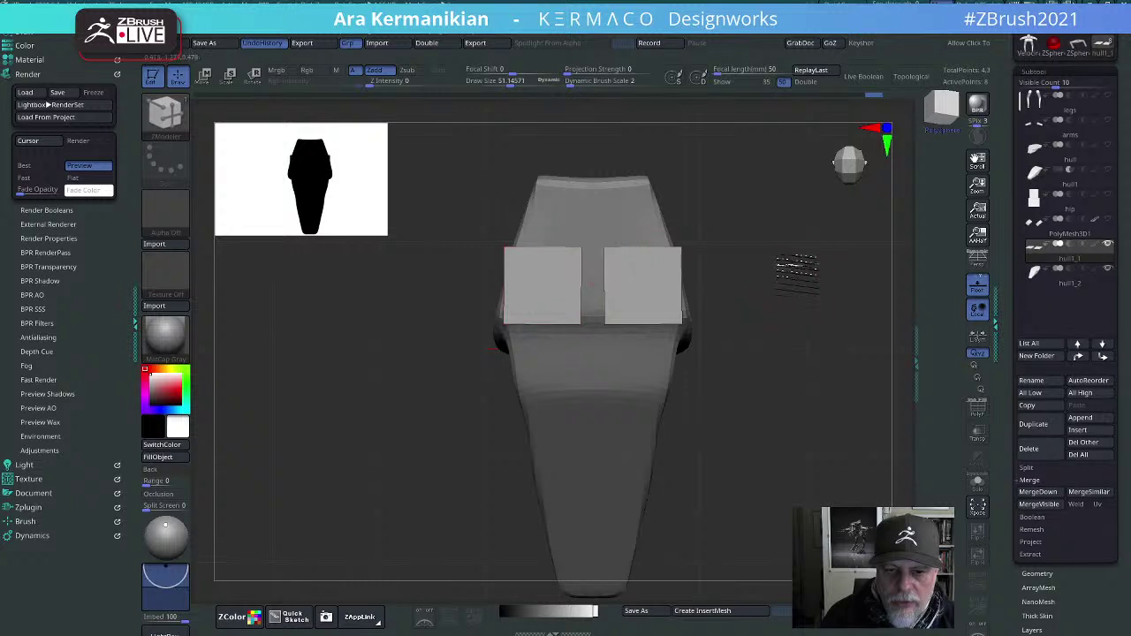
{"action": "mouse_move", "coordinate": [787, 265]}
{"action": "left_mouse_down"}
{"action": "mouse_move", "coordinate": [750, 278]}
{"action": "mouse_move", "coordinate": [816, 271]}
{"action": "mouse_move", "coordinate": [836, 281]}
{"action": "mouse_move", "coordinate": [808, 290]}
{"action": "left_mouse_up"}
{"action": "key", "text": "s"}
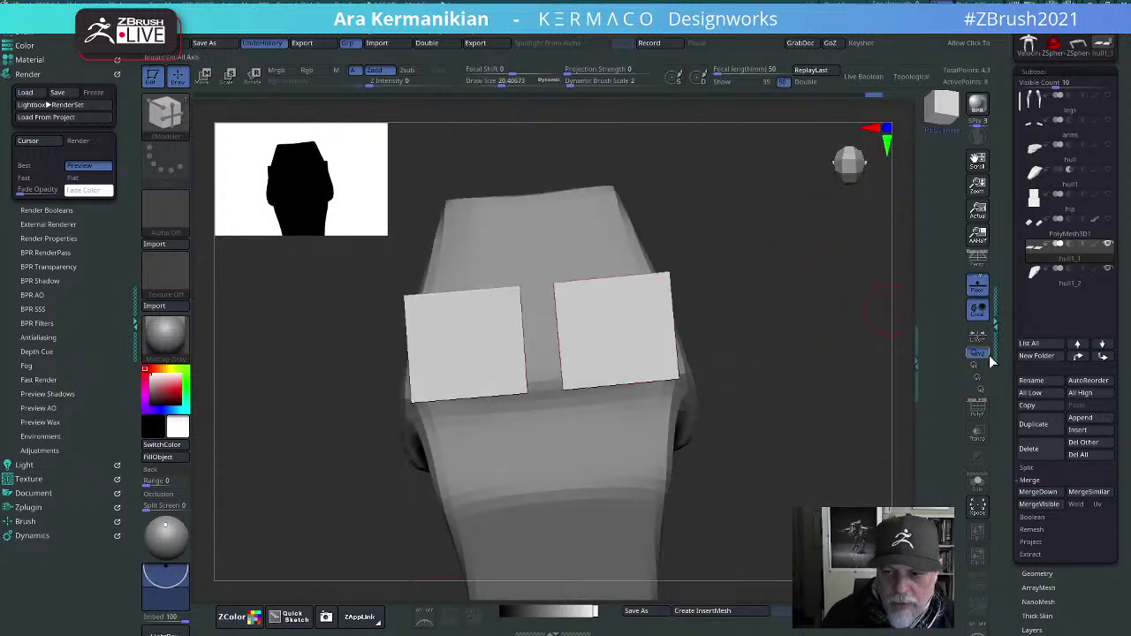
{"action": "left_click", "coordinate": [977, 412]}
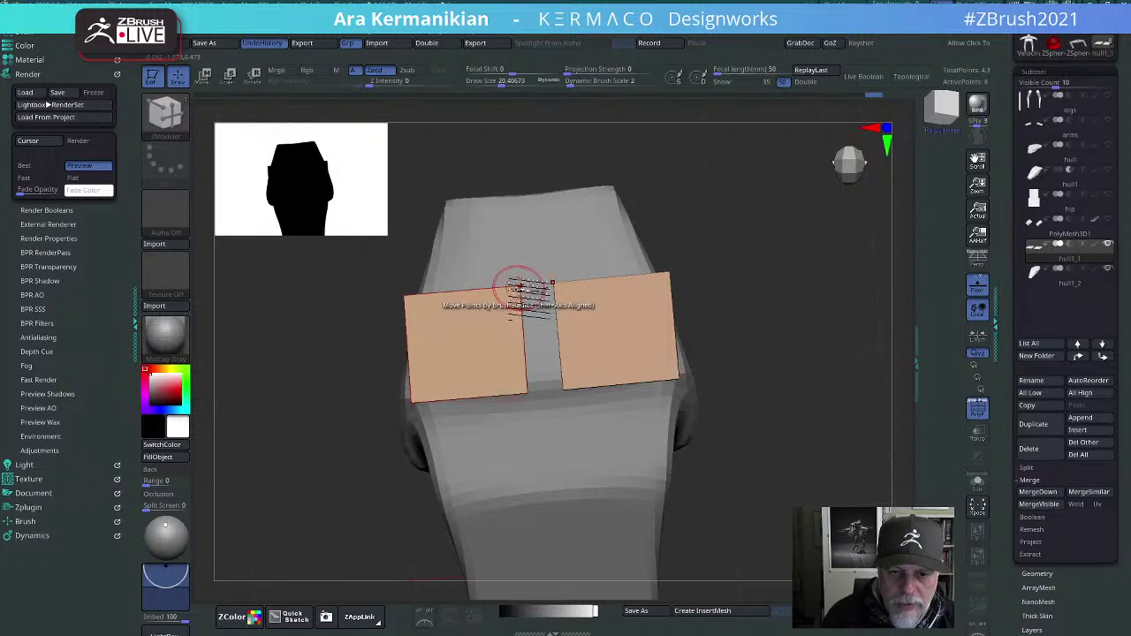
{"action": "left_click", "coordinate": [541, 291]}
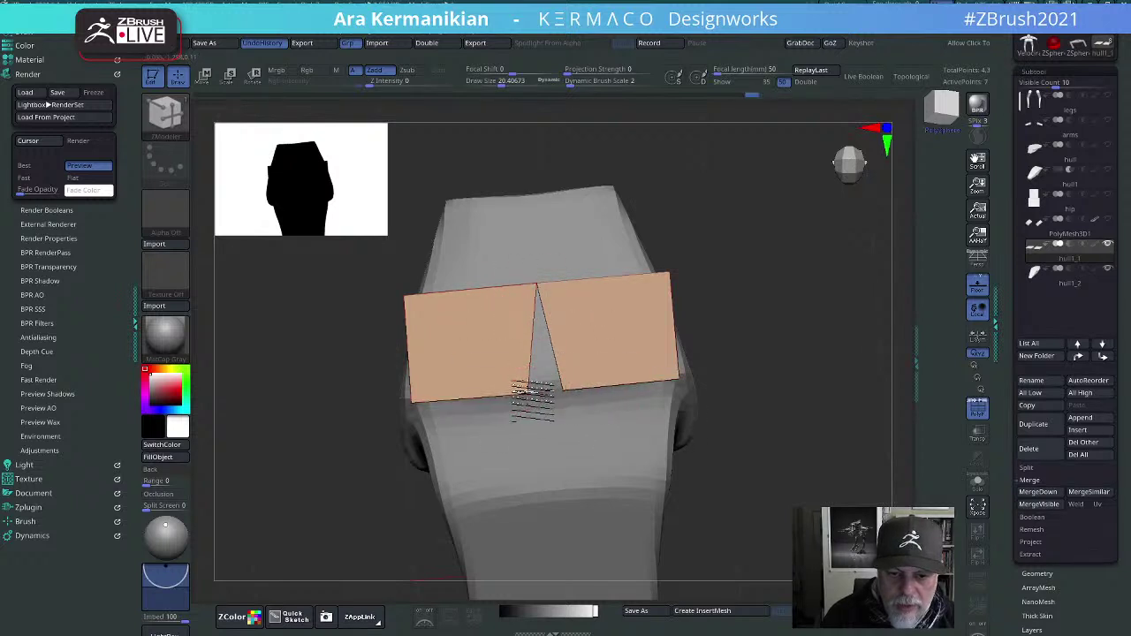
{"action": "left_click_drag", "start_coordinate": [851, 430], "coordinate": [669, 366]}
Step: Set ZModeler's point Move action to Snap To Surface and snap the joined plate's centre points onto the hull
{"action": "key", "text": "space"}
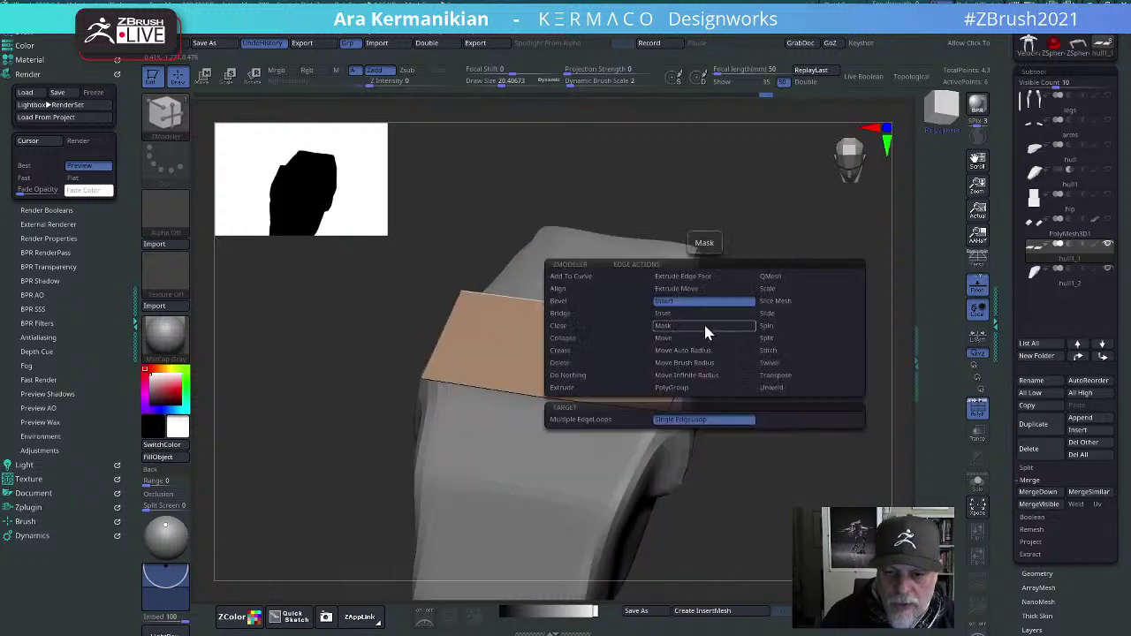
{"action": "left_click", "coordinate": [642, 306]}
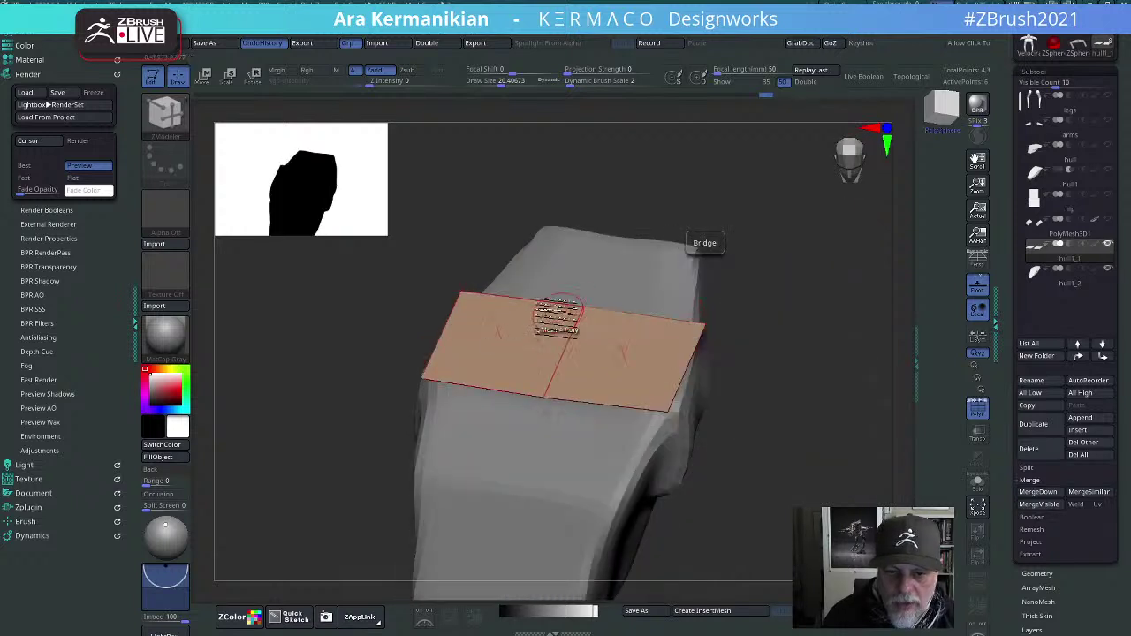
{"action": "key", "text": "space"}
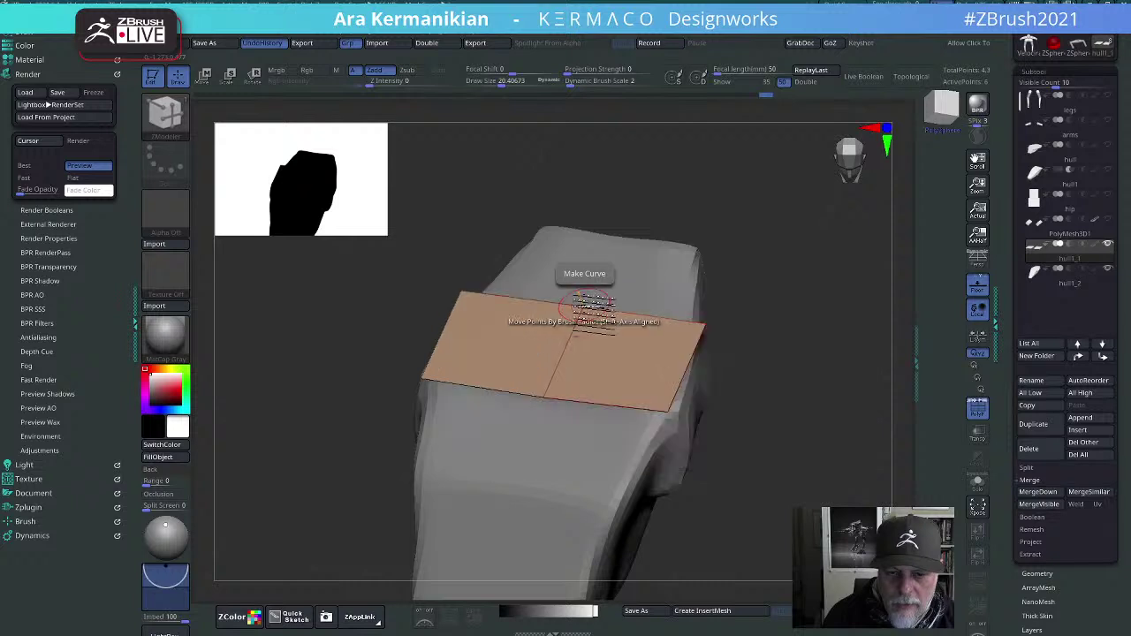
{"action": "key", "text": "space"}
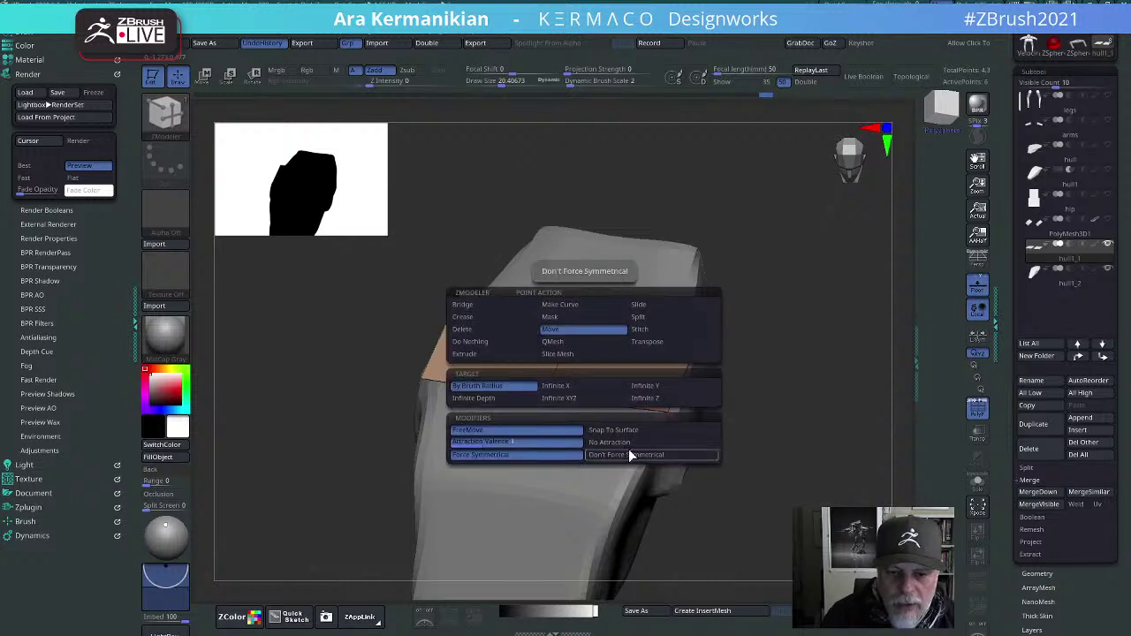
{"action": "left_click", "coordinate": [597, 430]}
{"action": "left_click_drag", "start_coordinate": [779, 402], "coordinate": [634, 358]}
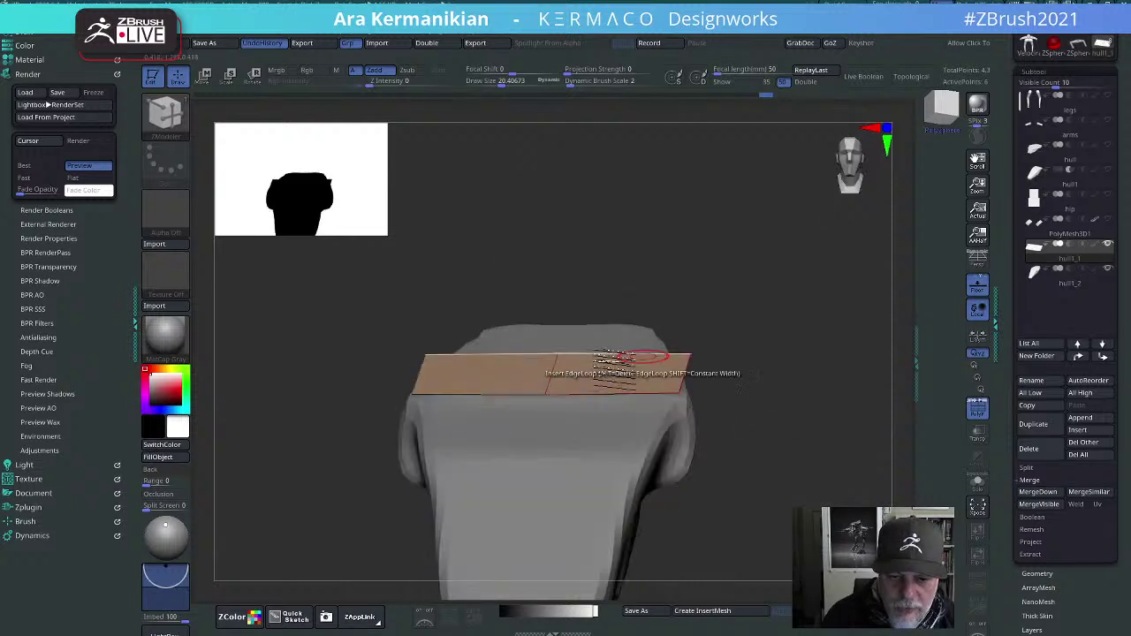
{"action": "mouse_move", "coordinate": [547, 393]}
{"action": "left_mouse_down"}
{"action": "mouse_move", "coordinate": [546, 405]}
{"action": "mouse_move", "coordinate": [557, 391]}
{"action": "left_mouse_up"}
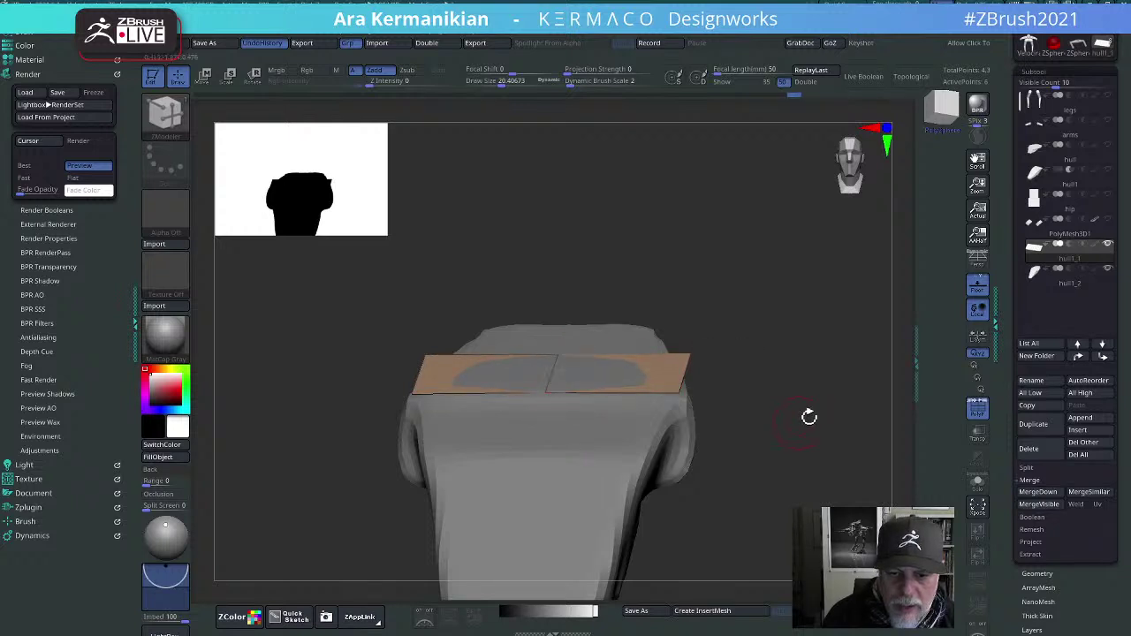
{"action": "left_click_drag", "start_coordinate": [810, 416], "coordinate": [792, 433]}
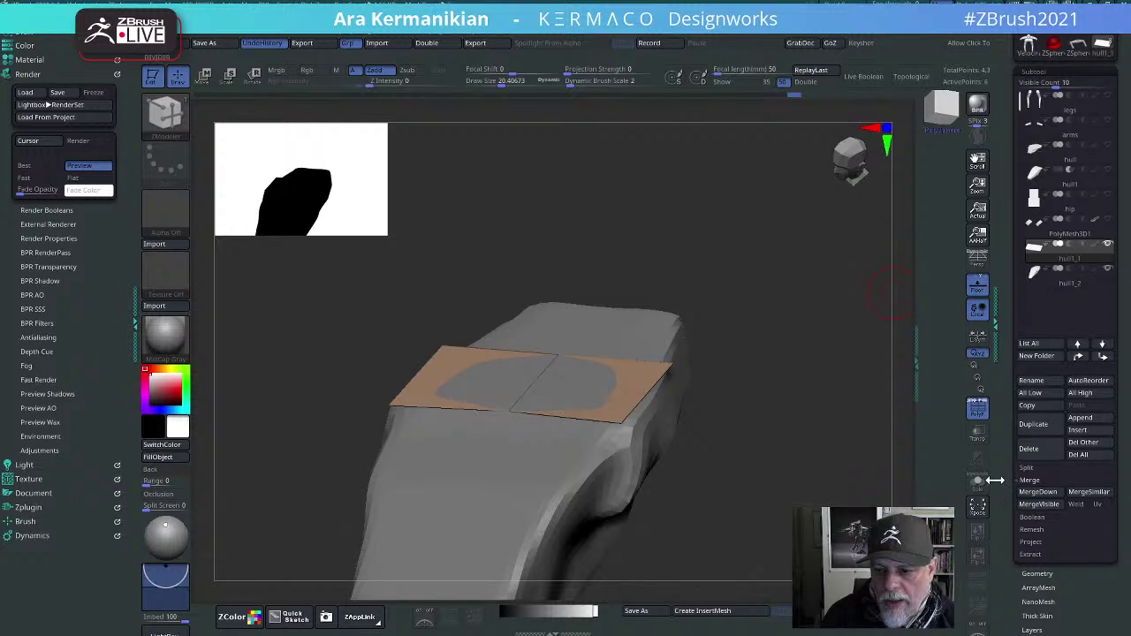
Step: Enable Dynamic Subdiv on the plate, set its thickness to 0.00411 and turn on transparency
{"action": "left_click_drag", "start_coordinate": [1005, 485], "coordinate": [996, 195]}
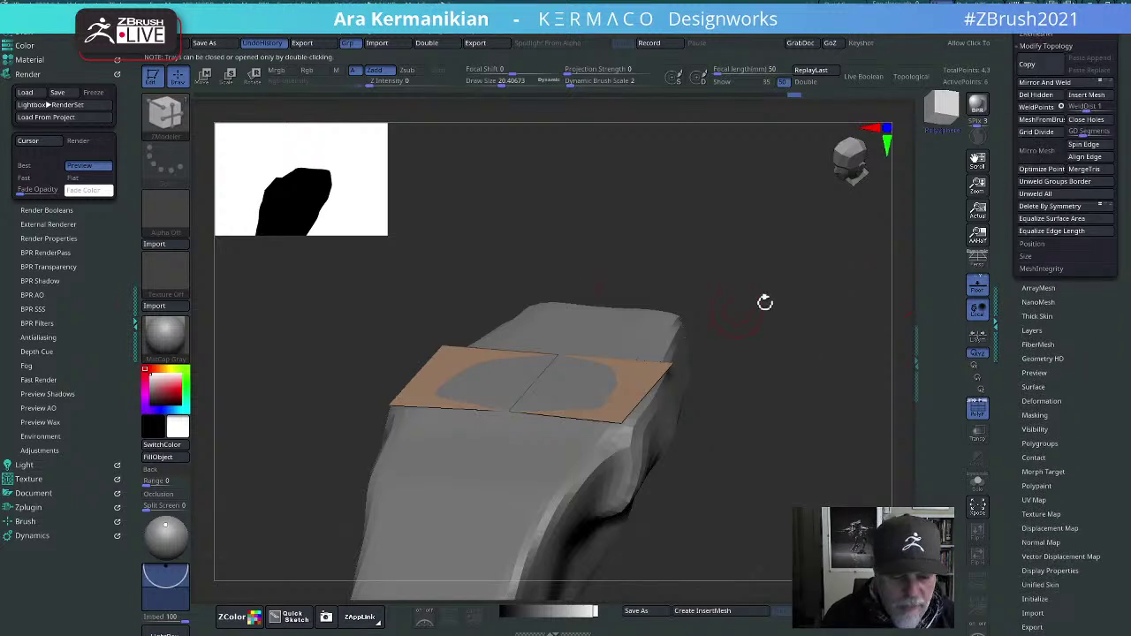
{"action": "scroll", "coordinate": [1051, 301], "scroll_direction": "up", "scroll_amount": 5}
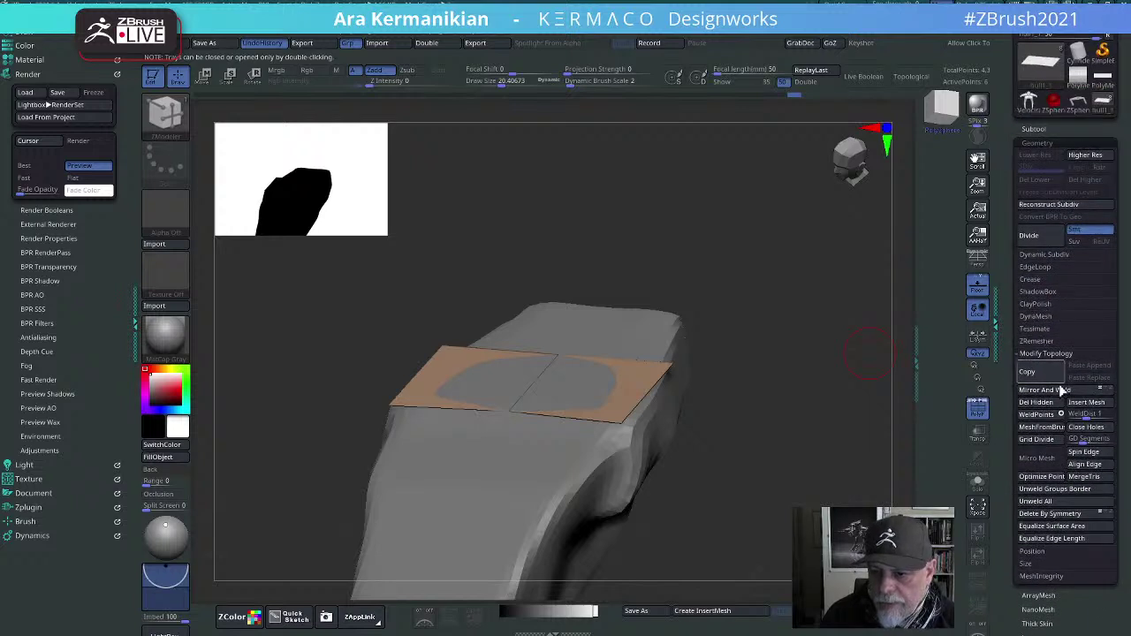
{"action": "left_click", "coordinate": [1052, 257]}
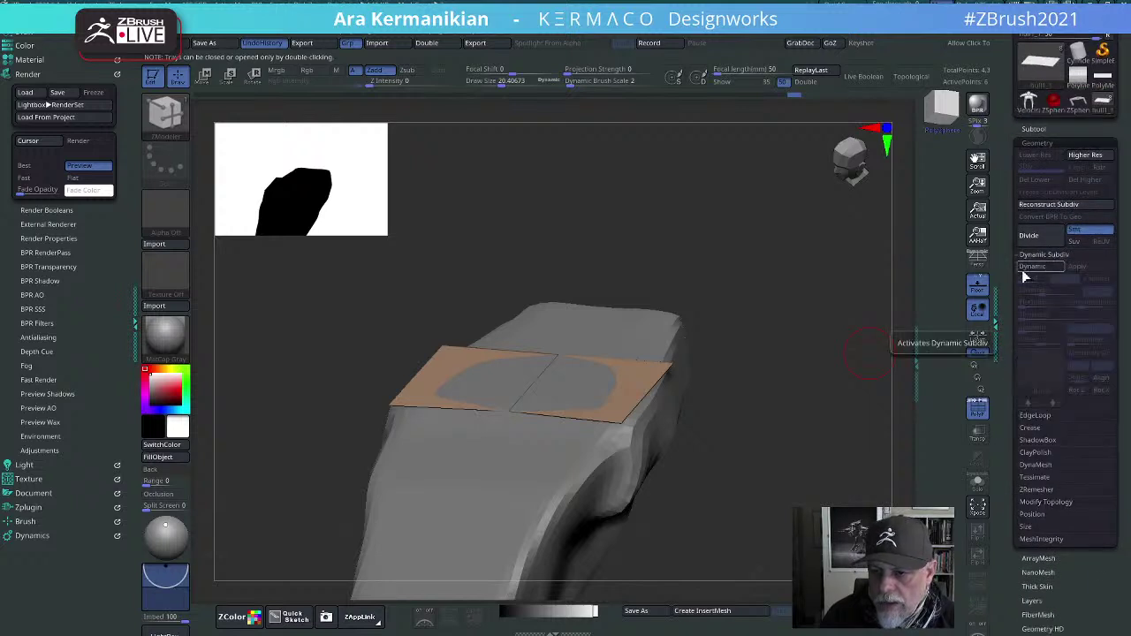
{"action": "left_click", "coordinate": [1041, 274]}
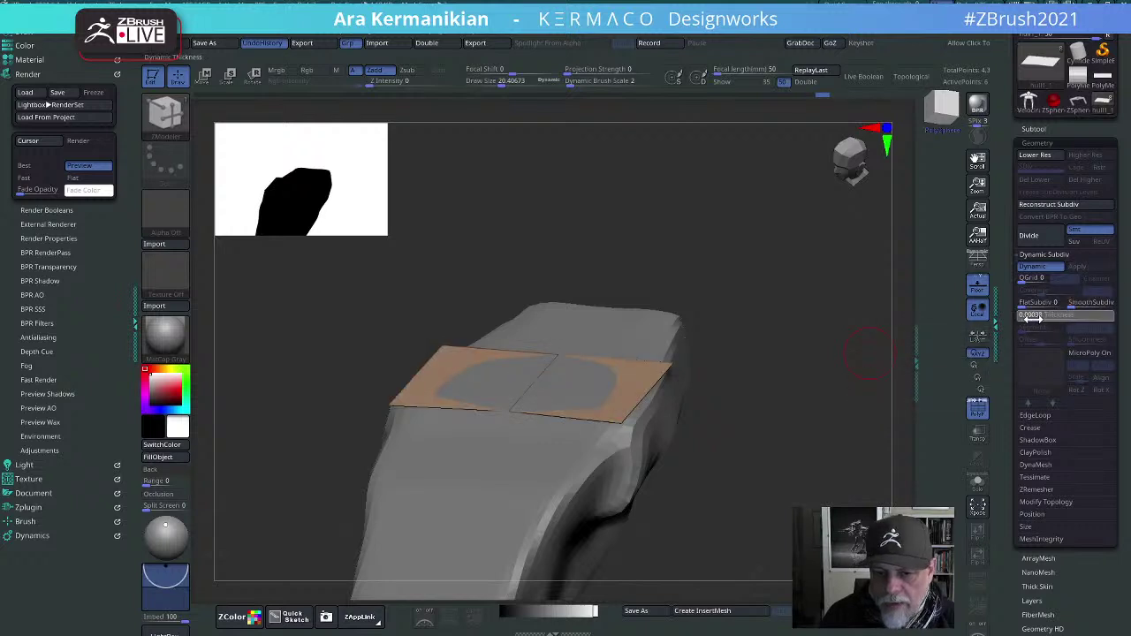
{"action": "left_click_drag", "start_coordinate": [1031, 317], "coordinate": [1036, 324]}
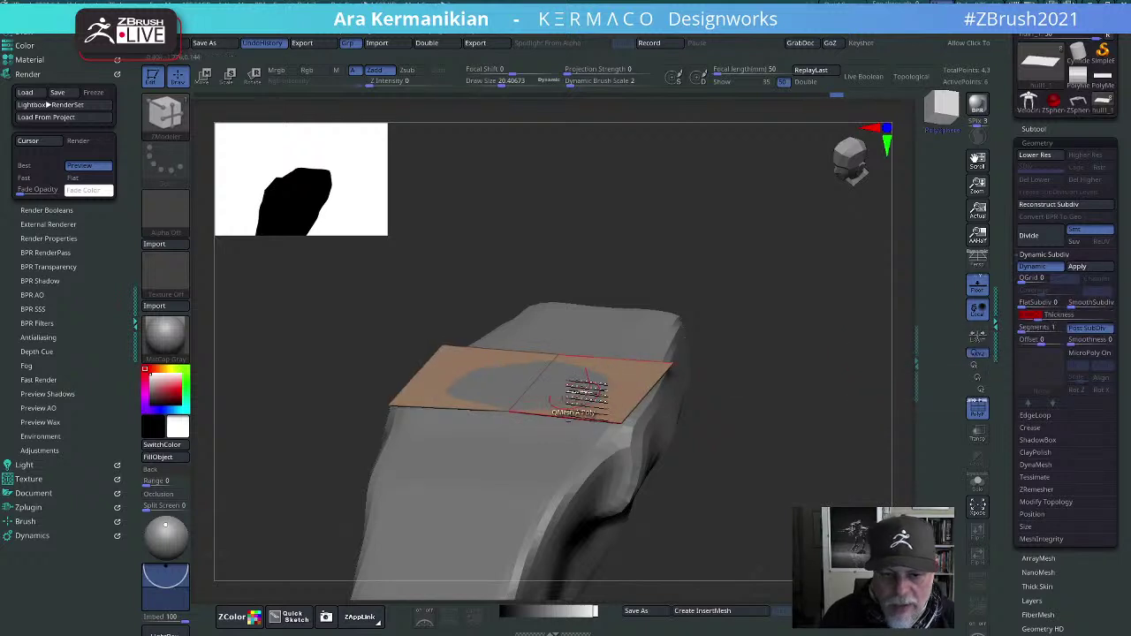
{"action": "left_click", "coordinate": [976, 435]}
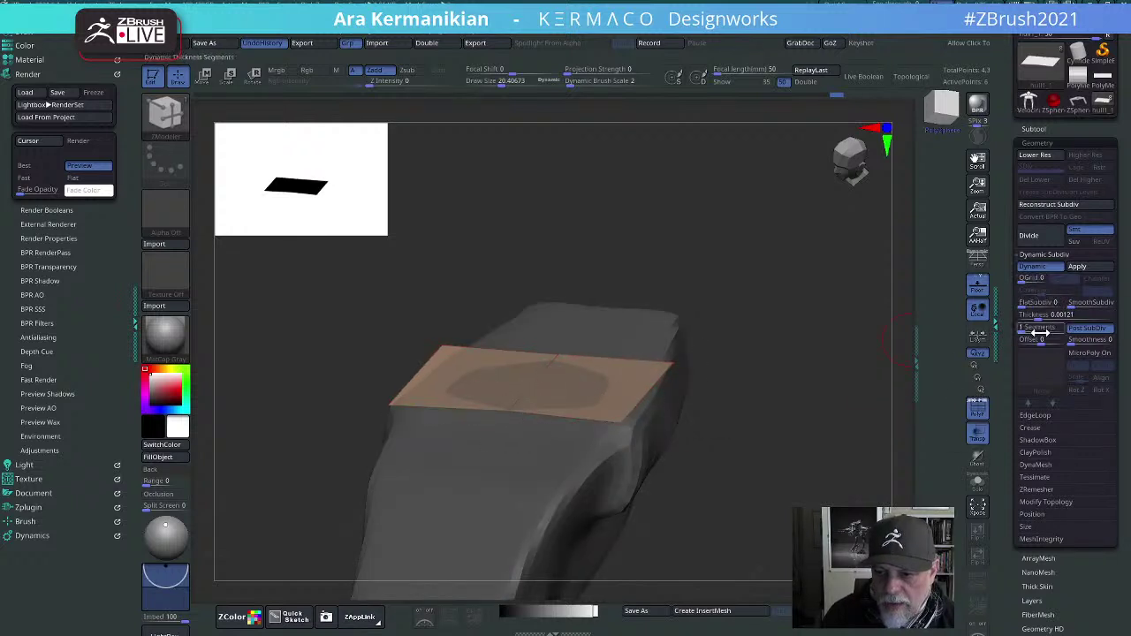
{"action": "left_click_drag", "start_coordinate": [1047, 315], "coordinate": [1043, 316]}
Step: Move the plate's four outer corner points onto the side edges of the hull, snapped to its surface
{"action": "left_click_drag", "start_coordinate": [798, 453], "coordinate": [749, 425], "text": "shift"}
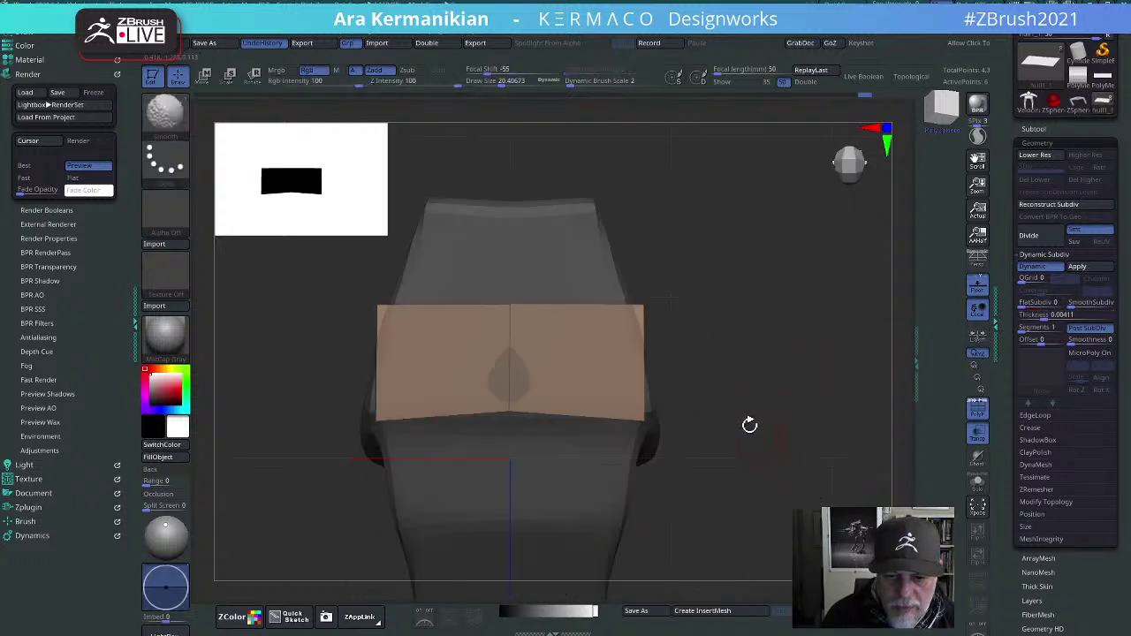
{"action": "left_click_drag", "start_coordinate": [644, 305], "coordinate": [624, 303]}
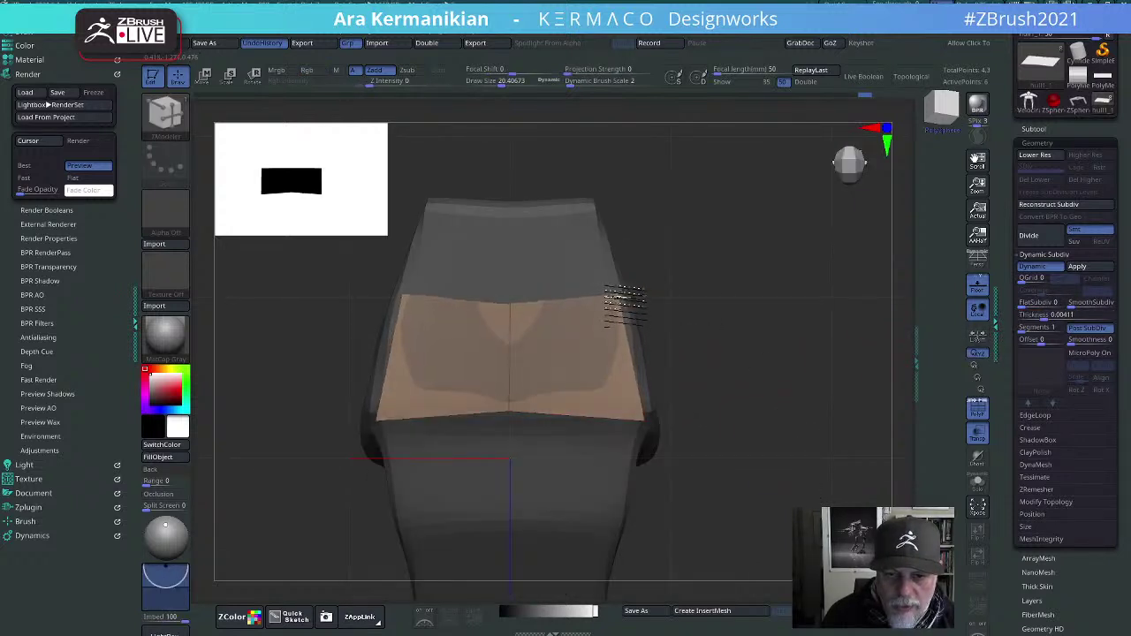
{"action": "left_click_drag", "start_coordinate": [639, 423], "coordinate": [651, 412]}
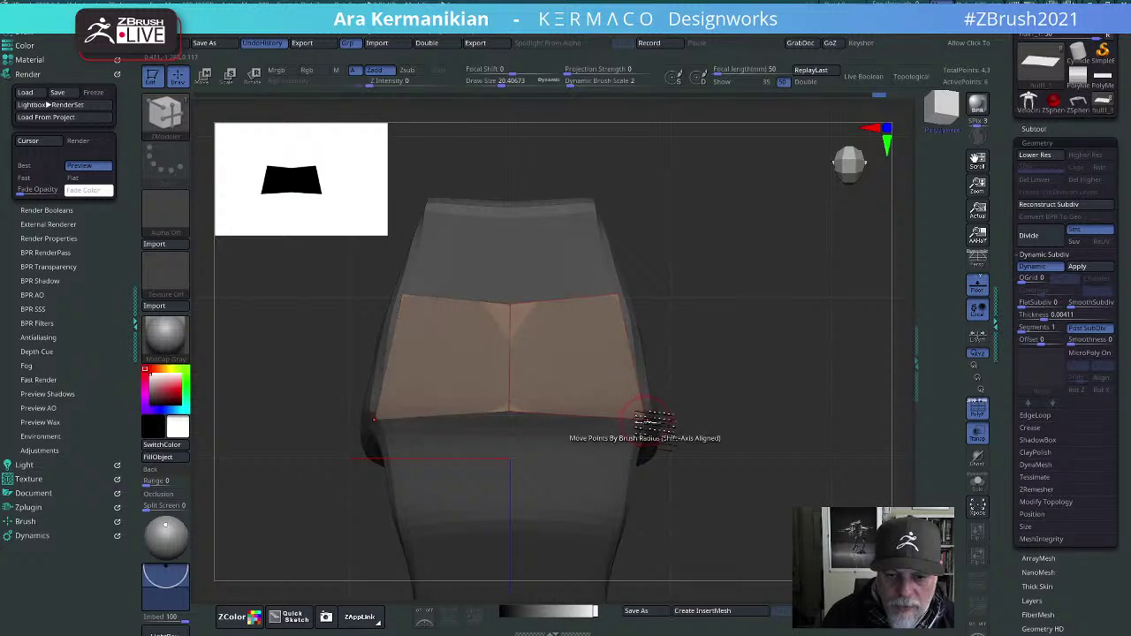
Step: Set ZModeler's edge action to Extrude with the Edge/EdgeLoop target and extend the plate's rear edge to the hull's blunt end
{"action": "left_click_drag", "start_coordinate": [750, 354], "coordinate": [698, 414]}
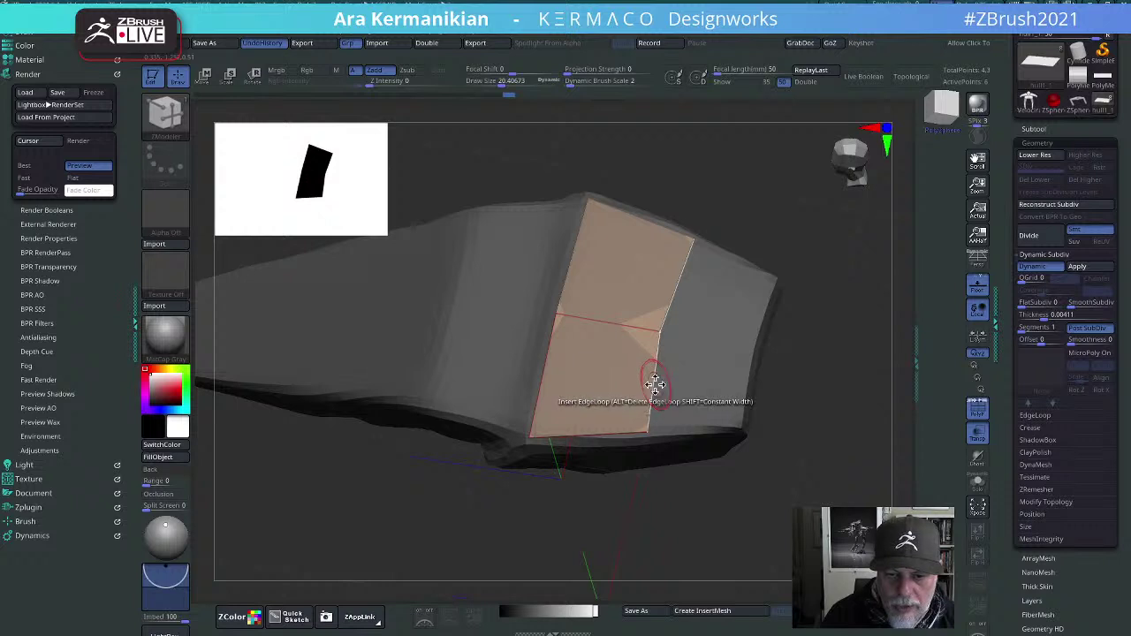
{"action": "key", "text": "space"}
{"action": "left_click", "coordinate": [528, 389]}
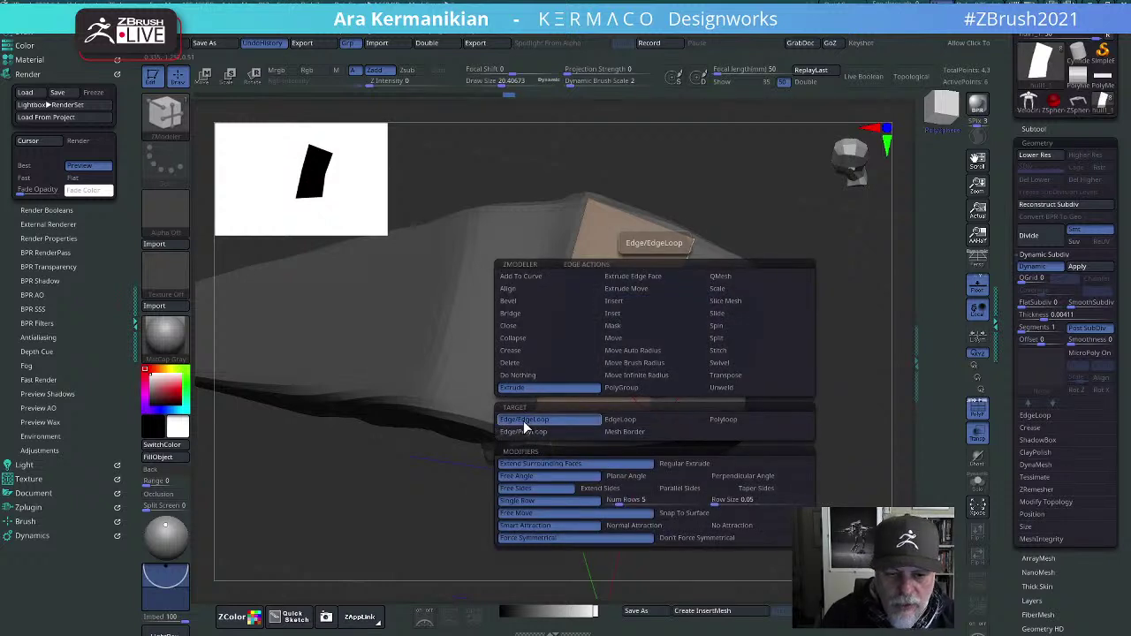
{"action": "left_click", "coordinate": [764, 488]}
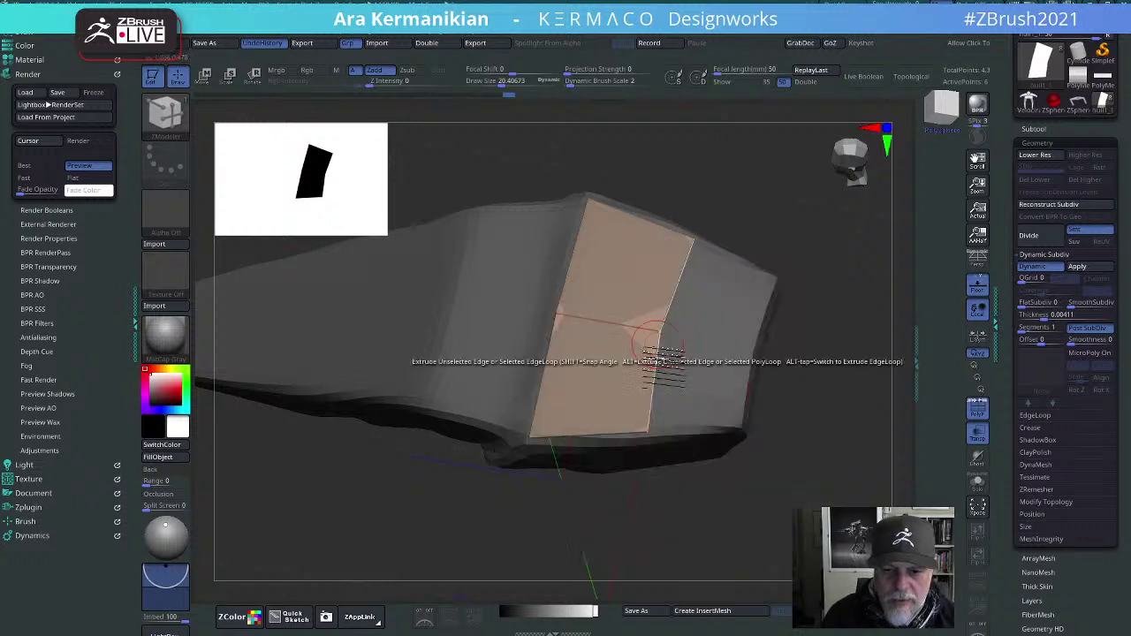
{"action": "left_click_drag", "start_coordinate": [685, 353], "coordinate": [761, 398]}
{"action": "left_click_drag", "start_coordinate": [826, 493], "coordinate": [776, 470]}
{"action": "left_click_drag", "start_coordinate": [696, 442], "coordinate": [703, 468]}
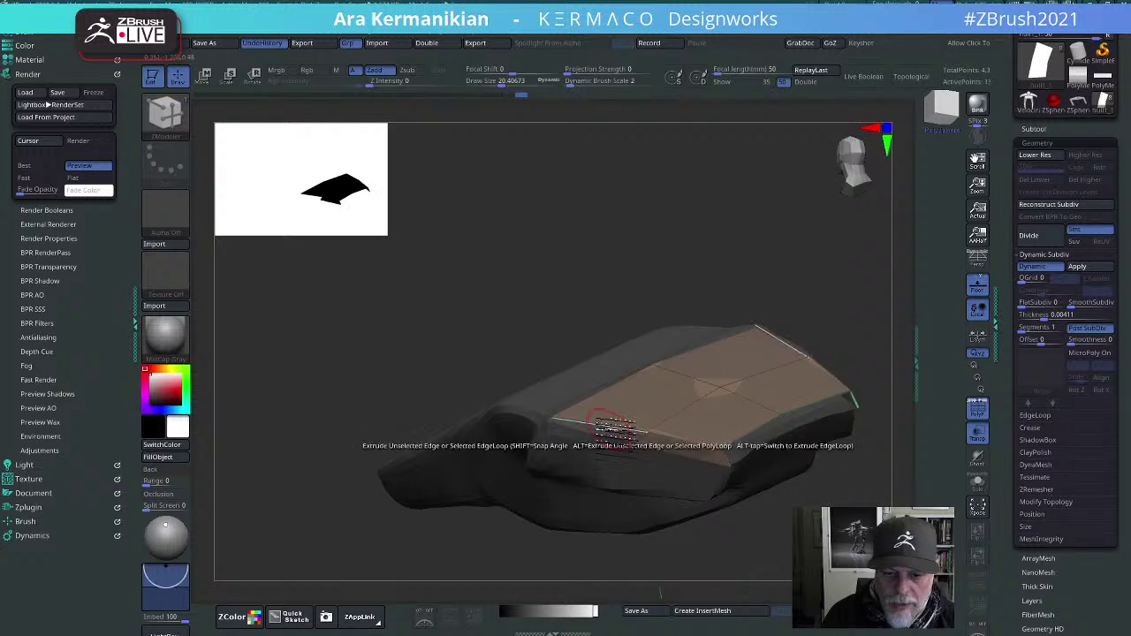
Step: Extrude the plate's side edges down over the hull's flanks and fit the new lower corners to the hull
{"action": "left_click", "coordinate": [522, 622]}
{"action": "left_click_drag", "start_coordinate": [788, 551], "coordinate": [612, 401]}
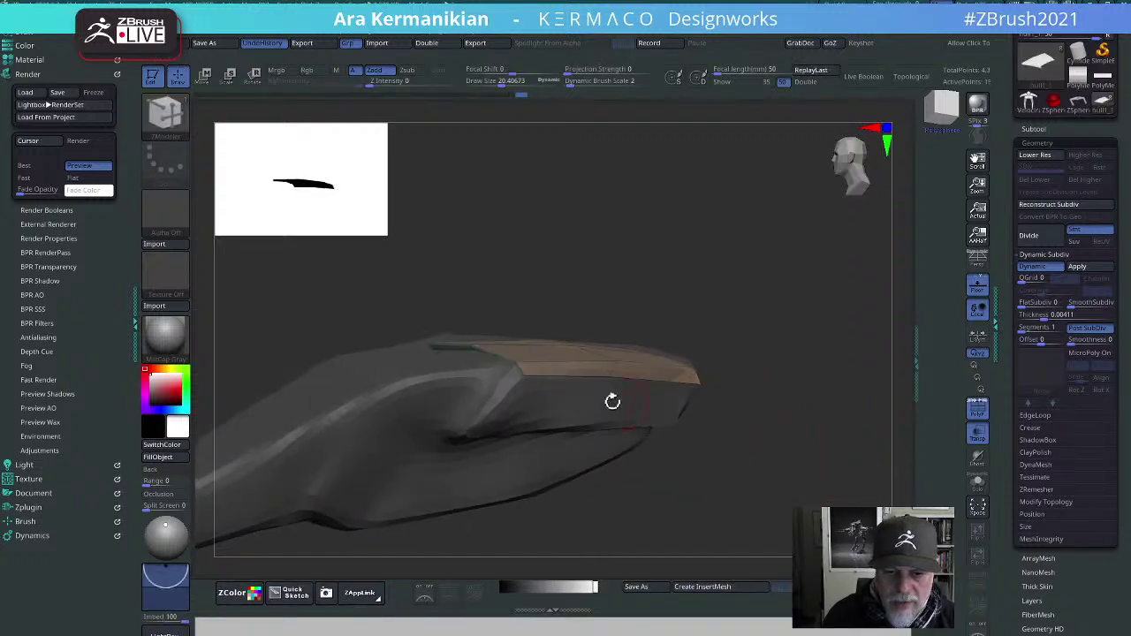
{"action": "left_click_drag", "start_coordinate": [733, 473], "coordinate": [661, 455]}
{"action": "left_click_drag", "start_coordinate": [707, 513], "coordinate": [531, 465]}
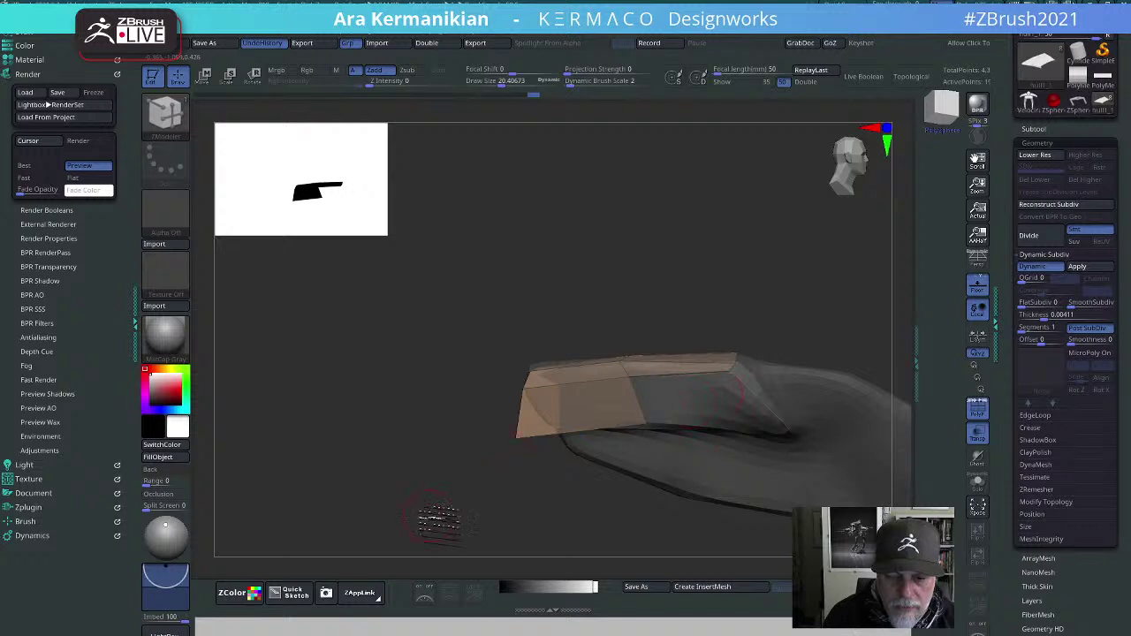
{"action": "left_click_drag", "start_coordinate": [439, 520], "coordinate": [556, 440]}
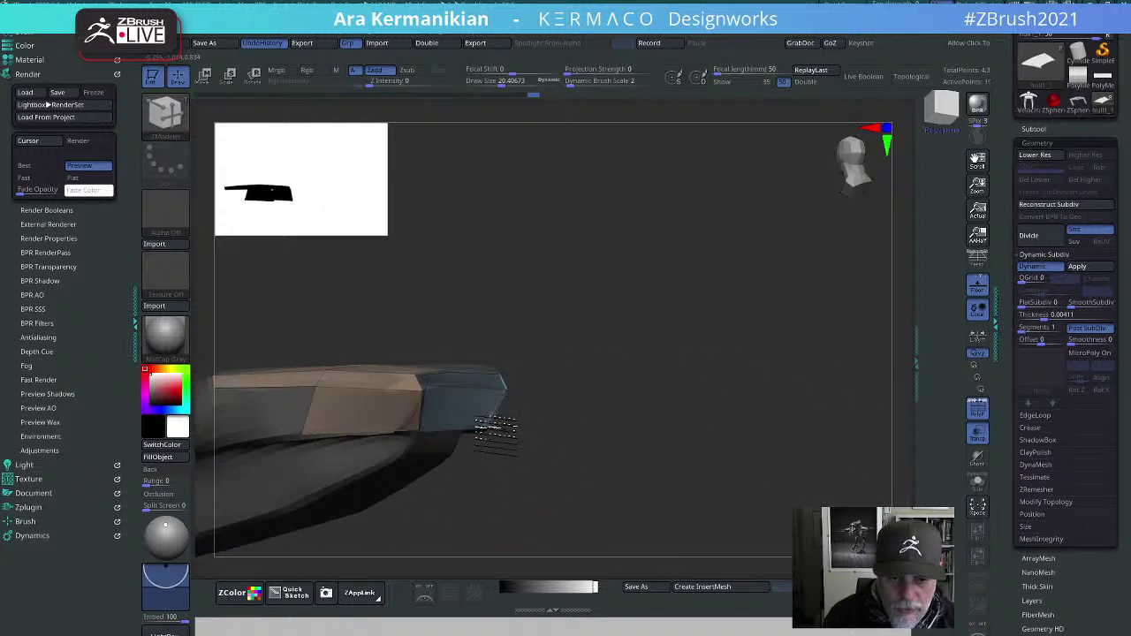
{"action": "left_click_drag", "start_coordinate": [655, 432], "coordinate": [567, 436]}
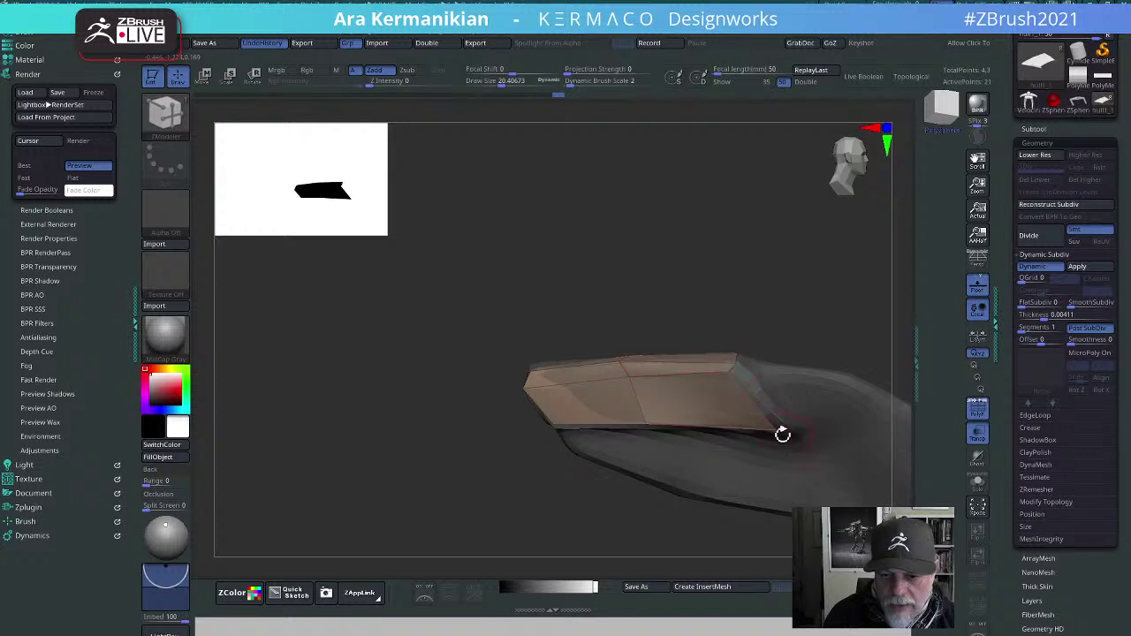
Step: Adjust the plate's points at the hull's blunt end, where the top and side panels meet
{"action": "left_click_drag", "start_coordinate": [855, 281], "coordinate": [438, 454]}
{"action": "left_click_drag", "start_coordinate": [719, 497], "coordinate": [548, 380]}
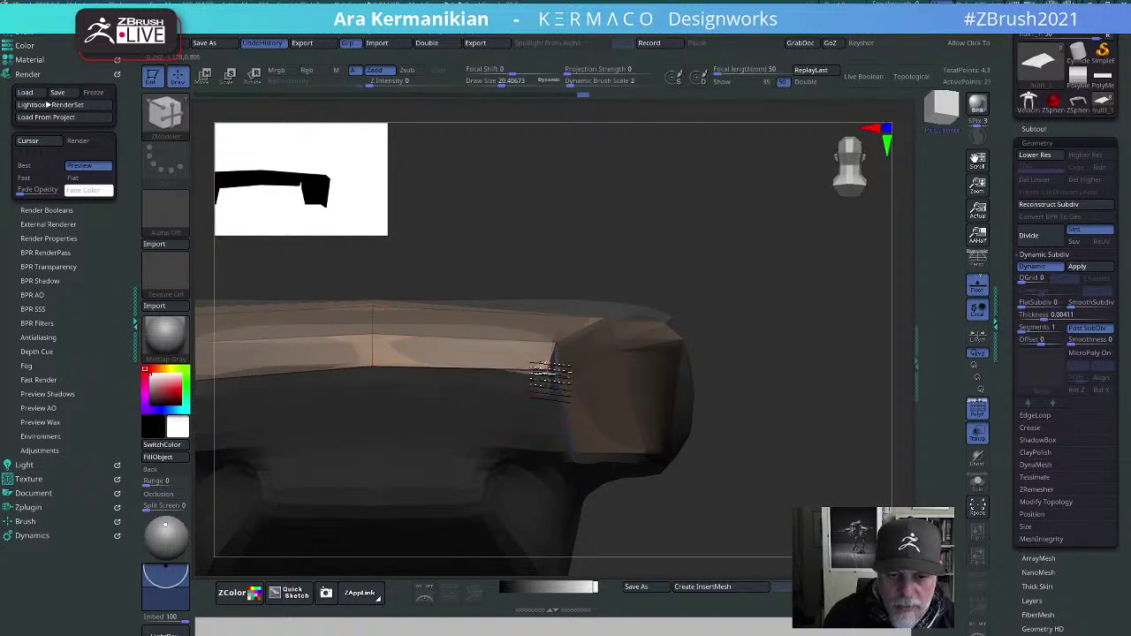
{"action": "left_click_drag", "start_coordinate": [851, 289], "coordinate": [803, 281]}
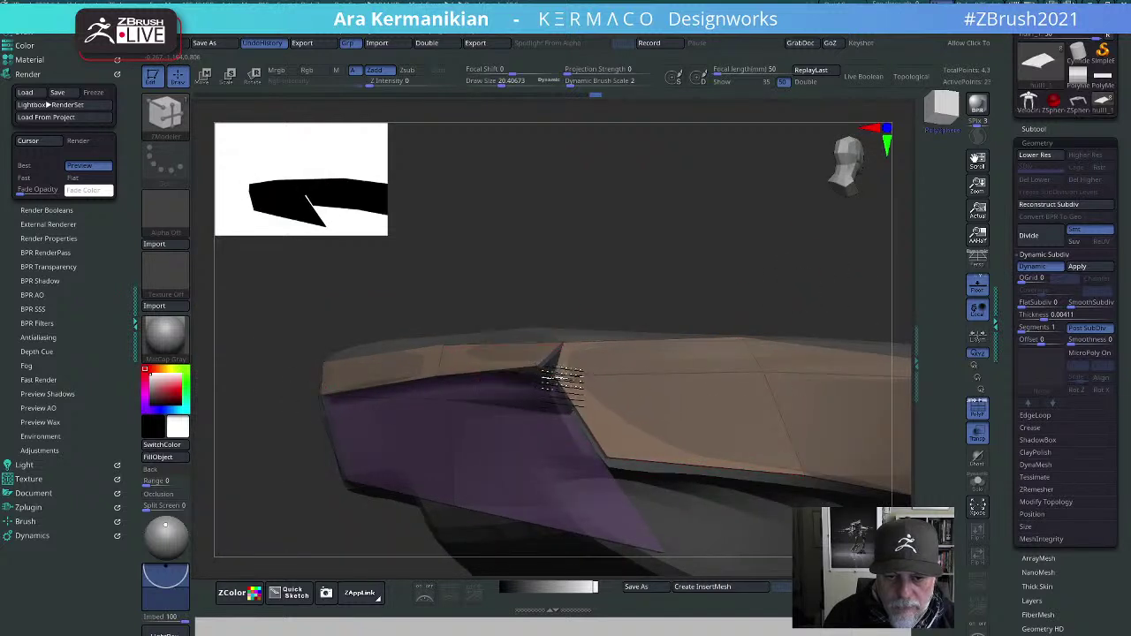
{"action": "left_click_drag", "start_coordinate": [729, 266], "coordinate": [591, 353]}
{"action": "left_click_drag", "start_coordinate": [643, 460], "coordinate": [619, 433]}
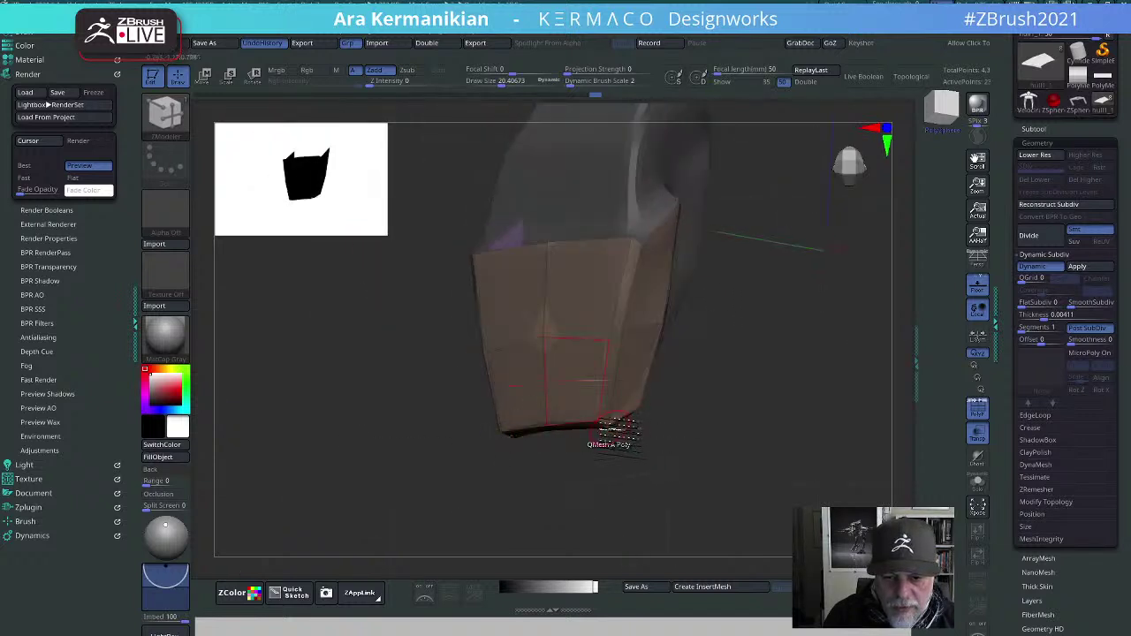
Step: Nudge the middle point of the plate's front edge and mirror and weld the plate across its centreline
{"action": "left_click_drag", "start_coordinate": [736, 458], "coordinate": [761, 439], "text": "shift"}
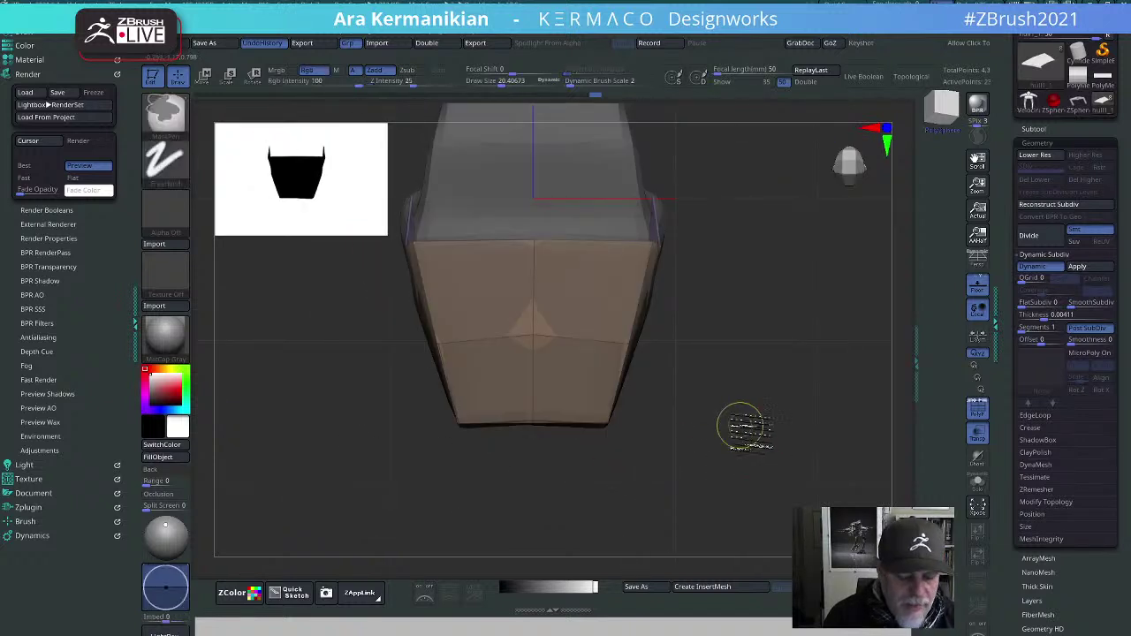
{"action": "key", "text": "ctrl+space"}
{"action": "left_click", "coordinate": [721, 493]}
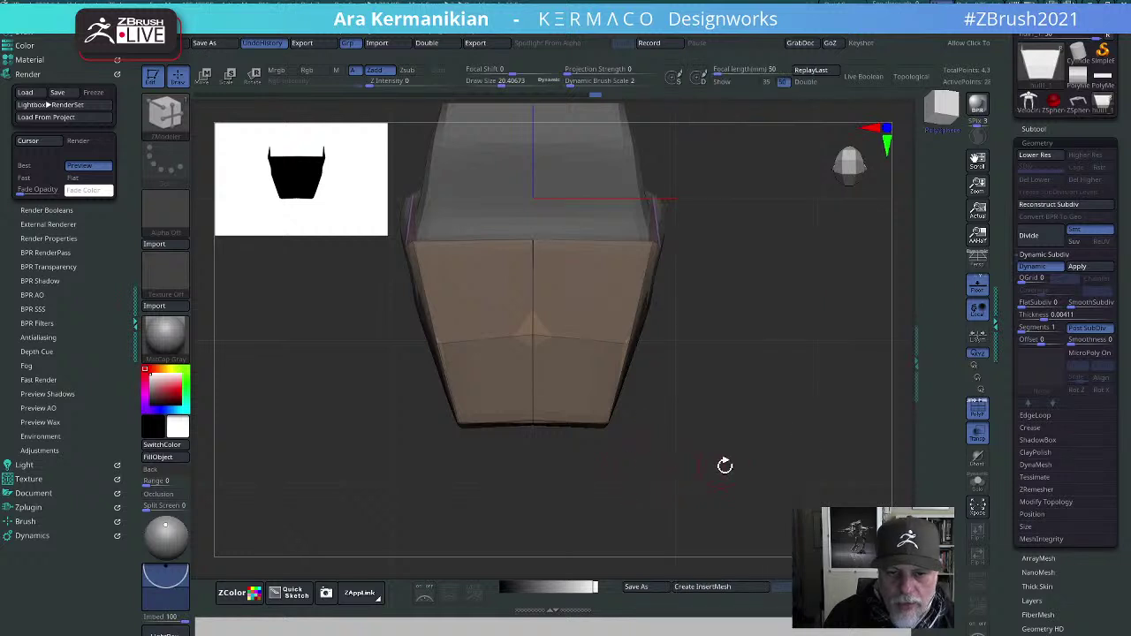
{"action": "left_click_drag", "start_coordinate": [778, 396], "coordinate": [838, 497], "text": "alt"}
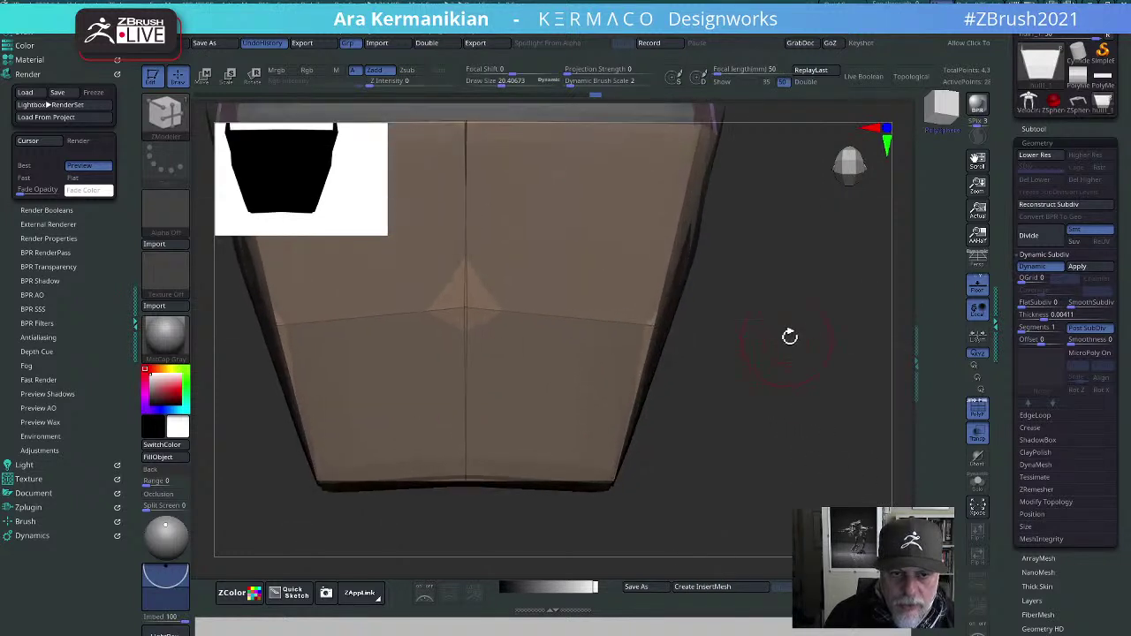
{"action": "left_click_drag", "start_coordinate": [790, 336], "coordinate": [850, 552], "text": "alt"}
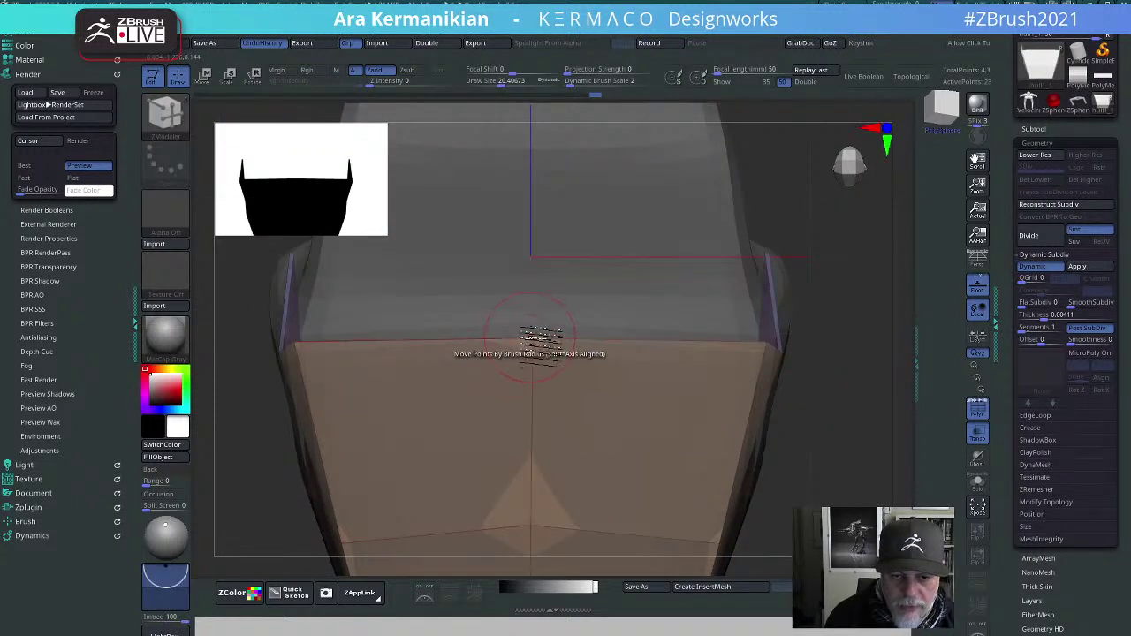
{"action": "mouse_move", "coordinate": [528, 336]}
{"action": "left_mouse_down"}
{"action": "mouse_move", "coordinate": [528, 351]}
{"action": "mouse_move", "coordinate": [528, 340]}
{"action": "left_mouse_up"}
{"action": "key", "text": "ctrl+space"}
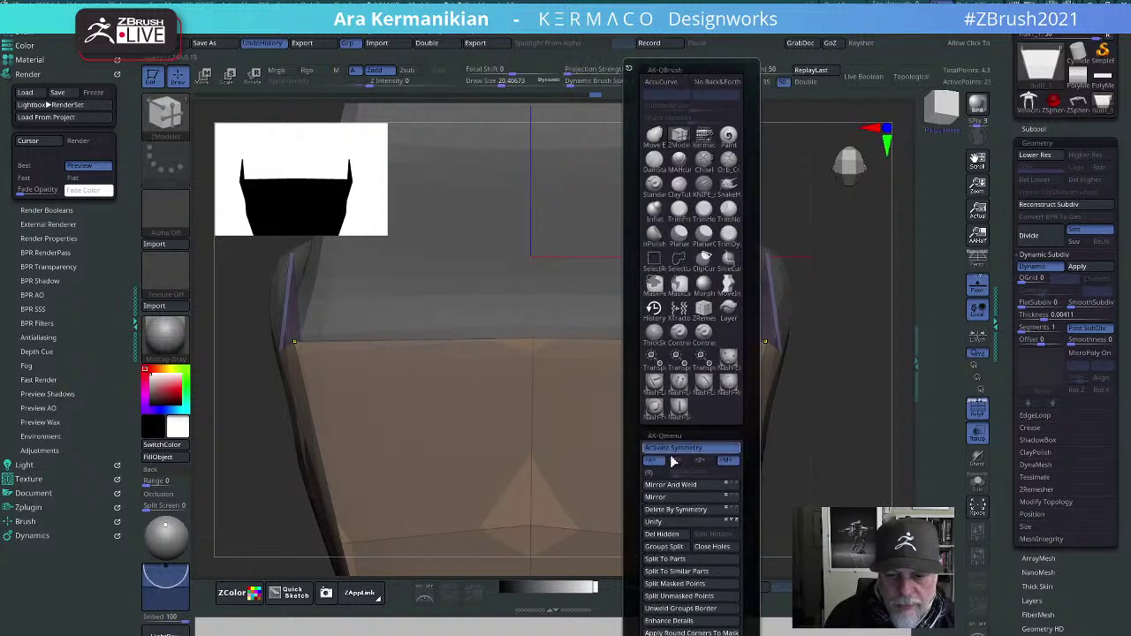
{"action": "left_click", "coordinate": [694, 485]}
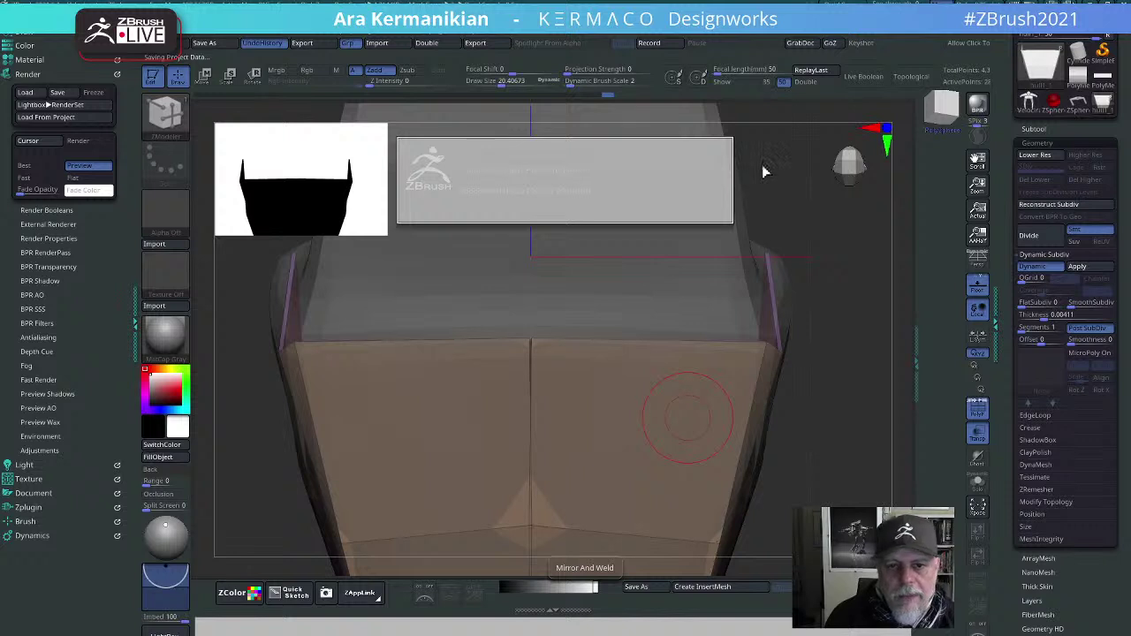
{"action": "key", "text": "f"}
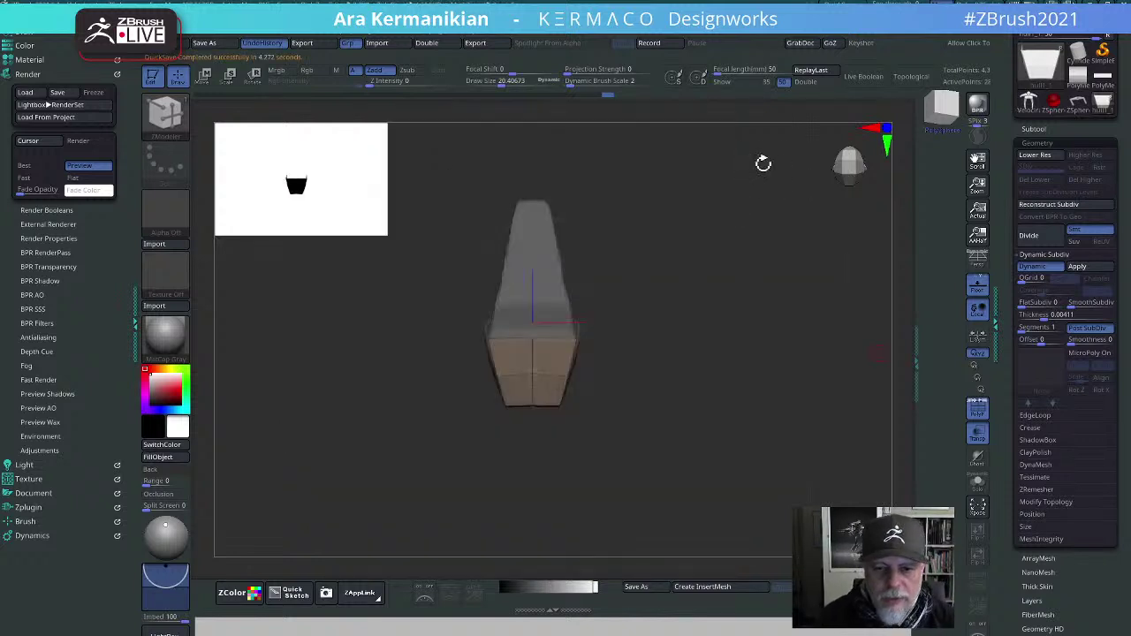
Step: Extrude an end panel down the hull's blunt end between the side panels and fit its upper corner points to the hull
{"action": "mouse_move", "coordinate": [737, 517]}
{"action": "left_mouse_down"}
{"action": "mouse_move", "coordinate": [725, 430]}
{"action": "mouse_move", "coordinate": [786, 432]}
{"action": "mouse_move", "coordinate": [733, 412]}
{"action": "mouse_move", "coordinate": [769, 374]}
{"action": "mouse_move", "coordinate": [637, 450]}
{"action": "mouse_move", "coordinate": [664, 373]}
{"action": "left_mouse_up"}
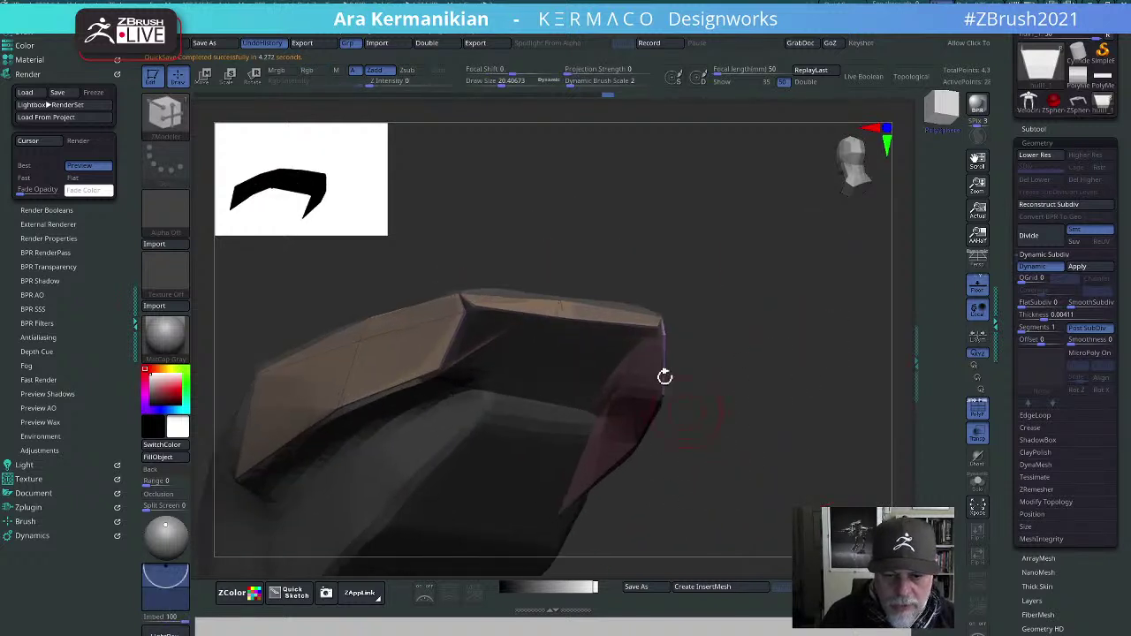
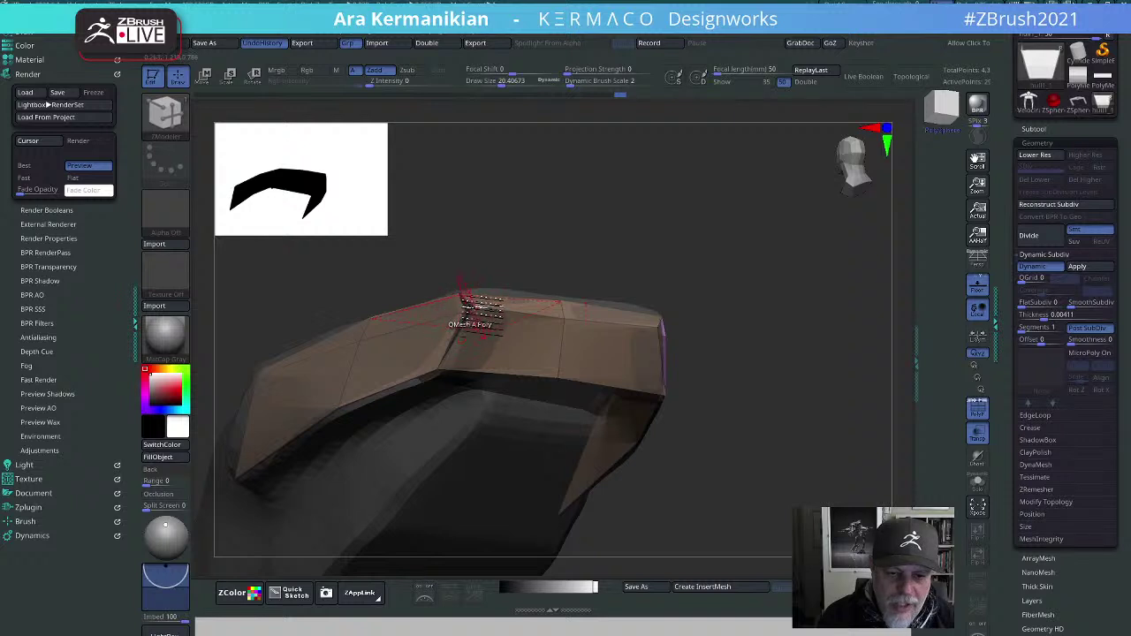
{"action": "key", "text": "ctrl+z"}
{"action": "mouse_move", "coordinate": [475, 314]}
{"action": "left_mouse_down"}
{"action": "mouse_move", "coordinate": [465, 295]}
{"action": "mouse_move", "coordinate": [477, 291]}
{"action": "left_mouse_up"}
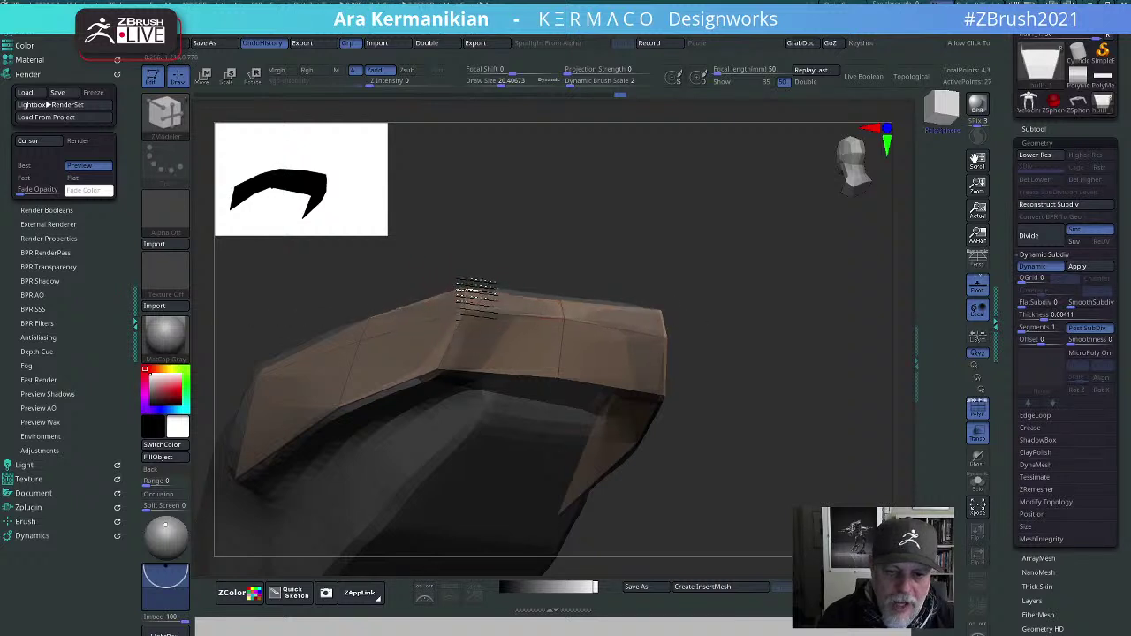
{"action": "left_click_drag", "start_coordinate": [665, 265], "coordinate": [583, 257]}
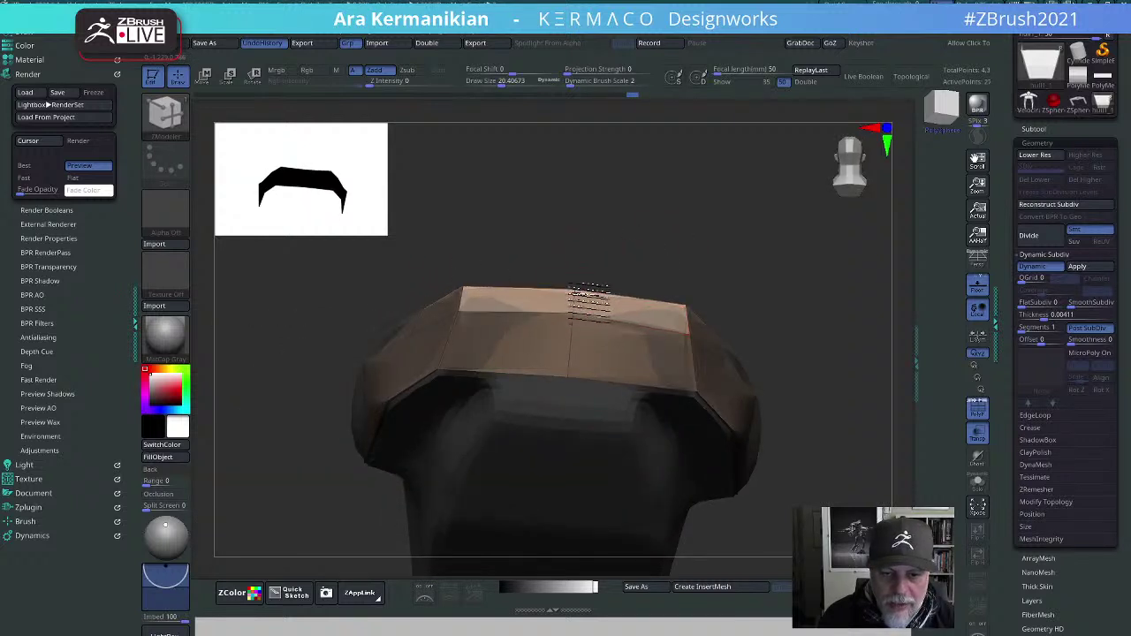
Step: Extrude the plate's front top edge one row forward towards the hull's narrow nose
{"action": "left_click_drag", "start_coordinate": [676, 265], "coordinate": [675, 391]}
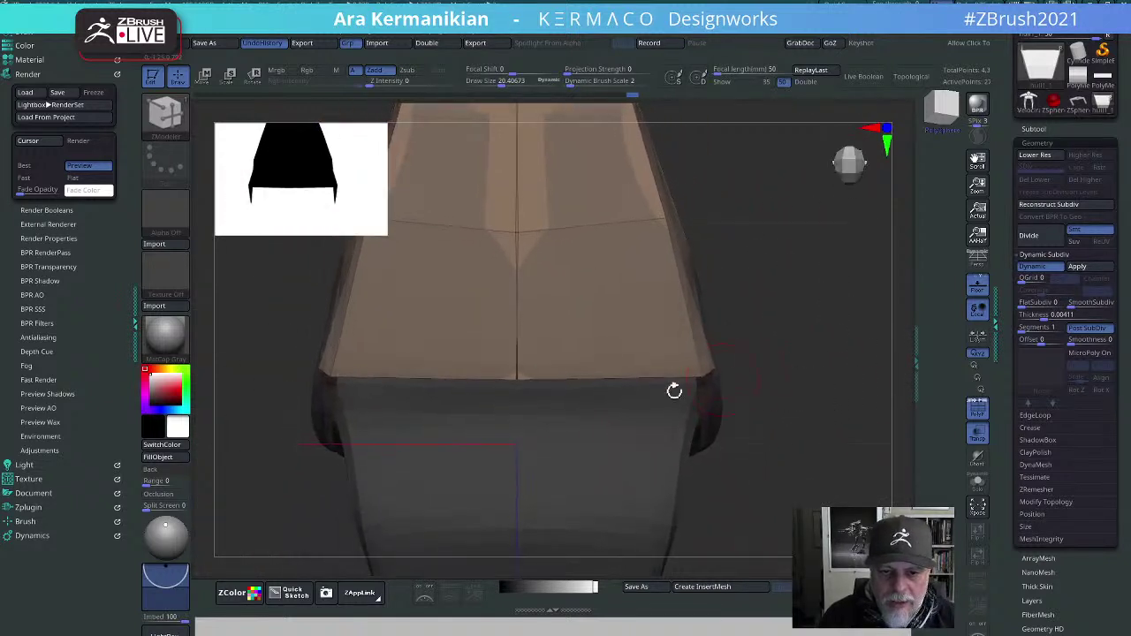
{"action": "left_click_drag", "start_coordinate": [584, 387], "coordinate": [651, 550]}
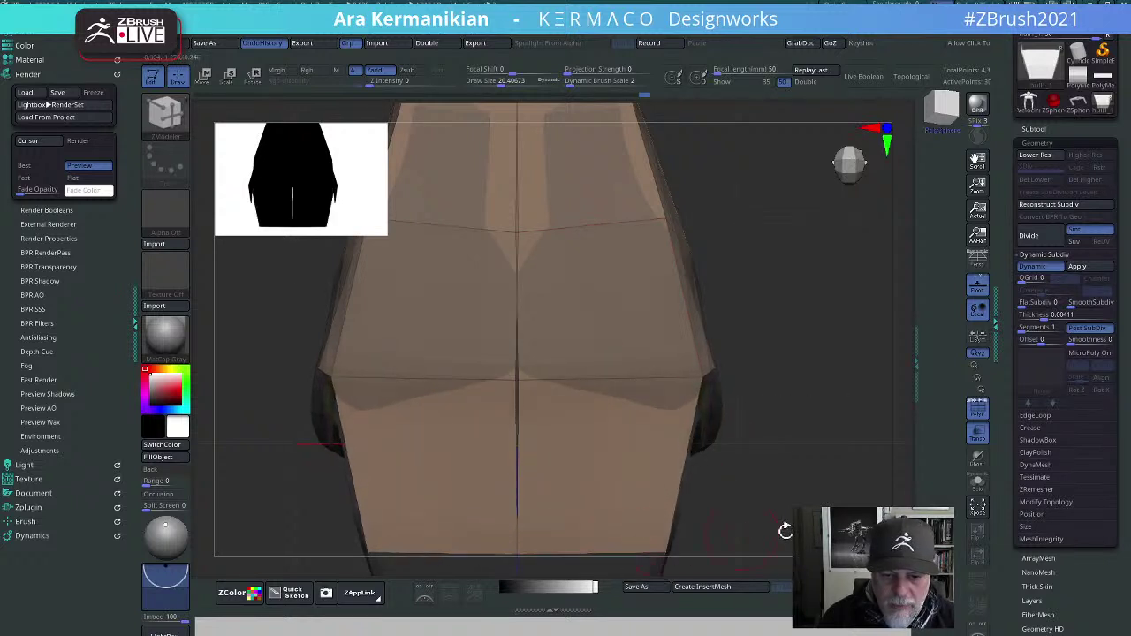
{"action": "left_click_drag", "start_coordinate": [786, 533], "coordinate": [776, 370]}
{"action": "left_click_drag", "start_coordinate": [790, 437], "coordinate": [619, 359]}
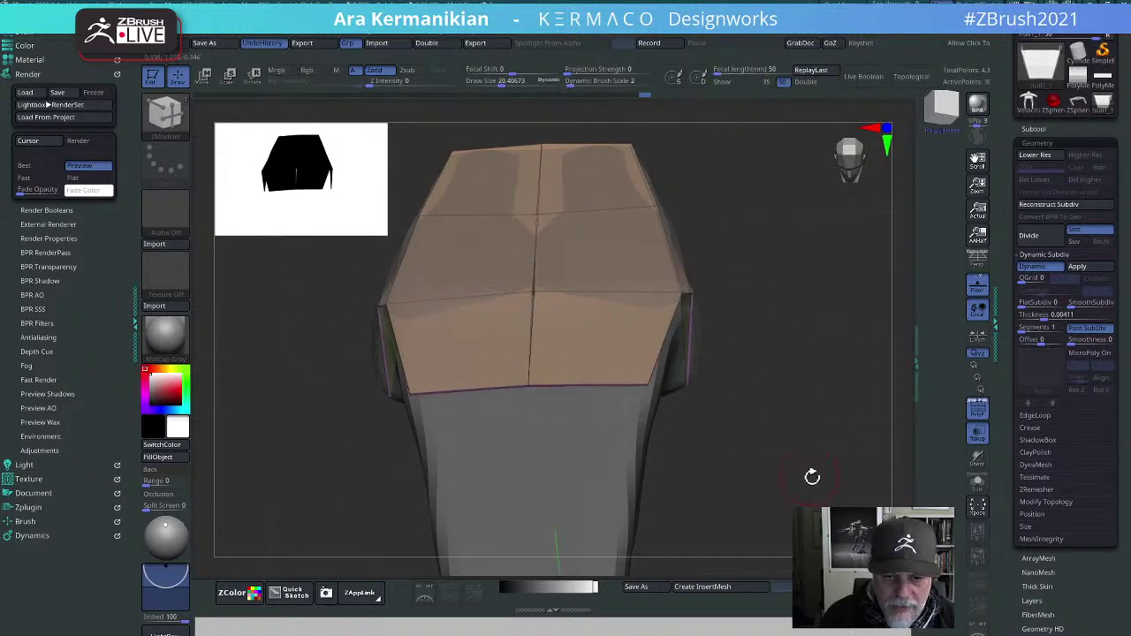
{"action": "left_click_drag", "start_coordinate": [812, 473], "coordinate": [748, 462]}
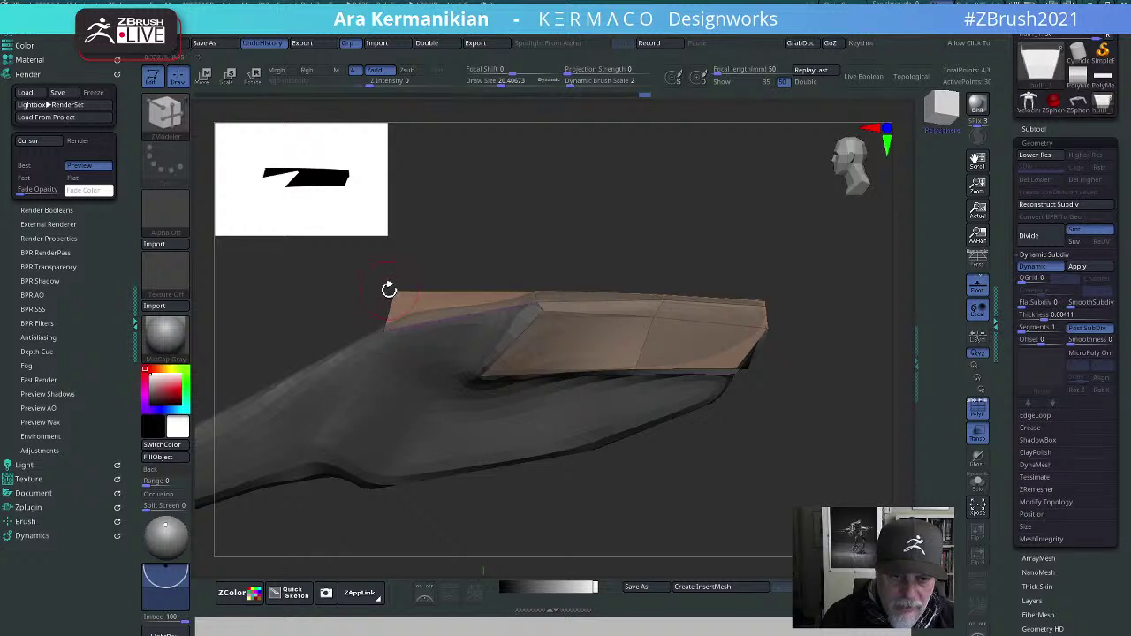
Step: Undo the last change and lower the new row's front points onto the hull's sloping top
{"action": "key", "text": "ctrl+z"}
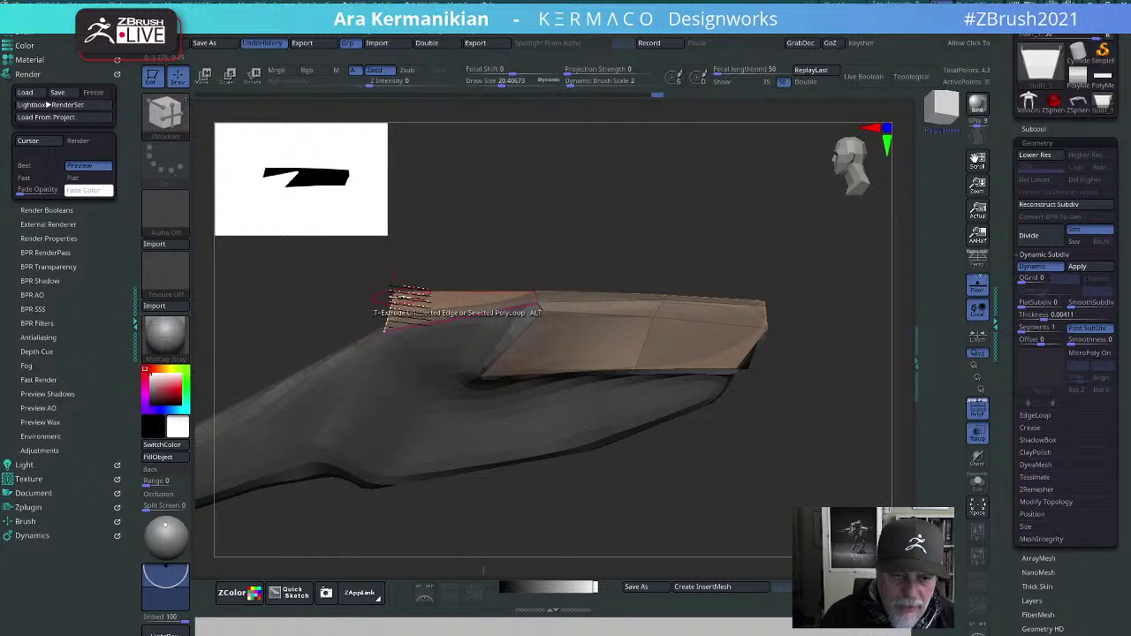
{"action": "left_click_drag", "start_coordinate": [392, 290], "coordinate": [375, 312]}
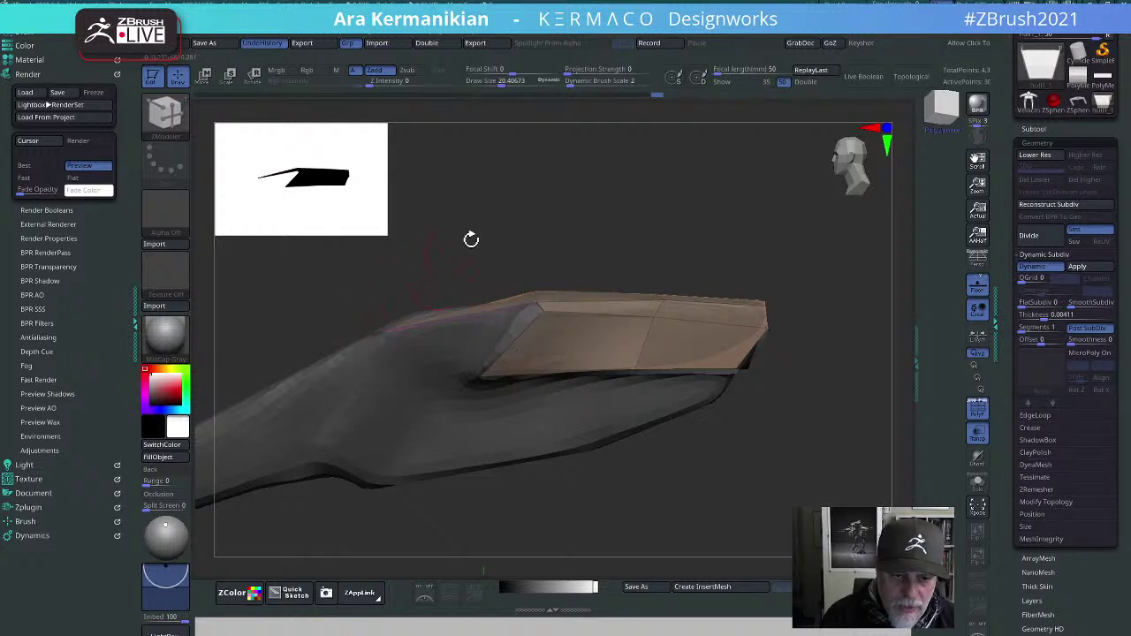
{"action": "left_click_drag", "start_coordinate": [471, 239], "coordinate": [374, 337]}
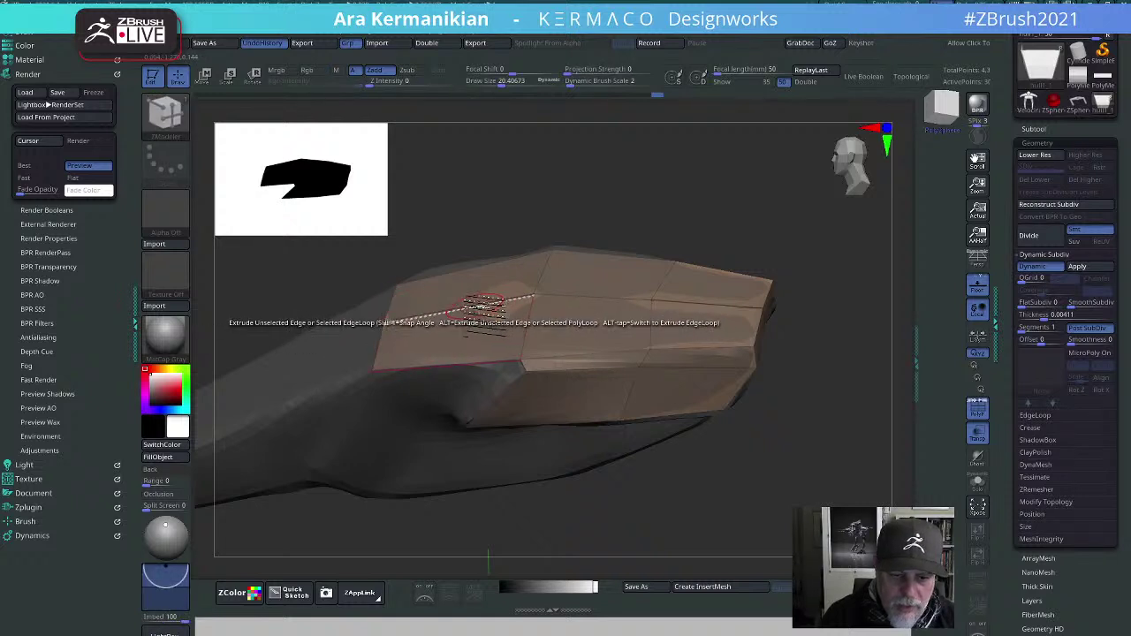
Step: Extrude the plate's front edge again, extending it to the tip of the hull's narrow nose
{"action": "left_click_drag", "start_coordinate": [747, 190], "coordinate": [698, 345]}
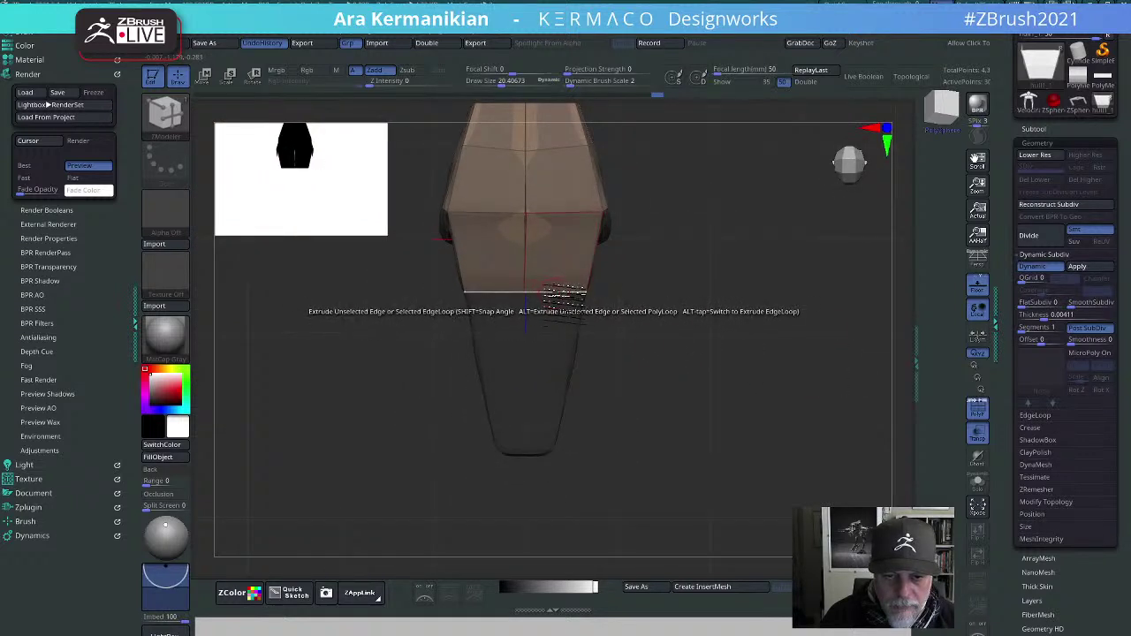
{"action": "left_click_drag", "start_coordinate": [548, 340], "coordinate": [598, 466]}
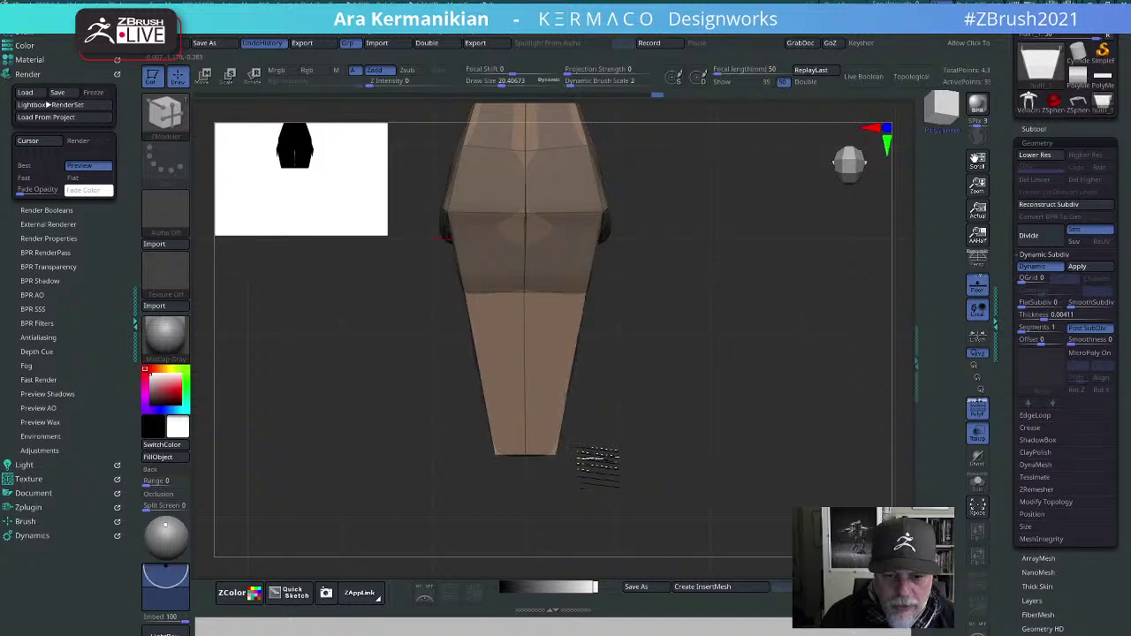
{"action": "left_click_drag", "start_coordinate": [778, 452], "coordinate": [795, 282]}
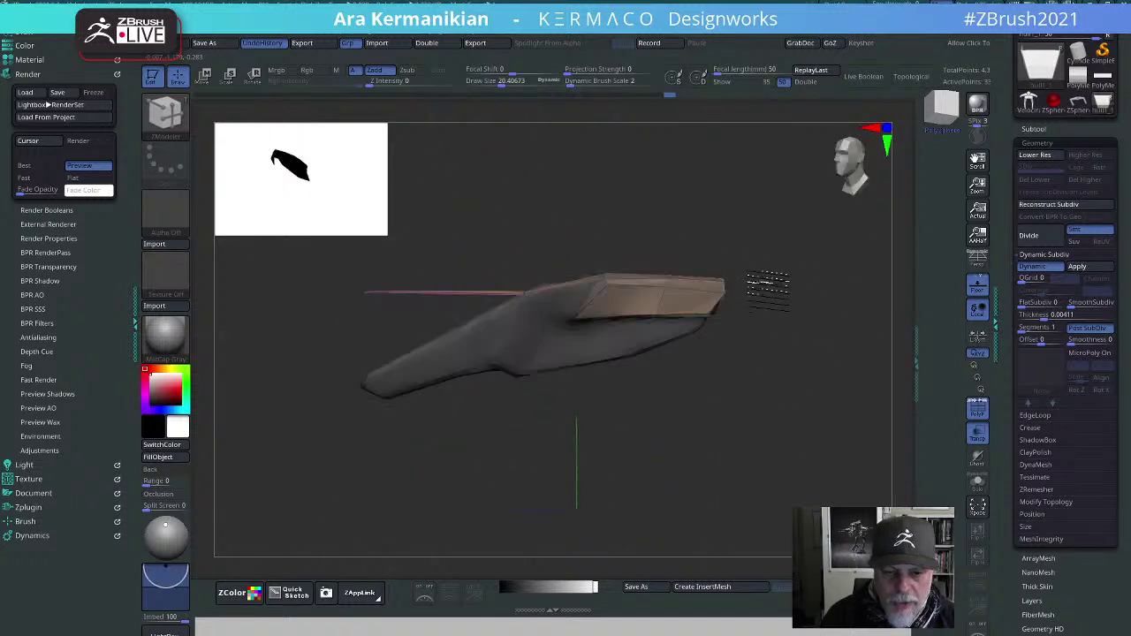
Step: Lower the new row's front corner points onto the tip of the hull's nose, undoing and refining the last placement
{"action": "left_click_drag", "start_coordinate": [459, 243], "coordinate": [390, 322]}
{"action": "left_click_drag", "start_coordinate": [406, 285], "coordinate": [409, 411]}
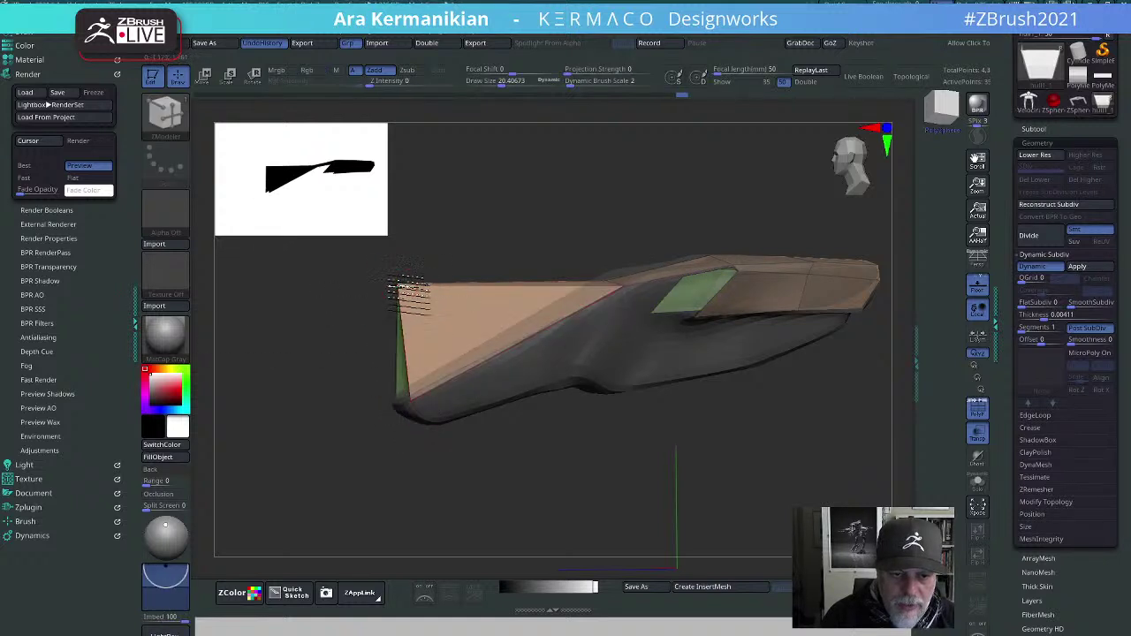
{"action": "left_click_drag", "start_coordinate": [401, 285], "coordinate": [408, 402]}
{"action": "left_click_drag", "start_coordinate": [412, 316], "coordinate": [680, 394]}
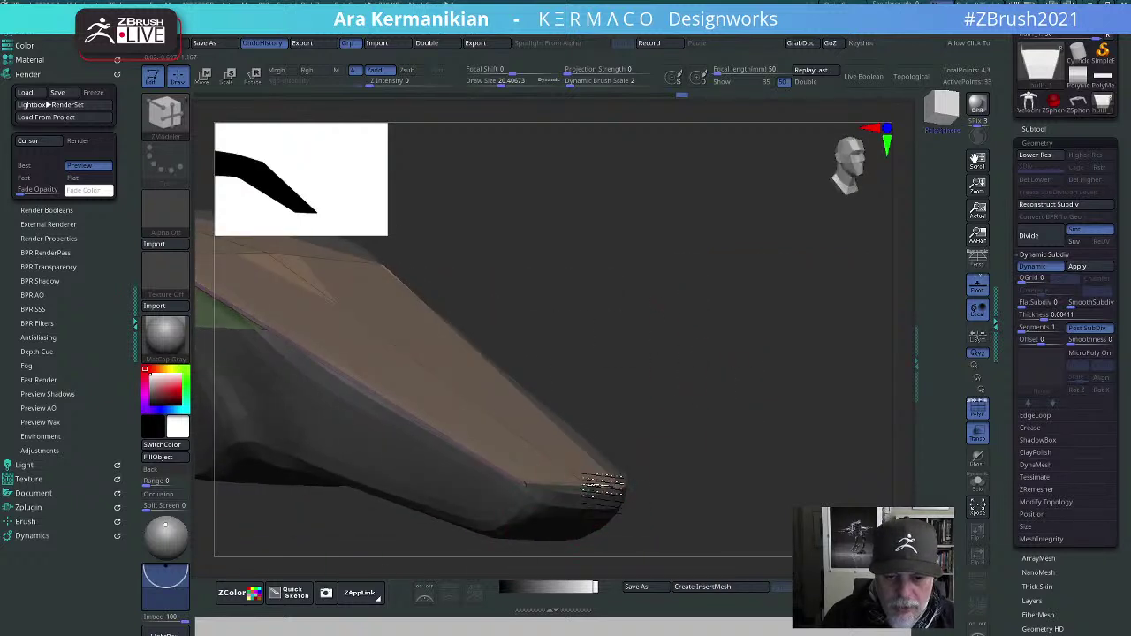
{"action": "key", "text": "ctrl+z"}
{"action": "left_click_drag", "start_coordinate": [591, 490], "coordinate": [599, 484]}
{"action": "left_click_drag", "start_coordinate": [796, 375], "coordinate": [695, 382]}
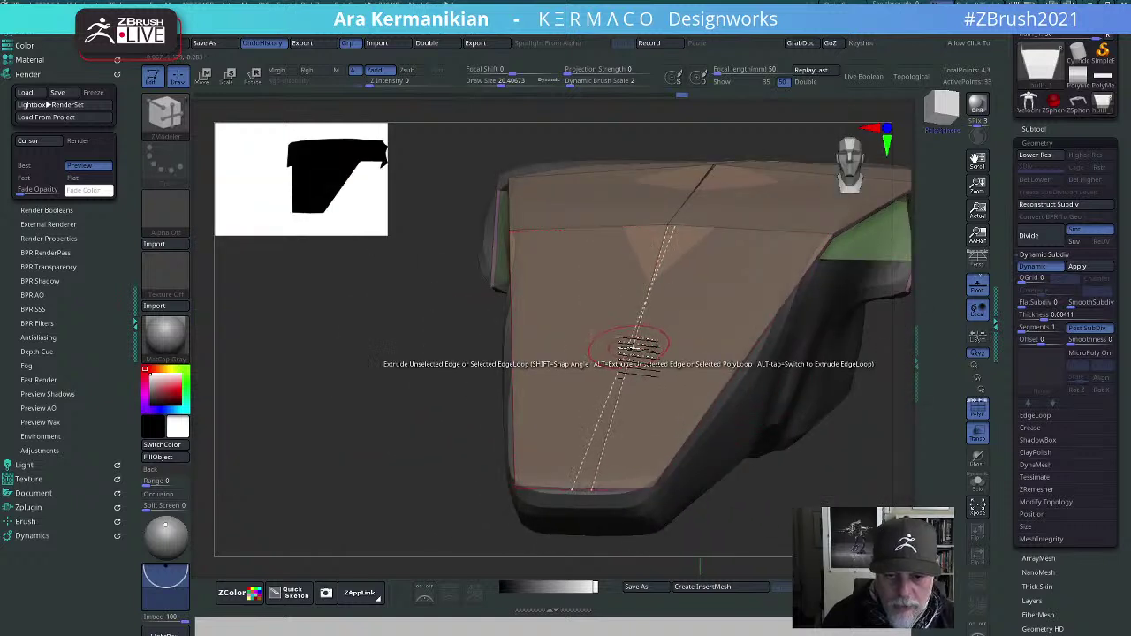
Step: Mirror and weld the armour plate across its centreline
{"action": "mouse_move", "coordinate": [803, 473]}
{"action": "left_mouse_down"}
{"action": "mouse_move", "coordinate": [856, 502]}
{"action": "mouse_move", "coordinate": [700, 514]}
{"action": "left_mouse_up"}
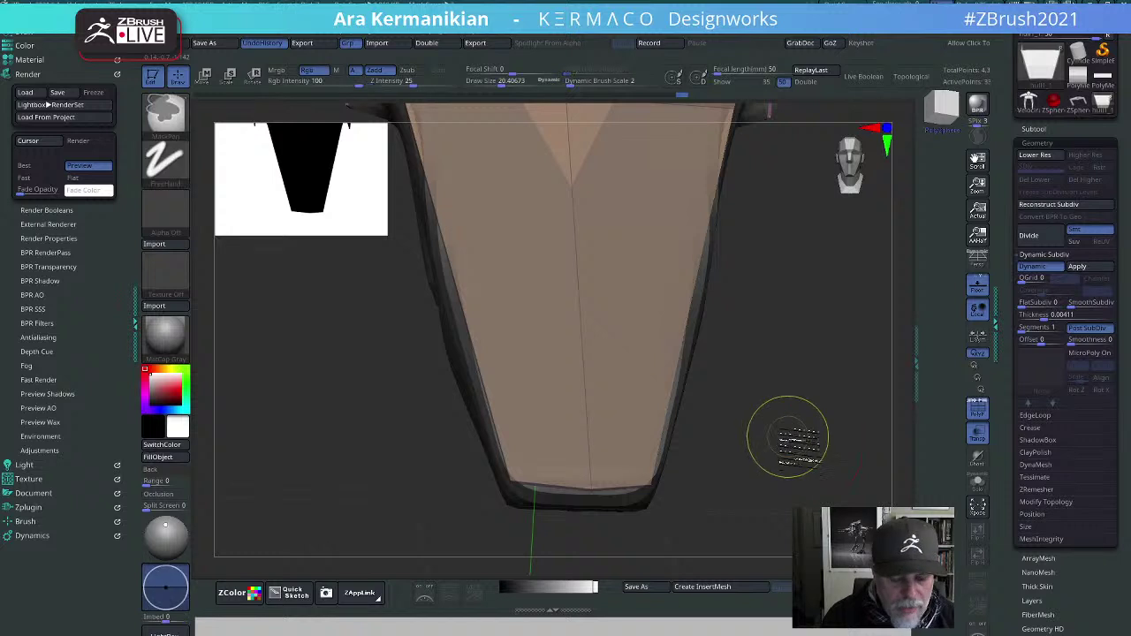
{"action": "key", "text": "ctrl+space"}
{"action": "left_click", "coordinate": [790, 488]}
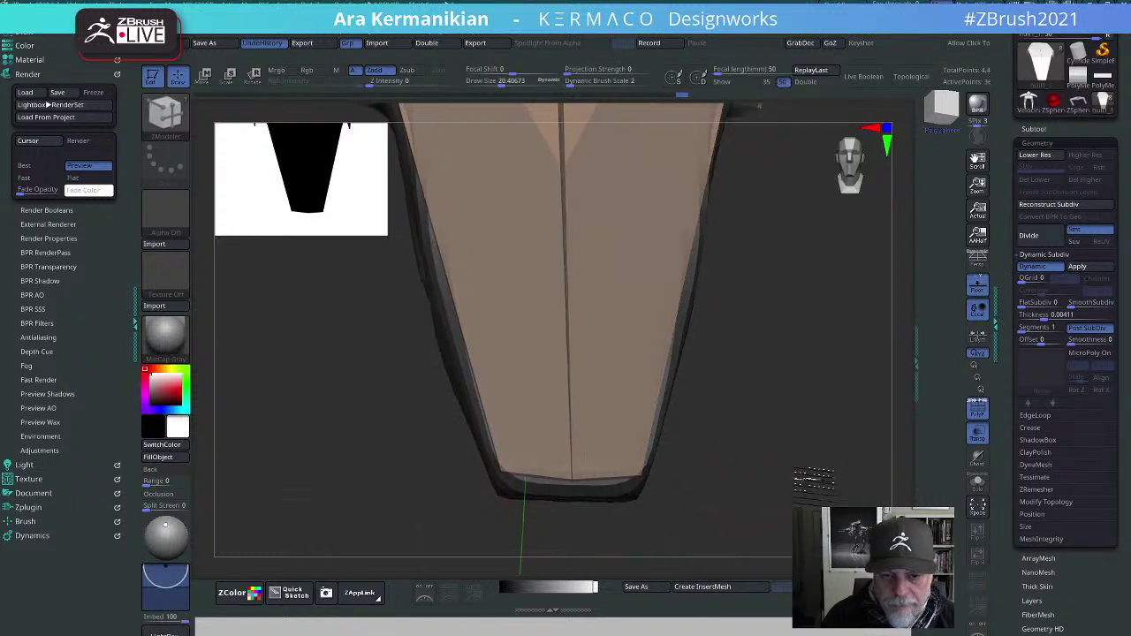
Step: Extrude the plate's side edge down along the side of the nose and fit the panel's end points to the hull
{"action": "left_click_drag", "start_coordinate": [804, 477], "coordinate": [805, 406], "text": "alt"}
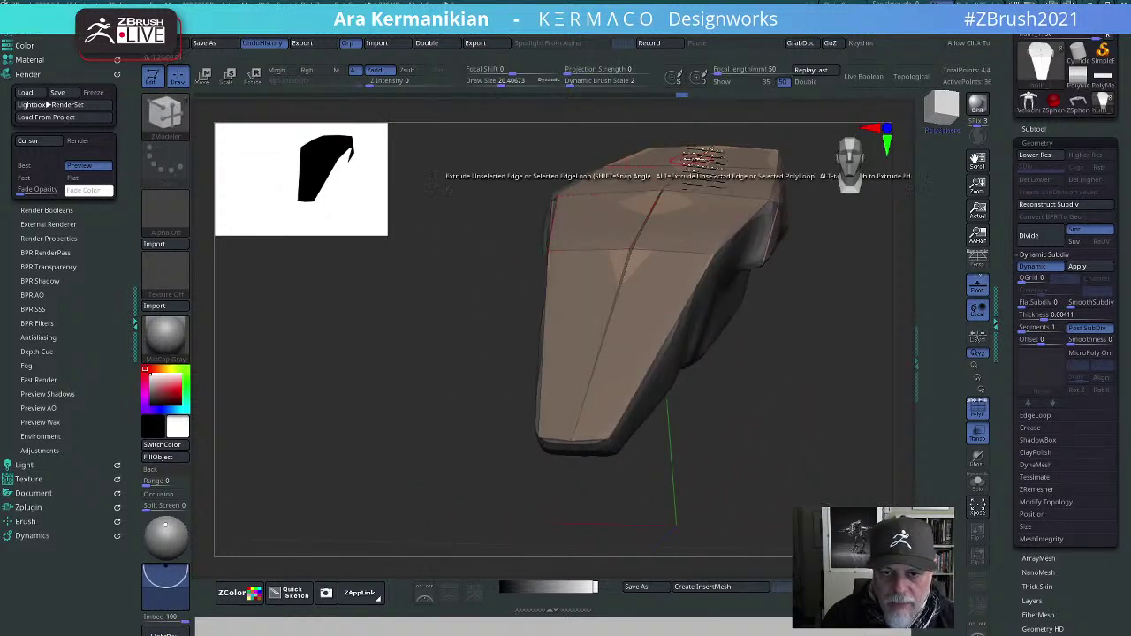
{"action": "mouse_move", "coordinate": [824, 414]}
{"action": "left_mouse_down"}
{"action": "mouse_move", "coordinate": [767, 405]}
{"action": "mouse_move", "coordinate": [510, 432]}
{"action": "mouse_move", "coordinate": [550, 462]}
{"action": "mouse_move", "coordinate": [581, 410]}
{"action": "left_mouse_up"}
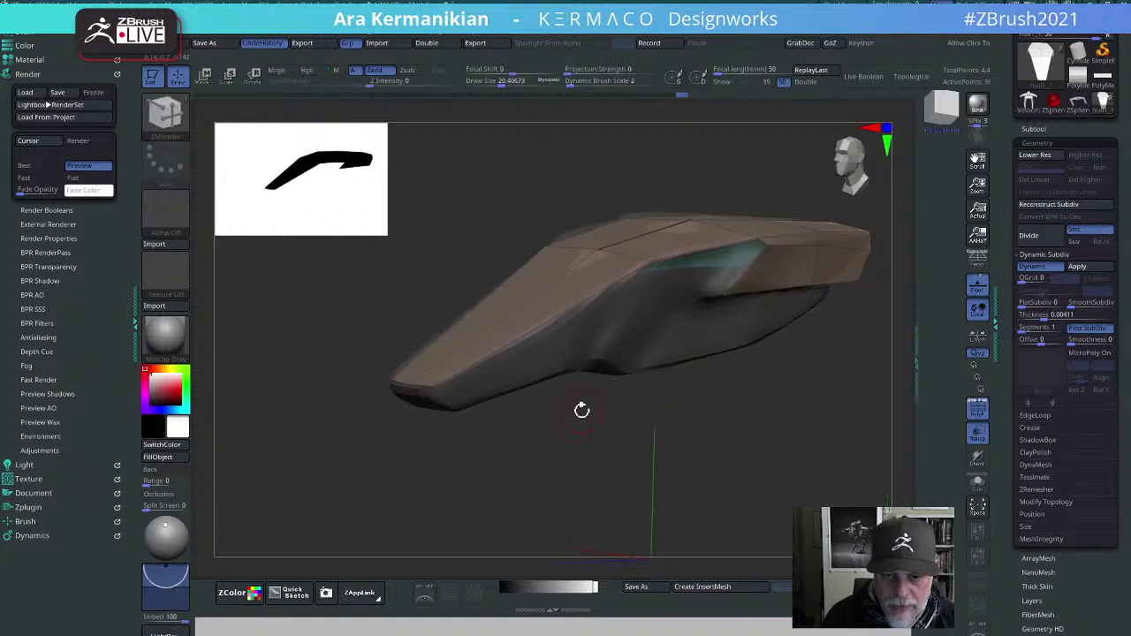
{"action": "left_click", "coordinate": [555, 319]}
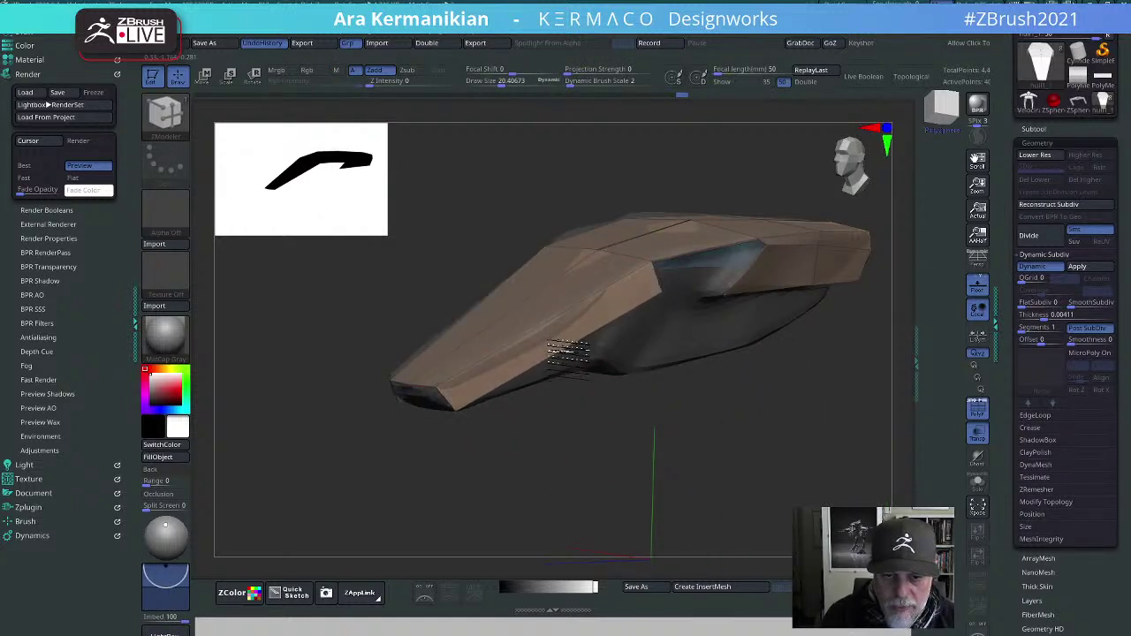
{"action": "left_click_drag", "start_coordinate": [691, 469], "coordinate": [651, 300]}
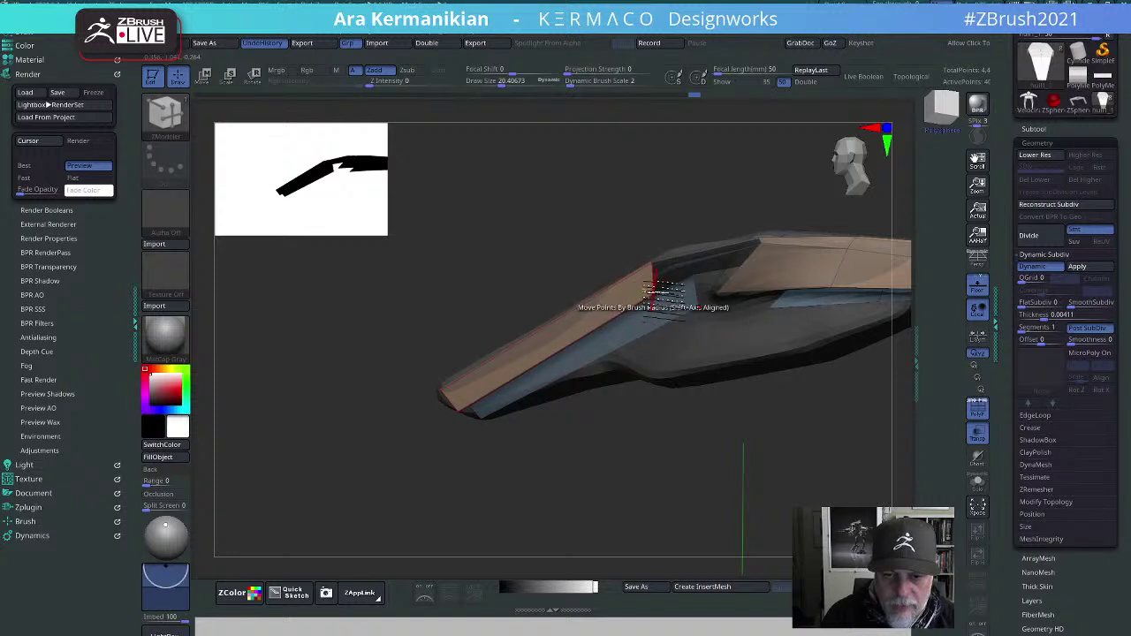
{"action": "left_click_drag", "start_coordinate": [610, 509], "coordinate": [635, 507]}
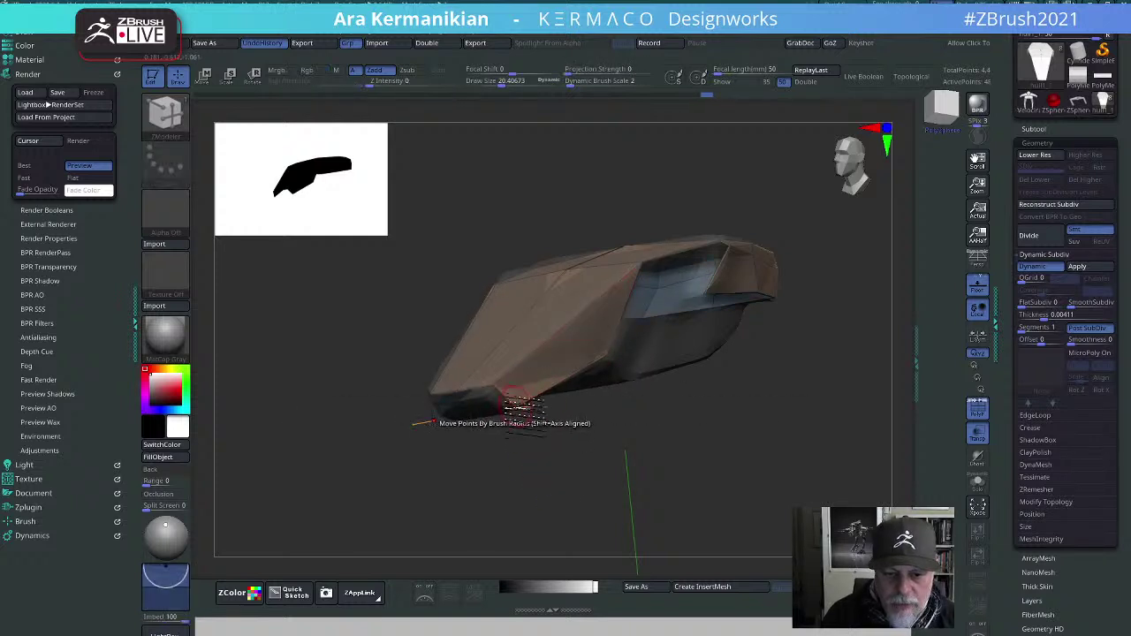
Step: Extrude the side panels' front edges around the nose tip to form an end panel meeting at the centreline
{"action": "left_click_drag", "start_coordinate": [548, 478], "coordinate": [632, 265]}
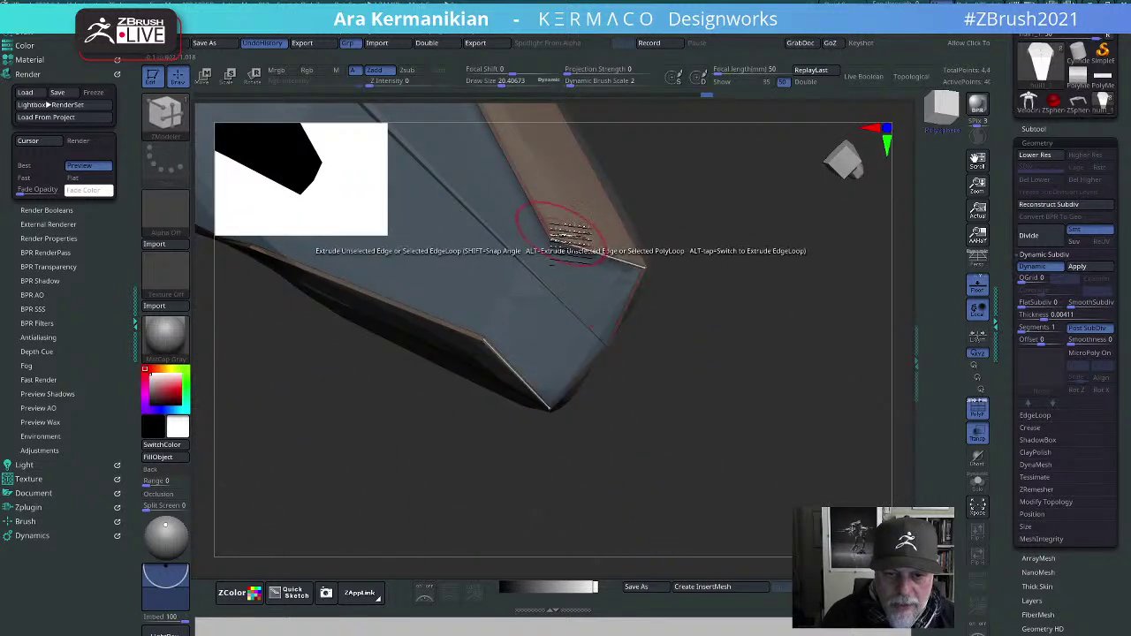
{"action": "left_click_drag", "start_coordinate": [569, 236], "coordinate": [584, 221]}
{"action": "left_click_drag", "start_coordinate": [795, 351], "coordinate": [791, 275]}
{"action": "left_click_drag", "start_coordinate": [742, 327], "coordinate": [543, 279]}
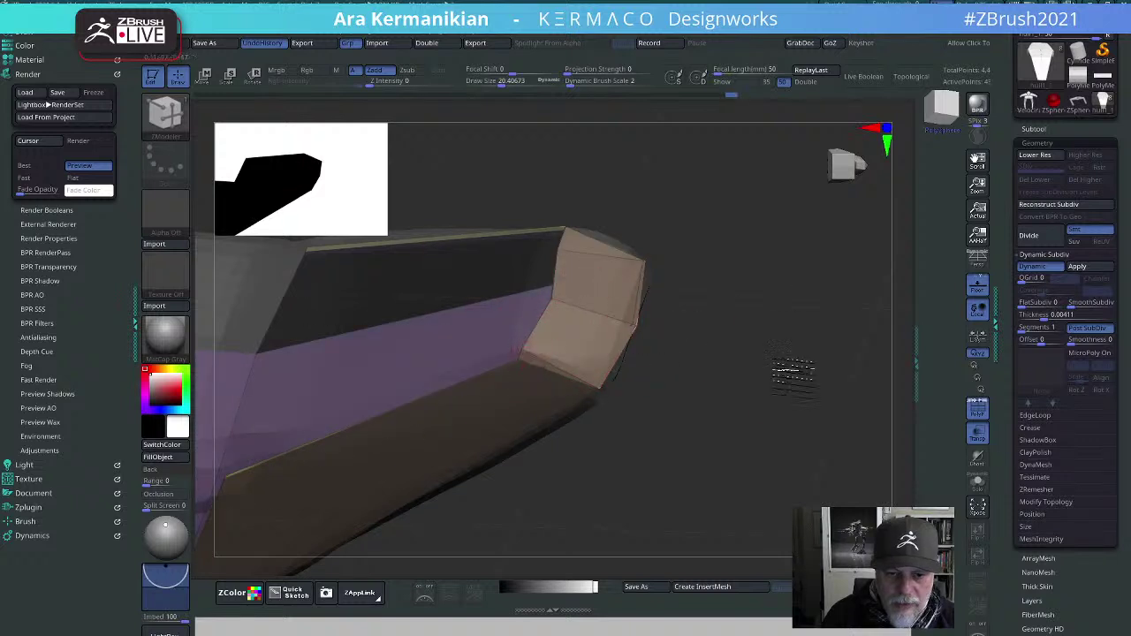
Step: Undo the last change at the end panel's lower corner and set the draw size to 1
{"action": "left_click_drag", "start_coordinate": [793, 371], "coordinate": [822, 406]}
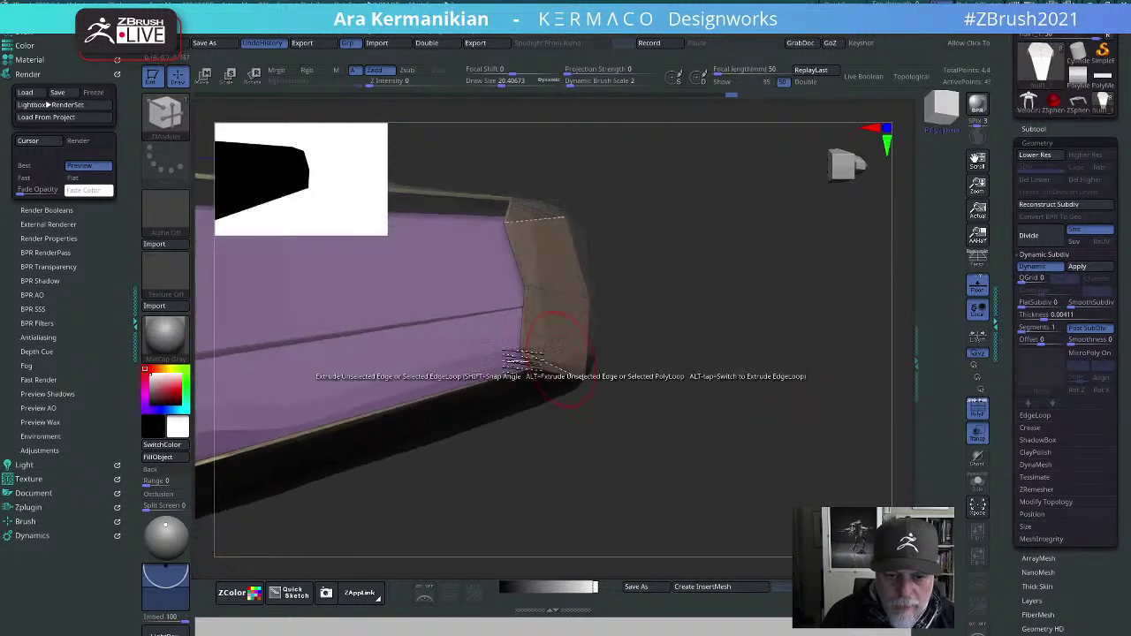
{"action": "key", "text": "ctrl+z"}
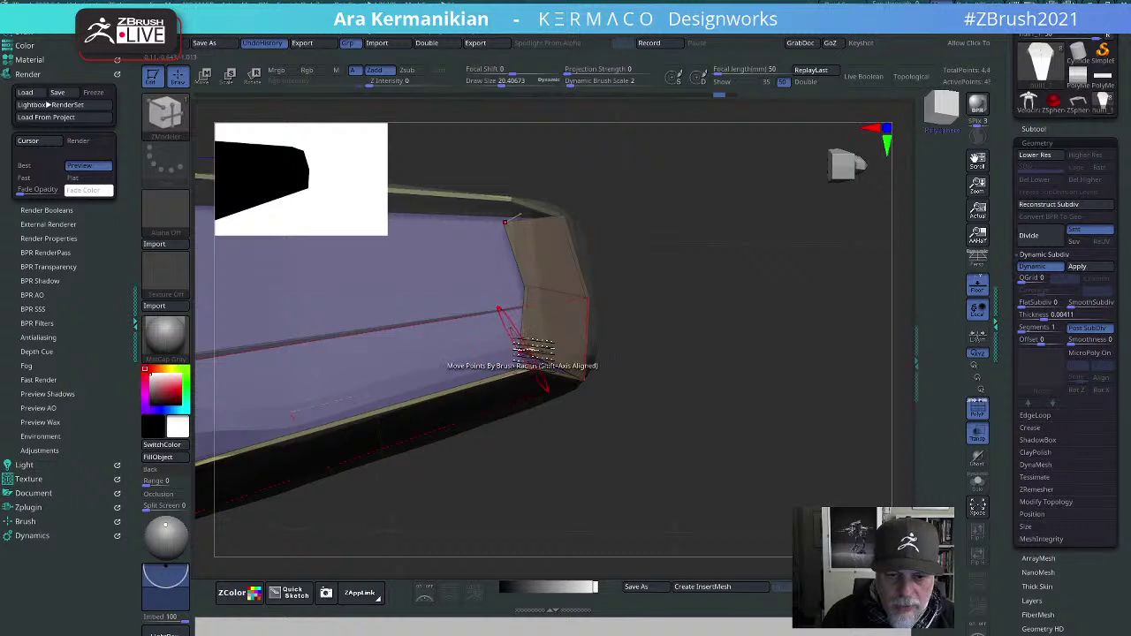
{"action": "key", "text": "s"}
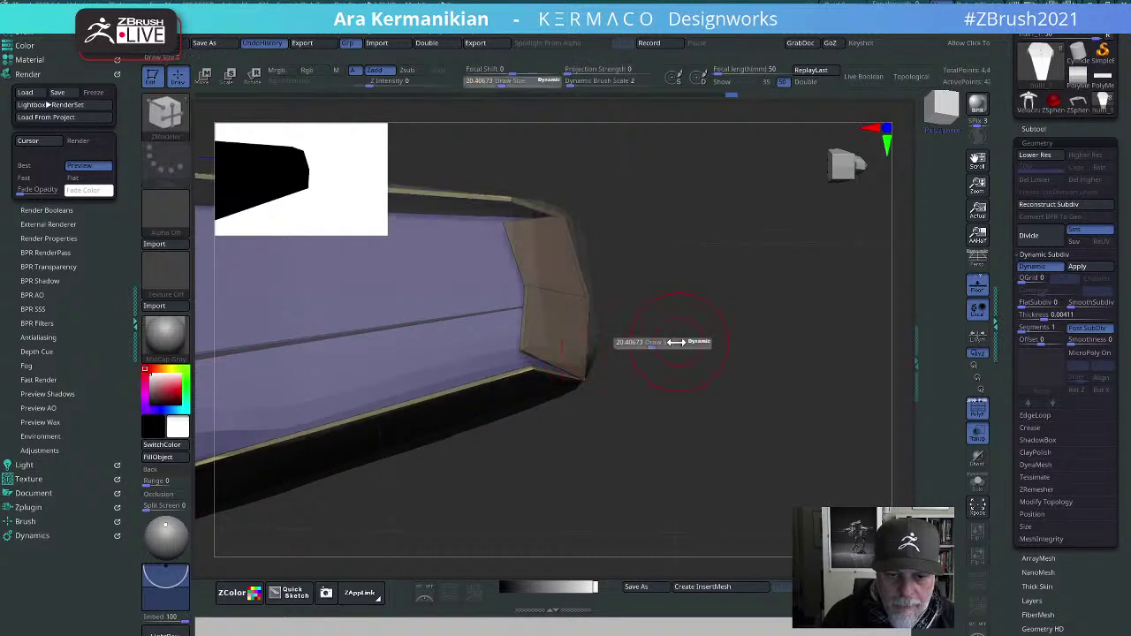
{"action": "left_click", "coordinate": [608, 343]}
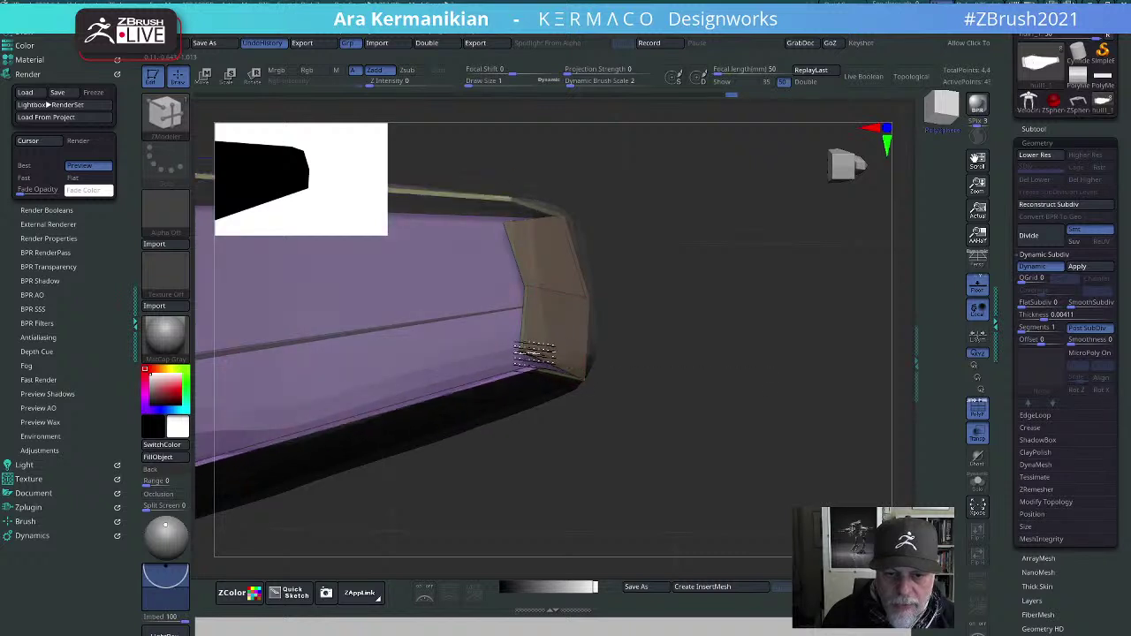
{"action": "left_click_drag", "start_coordinate": [624, 378], "coordinate": [480, 329]}
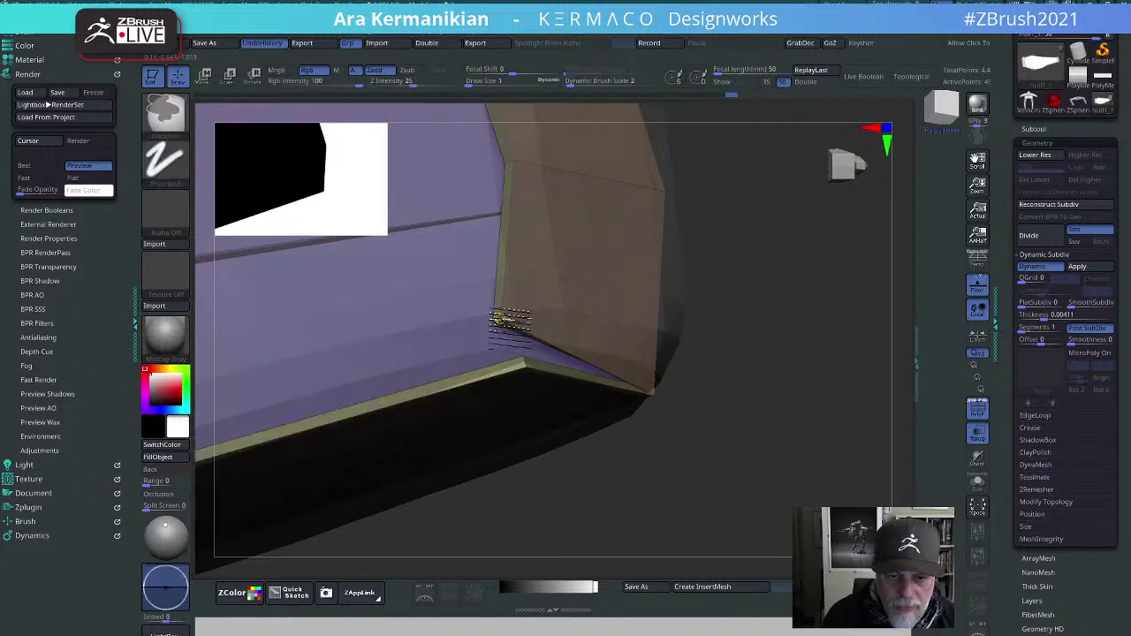
Step: Set the silhouette thumbnail size to 402
{"action": "left_click_drag", "start_coordinate": [800, 351], "coordinate": [747, 243]}
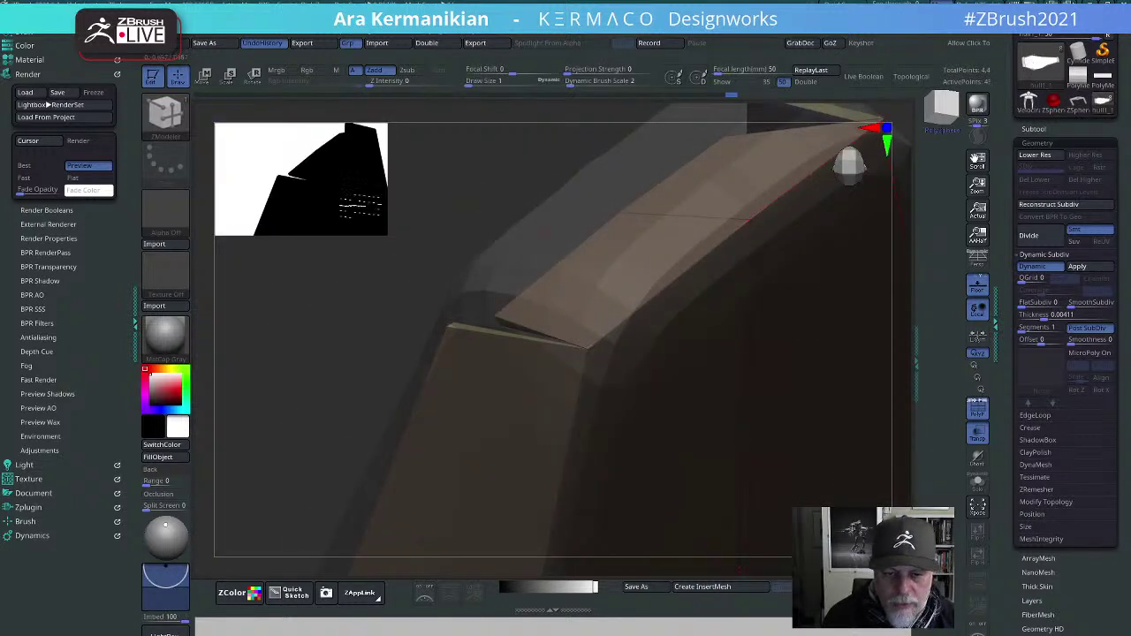
{"action": "left_click_drag", "start_coordinate": [360, 205], "coordinate": [587, 131]}
{"action": "left_click_drag", "start_coordinate": [733, 182], "coordinate": [609, 180]}
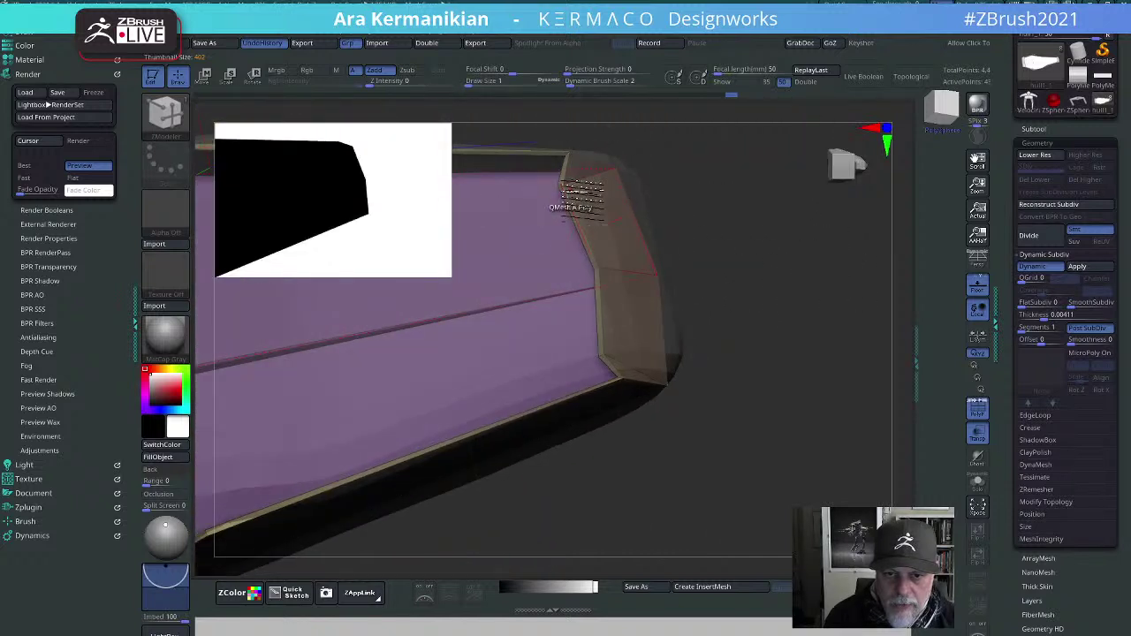
Step: Using the Move brush, pull the end panel's lower corner points onto the side panels' corners at the nose tip
{"action": "key", "text": "b"}
{"action": "key", "text": "m"}
{"action": "key", "text": "v"}
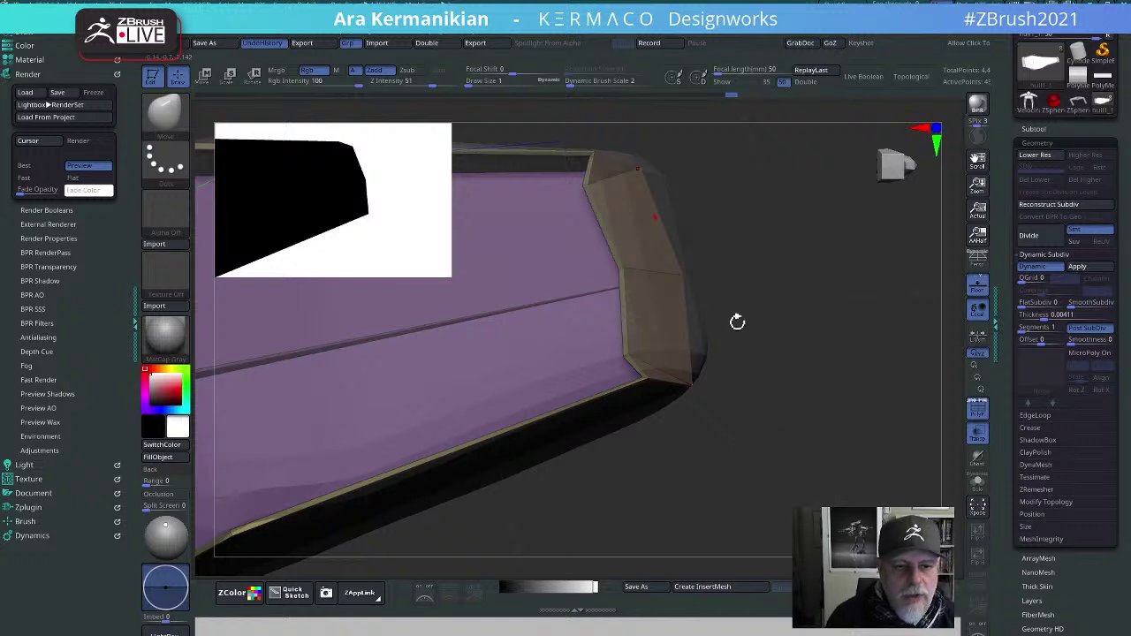
{"action": "left_click_drag", "start_coordinate": [737, 322], "coordinate": [177, 181]}
{"action": "left_click_drag", "start_coordinate": [599, 471], "coordinate": [735, 375], "text": "alt"}
{"action": "mouse_move", "coordinate": [789, 402]}
{"action": "left_mouse_down"}
{"action": "mouse_move", "coordinate": [750, 321]}
{"action": "mouse_move", "coordinate": [763, 295]}
{"action": "mouse_move", "coordinate": [774, 331]}
{"action": "mouse_move", "coordinate": [742, 412]}
{"action": "mouse_move", "coordinate": [778, 369]}
{"action": "mouse_move", "coordinate": [616, 495]}
{"action": "mouse_move", "coordinate": [617, 553]}
{"action": "mouse_move", "coordinate": [631, 518]}
{"action": "mouse_move", "coordinate": [651, 508]}
{"action": "mouse_move", "coordinate": [660, 538]}
{"action": "mouse_move", "coordinate": [799, 430]}
{"action": "mouse_move", "coordinate": [736, 394]}
{"action": "left_mouse_up"}
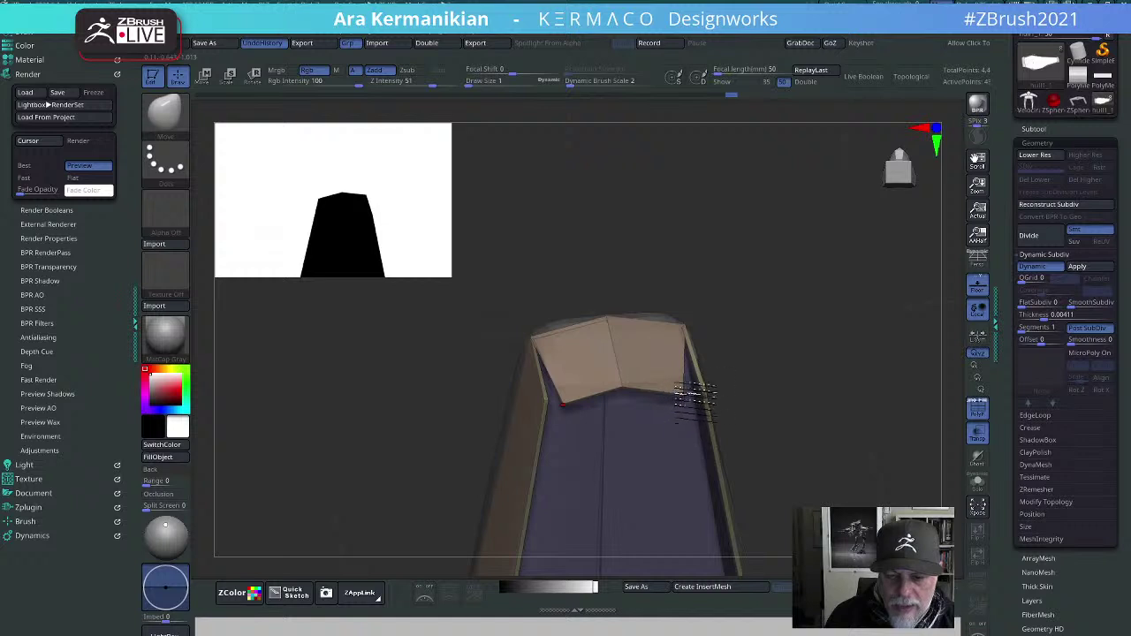
{"action": "left_click_drag", "start_coordinate": [826, 429], "coordinate": [830, 422]}
{"action": "left_click", "coordinate": [977, 462]}
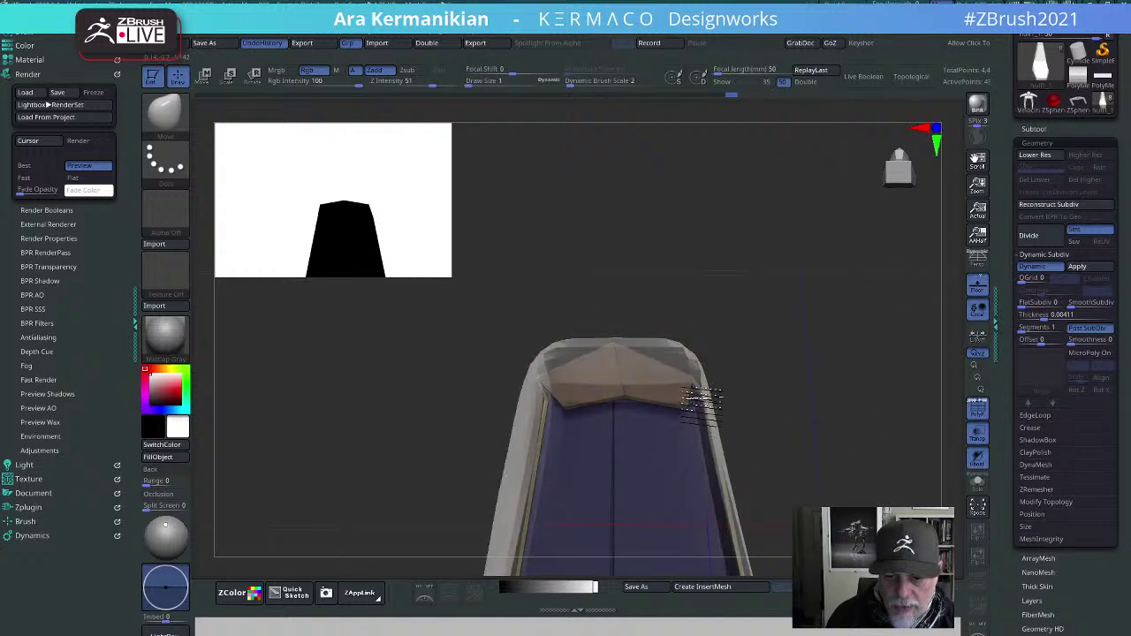
{"action": "left_click_drag", "start_coordinate": [805, 398], "coordinate": [908, 385], "text": "alt"}
{"action": "left_click", "coordinate": [977, 457]}
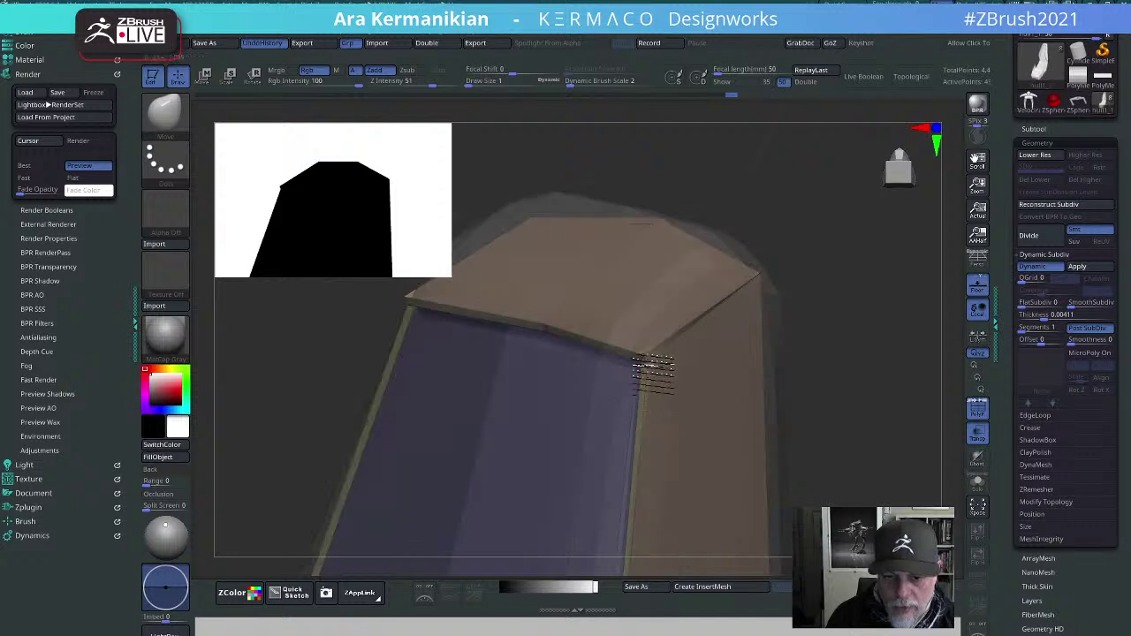
{"action": "mouse_move", "coordinate": [646, 357]}
{"action": "left_mouse_down"}
{"action": "mouse_move", "coordinate": [651, 338]}
{"action": "mouse_move", "coordinate": [654, 357]}
{"action": "left_mouse_up"}
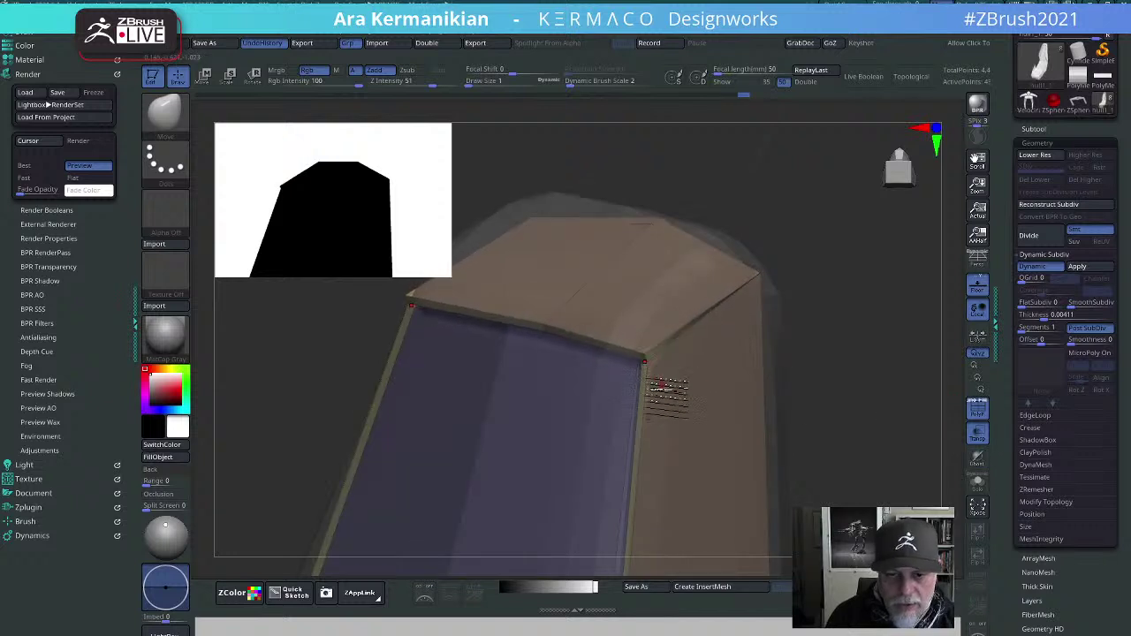
Step: Switch back to the ZModeler brush and mirror and weld the plate with its closed nose corners
{"action": "key", "text": "b"}
{"action": "key", "text": "z"}
{"action": "key", "text": "m"}
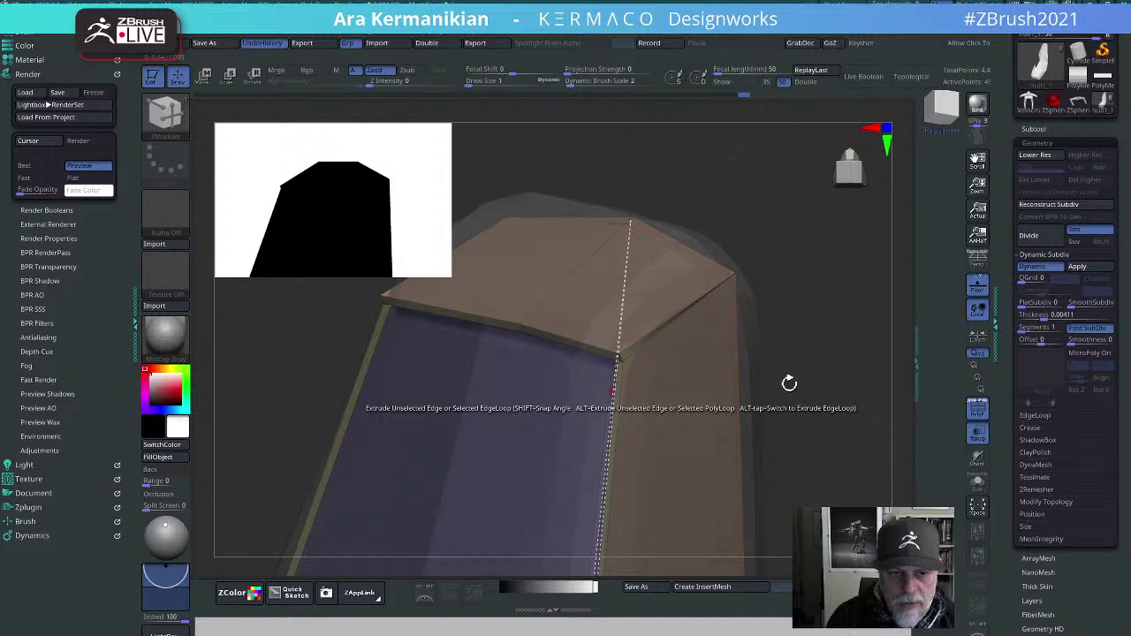
{"action": "left_click_drag", "start_coordinate": [910, 415], "coordinate": [909, 442]}
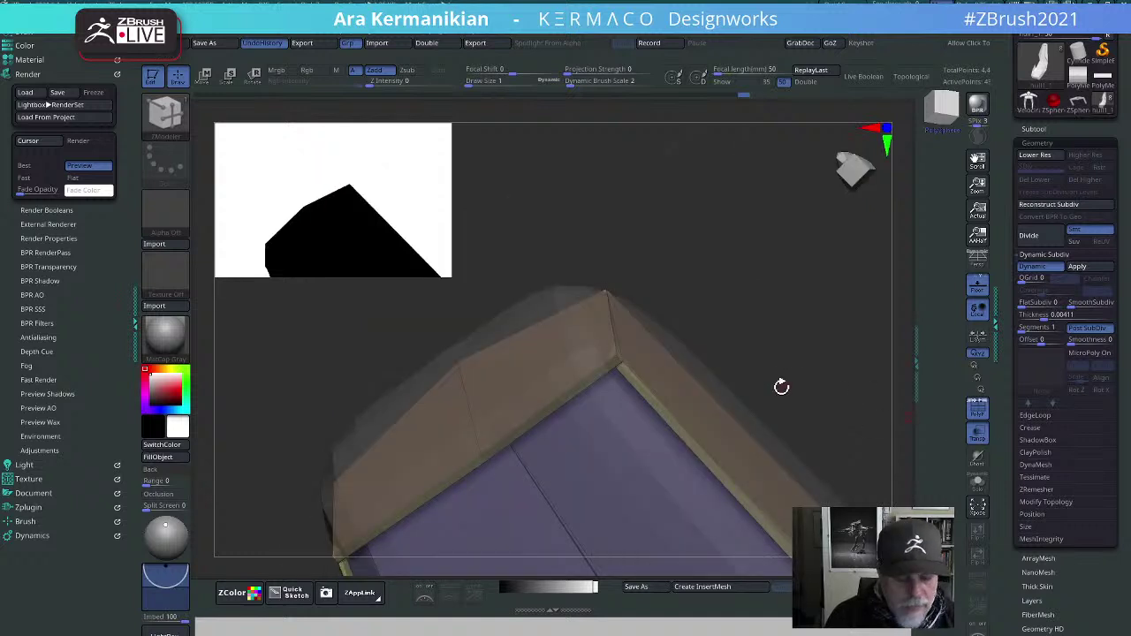
{"action": "key", "text": "space"}
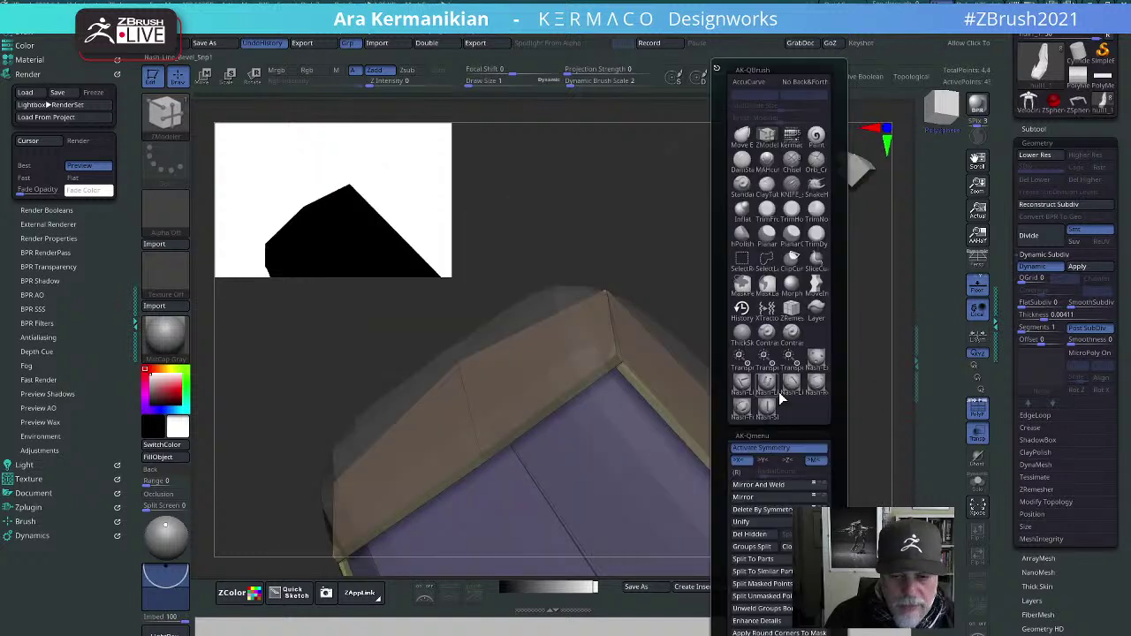
{"action": "left_click", "coordinate": [784, 487]}
Step: Undo the trial shift of the nose-tip corner point and refit it where the end and side panels meet
{"action": "left_click_drag", "start_coordinate": [790, 424], "coordinate": [711, 216]}
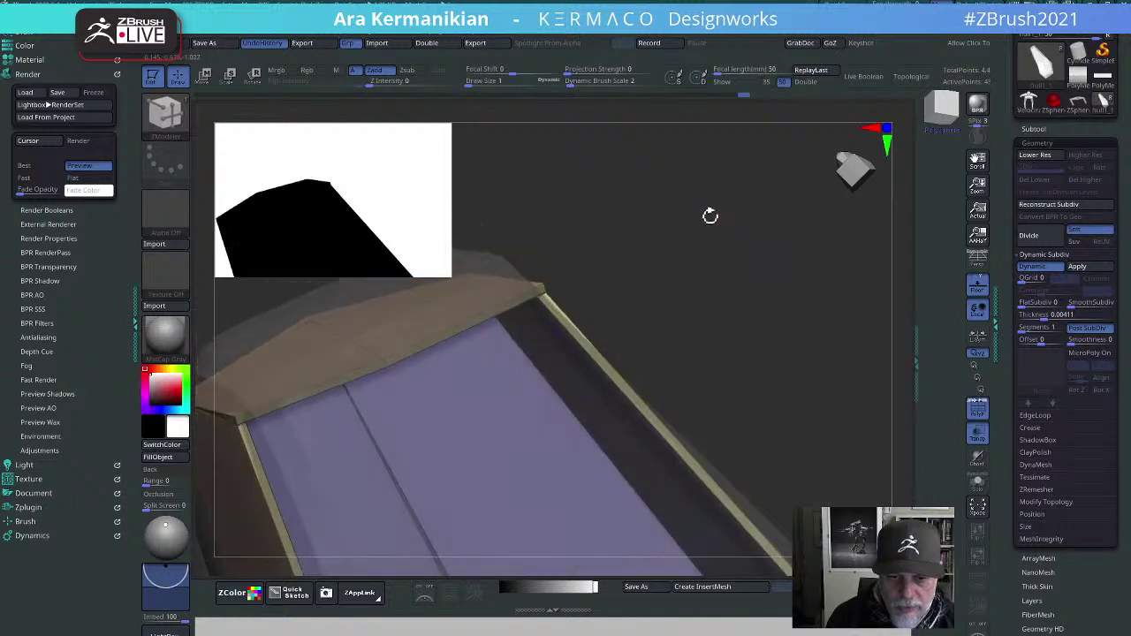
{"action": "left_click_drag", "start_coordinate": [543, 292], "coordinate": [566, 286]}
{"action": "key", "text": "ctrl+z"}
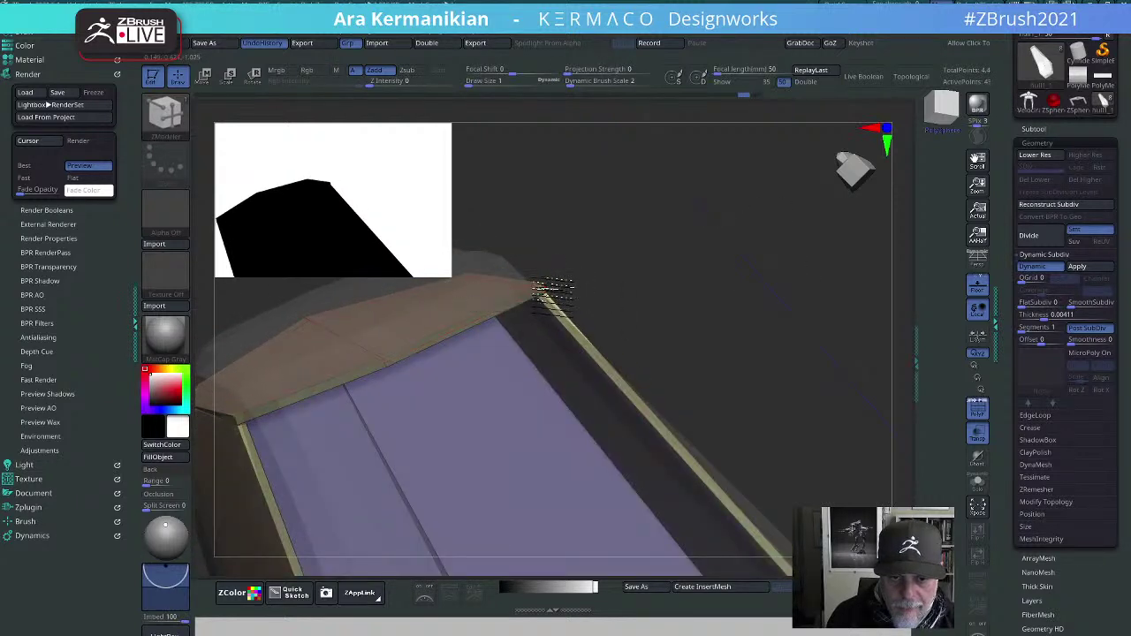
{"action": "left_click_drag", "start_coordinate": [722, 331], "coordinate": [769, 256]}
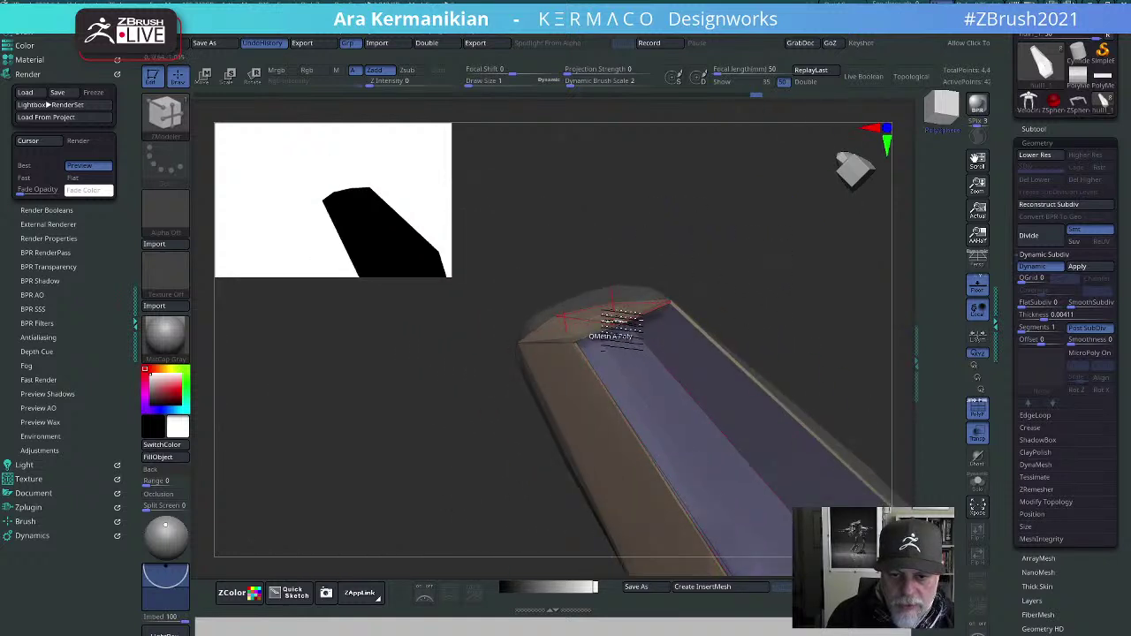
Step: Try to extrude the end panel's lower edge outward at the nose tip
{"action": "left_click_drag", "start_coordinate": [698, 255], "coordinate": [796, 240]}
{"action": "left_click_drag", "start_coordinate": [810, 327], "coordinate": [748, 283]}
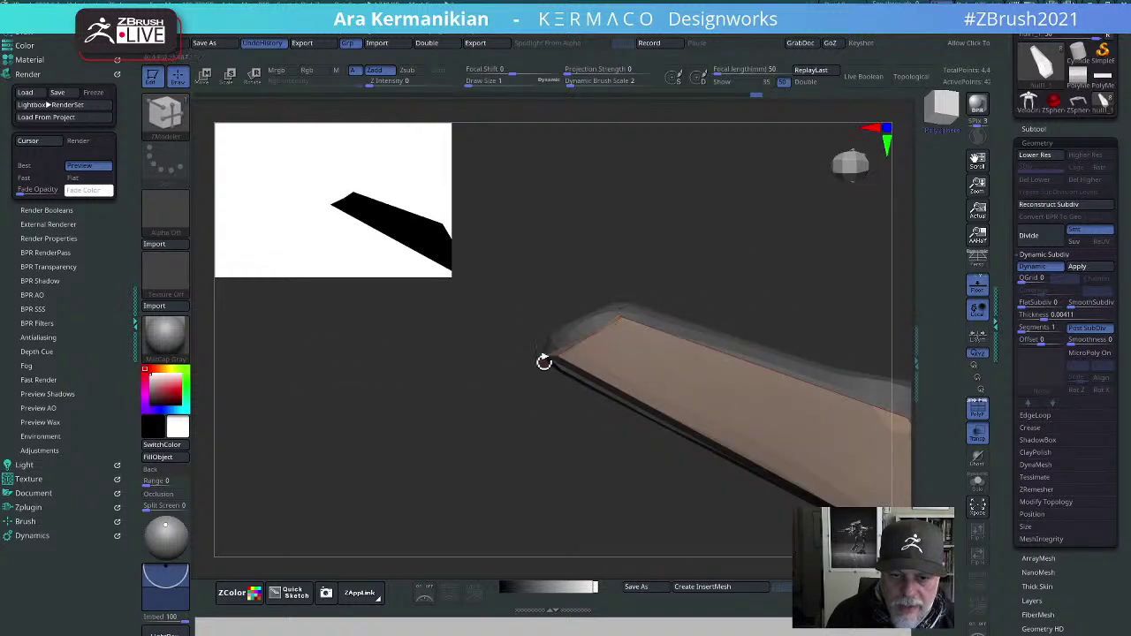
{"action": "mouse_move", "coordinate": [642, 248]}
{"action": "left_mouse_down"}
{"action": "mouse_move", "coordinate": [689, 248]}
{"action": "mouse_move", "coordinate": [732, 218]}
{"action": "mouse_move", "coordinate": [783, 266]}
{"action": "mouse_move", "coordinate": [750, 291]}
{"action": "mouse_move", "coordinate": [677, 301]}
{"action": "mouse_move", "coordinate": [630, 322]}
{"action": "left_mouse_up"}
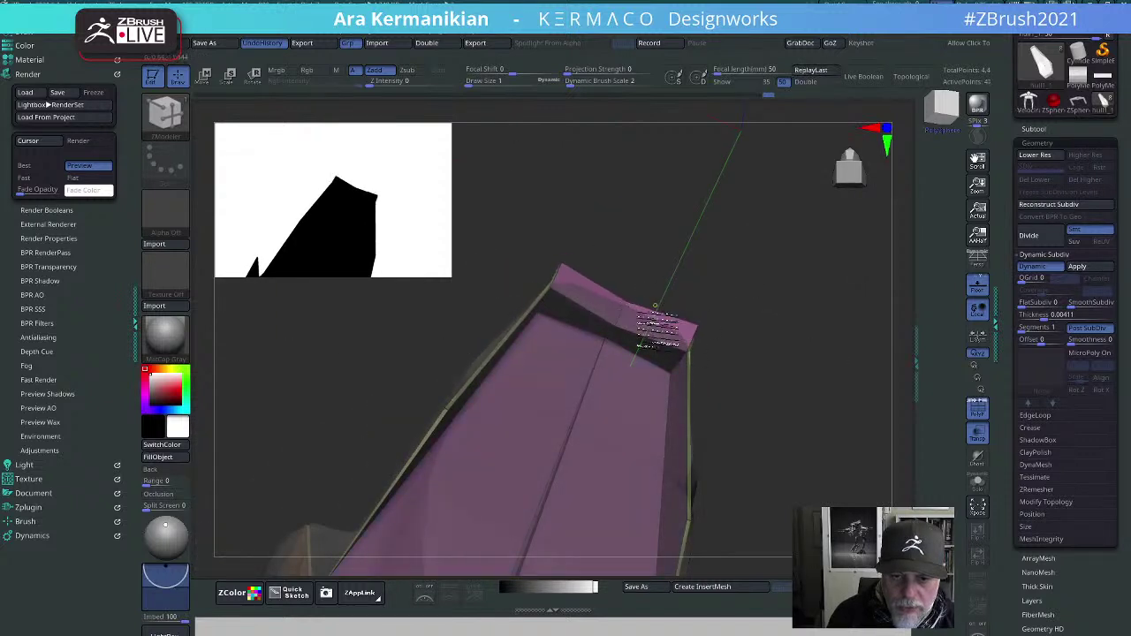
{"action": "left_click_drag", "start_coordinate": [656, 322], "coordinate": [624, 326]}
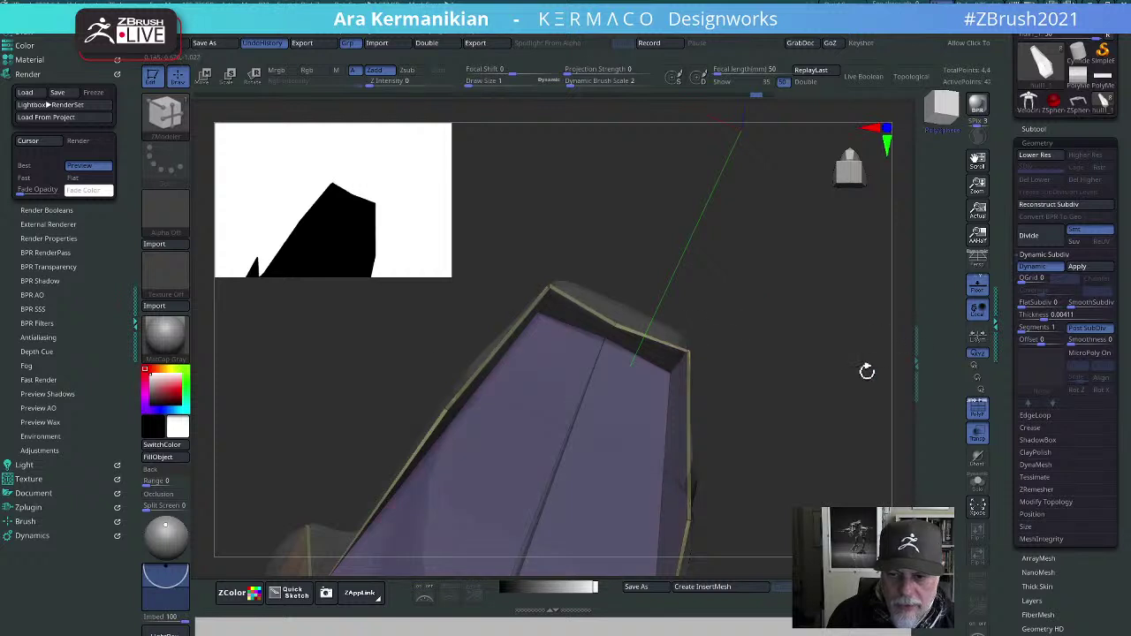
Step: Switch to the Move brush, turn on Ghost transparency and refit the end panel's corner points to the hull at the nose tip
{"action": "key", "text": "b"}
{"action": "key", "text": "m"}
{"action": "key", "text": "v"}
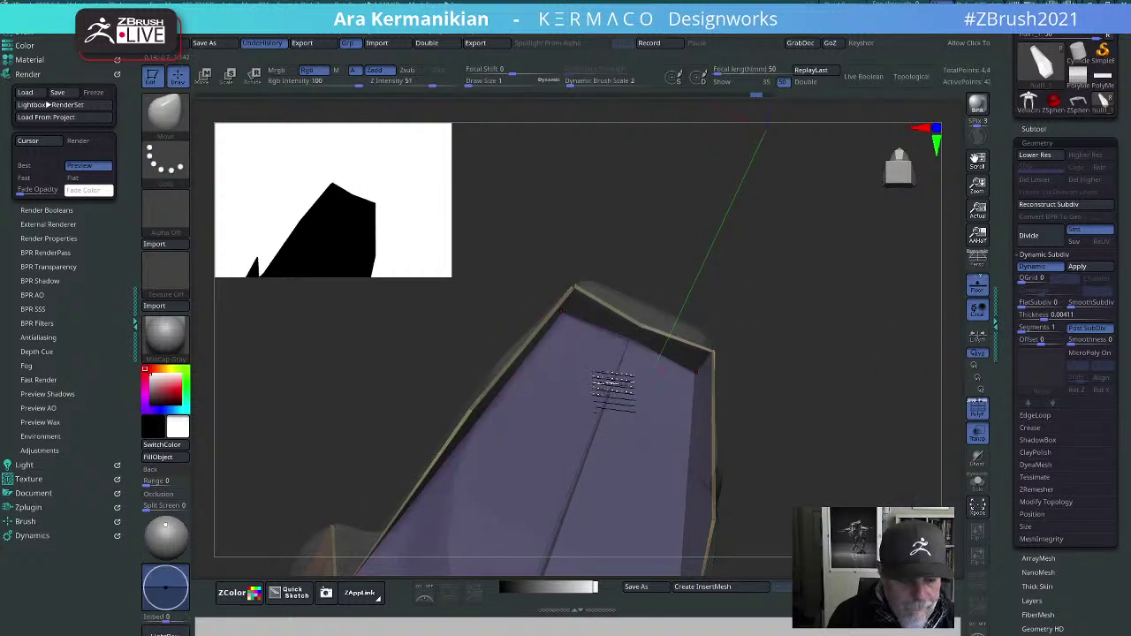
{"action": "left_click_drag", "start_coordinate": [976, 369], "coordinate": [992, 430]}
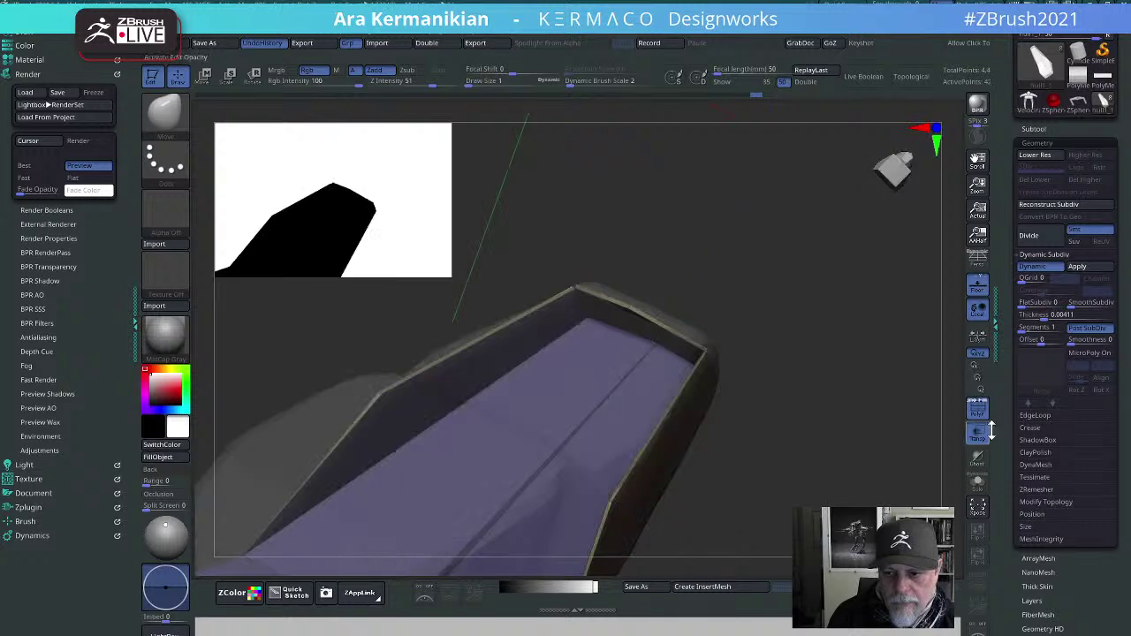
{"action": "left_click", "coordinate": [977, 460]}
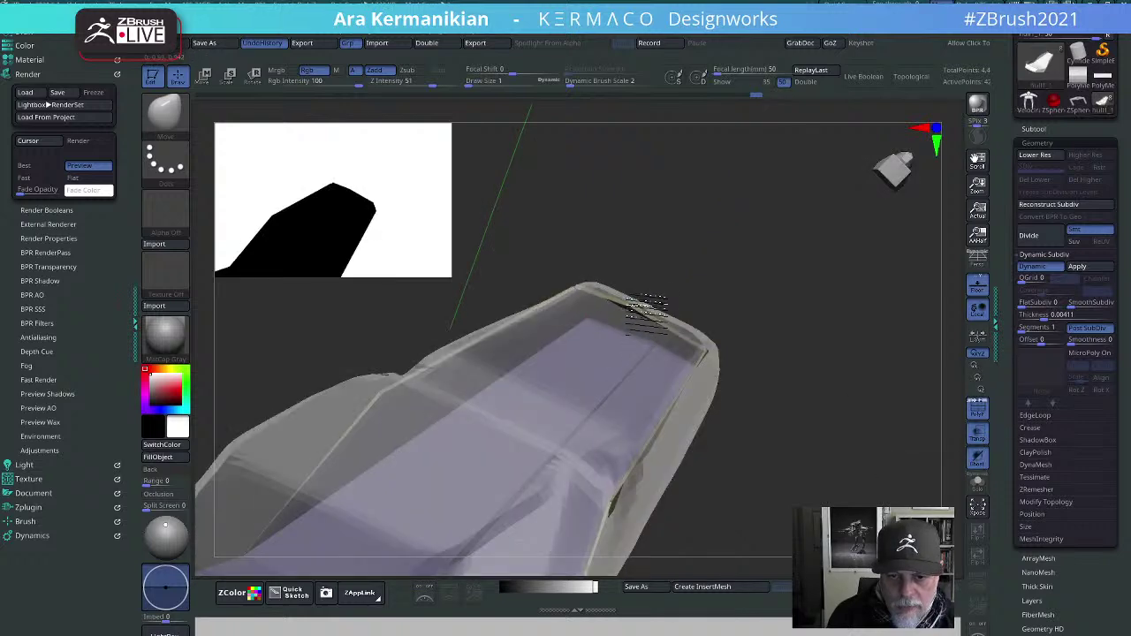
{"action": "left_click_drag", "start_coordinate": [736, 288], "coordinate": [630, 303]}
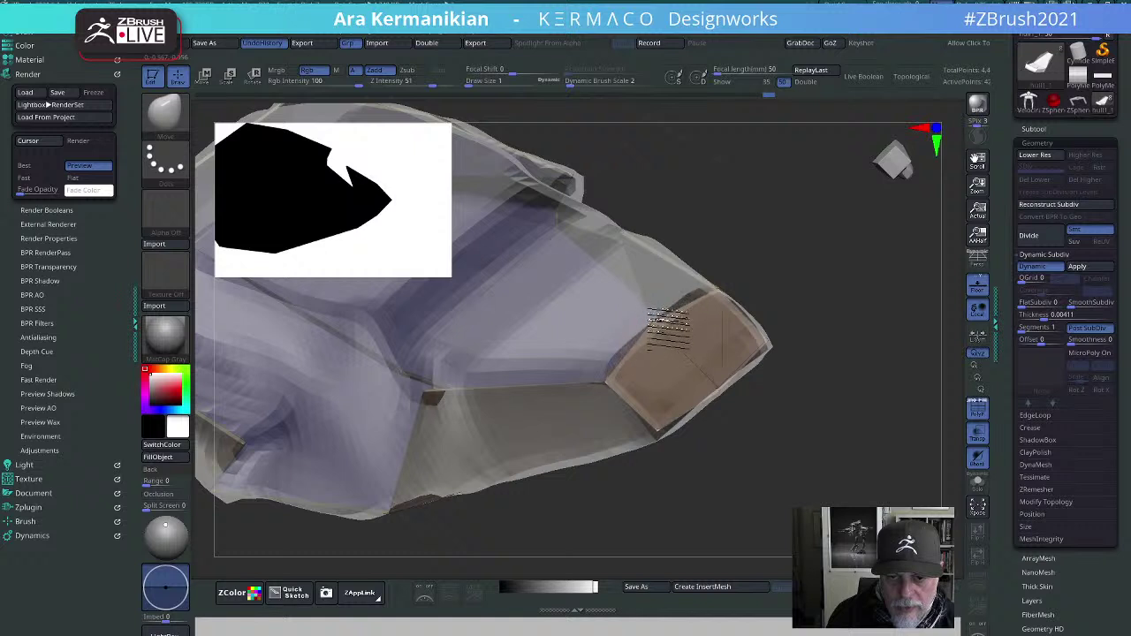
{"action": "left_click_drag", "start_coordinate": [854, 419], "coordinate": [544, 320]}
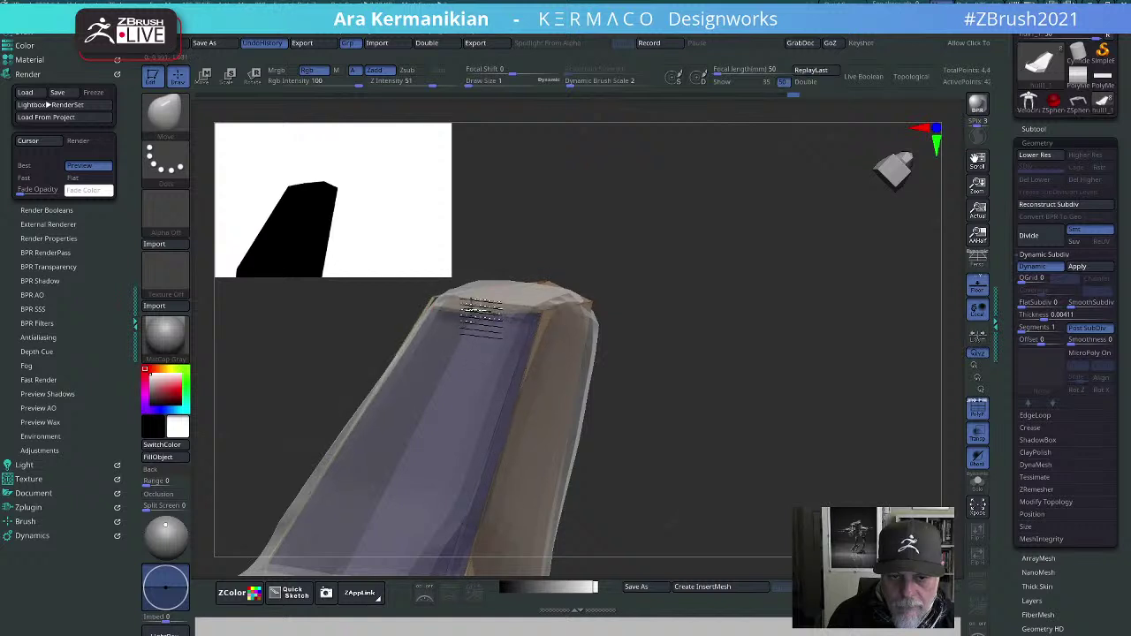
{"action": "left_click_drag", "start_coordinate": [674, 245], "coordinate": [853, 372]}
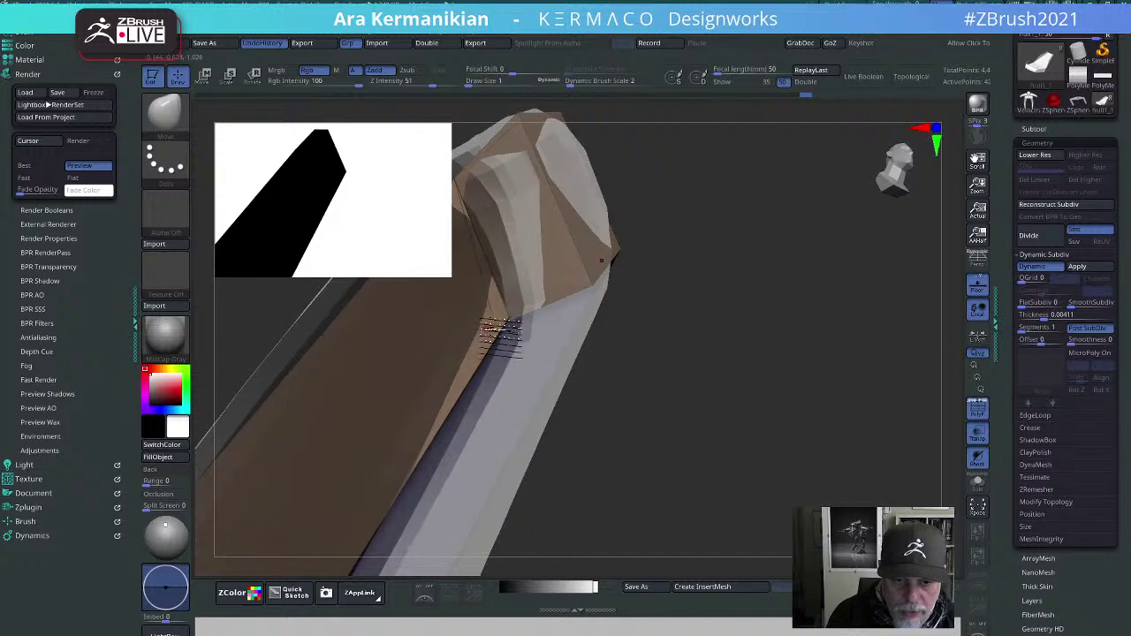
Step: Mirror and weld the plate with its refitted nose-tip corners
{"action": "right_click_drag", "start_coordinate": [518, 323], "coordinate": [818, 292]}
{"action": "key", "text": "space"}
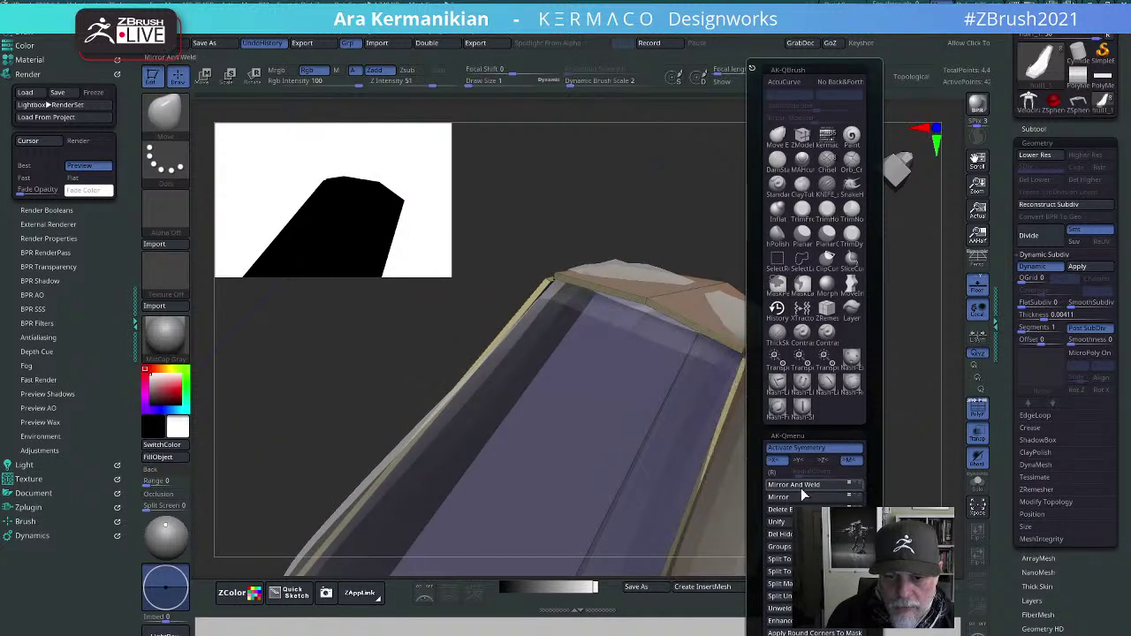
{"action": "key", "text": "space"}
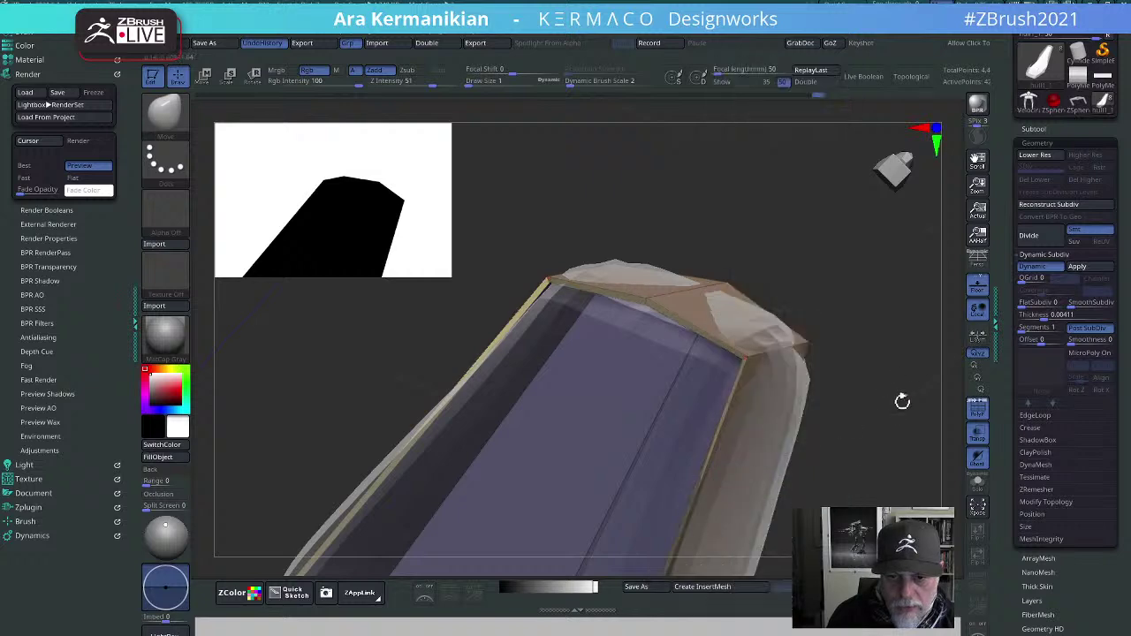
{"action": "left_click_drag", "start_coordinate": [902, 399], "coordinate": [686, 367]}
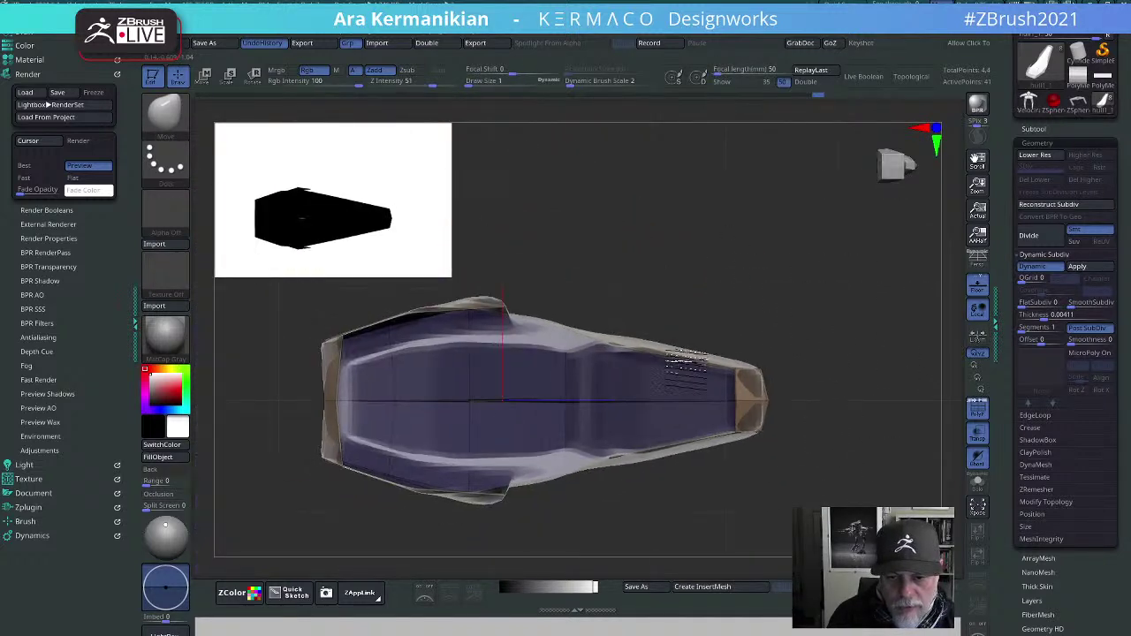
Step: Switch back to the ZModeler brush, turn off Ghost and extrude strips inward from the side panels' lower edges under the nose
{"action": "key", "text": "b"}
{"action": "key", "text": "z"}
{"action": "key", "text": "m"}
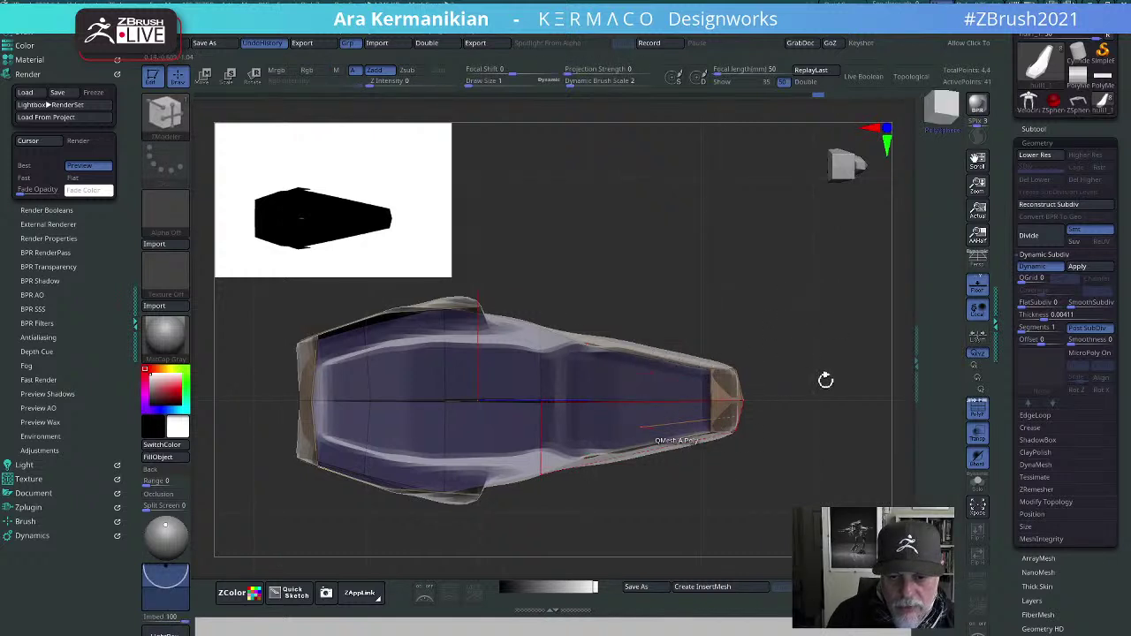
{"action": "left_click_drag", "start_coordinate": [825, 380], "coordinate": [919, 433]}
{"action": "left_click", "coordinate": [978, 461]}
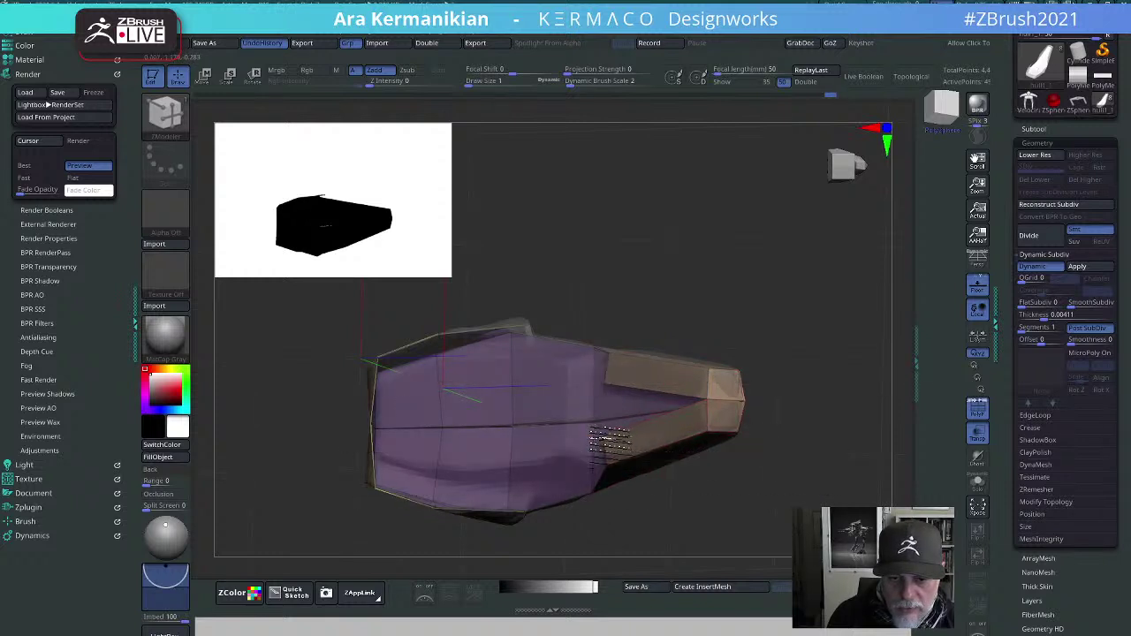
Step: Undo the trial edit near the underside strip and refit the strip's inner rear corner
{"action": "left_click", "coordinate": [603, 431]}
{"action": "key", "text": "ctrl+z"}
{"action": "left_click_drag", "start_coordinate": [808, 450], "coordinate": [758, 252]}
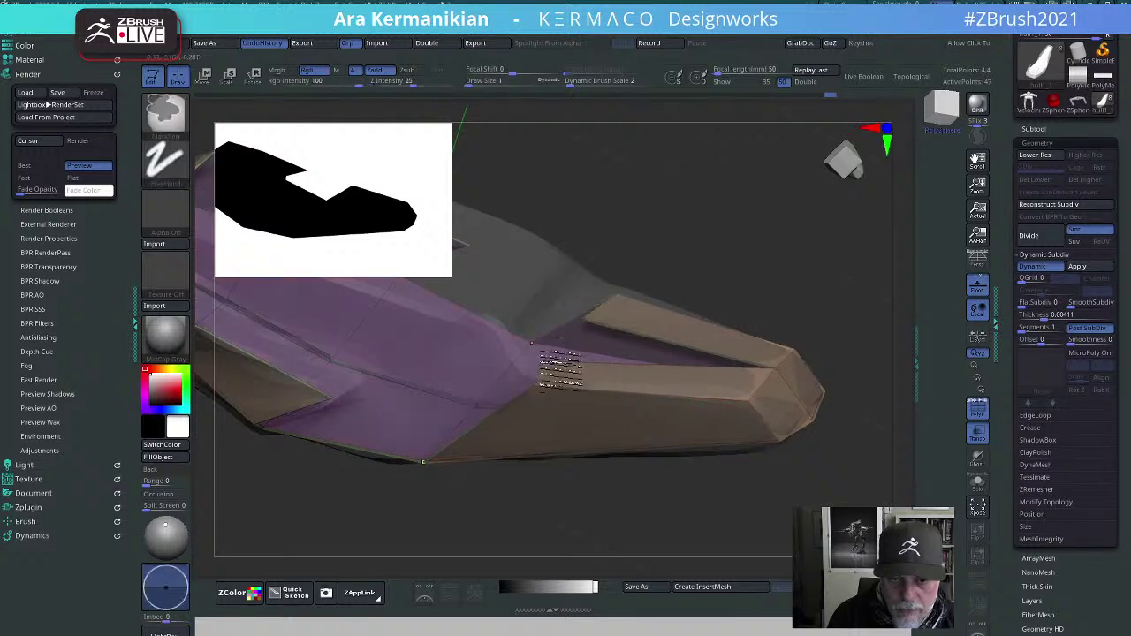
{"action": "left_click_drag", "start_coordinate": [703, 292], "coordinate": [745, 221]}
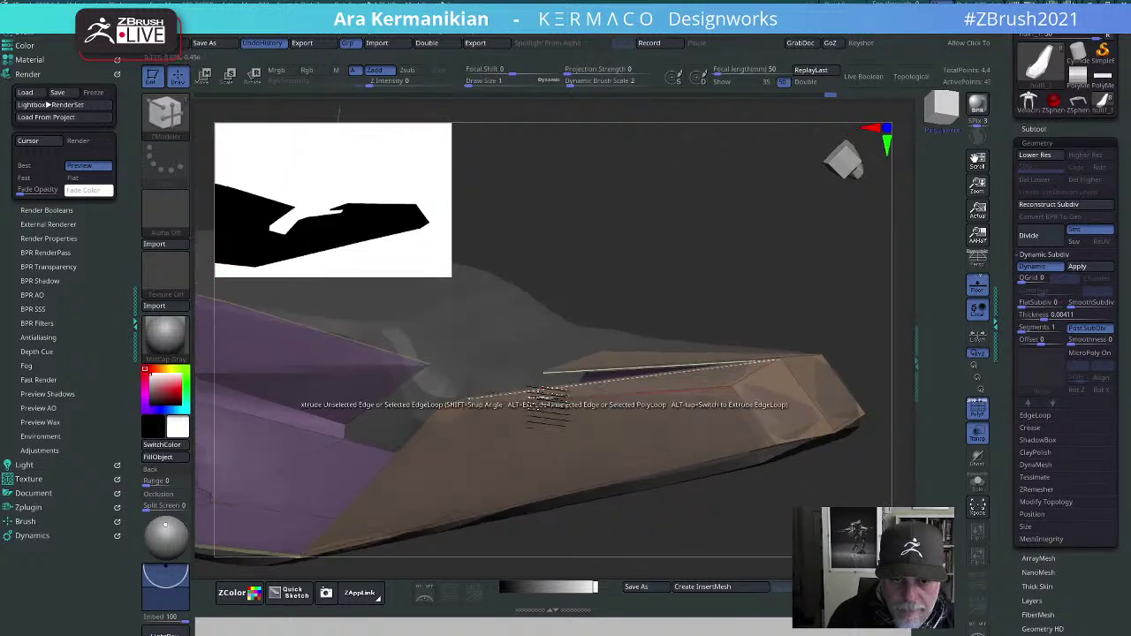
{"action": "left_click", "coordinate": [541, 374]}
{"action": "left_click_drag", "start_coordinate": [527, 387], "coordinate": [741, 396]}
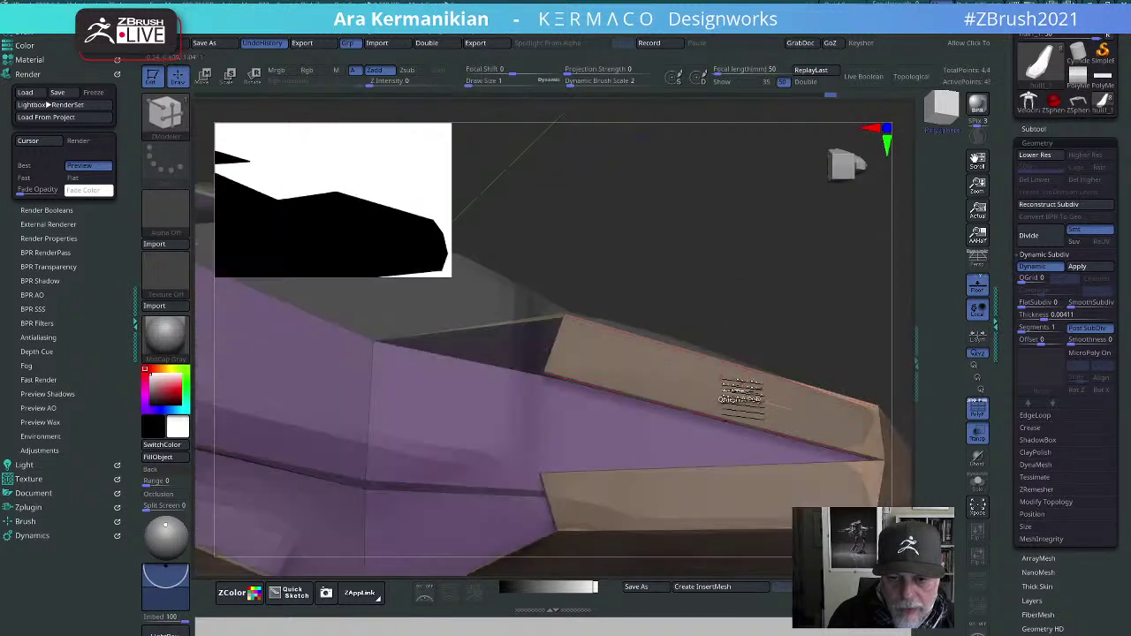
Step: Set the ZModeler polygon action to Do Nothing and undo the trial edit on the underside strip
{"action": "key", "text": "space"}
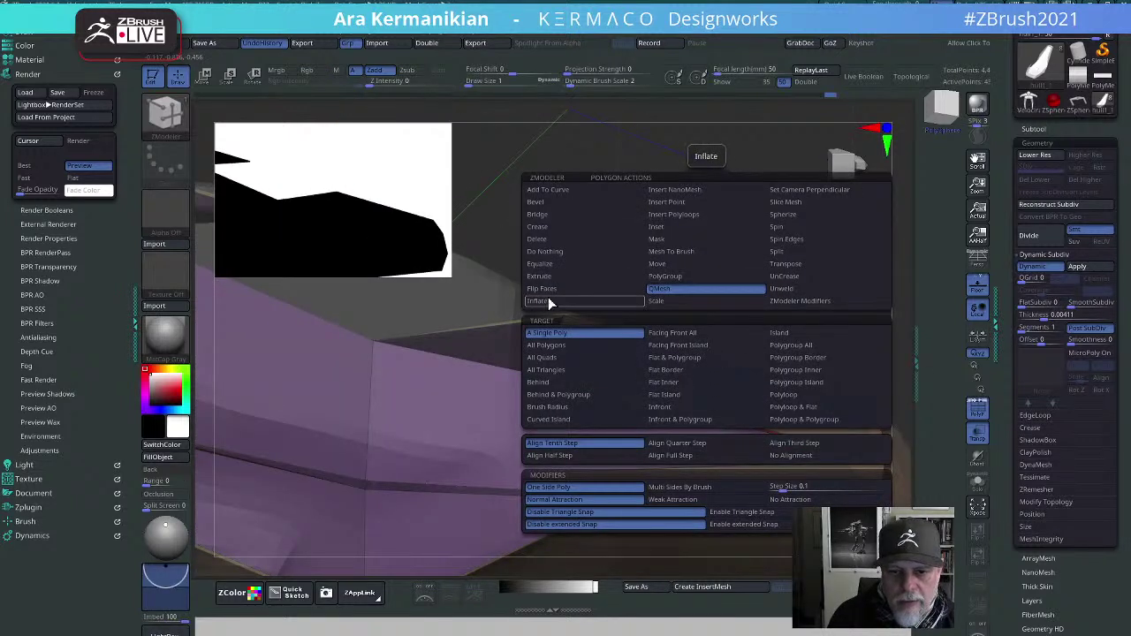
{"action": "left_click", "coordinate": [609, 252]}
{"action": "left_click", "coordinate": [656, 302]}
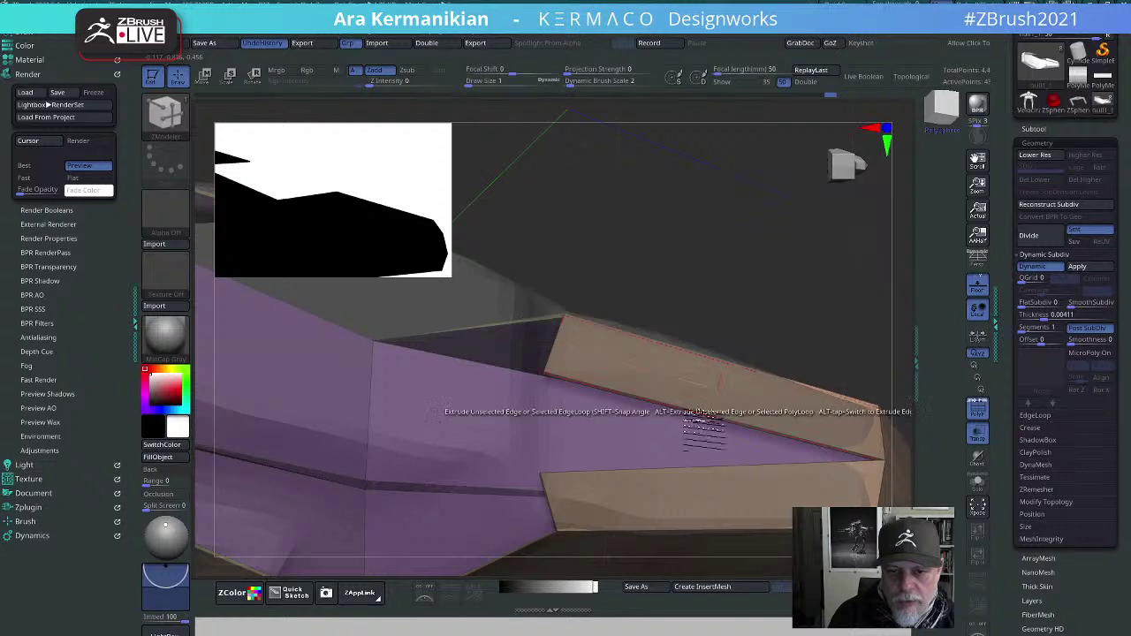
{"action": "mouse_move", "coordinate": [712, 310]}
{"action": "left_mouse_down"}
{"action": "mouse_move", "coordinate": [740, 197]}
{"action": "mouse_move", "coordinate": [745, 256]}
{"action": "mouse_move", "coordinate": [537, 320]}
{"action": "mouse_move", "coordinate": [539, 361]}
{"action": "left_mouse_up"}
{"action": "key", "text": "ctrl+z"}
Step: Mirror and weld the plate with its underside nose strips, and replace the expanded Render settings with the Brush settings
{"action": "left_click_drag", "start_coordinate": [741, 181], "coordinate": [707, 274]}
{"action": "key", "text": "ctrl+space"}
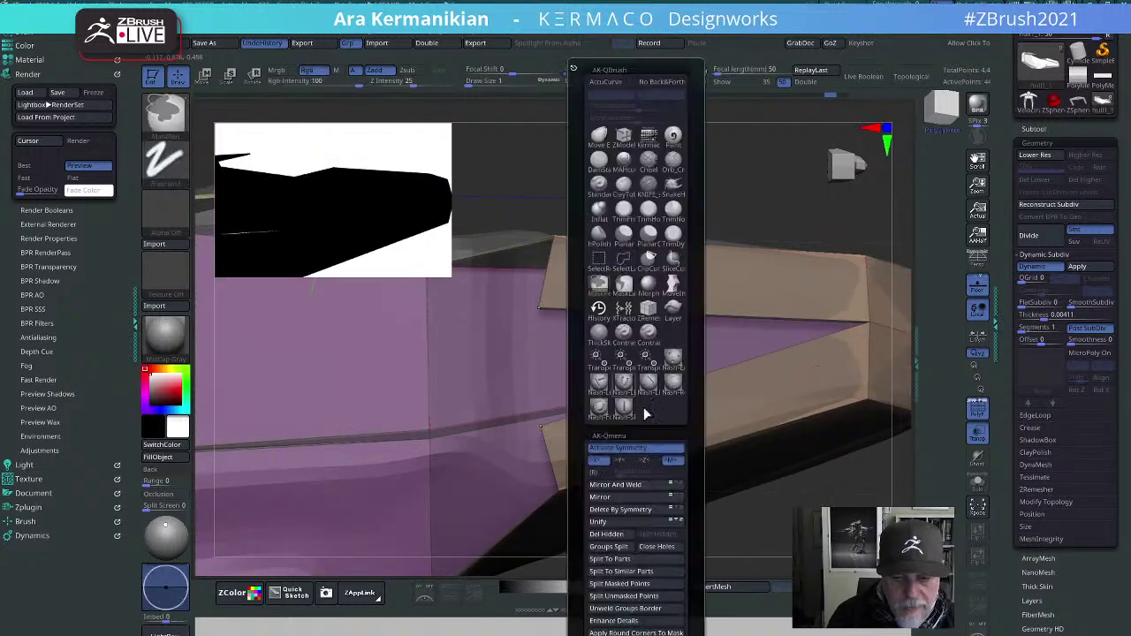
{"action": "left_click", "coordinate": [623, 487]}
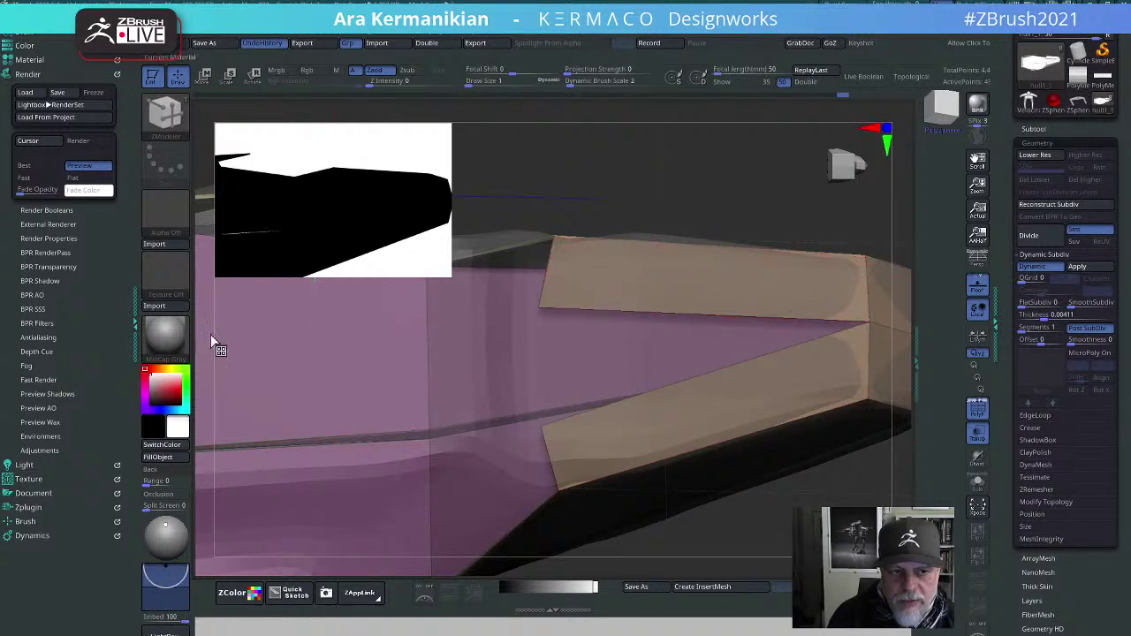
{"action": "left_click", "coordinate": [19, 74]}
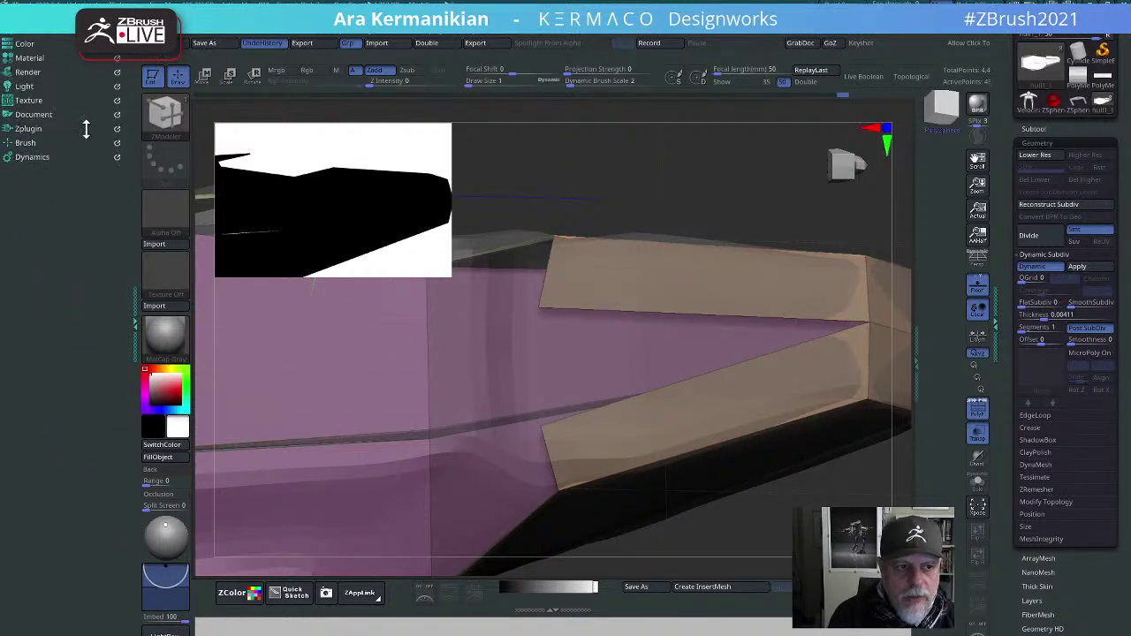
{"action": "left_click", "coordinate": [24, 144]}
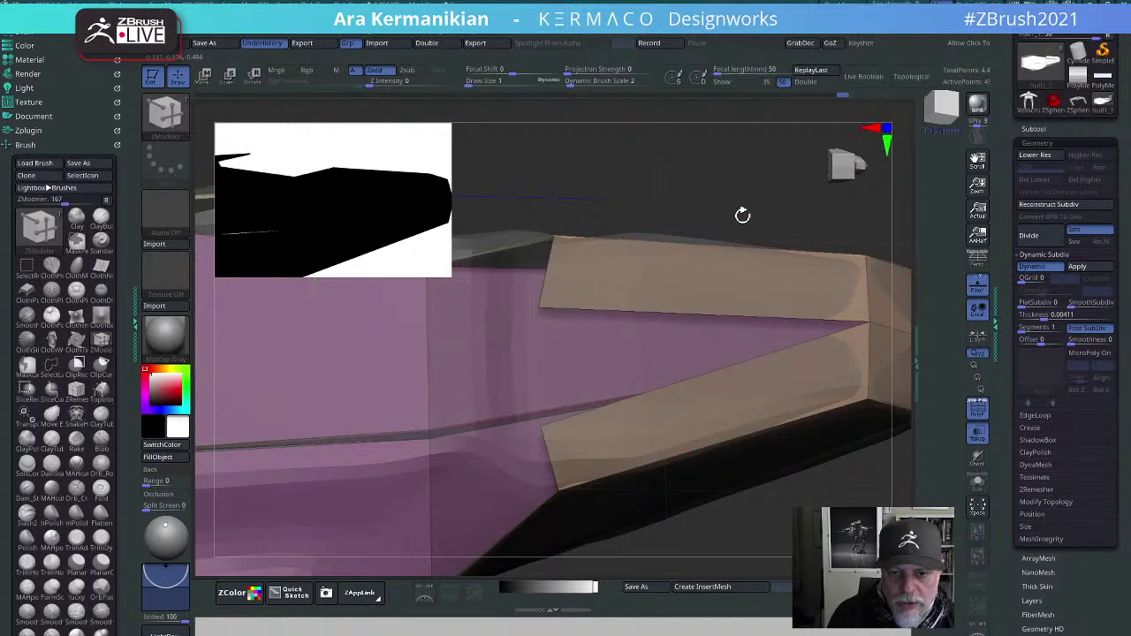
Step: Examine how the nose strips and side panels meet around the side opening, undoing the trial drag on the side edge
{"action": "left_click_drag", "start_coordinate": [742, 214], "coordinate": [670, 233]}
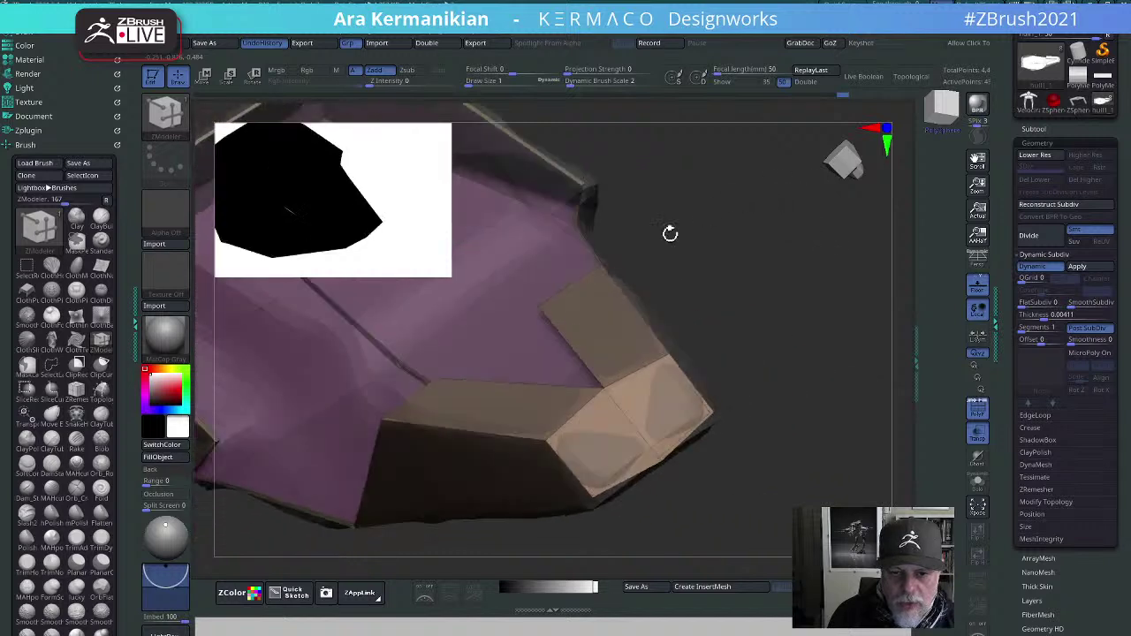
{"action": "left_click_drag", "start_coordinate": [800, 269], "coordinate": [606, 348]}
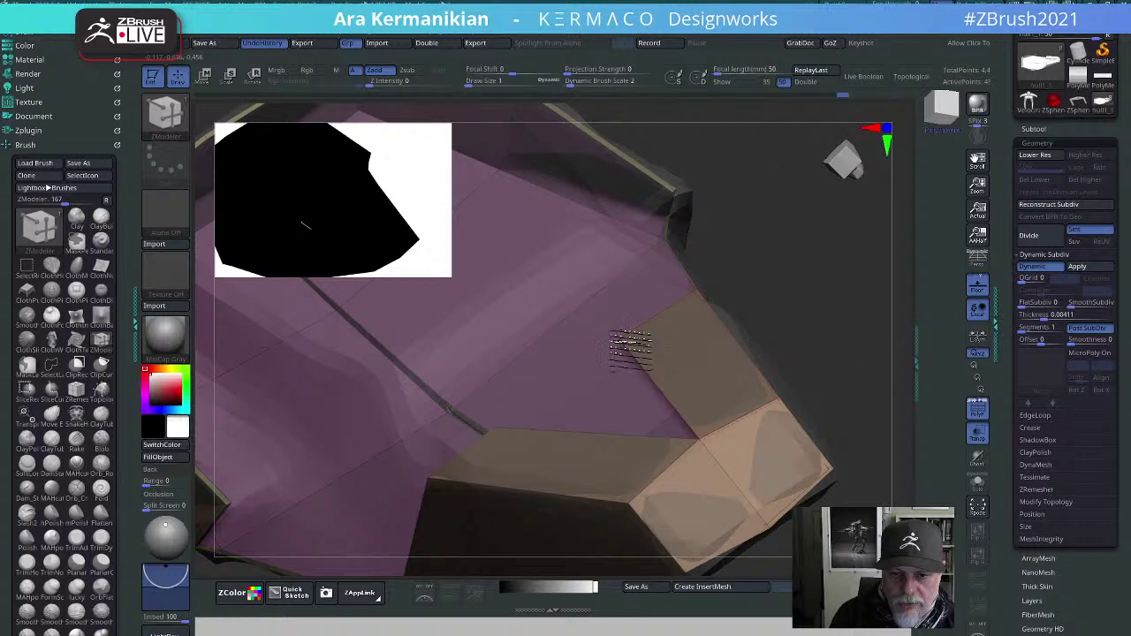
{"action": "left_click_drag", "start_coordinate": [856, 307], "coordinate": [714, 510]}
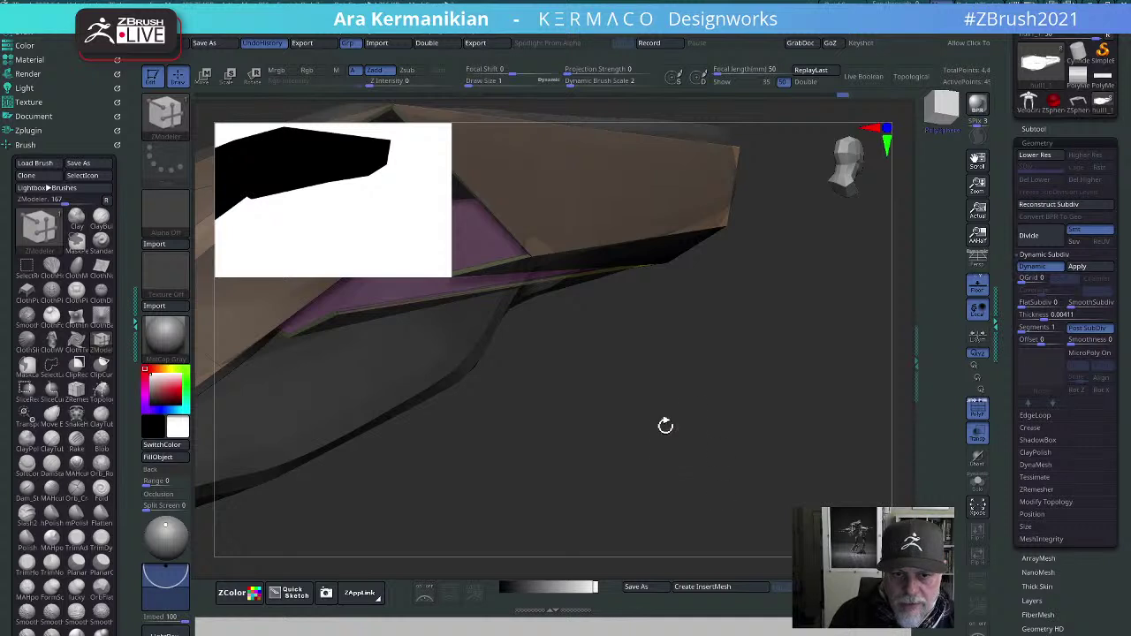
{"action": "left_click_drag", "start_coordinate": [666, 426], "coordinate": [739, 376]}
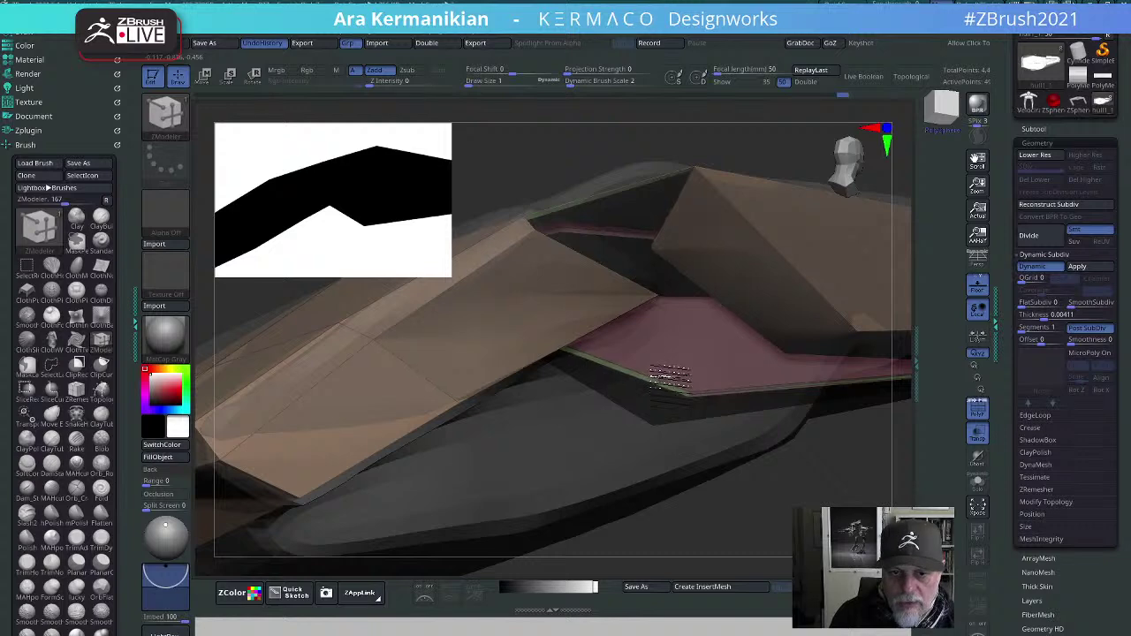
{"action": "left_click_drag", "start_coordinate": [670, 378], "coordinate": [619, 478]}
{"action": "key", "text": "ctrl+z"}
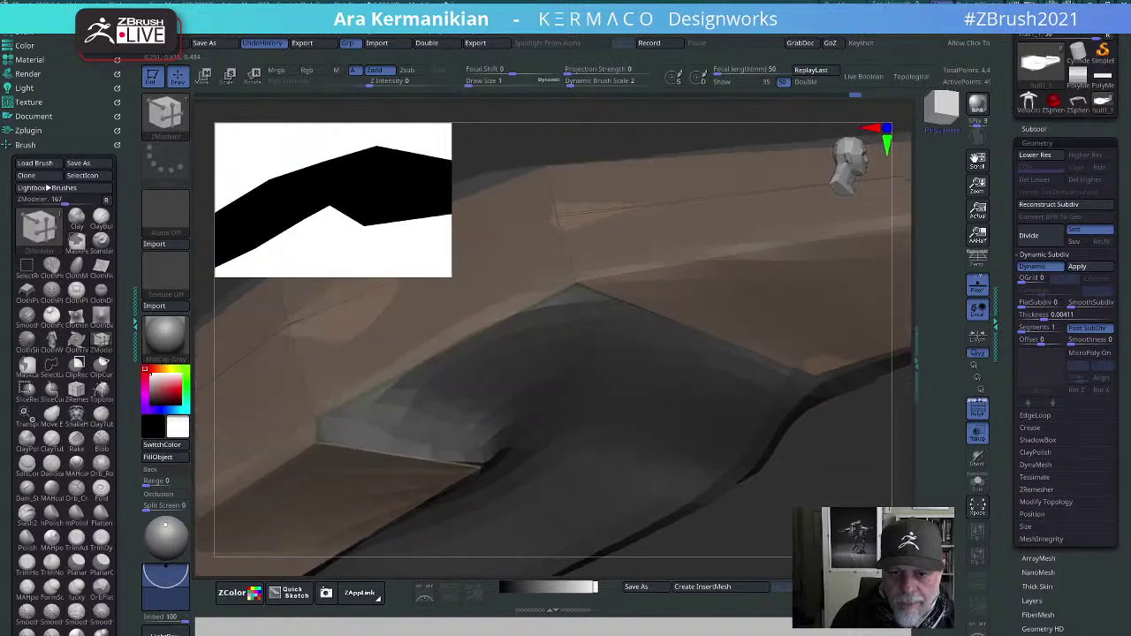
{"action": "left_click_drag", "start_coordinate": [792, 433], "coordinate": [808, 465]}
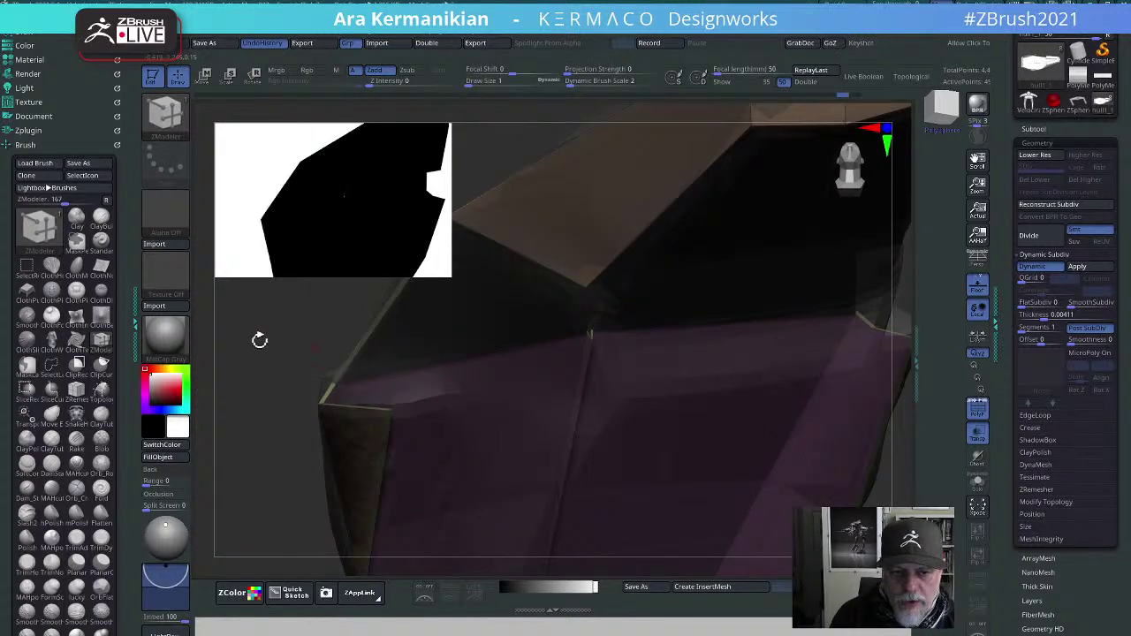
{"action": "left_click_drag", "start_coordinate": [259, 340], "coordinate": [373, 365]}
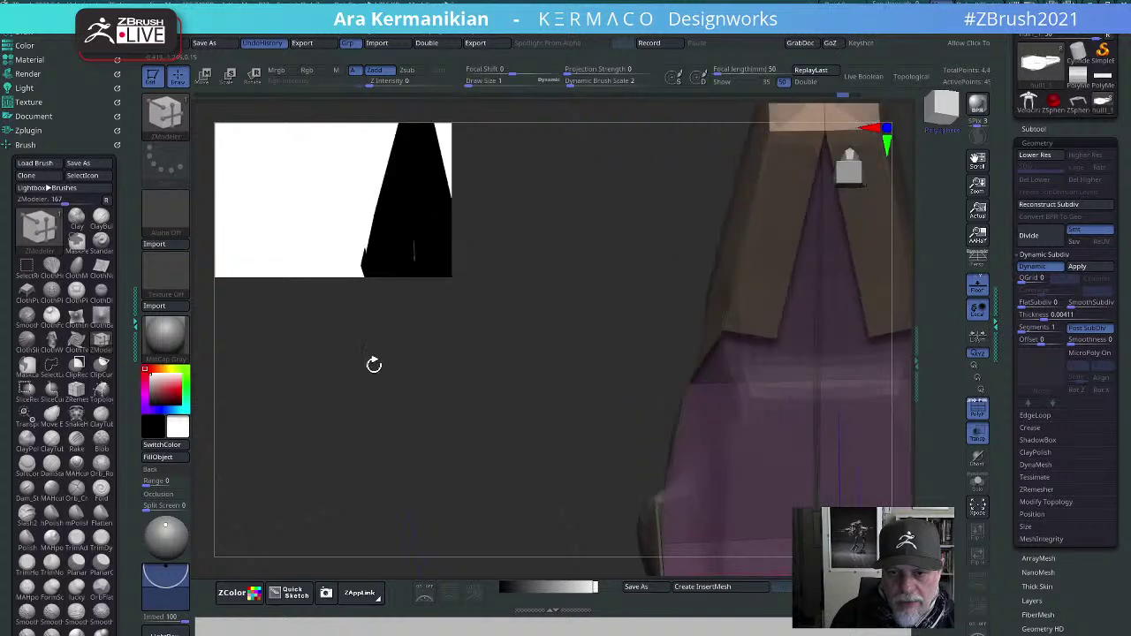
Step: Move an underside strip's inner rear corner point toward the plate's centreline
{"action": "left_click_drag", "start_coordinate": [471, 395], "coordinate": [239, 391]}
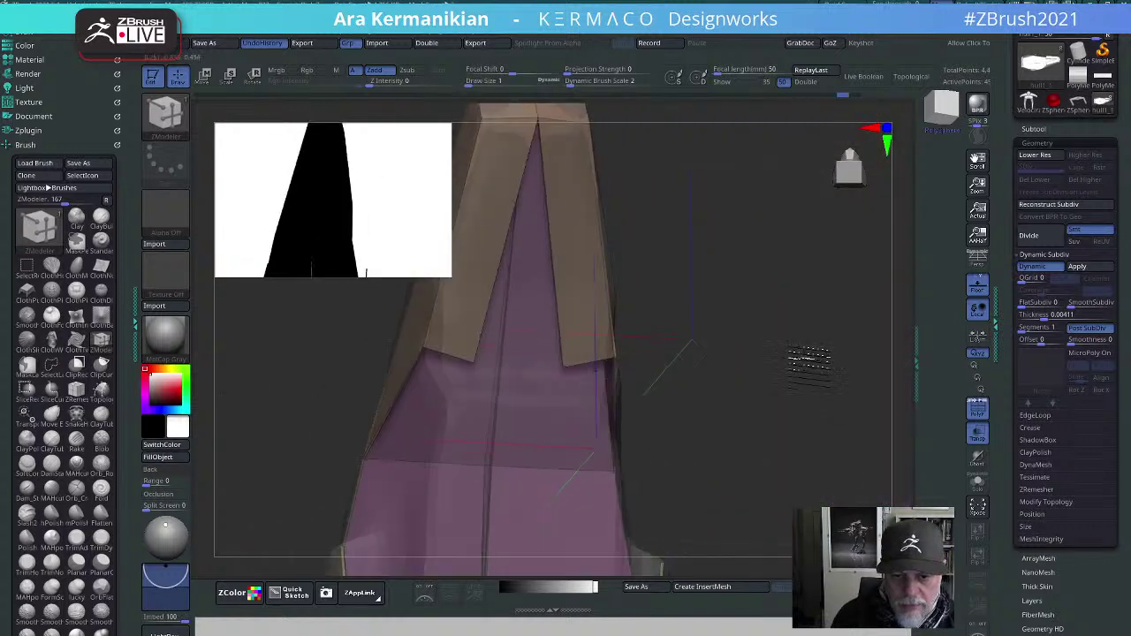
{"action": "left_click_drag", "start_coordinate": [803, 361], "coordinate": [551, 309]}
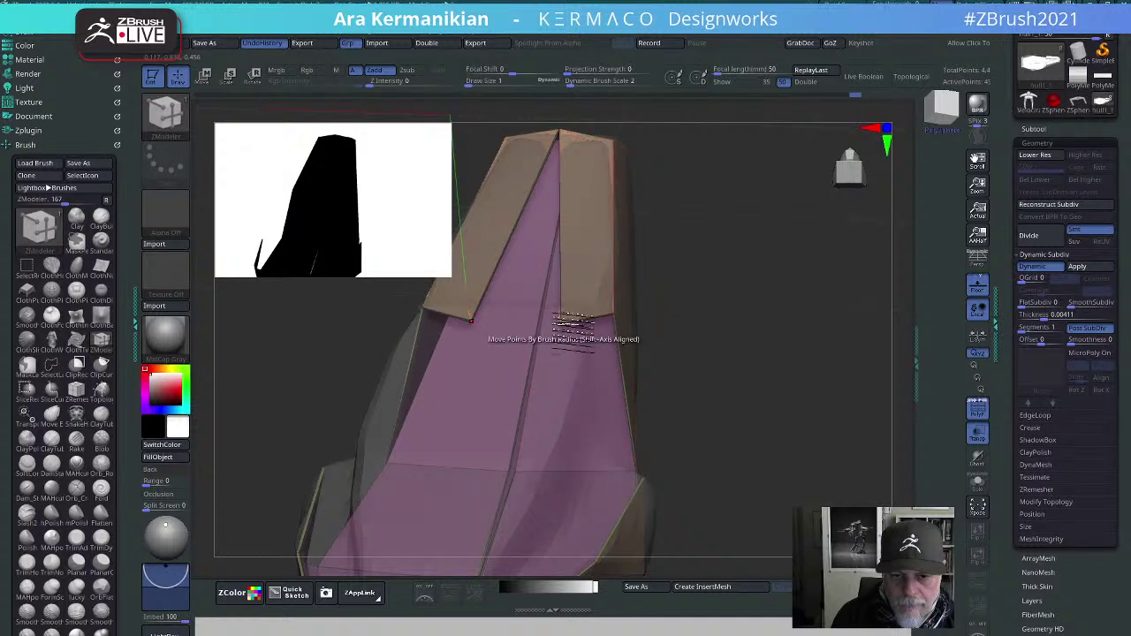
{"action": "left_click_drag", "start_coordinate": [577, 305], "coordinate": [519, 343]}
{"action": "left_click_drag", "start_coordinate": [796, 369], "coordinate": [611, 298]}
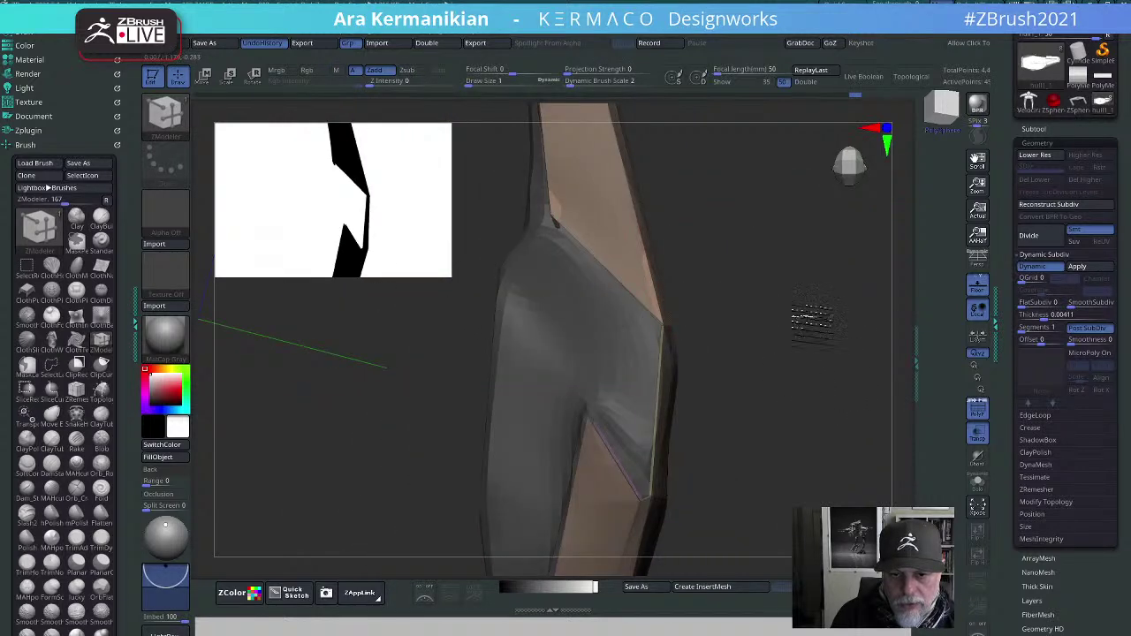
Step: Choose the Insert edge action with a single edge loop and extrude the top panel's side edge down over the side-wall gap
{"action": "left_click_drag", "start_coordinate": [803, 323], "coordinate": [727, 315]}
{"action": "left_click_drag", "start_coordinate": [661, 287], "coordinate": [687, 436]}
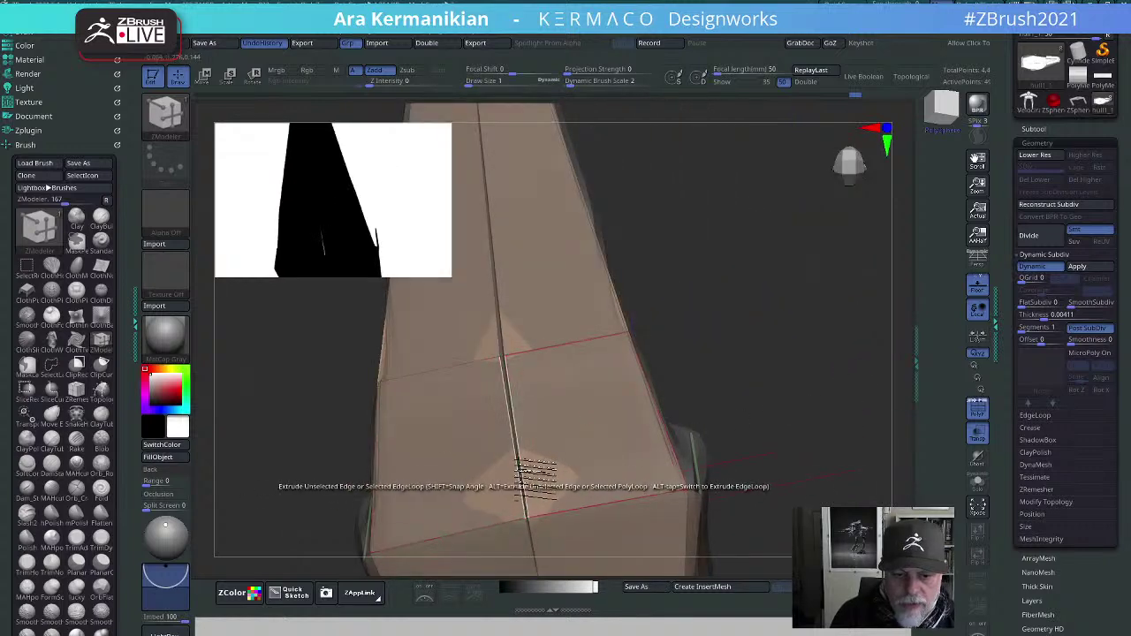
{"action": "key", "text": "space"}
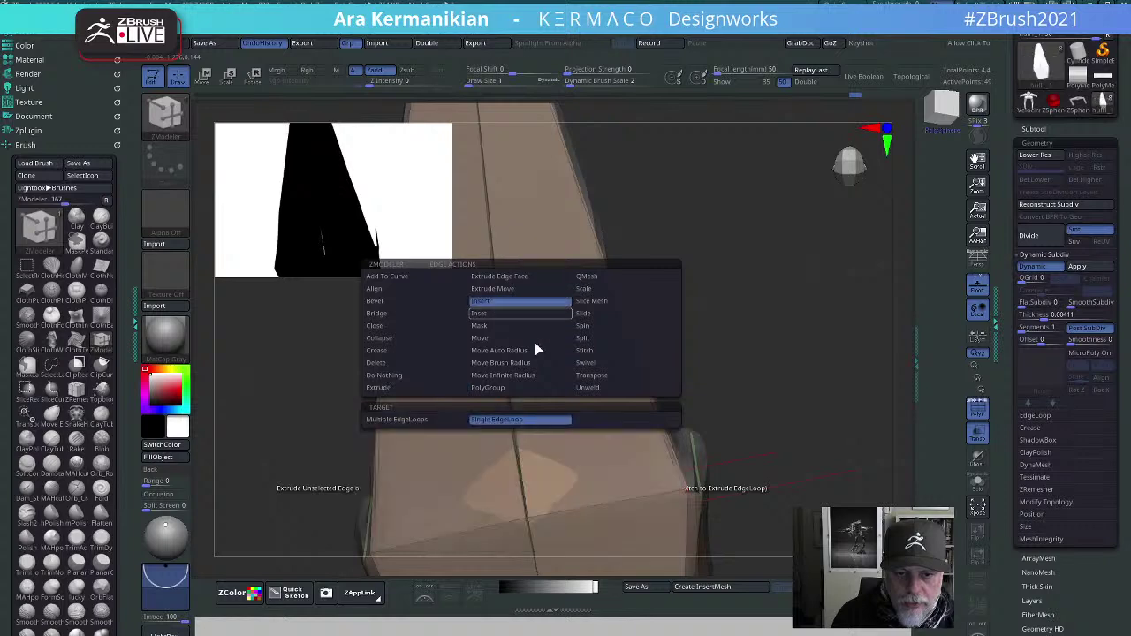
{"action": "left_click", "coordinate": [482, 300]}
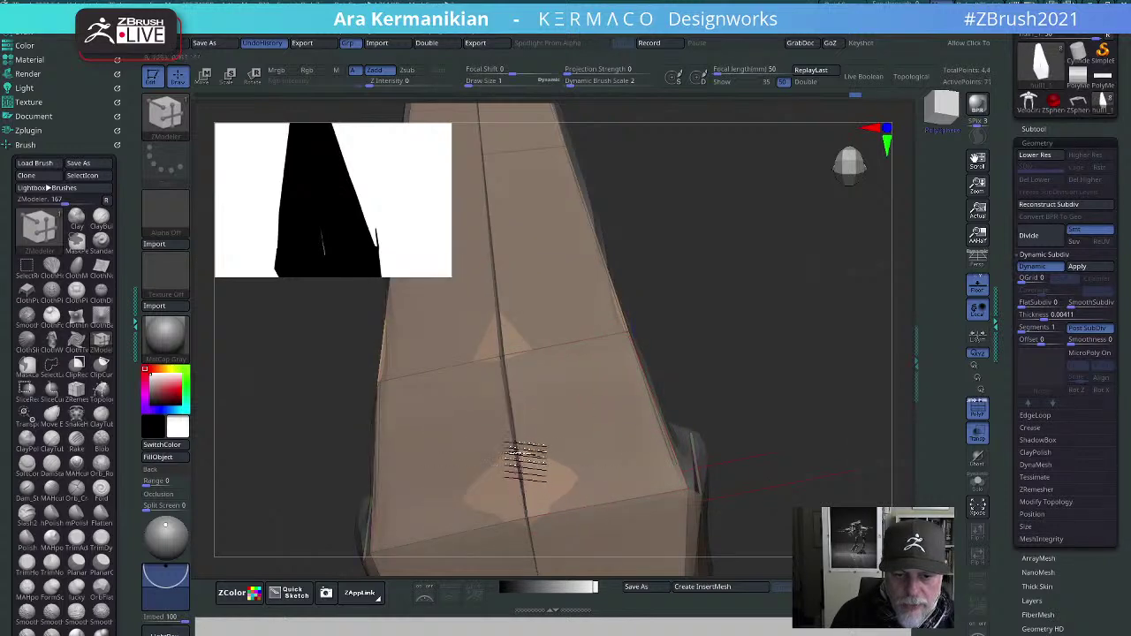
{"action": "left_click_drag", "start_coordinate": [518, 424], "coordinate": [548, 406]}
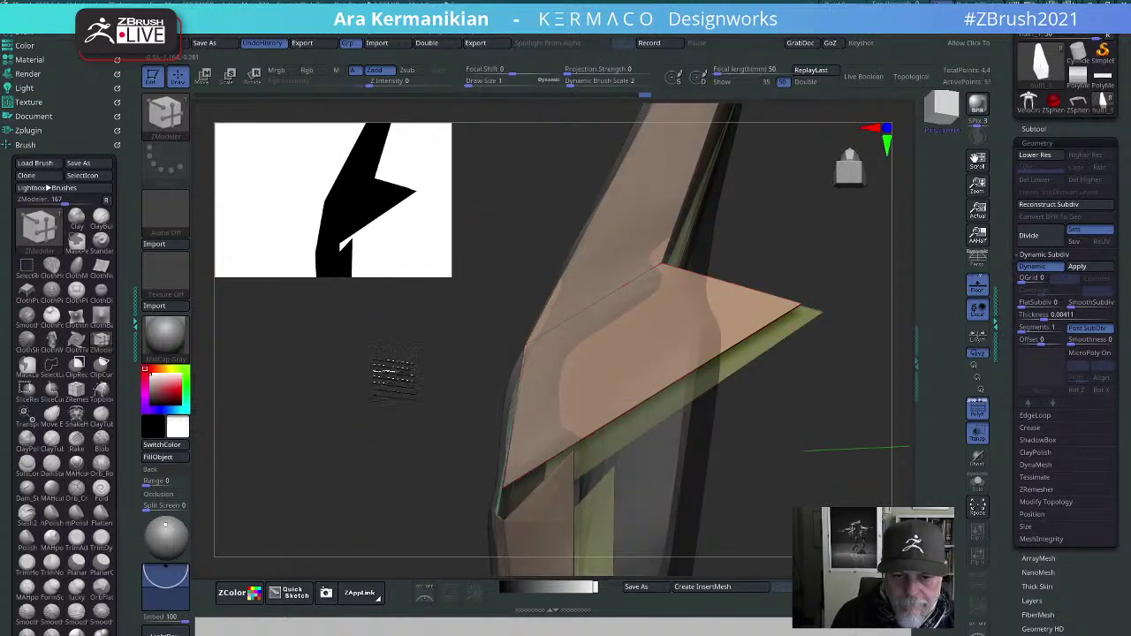
{"action": "left_click_drag", "start_coordinate": [383, 374], "coordinate": [631, 434]}
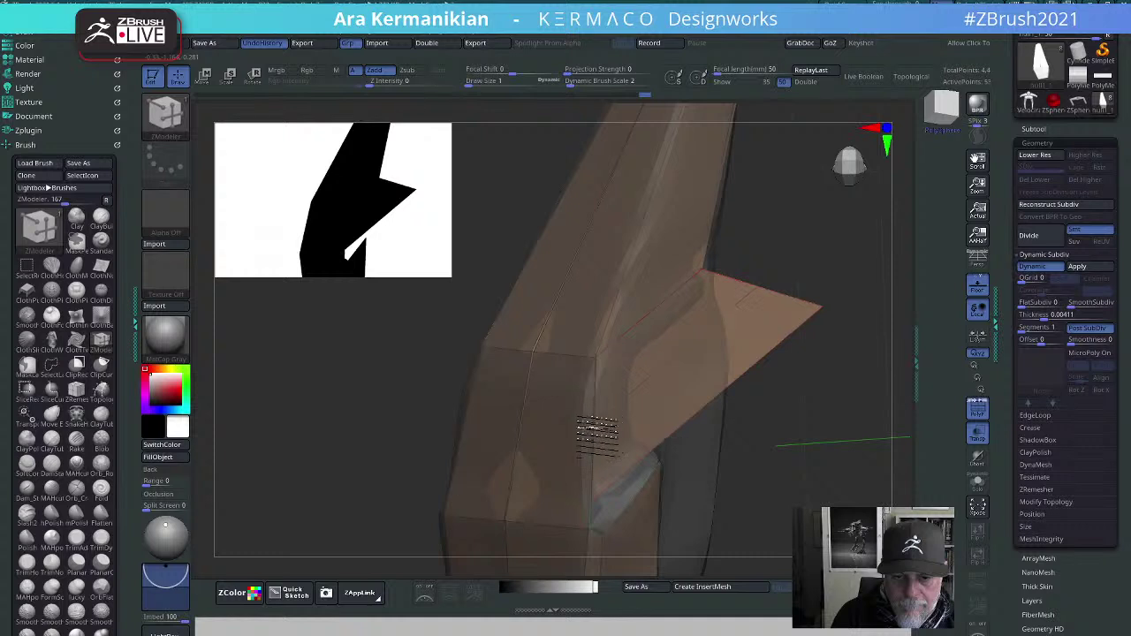
Step: Isolate the plate's side wall on one side of the centreline and delete the hidden top panels and opposite side
{"action": "left_click_drag", "start_coordinate": [766, 513], "coordinate": [783, 465]}
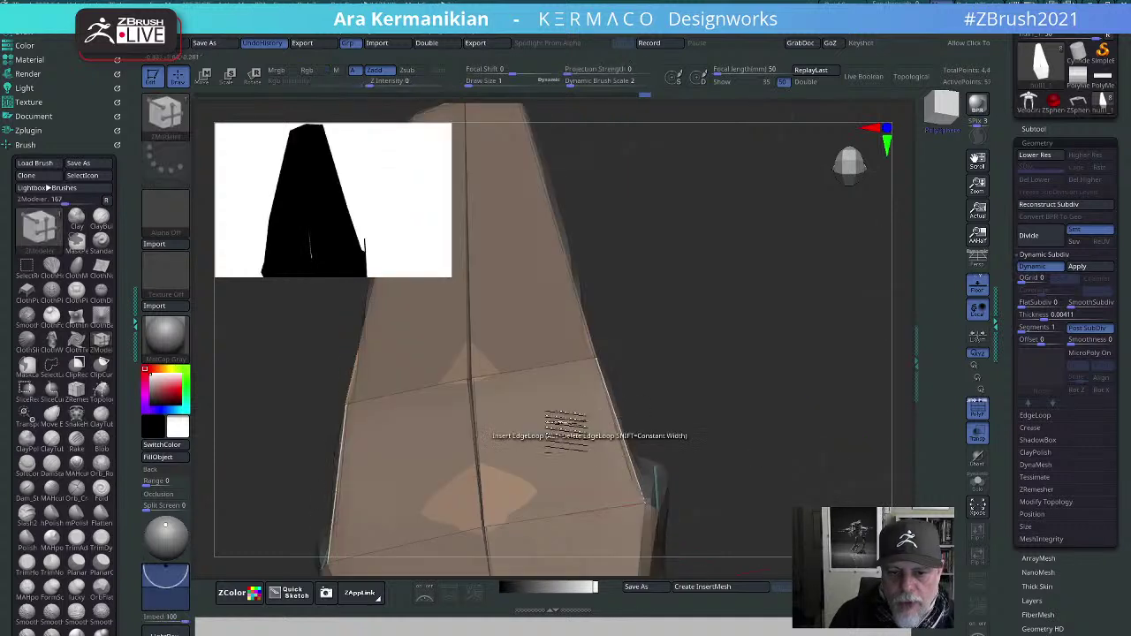
{"action": "left_click_drag", "start_coordinate": [831, 406], "coordinate": [804, 321], "text": "alt"}
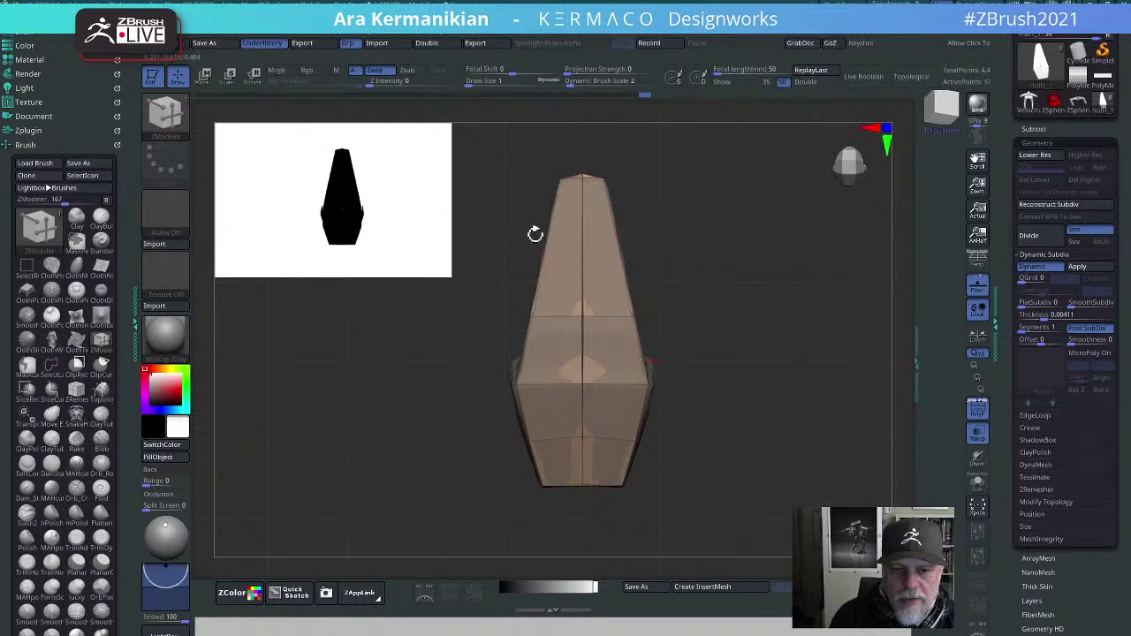
{"action": "mouse_move", "coordinate": [480, 146]}
{"action": "left_mouse_down", "text": "ctrl+shift"}
{"action": "mouse_move", "coordinate": [508, 451]}
{"action": "mouse_move", "coordinate": [480, 570]}
{"action": "mouse_move", "coordinate": [524, 570]}
{"action": "mouse_move", "coordinate": [576, 550]}
{"action": "left_mouse_up", "text": "ctrl+shift"}
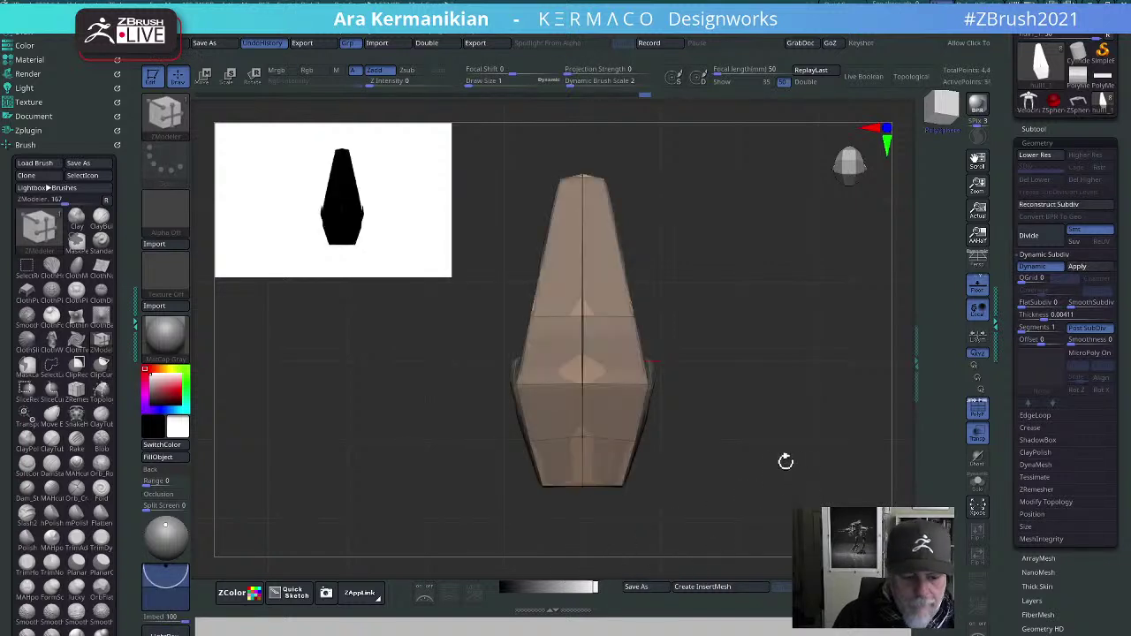
{"action": "key", "text": "space"}
{"action": "left_click", "coordinate": [783, 450]}
{"action": "key", "text": "ctrl+shift"}
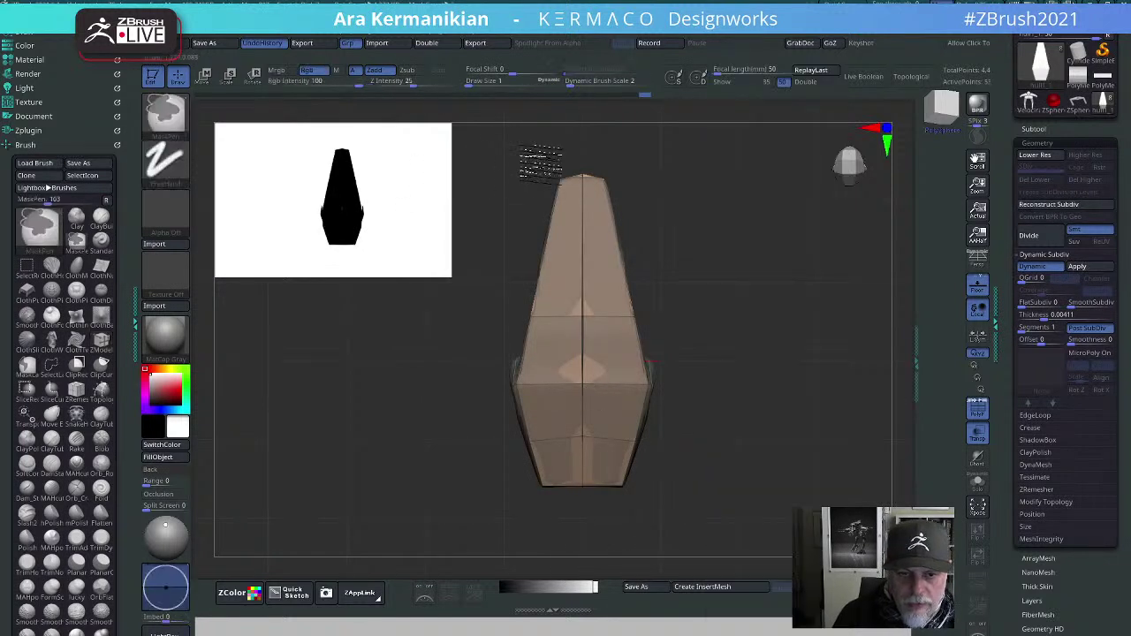
{"action": "mouse_move", "coordinate": [485, 127]}
{"action": "left_mouse_down", "text": "ctrl+shift"}
{"action": "mouse_move", "coordinate": [528, 585]}
{"action": "mouse_move", "coordinate": [601, 594]}
{"action": "mouse_move", "coordinate": [525, 590]}
{"action": "mouse_move", "coordinate": [523, 564]}
{"action": "mouse_move", "coordinate": [580, 544]}
{"action": "left_mouse_up", "text": "ctrl+shift"}
{"action": "left_click_drag", "start_coordinate": [831, 442], "coordinate": [559, 320]}
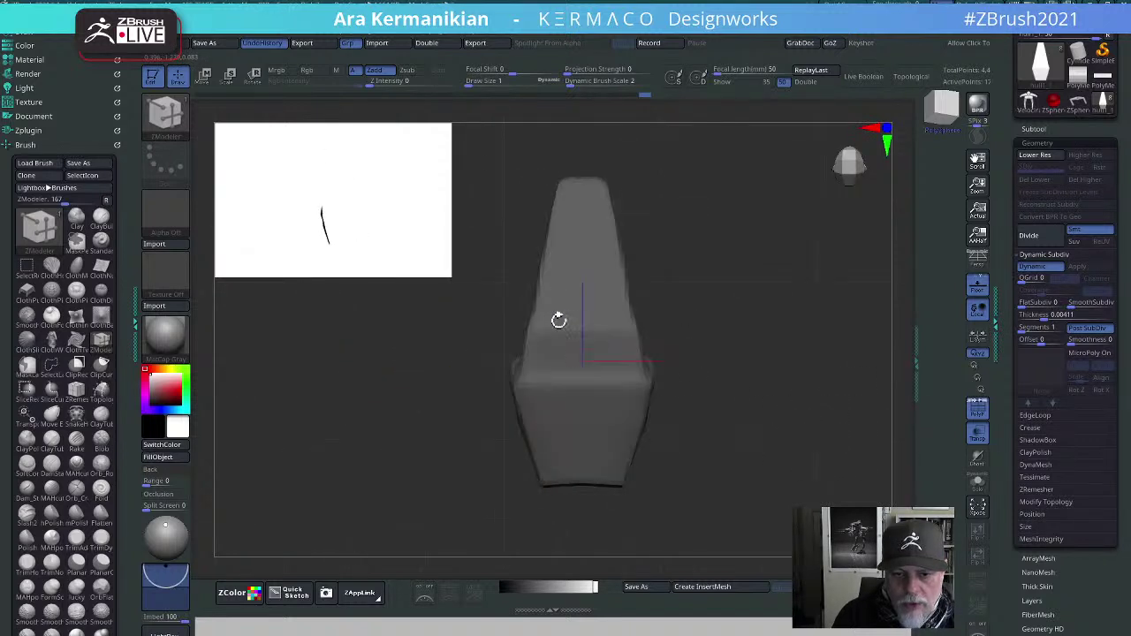
{"action": "left_click_drag", "start_coordinate": [765, 427], "coordinate": [802, 419]}
{"action": "key", "text": "space"}
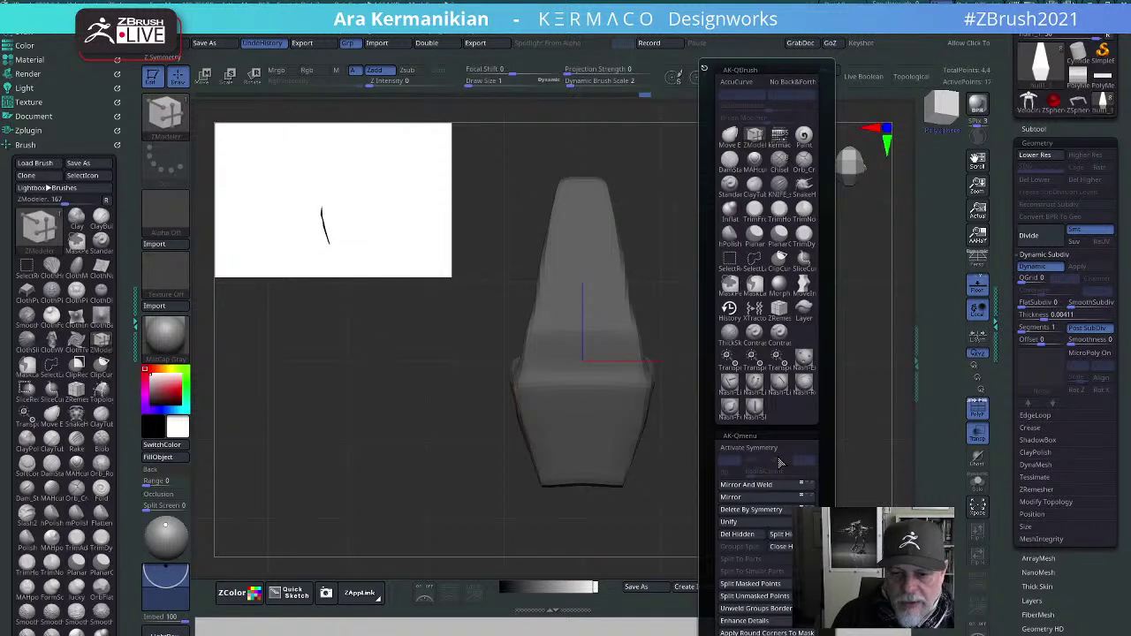
{"action": "left_click", "coordinate": [739, 535]}
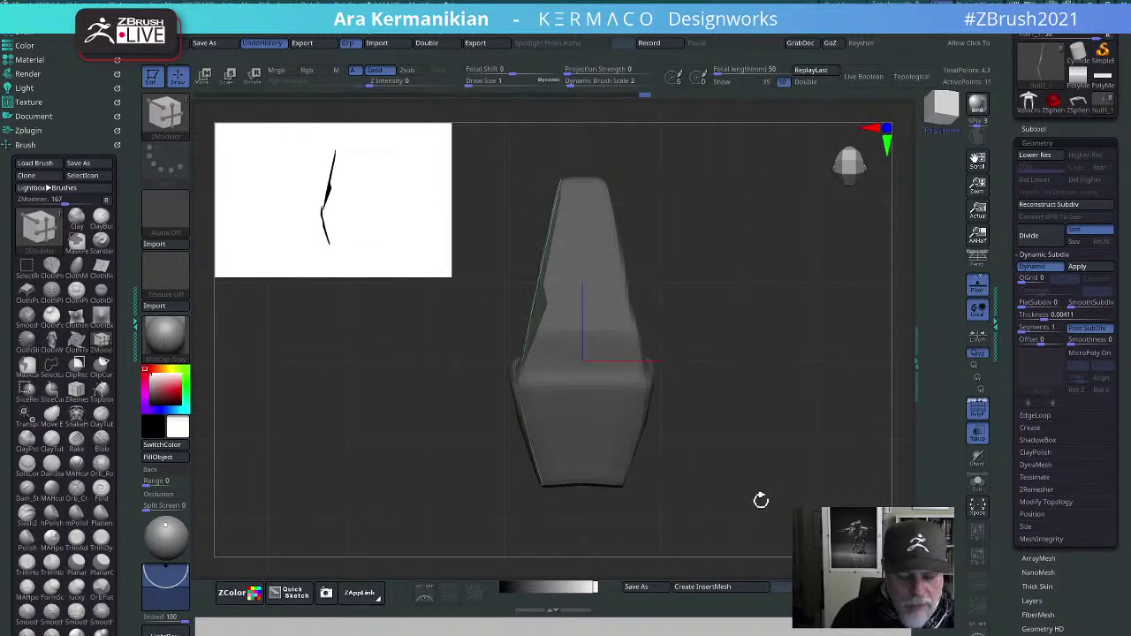
Step: Mirror and weld the remaining side wall across to the other side of the hull
{"action": "key", "text": "space"}
{"action": "left_click", "coordinate": [754, 484]}
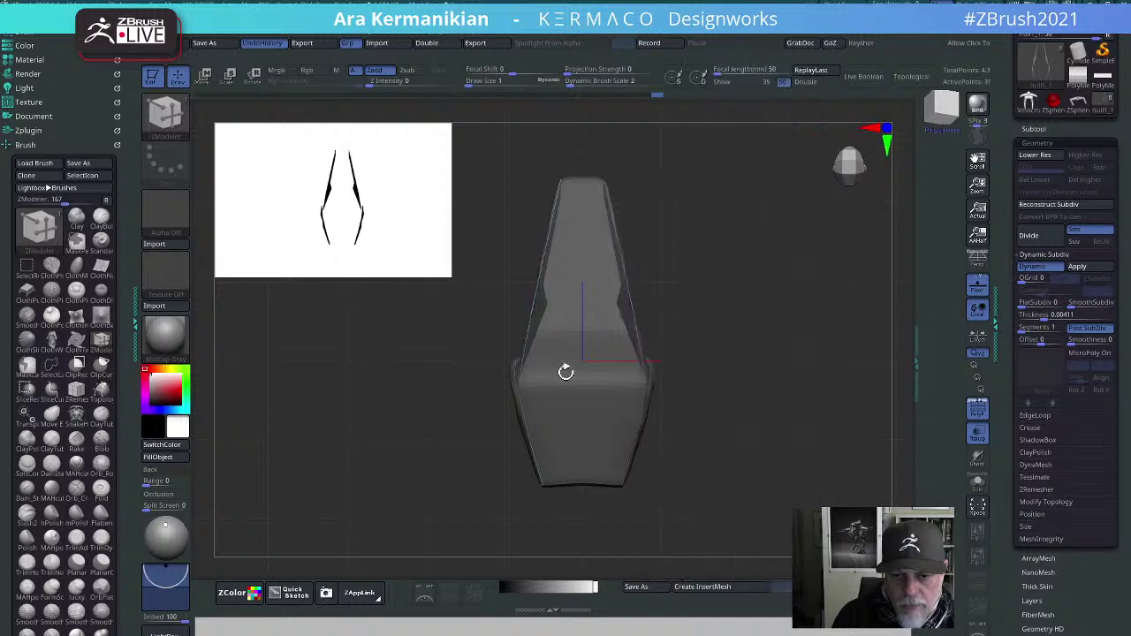
{"action": "left_click_drag", "start_coordinate": [789, 428], "coordinate": [826, 350]}
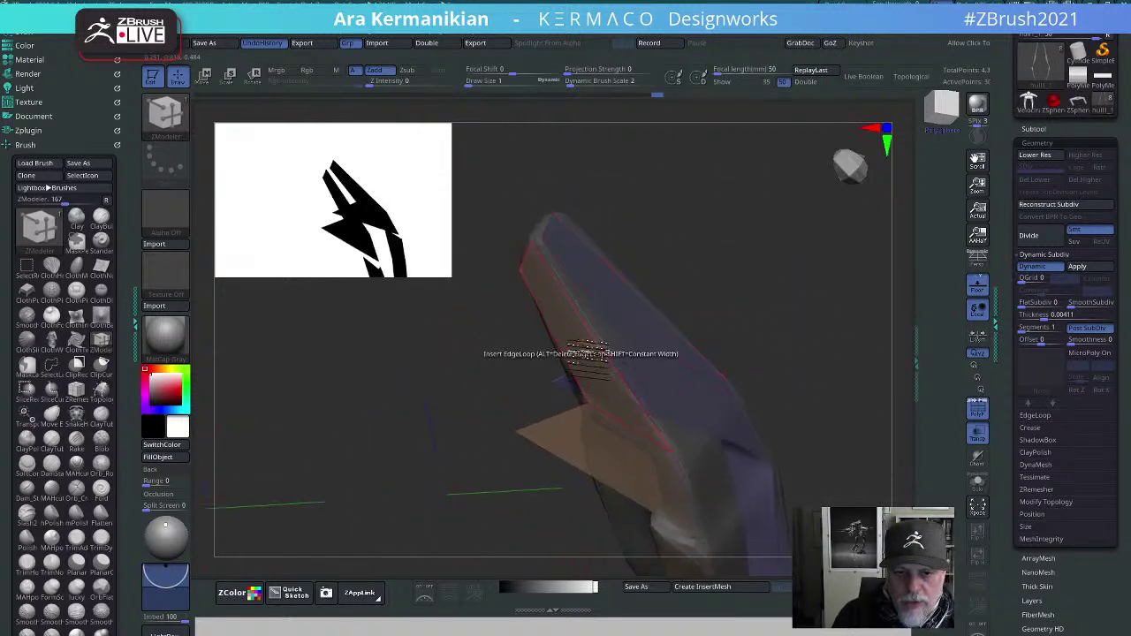
Step: Choose the Bridge edge action with the Edges target and bridge the opposite side walls' upper edges to rebuild the front and rear top panels
{"action": "key", "text": "space"}
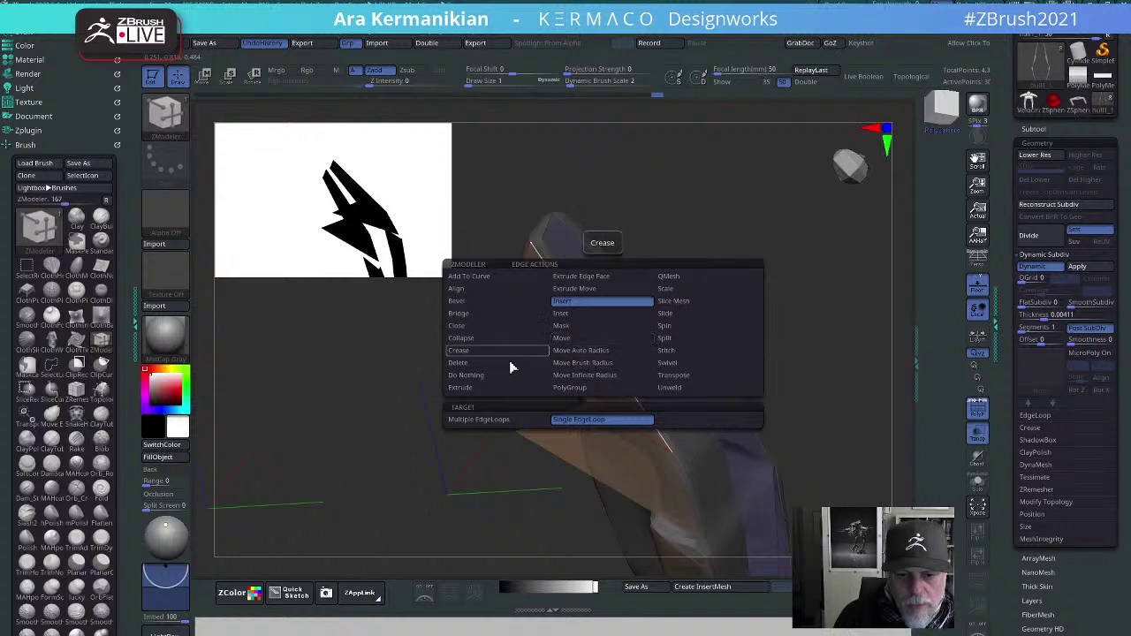
{"action": "left_click", "coordinate": [485, 314]}
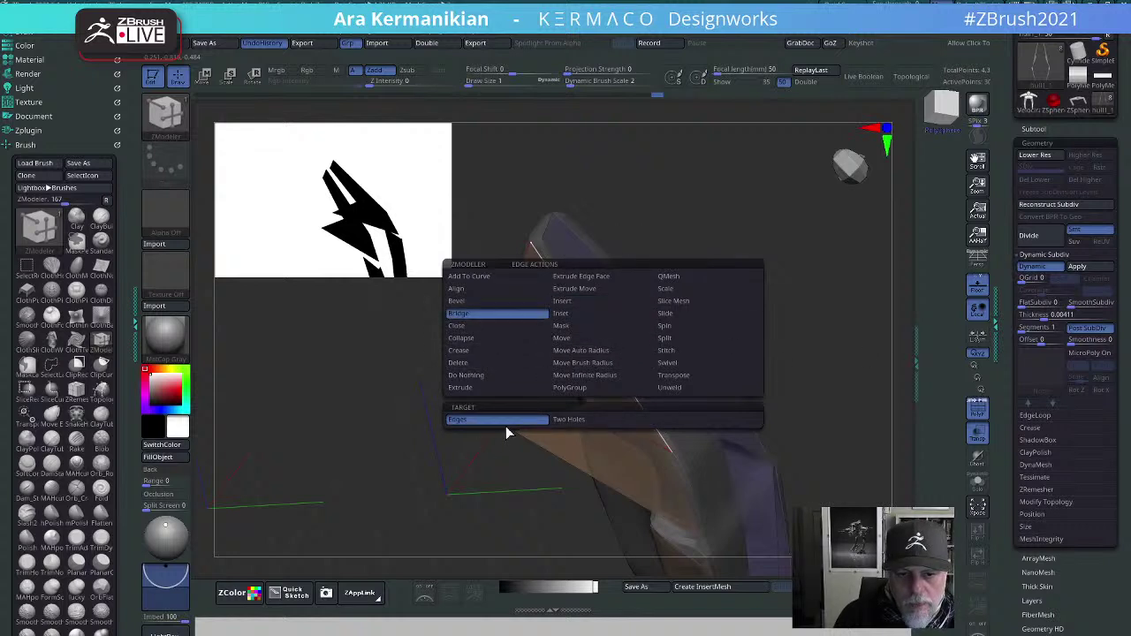
{"action": "left_click_drag", "start_coordinate": [803, 314], "coordinate": [601, 346]}
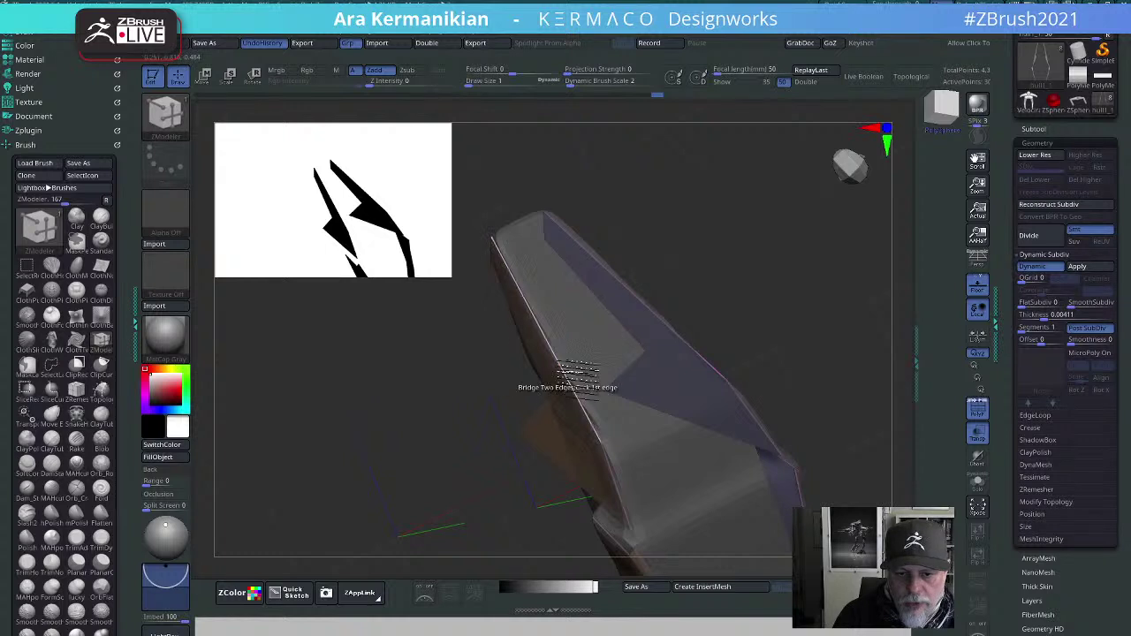
{"action": "left_click_drag", "start_coordinate": [678, 326], "coordinate": [592, 342]}
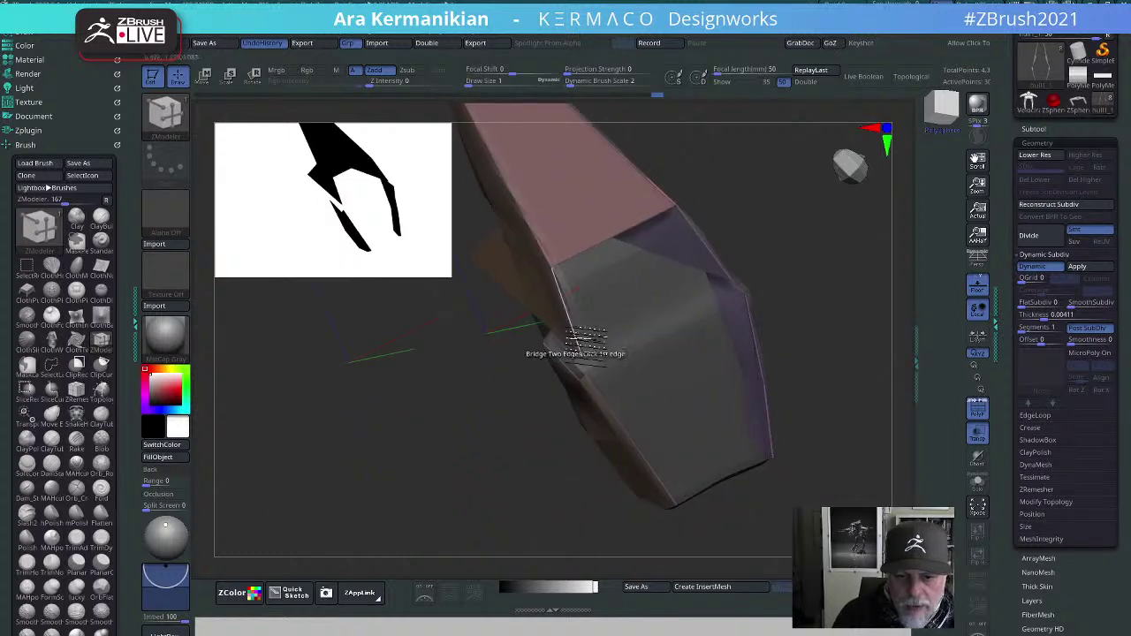
{"action": "left_click", "coordinate": [730, 279]}
{"action": "left_click_drag", "start_coordinate": [803, 262], "coordinate": [639, 389]}
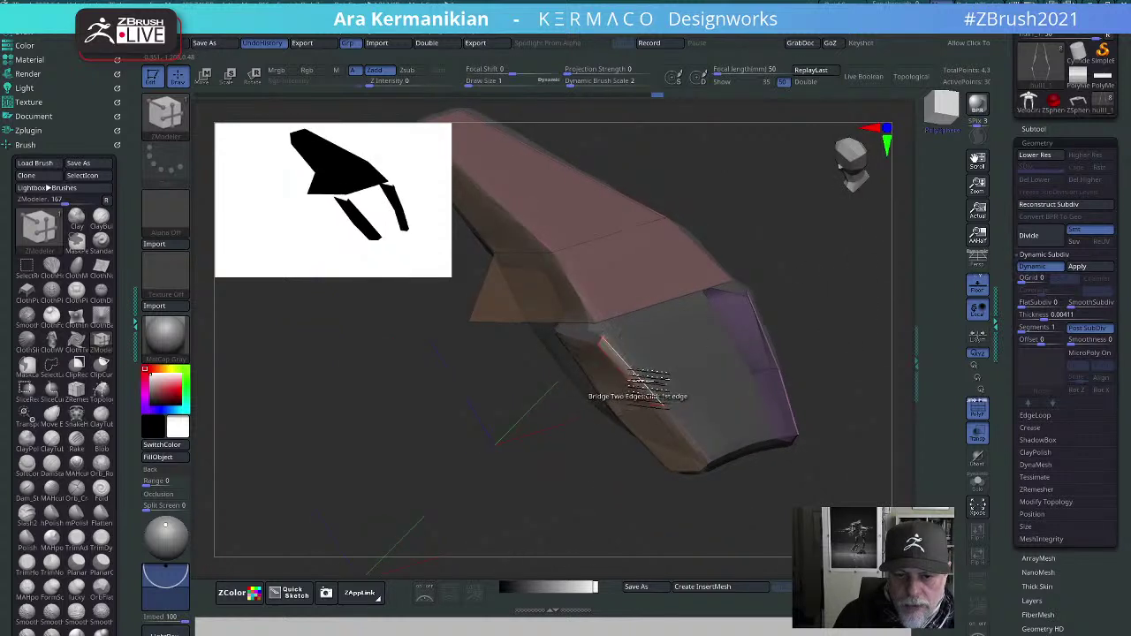
{"action": "left_click_drag", "start_coordinate": [775, 342], "coordinate": [601, 371]}
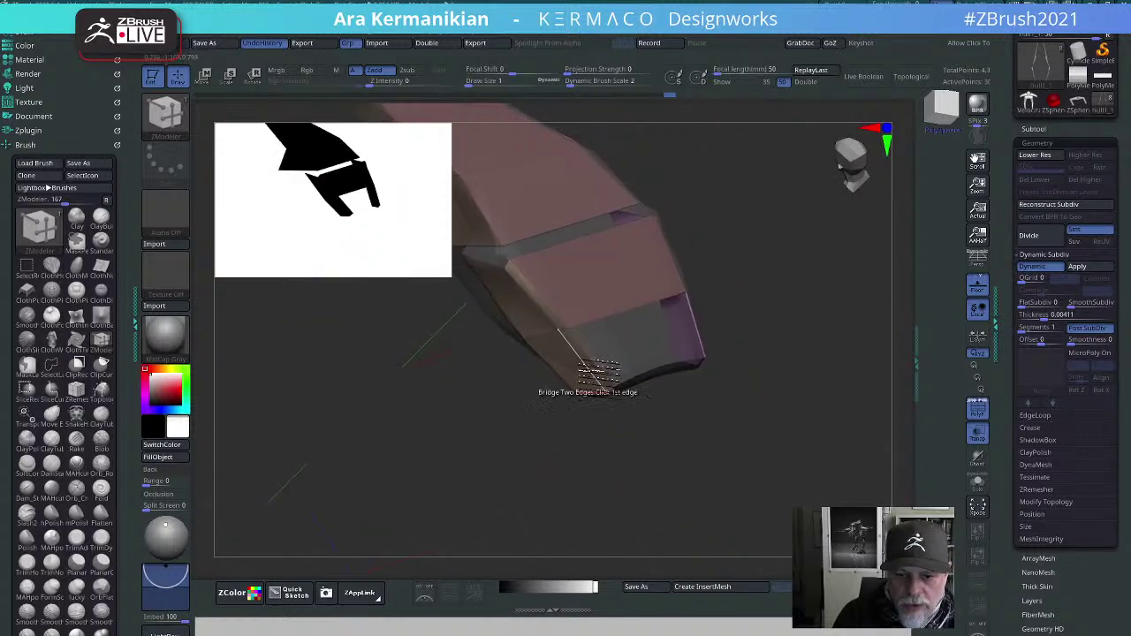
{"action": "left_click_drag", "start_coordinate": [698, 345], "coordinate": [597, 367]}
Step: Insert a centre edge loop in the front and rear top panels using Multiple EdgeLoops with Specified Resolution 1
{"action": "key", "text": "space"}
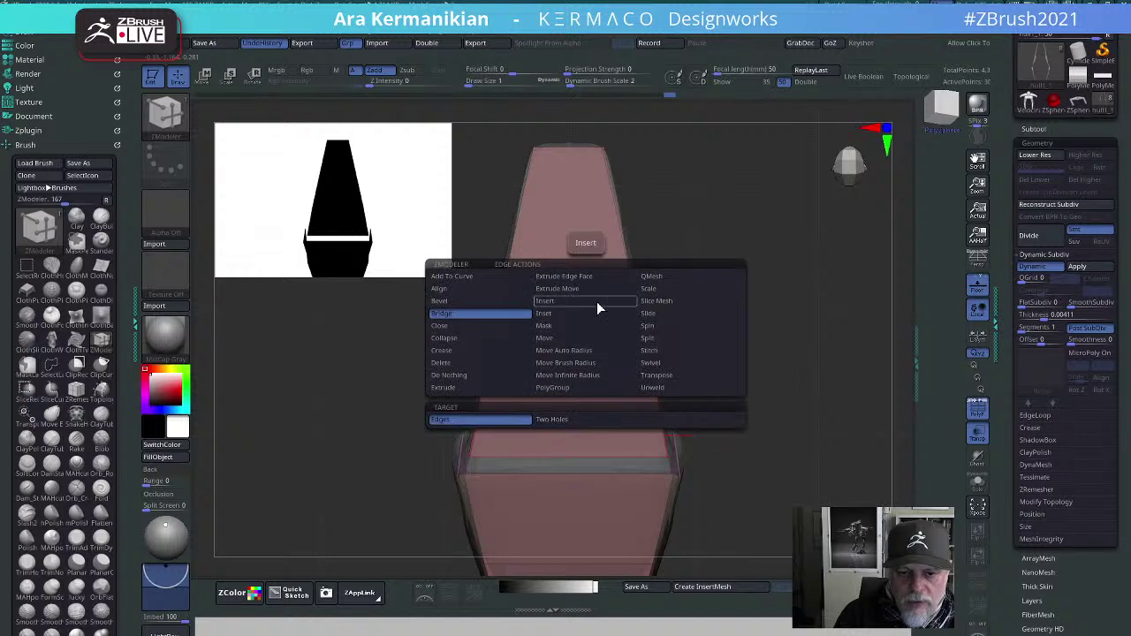
{"action": "left_click", "coordinate": [554, 303]}
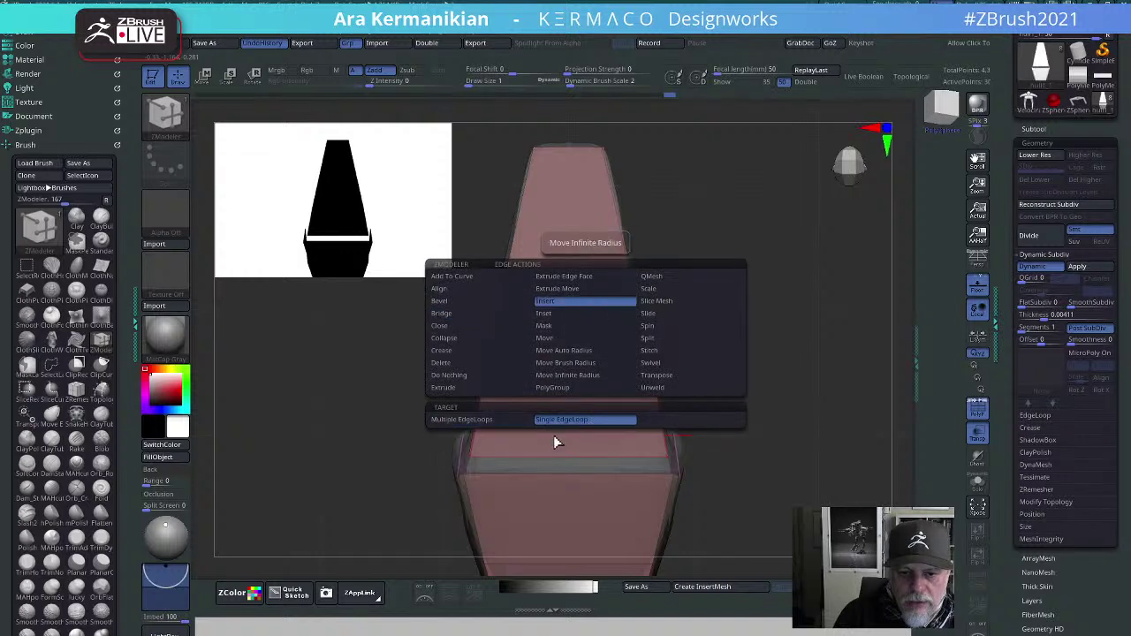
{"action": "left_click", "coordinate": [502, 419]}
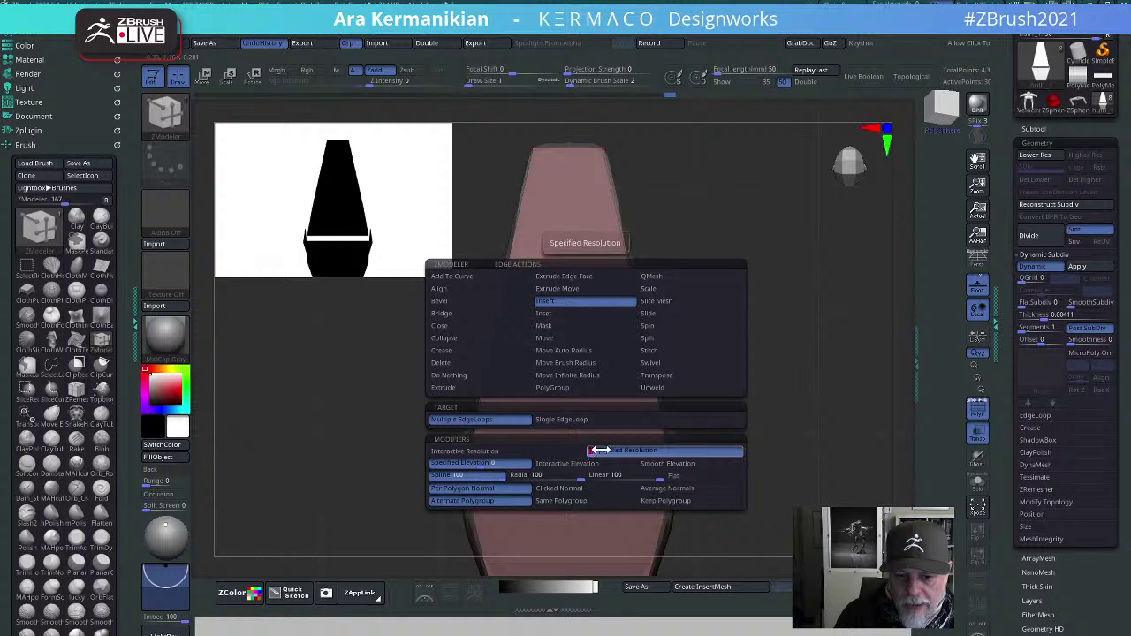
{"action": "left_click", "coordinate": [579, 466]}
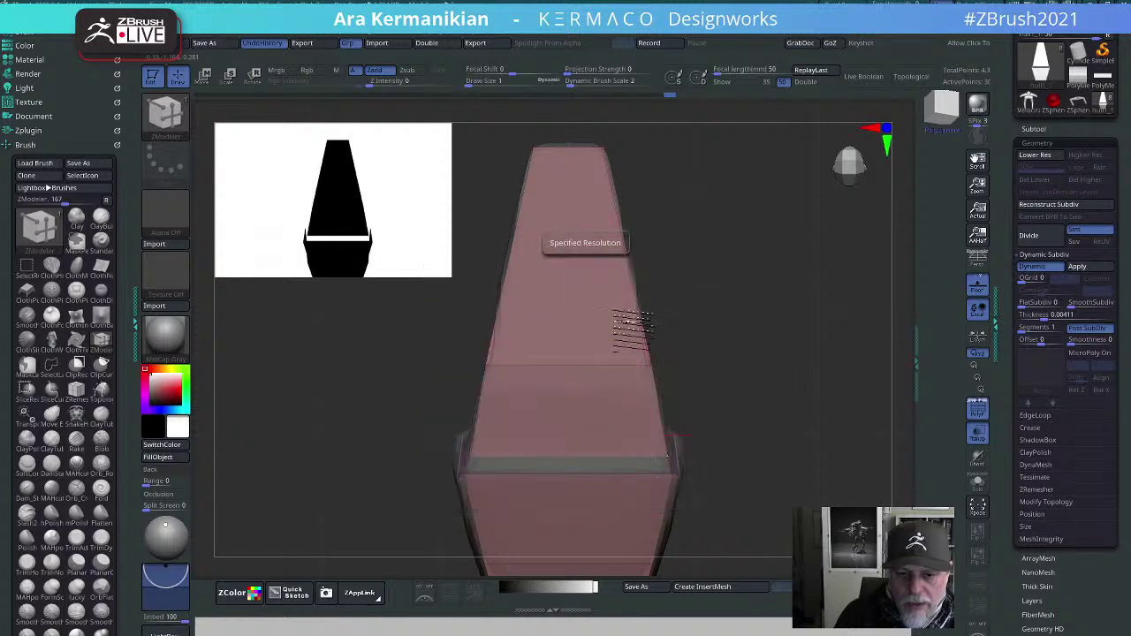
{"action": "left_click", "coordinate": [594, 364]}
{"action": "left_click_drag", "start_coordinate": [731, 458], "coordinate": [763, 298], "text": "alt"}
{"action": "left_click", "coordinate": [610, 322]}
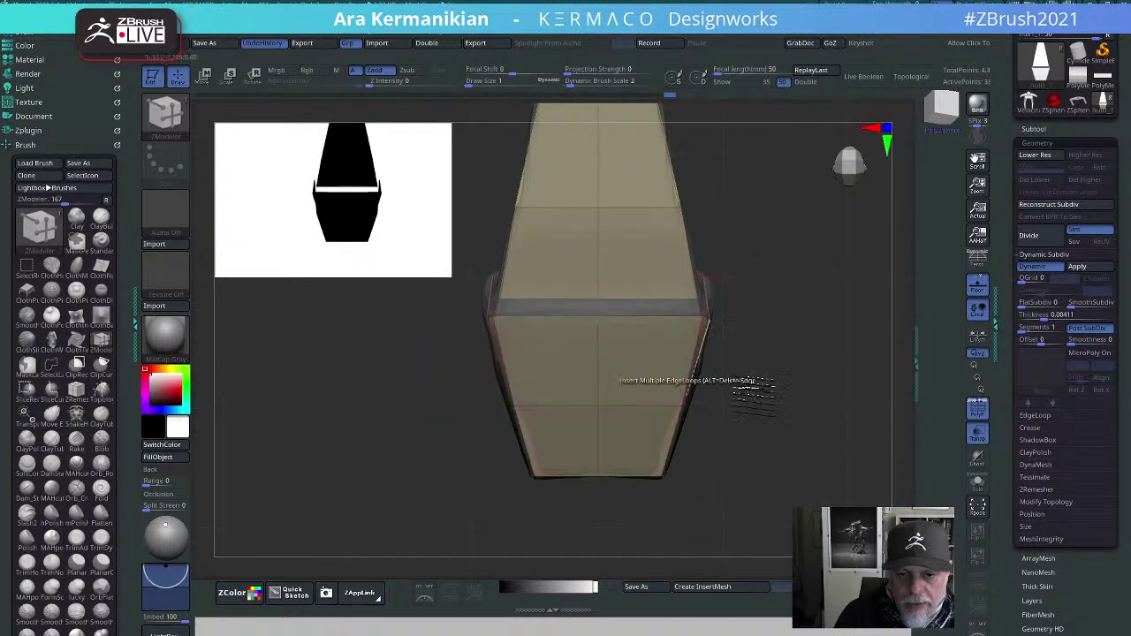
Step: Set the draw size to about 36 and check the plate's side profile while toggling Perspective Distortion
{"action": "left_click_drag", "start_coordinate": [809, 472], "coordinate": [718, 301]}
{"action": "left_click_drag", "start_coordinate": [863, 373], "coordinate": [636, 381]}
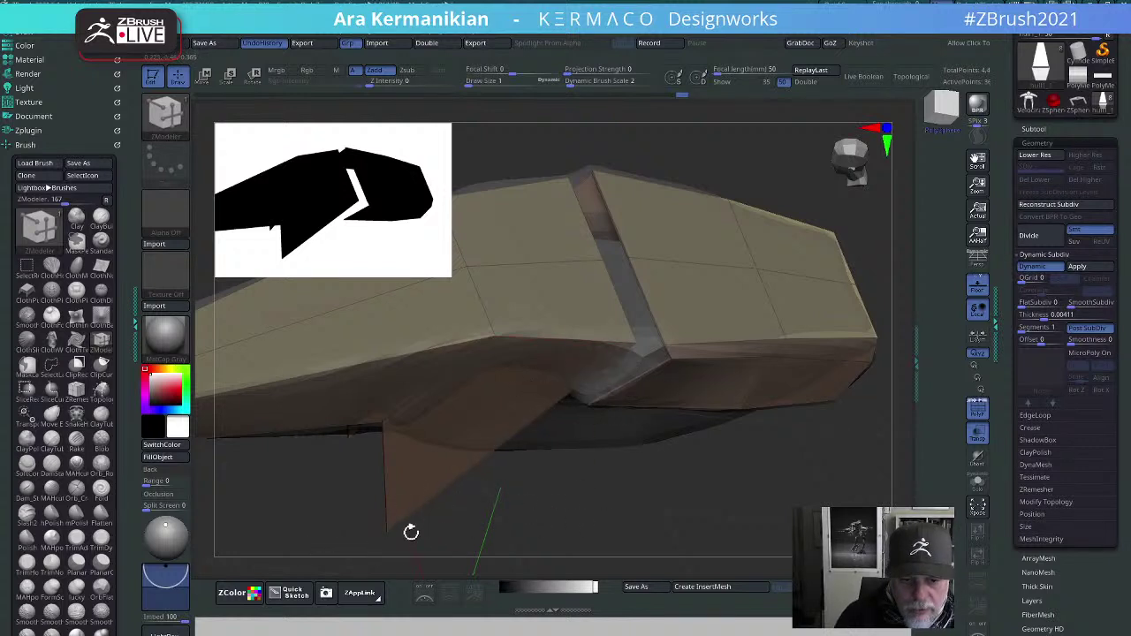
{"action": "key", "text": "space"}
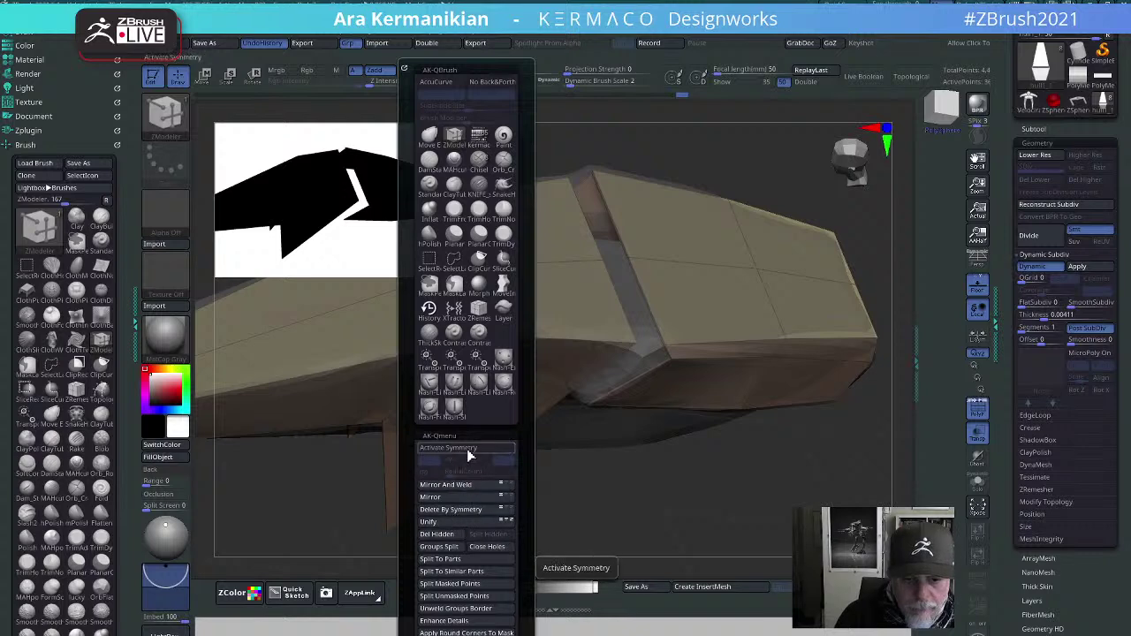
{"action": "left_click_drag", "start_coordinate": [733, 491], "coordinate": [566, 439]}
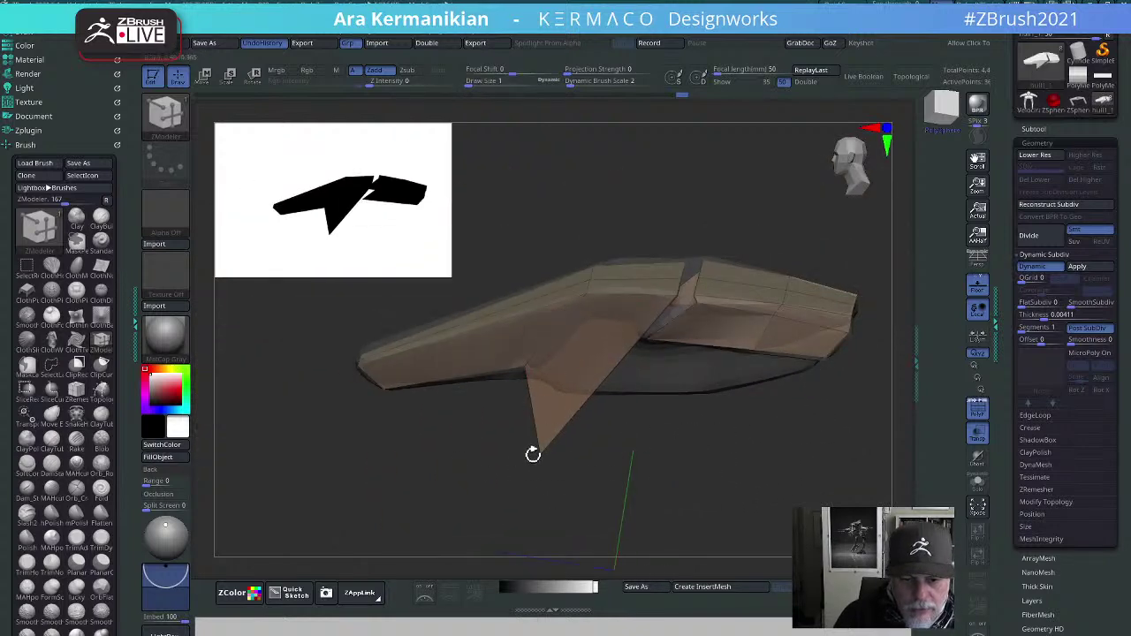
{"action": "key", "text": "s"}
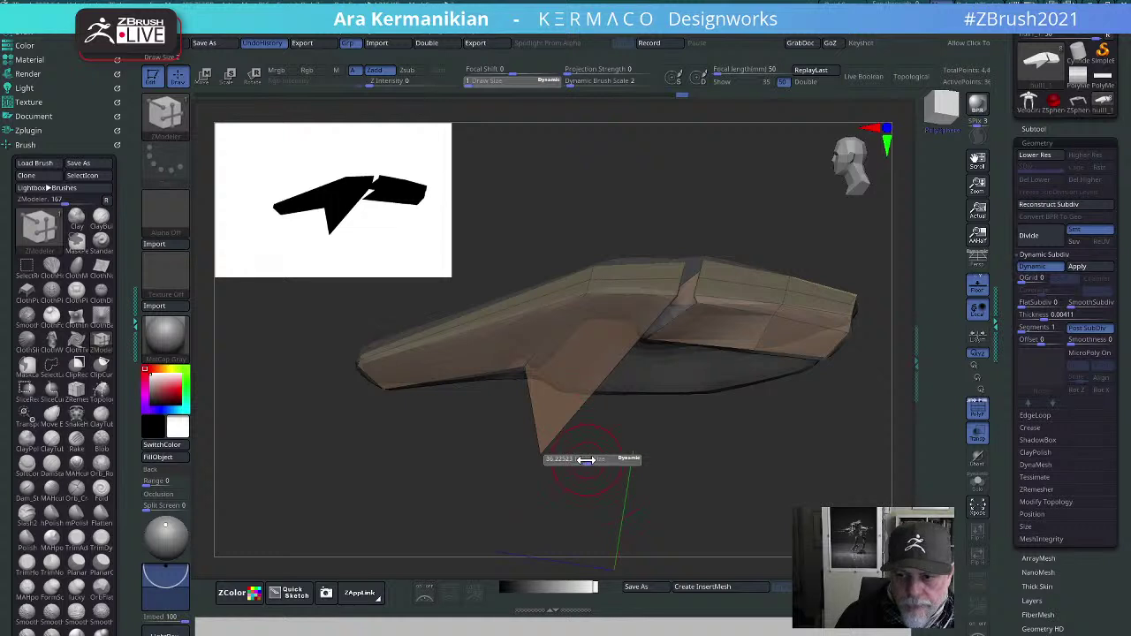
{"action": "mouse_move", "coordinate": [725, 458]}
{"action": "left_mouse_down"}
{"action": "mouse_move", "coordinate": [773, 456]}
{"action": "mouse_move", "coordinate": [861, 394]}
{"action": "left_mouse_up"}
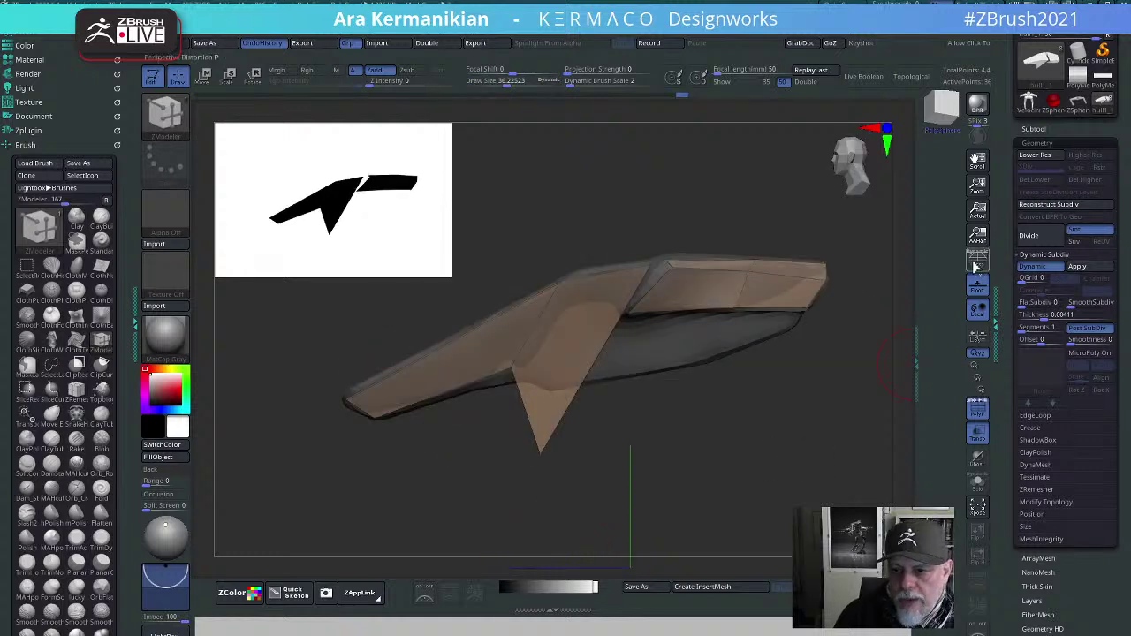
{"action": "left_click", "coordinate": [976, 266]}
{"action": "left_click", "coordinate": [976, 268]}
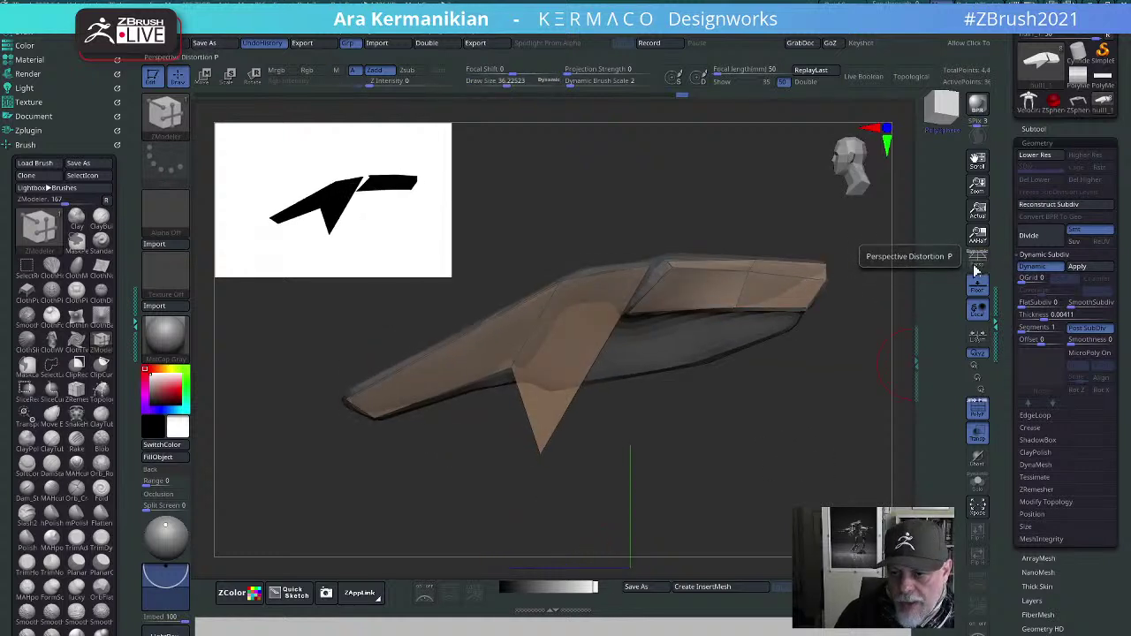
Step: Choose the Move Brush Radius edge action and move the side flap's pointed tip onto the hull's lower outline
{"action": "left_click_drag", "start_coordinate": [684, 490], "coordinate": [626, 469], "text": "shift"}
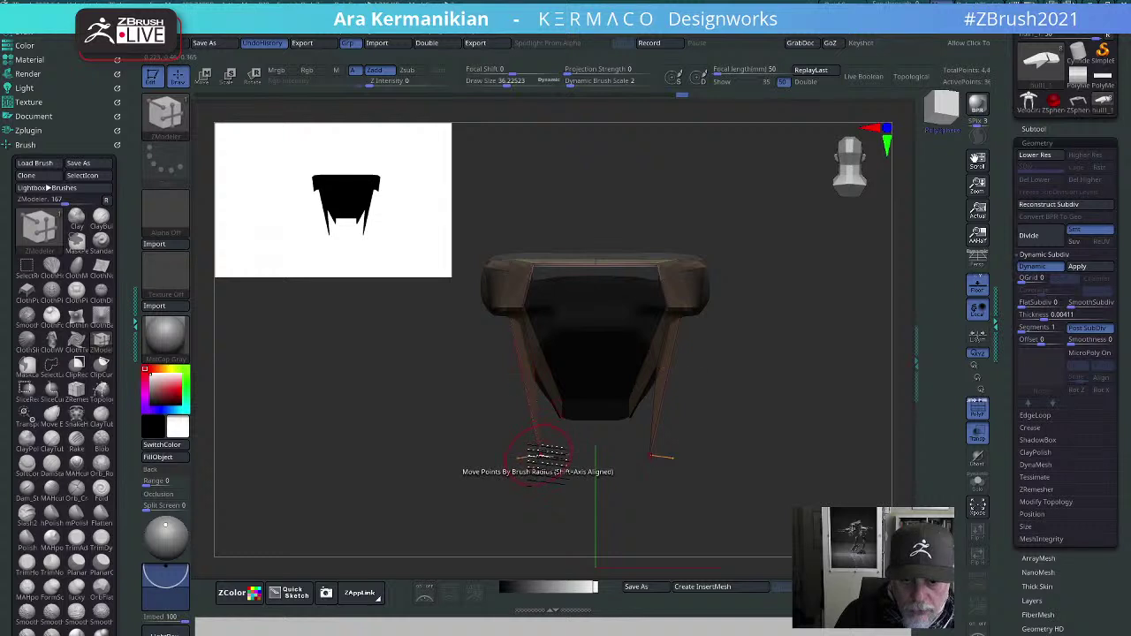
{"action": "left_click_drag", "start_coordinate": [783, 429], "coordinate": [853, 429]}
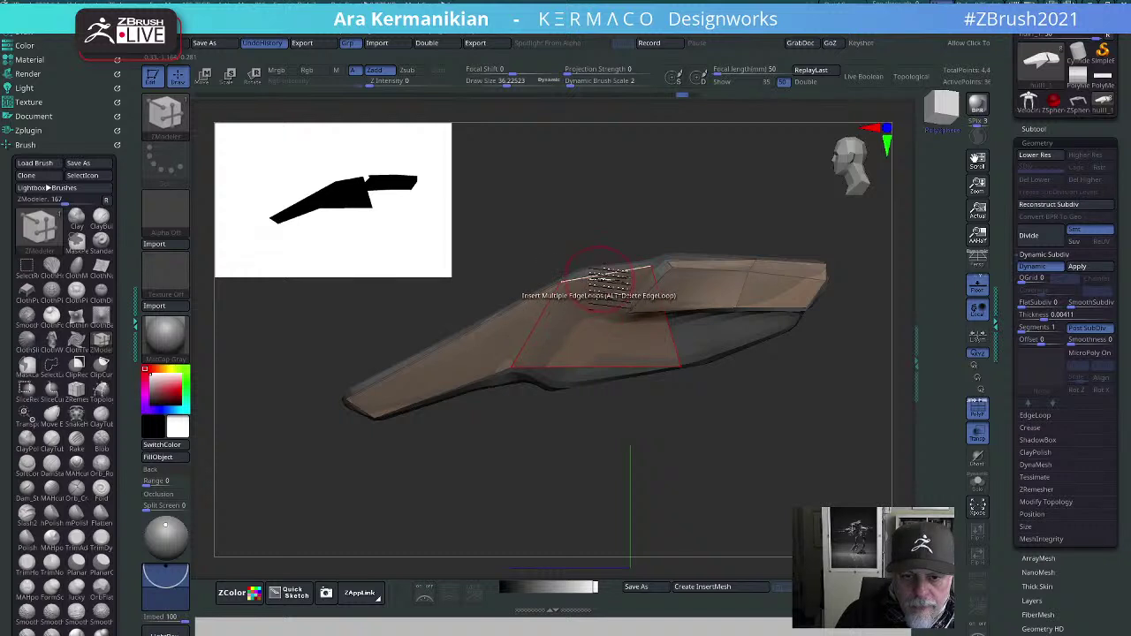
{"action": "key", "text": "space"}
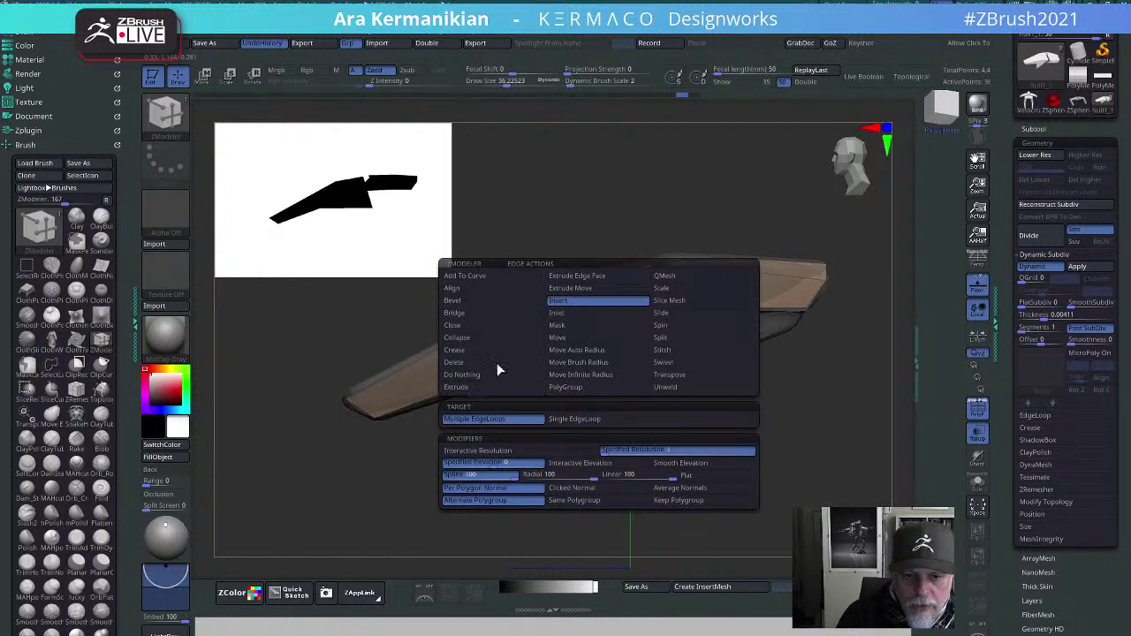
{"action": "left_click", "coordinate": [570, 363]}
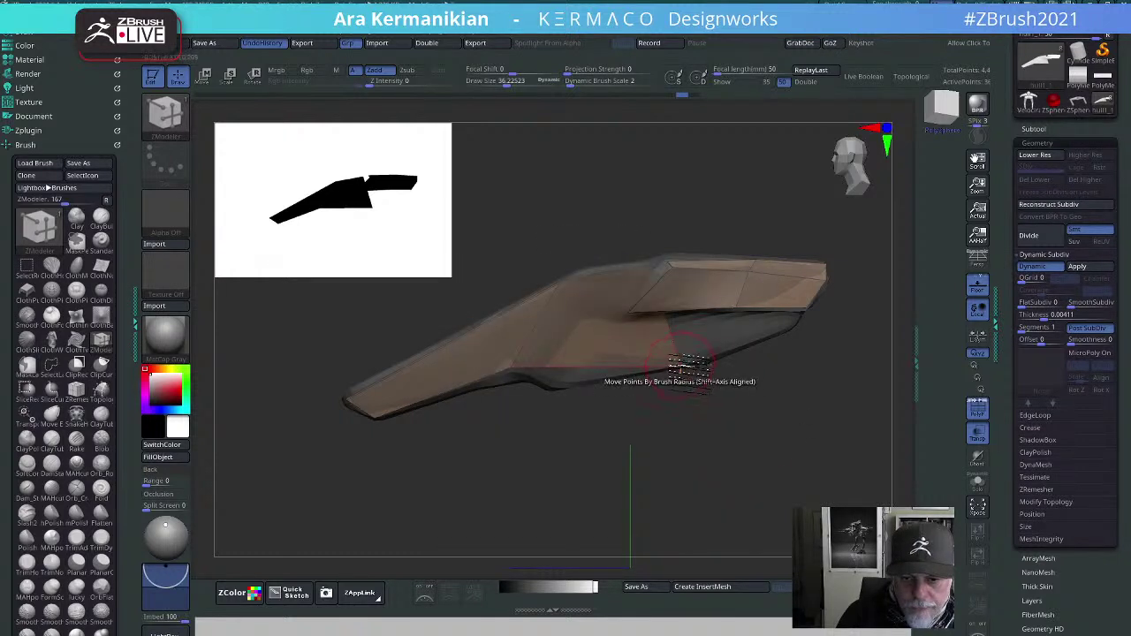
{"action": "mouse_move", "coordinate": [687, 363]}
{"action": "left_mouse_down"}
{"action": "mouse_move", "coordinate": [555, 395]}
{"action": "mouse_move", "coordinate": [637, 412]}
{"action": "left_mouse_up"}
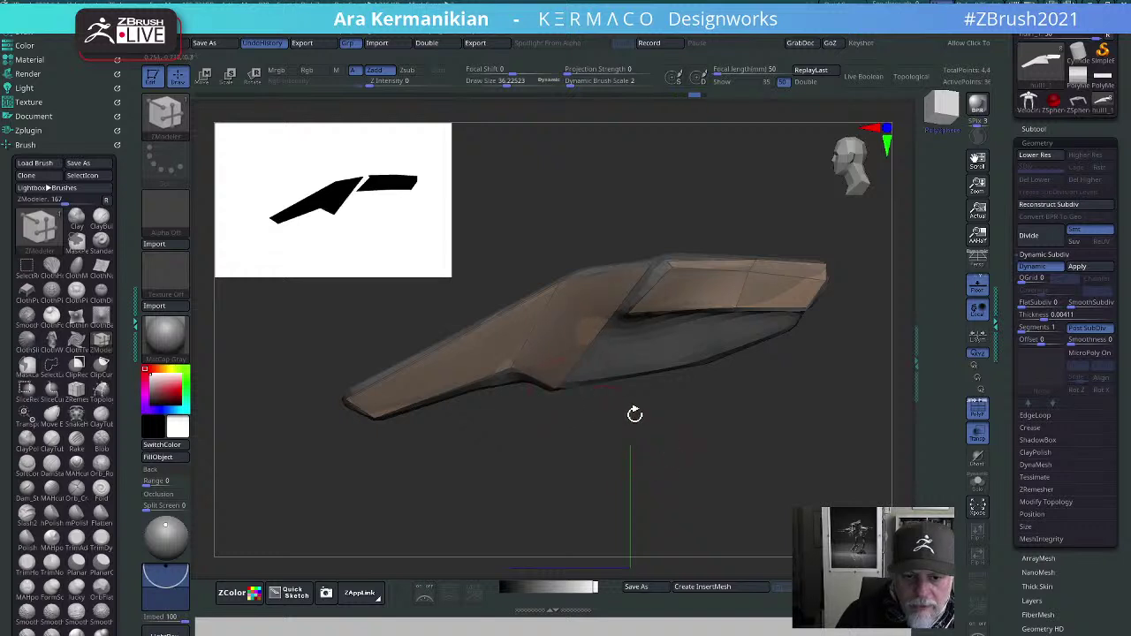
Step: Set the edge action to Insert with Single EdgeLoop and add an edge loop to the front section's side wall
{"action": "left_click_drag", "start_coordinate": [793, 482], "coordinate": [682, 340]}
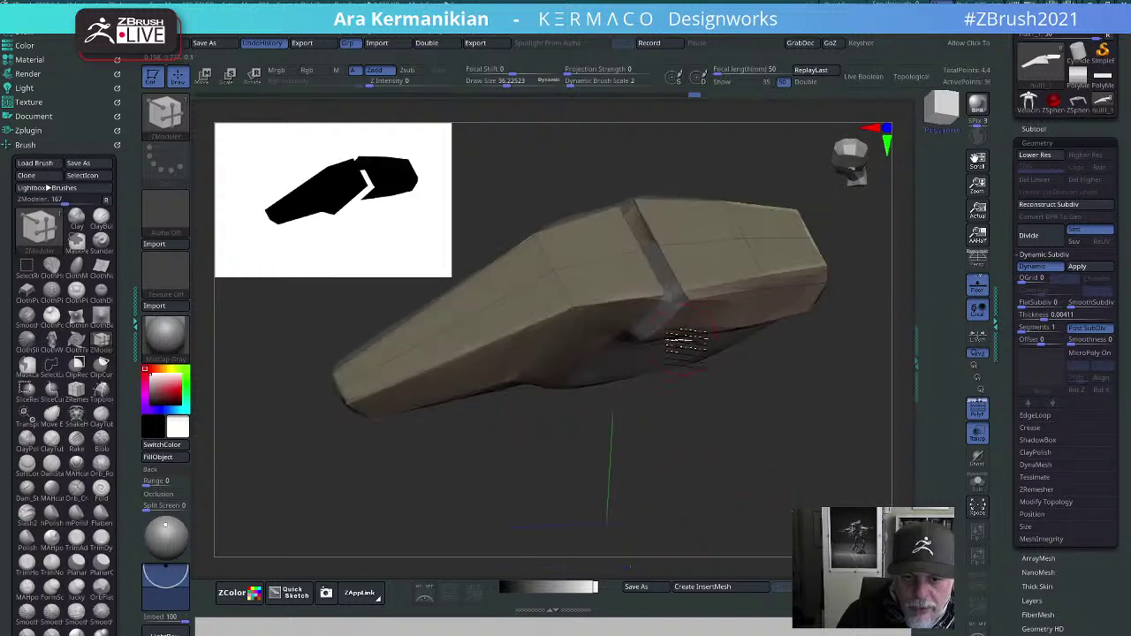
{"action": "left_click_drag", "start_coordinate": [692, 451], "coordinate": [680, 521]}
{"action": "key", "text": "space"}
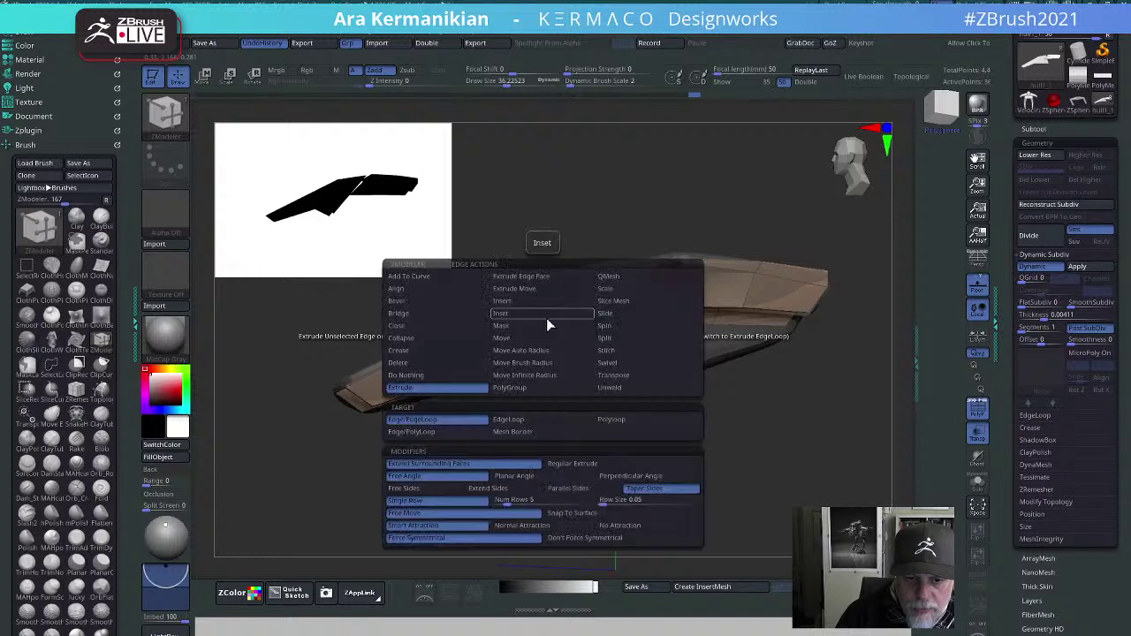
{"action": "left_click", "coordinate": [534, 301]}
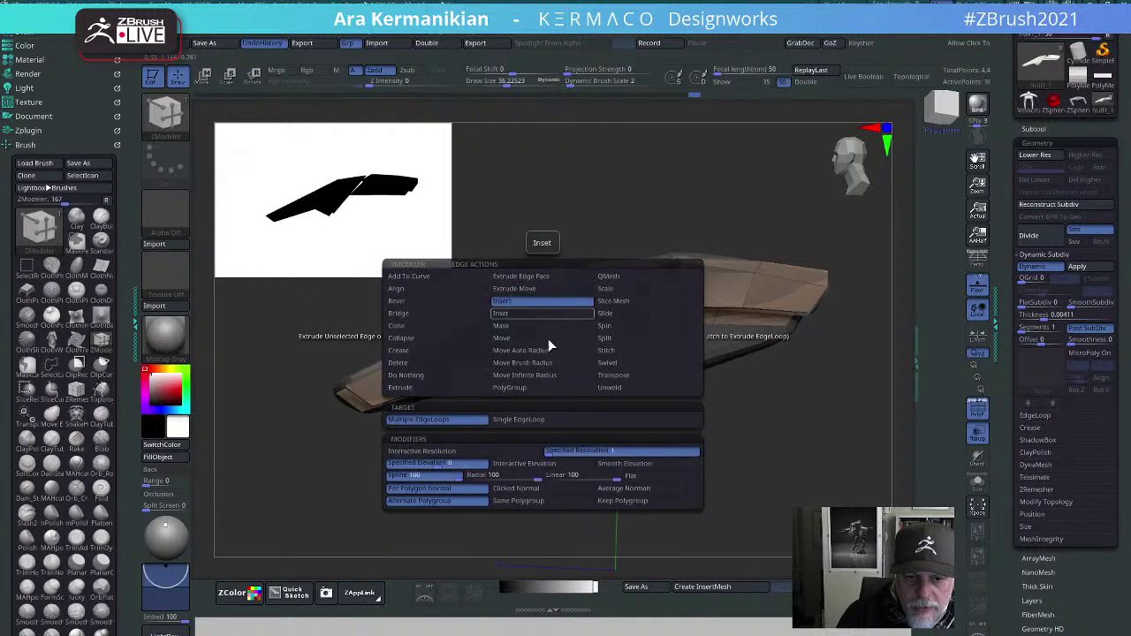
{"action": "left_click", "coordinate": [521, 419]}
{"action": "mouse_move", "coordinate": [555, 306]}
{"action": "left_mouse_down"}
{"action": "mouse_move", "coordinate": [541, 315]}
{"action": "mouse_move", "coordinate": [553, 307]}
{"action": "left_mouse_up"}
{"action": "left_click_drag", "start_coordinate": [760, 453], "coordinate": [677, 307]}
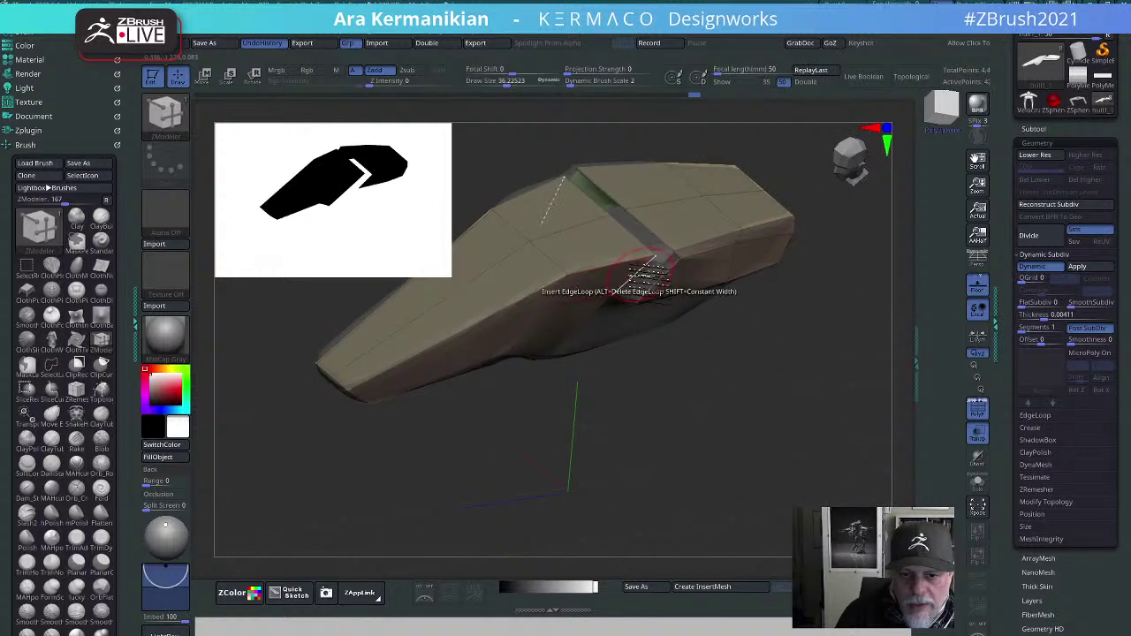
{"action": "key", "text": "space"}
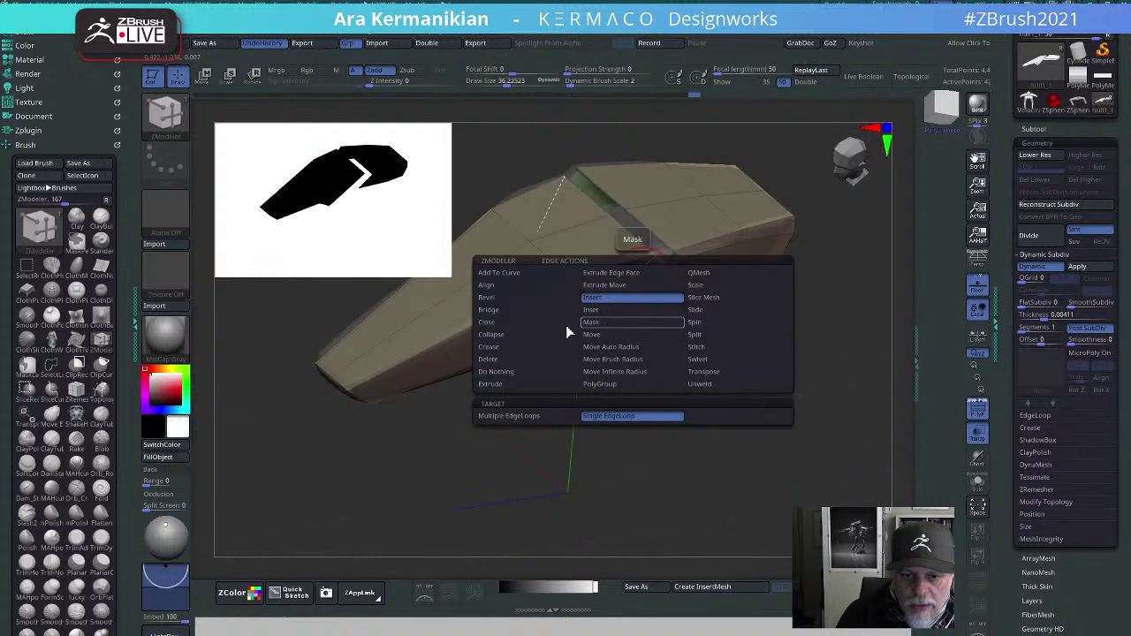
{"action": "left_click", "coordinate": [488, 310]}
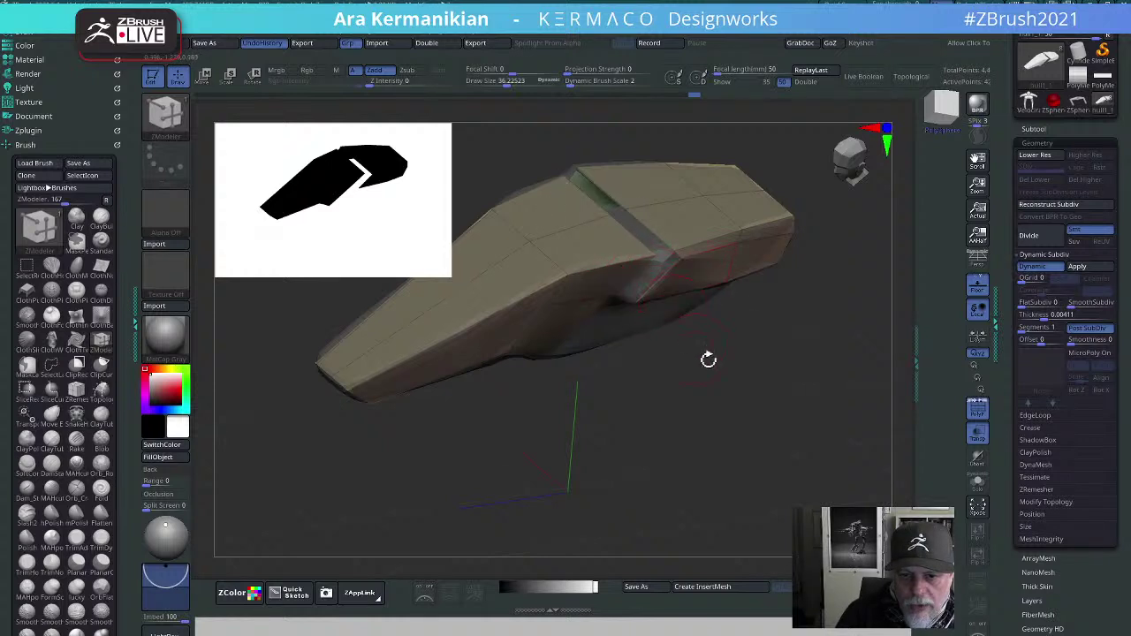
{"action": "left_click_drag", "start_coordinate": [708, 359], "coordinate": [790, 430]}
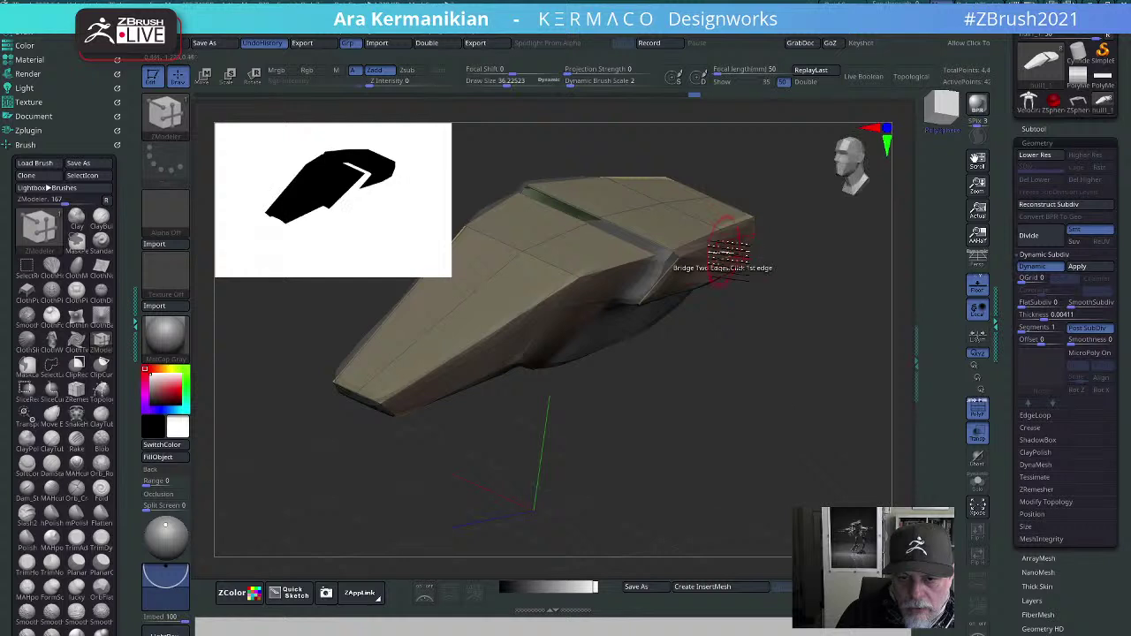
Step: Insert a single edge loop running lengthwise along the front section's side wall, below its upper edge
{"action": "mouse_move", "coordinate": [539, 304]}
{"action": "left_mouse_down"}
{"action": "mouse_move", "coordinate": [654, 392]}
{"action": "mouse_move", "coordinate": [816, 428]}
{"action": "mouse_move", "coordinate": [775, 472]}
{"action": "mouse_move", "coordinate": [505, 354]}
{"action": "left_mouse_up"}
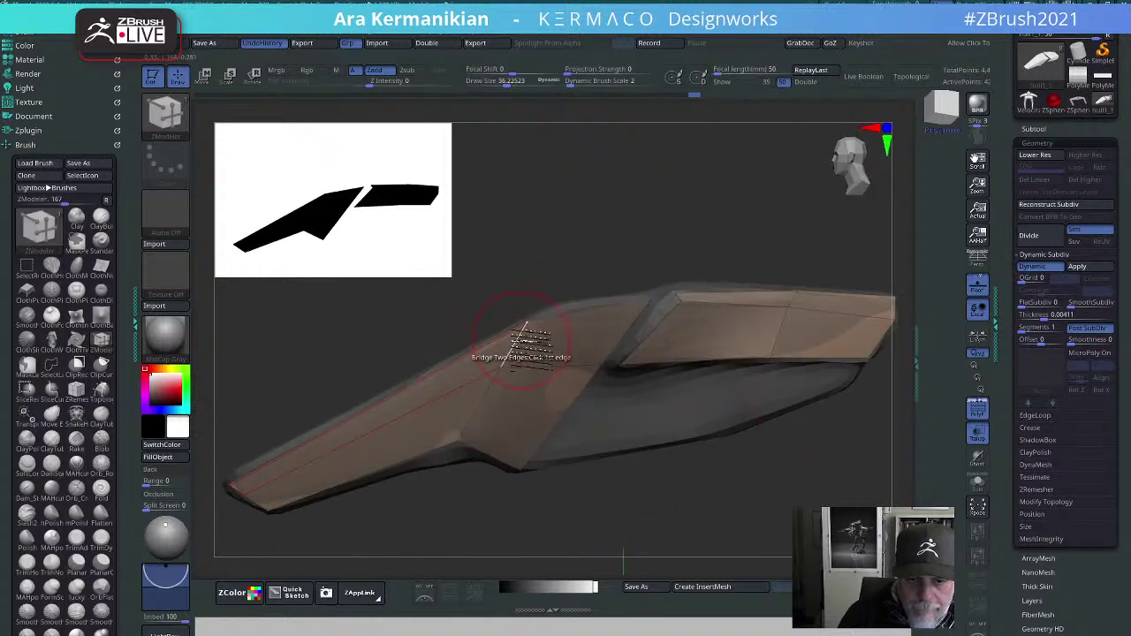
{"action": "key", "text": "space"}
{"action": "left_click", "coordinate": [501, 297]}
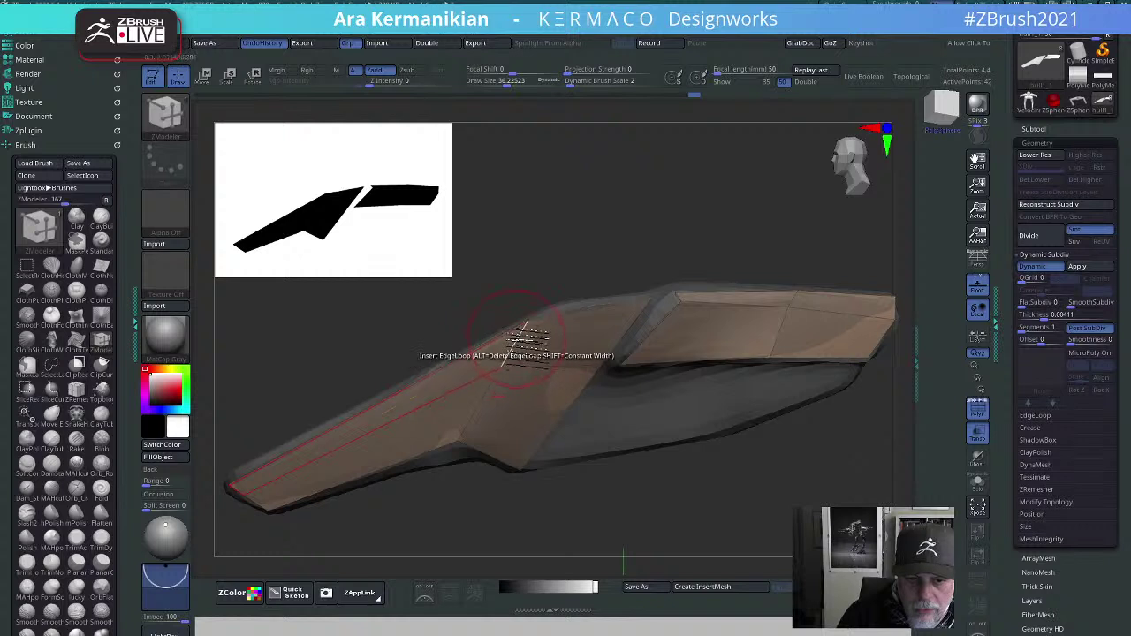
{"action": "left_click_drag", "start_coordinate": [649, 459], "coordinate": [657, 329]}
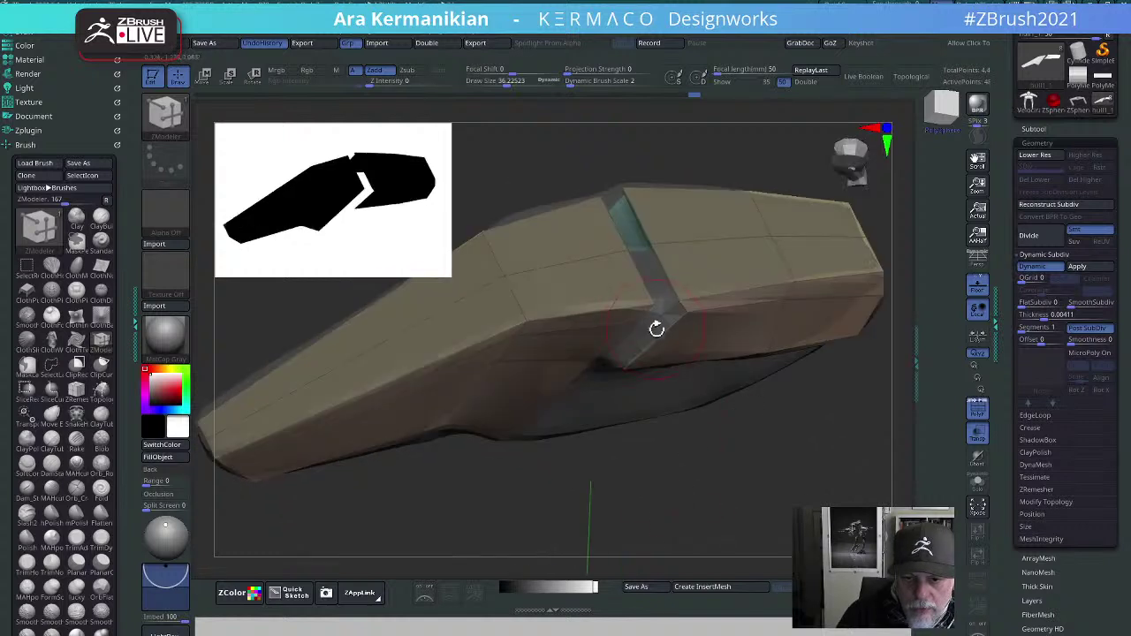
Step: Set the edge action to Bridge and close the gap between the front and rear sections across the top and side walls
{"action": "key", "text": "space"}
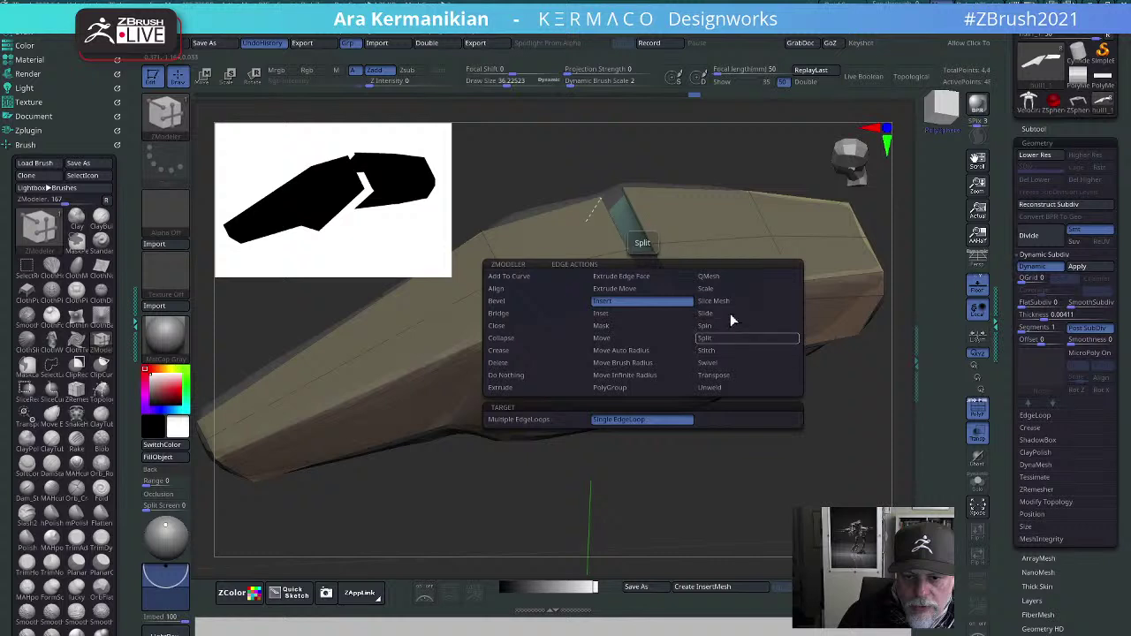
{"action": "left_click", "coordinate": [515, 314]}
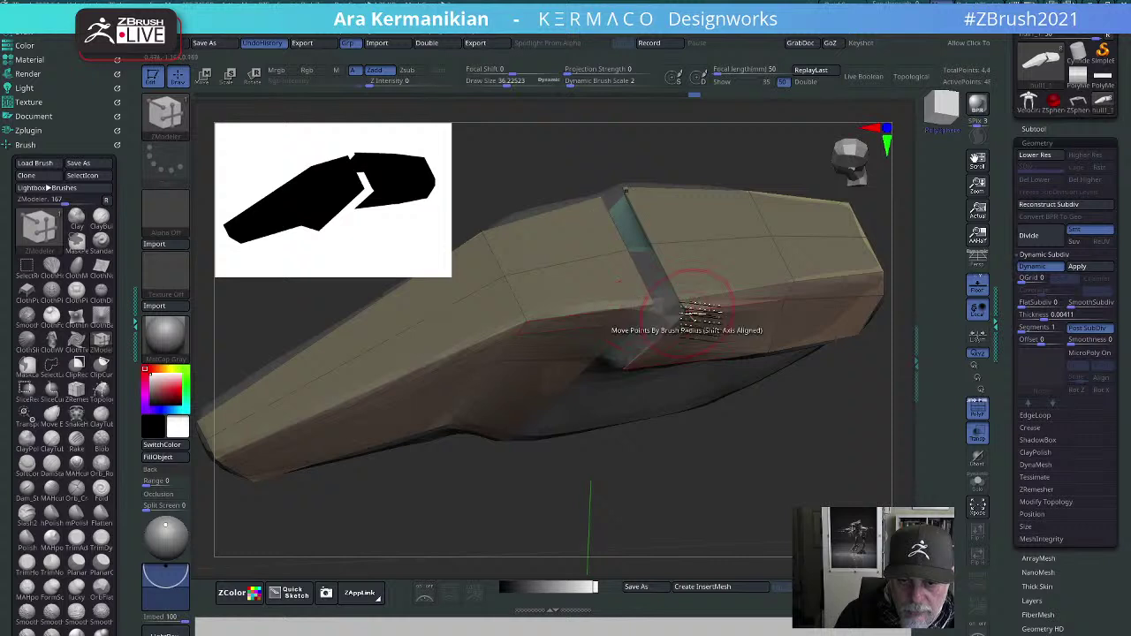
{"action": "left_click_drag", "start_coordinate": [702, 450], "coordinate": [729, 426]}
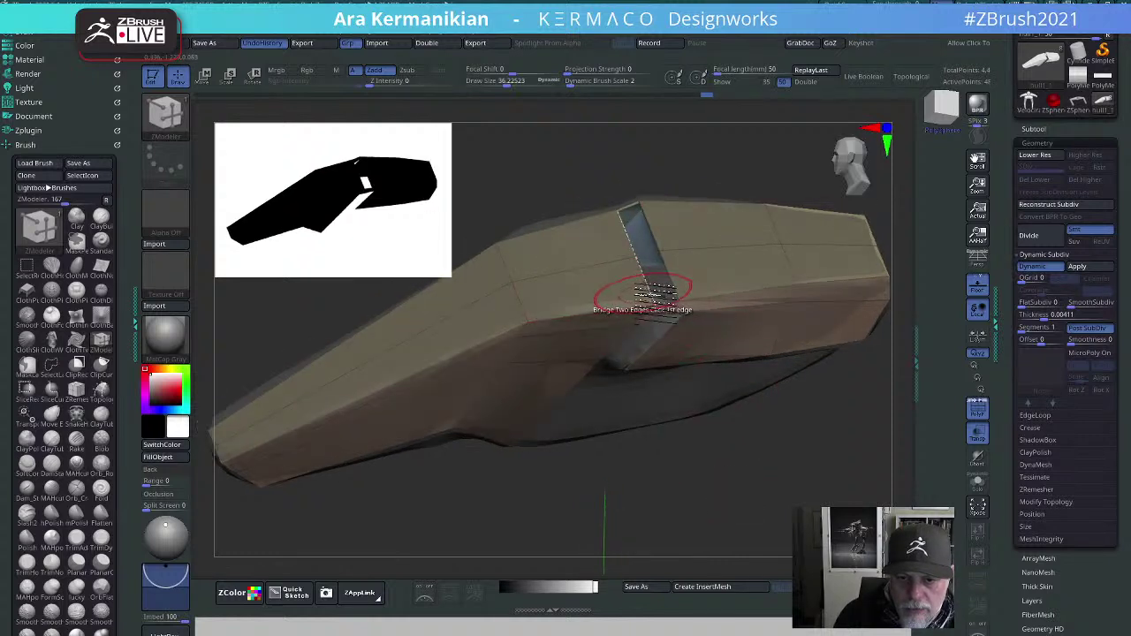
{"action": "left_click_drag", "start_coordinate": [727, 489], "coordinate": [681, 356]}
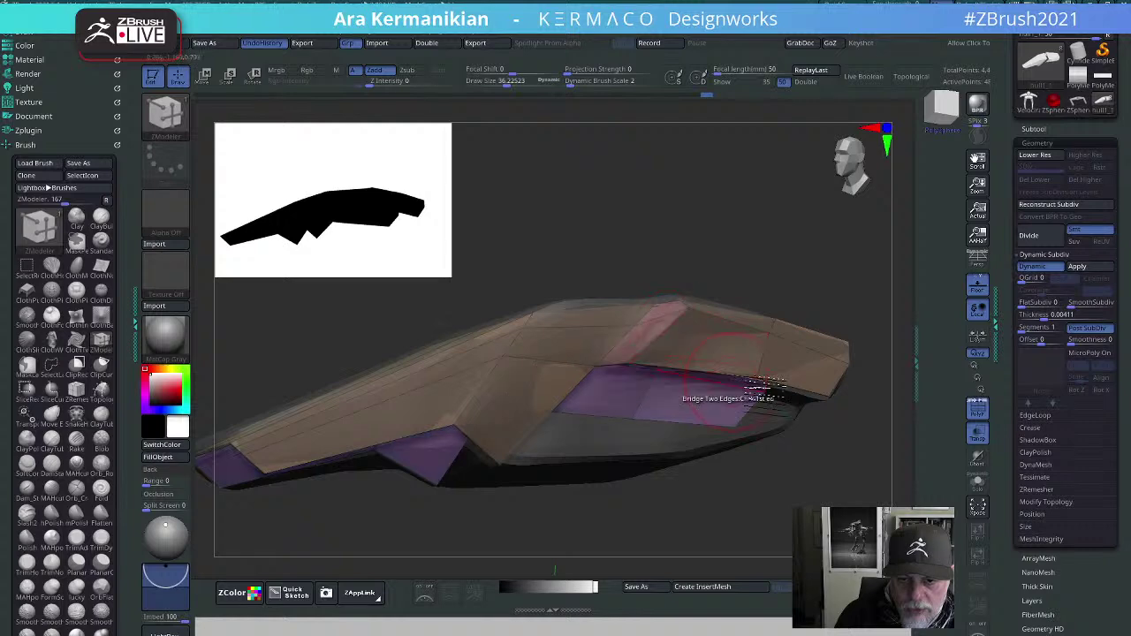
{"action": "left_click_drag", "start_coordinate": [757, 389], "coordinate": [672, 238]}
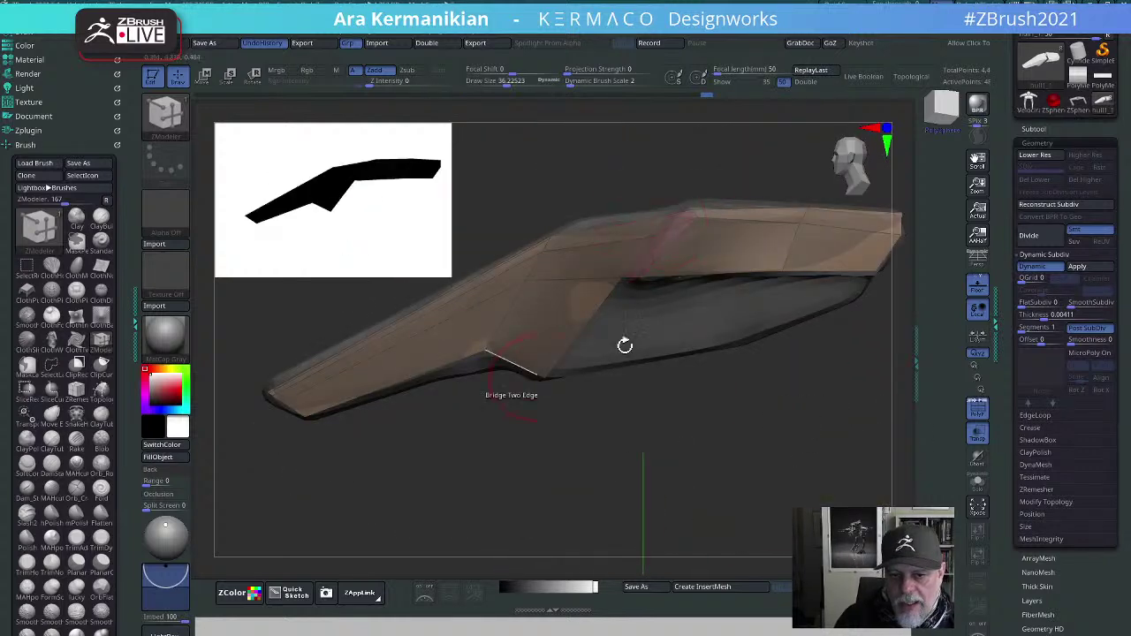
Step: Isolate the bridged plate and merge its polygroups into one, checking its shape from several angles
{"action": "left_click_drag", "start_coordinate": [625, 345], "coordinate": [642, 372]}
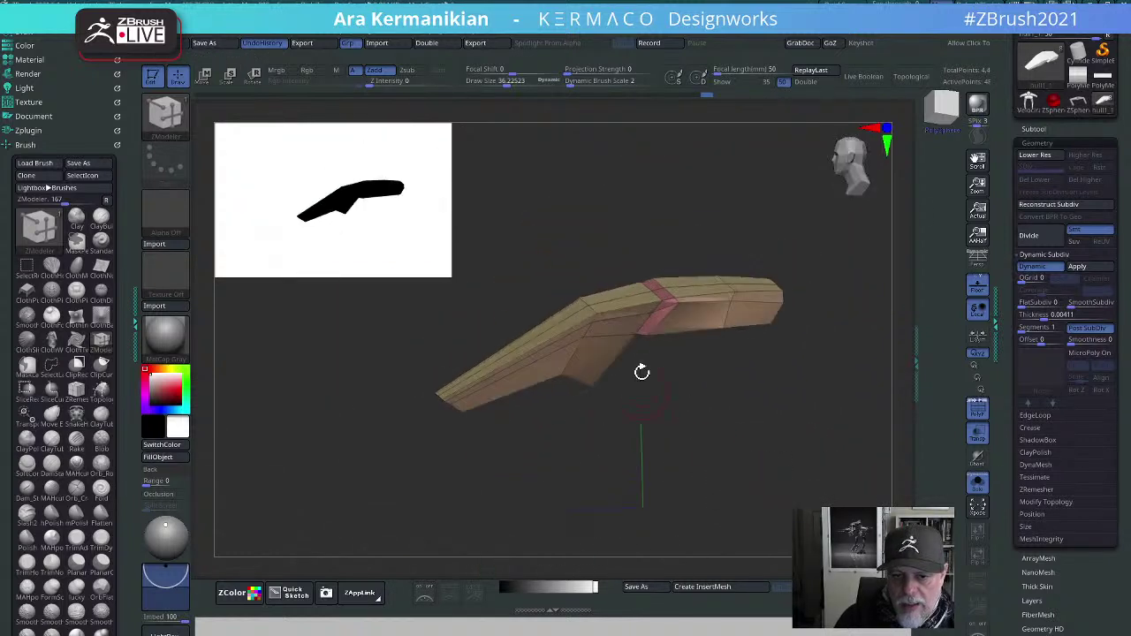
{"action": "left_click_drag", "start_coordinate": [791, 442], "coordinate": [510, 336], "text": "shift"}
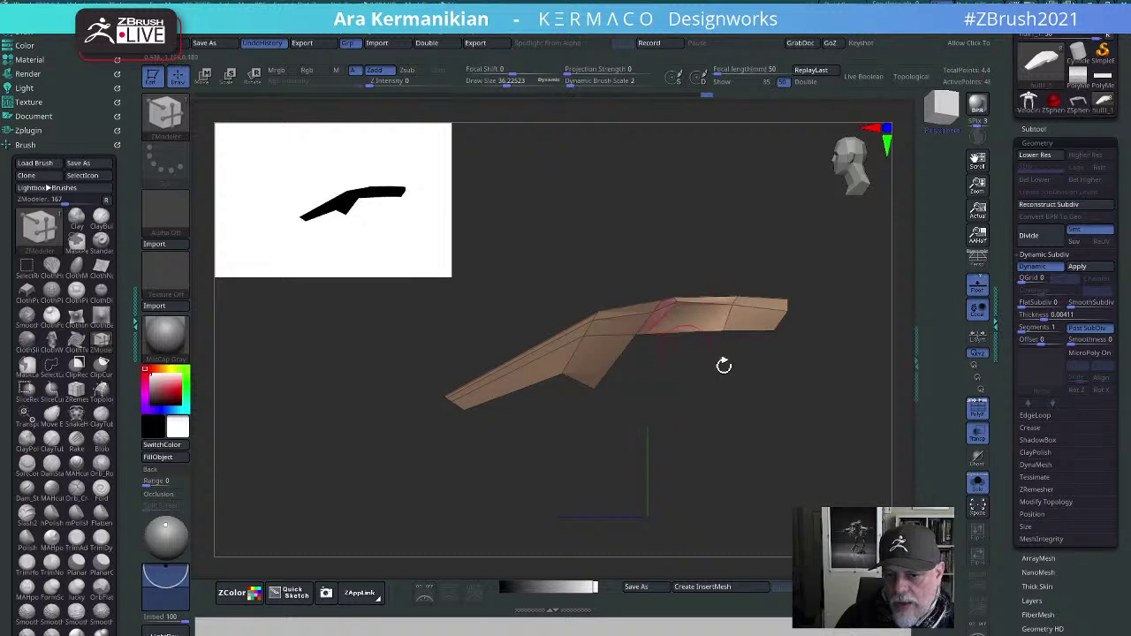
{"action": "left_click_drag", "start_coordinate": [723, 365], "coordinate": [793, 479]}
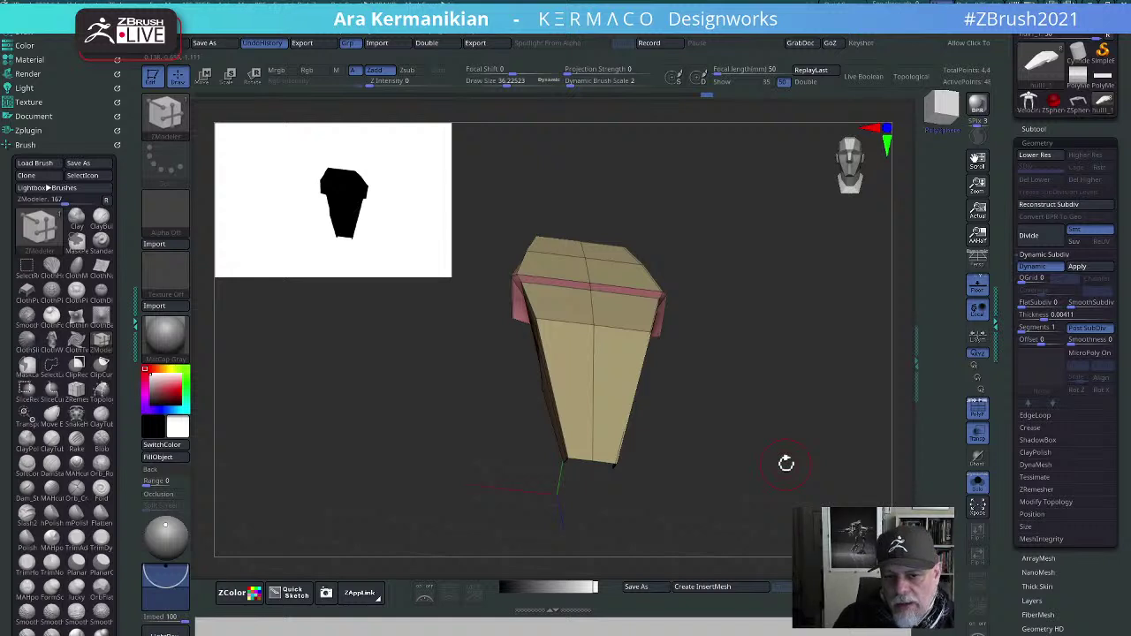
{"action": "left_click_drag", "start_coordinate": [839, 410], "coordinate": [722, 318]}
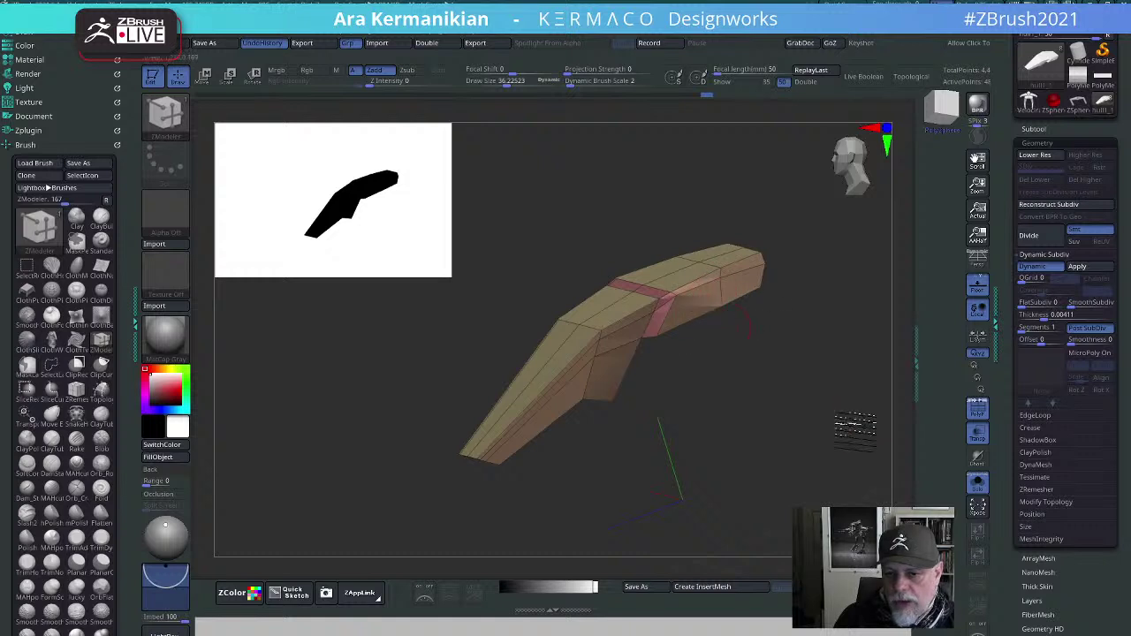
{"action": "left_click_drag", "start_coordinate": [854, 425], "coordinate": [773, 394]}
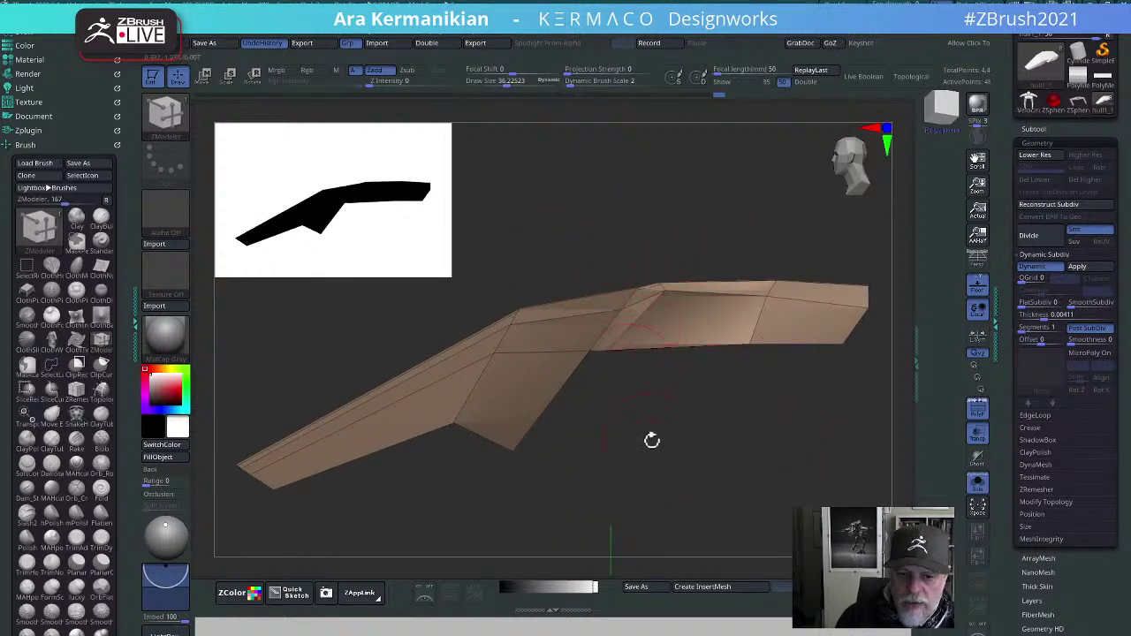
{"action": "left_click_drag", "start_coordinate": [652, 440], "coordinate": [779, 379]}
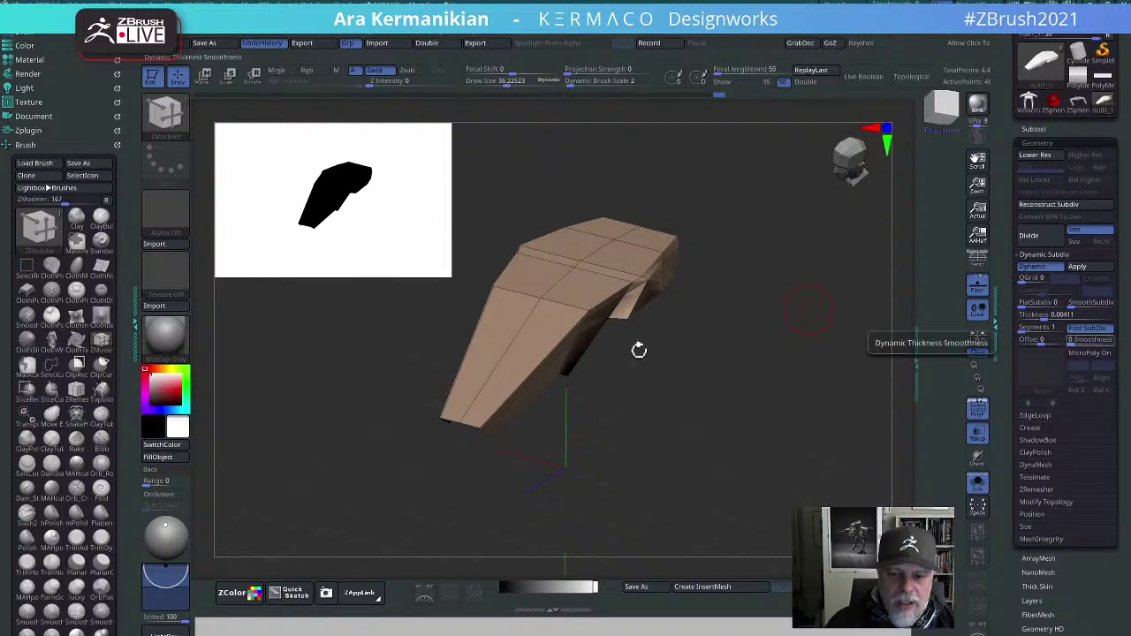
{"action": "left_click_drag", "start_coordinate": [802, 328], "coordinate": [719, 386]}
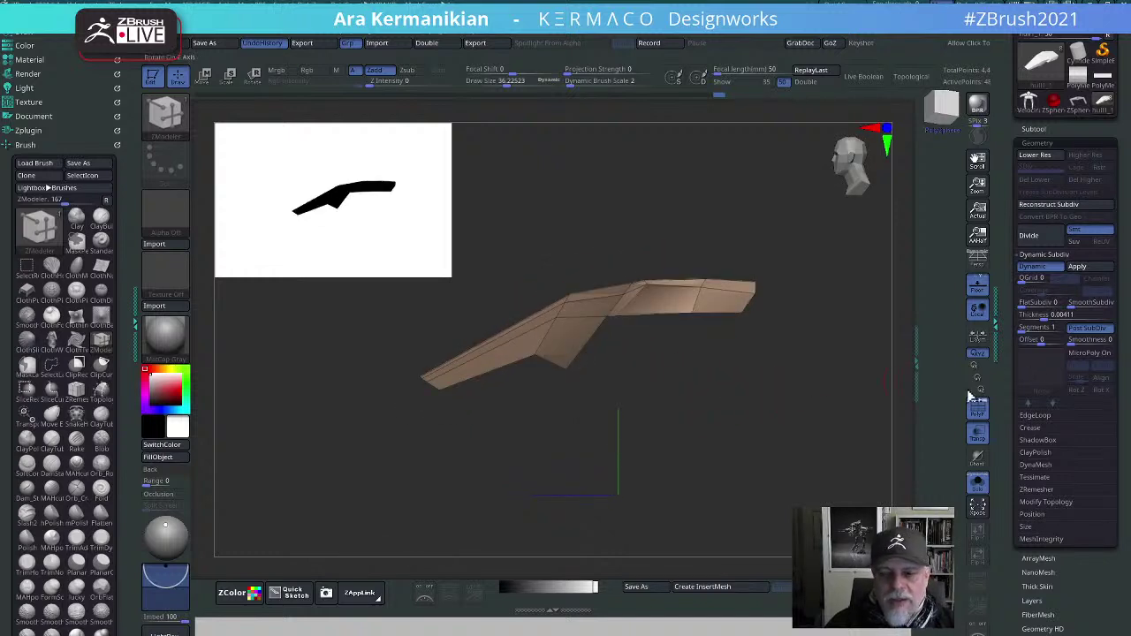
{"action": "left_click_drag", "start_coordinate": [782, 424], "coordinate": [801, 402]}
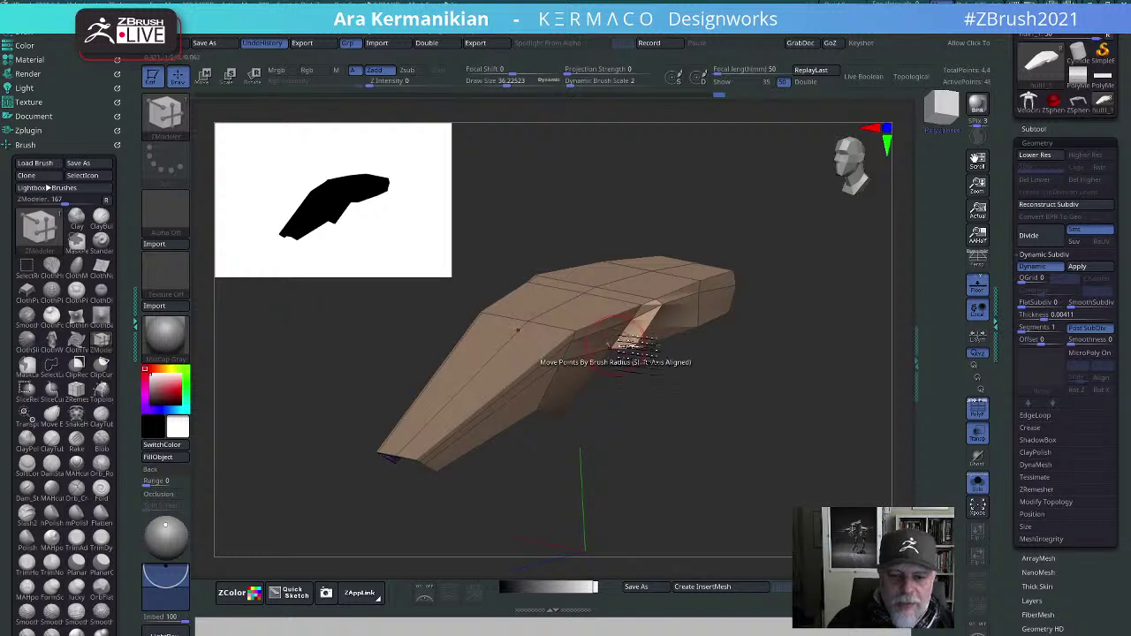
{"action": "left_click_drag", "start_coordinate": [662, 462], "coordinate": [709, 426]}
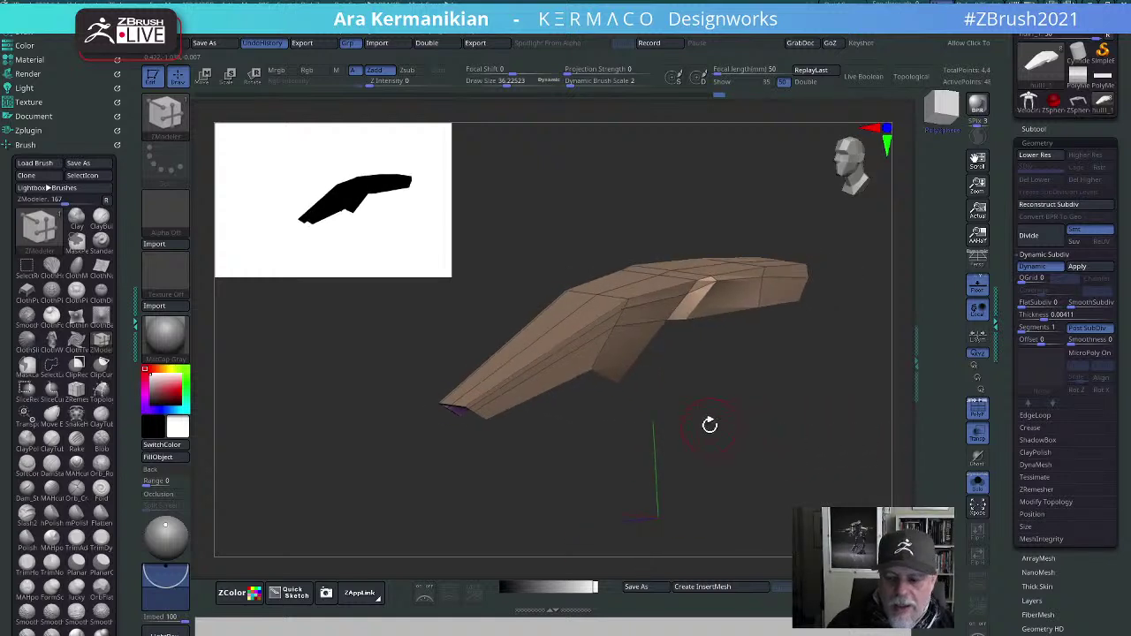